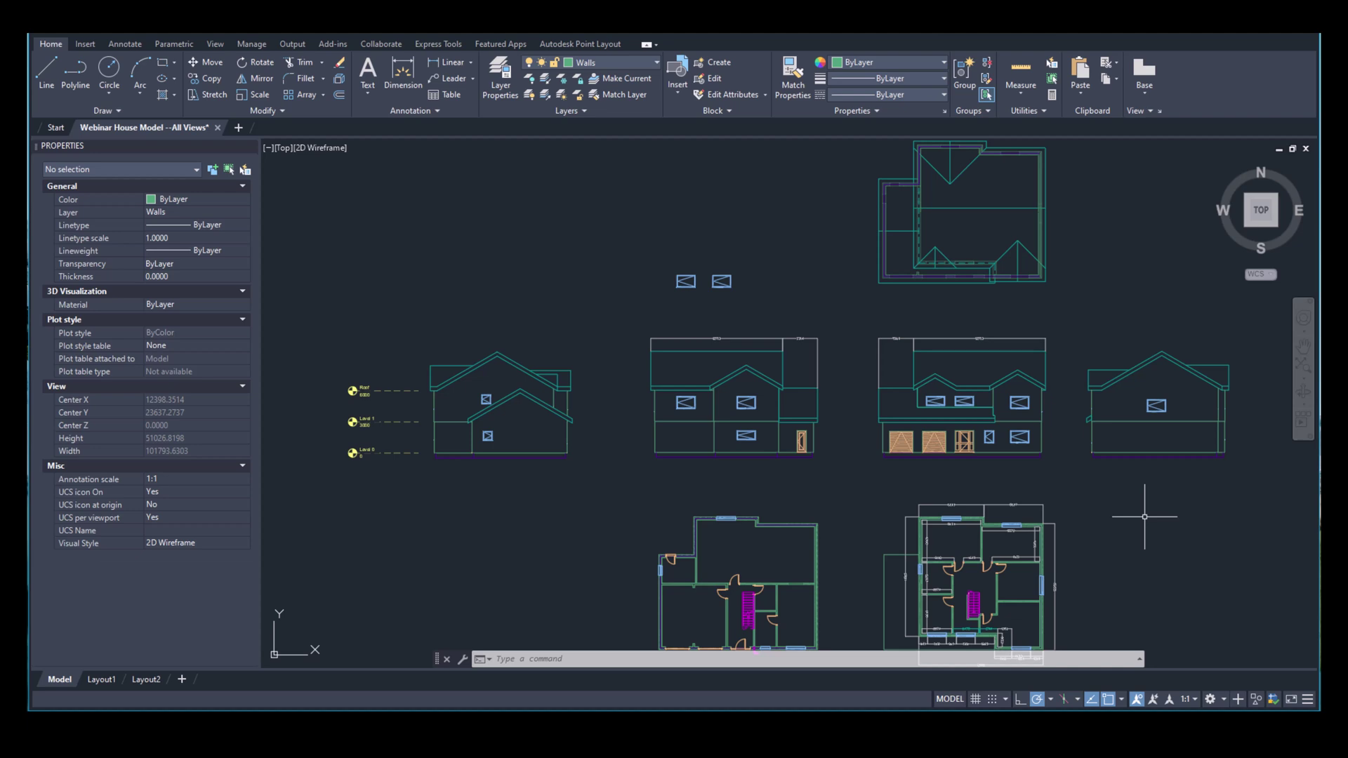
Turn off the DIMS layer by picking one of the dimensions around the upper-floor plan.
middle_click_drag(1144, 517, 1097, 437)
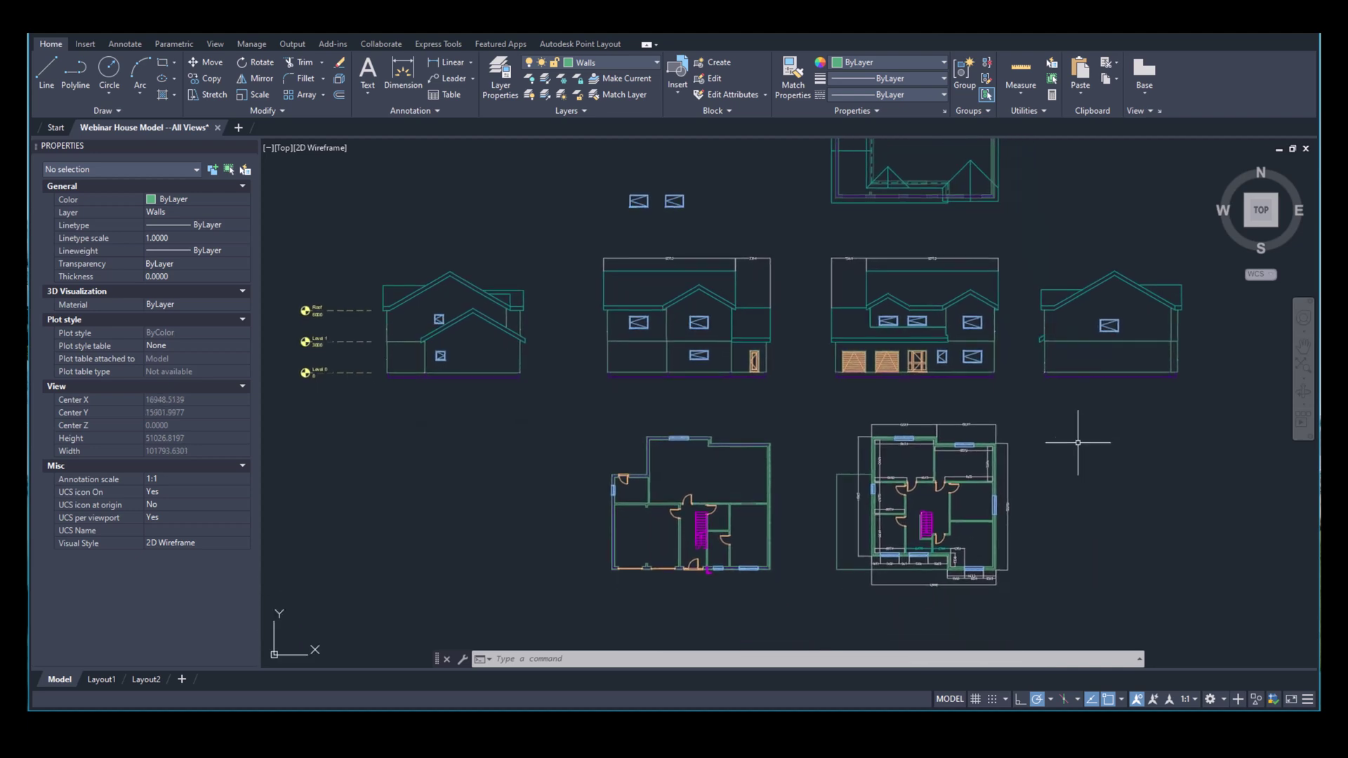
scroll(691, 483, "up", 2)
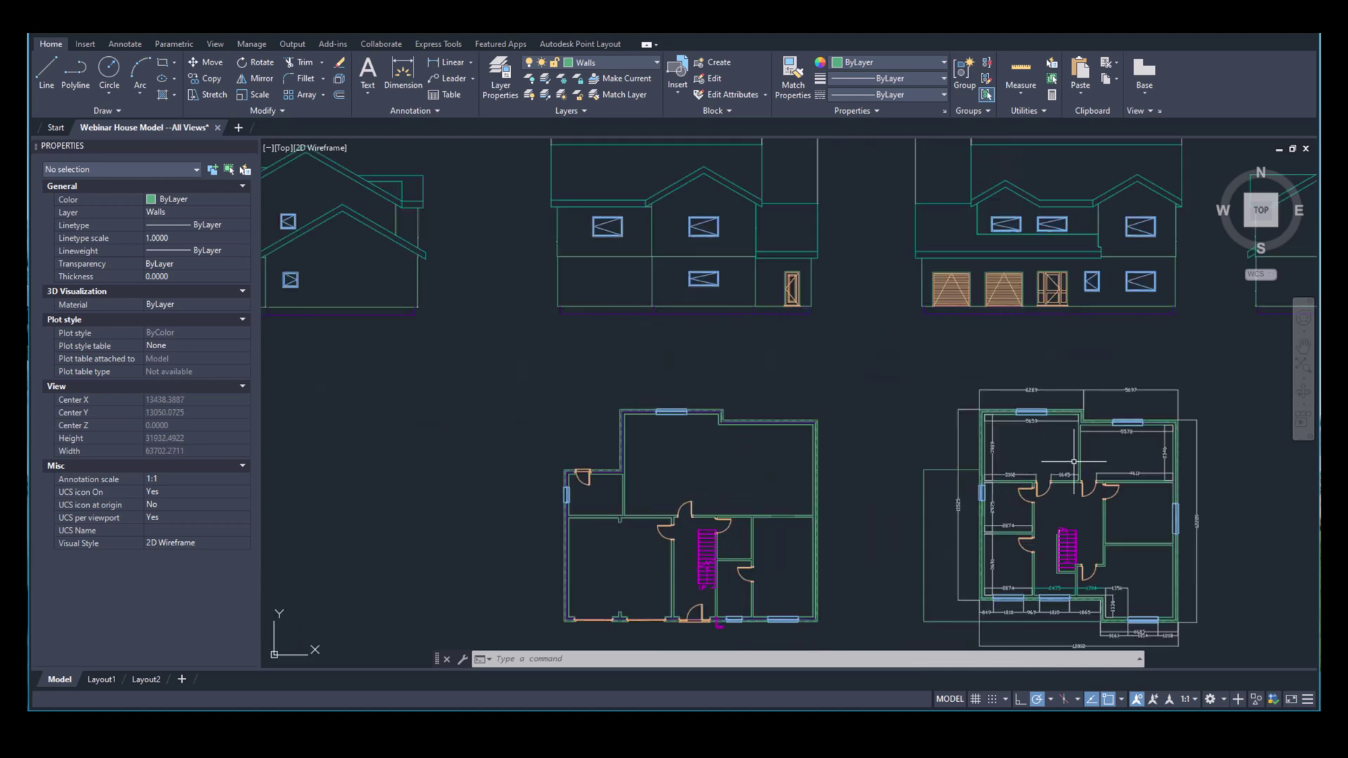
scroll(1072, 460, "down", 5)
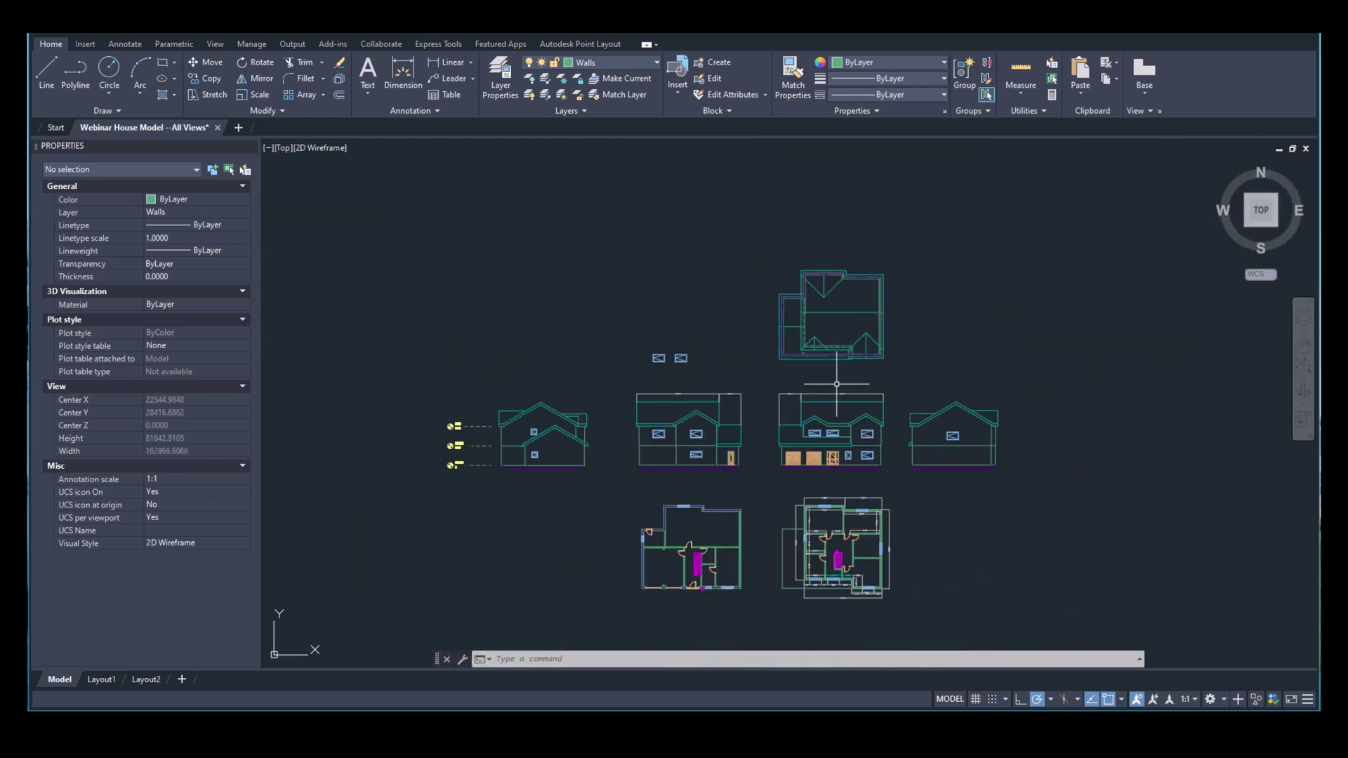
scroll(840, 379, "up", 2)
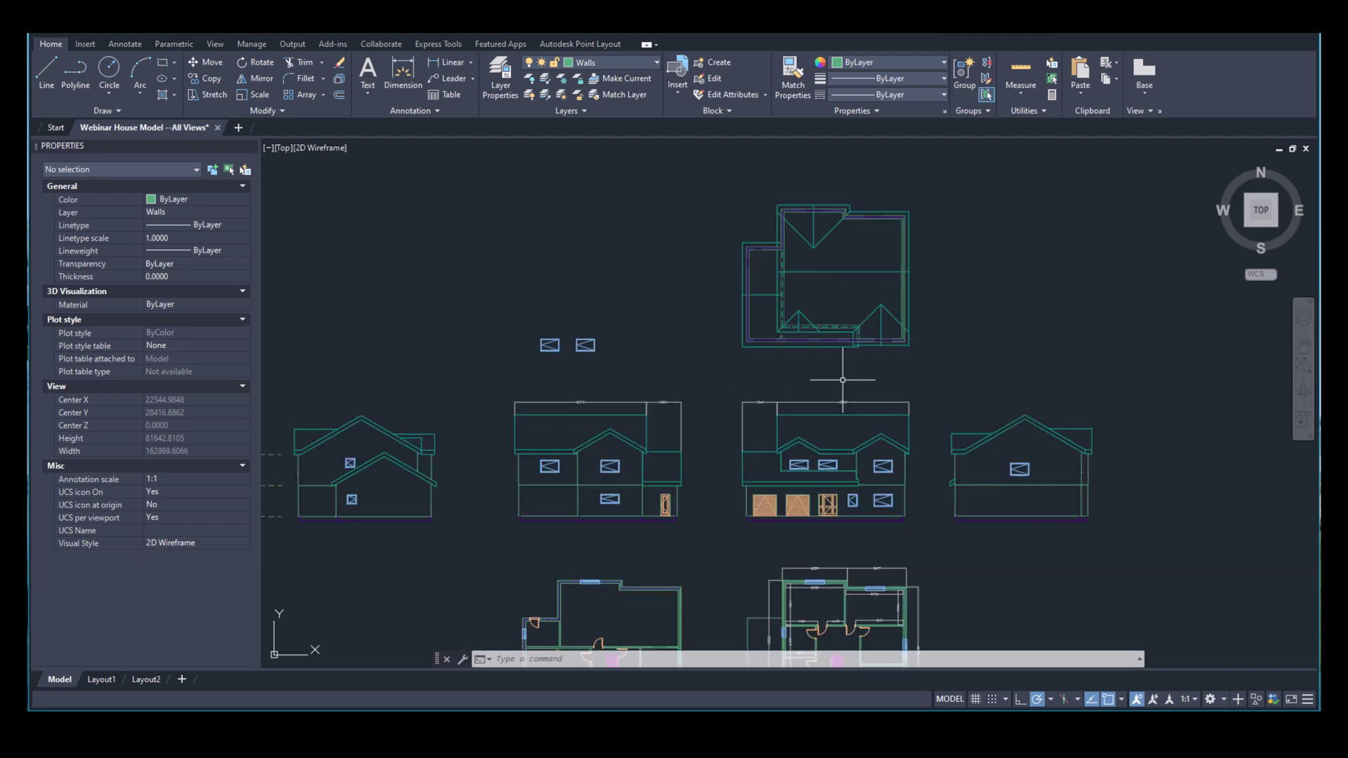
middle_click_drag(926, 564, 1062, 500)
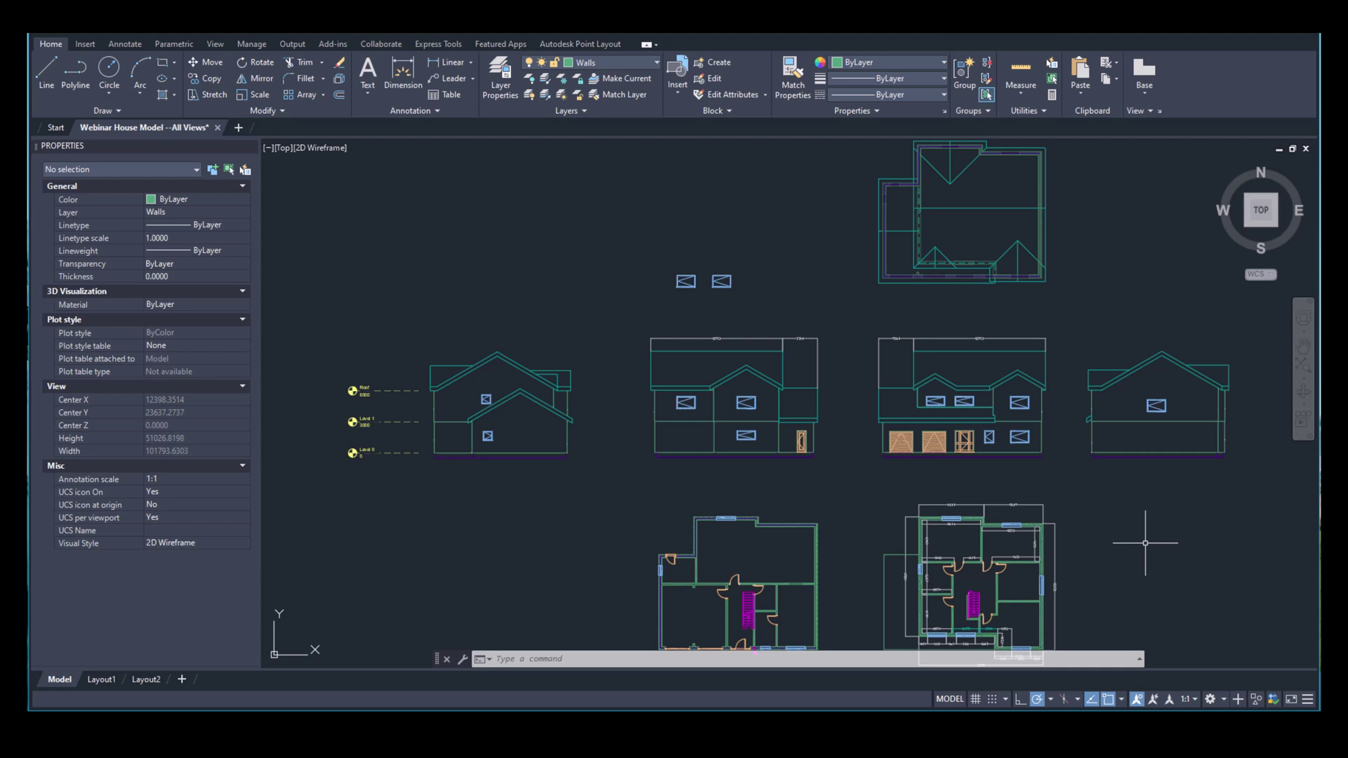
mouse_move(1147, 541)
middle_mouse_down()
mouse_move(1068, 469)
mouse_move(1035, 464)
mouse_move(1046, 426)
middle_mouse_up()
scroll(1035, 465, "up", 2)
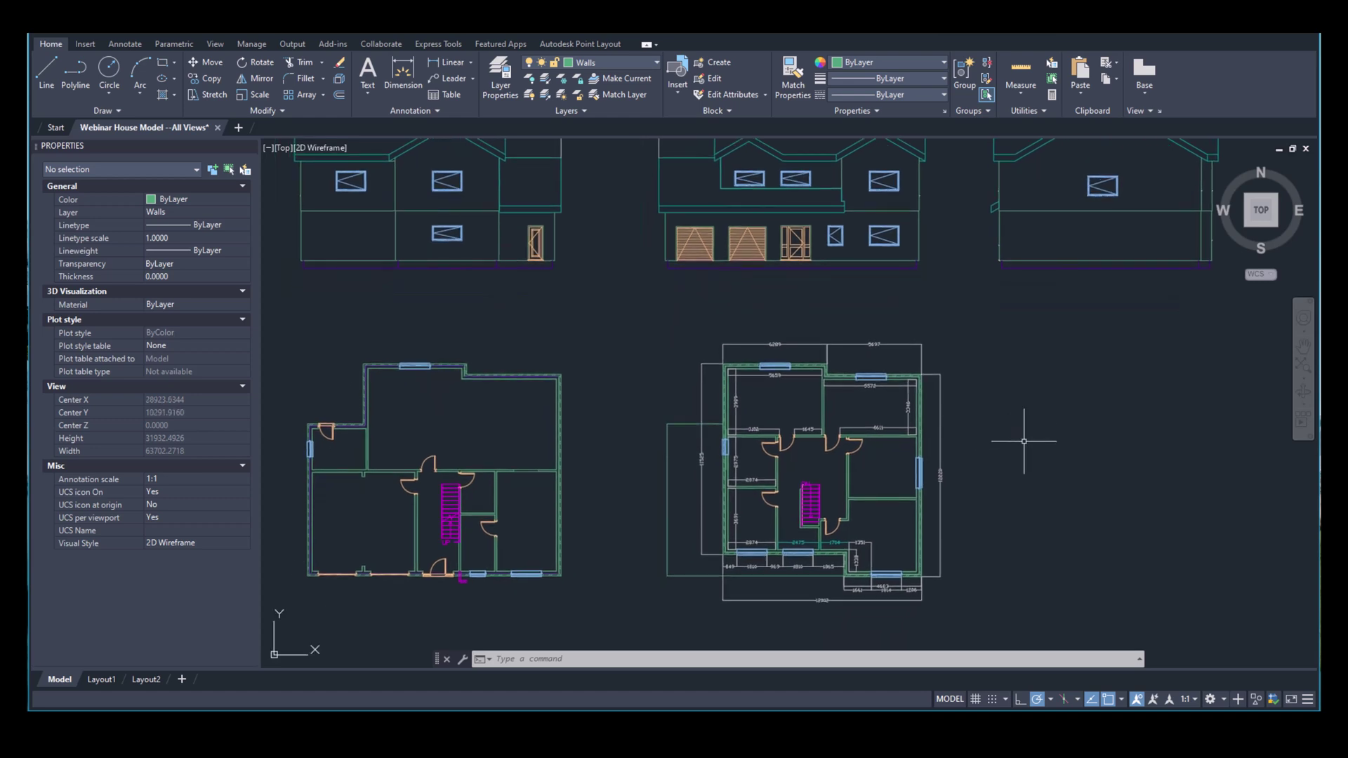
left_click(530, 80)
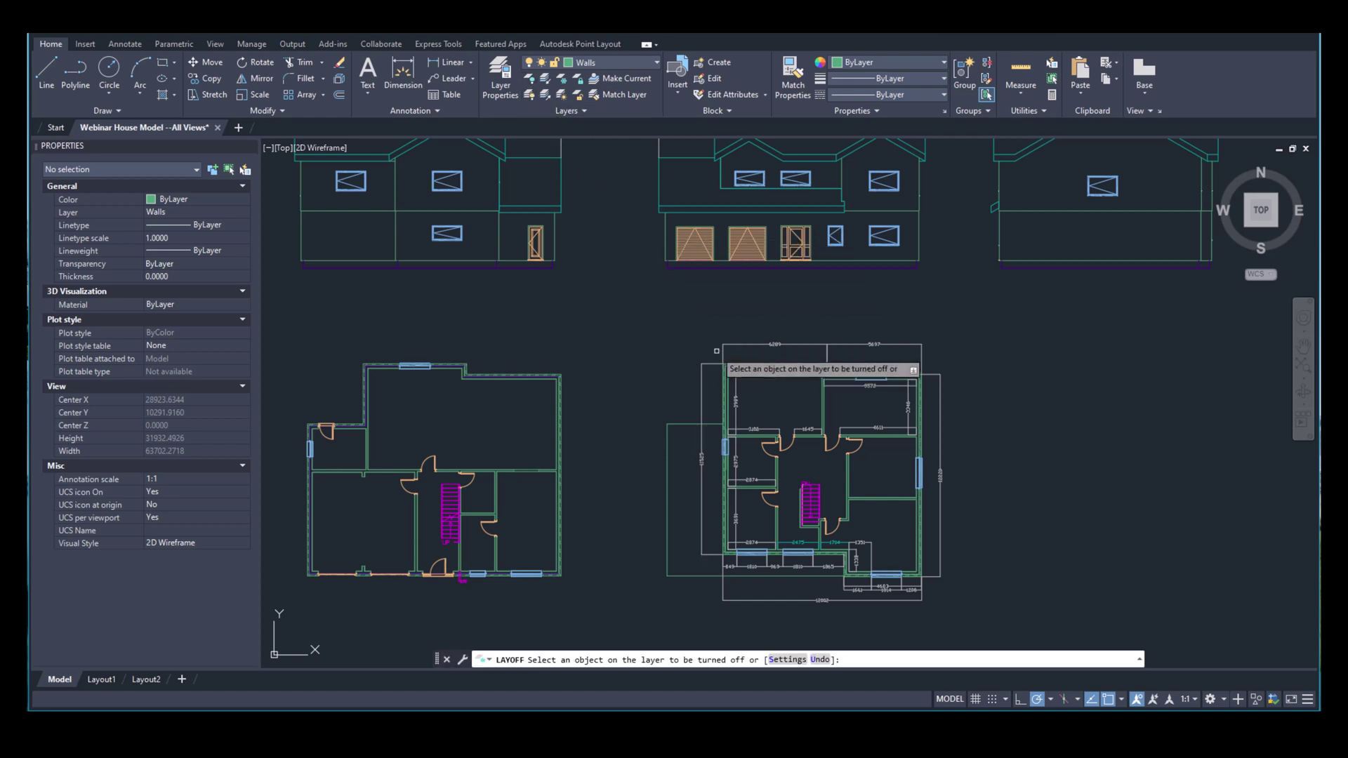
left_click(734, 346)
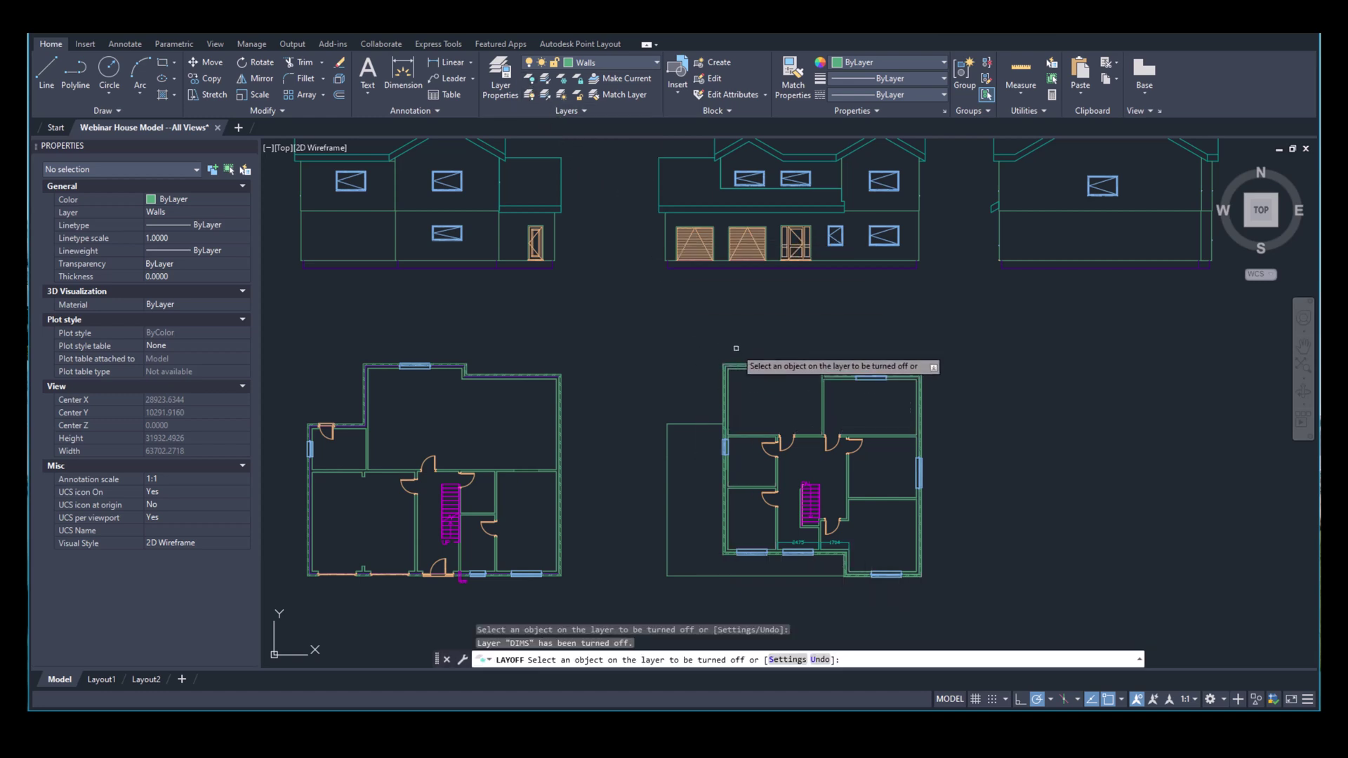
key("Escape")
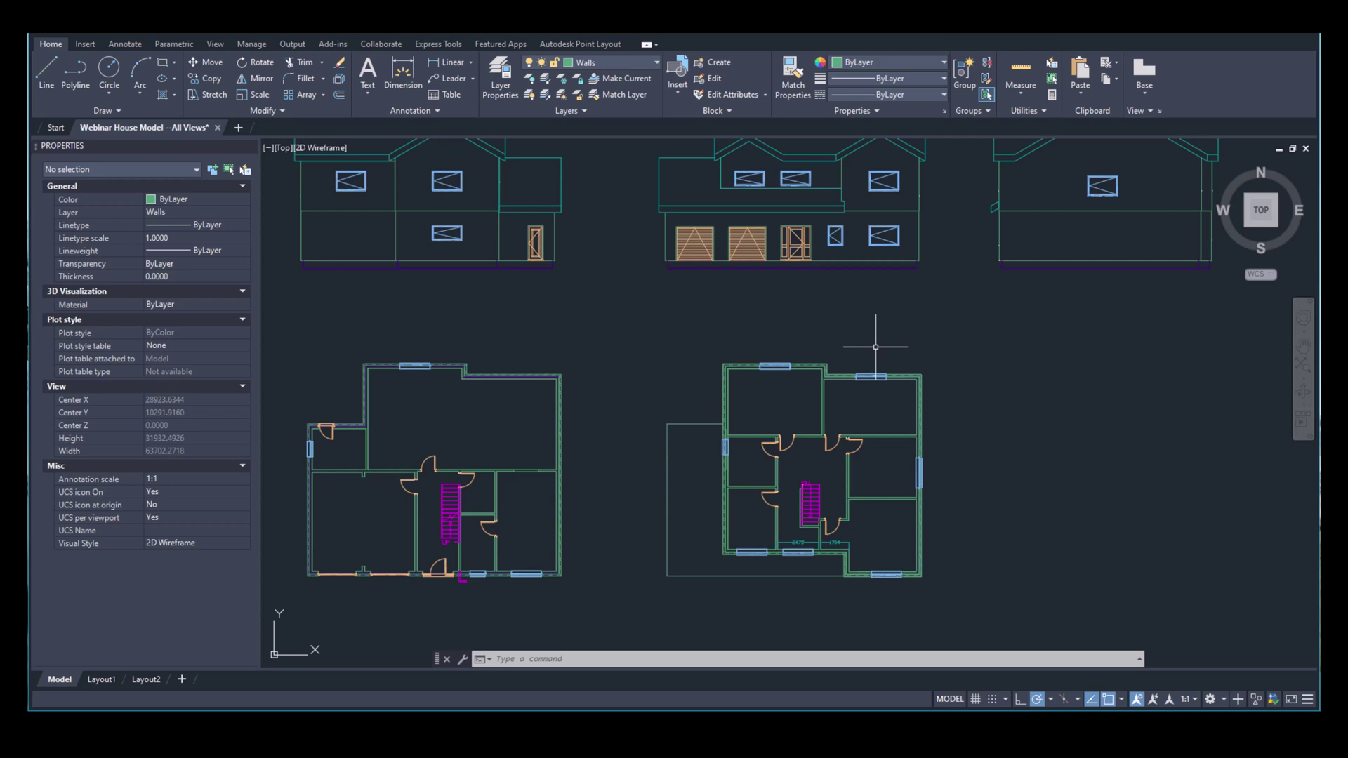
Inspect the properties of the window block, the second of the two standalone windows above the elevations.
scroll(773, 393, "up", 4)
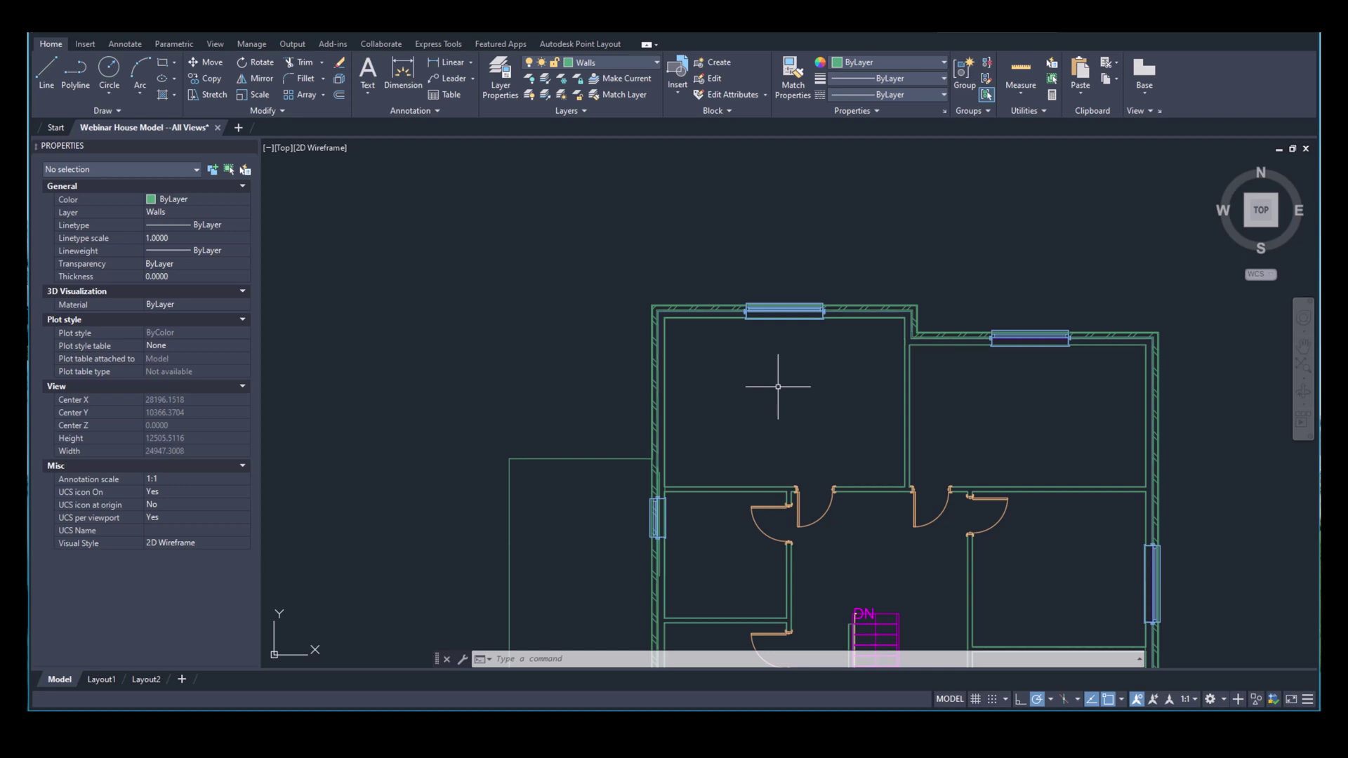
mouse_move(798, 390)
middle_mouse_down()
mouse_move(746, 383)
mouse_move(757, 443)
mouse_move(753, 421)
middle_mouse_up()
scroll(745, 382, "down", 6)
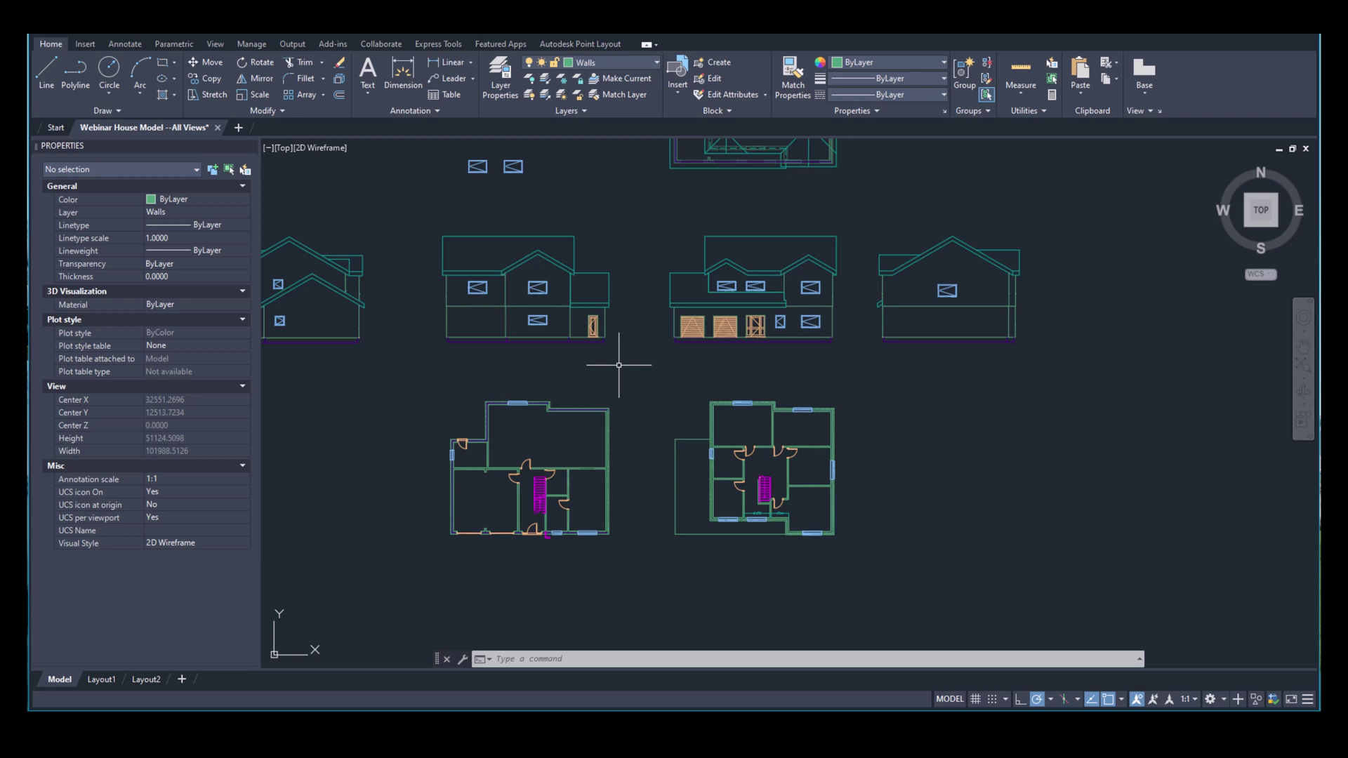
middle_click_drag(607, 172, 707, 255)
scroll(592, 225, "up", 8)
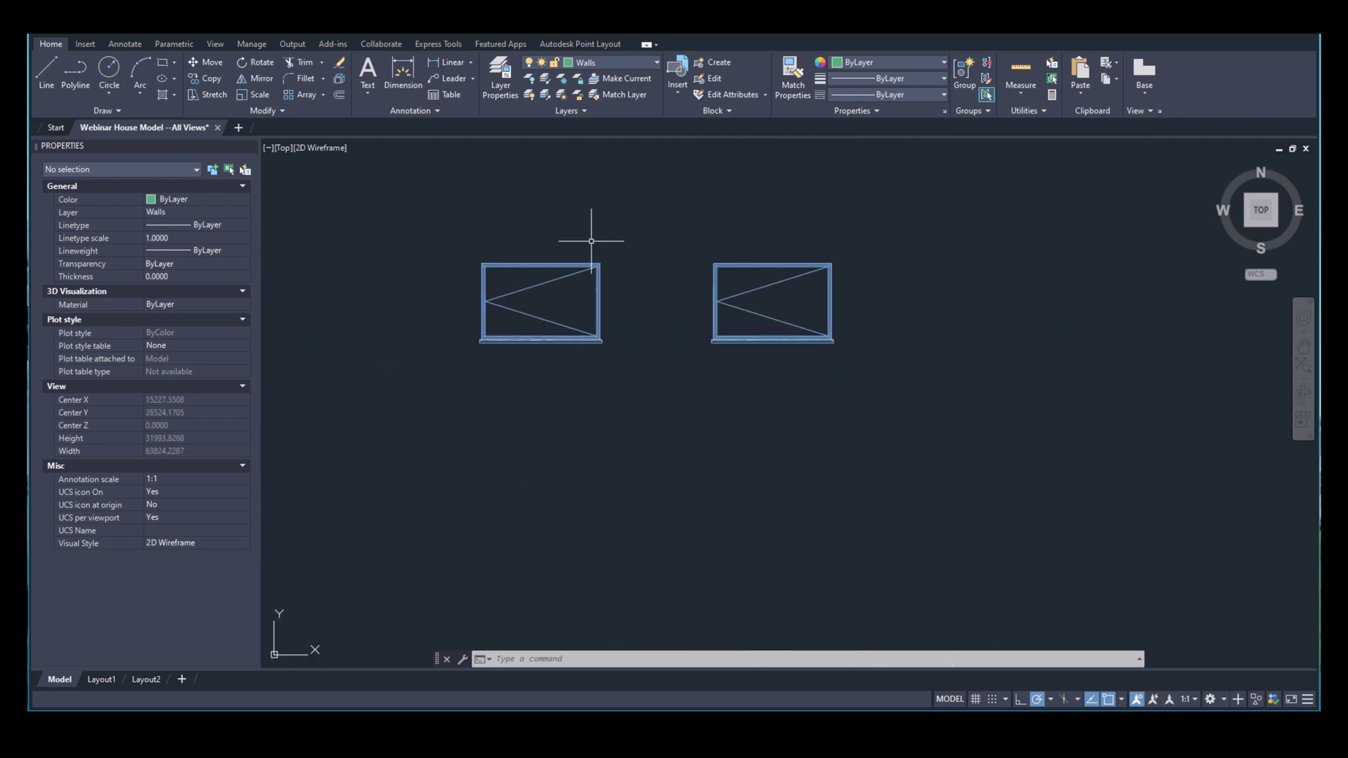
scroll(628, 245, "down", 2)
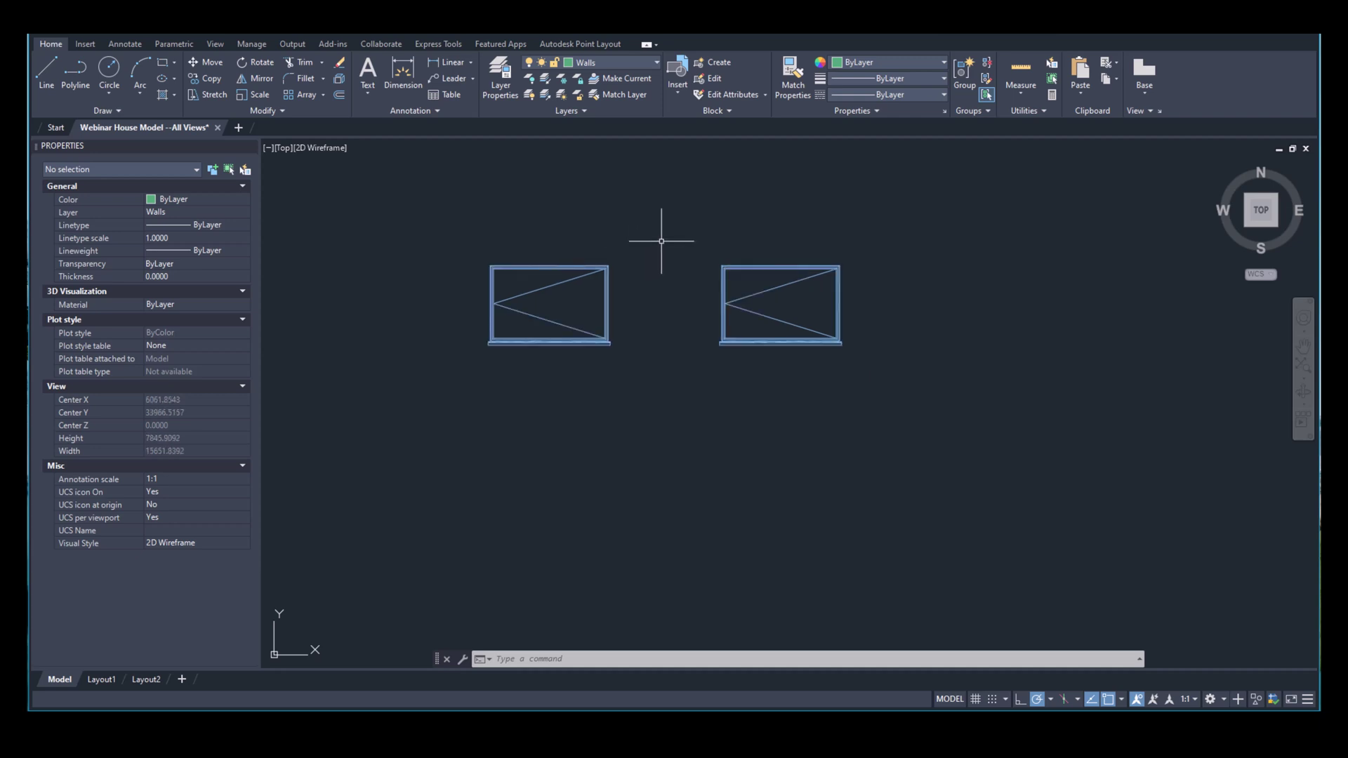
scroll(663, 281, "up", 2)
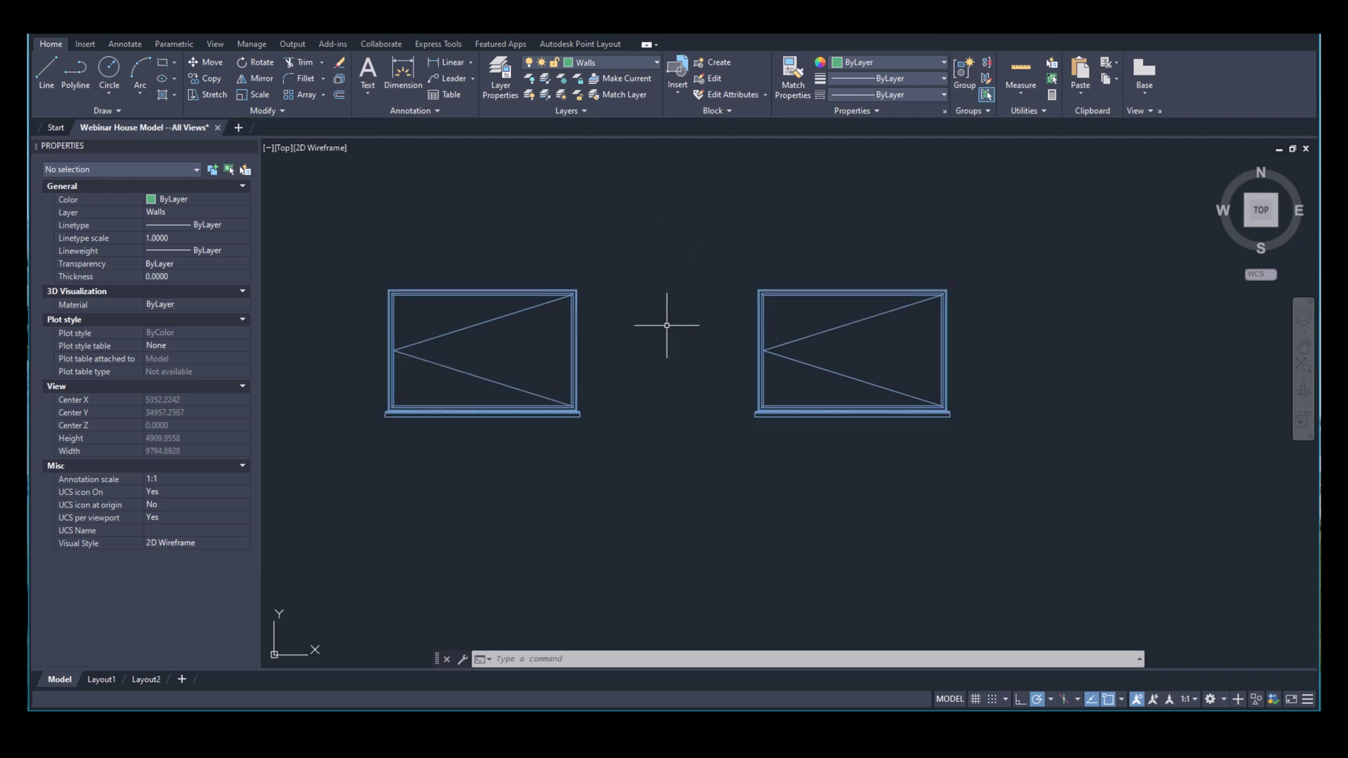
left_click(767, 292)
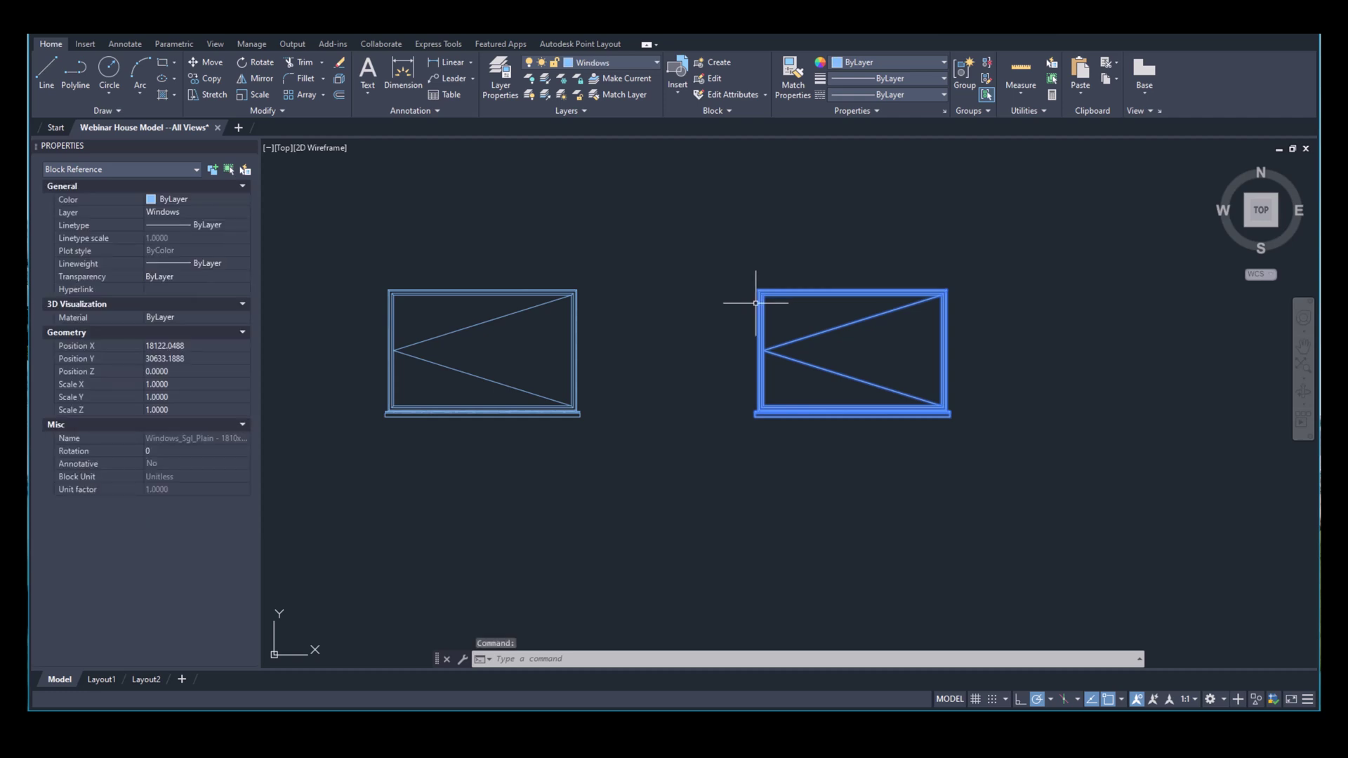
left_click(645, 242)
key("Escape")
key("Escape")
Select all the loose lines of the other standalone window to compare their properties with the block's.
left_click(631, 241)
left_click(346, 460)
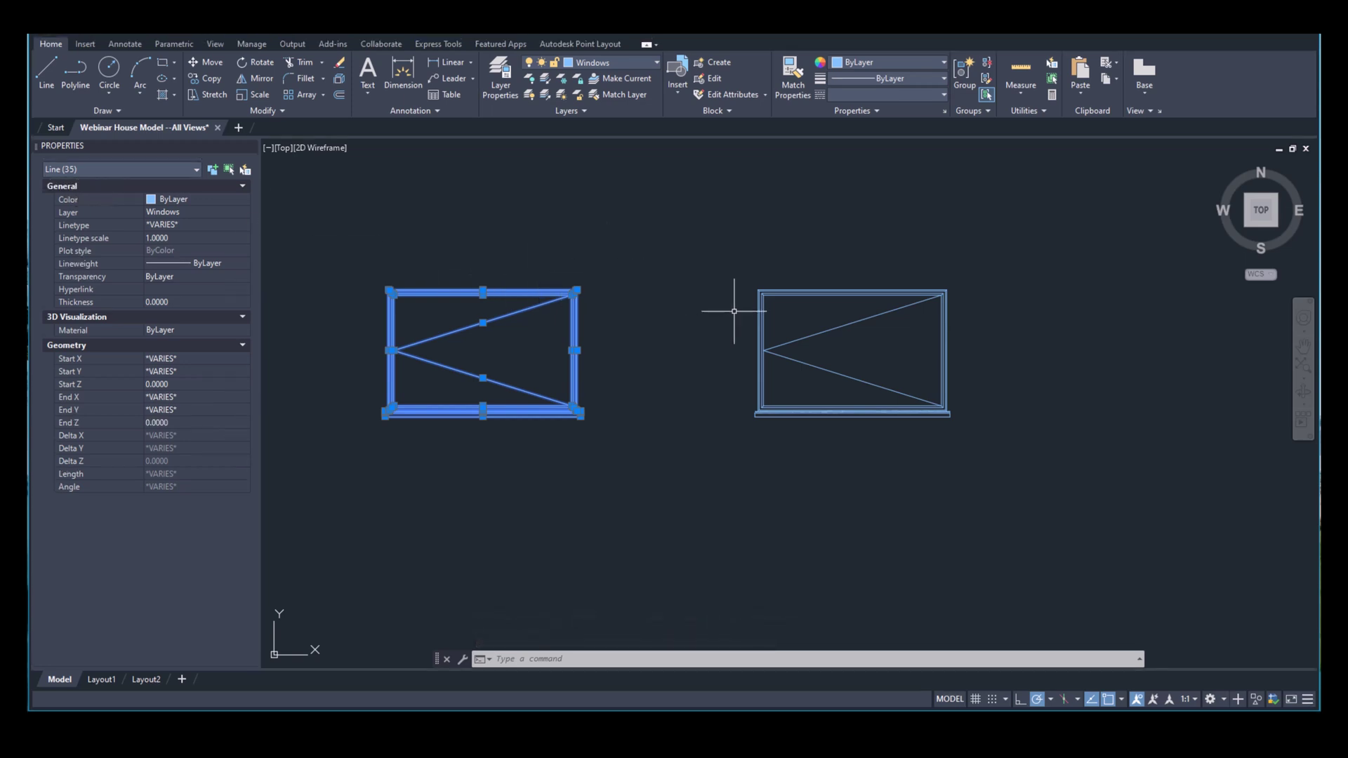
left_click(760, 302)
key("Escape")
key("Escape")
Select the standalone window block again and review its position relative to the elevations and floor plans.
left_click(762, 295)
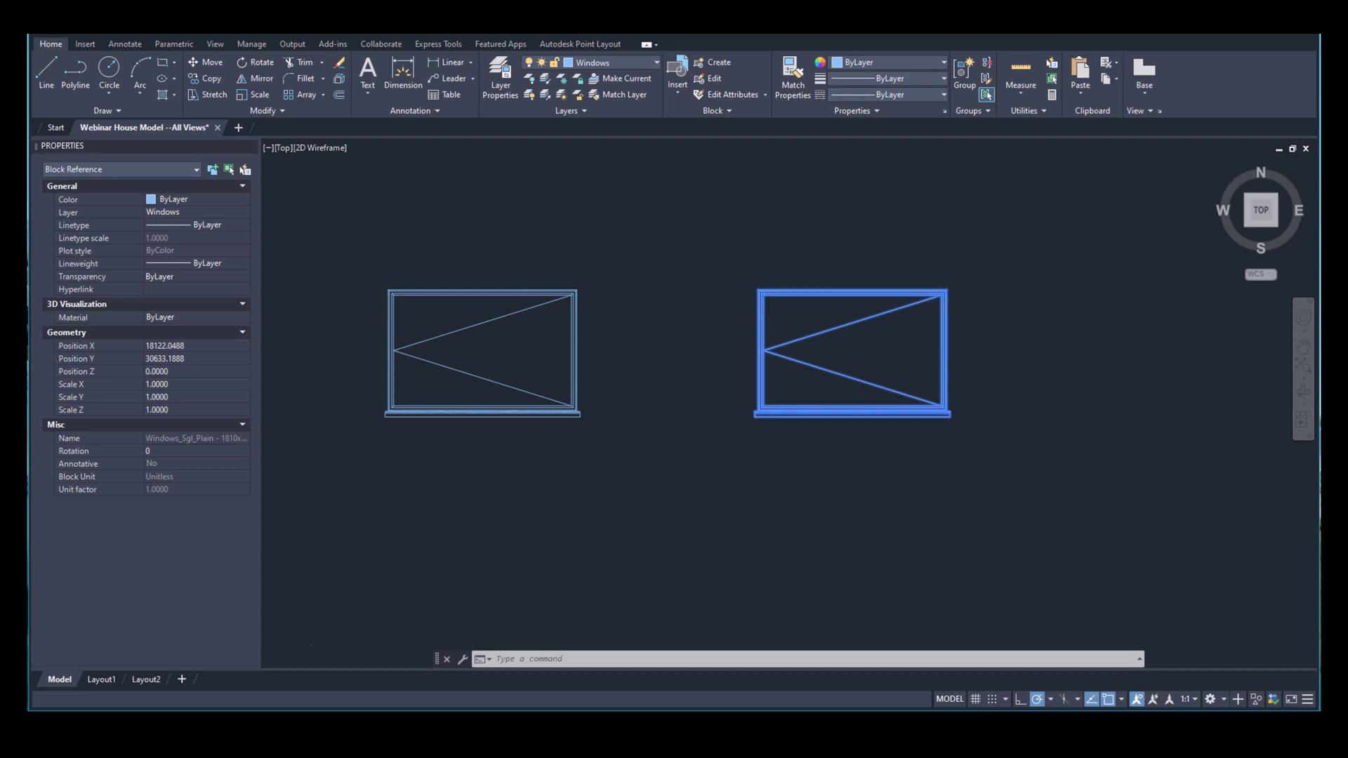
scroll(732, 307, "down", 8)
middle_click_drag(765, 340, 768, 298)
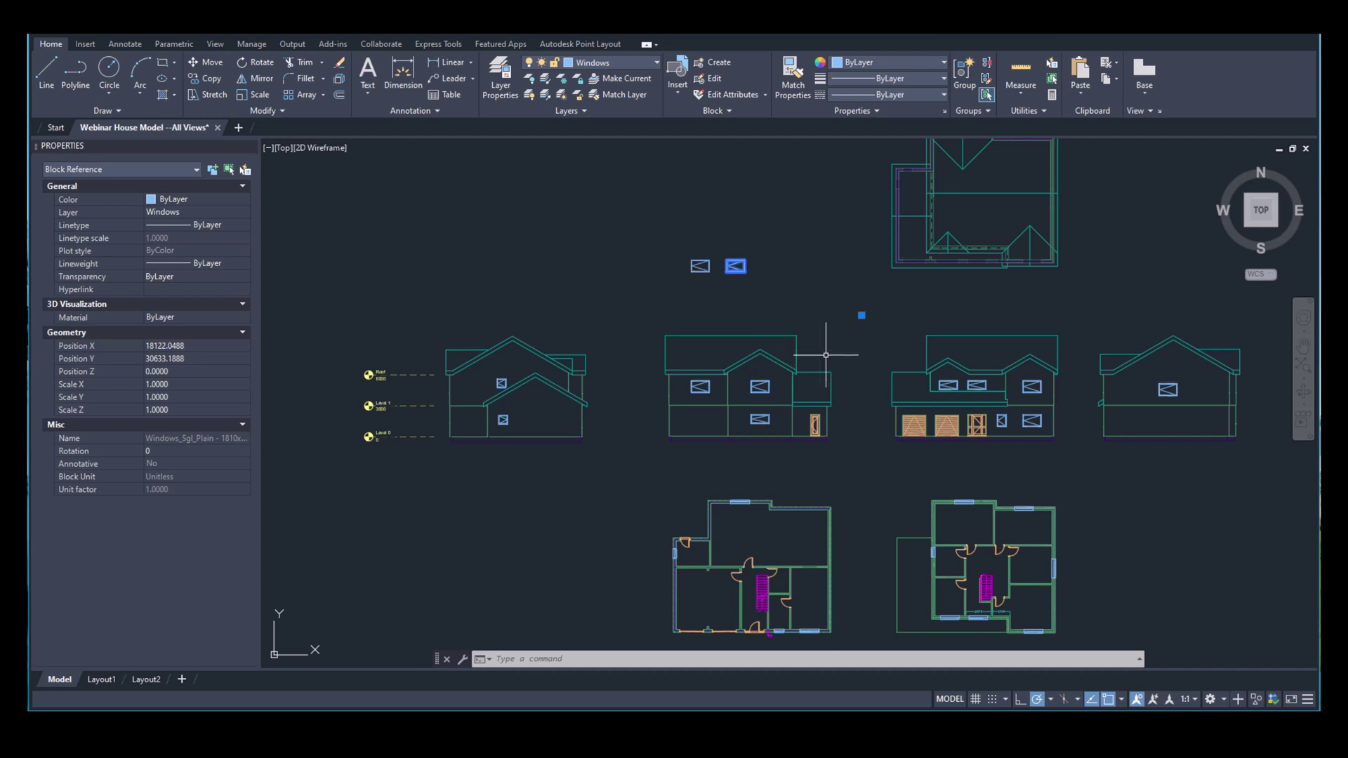
middle_click_drag(820, 353, 814, 314)
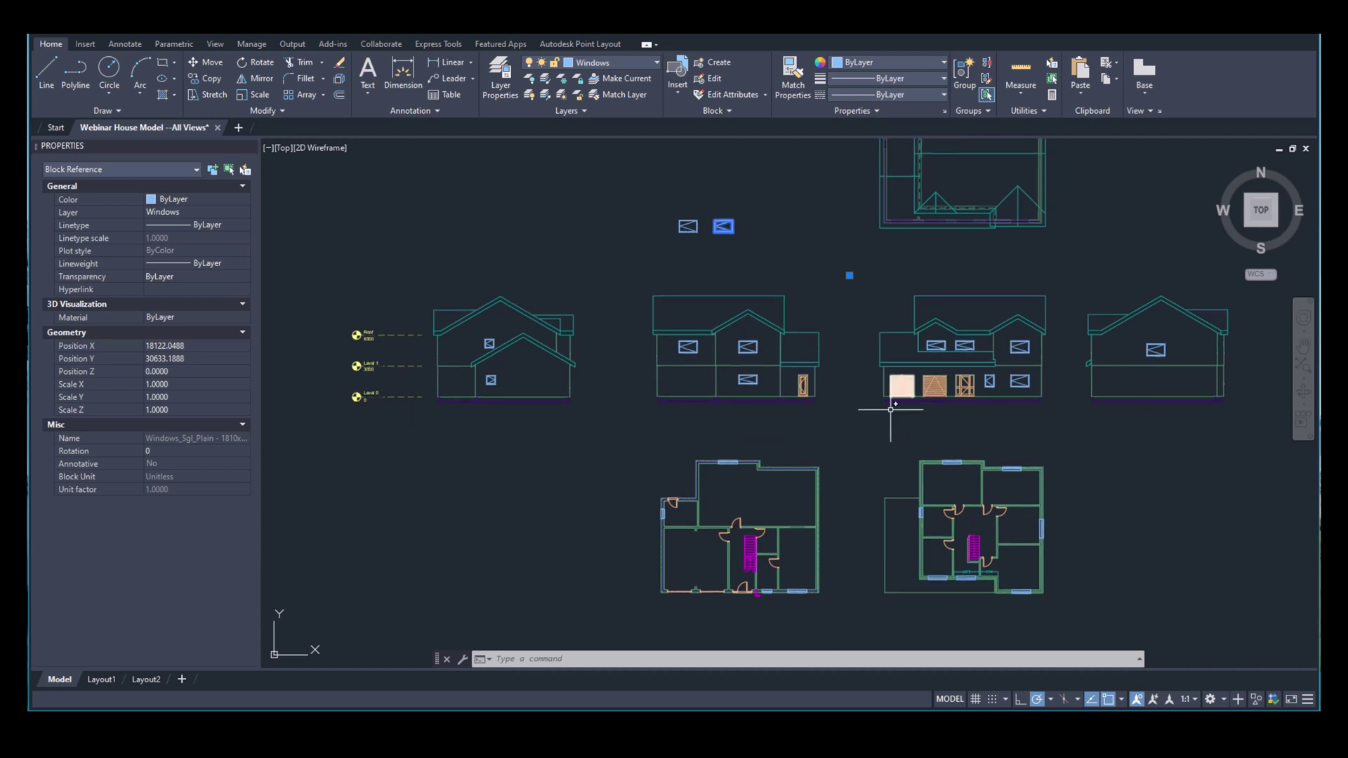
scroll(886, 467, "up", 2)
middle_click_drag(907, 457, 896, 406)
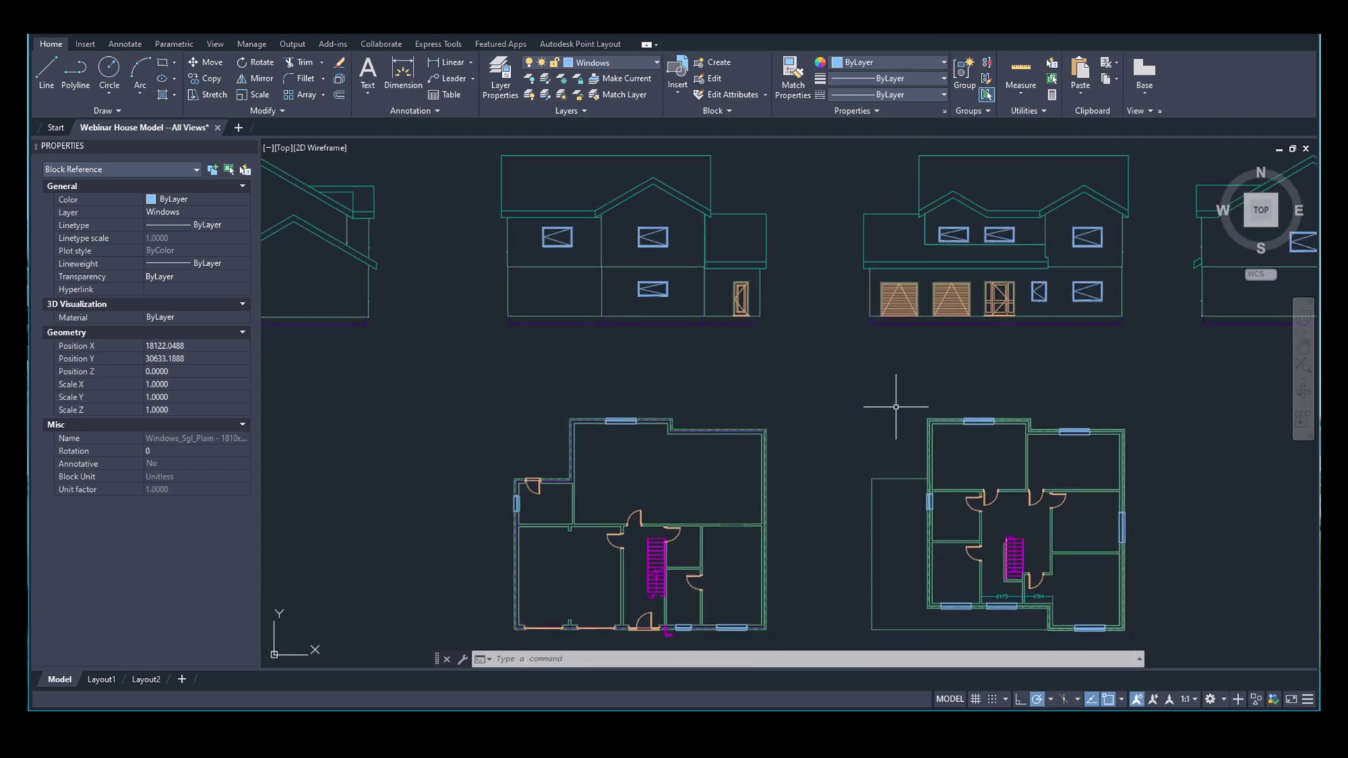
middle_click_drag(703, 464, 701, 385)
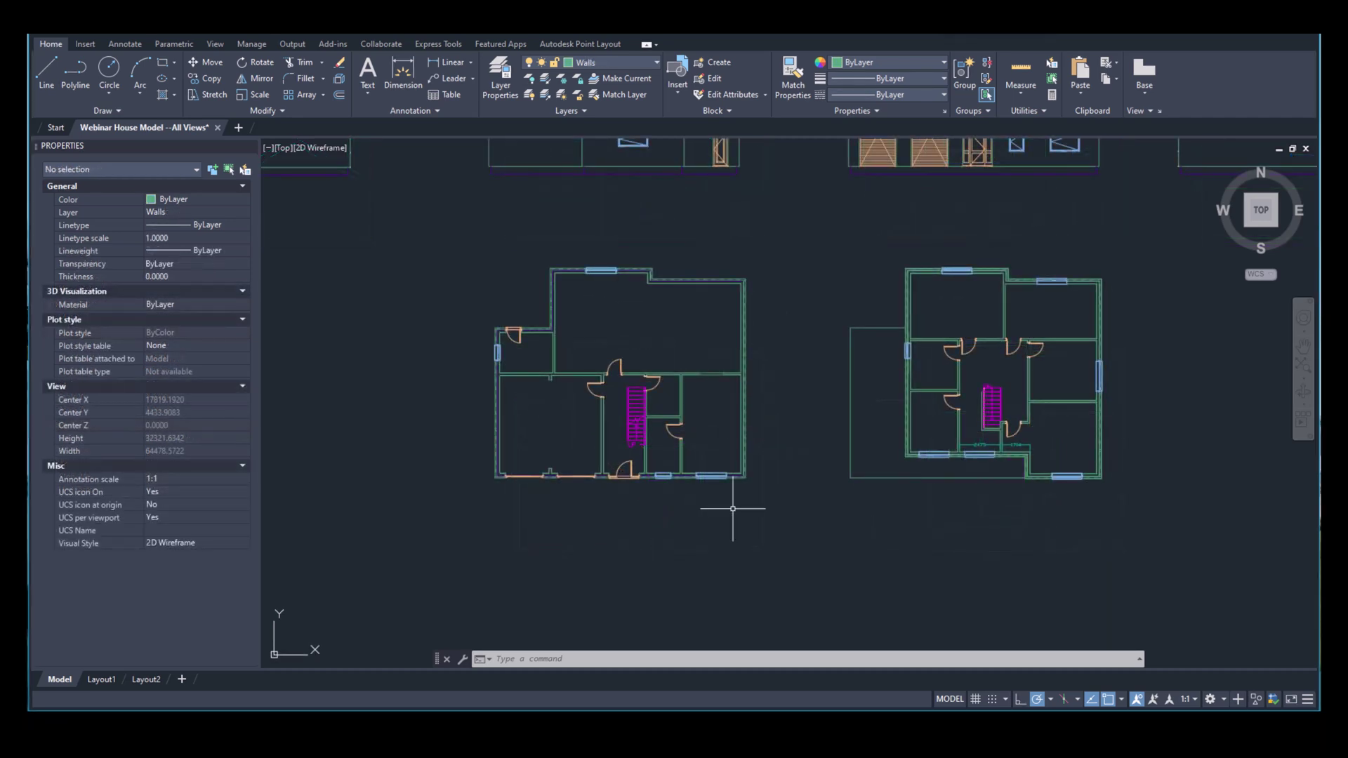
Dimension the thickness of the partition wall between the two front windows on the ground-floor plan, placing the dimension outside the front wall.
scroll(683, 512, "up", 12)
middle_click_drag(688, 461, 676, 532)
scroll(682, 488, "up", 4)
middle_click_drag(687, 430, 670, 599)
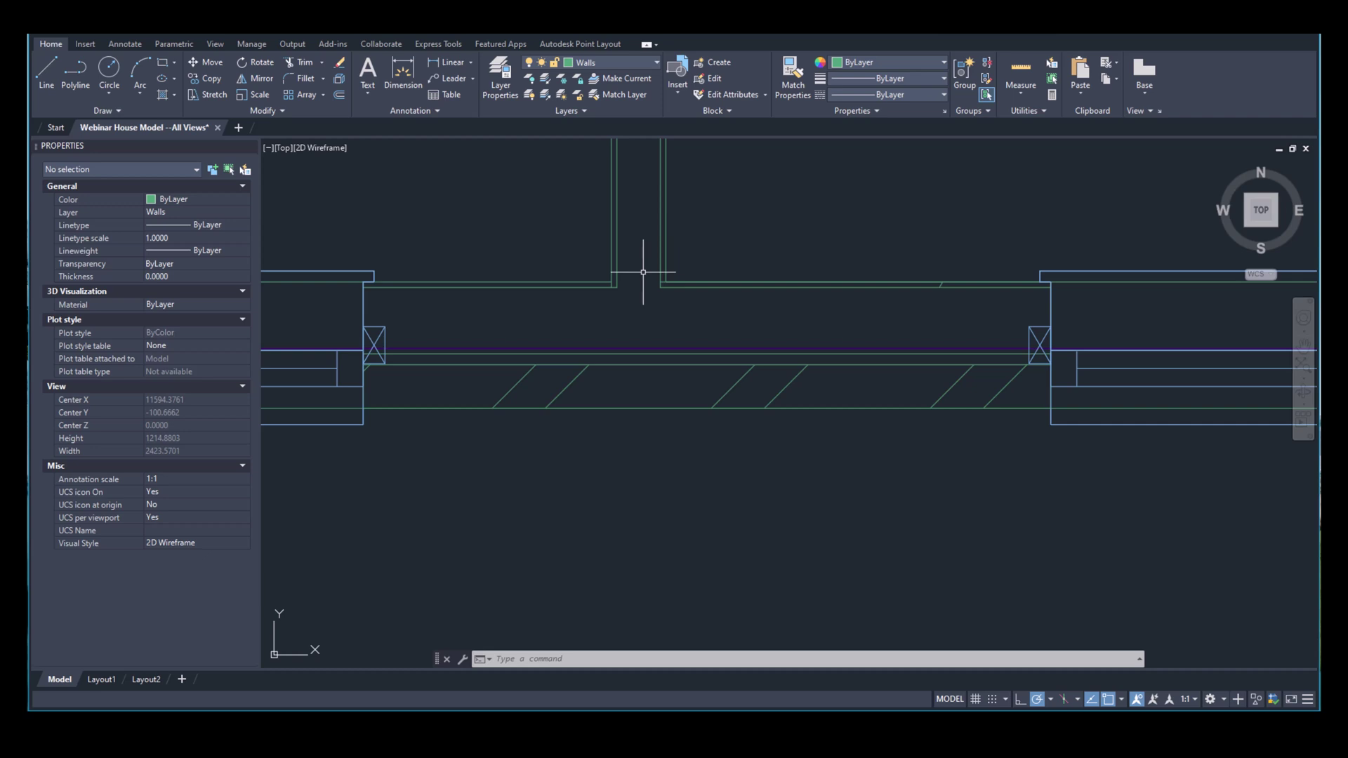
type("DM")
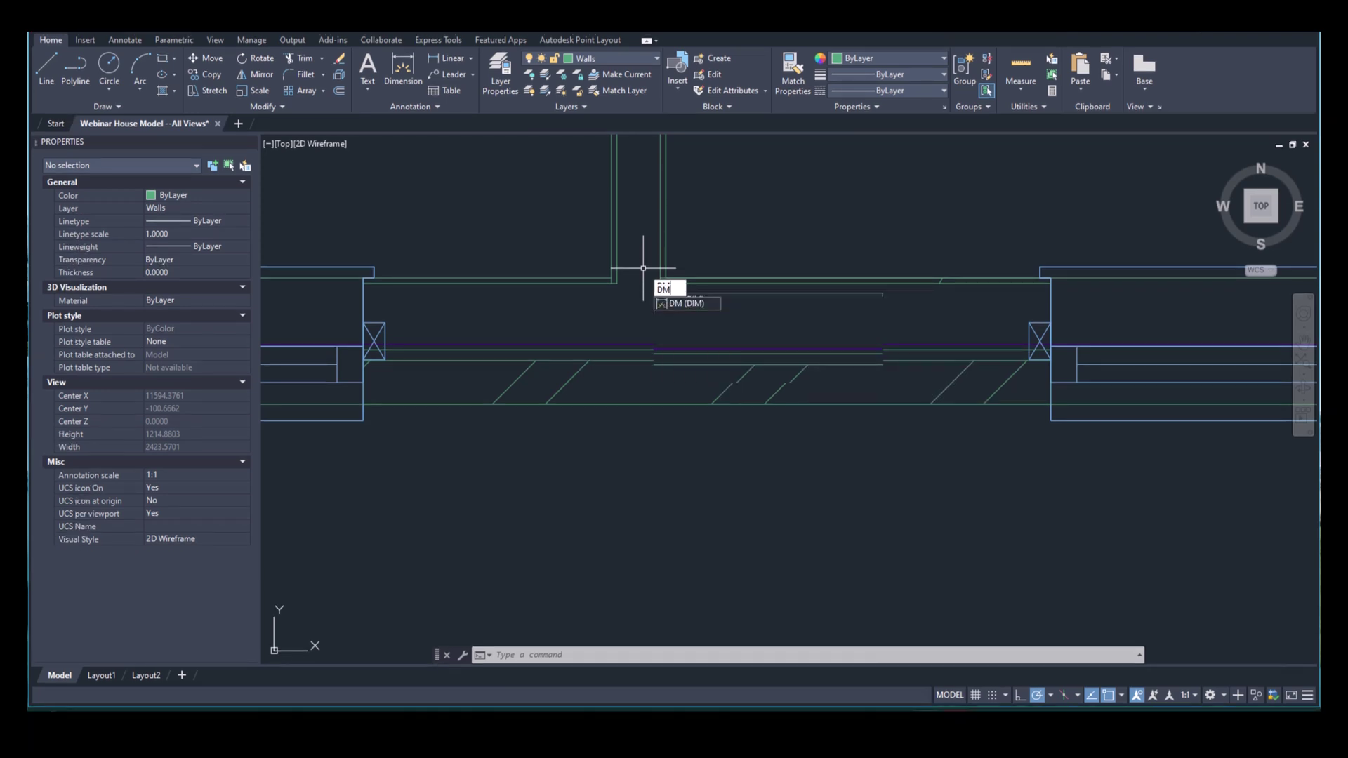
left_click(677, 302)
left_click(616, 287)
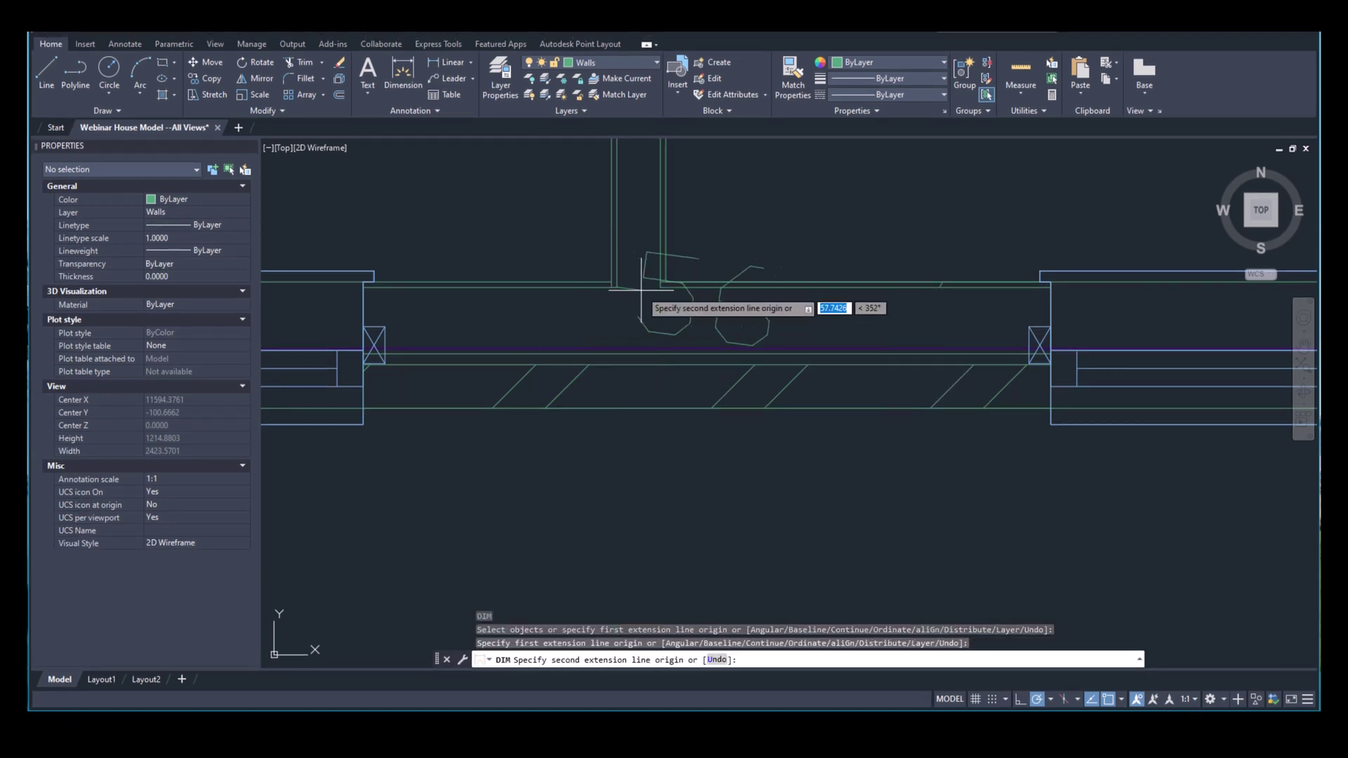
left_click(660, 286)
scroll(653, 347, "down", 4)
scroll(653, 347, "down", 2)
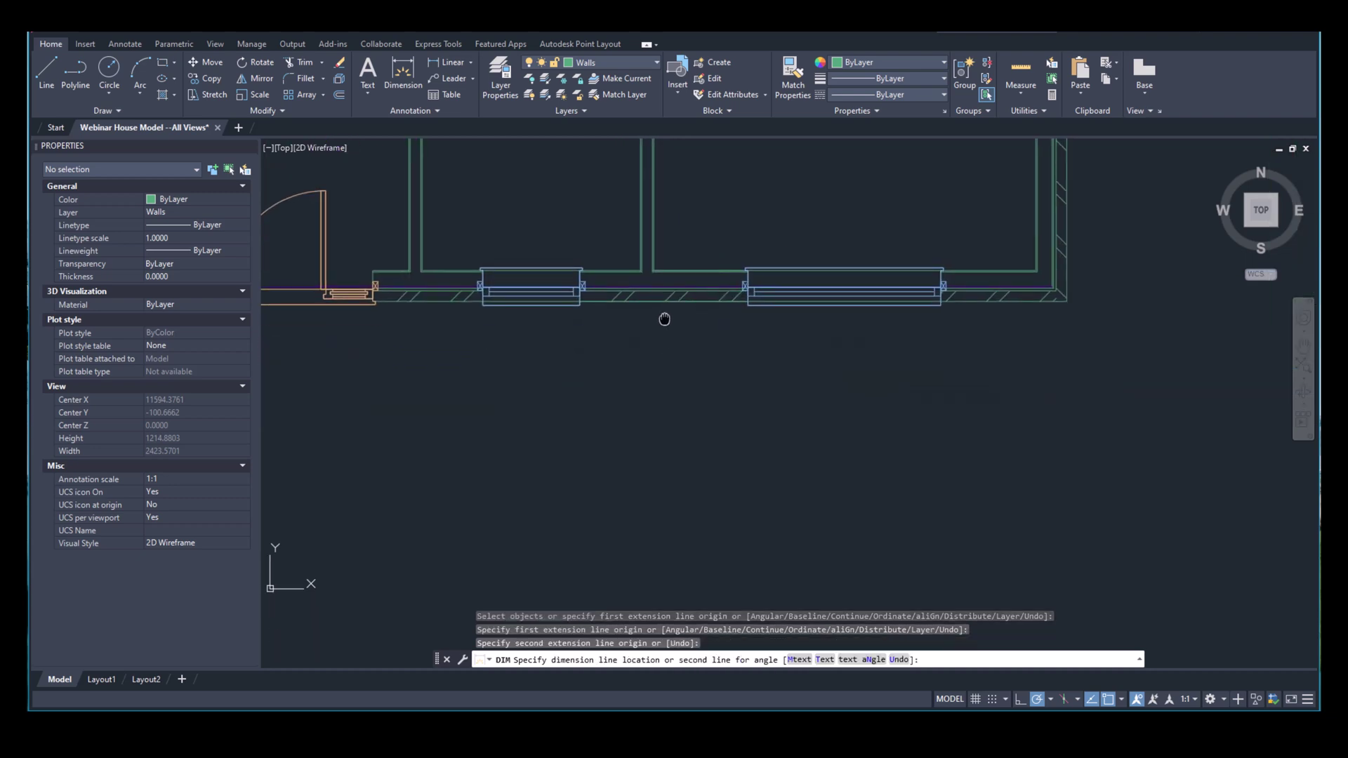
left_click(664, 335)
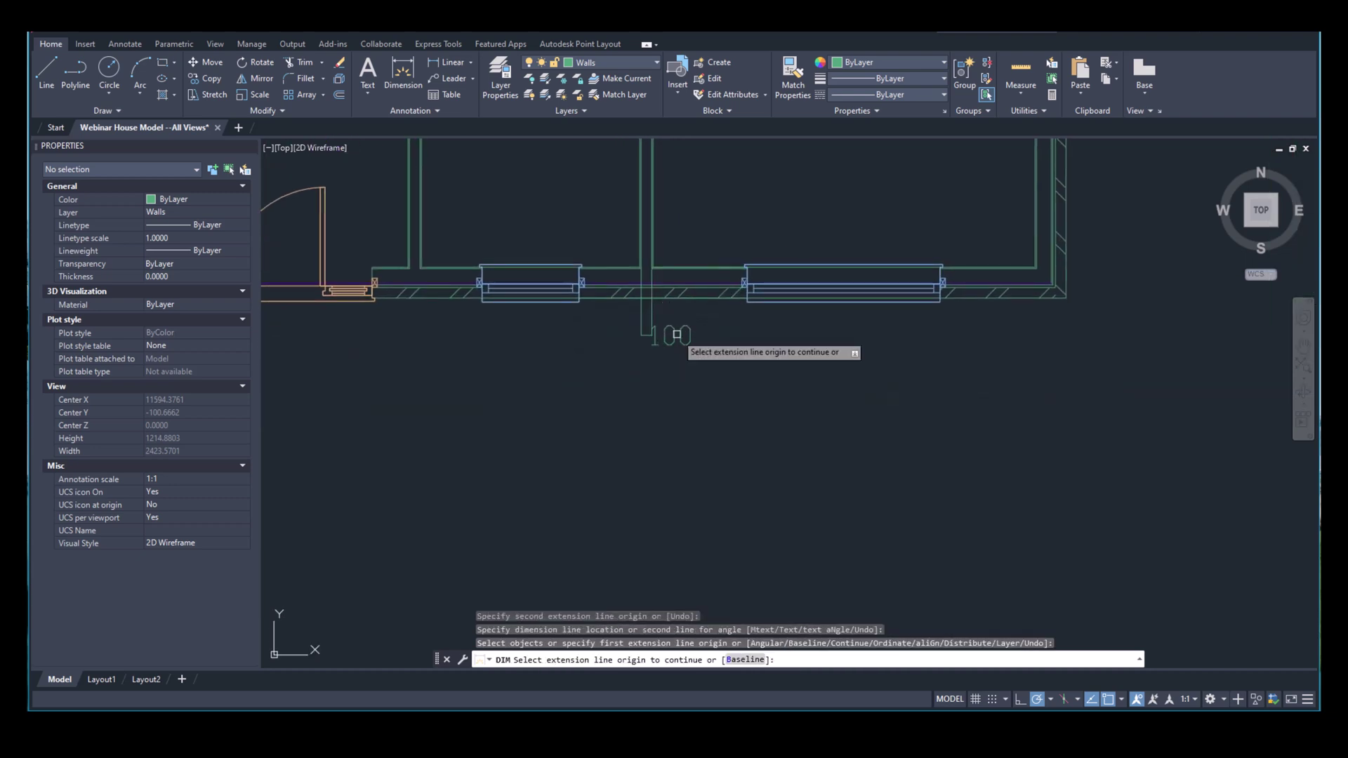
key("Escape")
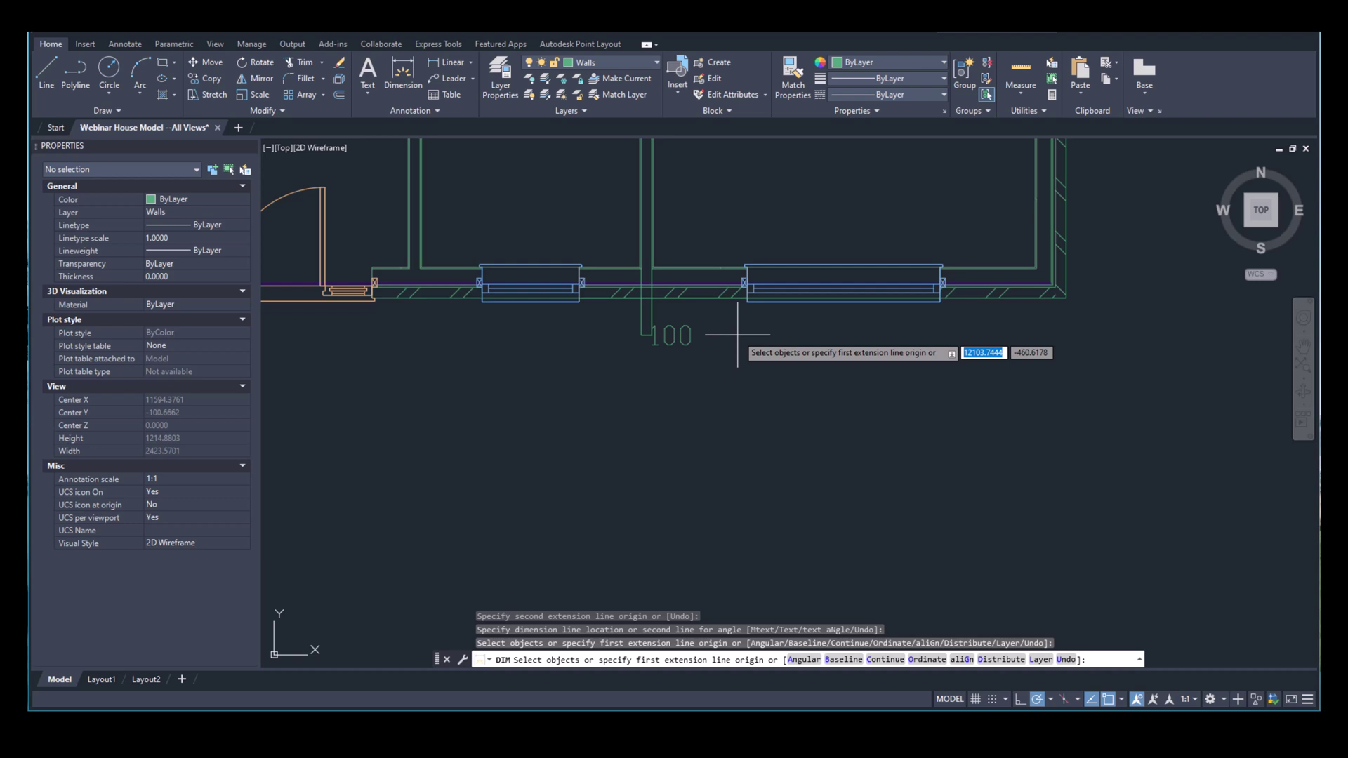
key("Return")
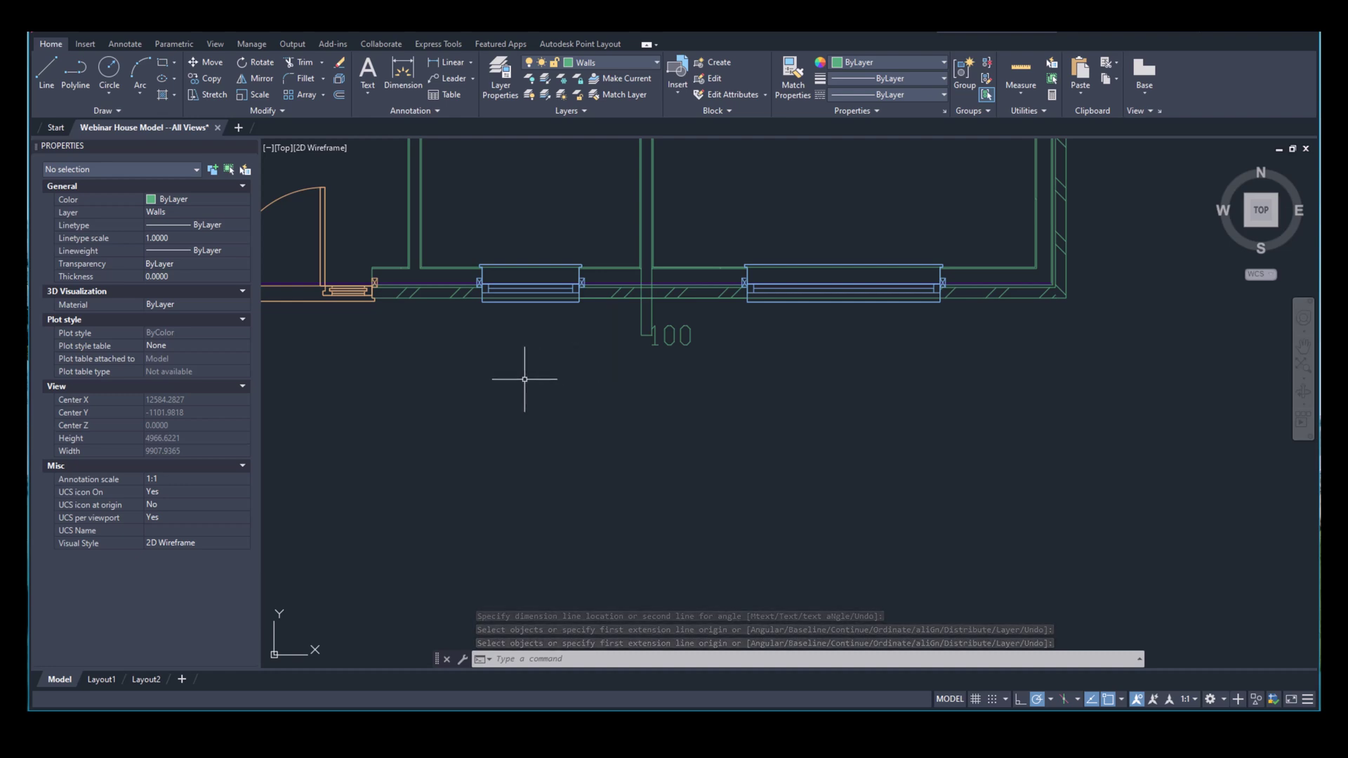
Preview the separate elevation drawings and the Level 0 and Level 1 floor plan drawings in the New folder.
left_click(85, 33)
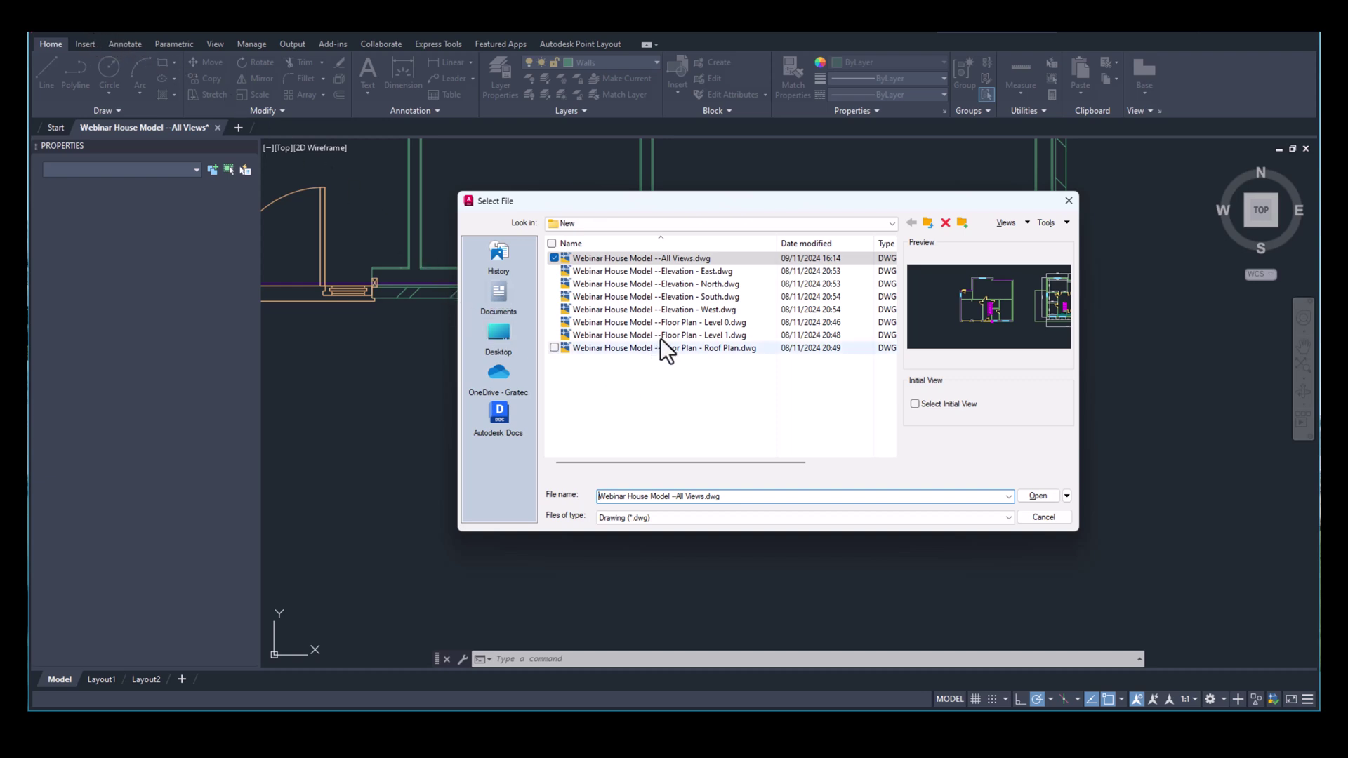
left_click(706, 273)
left_click(708, 285)
left_click(709, 296)
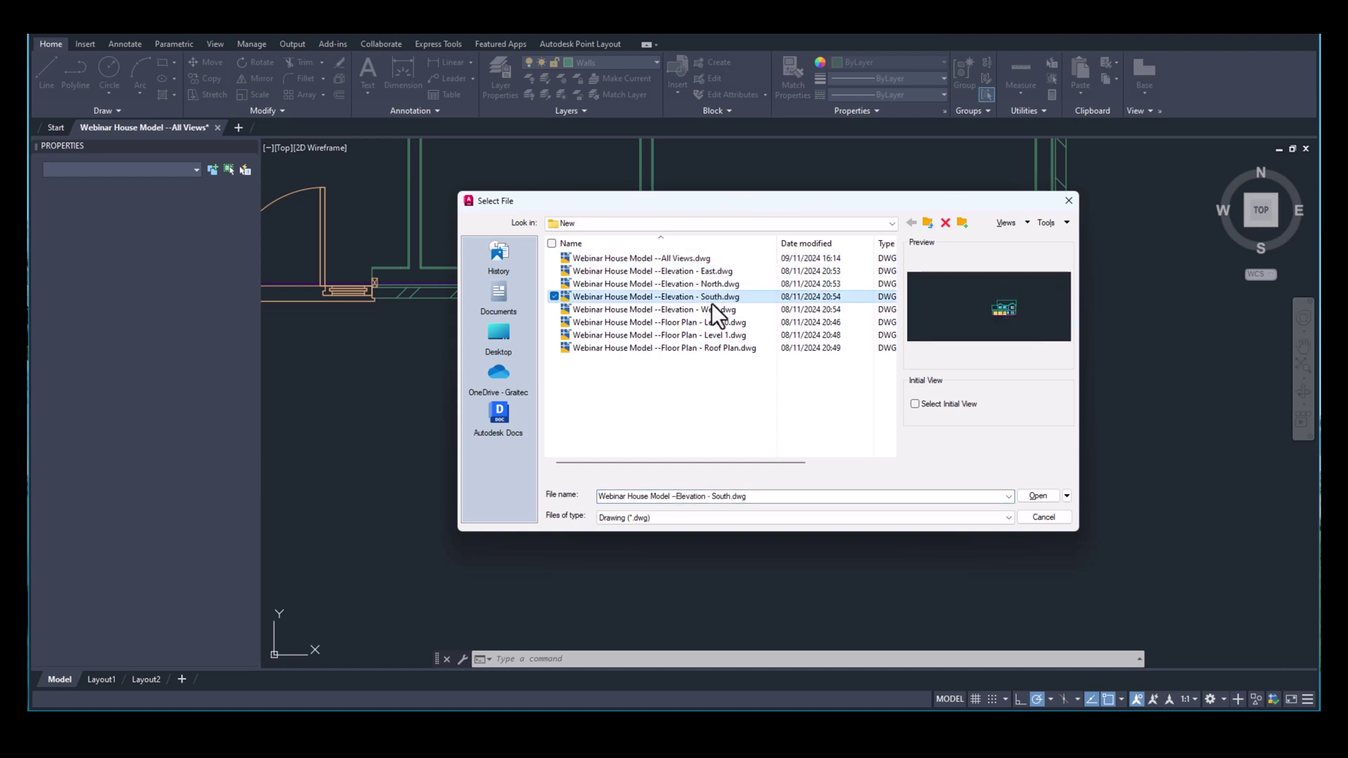
left_click(710, 309)
left_click(713, 323)
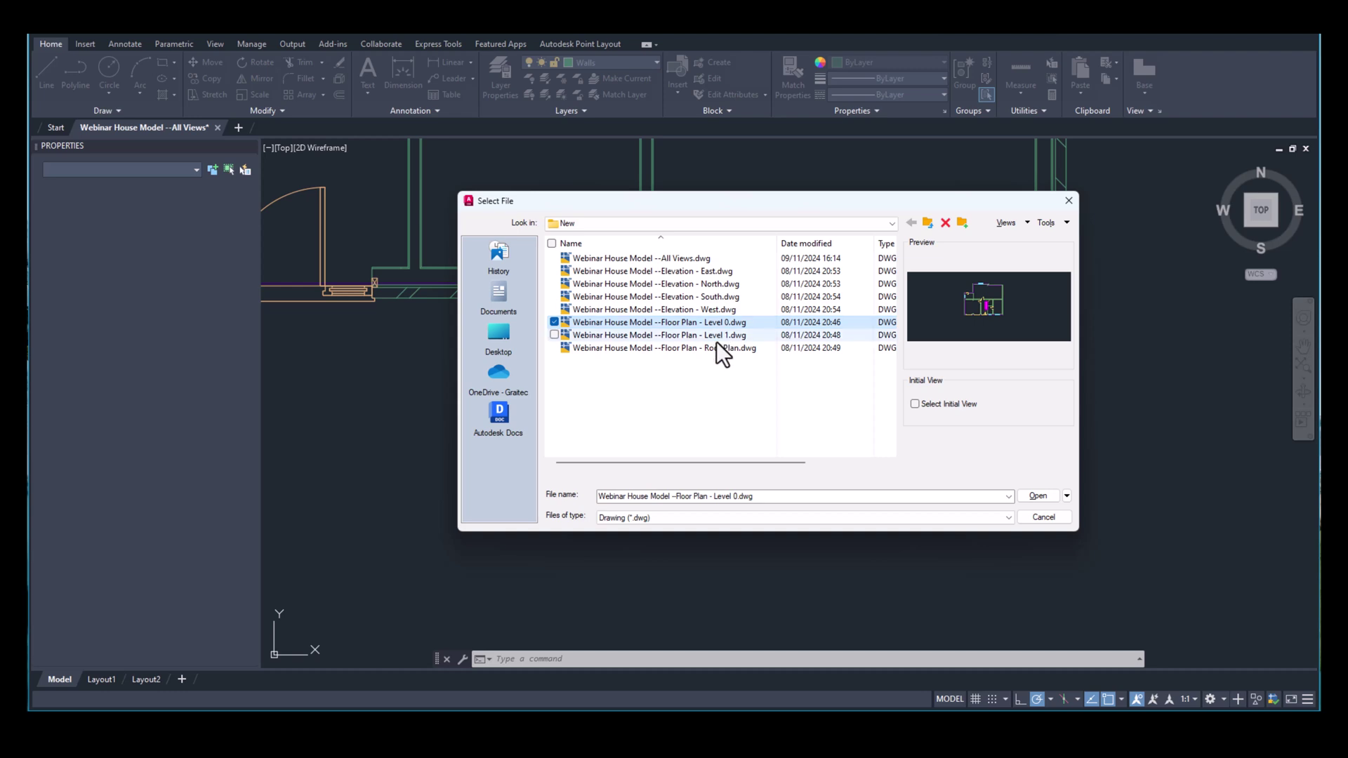
left_click(716, 337)
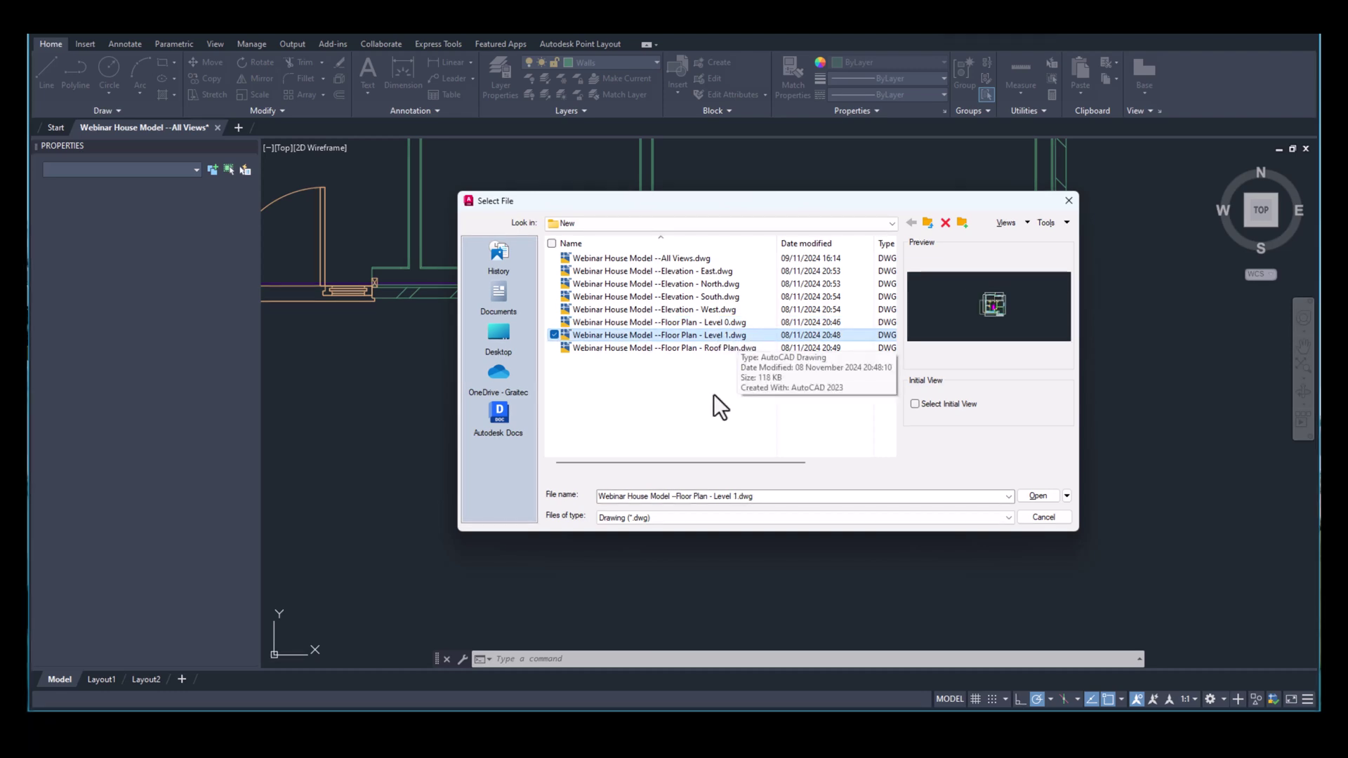
left_click(739, 408)
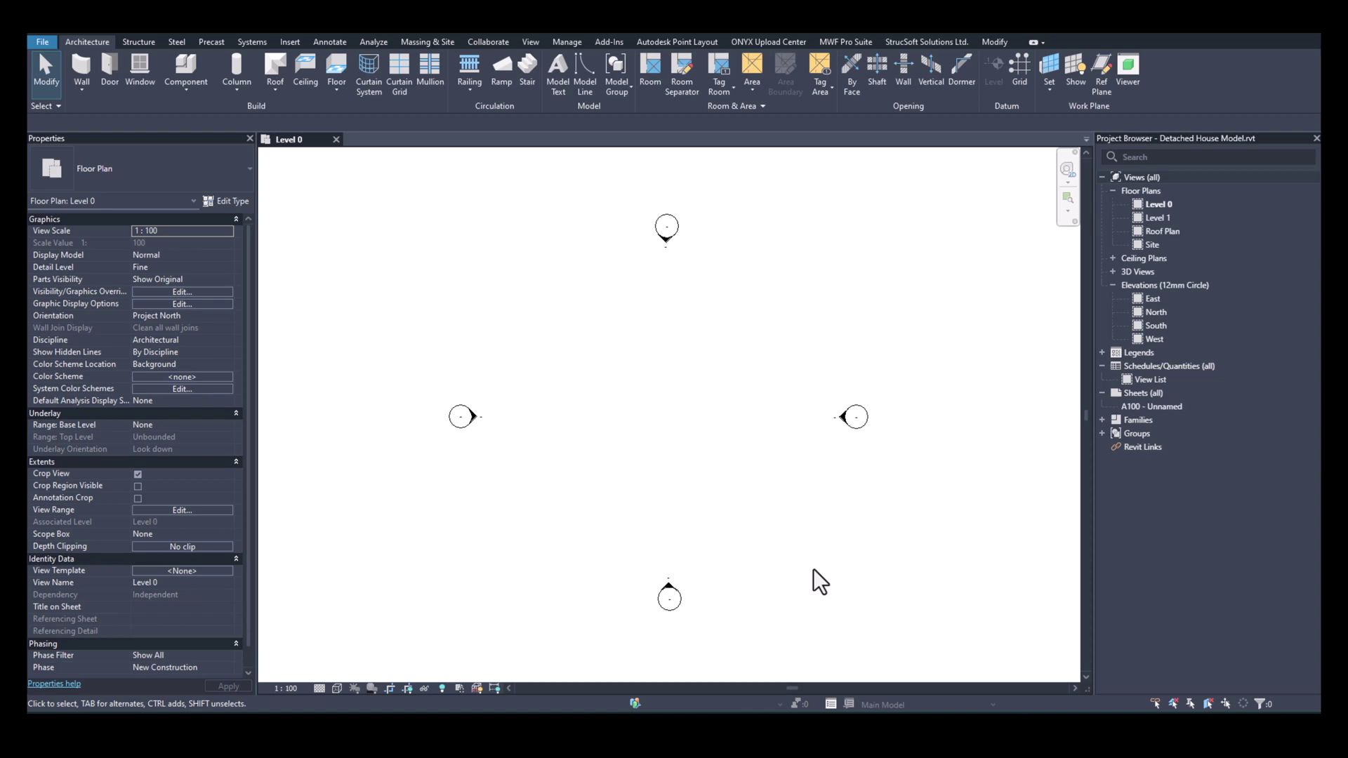
Start a CAD import into the Level 0 plan and choose Webinar House Model --Floor Plan - Level 0.dwg from the DWG folder's New subfolder.
left_click(290, 44)
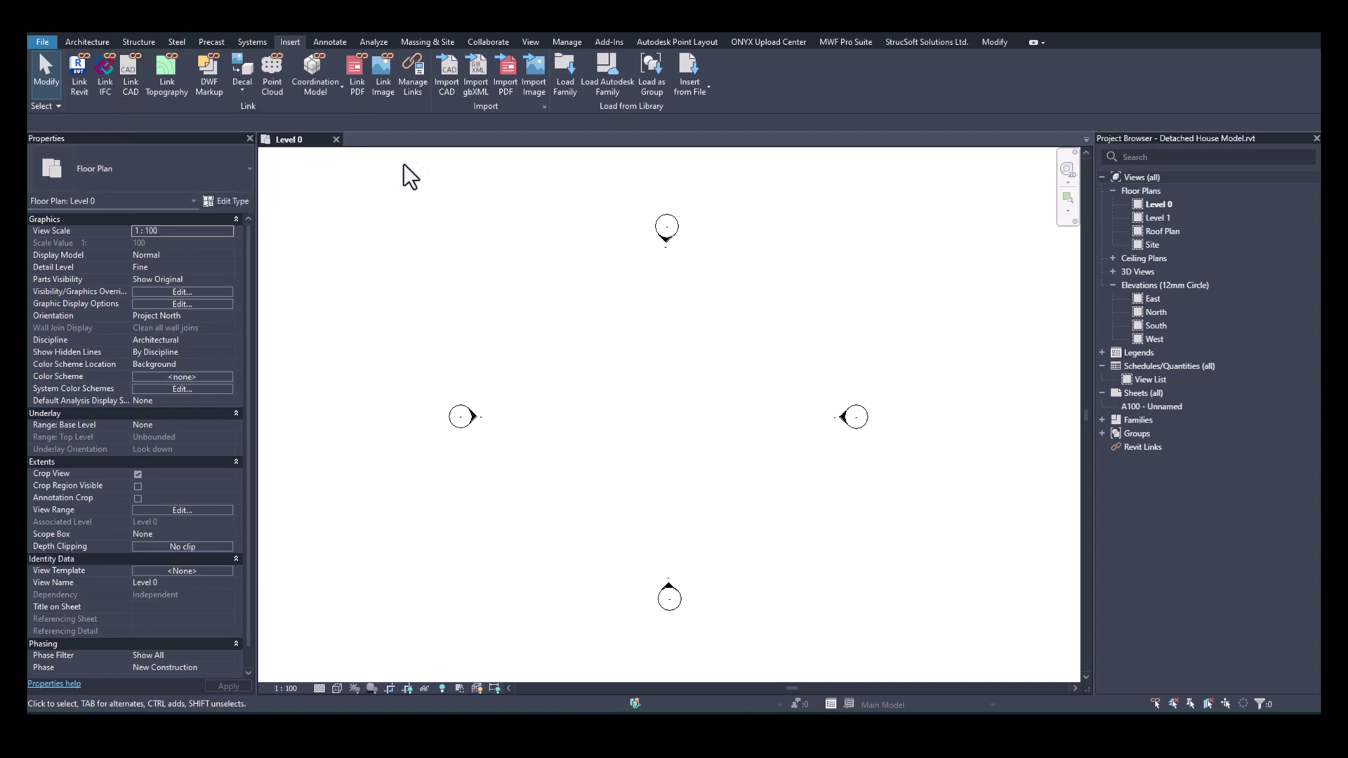
left_click(446, 99)
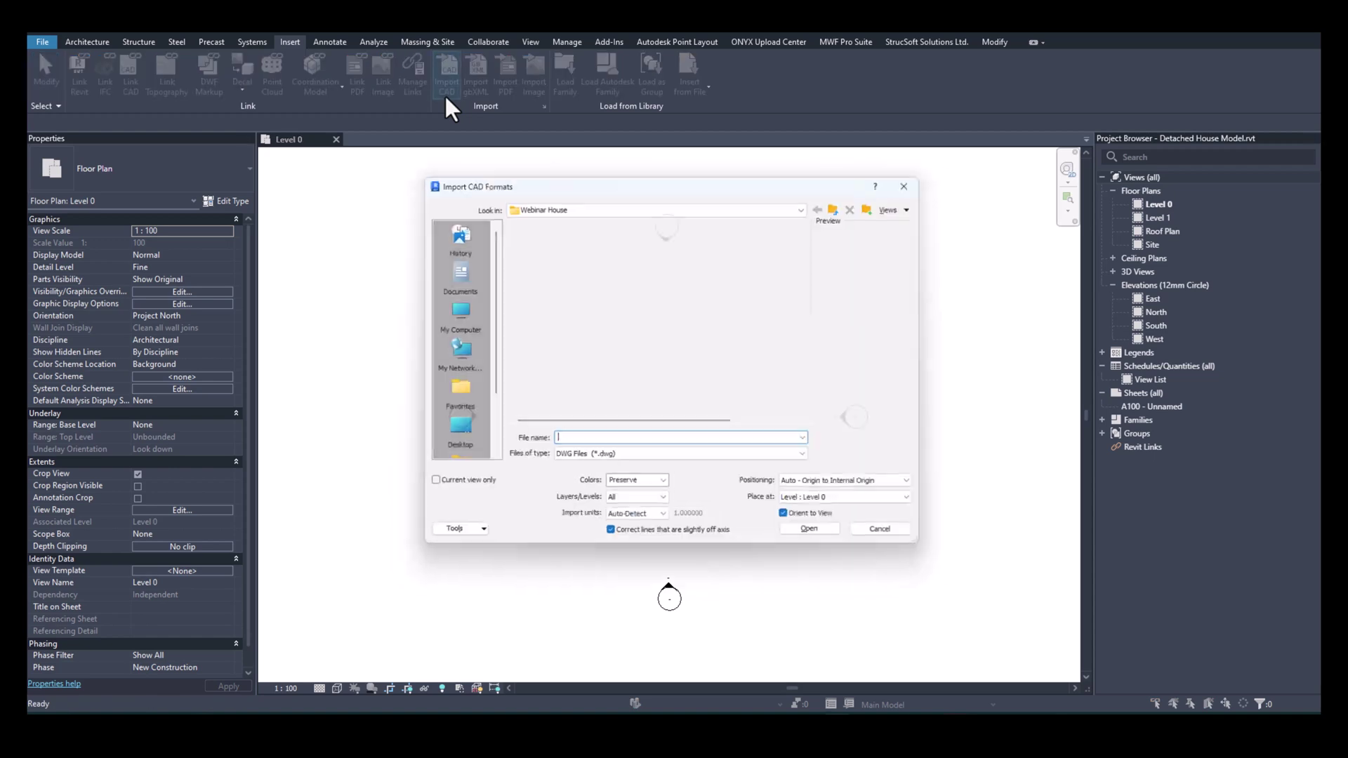
double_click(537, 249)
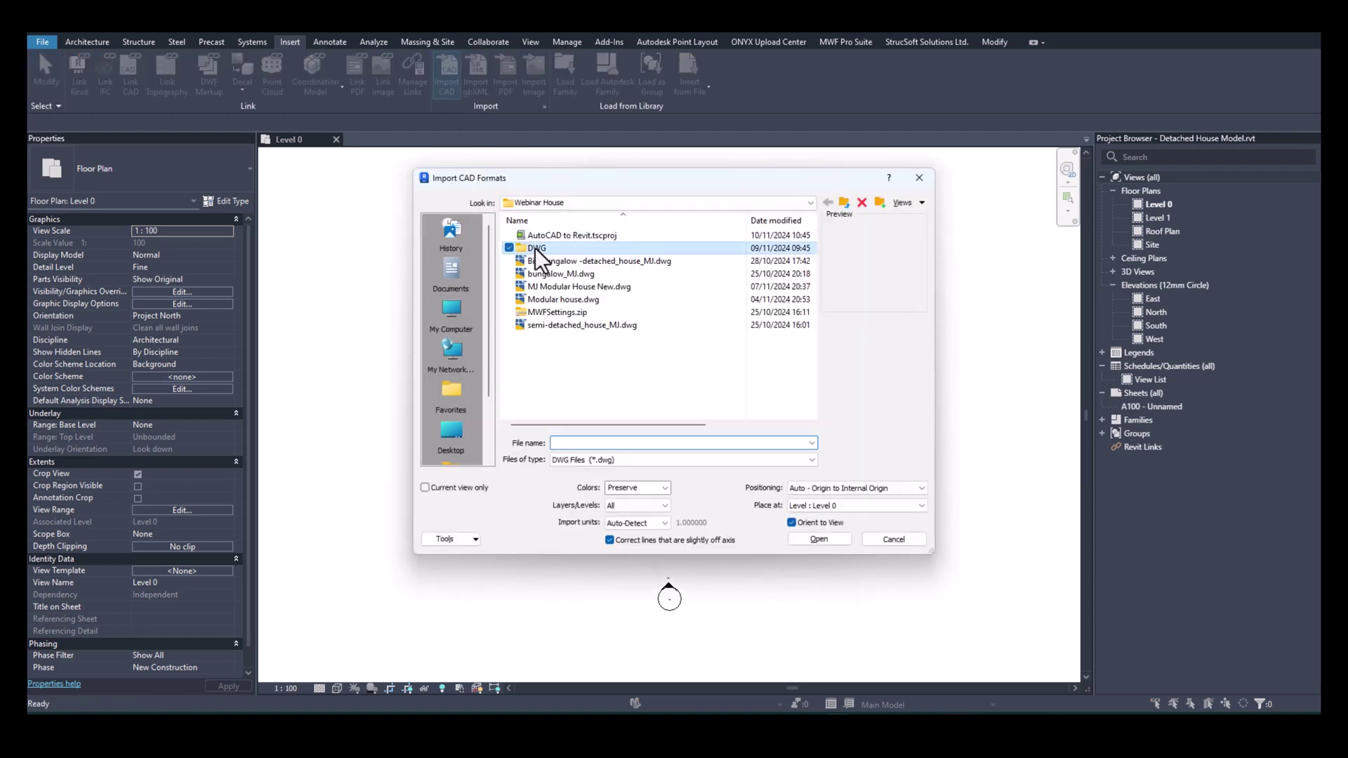
double_click(535, 236)
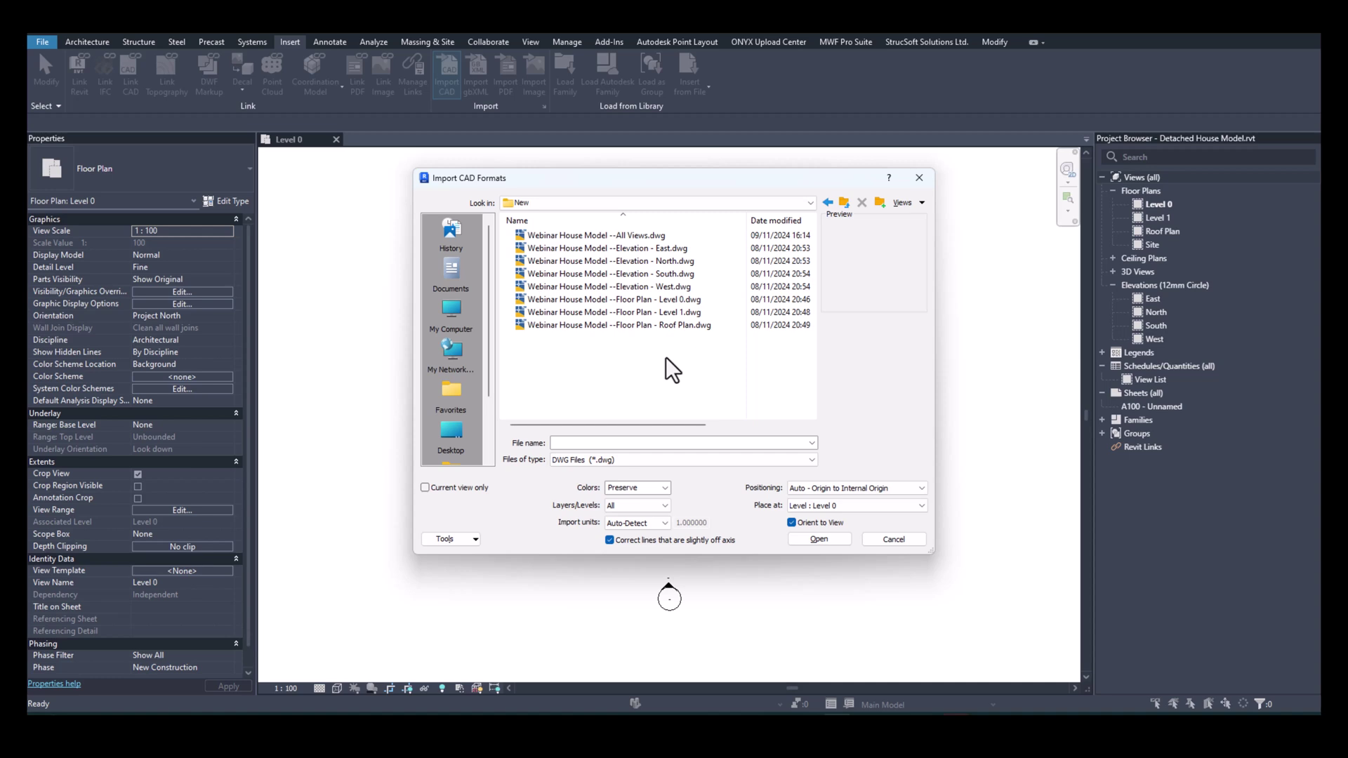
left_click(620, 309)
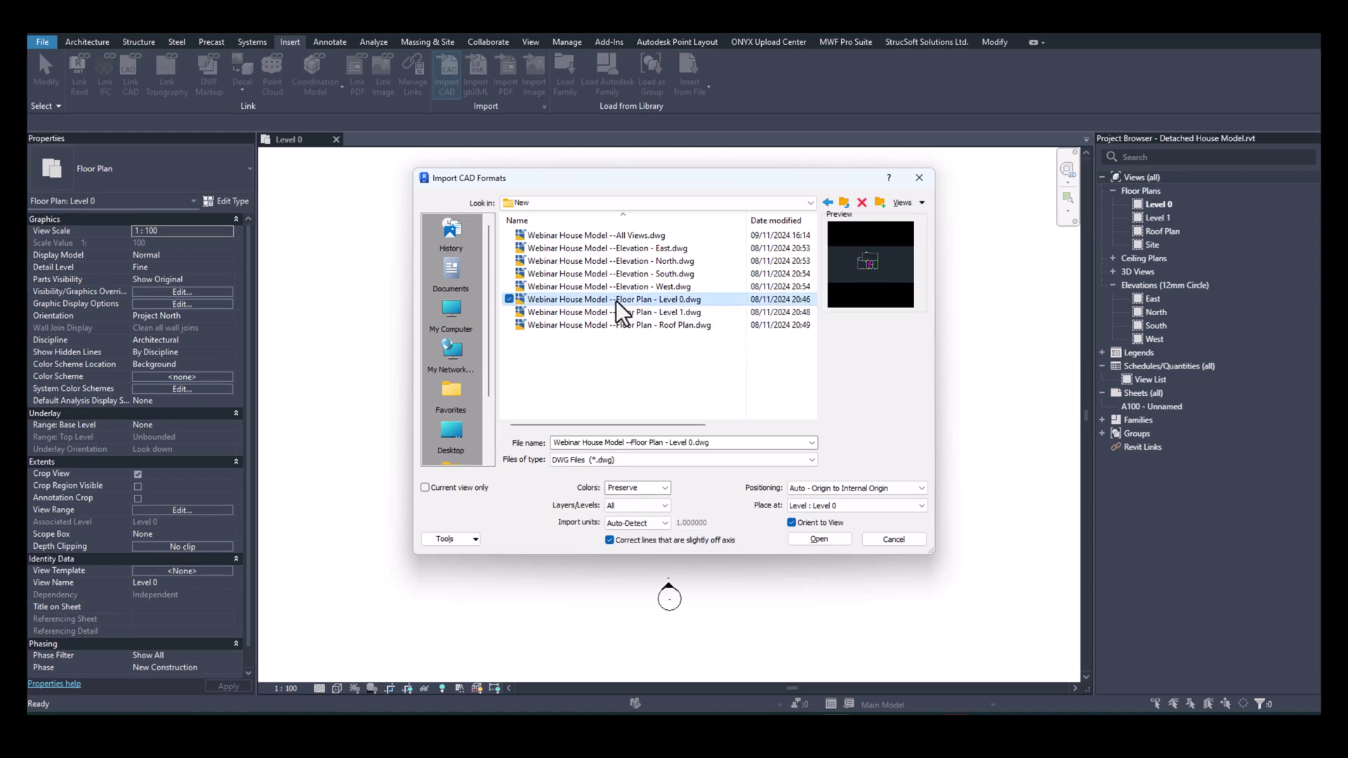
left_click(638, 351)
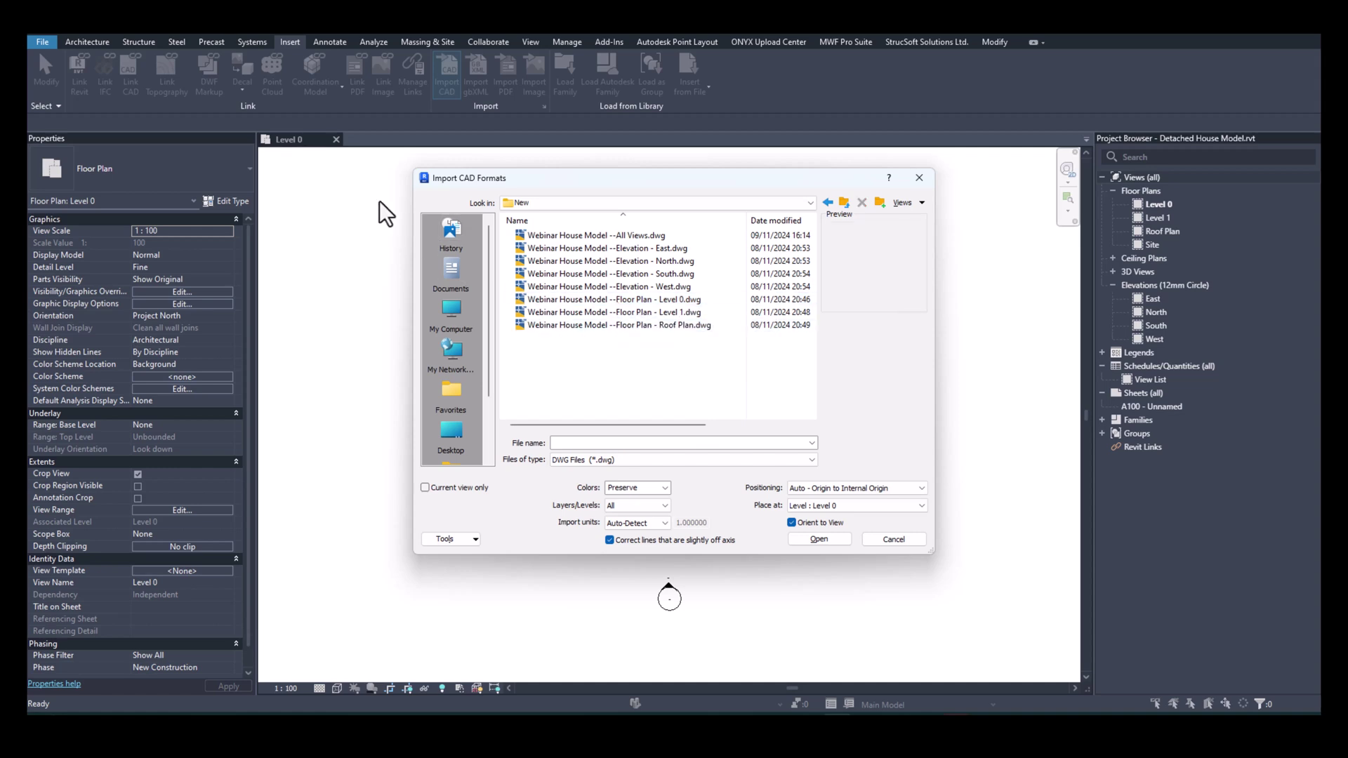
left_click(616, 302)
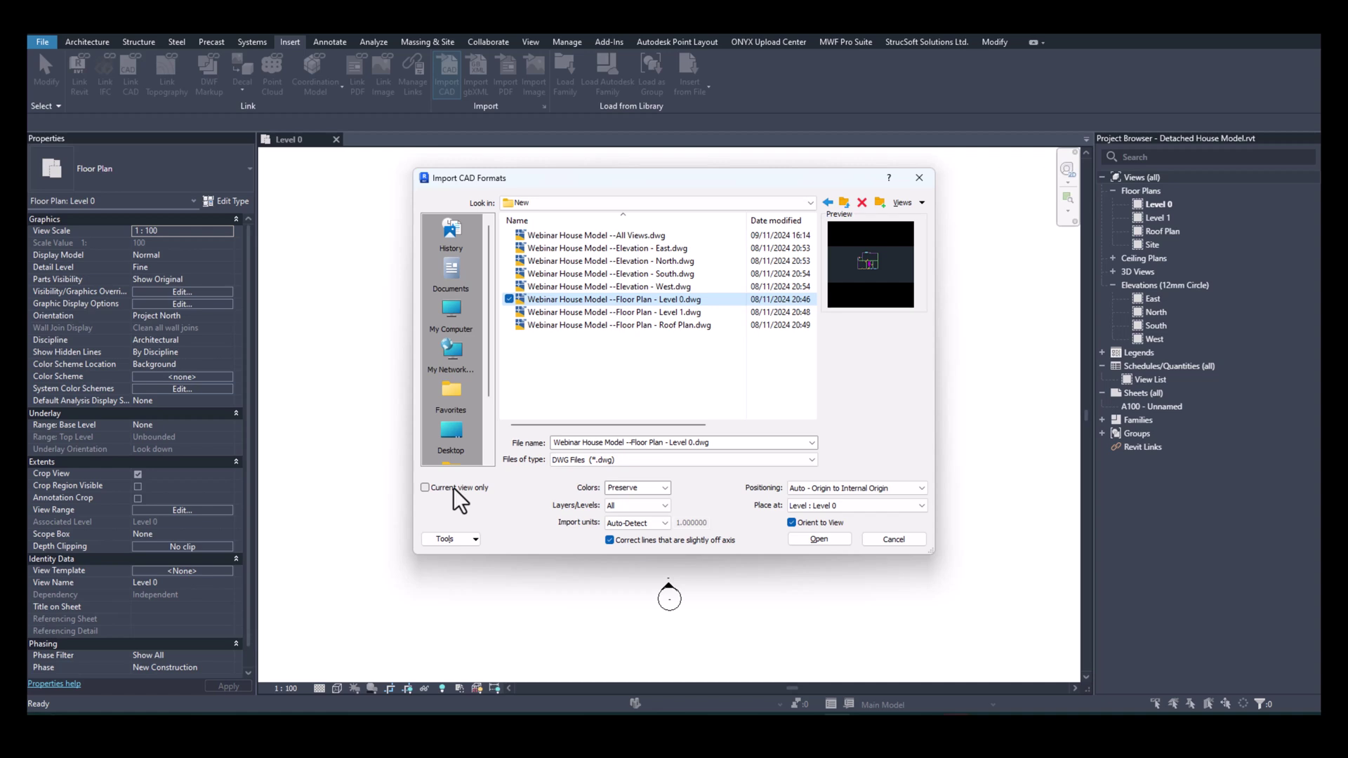
Keep the import colors on Preserve, set the layers to Visible, and leave the import units on Auto-Detect.
left_click(665, 488)
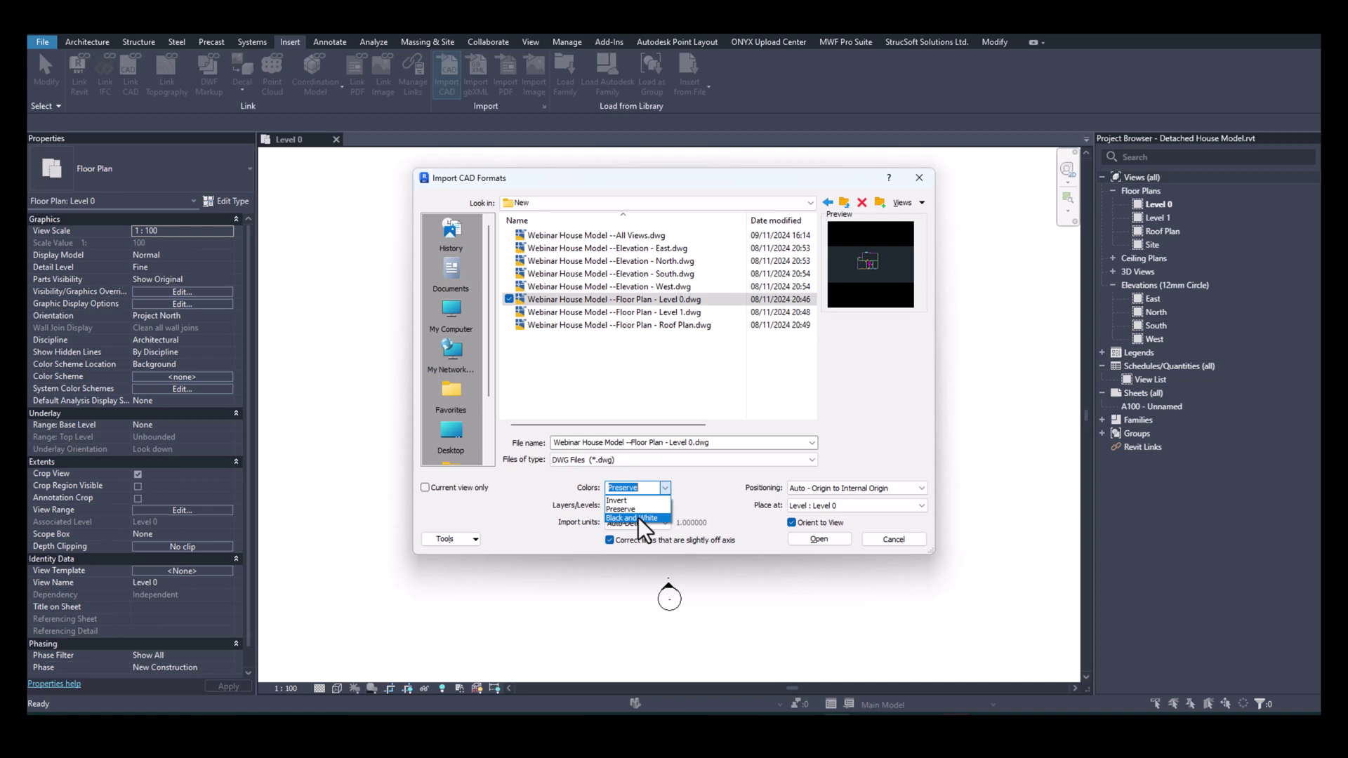
left_click(705, 481)
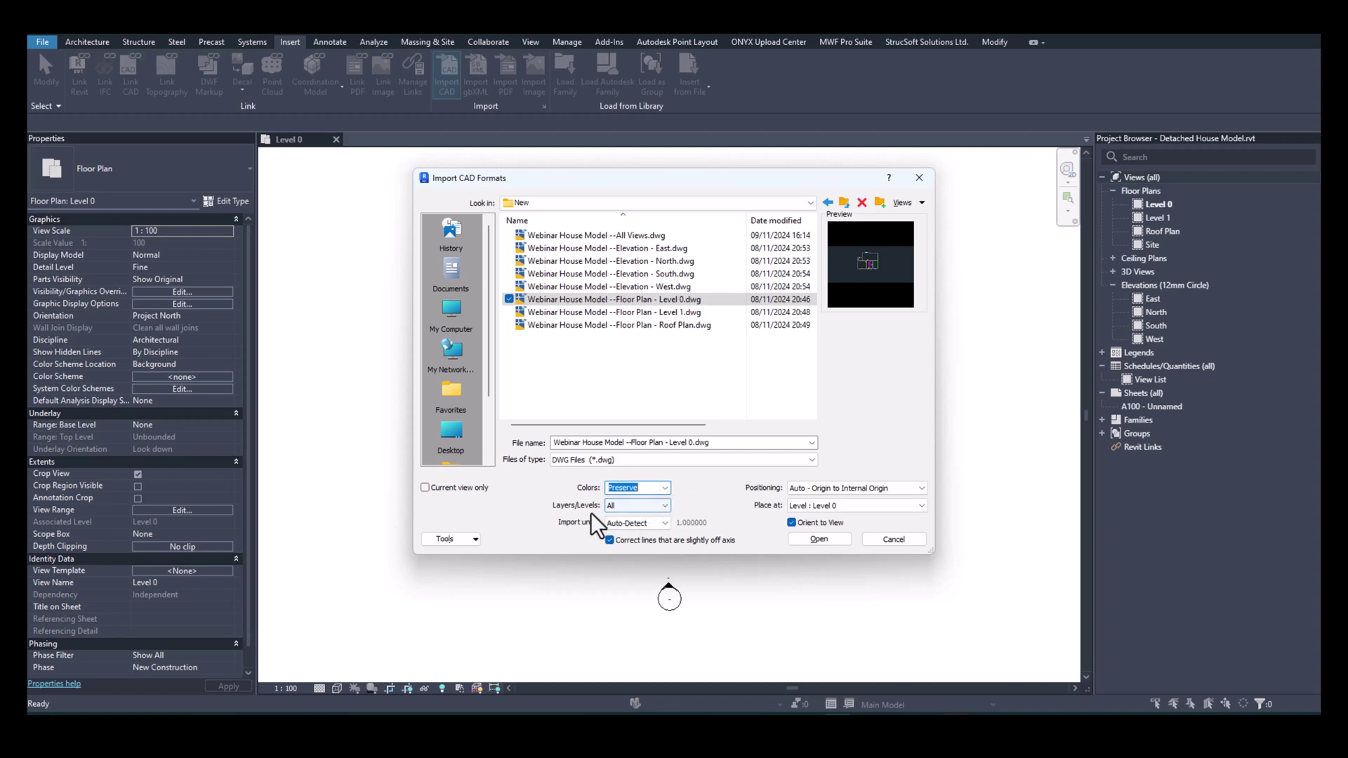
left_click(665, 507)
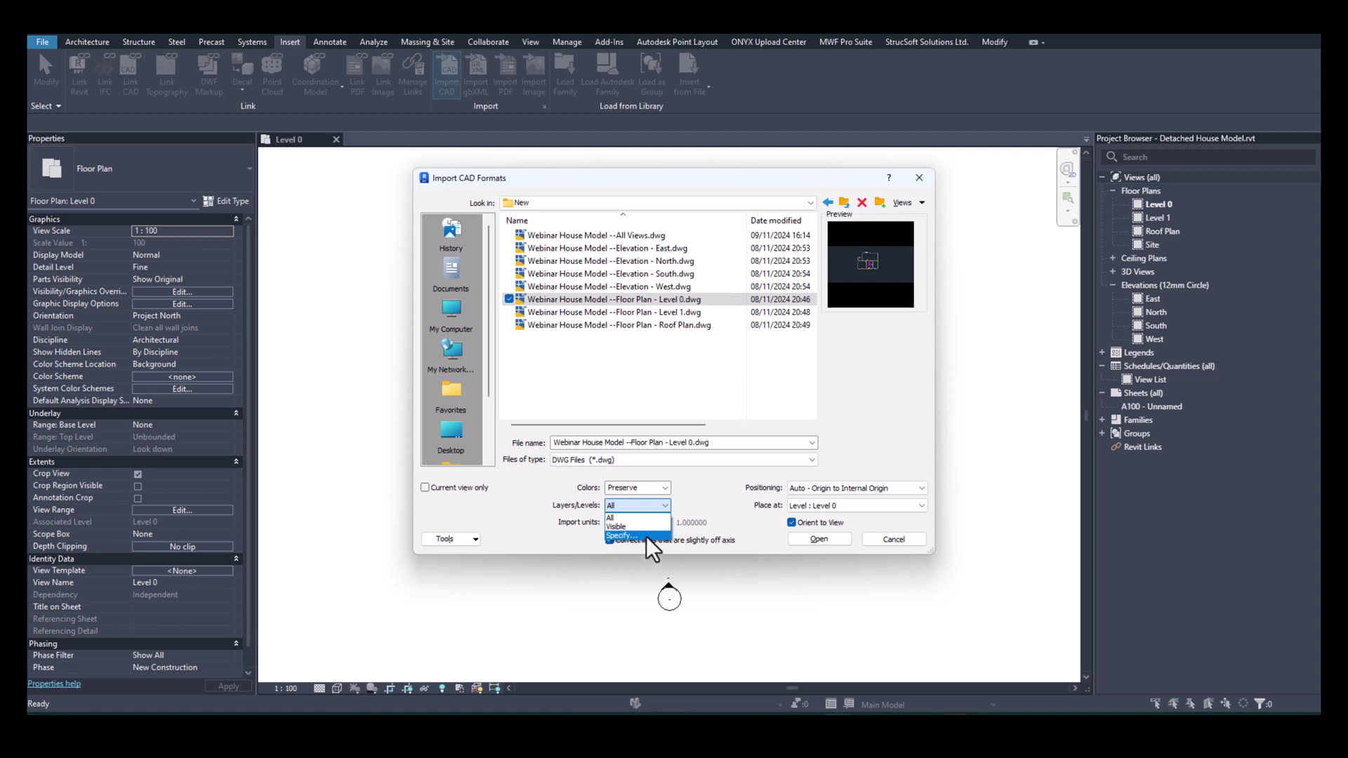
left_click(656, 526)
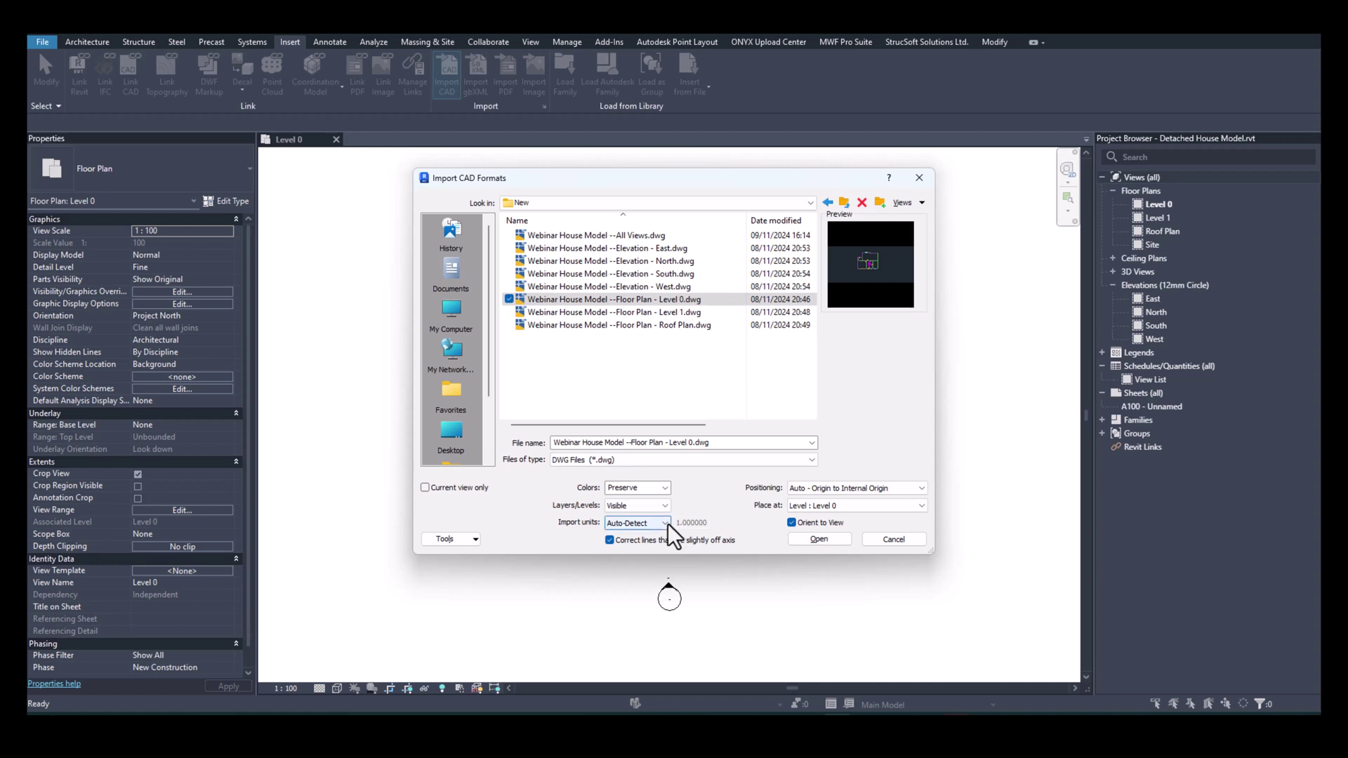
left_click(666, 524)
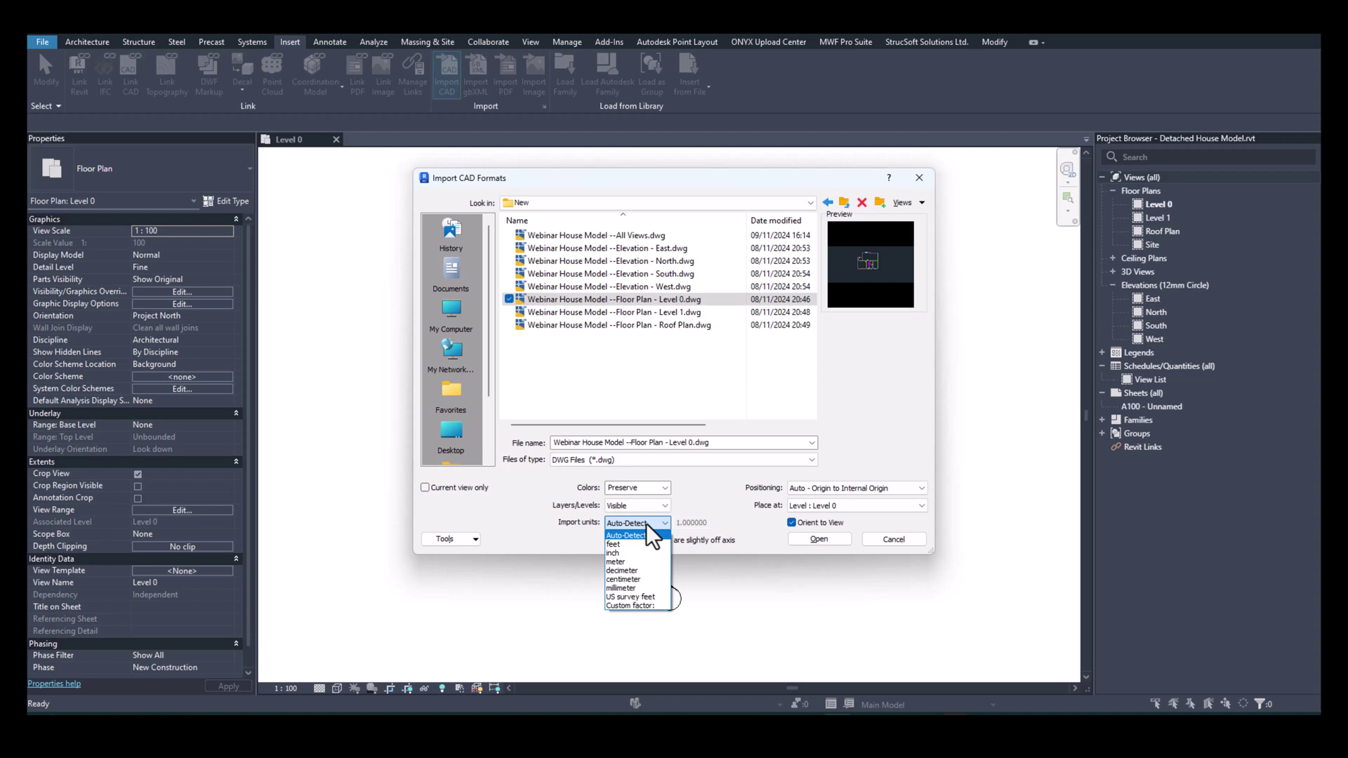
left_click(717, 504)
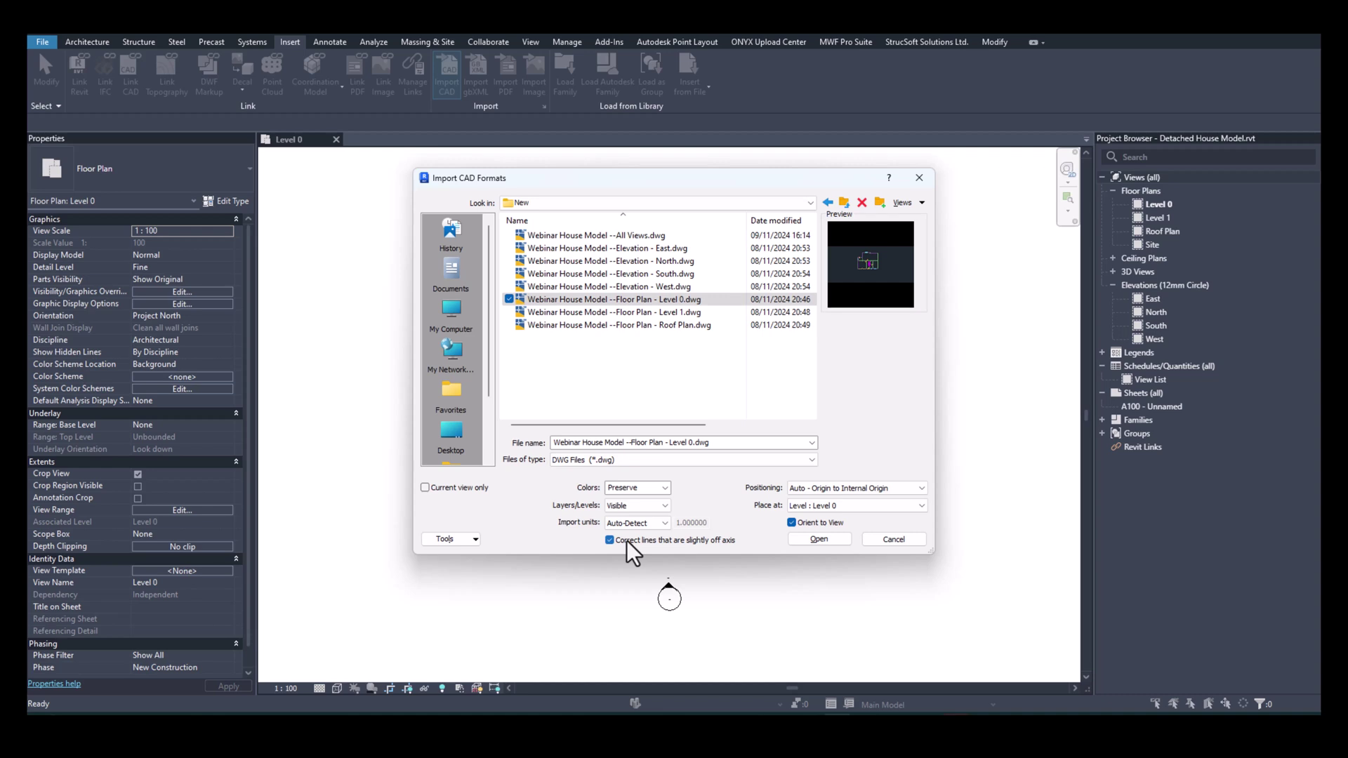
Import the floor plan drawing with Auto - Origin to Internal Origin positioning, placed at Level 0 and oriented to the view.
left_click(919, 487)
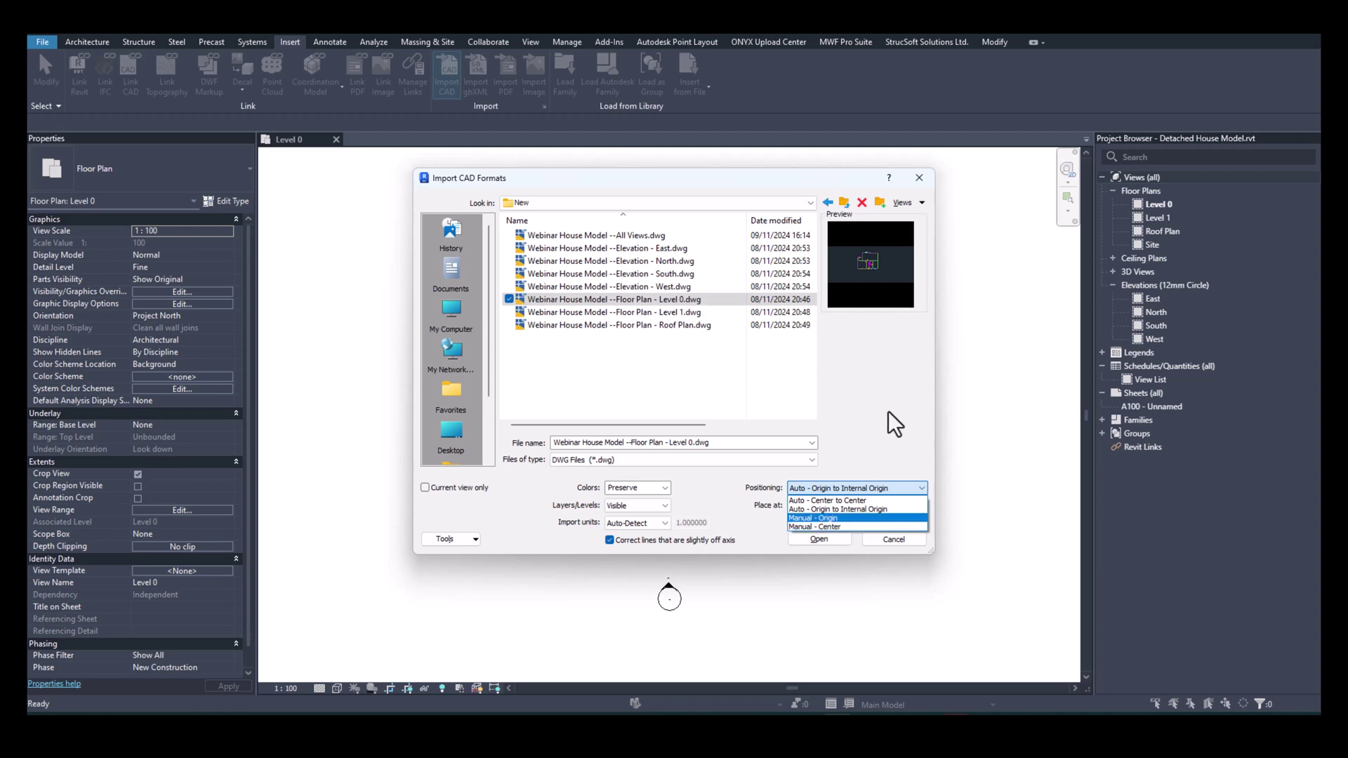
left_click(855, 487)
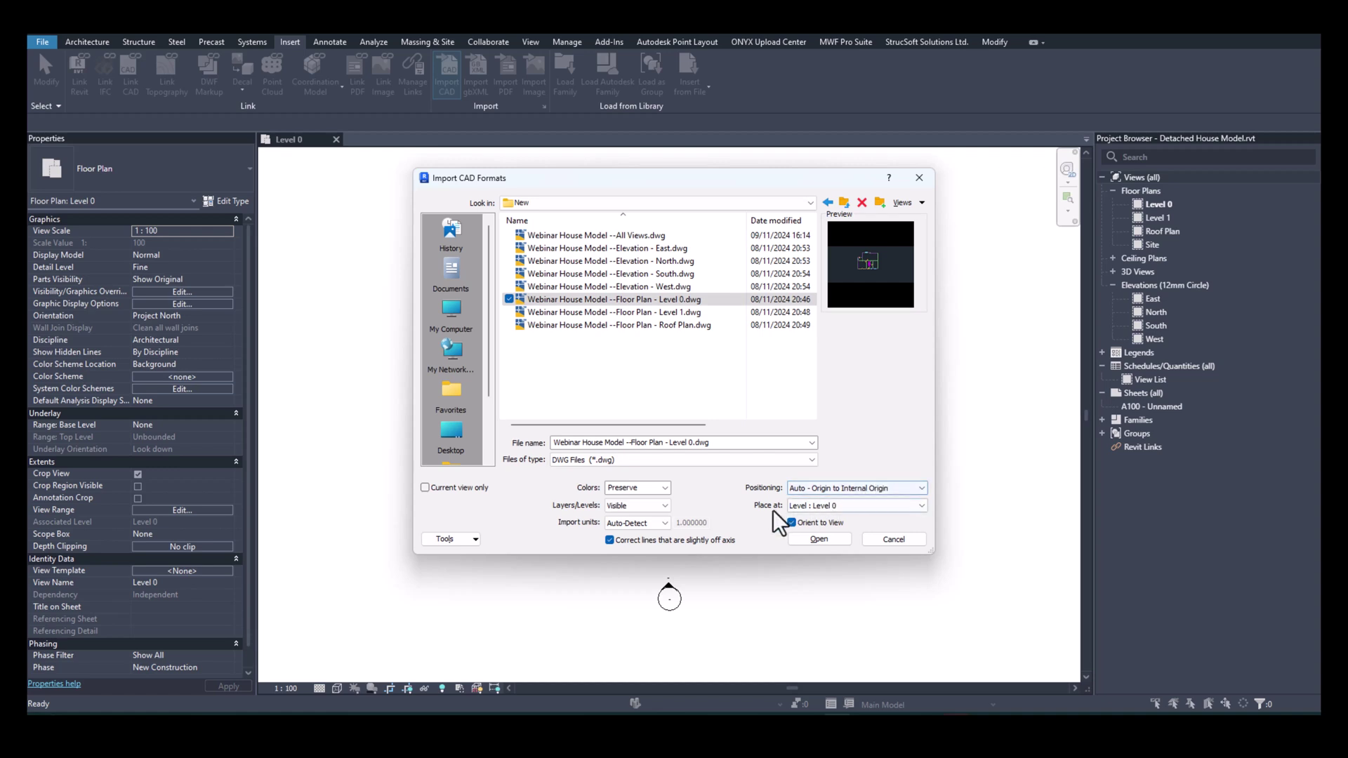
left_click(887, 507)
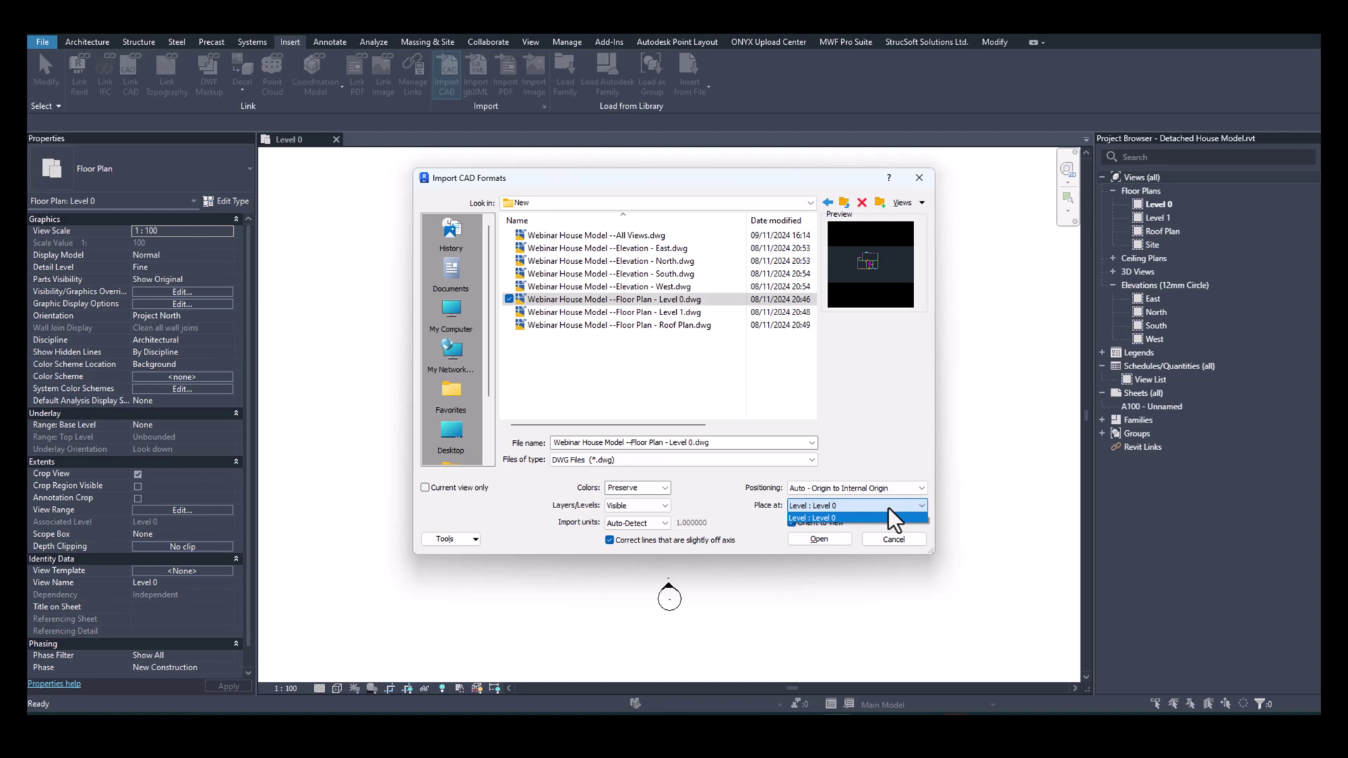
left_click(887, 507)
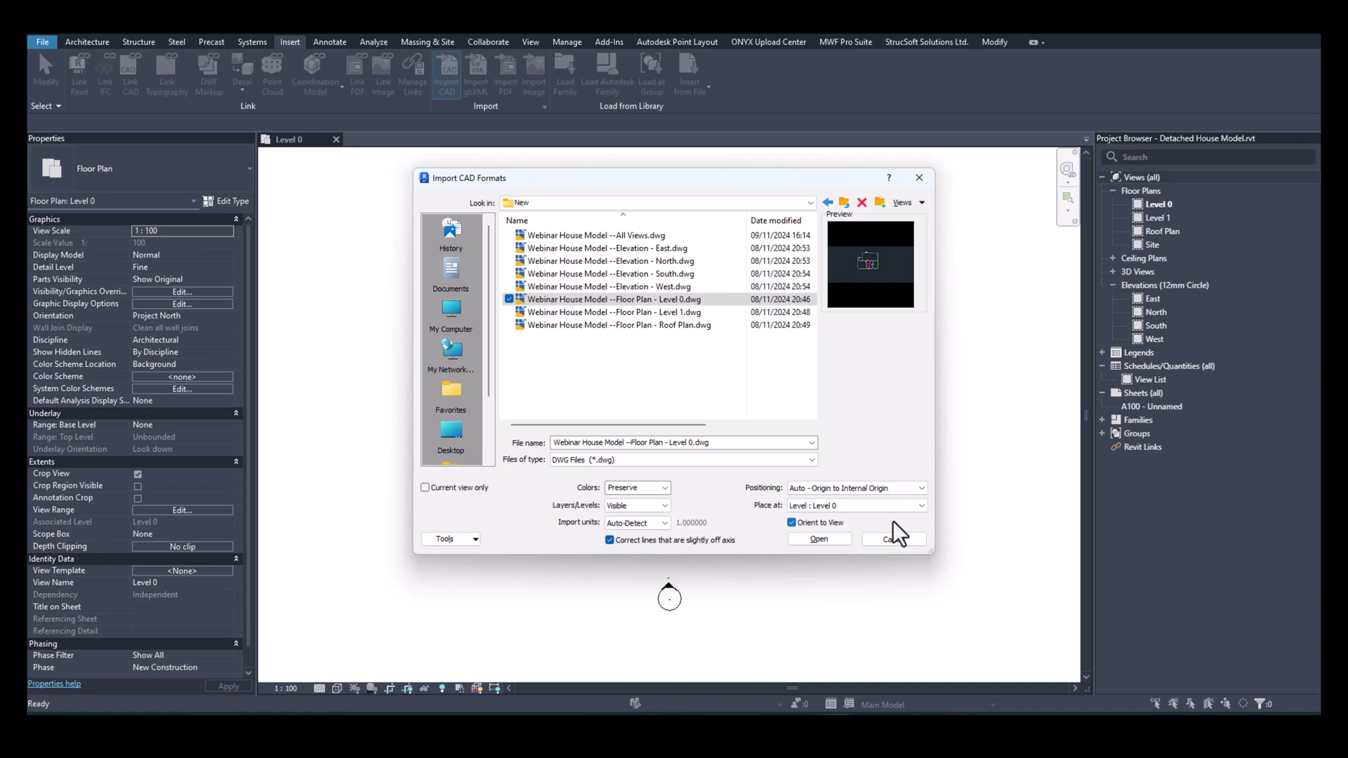
left_click(831, 536)
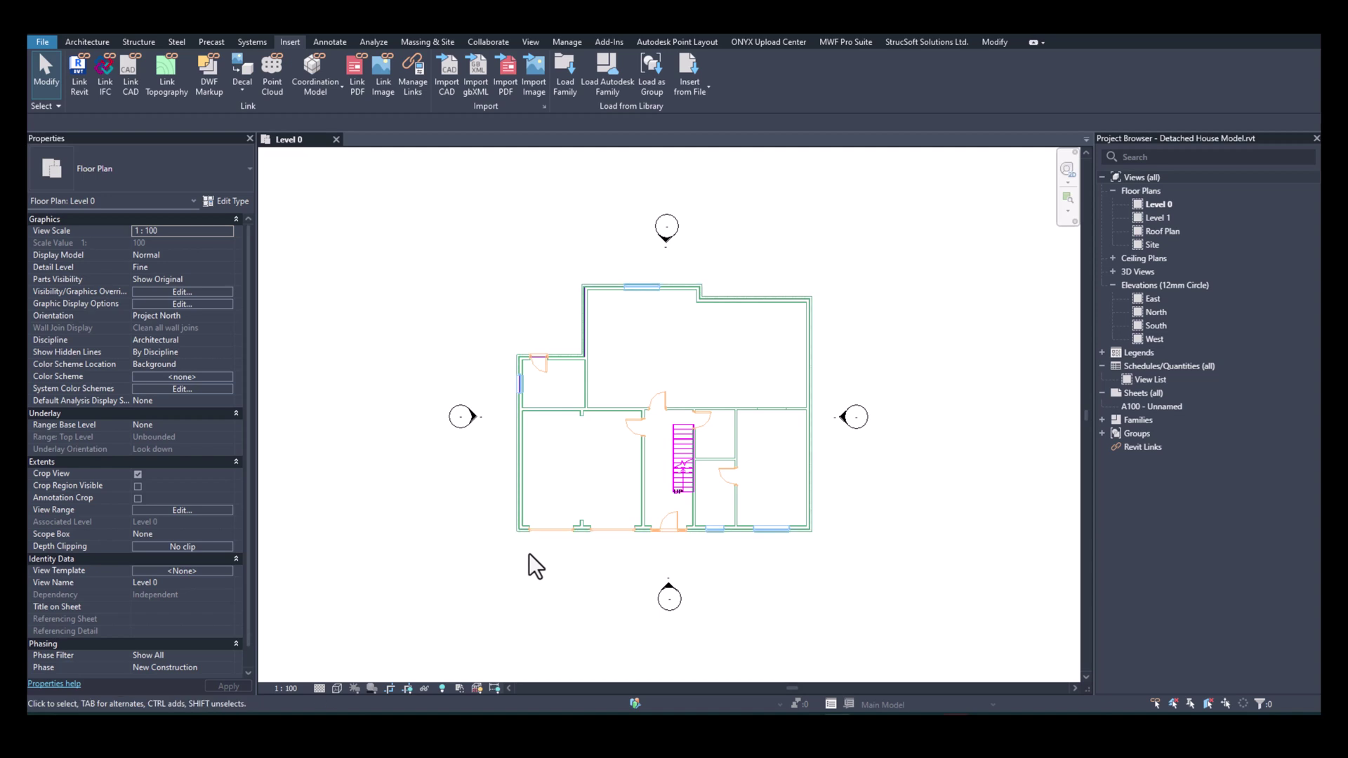
Reveal the hidden elements temporarily to check the imported plan's front corner against the project's origin markers.
key("r")
key("h")
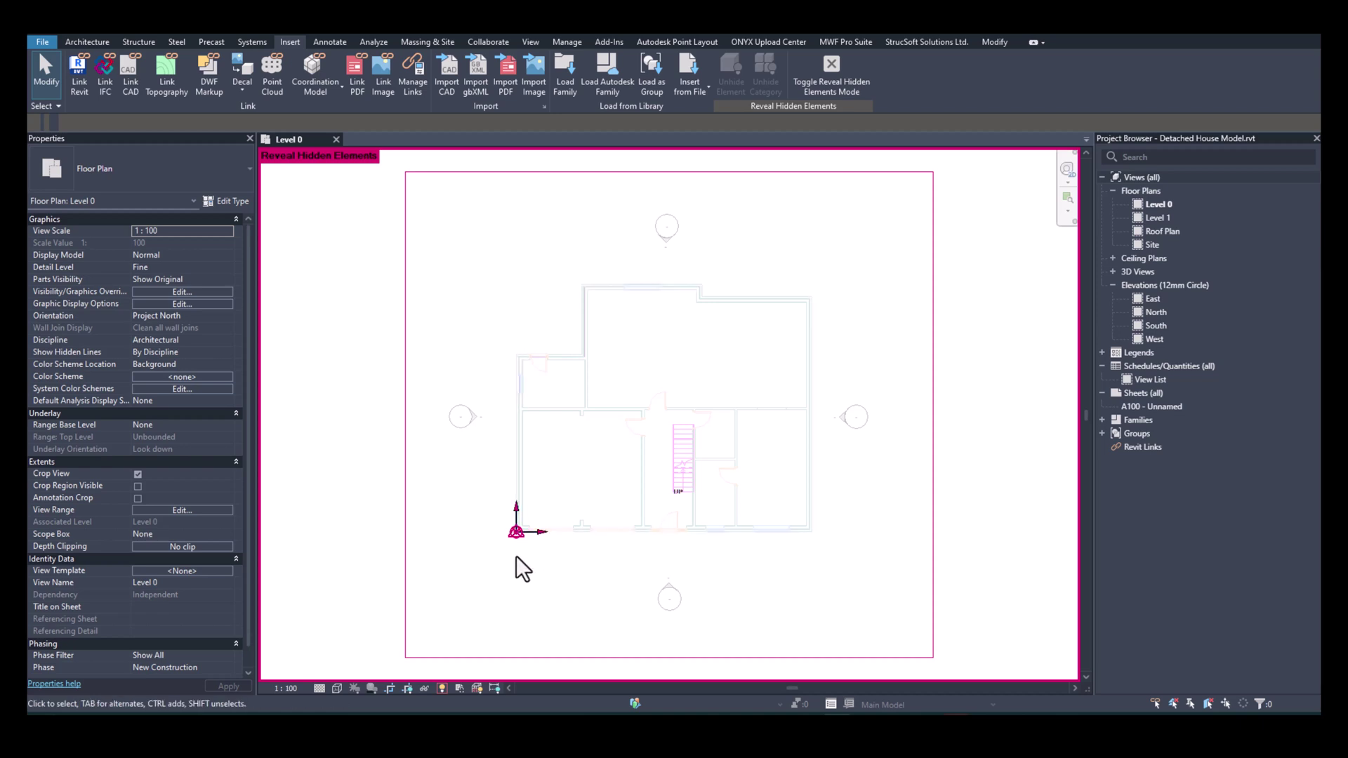
scroll(511, 550, "up", 5)
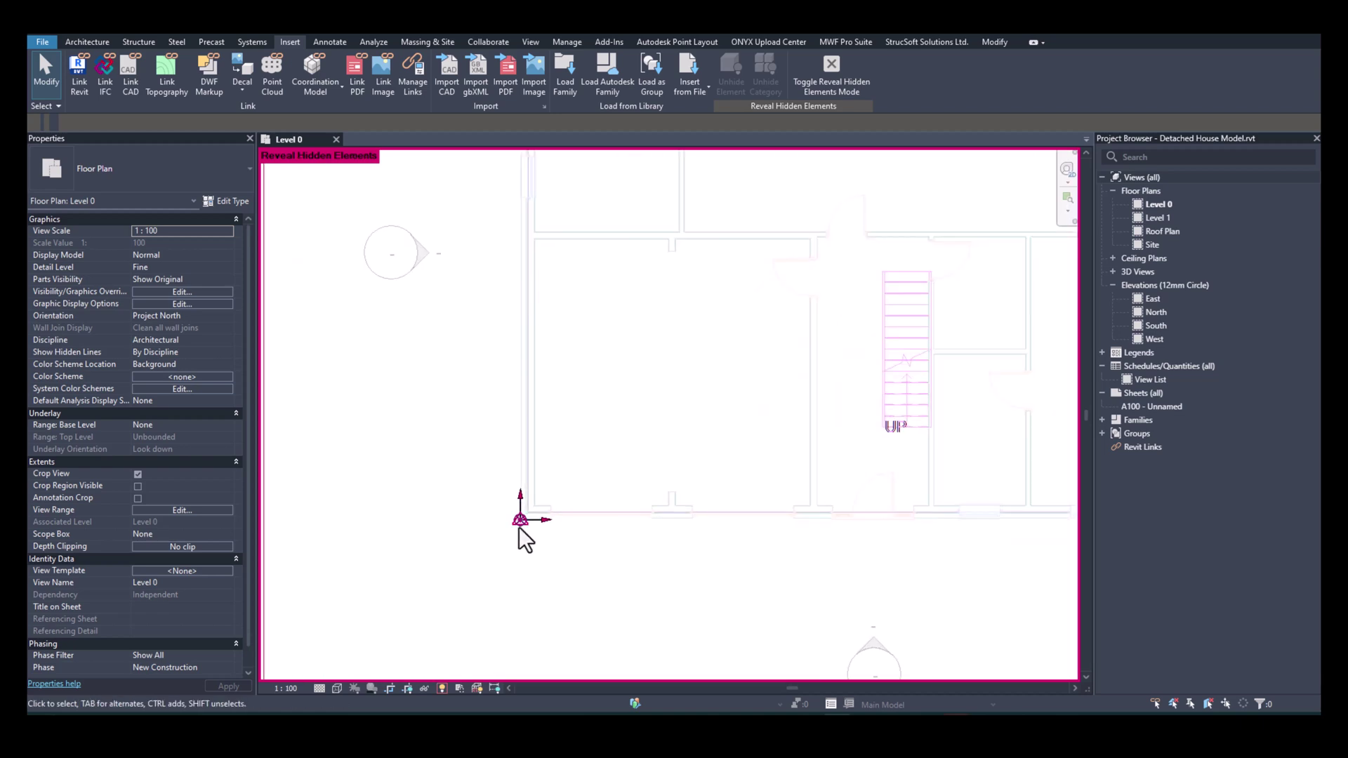
left_click(522, 519)
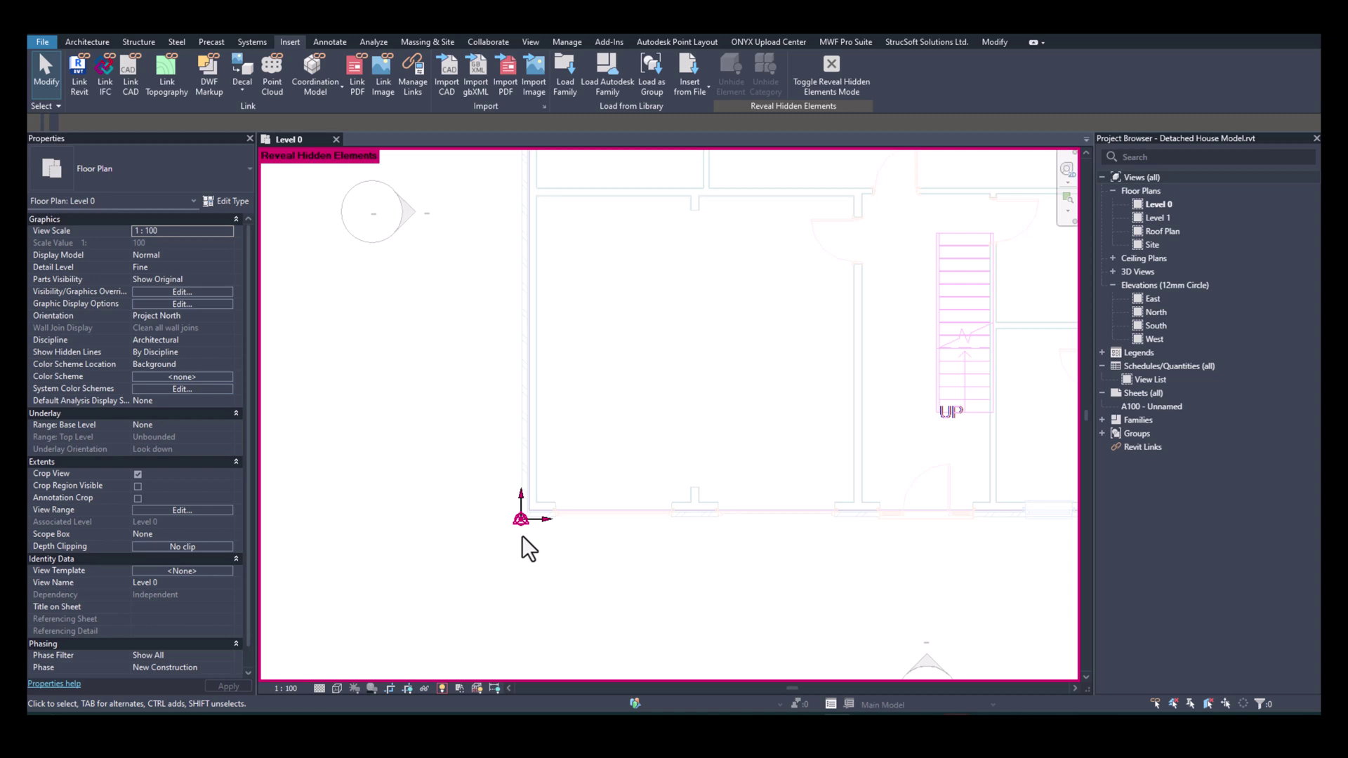
left_click(594, 516)
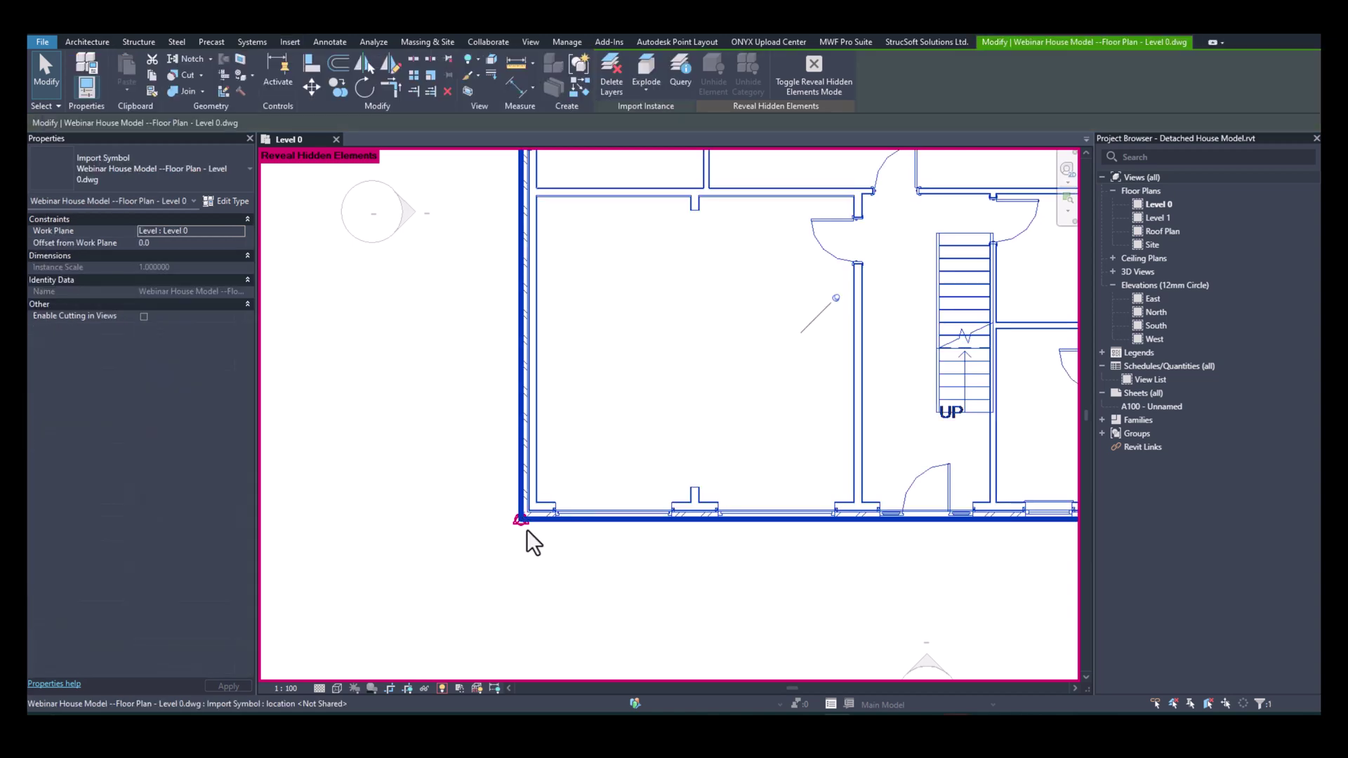
scroll(624, 558, "down", 5)
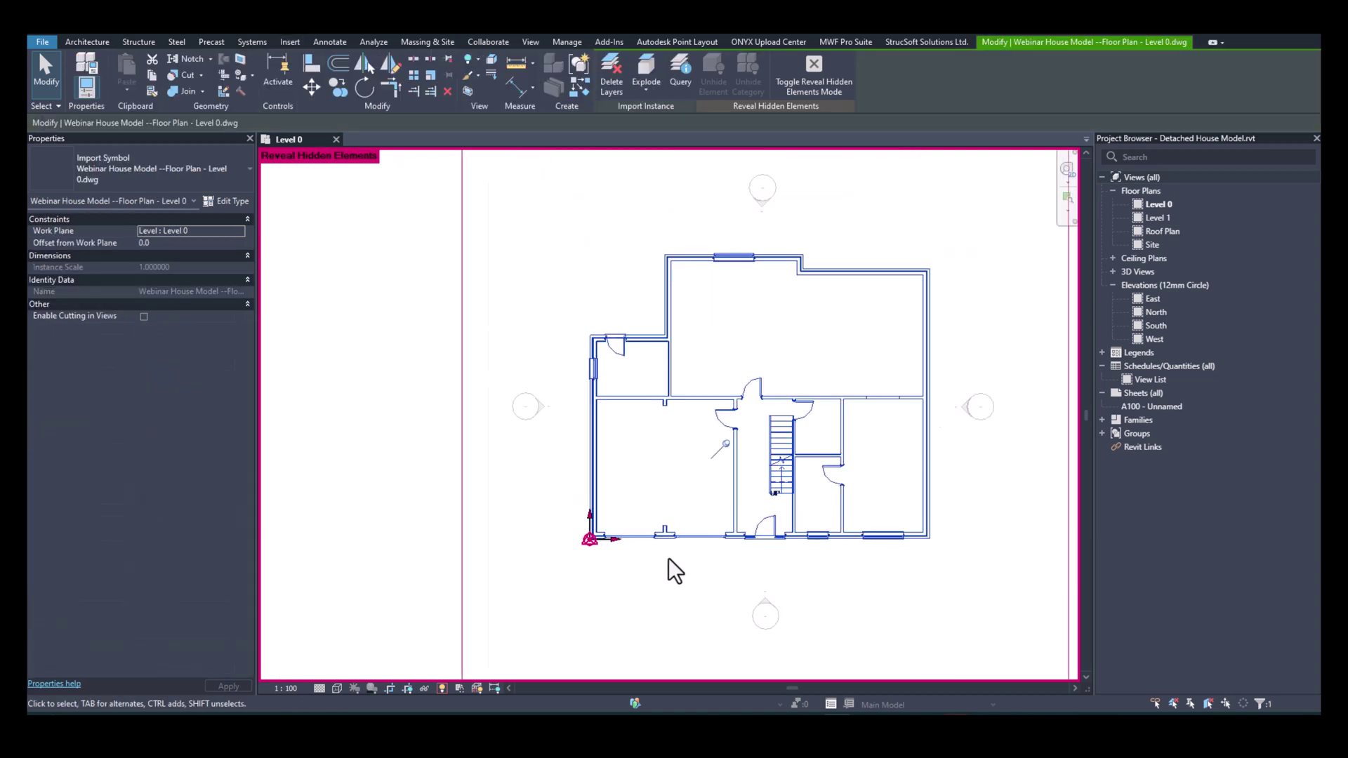
key("r")
key("h")
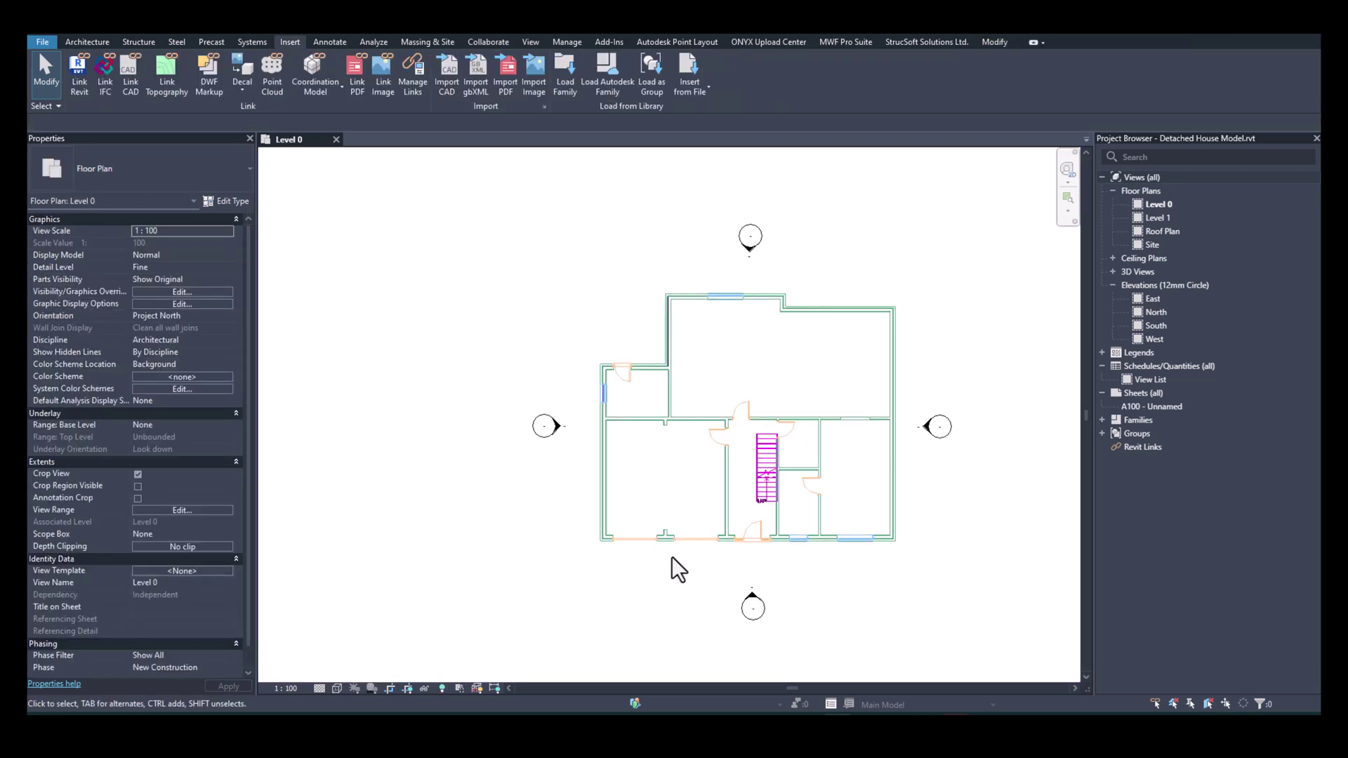
Check the imported floor plan's pin in the Level 0 plan, and open the South elevation to inspect the import on its level.
left_click(722, 528)
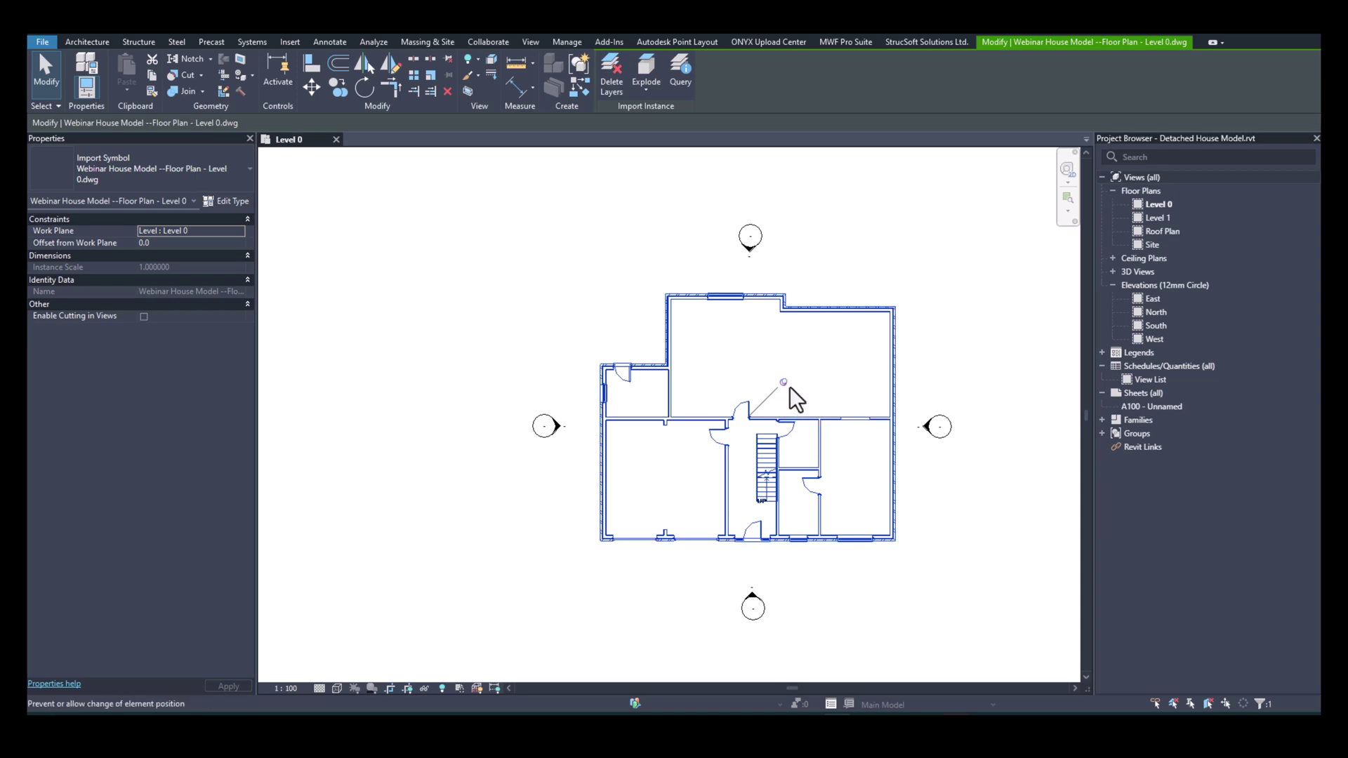
left_click(935, 342)
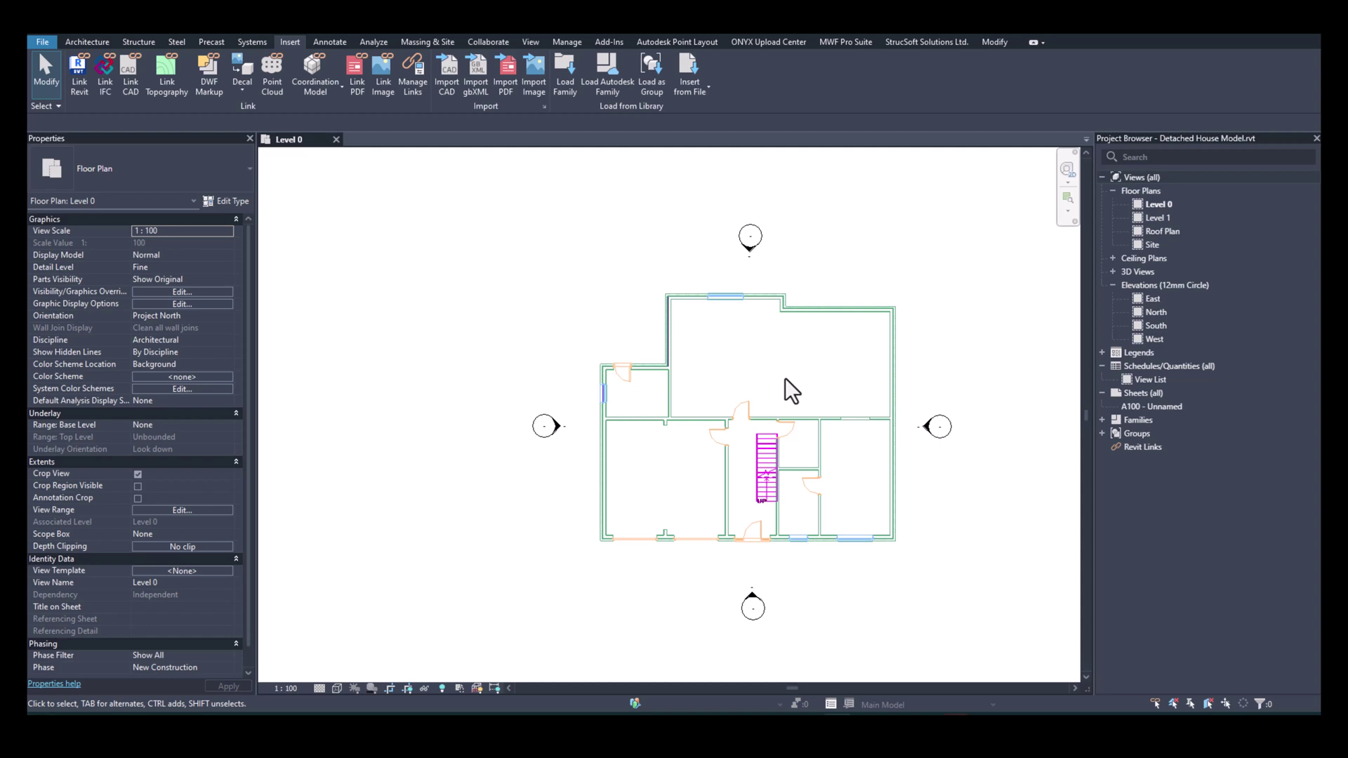
double_click(753, 598)
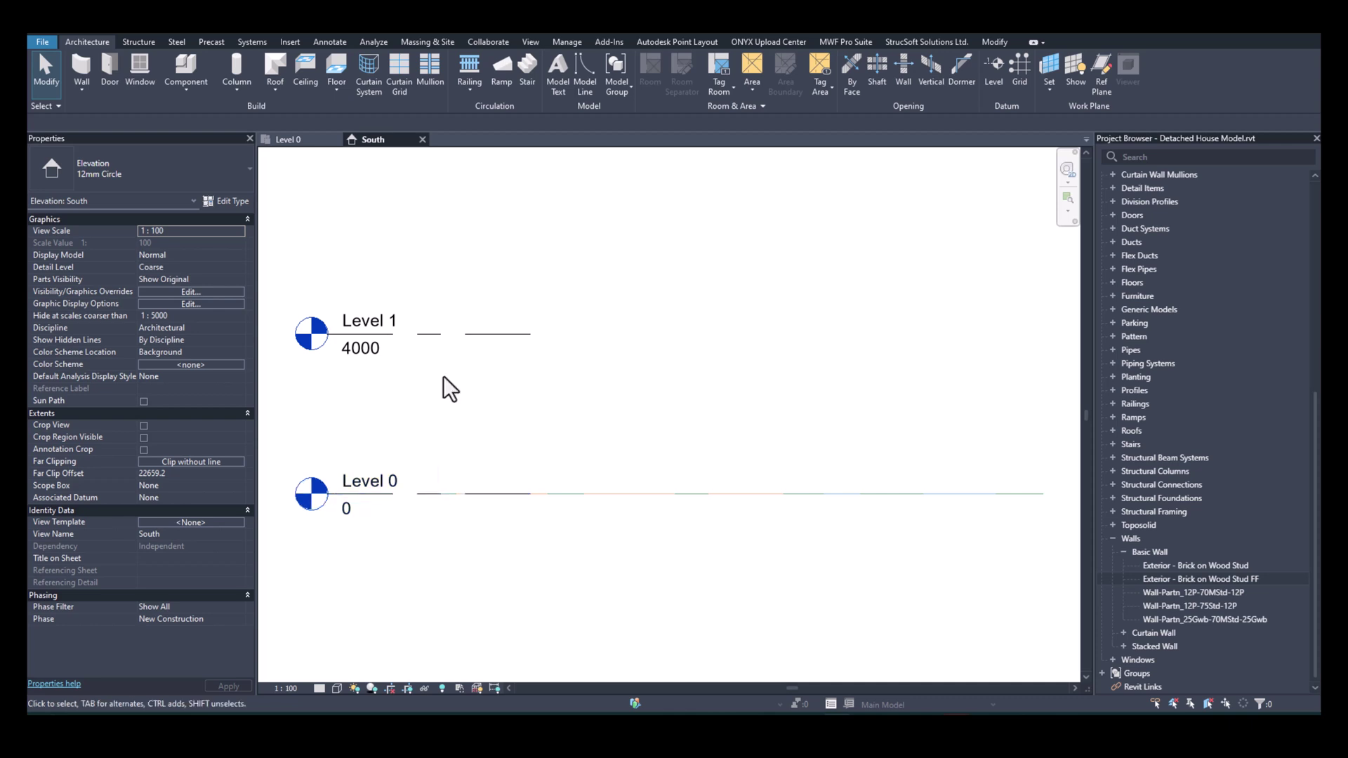
left_click(627, 493)
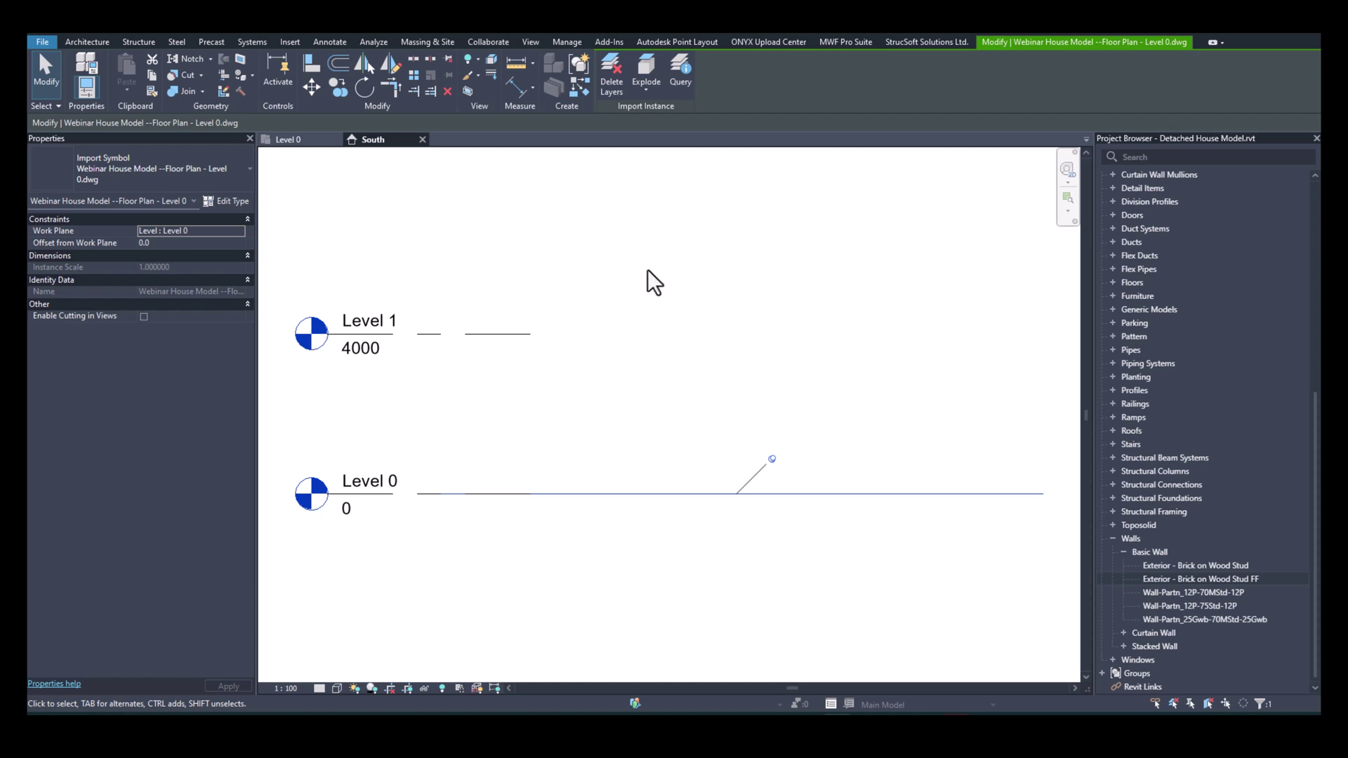
Import the CAD drawing Webinar House Model --Elevation - South.dwg into the South elevation, with its layers set to Visible.
left_click(289, 42)
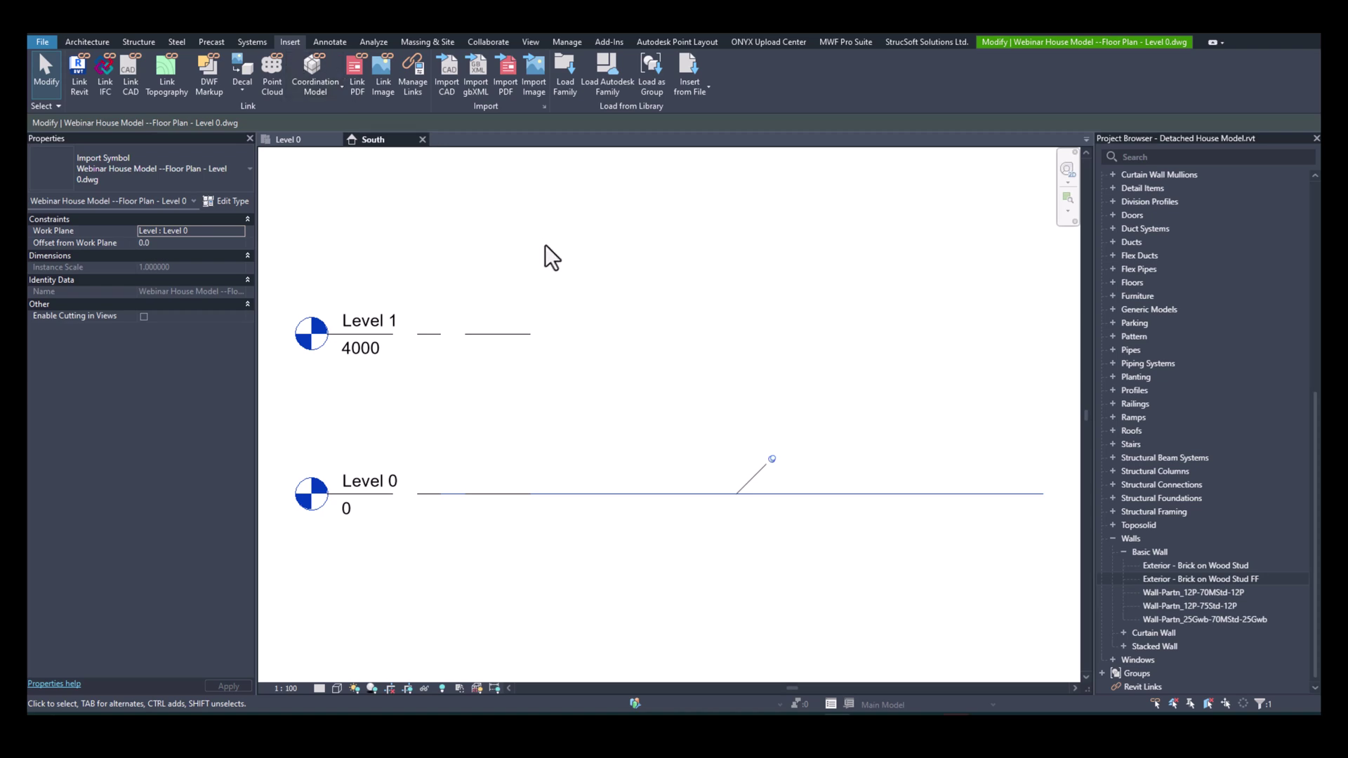
left_click(445, 90)
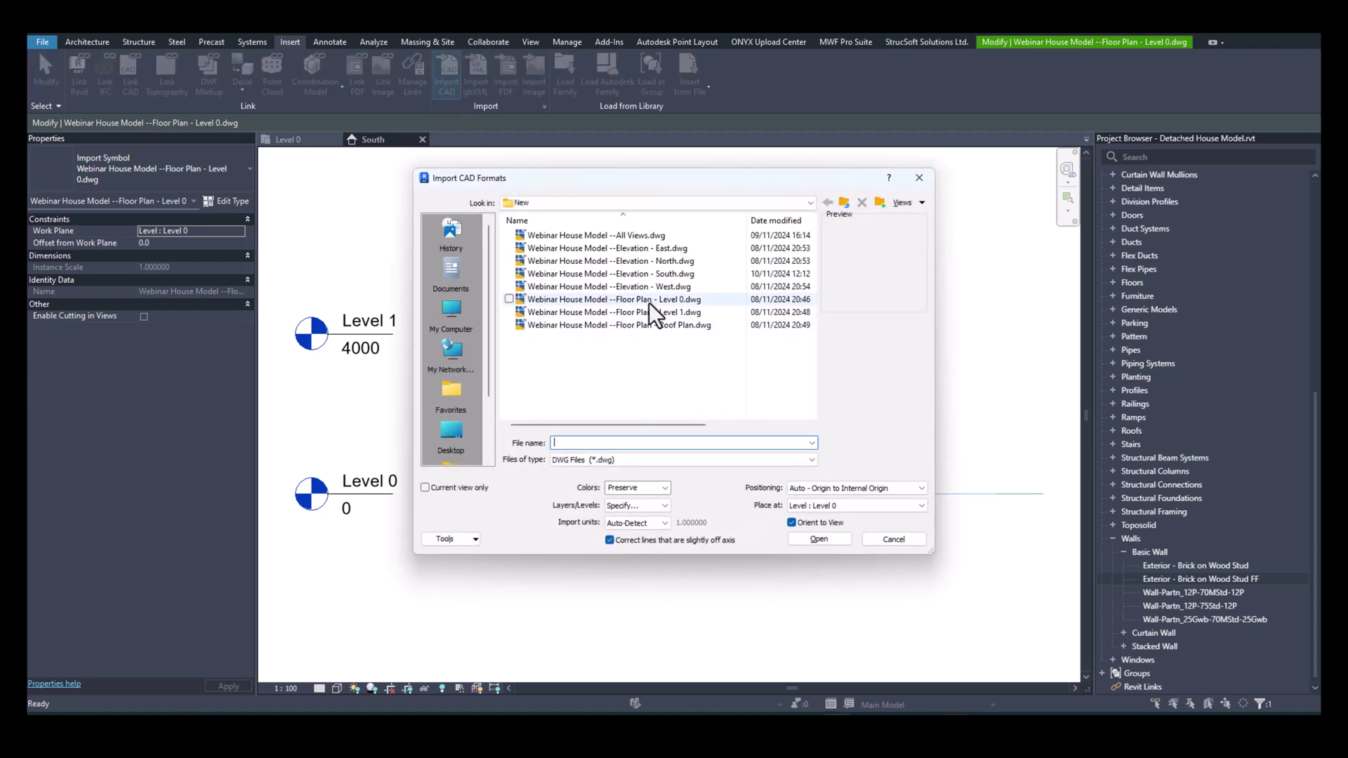
left_click(658, 275)
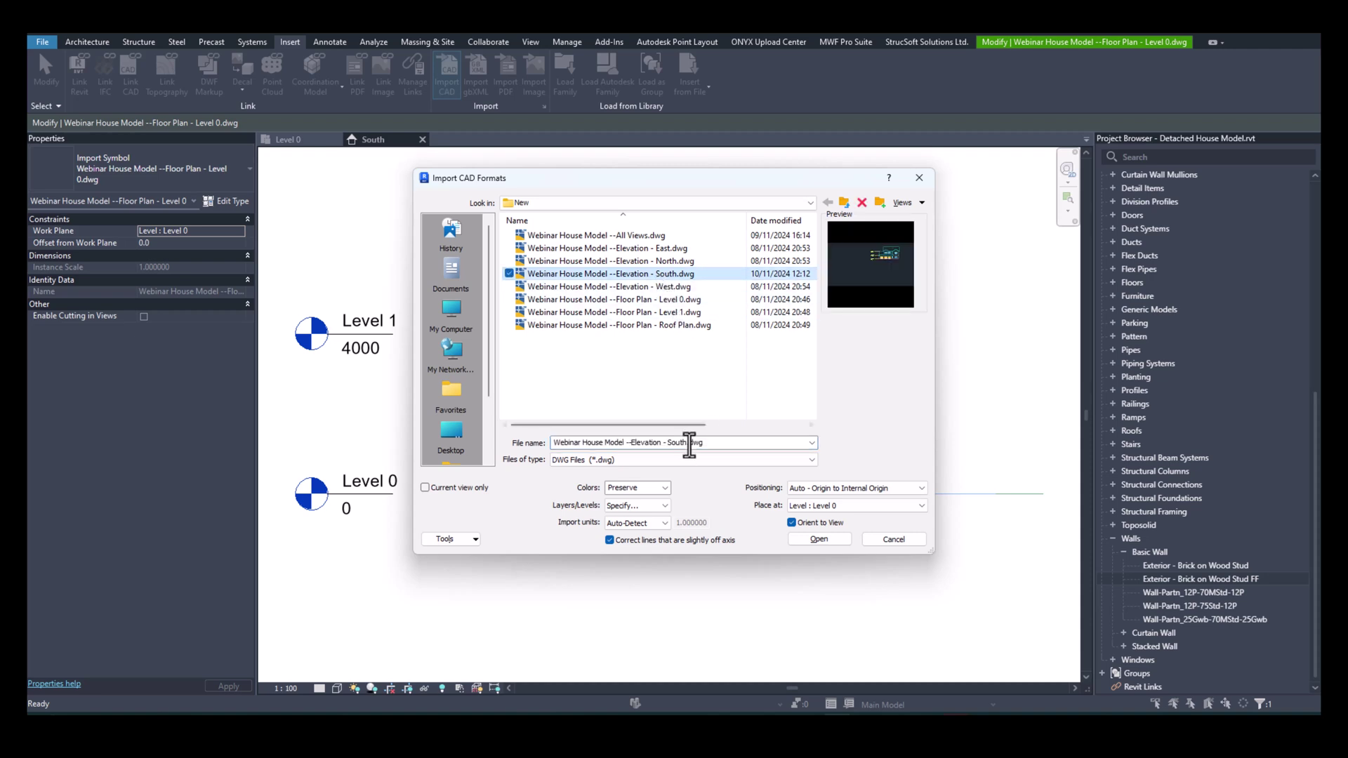
left_click(656, 507)
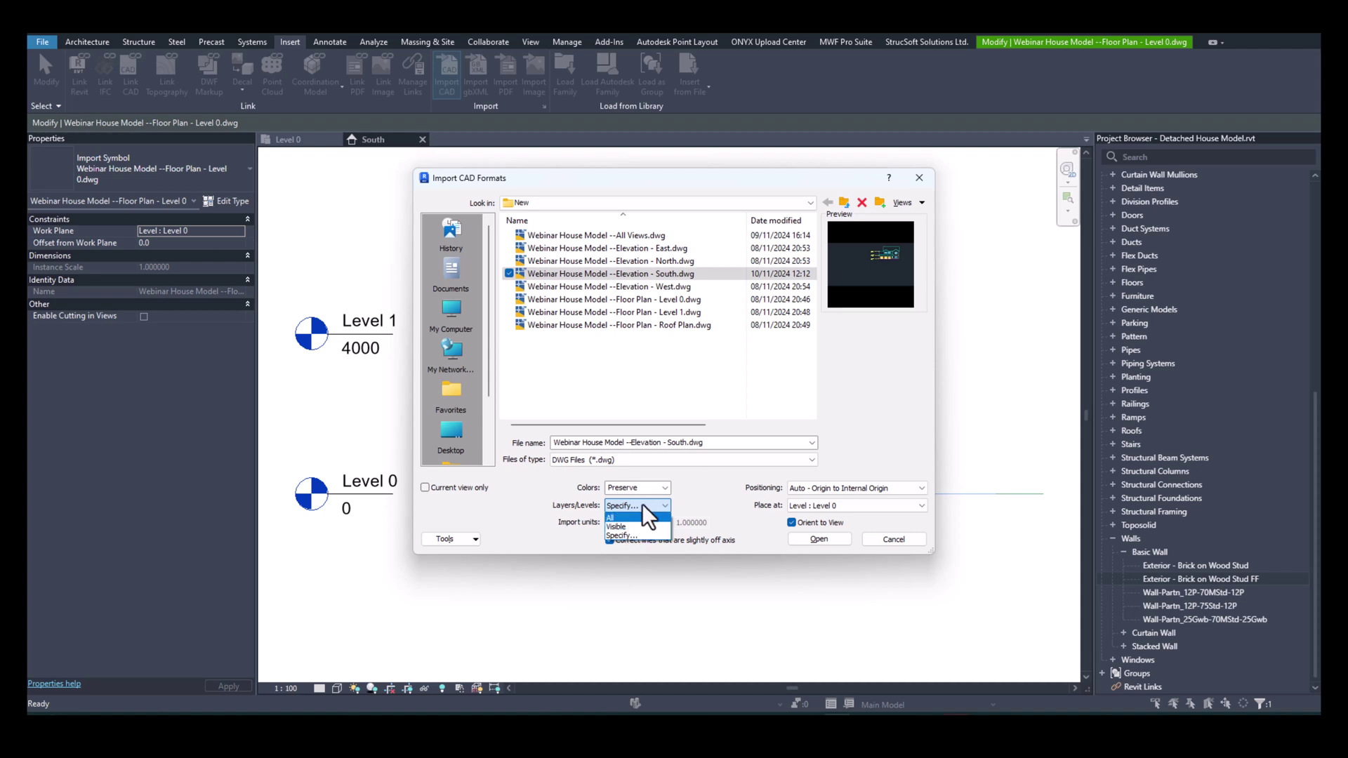
left_click(684, 476)
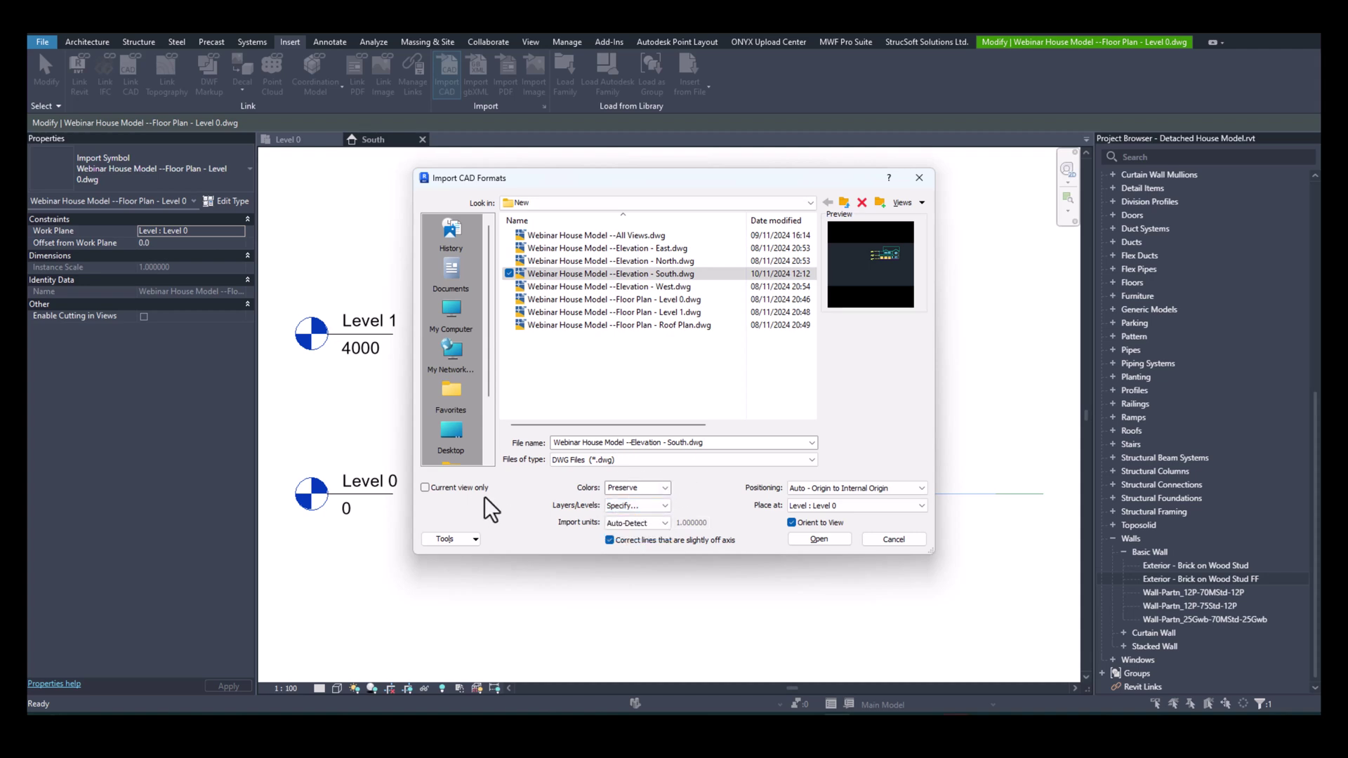
left_click(653, 506)
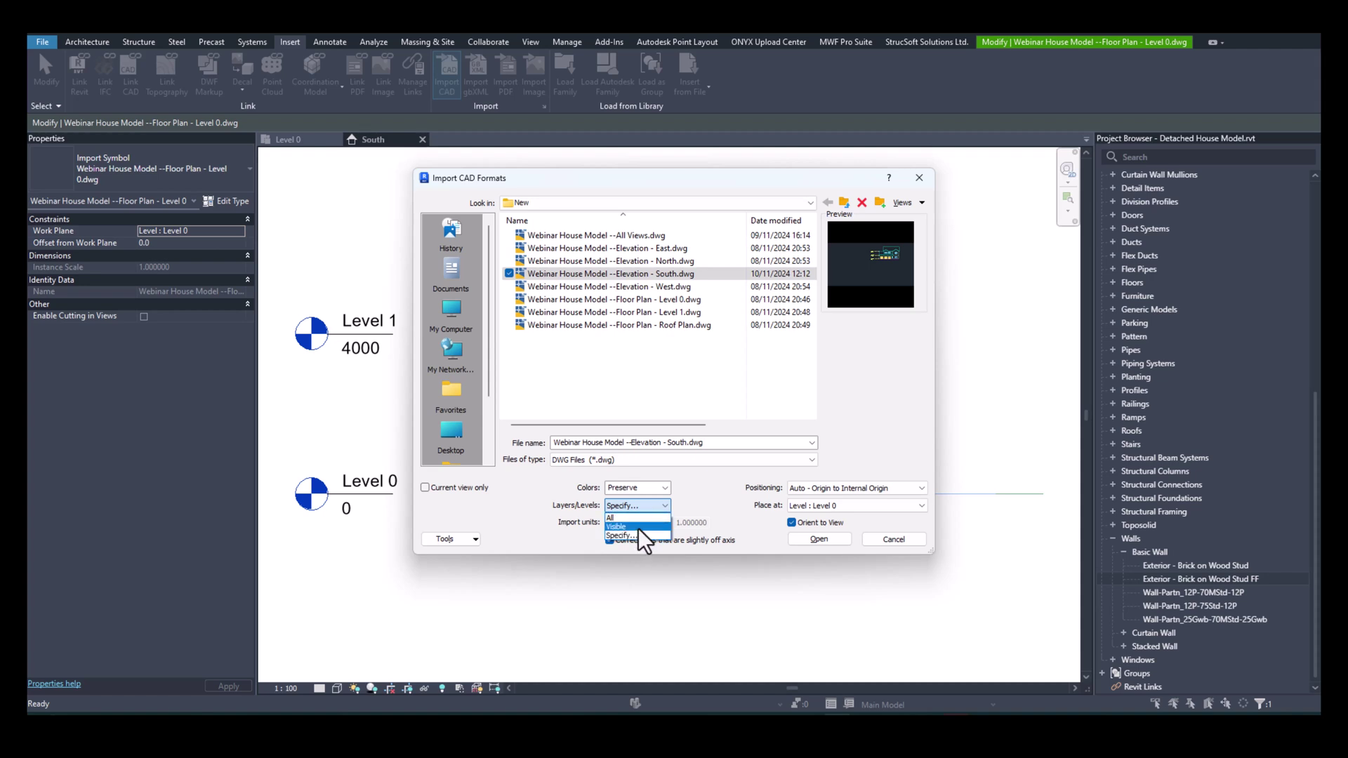
left_click(638, 526)
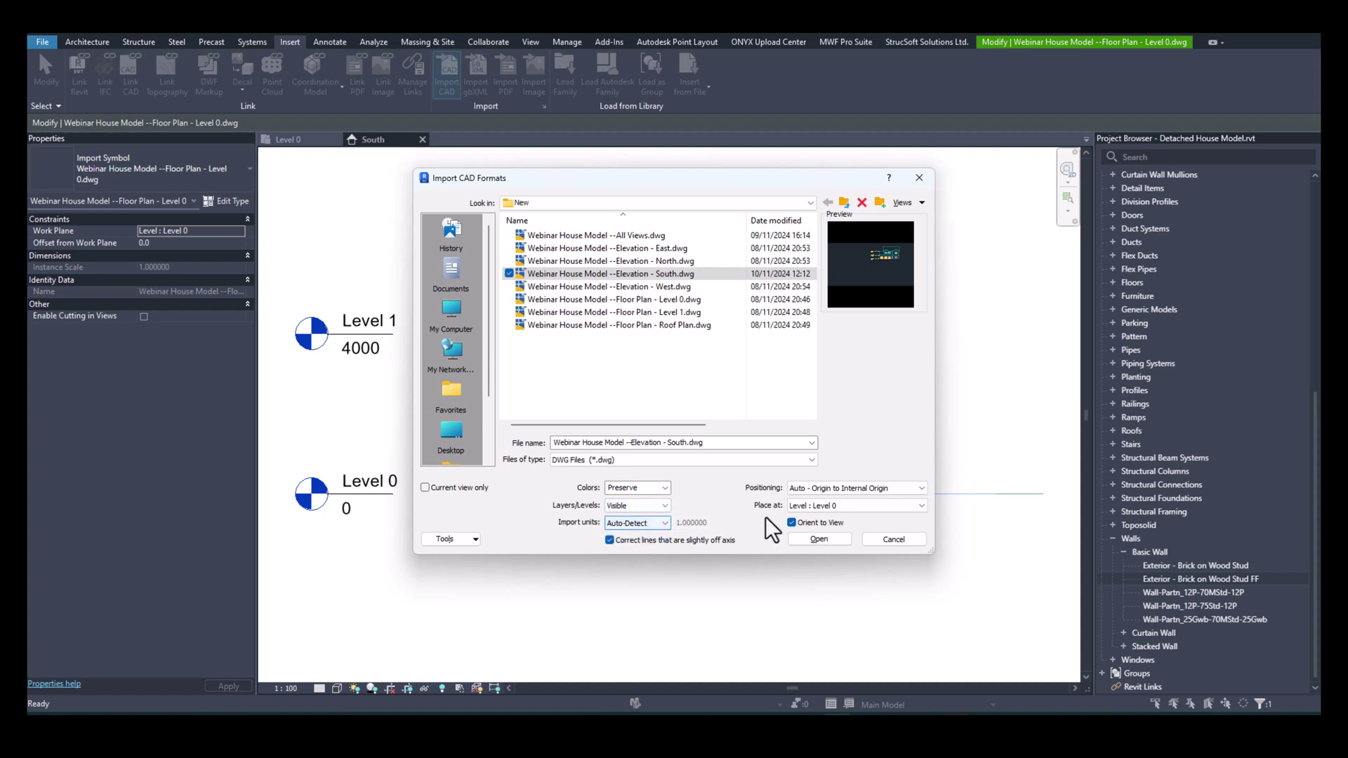
left_click(804, 540)
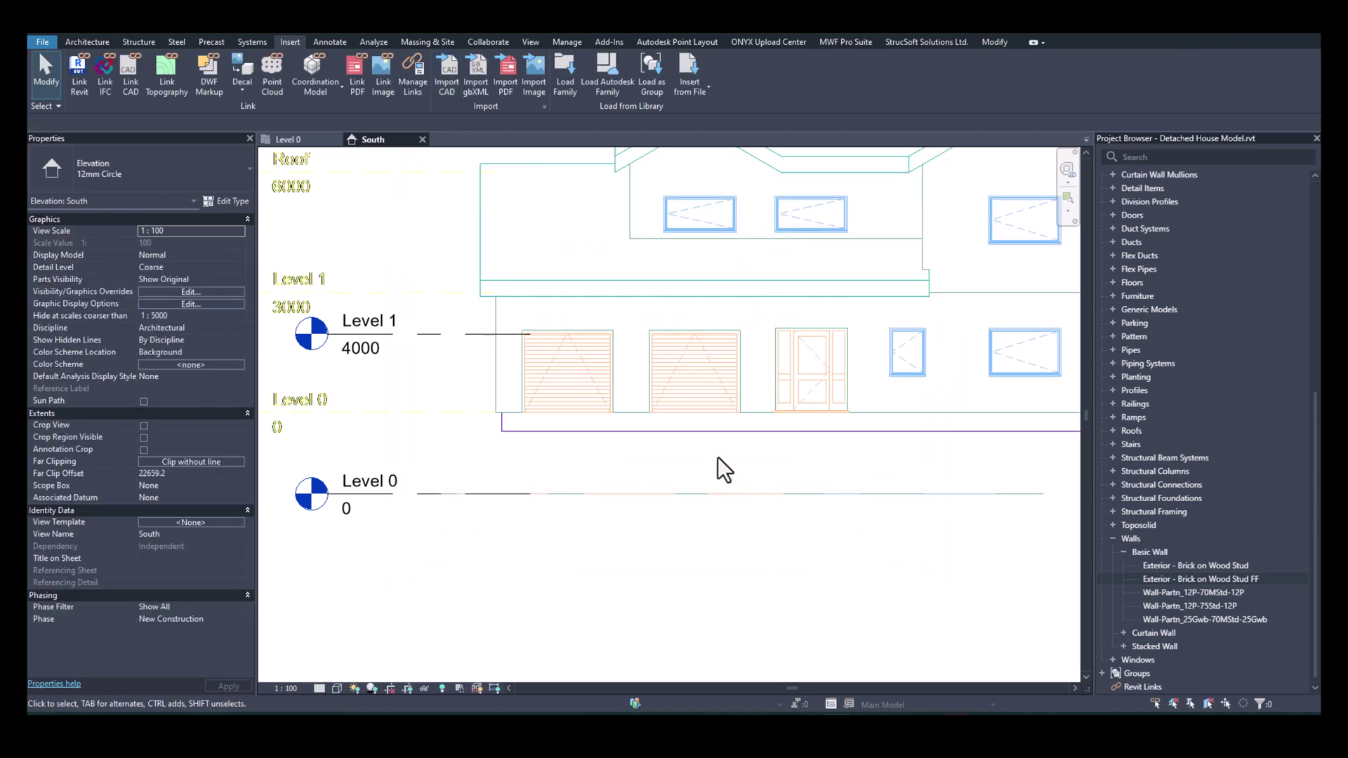
scroll(714, 403, "down", 1)
scroll(714, 402, "down", 2)
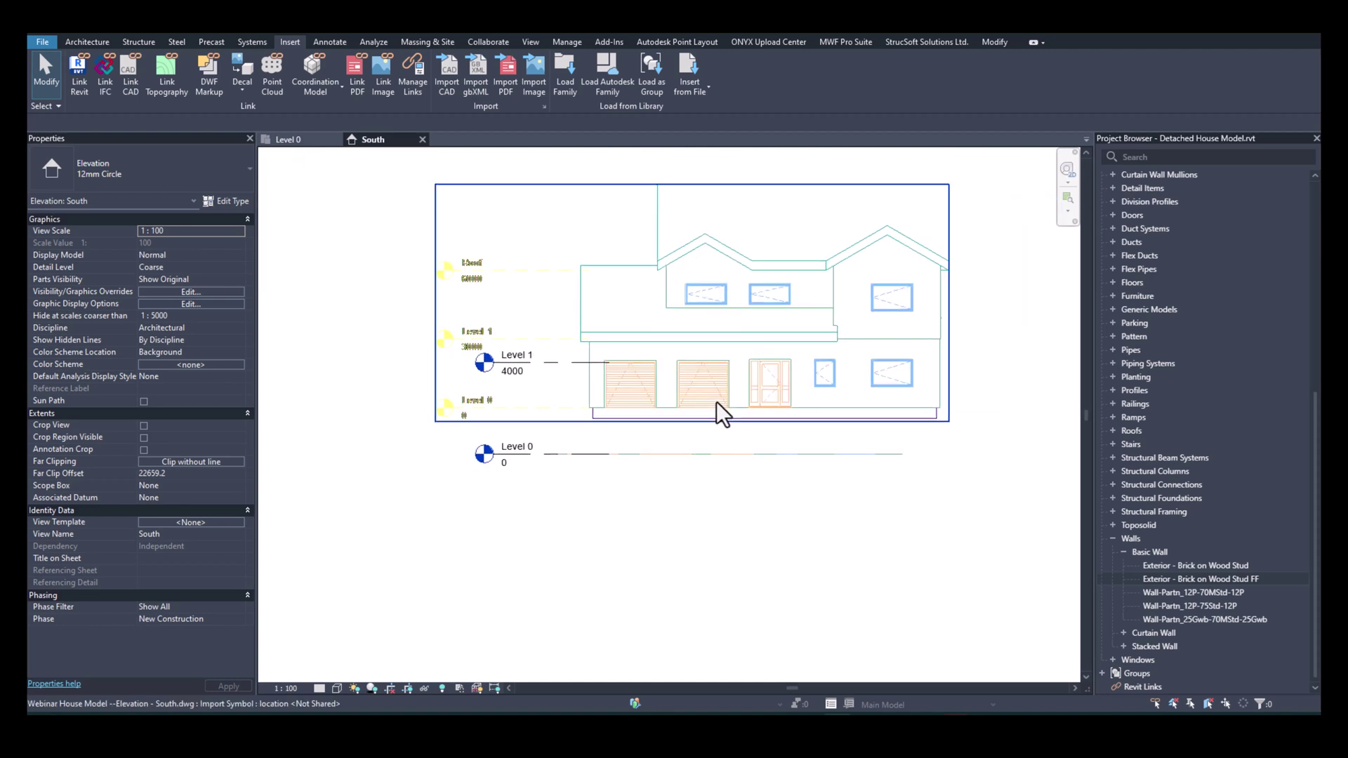
Unpin the imported South elevation drawing so it can be moved.
left_click(733, 346)
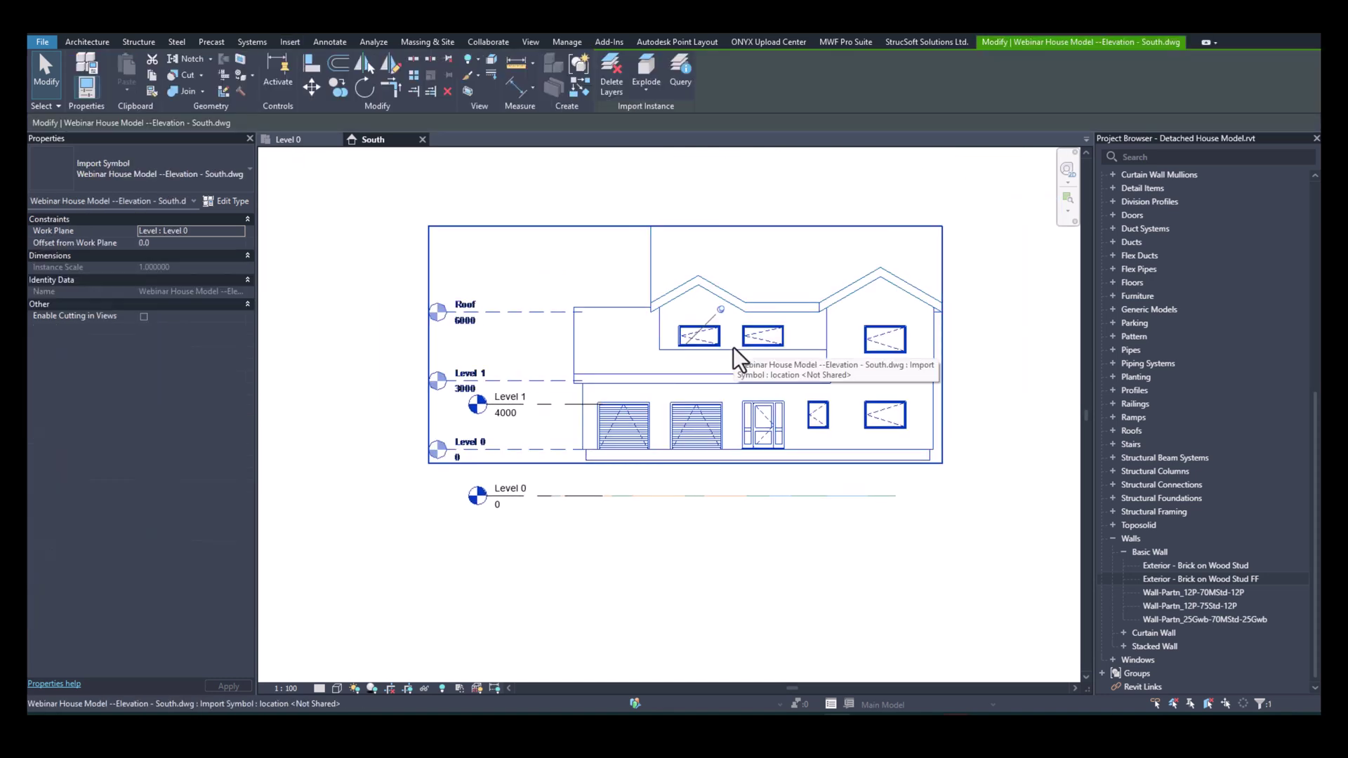
scroll(574, 465, "up", 2)
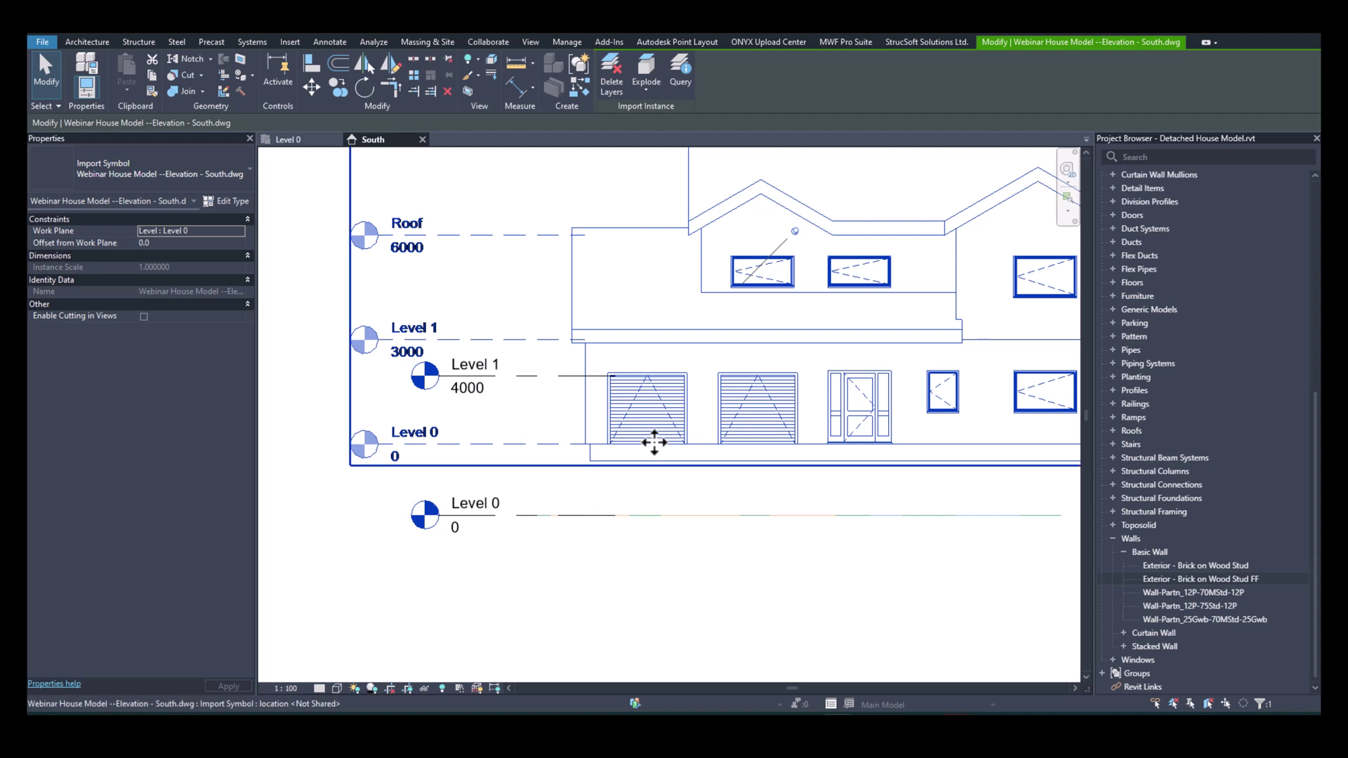
middle_click_drag(878, 320, 685, 429)
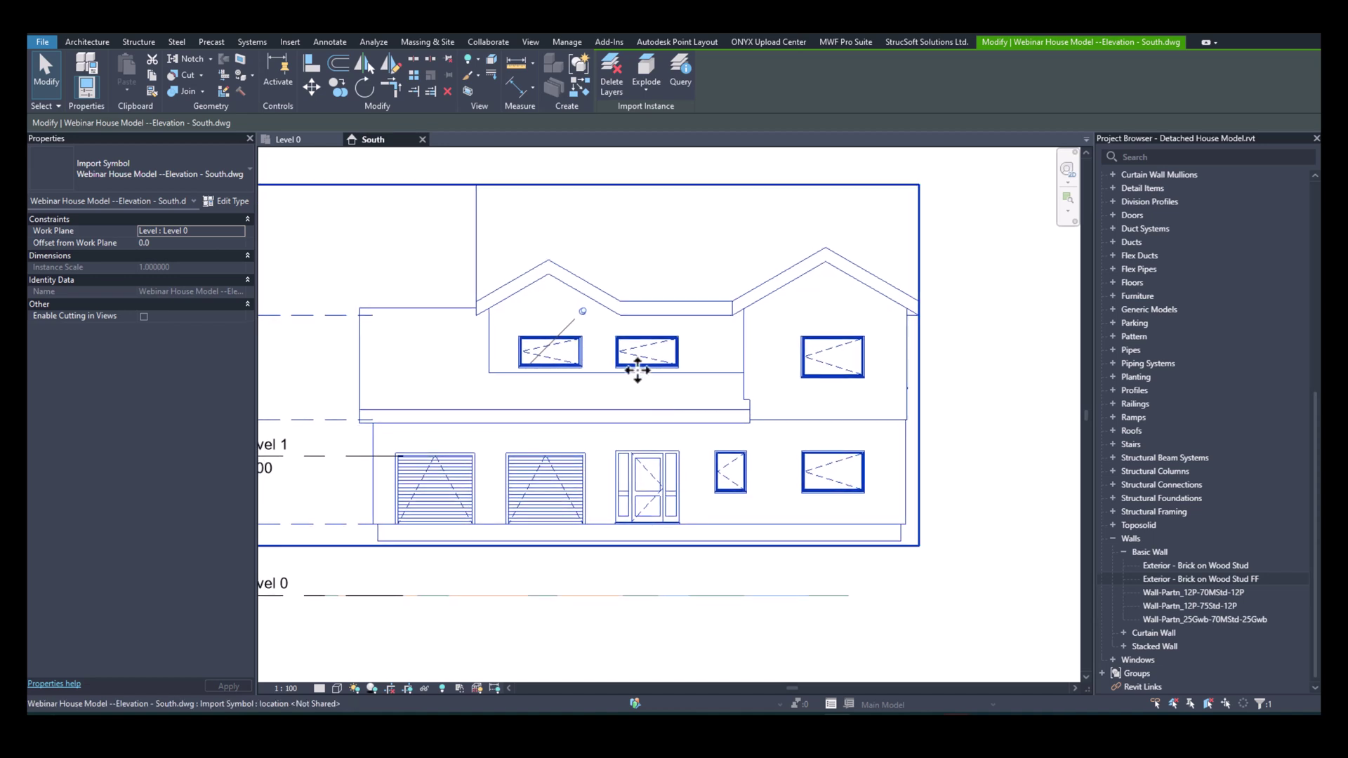
left_click(584, 313)
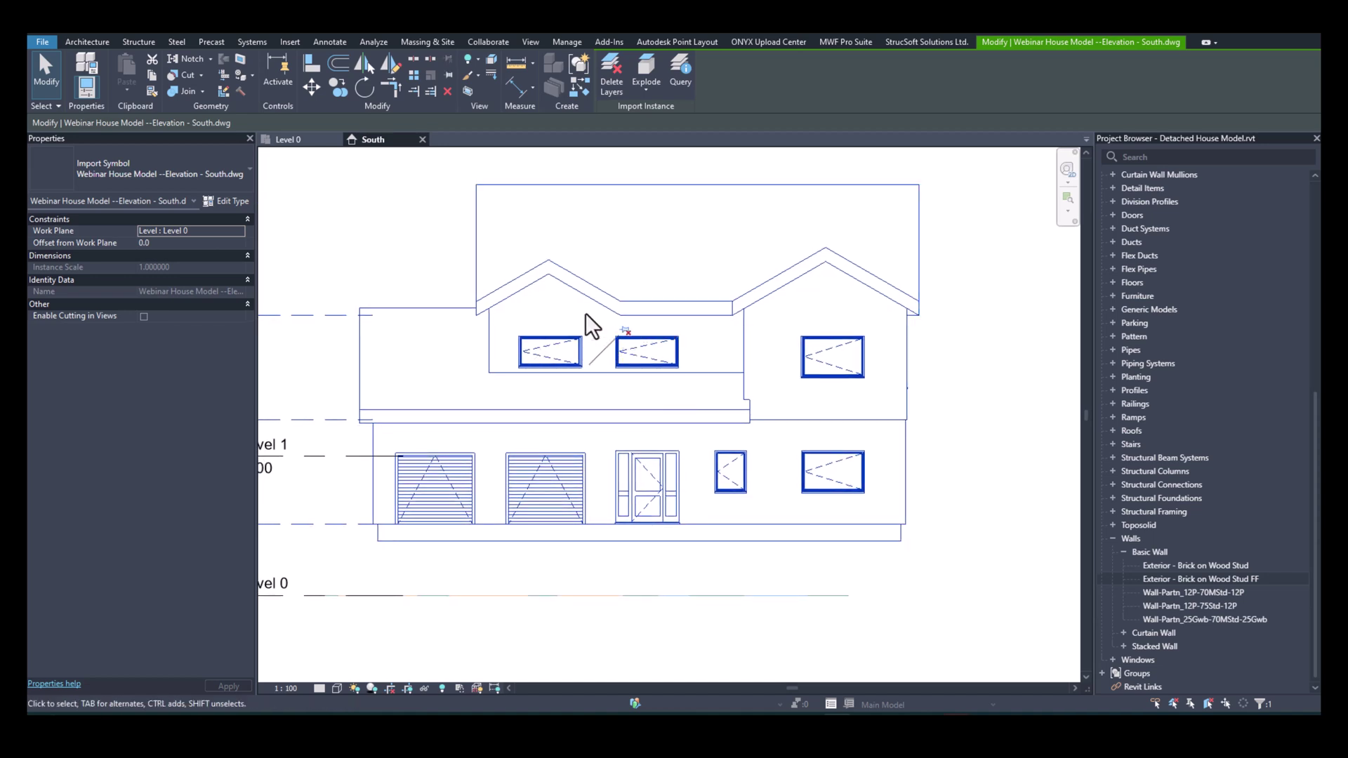
Move the South elevation drawing straight down until the base corner of its wall sits on the project's Level 0 line.
left_click(313, 86)
middle_click_drag(535, 376, 753, 308)
scroll(620, 455, "up", 2)
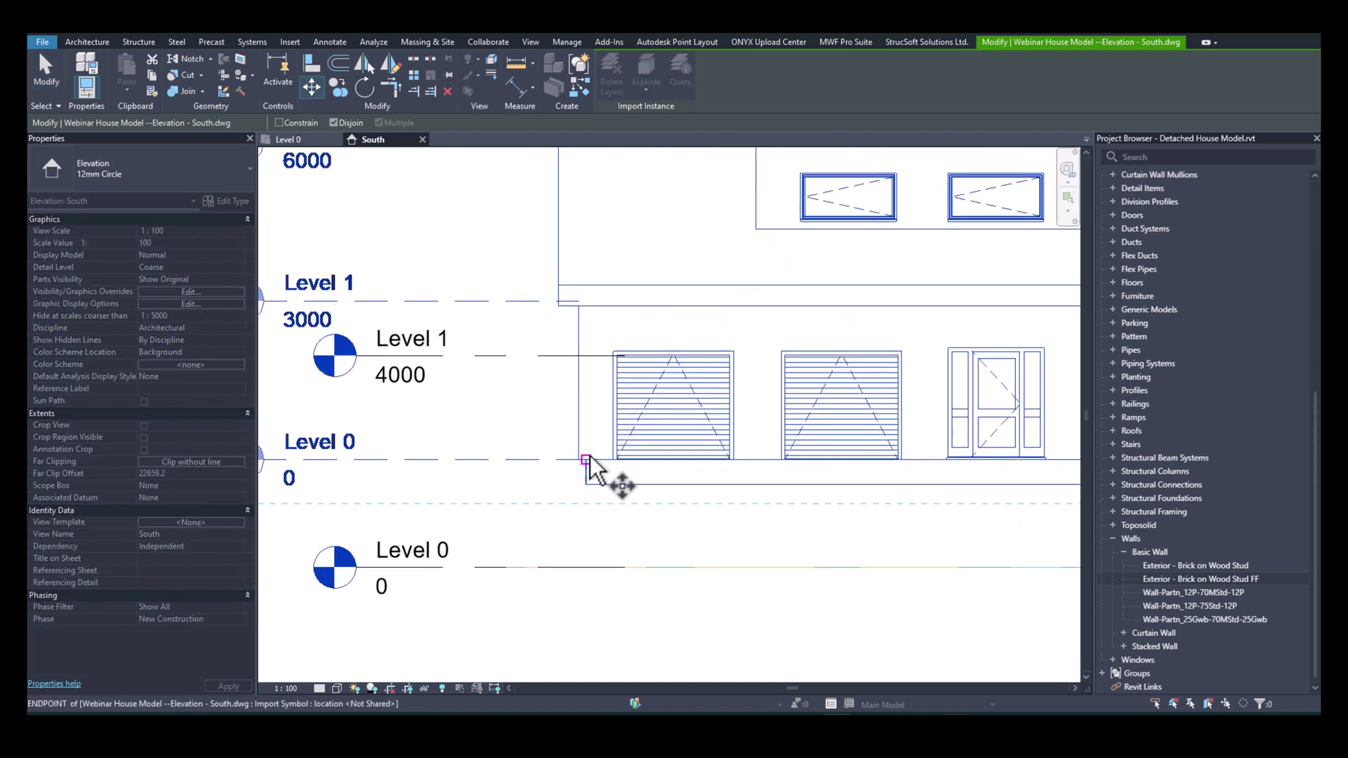
left_click(578, 458)
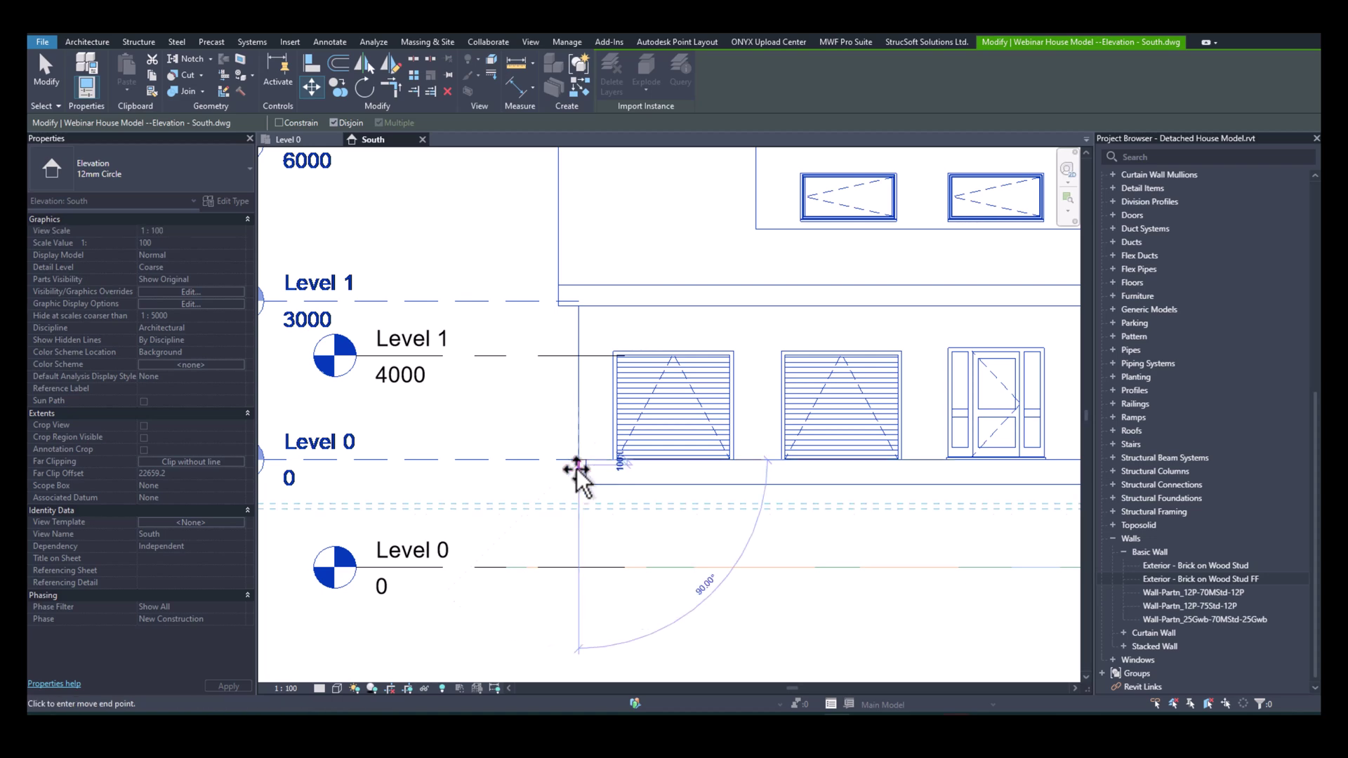
left_click(573, 565)
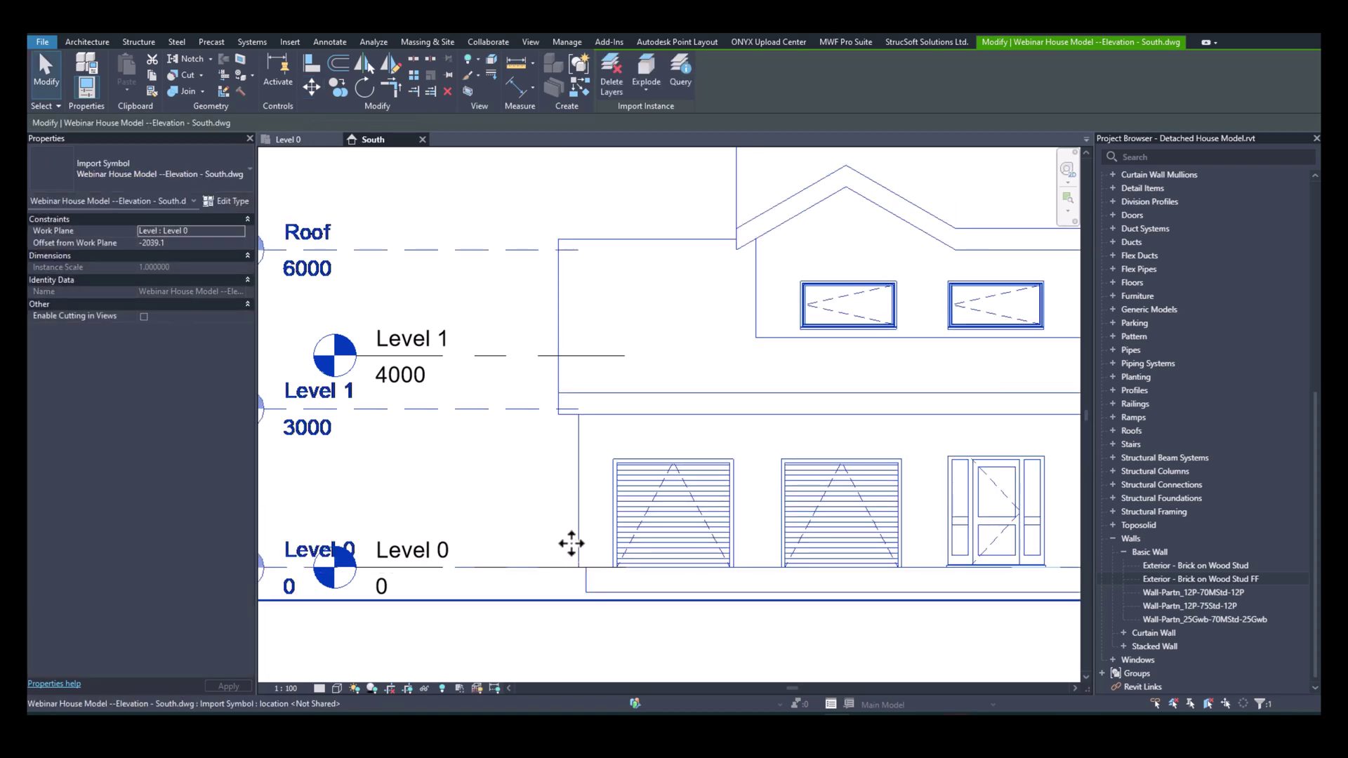
middle_click_drag(506, 551, 660, 475)
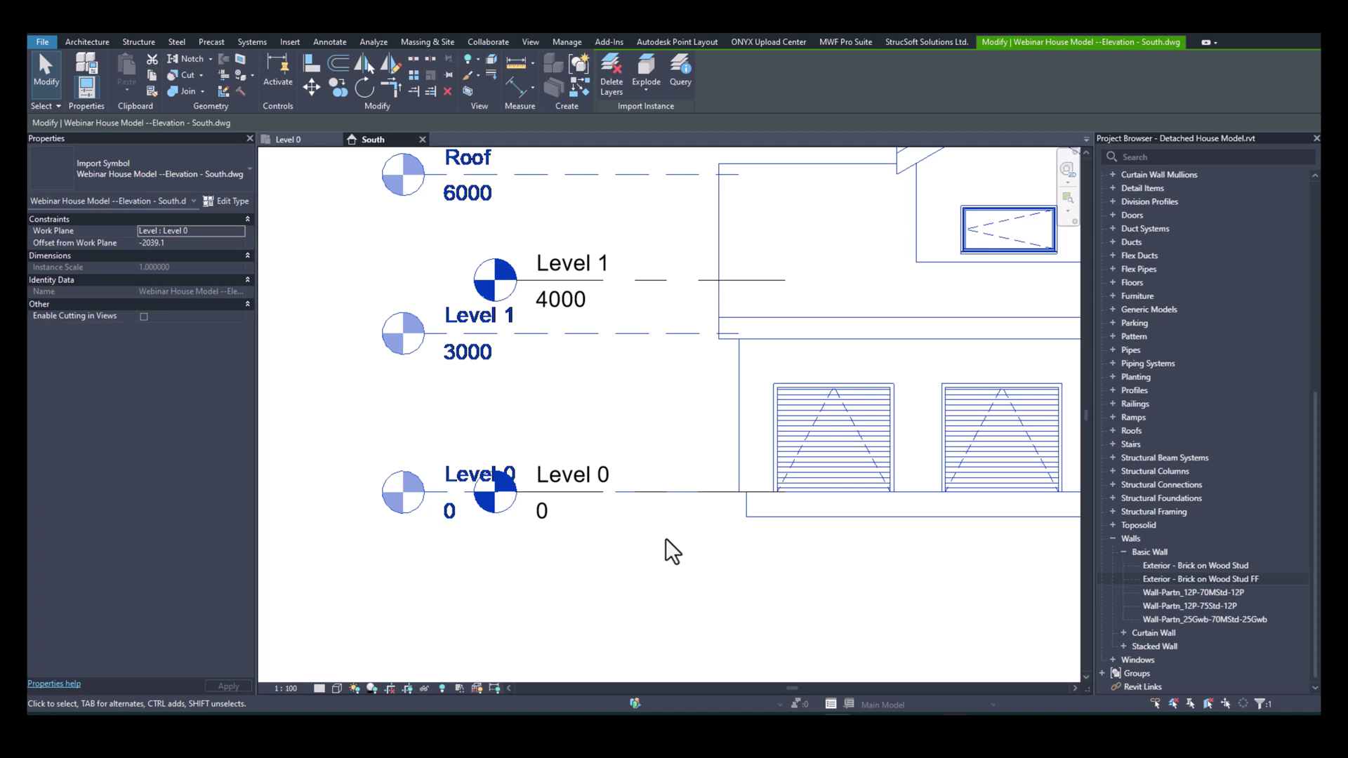
left_click(677, 511)
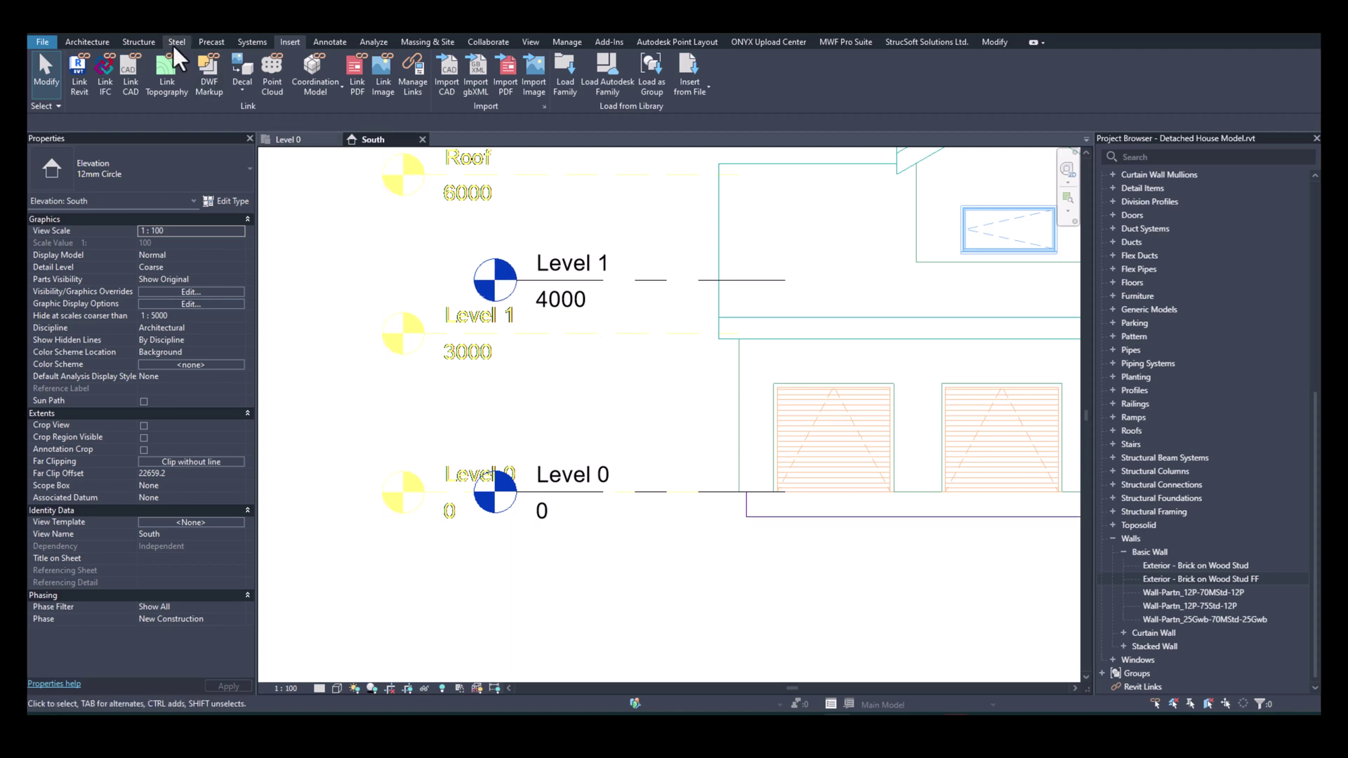
Align the project's Level 1 with the imported drawing's Level 1 line at 3000.
left_click(652, 294)
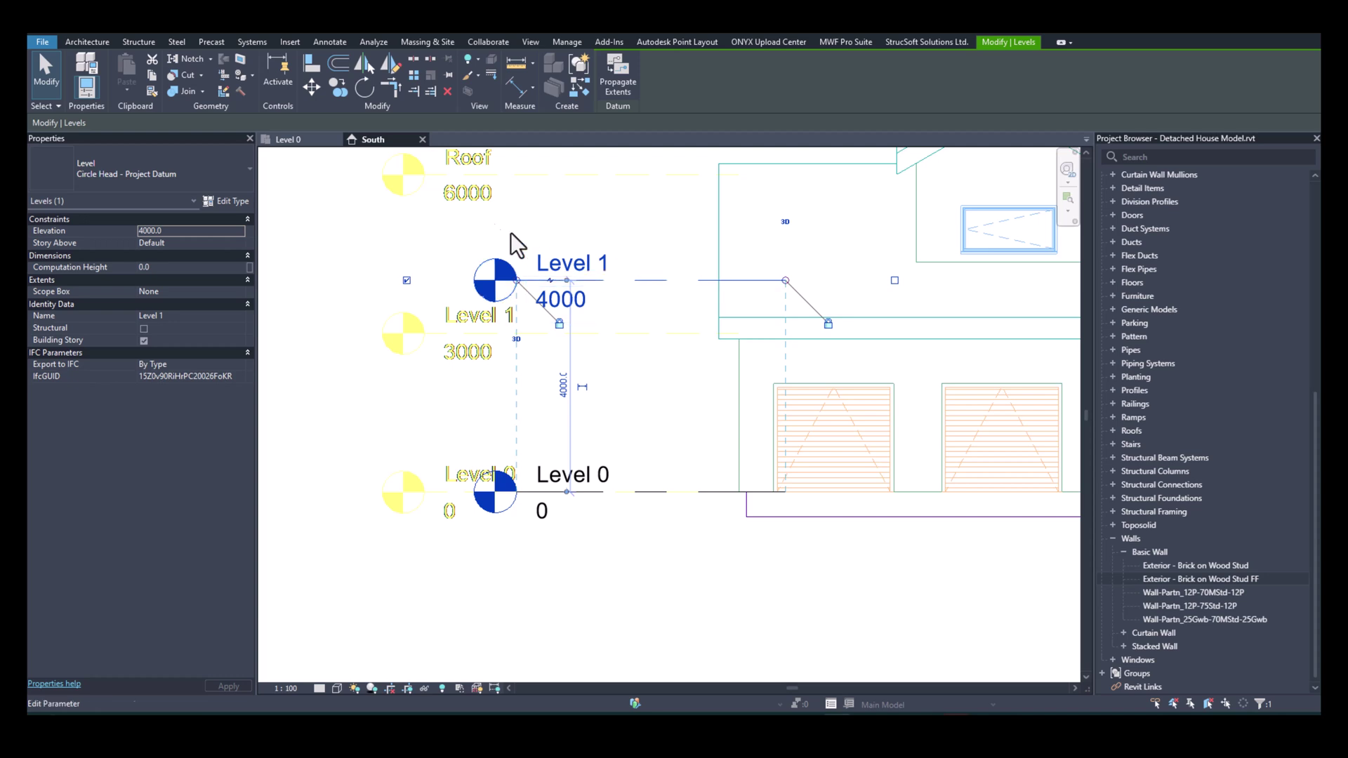
left_click(313, 65)
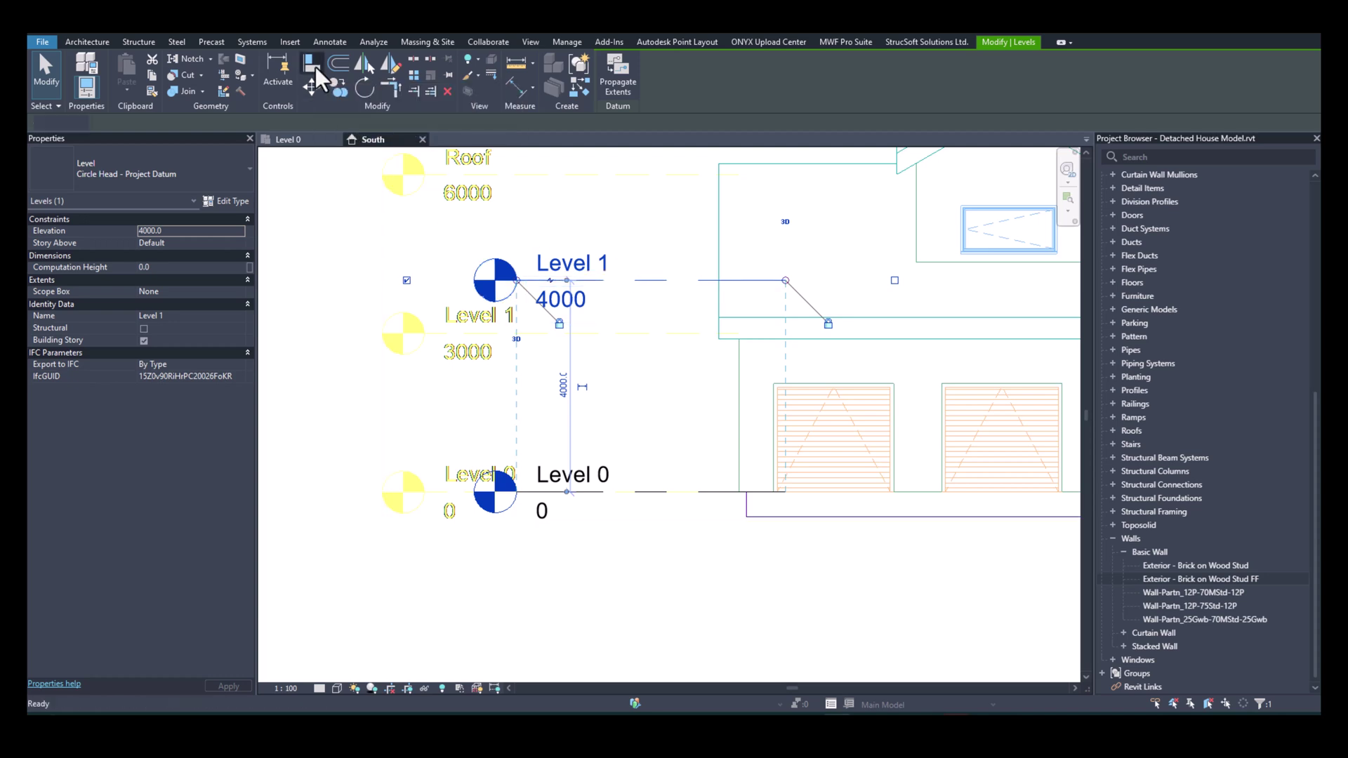
left_click(639, 340)
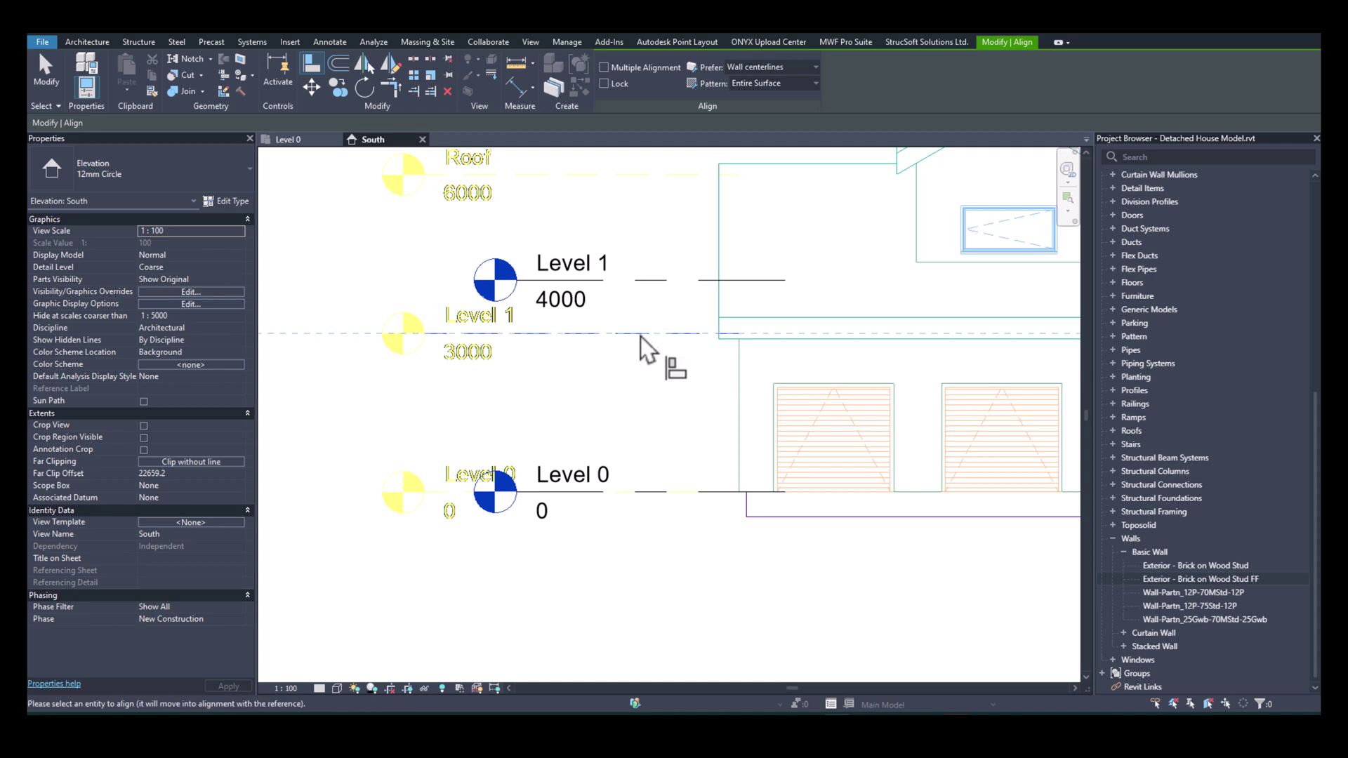
left_click(650, 281)
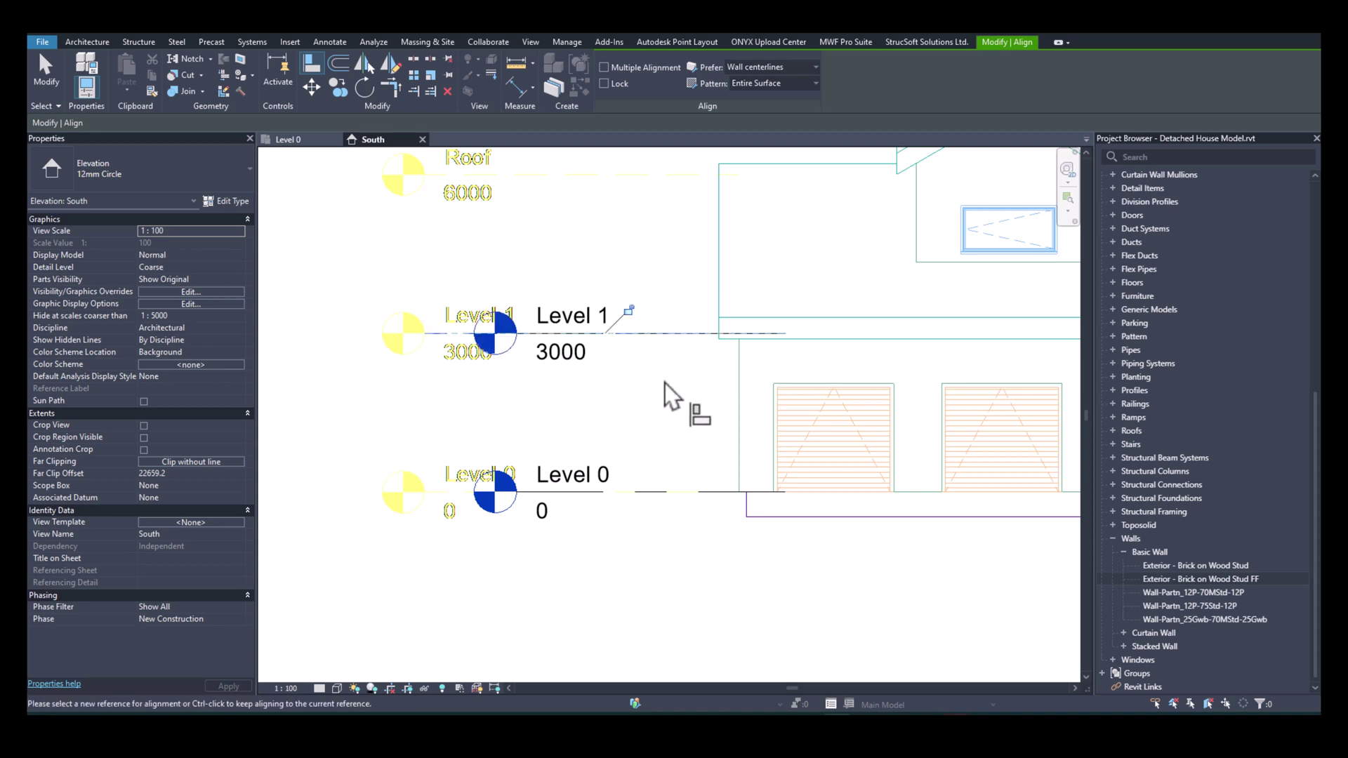
middle_click_drag(673, 296, 656, 386)
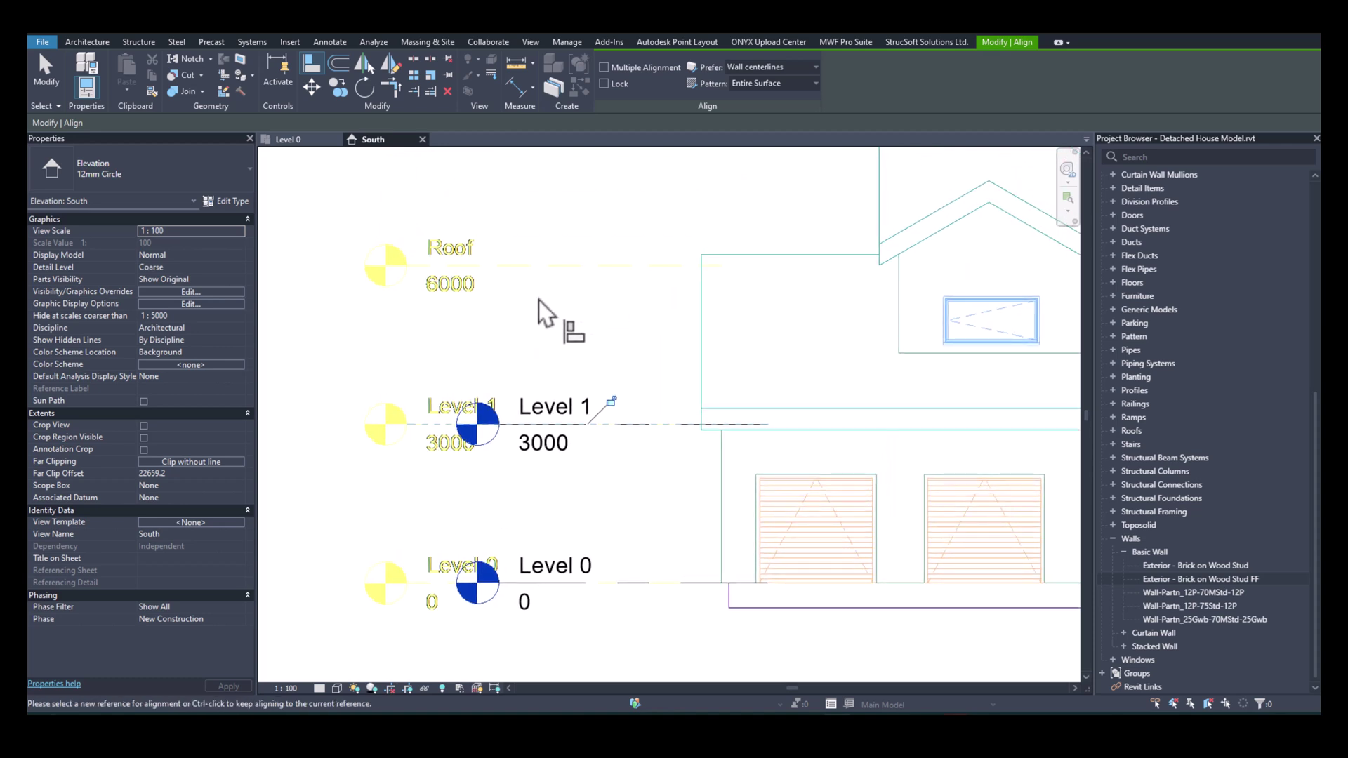
key("Escape")
key("Escape")
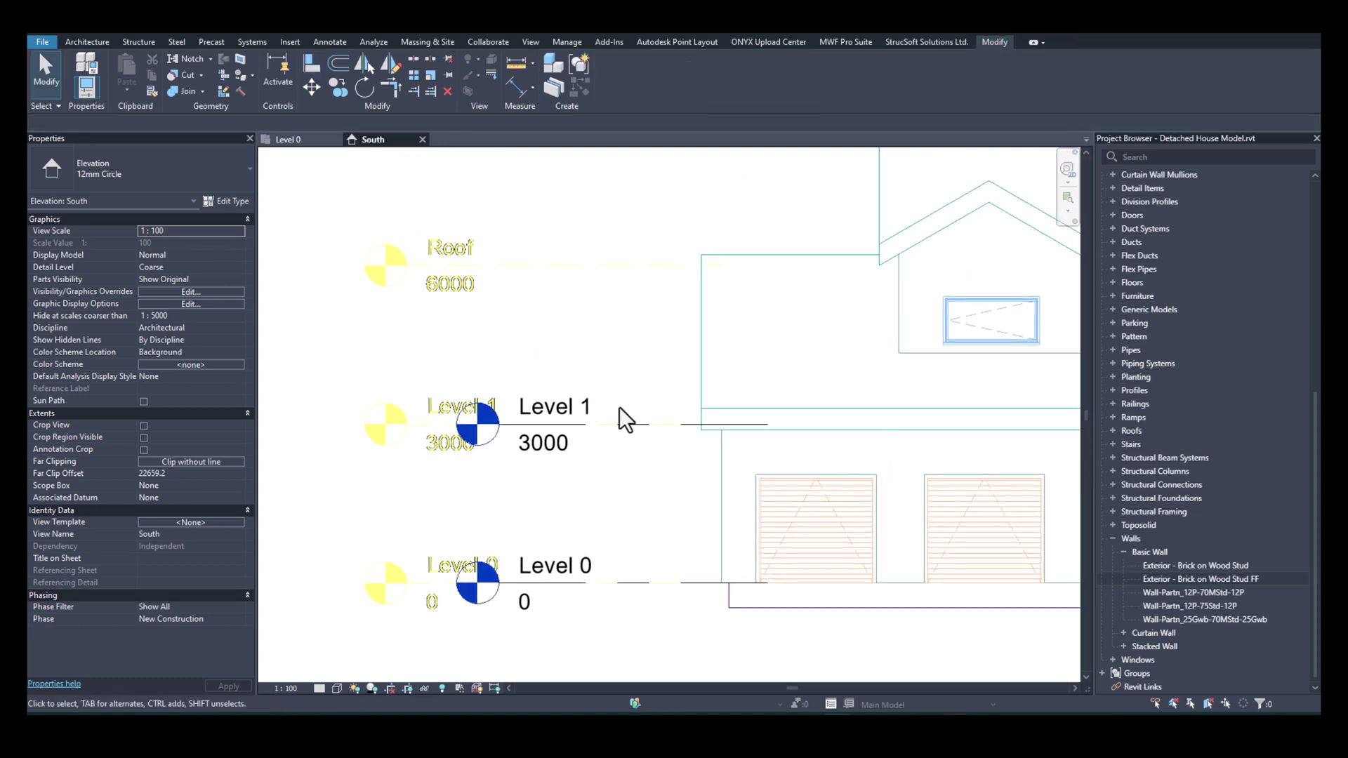
Copy Level 1 vertically up to the imported drawing's Roof line at 6000.
left_click(620, 424)
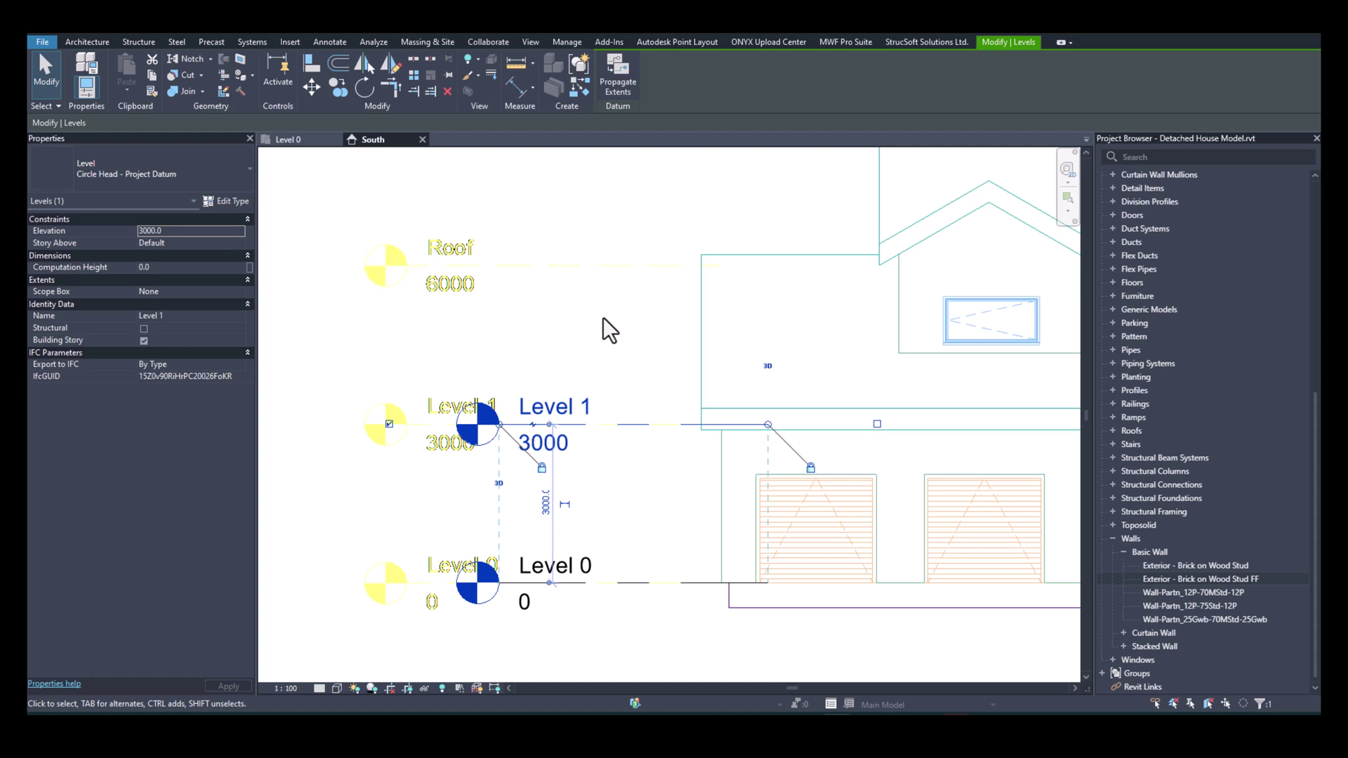
key("c")
key("o")
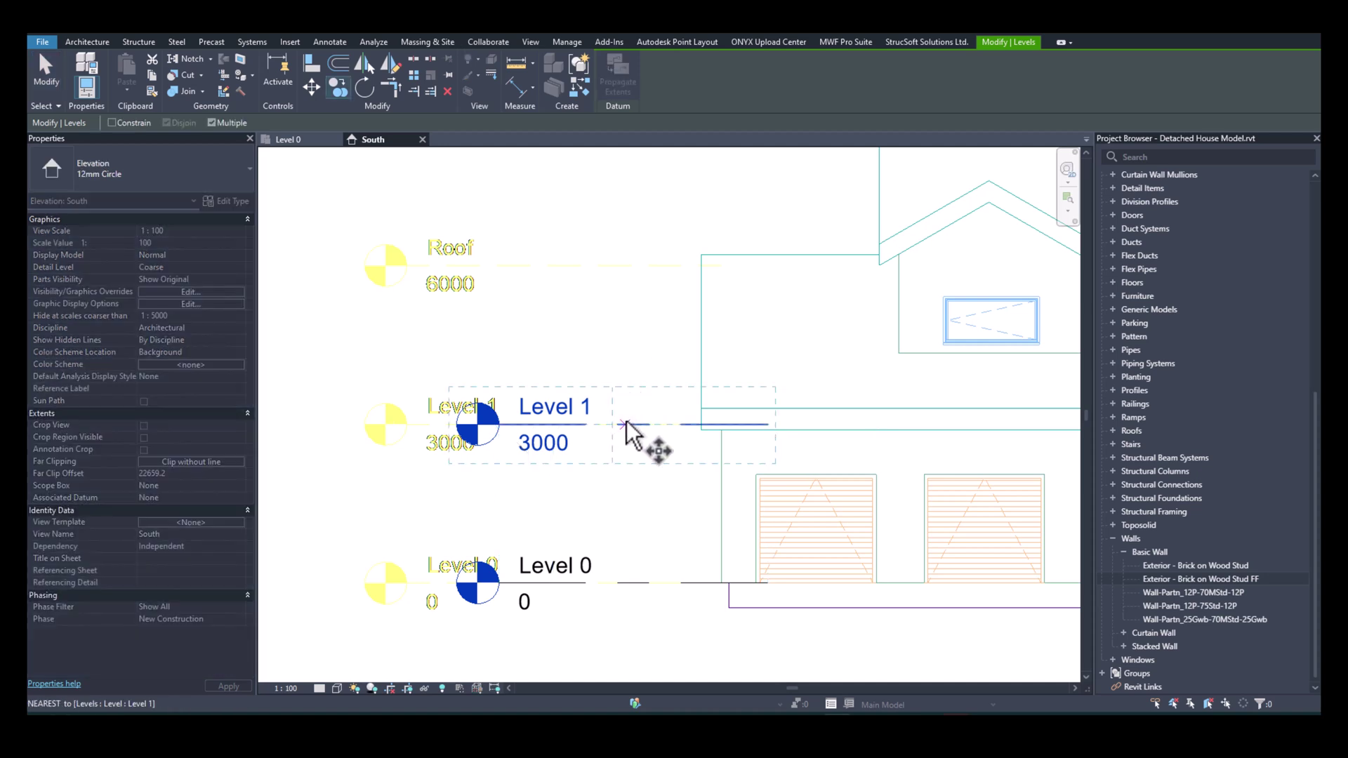
left_click(625, 425)
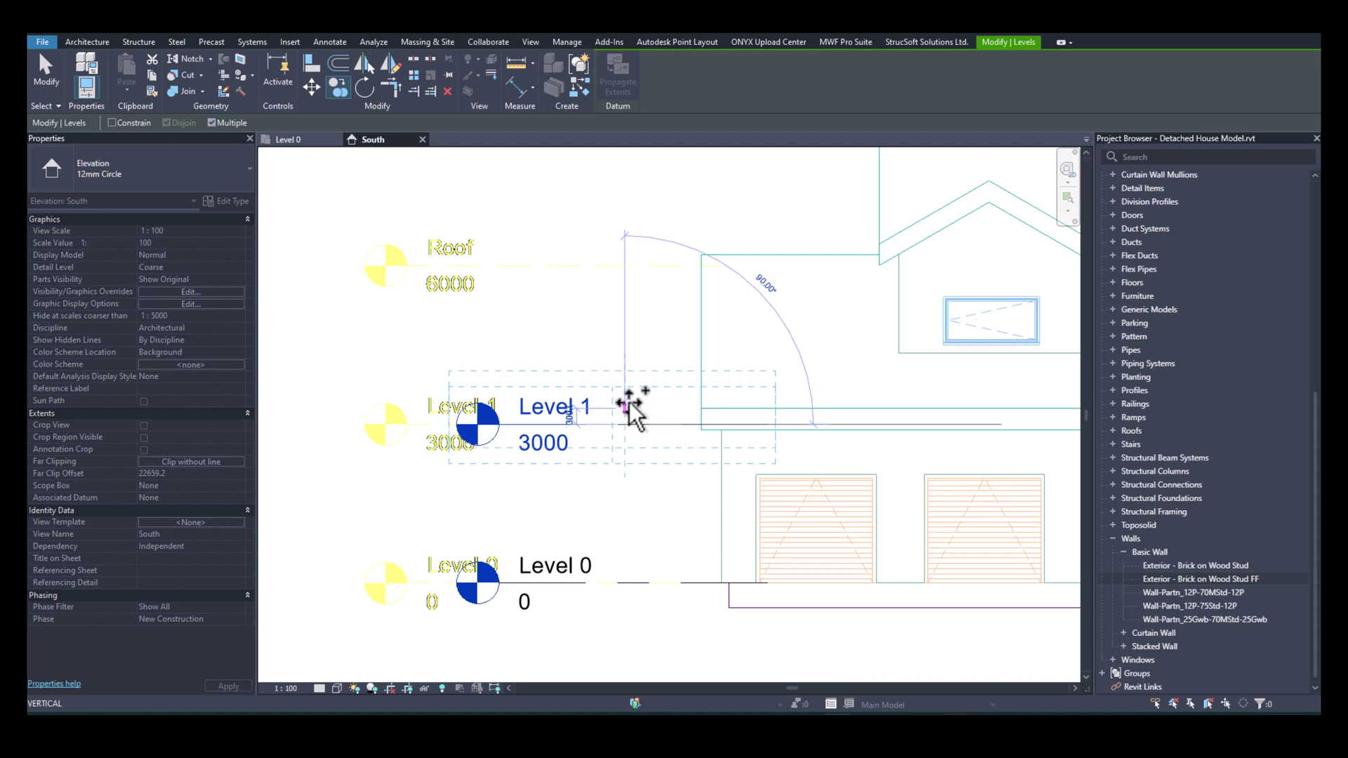
left_click(624, 266)
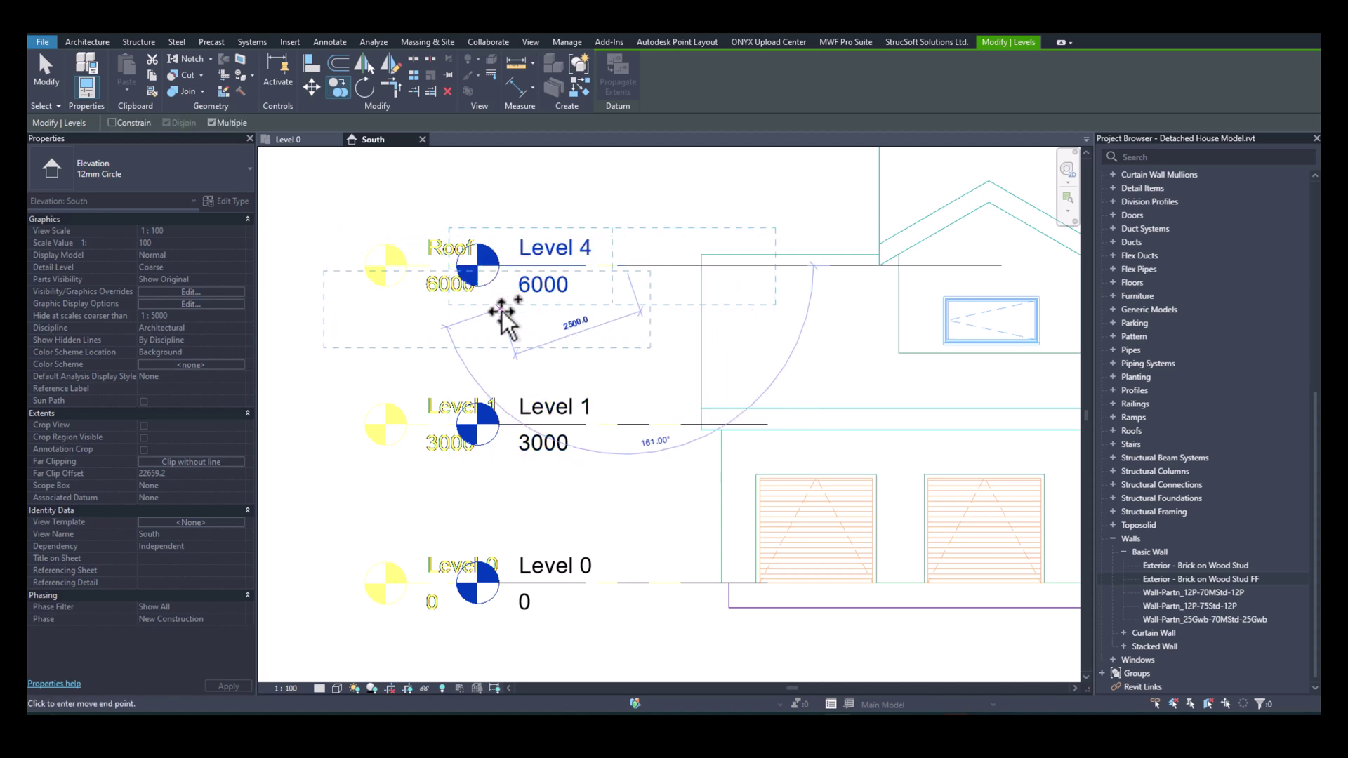
key("Escape")
key("Escape")
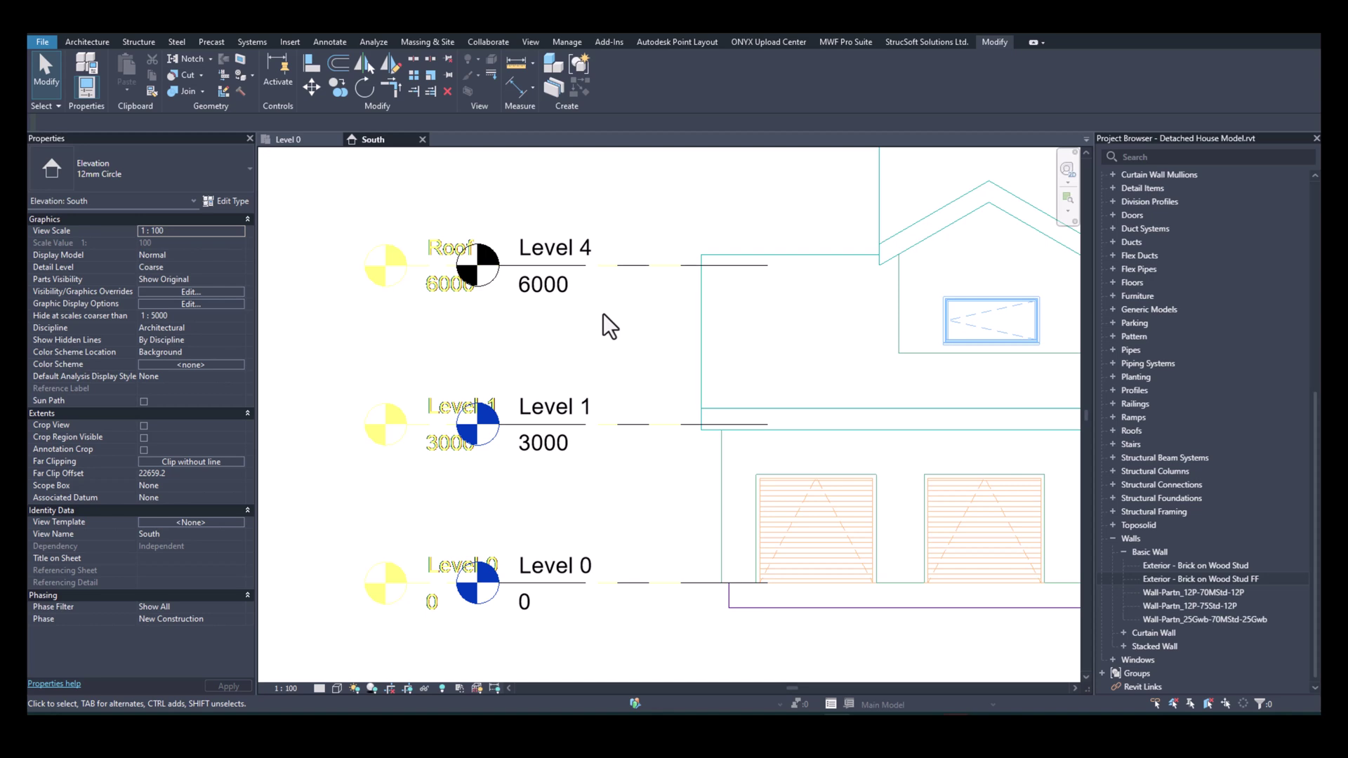
Delete the copied level on the drawing's Roof line.
left_click(627, 270)
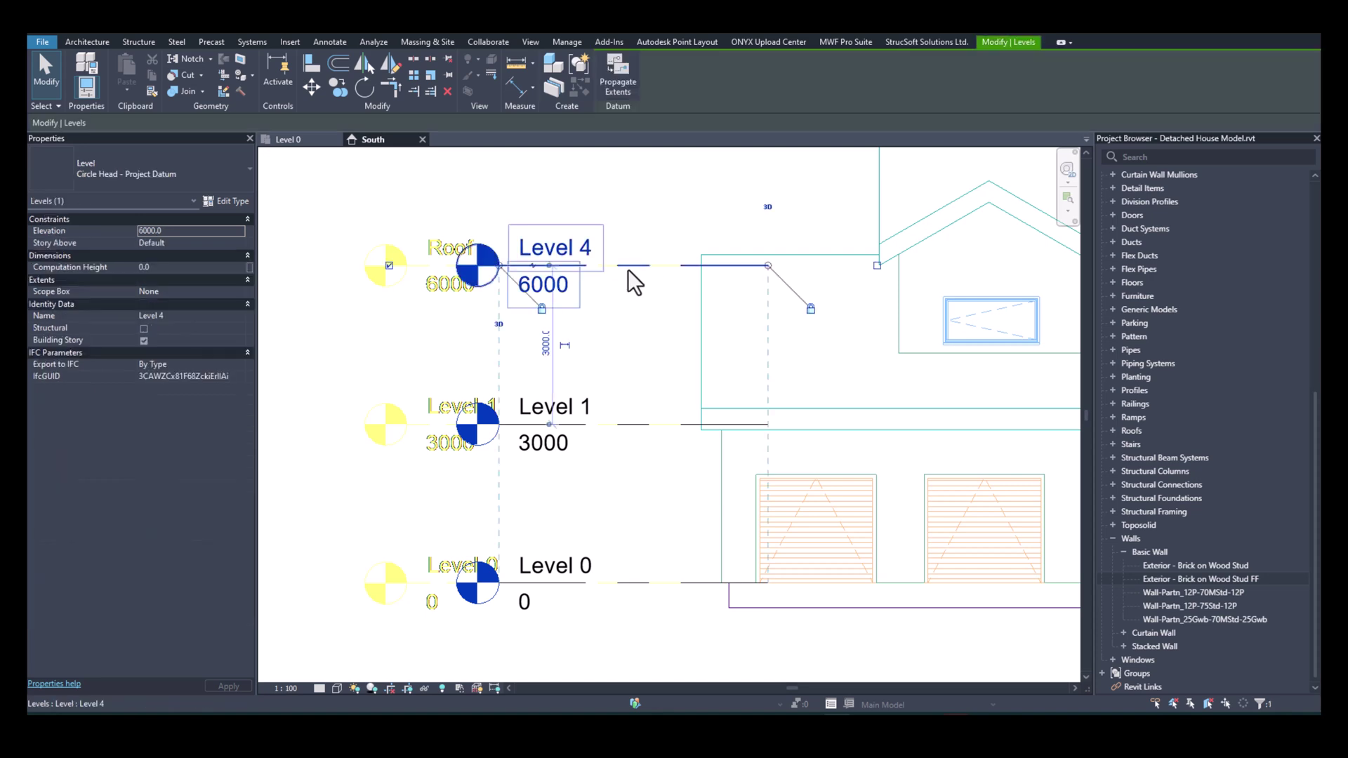
key("Delete")
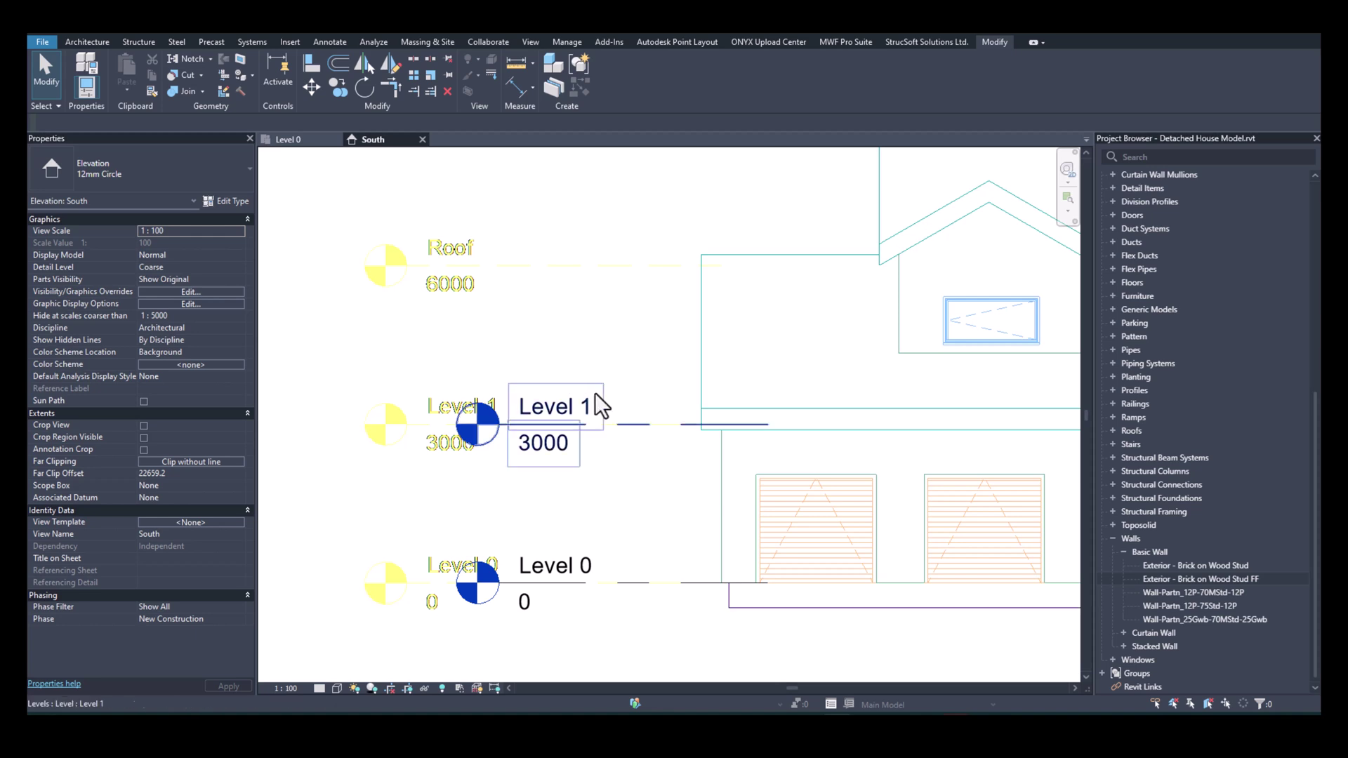
left_click(620, 423)
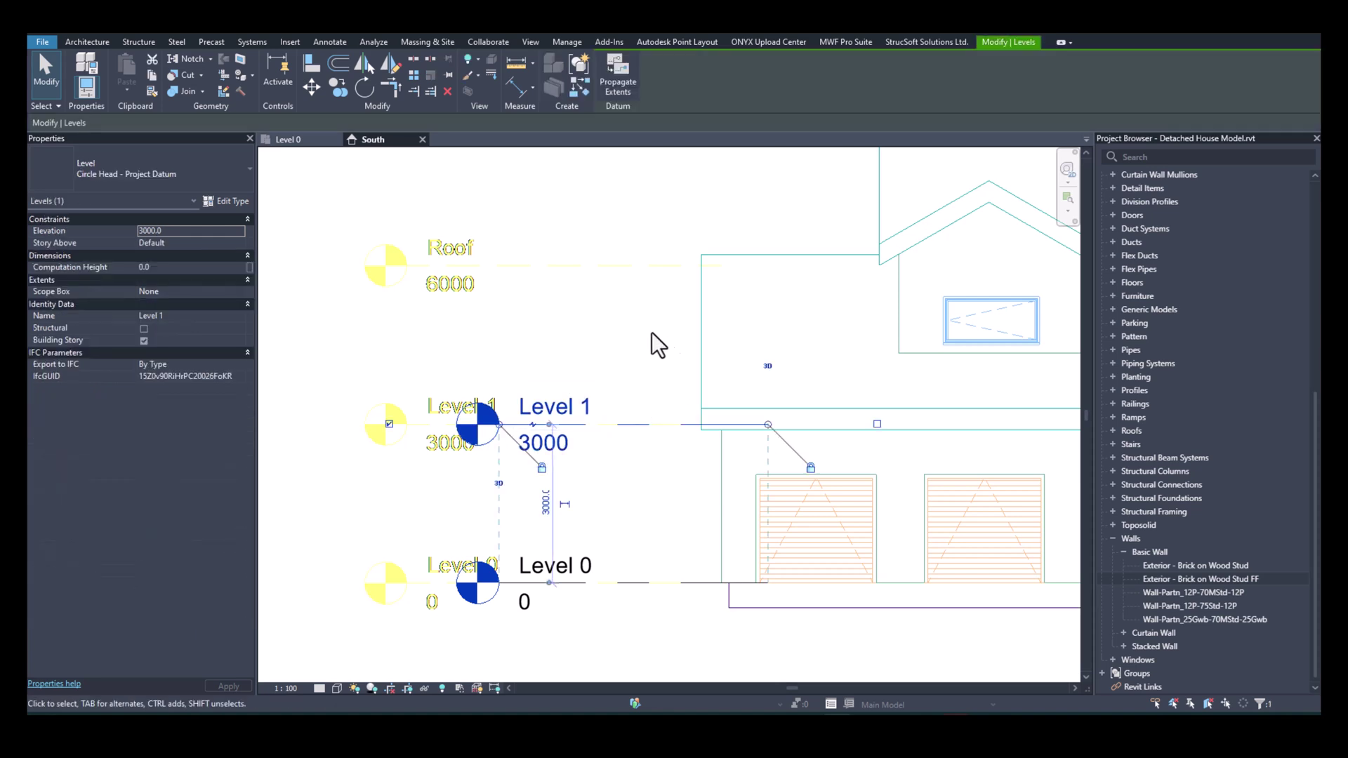
key("Escape")
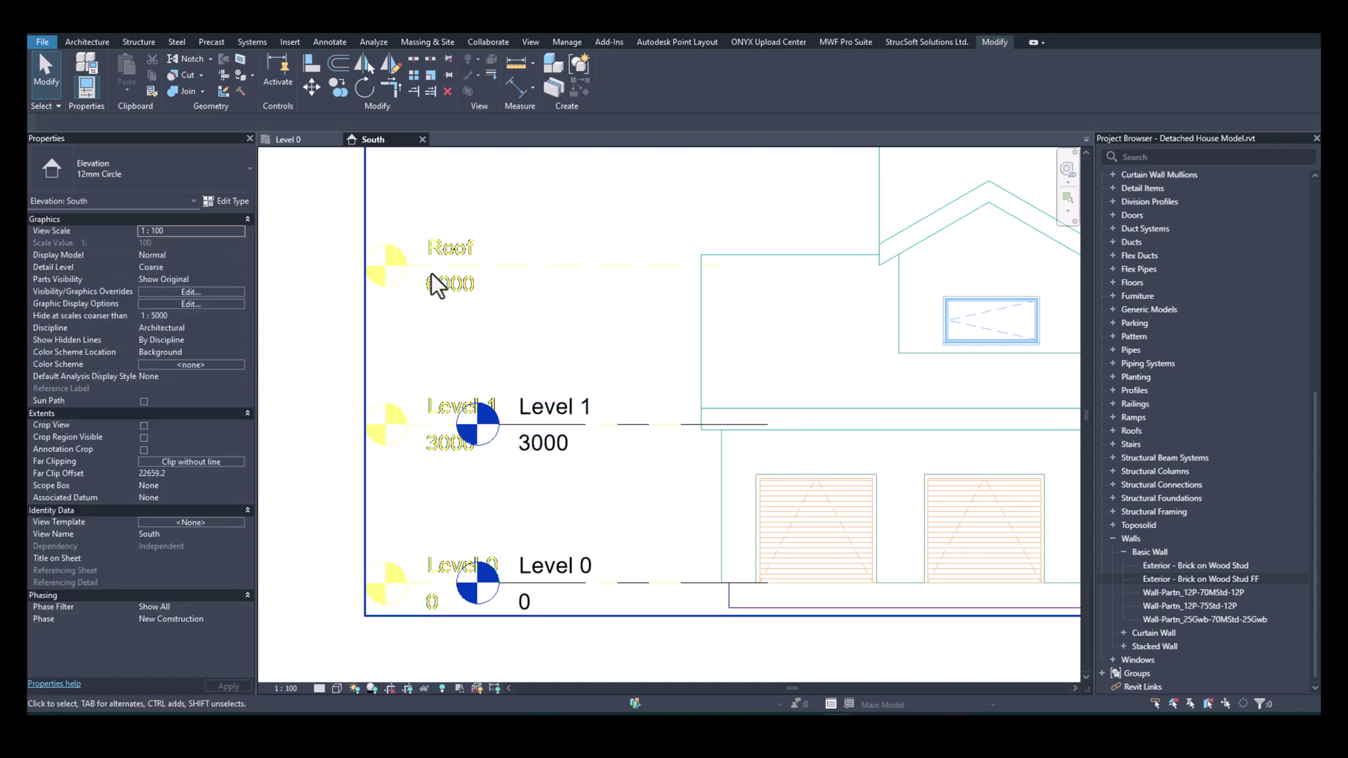
Create a level in the South elevation by picking the imported drawing's Roof line at 6000.
left_click(87, 43)
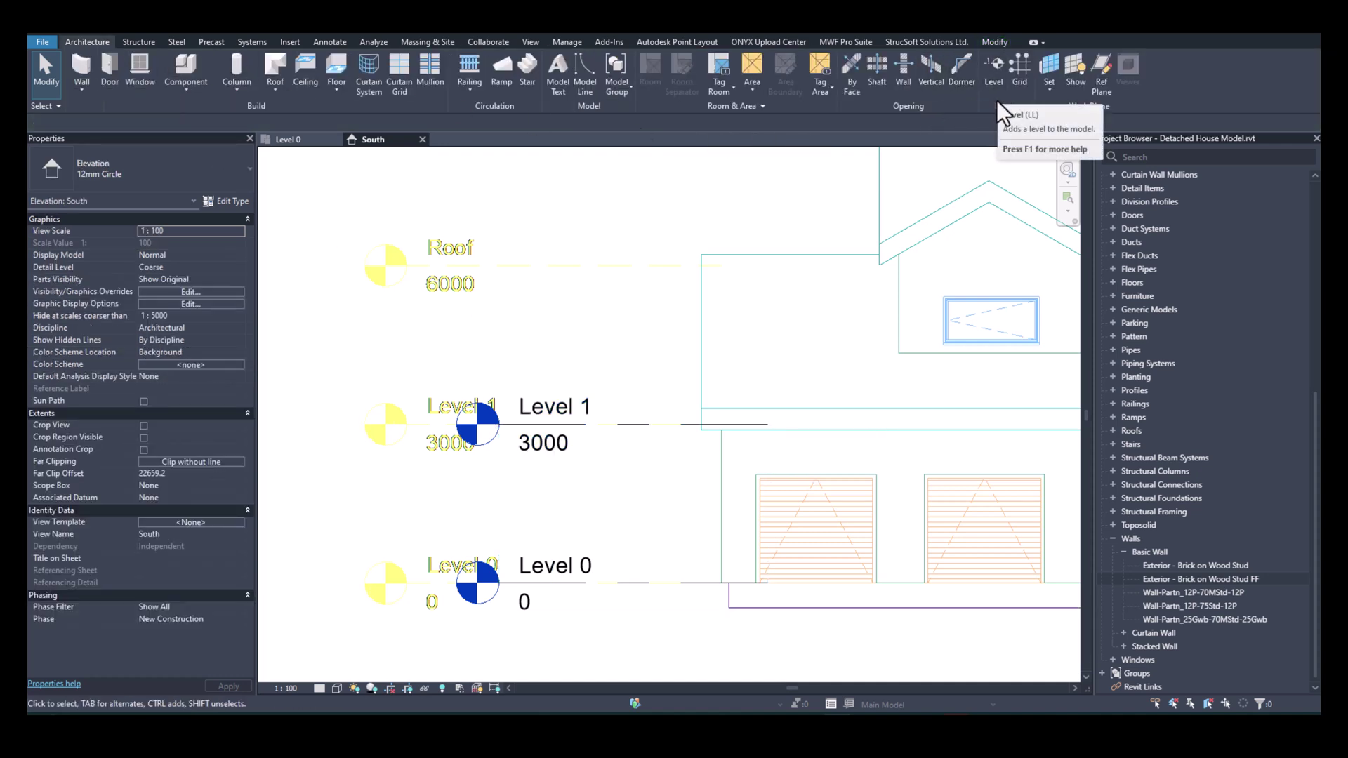
left_click(992, 81)
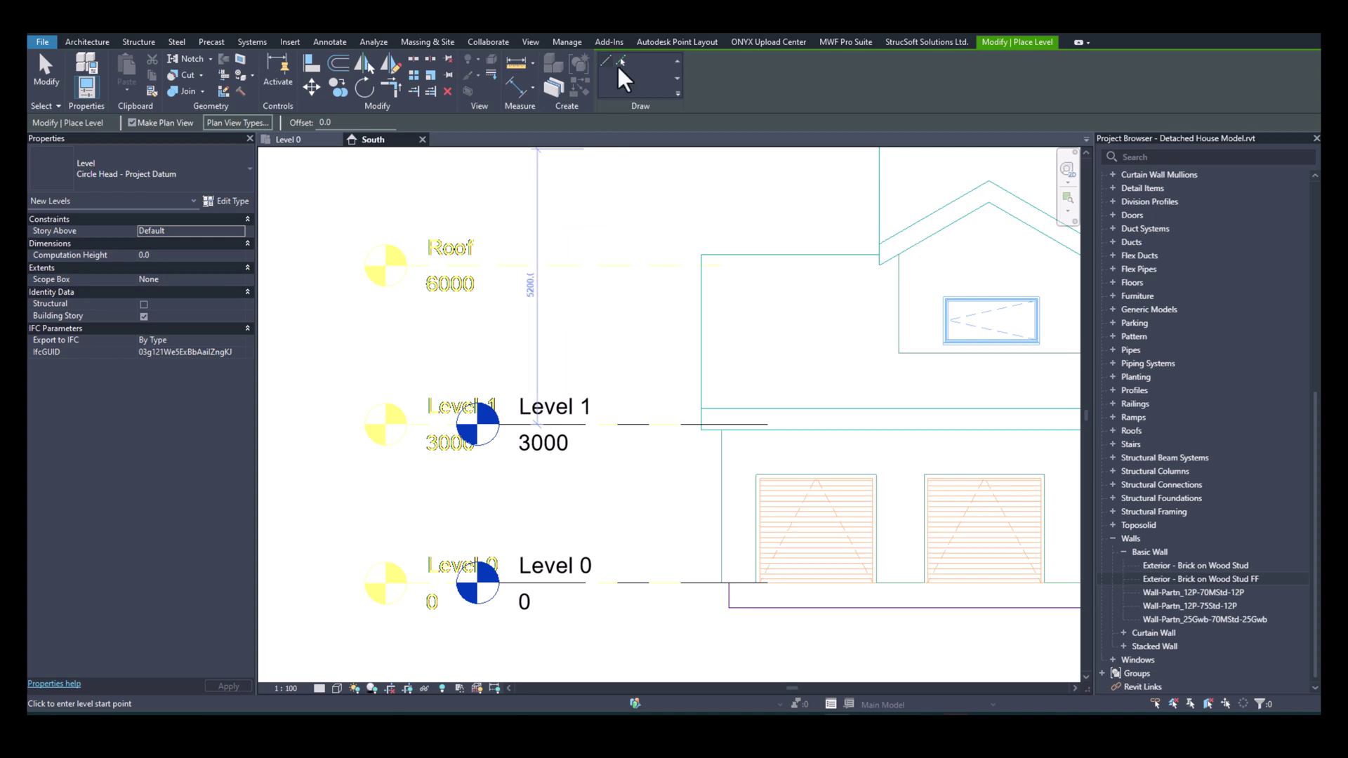
left_click(619, 62)
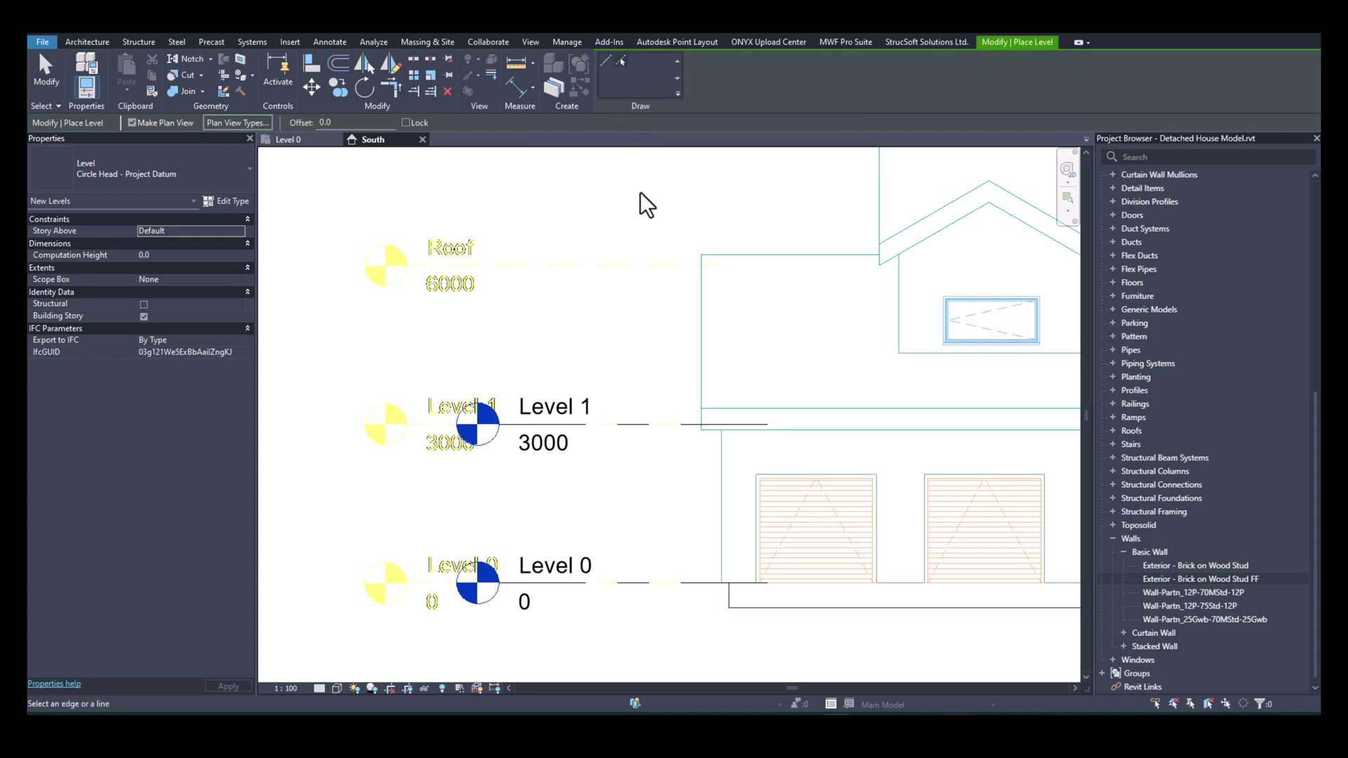
left_click(574, 268)
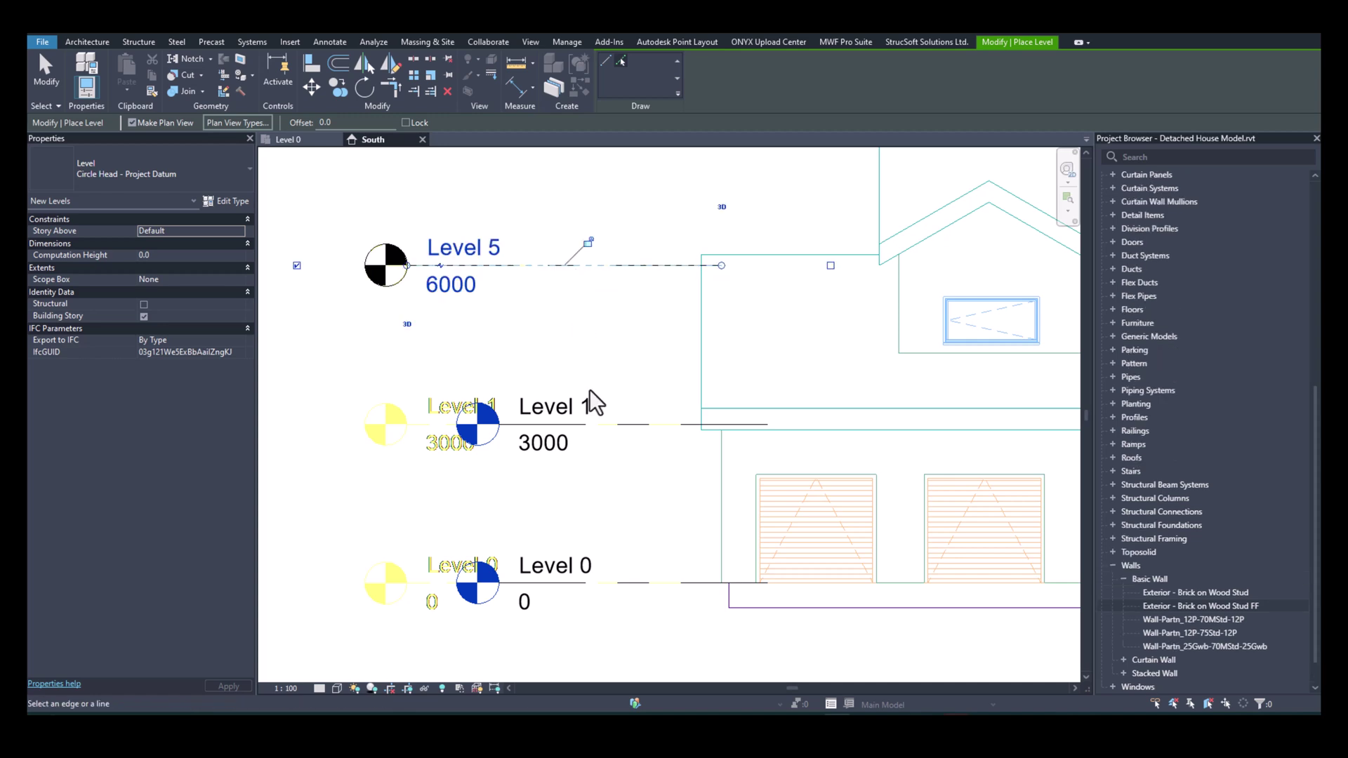
key("Escape")
key("Escape")
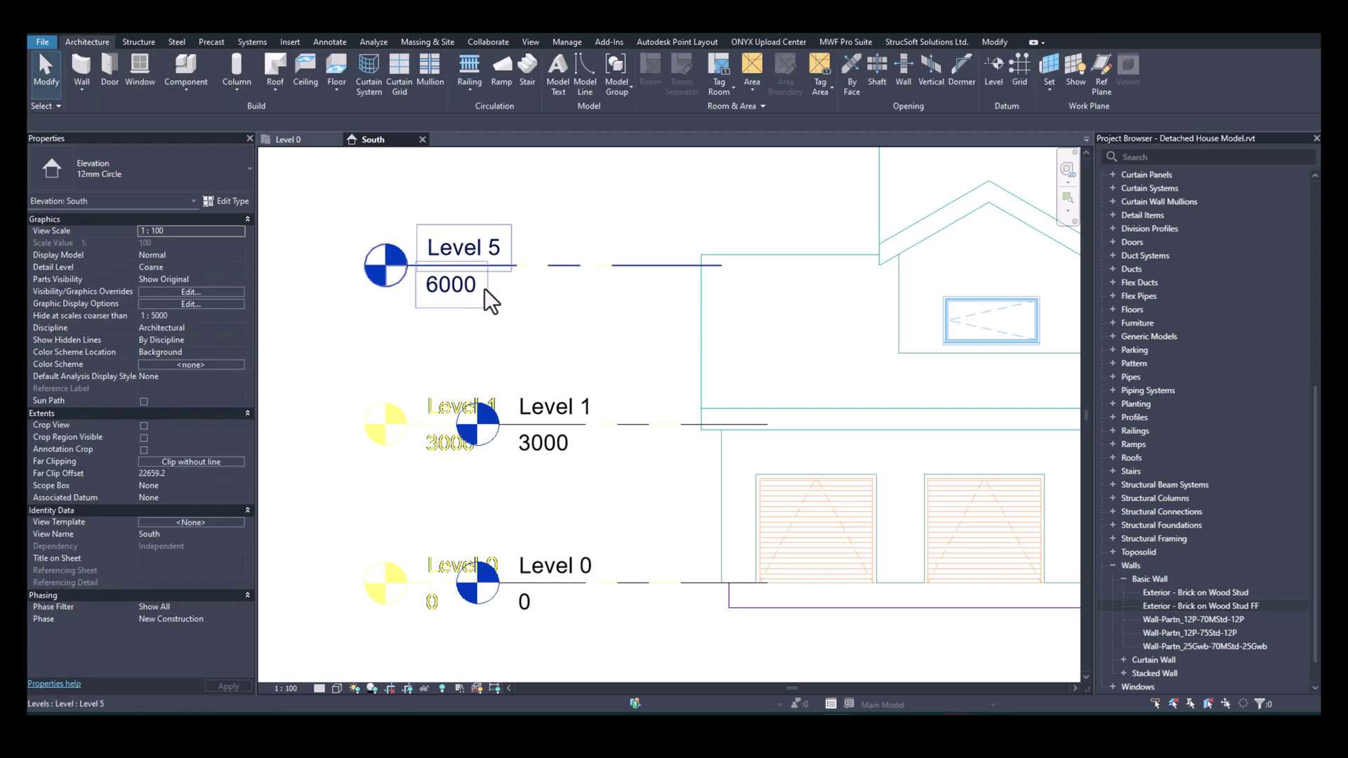
Rename the new level at 6000 as Roof, rename its corresponding views too, and collapse the Families list in the project browser.
scroll(484, 280, "up", 1)
double_click(481, 256)
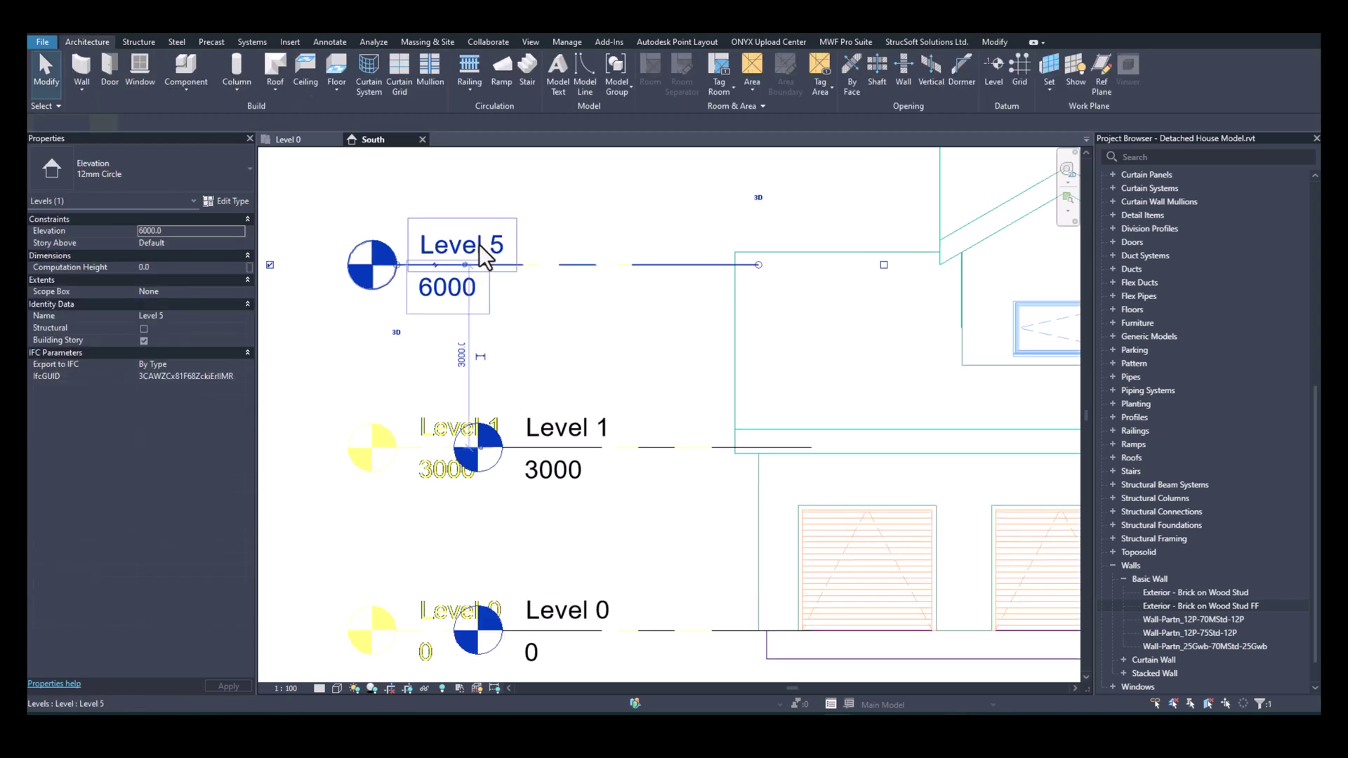
type("Roof")
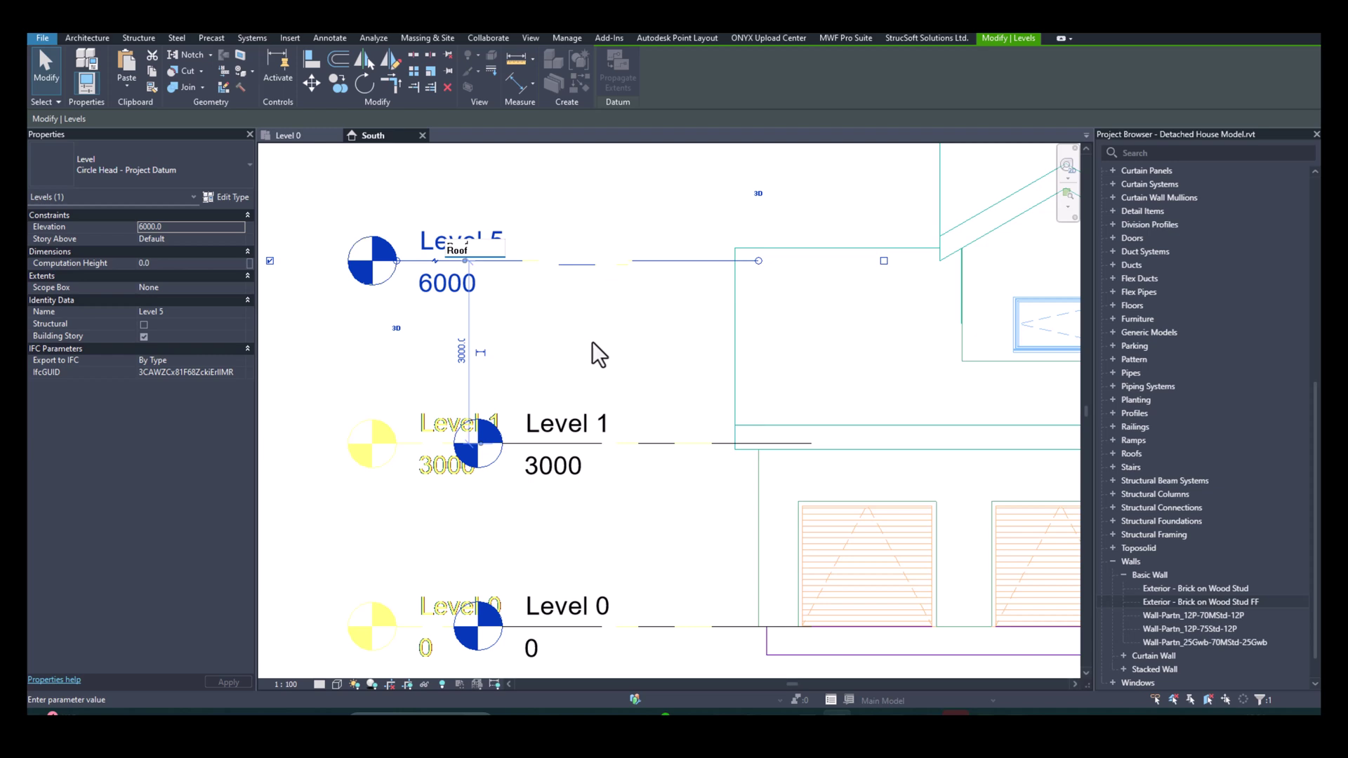
key("Return")
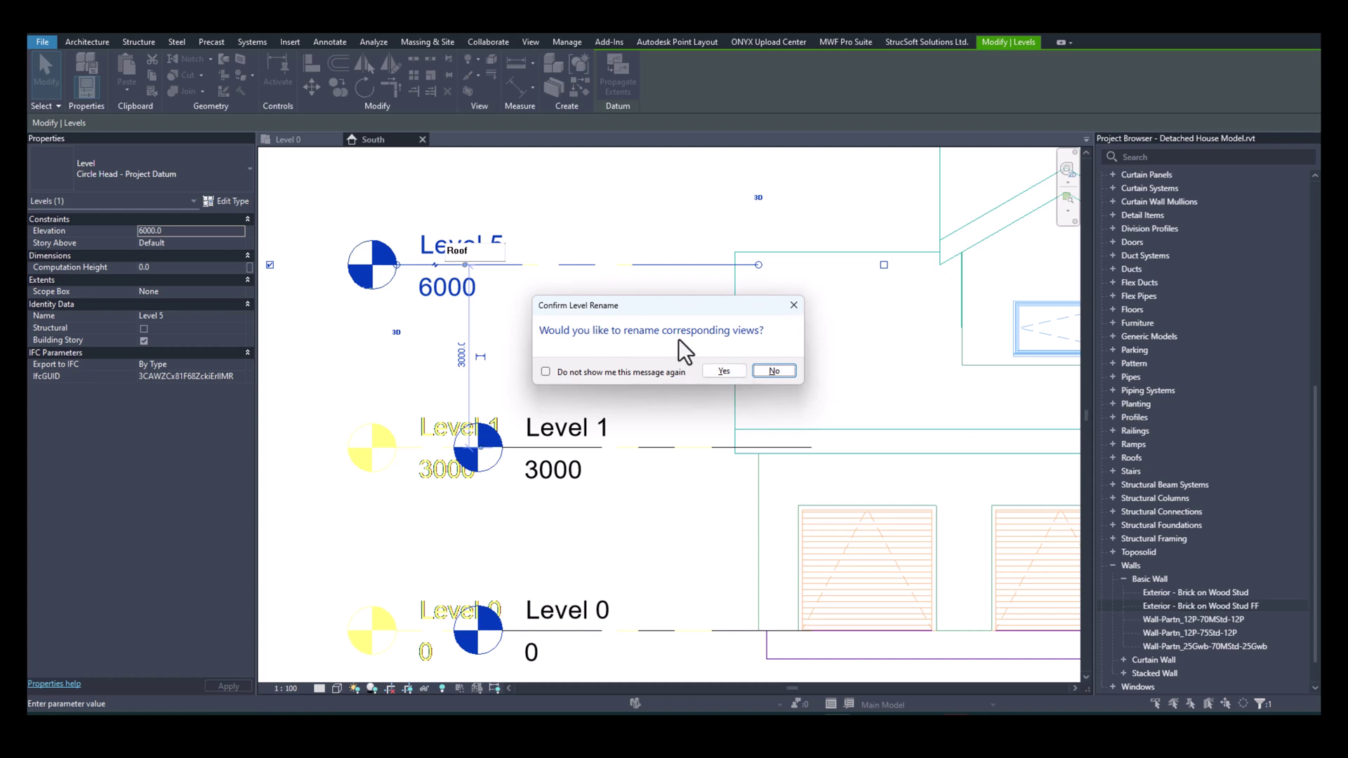
left_click(724, 371)
scroll(1193, 411, "up", 1)
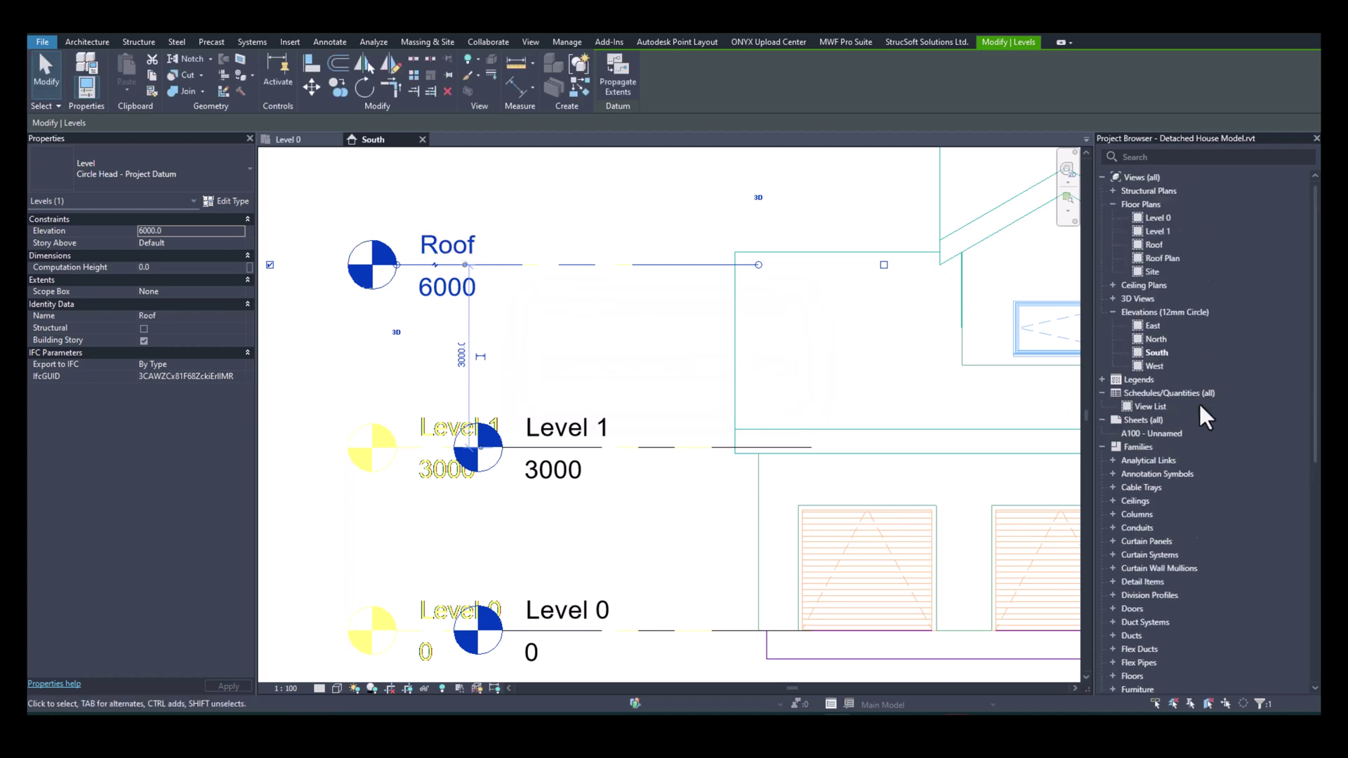
left_click(1104, 445)
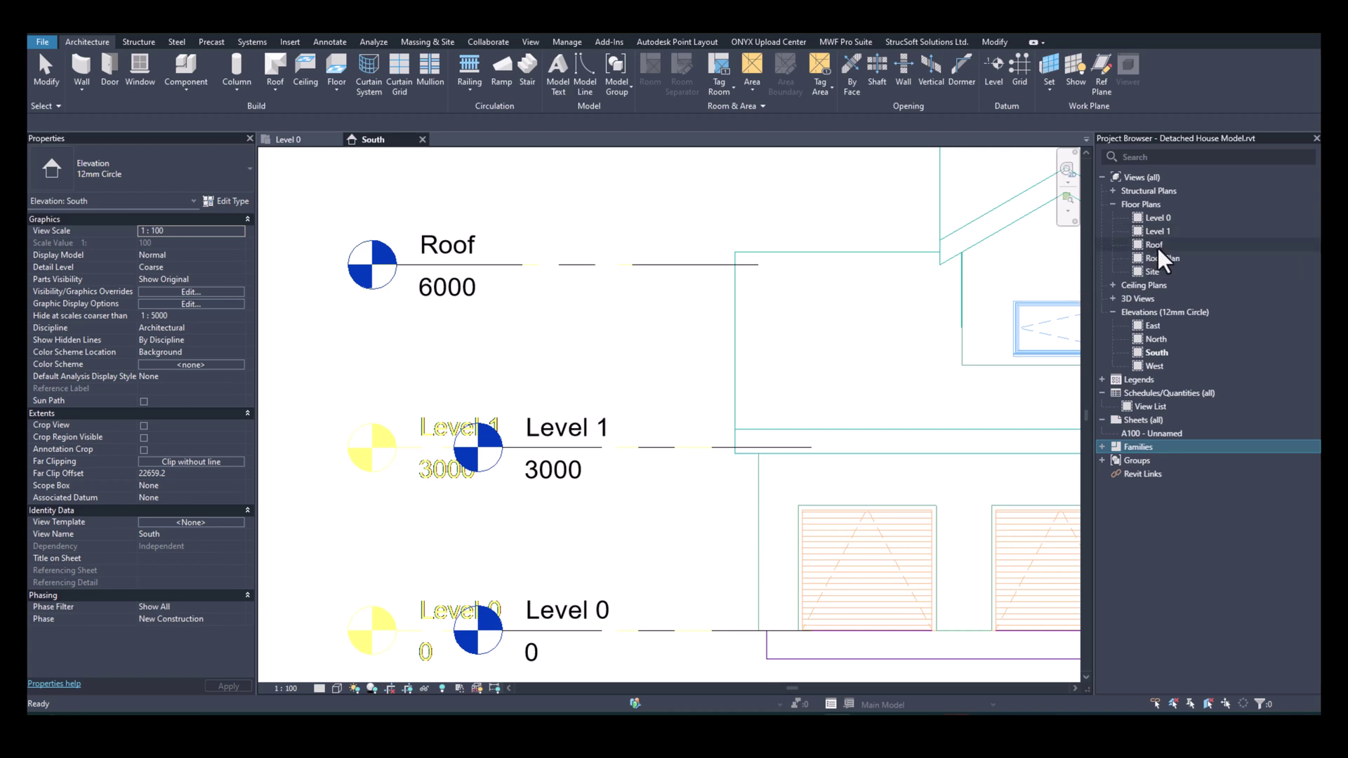
Shift the Roof level's head inward until it lines up with the Level 0 and Level 1 heads.
left_click(635, 266)
left_click_drag(395, 269, 498, 267, "ctrl")
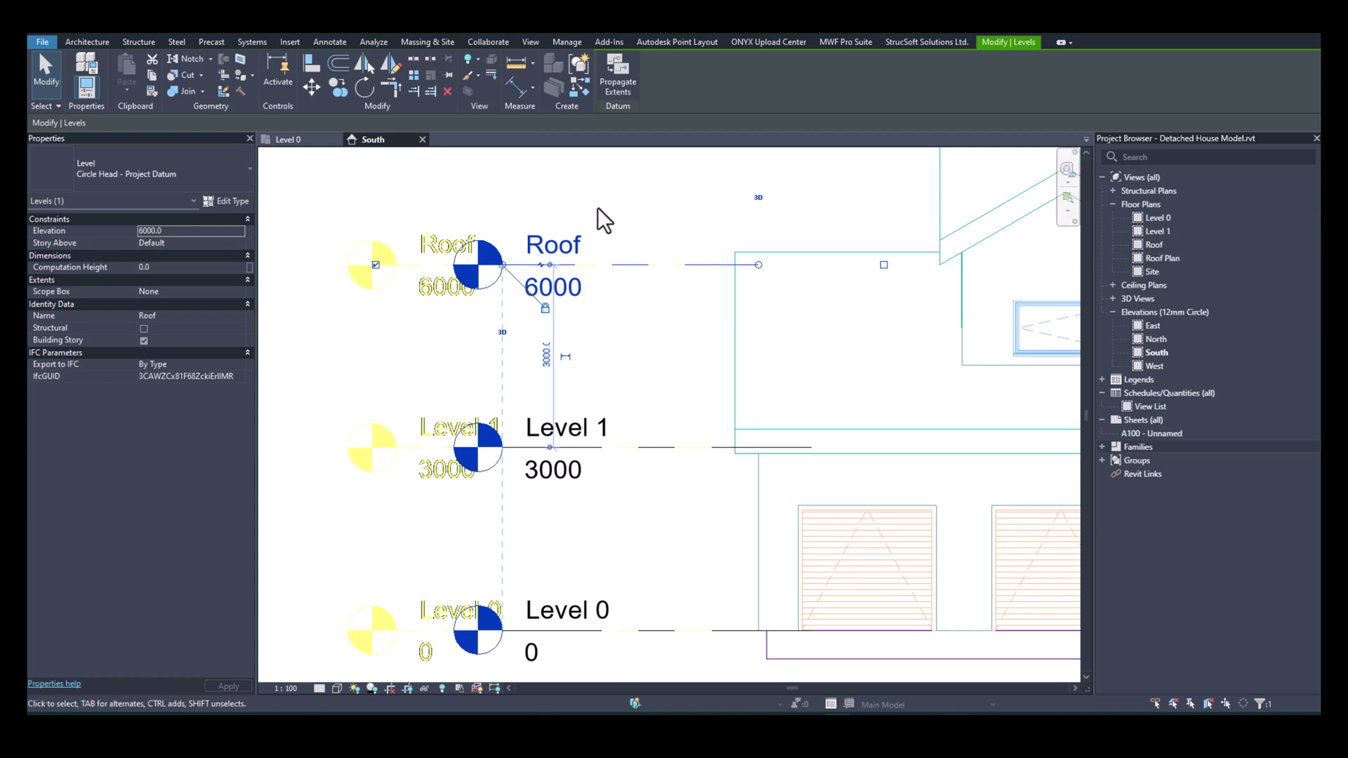
left_click(620, 226)
Examine the whole South elevation, and check in the 3D view how its imported drawing sits against the floor plan drawing.
scroll(643, 250, "down", 5)
middle_click_drag(793, 327, 607, 344)
scroll(613, 324, "down", 1)
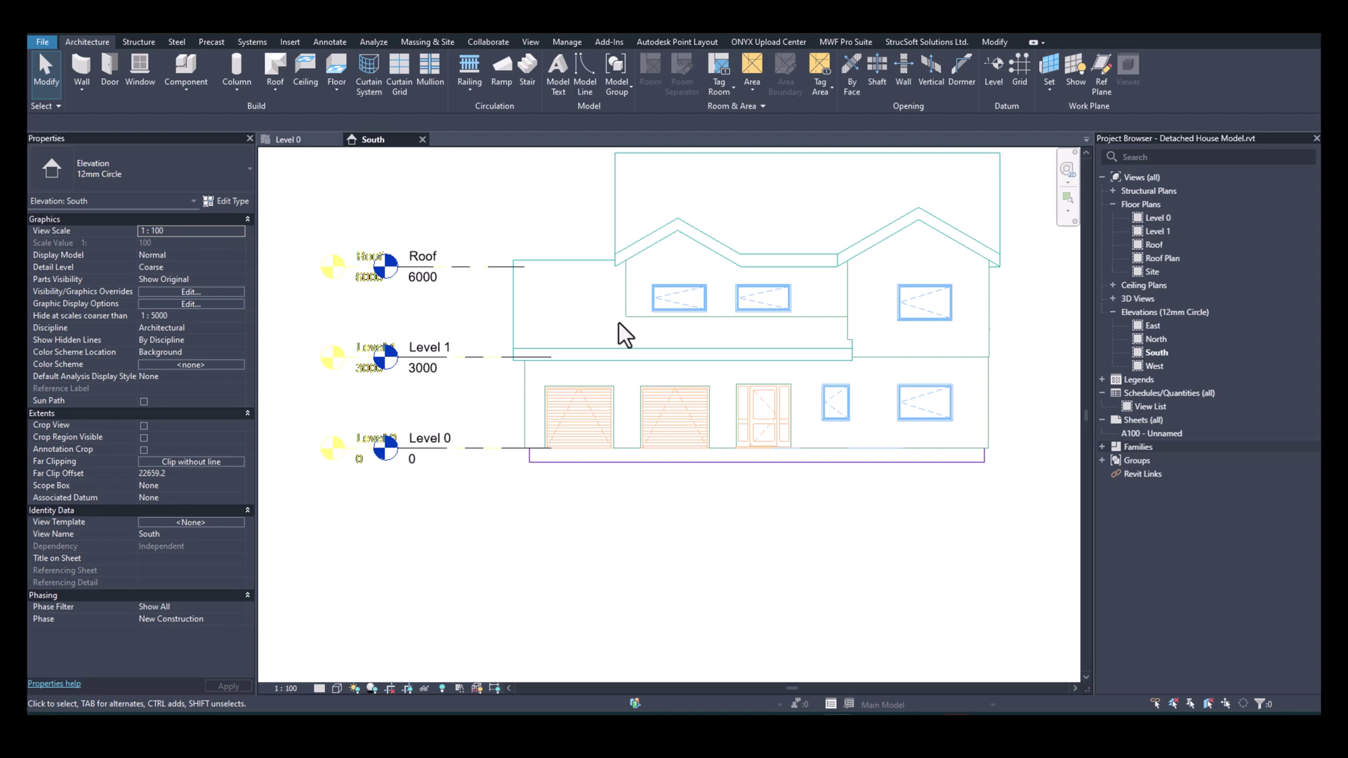
middle_click_drag(674, 523, 605, 515)
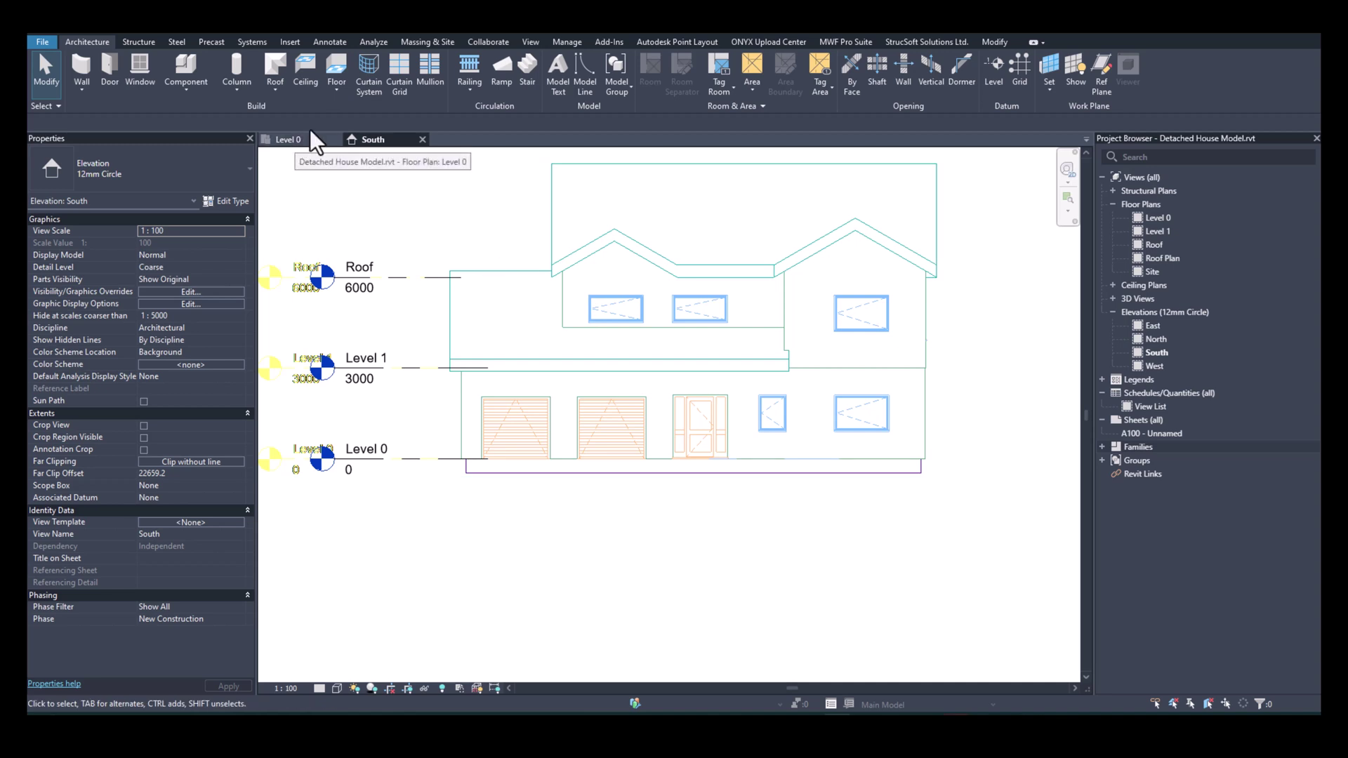
left_click(315, 31)
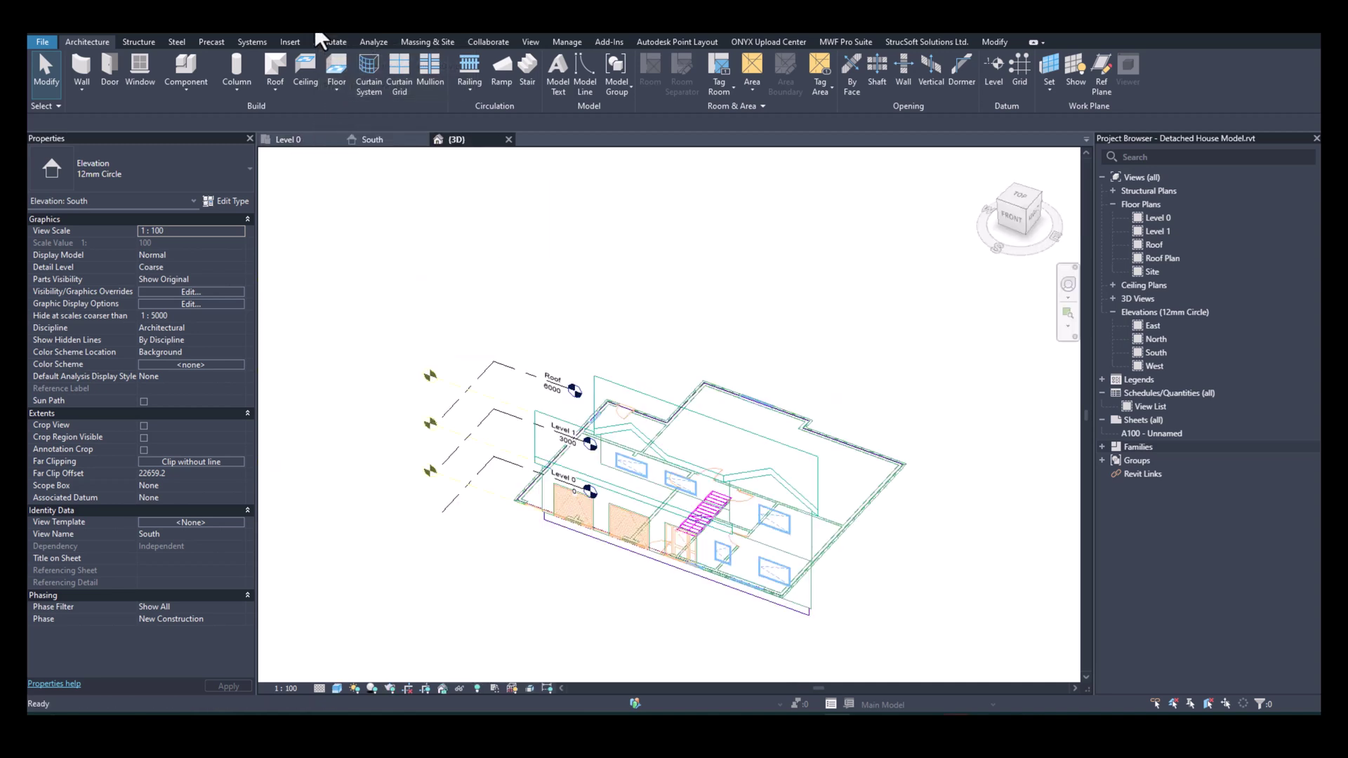
scroll(673, 618, "up", 2)
scroll(658, 577, "up", 2)
scroll(431, 424, "up", 2)
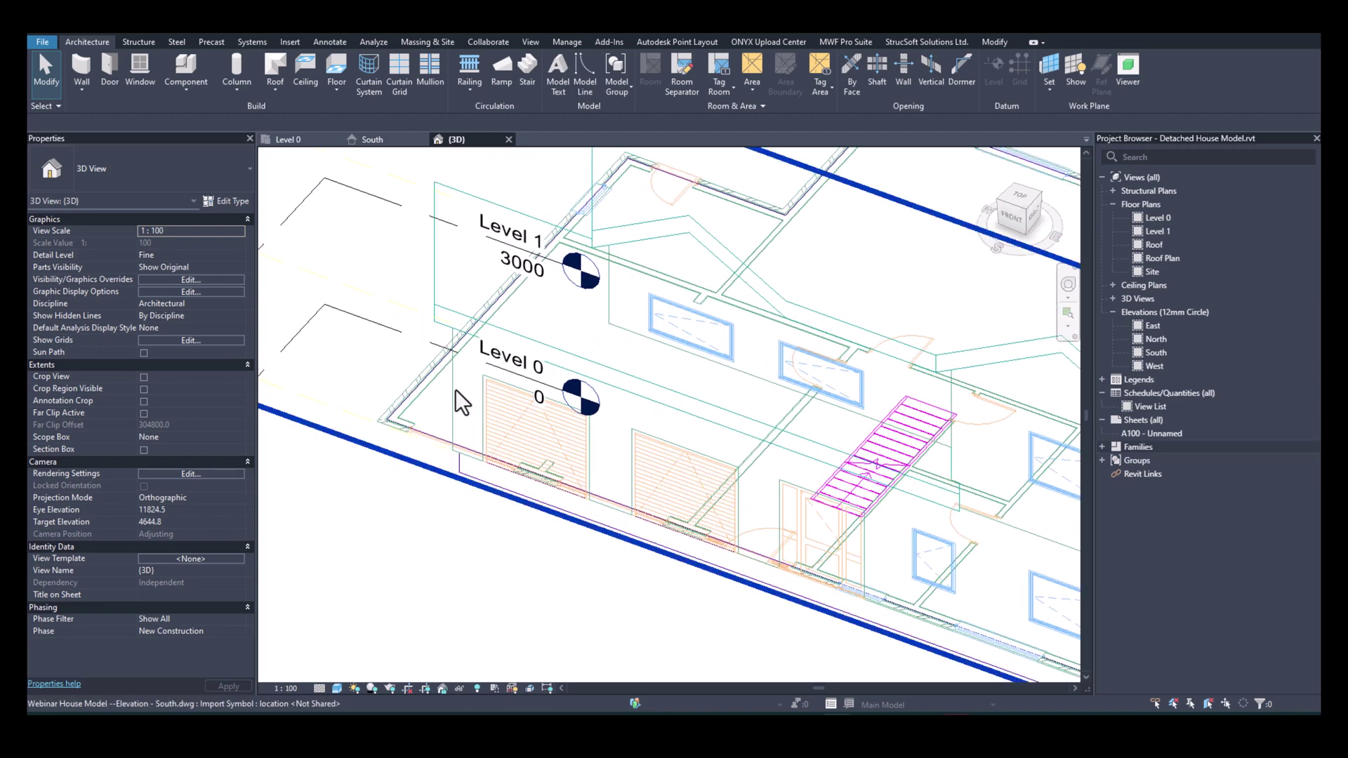
left_click(455, 390)
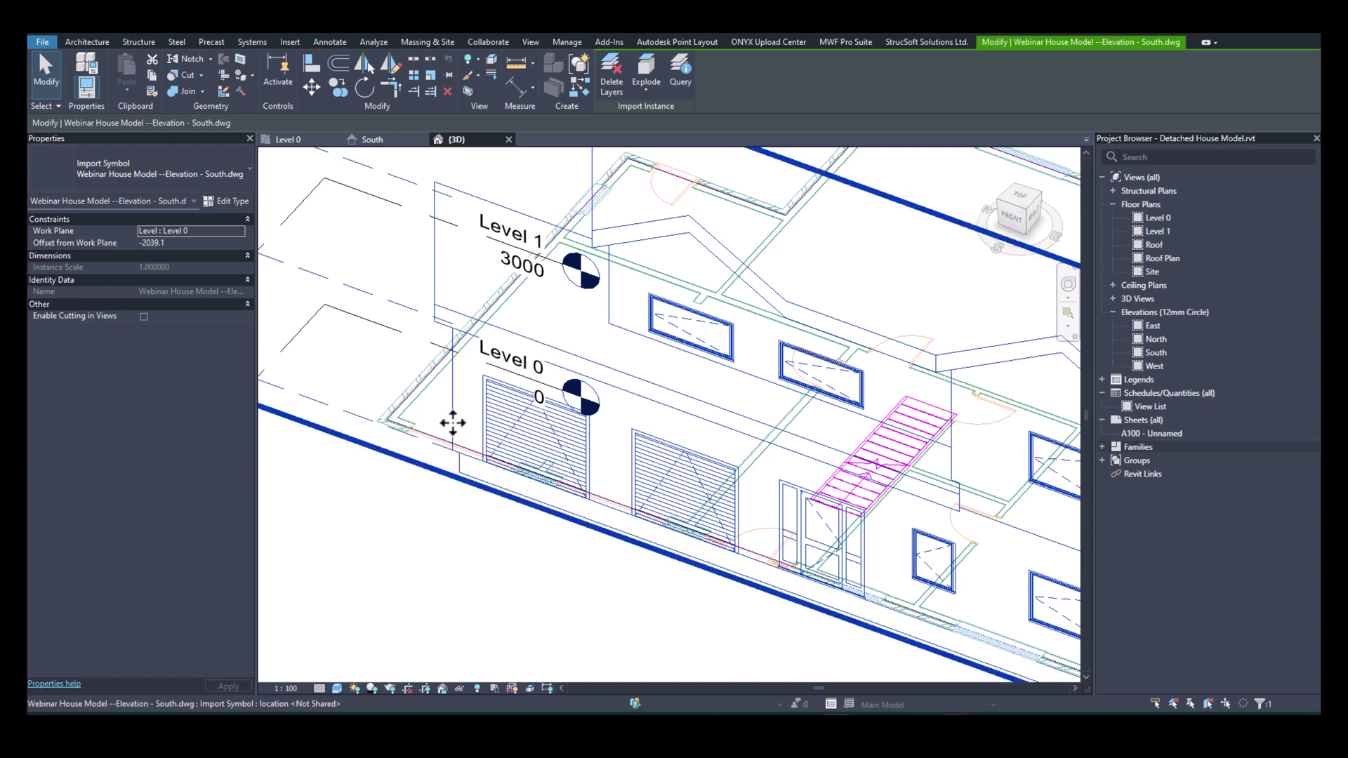
left_click(432, 545)
scroll(496, 511, "down", 2)
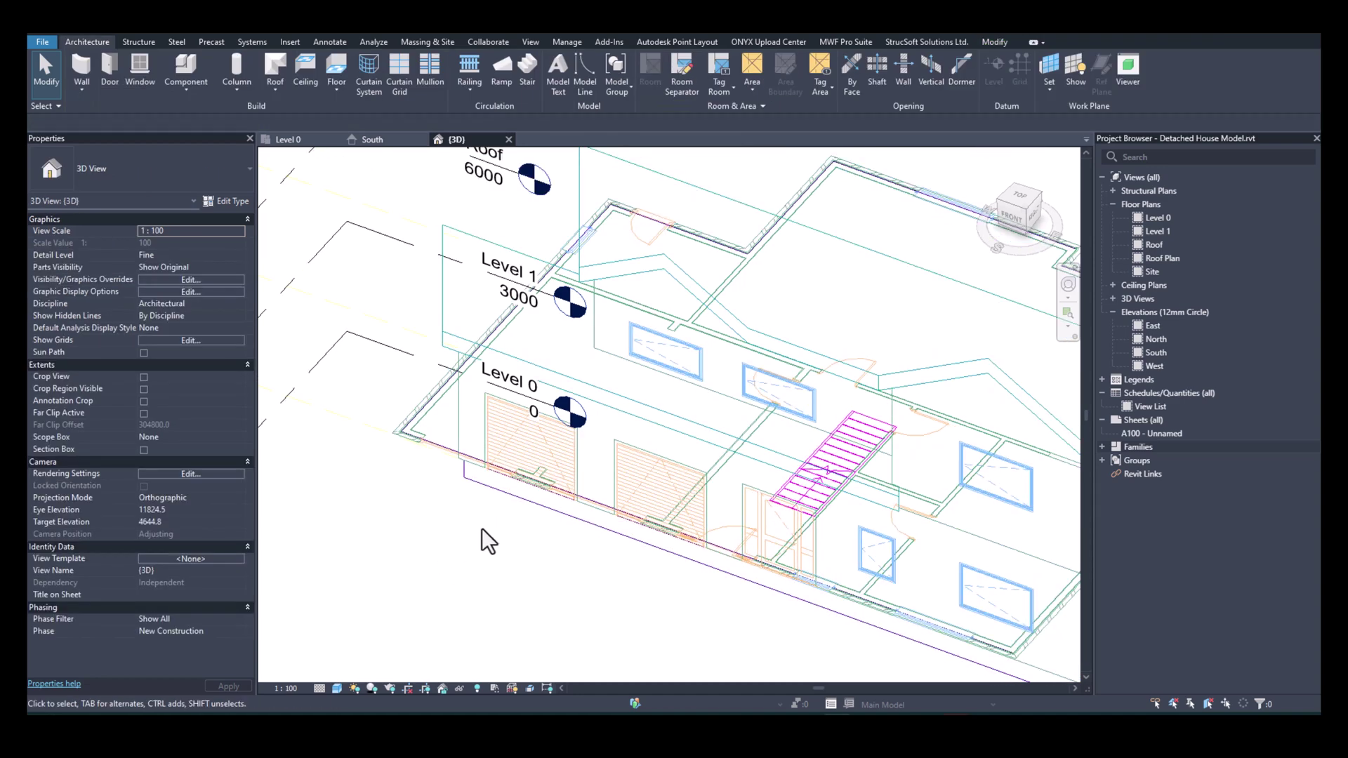
scroll(491, 523, "down", 2)
middle_click_drag(517, 562, 522, 487)
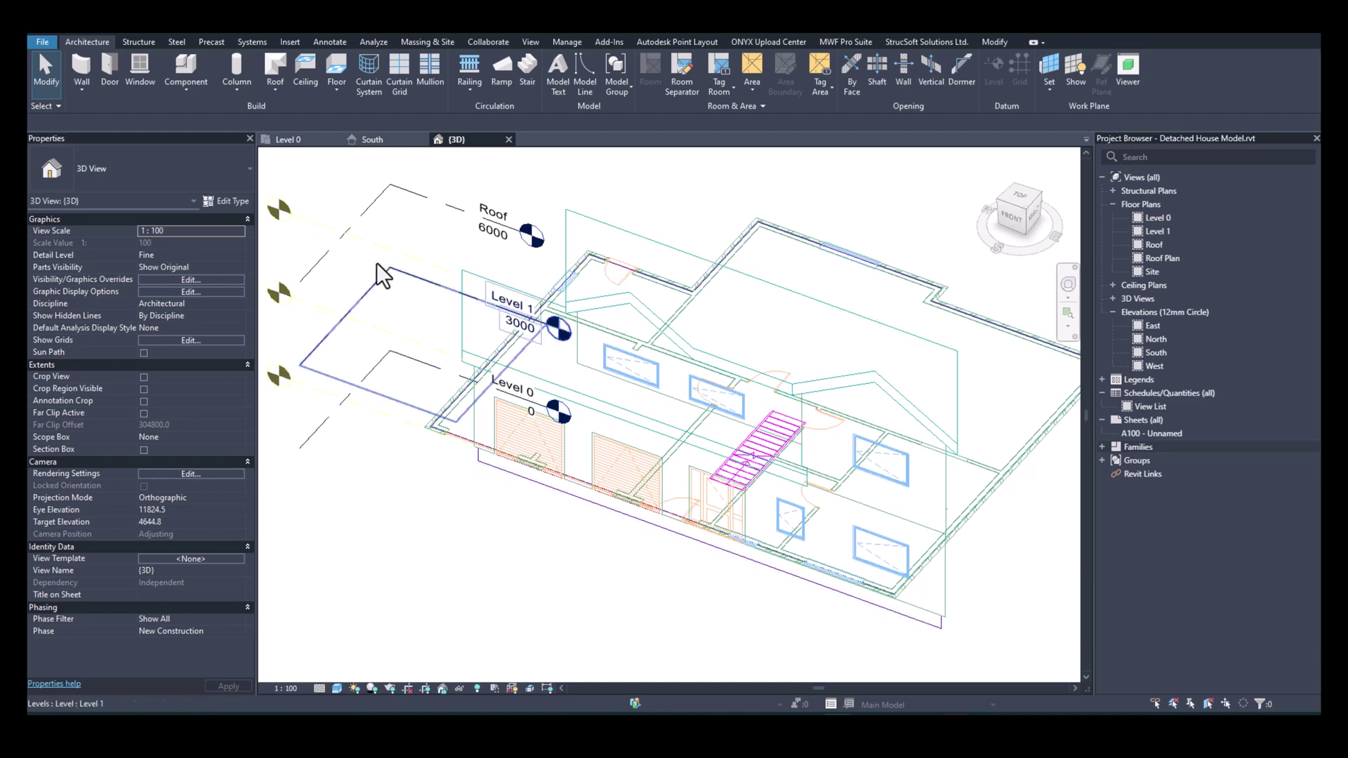
In the Level 0 plan, draw a vertical reference plane along the west wall's outer face, from the front corner to beyond the wall's rear end.
left_click(297, 140)
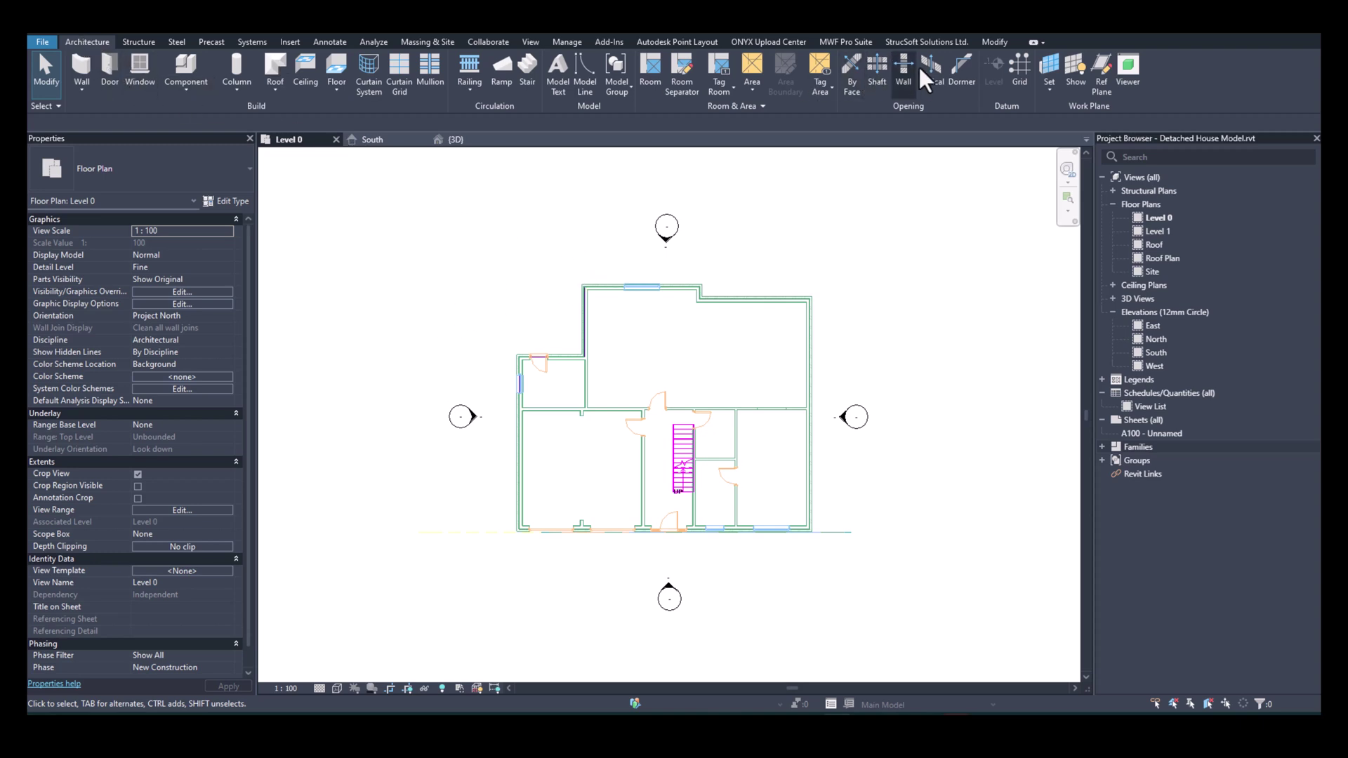
left_click(1098, 95)
scroll(508, 590, "up", 3)
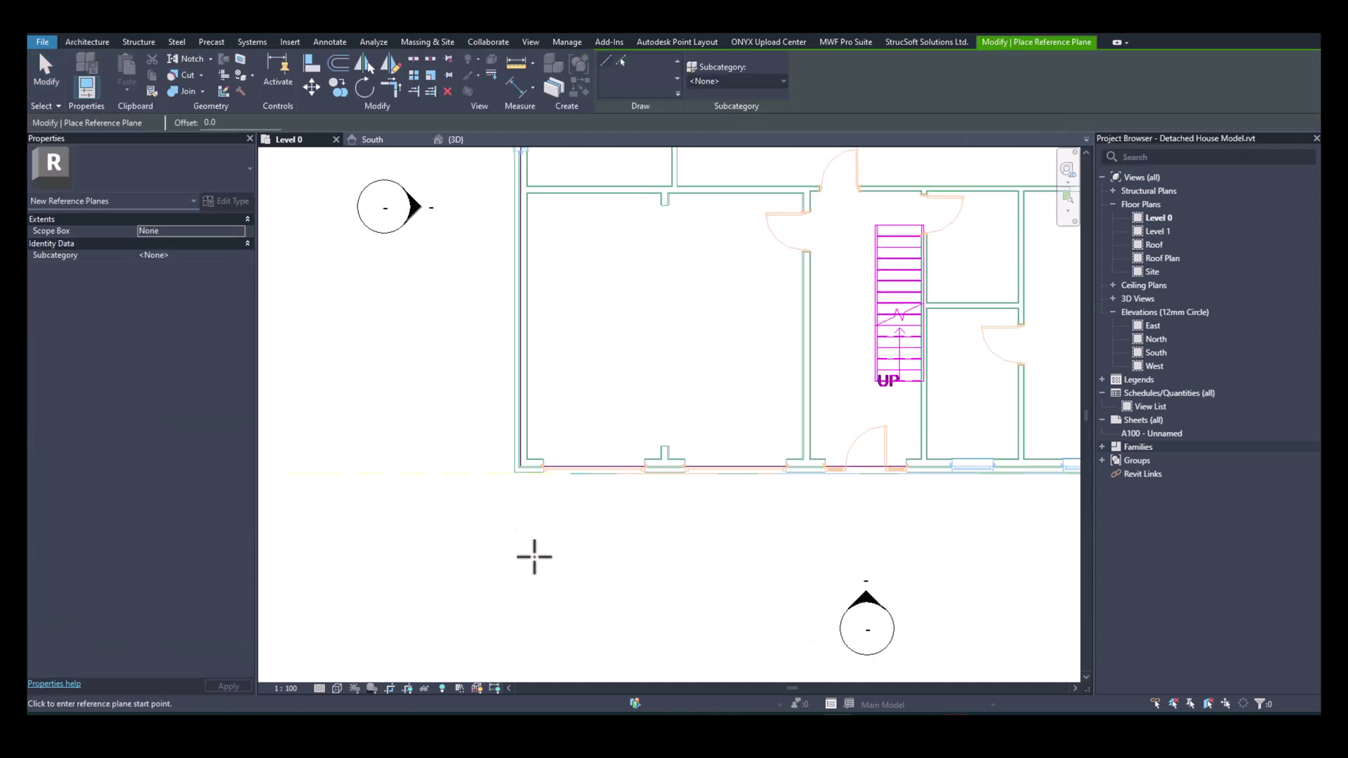
left_click(506, 473)
scroll(509, 463, "down", 2)
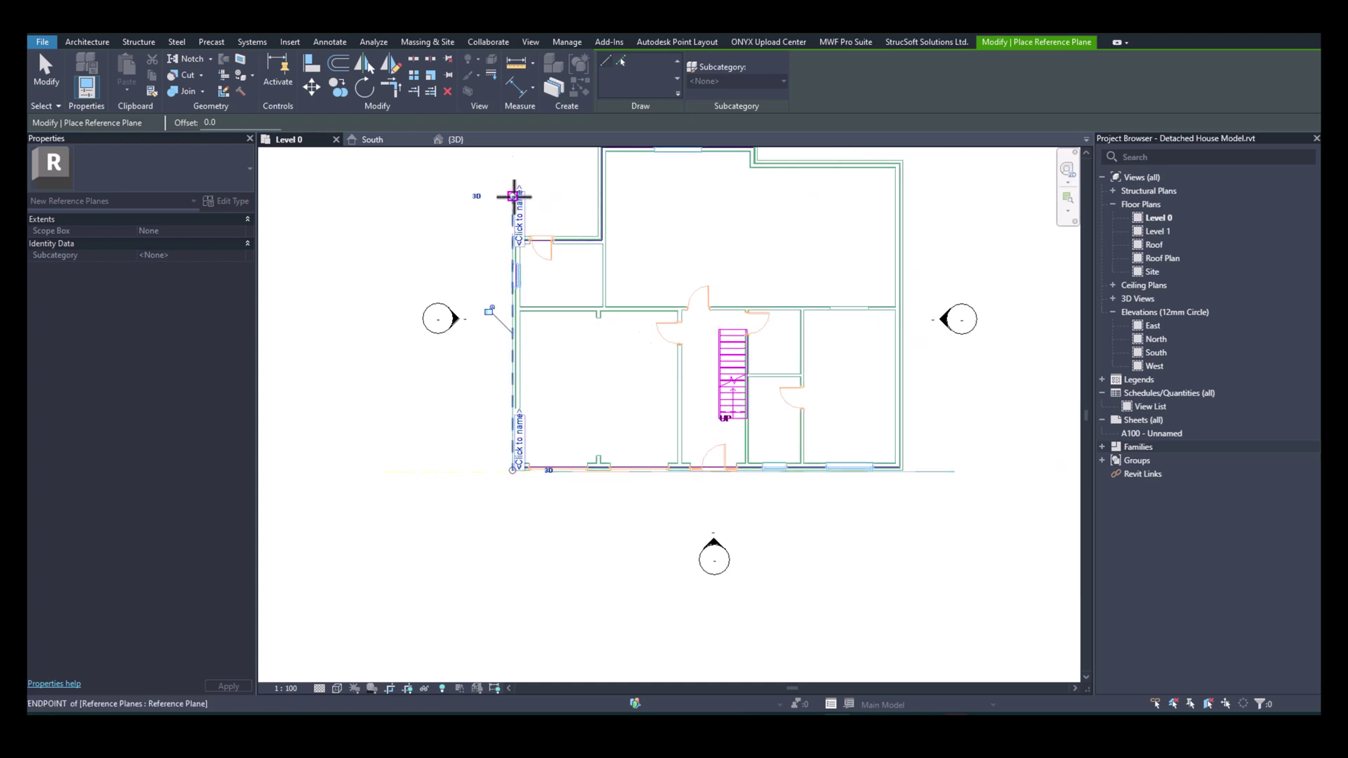
left_click(514, 196)
key("Escape")
key("Escape")
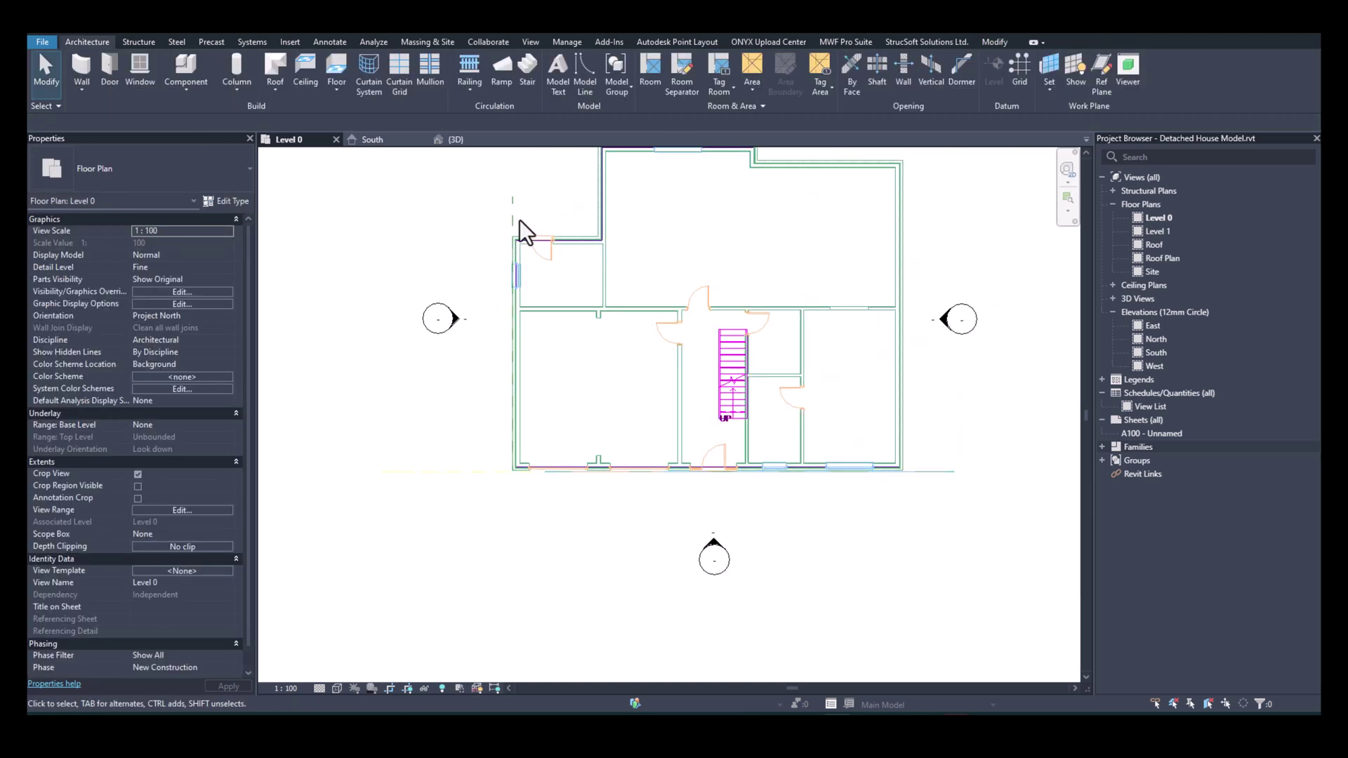
In the South elevation, move the imported drawing horizontally until its ground-floor wall's west edge sits on the reference plane.
left_click(373, 139)
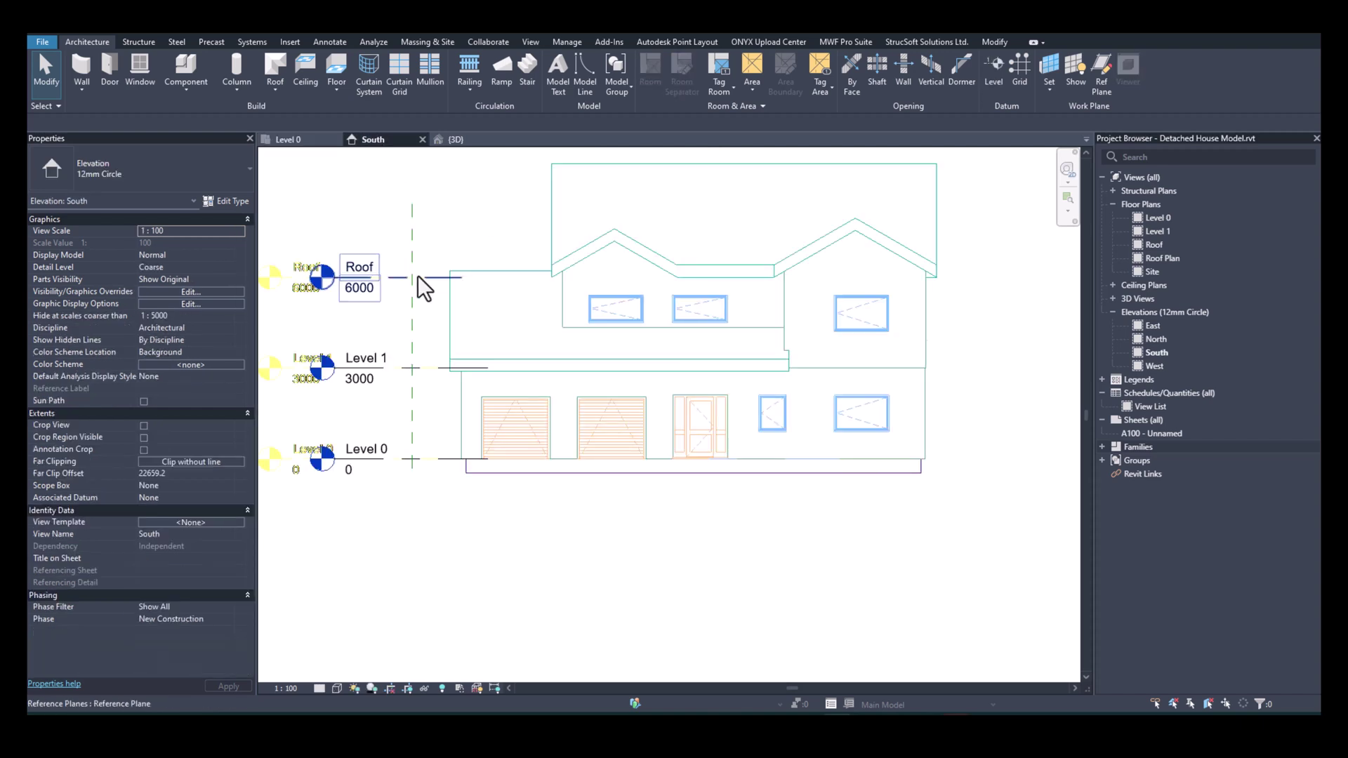
left_click(407, 313)
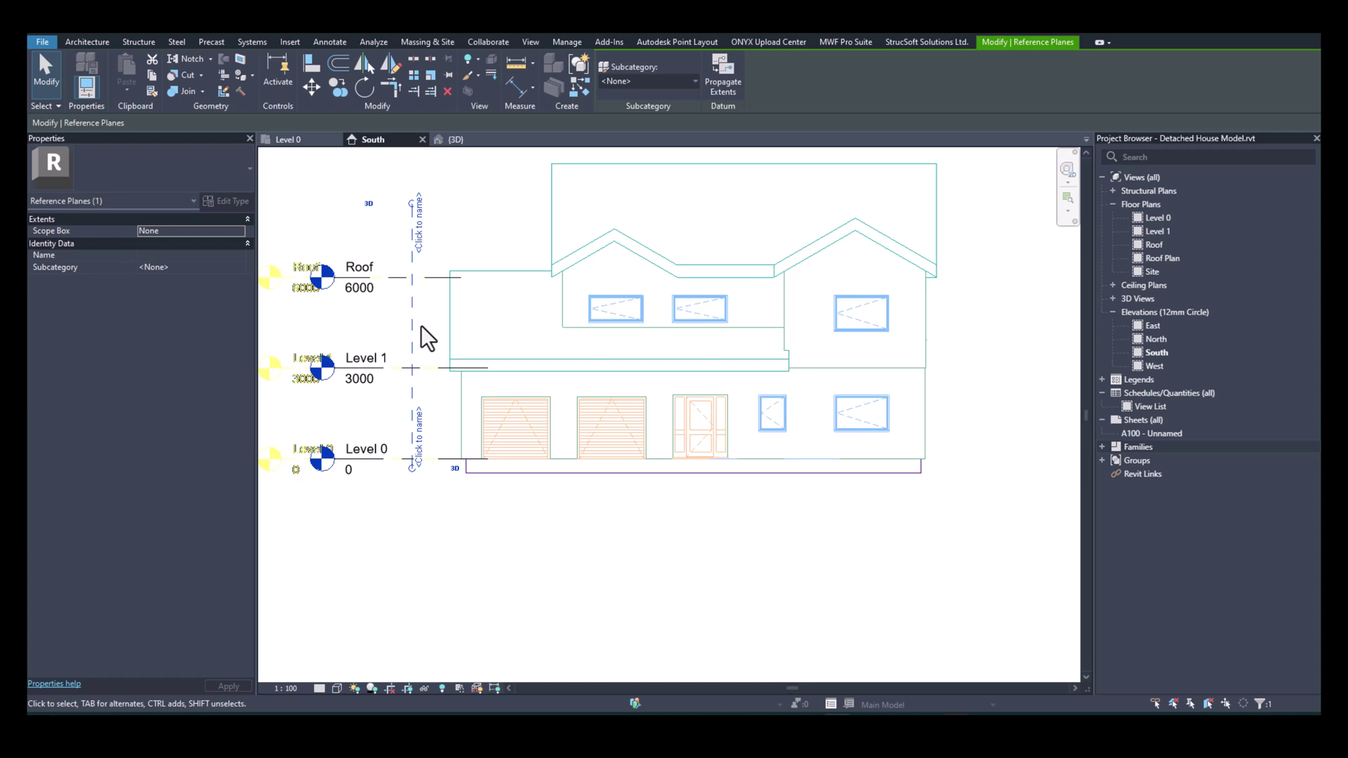
left_click(545, 369)
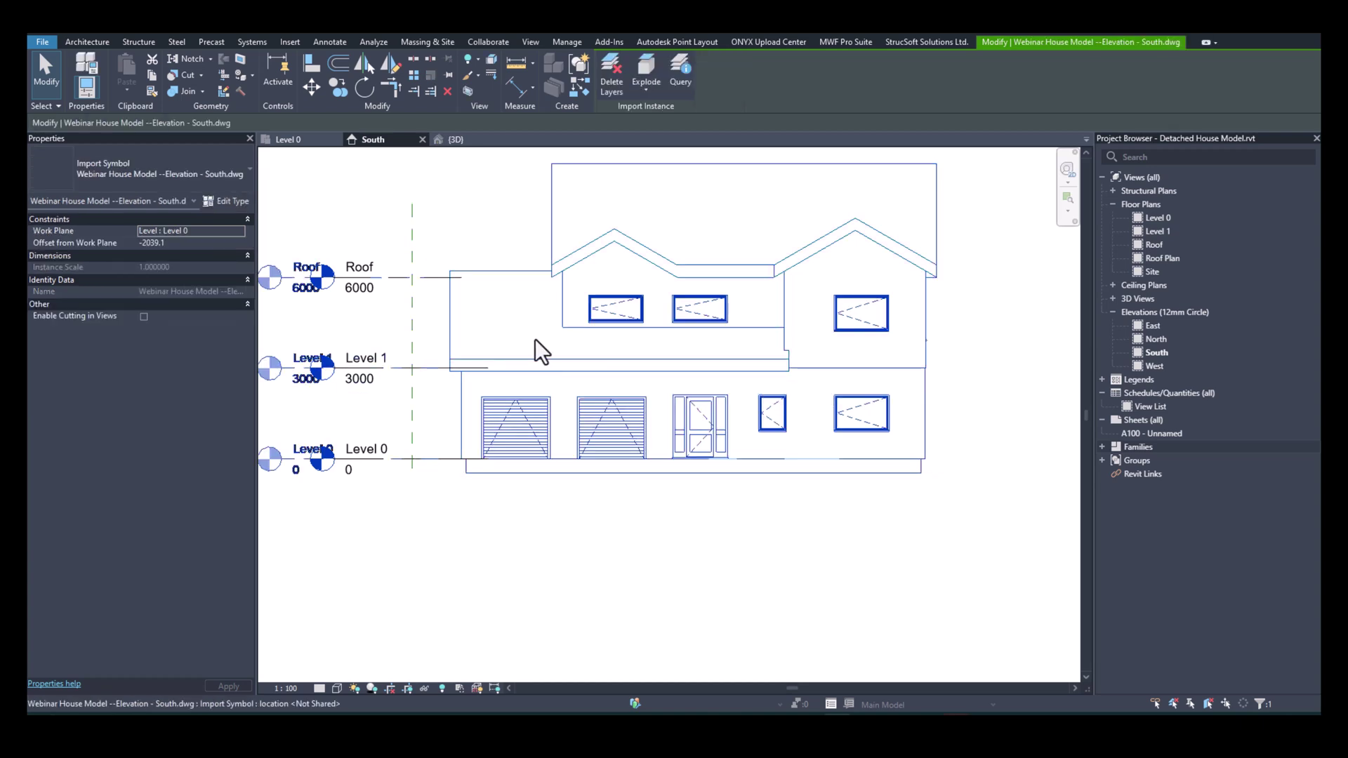
left_click(311, 87)
scroll(452, 402, "up", 1)
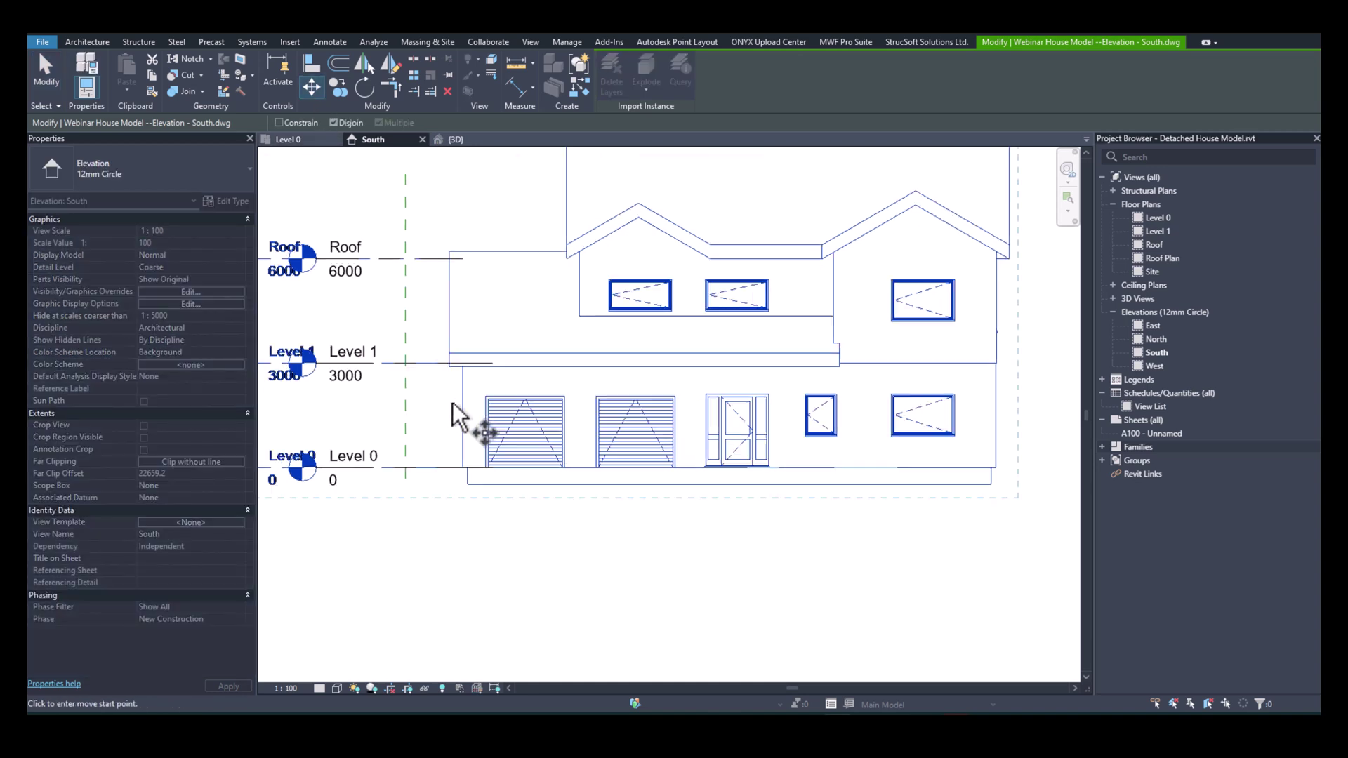
scroll(452, 402, "up", 1)
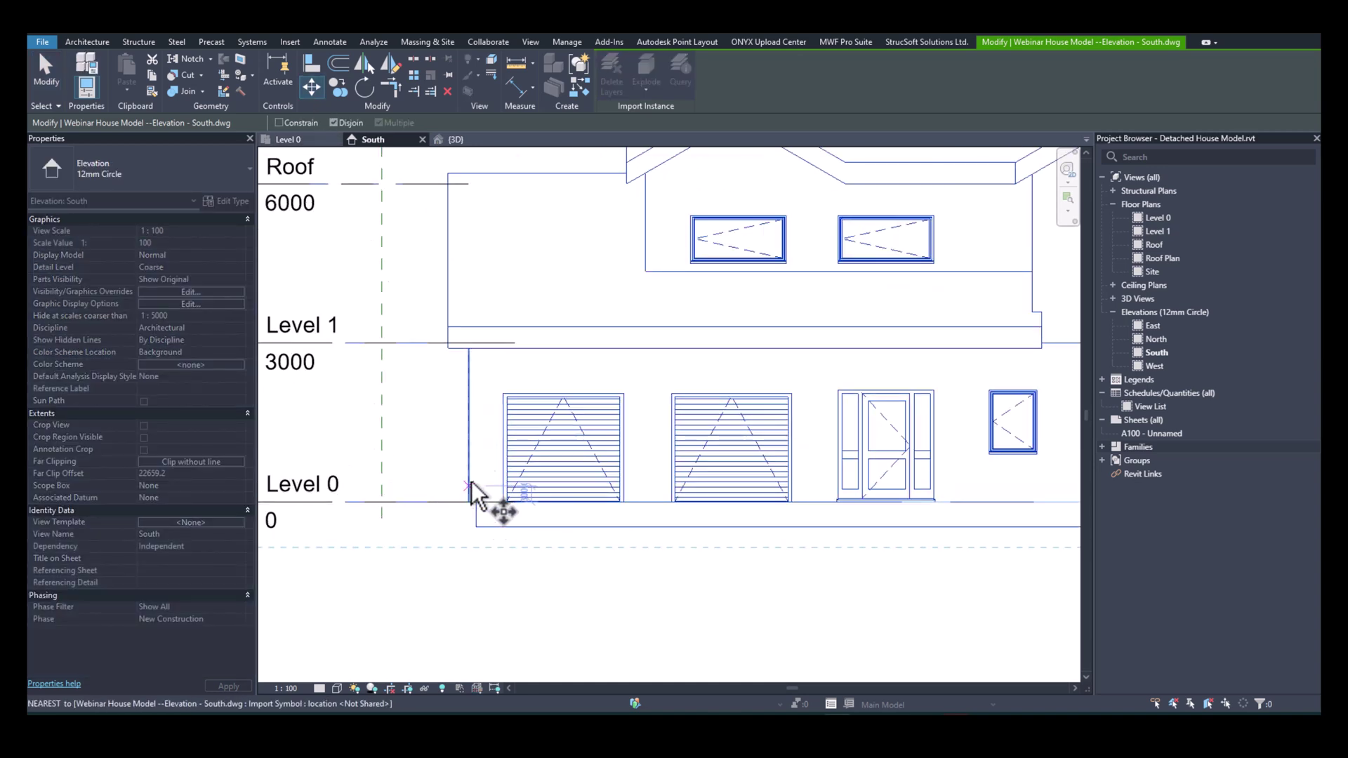
left_click(470, 489)
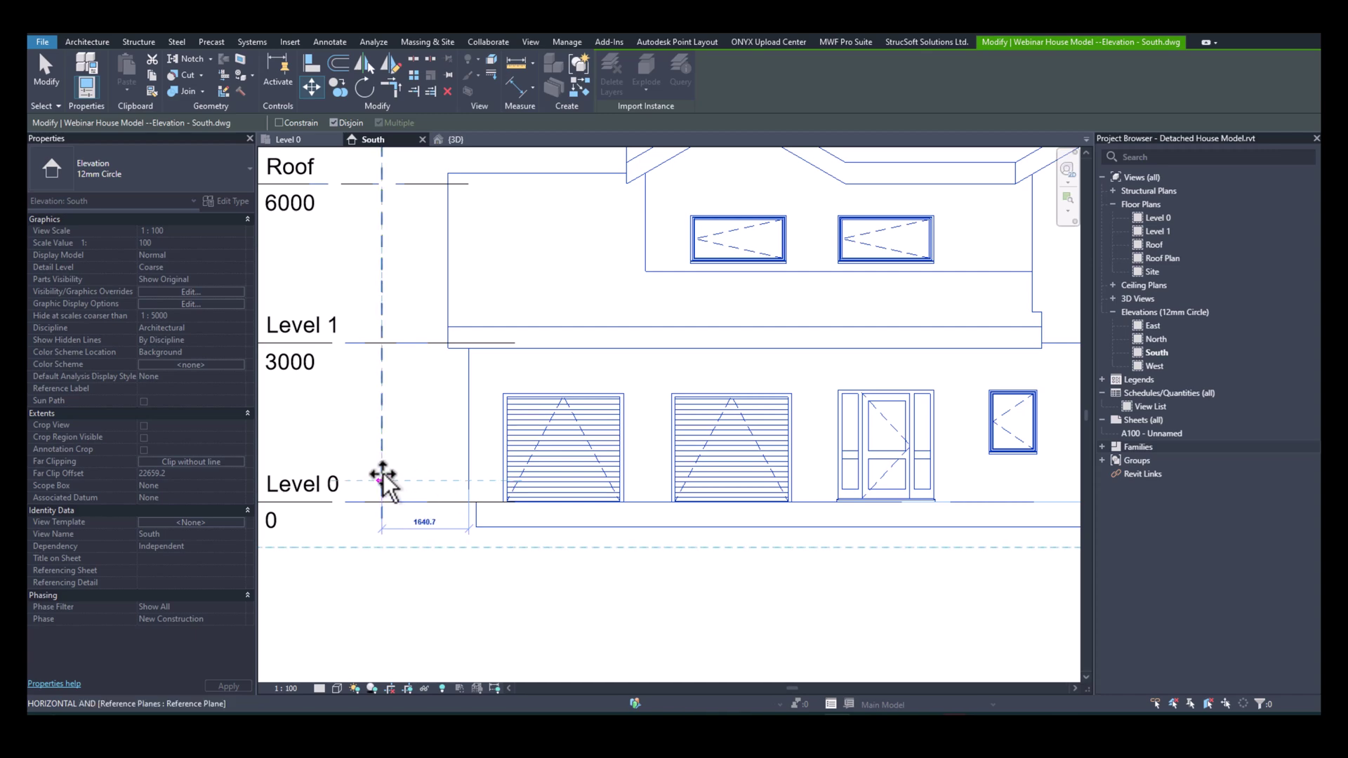
left_click(382, 480)
scroll(534, 439, "down", 4)
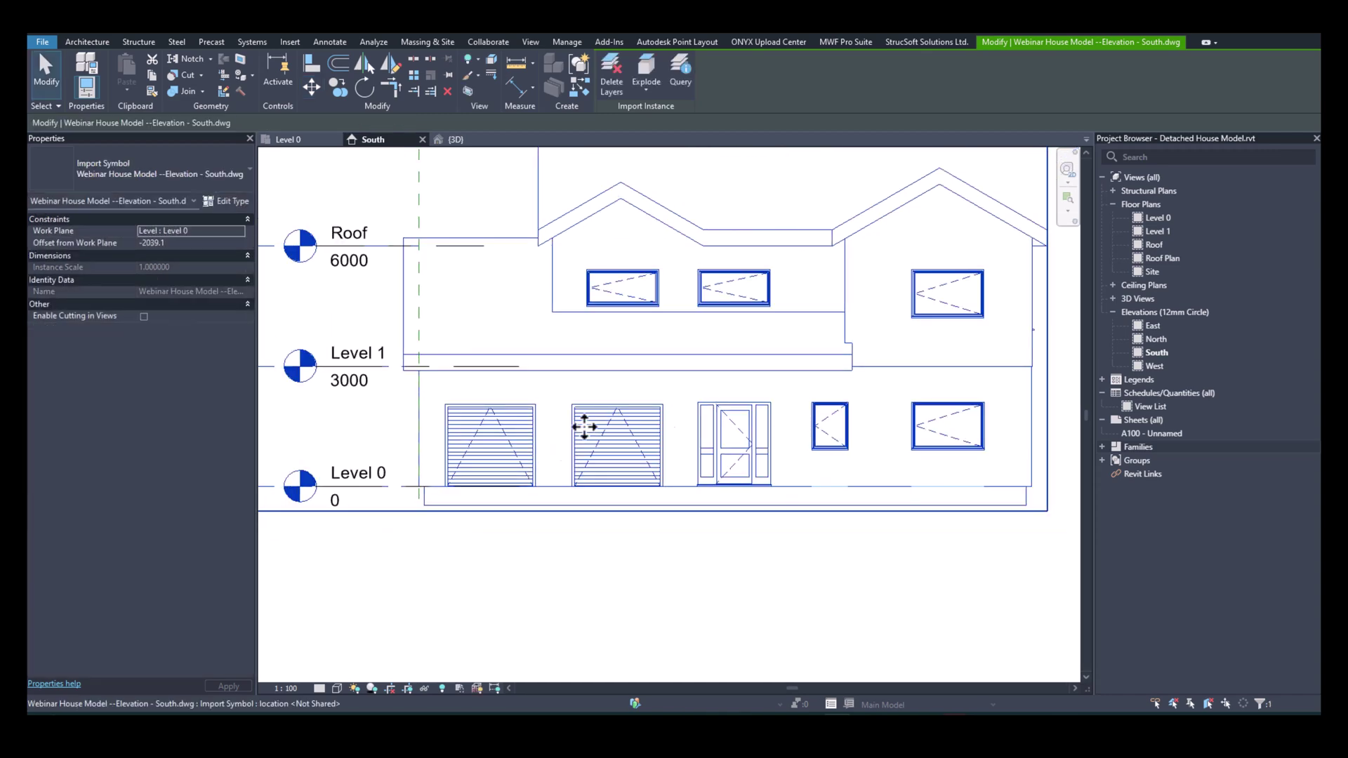
Check in the 3D view that the South drawing's wall corner, garage doors, entrance and windows line up with the floor plan drawing.
left_click(453, 139)
scroll(436, 442, "up", 5)
scroll(422, 417, "up", 4)
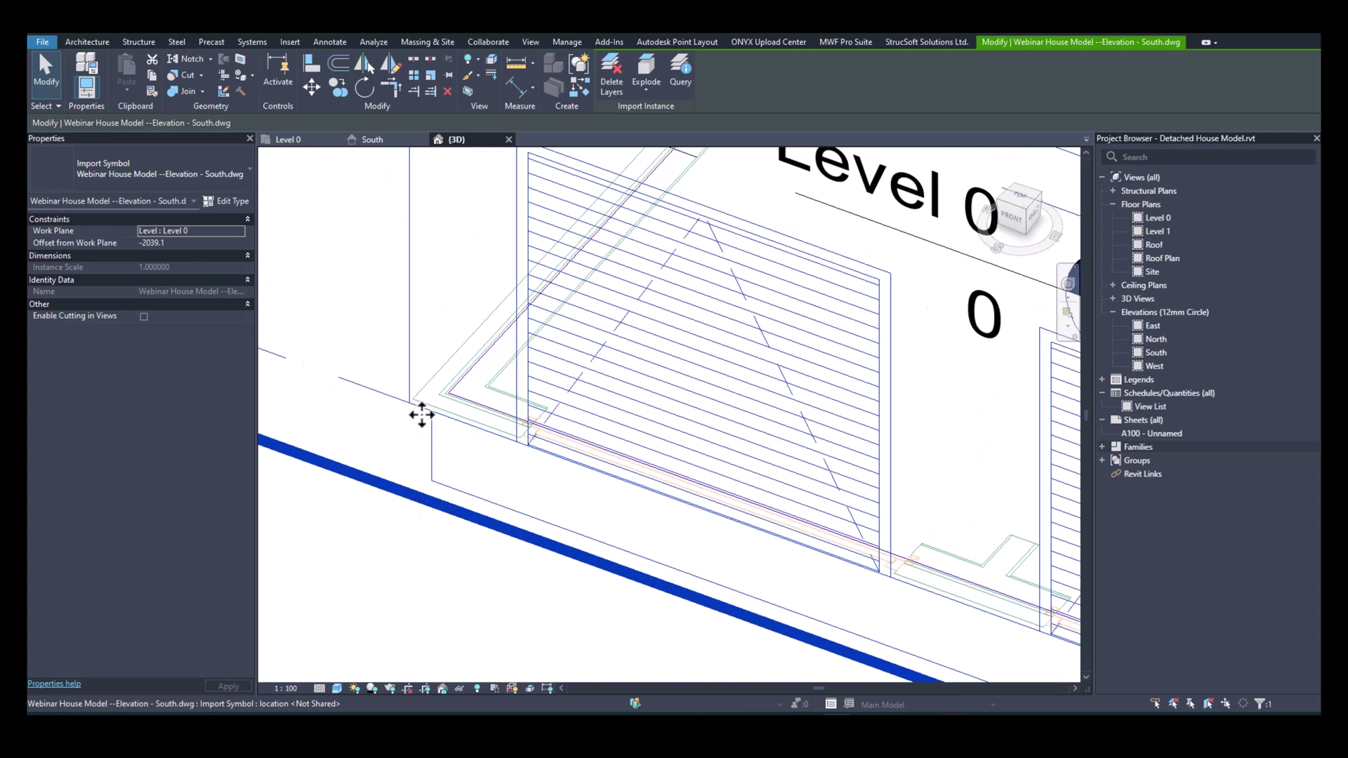
middle_click_drag(428, 421, 491, 526, "shift")
scroll(611, 565, "down", 2)
middle_click_drag(659, 572, 382, 487)
middle_click_drag(786, 582, 329, 490)
scroll(789, 512, "down", 5)
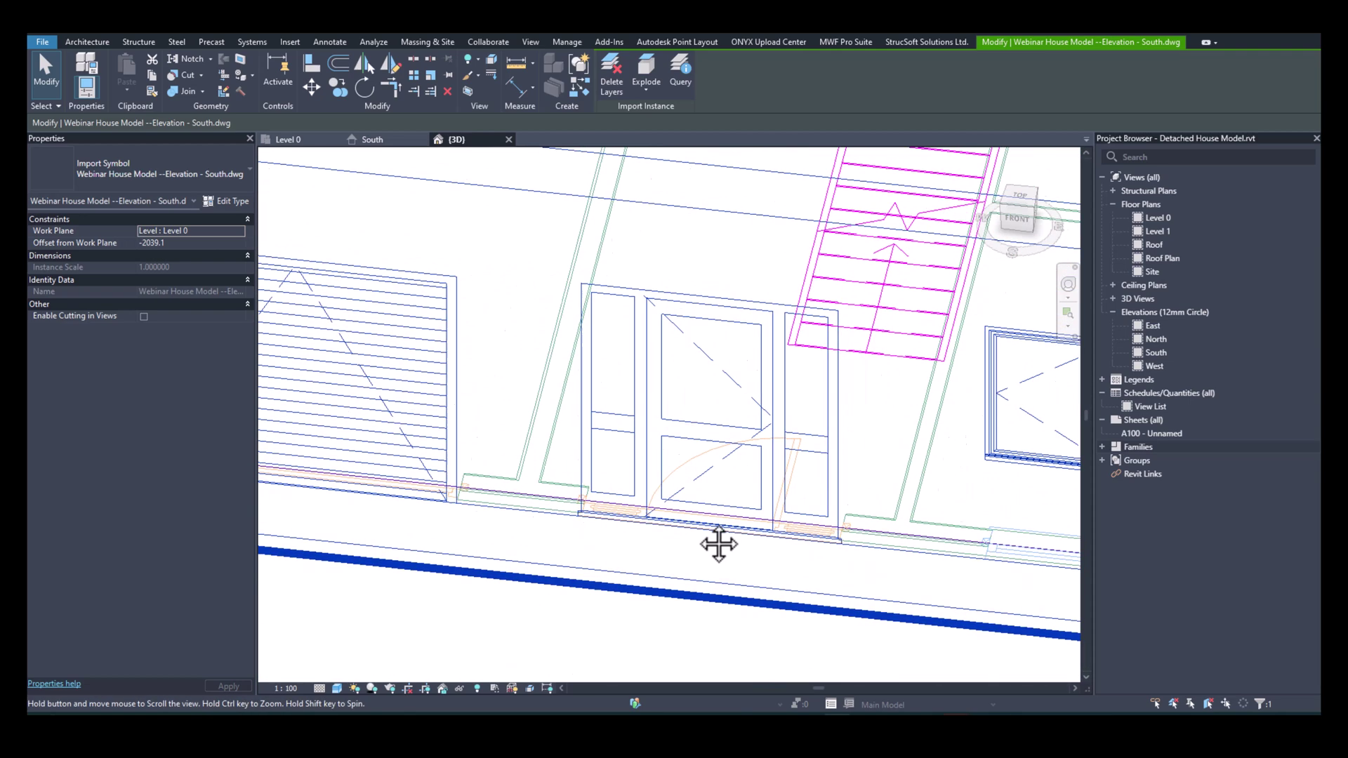
middle_click_drag(836, 535, 674, 516)
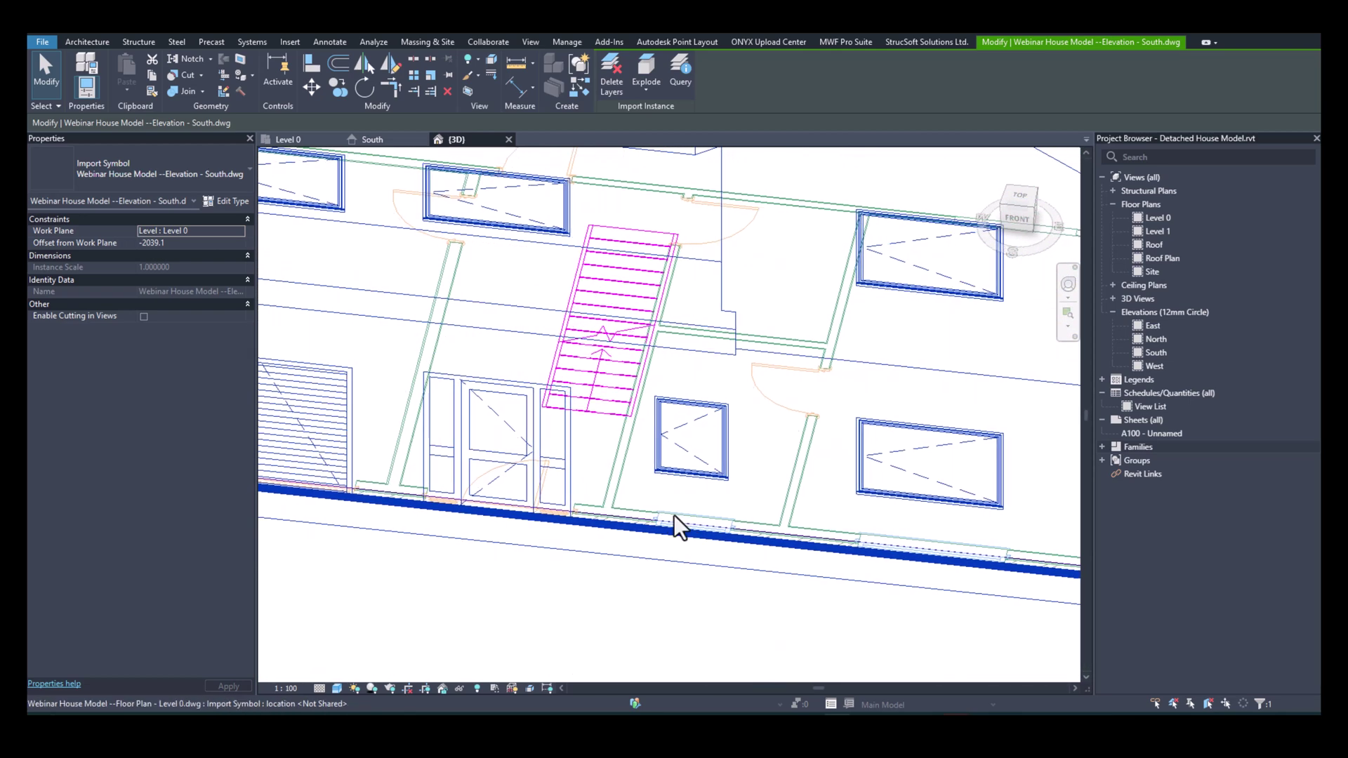
scroll(705, 521, "down", 4)
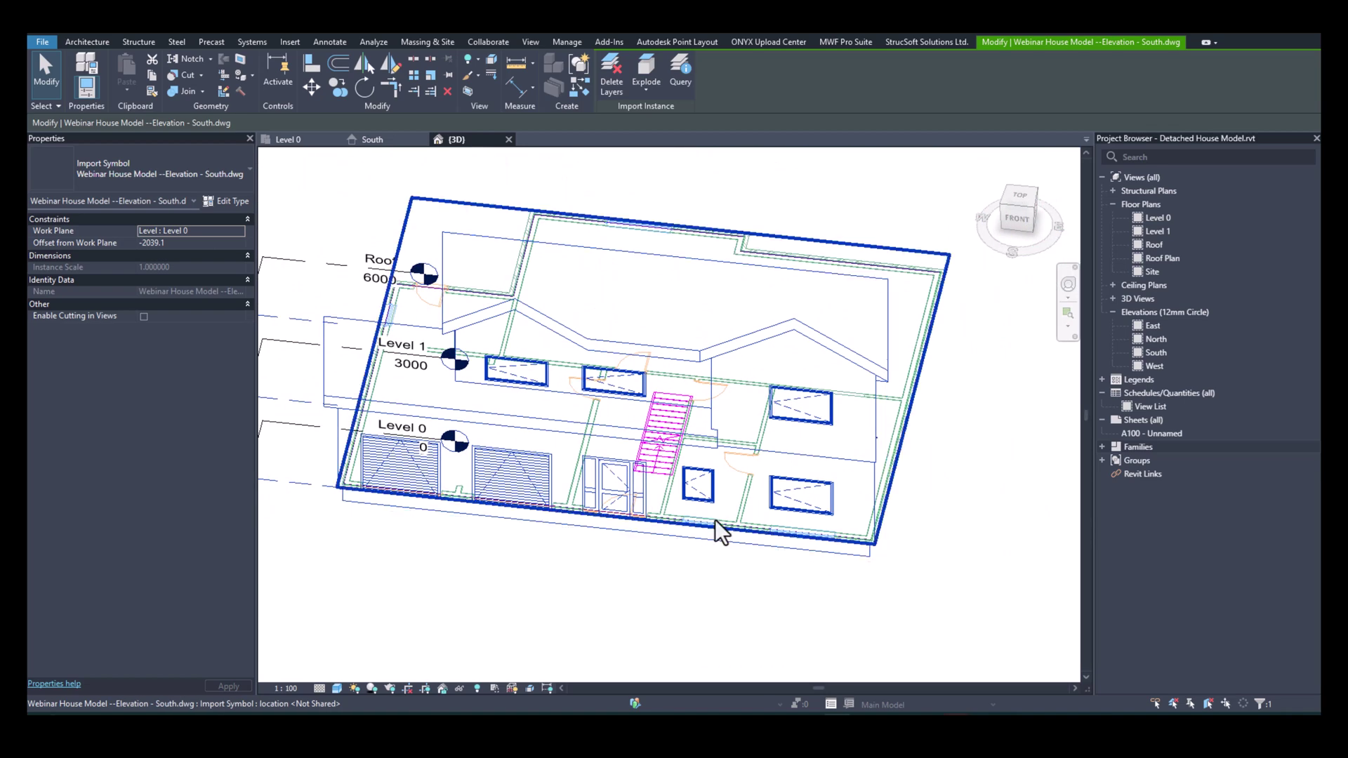
In the Level 0 plan, examine the floor plan drawing along the front wall, from the entrance to the partition between the two windows.
left_click(285, 139)
scroll(734, 508, "up", 2)
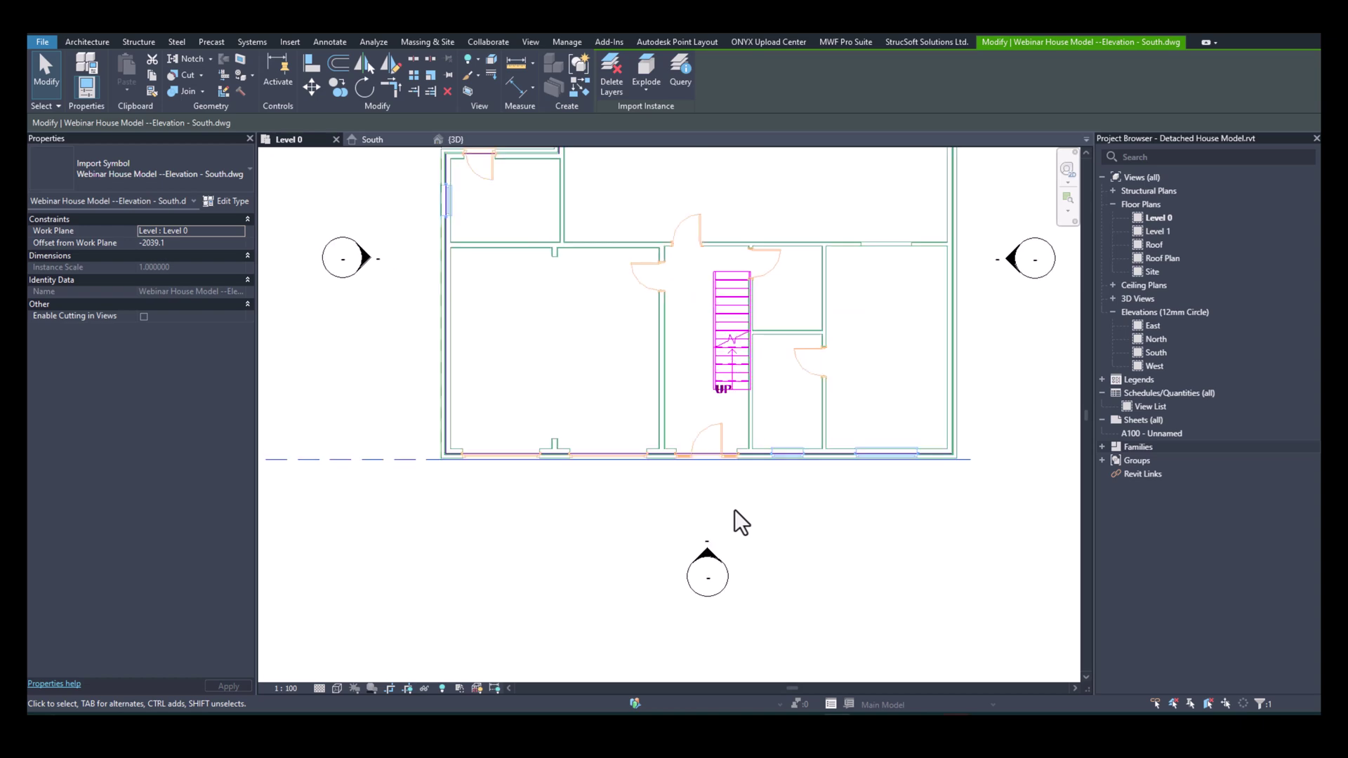
middle_click_drag(734, 511, 689, 575)
scroll(680, 575, "up", 2)
scroll(667, 577, "up", 4)
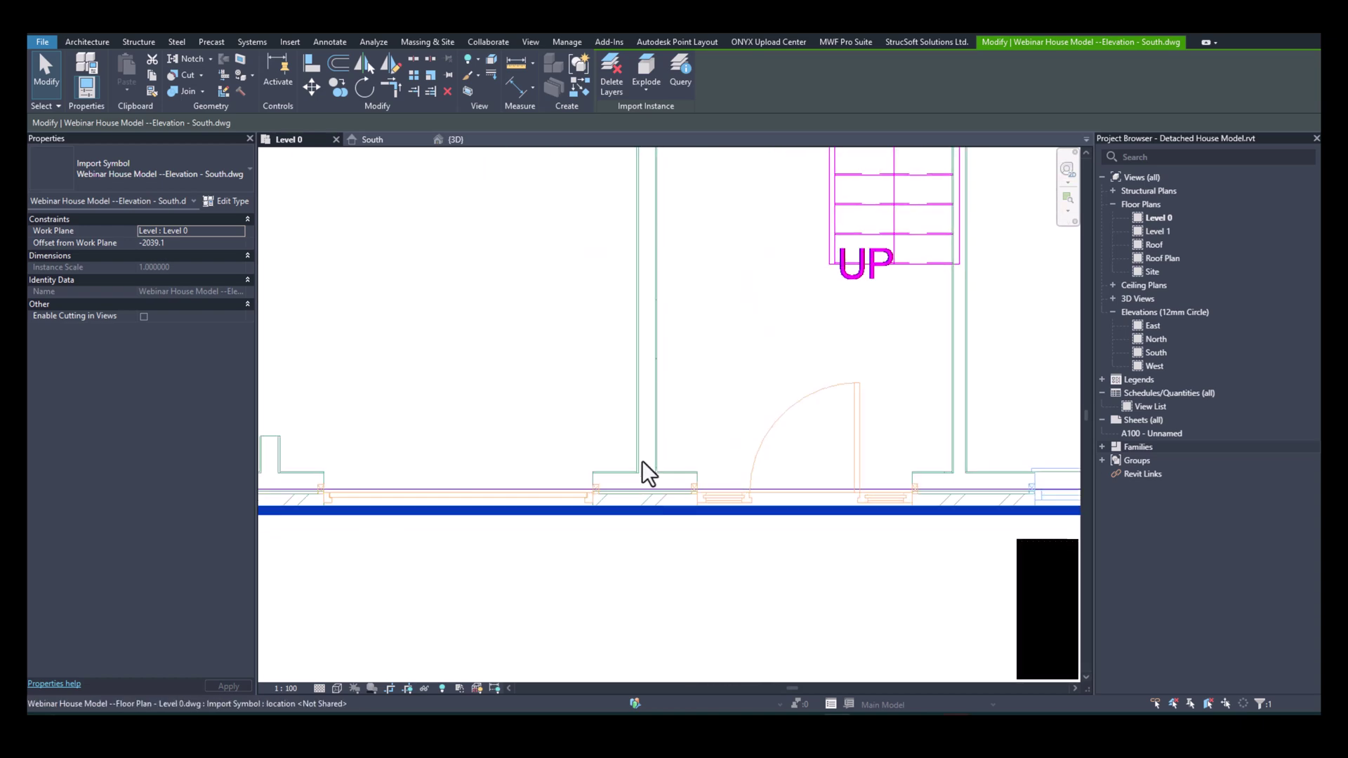
left_click(641, 460)
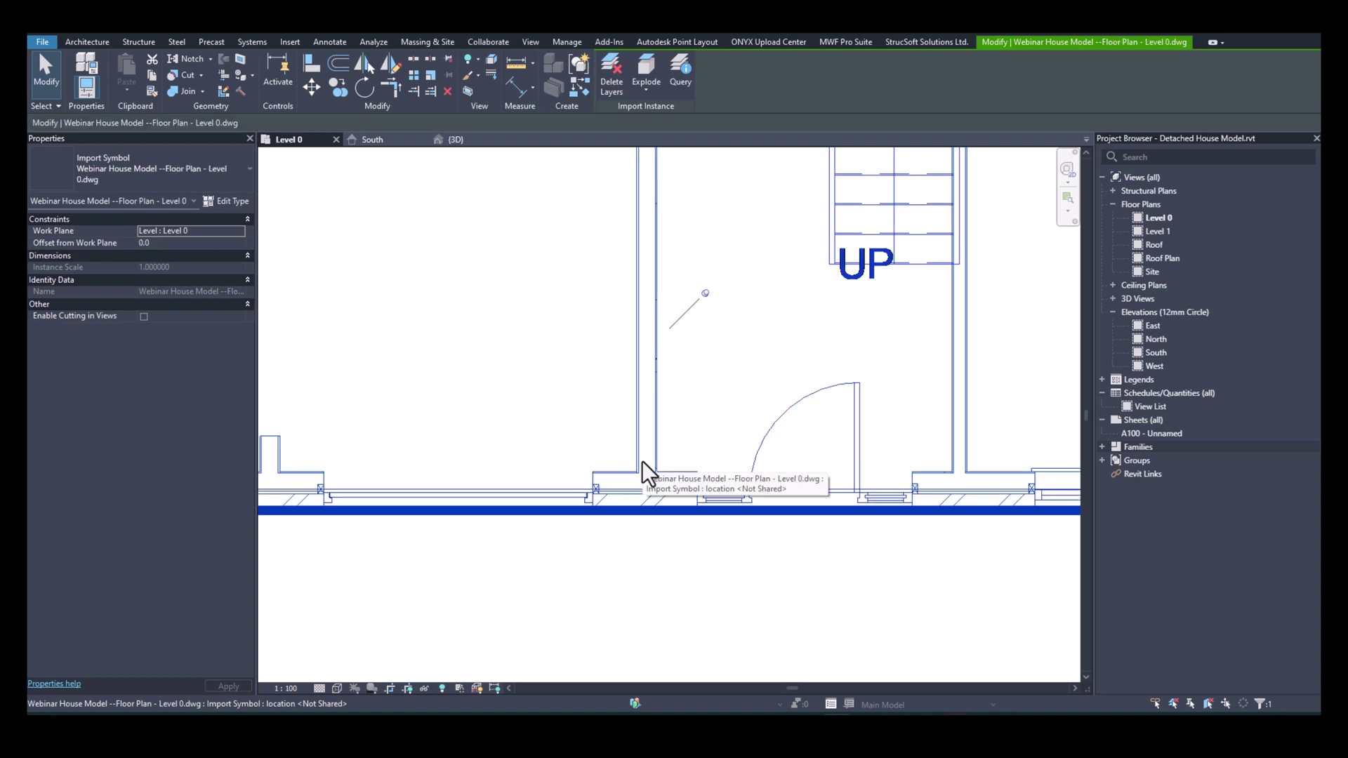
middle_click_drag(884, 511, 410, 513)
middle_click_drag(722, 519, 604, 518)
scroll(600, 474, "up", 2)
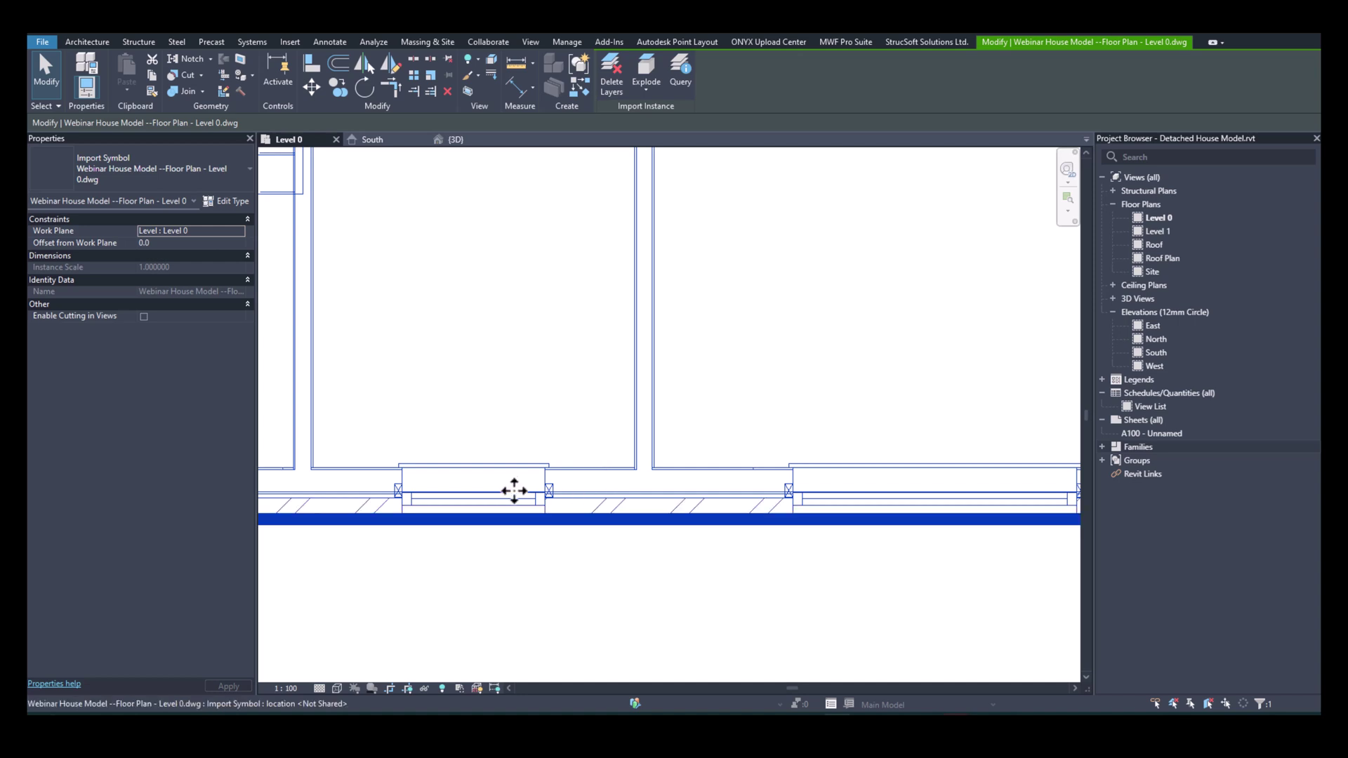
left_click(661, 583)
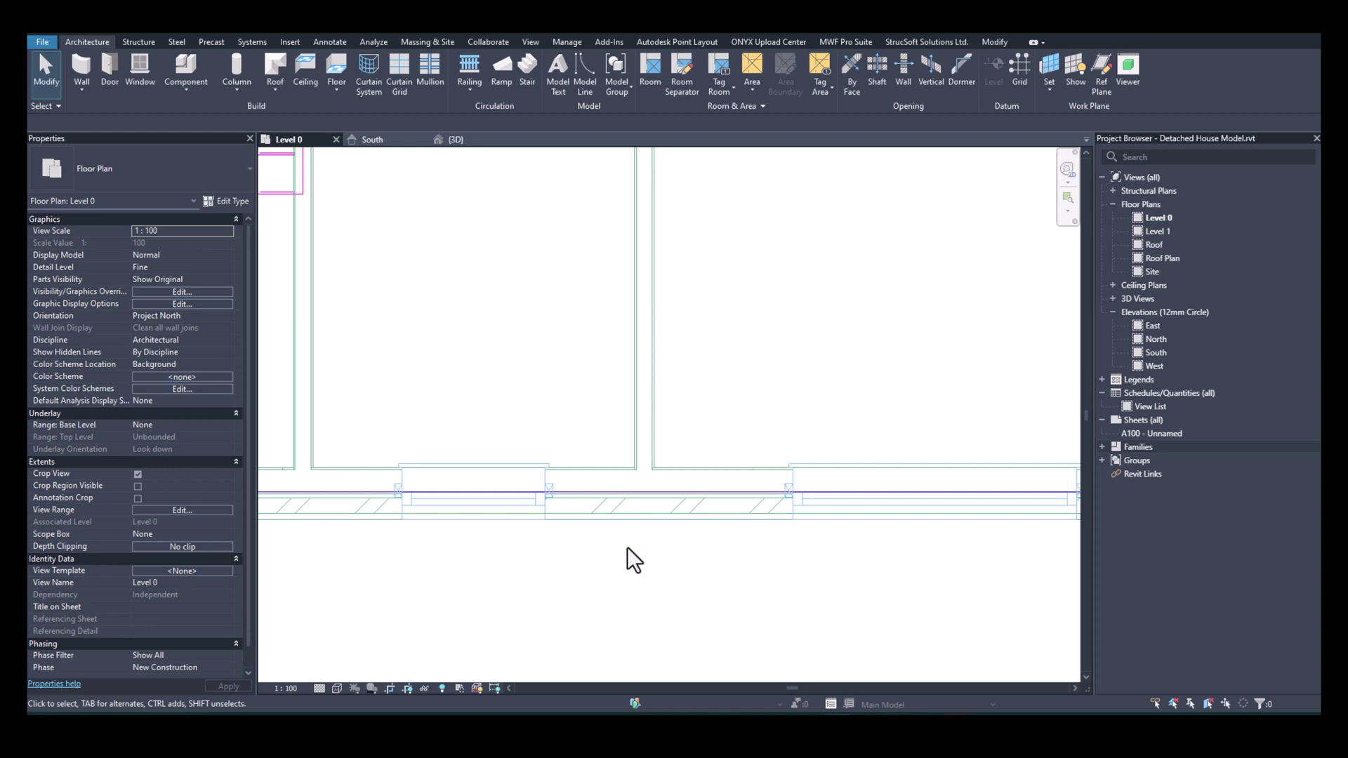
Place an aligned dimension across the inner lines of the partition between the two front windows, below the front wall.
left_click(328, 42)
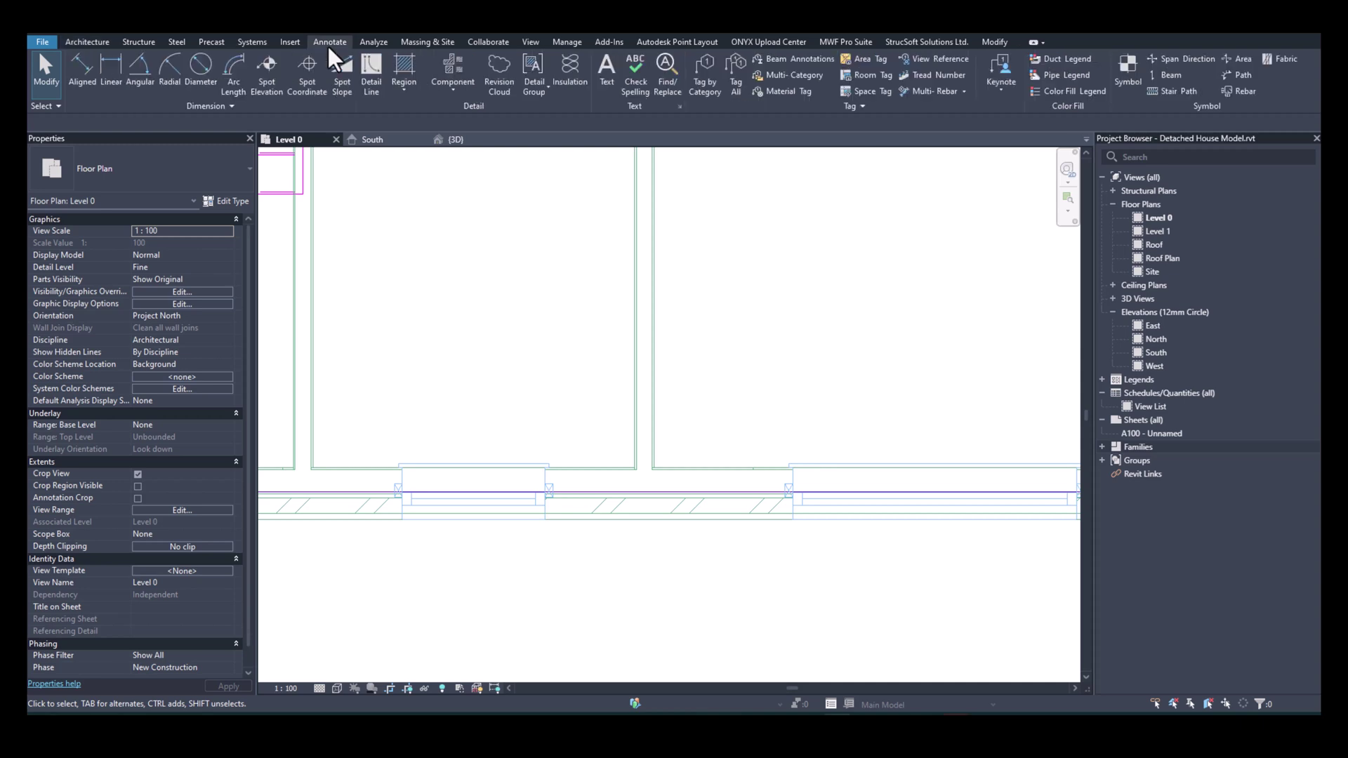
left_click(77, 73)
scroll(654, 485, "up", 3)
scroll(629, 448, "up", 2)
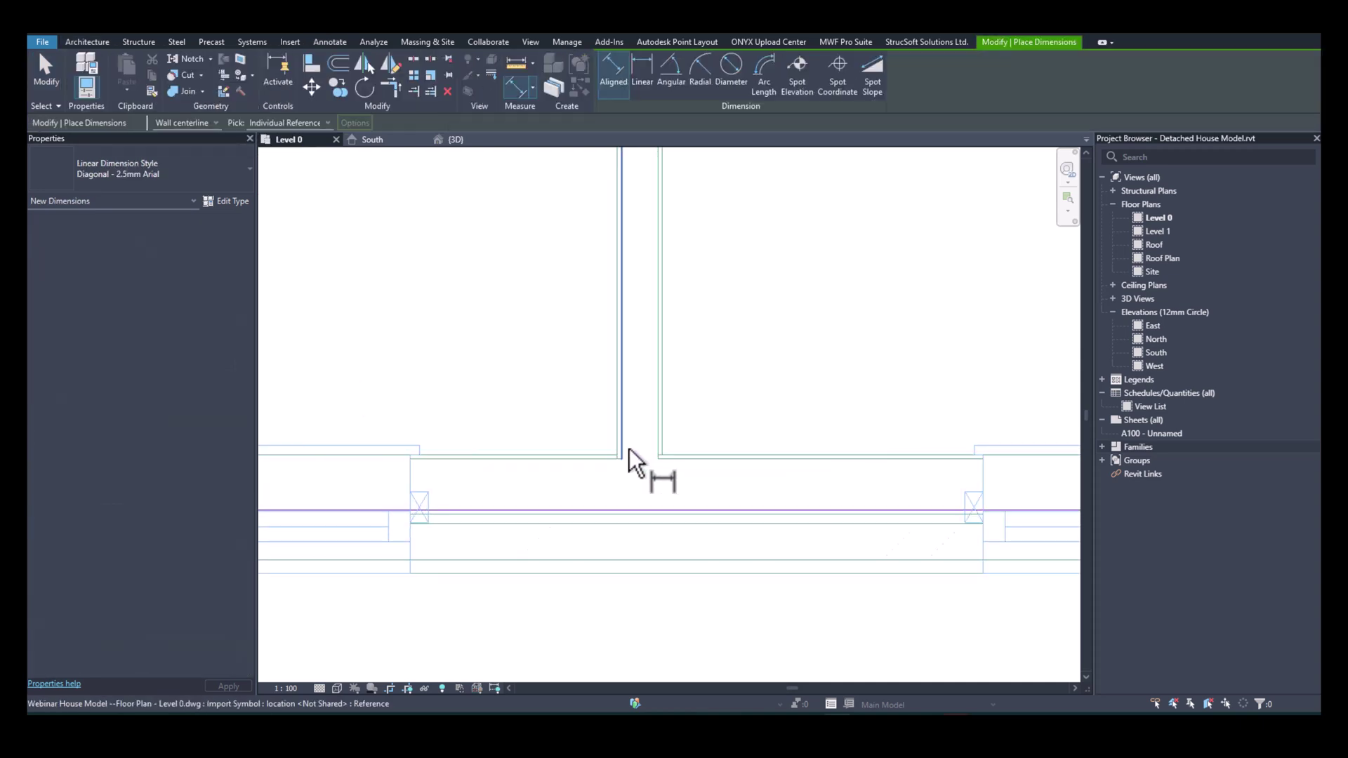
left_click(628, 448)
left_click(657, 450)
scroll(671, 491, "down", 2)
middle_click_drag(689, 537, 668, 380)
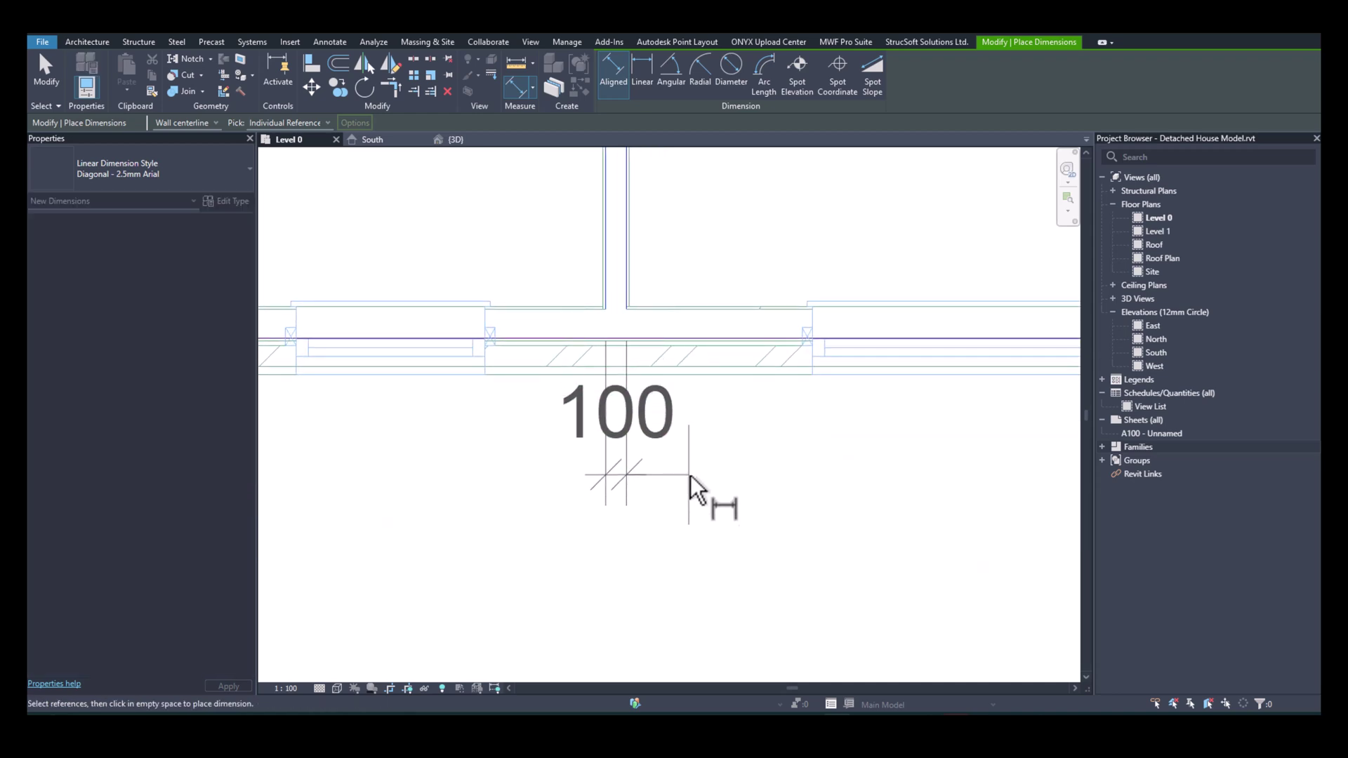
left_click(702, 491)
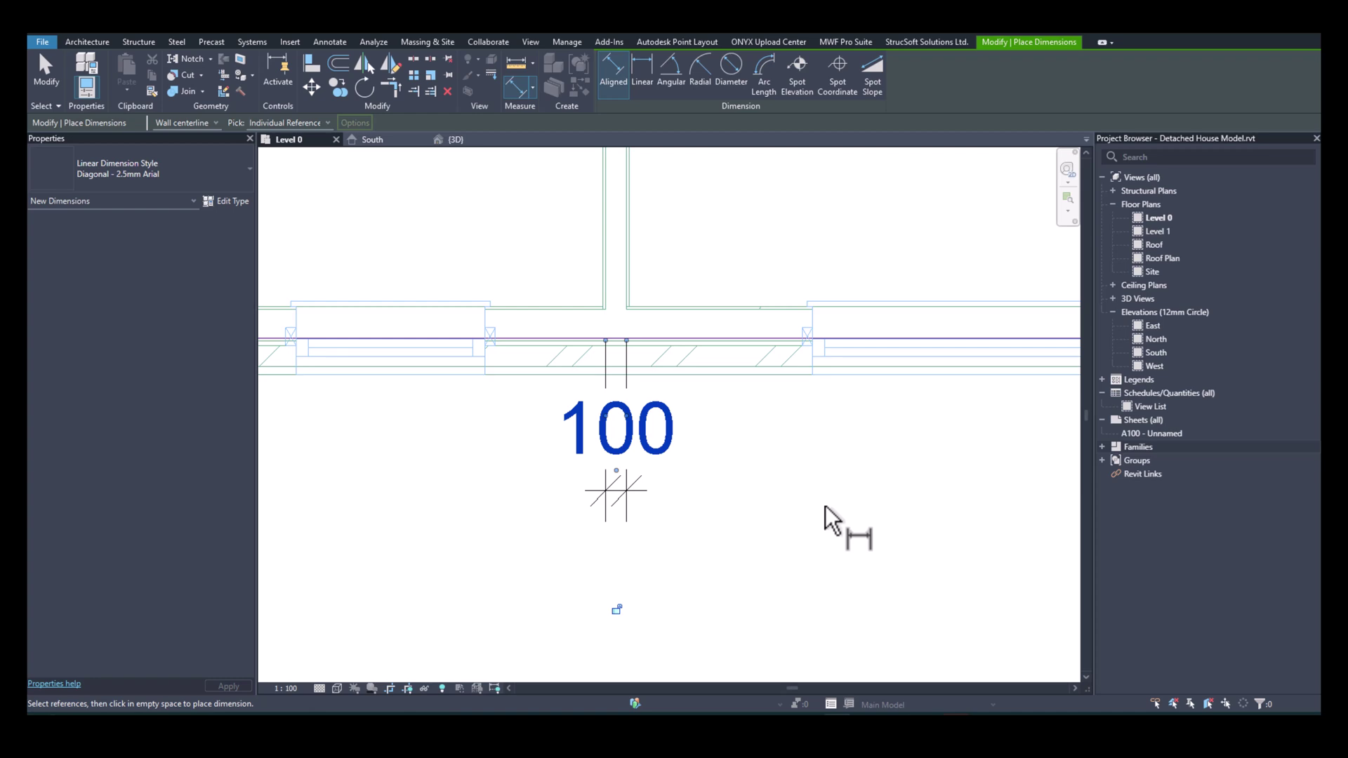
key("Escape")
key("Escape")
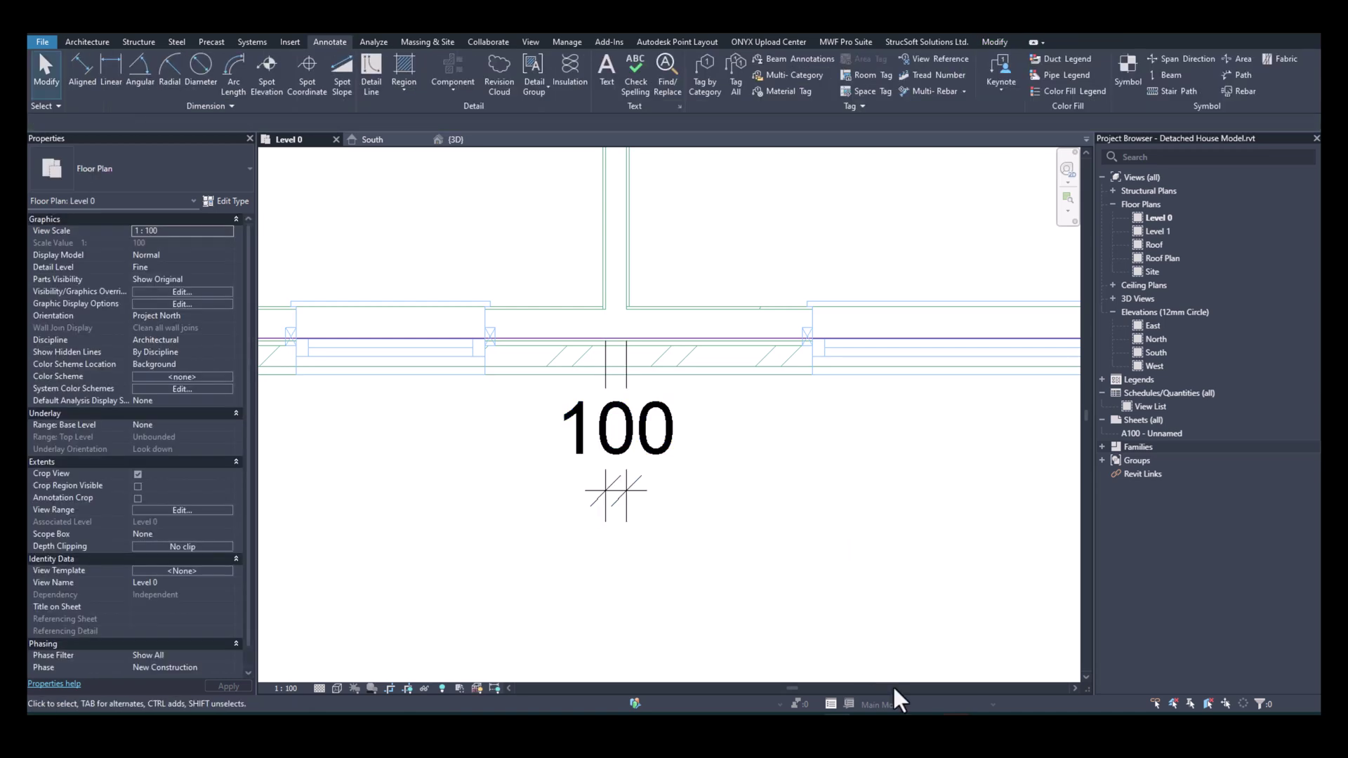
Switch to AutoCAD and check the thickness dimension of the same partition in the original drawing.
left_click(922, 728)
scroll(843, 552, "down", 4)
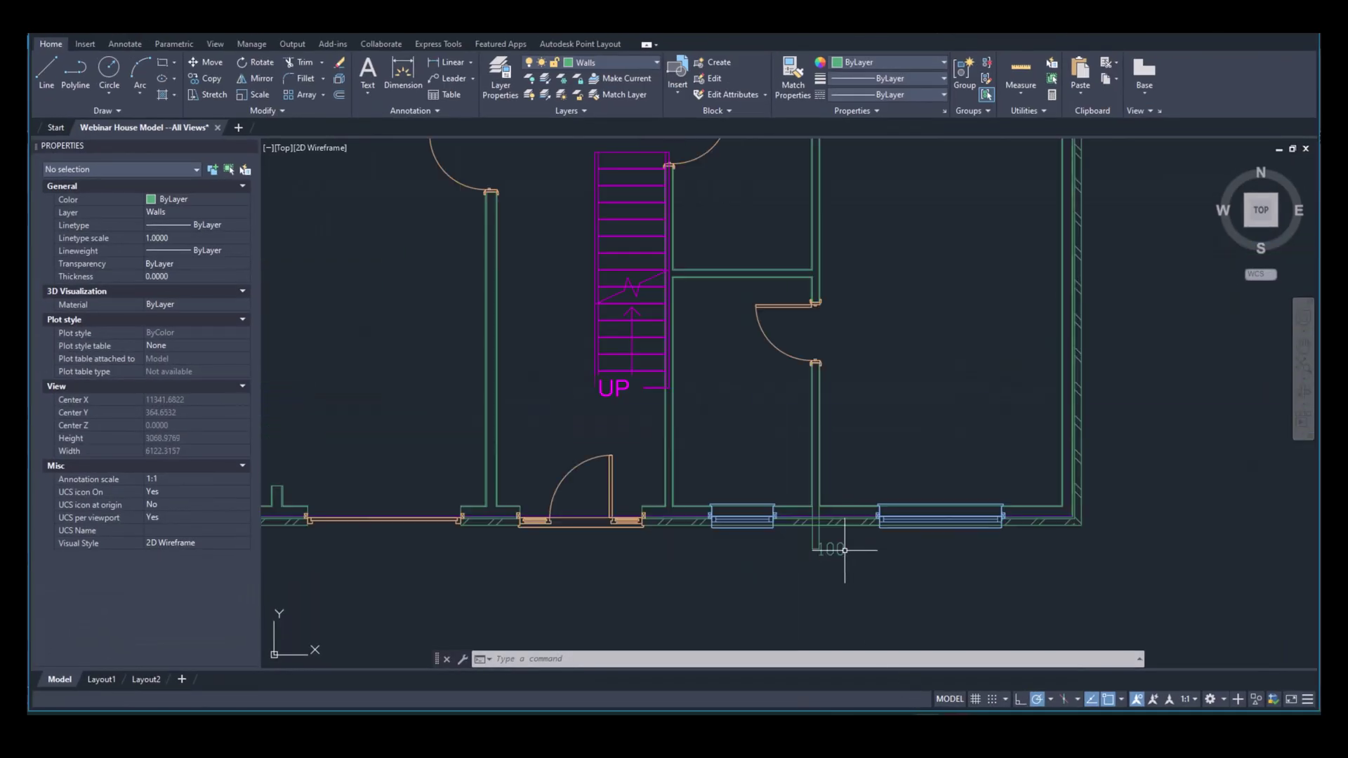
scroll(864, 568, "up", 3)
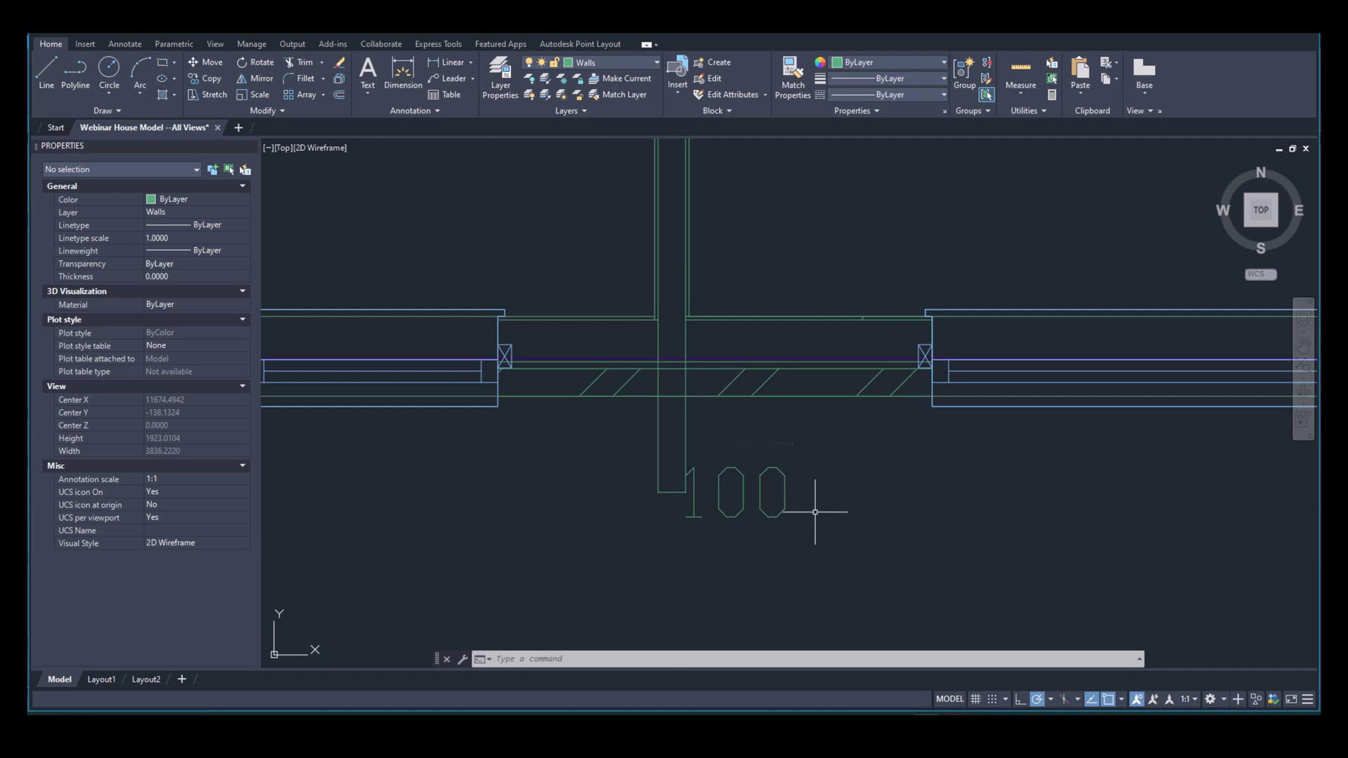
scroll(912, 582, "down", 5)
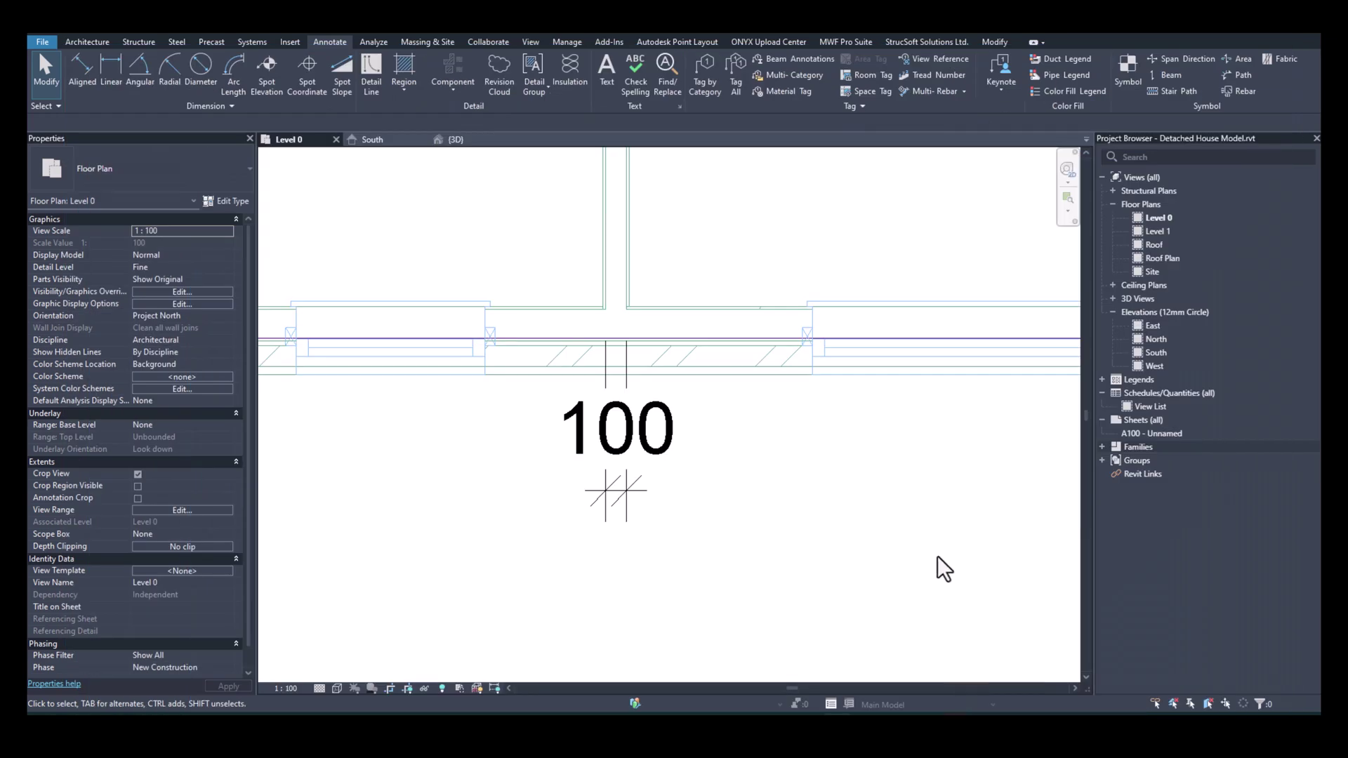
Switch back to Revit and examine the whole Level 0 floor plan drawing and its front wall around the dimensioned partition.
scroll(937, 556, "down", 2)
middle_click_drag(857, 519, 823, 549)
scroll(823, 546, "down", 5)
middle_click_drag(882, 451, 876, 461)
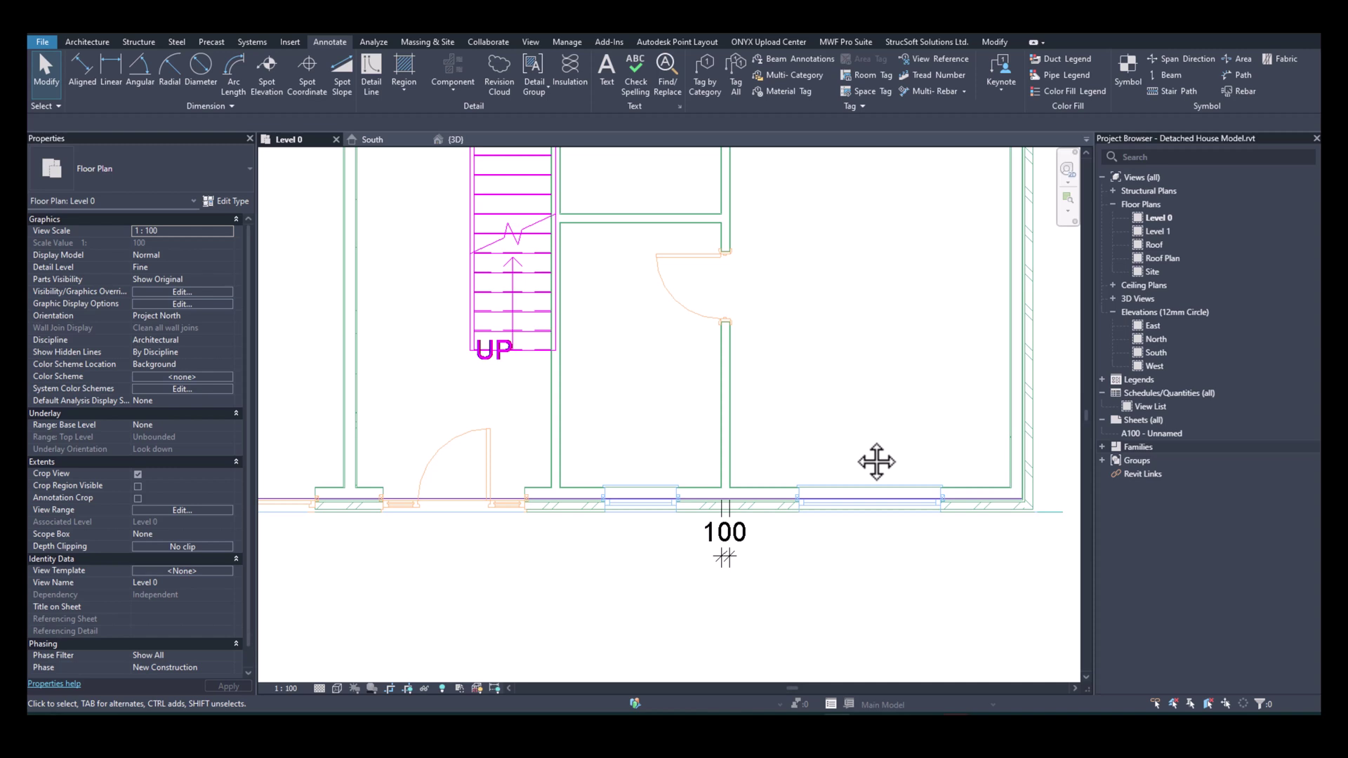
middle_click(874, 460)
middle_click(875, 460)
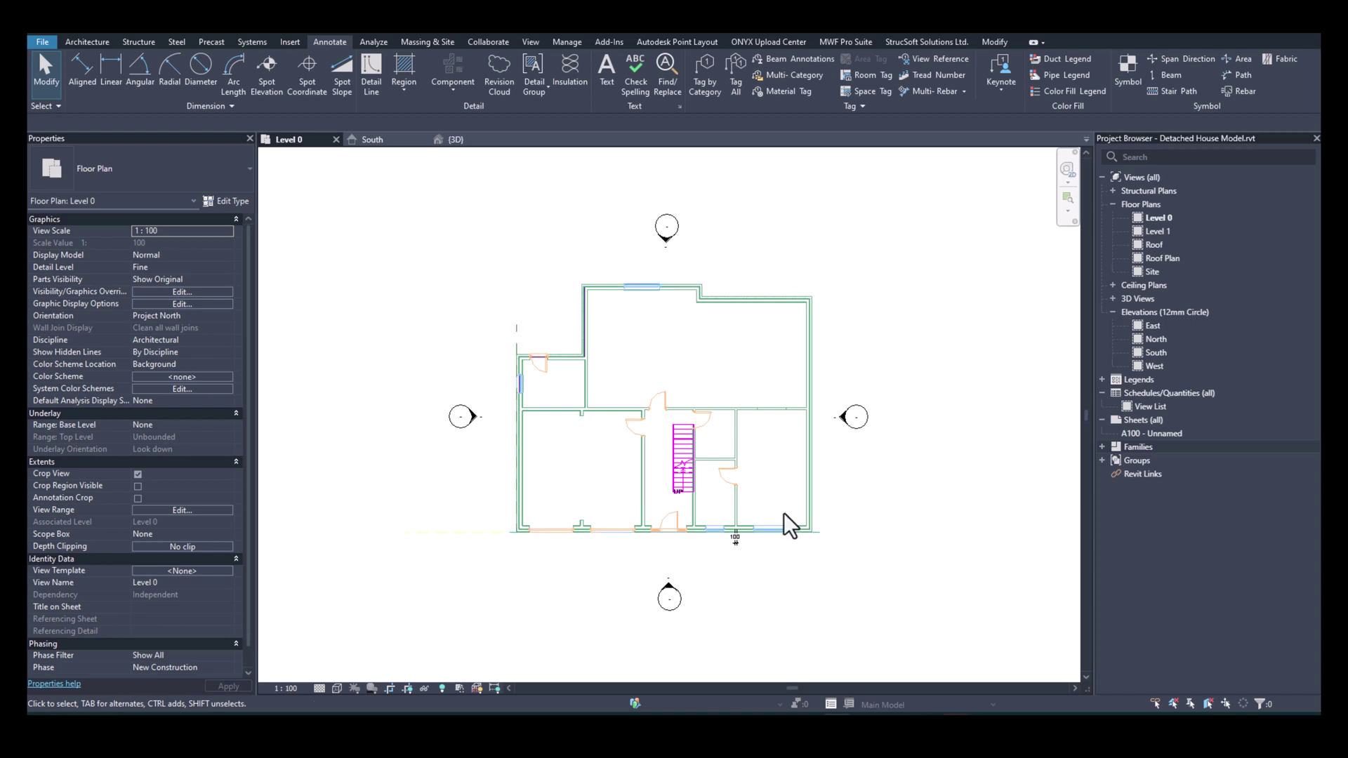
scroll(570, 509, "up", 2)
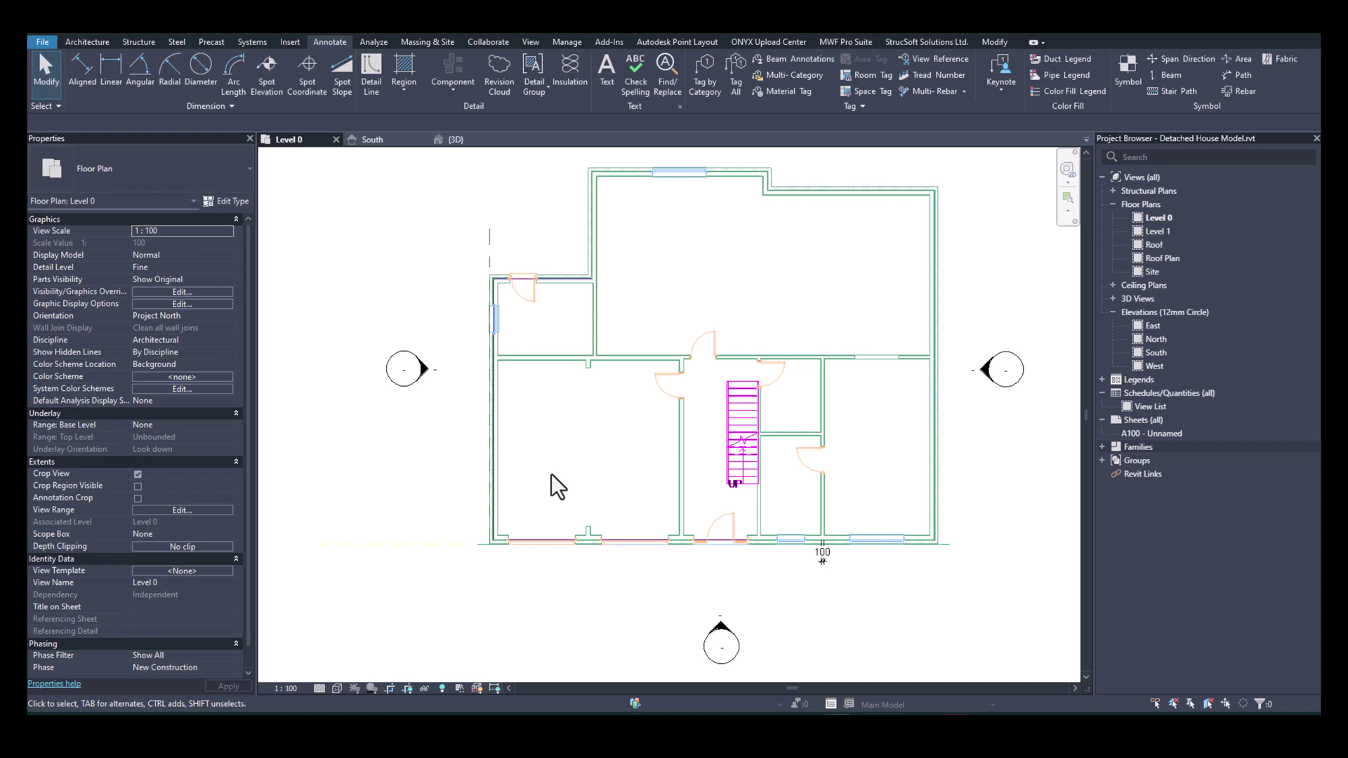
scroll(538, 472, "up", 1)
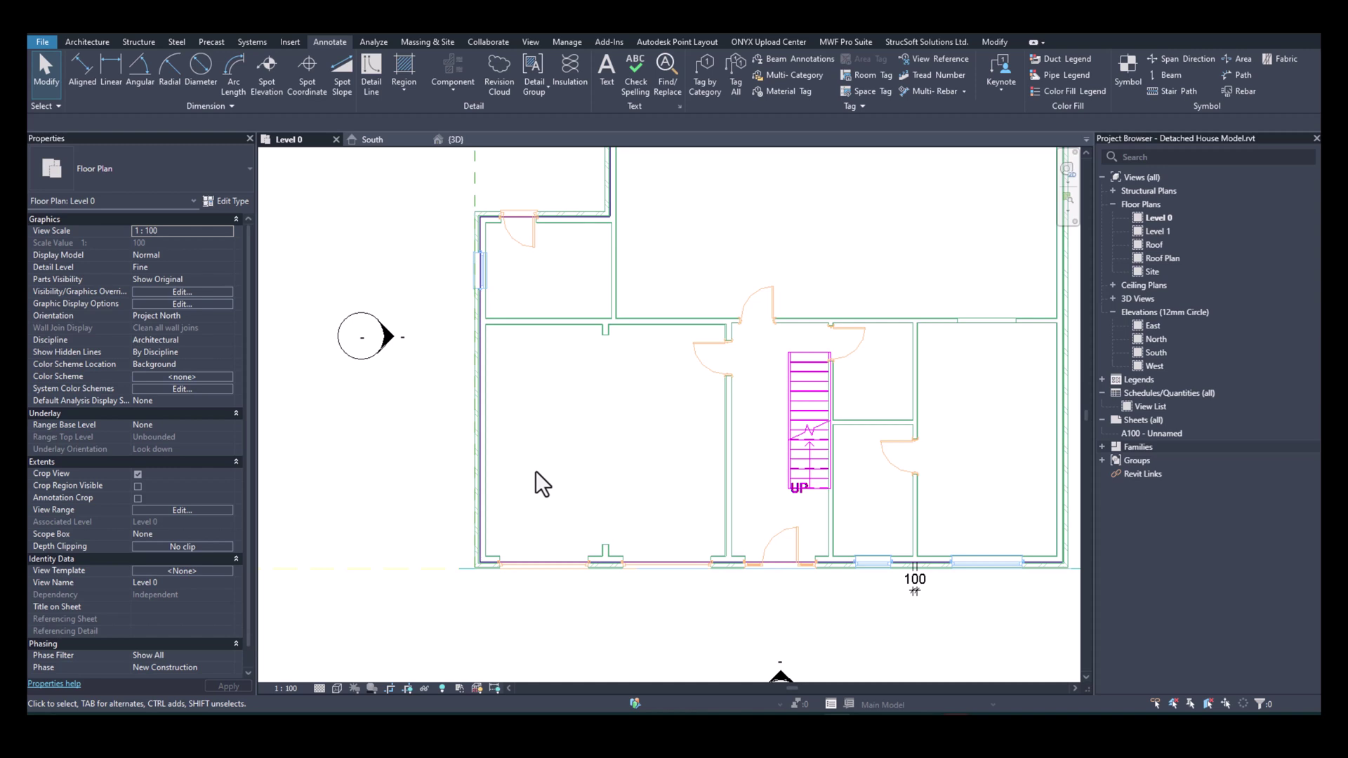
scroll(717, 516, "up", 2)
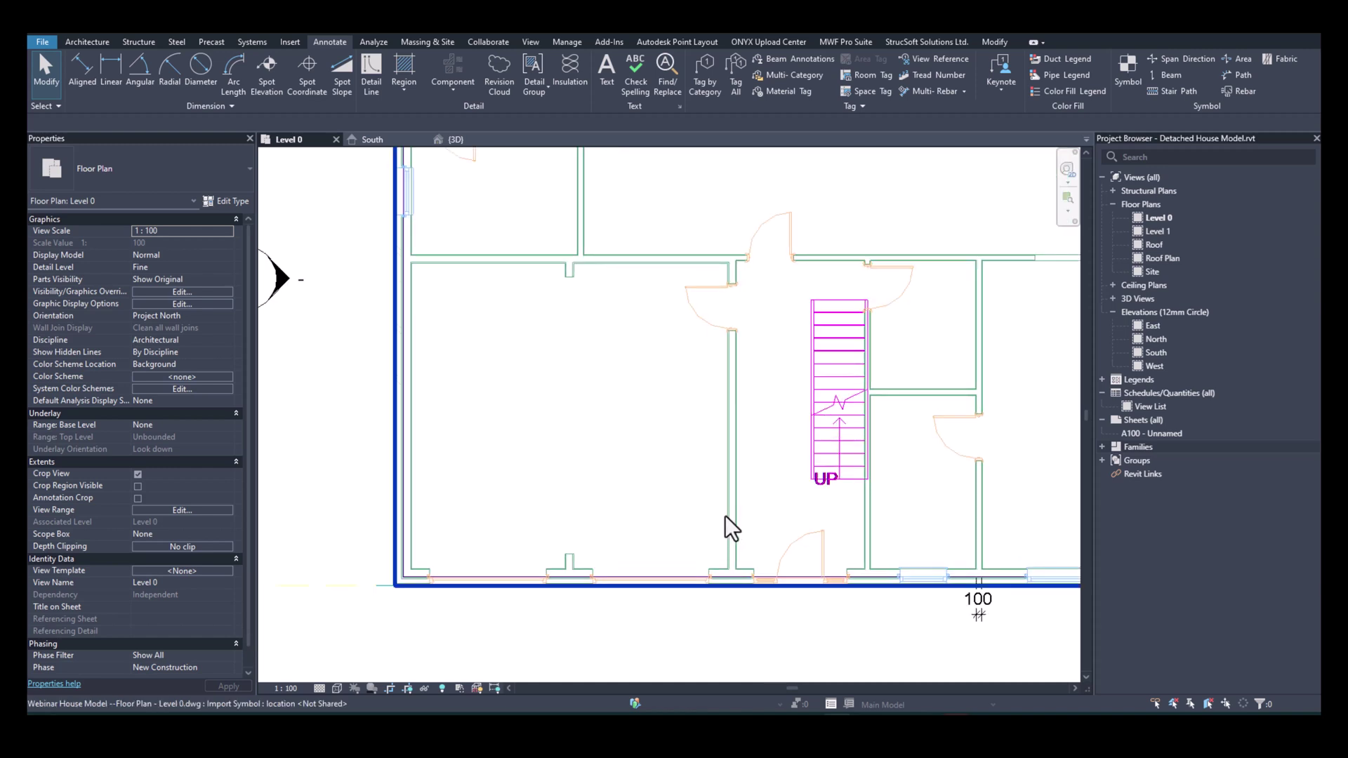
middle_click_drag(852, 555, 673, 520)
middle_click_drag(854, 586, 816, 530)
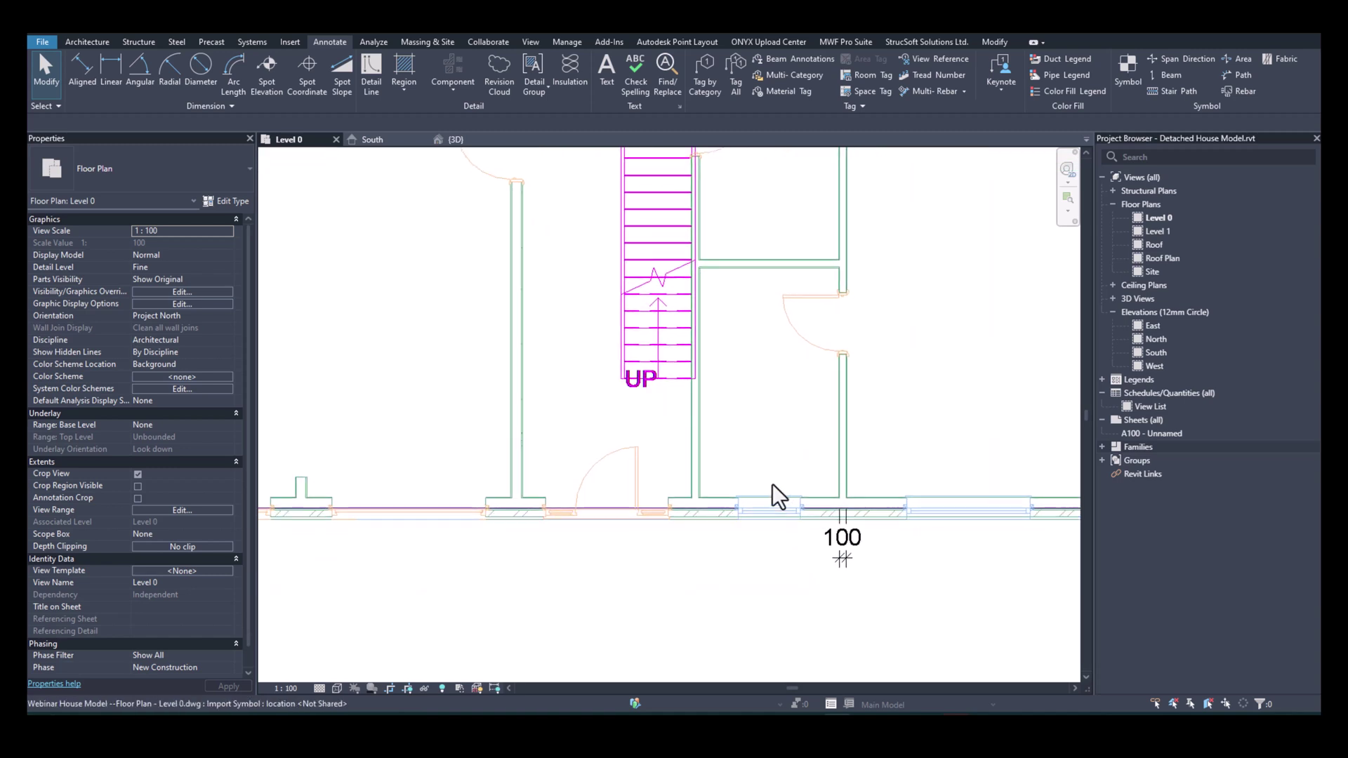
scroll(845, 611, "up", 1)
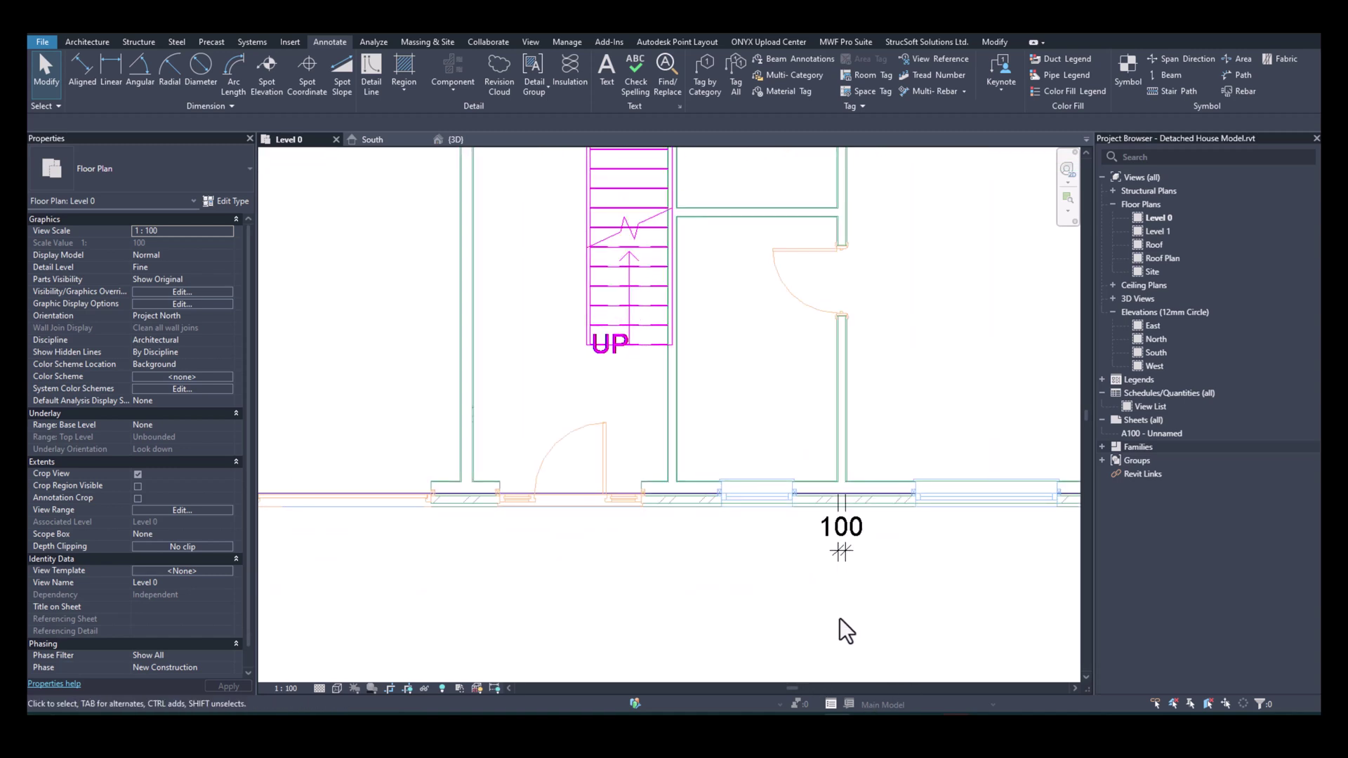
Edit the partition dimension's witness lines to include the outer face lines on both sides of the partition.
scroll(846, 481, "up", 5)
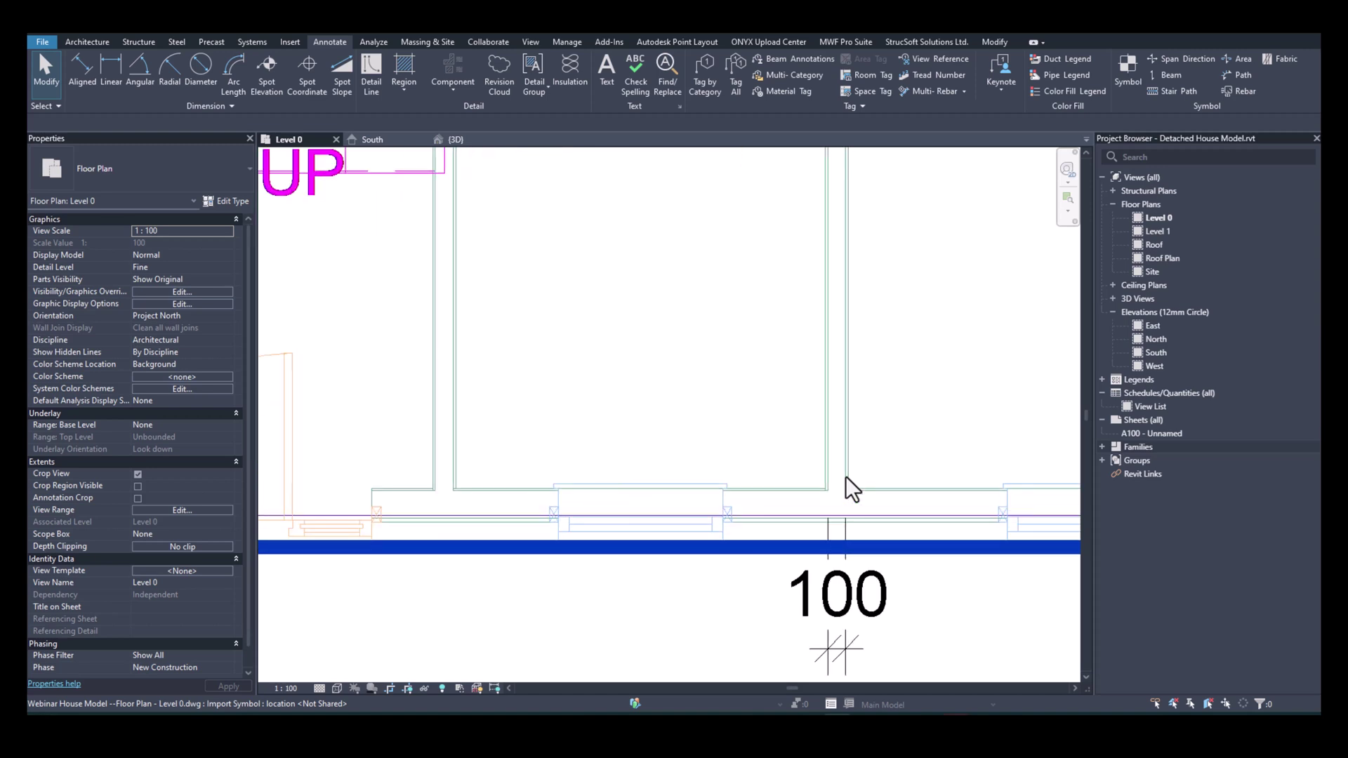
scroll(845, 478, "up", 7)
middle_click_drag(857, 520, 850, 469)
scroll(833, 510, "down", 4)
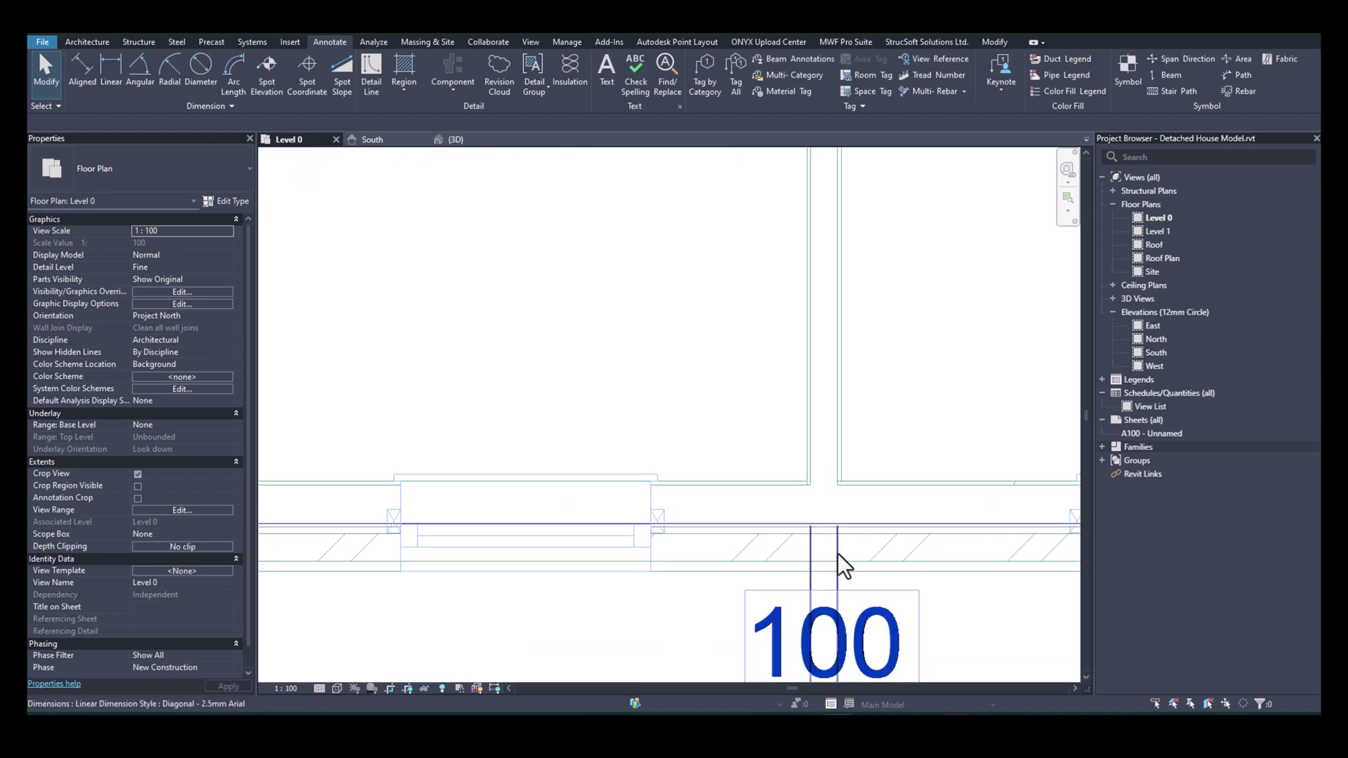
left_click(837, 553)
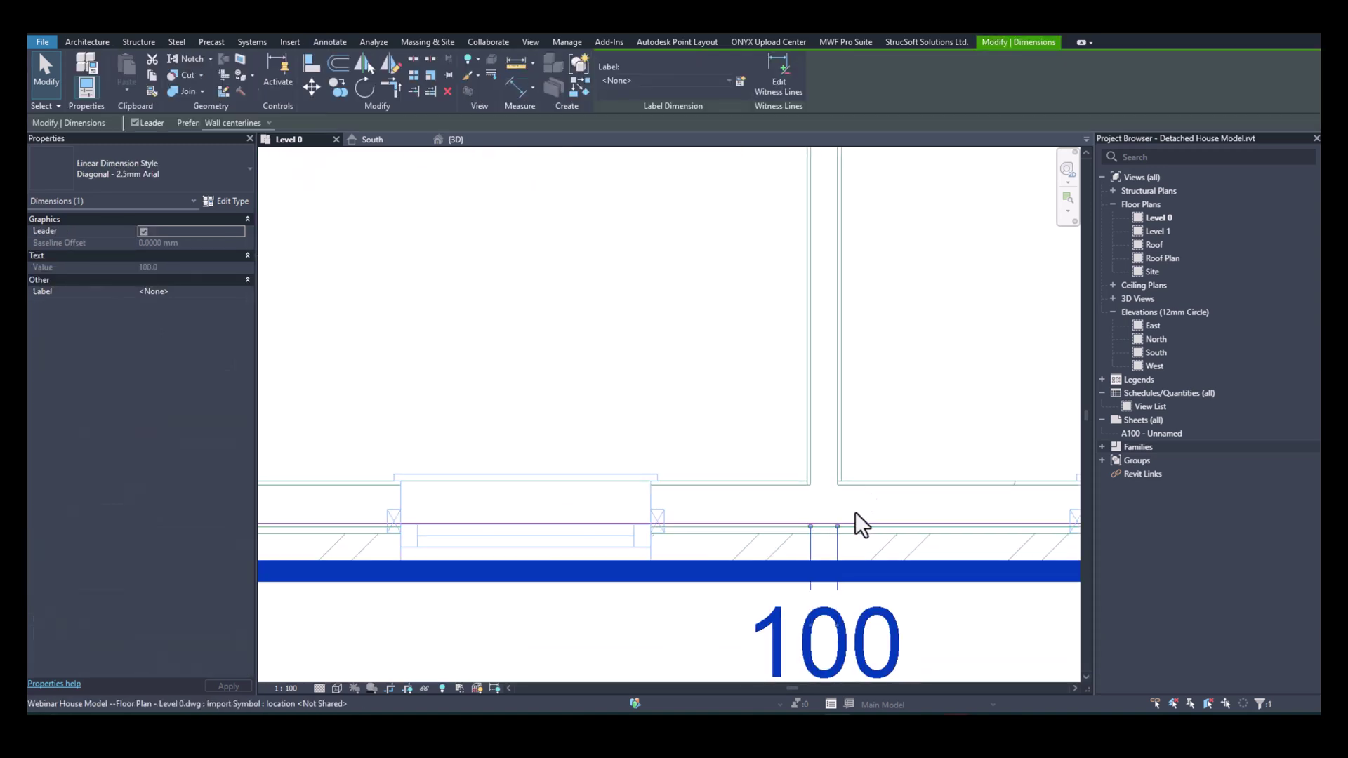
left_click(778, 83)
scroll(853, 383, "up", 1)
scroll(841, 474, "down", 1)
scroll(848, 482, "down", 3)
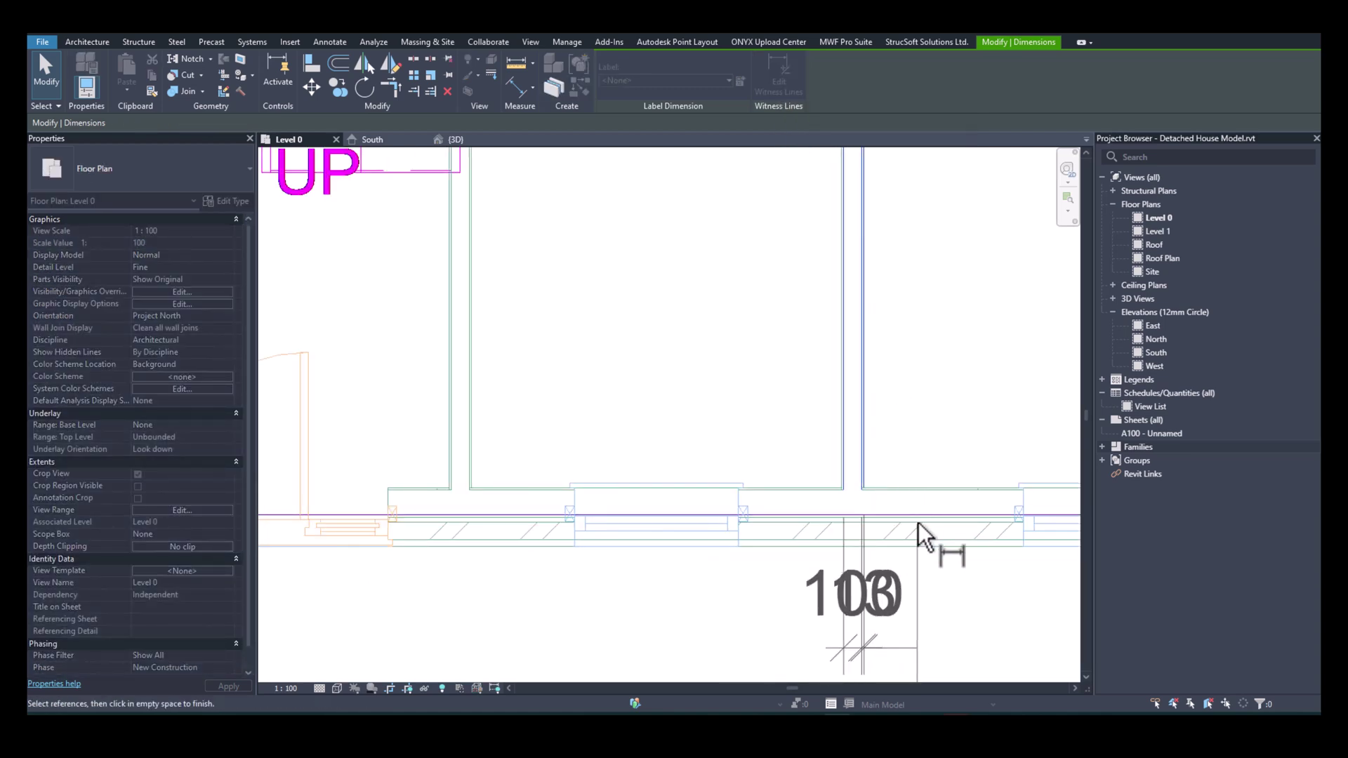
middle_click_drag(840, 472, 831, 442)
scroll(824, 437, "up", 2)
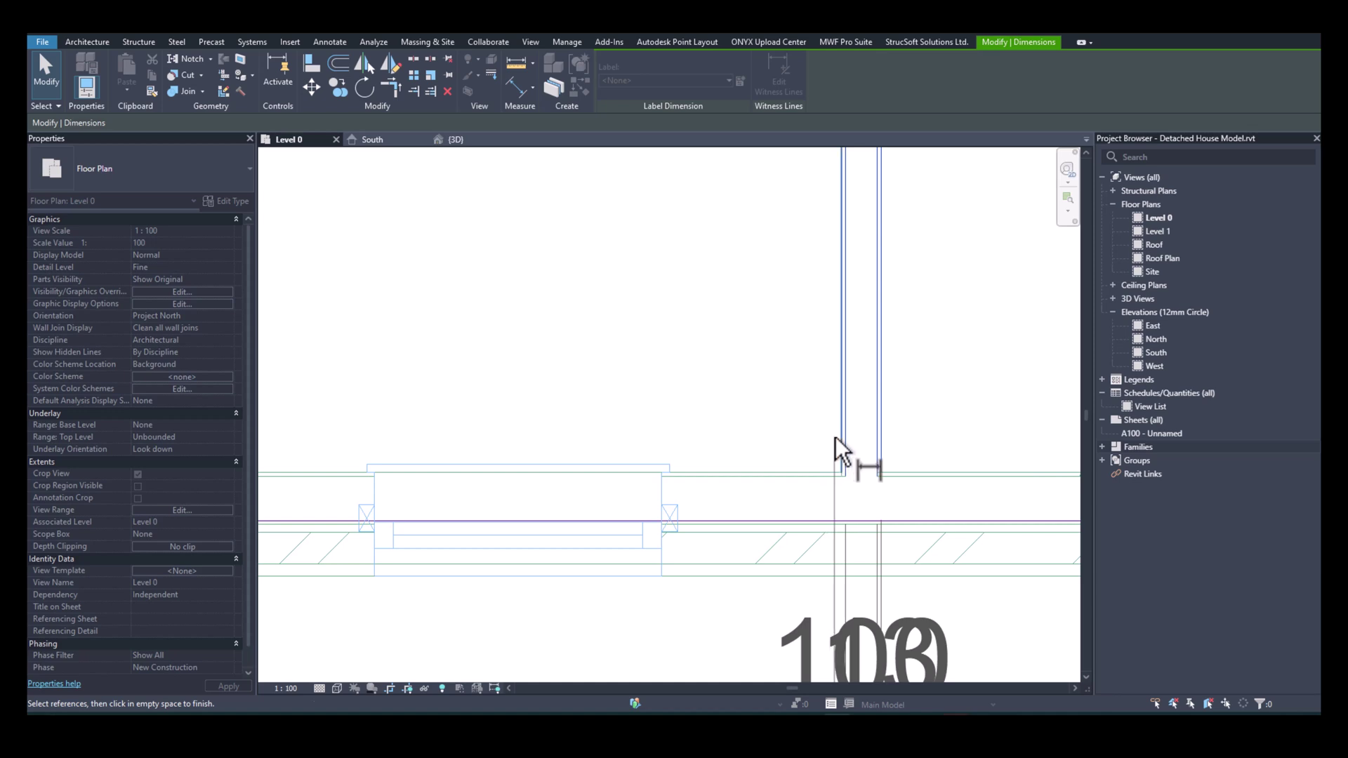
left_click(836, 437)
scroll(793, 475, "down", 2)
middle_click_drag(802, 499, 829, 330)
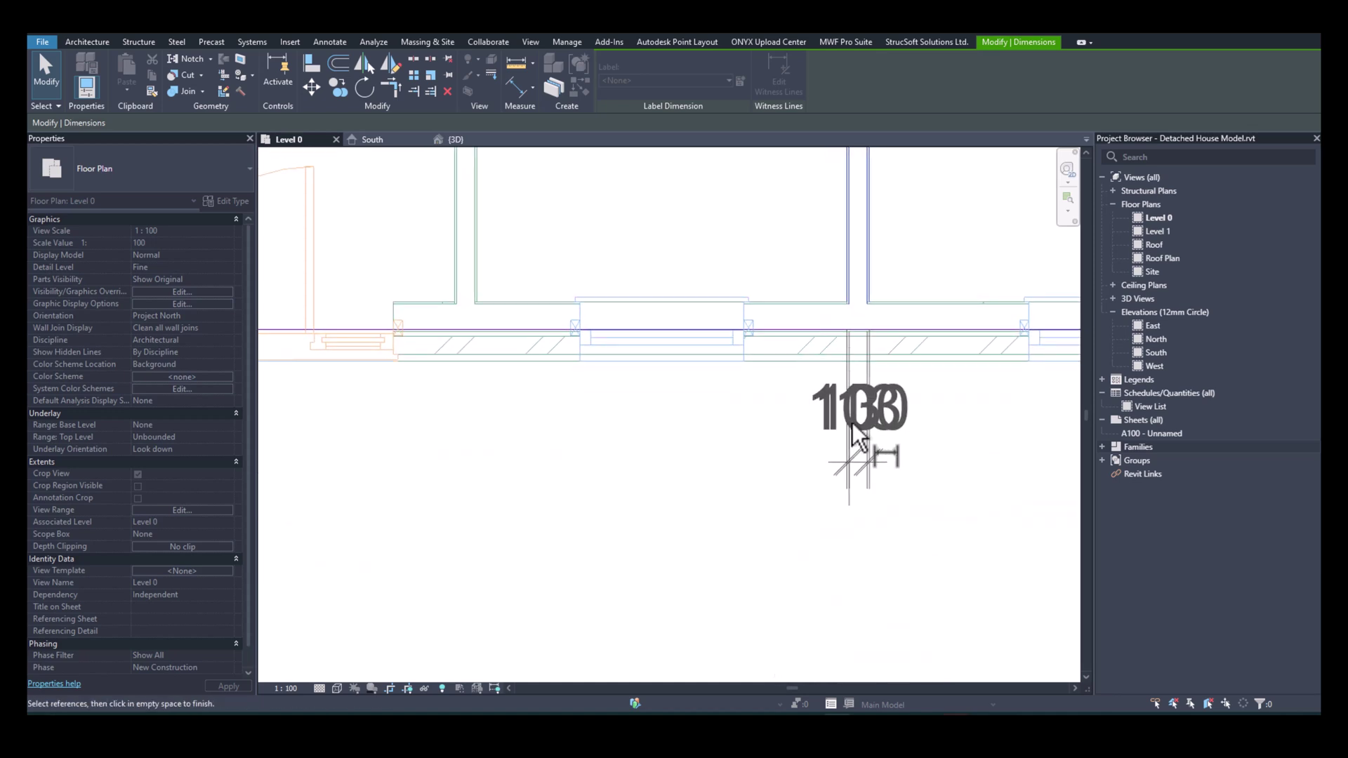
left_click(709, 467)
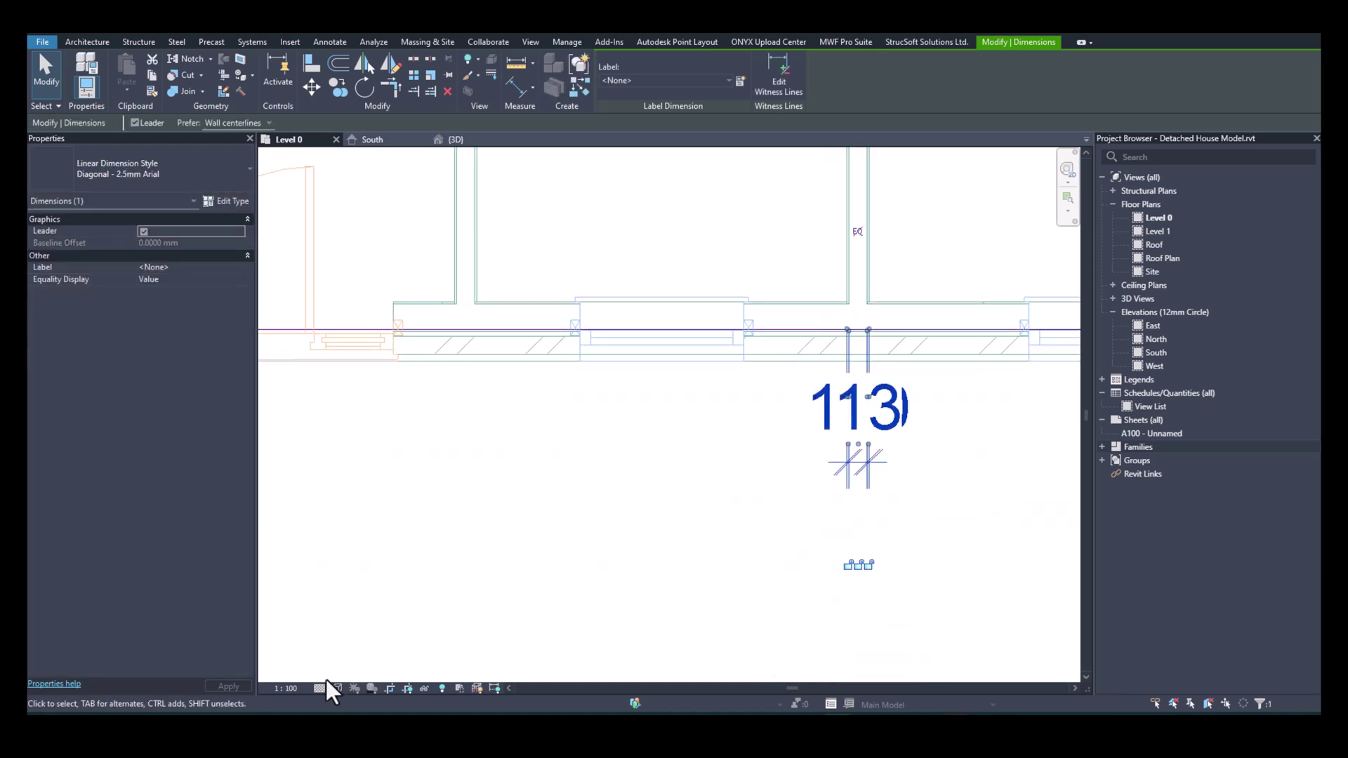
Set the Level 0 plan's view scale to 1:10.
left_click(288, 688)
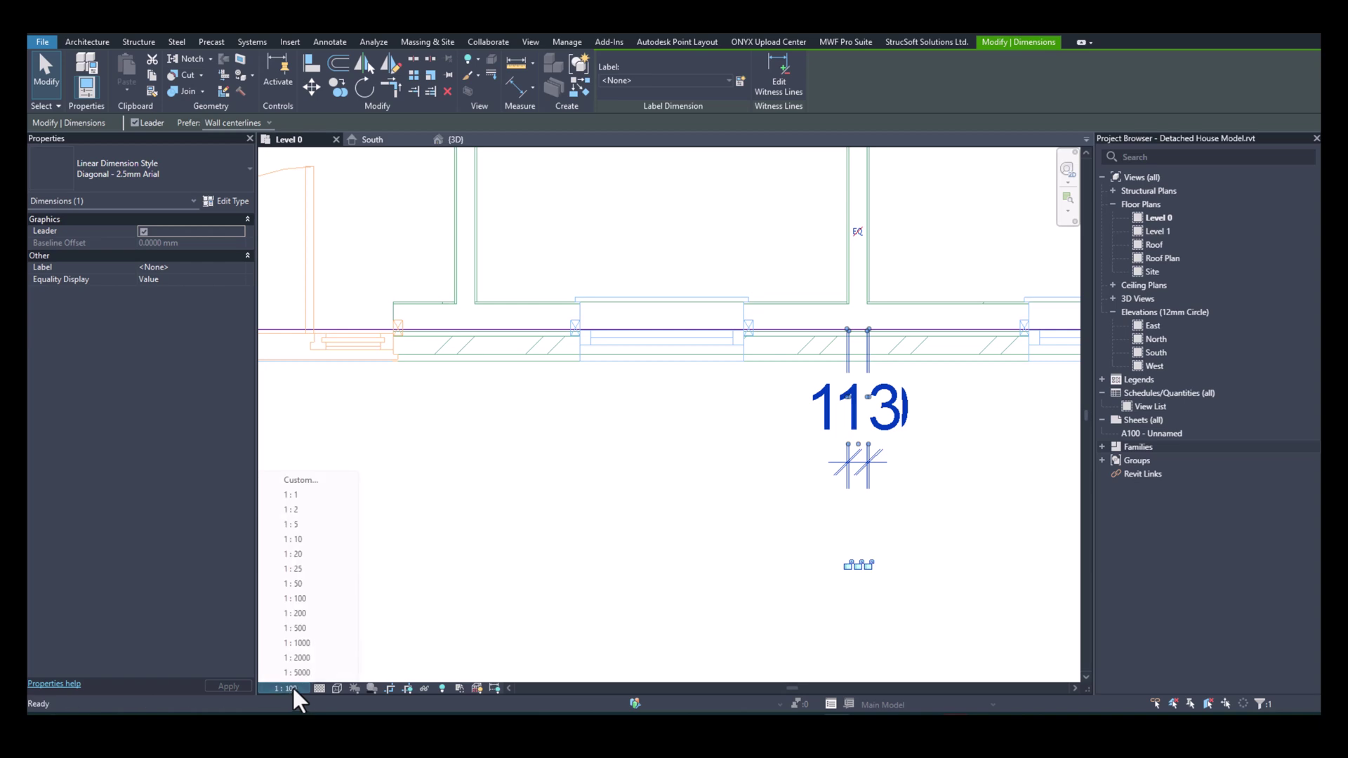
left_click(313, 545)
scroll(841, 466, "up", 3)
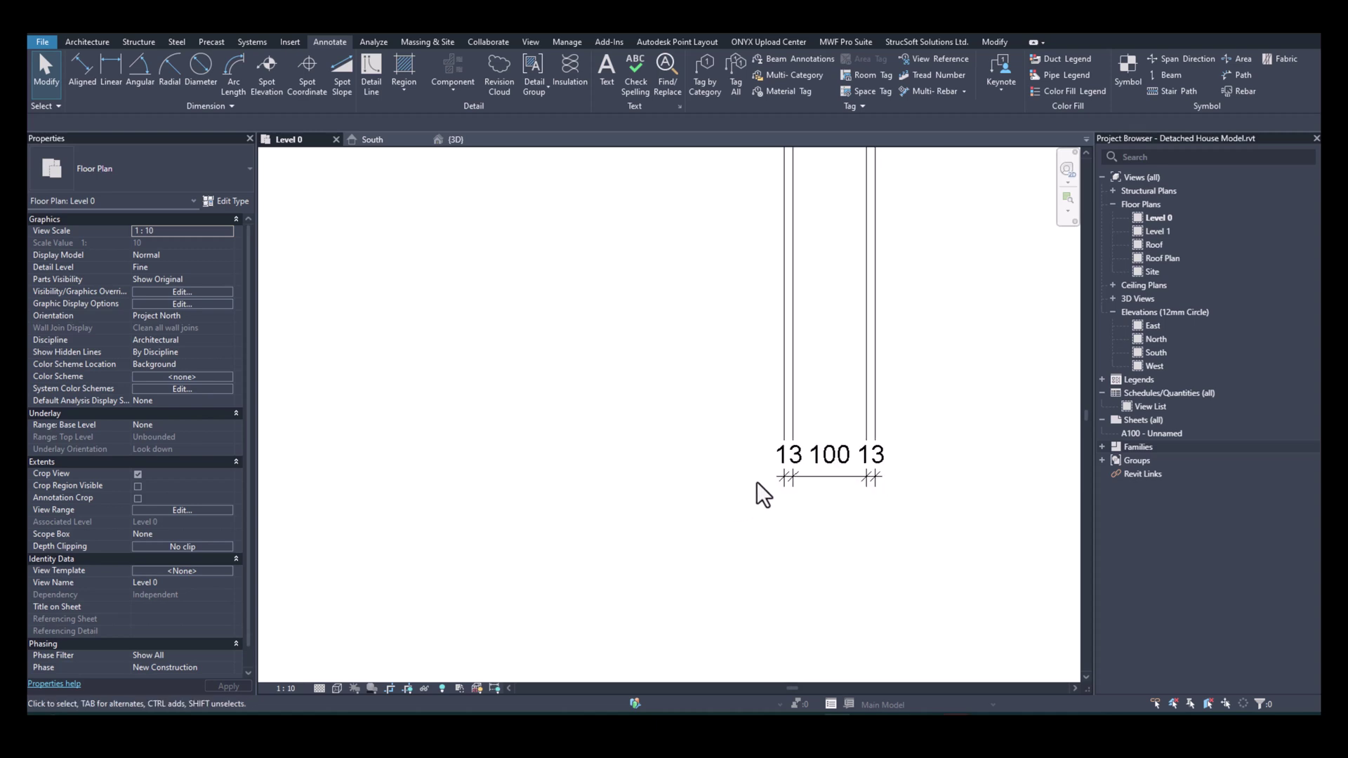
left_click(786, 468)
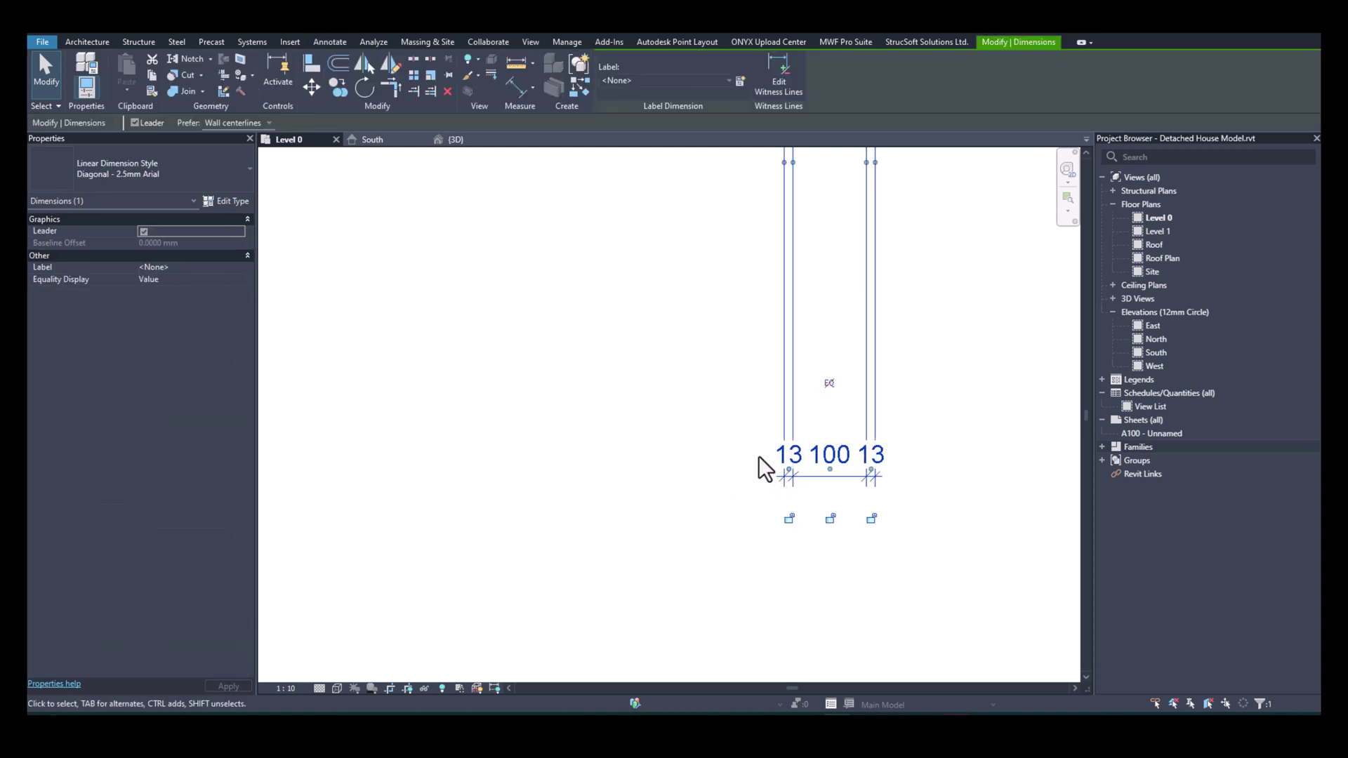
key("Escape")
left_click(889, 457)
scroll(888, 460, "up", 3)
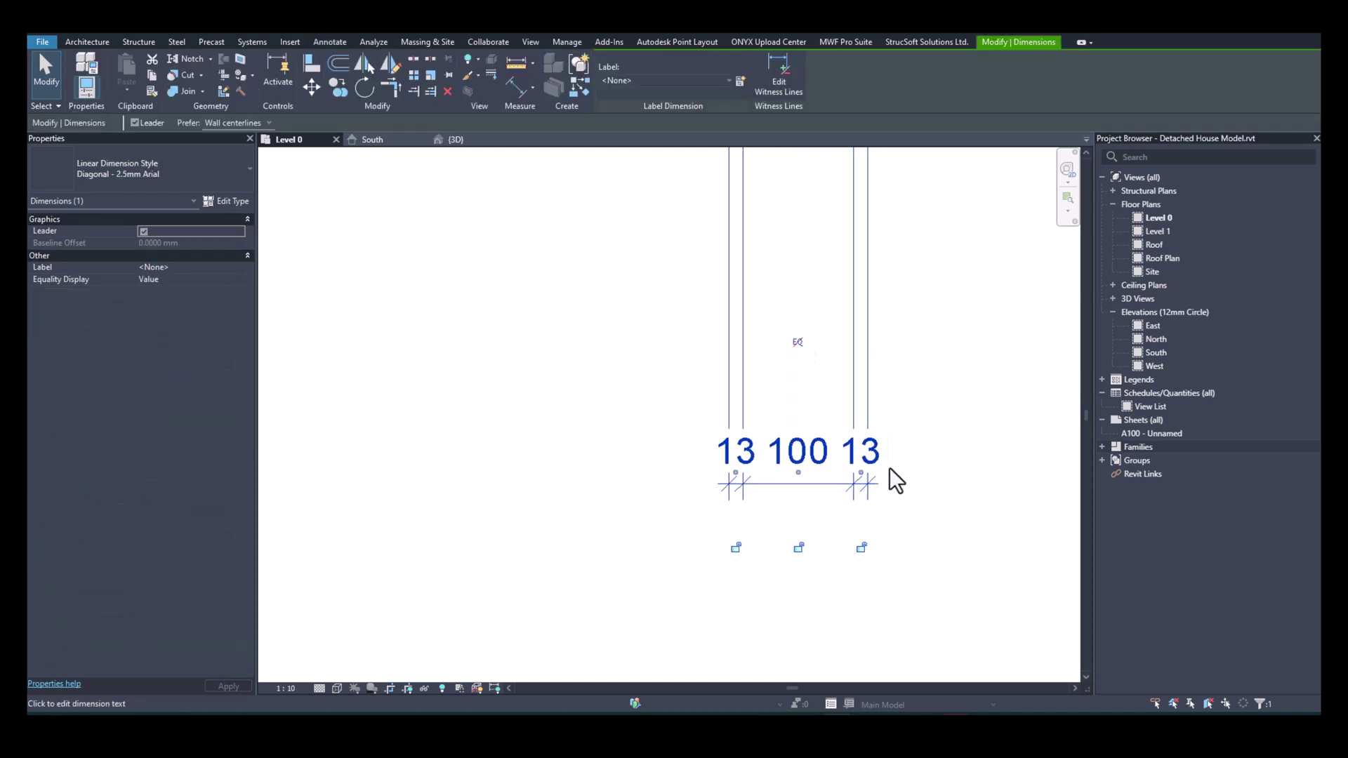
left_click(874, 461)
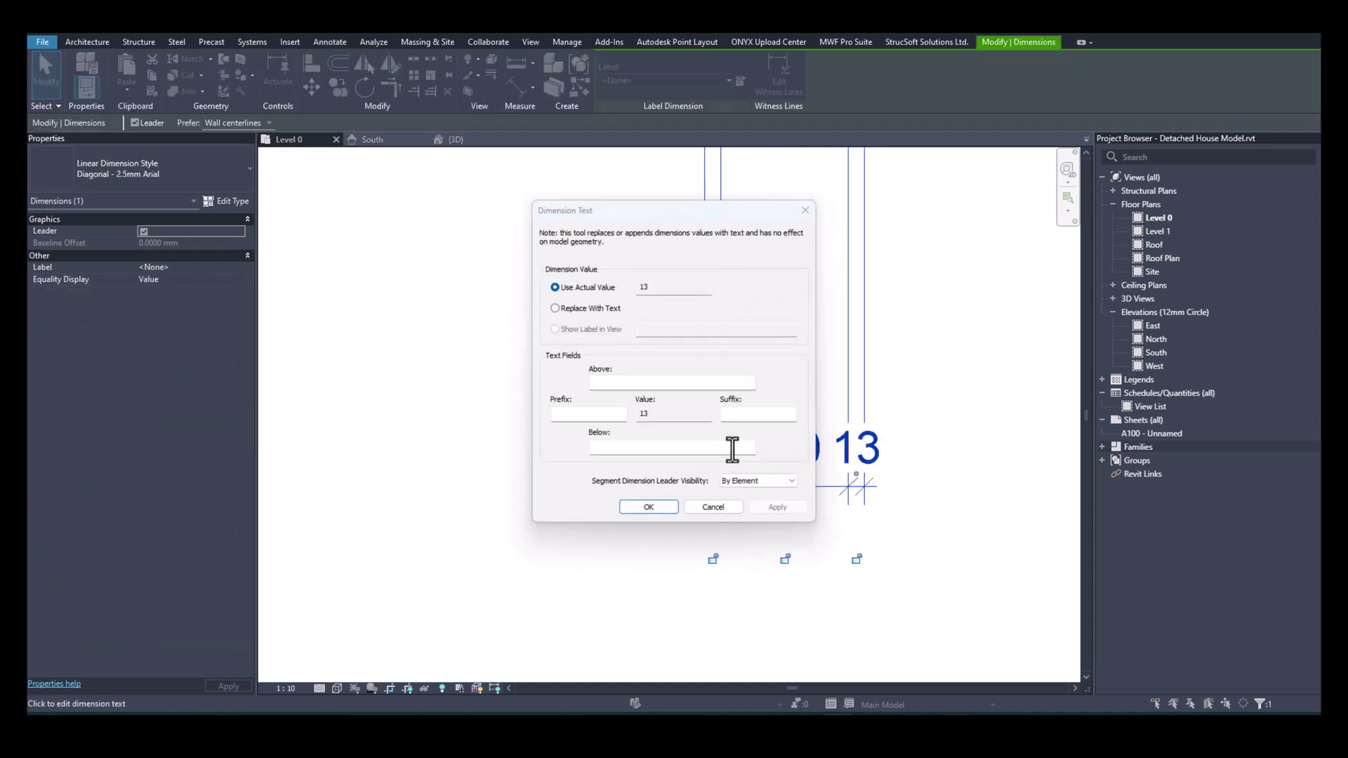
Set the project's length units to round to 2 decimal places.
key("u")
key("n")
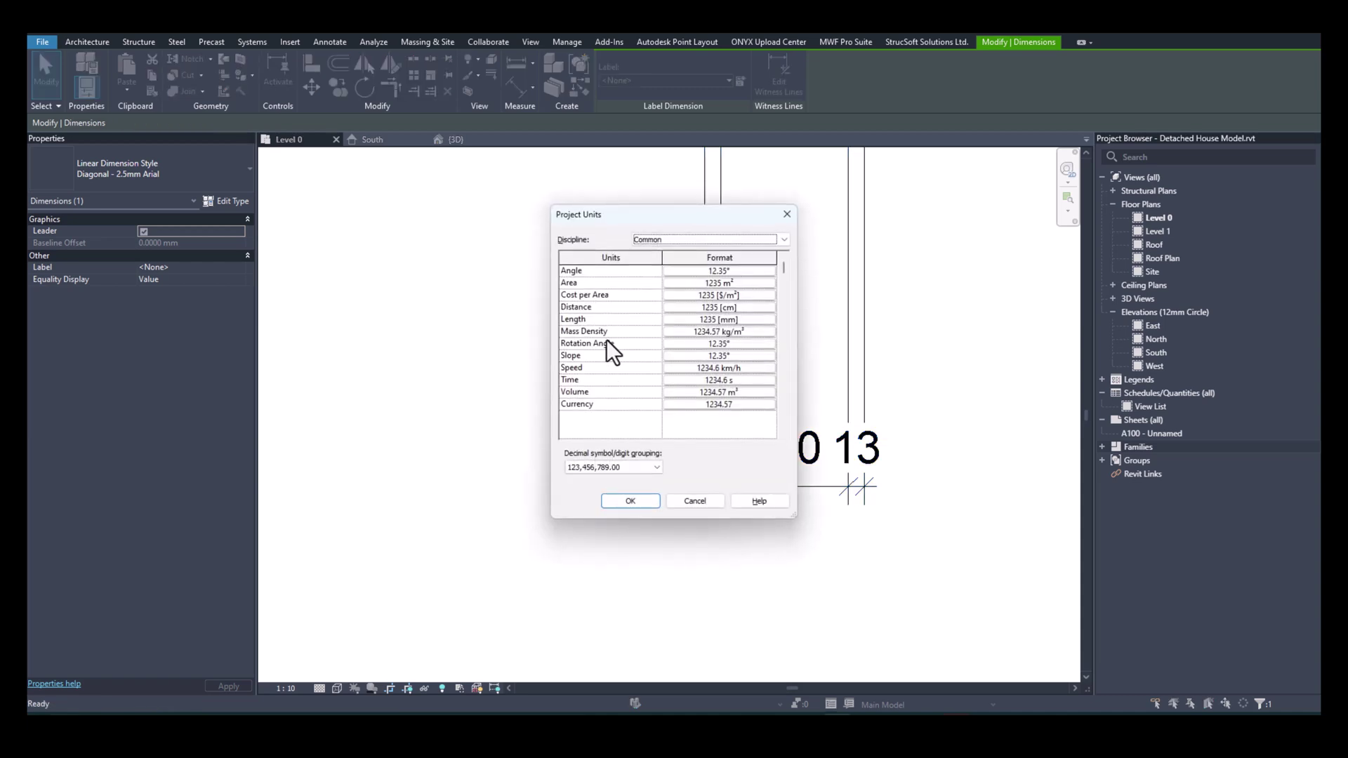
left_click(679, 319)
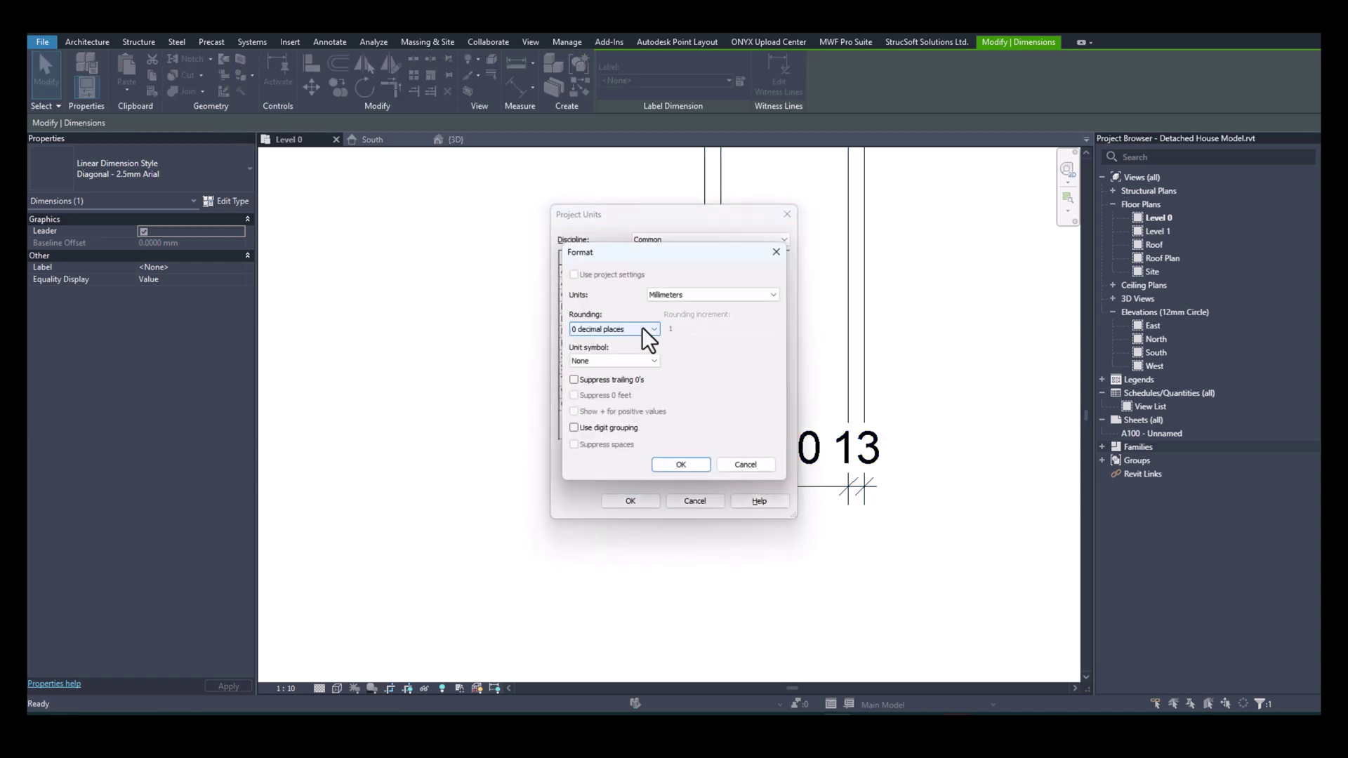
left_click(640, 329)
left_click(611, 384)
left_click(679, 465)
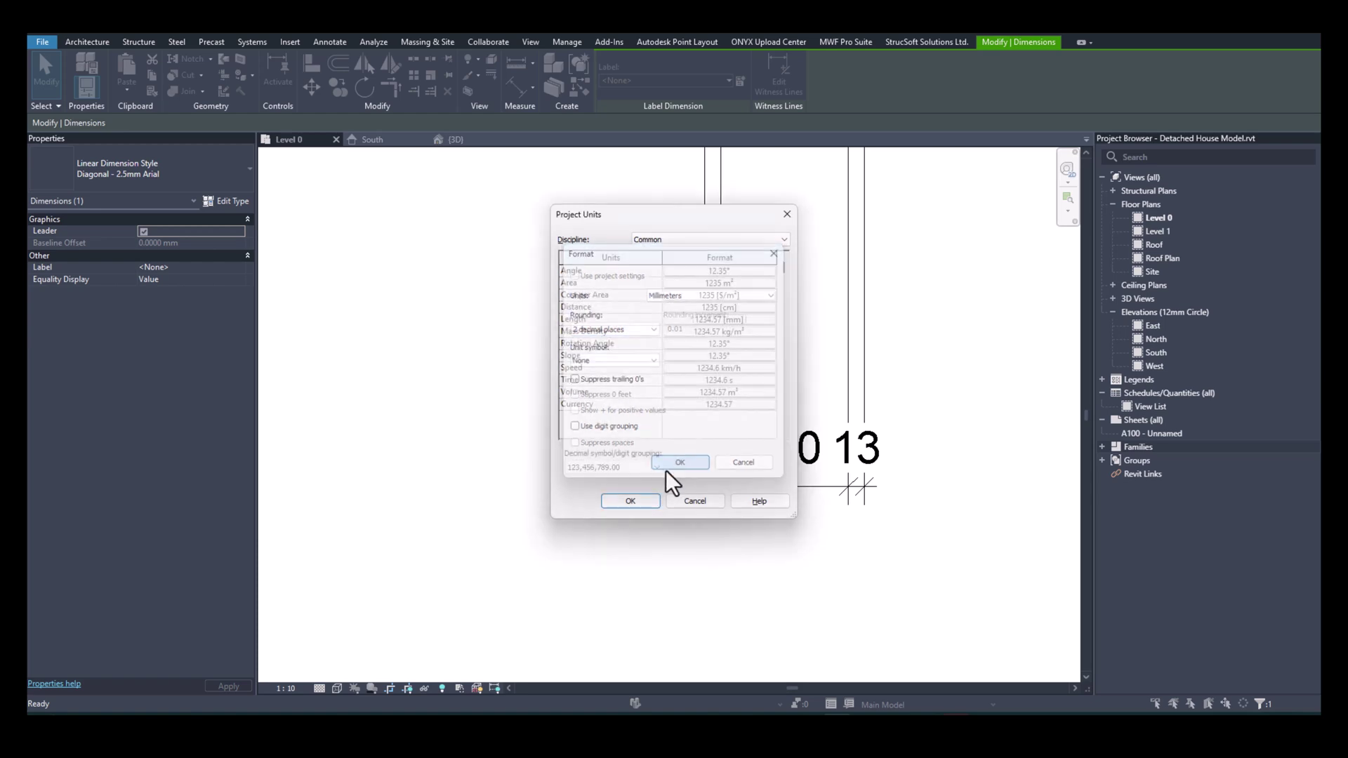
left_click(630, 501)
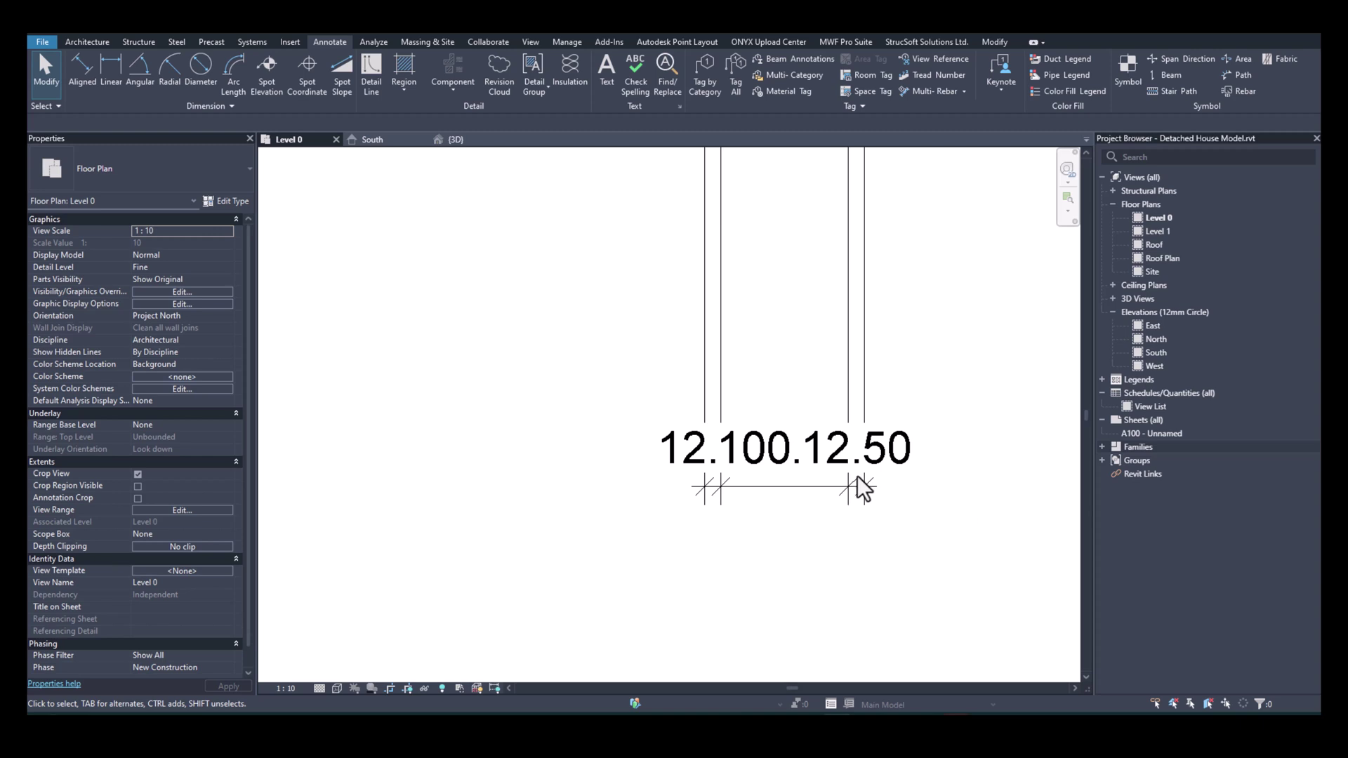
Start the Wall tool with the basic wall type Wall-Partn_12P-75Std-12P.
scroll(643, 427, "down", 5)
scroll(641, 419, "down", 3)
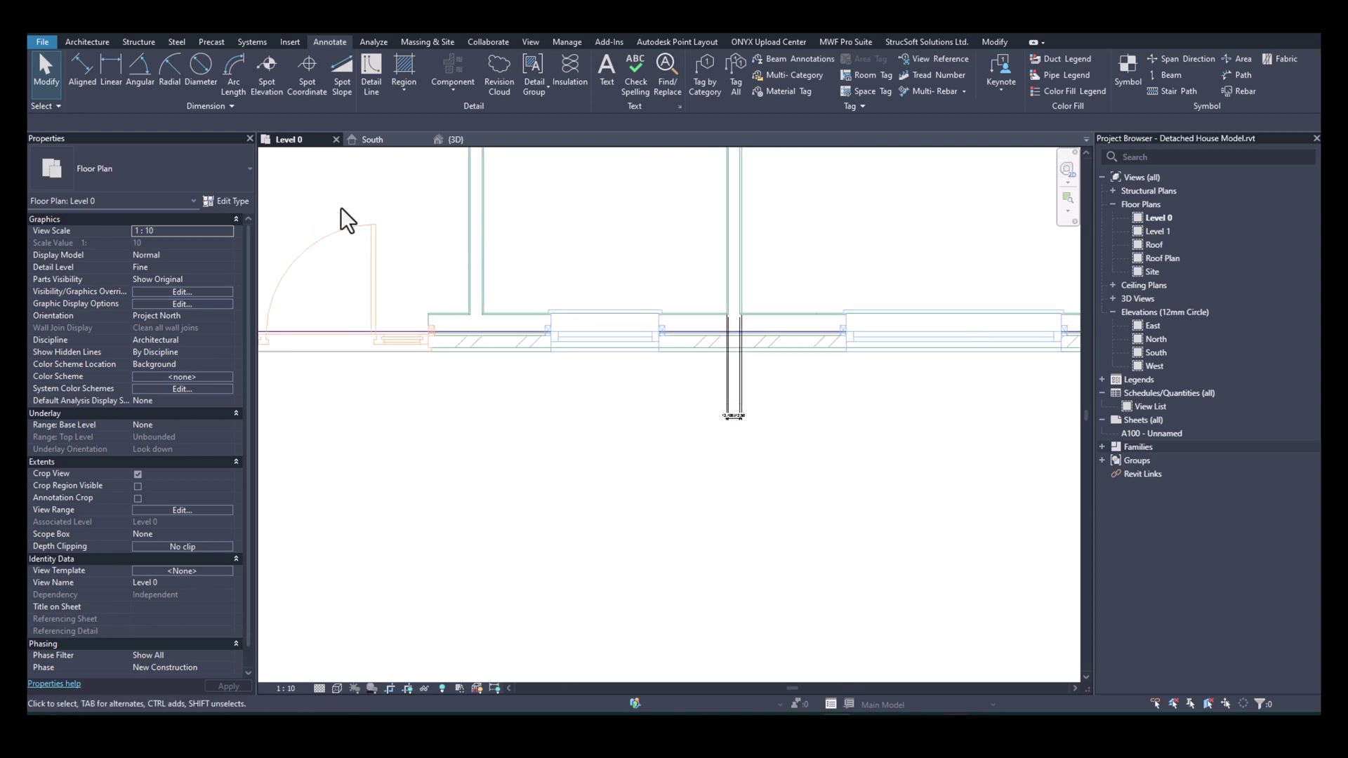
left_click(73, 39)
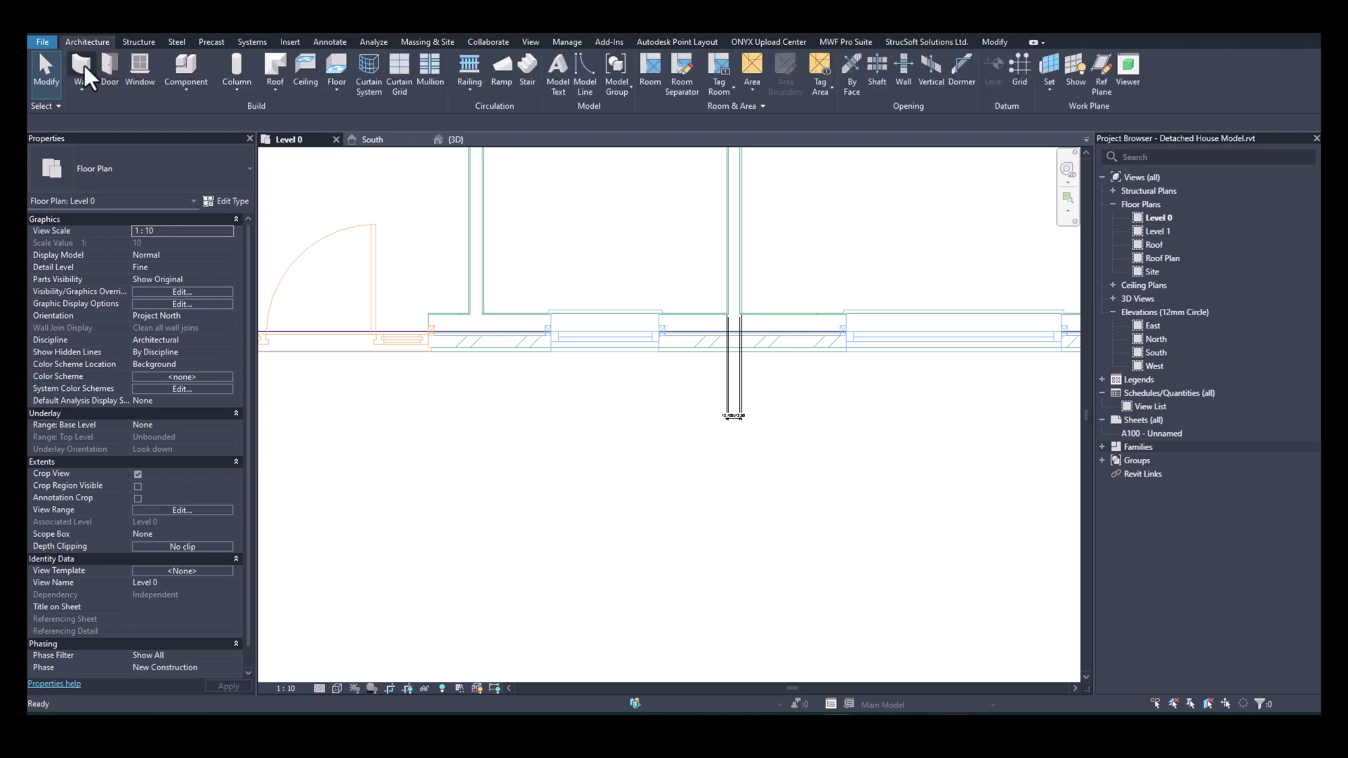
left_click(84, 66)
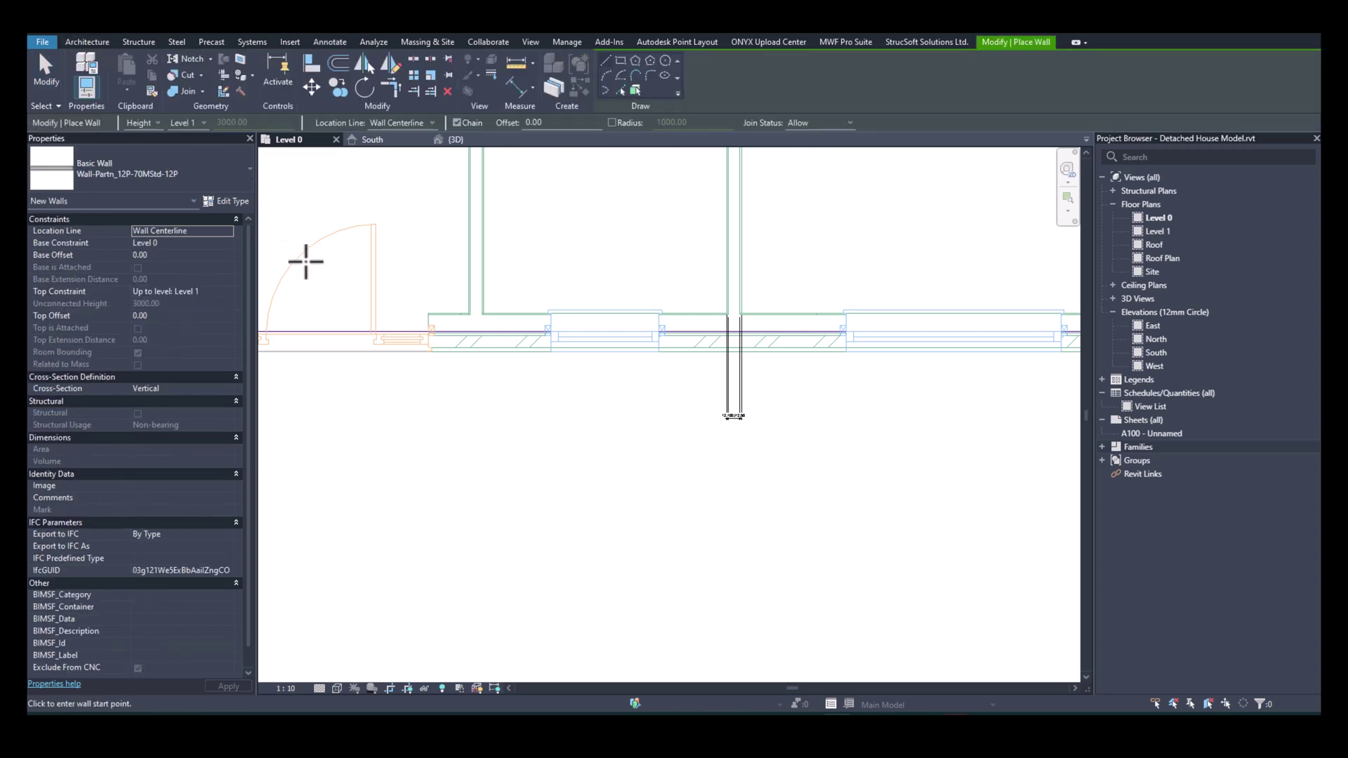
left_click(191, 181)
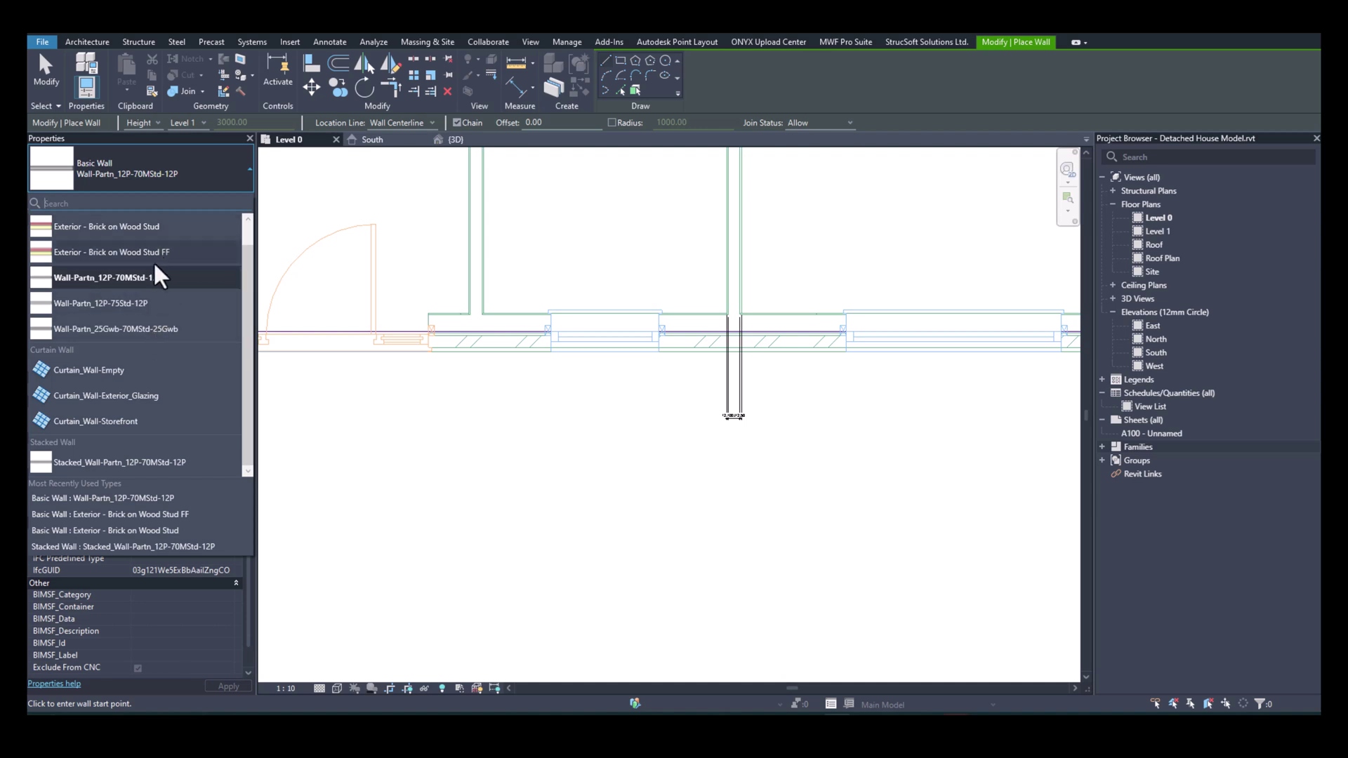
left_click(128, 304)
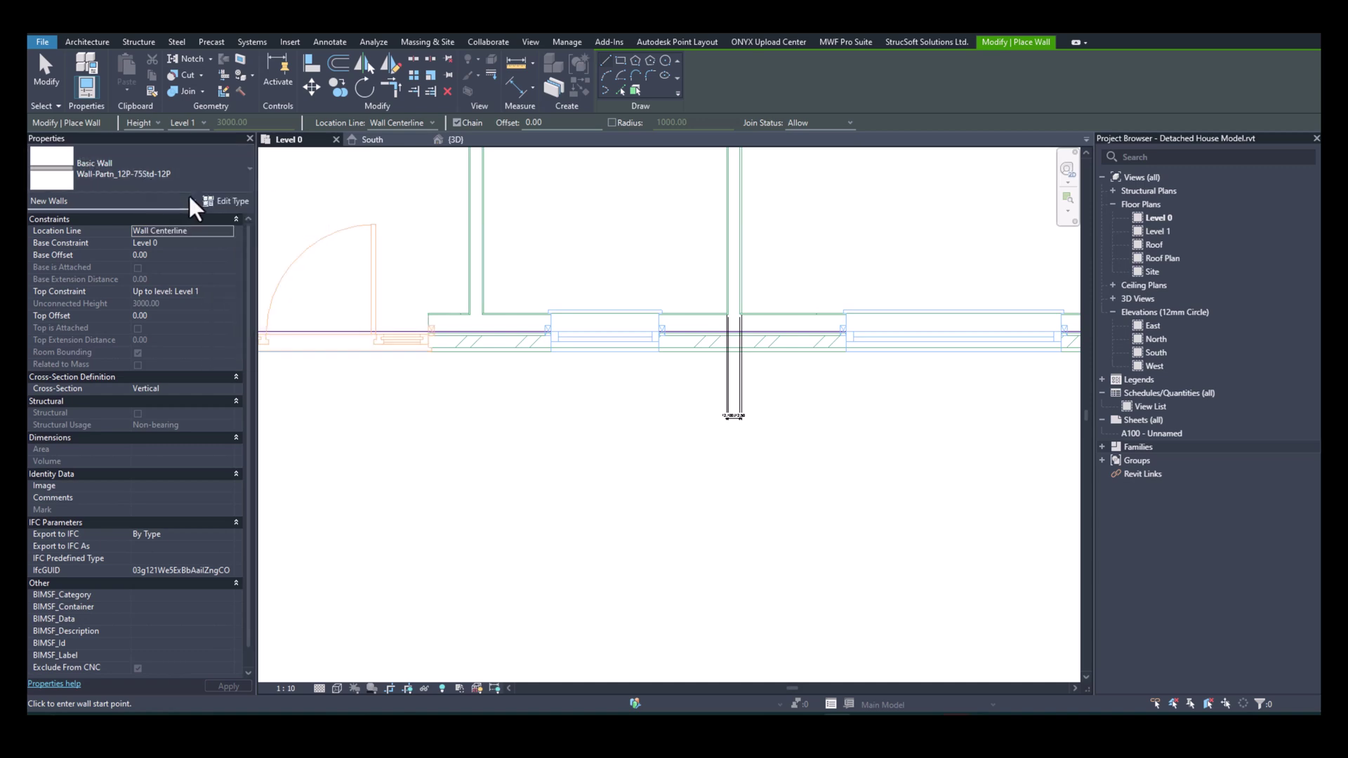
Duplicate the wall type as "Interior - 100mm Stud w 12.5mm Sheathing".
left_click(232, 202)
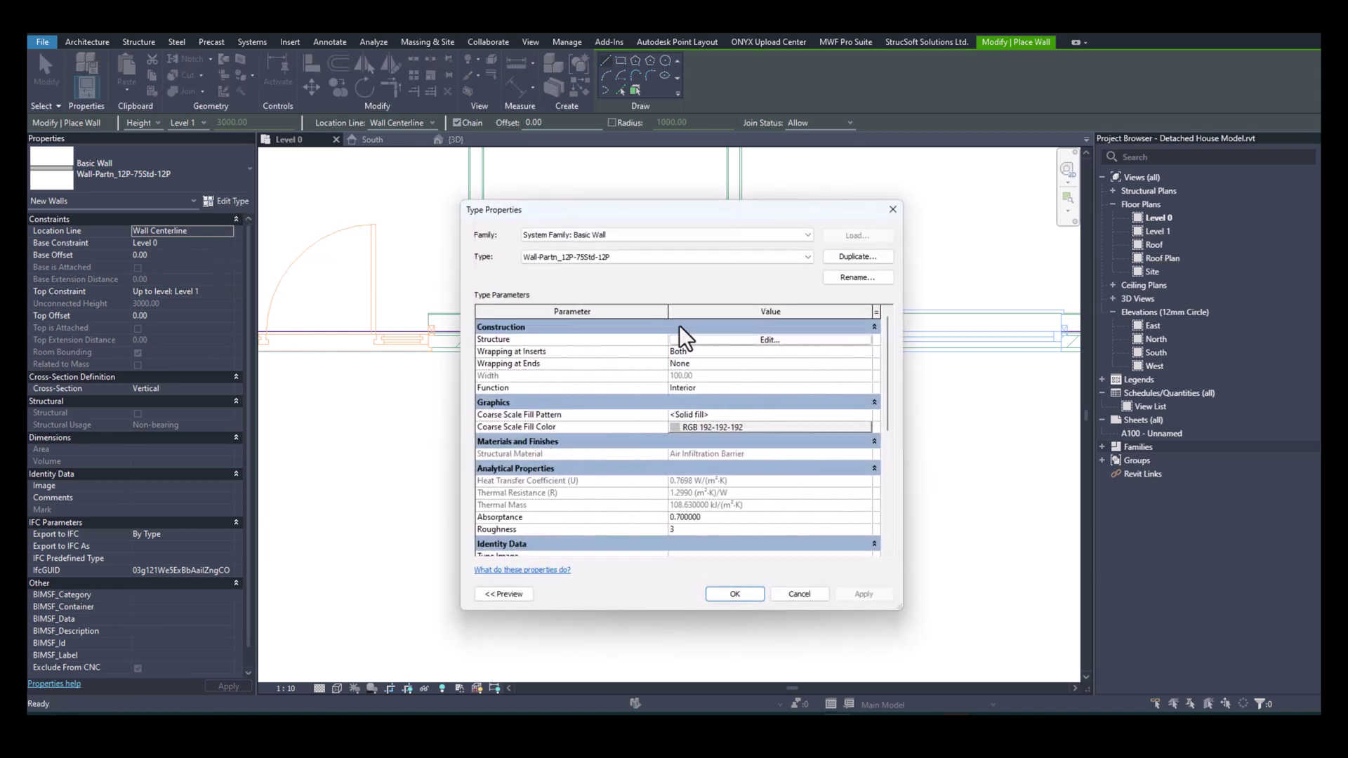
left_click(844, 260)
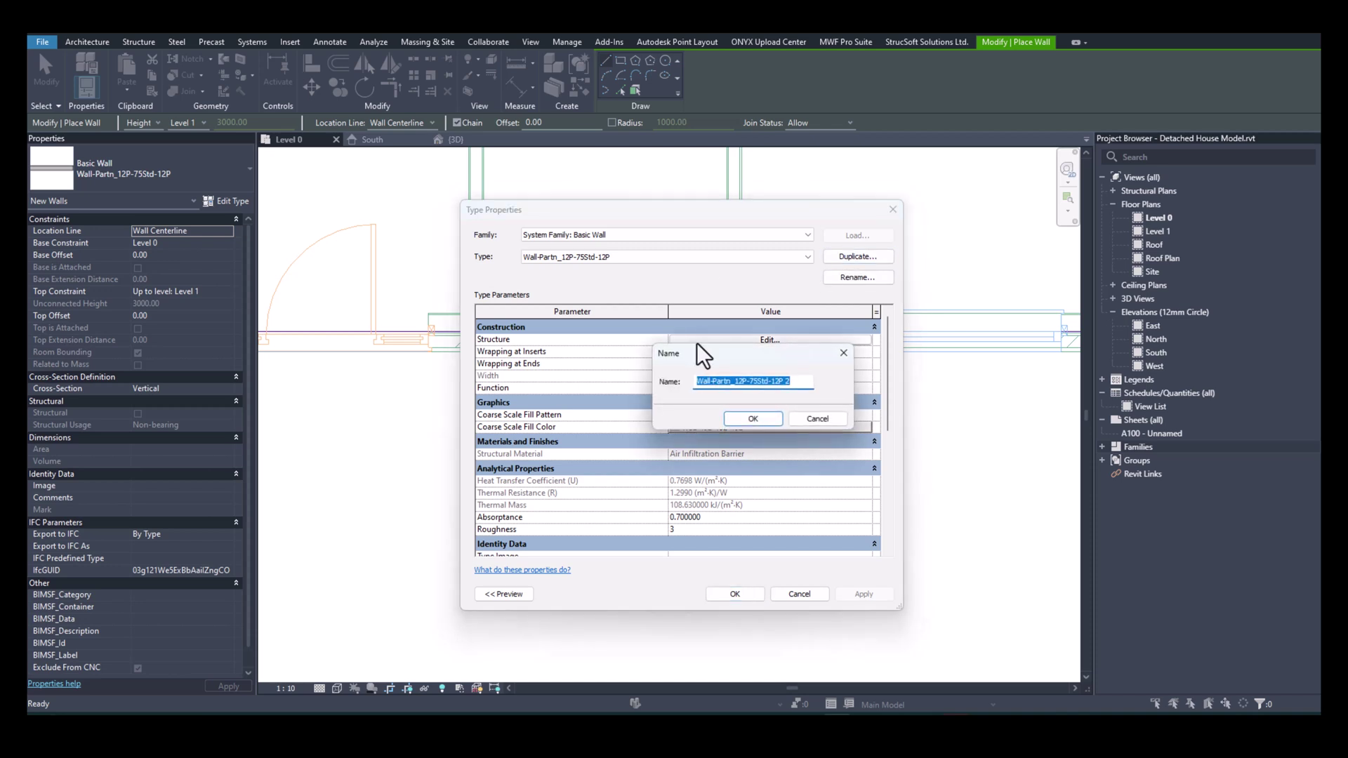
type("In")
type("terior - 100mm St")
type("ud w ")
type("12.5")
type("mm ")
type("Sheath")
type("ing")
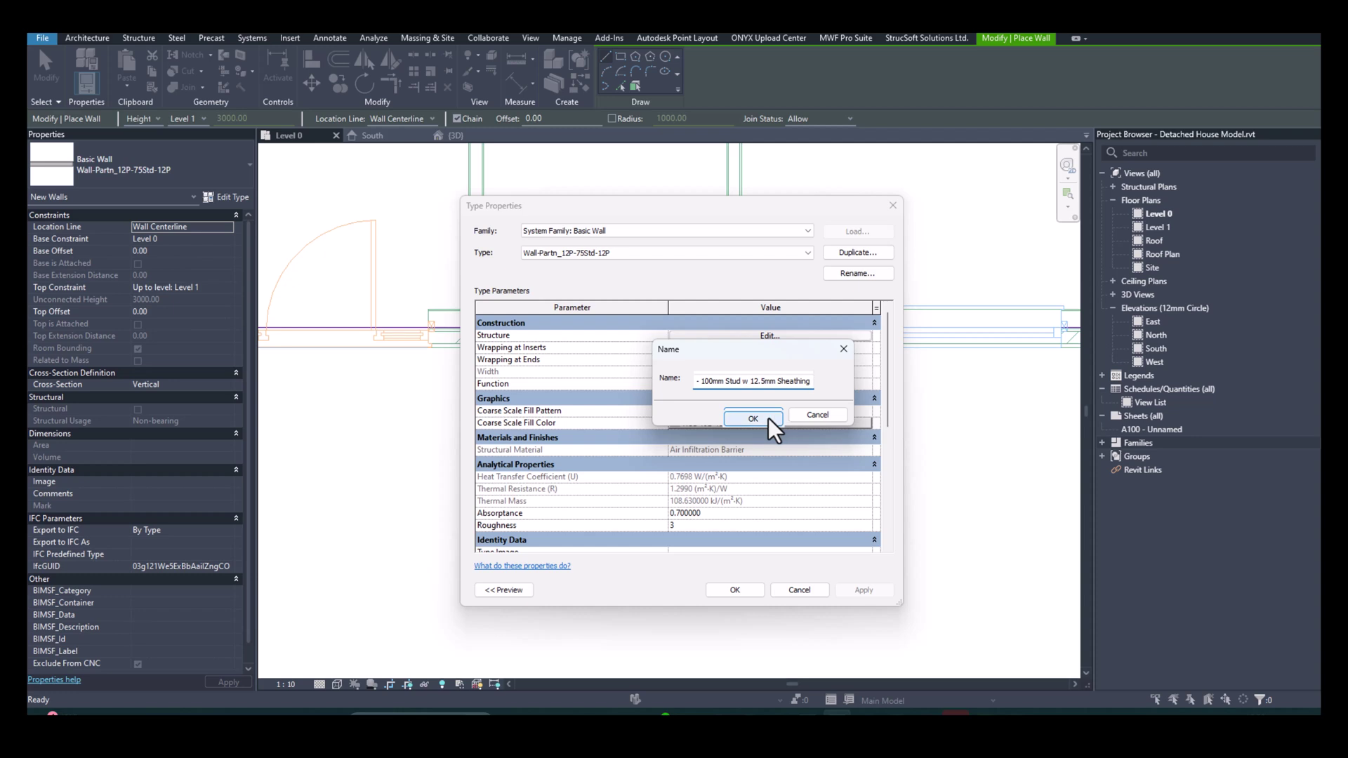
left_click(768, 418)
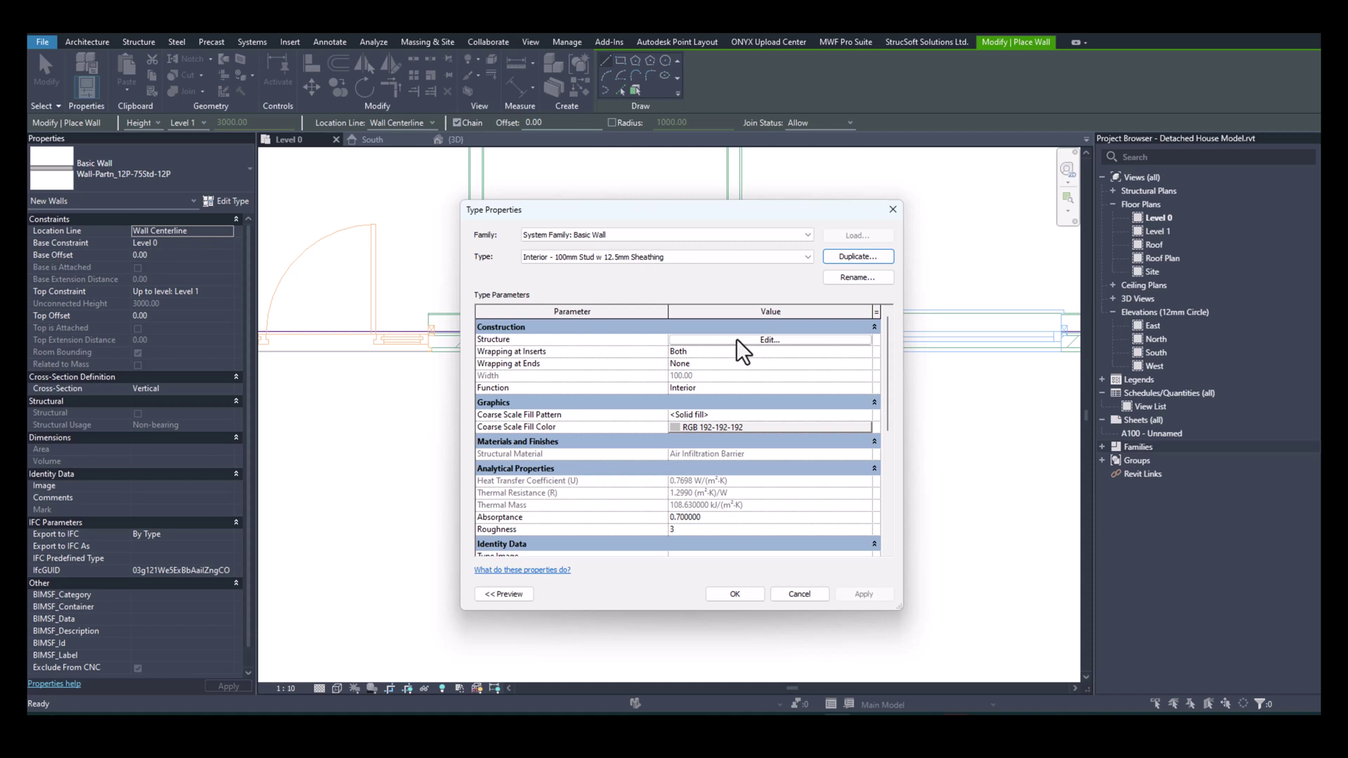
Set the new wall type's Structure [1] layer thickness to 100 mm and apply the assembly.
left_click(705, 260)
left_click(714, 339)
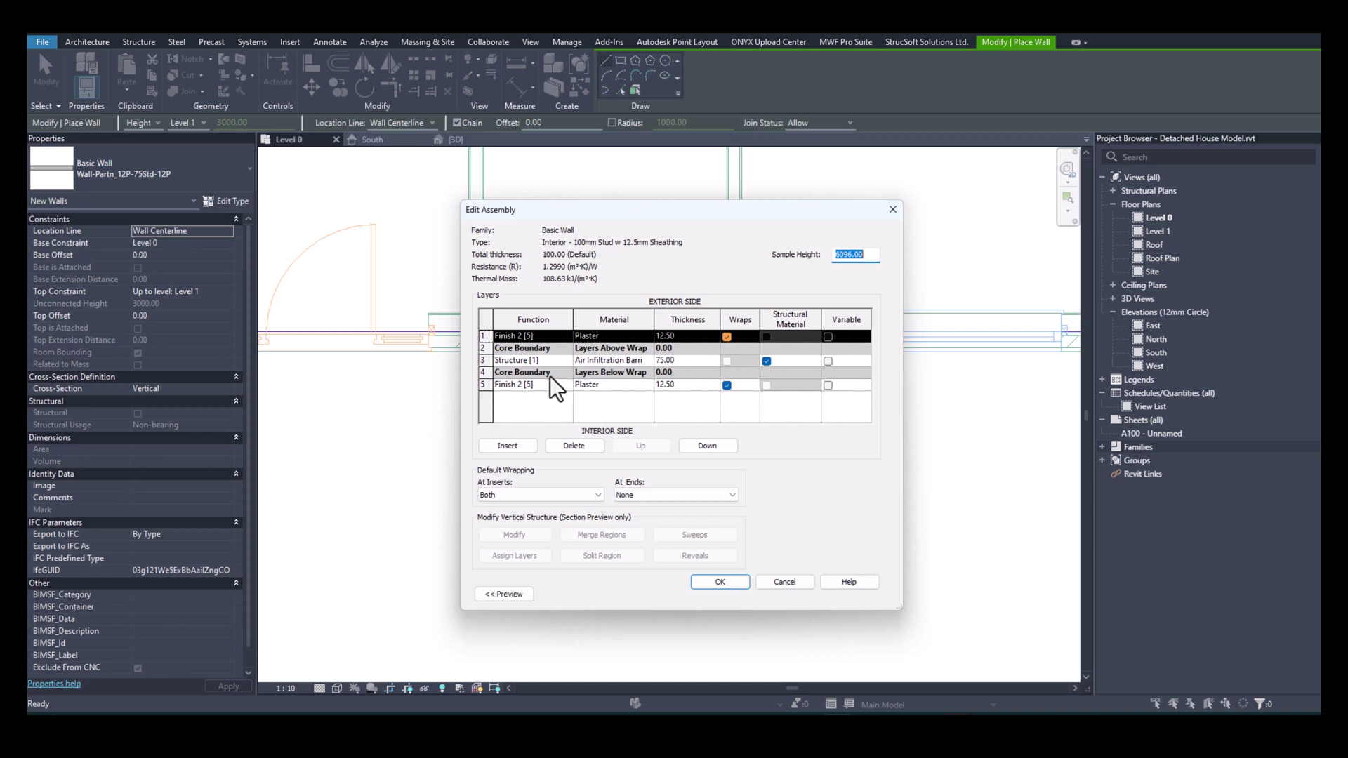
left_click(679, 359)
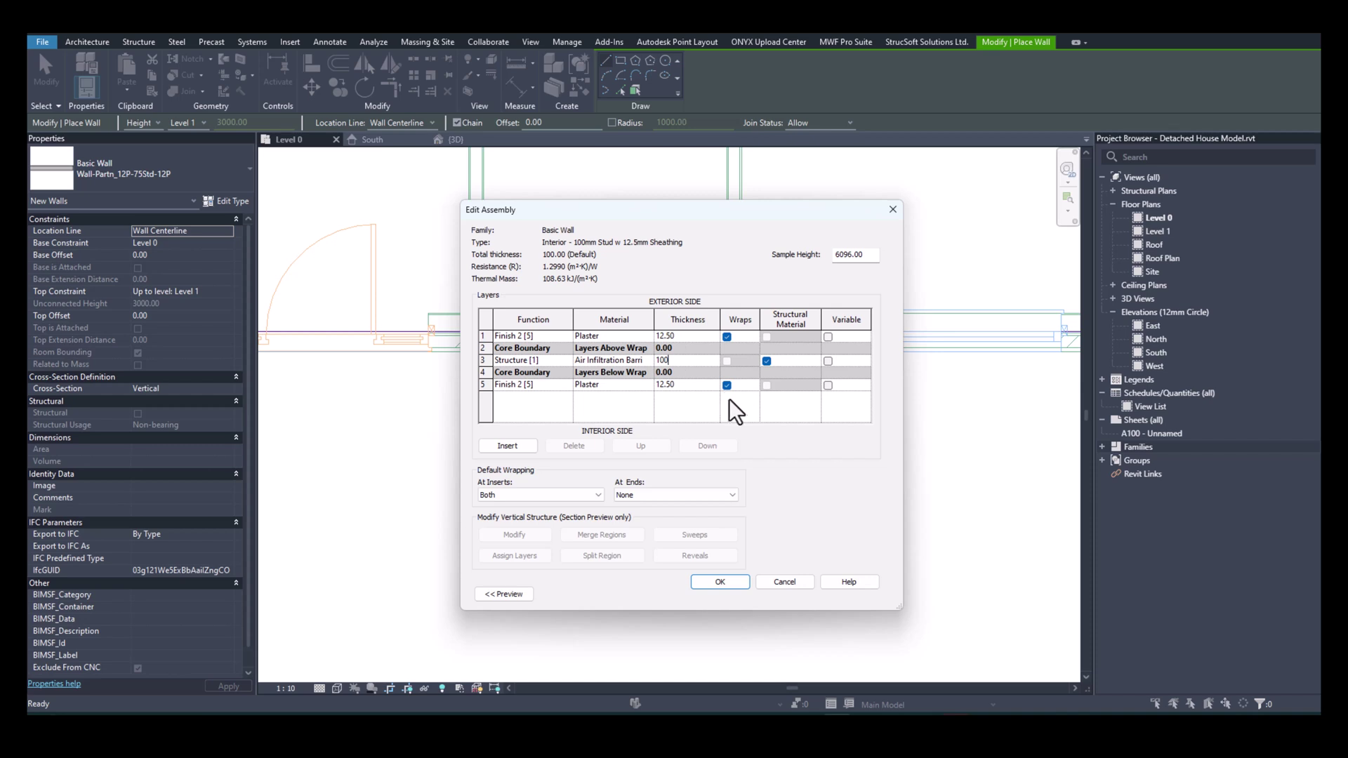
left_click_drag(695, 222, 795, 249)
left_click(652, 385)
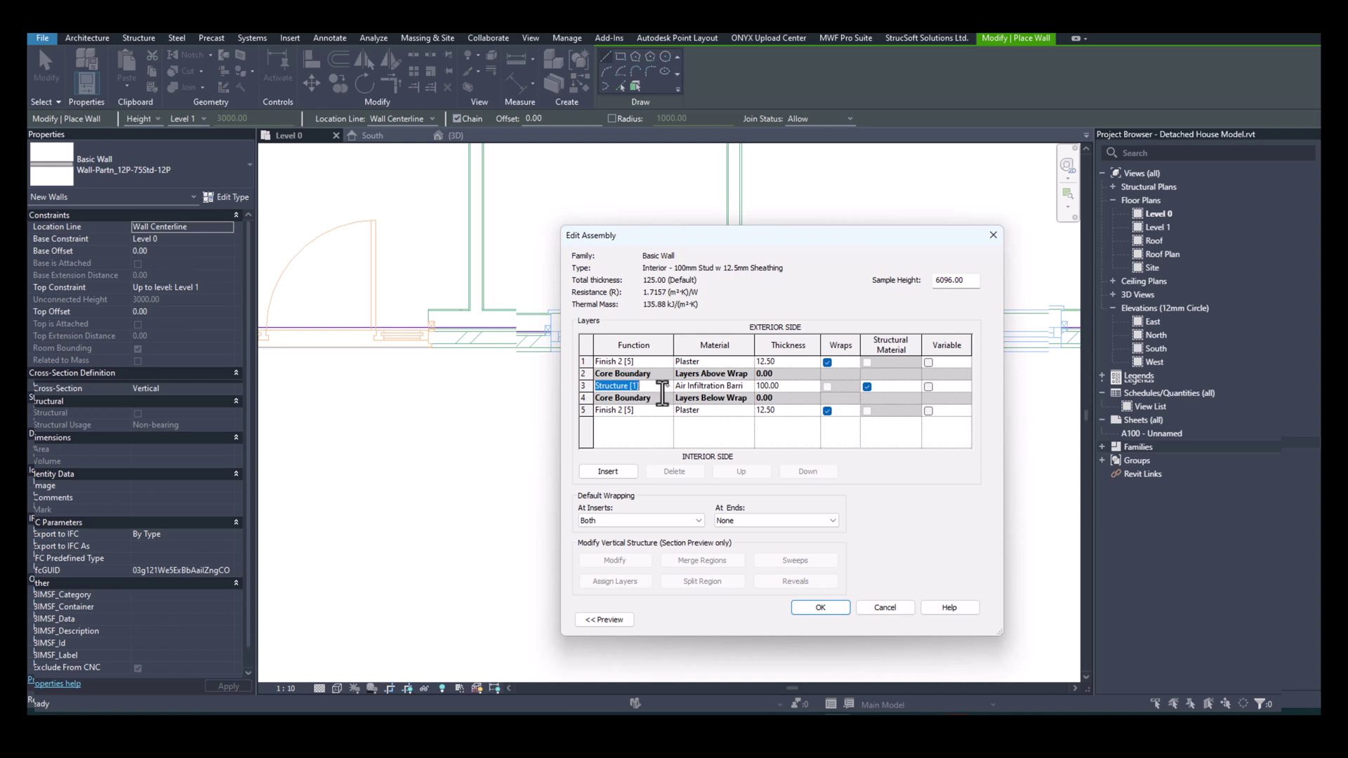
left_click(817, 608)
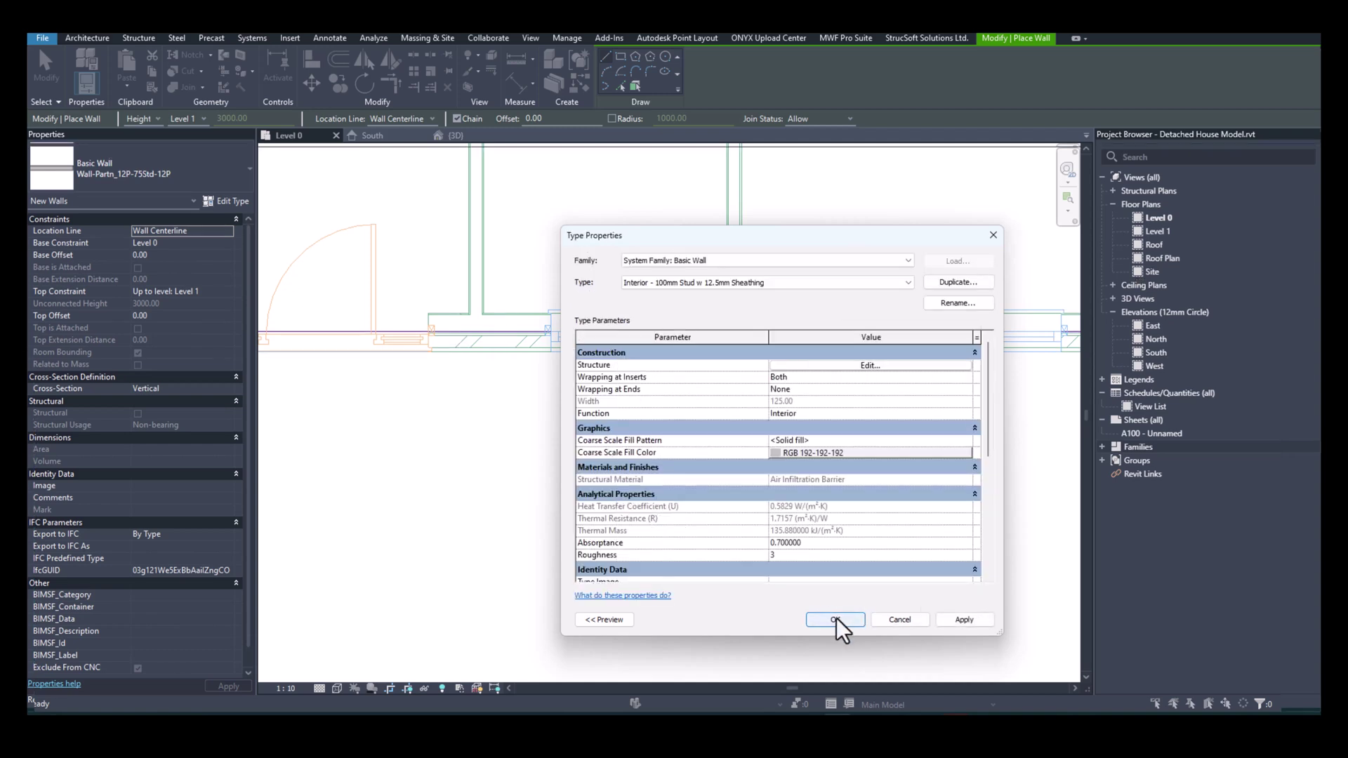
left_click(837, 617)
Draw chained walls from the front wall up the dimensioned partition, continuing right along the horizontal partition to the right exterior wall.
scroll(733, 417, "up", 4)
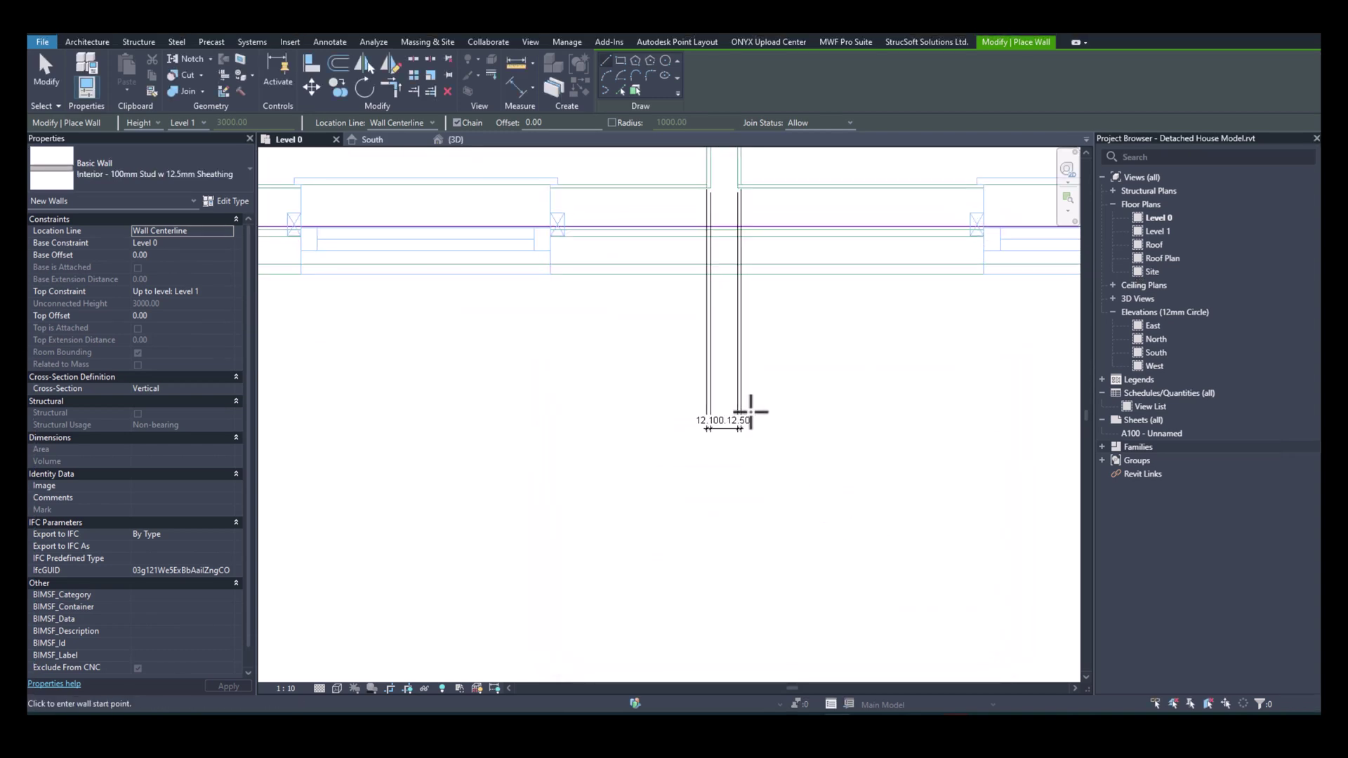
middle_click_drag(807, 330, 810, 400)
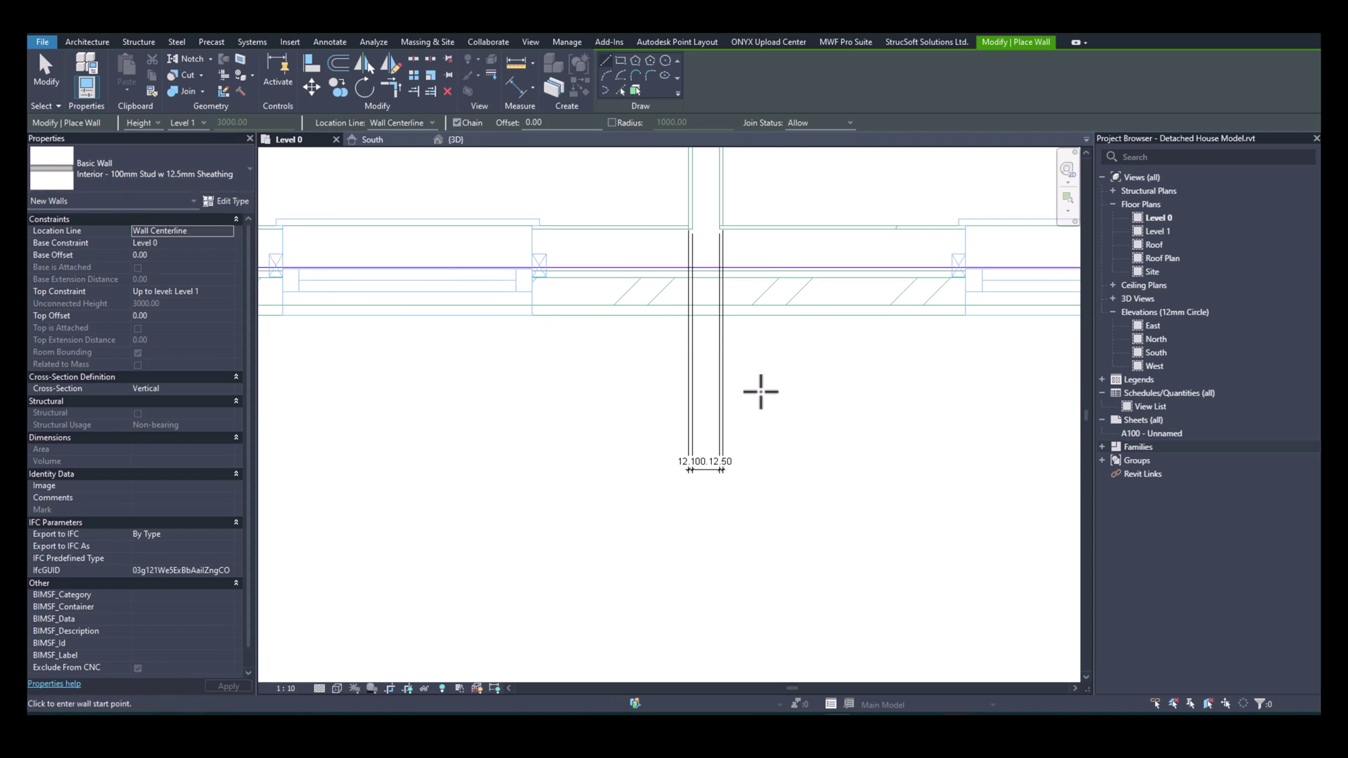
middle_click_drag(730, 382, 698, 517)
middle_click_drag(715, 391, 716, 523)
left_click(594, 525)
scroll(603, 500, "down", 5)
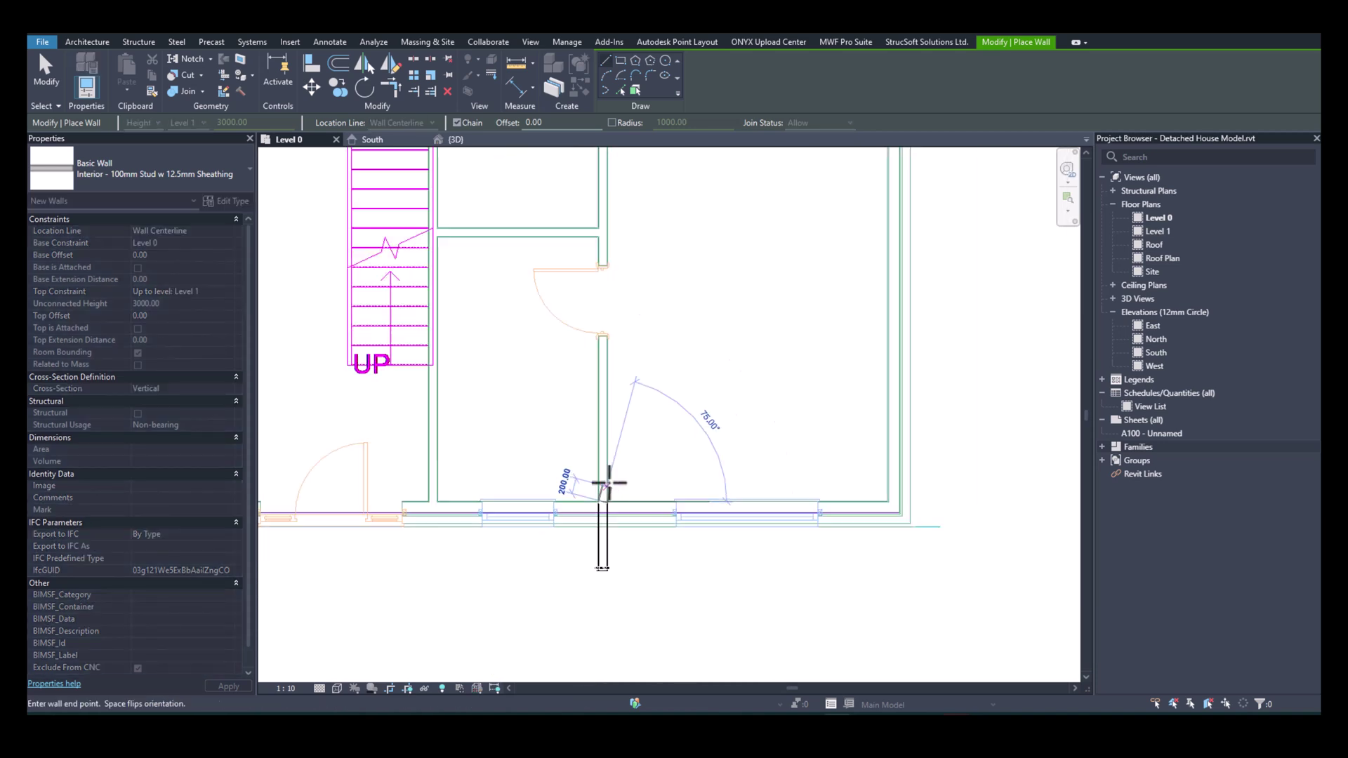
middle_click_drag(624, 282, 614, 468)
scroll(589, 267, "up", 5)
left_click(591, 270)
middle_click_drag(866, 320, 560, 343)
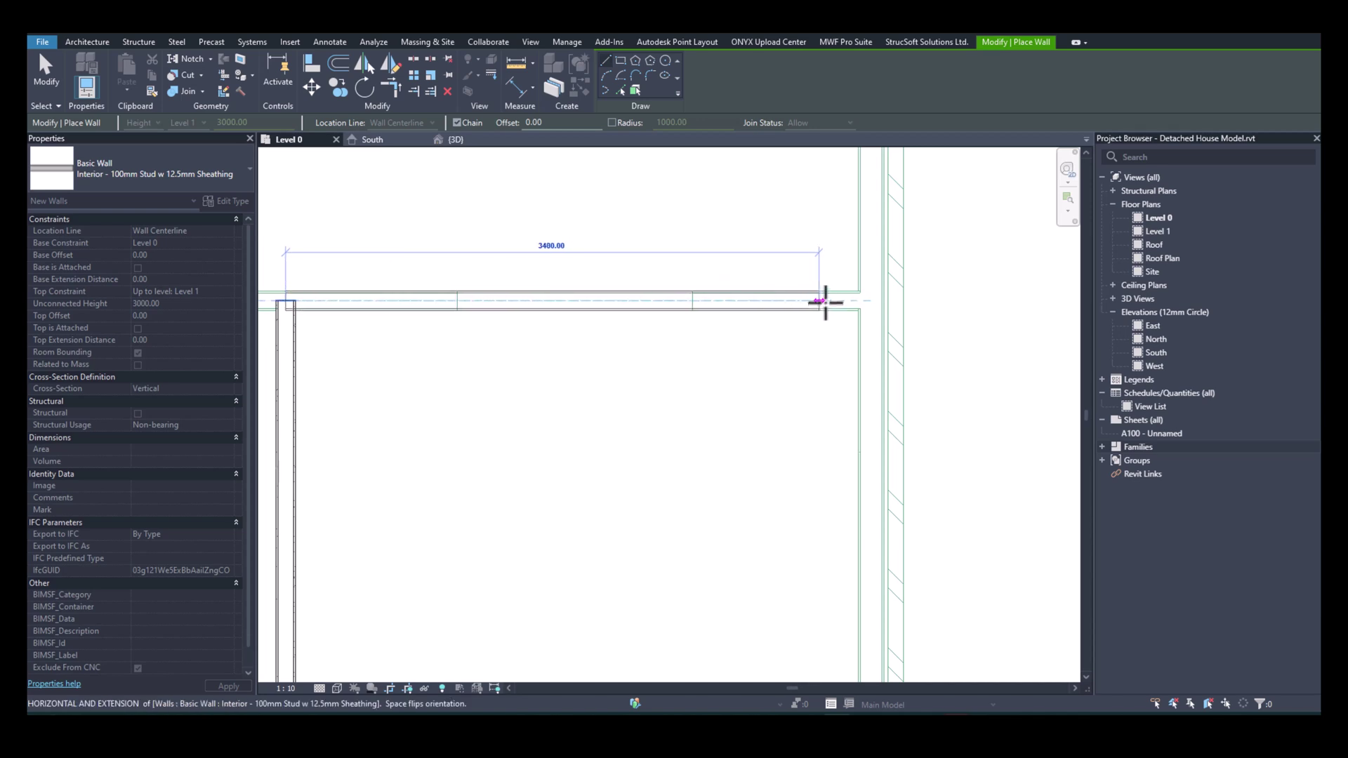
left_click(870, 300)
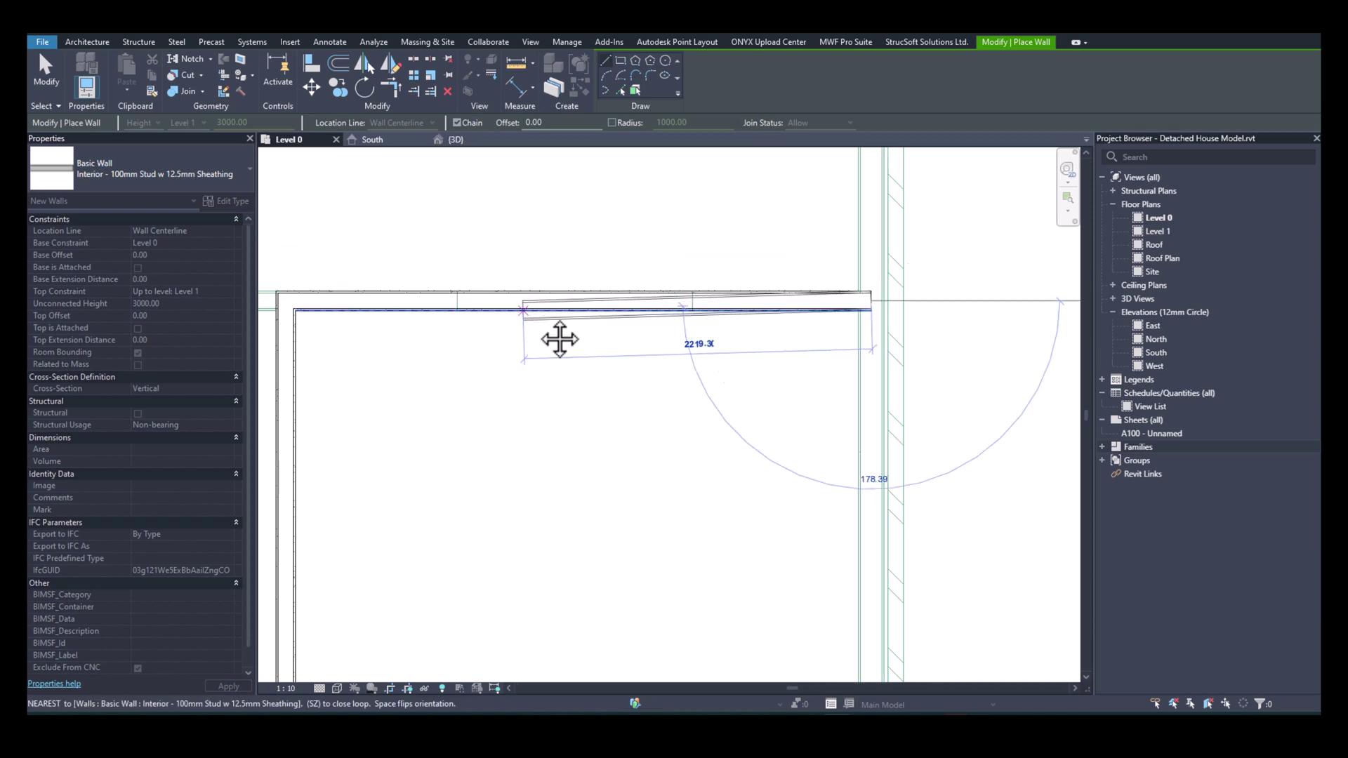
Draw a wall from the new wall corner left along the horizontal partition to the rear-left room's corner, and dismiss the save reminder.
middle_click_drag(284, 300, 686, 376)
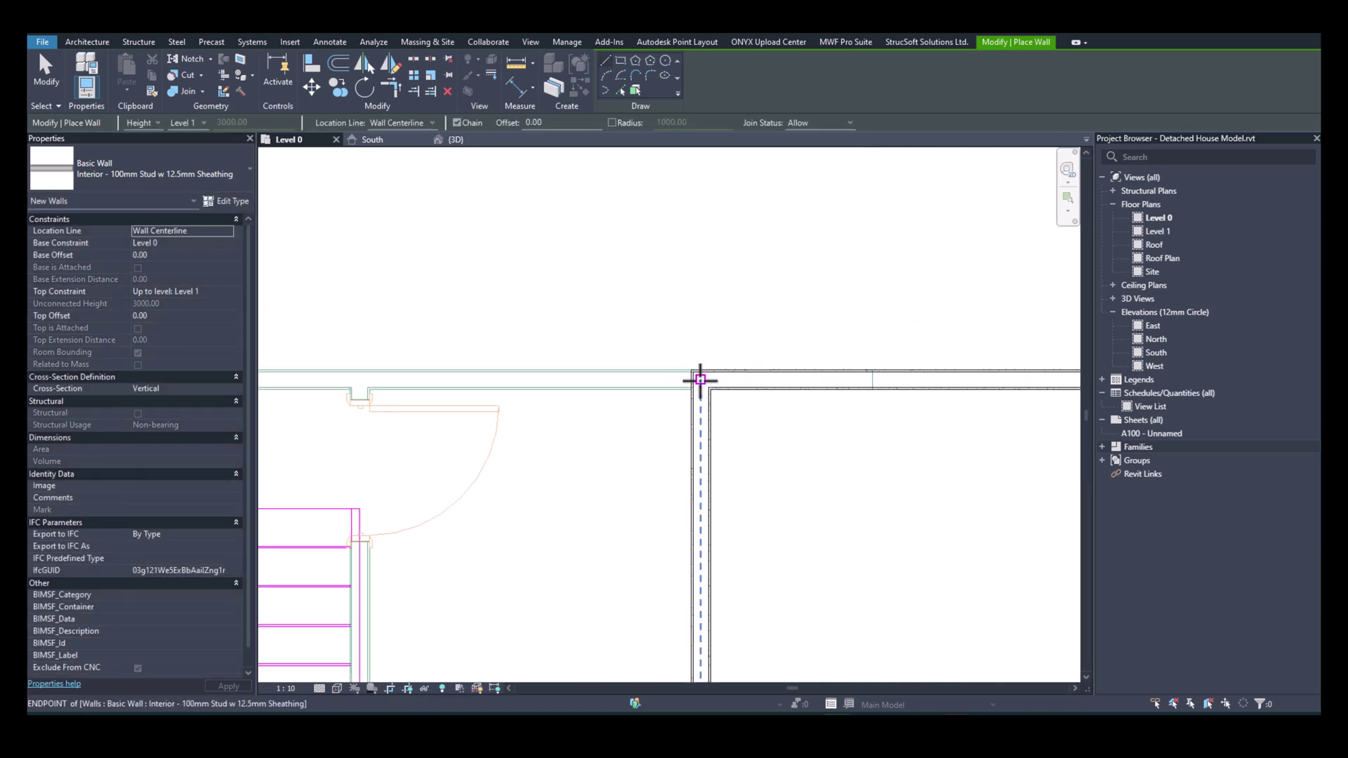
left_click(701, 379)
middle_click_drag(551, 392, 986, 427)
scroll(987, 427, "down", 2)
middle_click_drag(593, 406, 1021, 451)
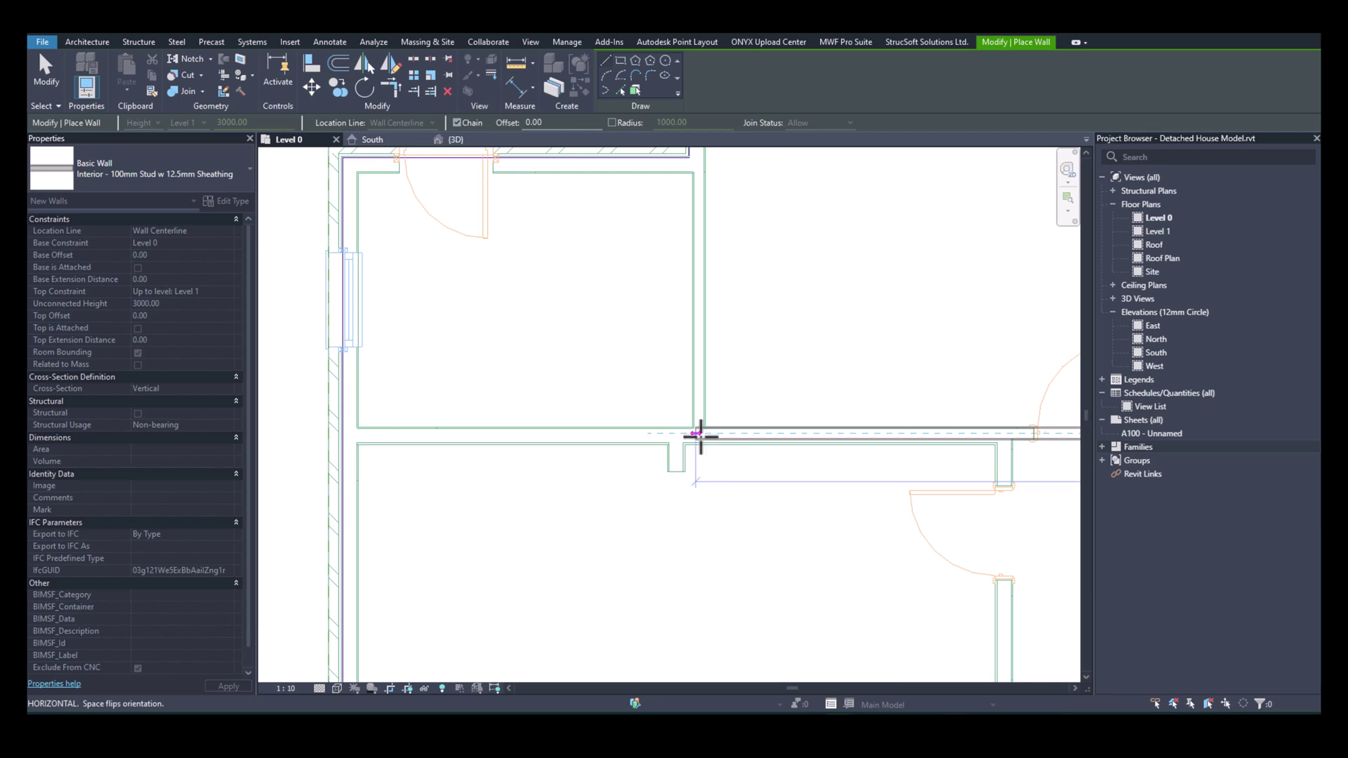
scroll(700, 436, "up", 2)
left_click(699, 430)
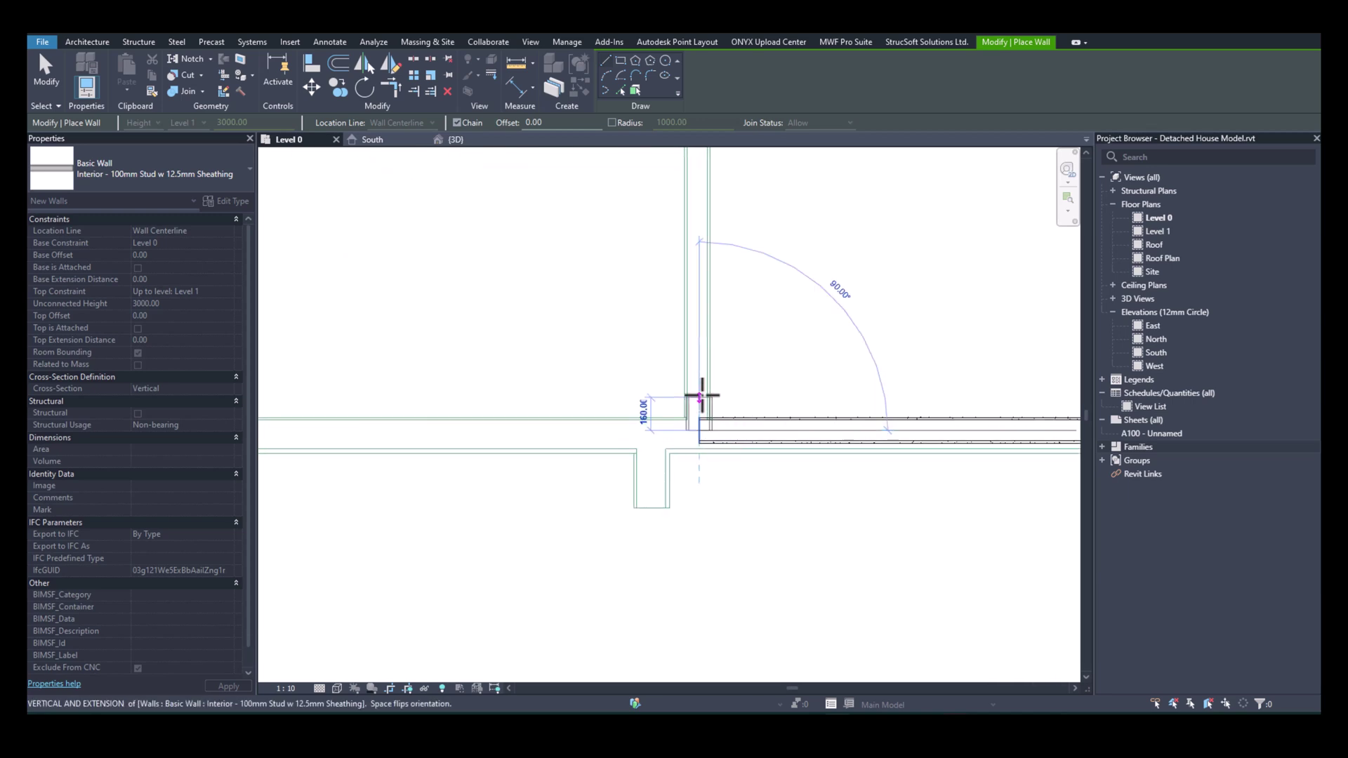
key("Escape")
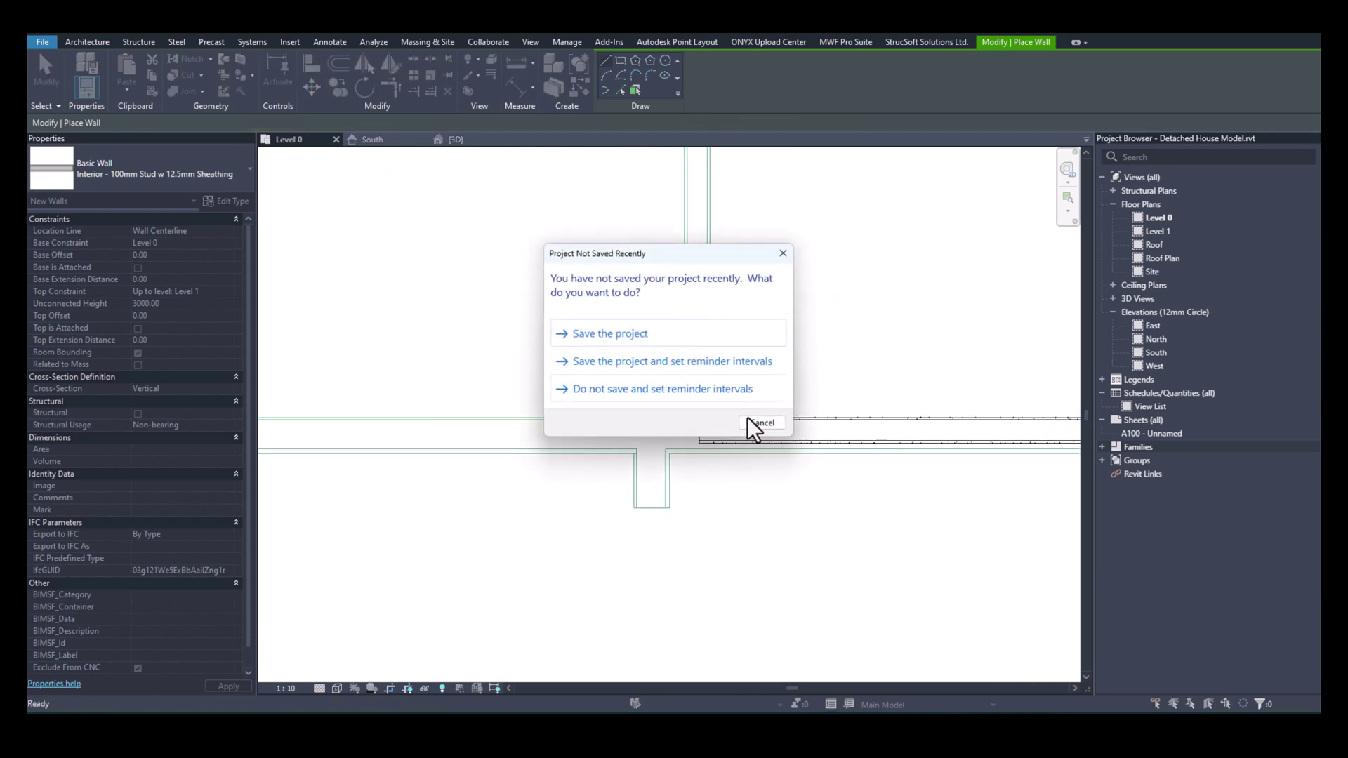
left_click(749, 416)
Draw the rear-left room's right-hand vertical wall from the exterior wall's inner face down to the left end of the horizontal wall.
scroll(772, 361, "up", 4)
scroll(673, 469, "up", 2)
left_click(674, 452)
middle_click_drag(688, 490, 726, 280)
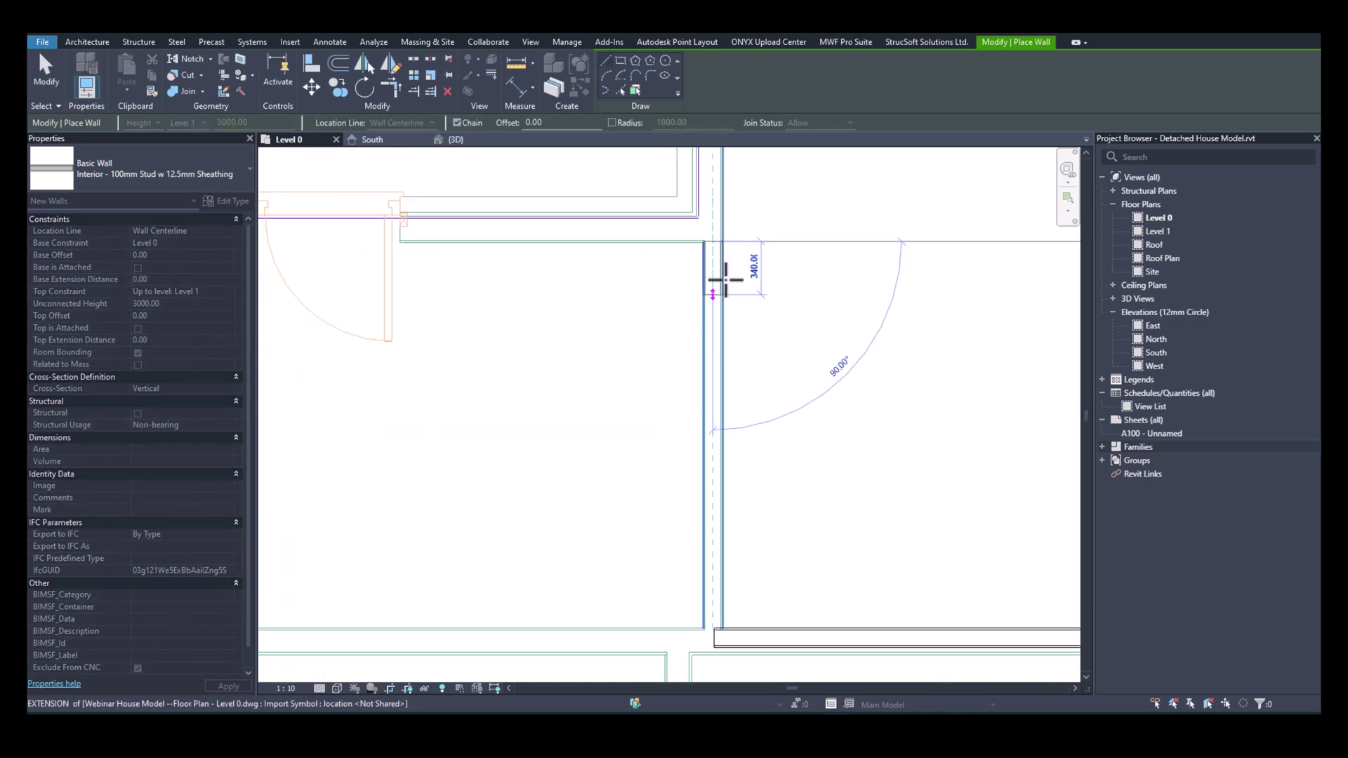
left_click(714, 634)
key("Escape")
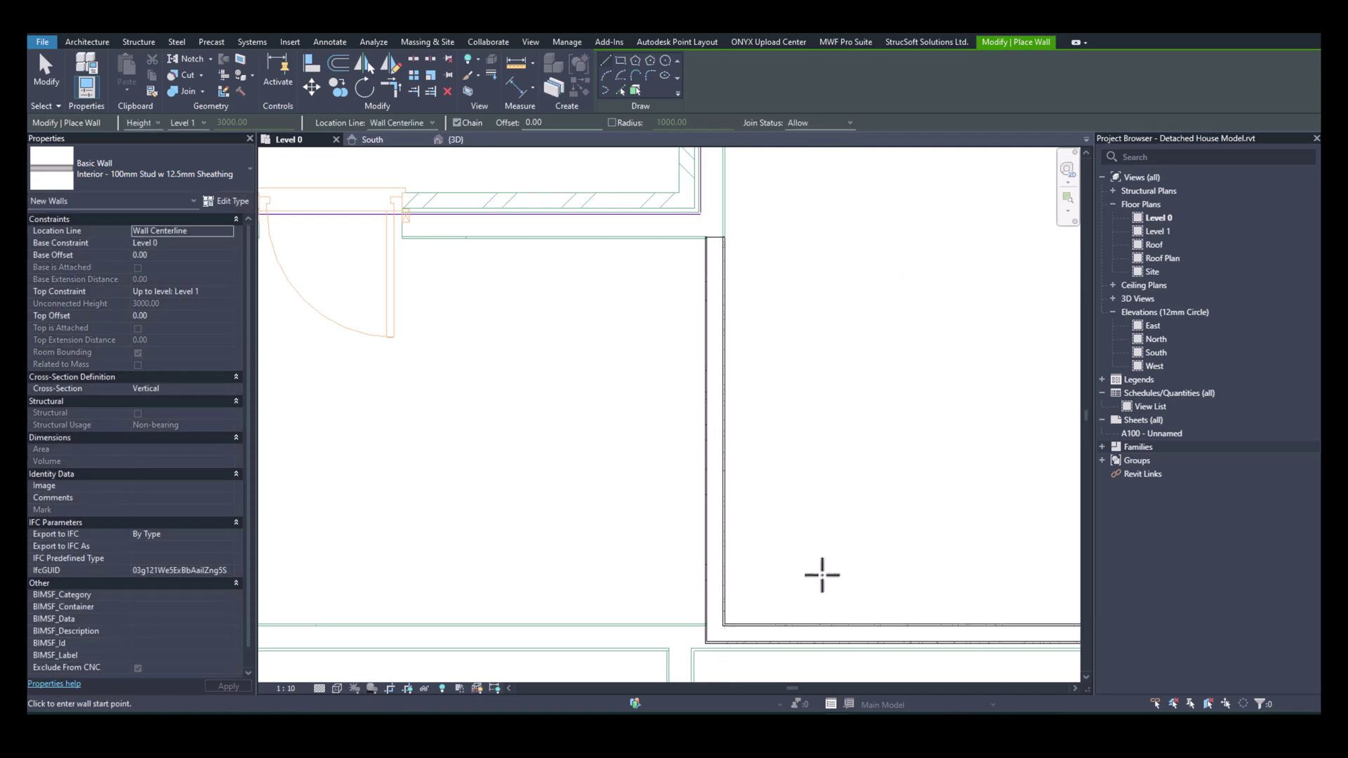
Draw the short horizontal wall from the dimensioned partition left to the partition beside the staircase.
scroll(810, 580, "down", 3)
middle_click_drag(849, 505, 688, 469)
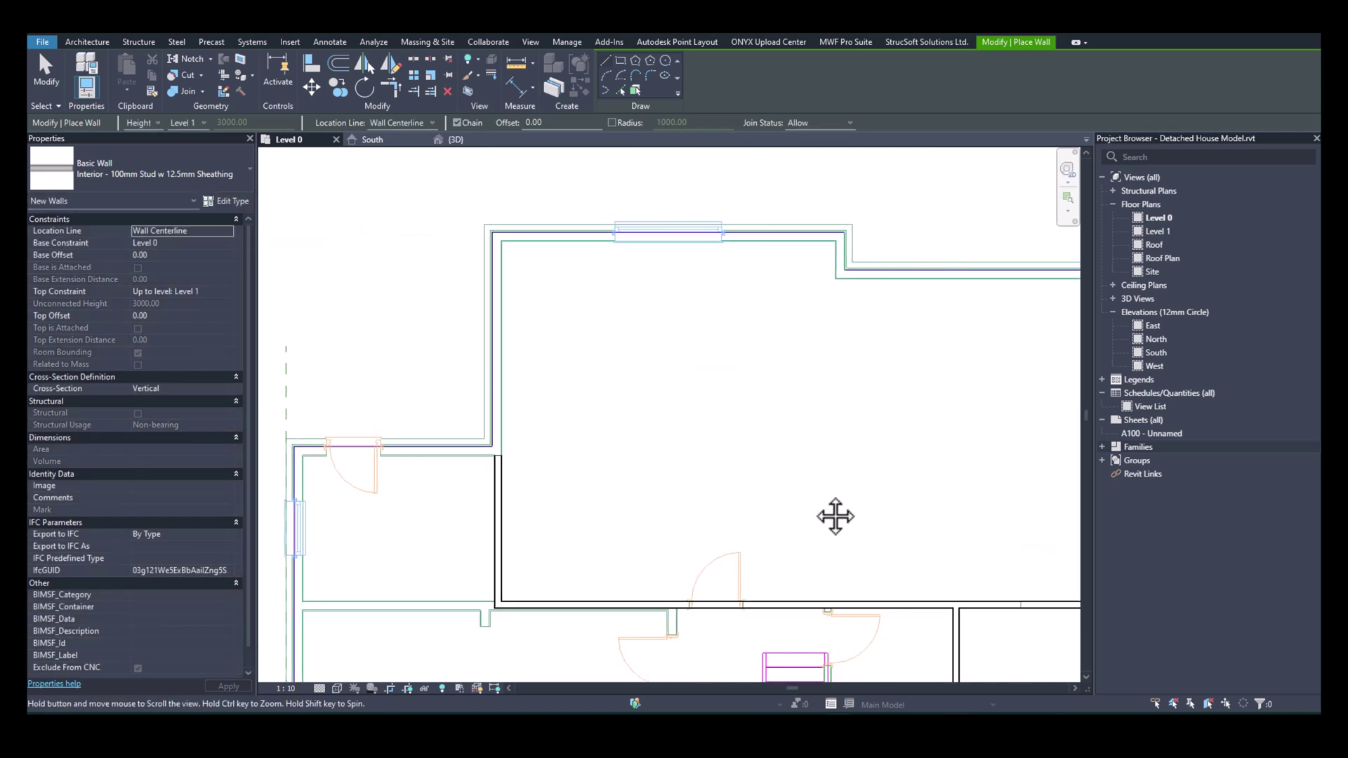
middle_click_drag(835, 516, 574, 416)
middle_click_drag(737, 541, 821, 405)
scroll(681, 589, "up", 3)
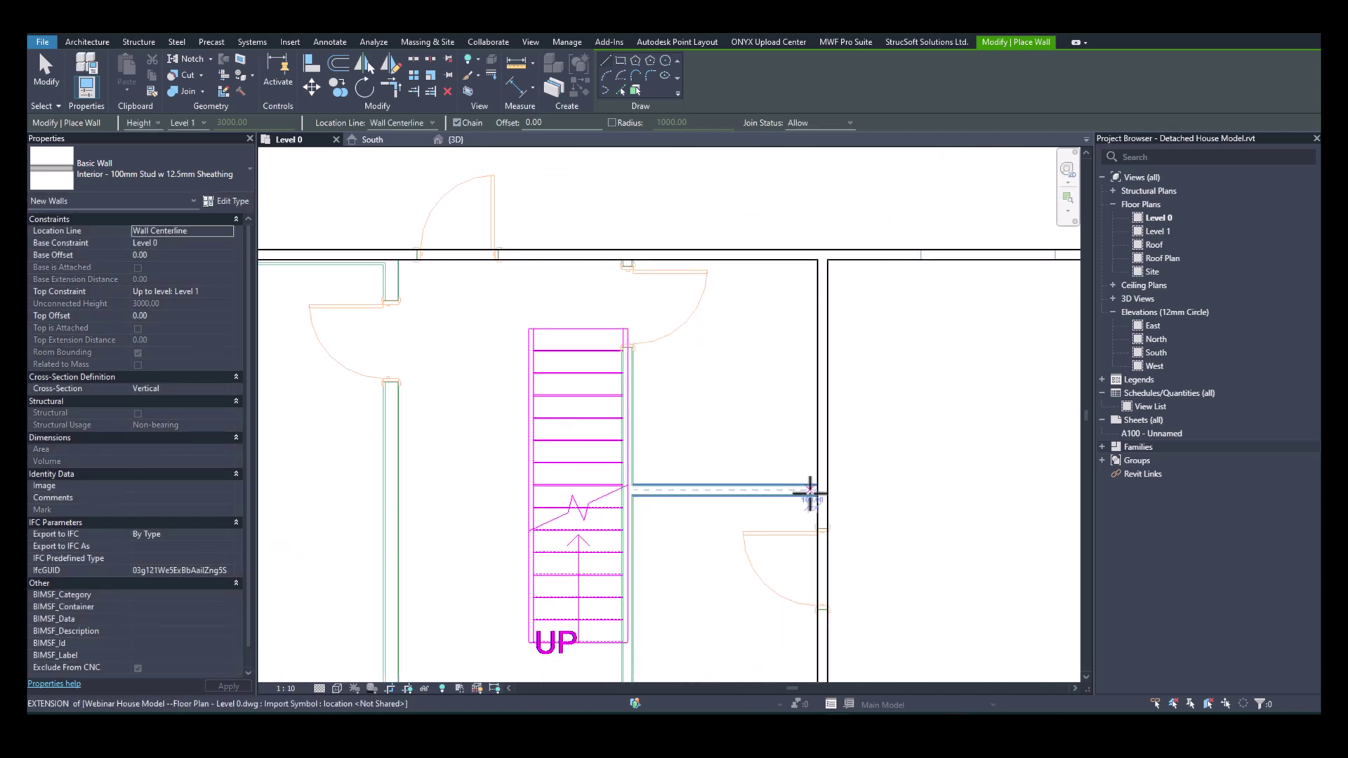
scroll(815, 490, "up", 2)
left_click(816, 490)
left_click(564, 487)
key("Escape")
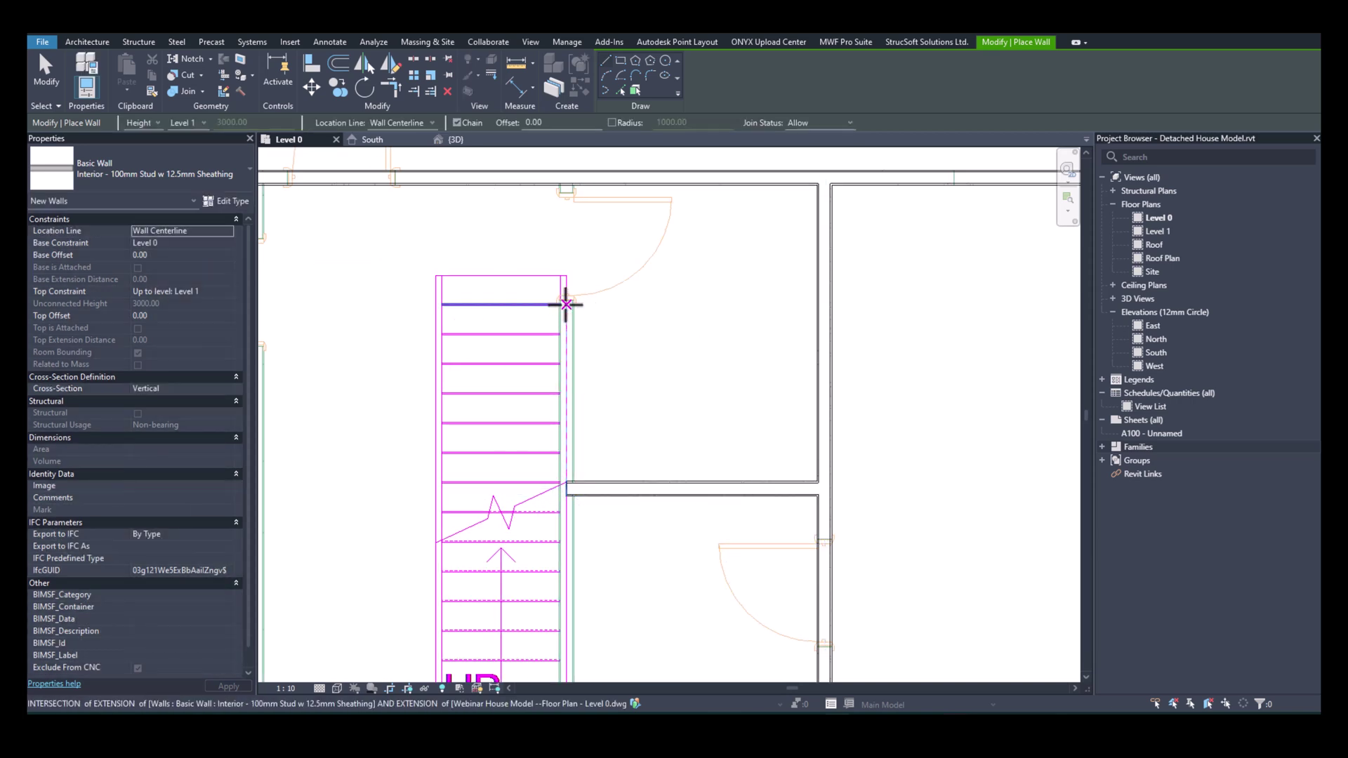
Draw the vertical wall beside the staircase from below its door opening down to the front wall, and finish placing walls.
left_click(567, 305)
middle_click_drag(582, 540, 583, 378)
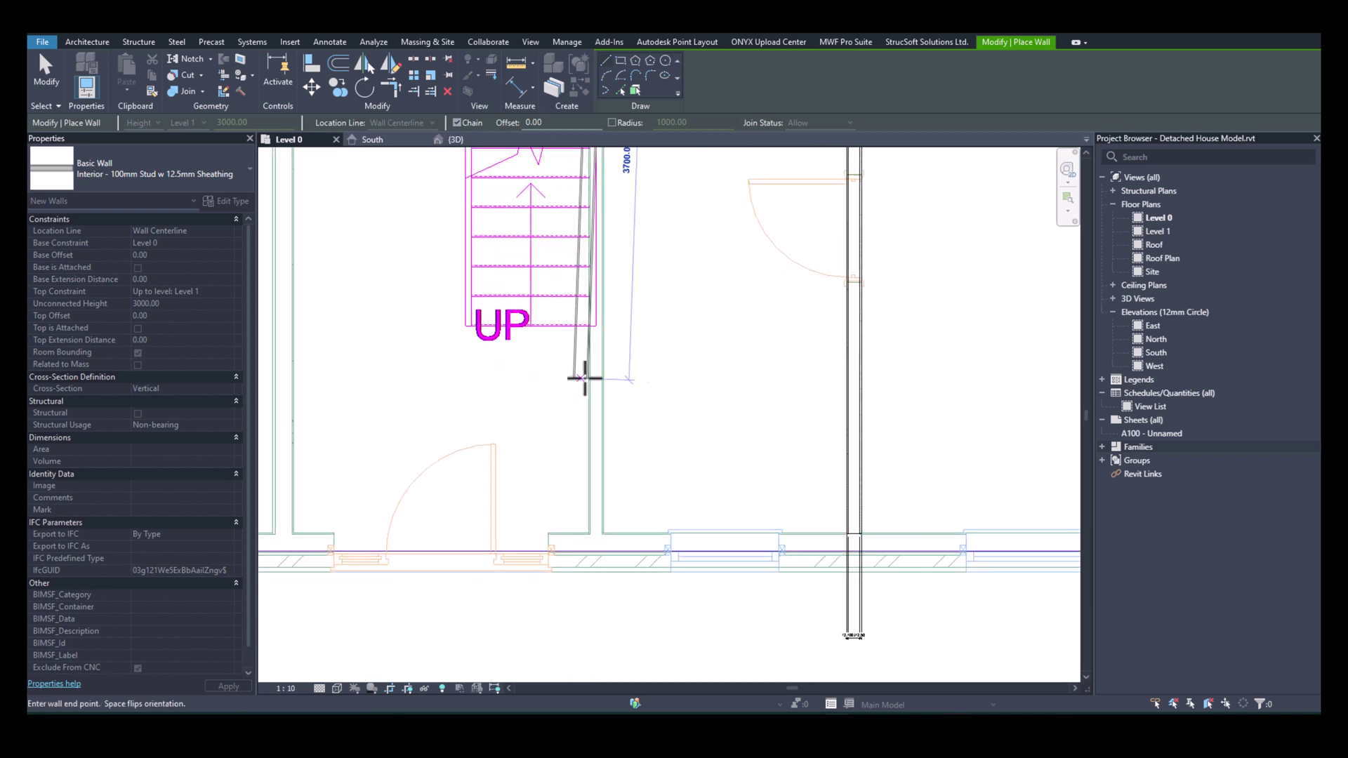
left_click(594, 541)
key("Escape")
key("Escape")
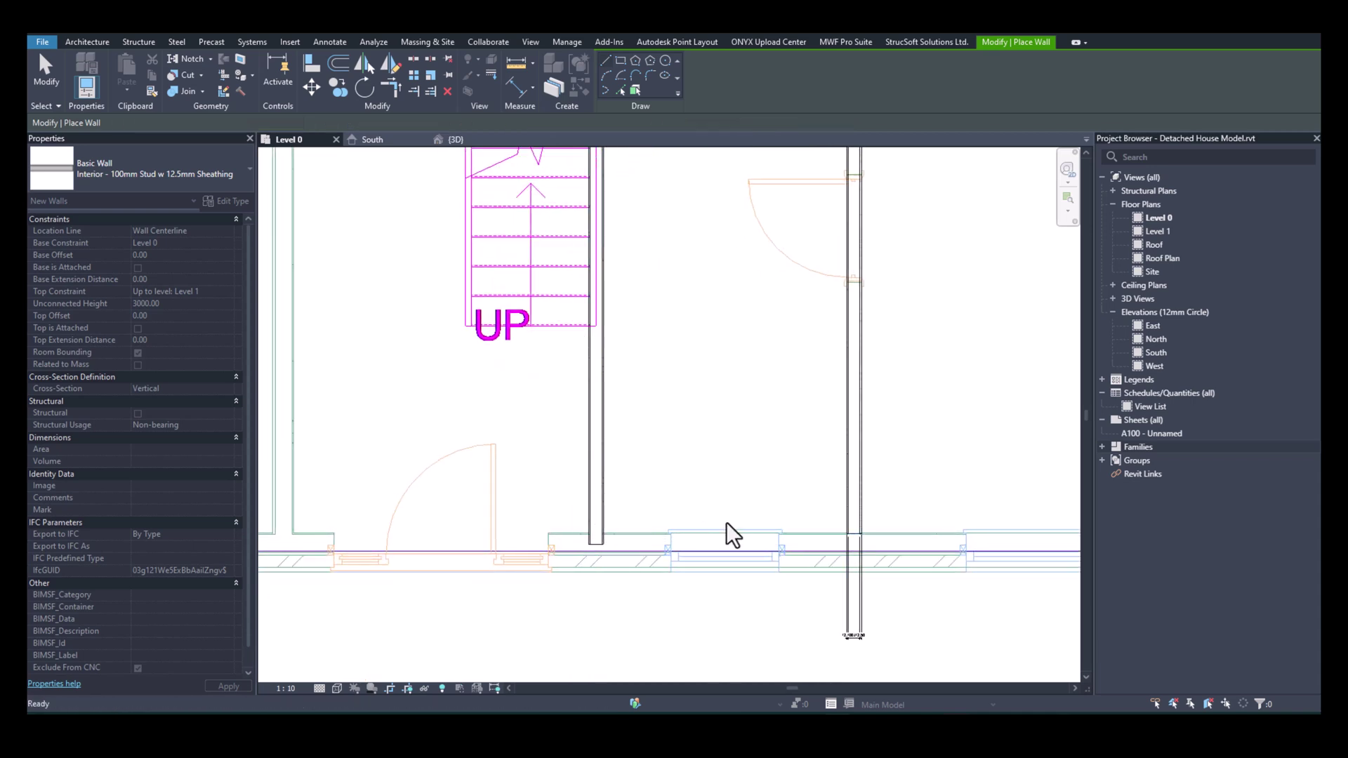
scroll(767, 518, "down", 3)
scroll(829, 496, "down", 1)
middle_click_drag(880, 499, 882, 543)
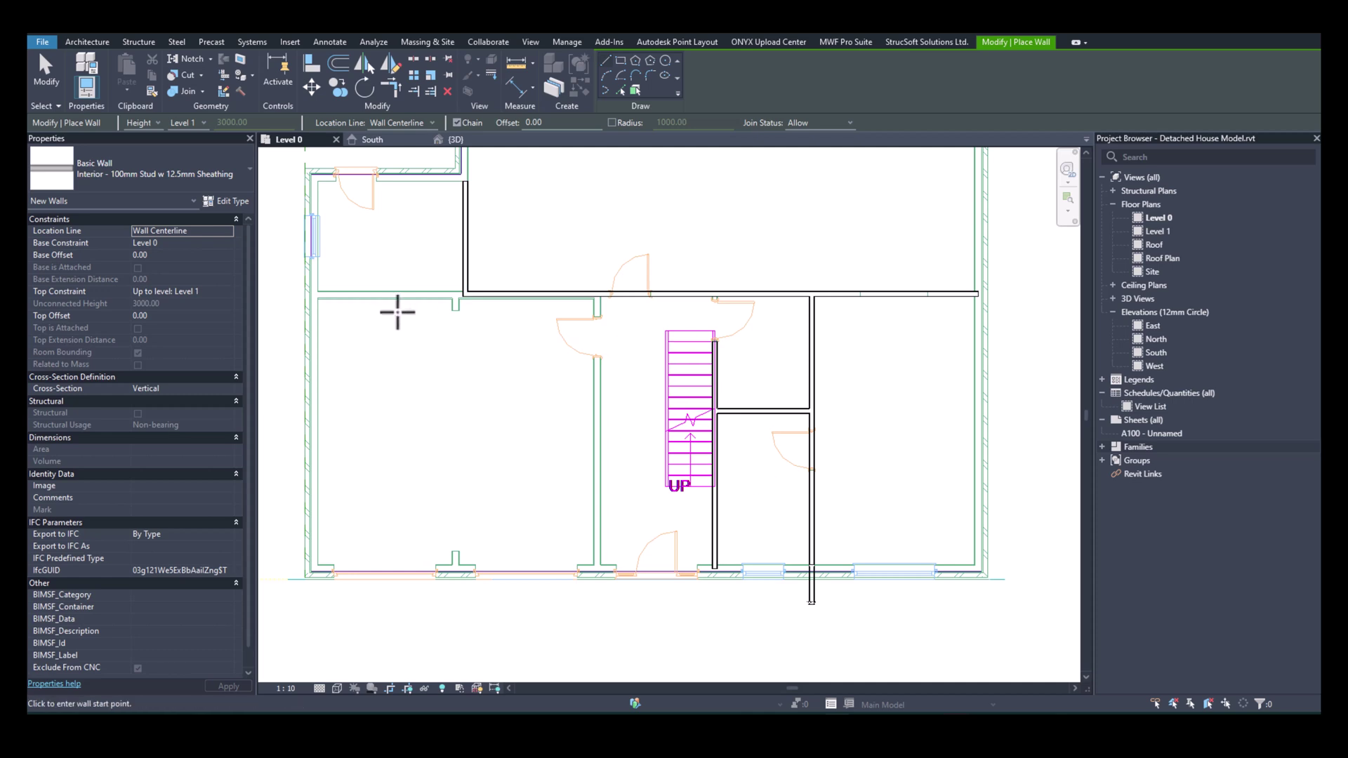
key("Escape")
key("Escape")
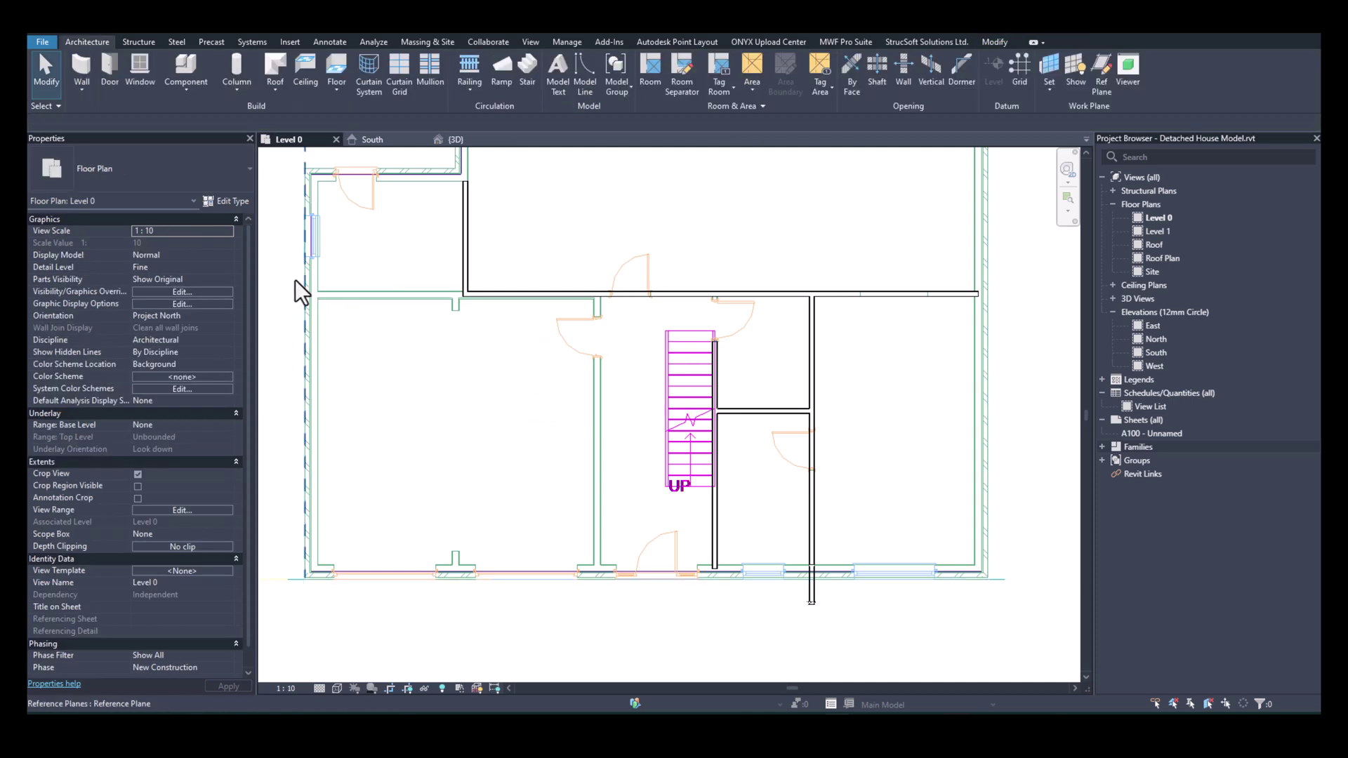
Draw a short Exterior - Brick on Wood Stud front wall, about 506 mm long, from the first opening's edge to the front-left corner.
left_click(87, 70)
left_click(168, 187)
scroll(160, 194, "up", 5)
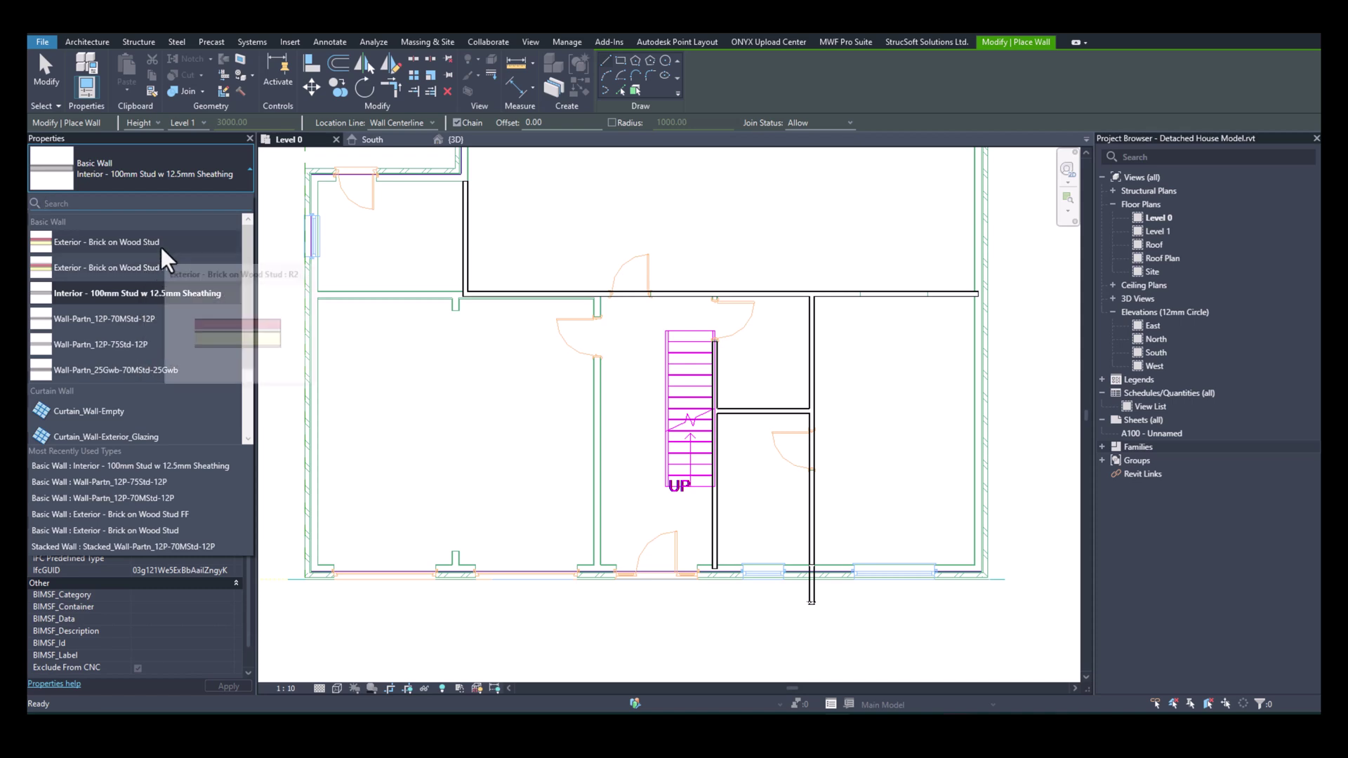
left_click(160, 245)
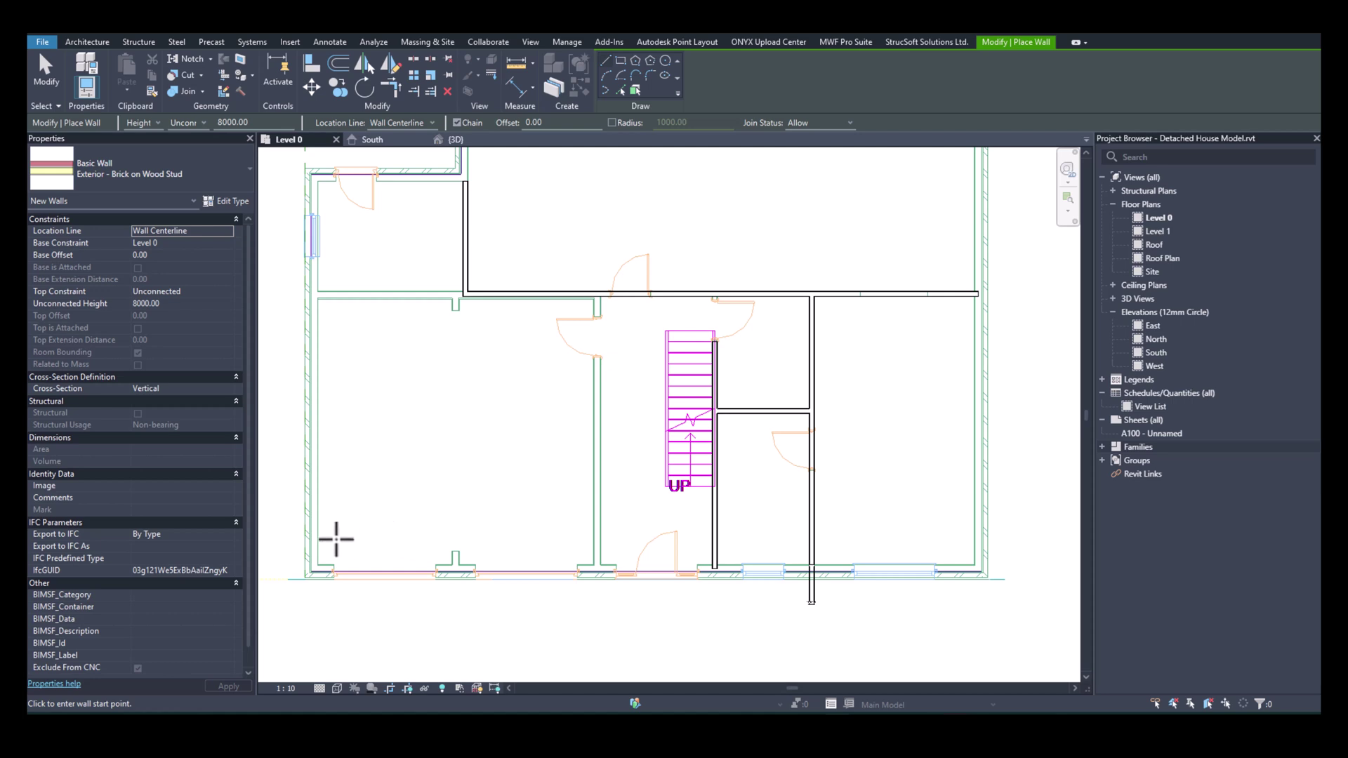
scroll(327, 565, "up", 6)
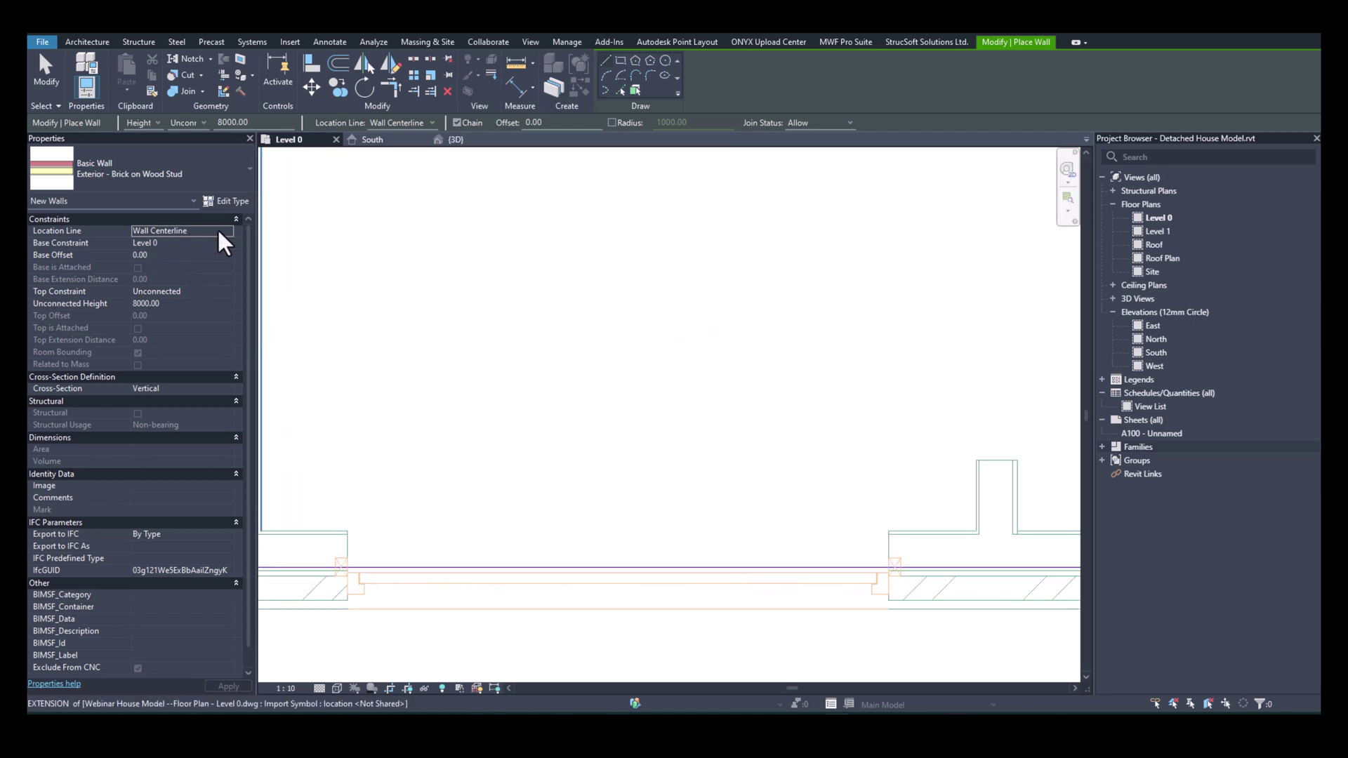
scroll(617, 535, "up", 4)
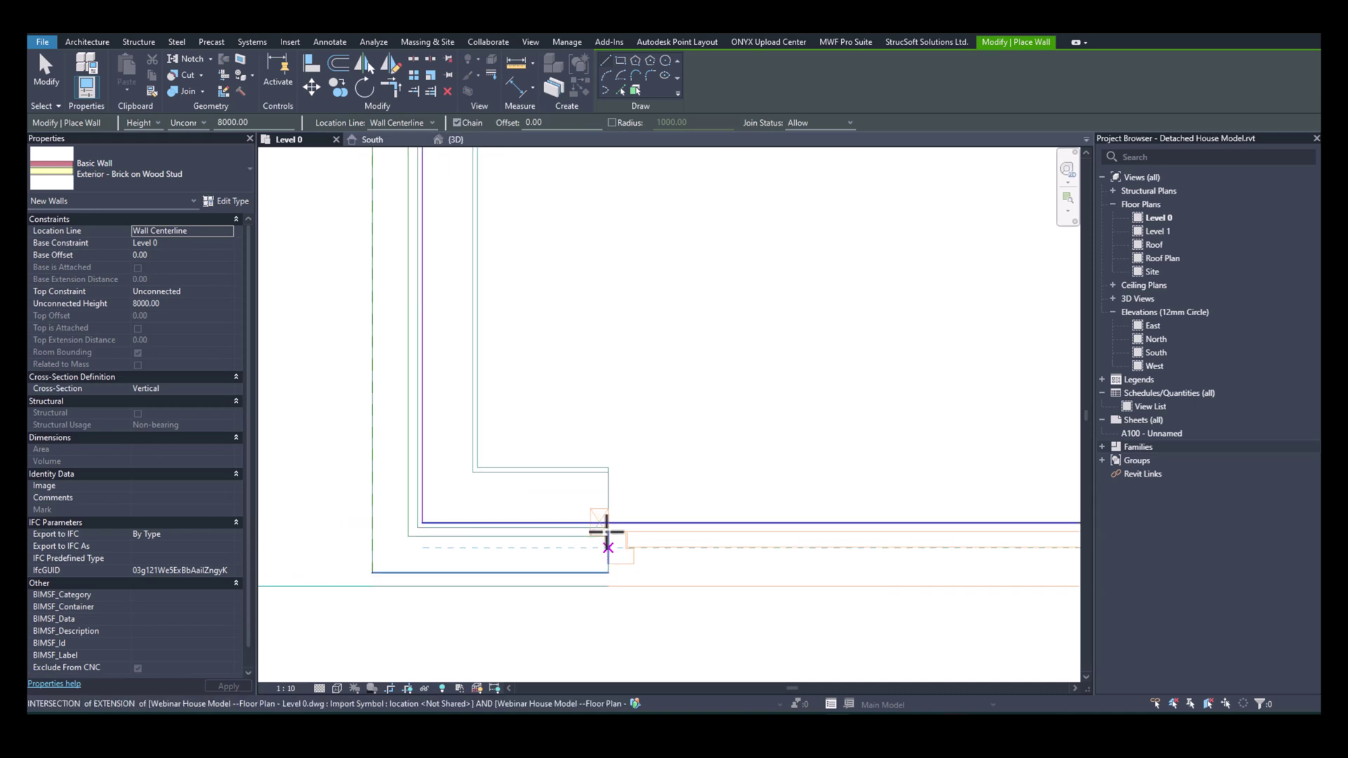
left_click(608, 521)
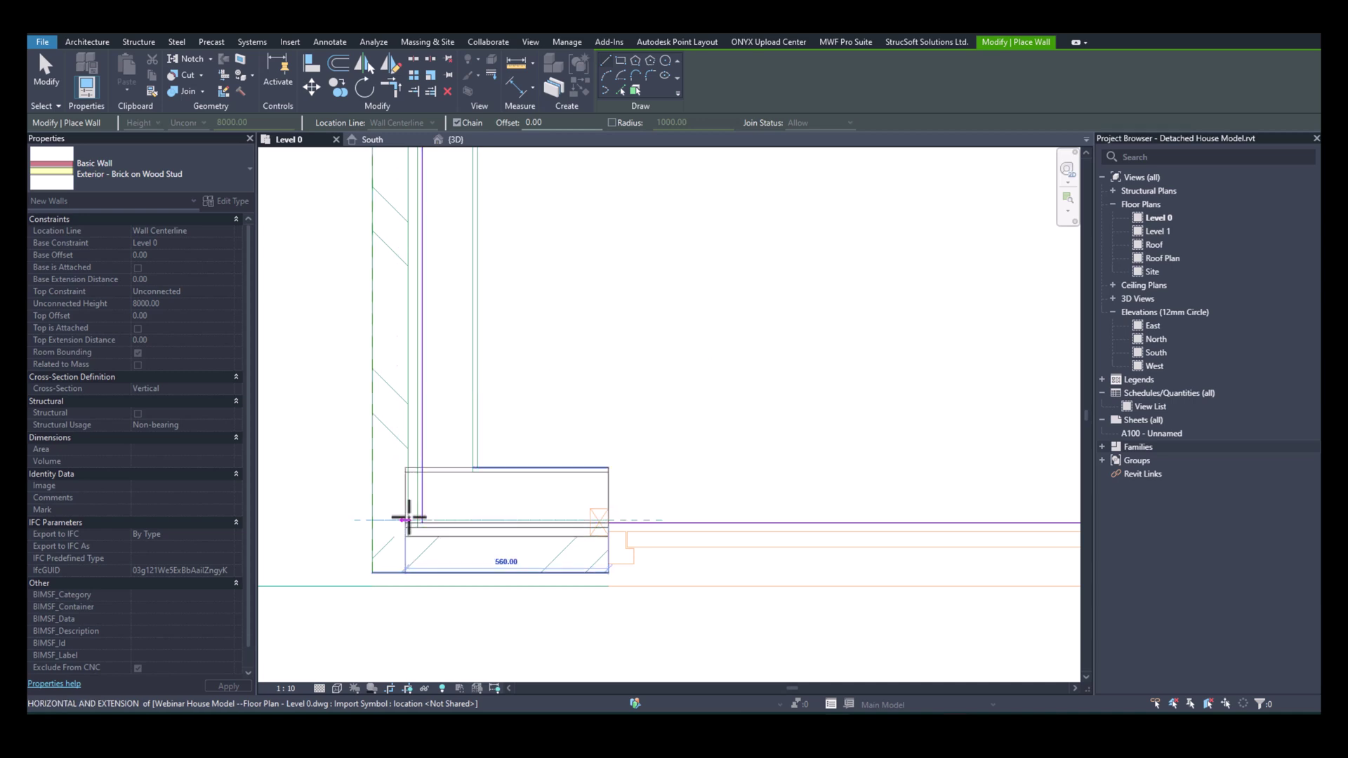
left_click(424, 520)
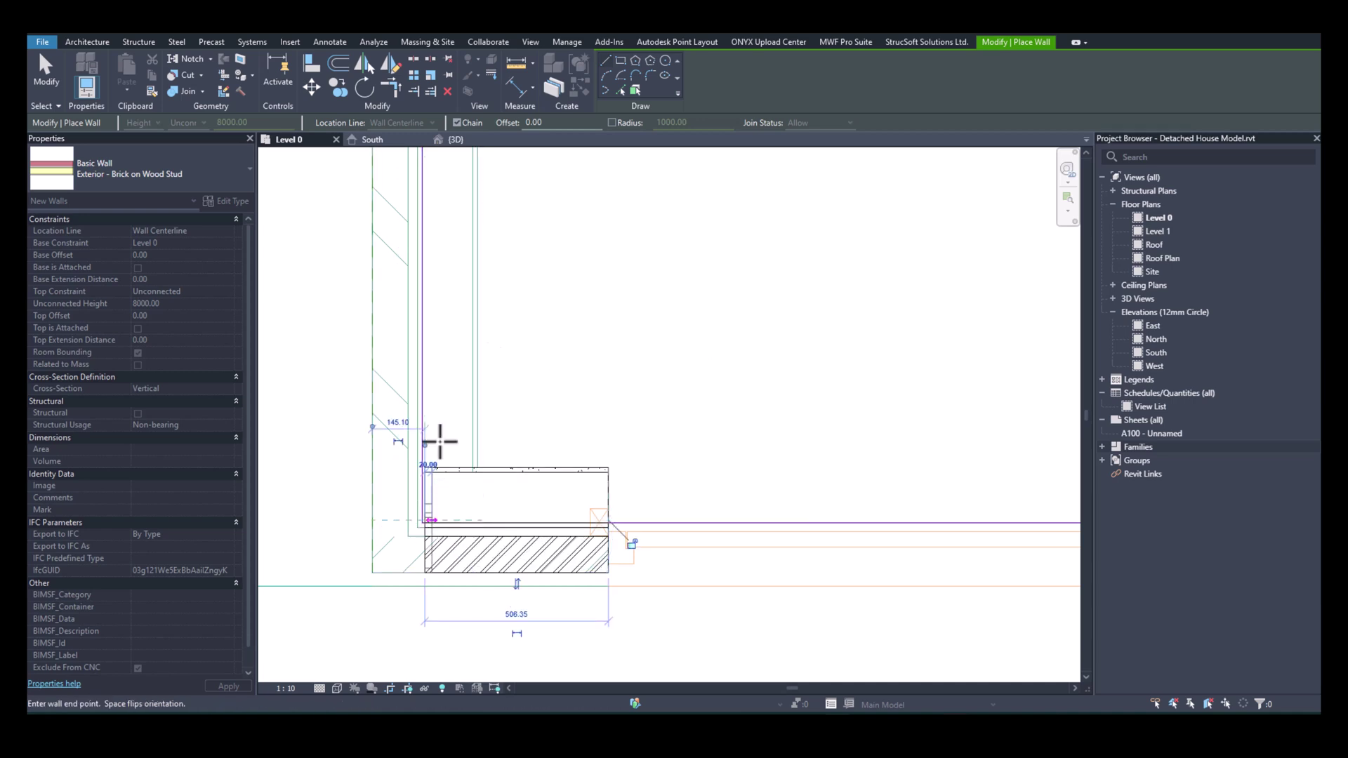
Continue the exterior wall chain up the house's left side to the rear corner of the small rear-left room.
scroll(414, 407, "down", 2)
scroll(436, 325, "down", 5)
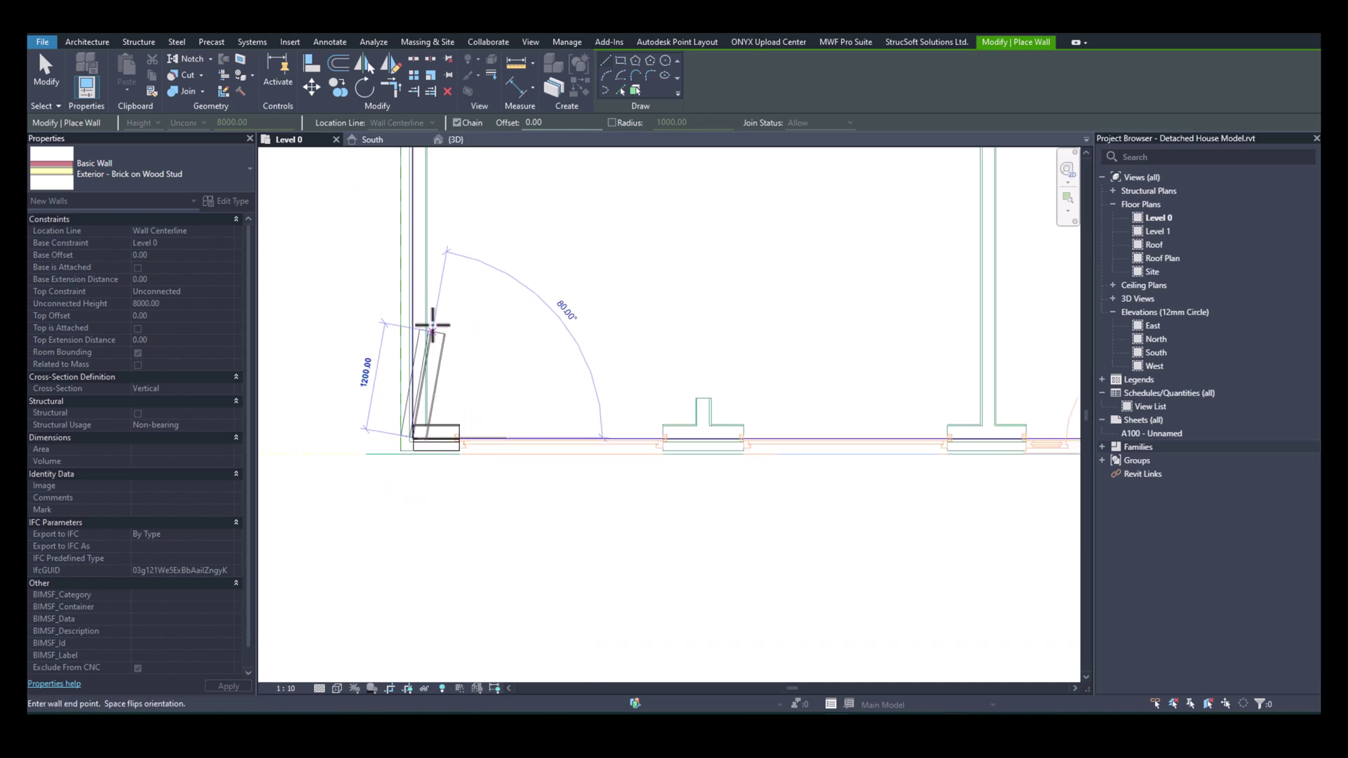
middle_click_drag(463, 325, 460, 469)
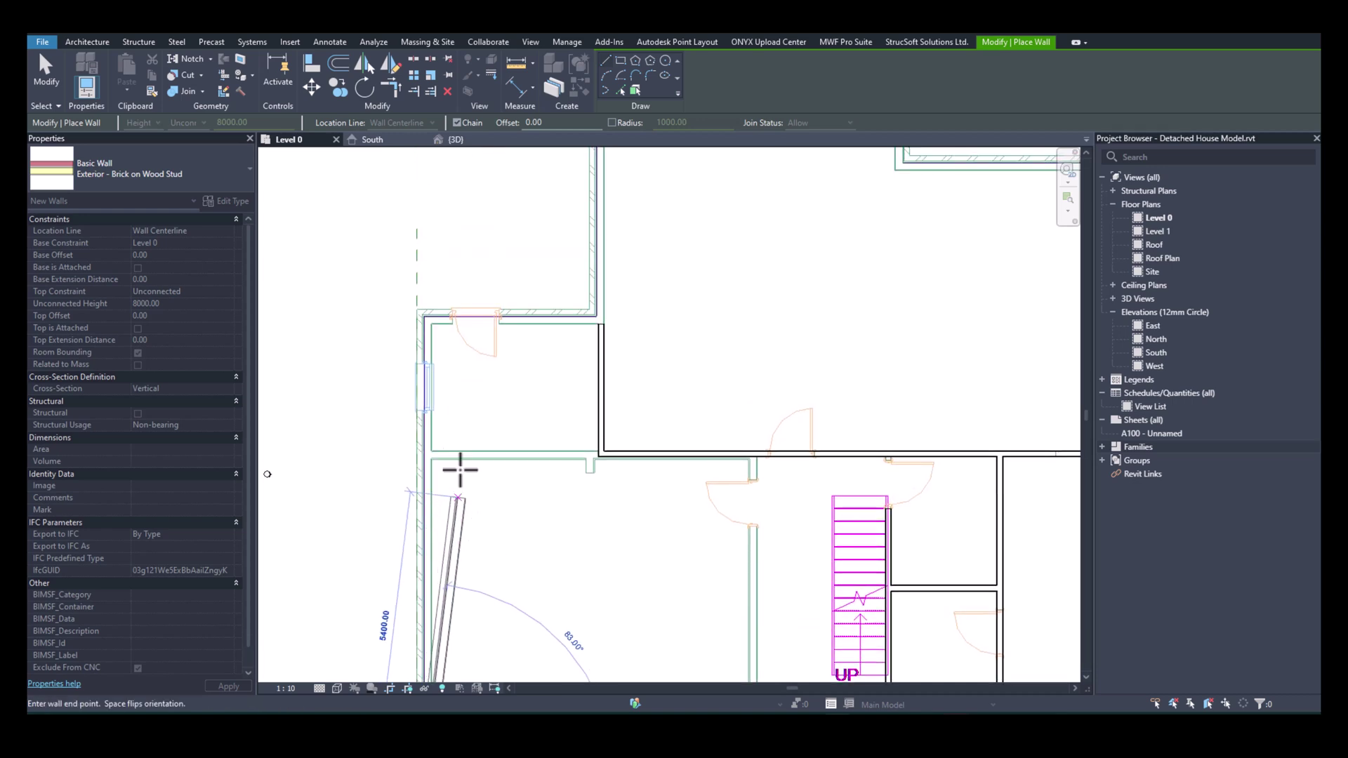
scroll(429, 316, "up", 3)
left_click(430, 309)
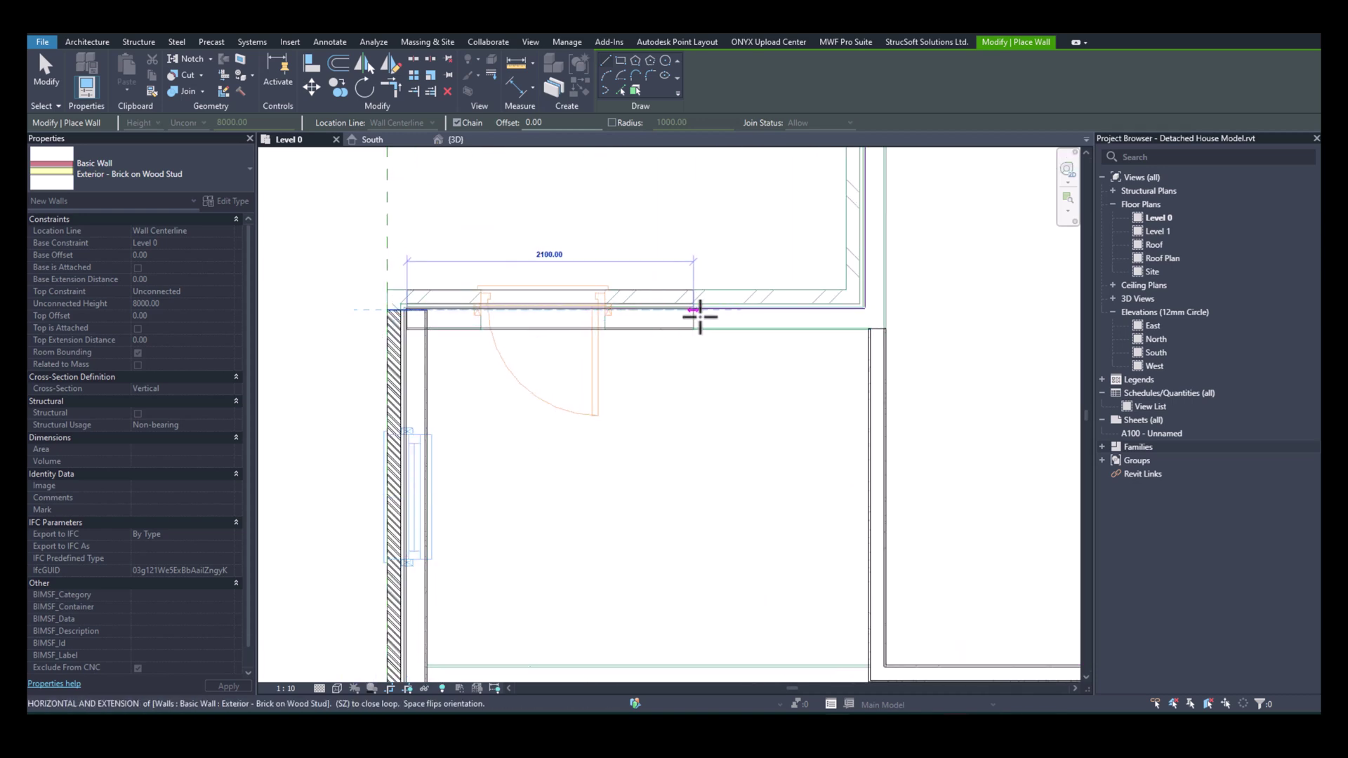
Continue the exterior wall along the rear-left room's back edge and up to the projecting rear room's left corner.
left_click(863, 311)
middle_click_drag(906, 421, 580, 505)
scroll(558, 309, "up", 2)
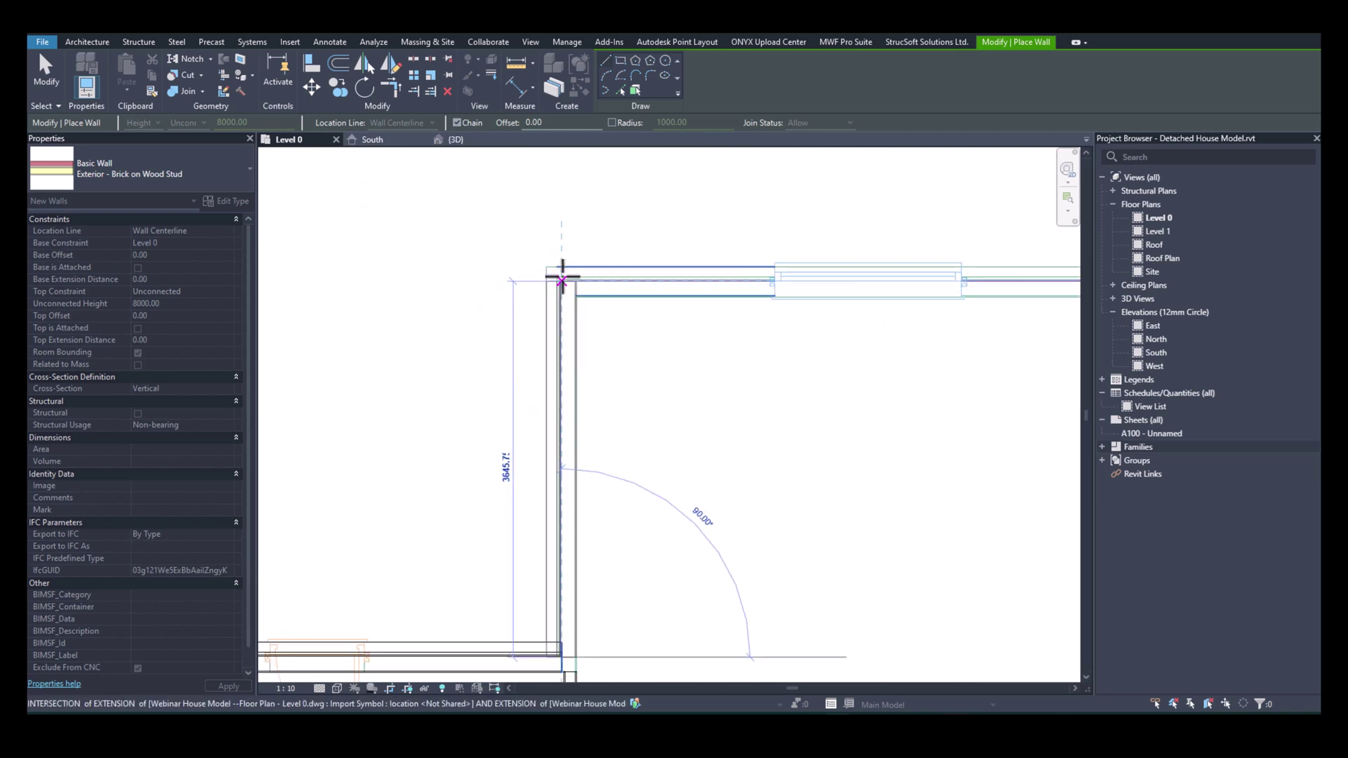
left_click(558, 309)
Trace the stepped rear exterior wall across to the house's rear-right corner.
middle_click_drag(700, 330, 245, 525)
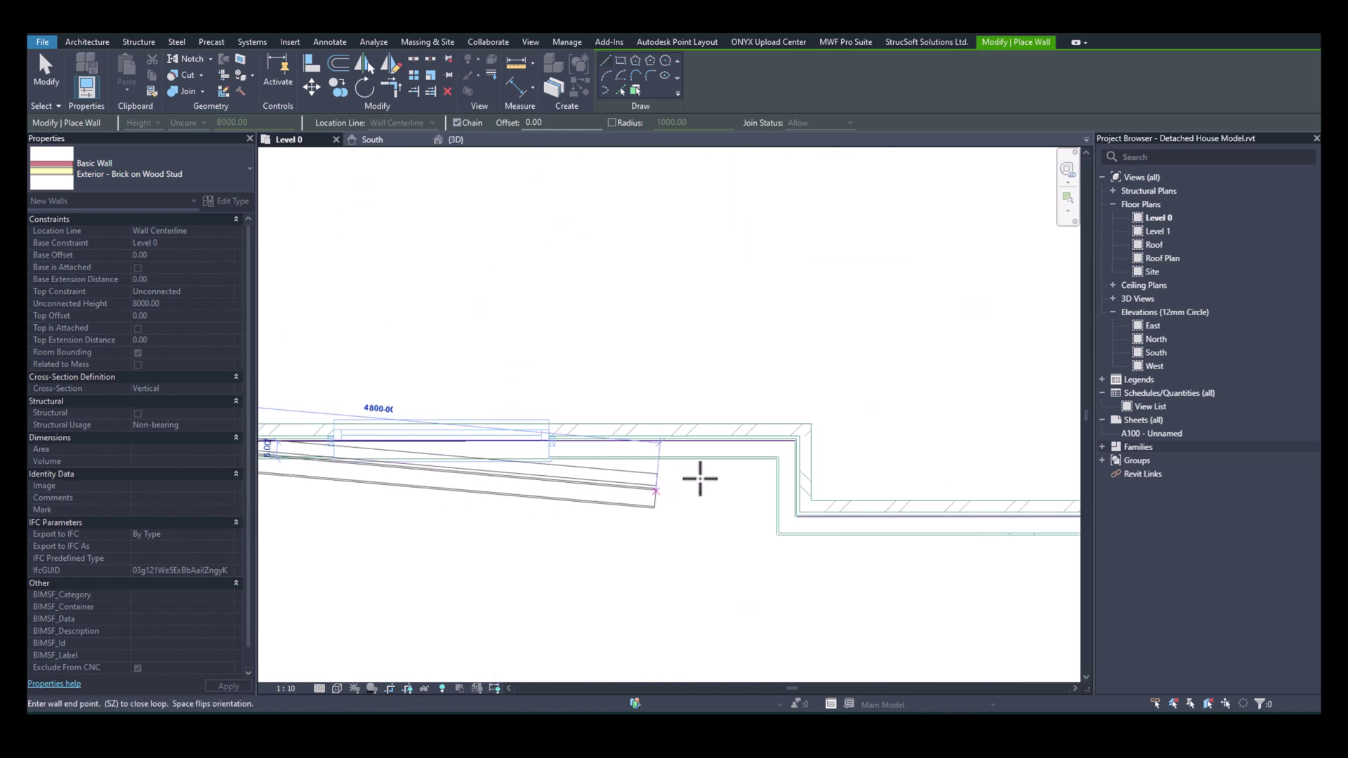
left_click(794, 447)
left_click(792, 516)
middle_click_drag(797, 526, 402, 468)
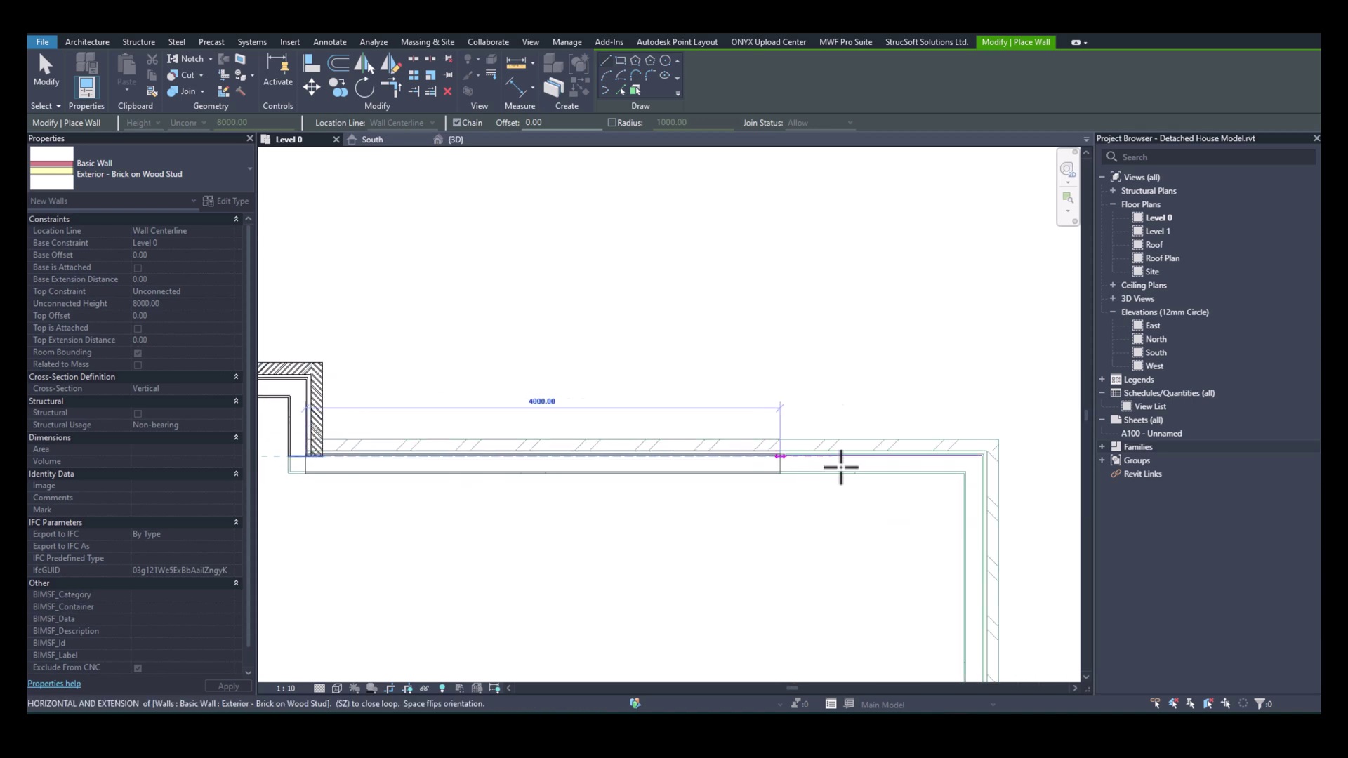
left_click(981, 463)
Continue the exterior wall down the house's right side to the front-right corner.
middle_click_drag(1000, 542, 860, 289)
scroll(859, 291, "down", 1)
middle_click_drag(873, 495, 788, 301)
scroll(788, 301, "down", 2)
middle_click_drag(788, 496, 777, 337)
scroll(767, 471, "up", 2)
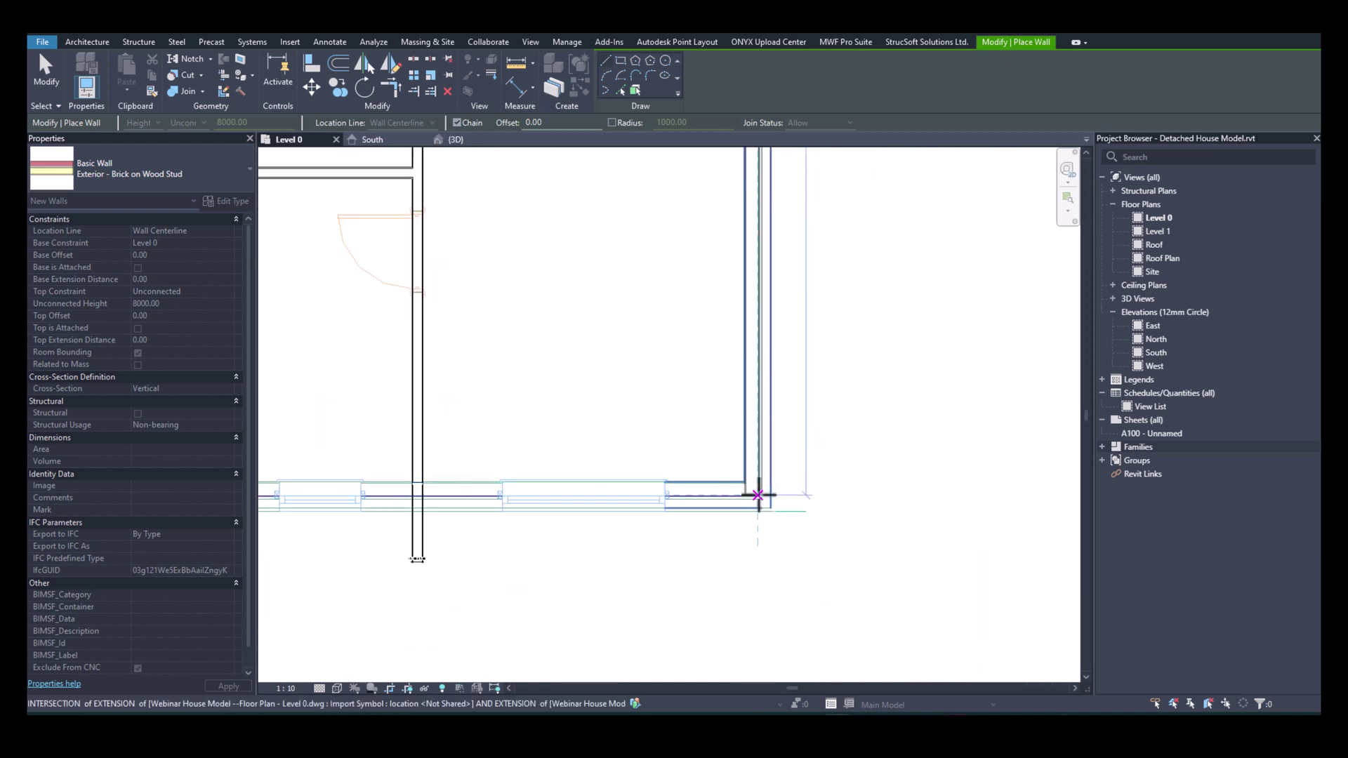
left_click(762, 464)
Draw the front exterior wall from the front-right corner left for about 14100 mm, and finish placing walls.
scroll(601, 466, "up", 1)
middle_click_drag(602, 466, 976, 419)
scroll(661, 421, "down", 2)
middle_click_drag(587, 436, 942, 436)
scroll(510, 430, "down", 1)
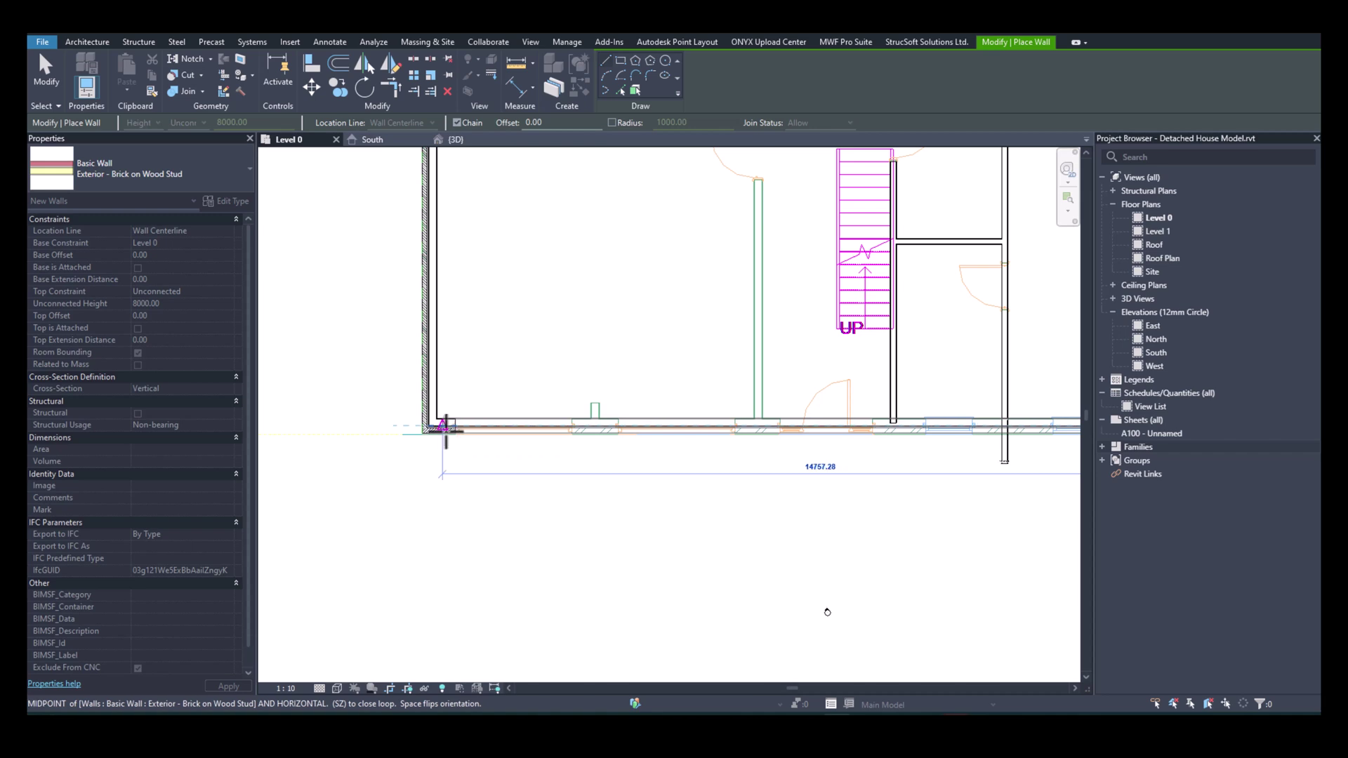
left_click(475, 428)
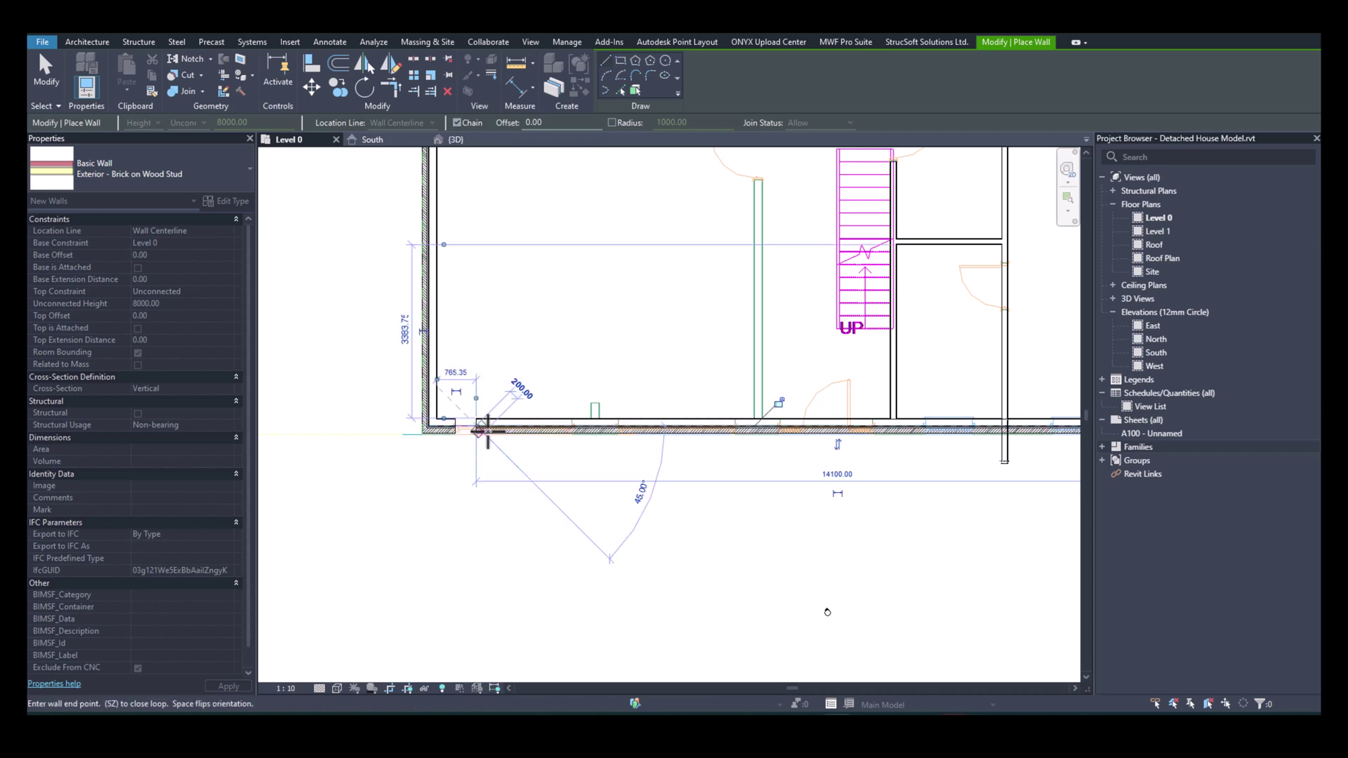
key("Escape")
key("Escape")
Delete the short front wall piece at the front-left corner, and trim the front and left exterior walls into a corner.
scroll(458, 430, "up", 2)
left_click(454, 429)
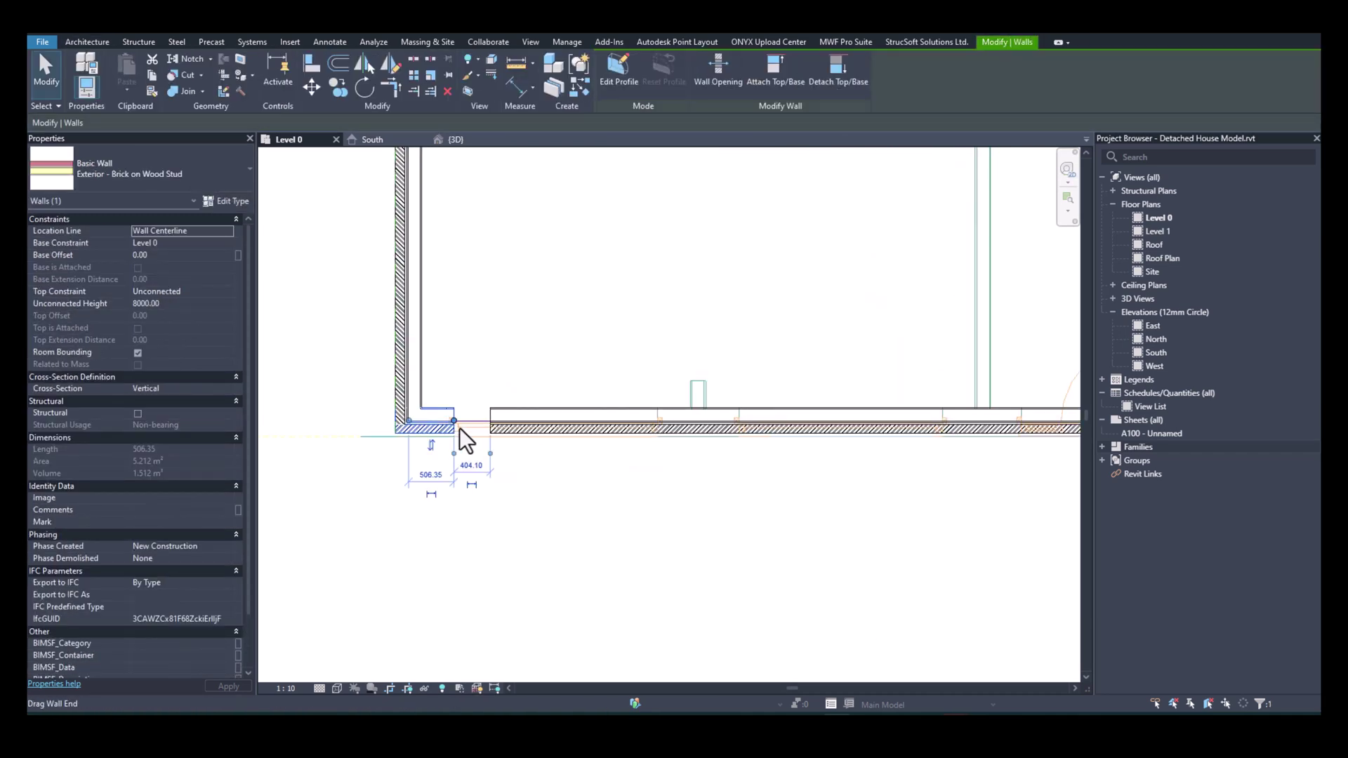
key("Delete")
scroll(463, 425, "up", 1)
key("t")
key("r")
left_click(517, 427)
left_click(411, 408)
Cut back the partition that overruns the front exterior wall so that it ends at the wall.
scroll(632, 353, "down", 4)
middle_click_drag(868, 392, 489, 391)
scroll(592, 362, "down", 2)
middle_click_drag(656, 293, 854, 475)
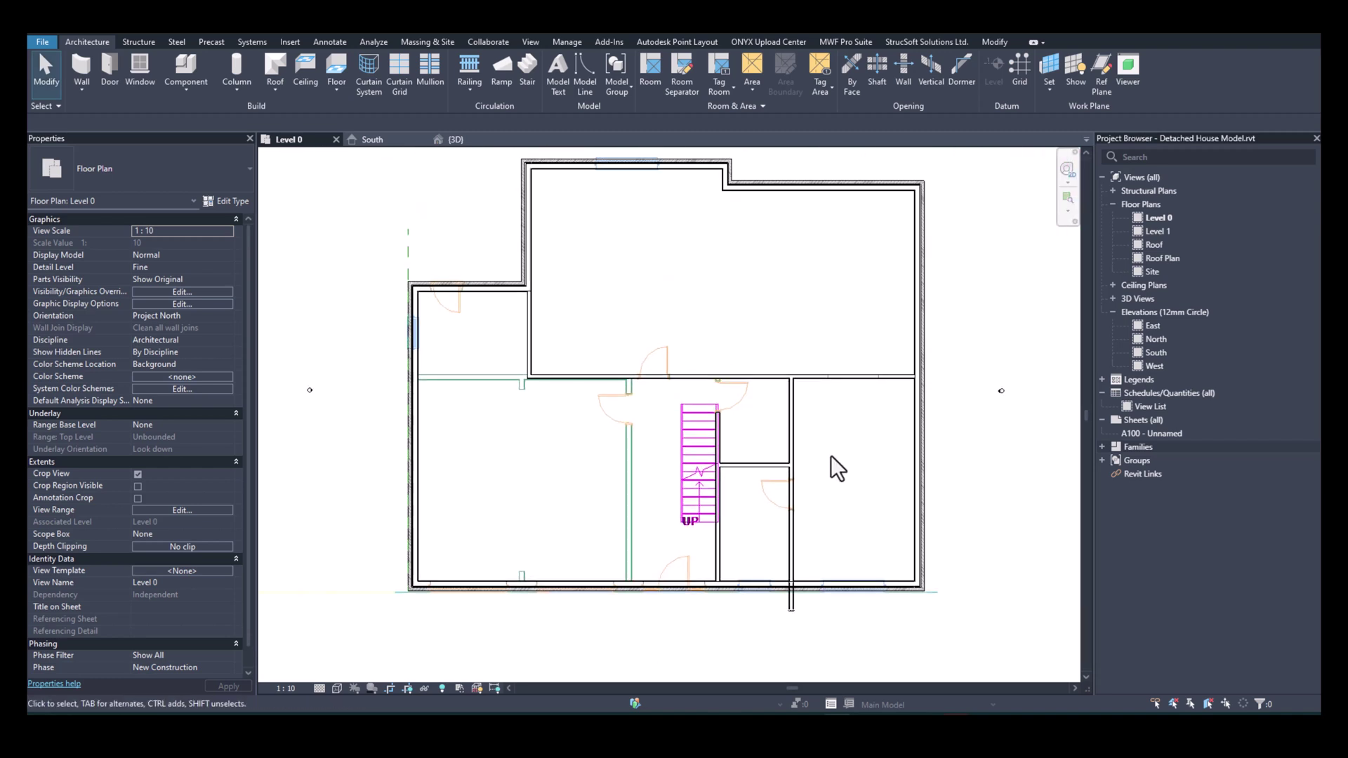
scroll(772, 604, "up", 2)
left_click(807, 604)
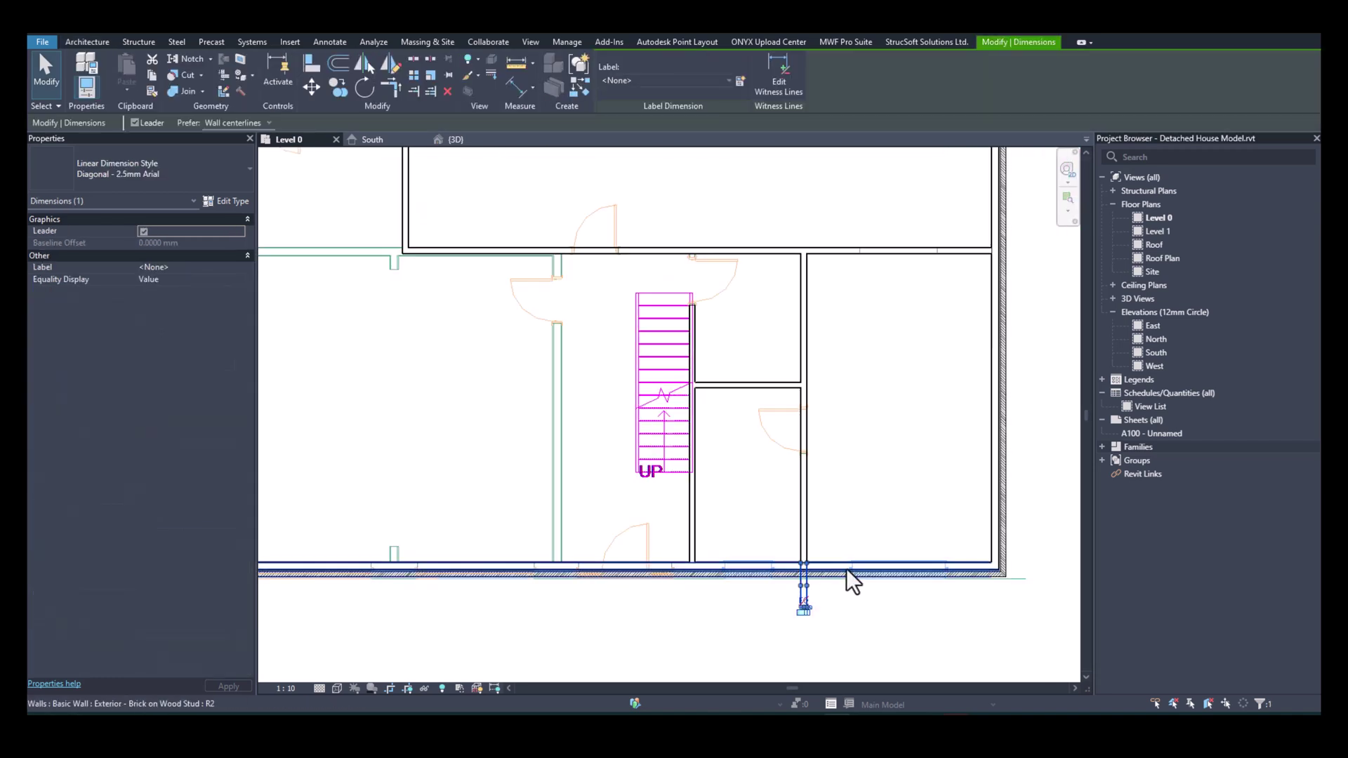
key("Escape")
scroll(845, 563, "up", 1)
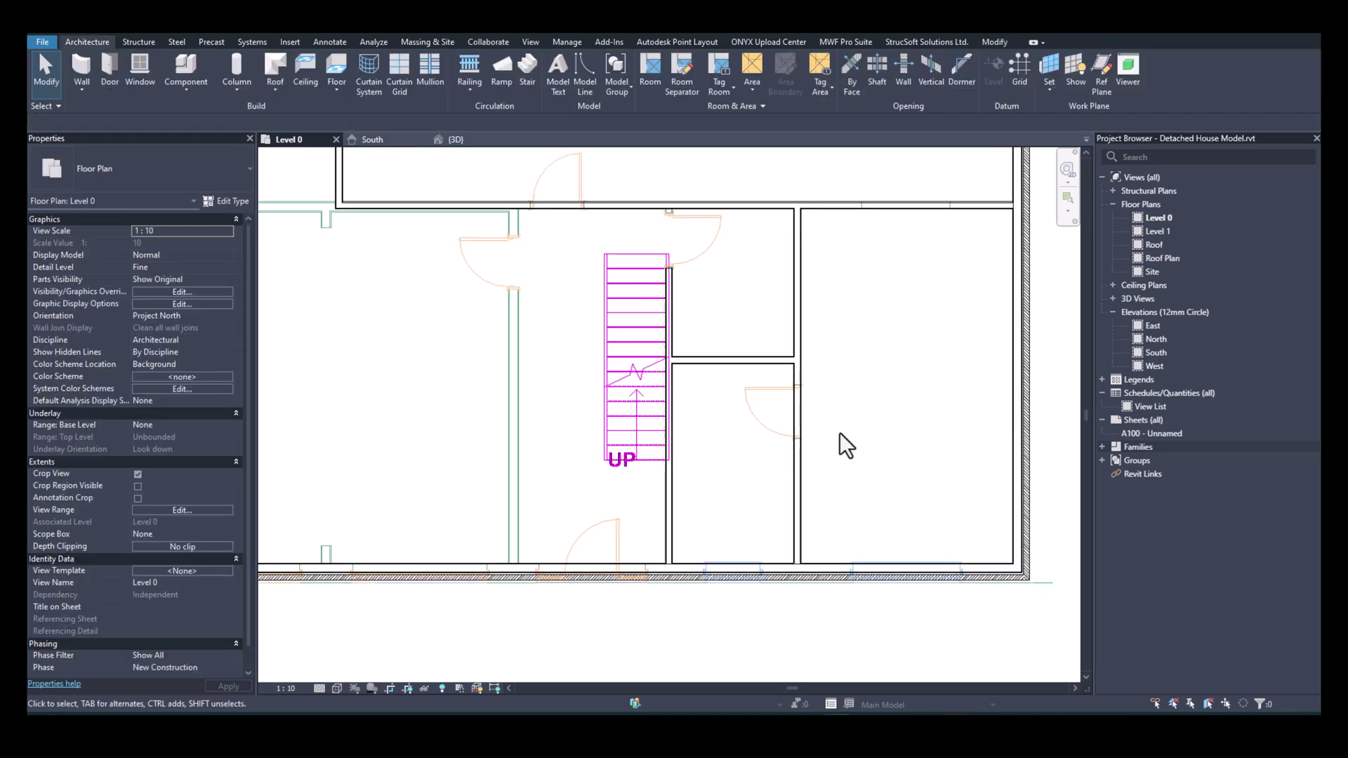
Examine the imported lines of the left room's walls and the type properties of the long horizontal partition.
middle_click_drag(793, 430, 911, 525)
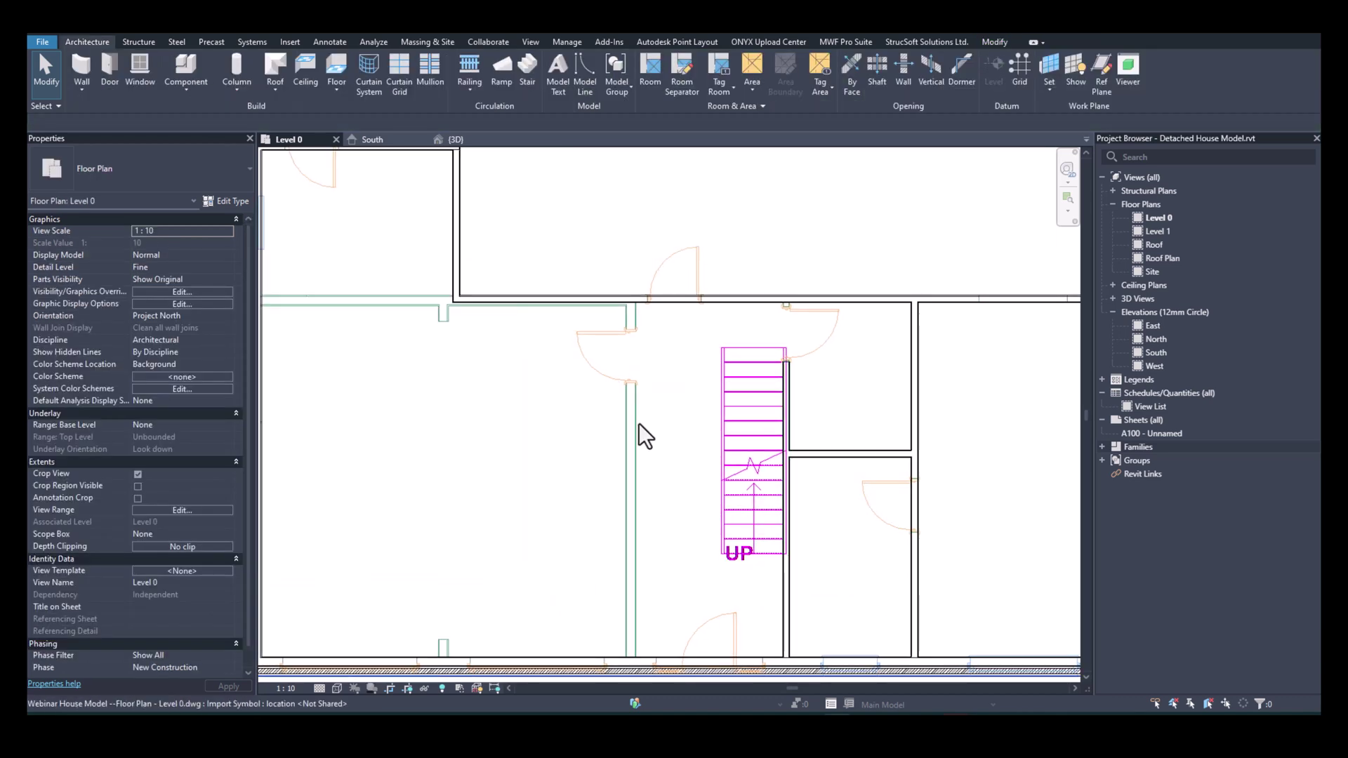
scroll(436, 289, "up", 3)
scroll(460, 304, "up", 1)
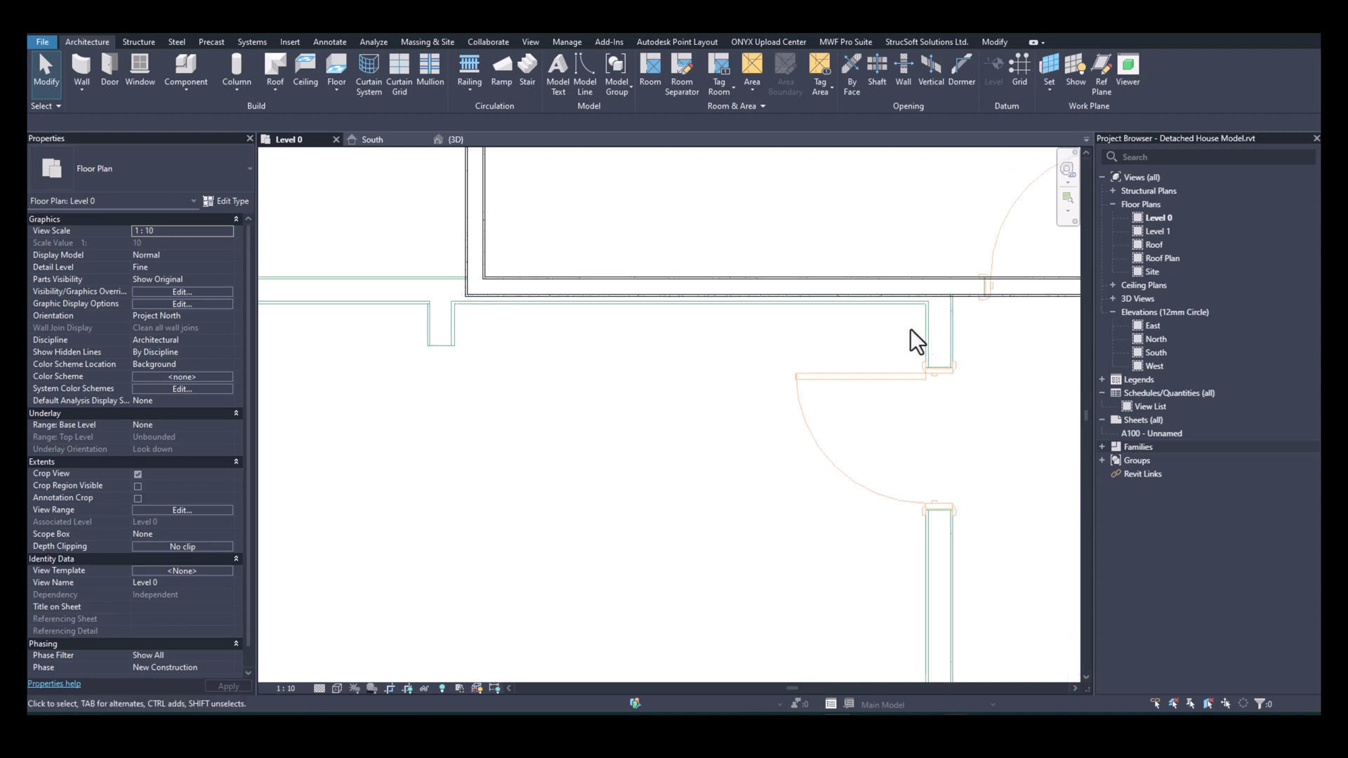
middle_click_drag(481, 328, 786, 327)
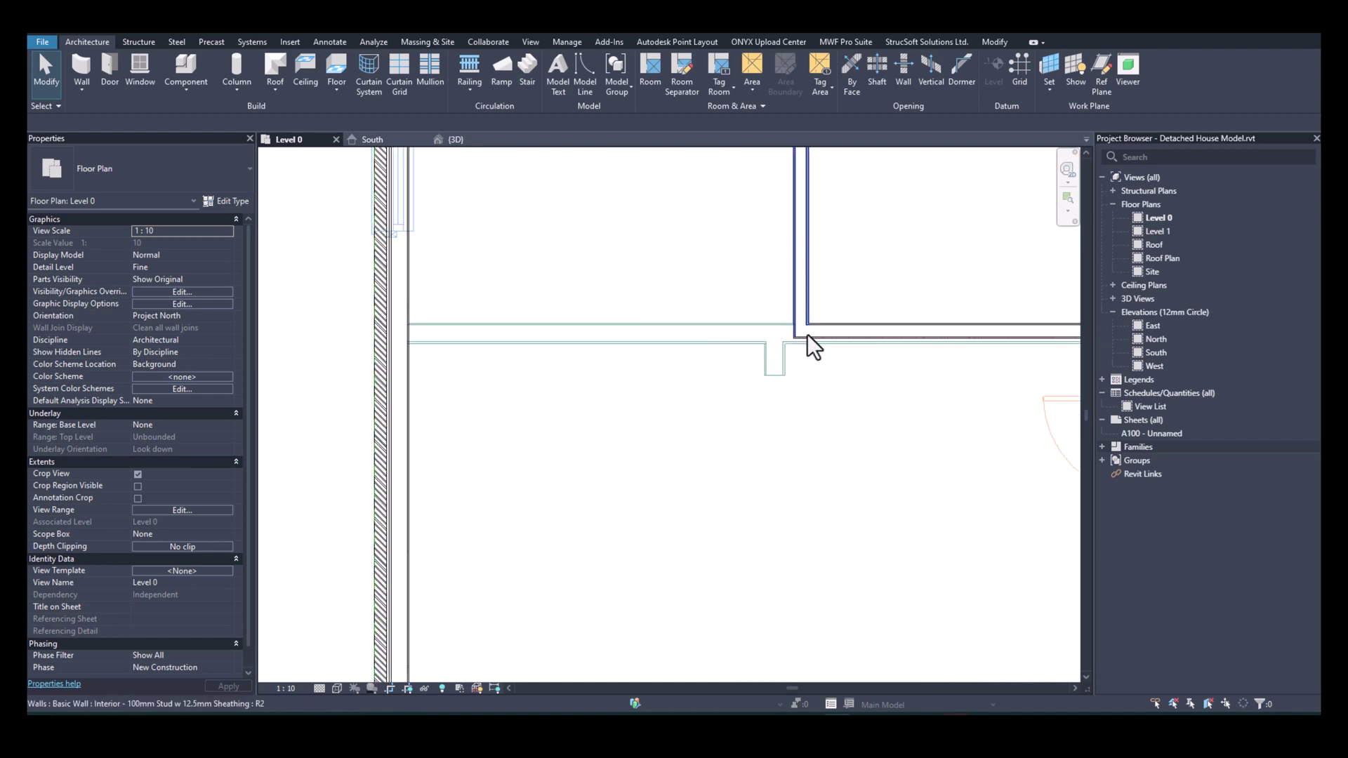
left_click(810, 334)
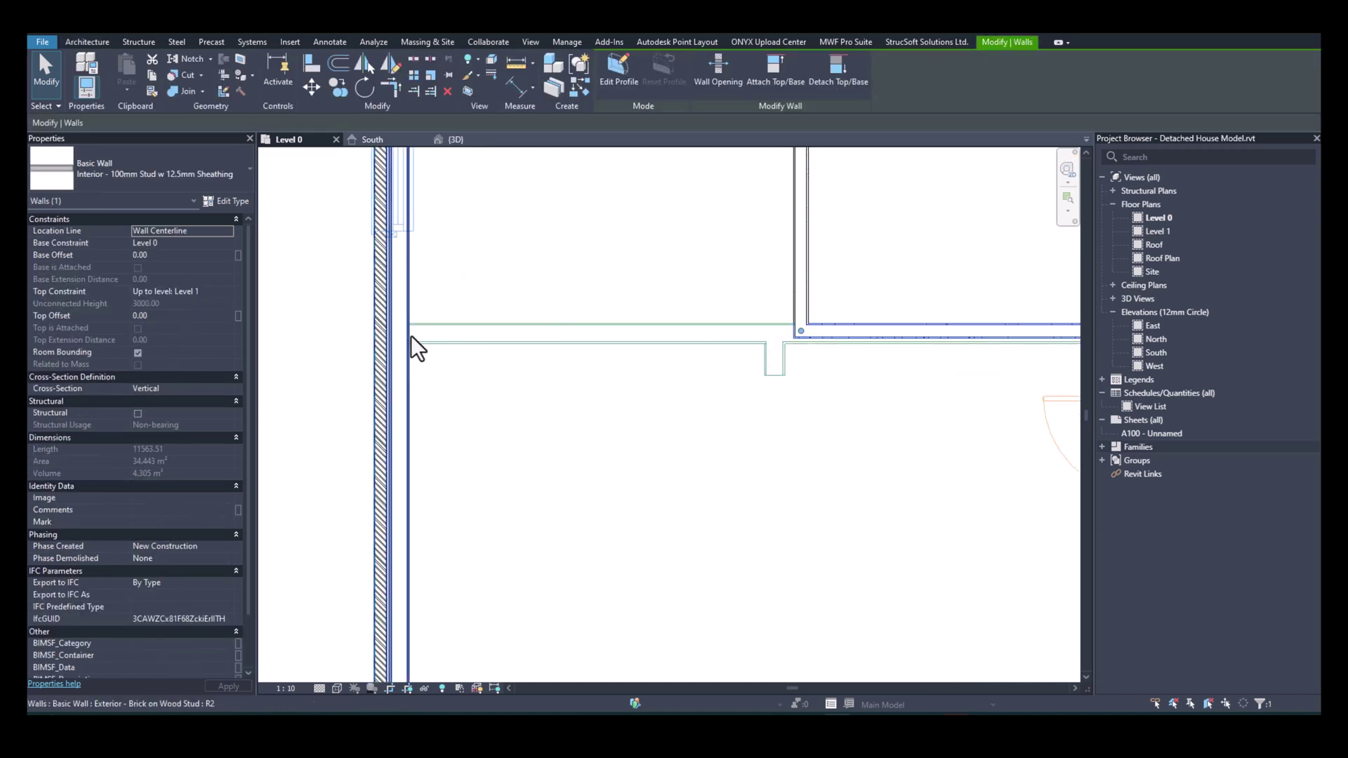
scroll(605, 361, "down", 5)
scroll(816, 398, "up", 2)
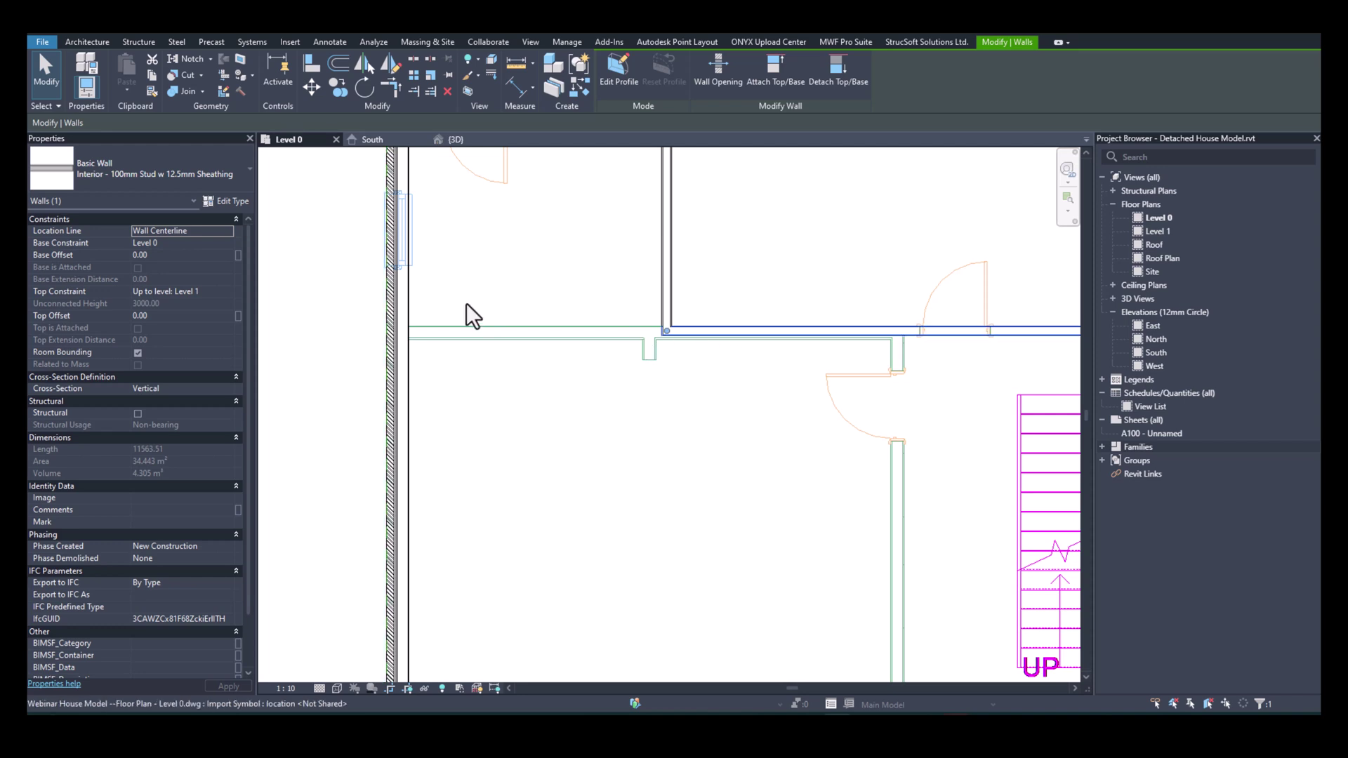
left_click(225, 201)
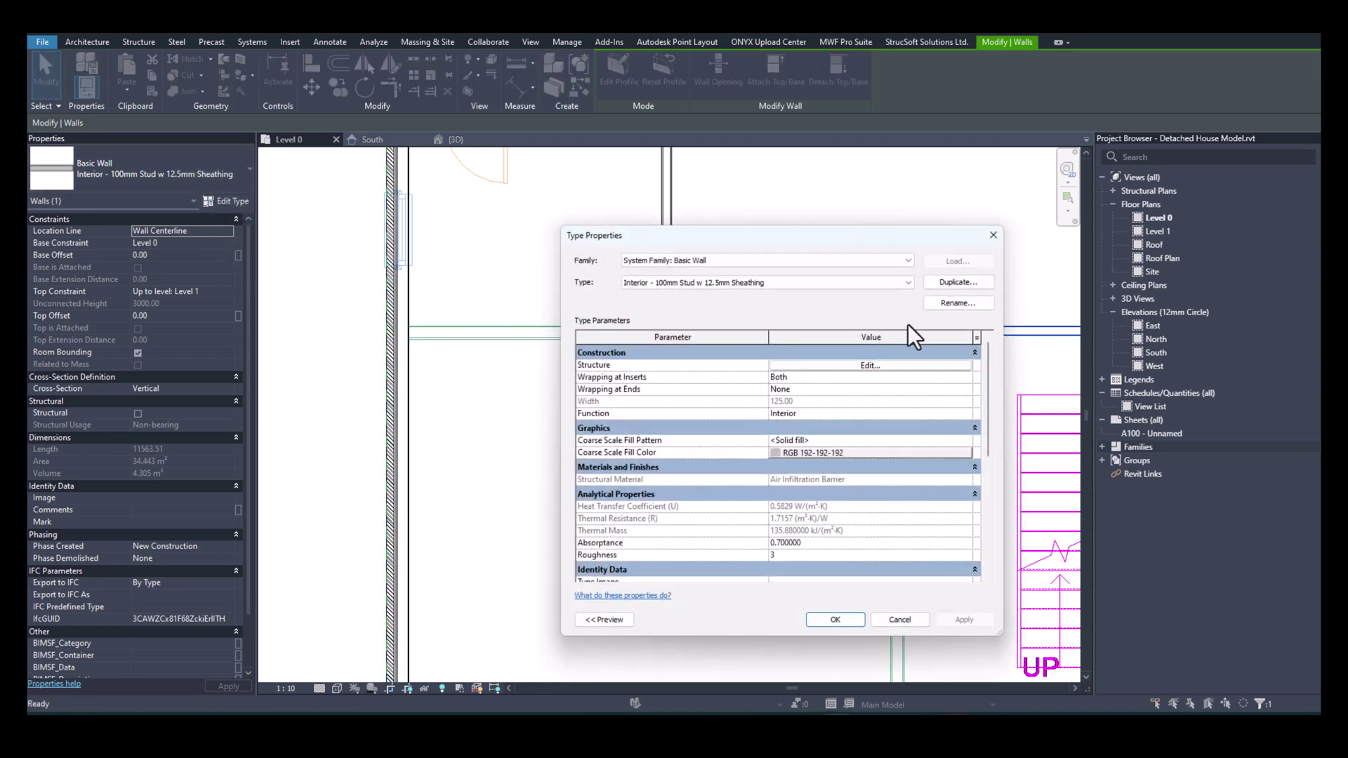
left_click(886, 622)
scroll(572, 351, "up", 2)
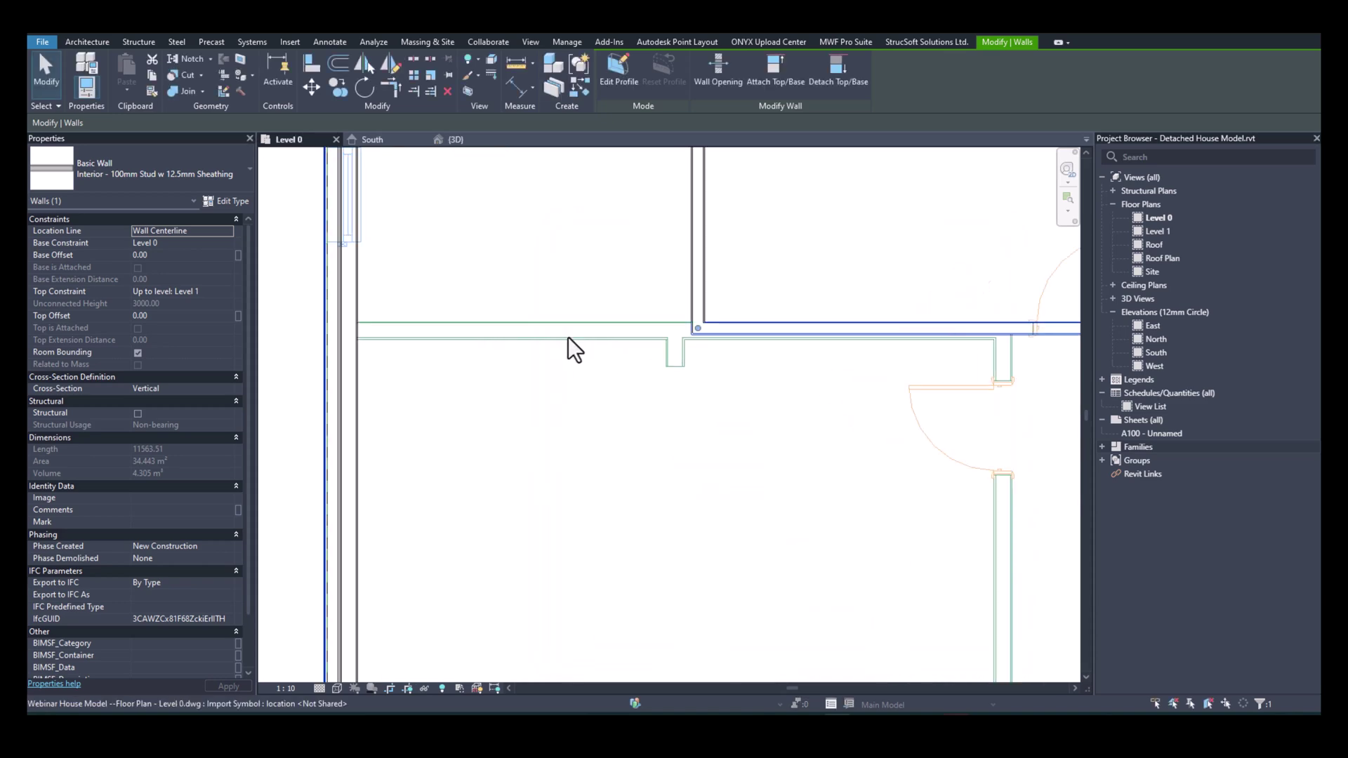
Stretch the 140 mm stud wall right to the rear-left room's partition, and delete the long horizontal partition.
left_click_drag(906, 404, 1042, 405)
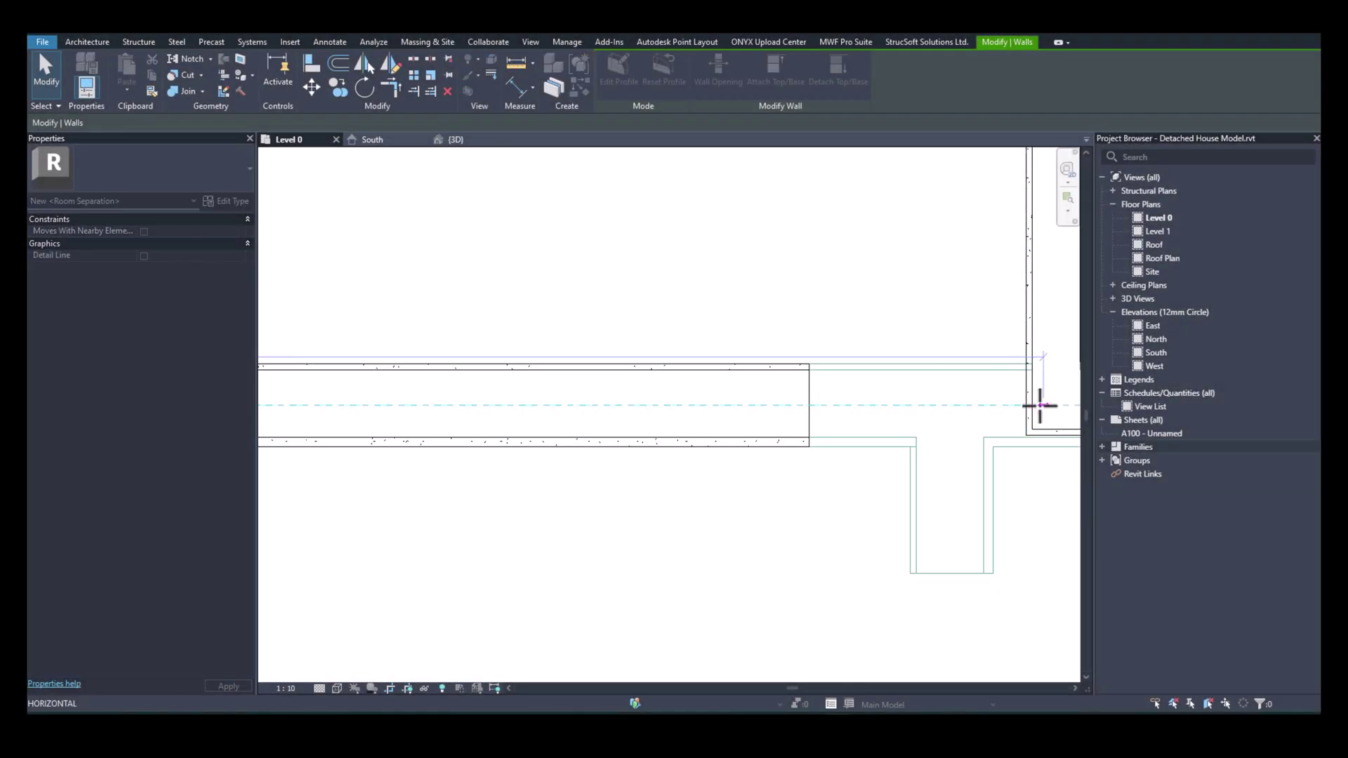
middle_click_drag(1051, 410, 538, 363)
left_click(540, 366)
left_click(691, 384)
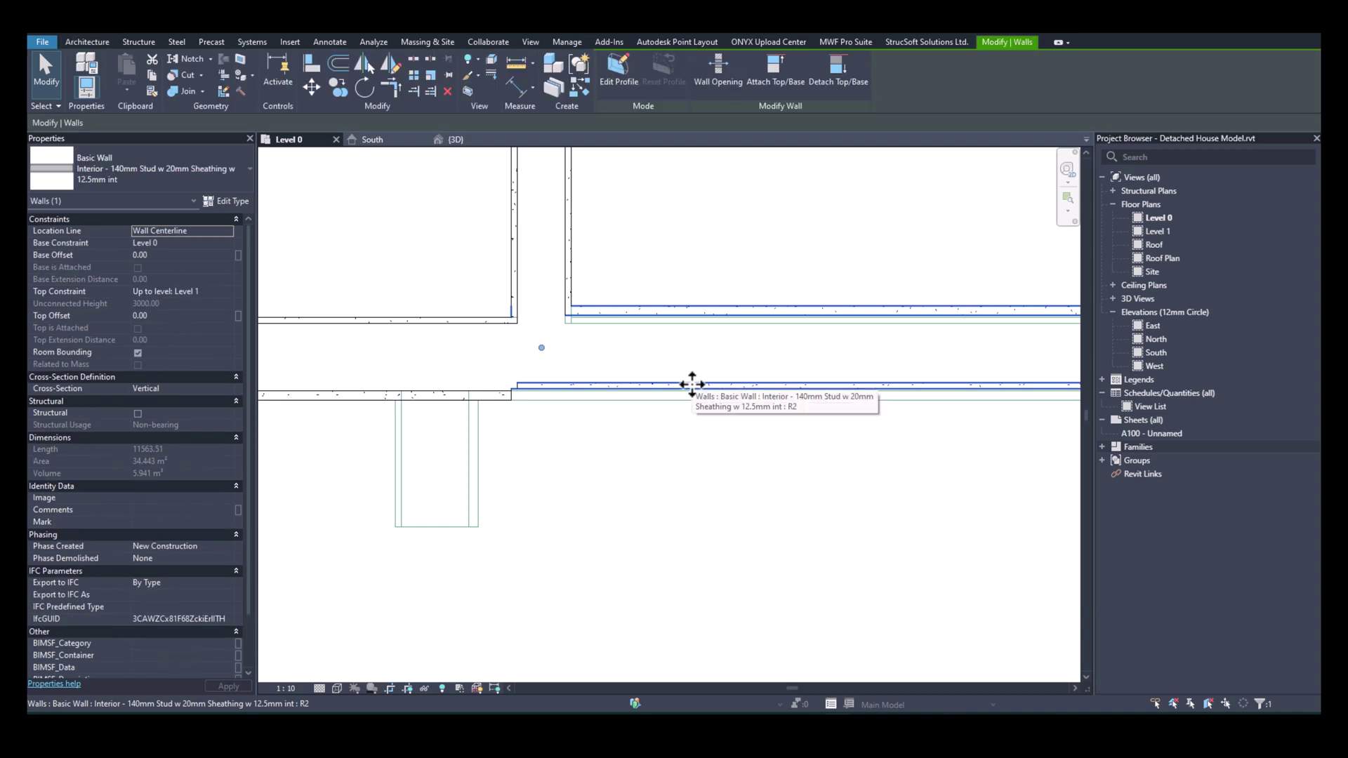
key("Delete")
Stretch the remaining 140 mm stud wall right along the deleted partition's line to the right-hand exterior wall.
left_click(513, 386)
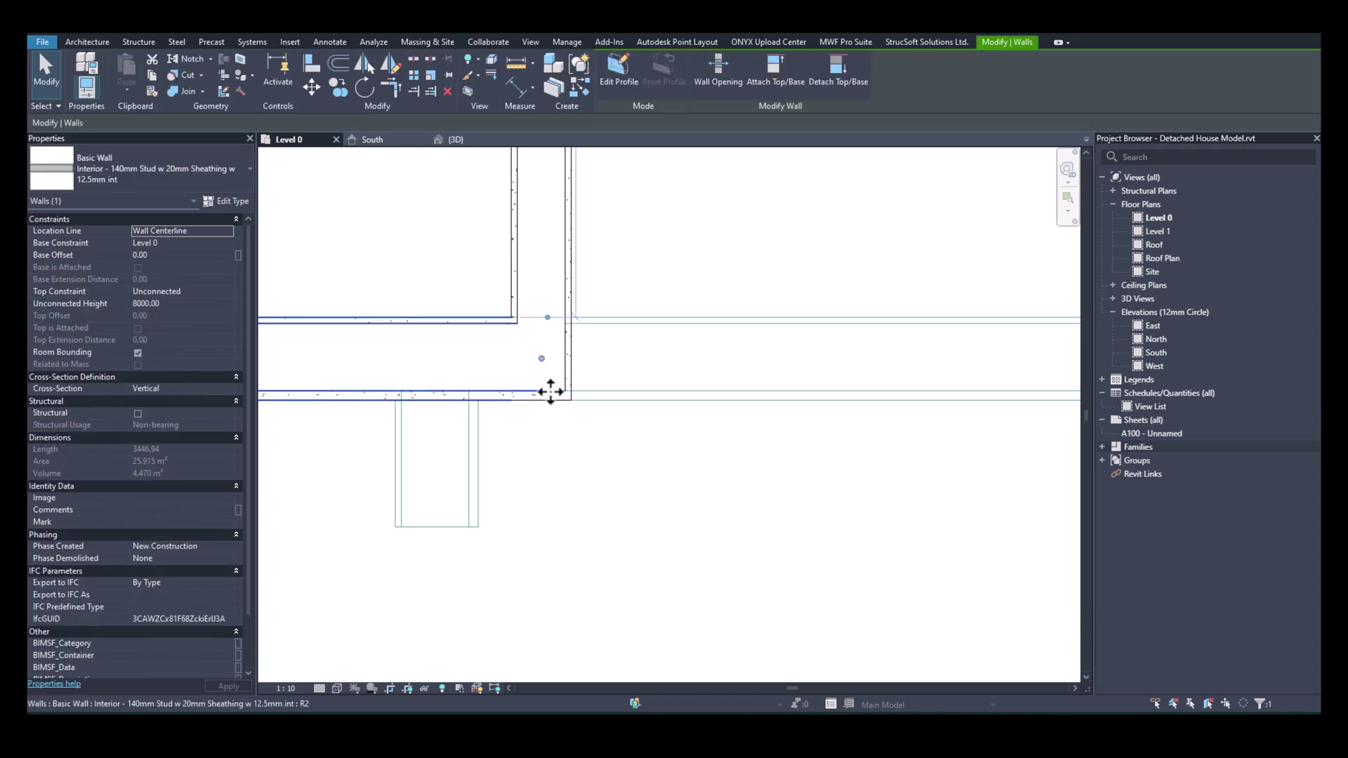
left_click_drag(538, 365, 640, 367)
scroll(633, 363, "down", 2)
middle_click_drag(743, 372, 525, 334)
scroll(525, 333, "down", 1)
left_click_drag(641, 367, 829, 337)
left_click_drag(829, 337, 835, 337)
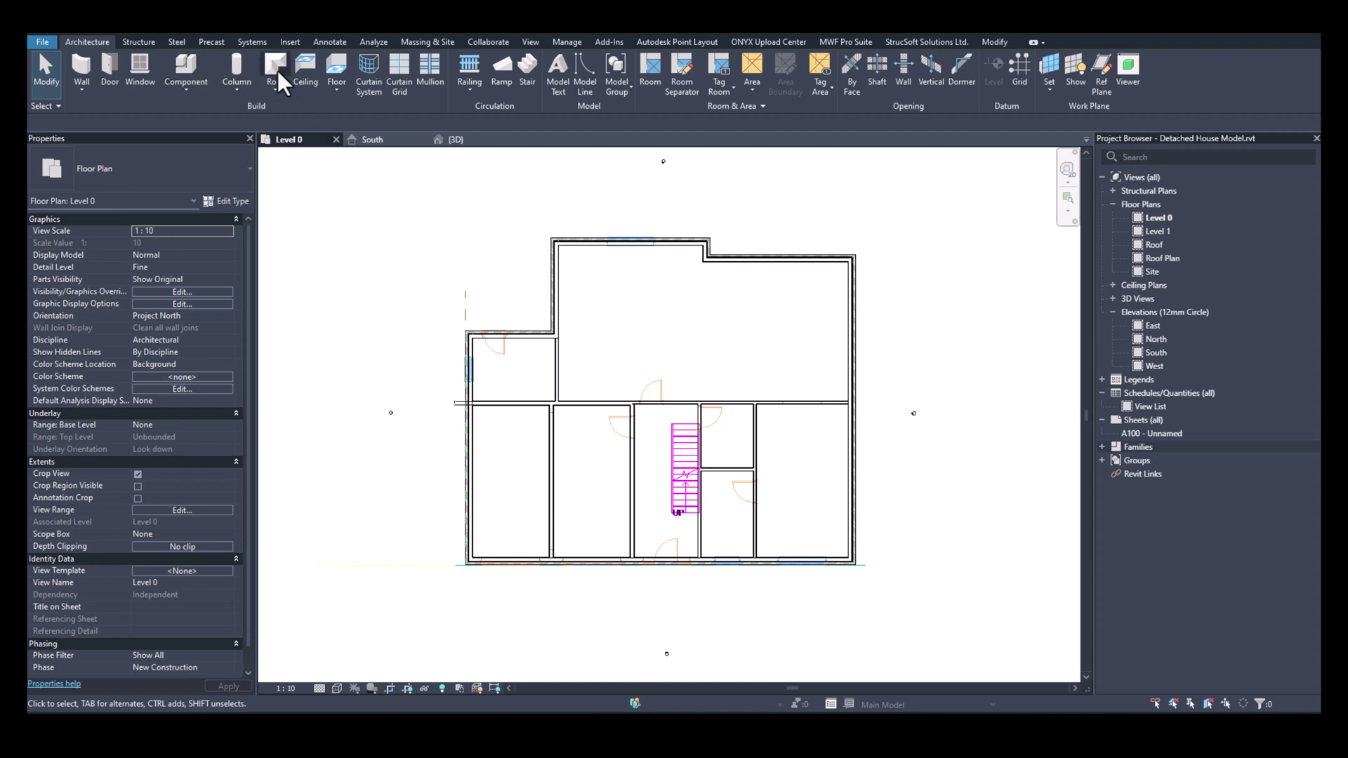
Start a floor on Level 0 and review the layer structure of its suspended ground floor type without changing it.
left_click(339, 67)
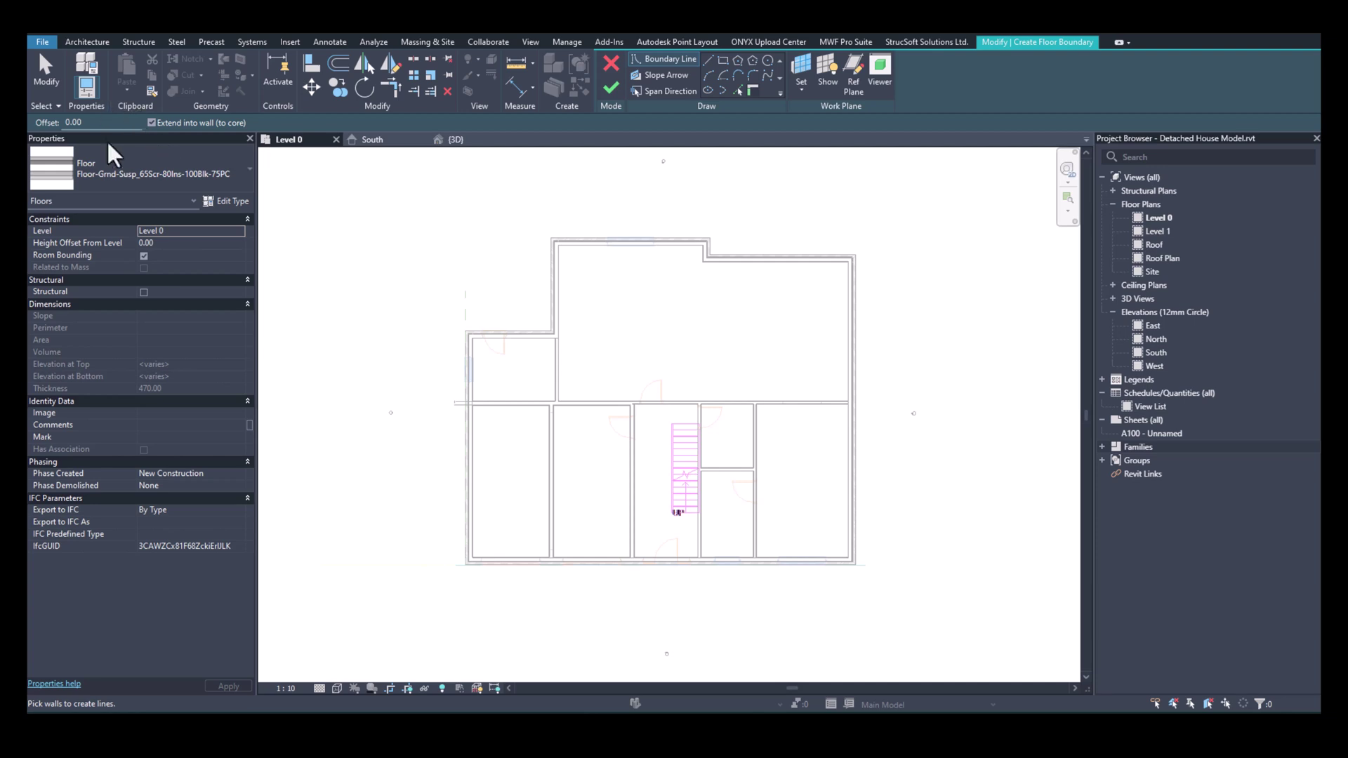
left_click(236, 211)
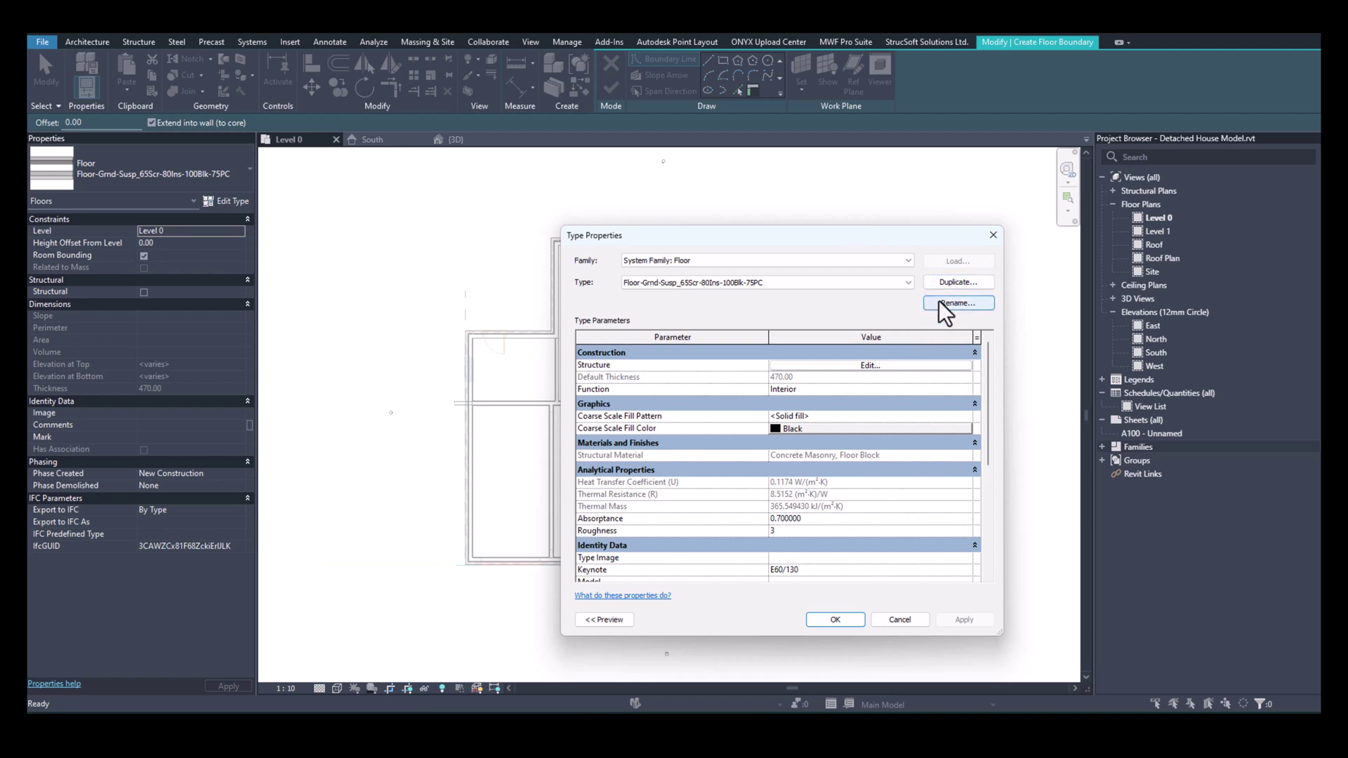
left_click(873, 365)
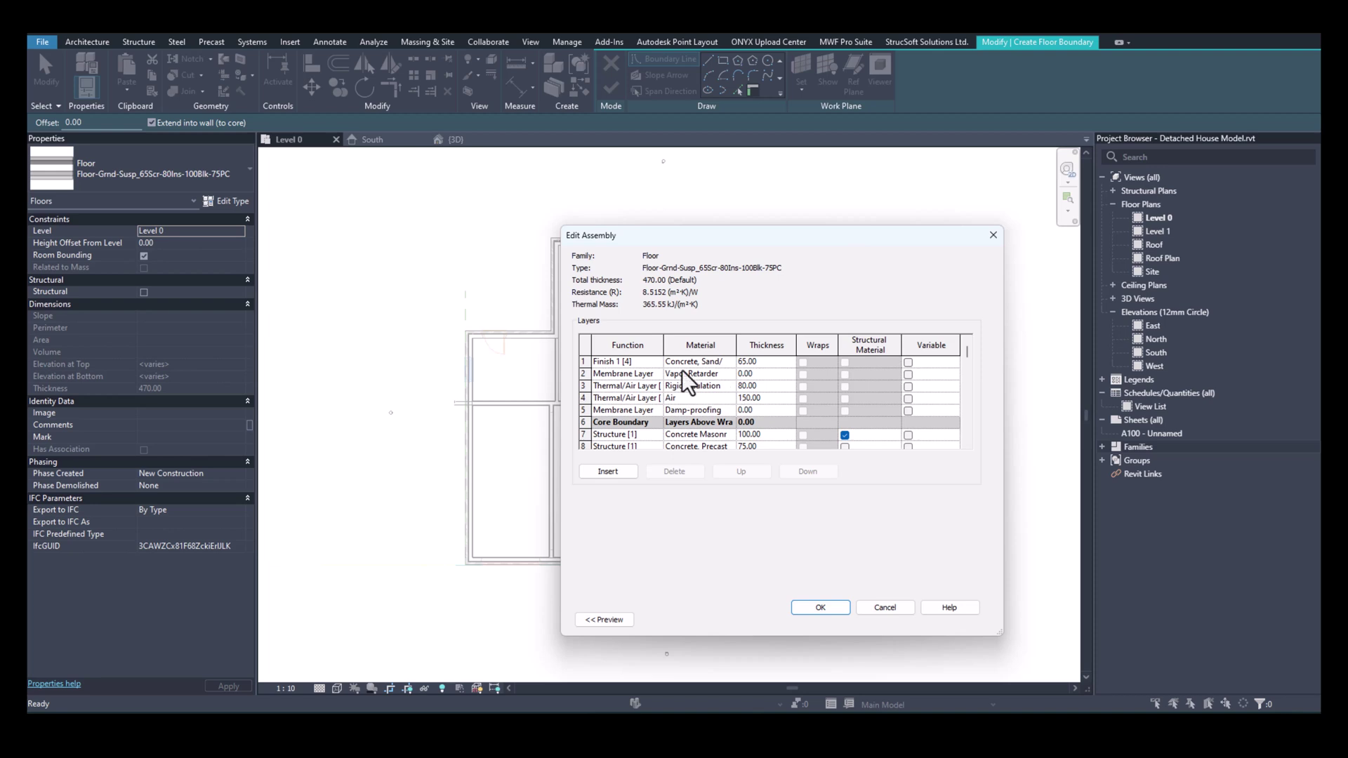
left_click(873, 607)
left_click(899, 619)
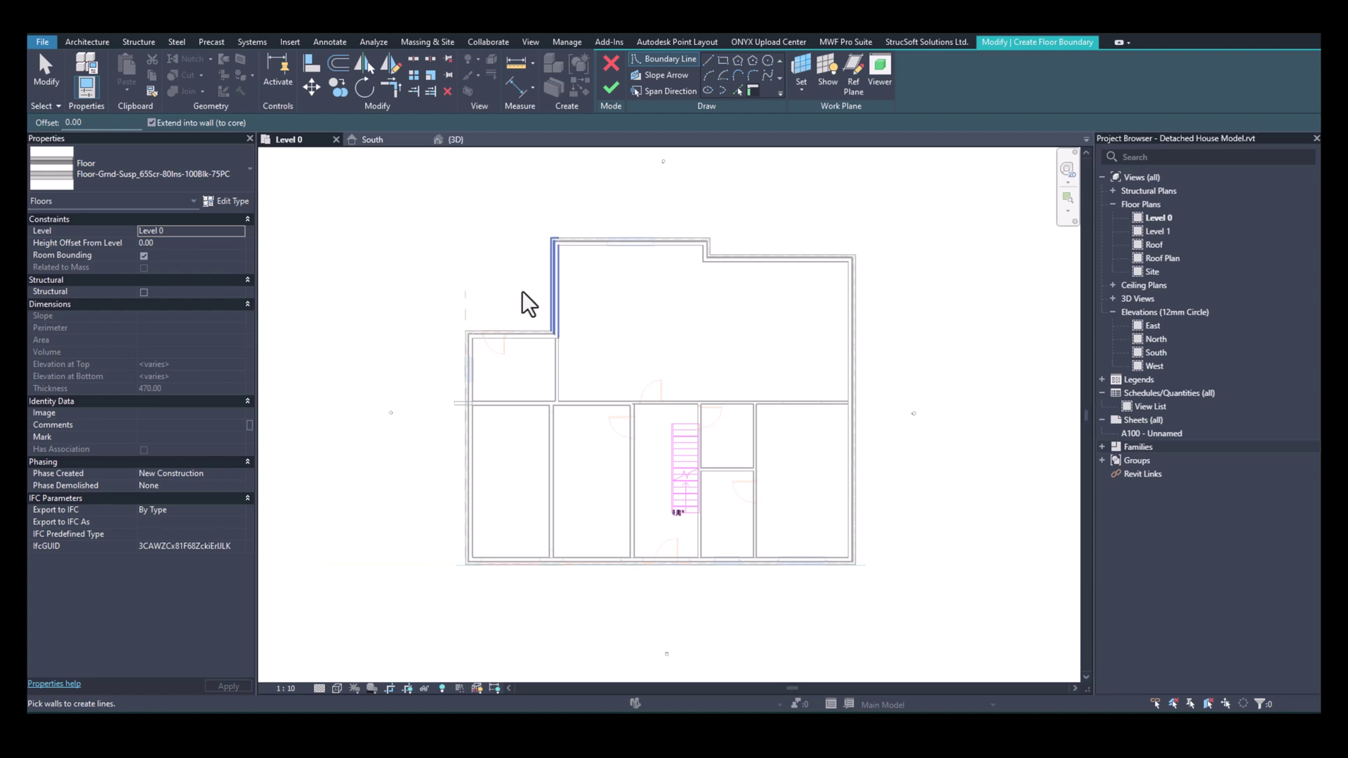
Choose the Floor-Grnd-Bearing_65Scr-90Ins-125Conc-50SBld type and pick the whole chain of exterior walls as the floor boundary.
left_click(150, 170)
left_click(110, 241)
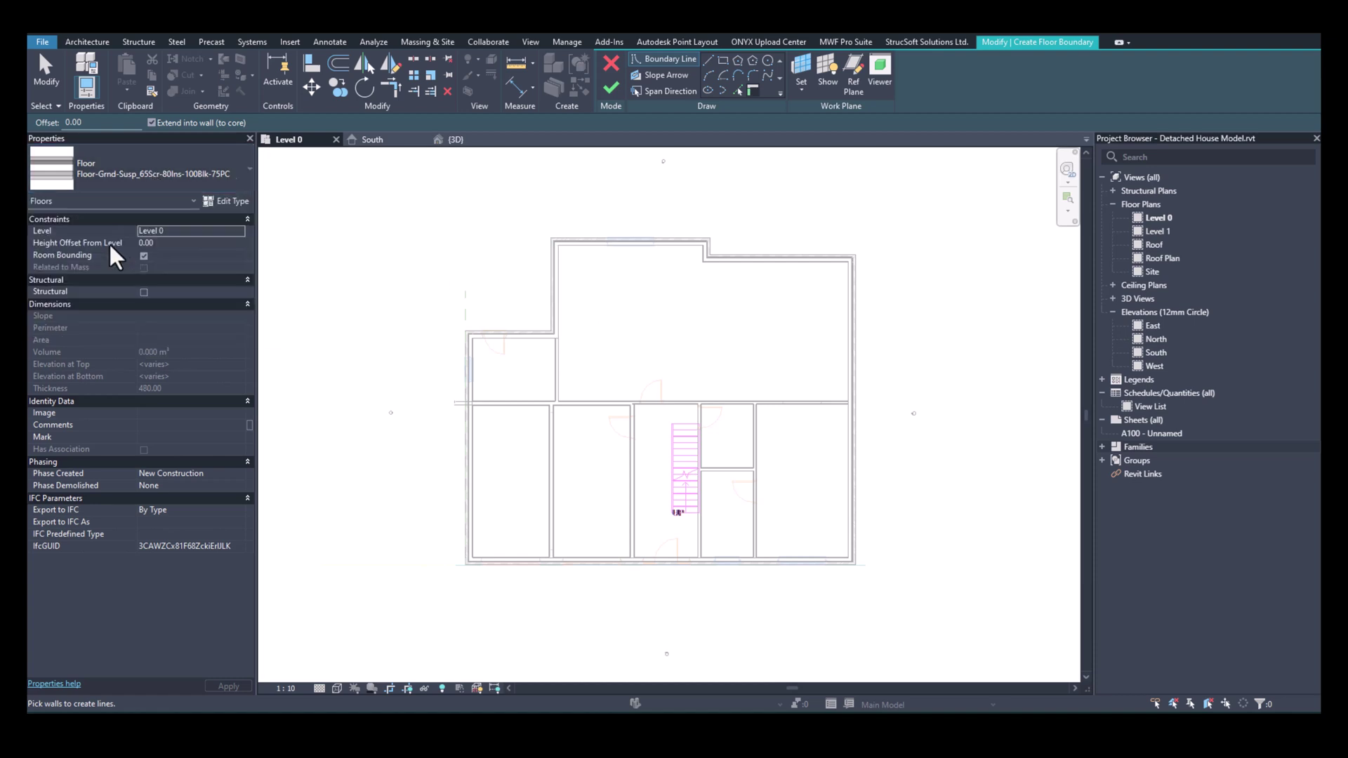
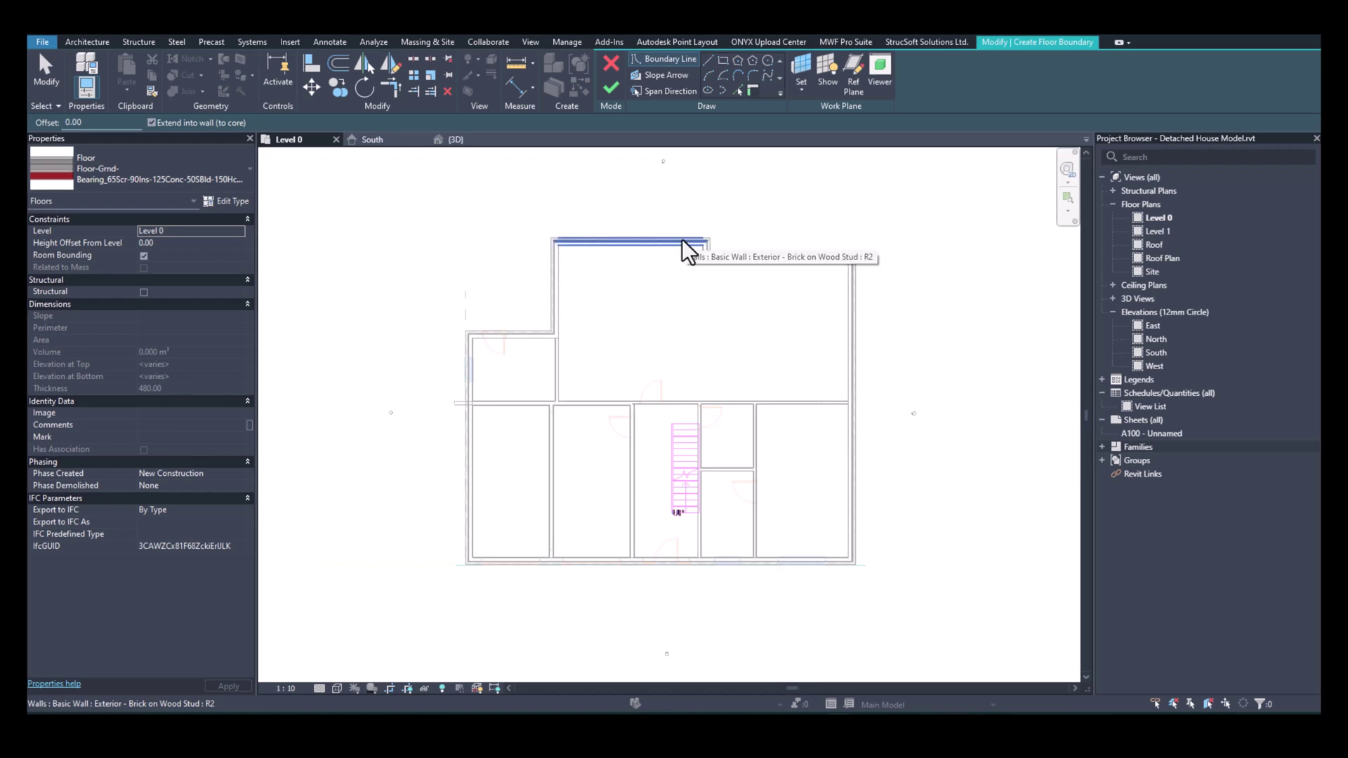
key("Tab")
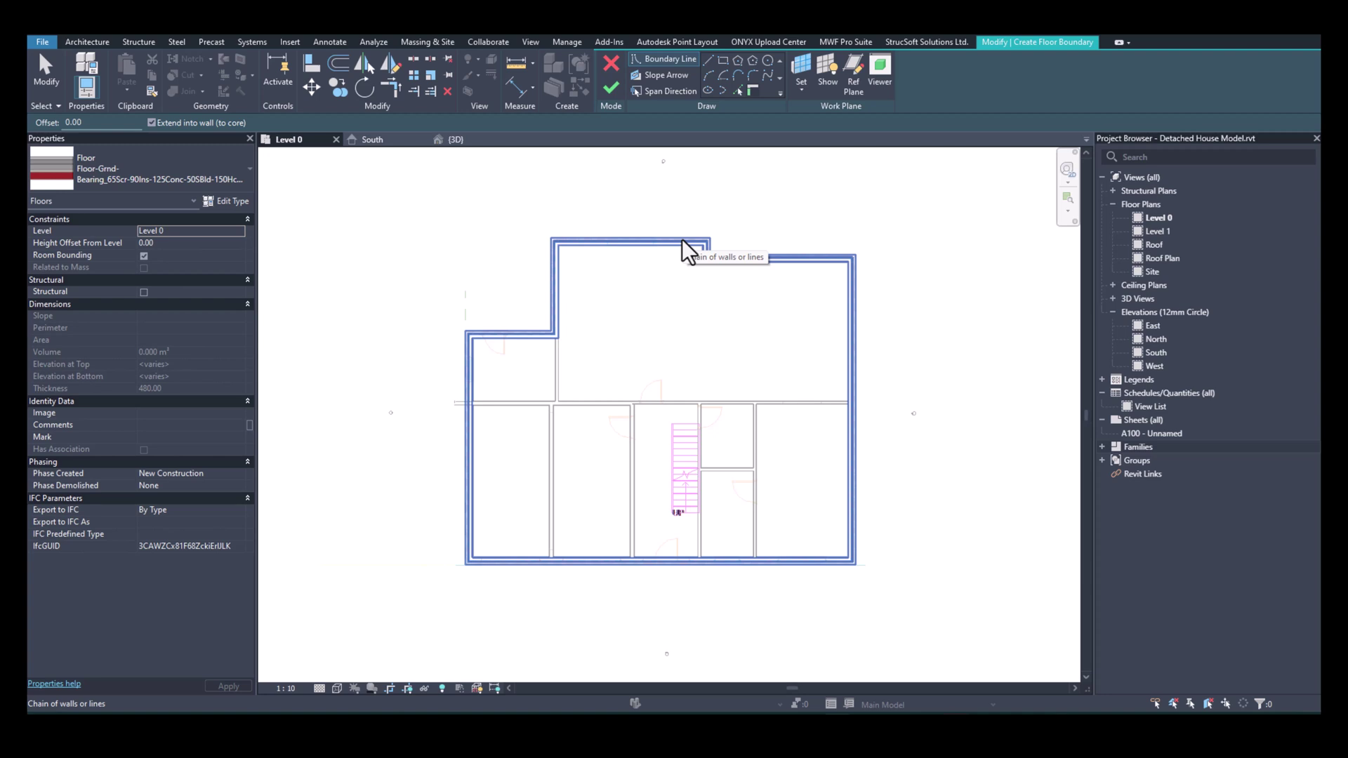
left_click(682, 240)
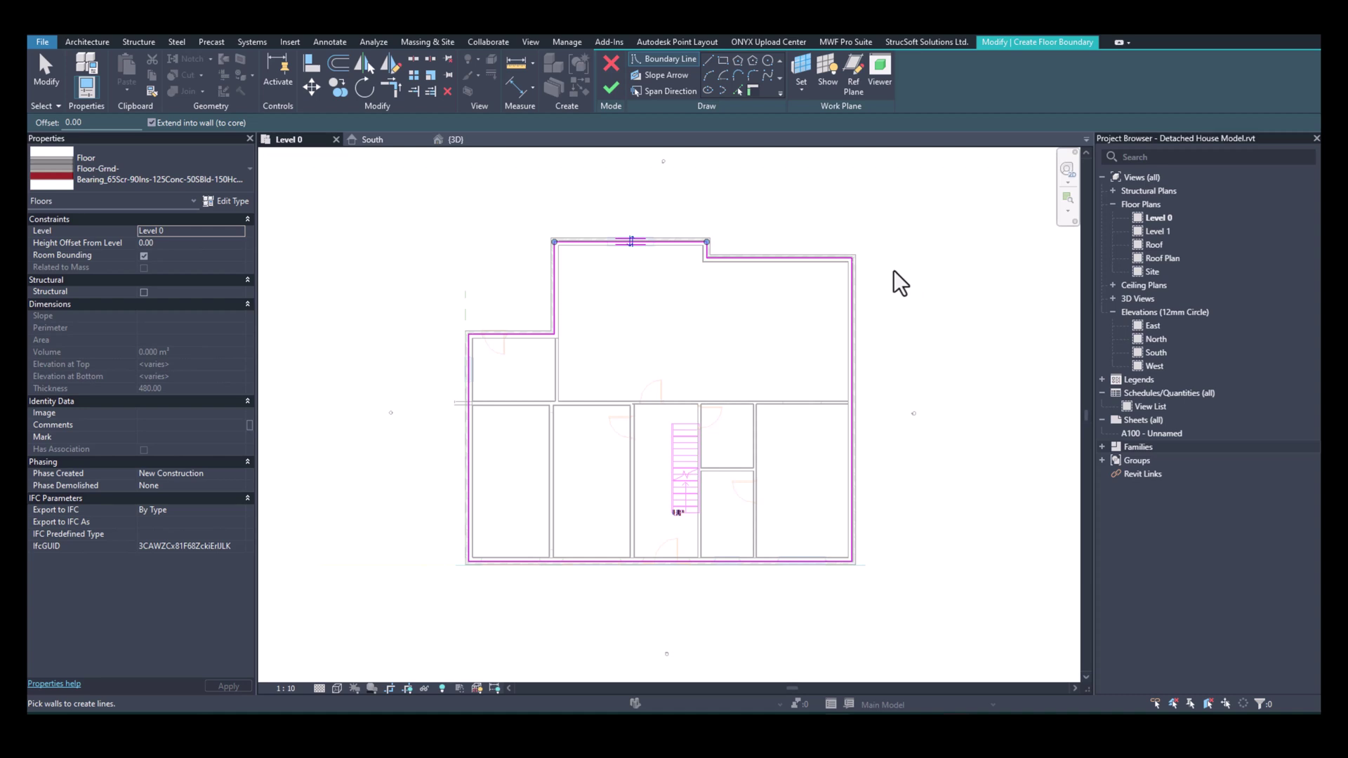
Flip the floor boundary outward to the inner face of the exterior walls' brick layer and finish the floor.
scroll(632, 234, "up", 2)
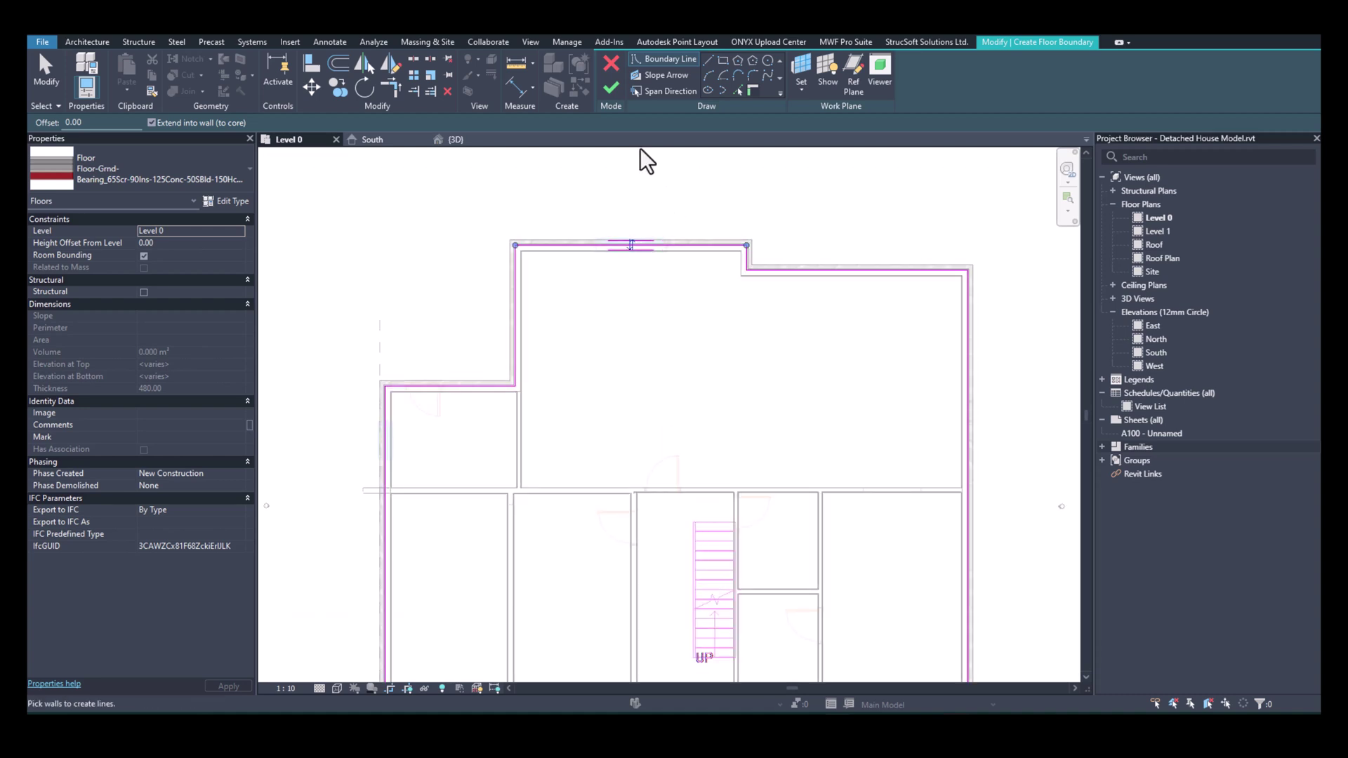
scroll(629, 249, "up", 3)
scroll(634, 242, "up", 1)
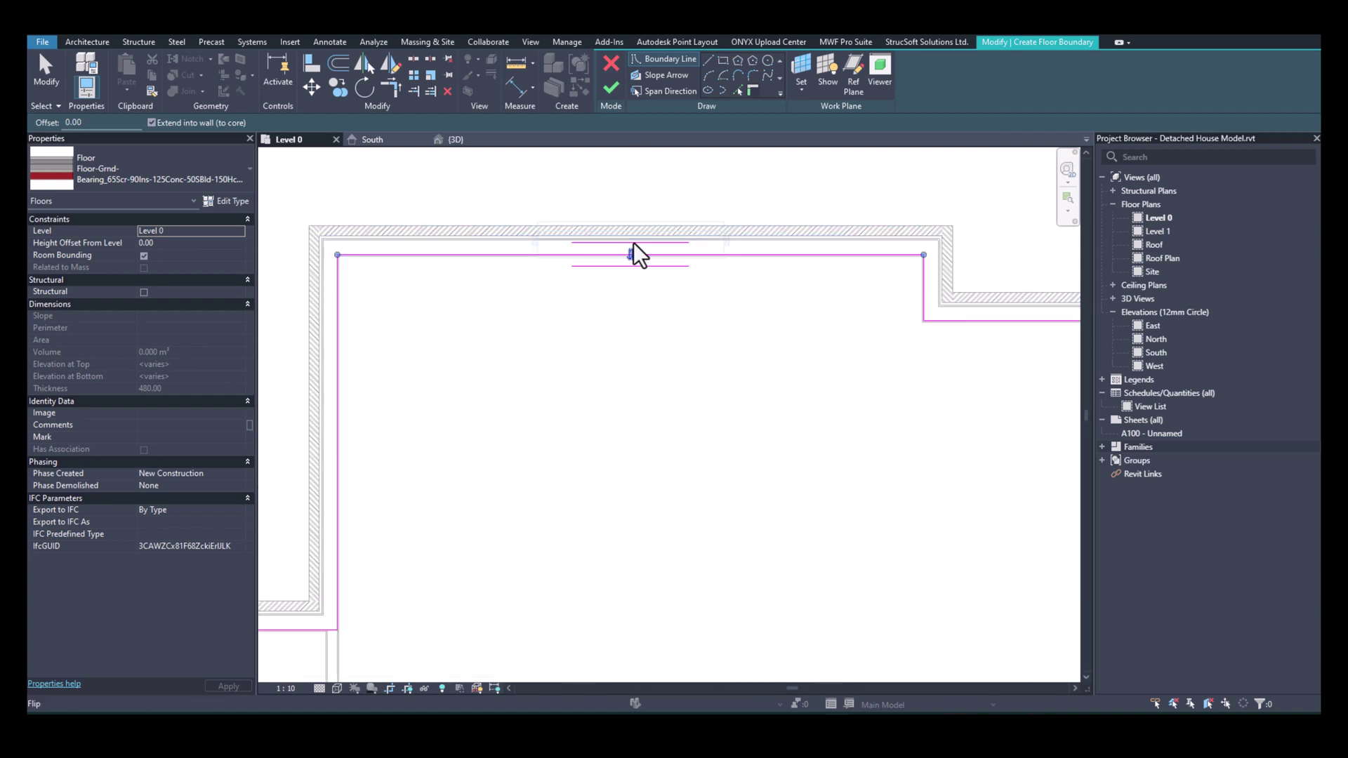
left_click(626, 255)
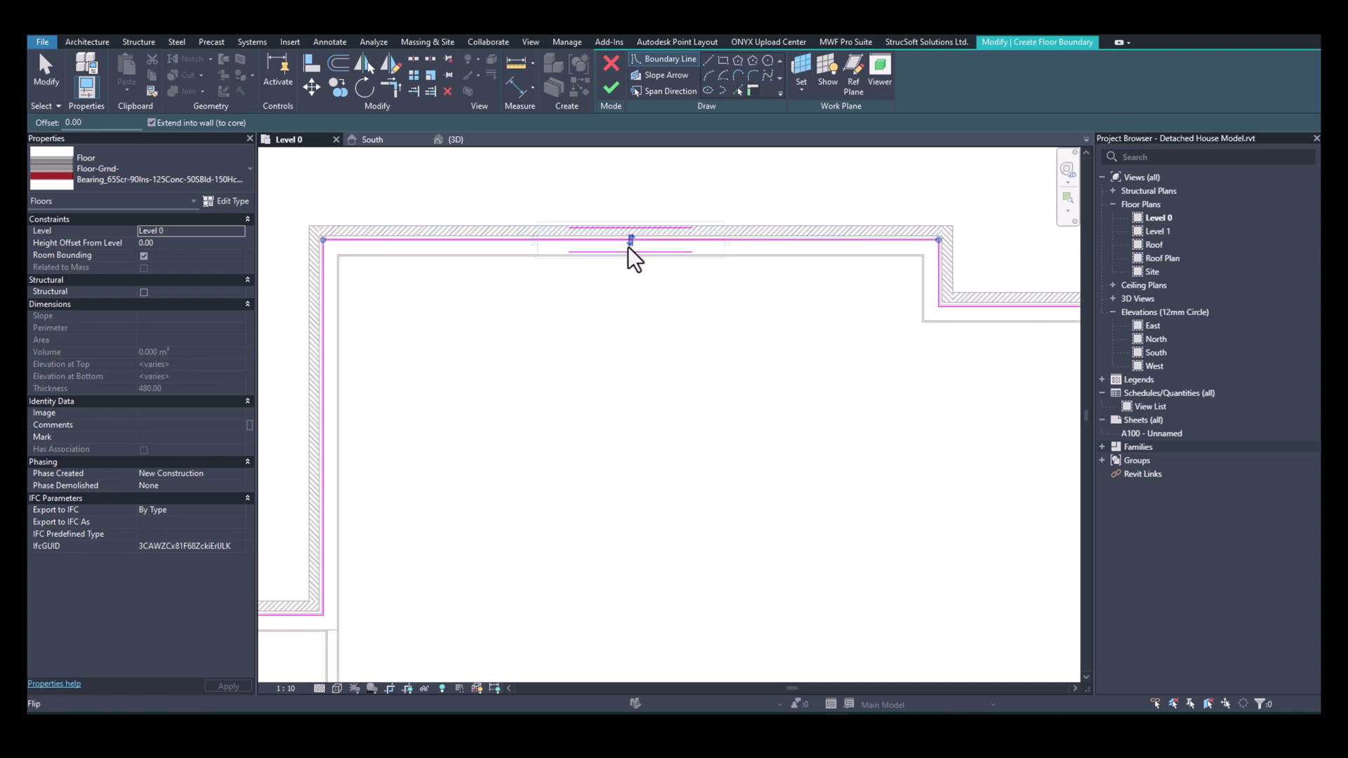
left_click(630, 242)
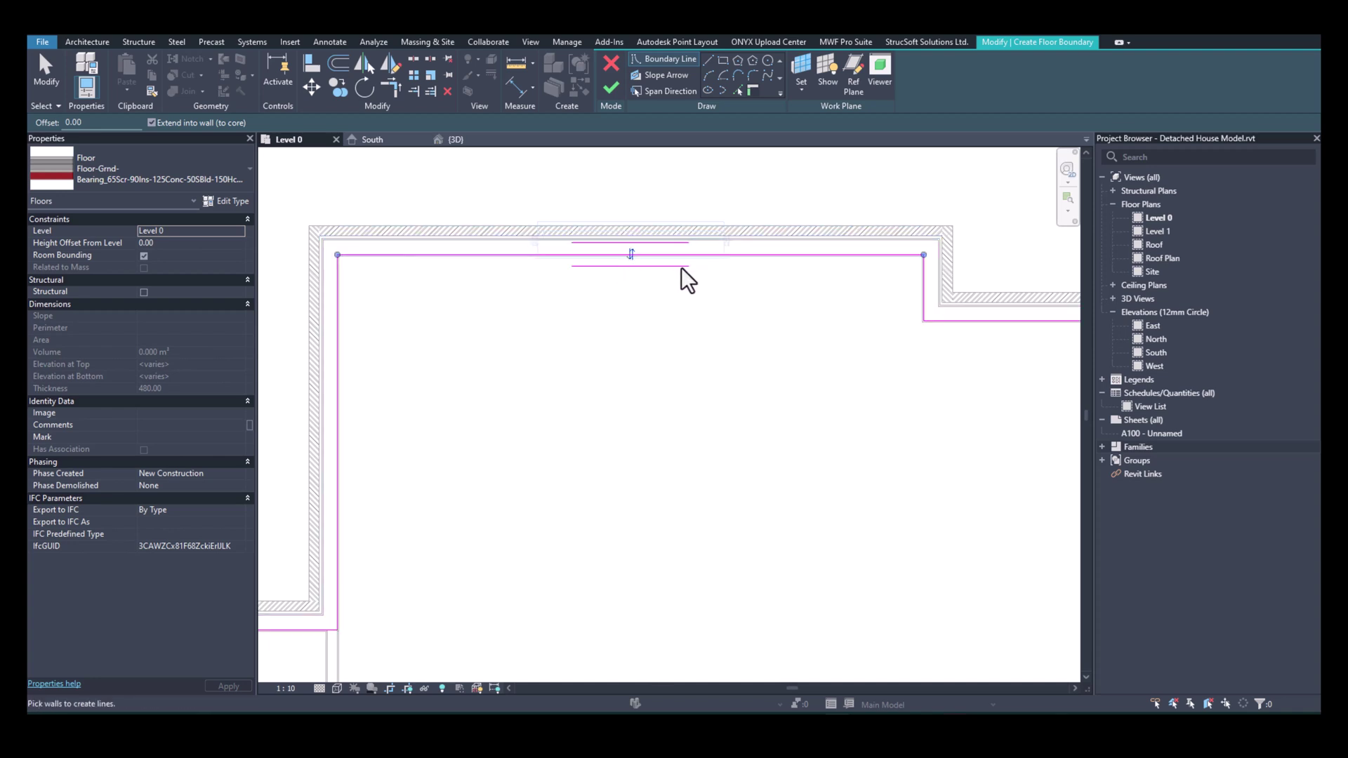
left_click(630, 254)
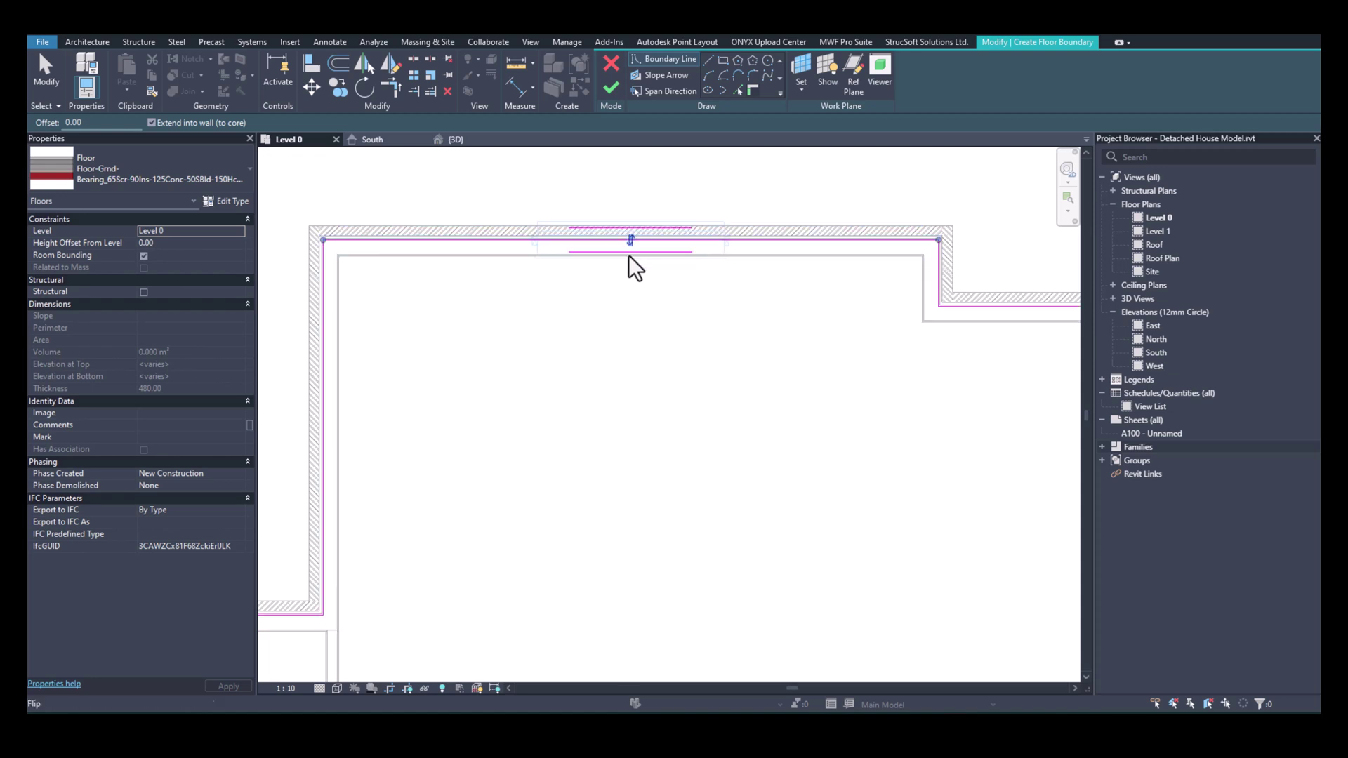
left_click(611, 88)
scroll(721, 247, "down", 1)
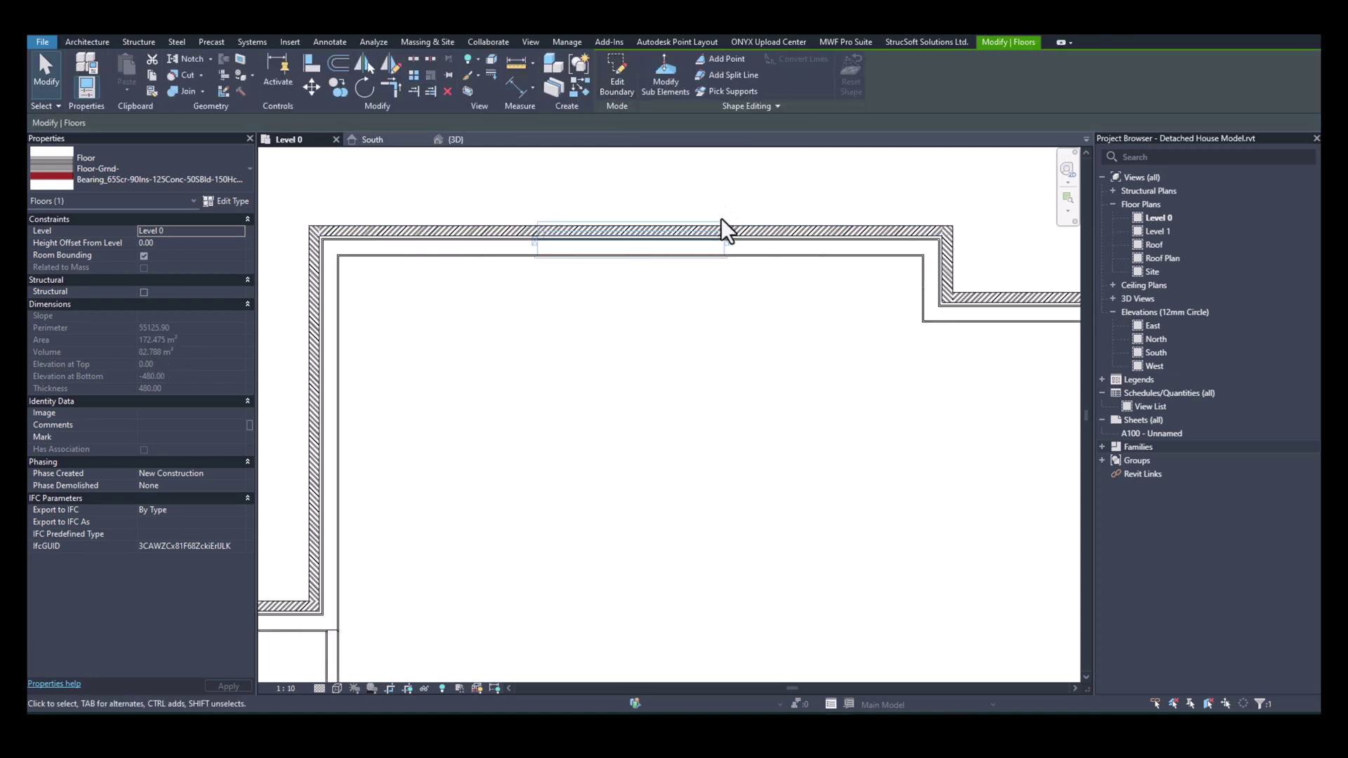
scroll(721, 247, "down", 4)
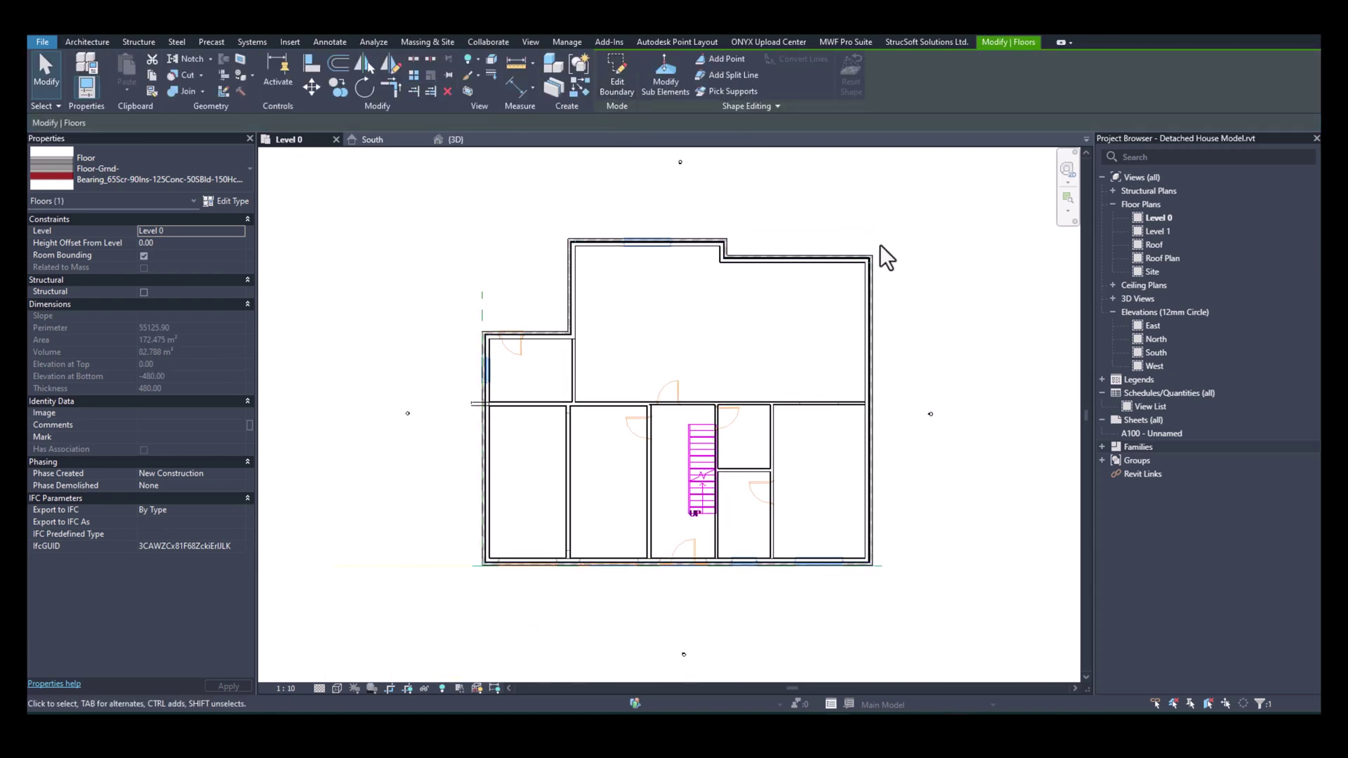
Inspect the floor beneath the house in the 3D view and orient the view to the right side.
left_click(469, 142)
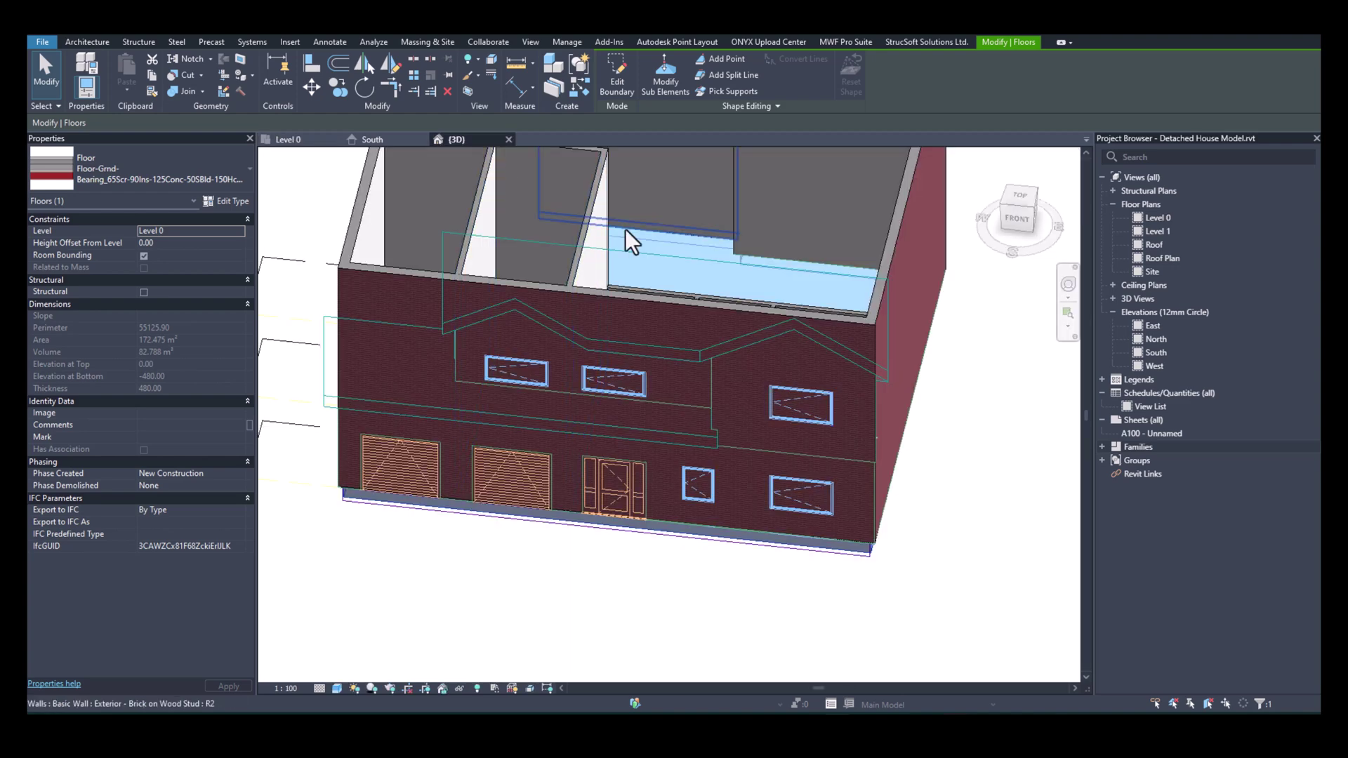
middle_click_drag(892, 428, 797, 421, "shift")
scroll(778, 394, "down", 1)
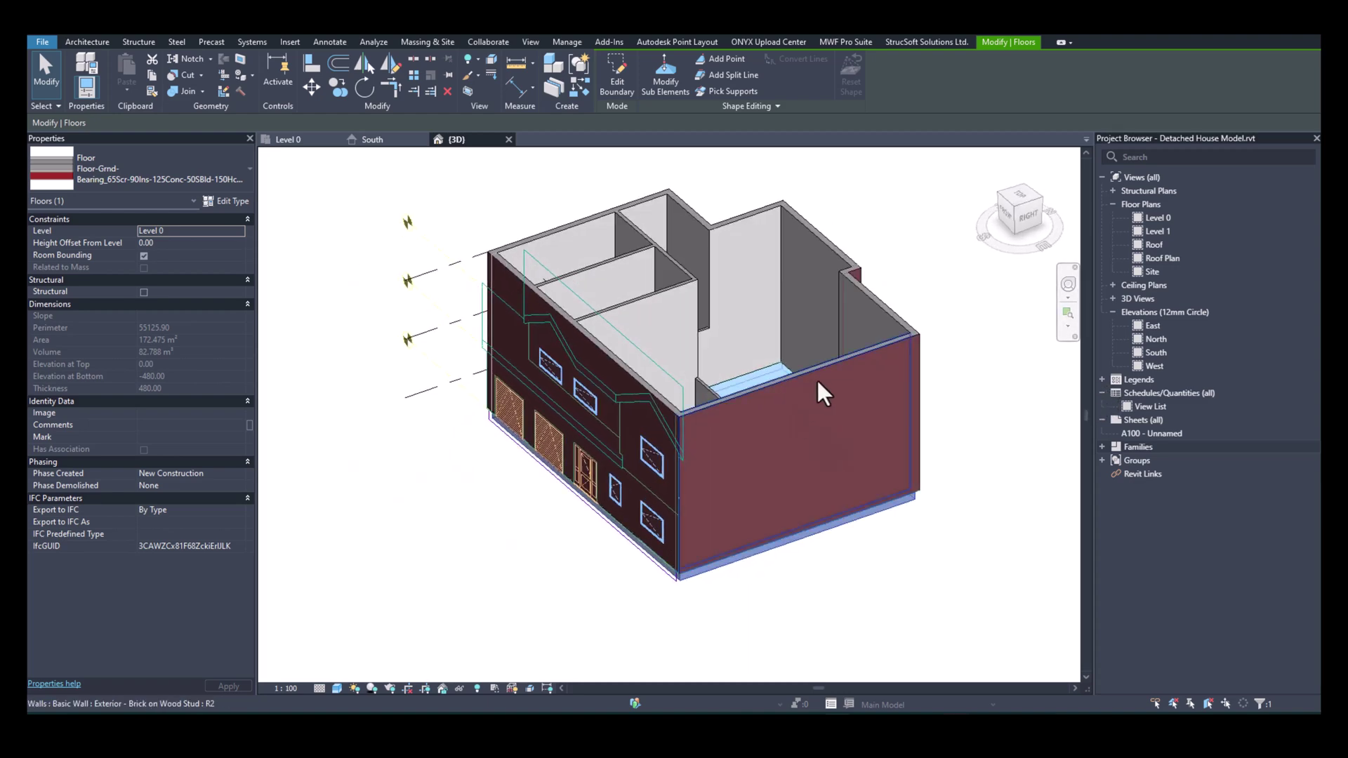
left_click(1025, 215)
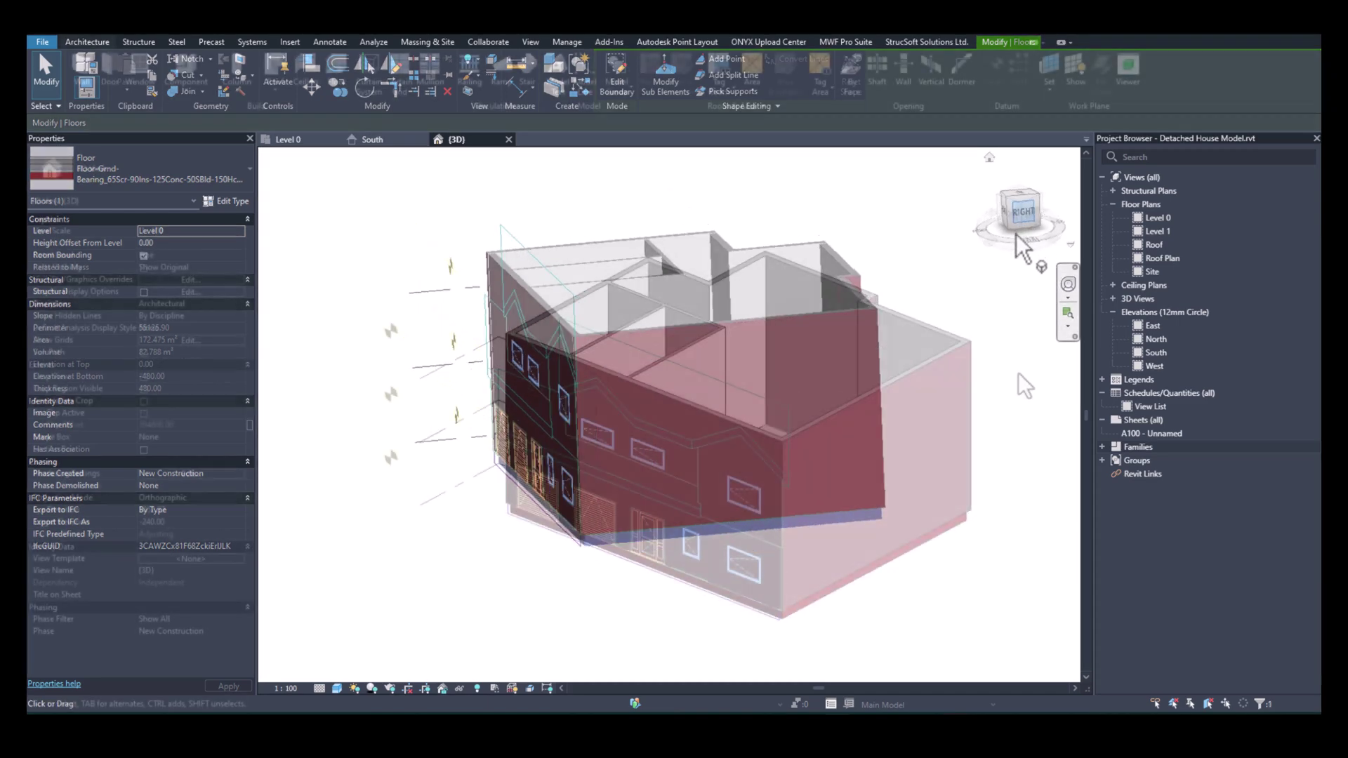
left_click(1029, 214)
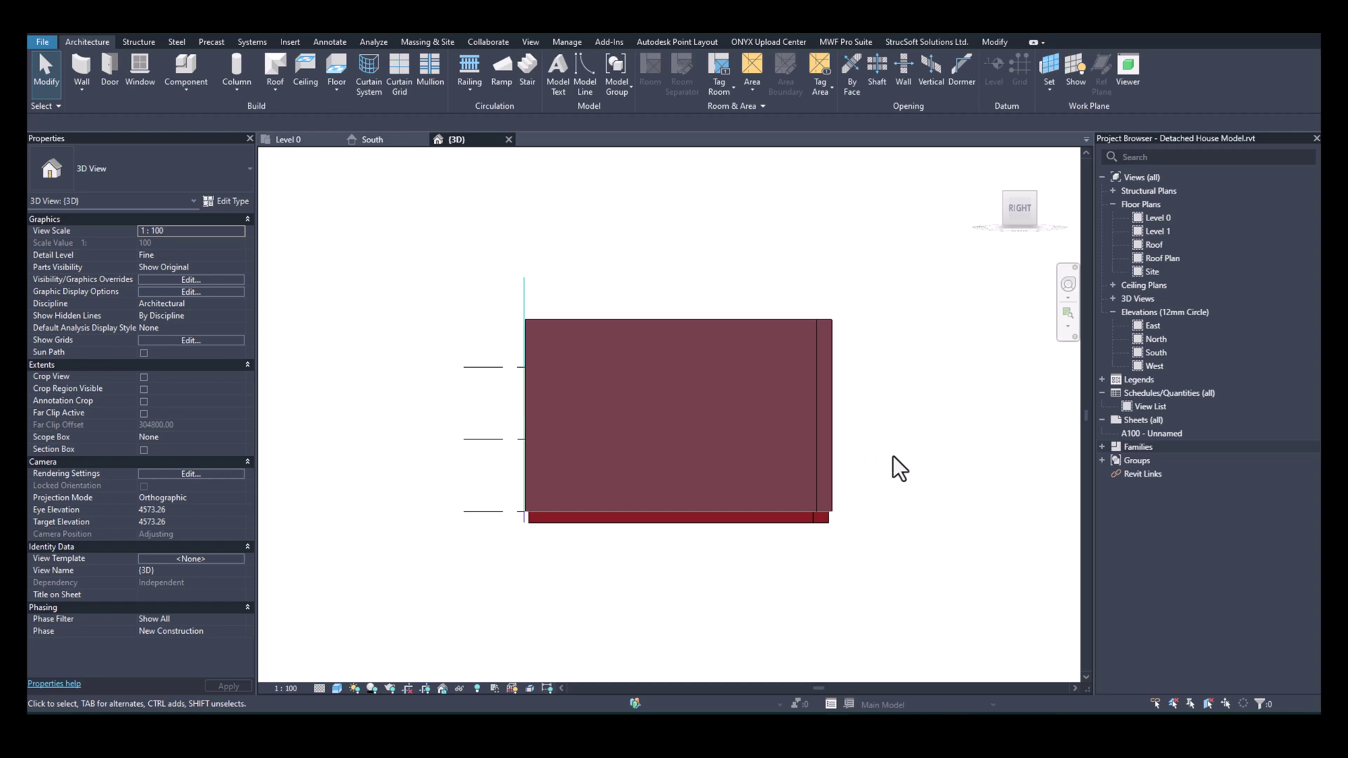
Select all walls, excluding the imported south elevation, and set their top constraint to Up to level: Level 1.
left_click_drag(537, 463, 519, 466)
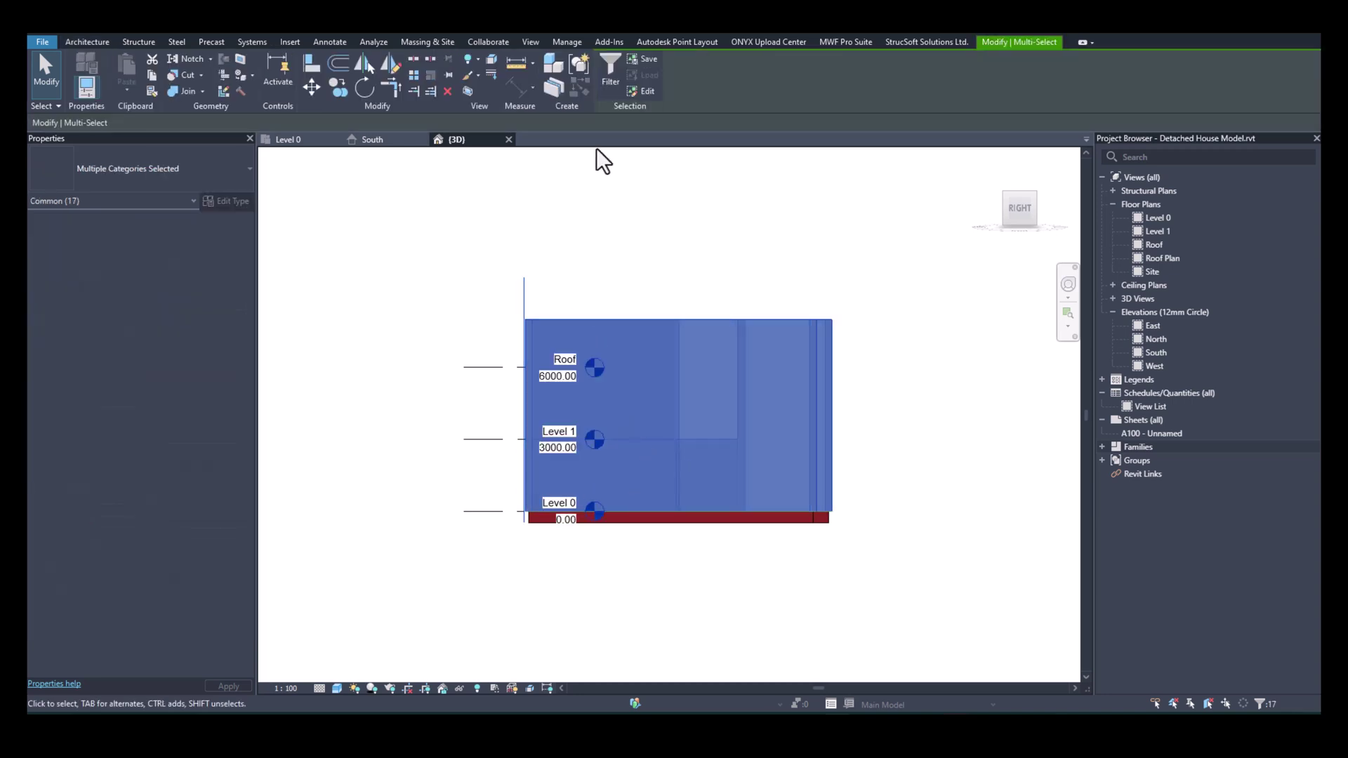
left_click(603, 79)
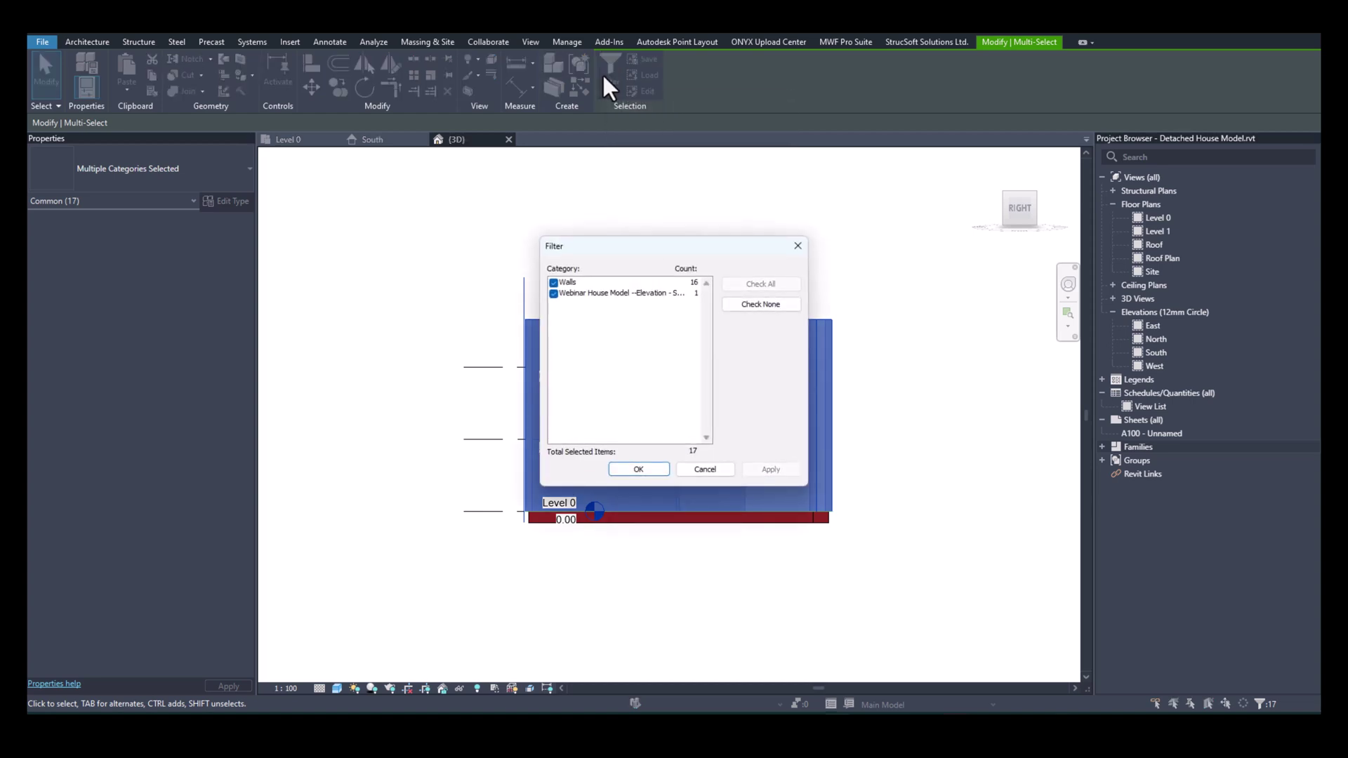
left_click(554, 293)
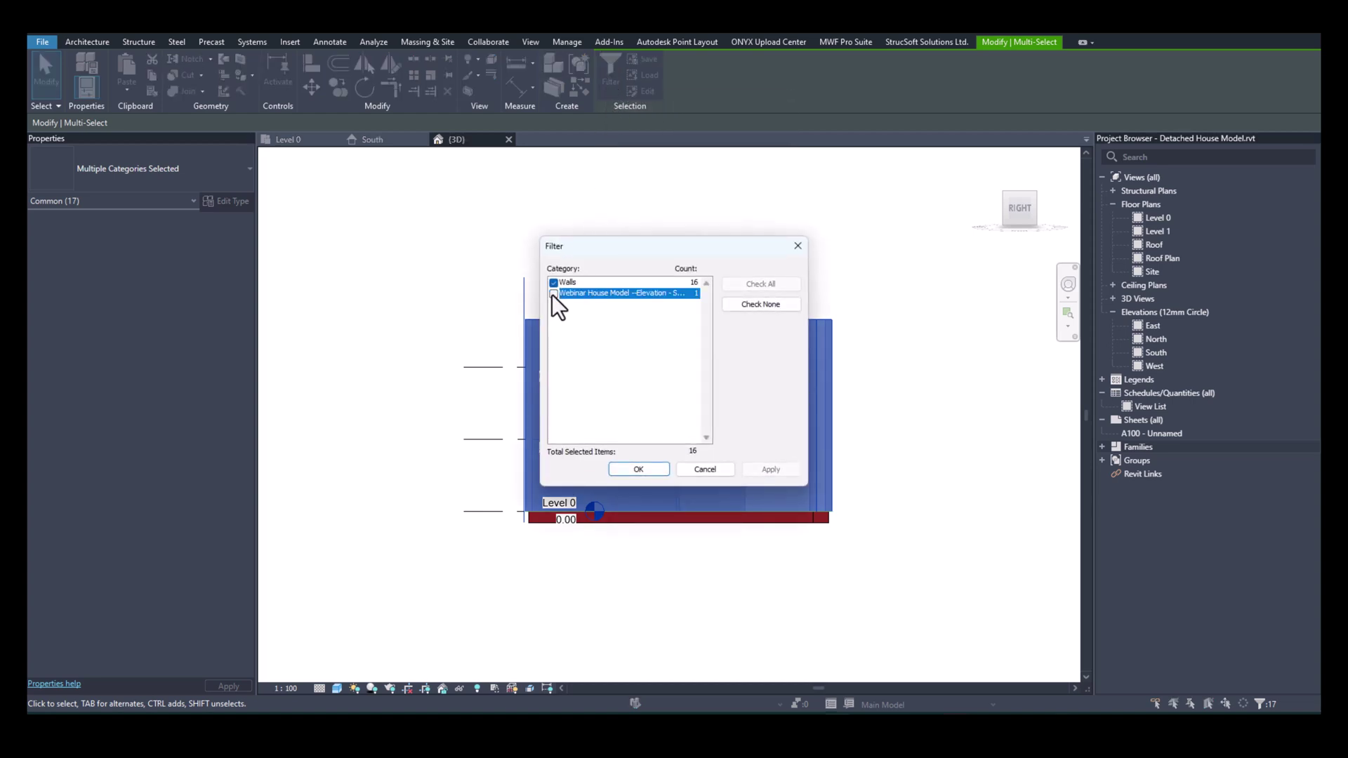
left_click(640, 470)
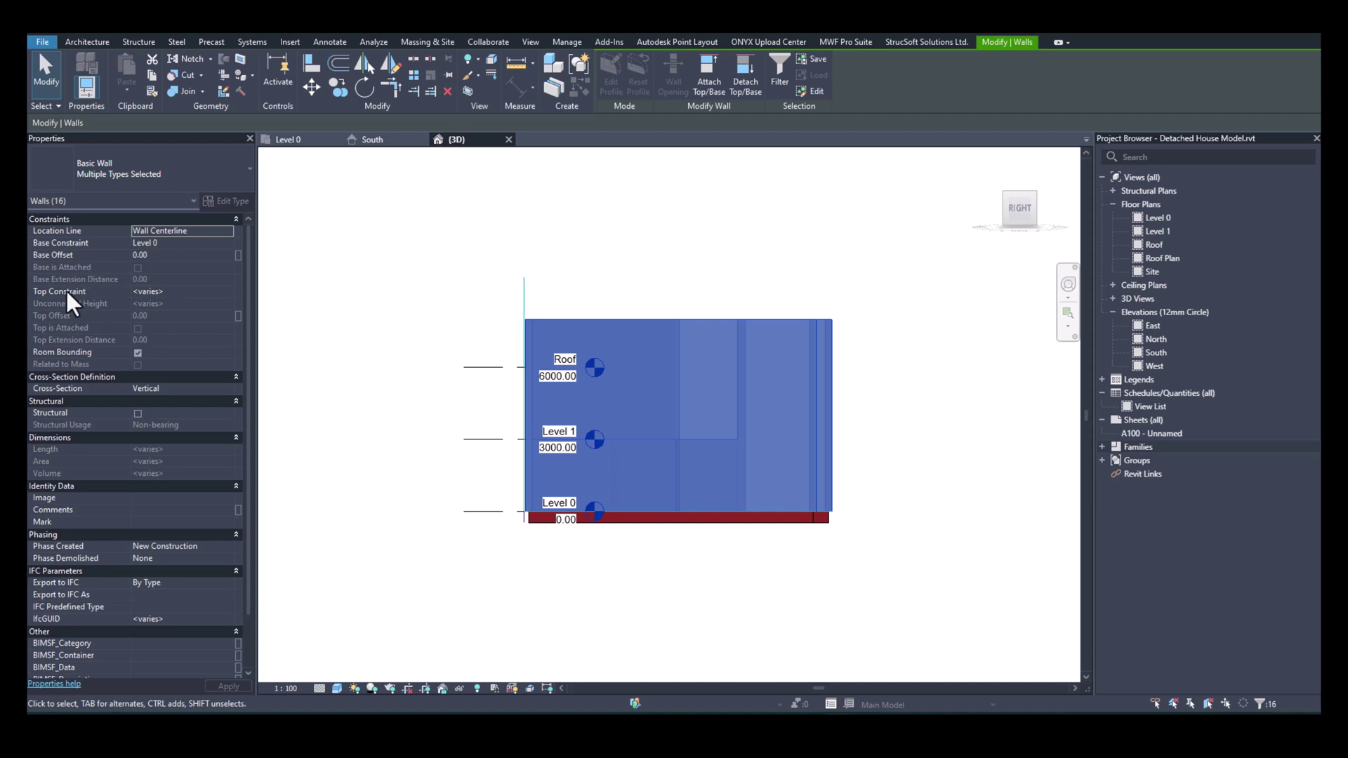
left_click(229, 292)
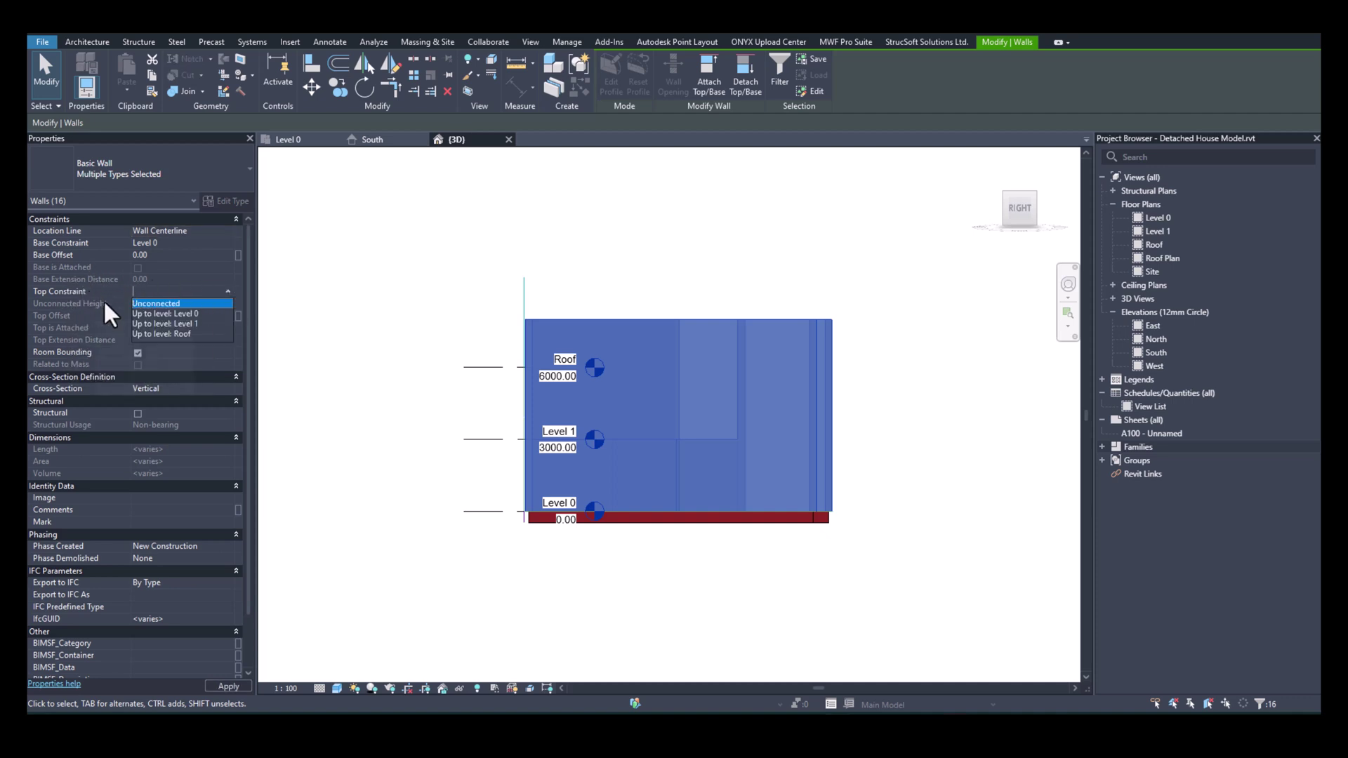
left_click(171, 324)
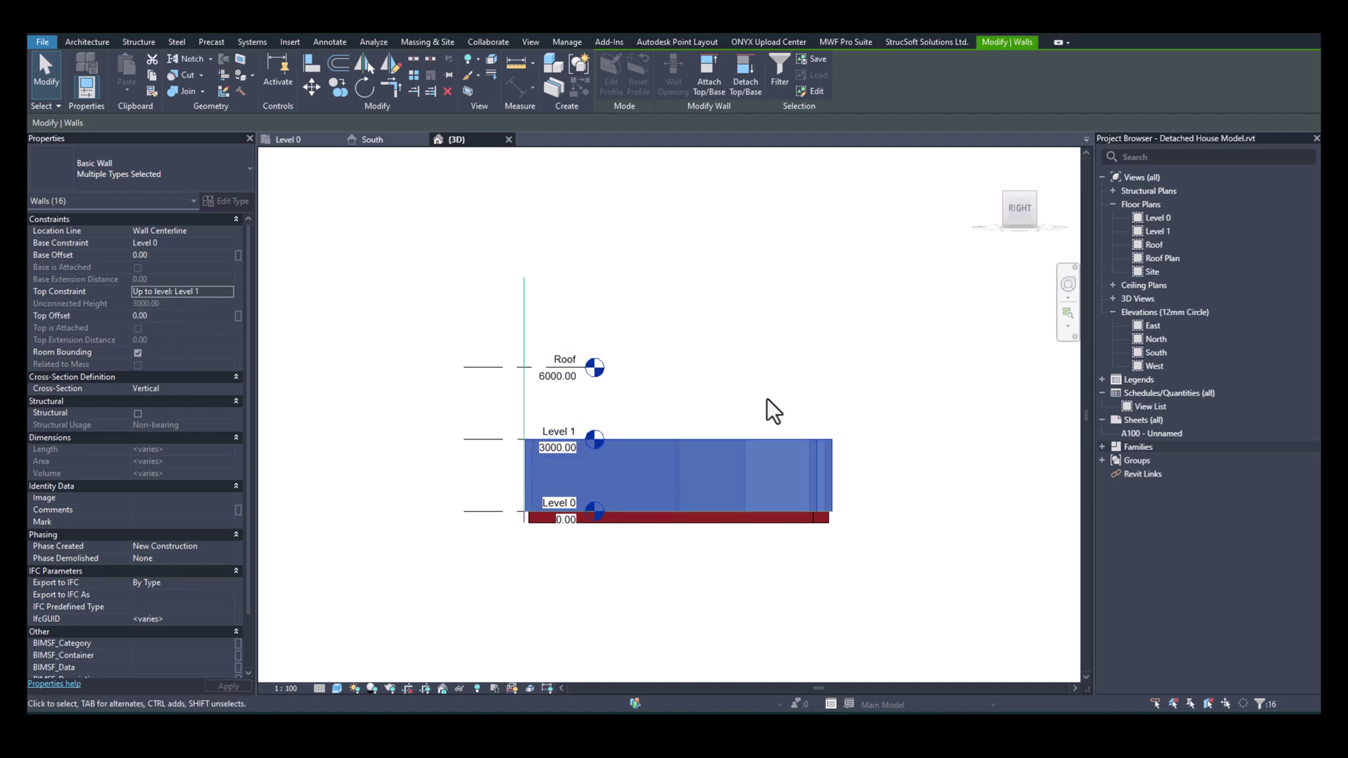
left_click(785, 385)
middle_click_drag(769, 367, 845, 423, "shift")
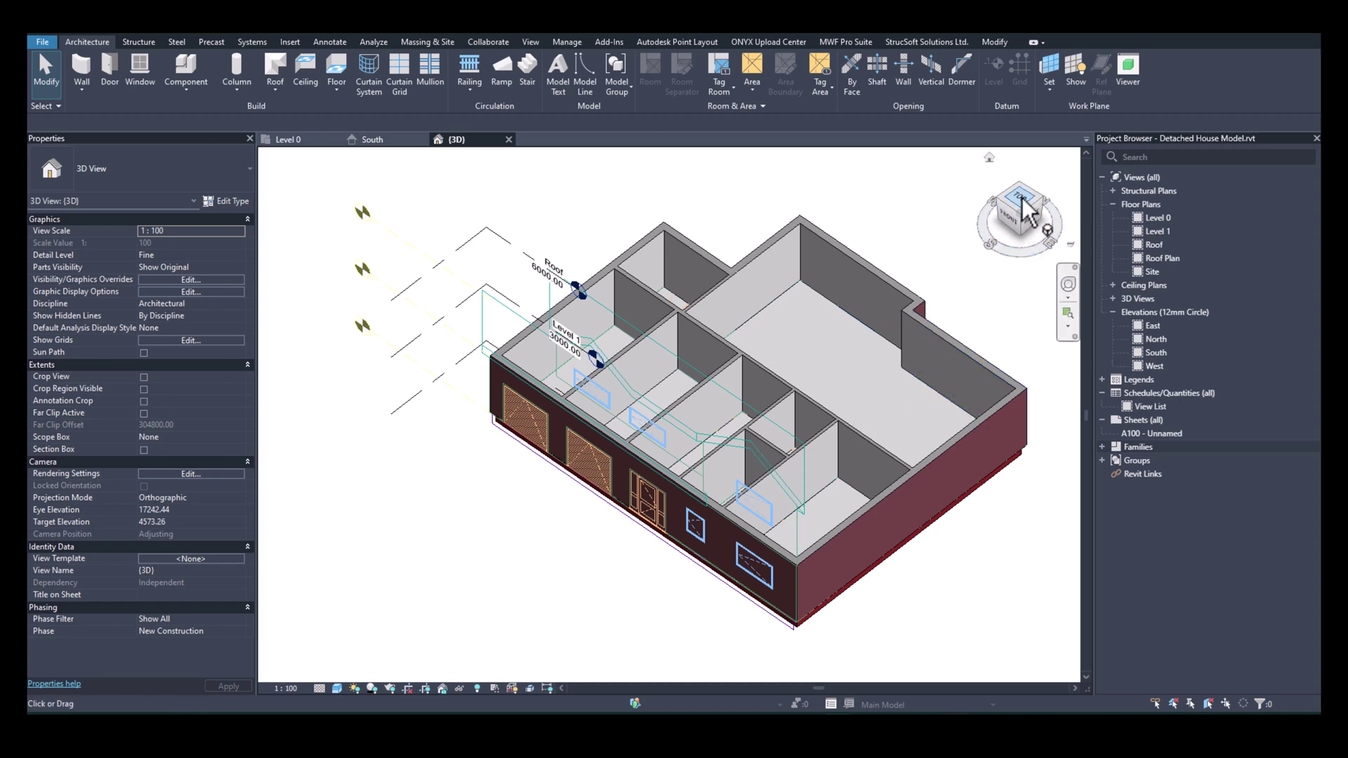
Open the Level 1 floor plan and import the CAD file "Webinar House Model --Floor Plan - Level 1.dwg" at Level 1.
double_click(1158, 231)
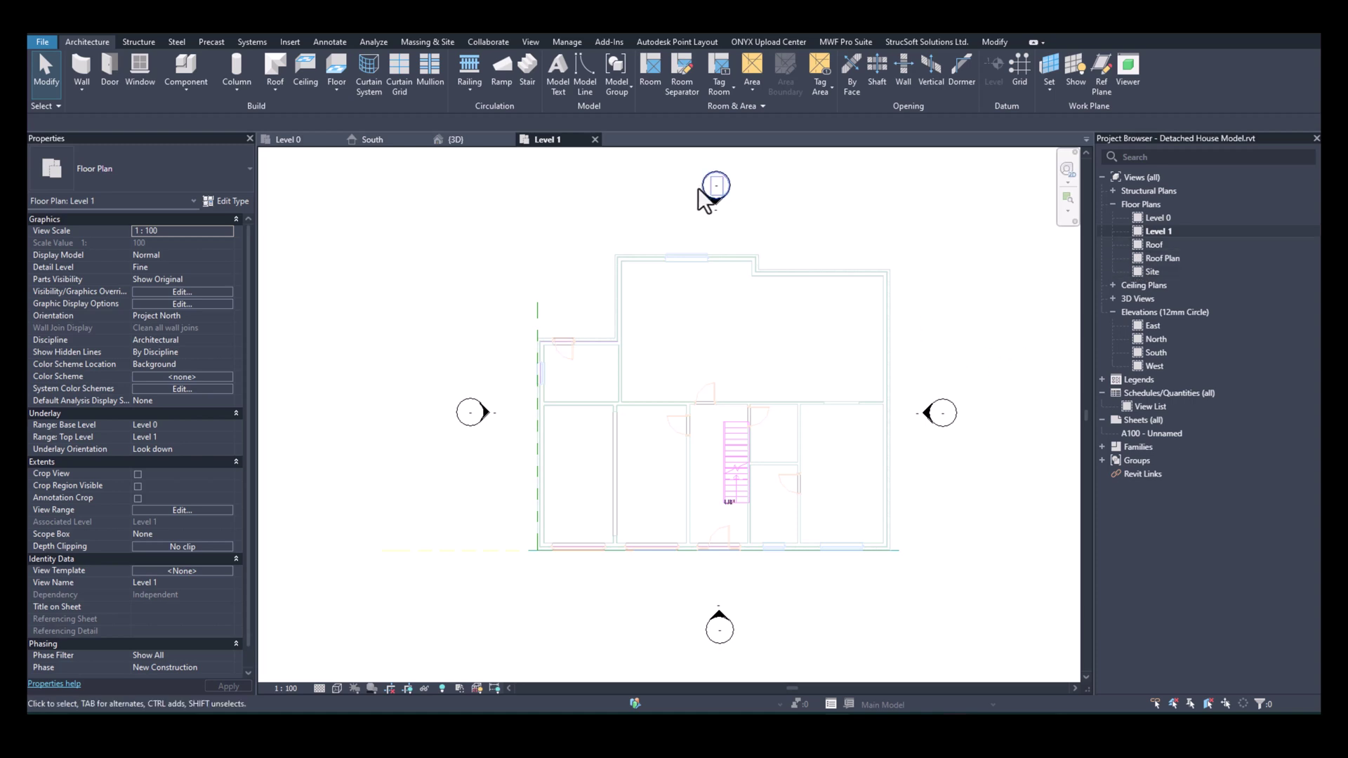
left_click(289, 42)
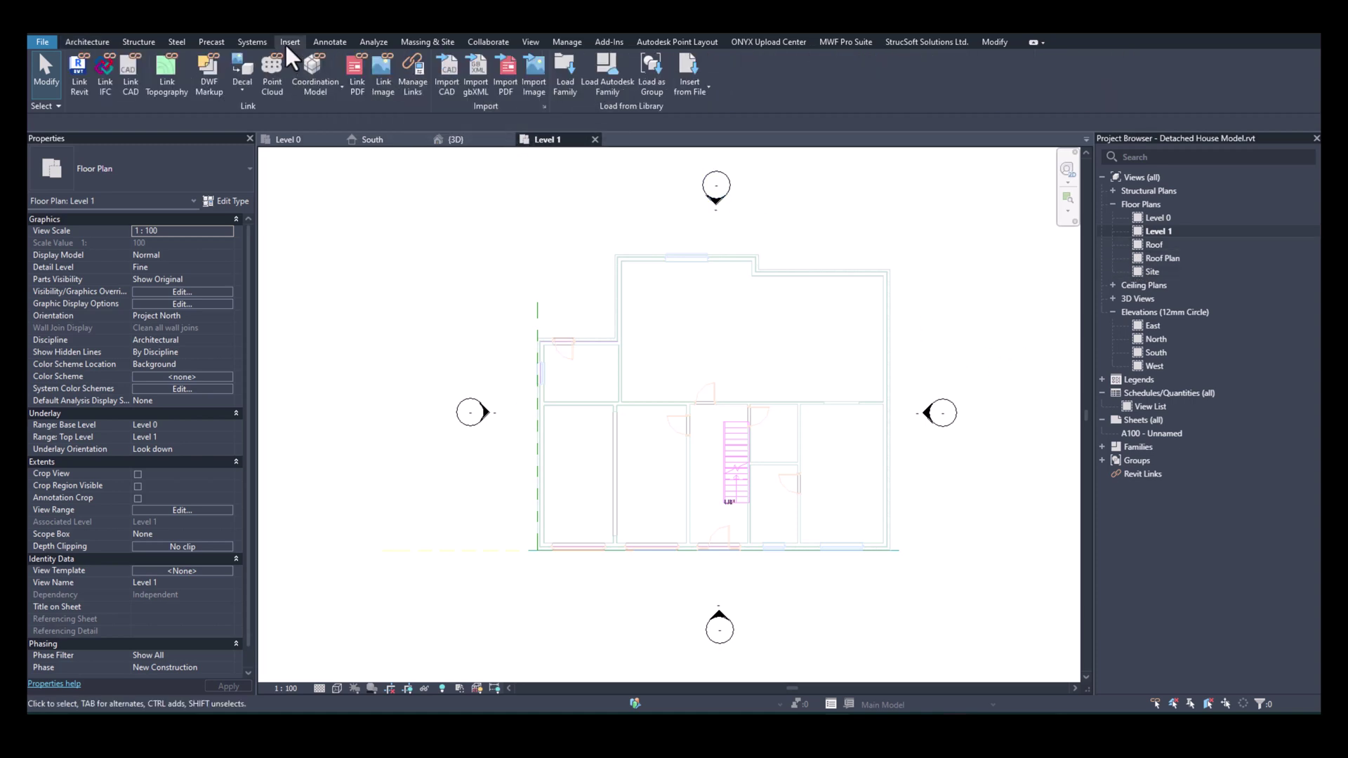
left_click(446, 78)
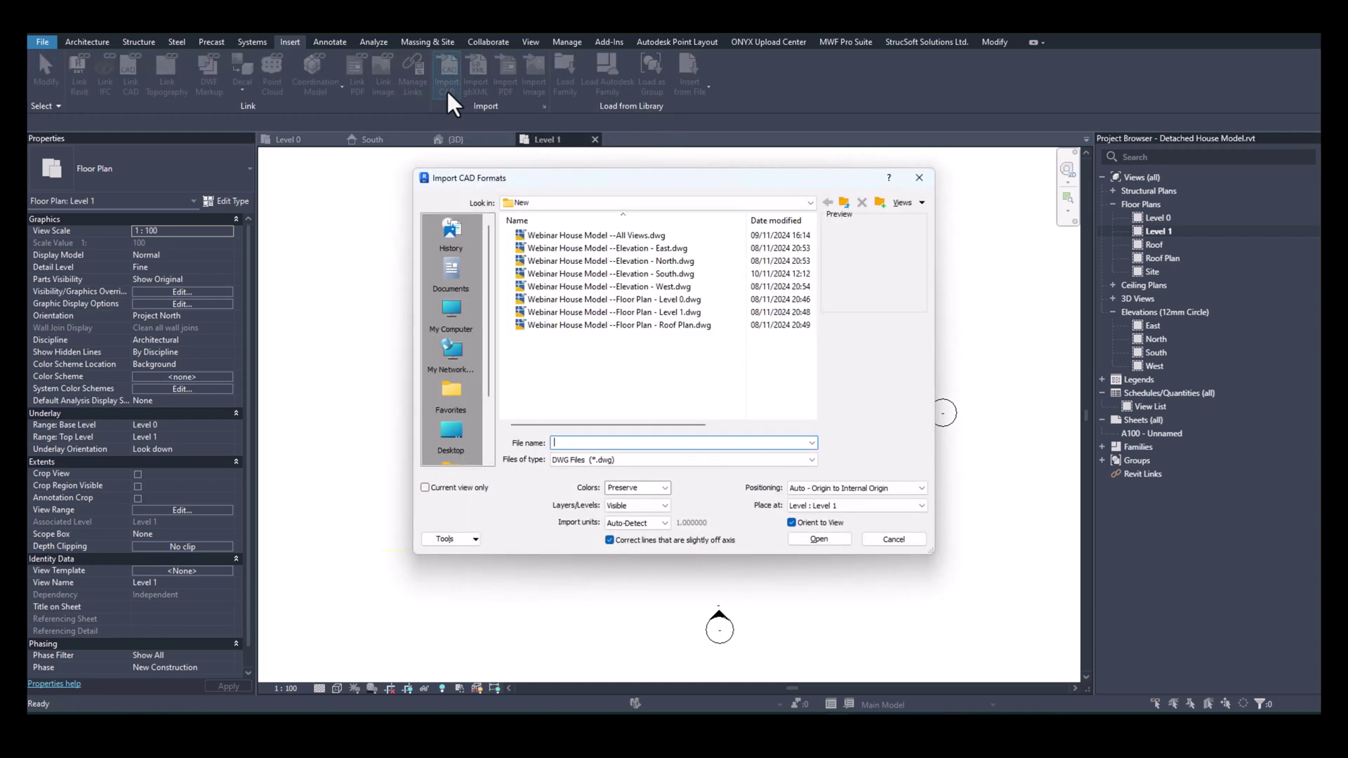
left_click(582, 314)
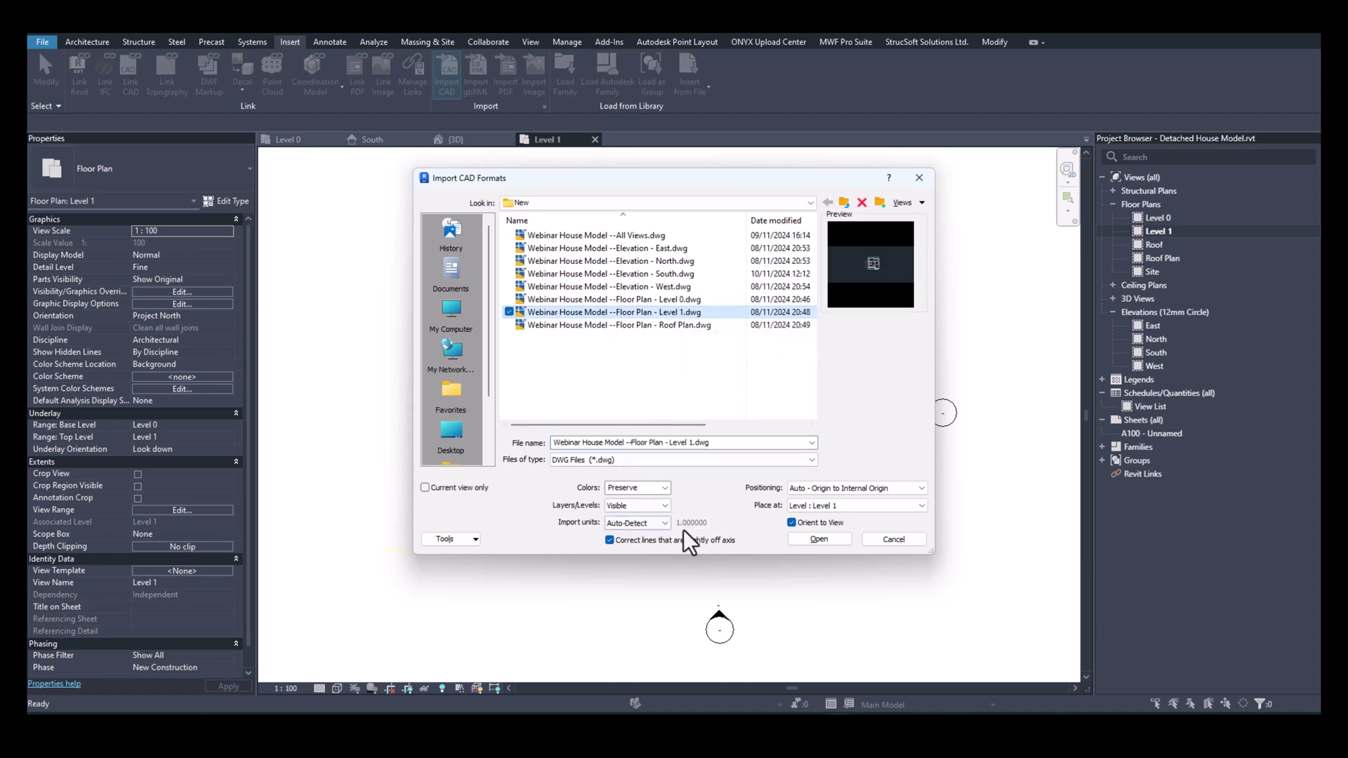
left_click(818, 539)
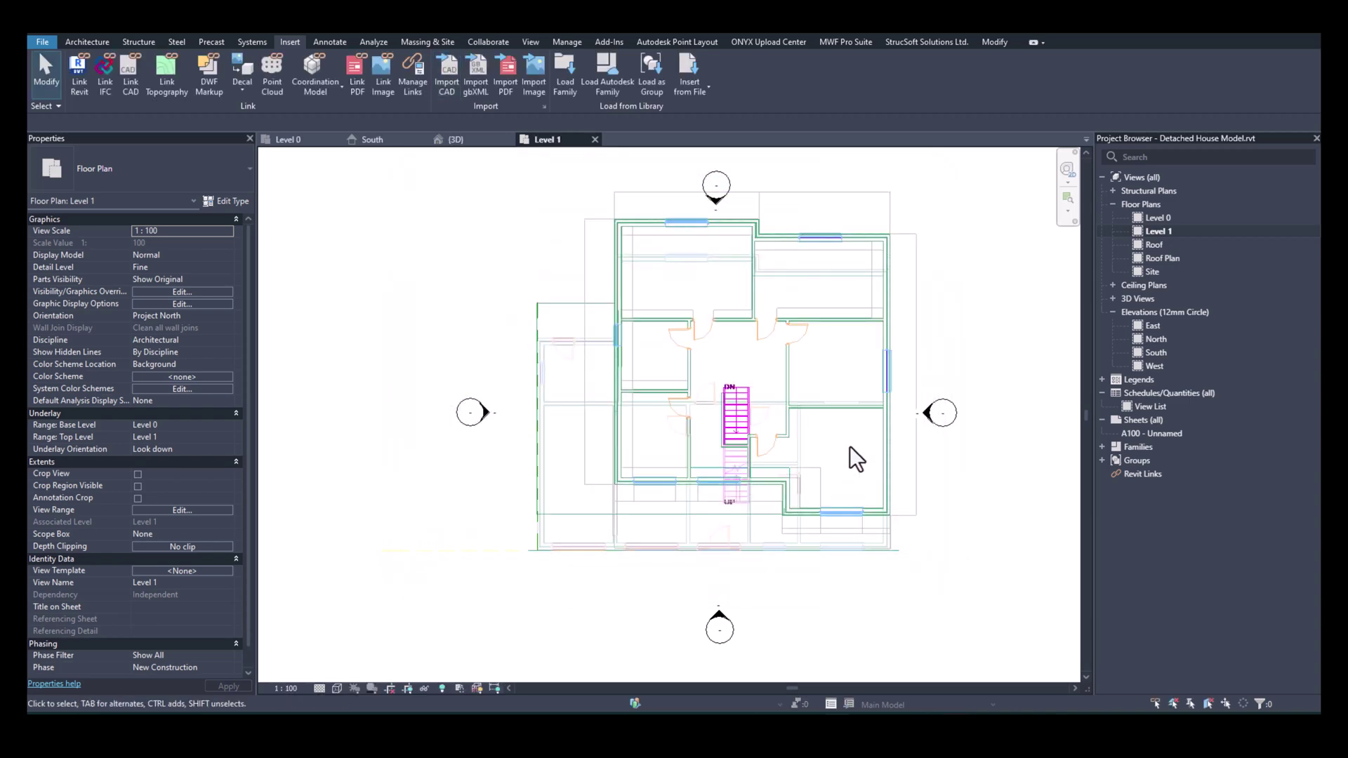
Query a dimension line above the house in the imported Level 1 drawing and hide its DIMS layer in the view.
left_click(572, 513)
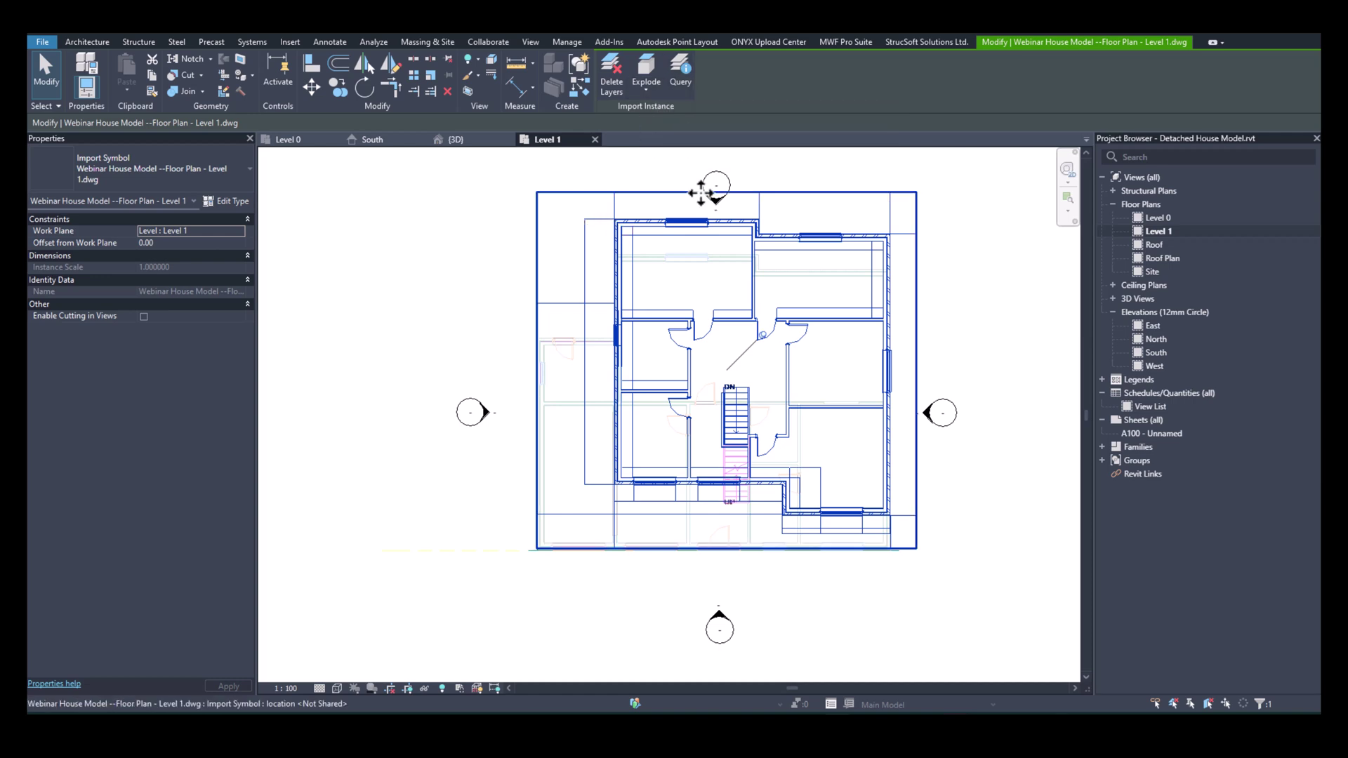
scroll(723, 311, "up", 2)
scroll(542, 302, "up", 2)
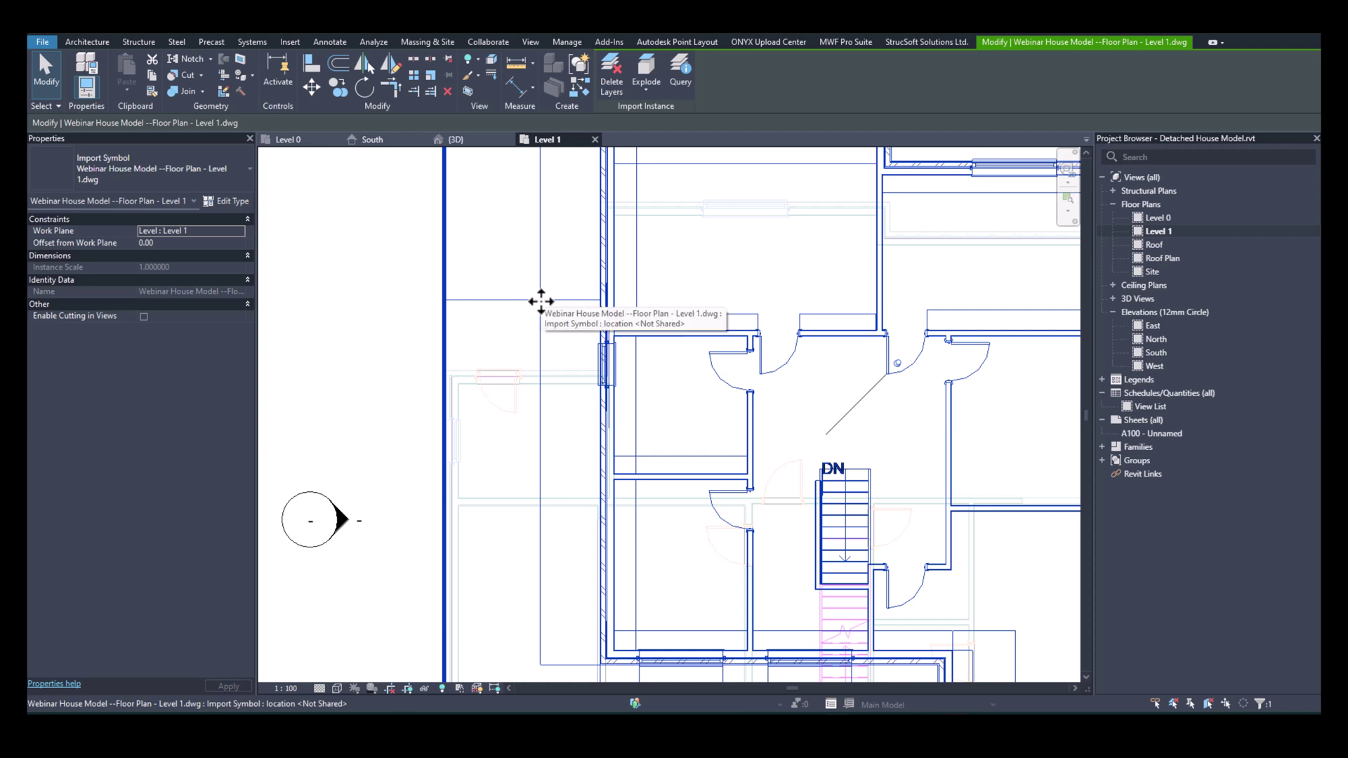
scroll(540, 301, "down", 2)
middle_click_drag(614, 321, 617, 395)
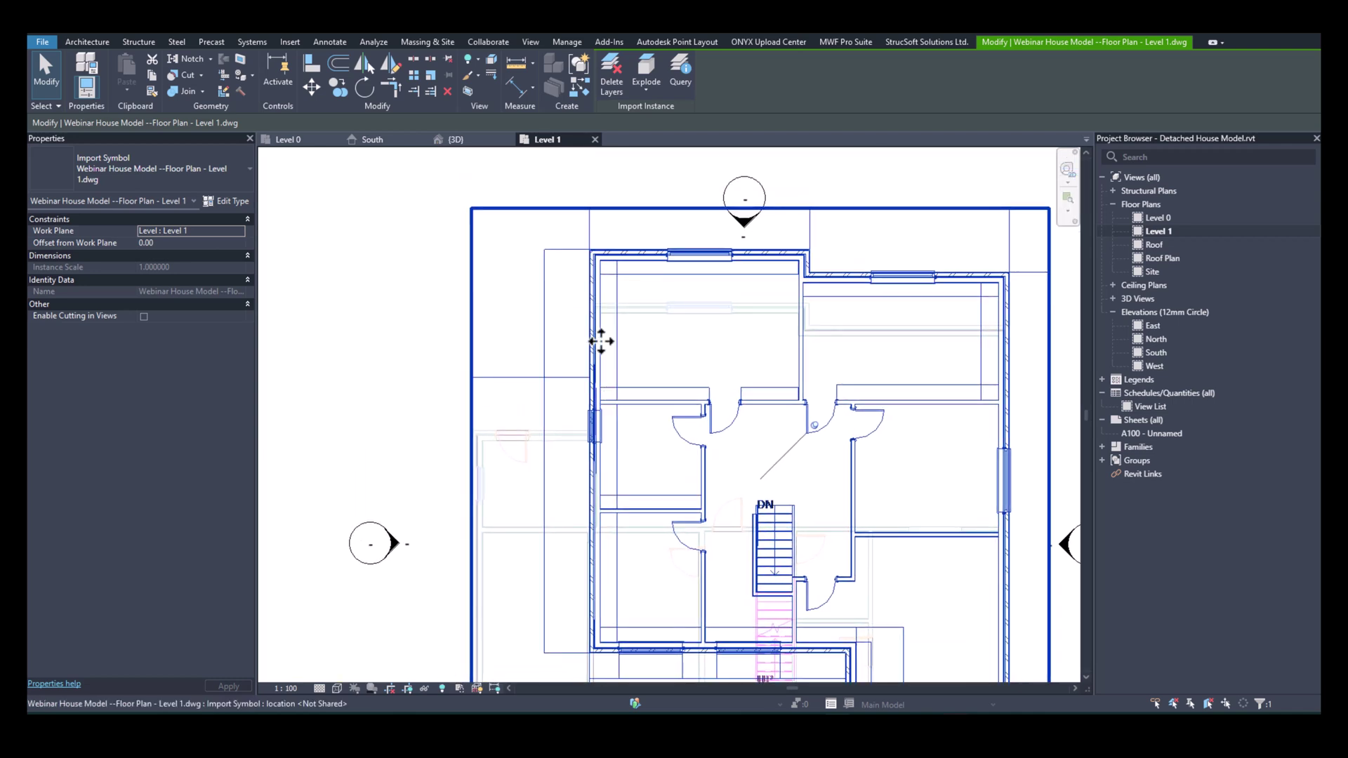
scroll(812, 227, "up", 1)
scroll(813, 228, "up", 2)
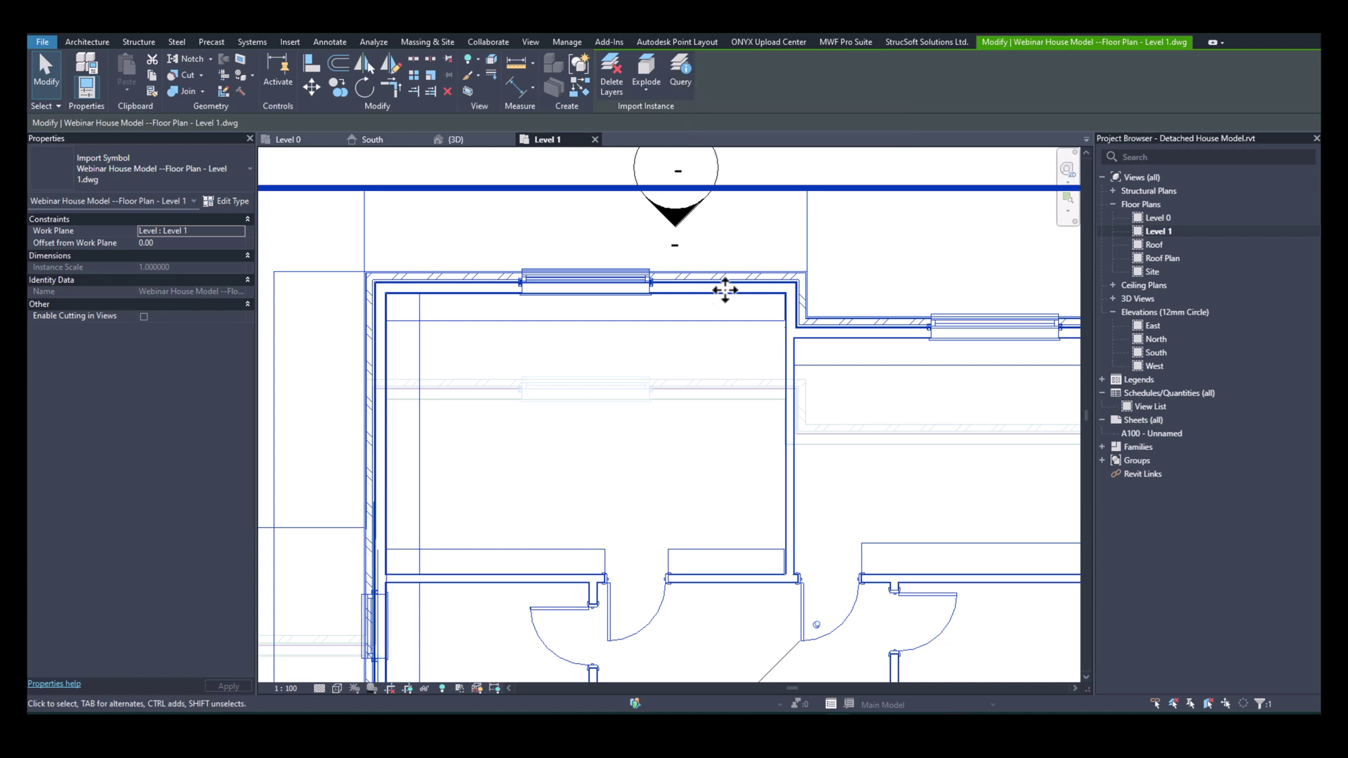
scroll(726, 307, "down", 4)
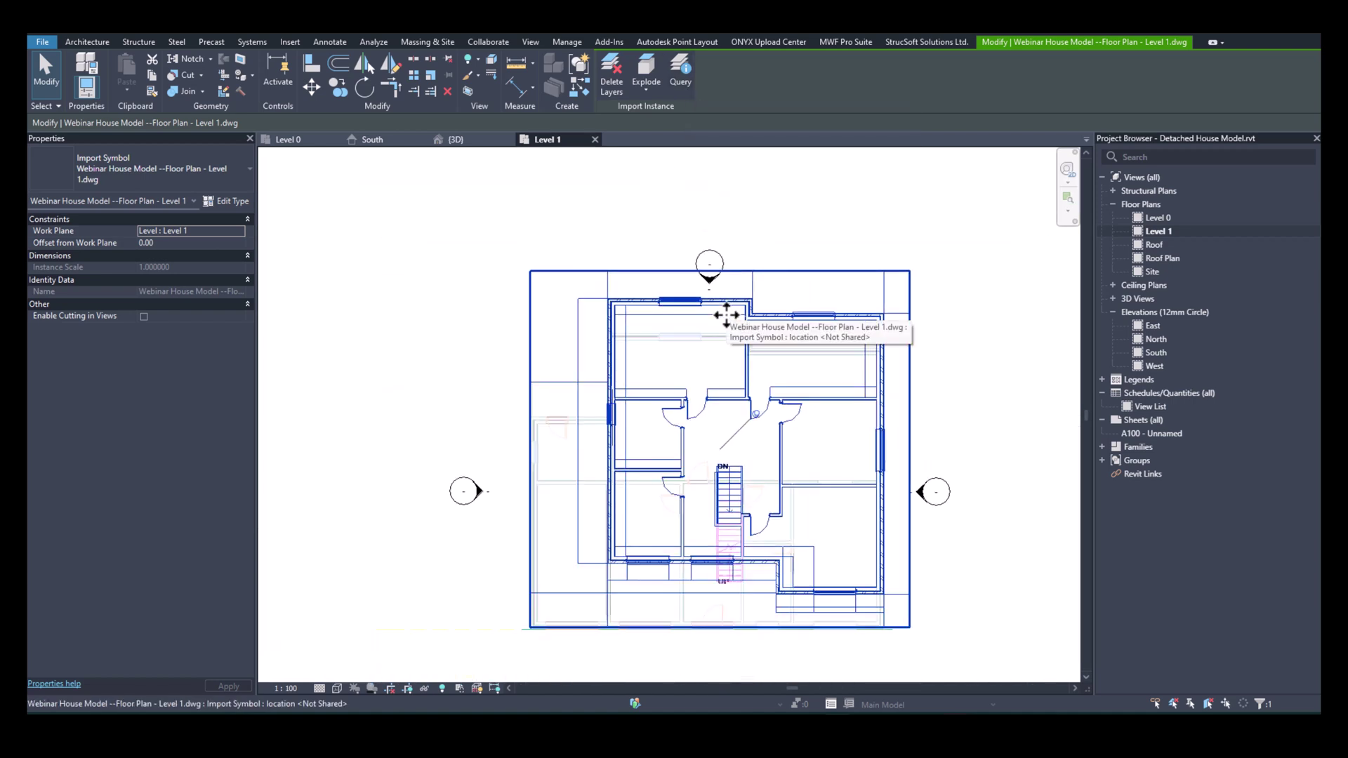
left_click(680, 80)
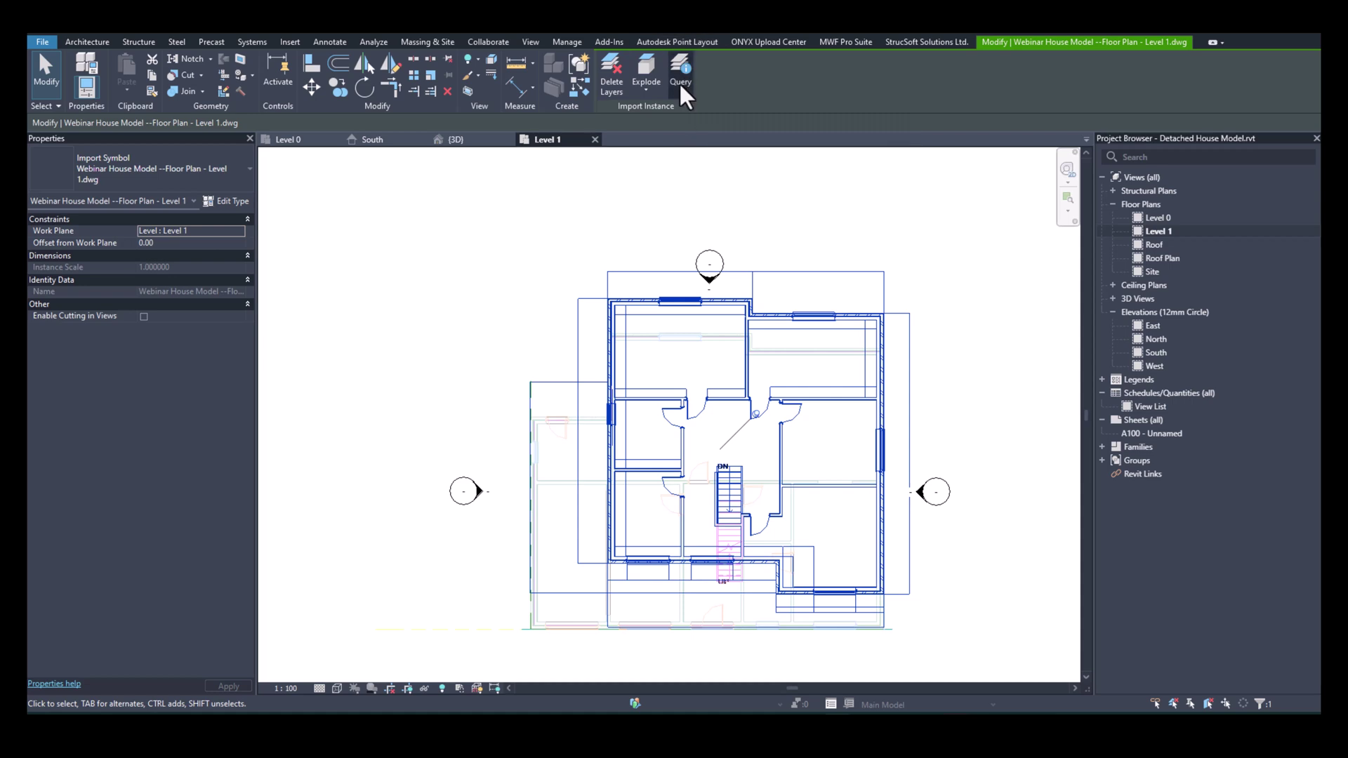
left_click(761, 275)
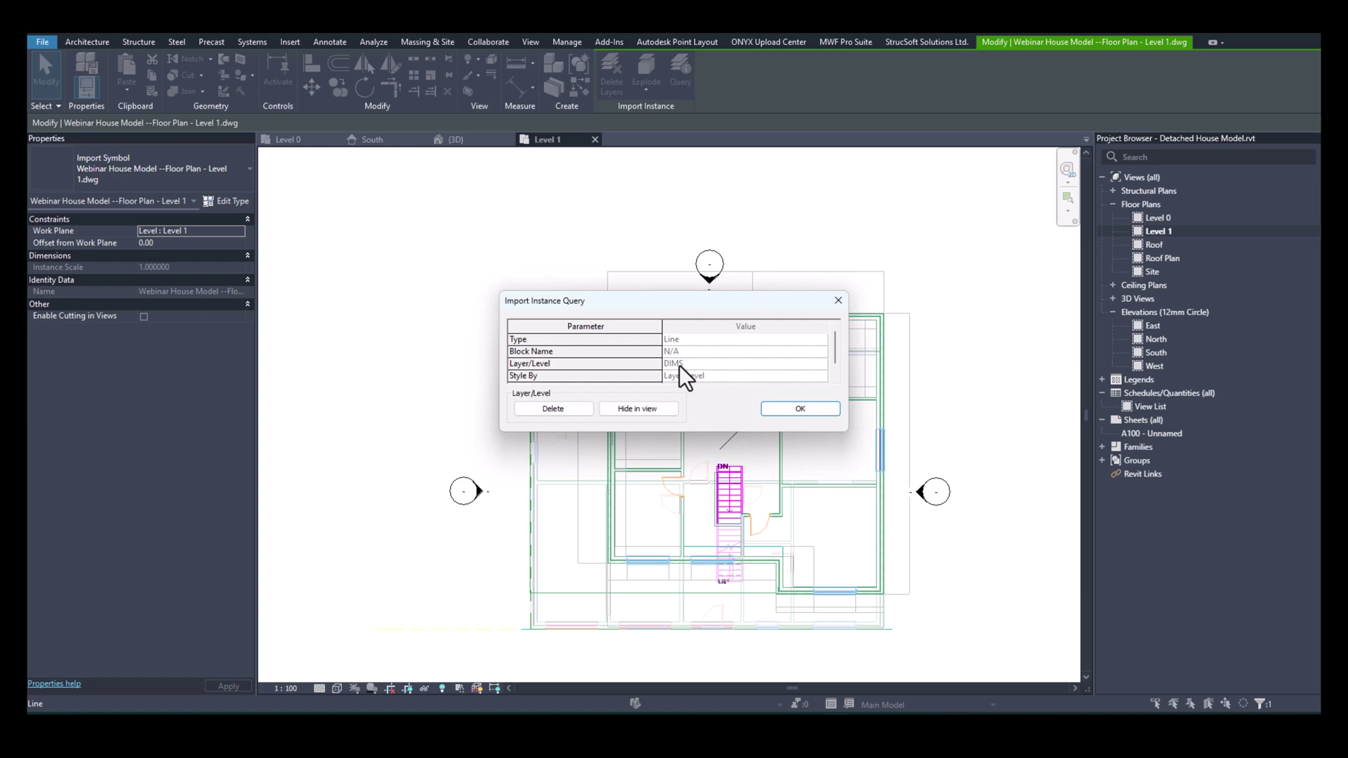
left_click(648, 411)
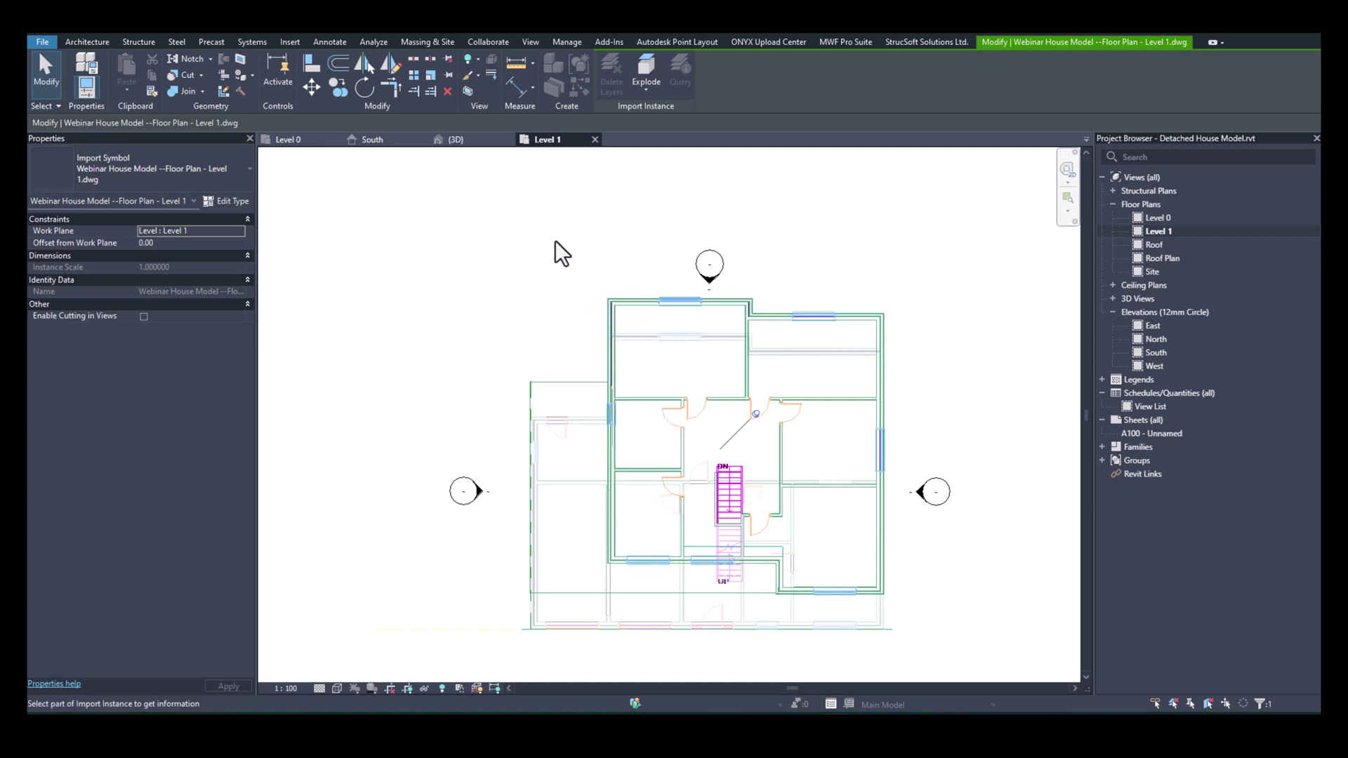
Move the imported Level 1 drawing from its upper-left outer corner toward the outer face of the underlying exterior wall.
left_click(615, 306)
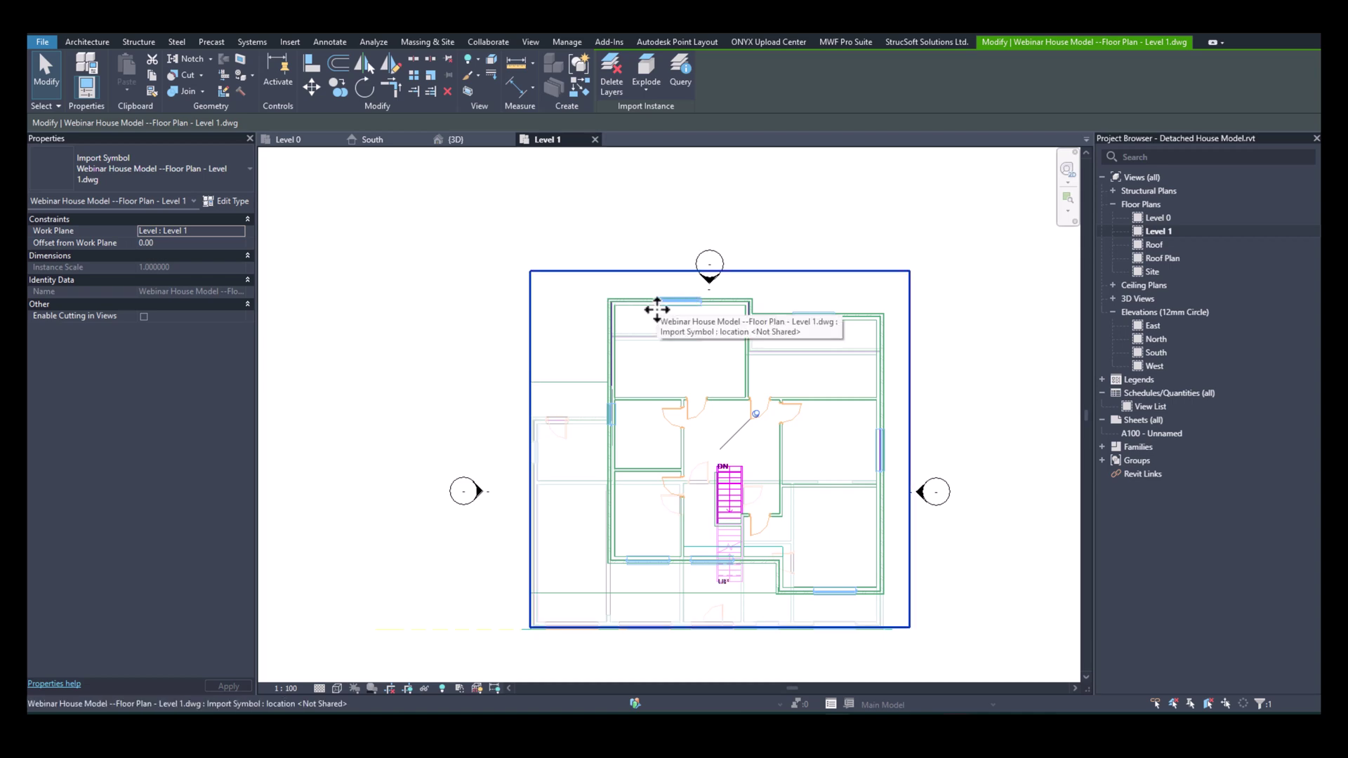
left_click(548, 192)
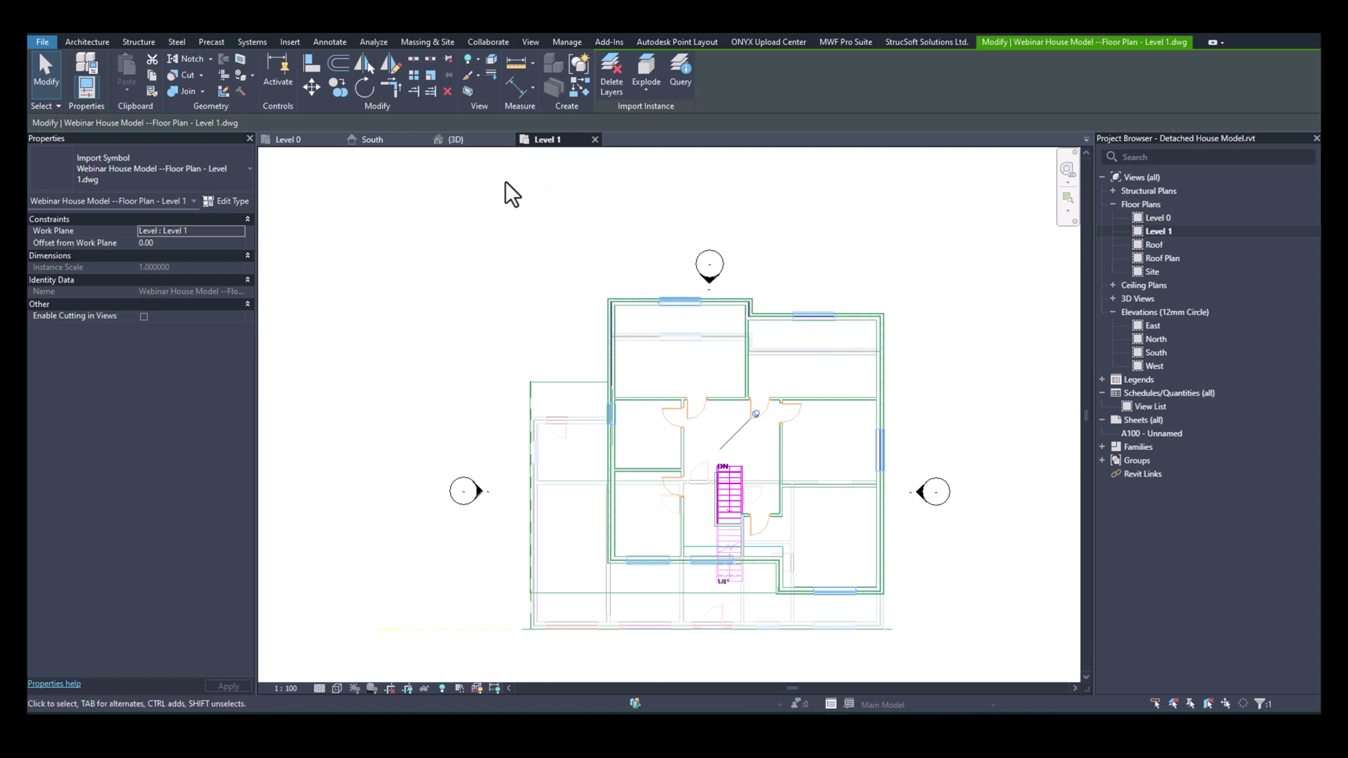
left_click(311, 87)
scroll(635, 337, "up", 2)
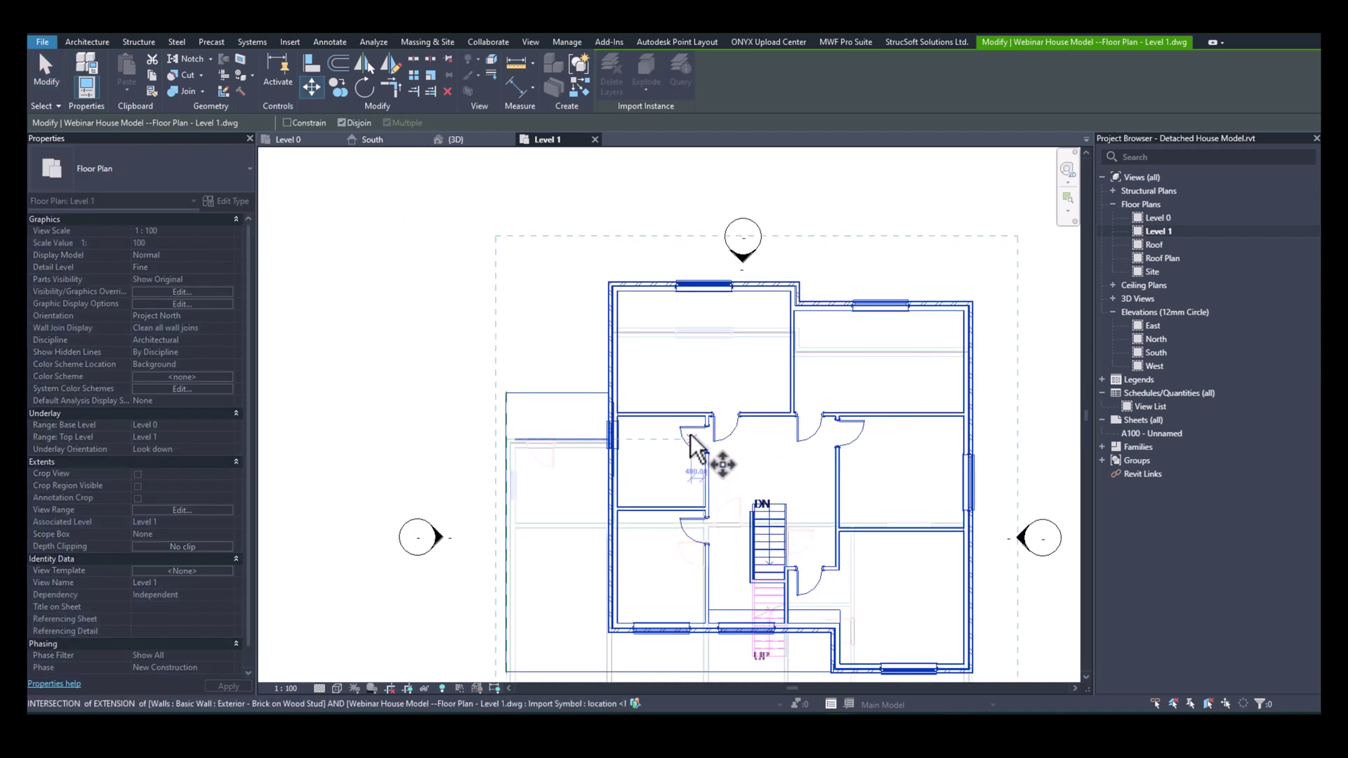
scroll(622, 302, "up", 3)
left_click(601, 271)
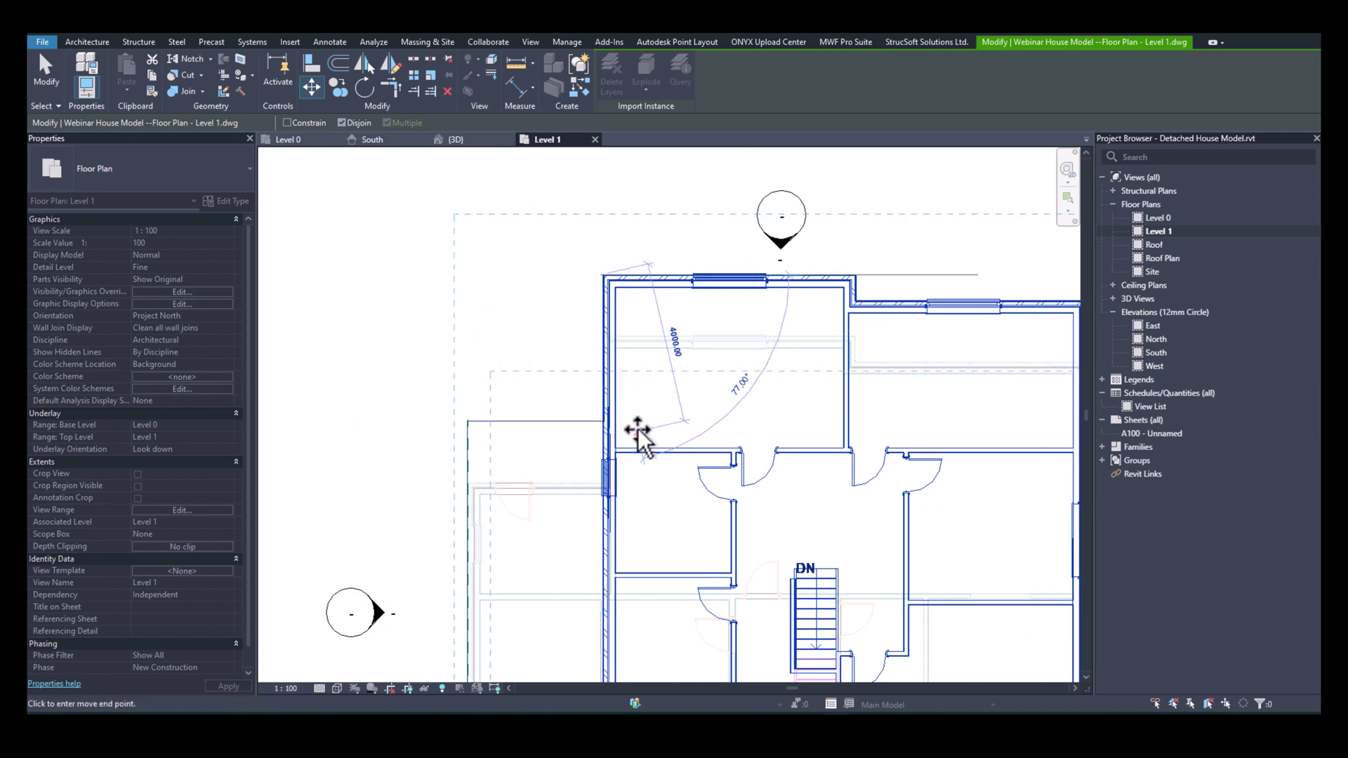
scroll(625, 373, "up", 5)
left_click(603, 321)
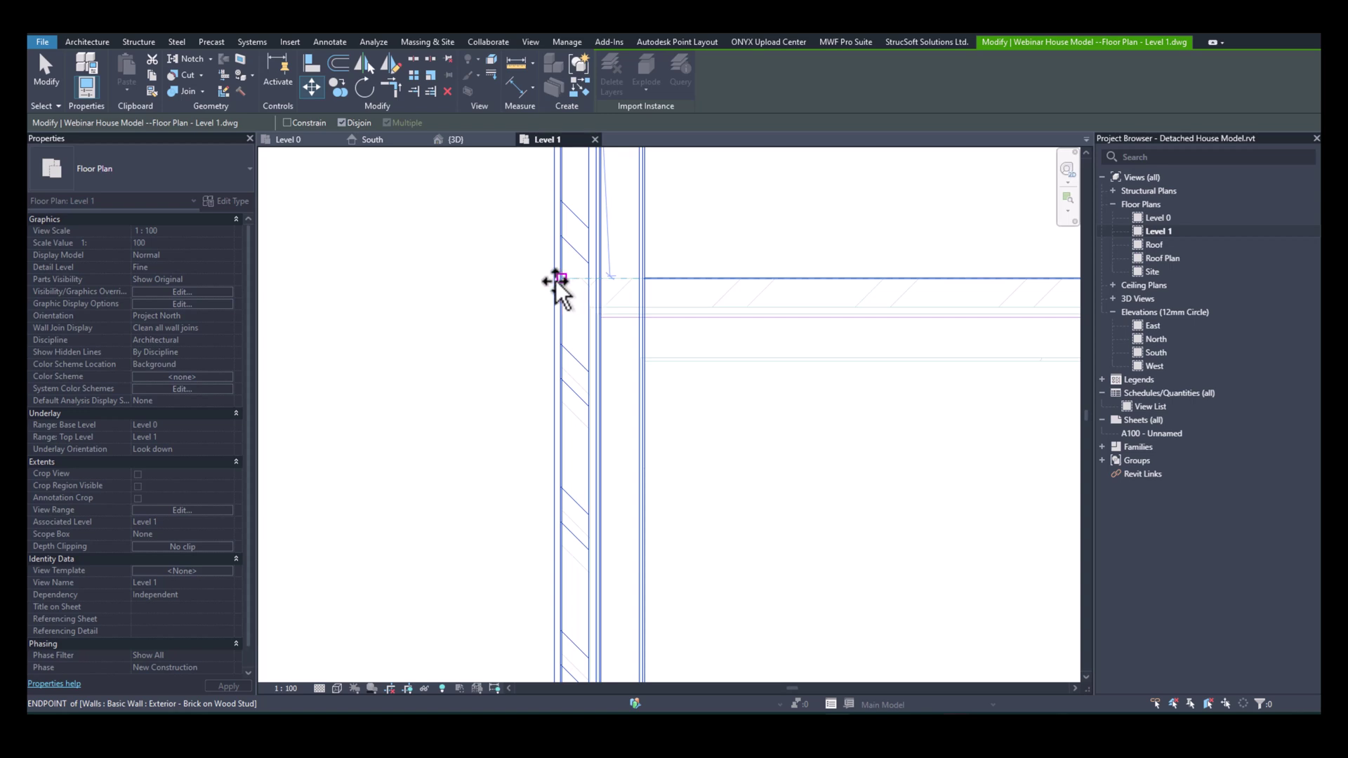
left_click(558, 280)
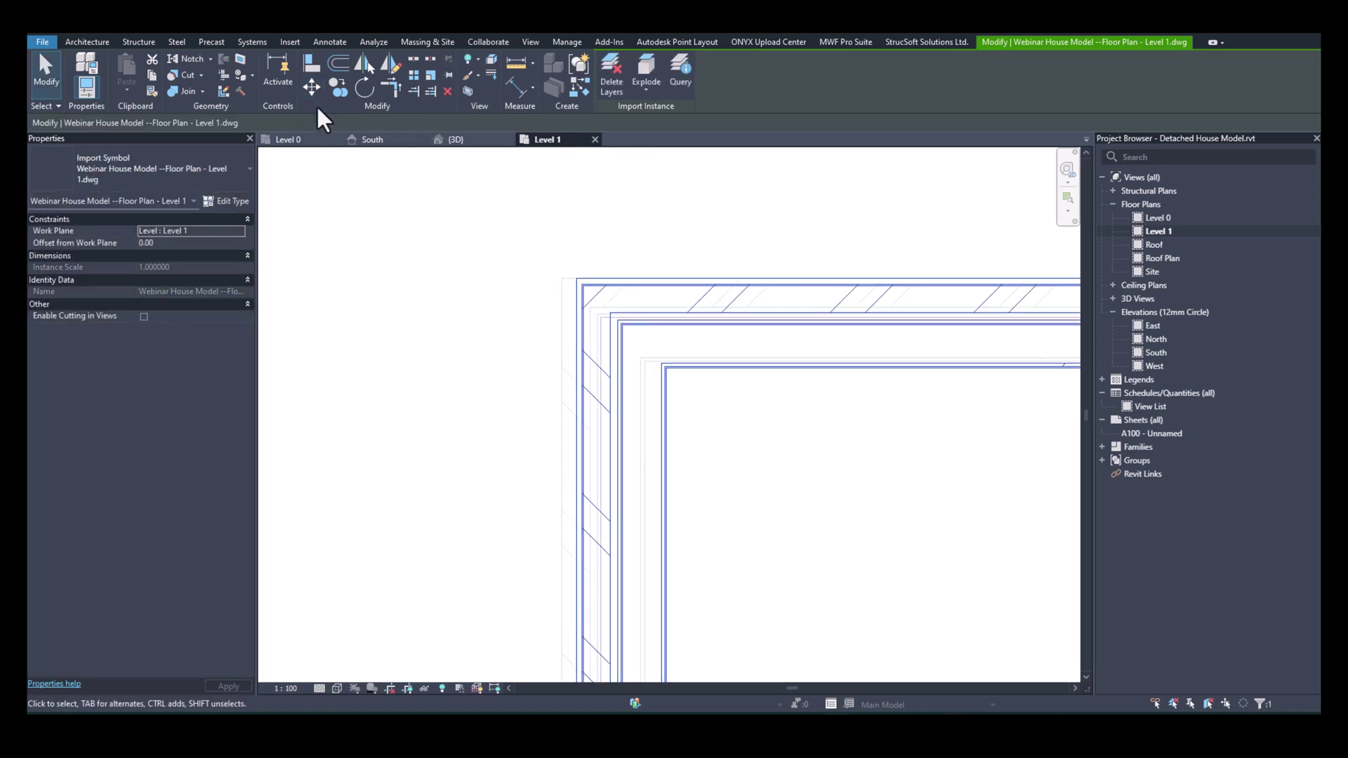
Move the imported Level 1 drawing again so its upper-left outer corner meets the ground floor wall corner.
left_click(308, 91)
scroll(600, 277, "up", 2)
left_click(559, 279)
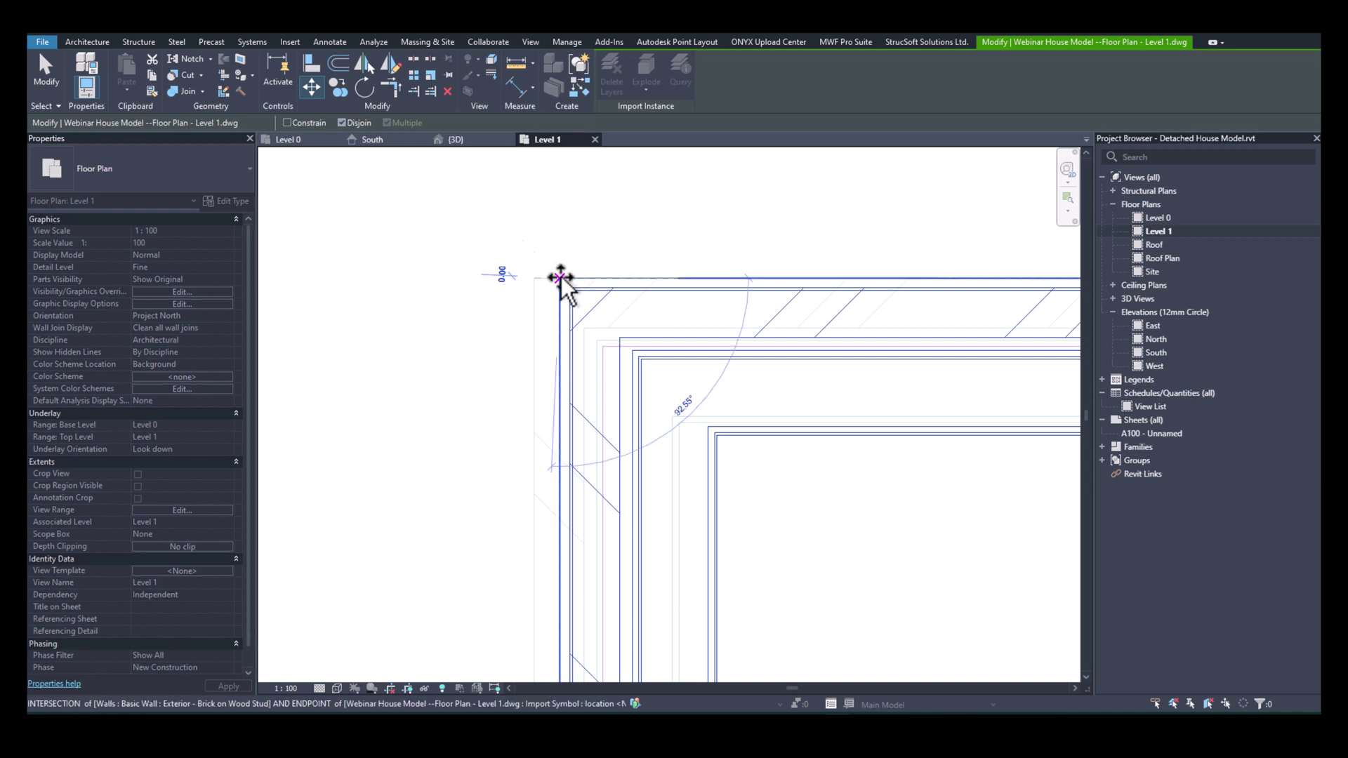
left_click(533, 275)
scroll(618, 321, "down", 3)
scroll(731, 415, "down", 3)
scroll(600, 267, "down", 3)
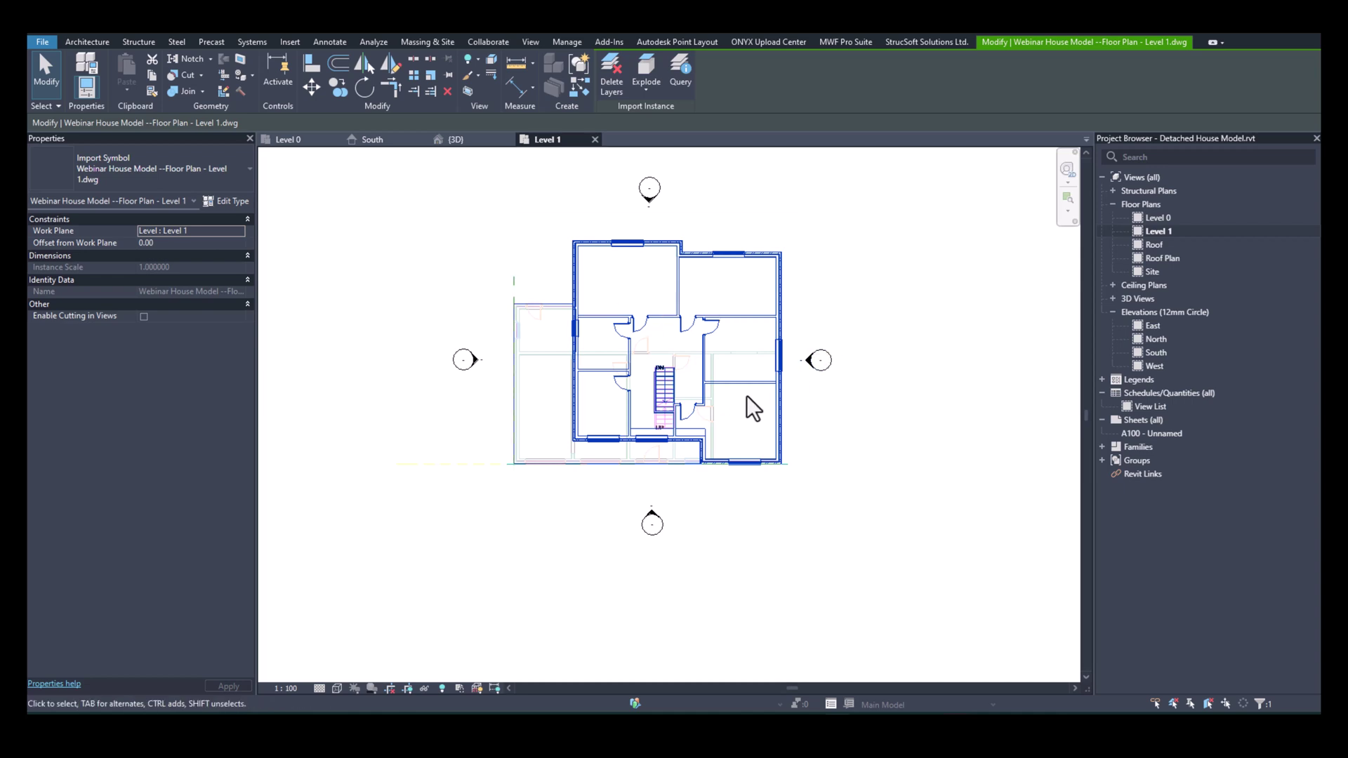
Examine in the 3D view how the imported Level 1 drawing lines up with the tops of the ground floor walls.
left_click(457, 139)
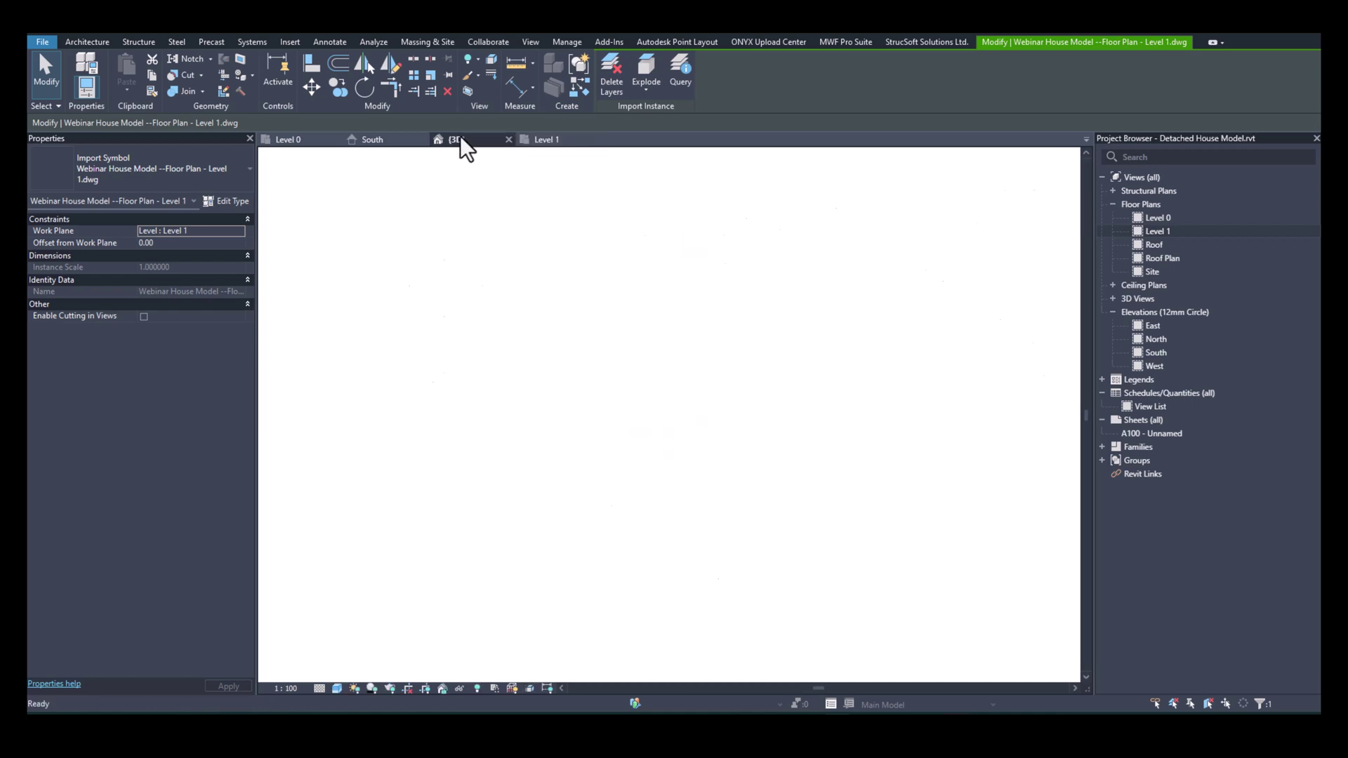
middle_click_drag(785, 481, 746, 350, "shift")
middle_click_drag(917, 417, 910, 415)
scroll(993, 400, "up", 2)
middle_click_drag(995, 400, 943, 416)
scroll(962, 414, "up", 6)
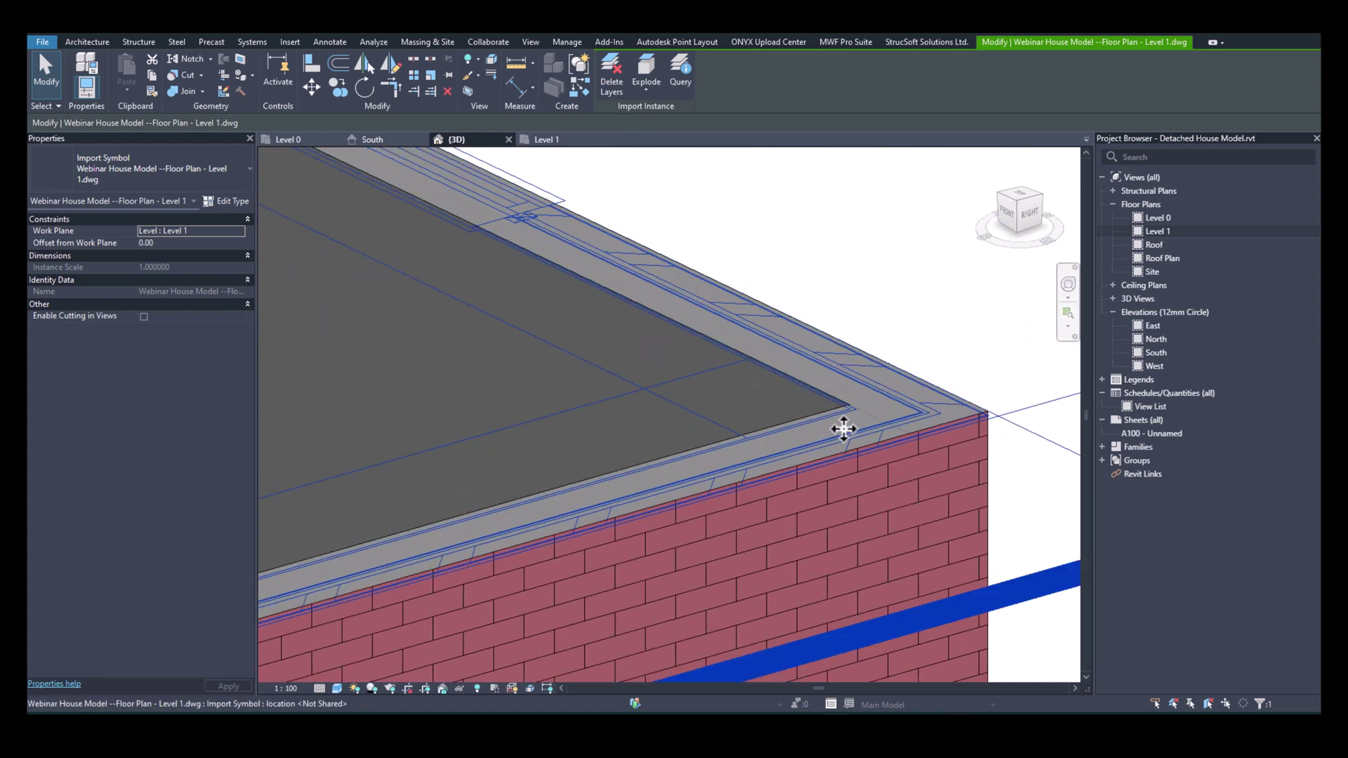
scroll(844, 429, "down", 8)
middle_click_drag(593, 465, 803, 496, "shift")
scroll(804, 495, "down", 4)
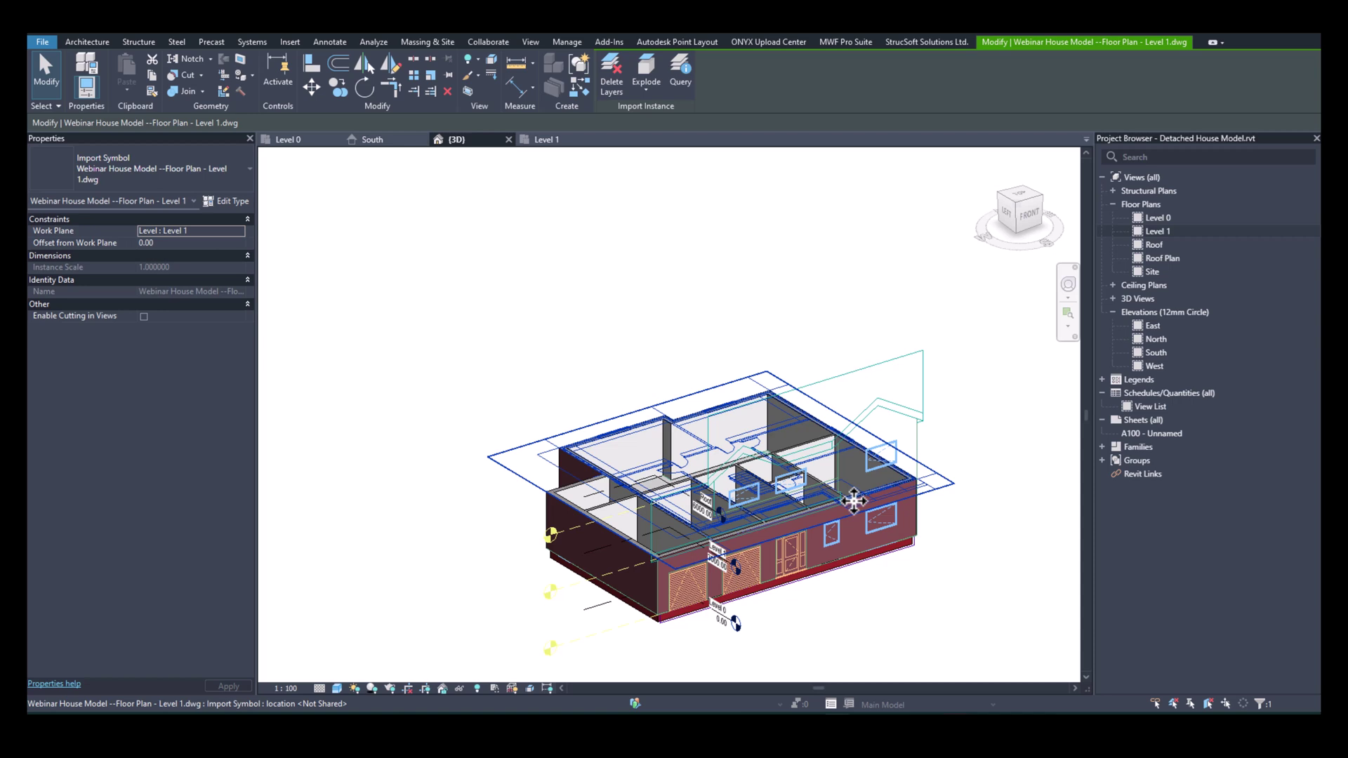
Start a wall in the Level 1 plan and set its top constraint to Up to level: Roof.
left_click(548, 143)
scroll(605, 327, "up", 2)
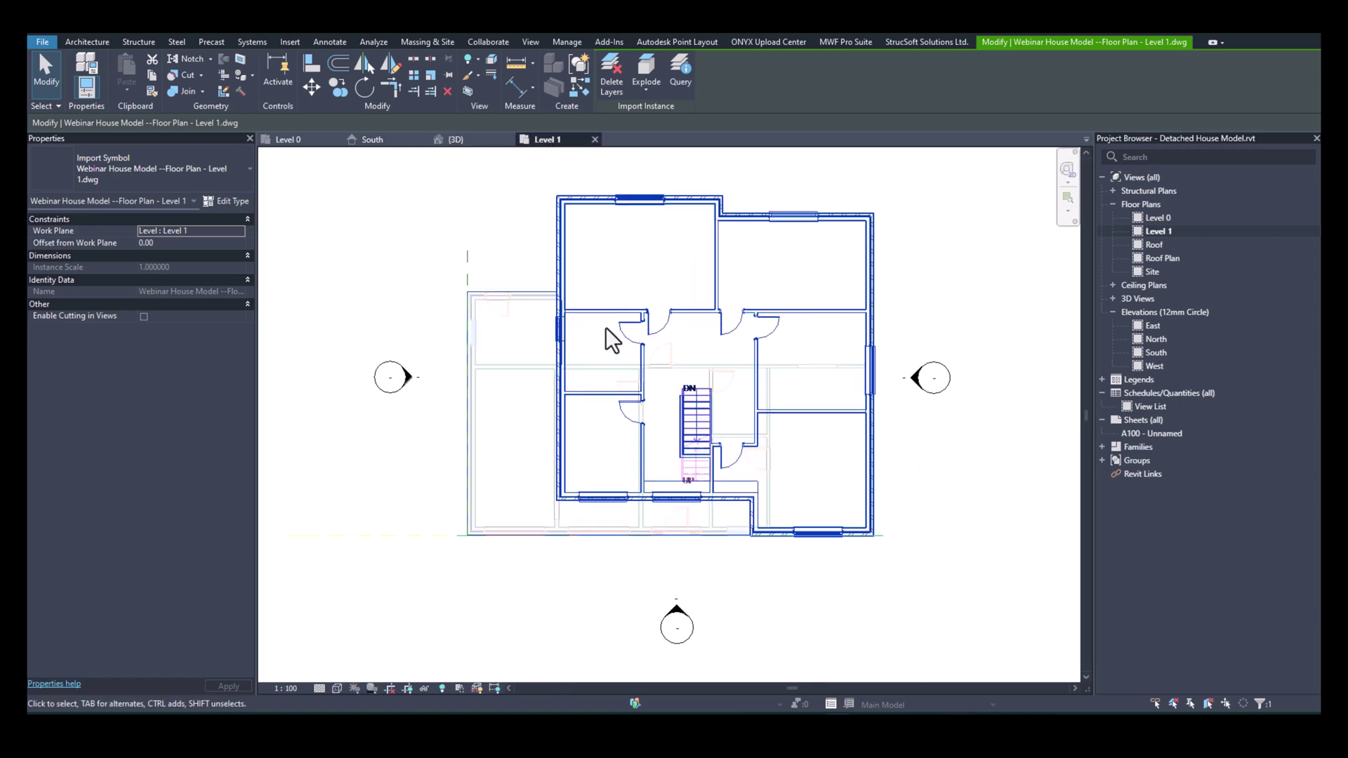
scroll(605, 327, "up", 5)
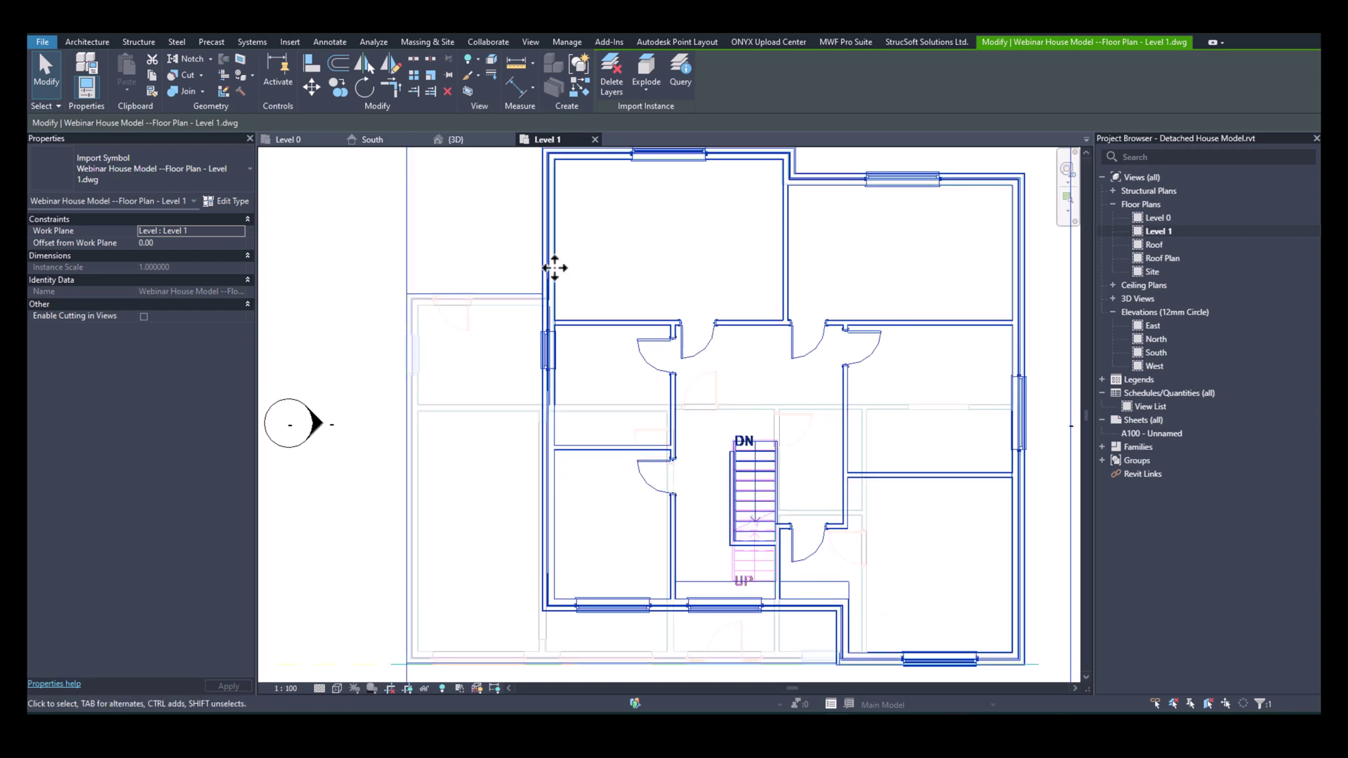
left_click(89, 42)
left_click(82, 69)
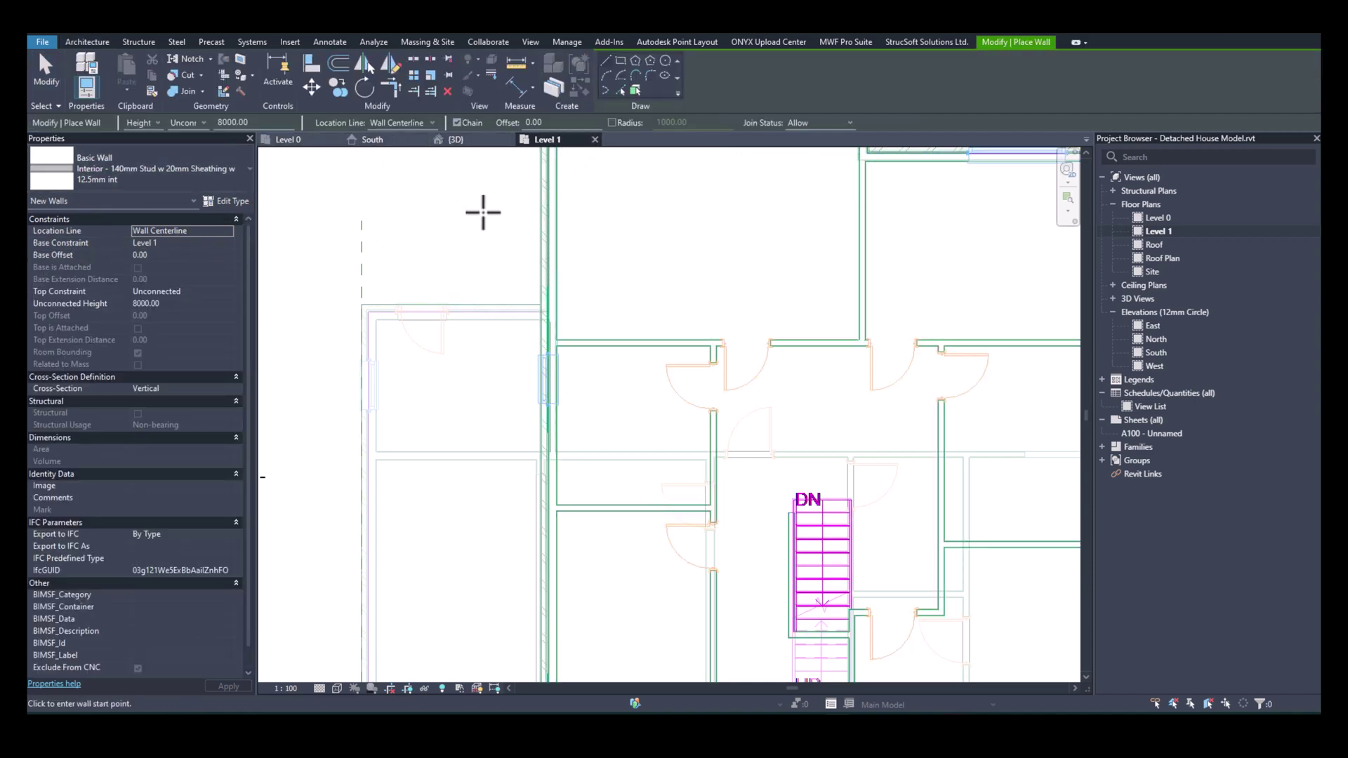
left_click(222, 290)
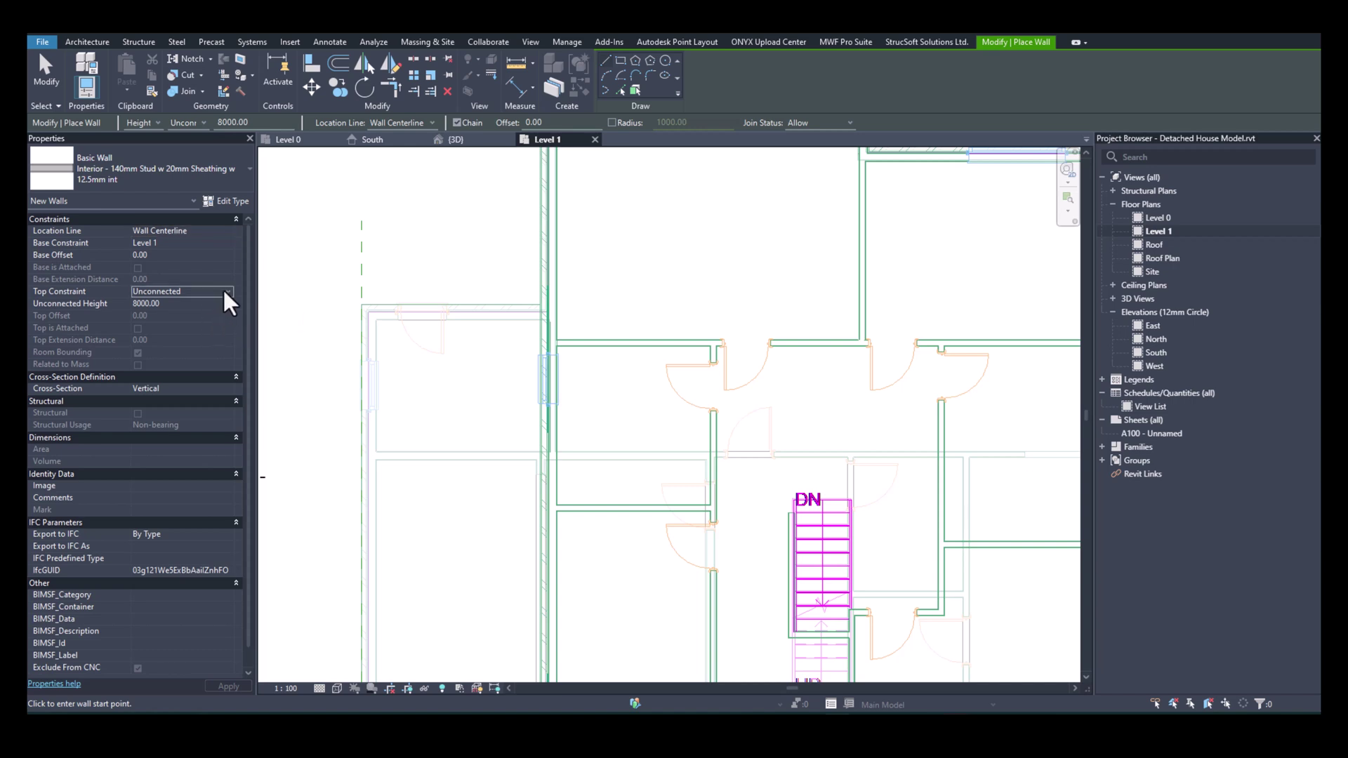
left_click(222, 290)
left_click(170, 332)
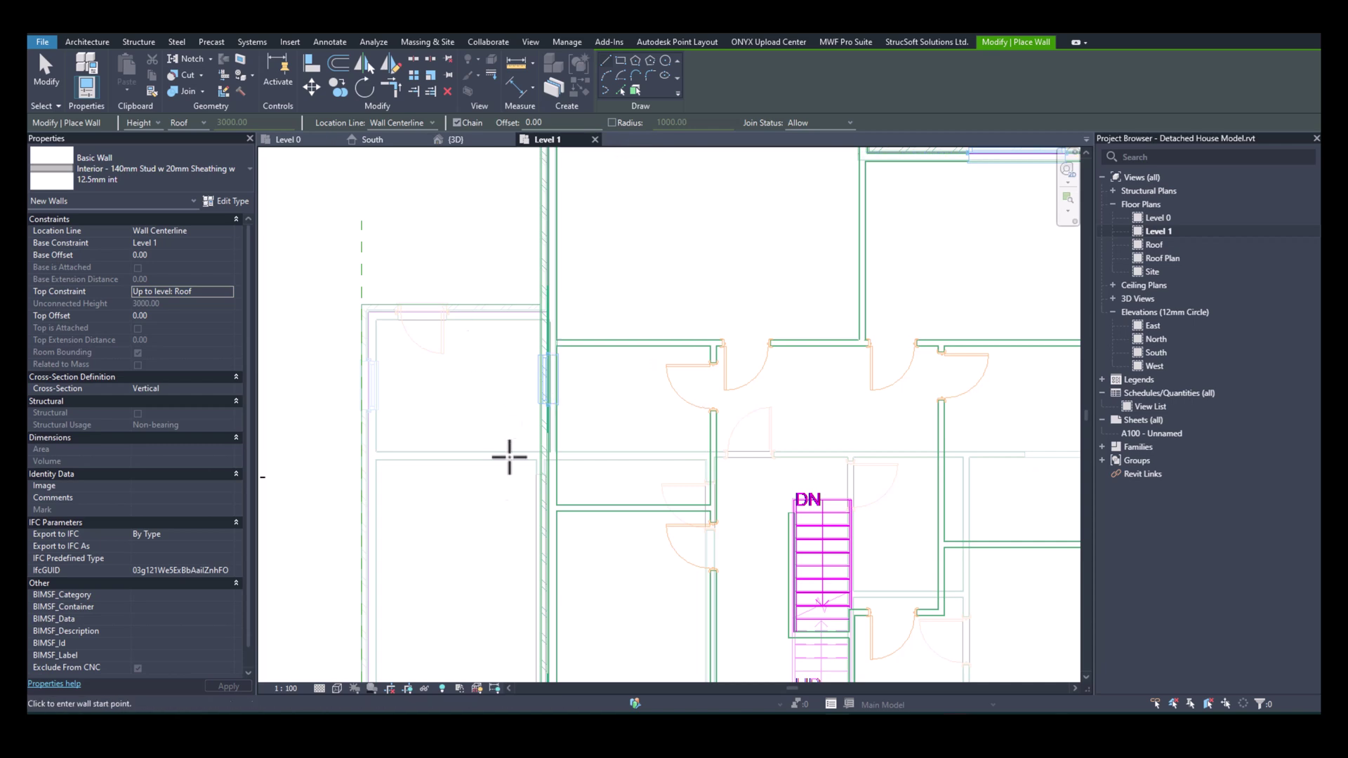
scroll(524, 512, "down", 5)
scroll(535, 627, "up", 7)
scroll(535, 627, "up", 4)
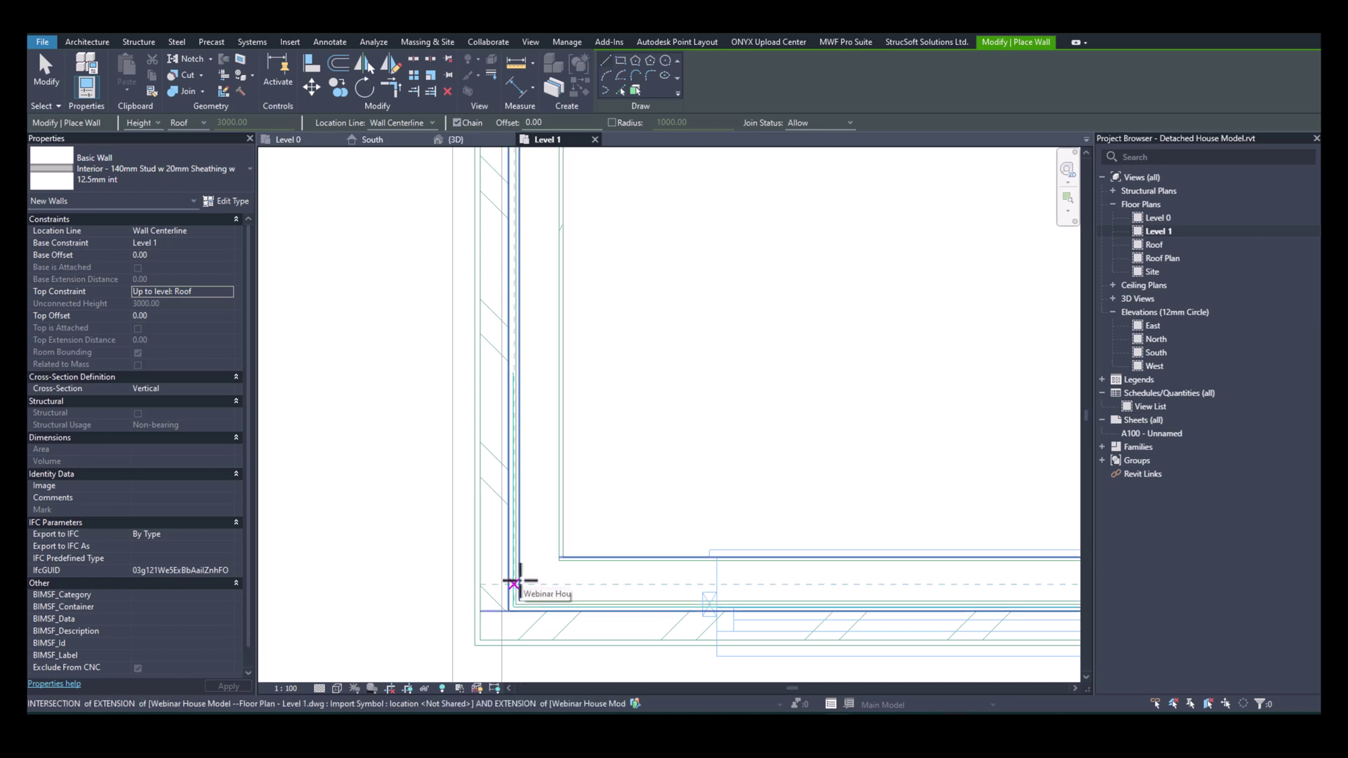
left_click(519, 581)
scroll(724, 582, "down", 2)
key("Escape")
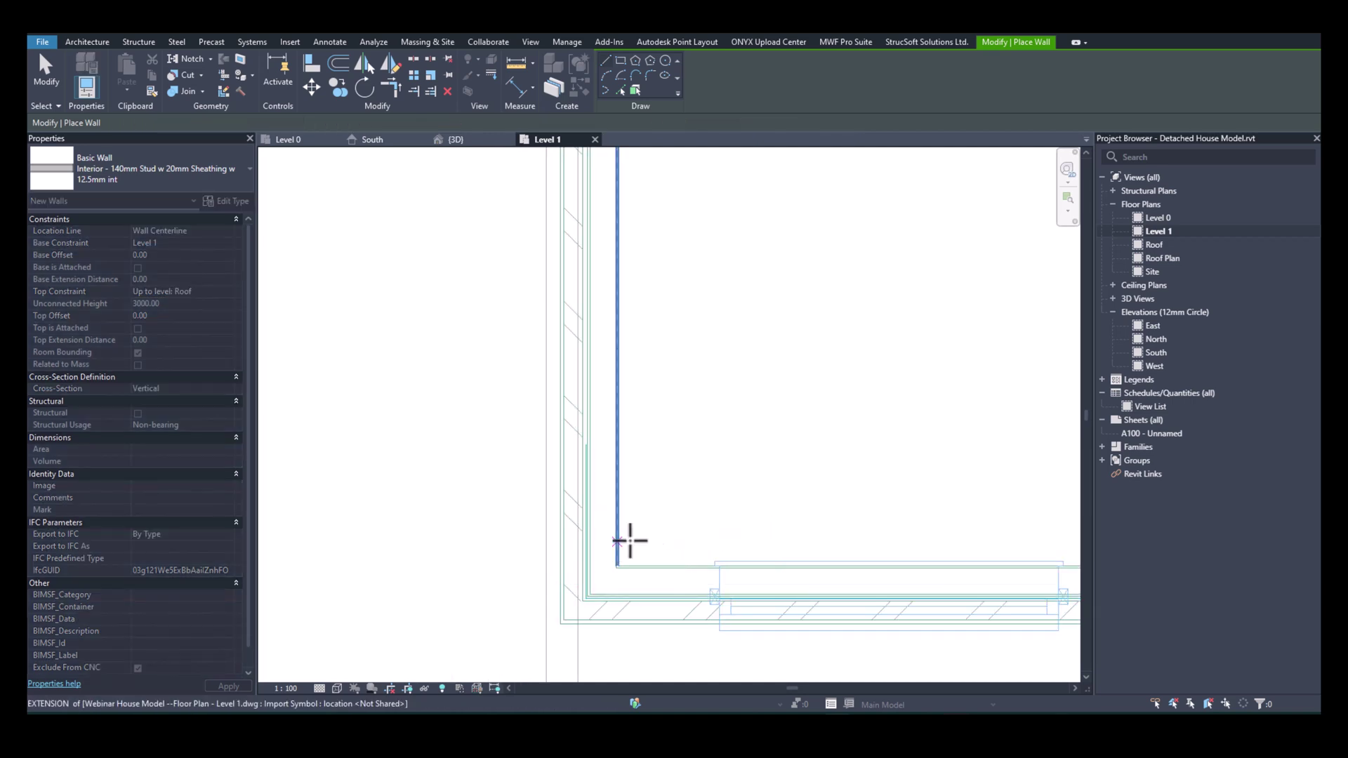
Set the new wall's type to Exterior - Brick on Wood Stud FF.
left_click(197, 179)
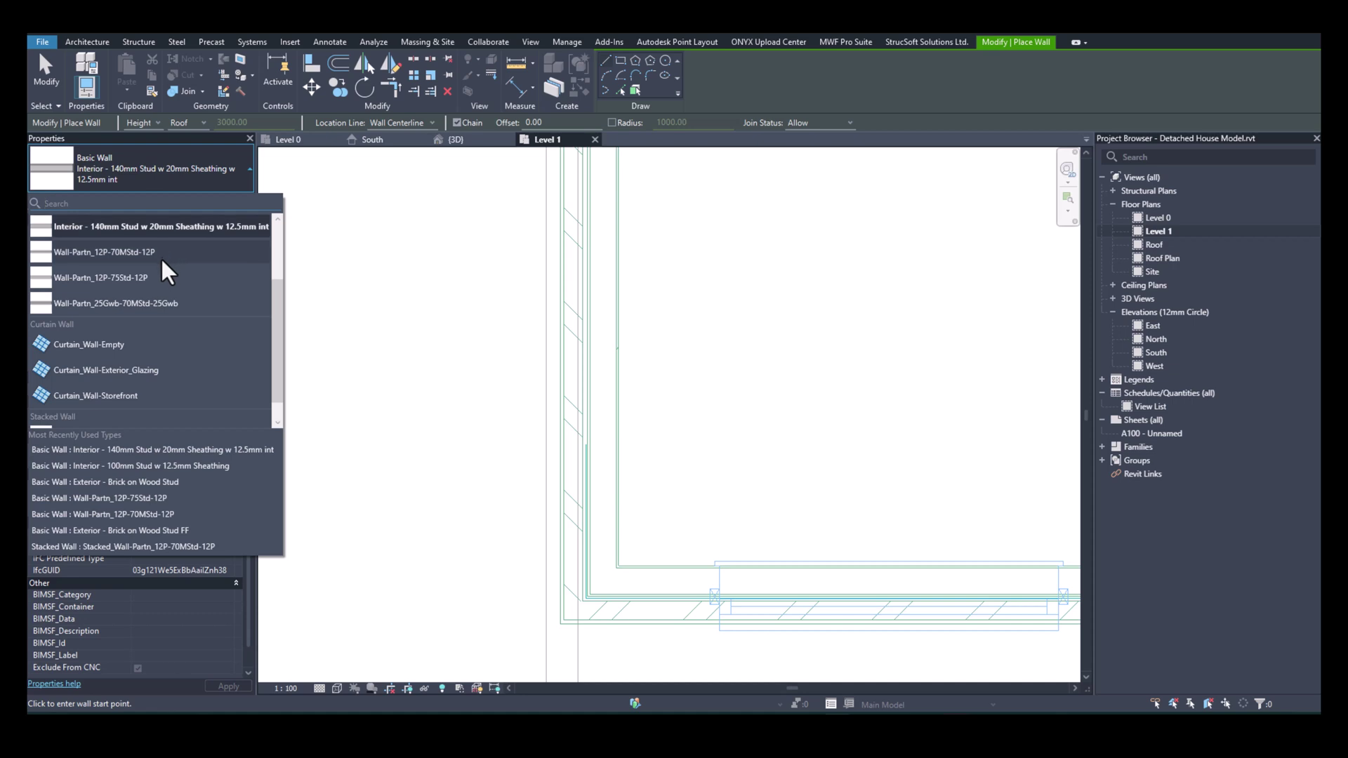
scroll(162, 261, "up", 2)
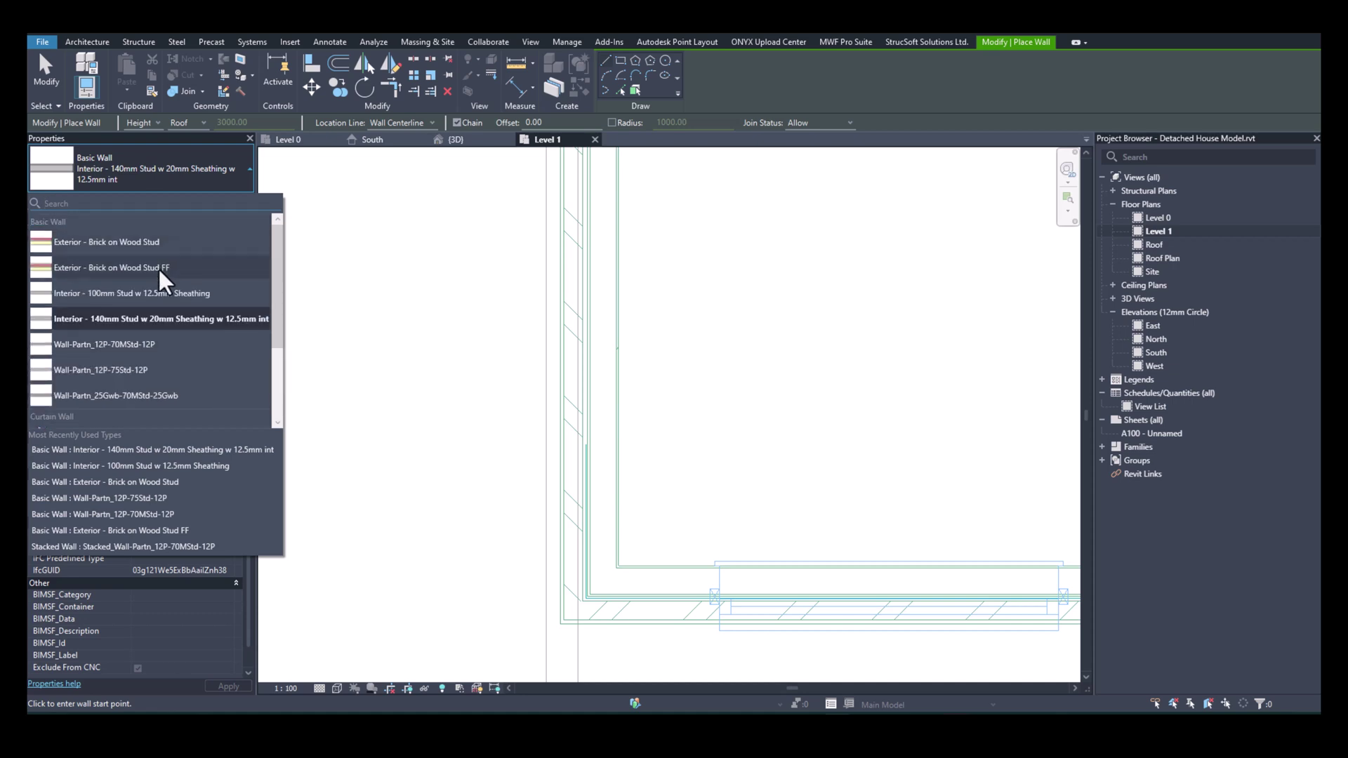
left_click(159, 268)
middle_click_drag(664, 541, 660, 441)
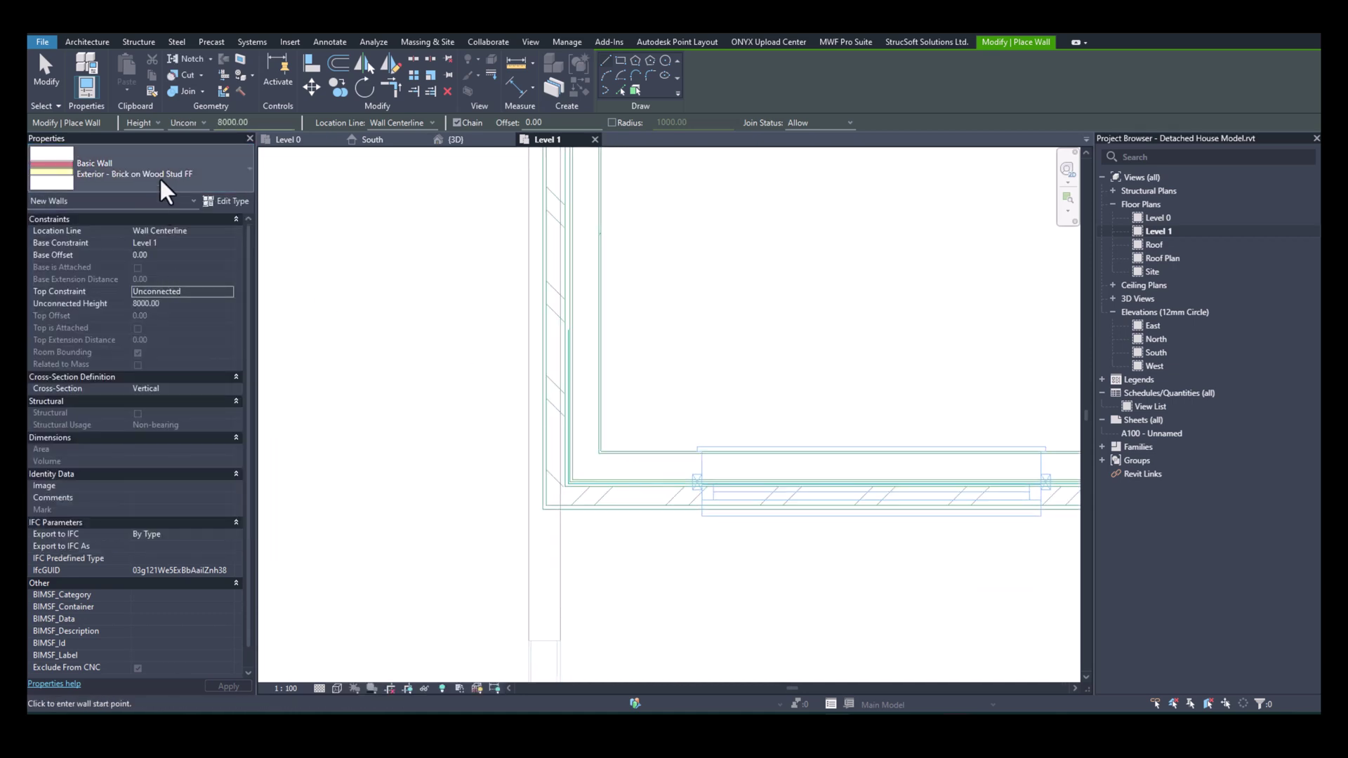
left_click(584, 469)
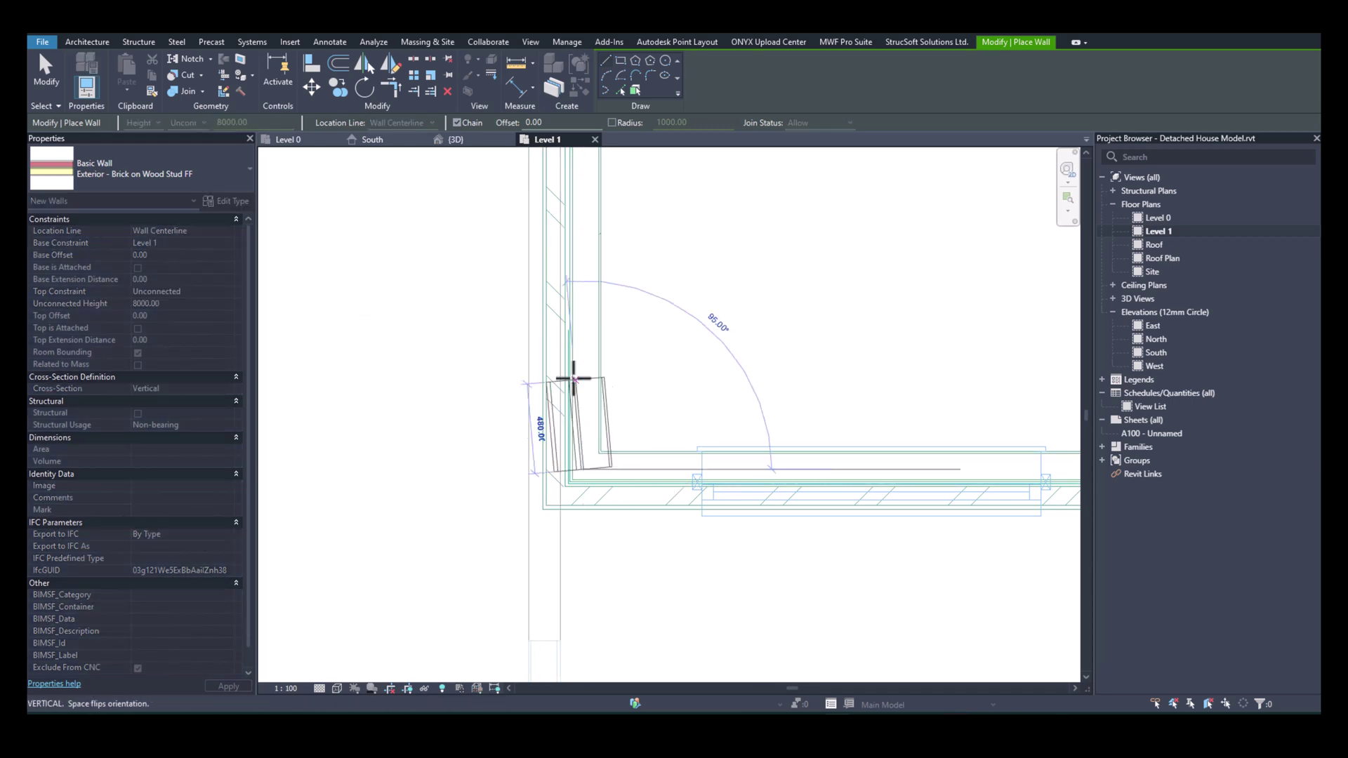
scroll(574, 362, "down", 2)
key("Escape")
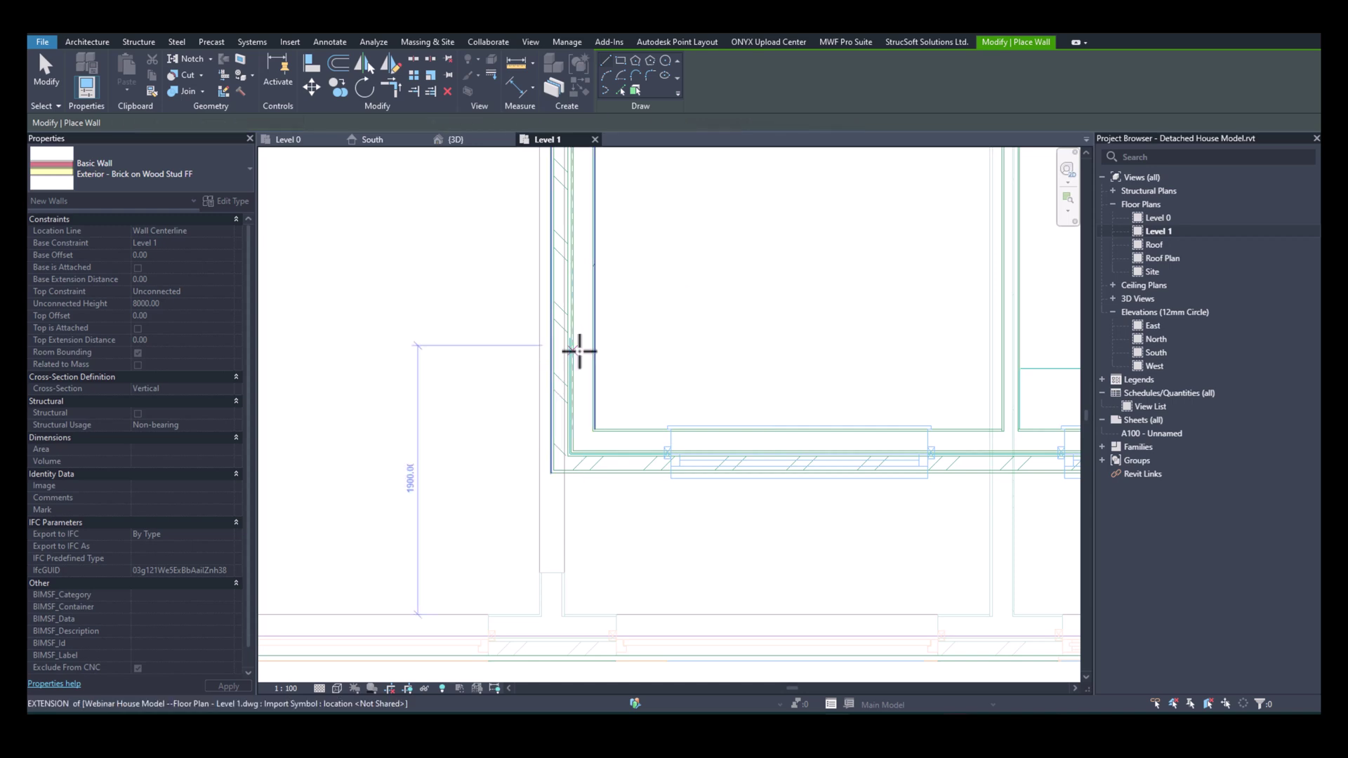
Trace the Level 1 exterior walls around the imported plan's perimeter, starting at the lower-left corner.
scroll(567, 442, "up", 3)
scroll(574, 449, "down", 1)
left_click(573, 453)
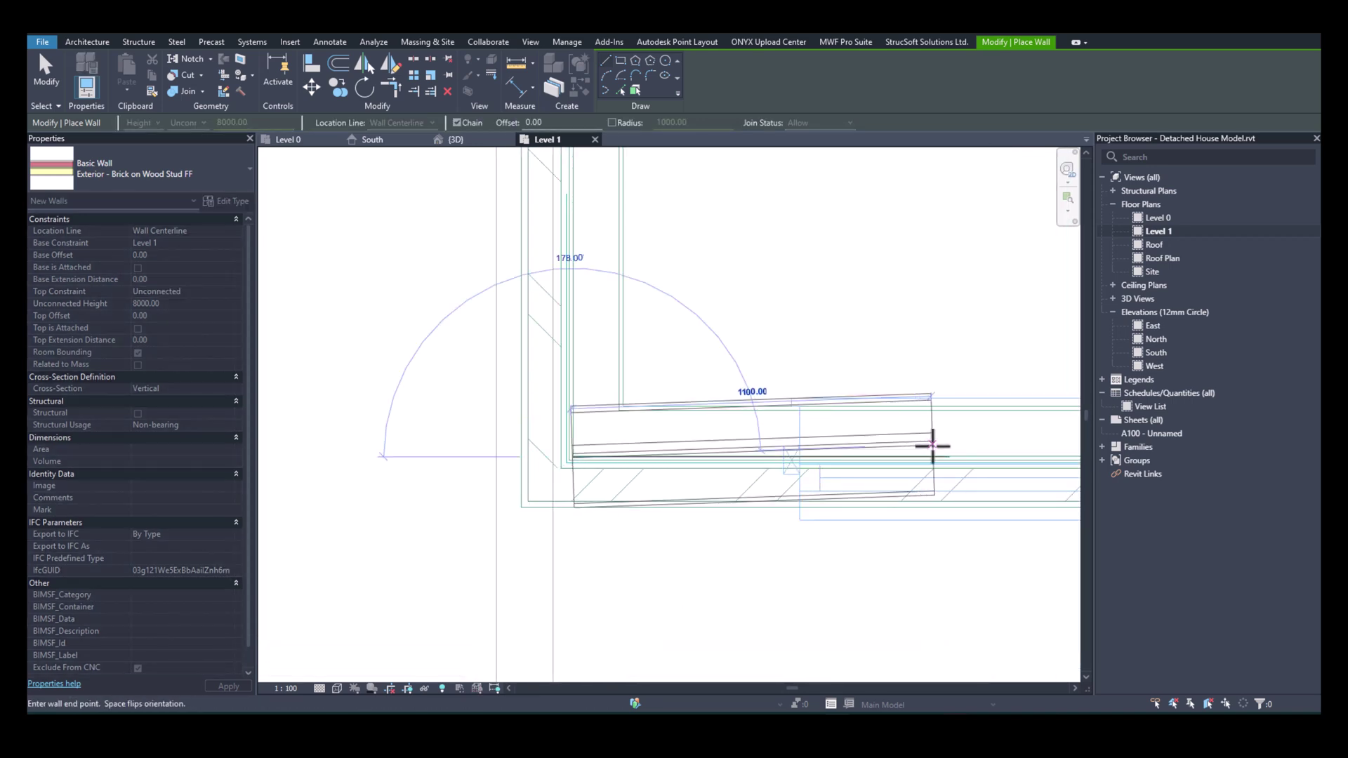
middle_click_drag(595, 310, 517, 579)
scroll(499, 573, "down", 2)
middle_click_drag(521, 246, 511, 337)
scroll(487, 303, "down", 5)
middle_click_drag(483, 236, 472, 411)
key("Escape")
key("Escape")
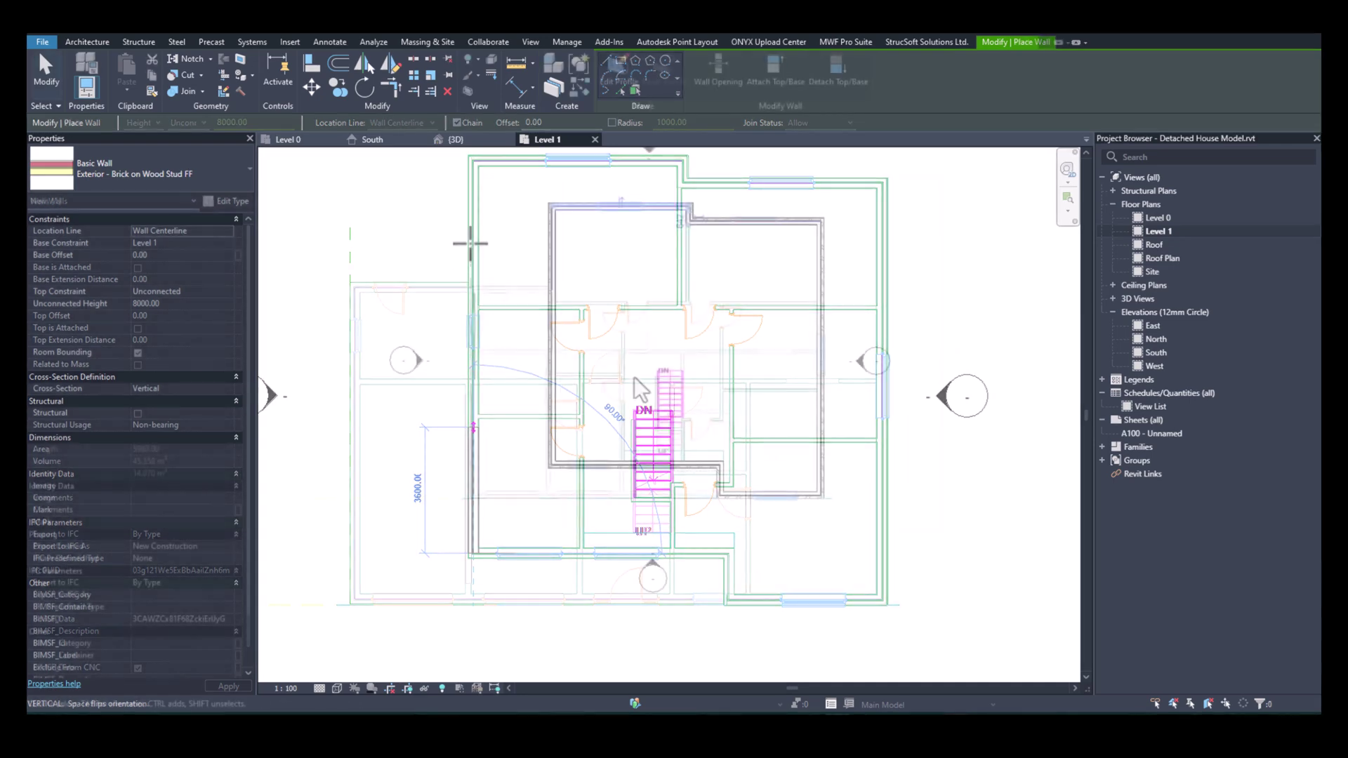
scroll(499, 455, "down", 2)
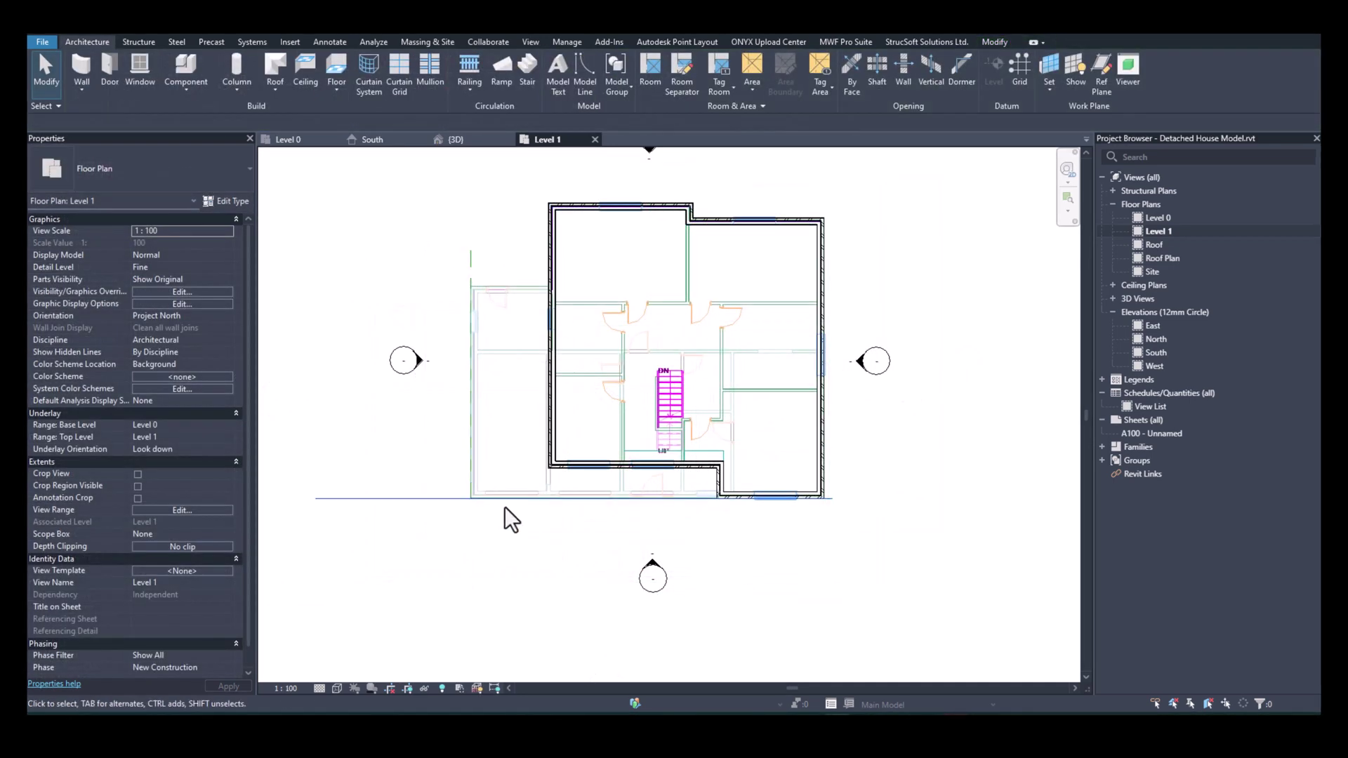
Set the underlay's base level to None for the Level 1 plan.
scroll(200, 516, "down", 1)
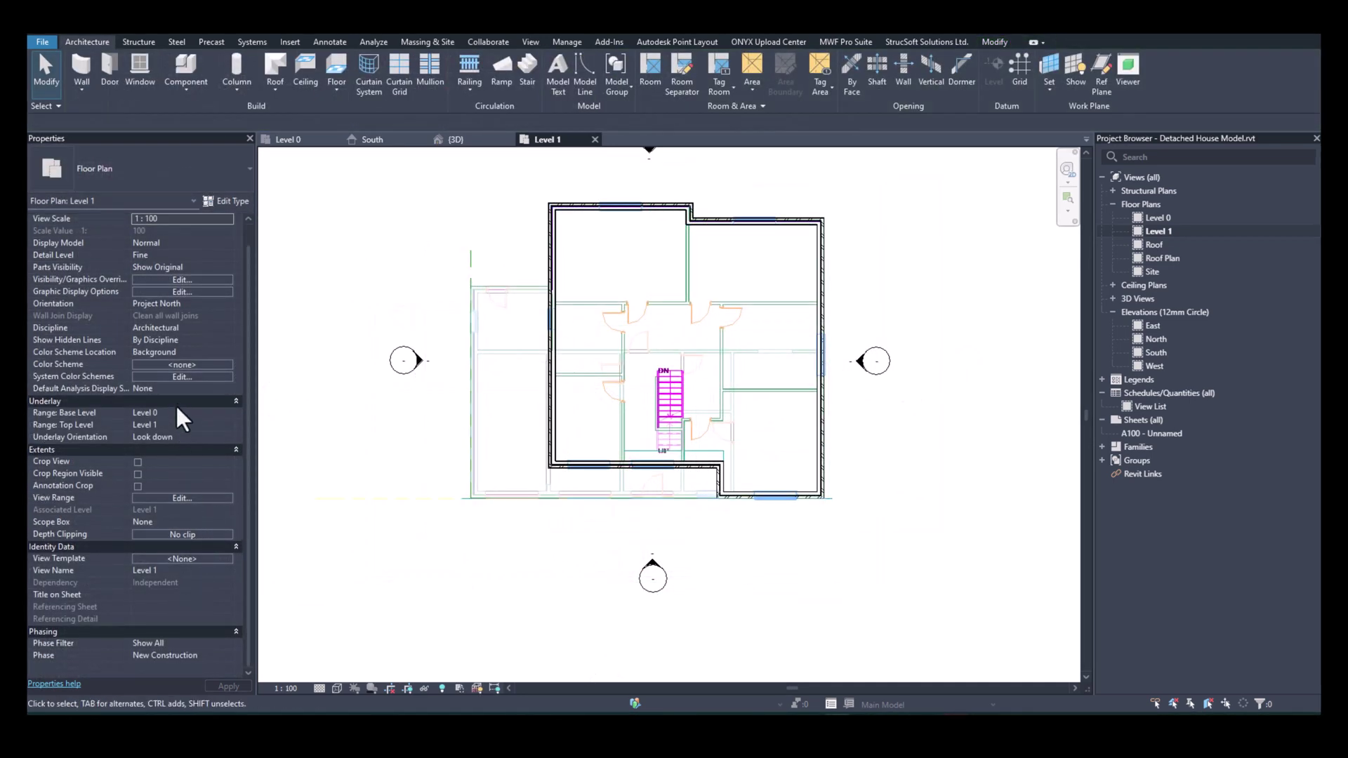
left_click(225, 411)
left_click(226, 412)
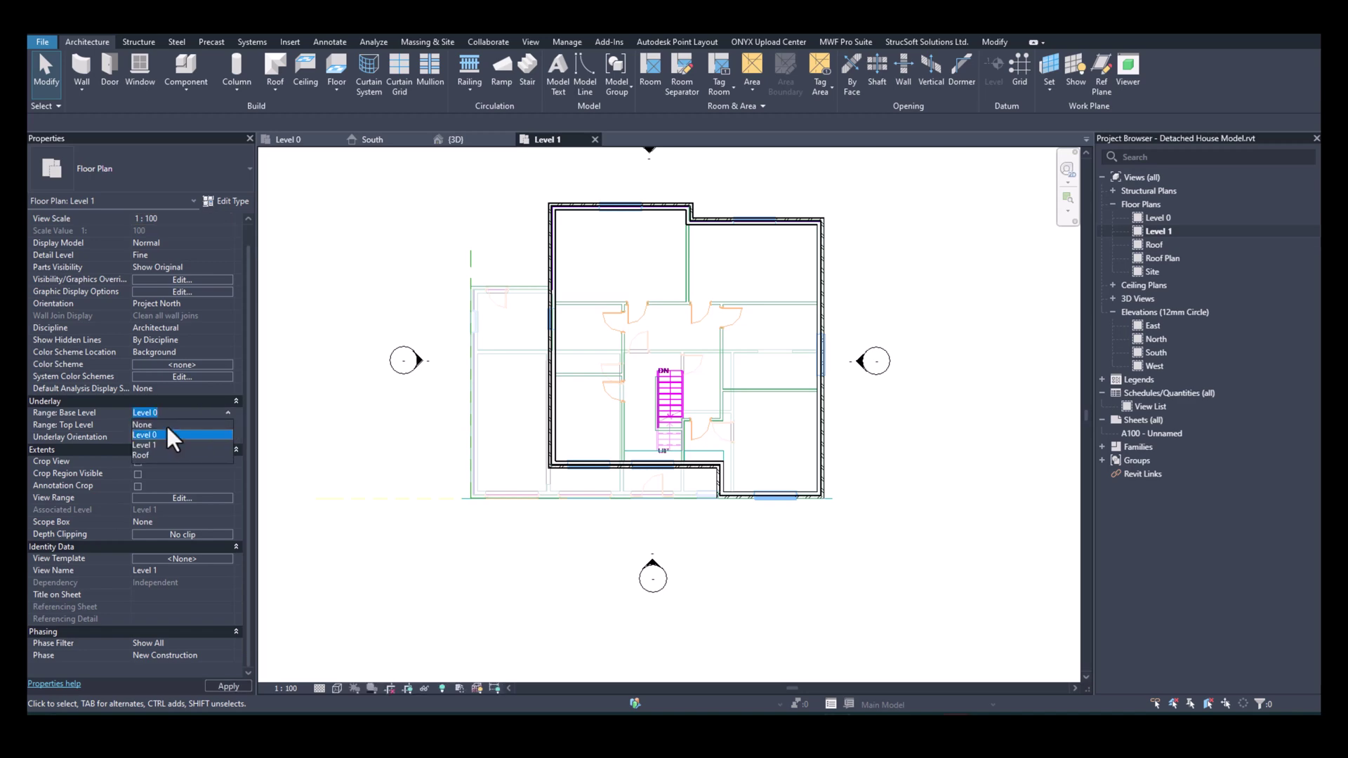
left_click(166, 424)
Draw an Interior - 100mm Stud w 12.5mm Sheathing wall across the house along the lower edge of the two upper rooms.
key("w")
key("a")
scroll(740, 312, "up", 5)
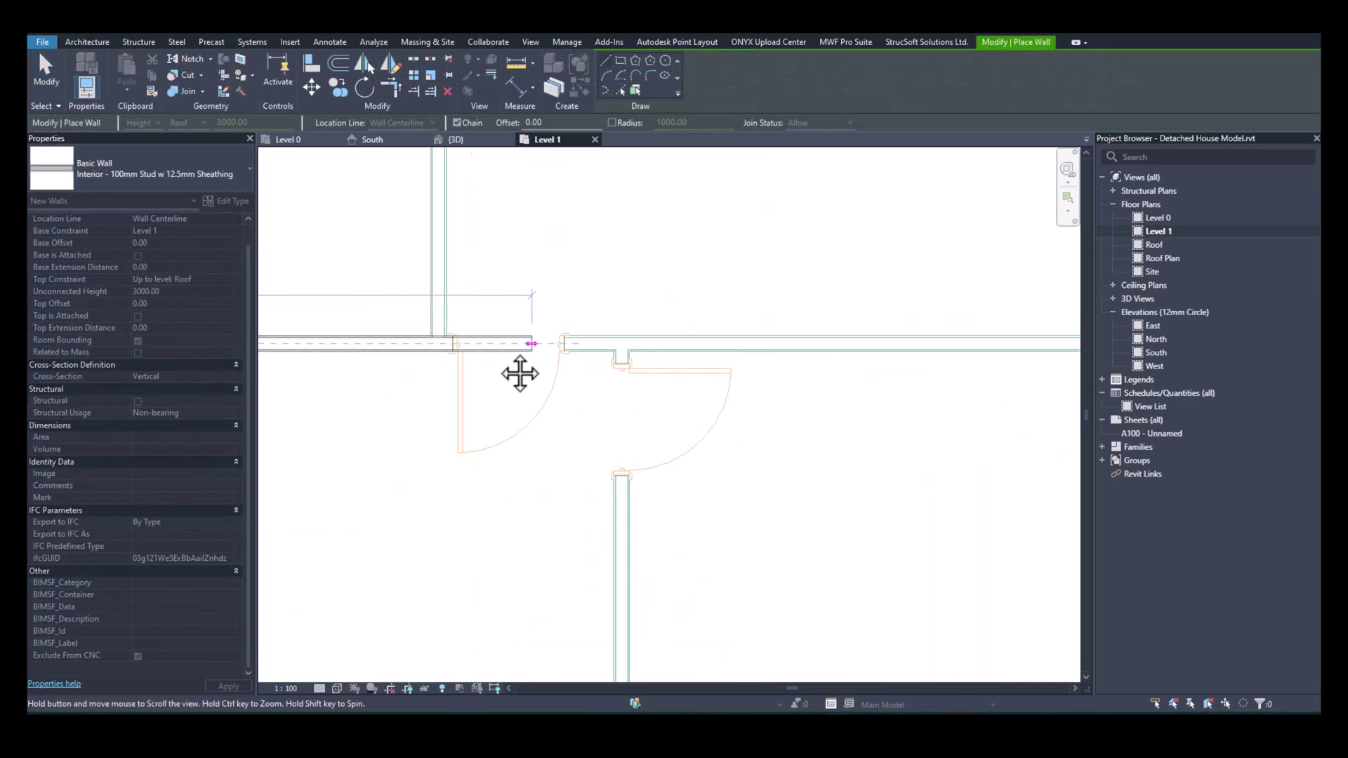
middle_click_drag(996, 349, 604, 355)
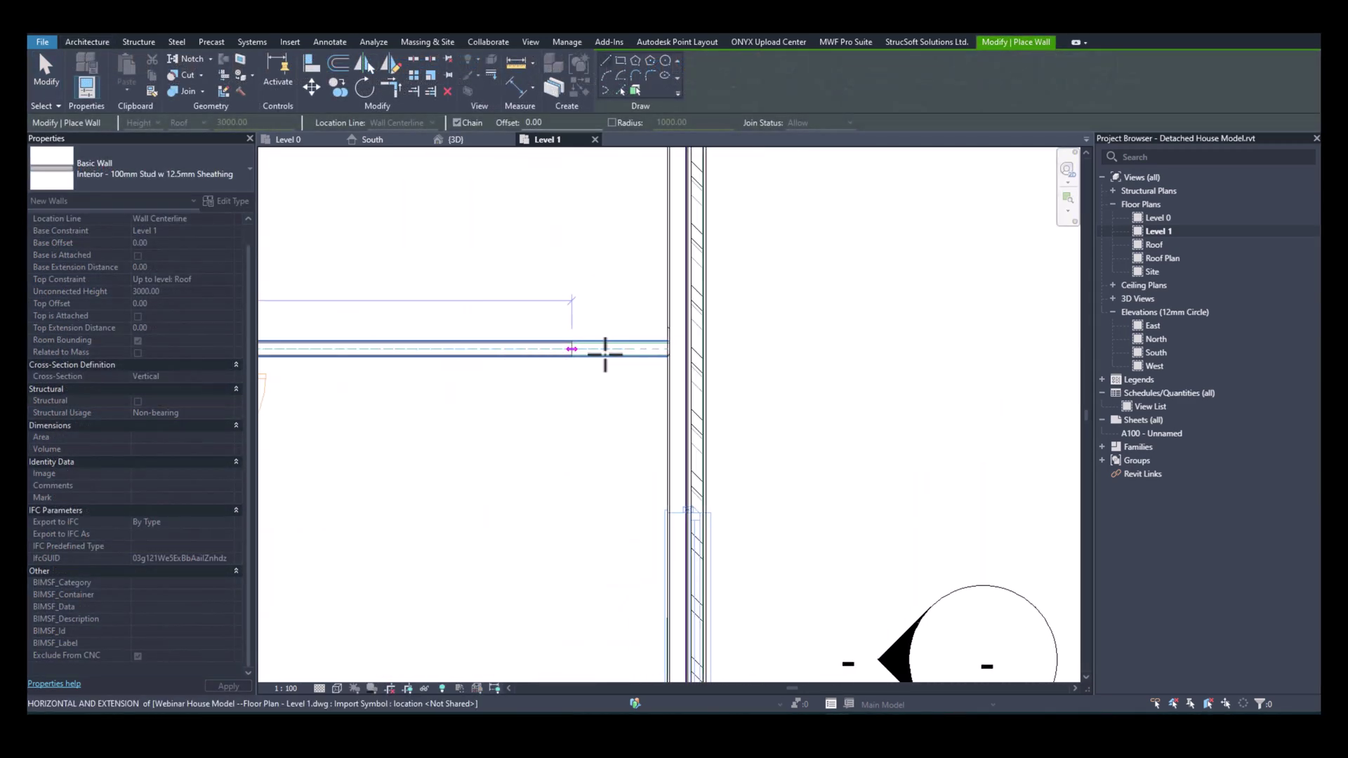
left_click(678, 352)
scroll(658, 353, "down", 1)
scroll(659, 349, "down", 3)
key("Escape")
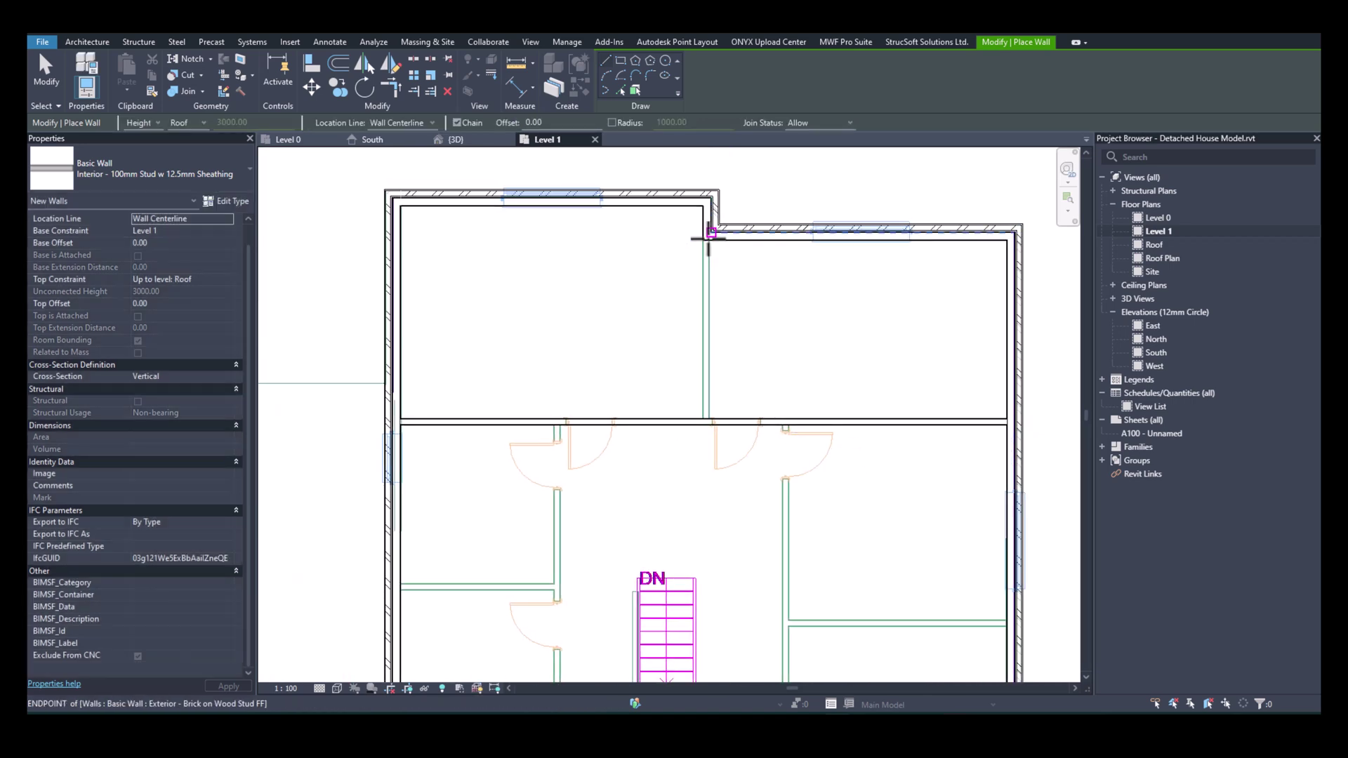
Draw the 100 mm stud partition between the two upper rooms, from the stepped exterior corner to the horizontal interior wall.
scroll(705, 236, "up", 3)
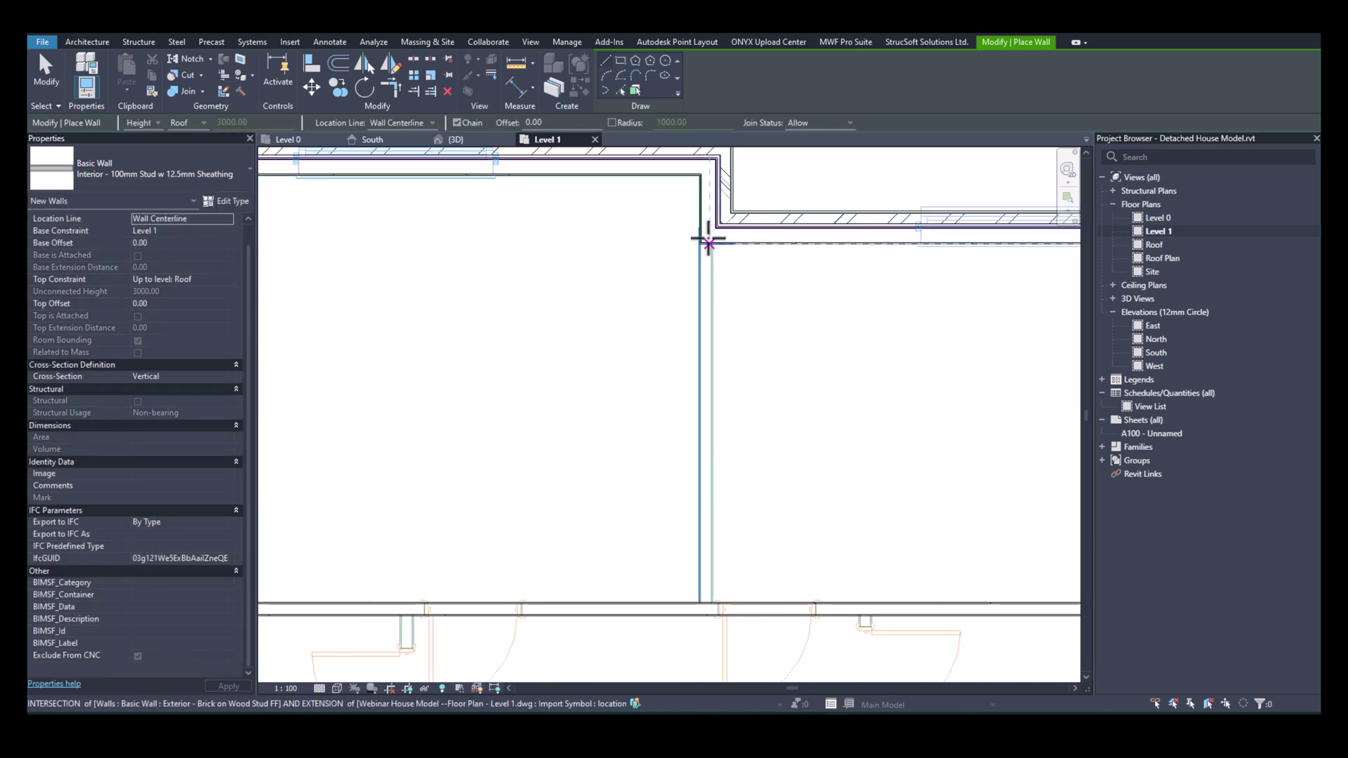
scroll(706, 239, "up", 2)
left_click(707, 247)
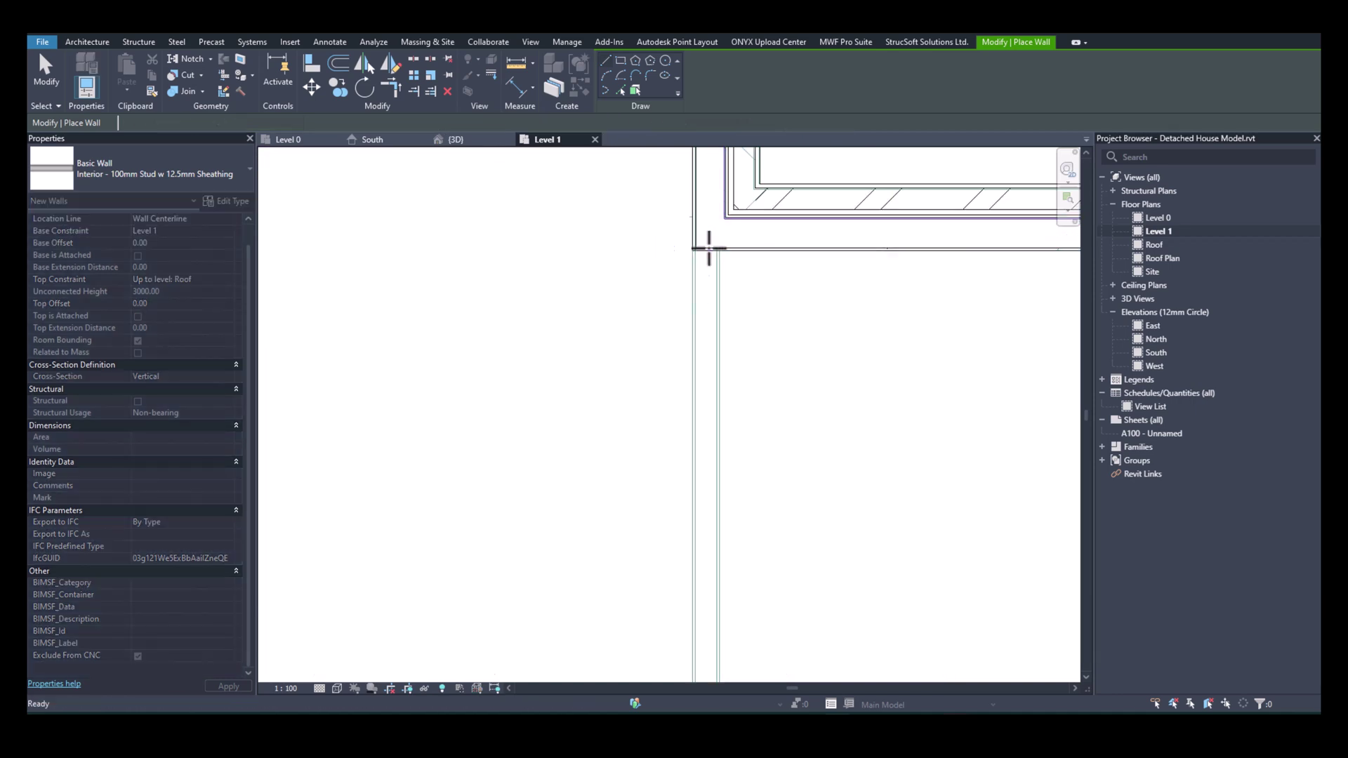
left_click(707, 249)
scroll(713, 322, "down", 3)
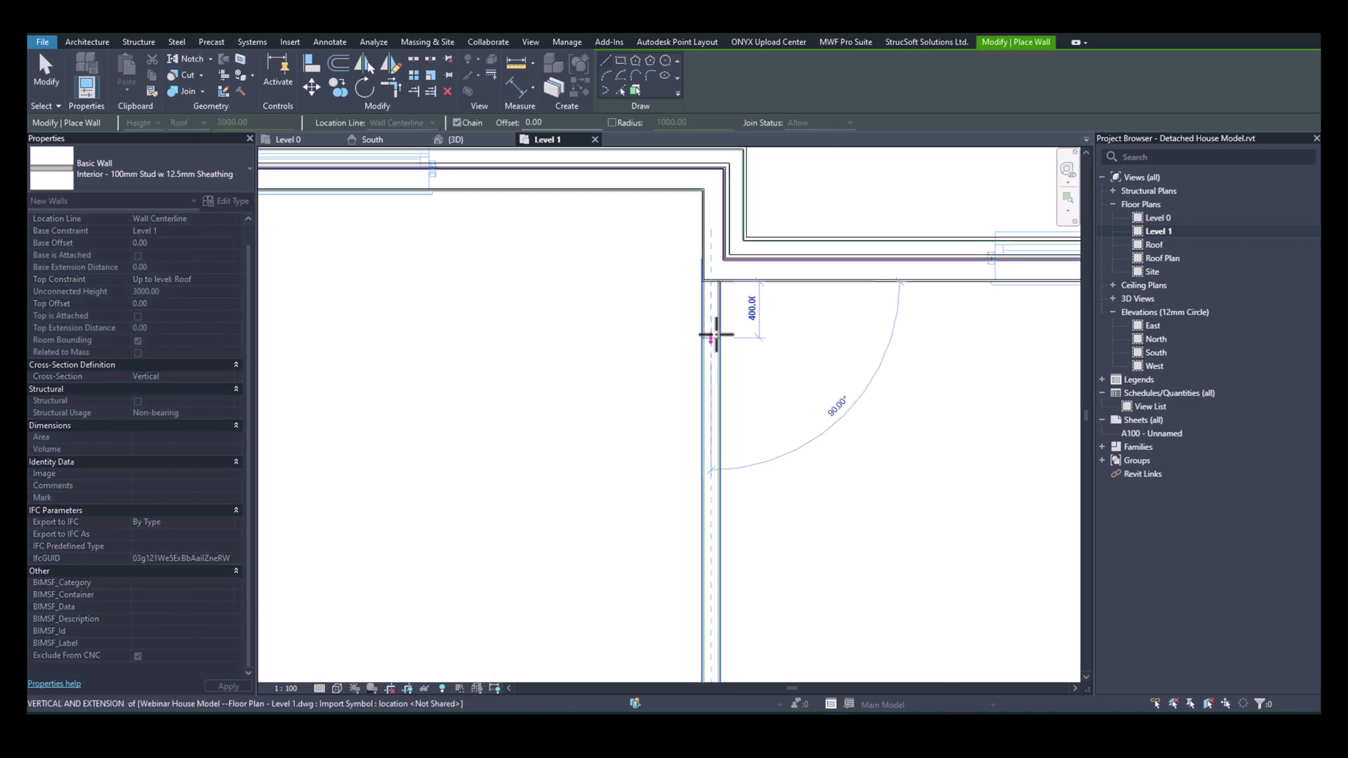
middle_click_drag(733, 495, 698, 355)
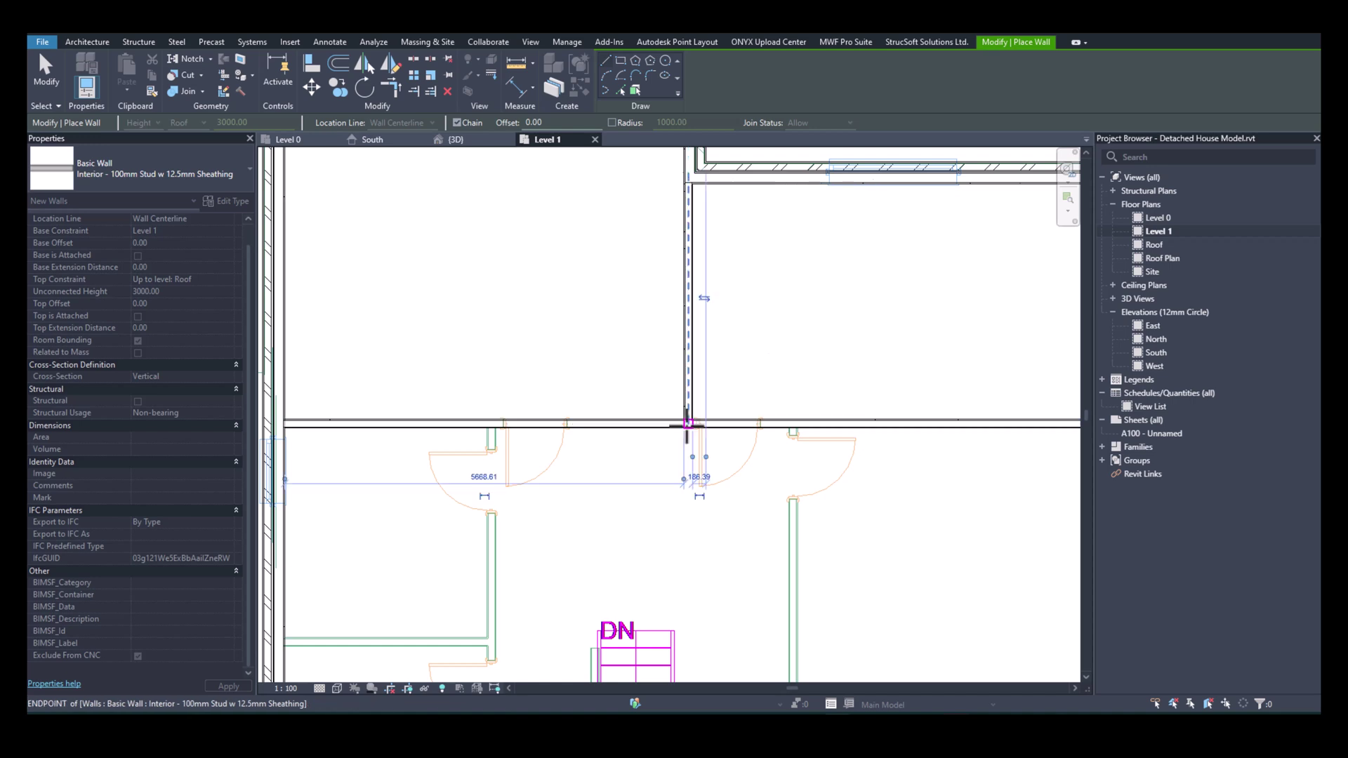
Draw the 100 mm stud partition beside the staircase, from the horizontal interior wall down to the corner by the lower doorway.
left_click(675, 421)
key("Escape")
scroll(796, 449, "up", 2)
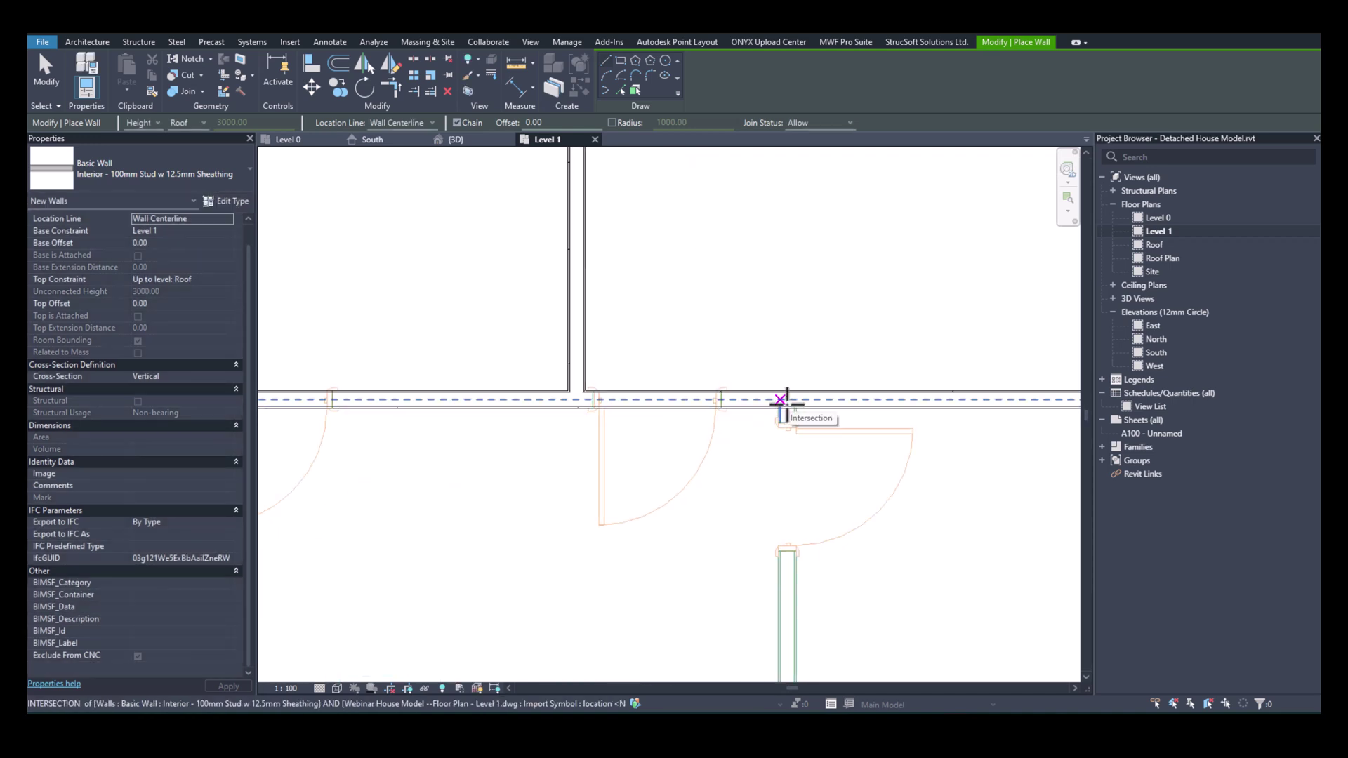
scroll(786, 400, "up", 2)
left_click(787, 409)
scroll(788, 408, "down", 4)
middle_click_drag(798, 518, 758, 291)
scroll(741, 401, "up", 2)
left_click(734, 401)
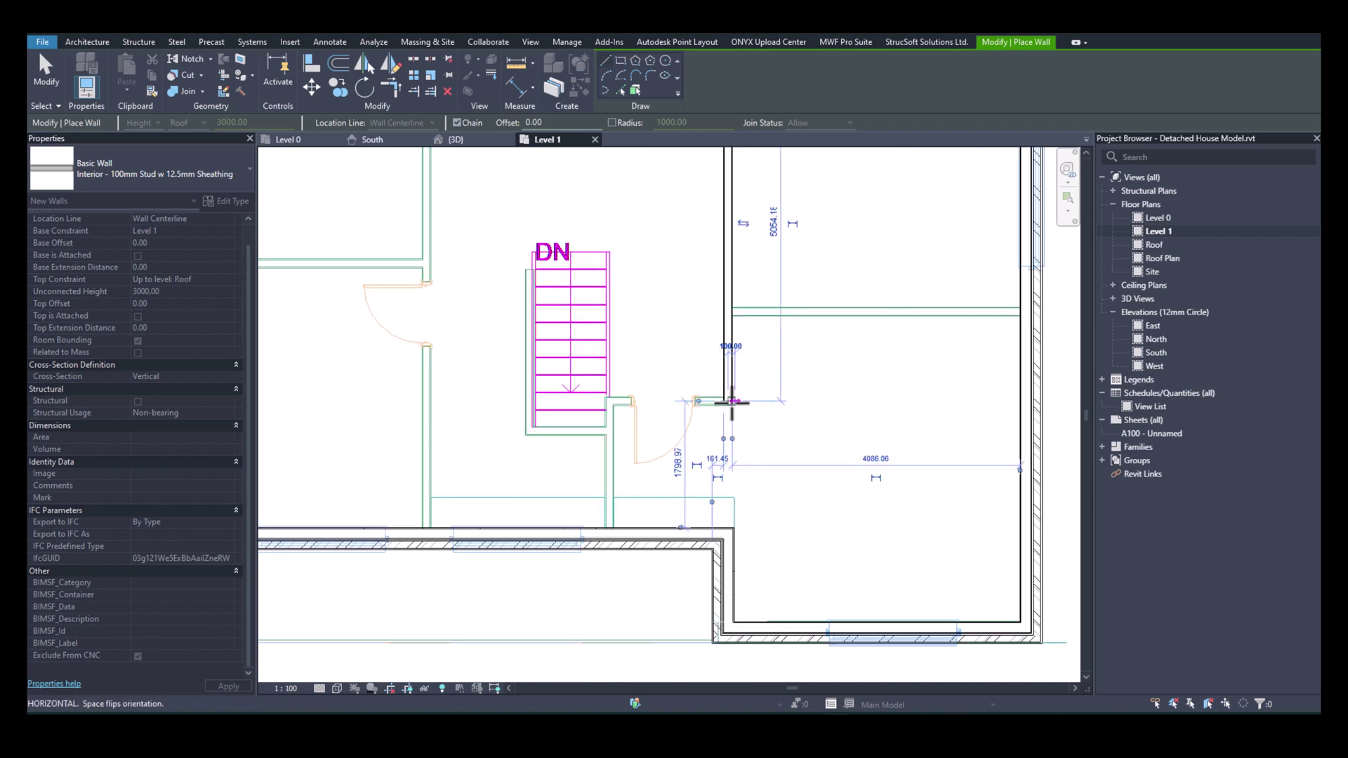
Continue the partition across the lower doorway and down to the front exterior wall, and trace the remaining room partitions on the plan.
left_click(611, 402)
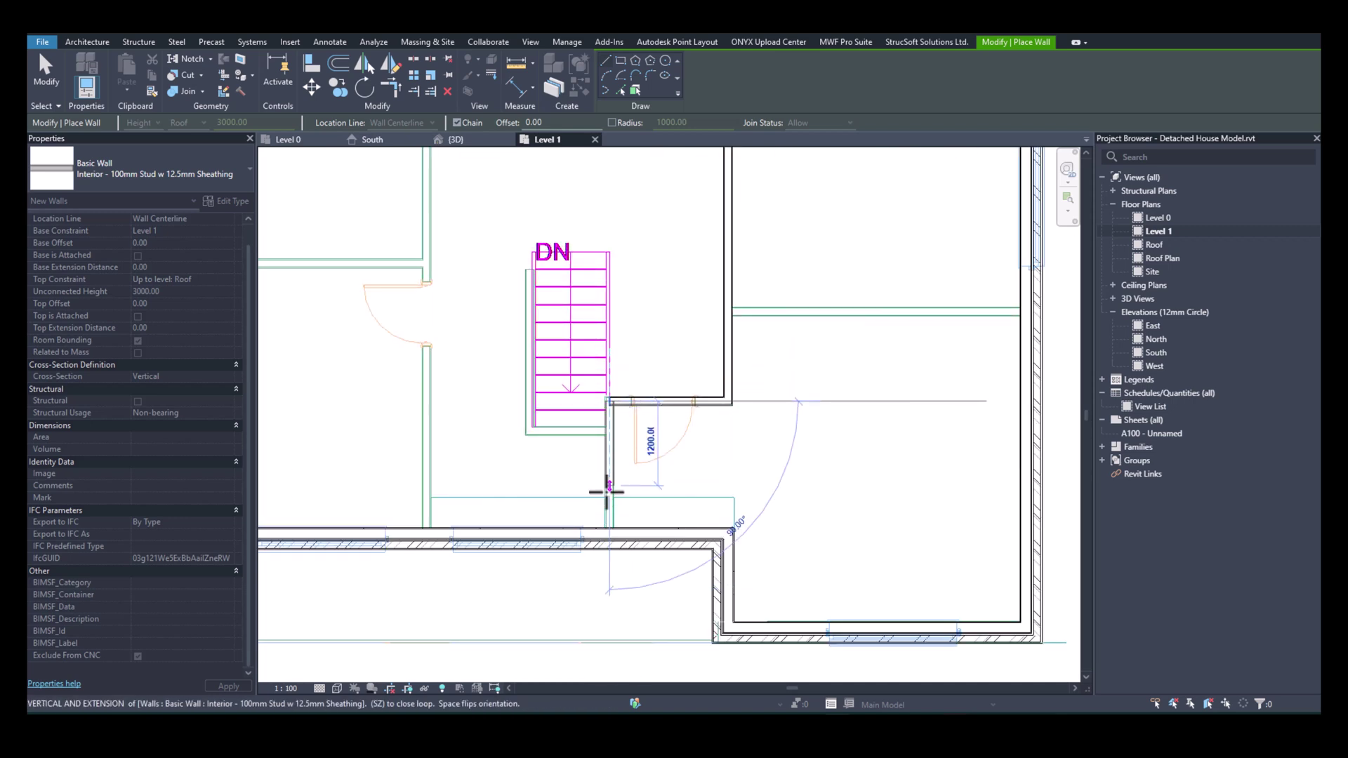
left_click(609, 537)
key("Escape")
left_click(424, 537)
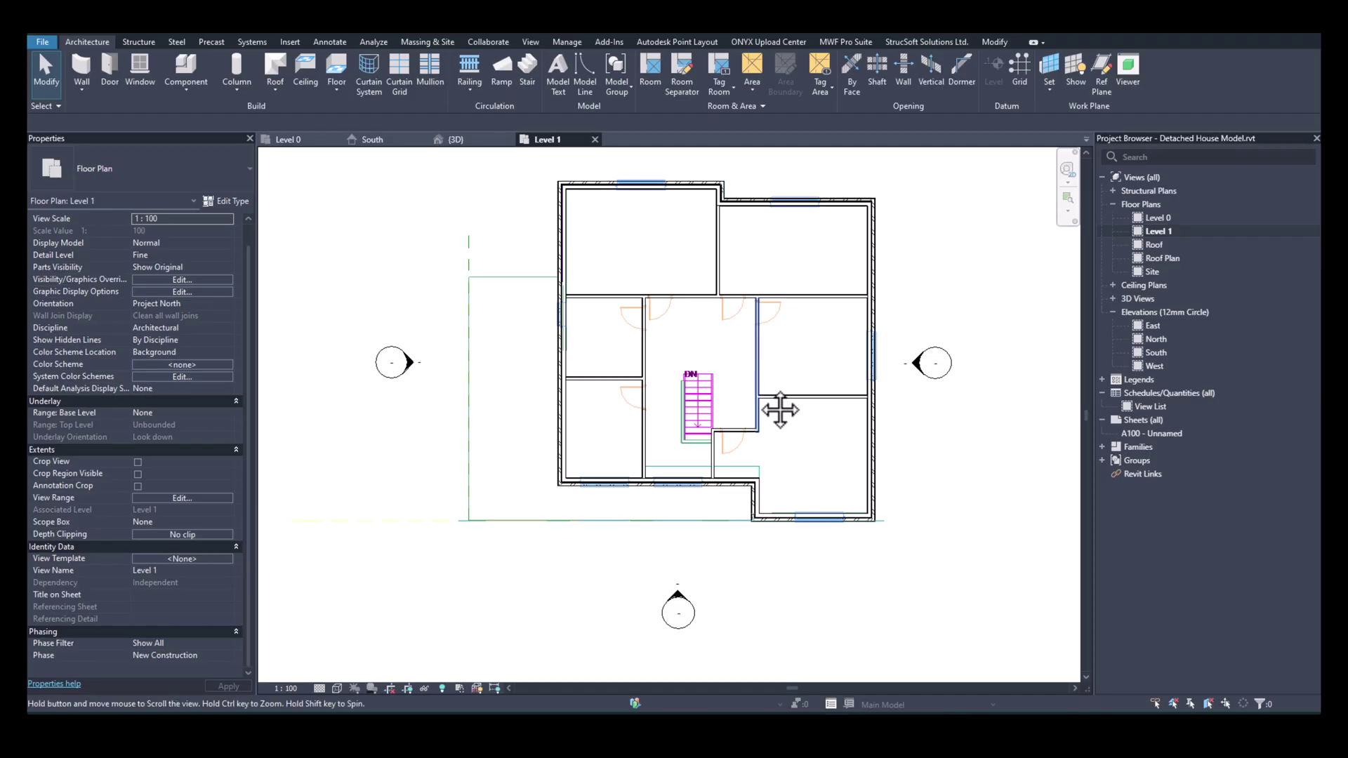
scroll(758, 393, "up", 4)
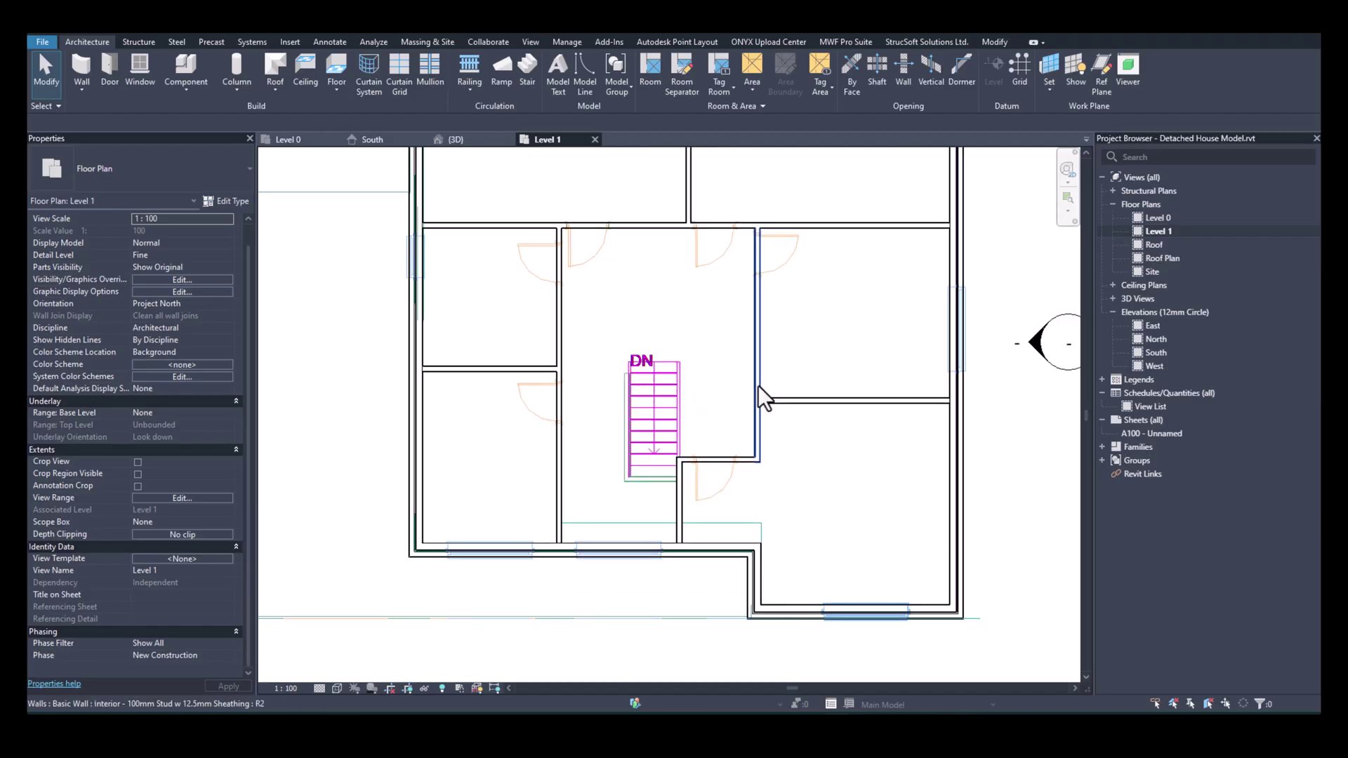
Set the top constraint of the whole chain of Level 1 exterior walls to Up to level: Roof in the 3D view.
left_click(469, 139)
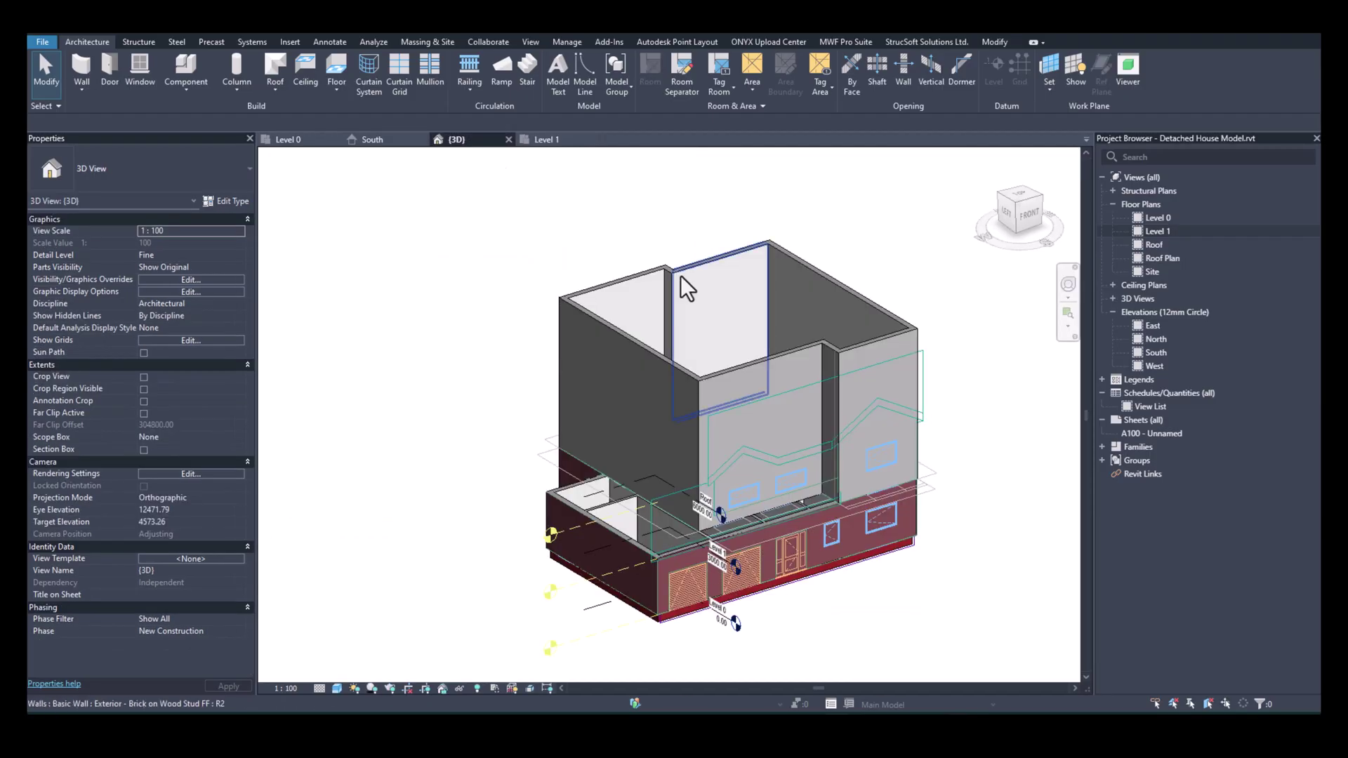
scroll(779, 389, "up", 4)
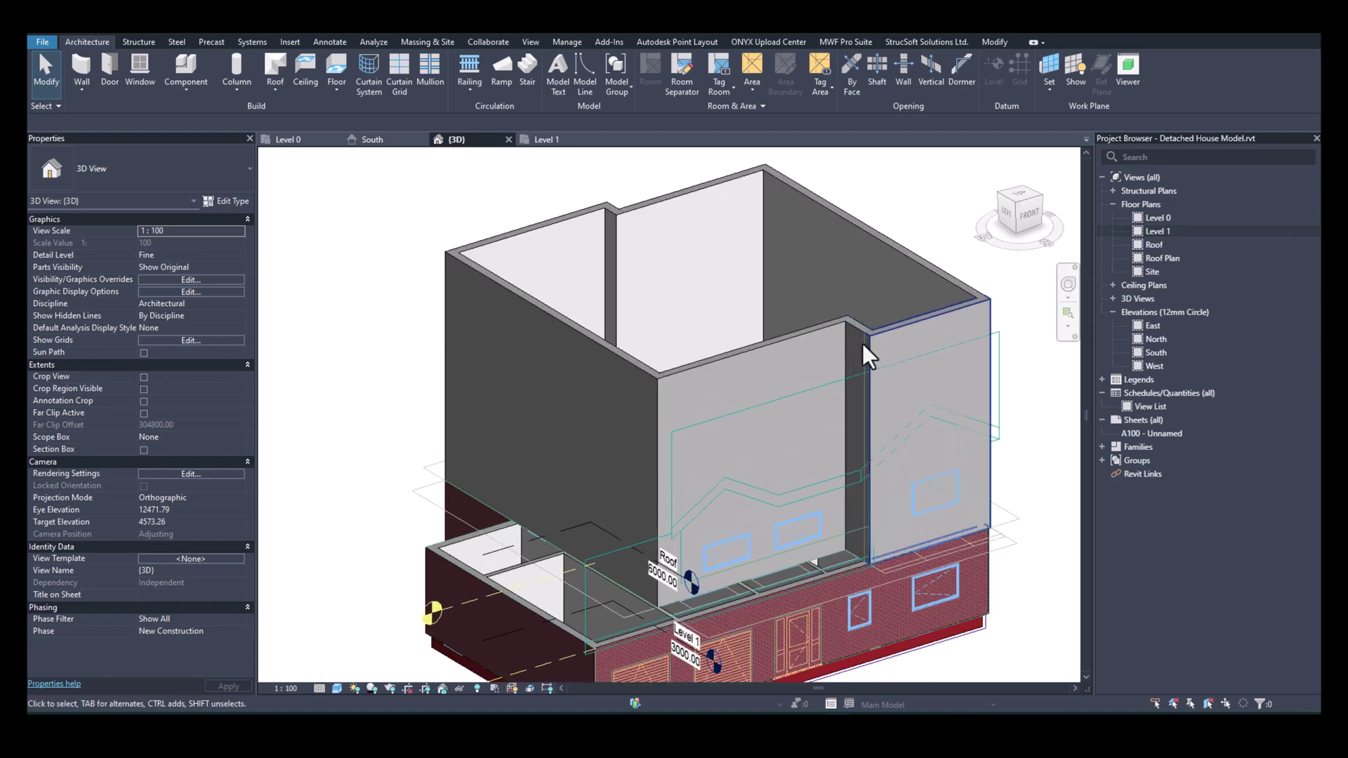
key("Tab")
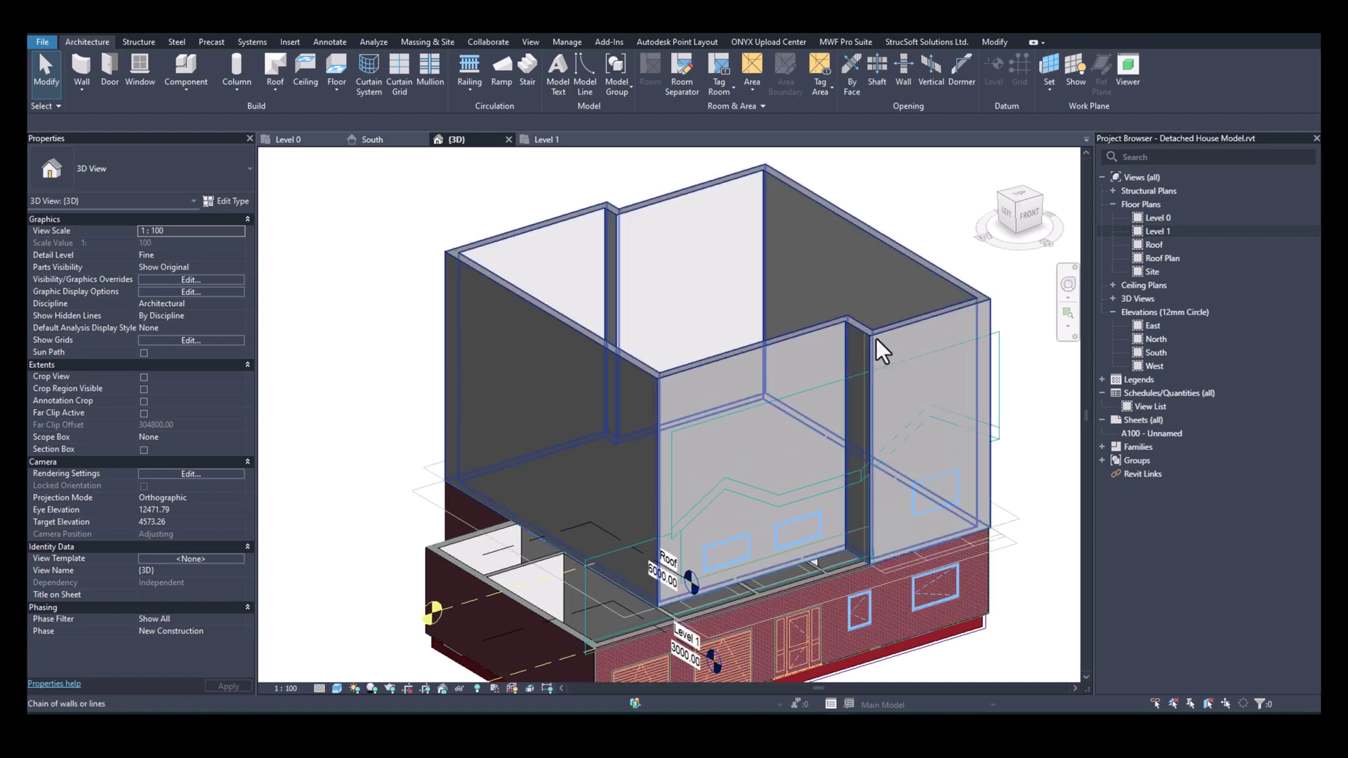
left_click(874, 338)
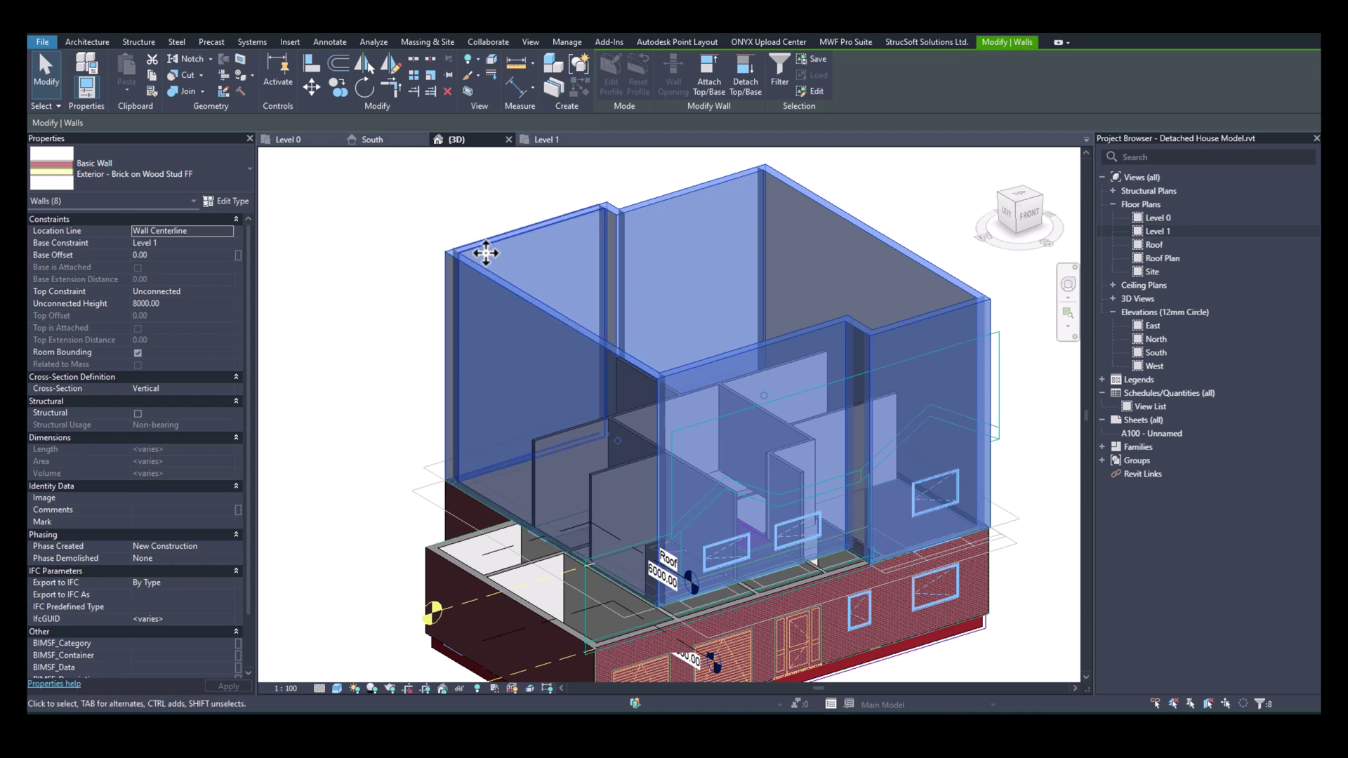
left_click(225, 292)
left_click(176, 324)
left_click(772, 412)
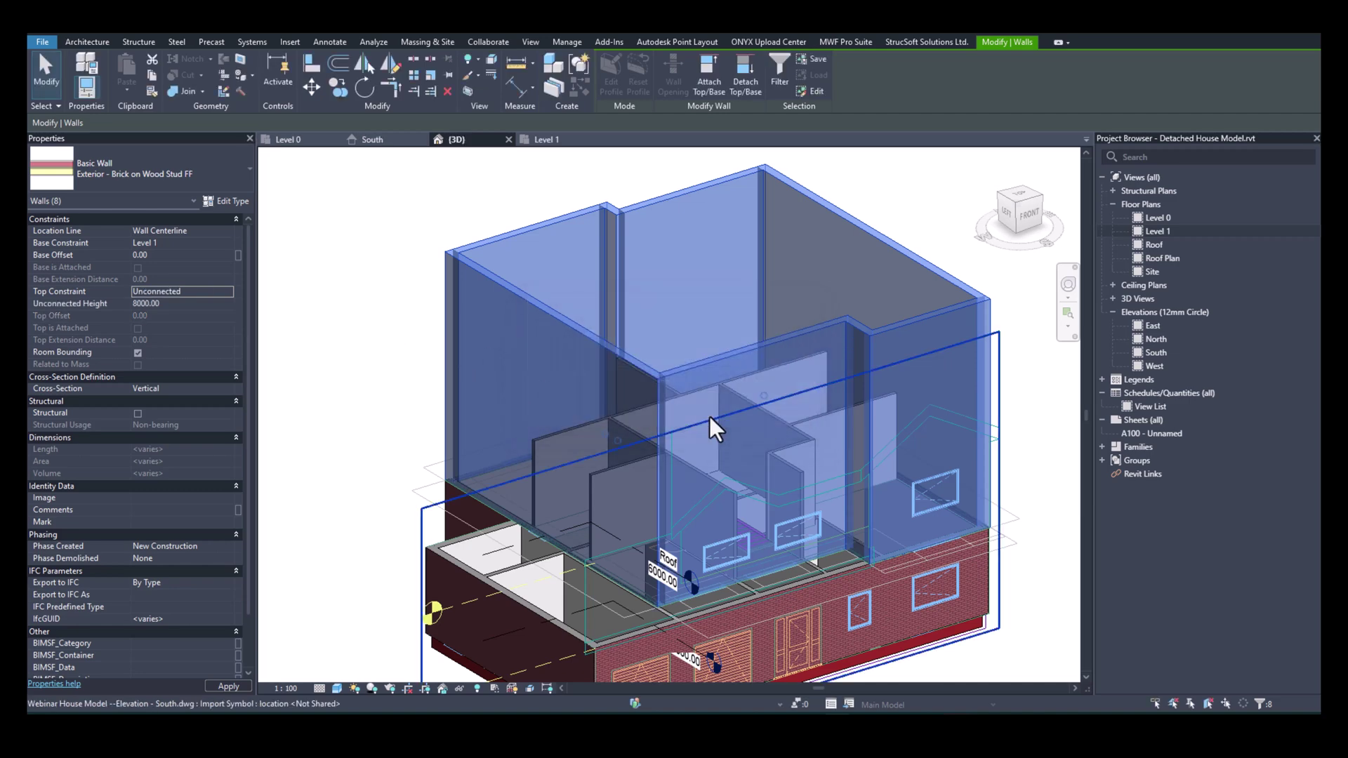
left_click(226, 293)
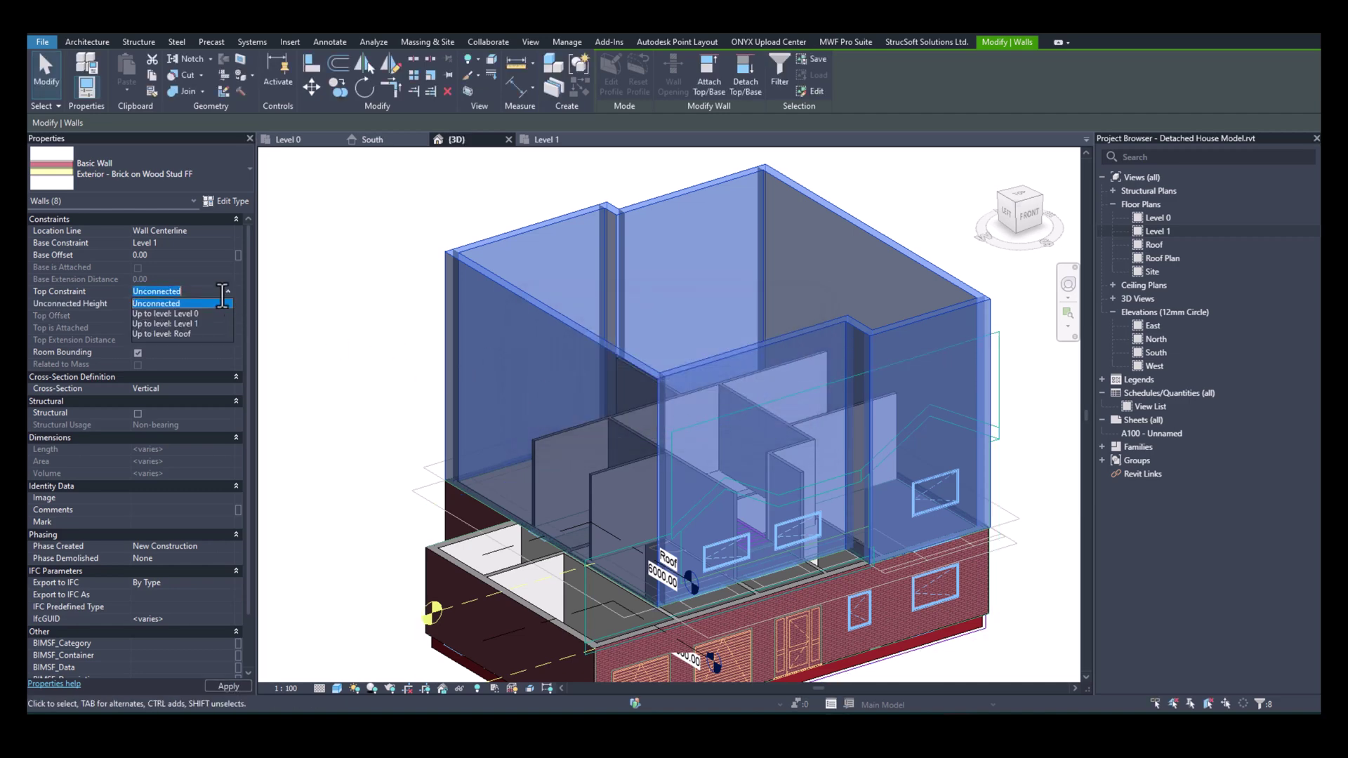
left_click(176, 332)
left_click(629, 268)
middle_click_drag(695, 465, 435, 388, "shift")
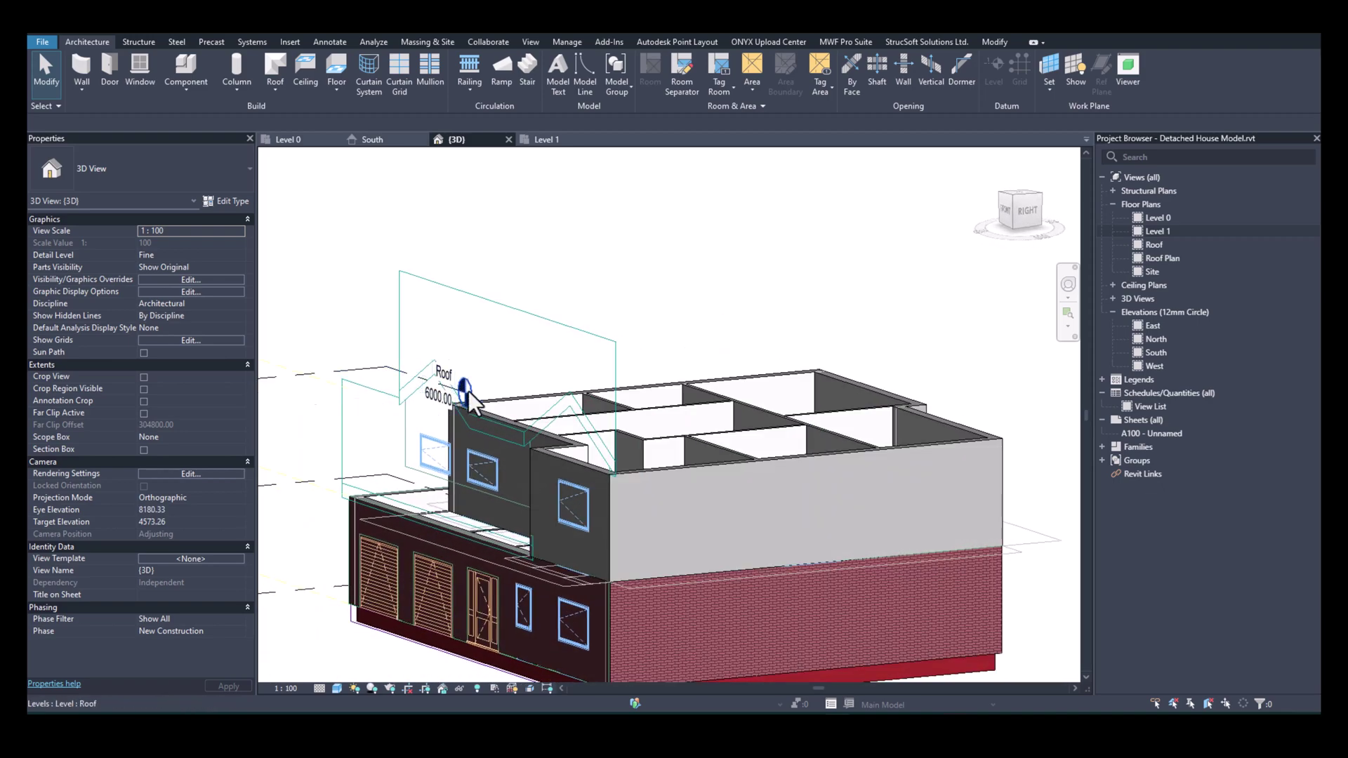
scroll(667, 451, "up", 3)
middle_click_drag(697, 457, 857, 566, "shift")
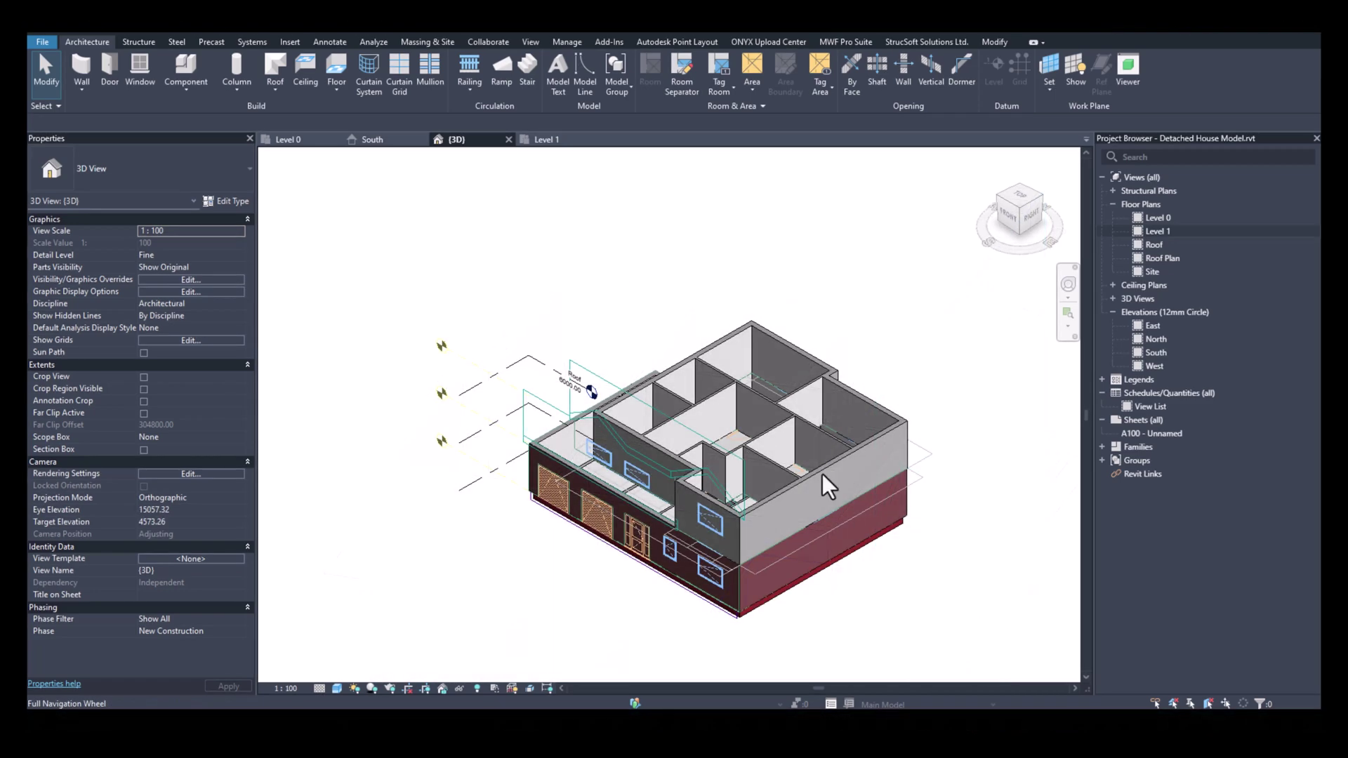
Start a floor on Level 1 and duplicate the type Floor_Timber_22Cbd-225Joist as Floor_Timber_20Cbd-200Joist.
left_click(556, 141)
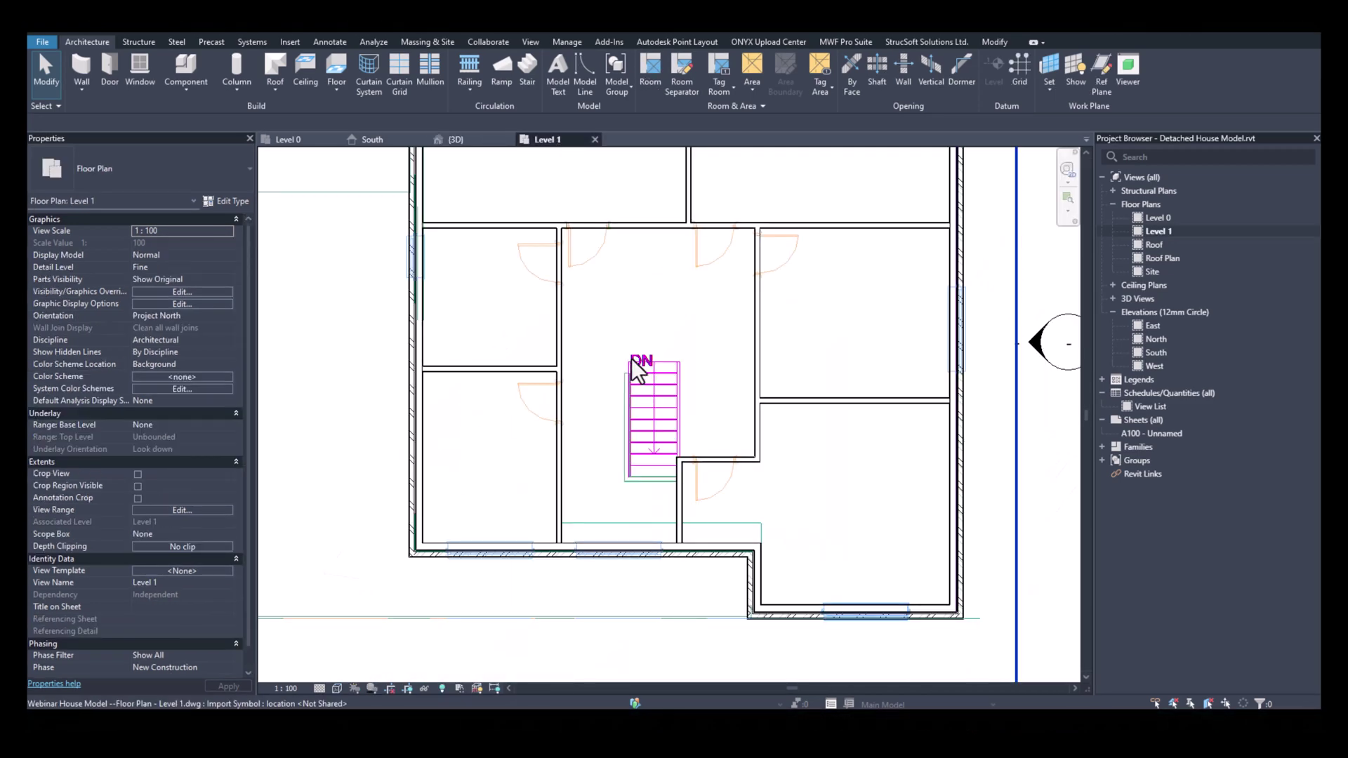
left_click(334, 70)
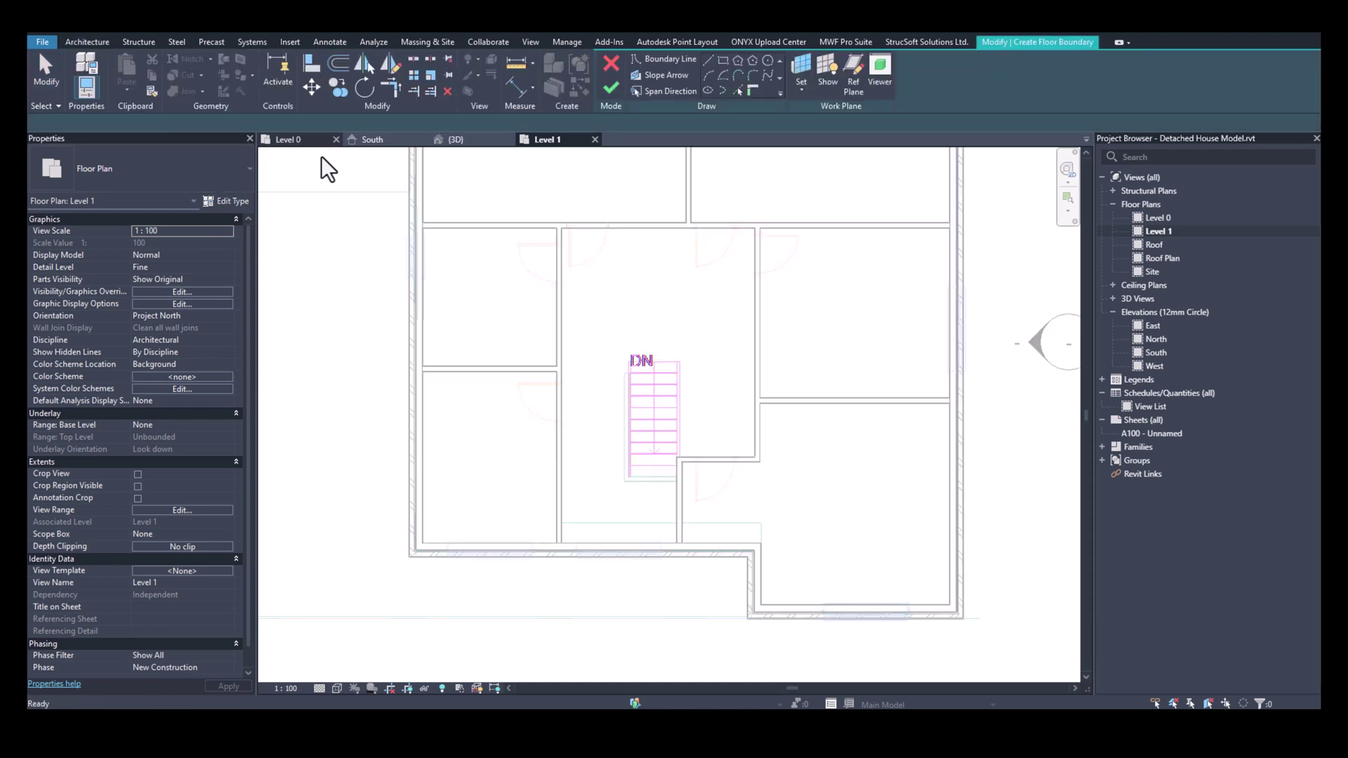
left_click(160, 170)
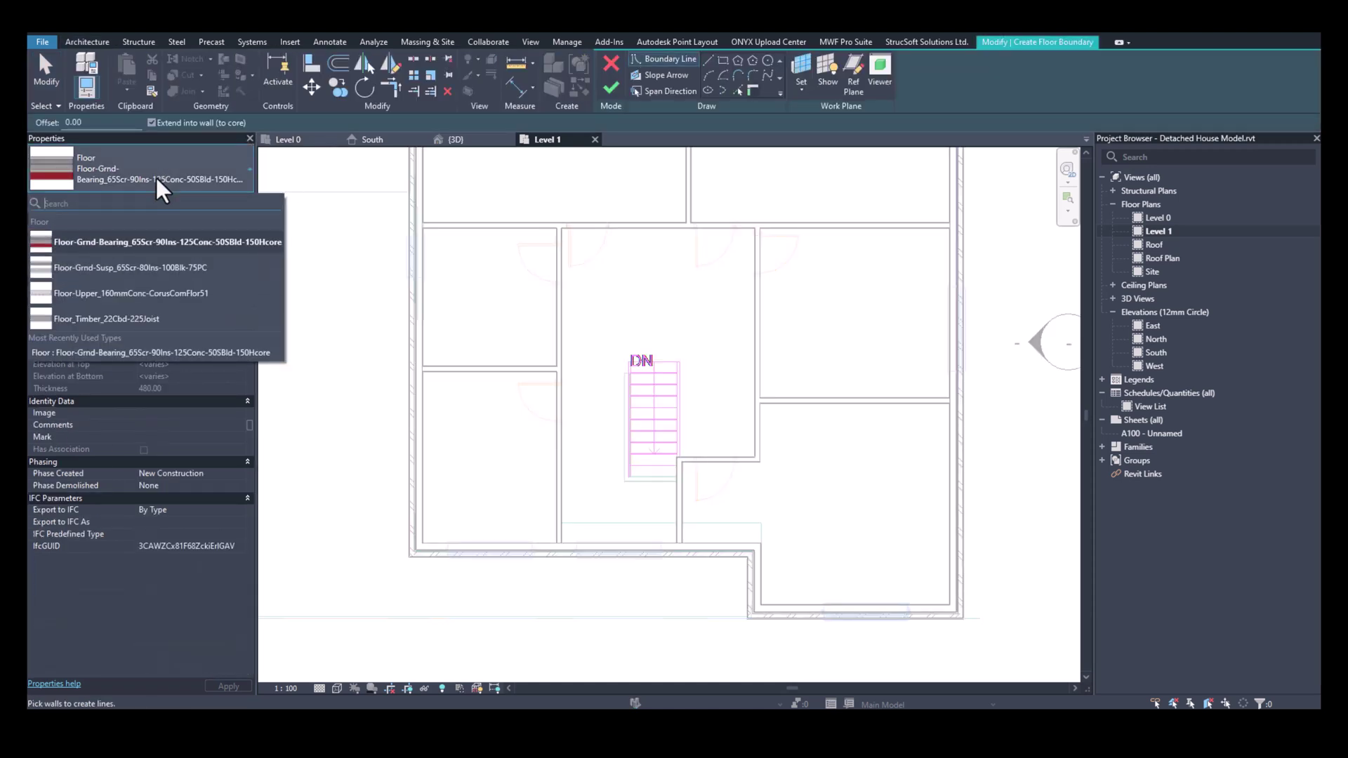
left_click(113, 318)
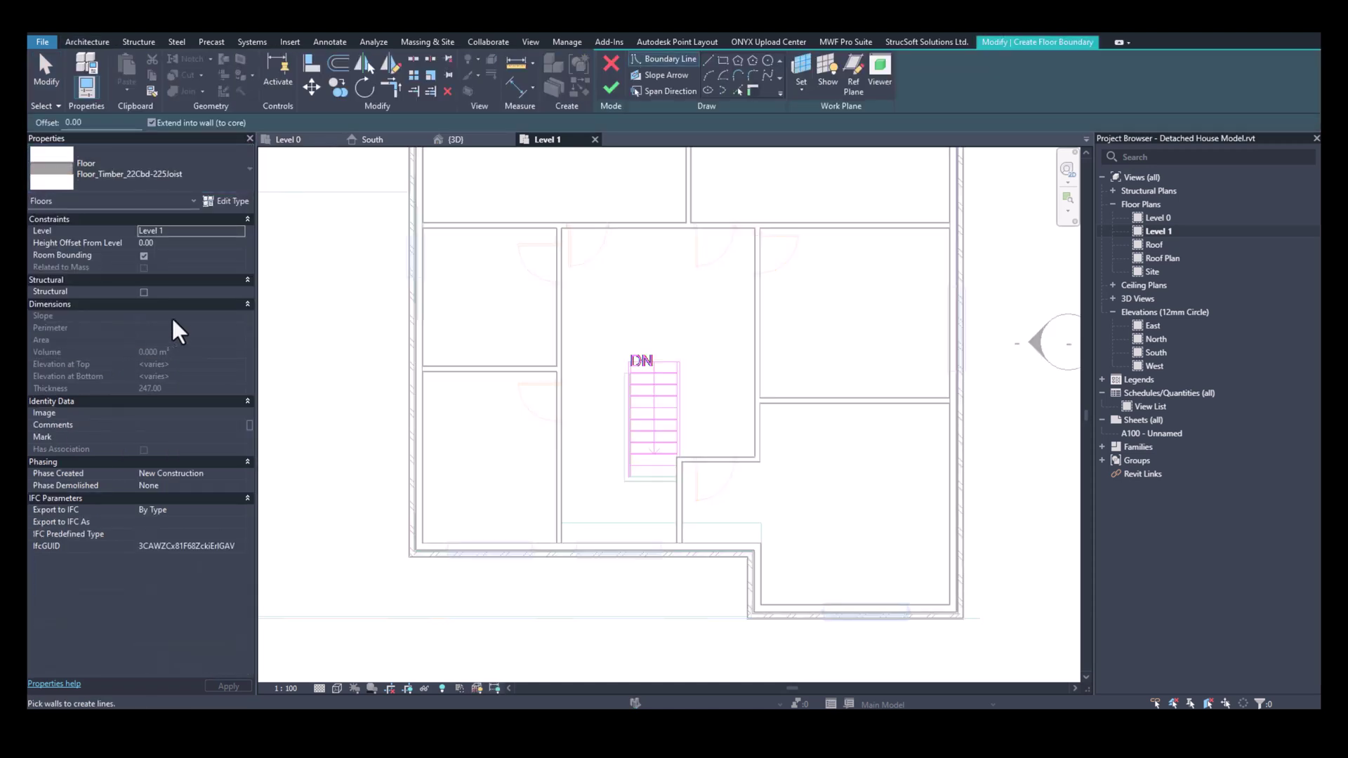
left_click(231, 201)
left_click(949, 283)
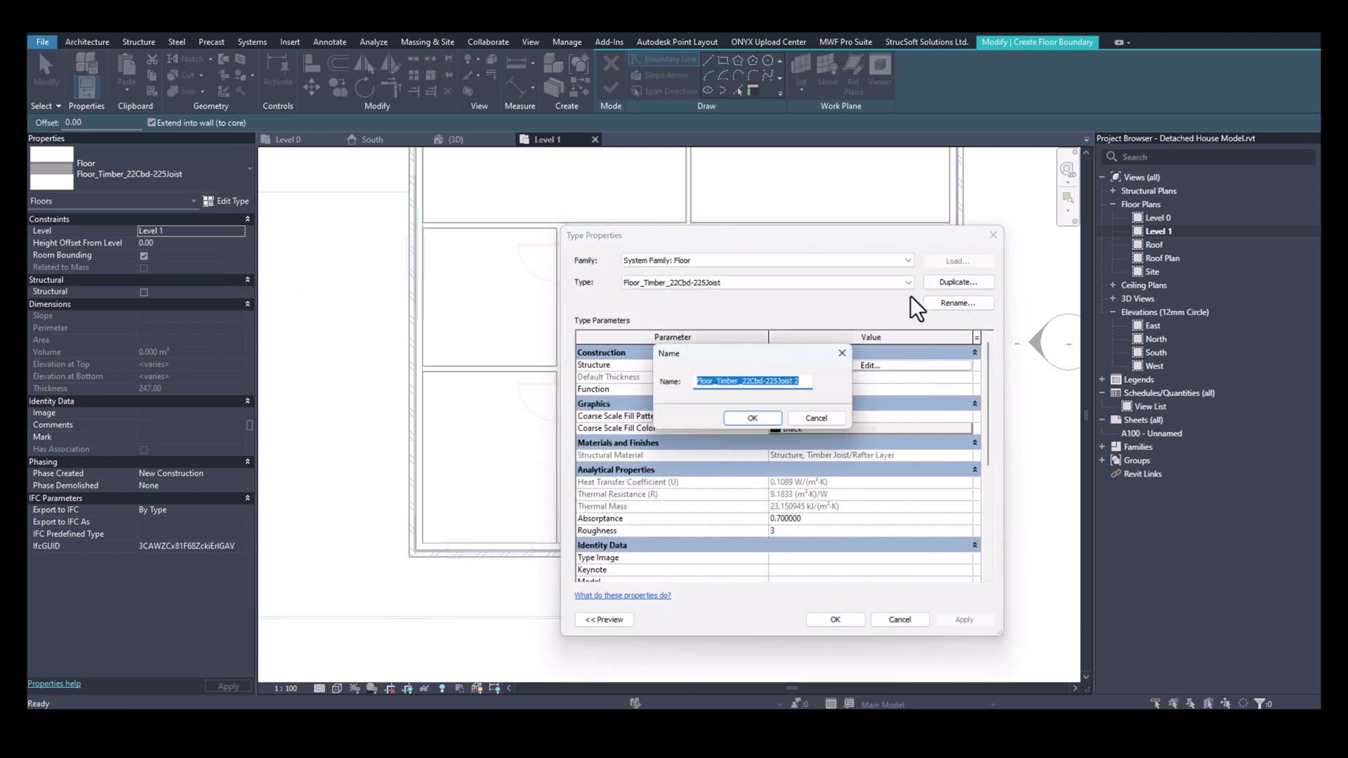
left_click(751, 383)
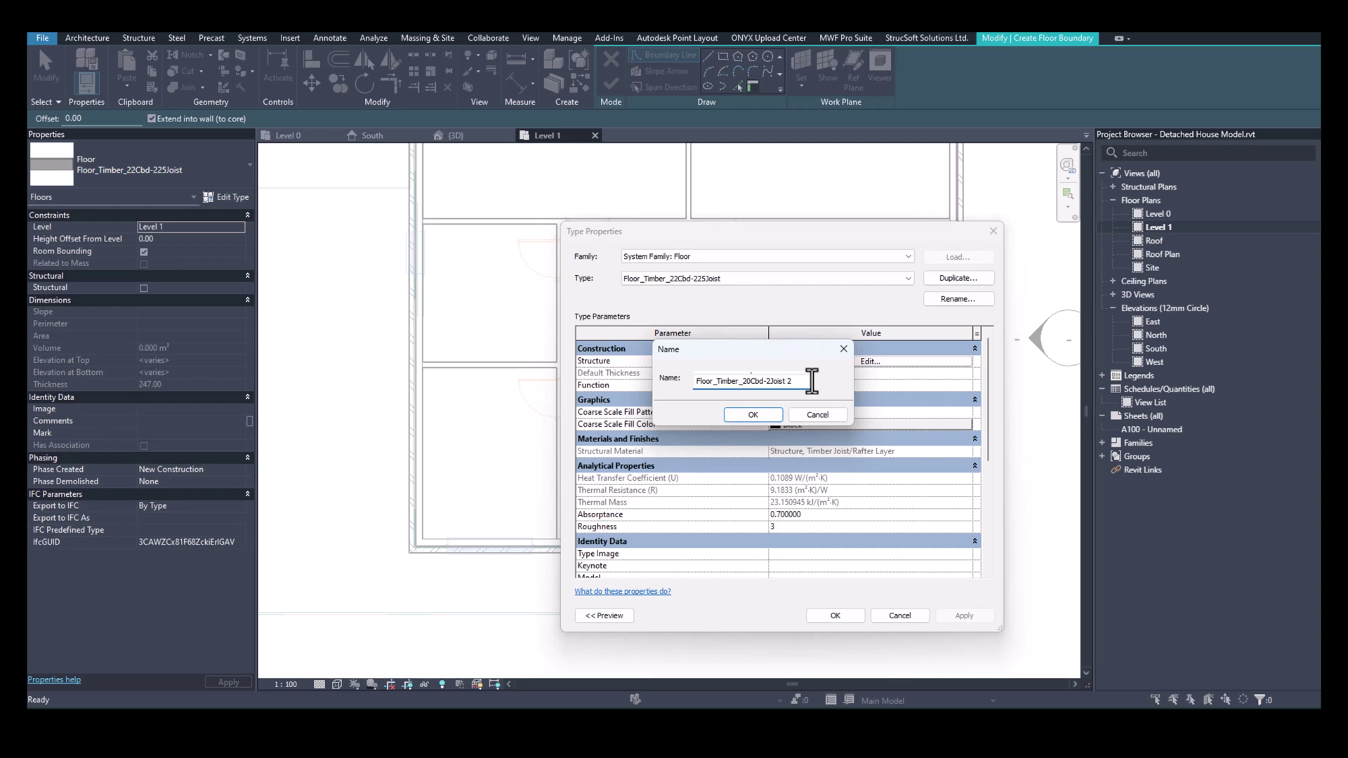
type("00")
key("BackSpace")
key("BackSpace")
left_click(755, 422)
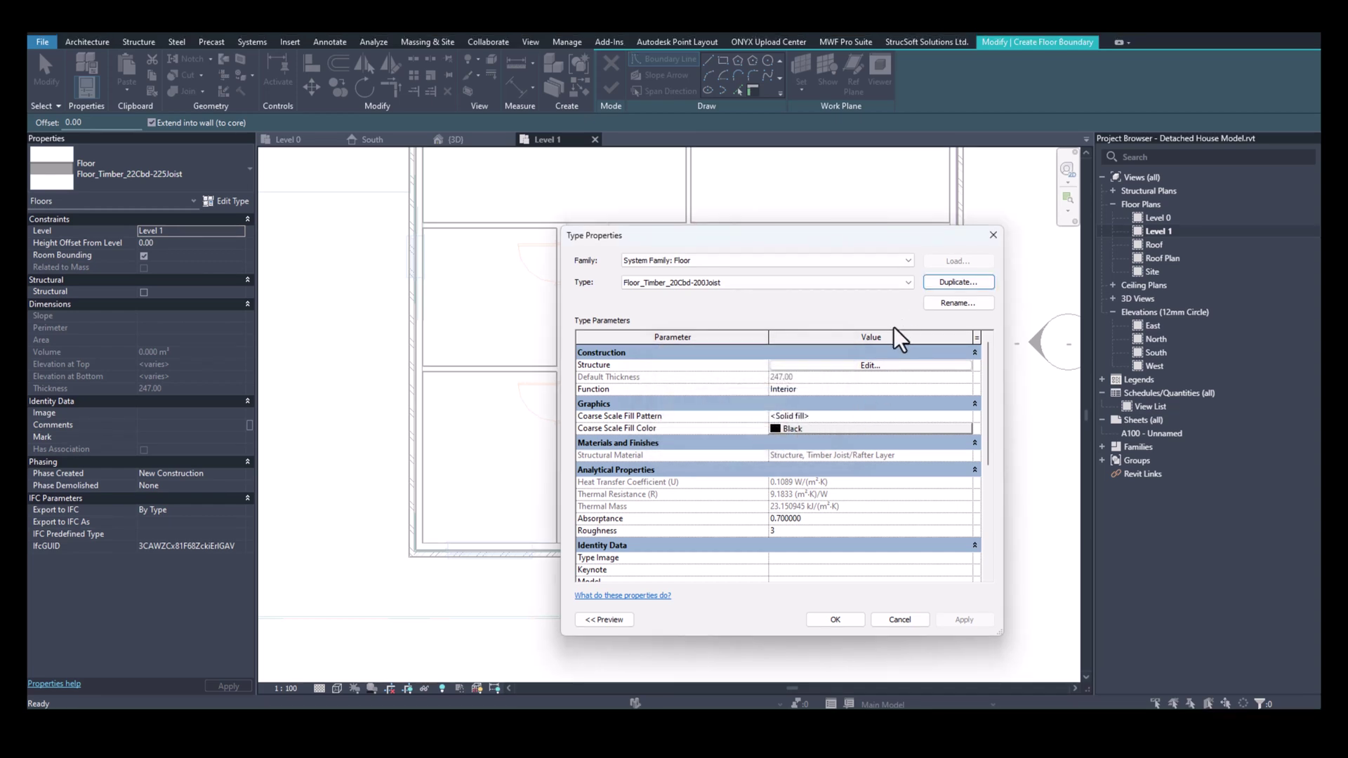
Set the new floor type's wood sheathing layer to 20 mm and its timber joist layer to 200 mm.
left_click(842, 365)
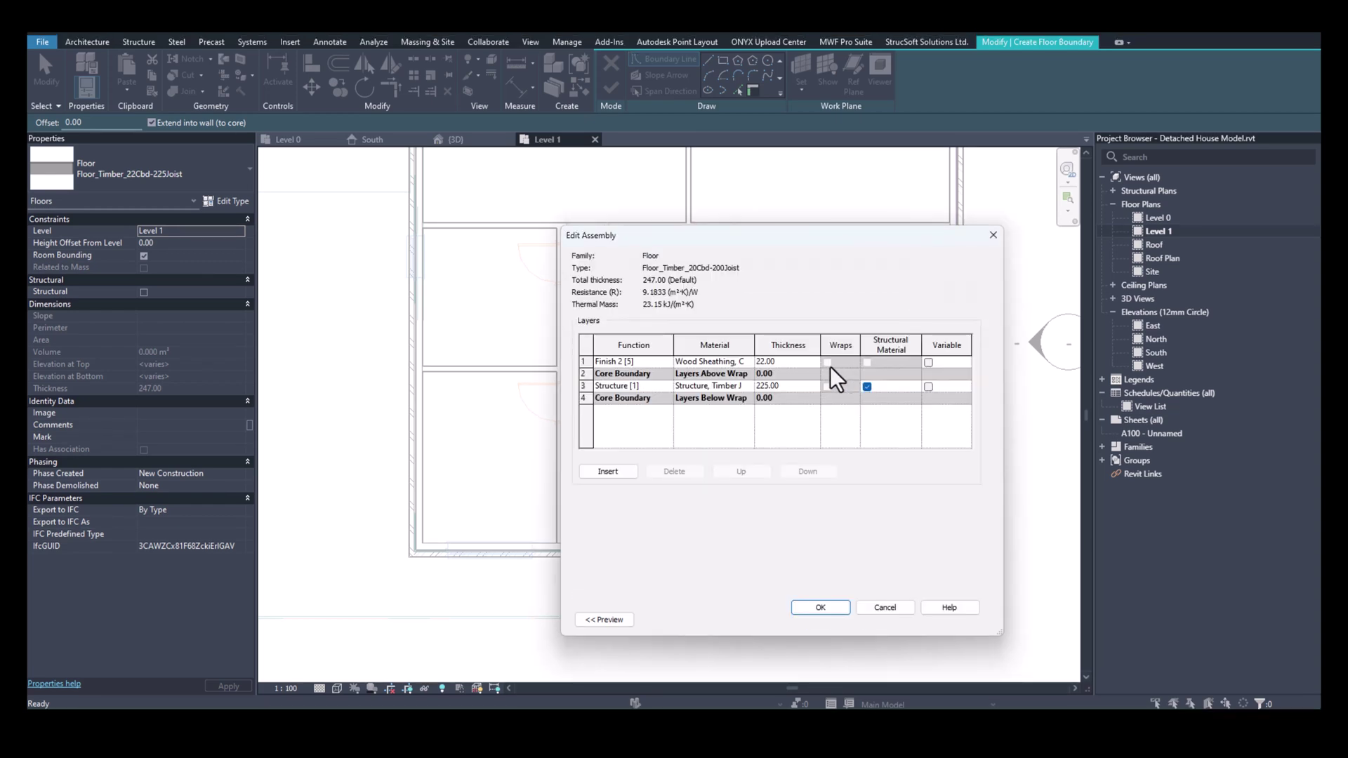
left_click(764, 362)
left_click(769, 386)
left_click(817, 608)
left_click(836, 619)
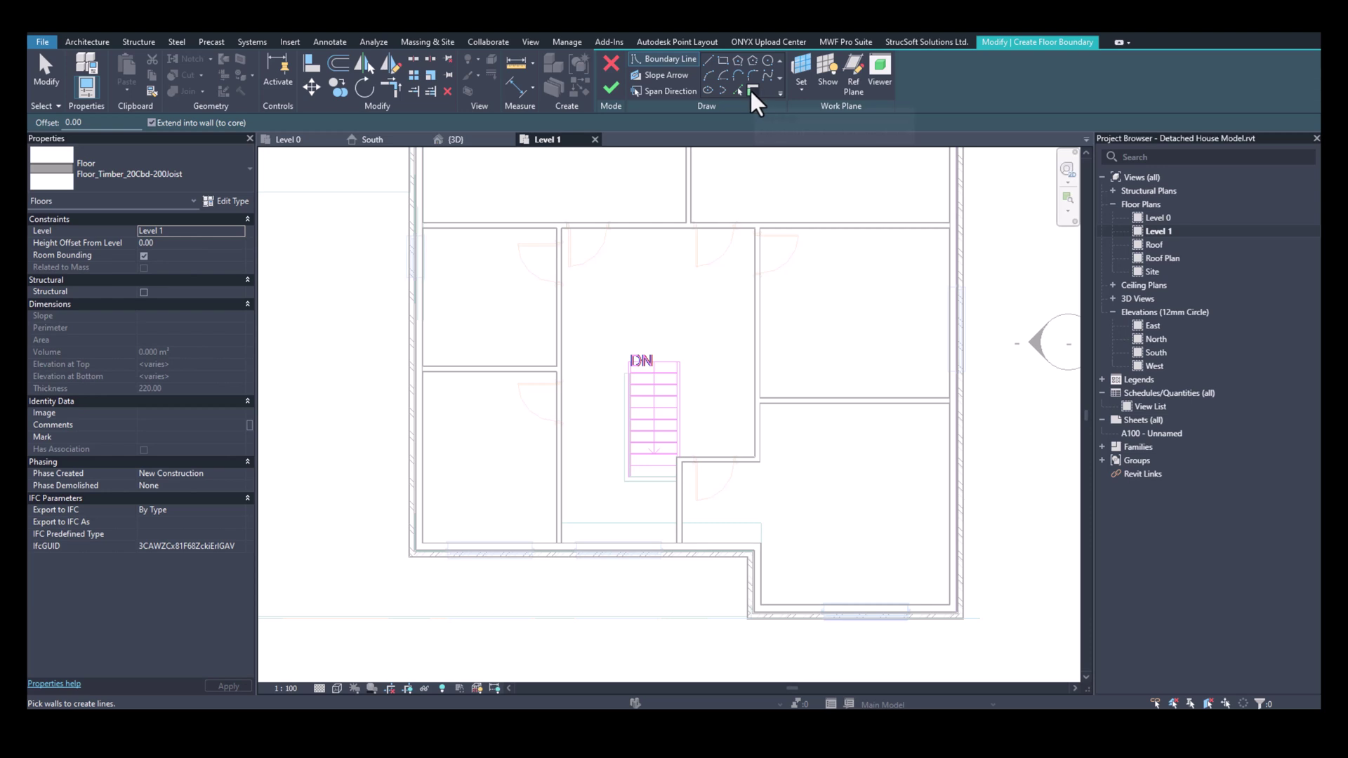
Create the Level 1 floor from the whole chain of exterior walls and attach the walls below to its underside.
scroll(753, 219, "down", 4)
middle_click_drag(784, 236, 715, 353)
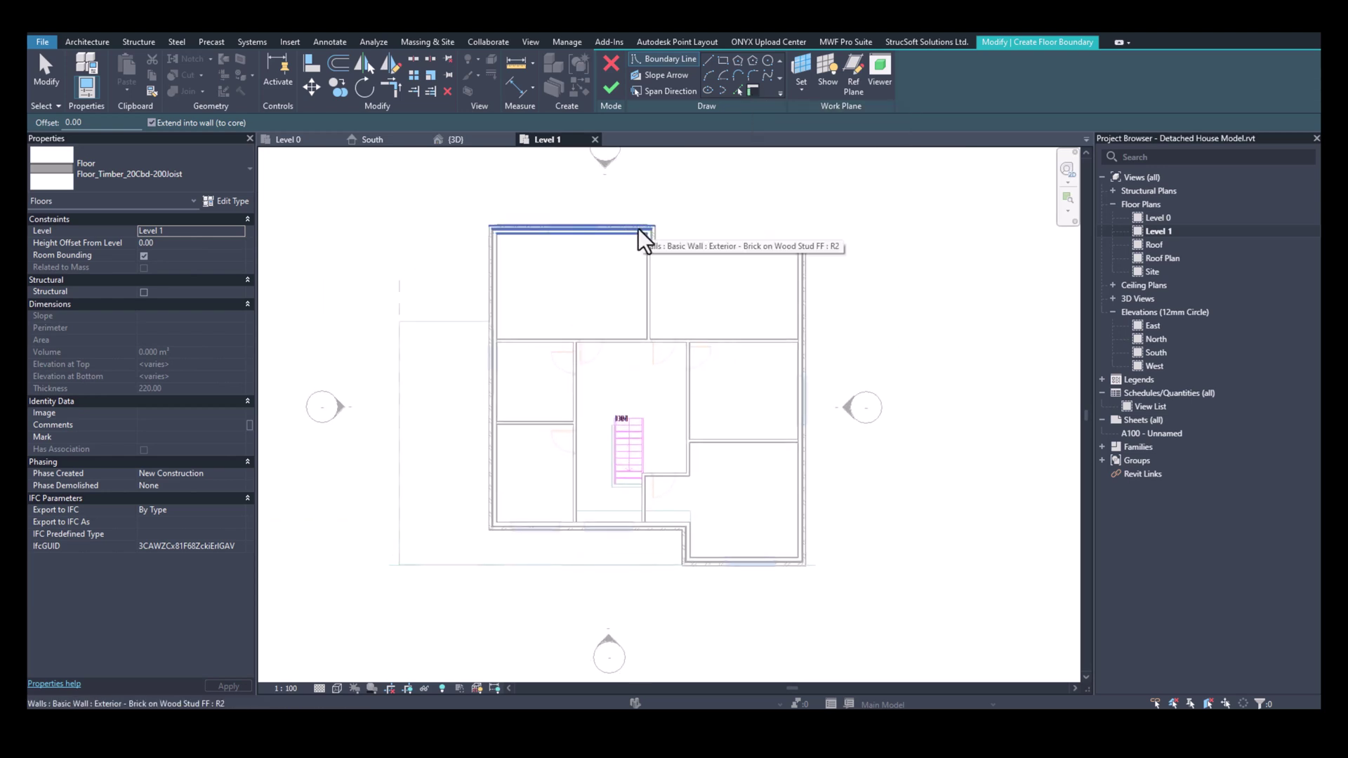
key("Tab")
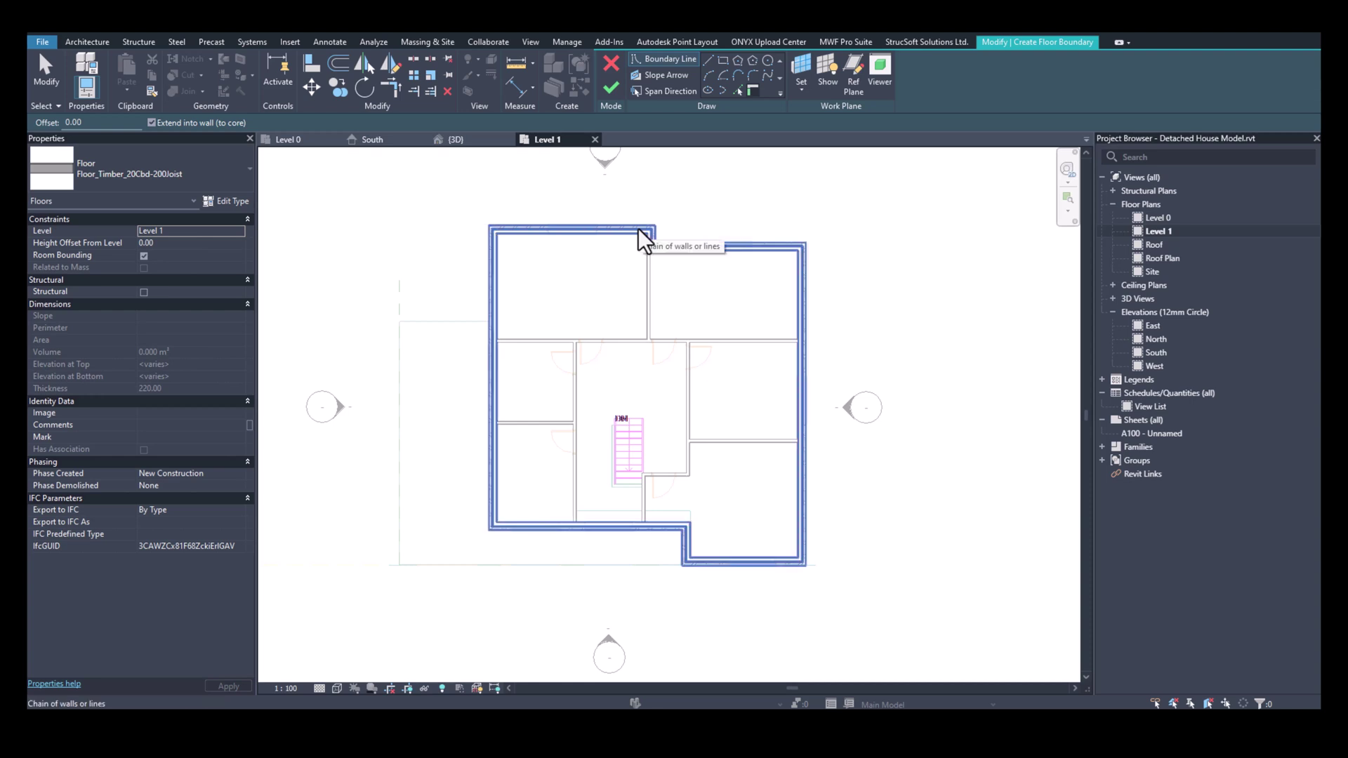
left_click(638, 229)
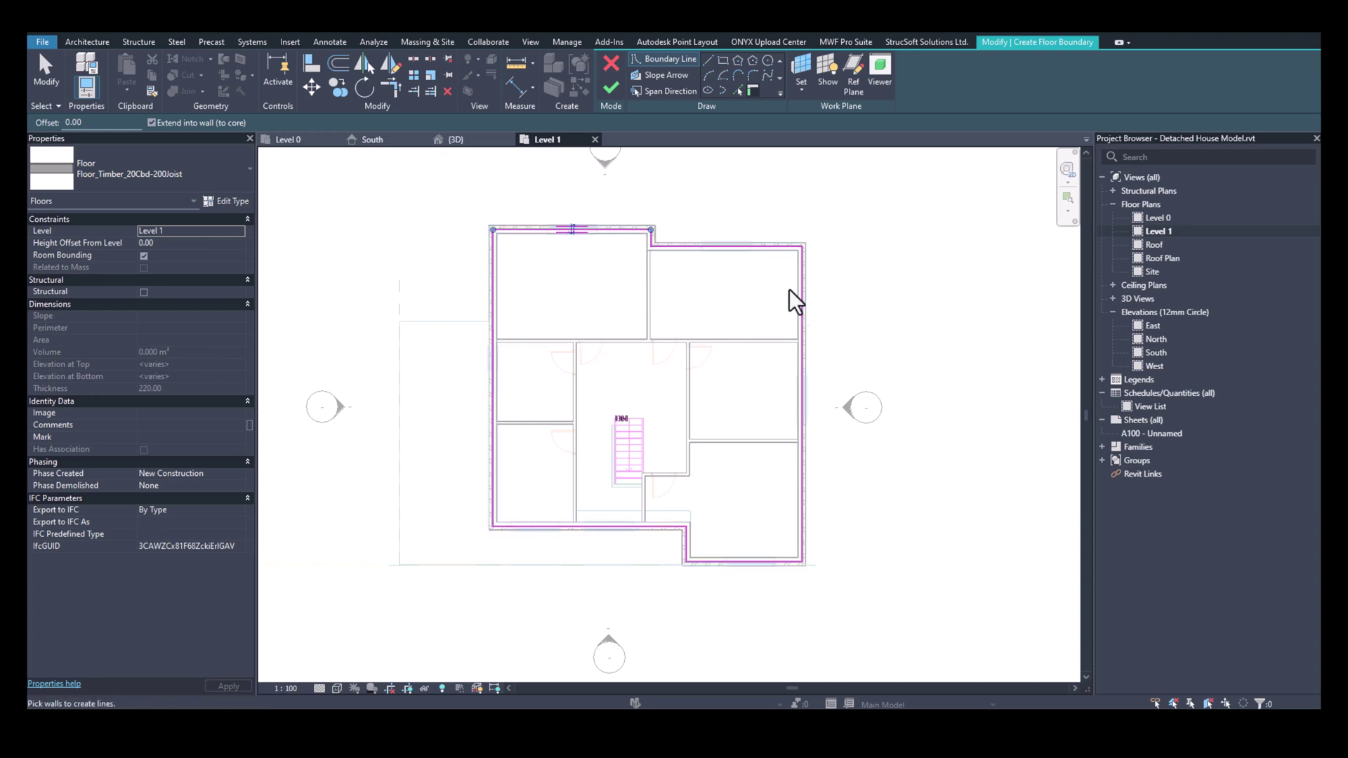
left_click(615, 92)
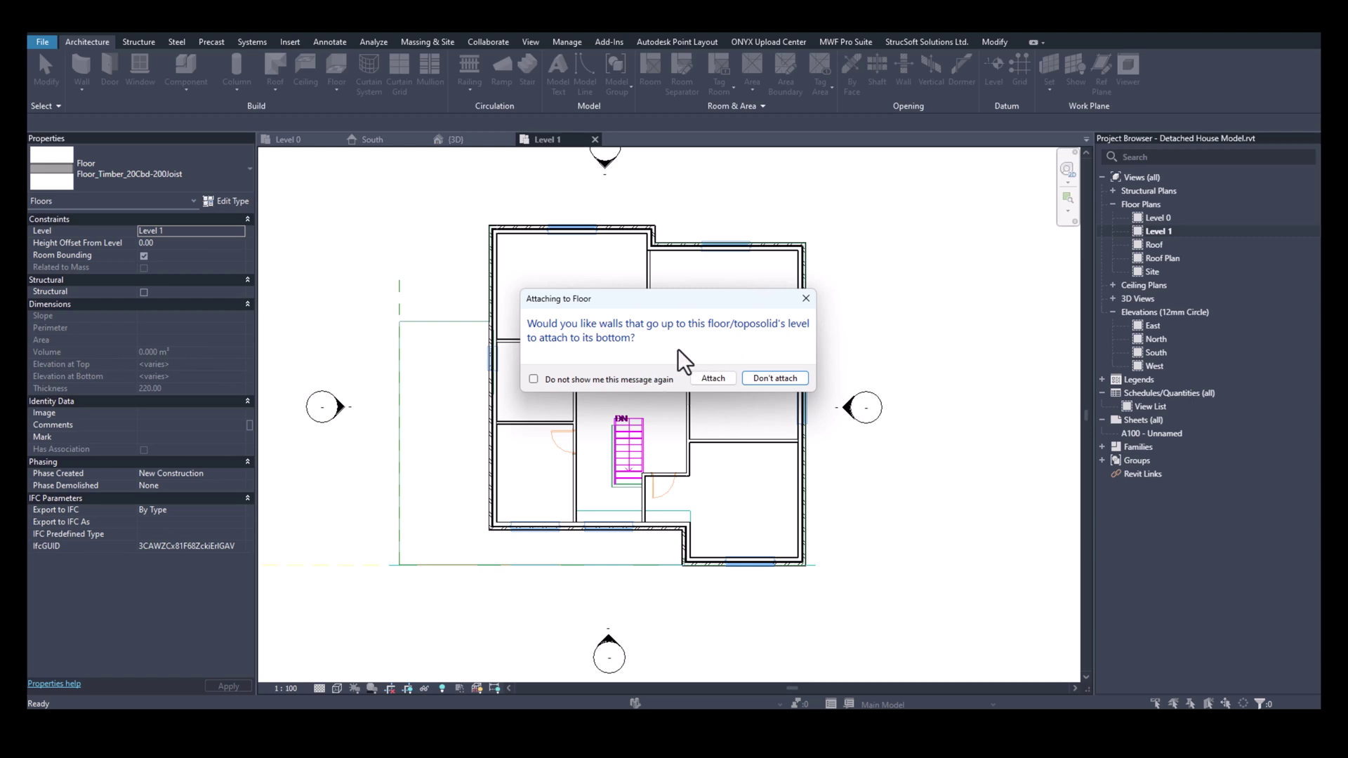
left_click(724, 380)
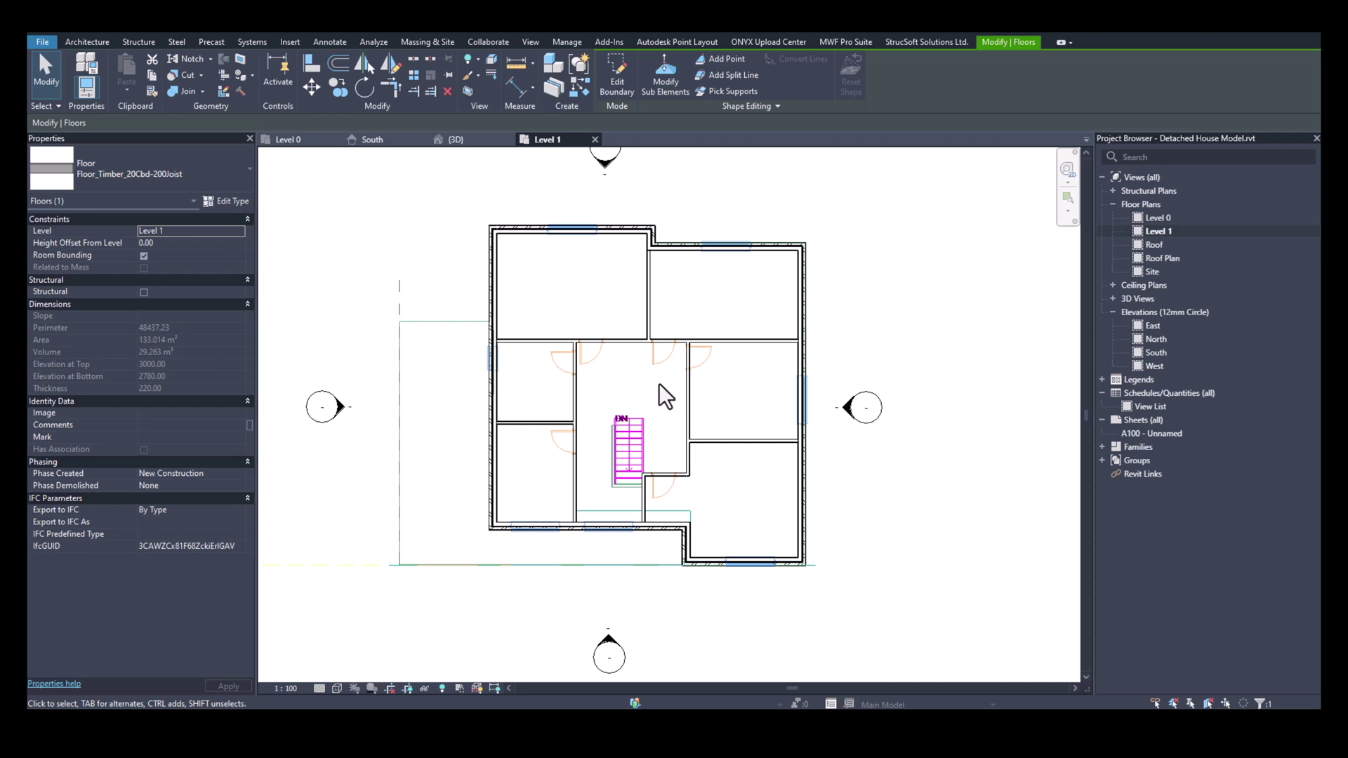
Examine the Level 1 floor and walls in the 3D view from several angles, including the top and the front.
scroll(643, 389, "up", 1)
scroll(670, 372, "up", 2)
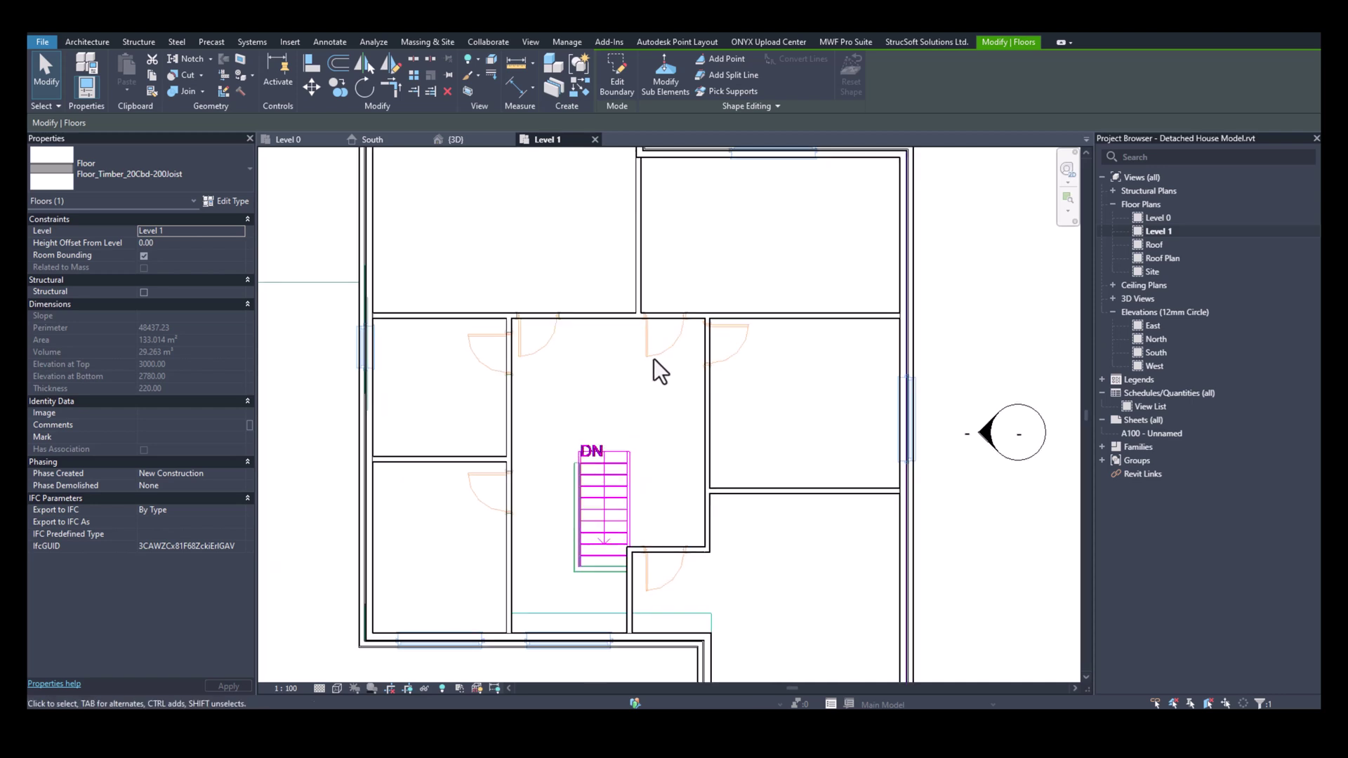
left_click(476, 144)
middle_click_drag(601, 421, 1026, 485, "shift")
scroll(755, 394, "up", 5)
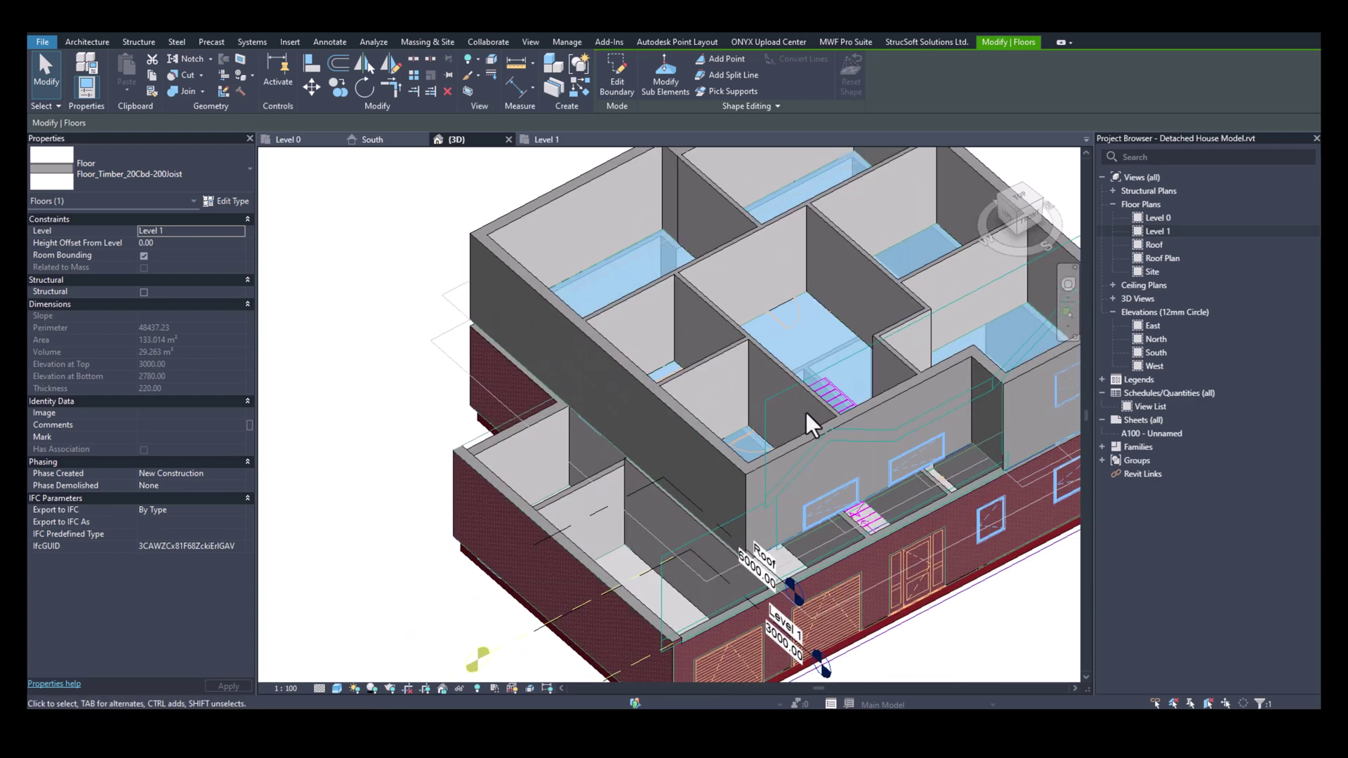
scroll(805, 411, "down", 2)
middle_click_drag(851, 442, 791, 438)
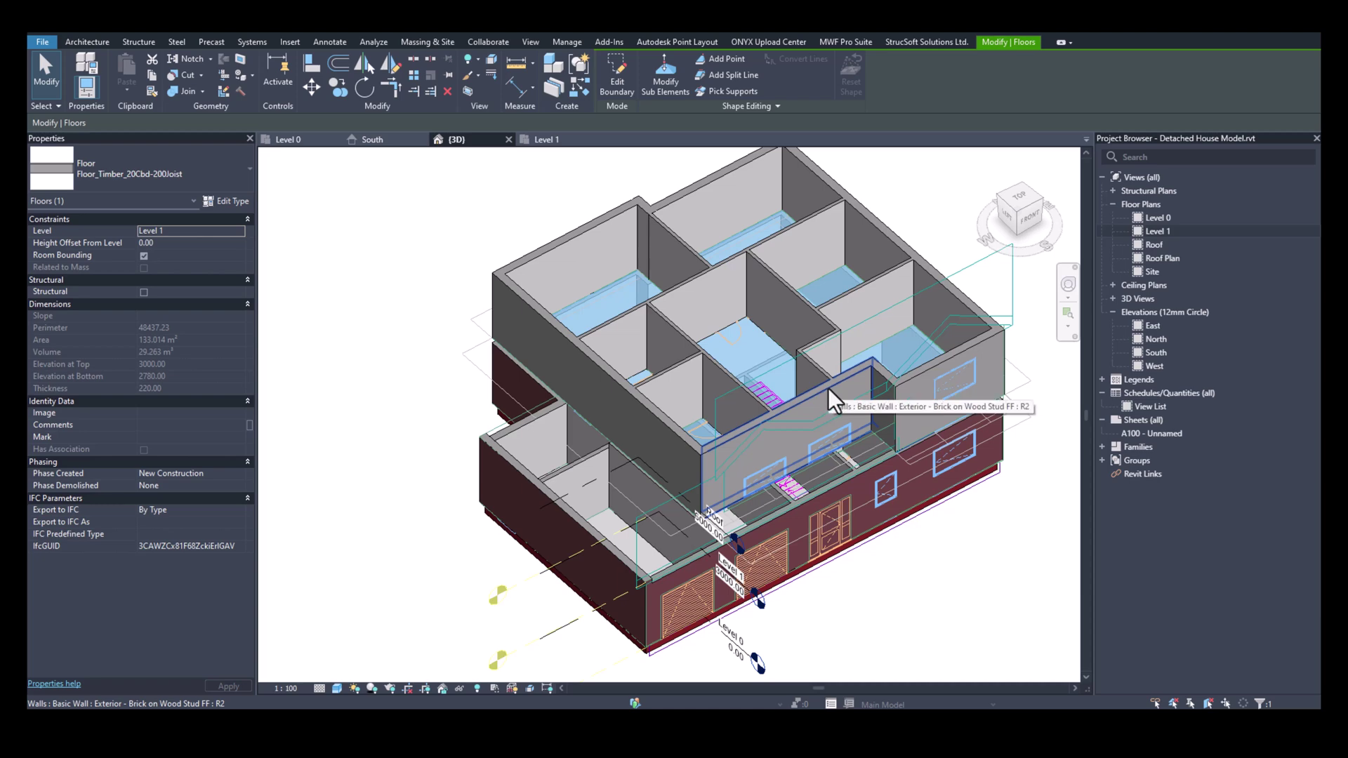
scroll(800, 383, "down", 2)
middle_click_drag(811, 381, 710, 380, "shift")
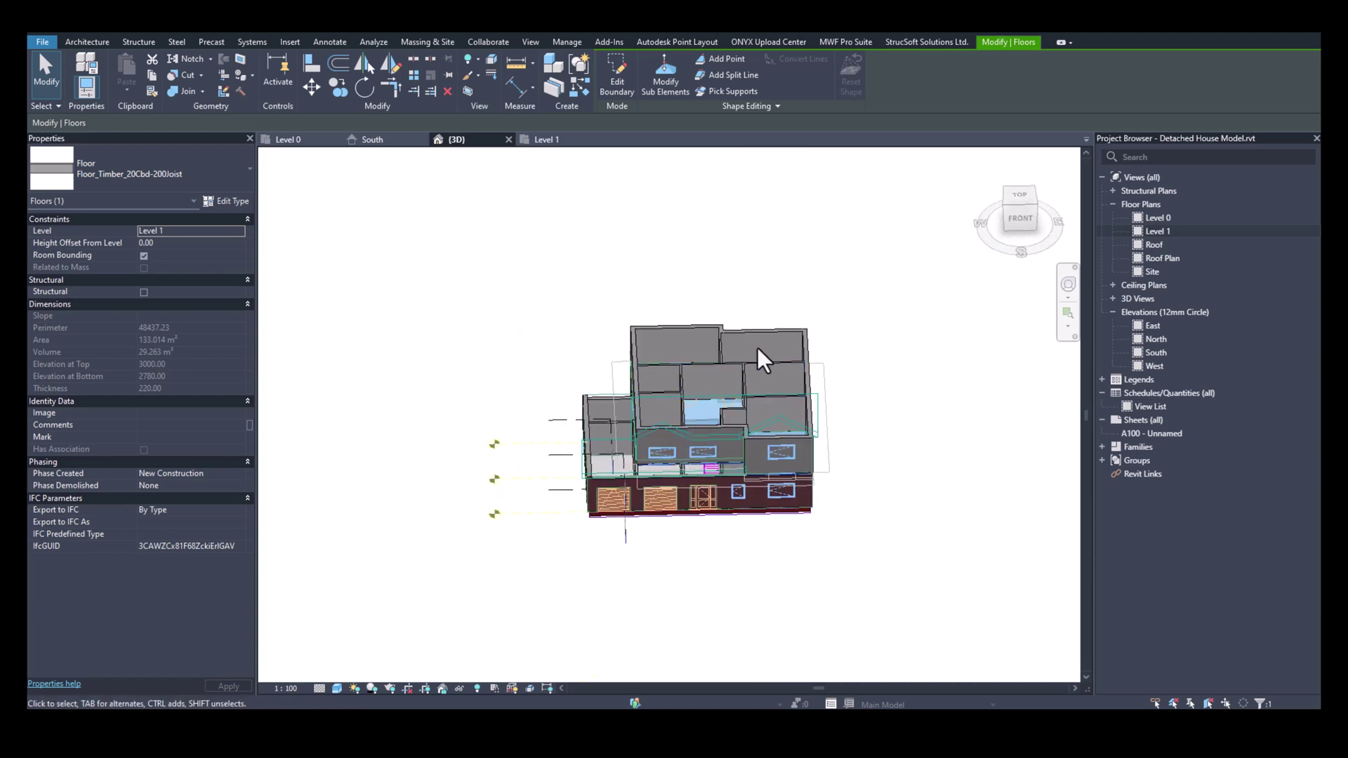
left_click(1020, 198)
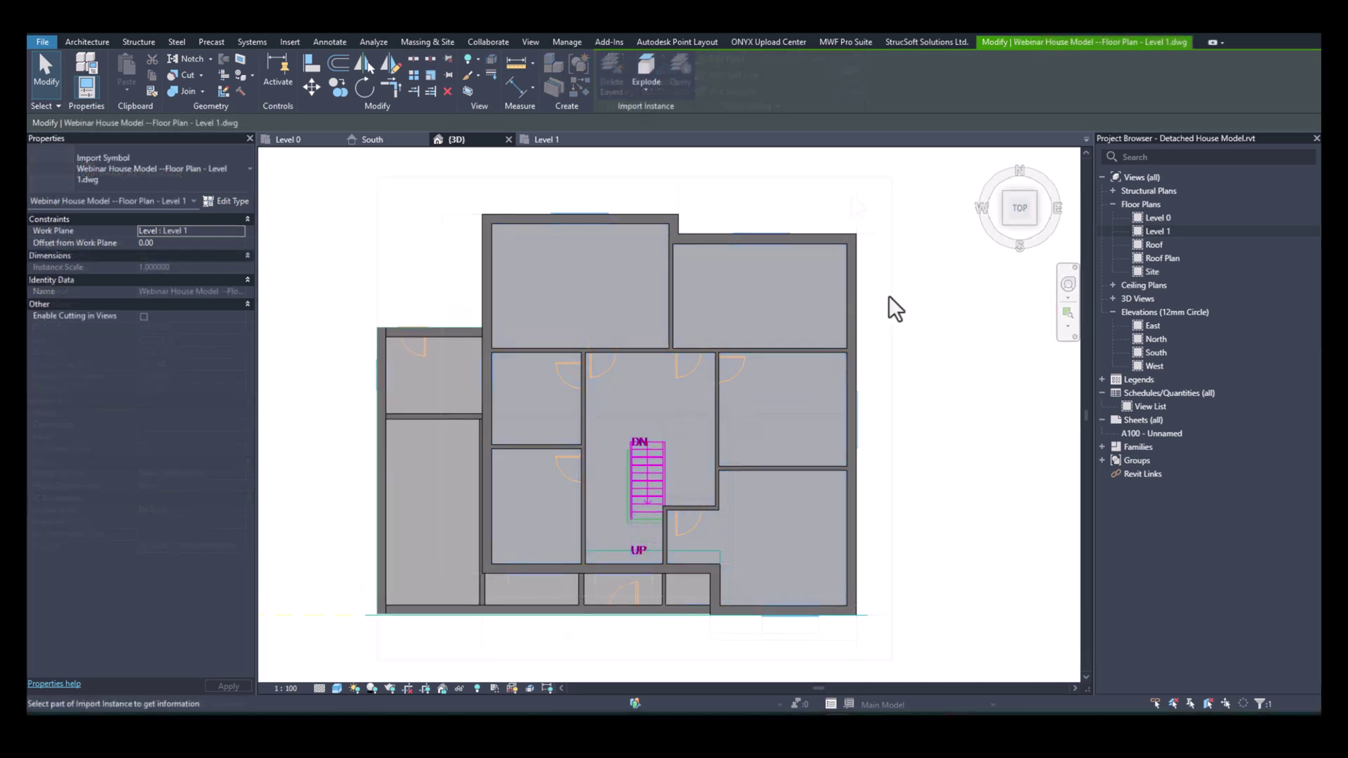
scroll(887, 298, "down", 2)
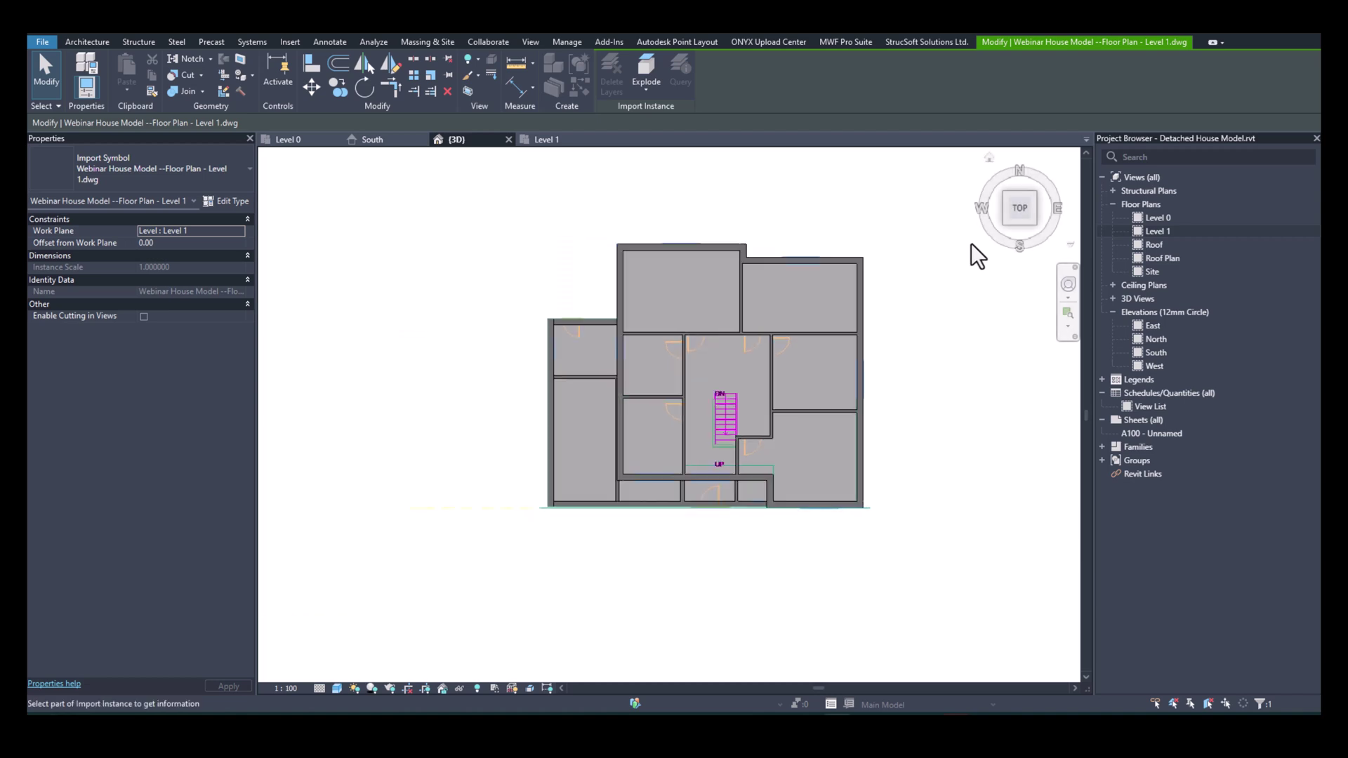
left_click(1007, 223)
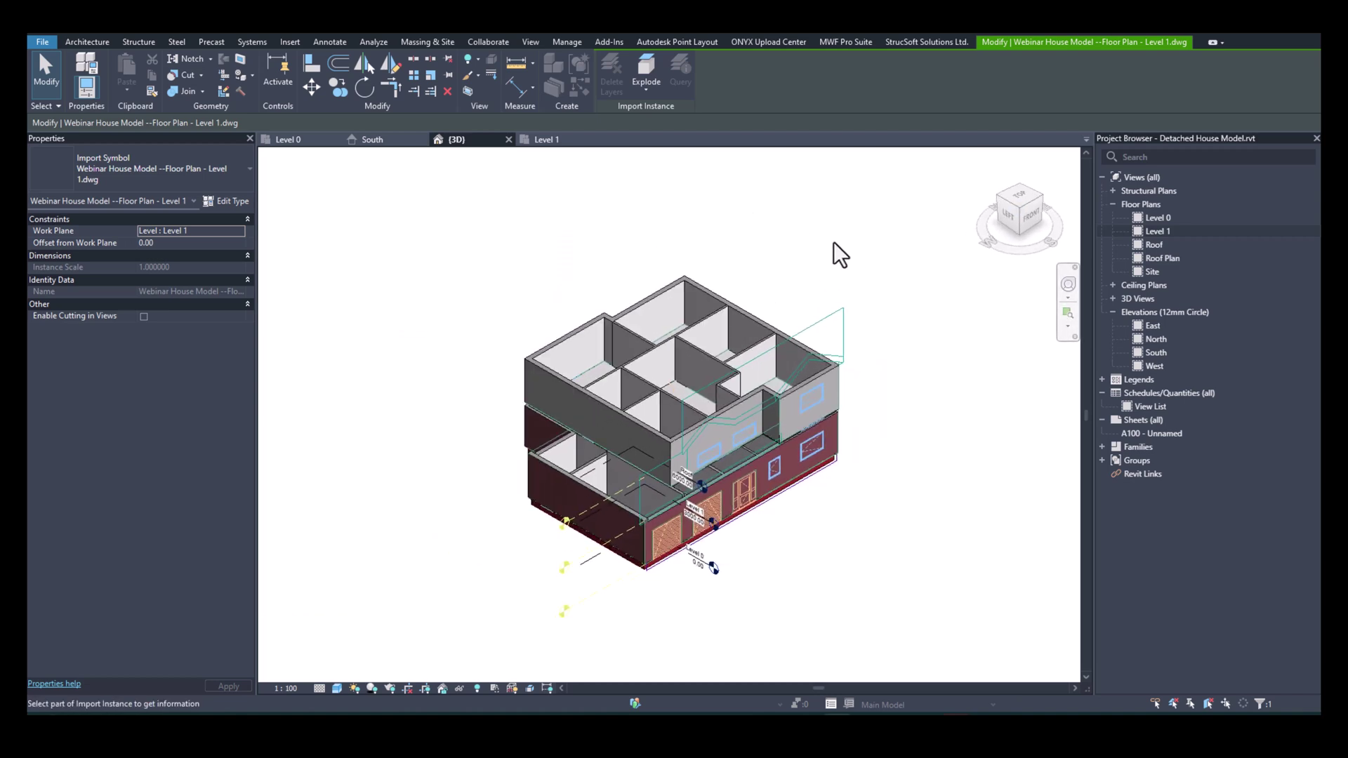
left_click_drag(1034, 241, 983, 233)
left_click(1026, 212)
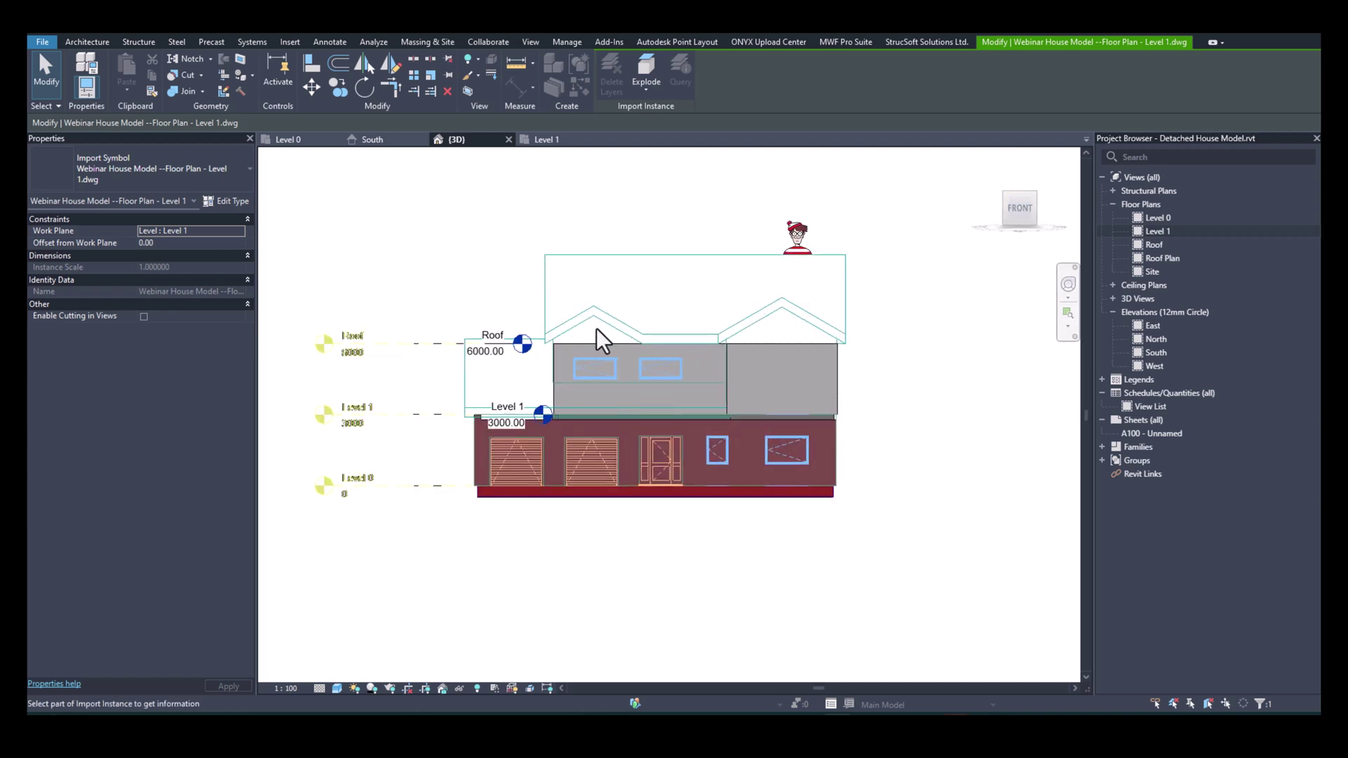
From the 3D view's top orientation, import the CAD file Webinar House Model --Floor Plan - Roof Plan.dwg.
middle_click_drag(848, 318, 876, 407, "shift")
left_click(1019, 201)
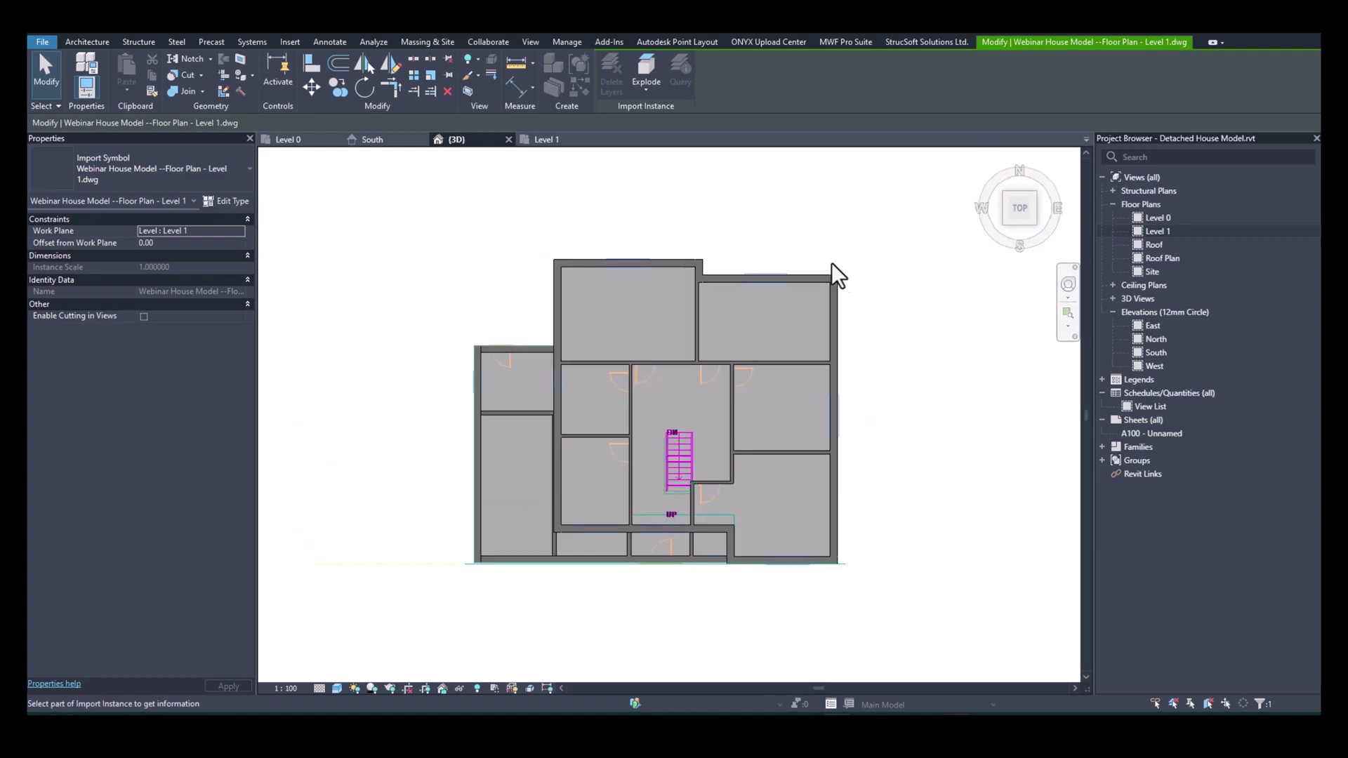
left_click(289, 42)
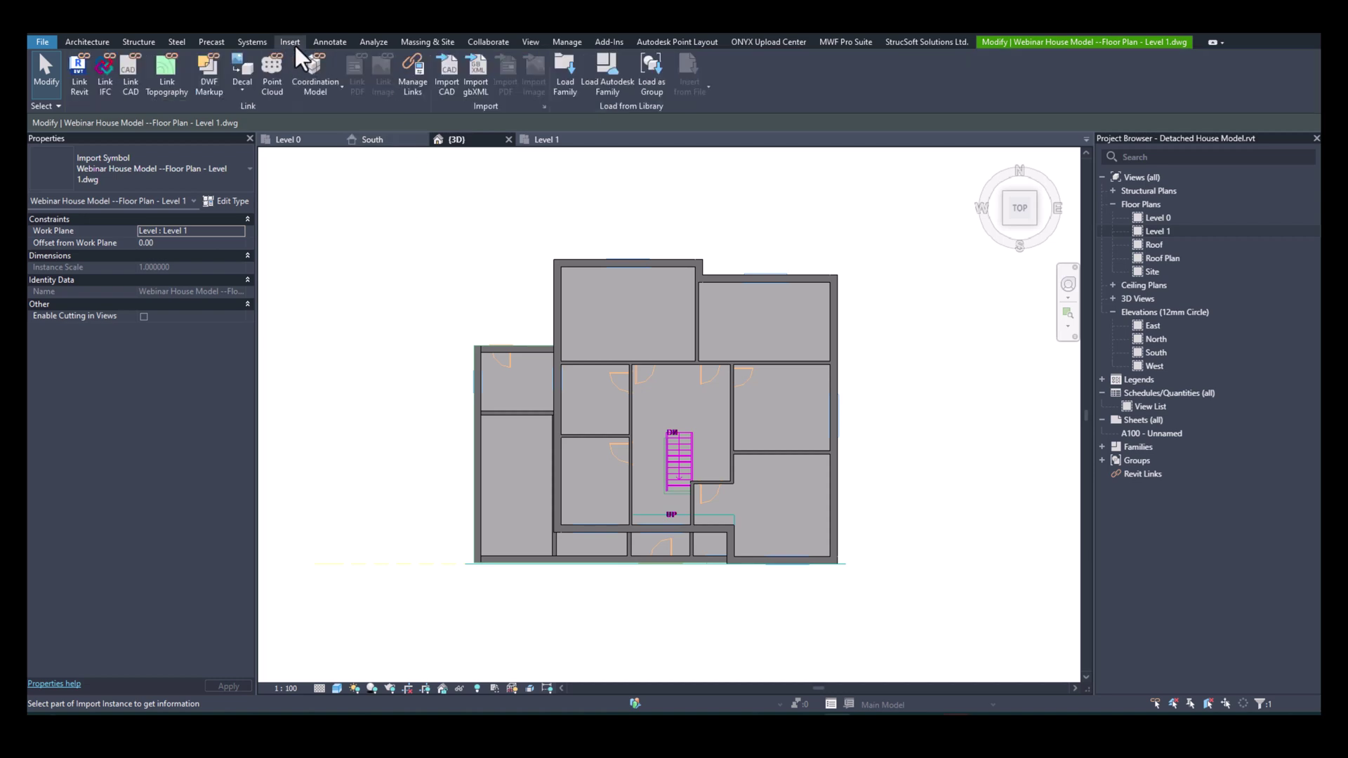
left_click(445, 87)
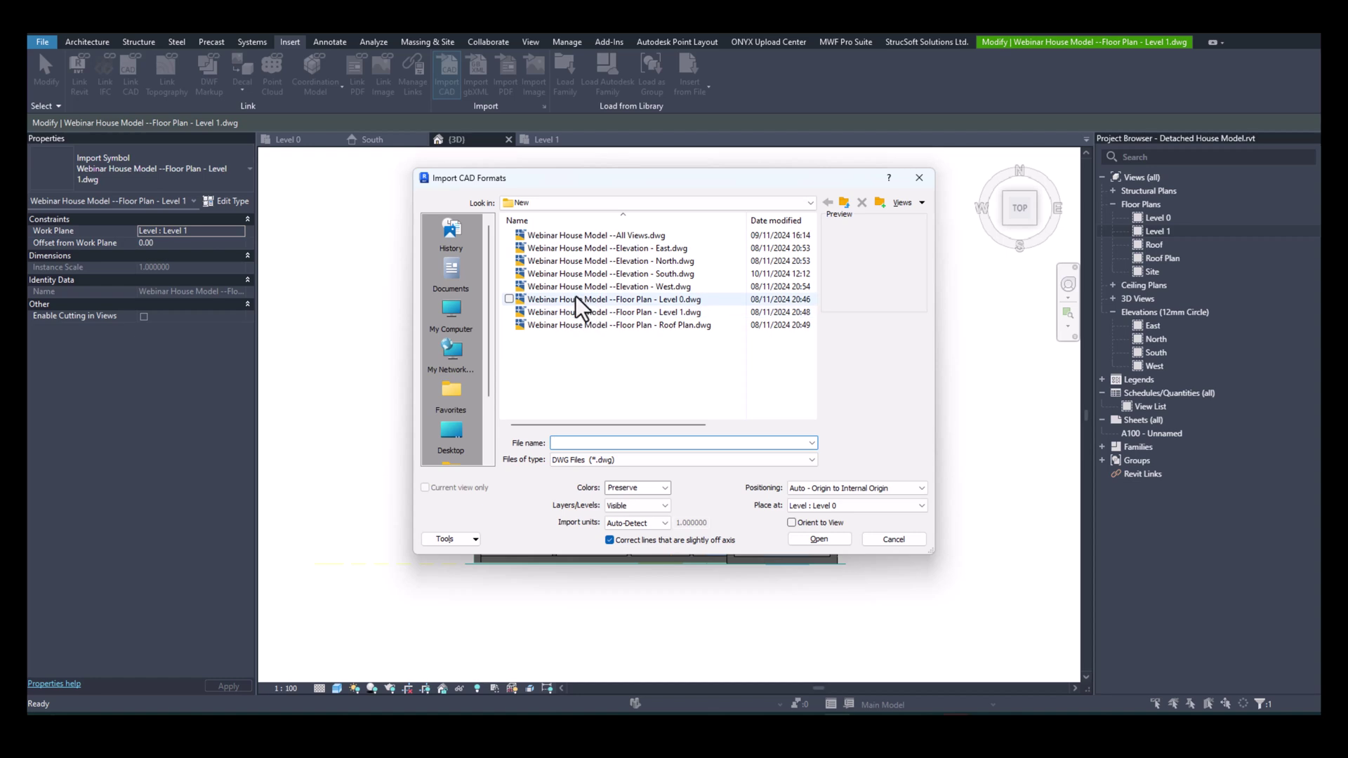
left_click(676, 326)
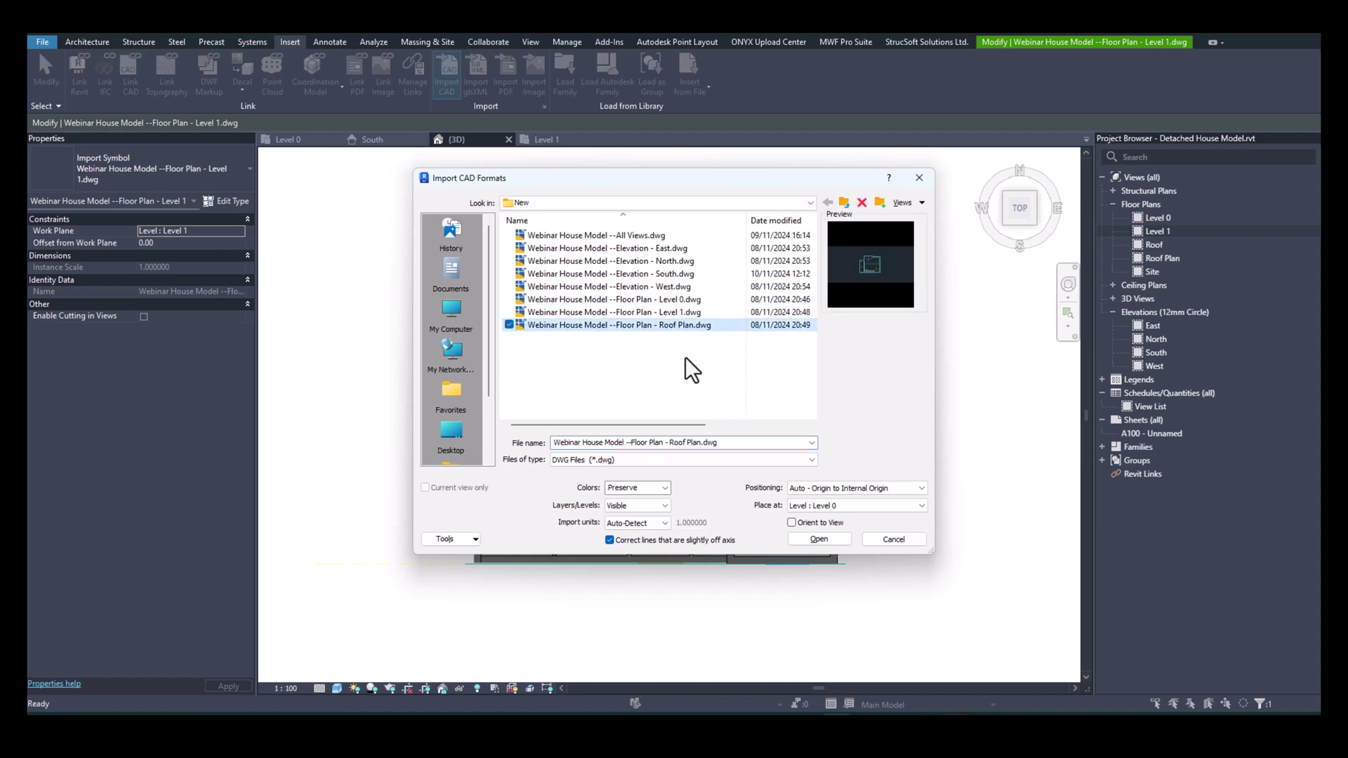
left_click(819, 539)
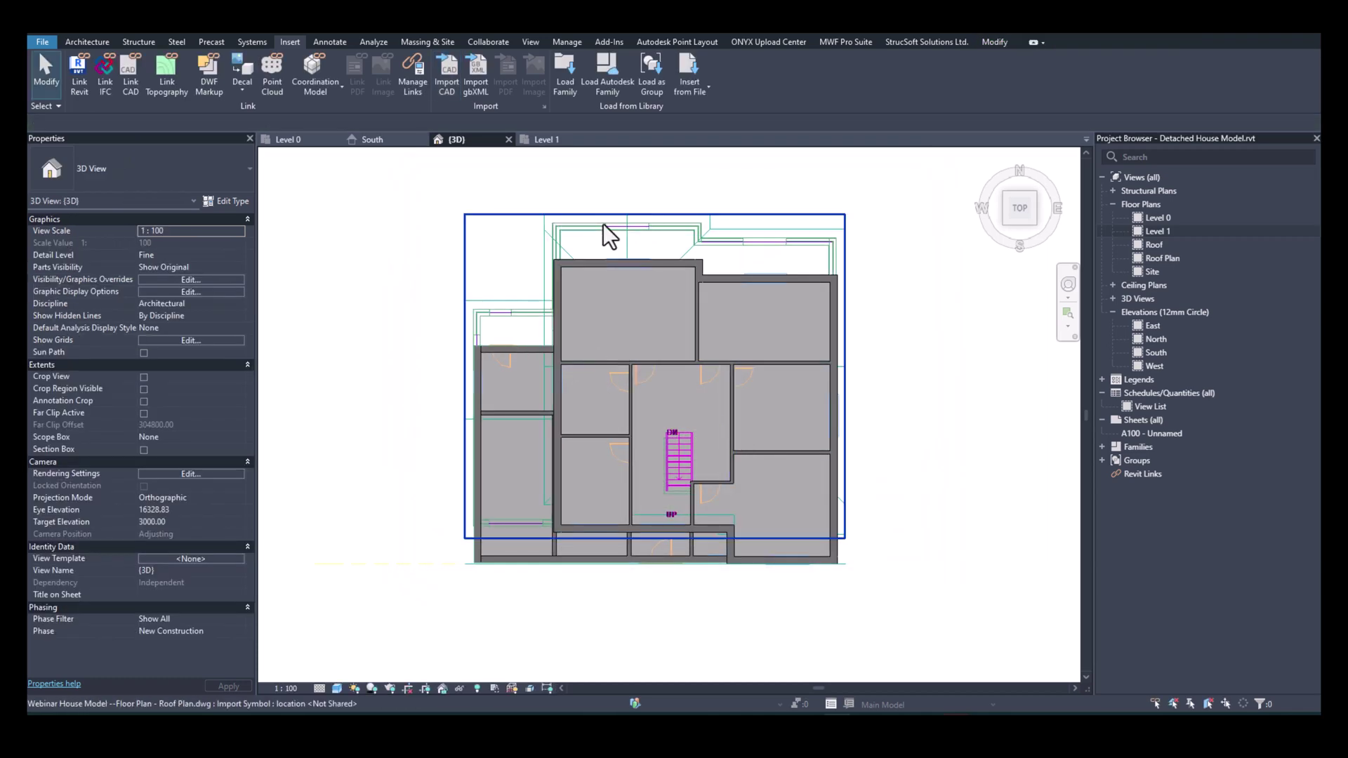
Move the imported roof plan so its north-west outer wall corner coincides with the matching corner of the modelled Level 1 walls.
left_click(629, 260)
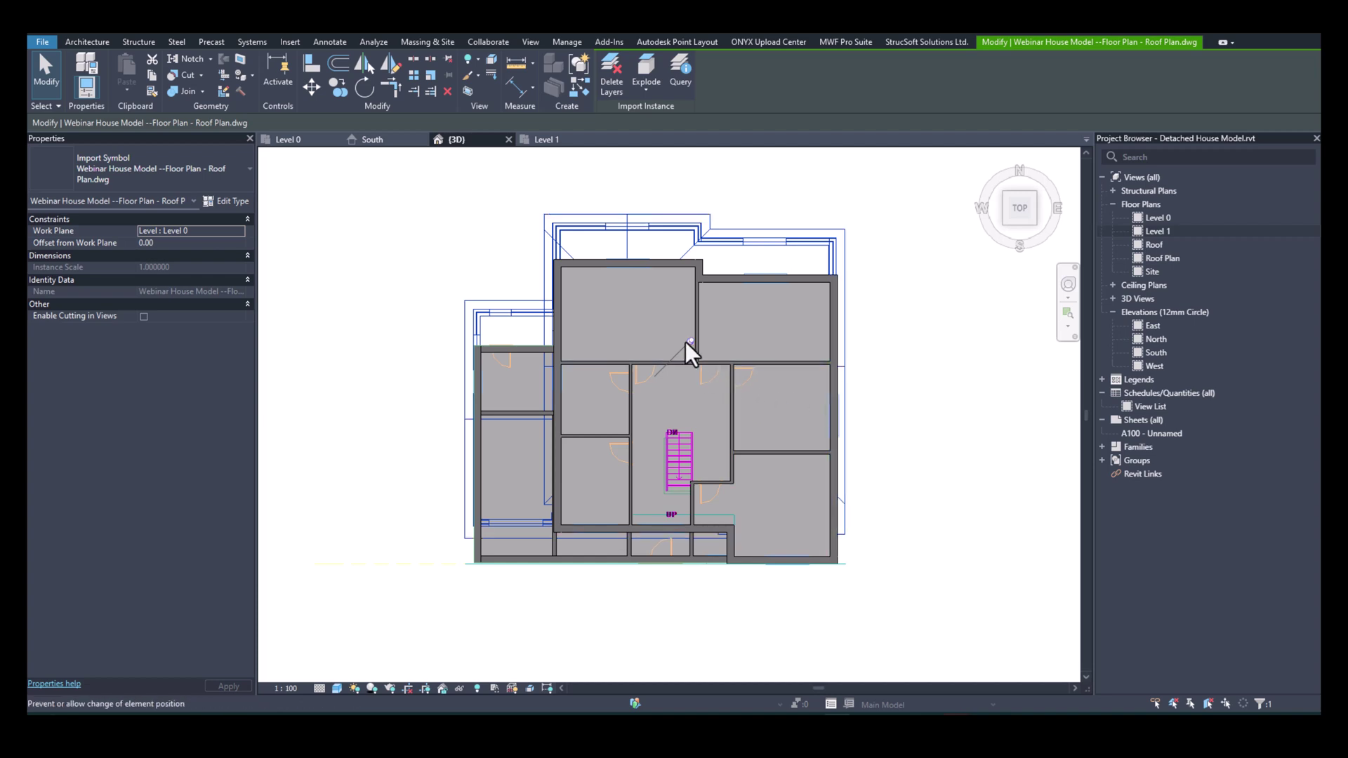
scroll(490, 526, "up", 4)
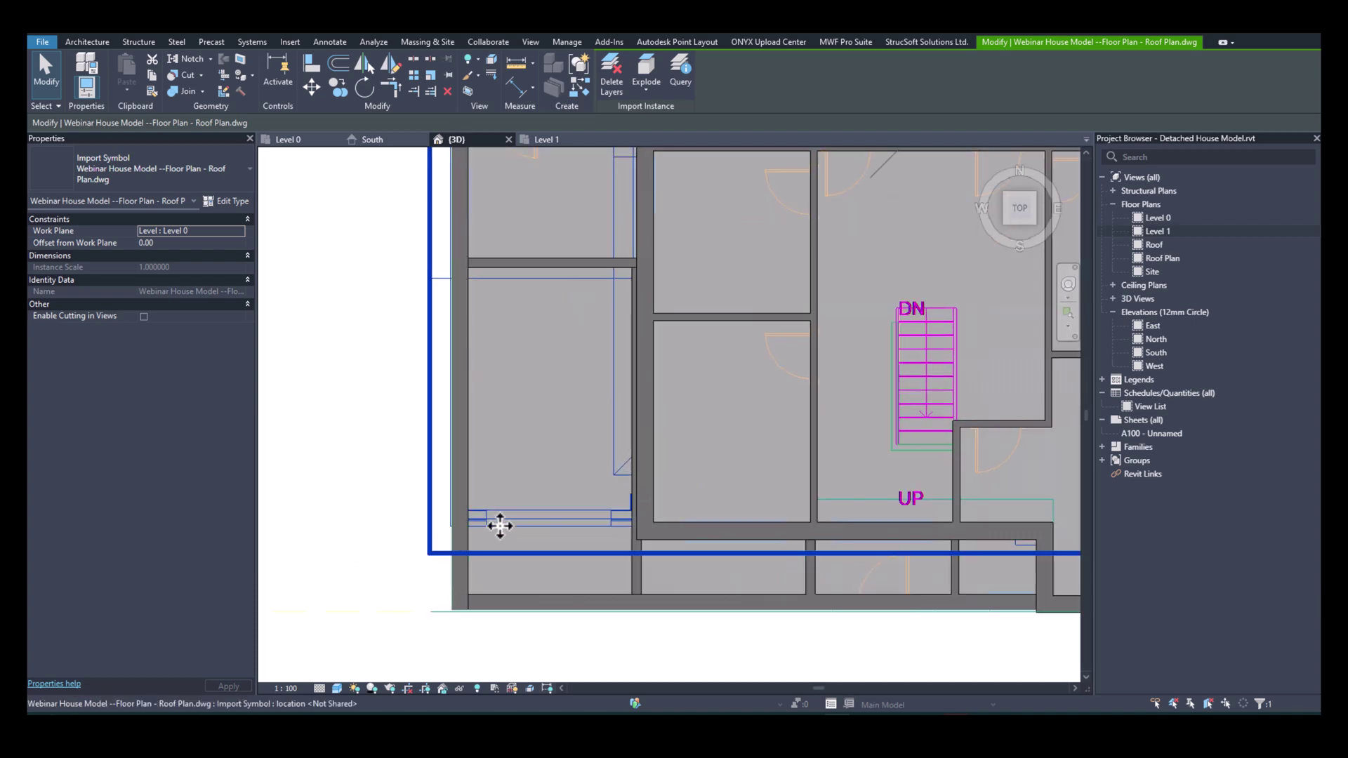
scroll(506, 518, "down", 1)
scroll(498, 214, "up", 3)
middle_click_drag(516, 215, 566, 398)
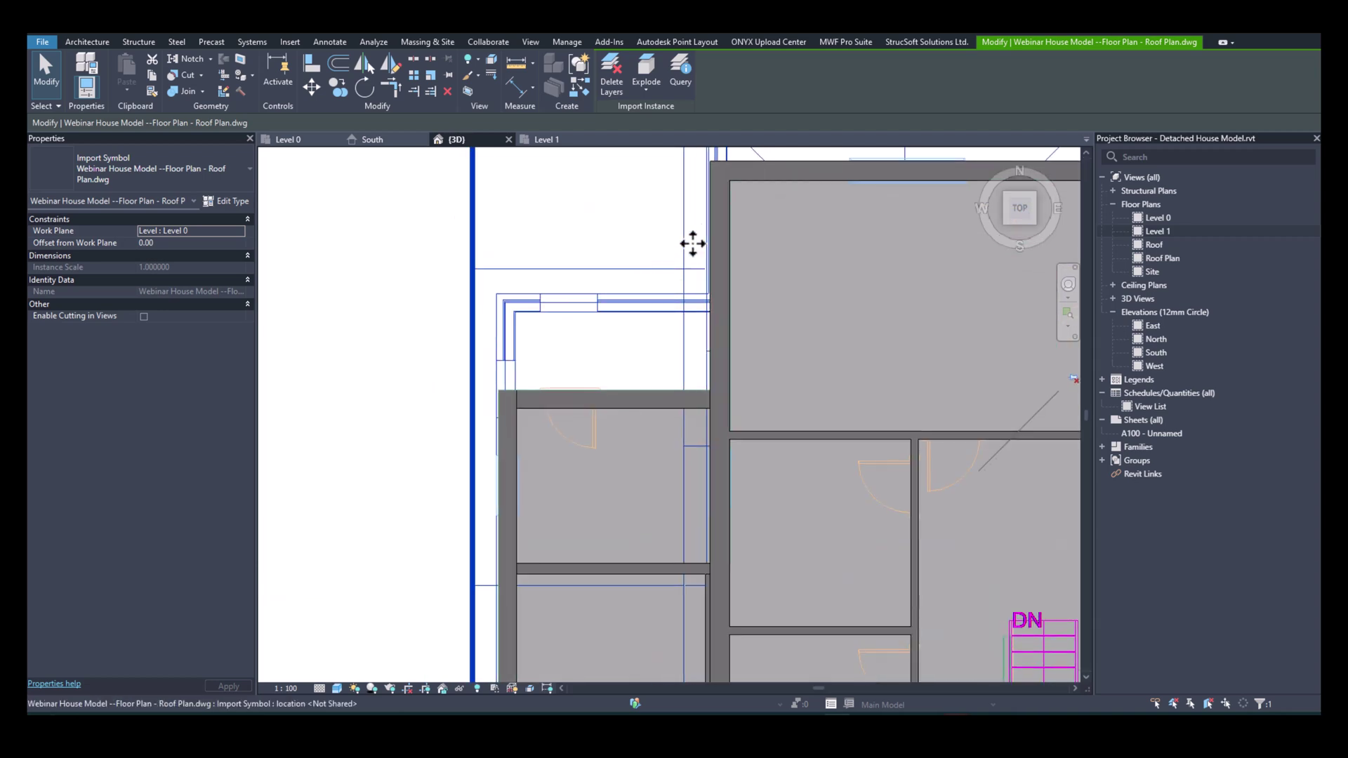
scroll(735, 180, "up", 3)
middle_click_drag(735, 179, 751, 395)
scroll(726, 254, "up", 3)
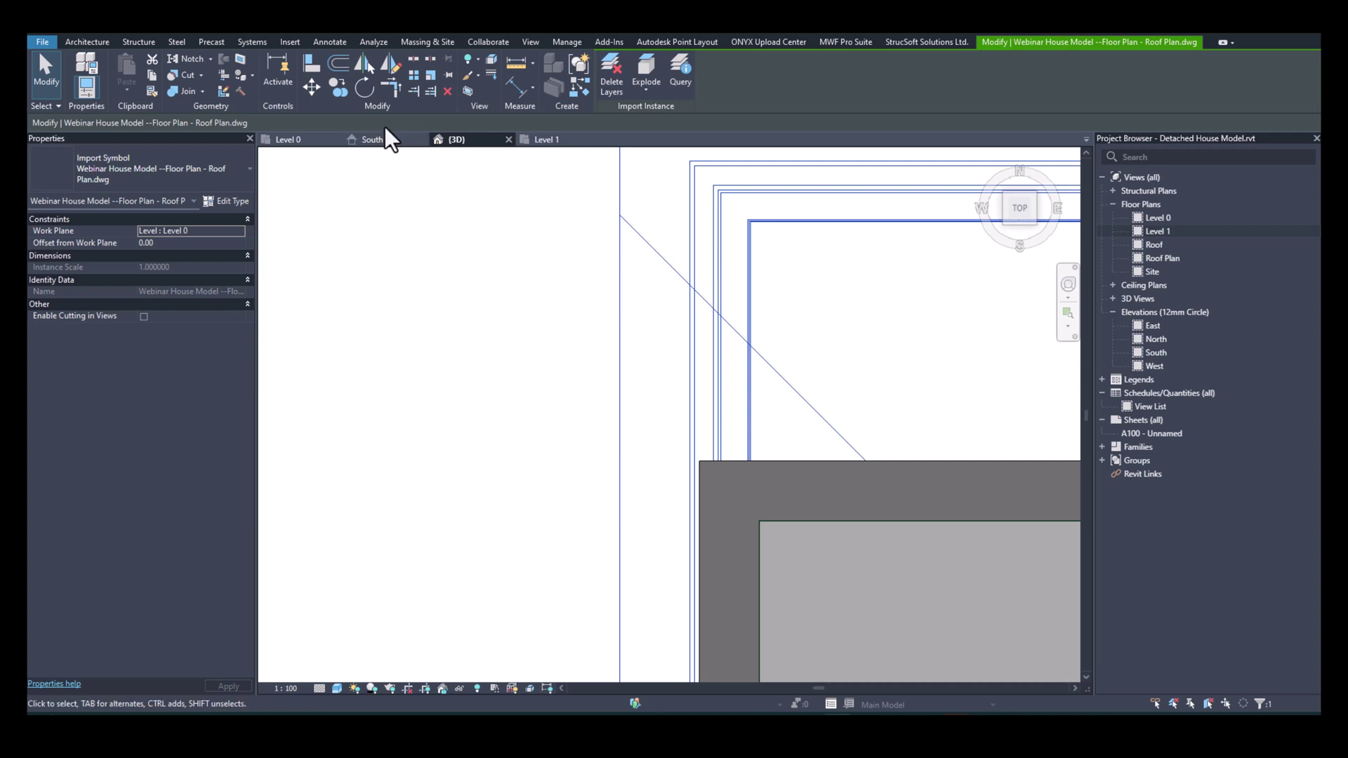
left_click(311, 87)
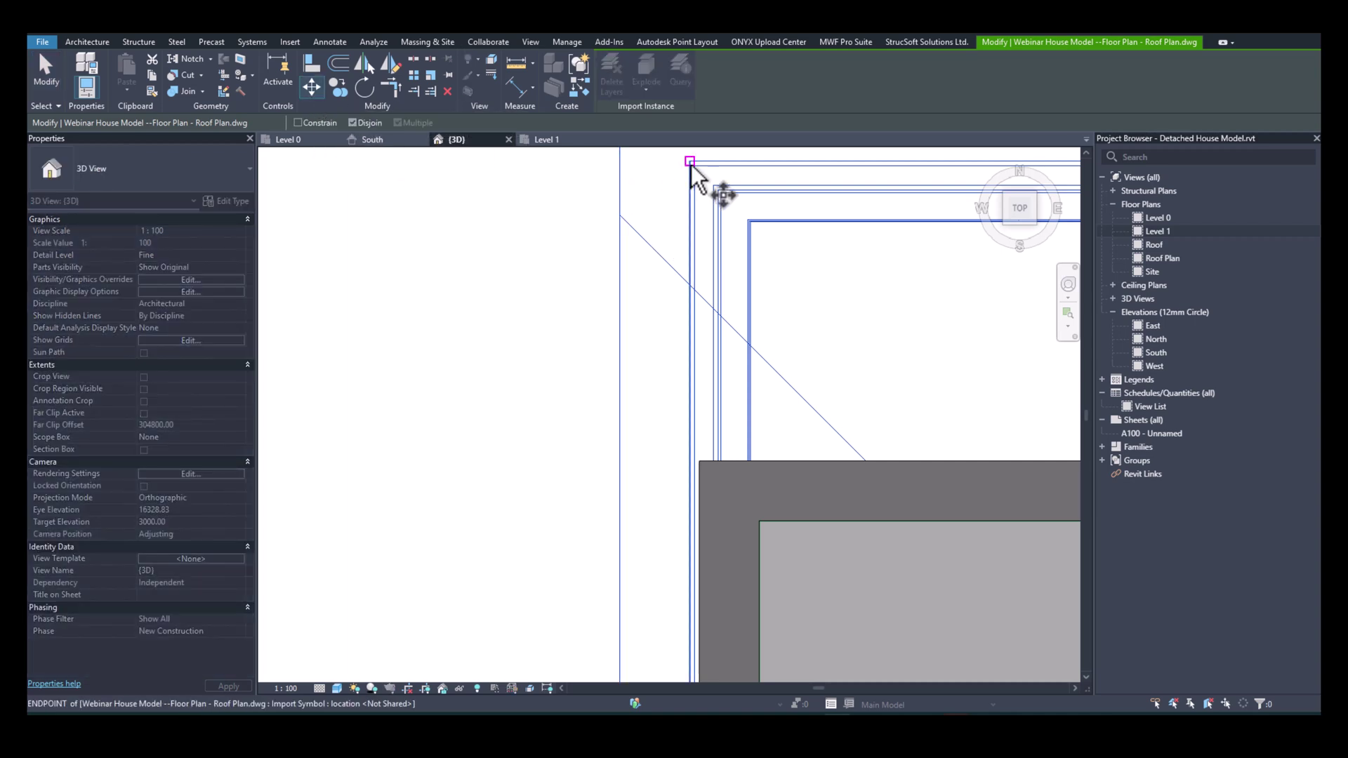
scroll(691, 172, "up", 2)
left_click(689, 161)
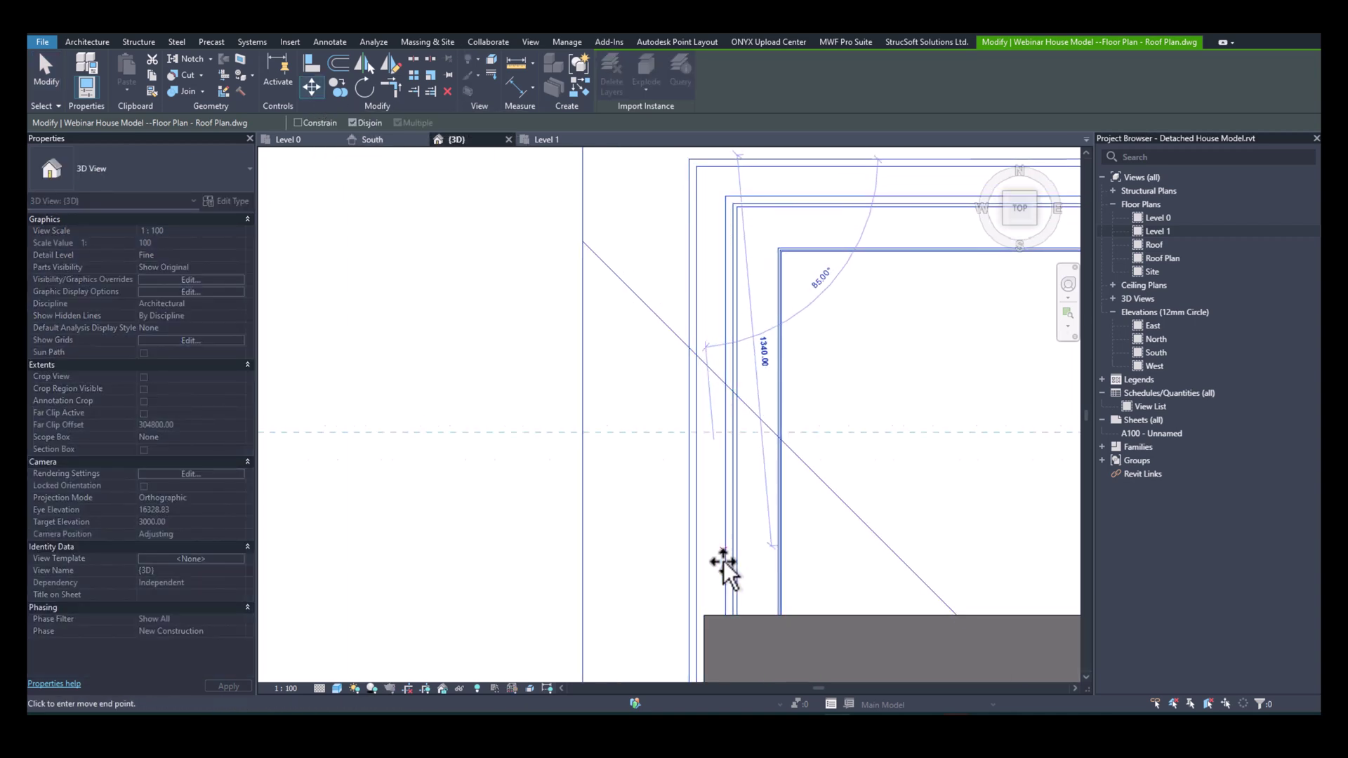
left_click(708, 615)
scroll(754, 325, "down", 2)
scroll(754, 324, "down", 5)
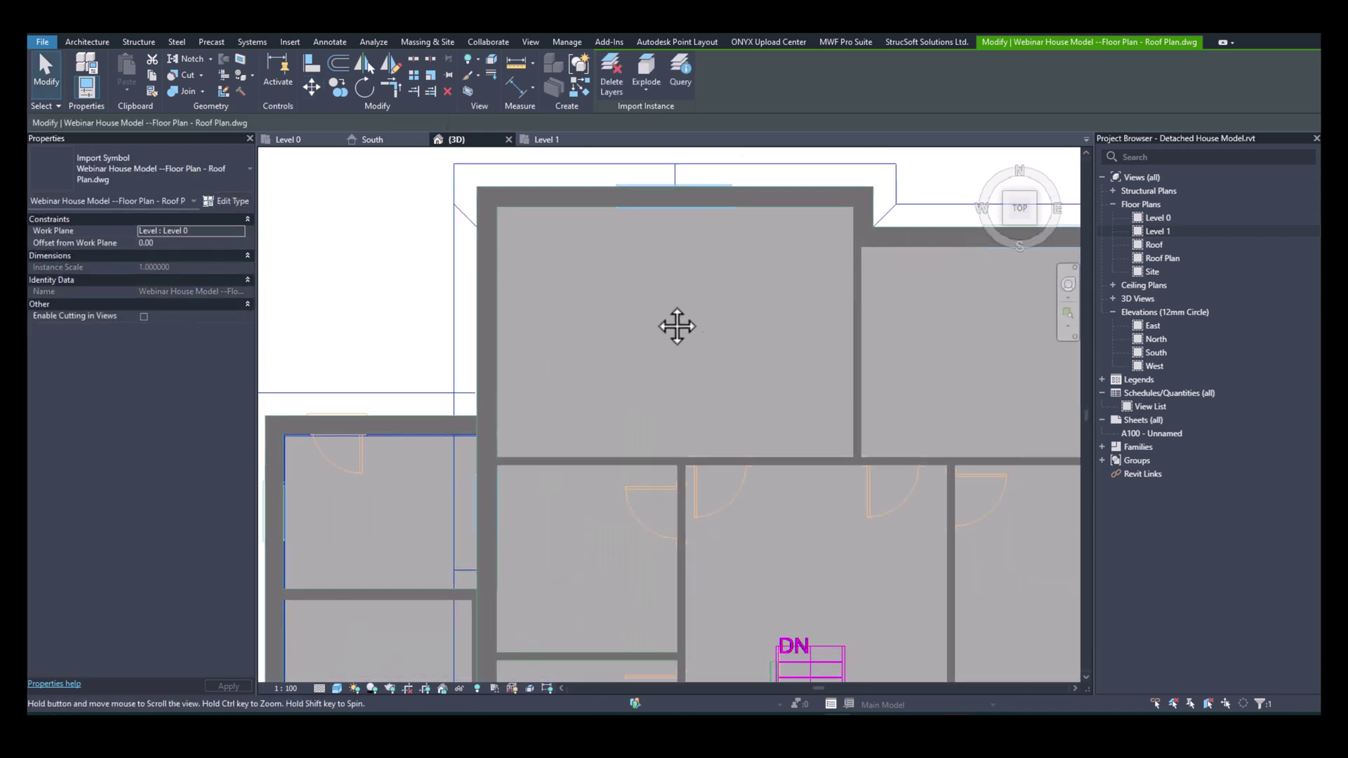
scroll(814, 384, "down", 4)
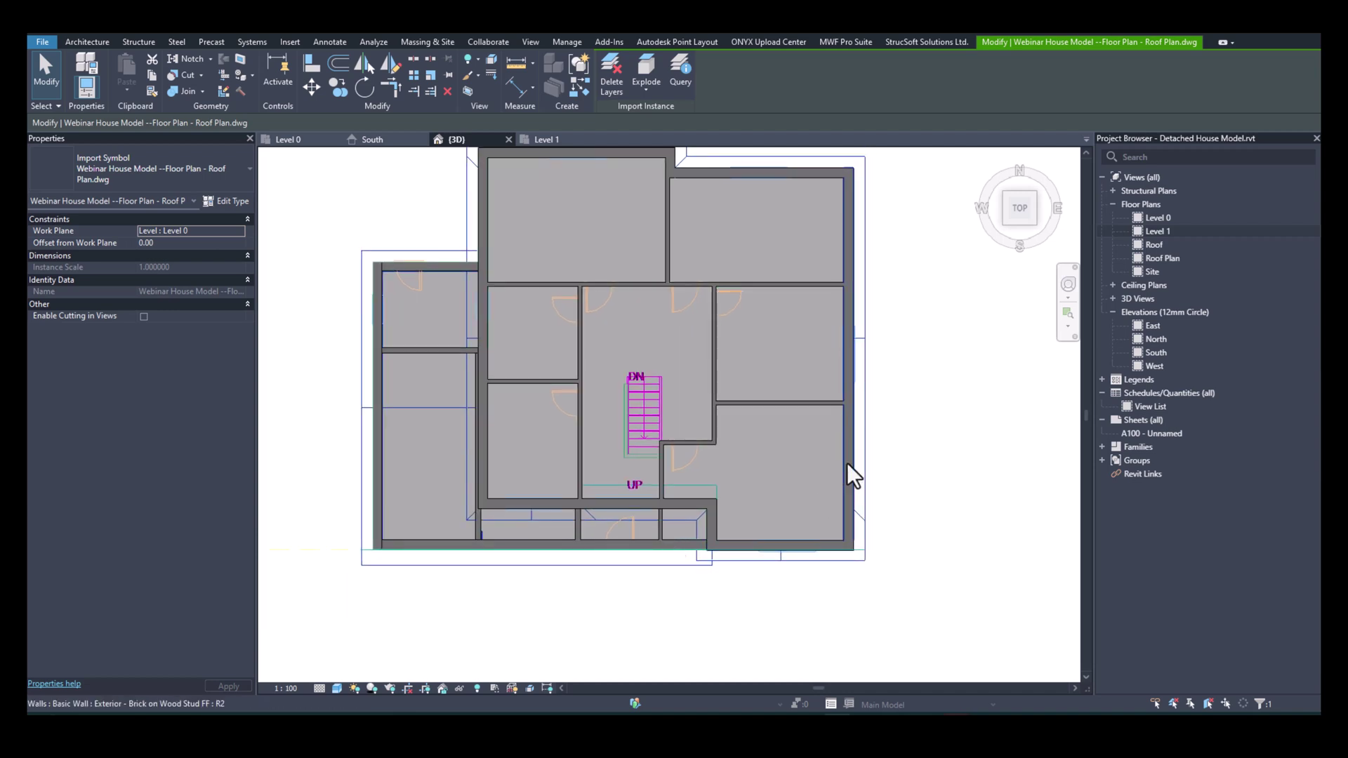
mouse_move(836, 475)
middle_mouse_down("shift")
mouse_move(867, 487)
mouse_move(923, 471)
mouse_move(850, 473)
middle_mouse_up("shift")
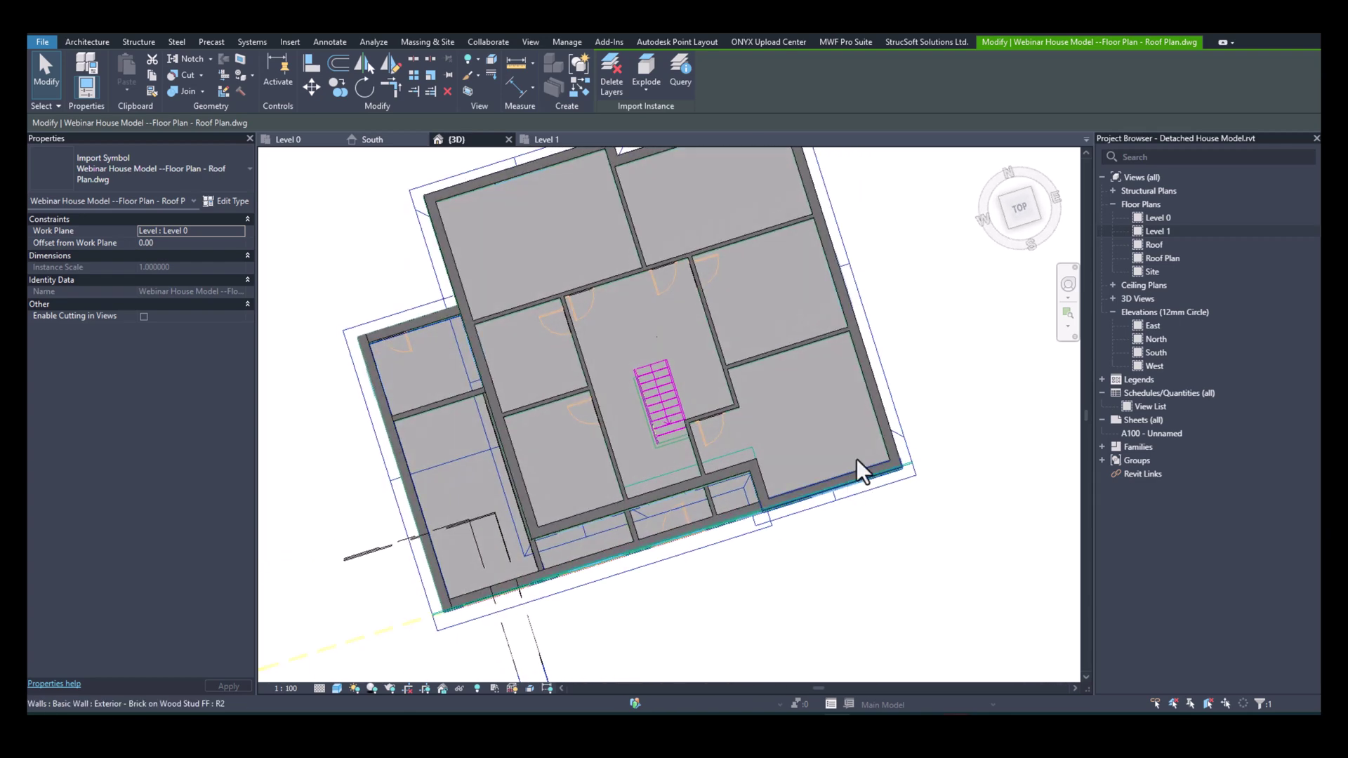
left_click(1019, 219)
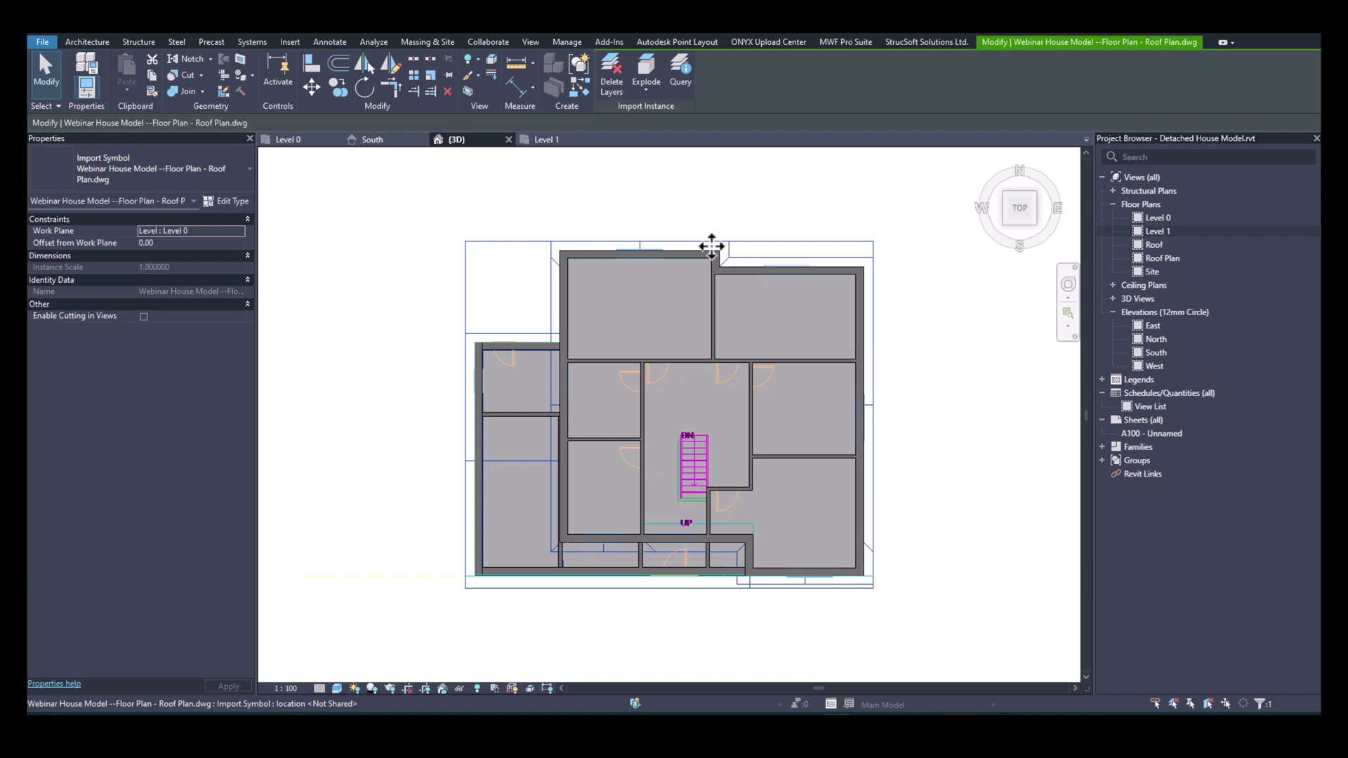
Check the Roof floor plan for the imported drawing and set the roof plan import's work plane to Level : Roof.
double_click(1159, 246)
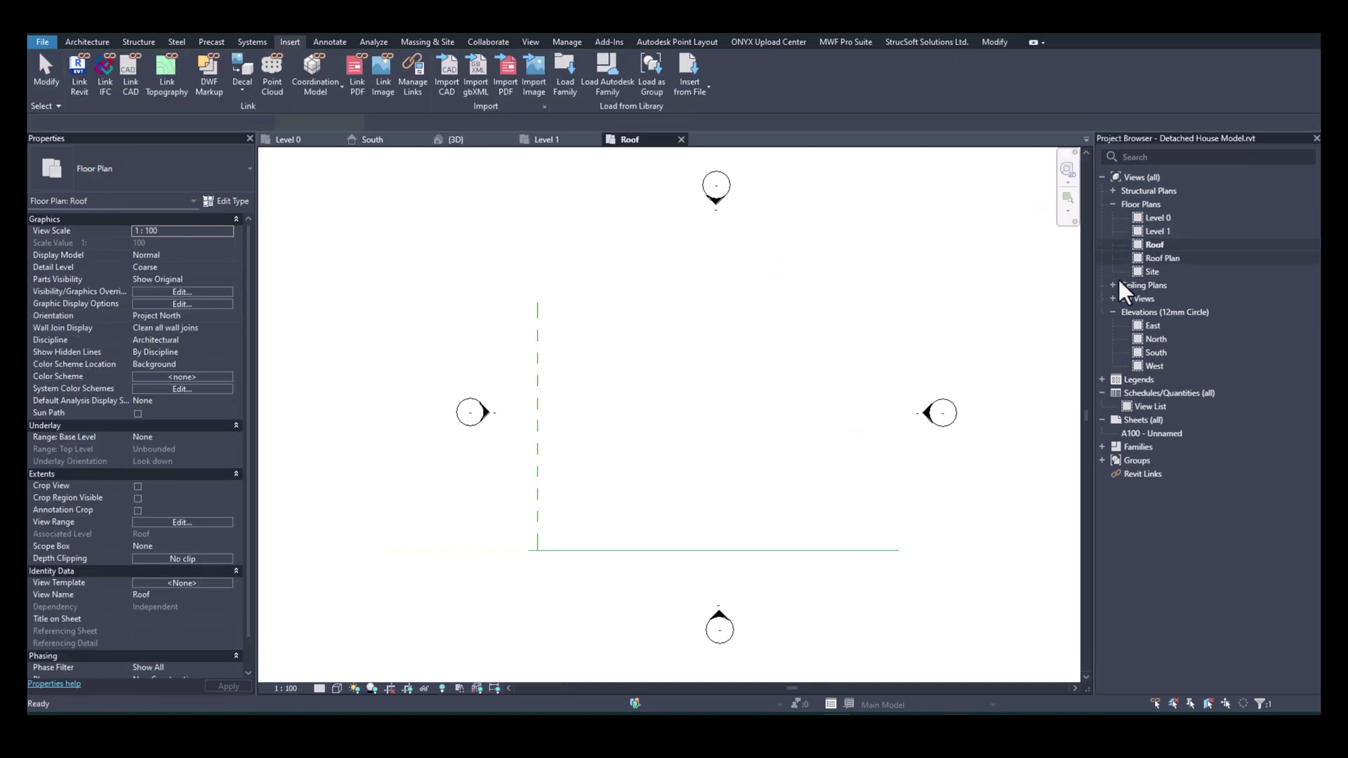
scroll(737, 372, "down", 2)
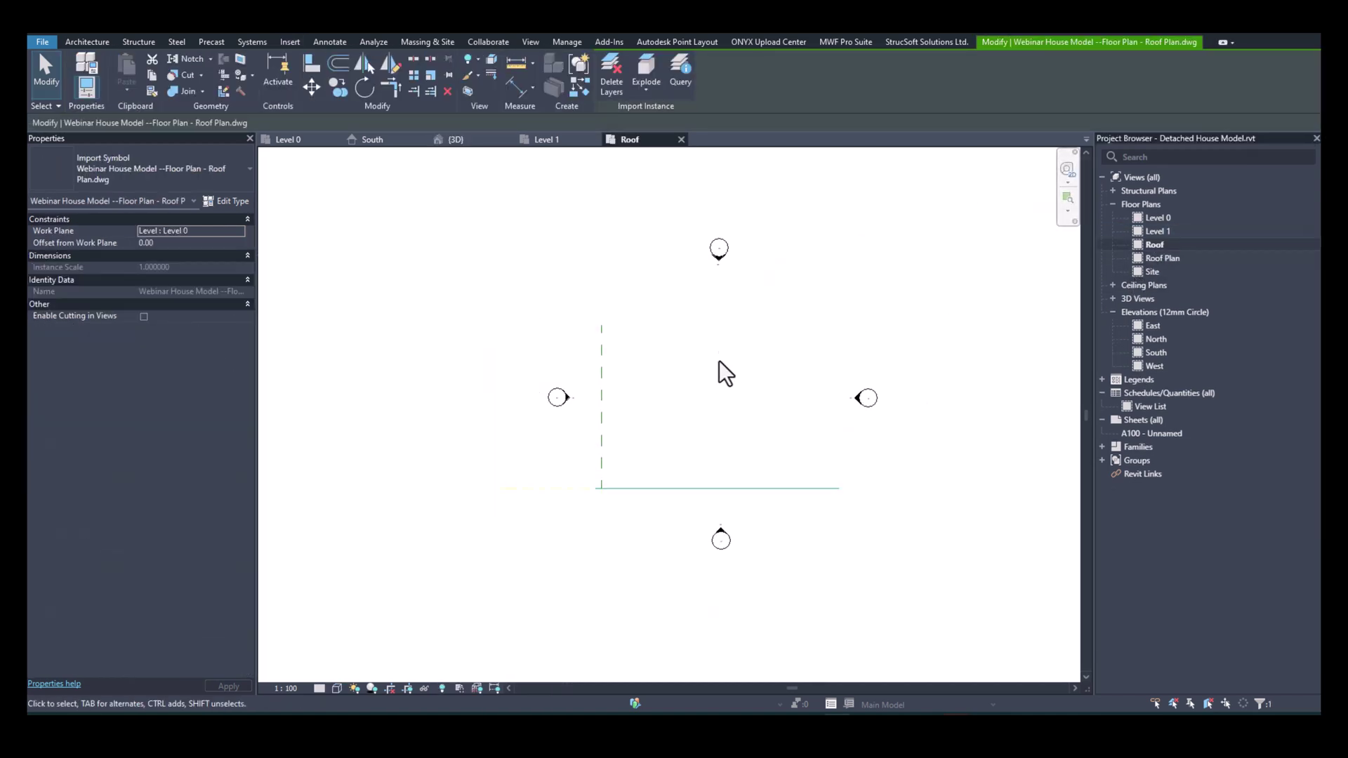
middle_click_drag(737, 382, 733, 411)
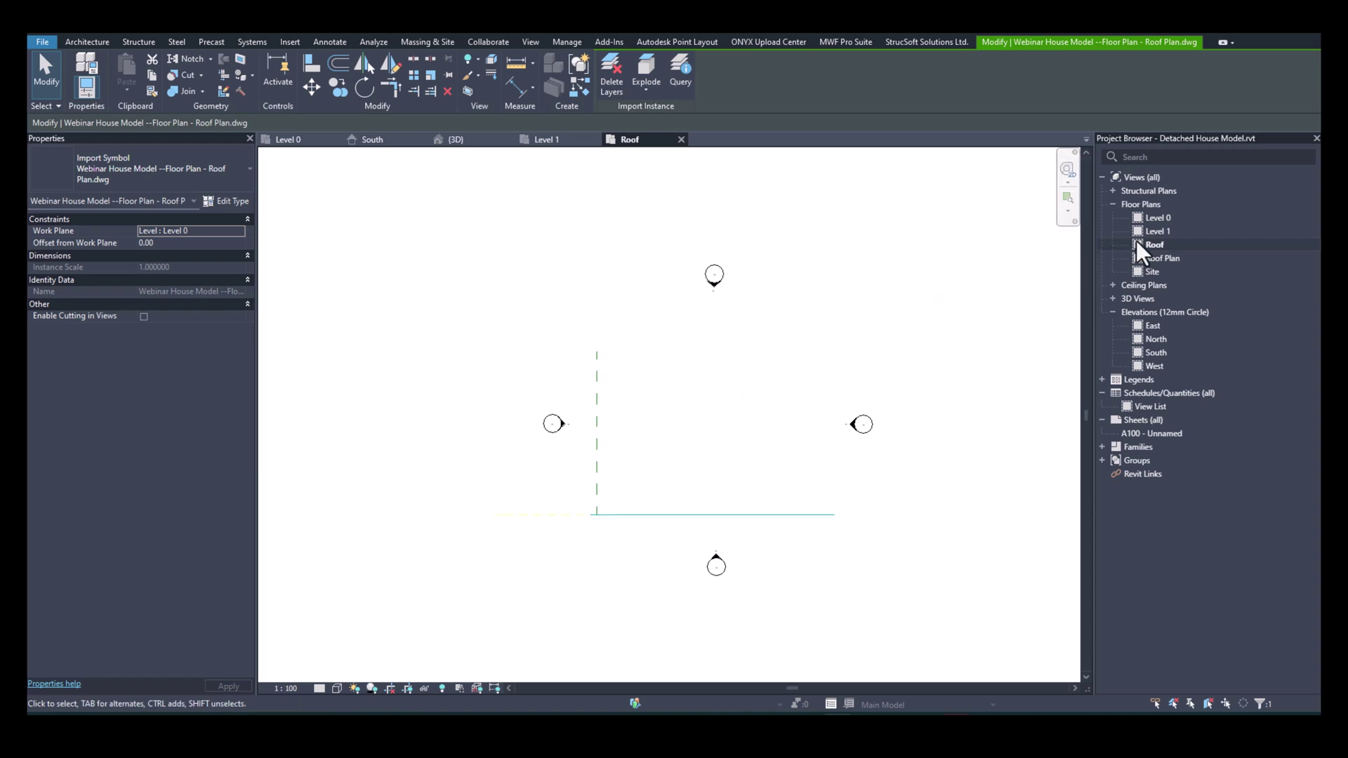
left_click(446, 139)
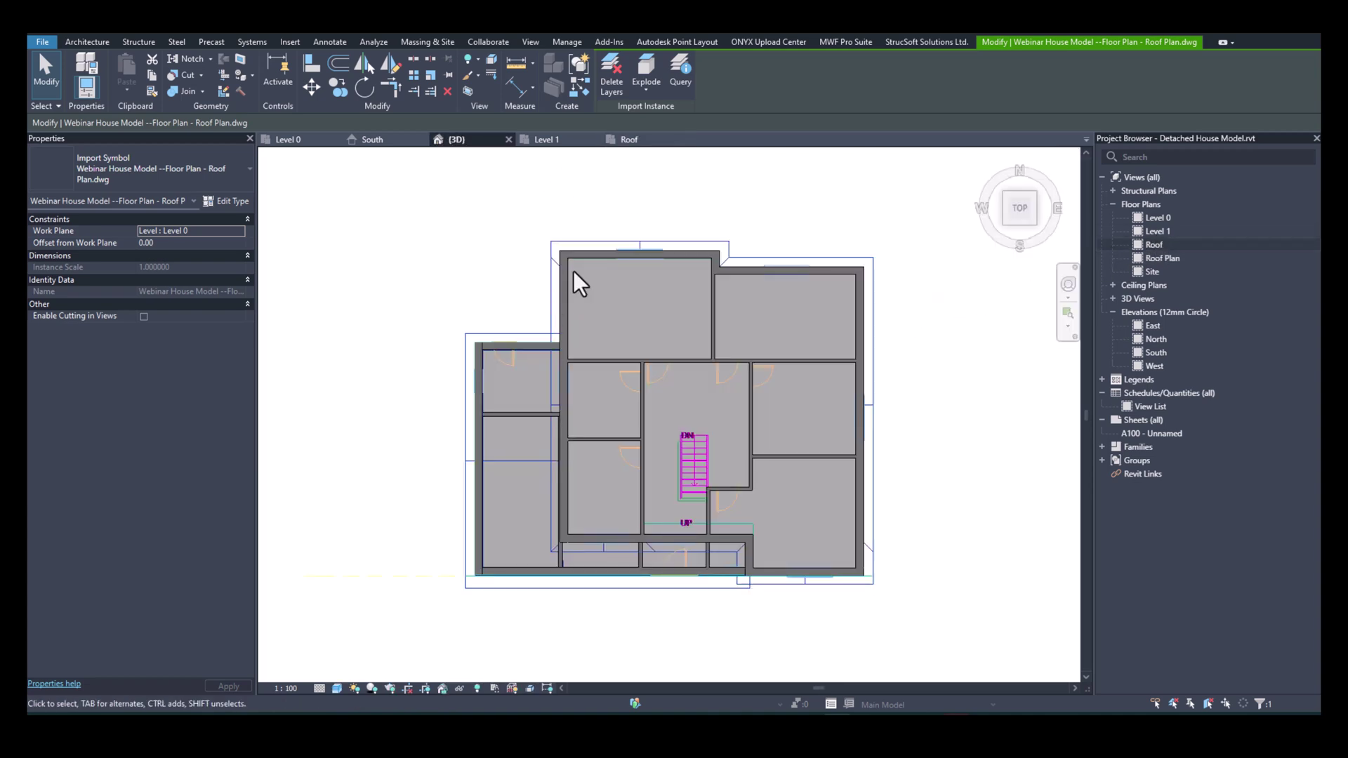
left_click(238, 231)
left_click(172, 261)
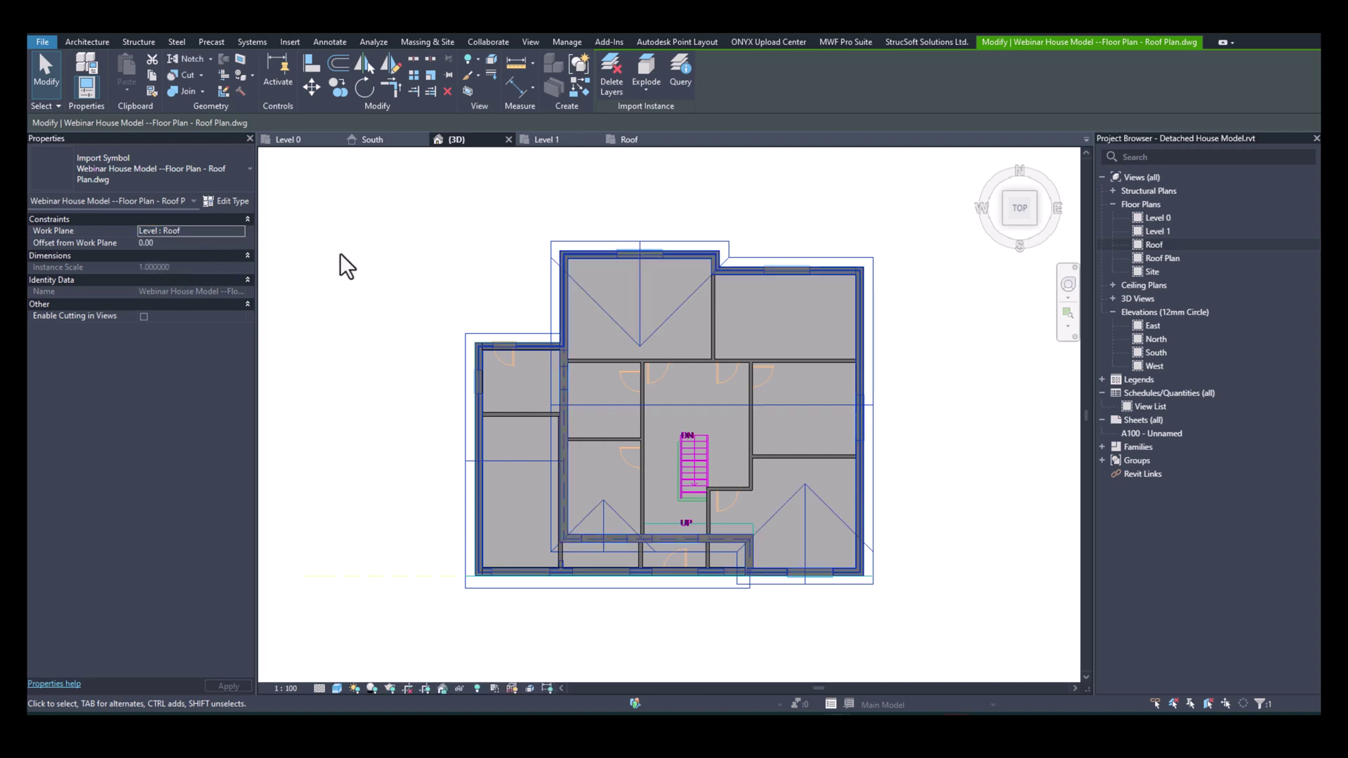
left_click(802, 201)
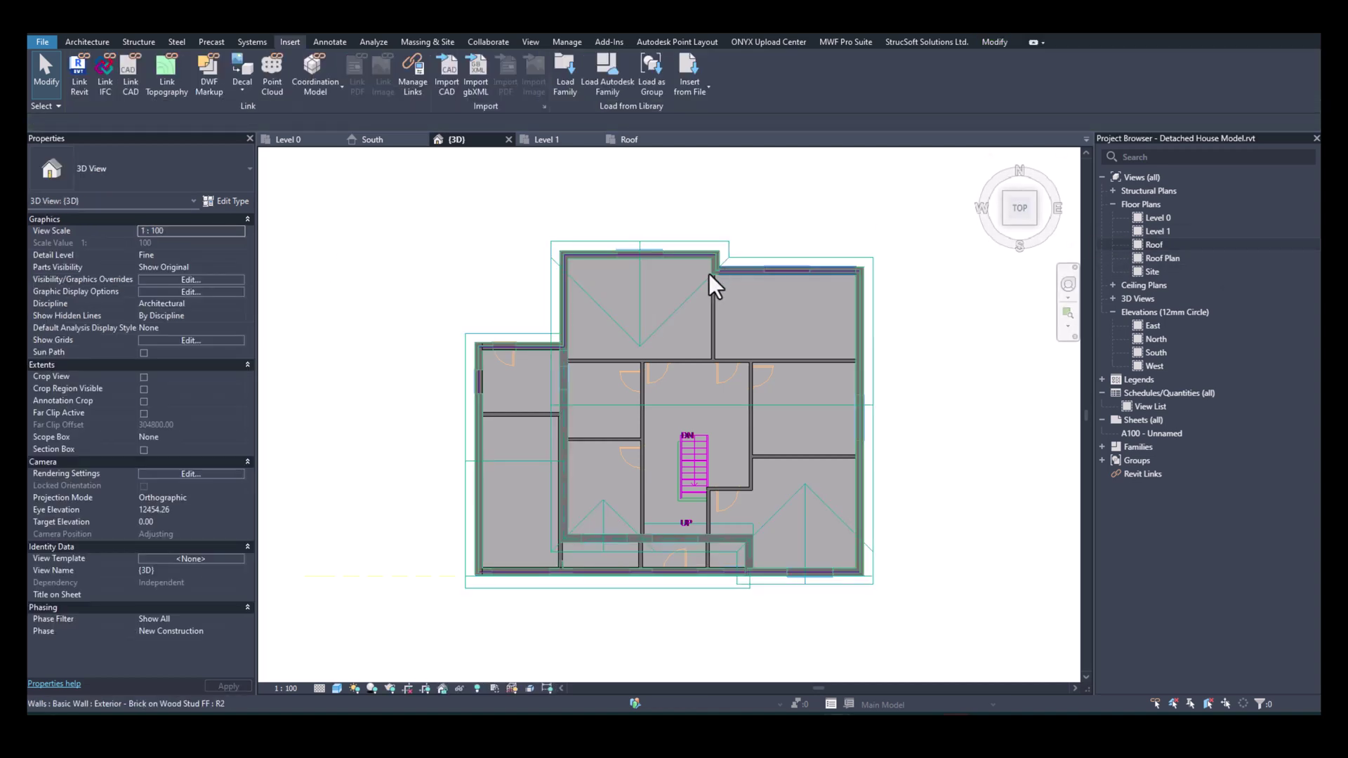
In the Roof floor plan, start a footprint roof and pick the north projection's north eaves line and short east return as slope-defining boundaries.
double_click(1169, 246)
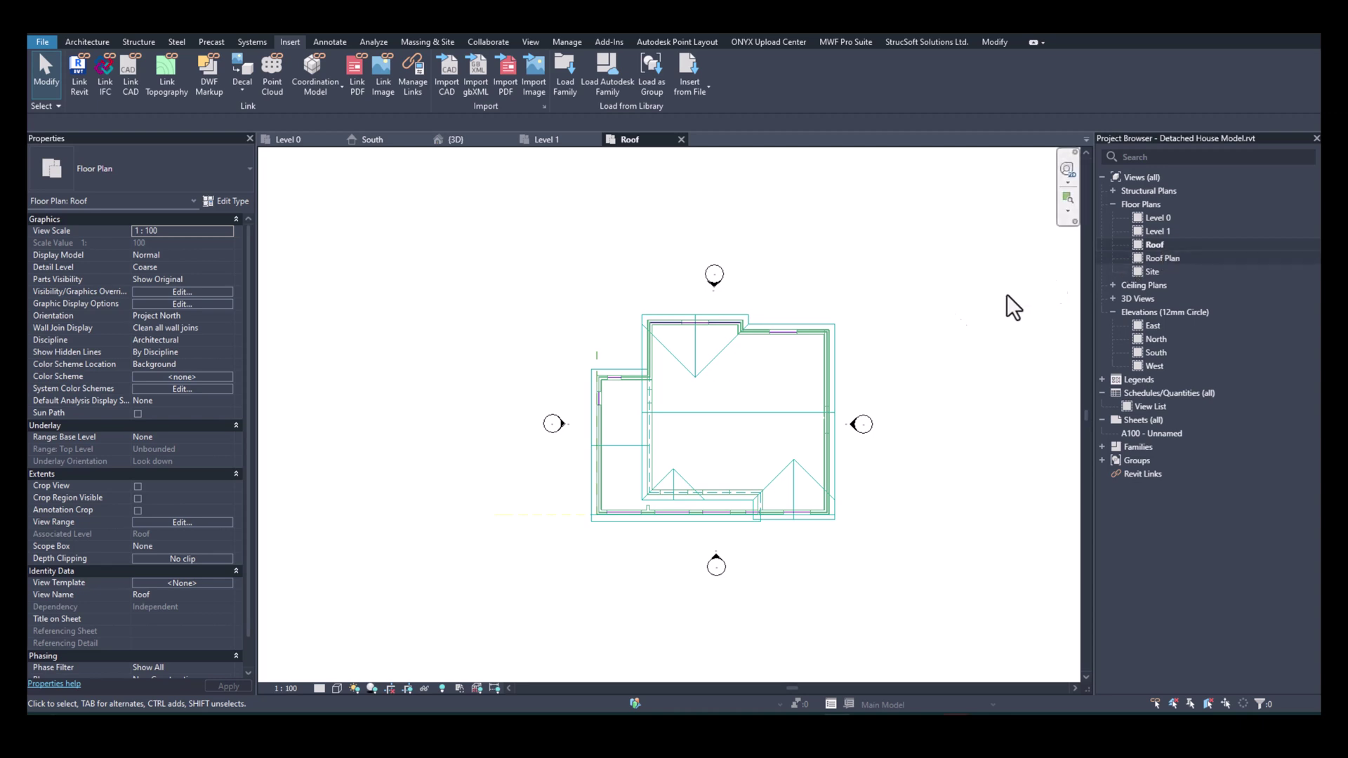
scroll(709, 414, "up", 4)
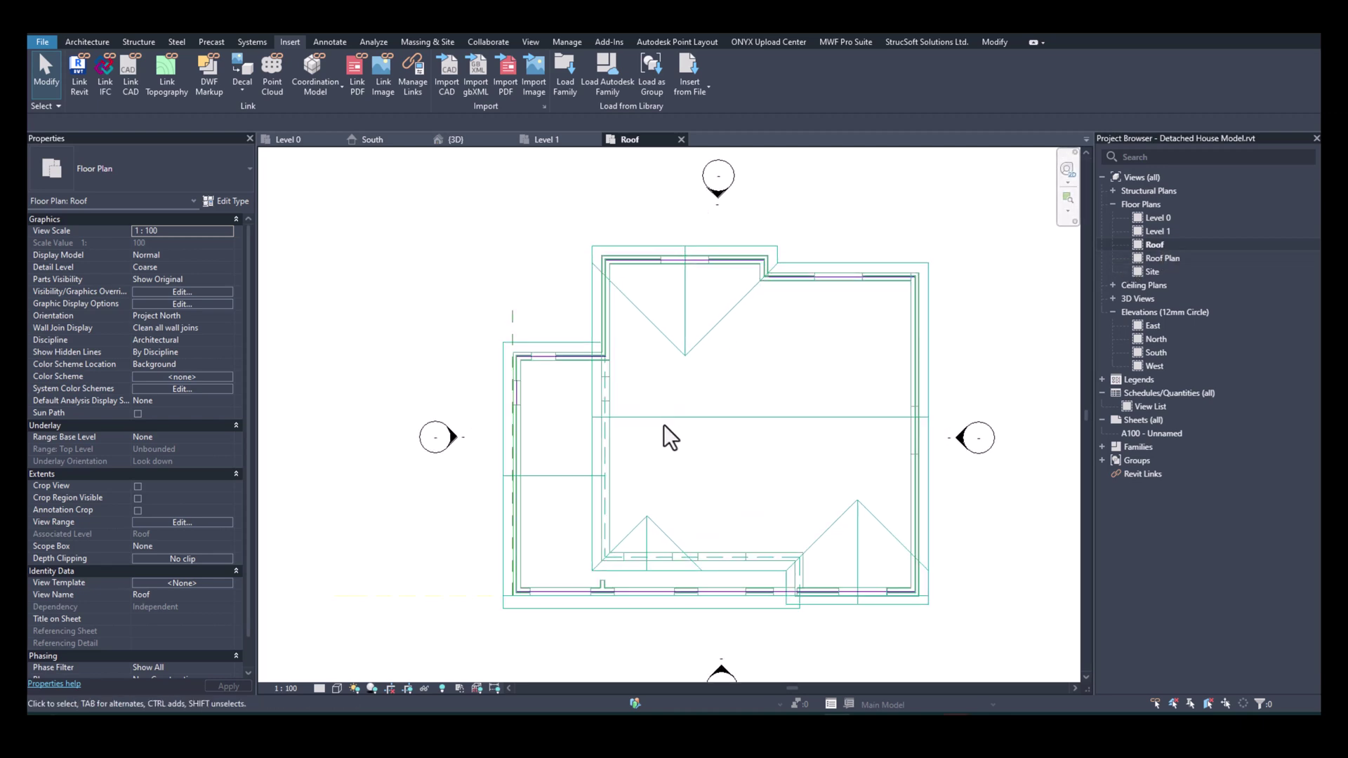
left_click(79, 44)
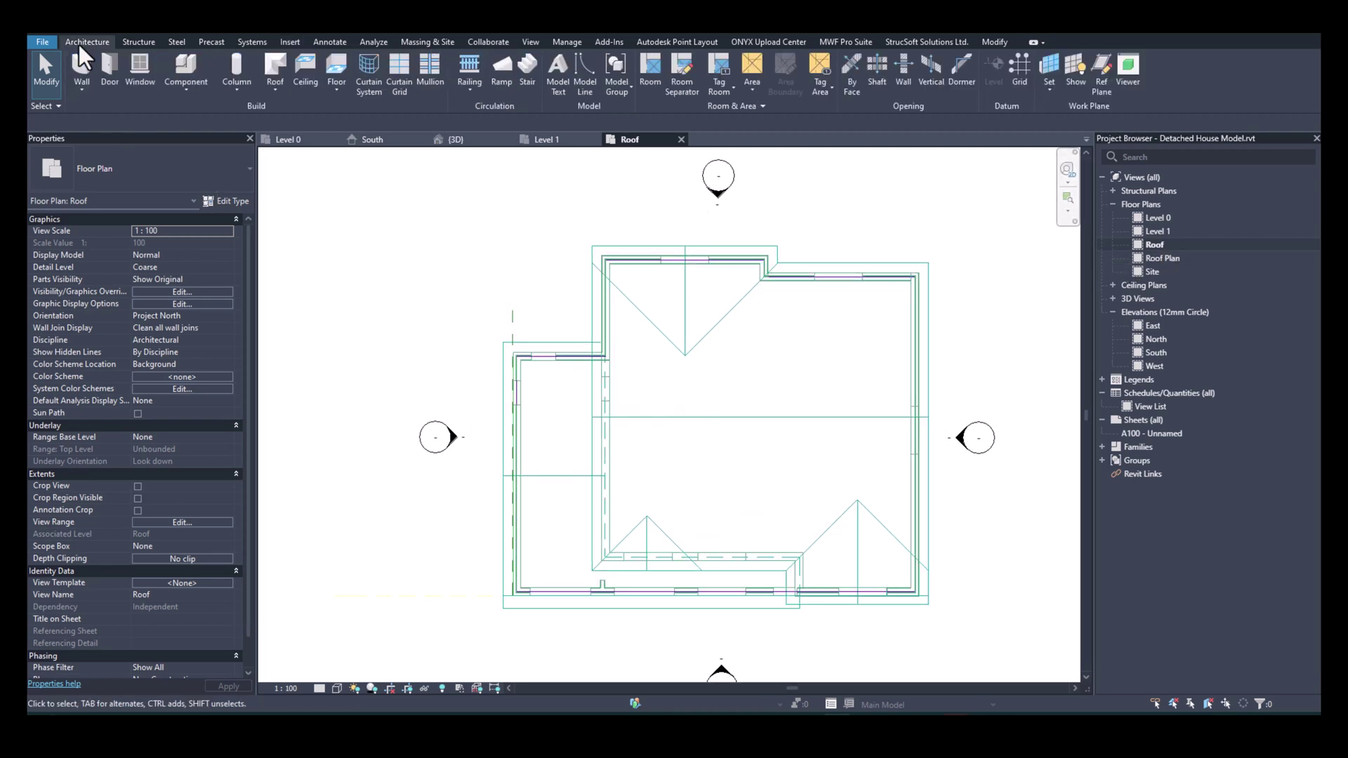
left_click(273, 69)
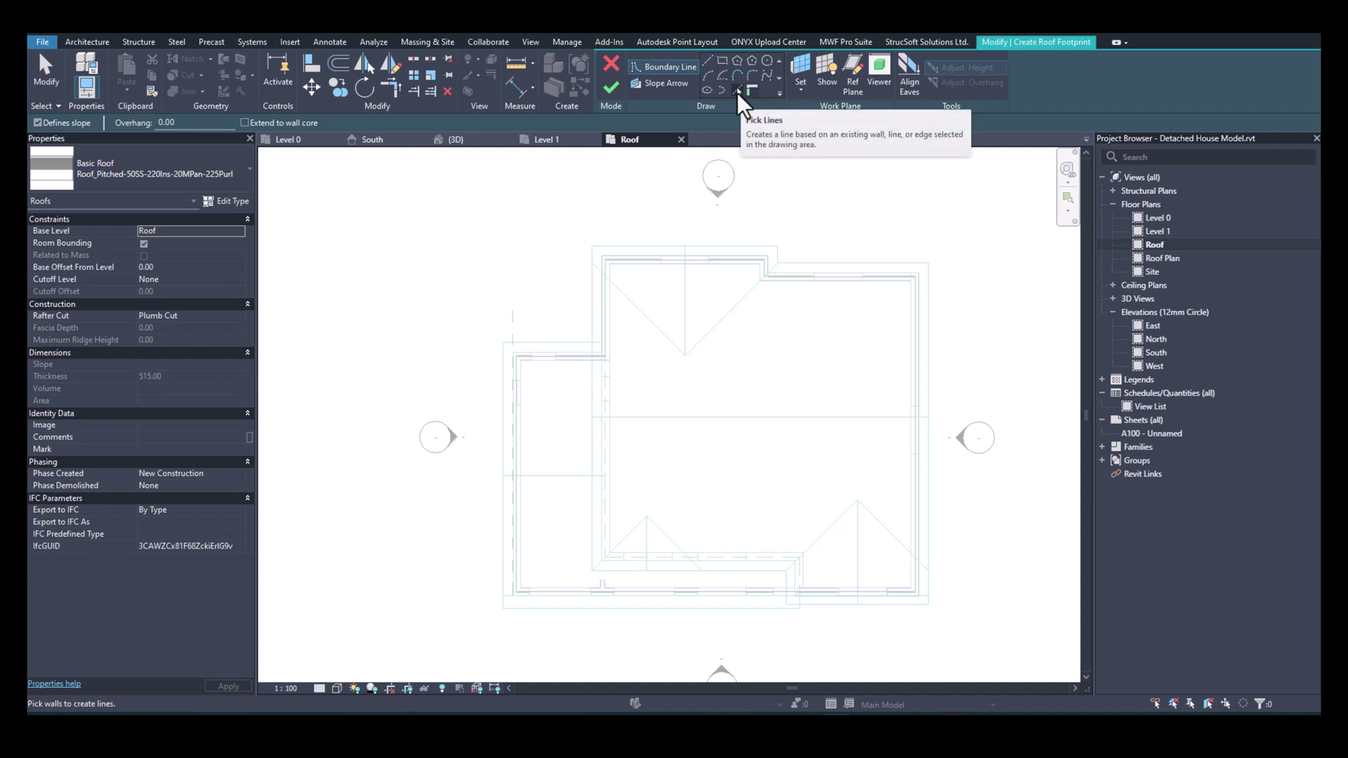
left_click(737, 93)
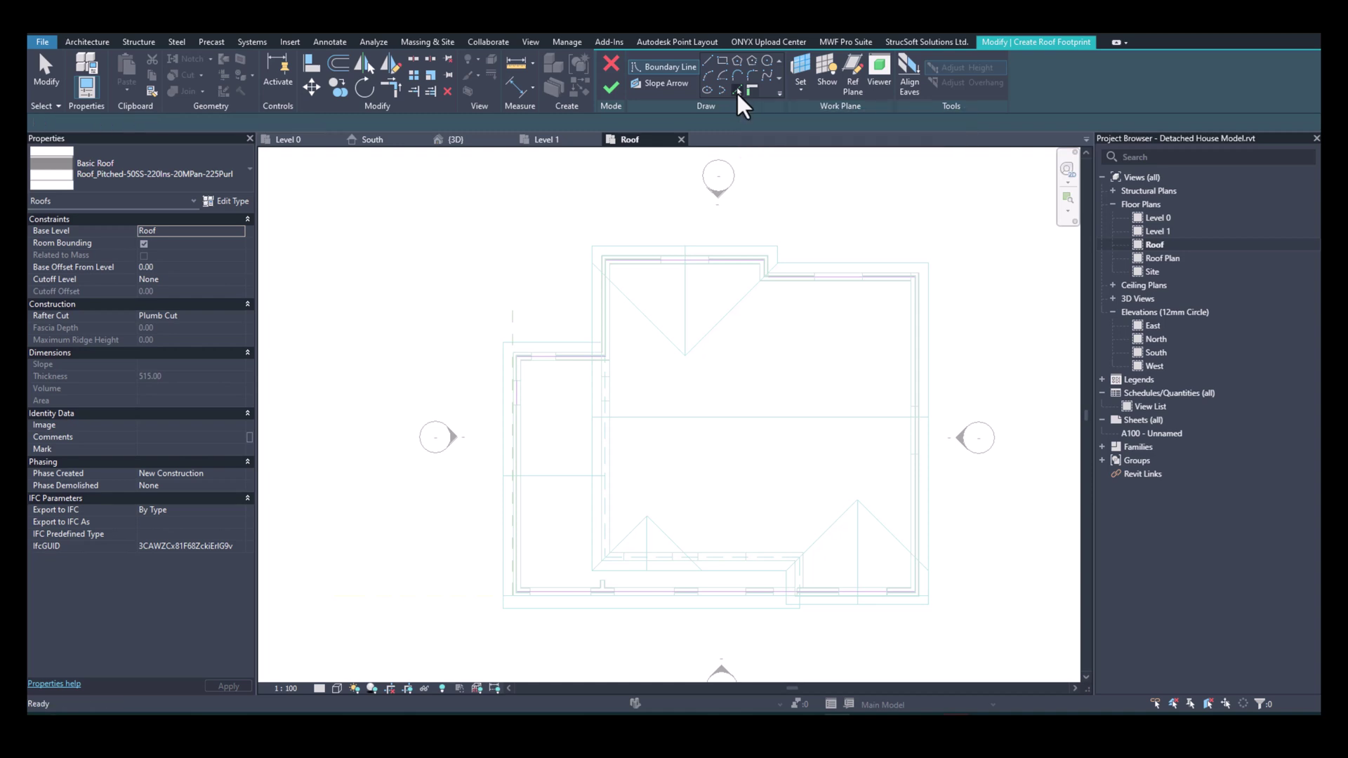
left_click(735, 246)
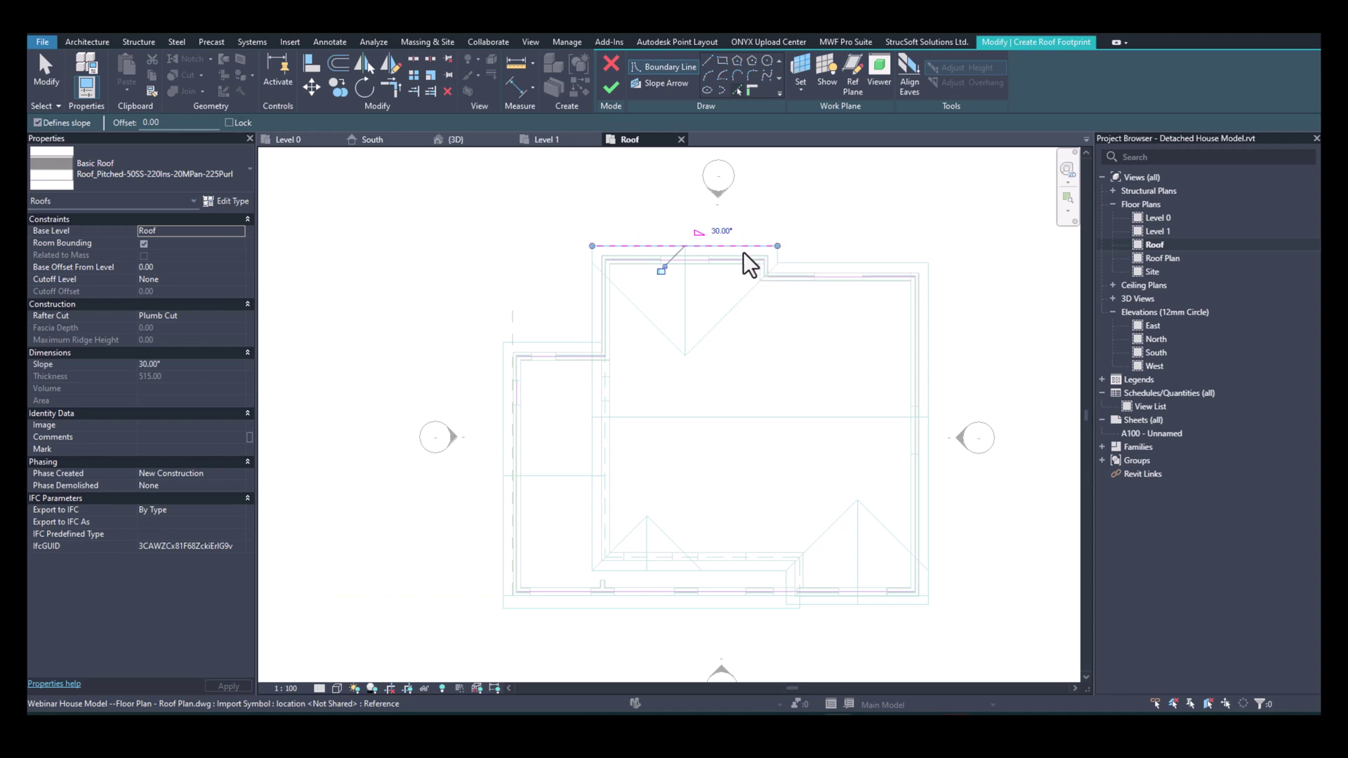
scroll(805, 268, "up", 3)
left_click(765, 262)
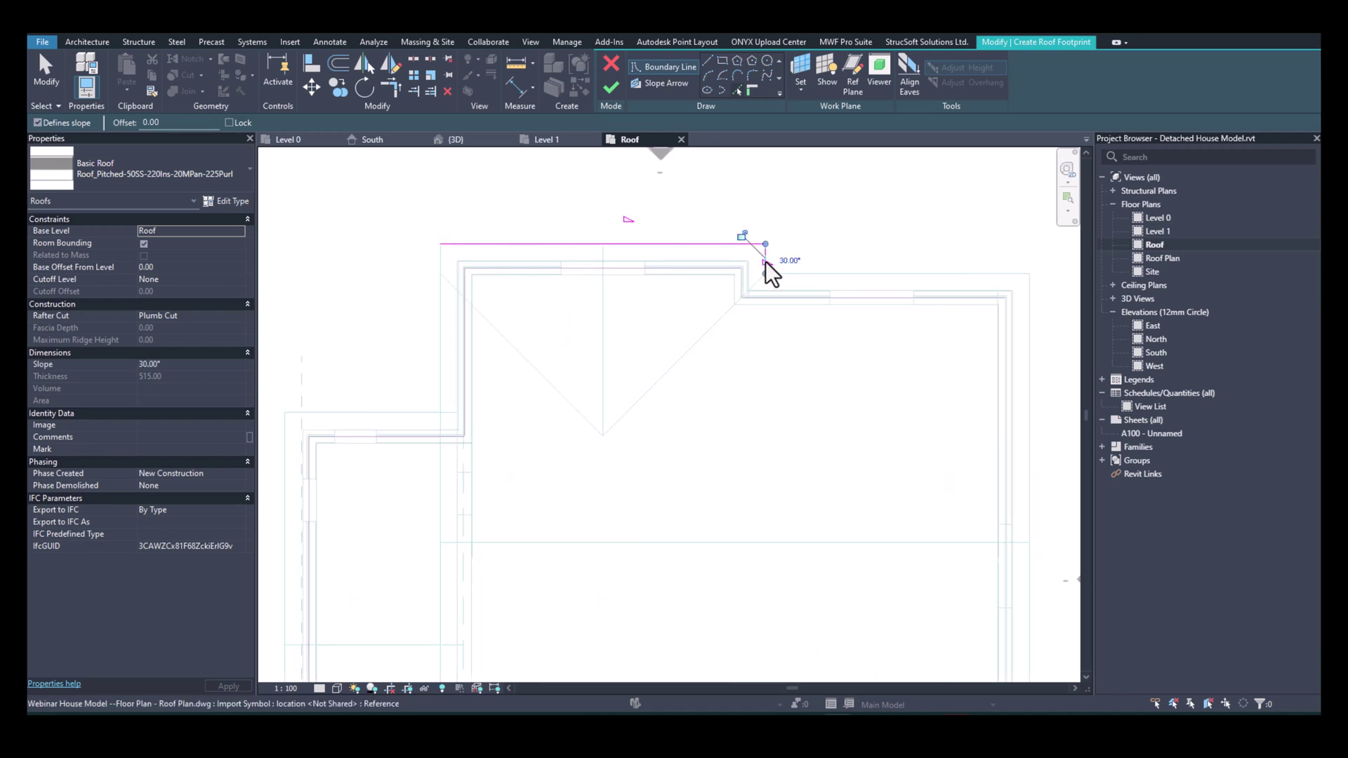
Complete the main roof's closed boundary by picking the remaining north, east, stepped south and west outline lines, excluding the lower side roof.
key("Tab")
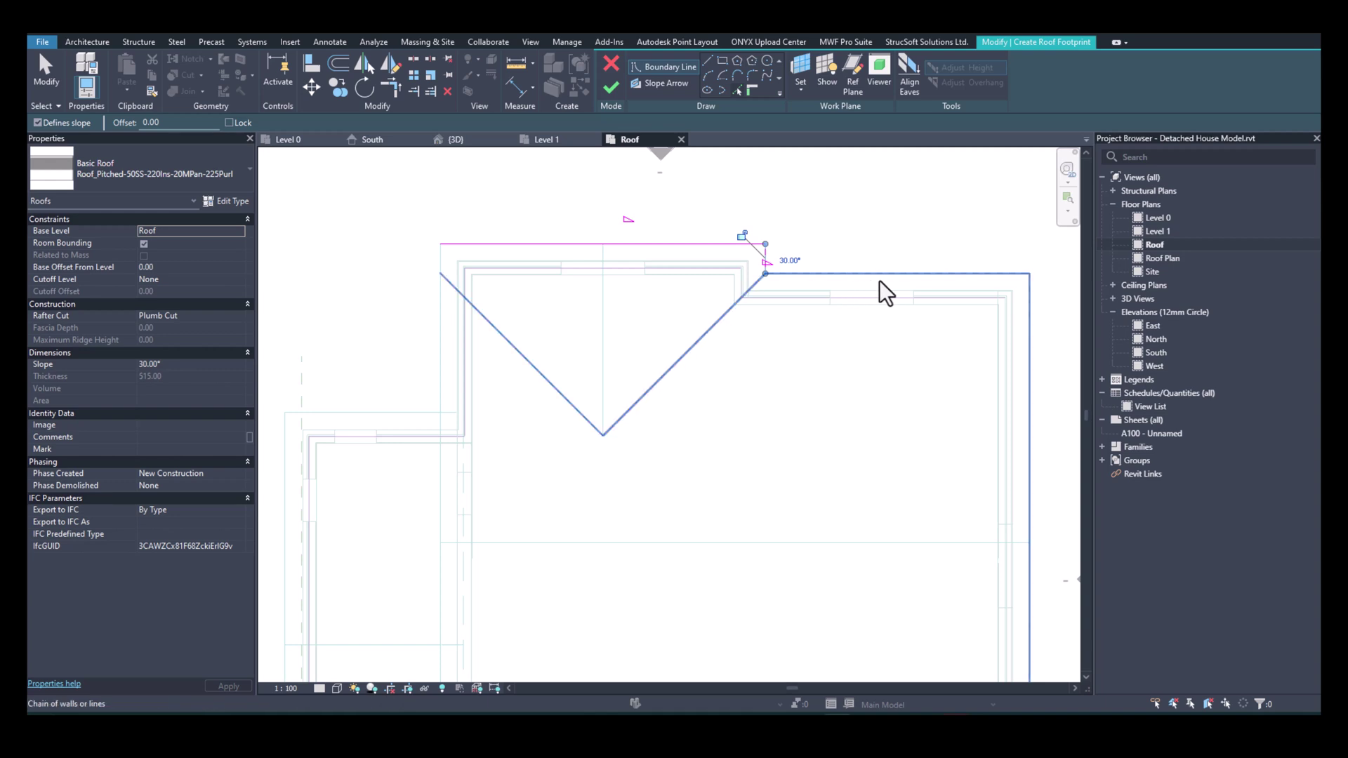
scroll(881, 280, "down", 3)
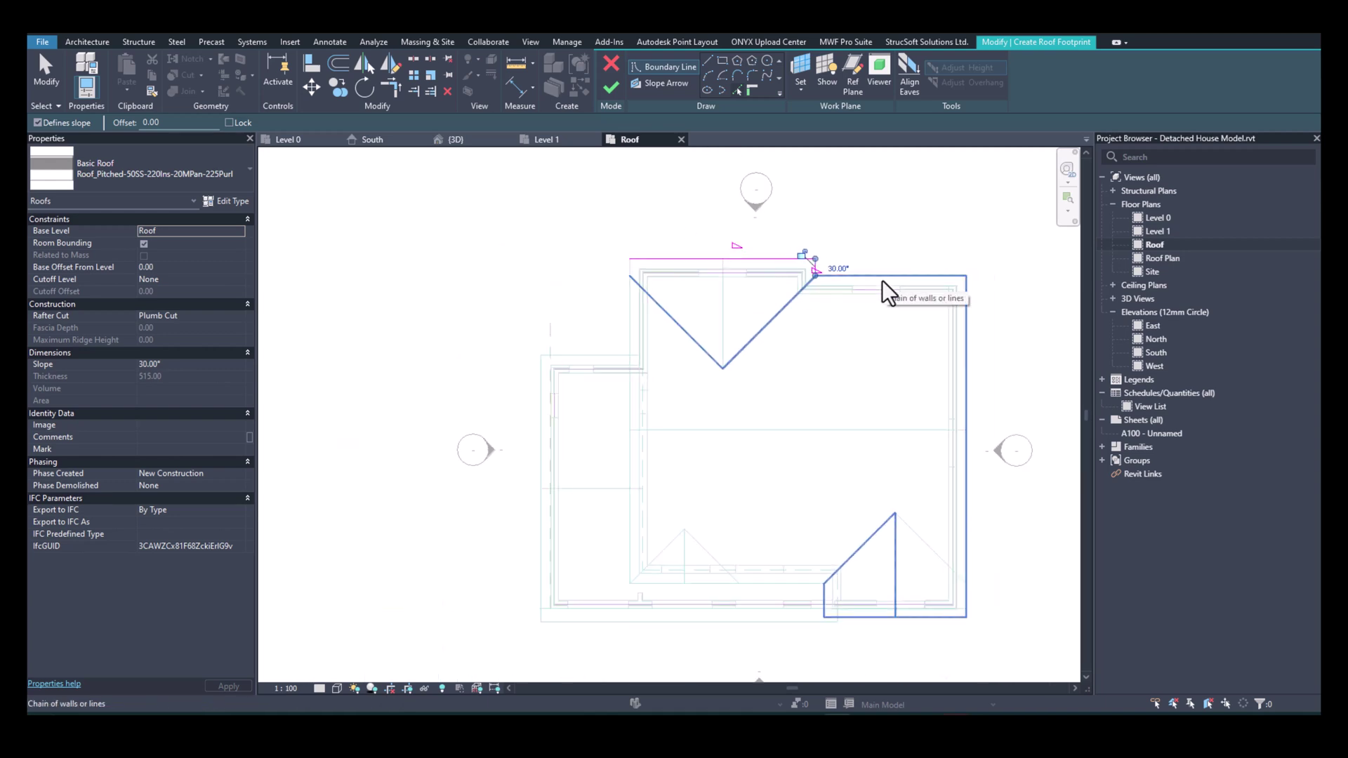
left_click(867, 275)
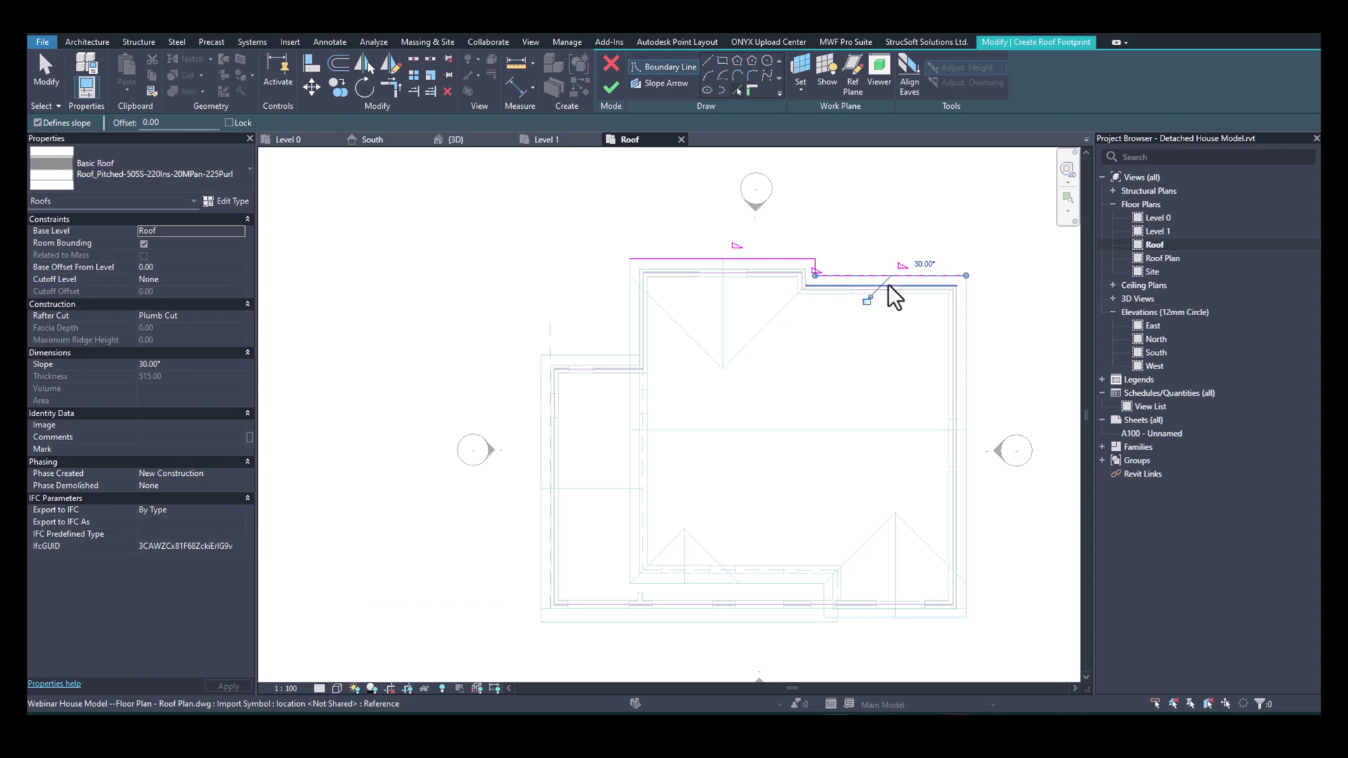
left_click(966, 313)
left_click(877, 619)
scroll(831, 611, "up", 2)
left_click(816, 588)
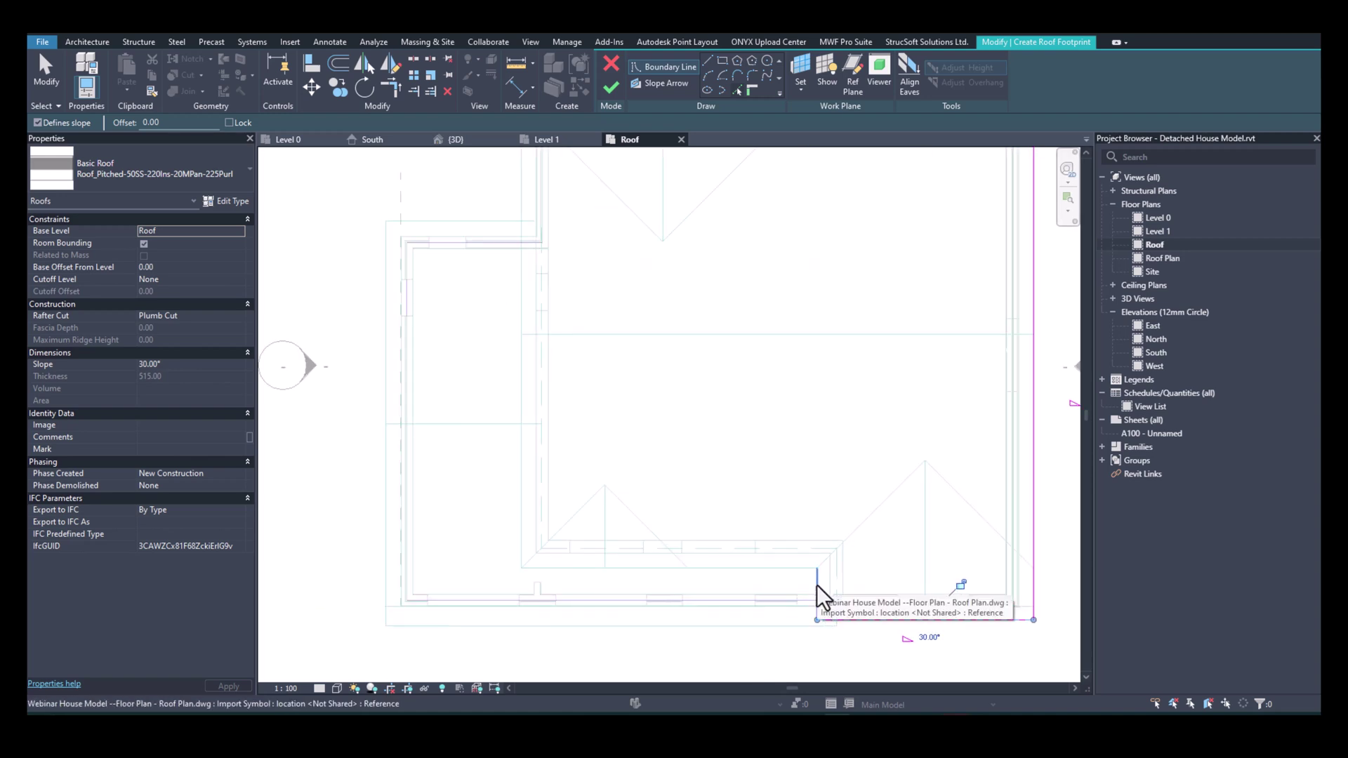
left_click(782, 570)
left_click(521, 491)
middle_click_drag(615, 375, 697, 543)
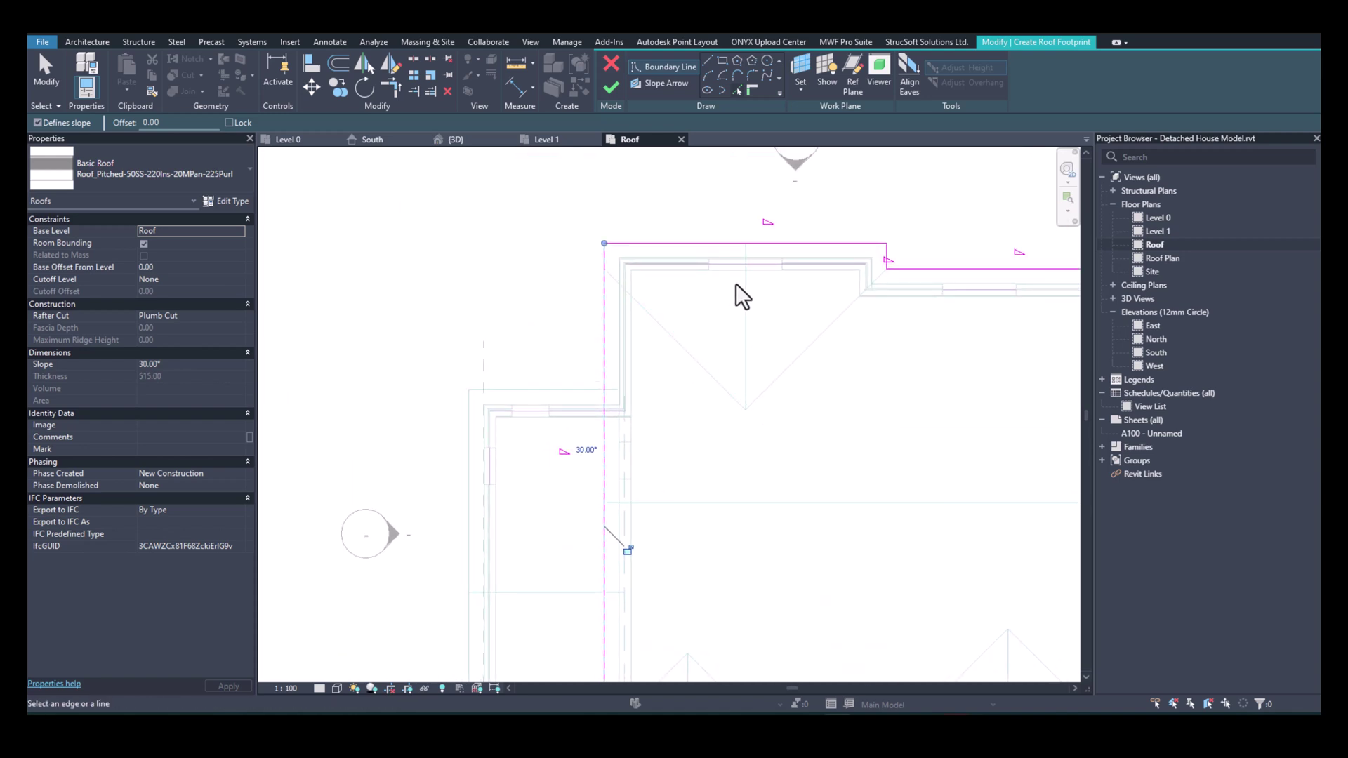
key("Escape")
scroll(794, 391, "down", 4)
middle_click_drag(752, 398, 672, 312)
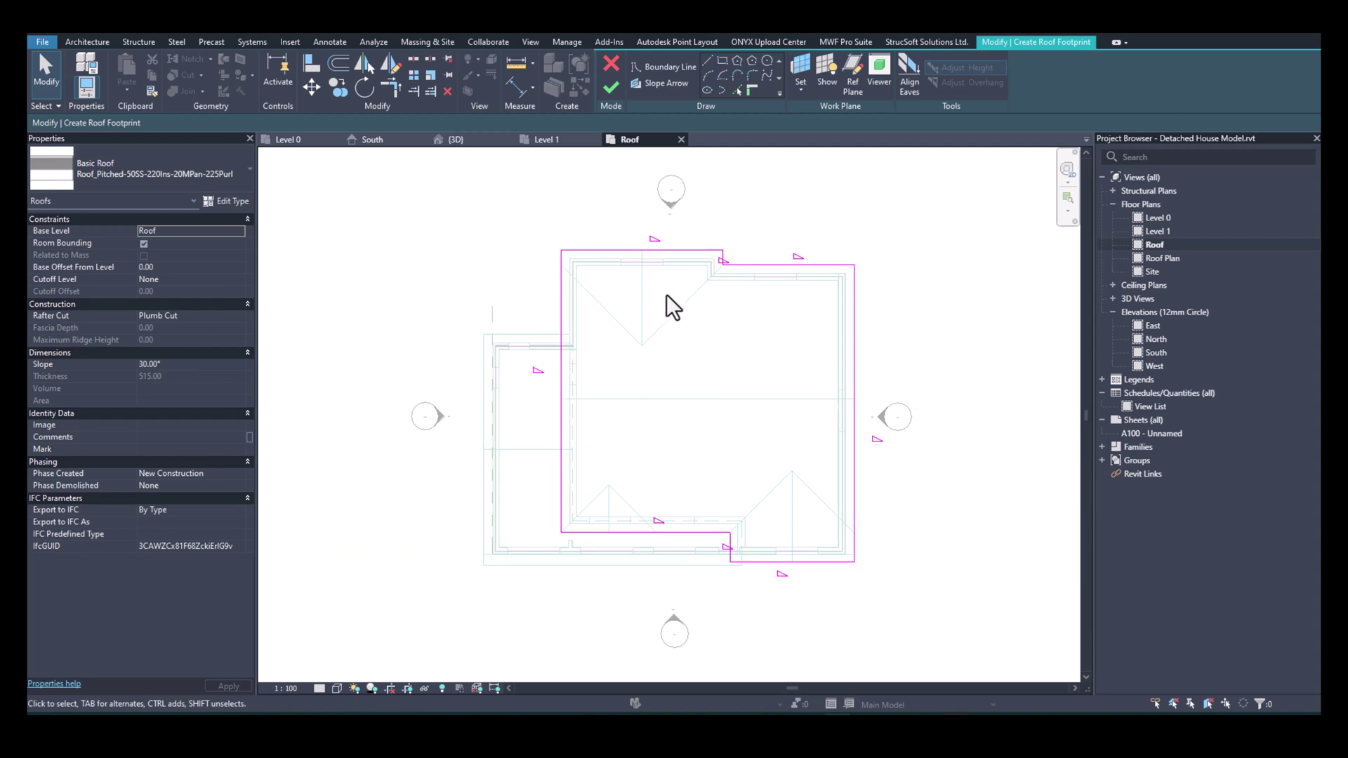
scroll(675, 249, "up", 2)
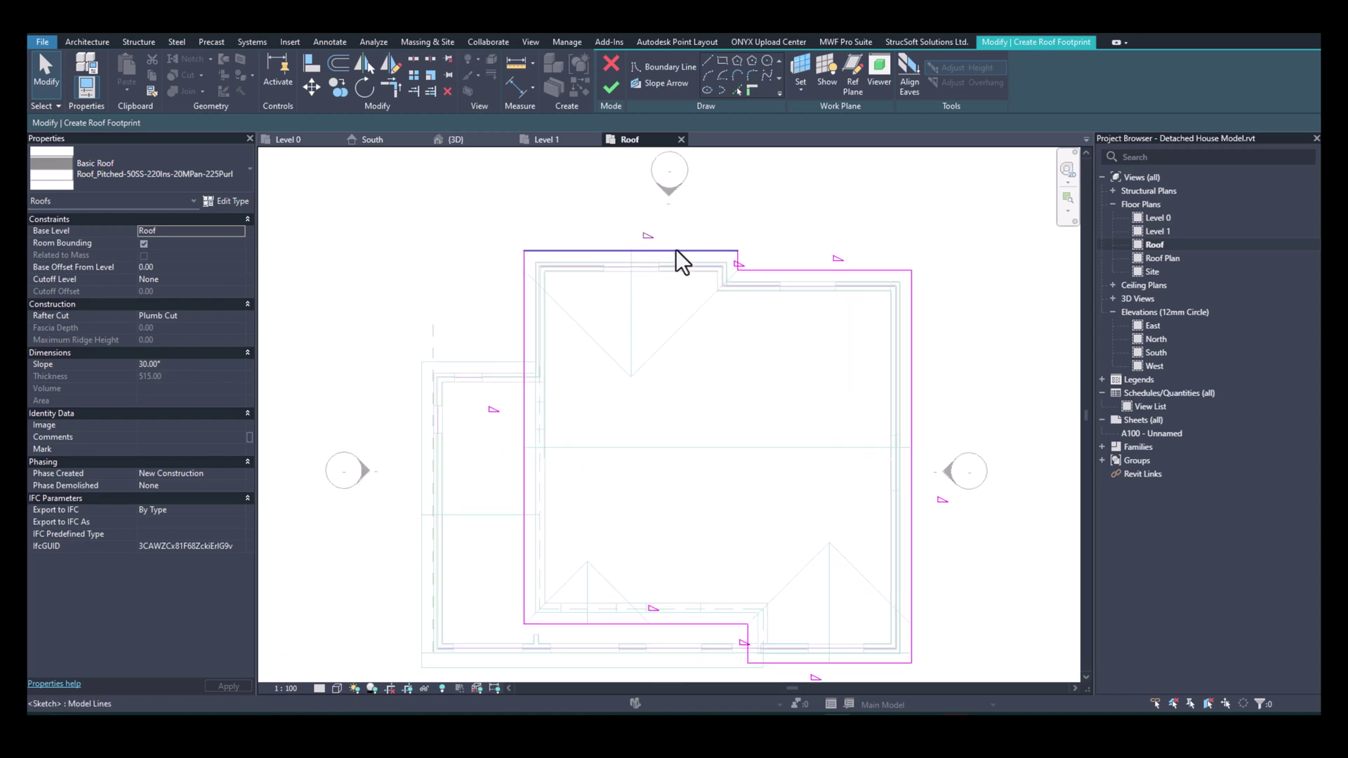
Turn off slope definition for the north projection's eaves line, the long west line and the south-east projection's south line.
left_click(675, 250)
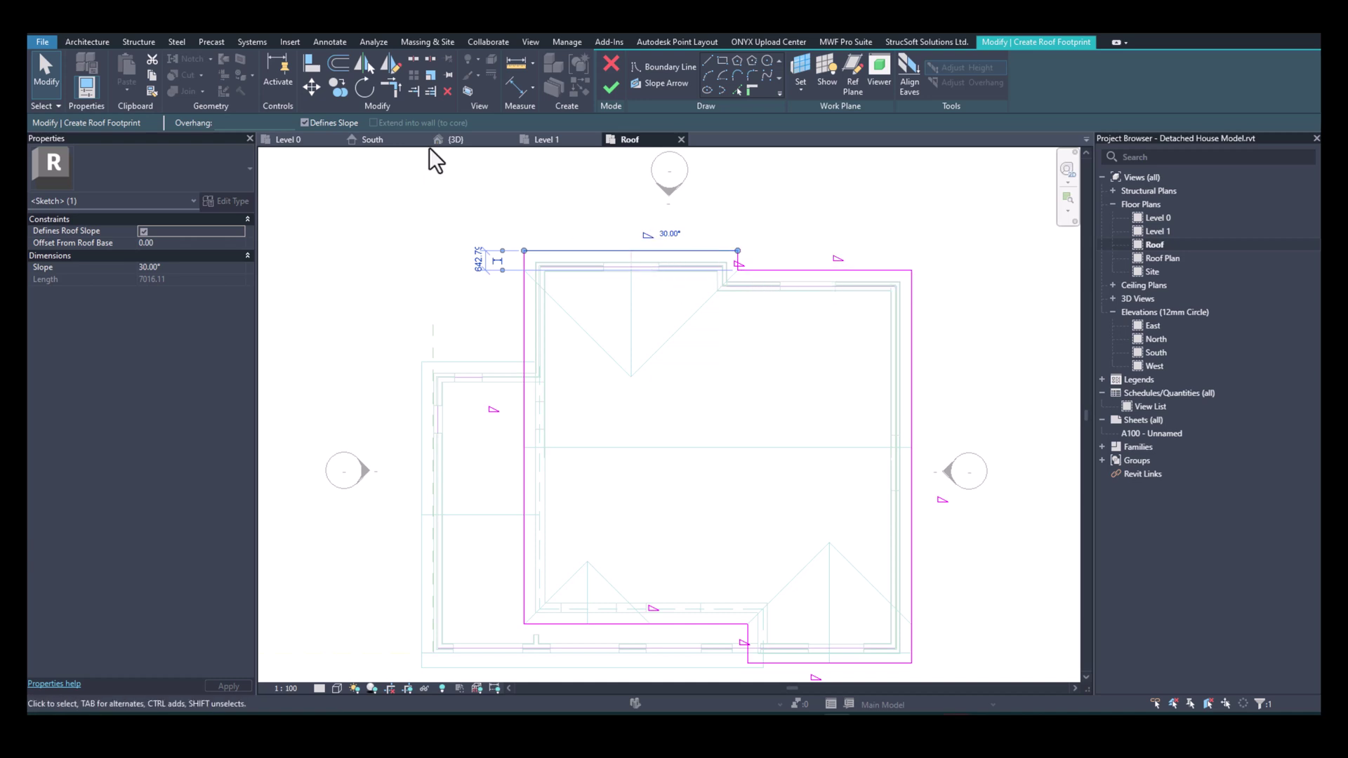
left_click(321, 121)
left_click(524, 432)
left_click(305, 122)
middle_click_drag(825, 512, 788, 397)
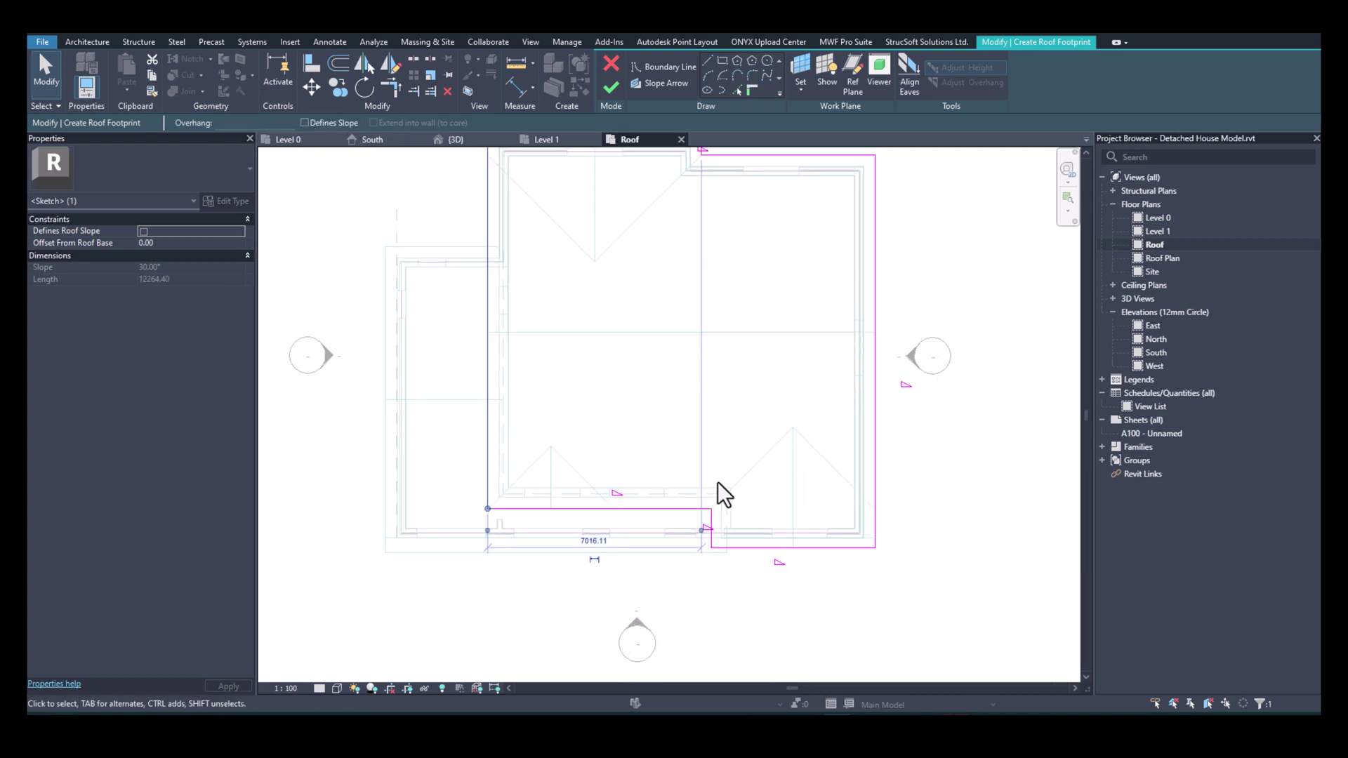
left_click(797, 547)
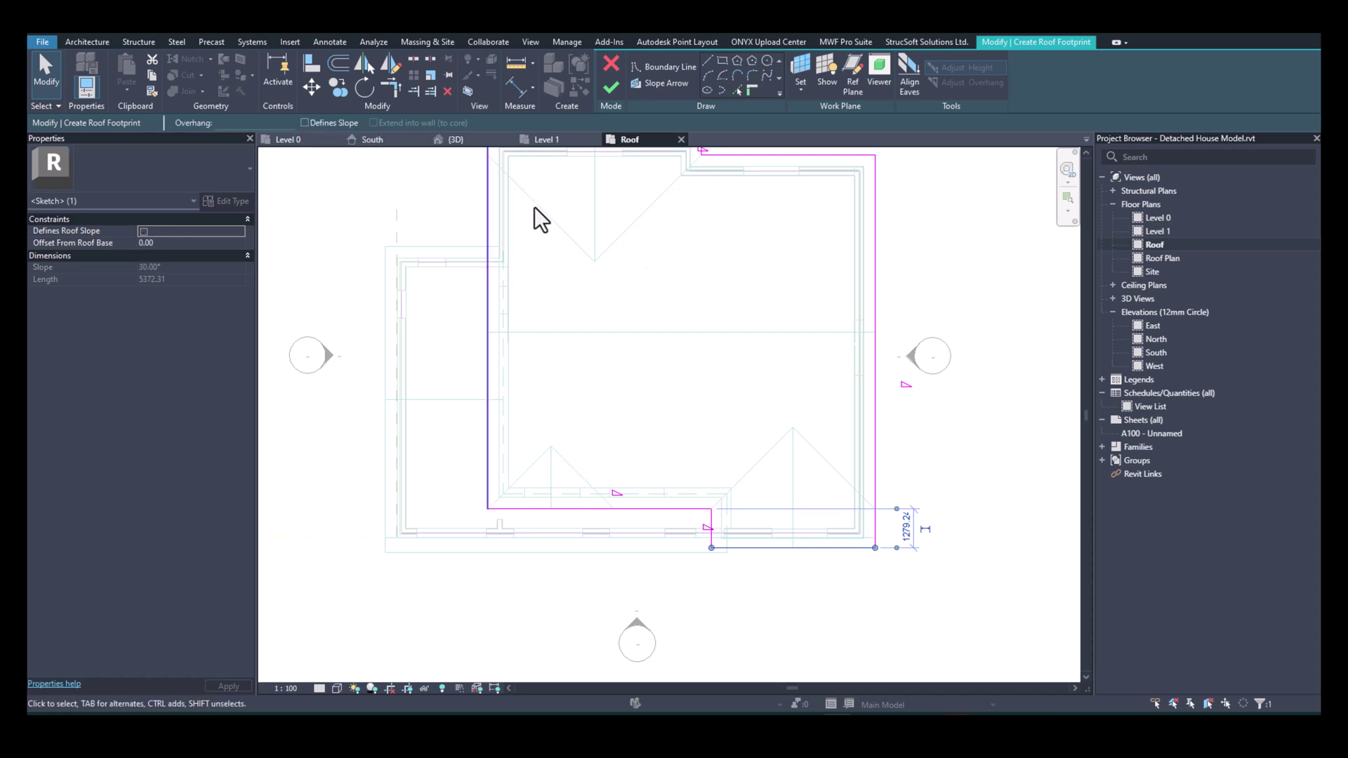
left_click(1025, 348)
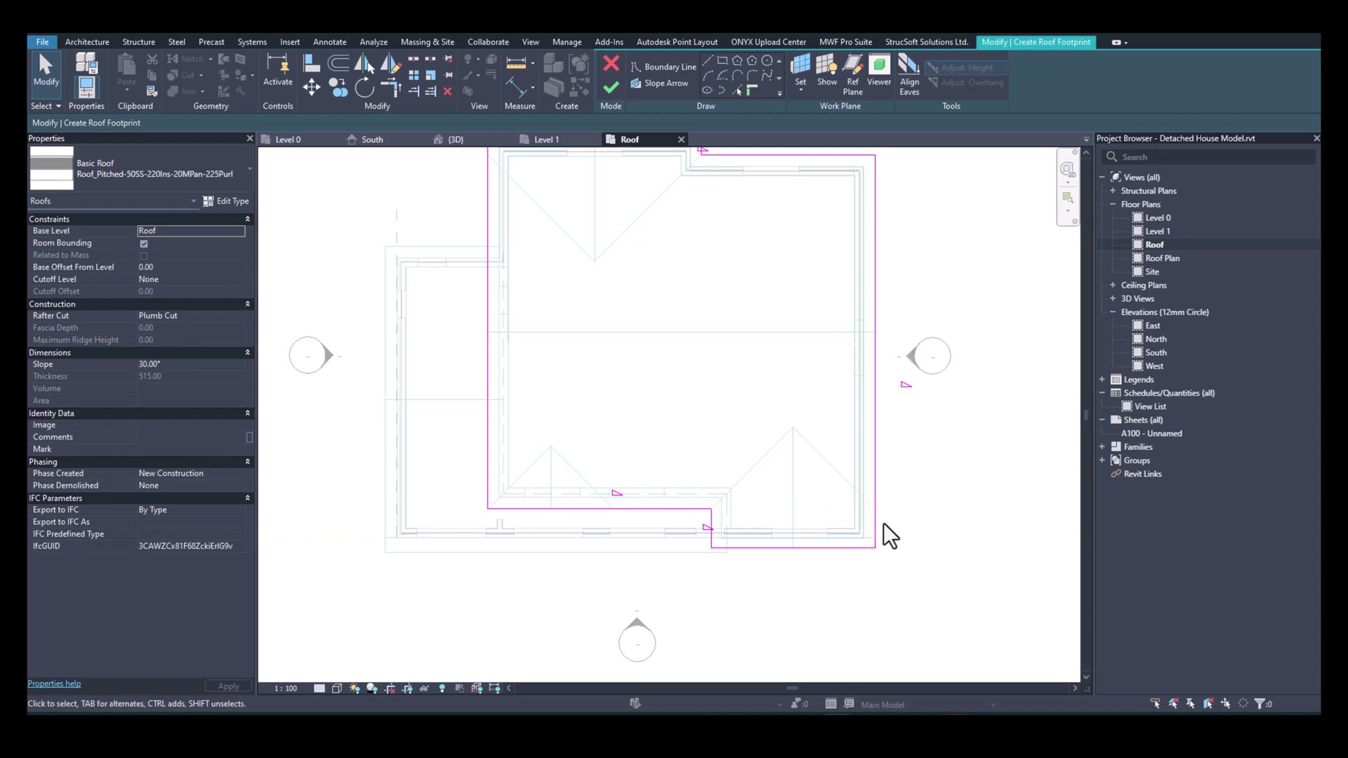
Split the east boundary line about 1300 mm from its south end, where the south-east gable's valley line meets it.
key("s")
key("l")
scroll(920, 562, "up", 2)
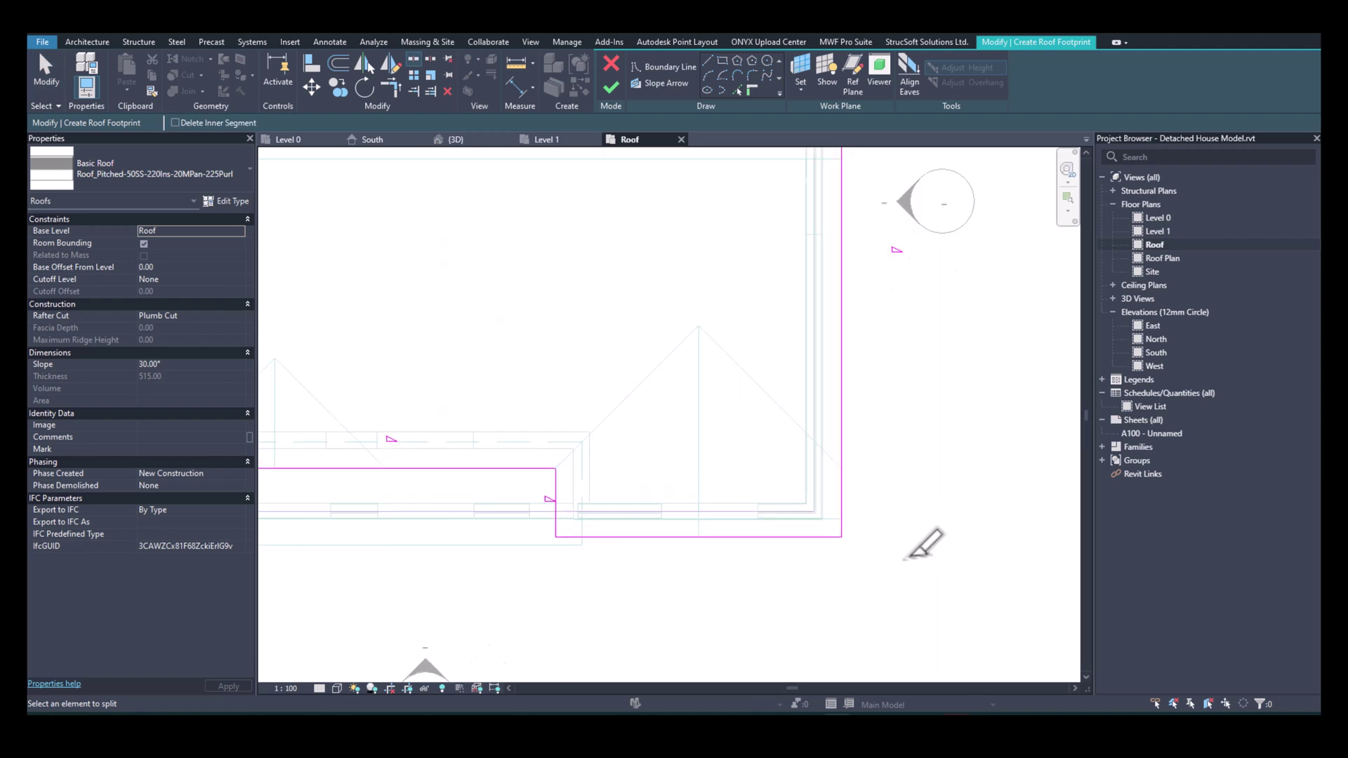
scroll(806, 457, "down", 2)
middle_click_drag(632, 436, 855, 466)
middle_click_drag(632, 372, 686, 486)
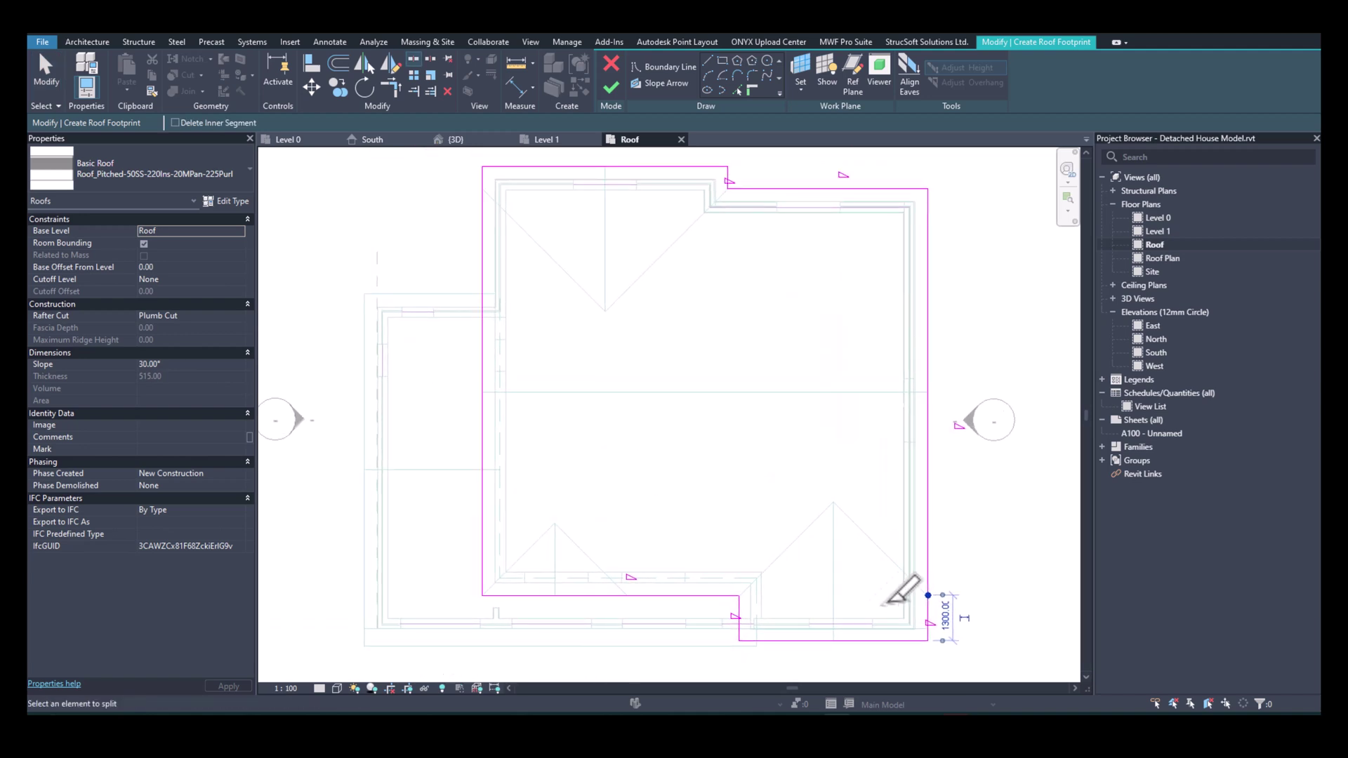
left_click(927, 595)
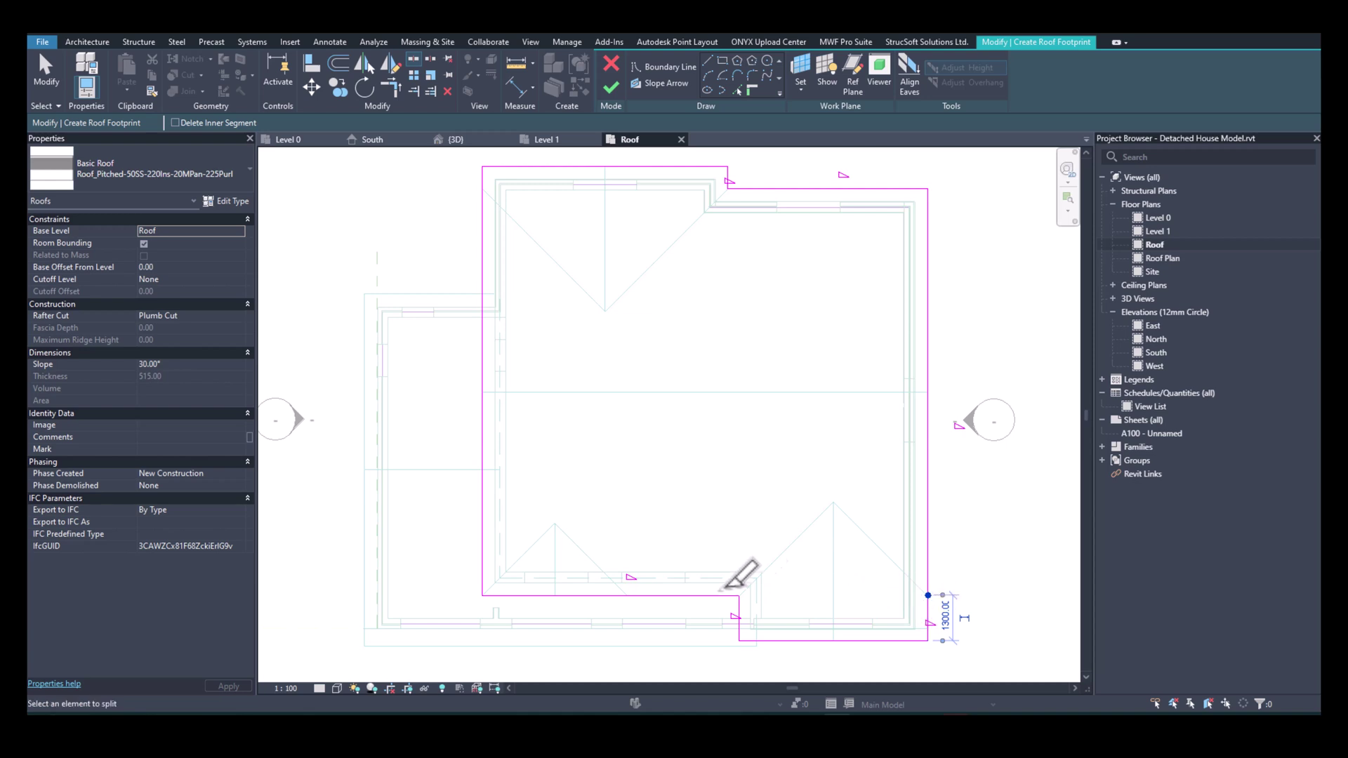
Split the stepped south boundary line at the small gable's east valley line, about 3200 mm from the inner corner.
scroll(635, 590, "up", 3)
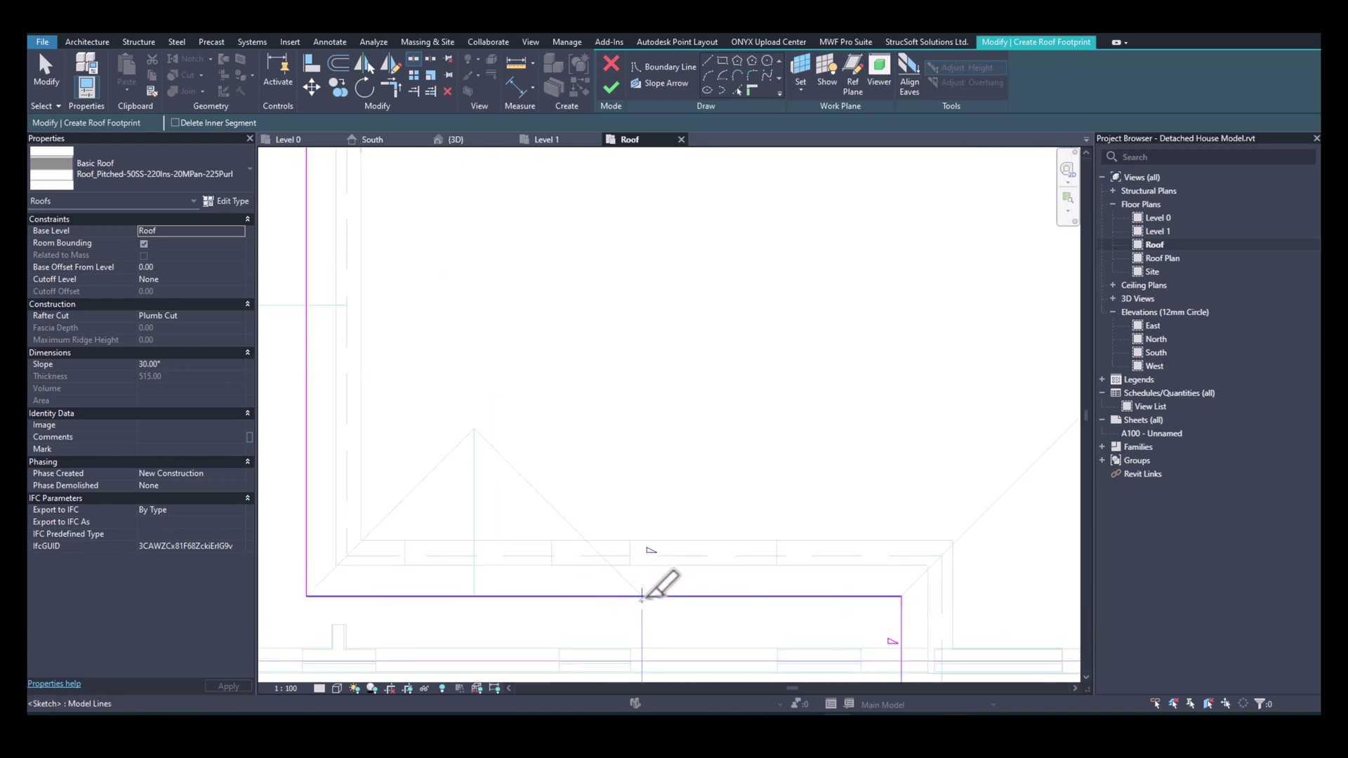
left_click(641, 597)
scroll(542, 367, "down", 2)
middle_click_drag(541, 367, 662, 455)
scroll(656, 433, "down", 4)
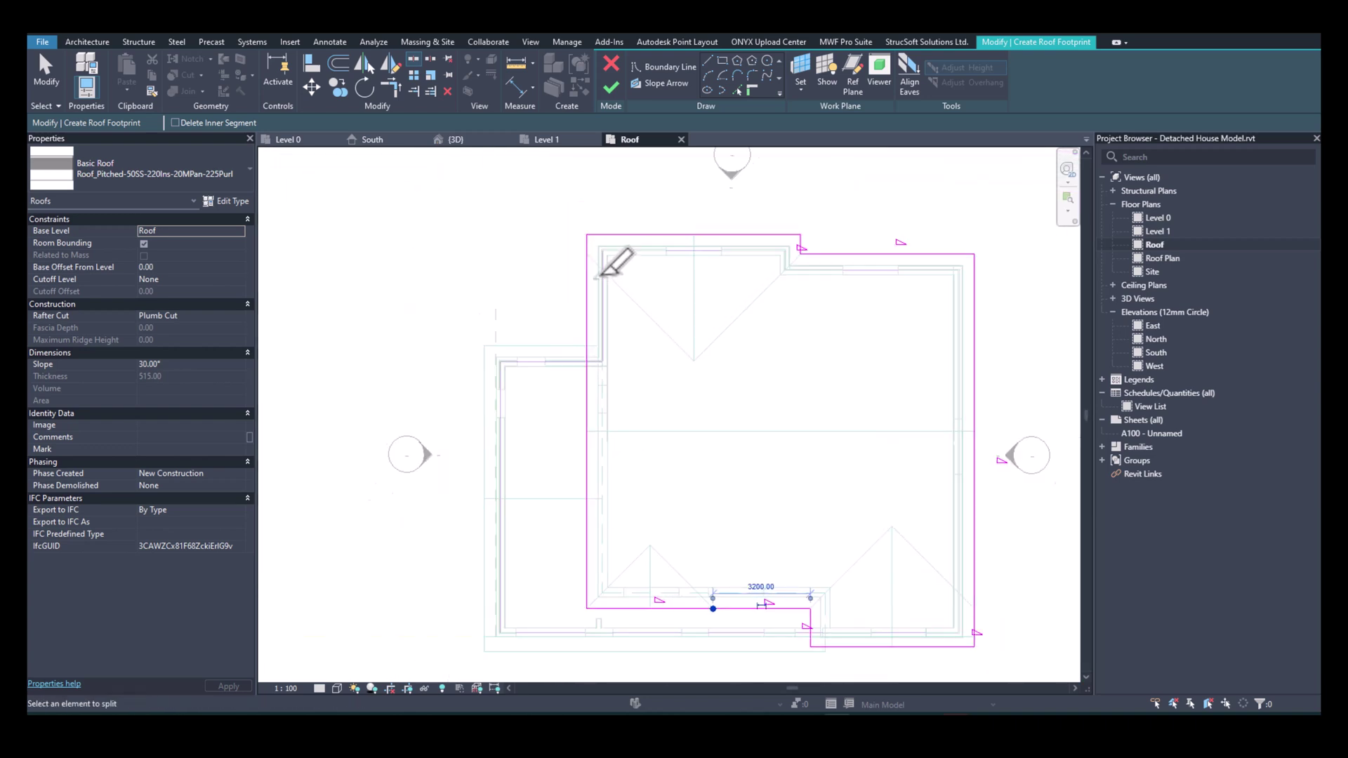
Split the west boundary line where the north gable's valley line meets it, about 640 mm from the north-west corner.
scroll(589, 228, "up", 4)
scroll(589, 228, "up", 1)
scroll(601, 237, "up", 2)
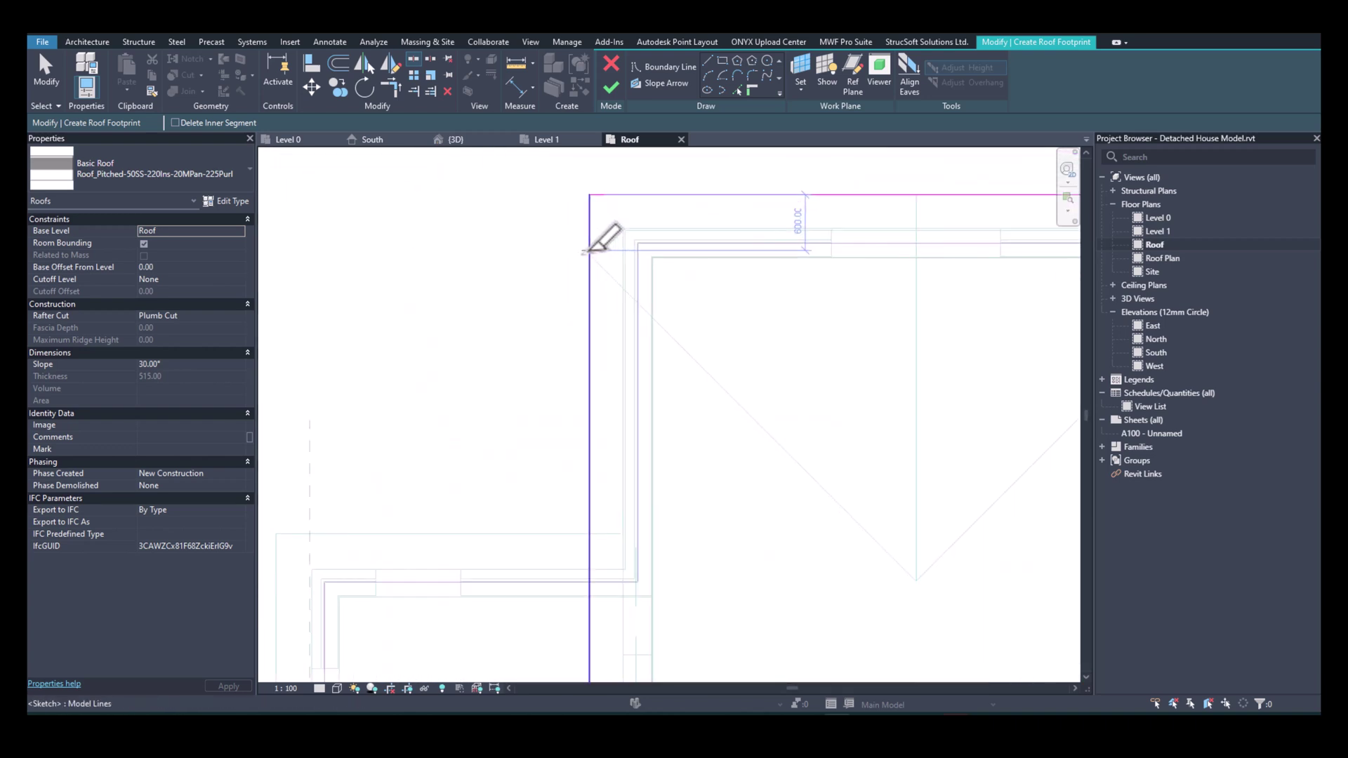
scroll(584, 254, "up", 3)
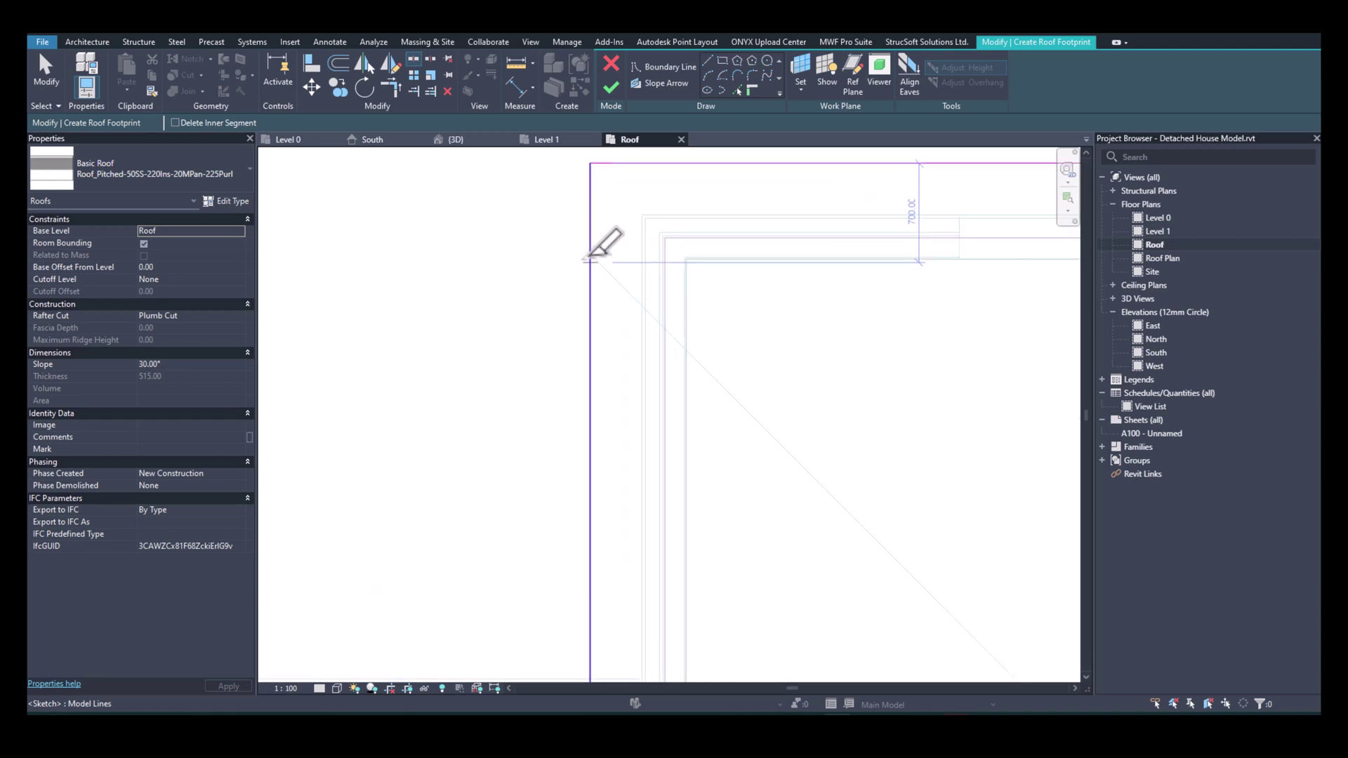
left_click(584, 251)
scroll(751, 270, "down", 4)
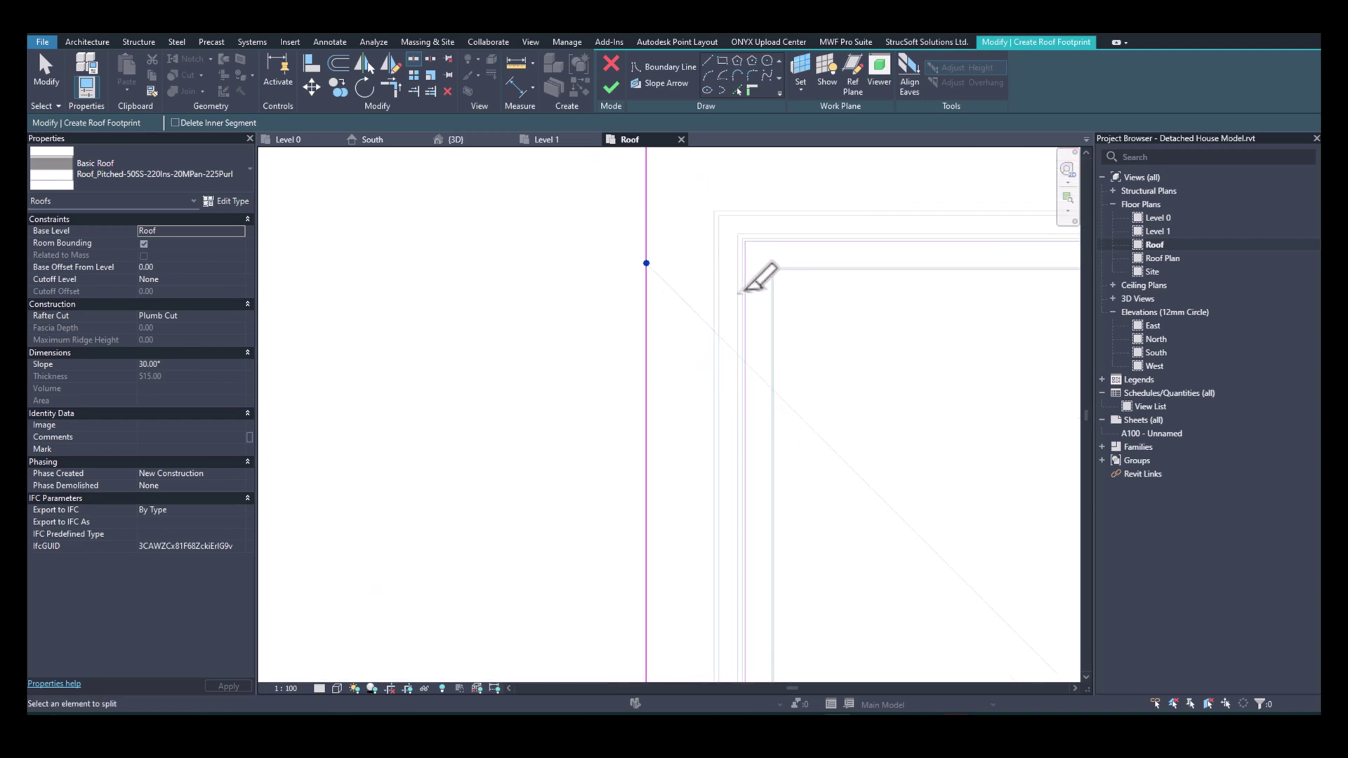
key("Escape")
scroll(823, 309, "down", 2)
middle_click_drag(823, 310, 622, 280)
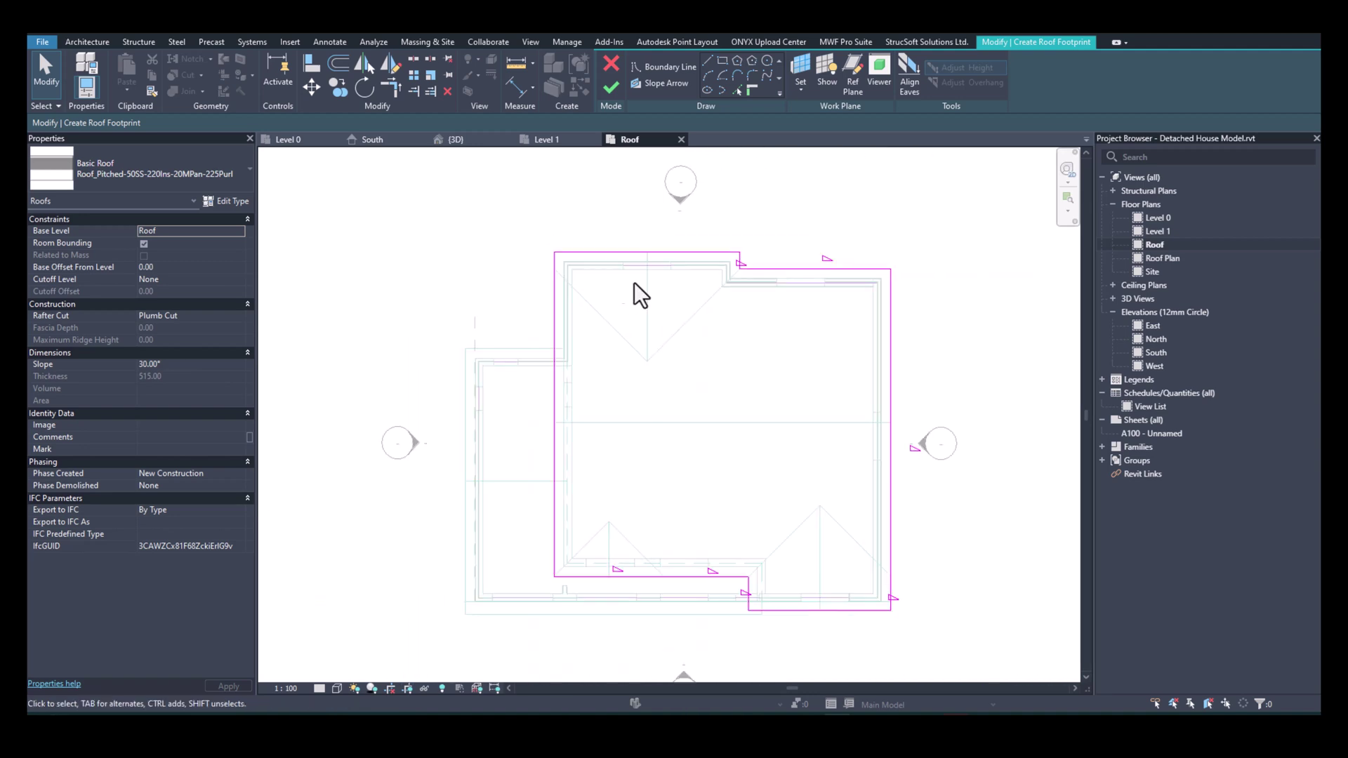
Make the short west segment at the north-west corner slope-defining and check the slope across all boundary lines.
scroll(566, 268, "up", 3)
left_click(550, 261)
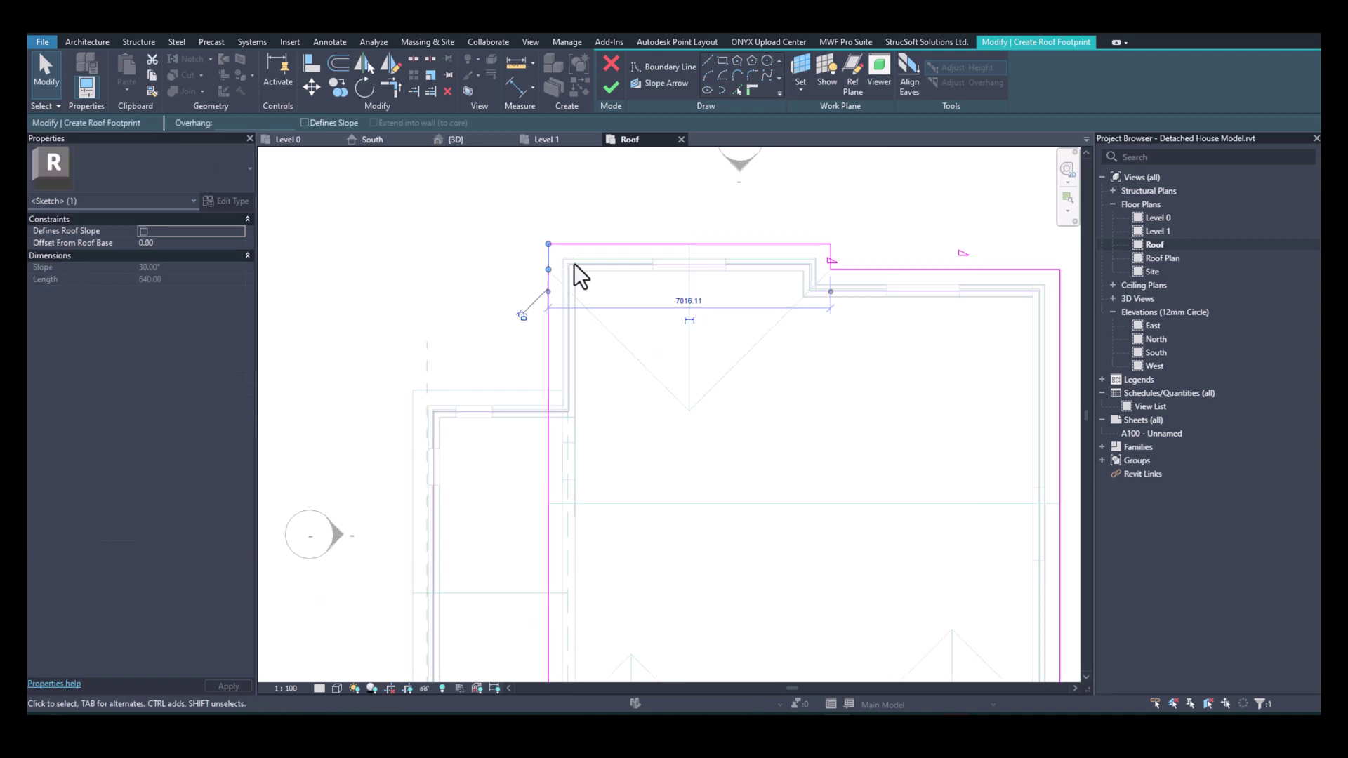
left_click(306, 123)
scroll(403, 279, "down", 4)
left_click_drag(470, 266, 674, 478)
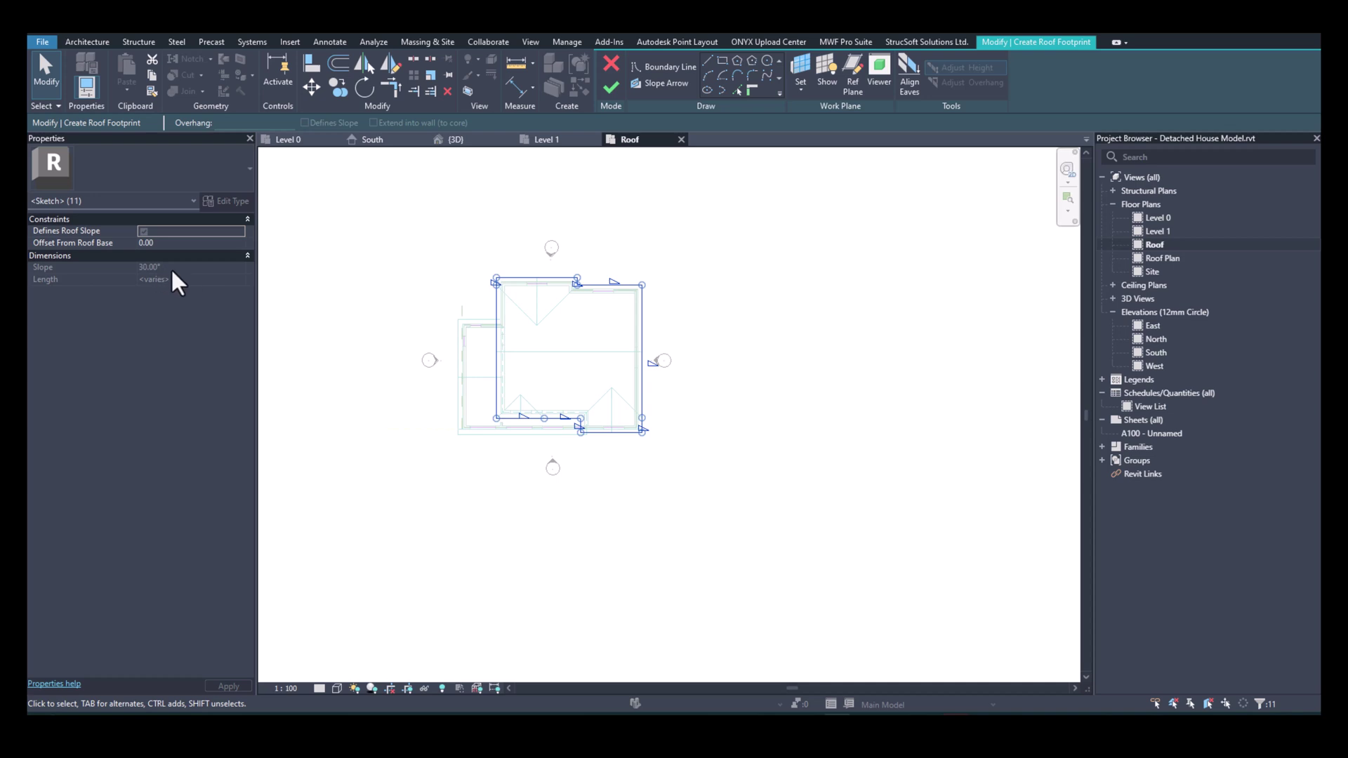
key("Escape")
scroll(521, 330, "up", 4)
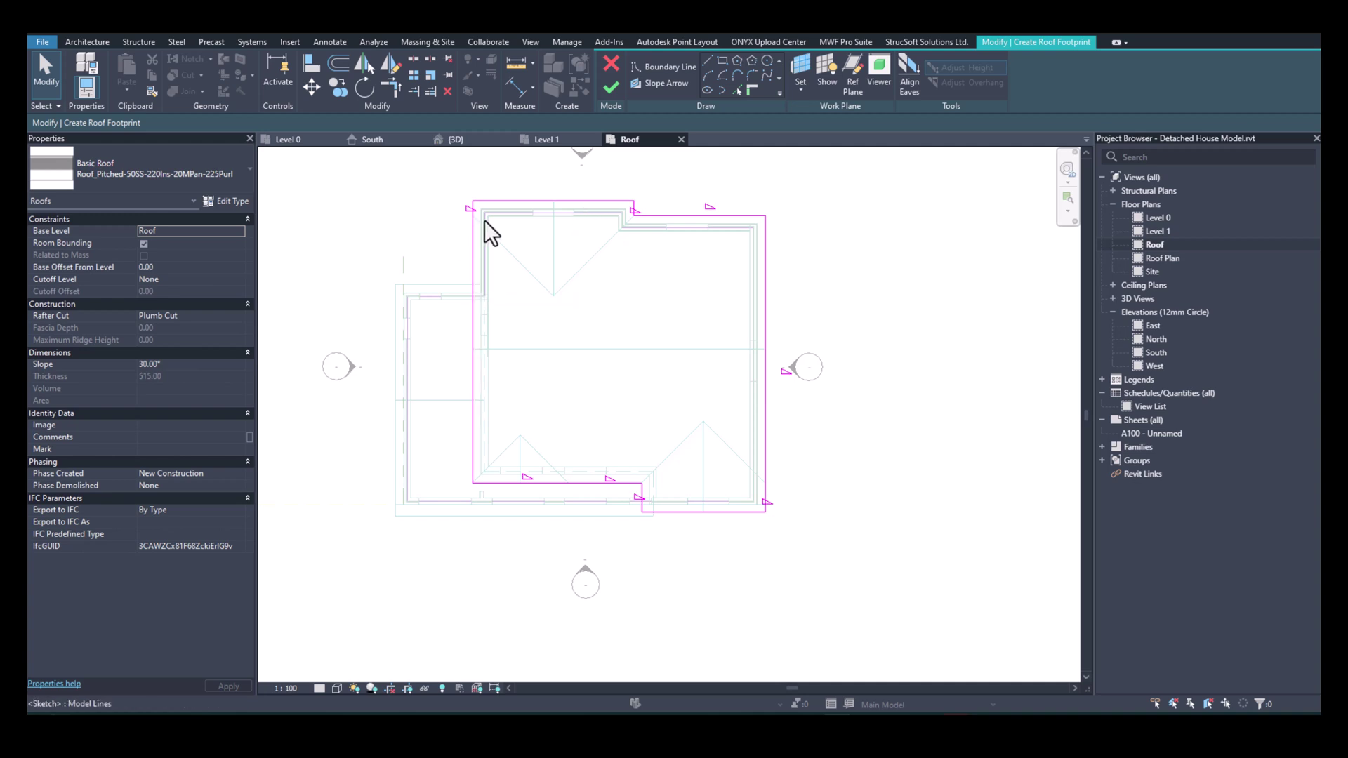
Draw a slope arrow down the long west boundary from the split point to the south-west corner and specify it by Slope.
left_click(664, 83)
left_click(472, 202)
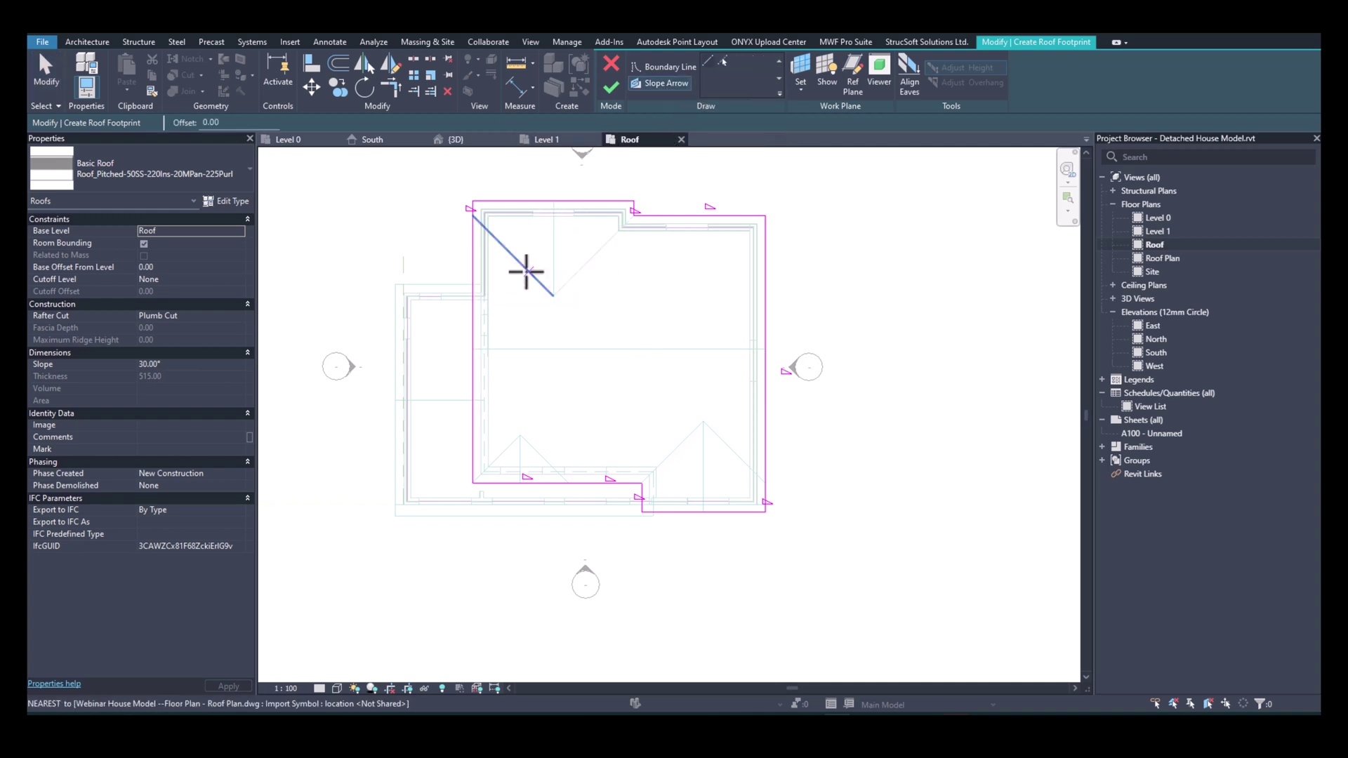
left_click(473, 217)
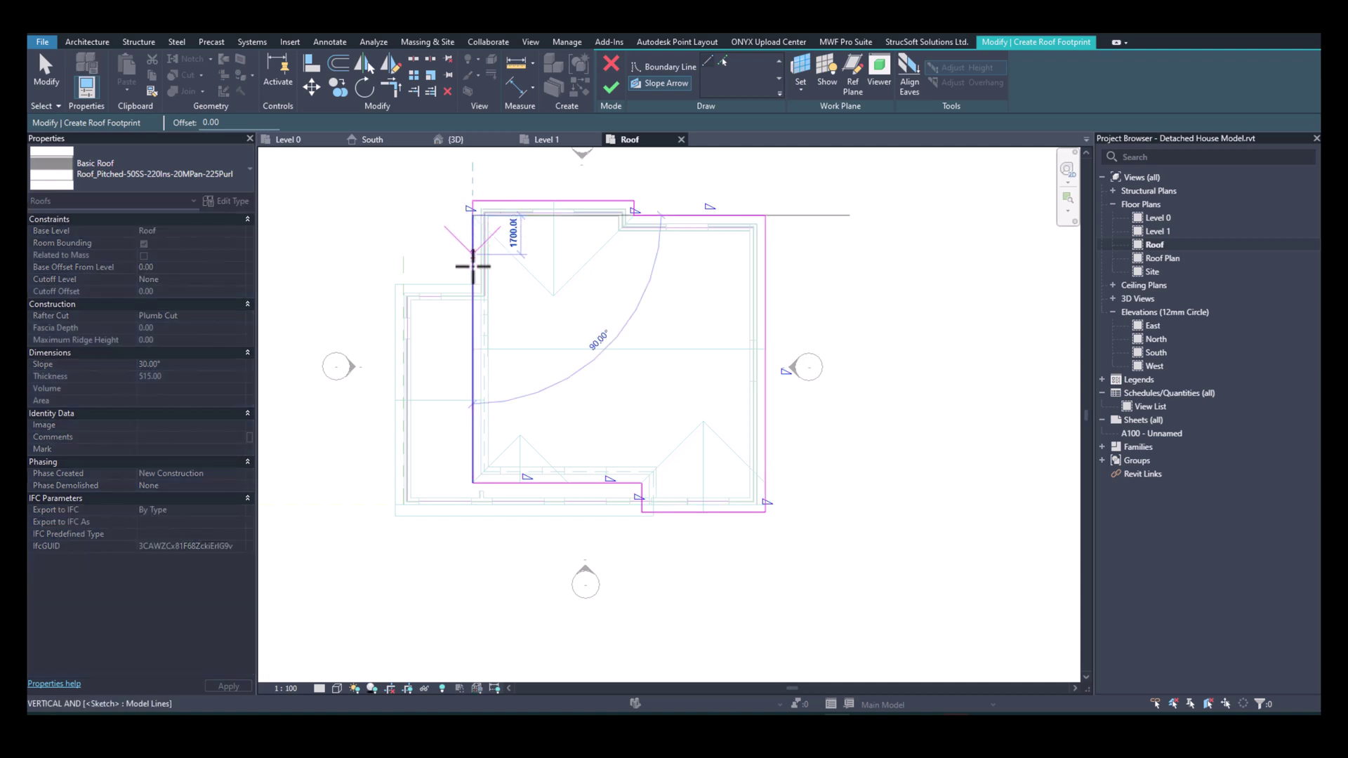
left_click(465, 482)
left_click(238, 230)
left_click(153, 254)
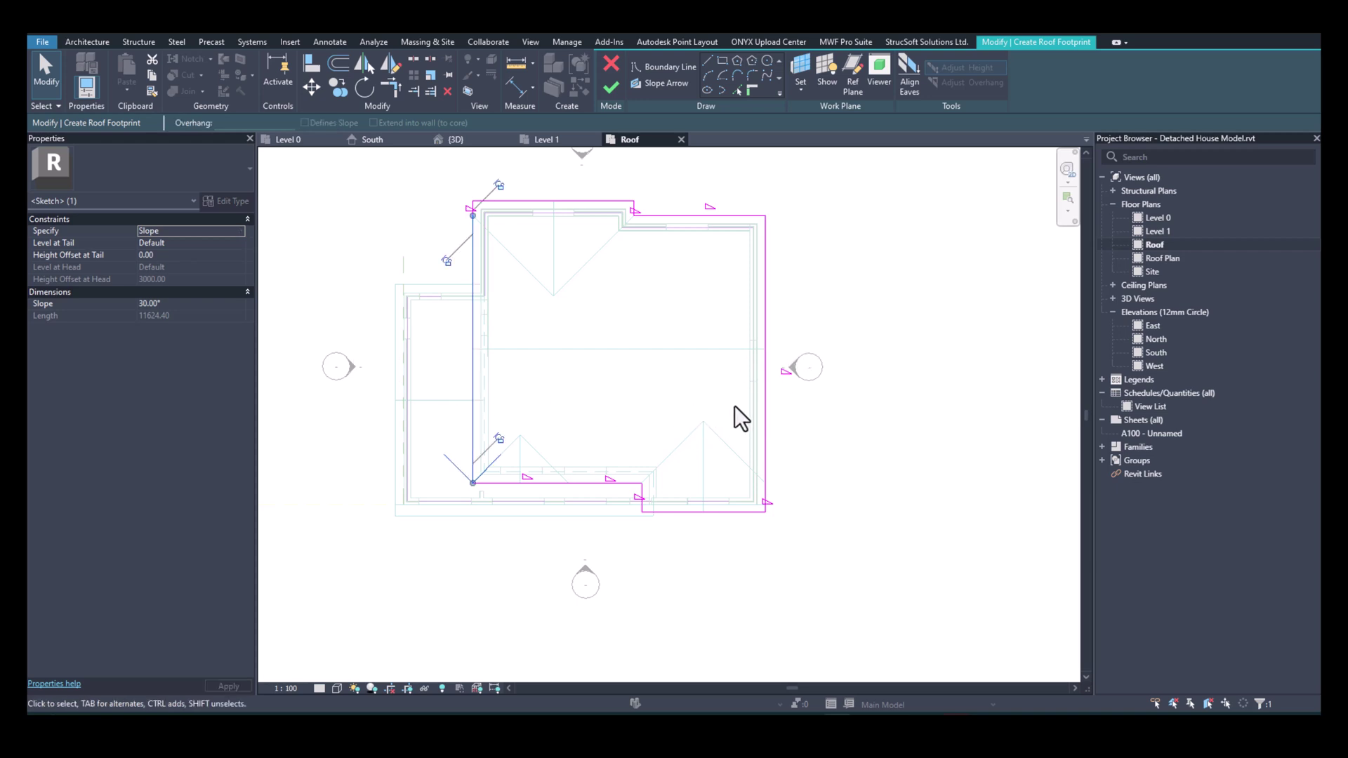
left_click(608, 369)
Turn off slope definition for the south boundary segment beneath the small south-west gable.
scroll(596, 484, "up", 3)
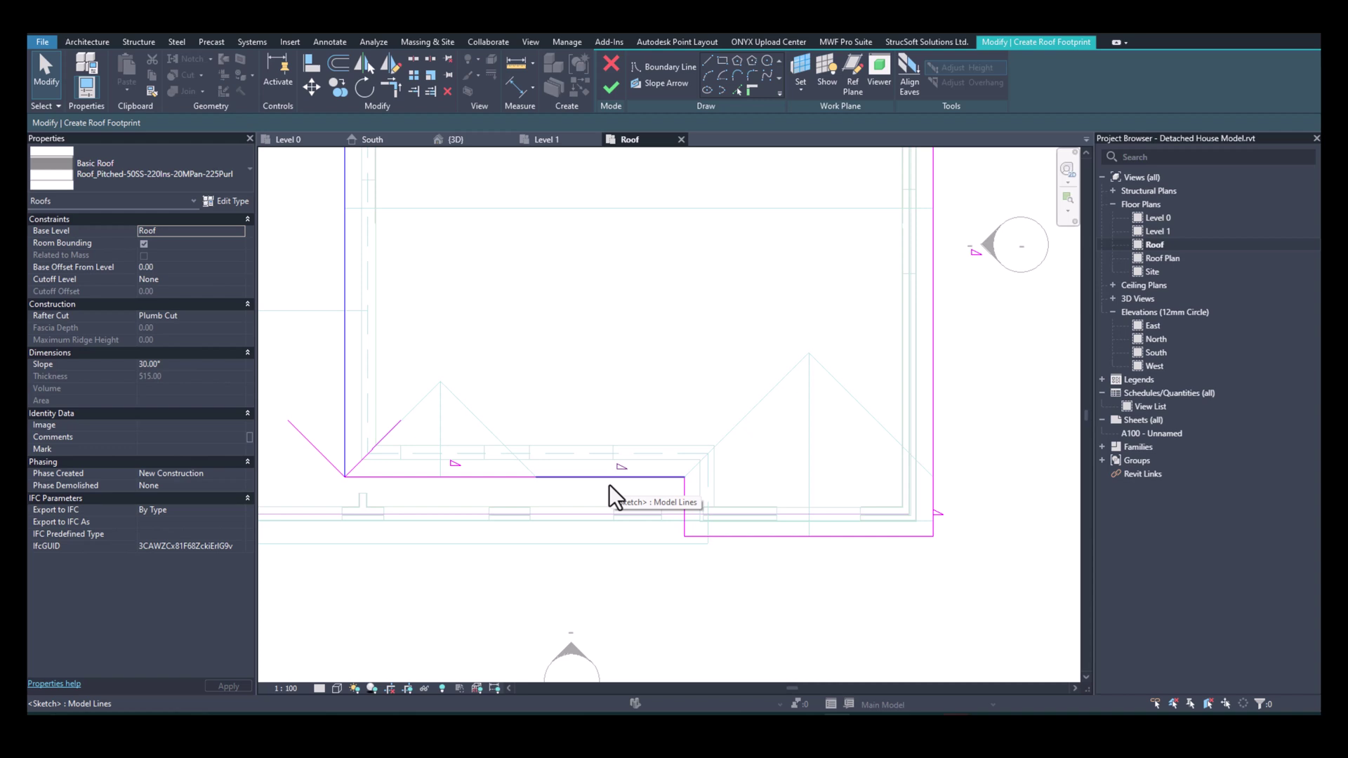
left_click(609, 485)
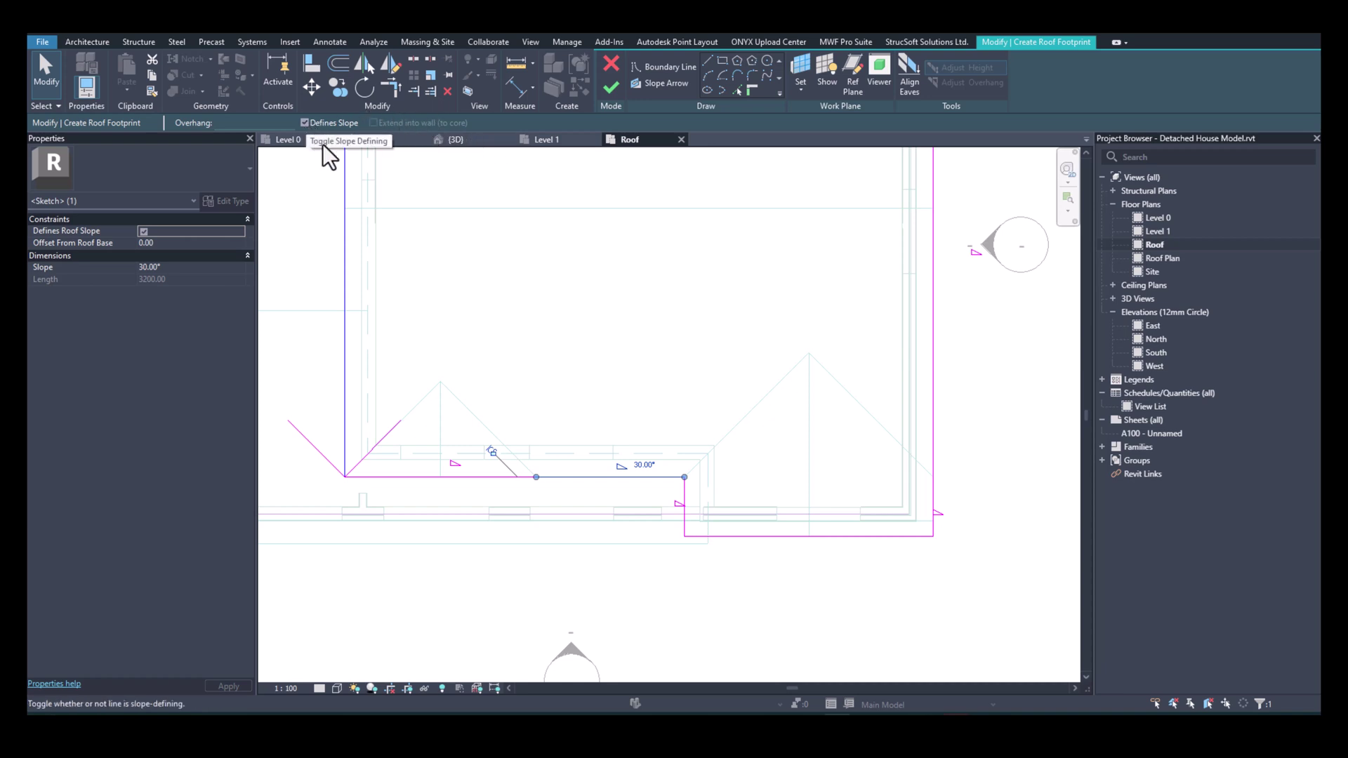
key("Escape")
scroll(448, 452, "up", 4)
left_click(475, 500)
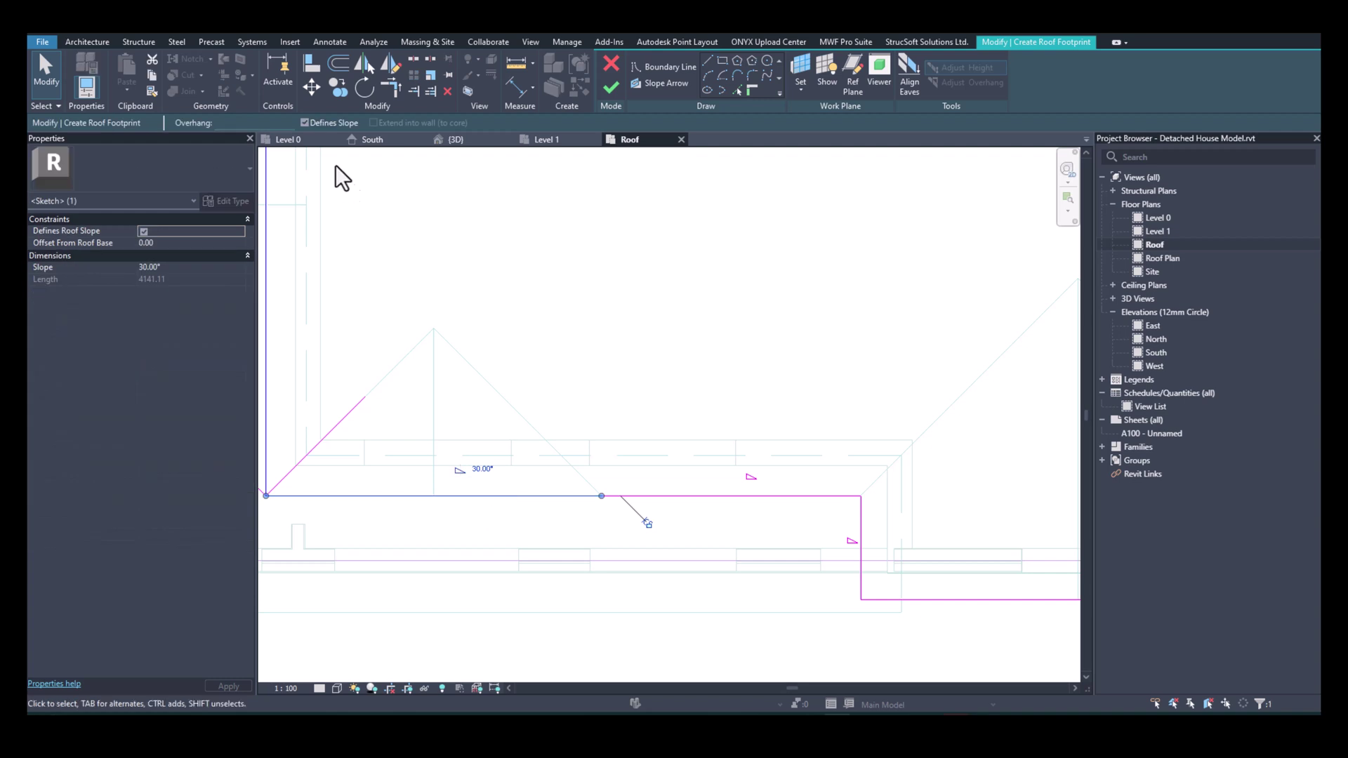
left_click(304, 123)
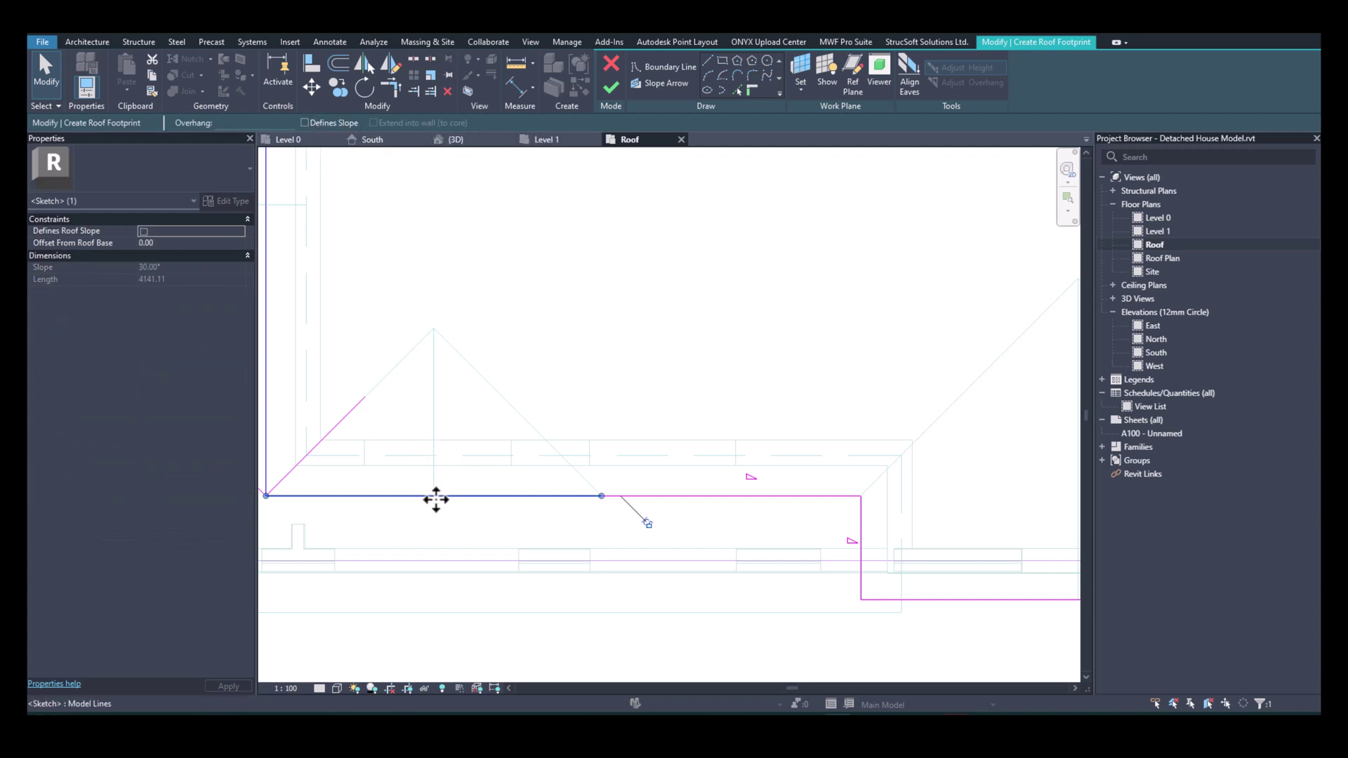
Split the small gable's south boundary segment at its middle and align the split point with the gable's ridge line.
key("s")
key("l")
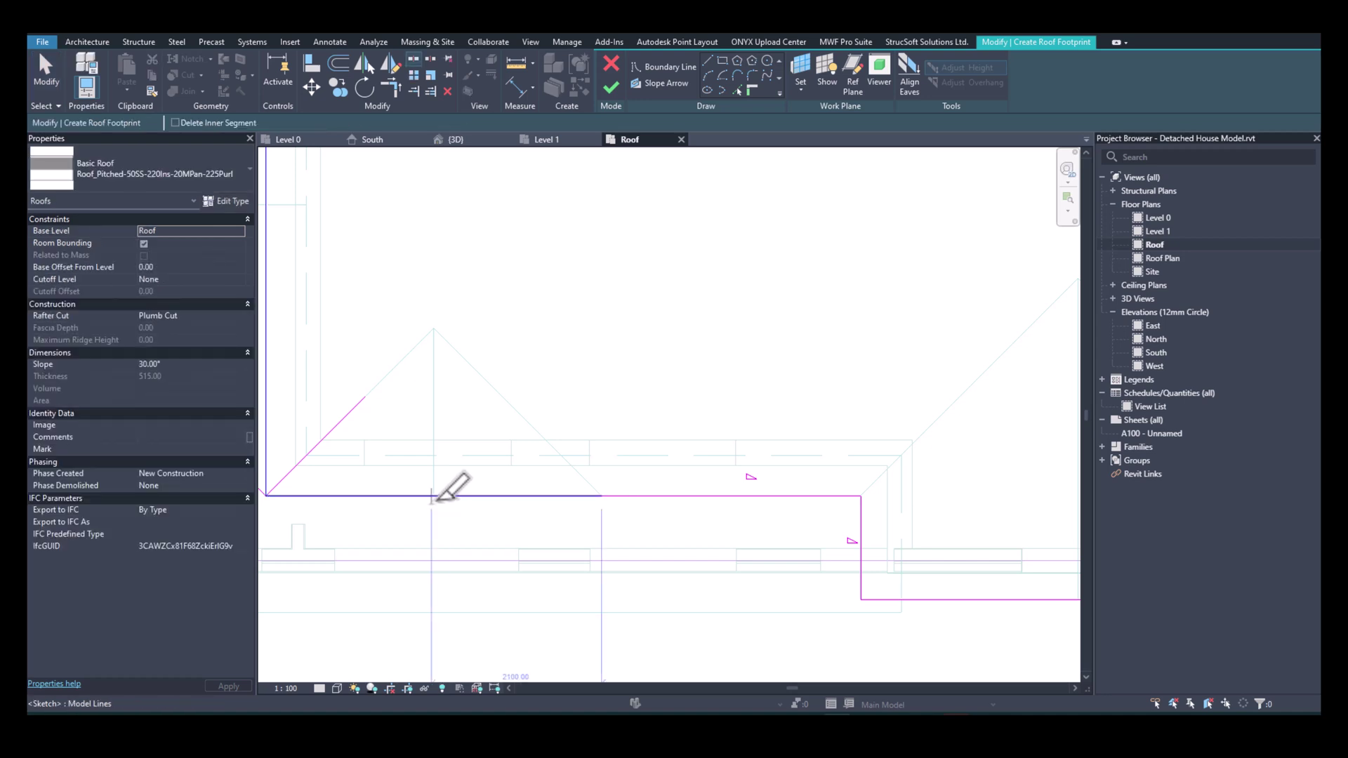
scroll(432, 496, "up", 2)
scroll(431, 492, "up", 2)
scroll(432, 492, "up", 2)
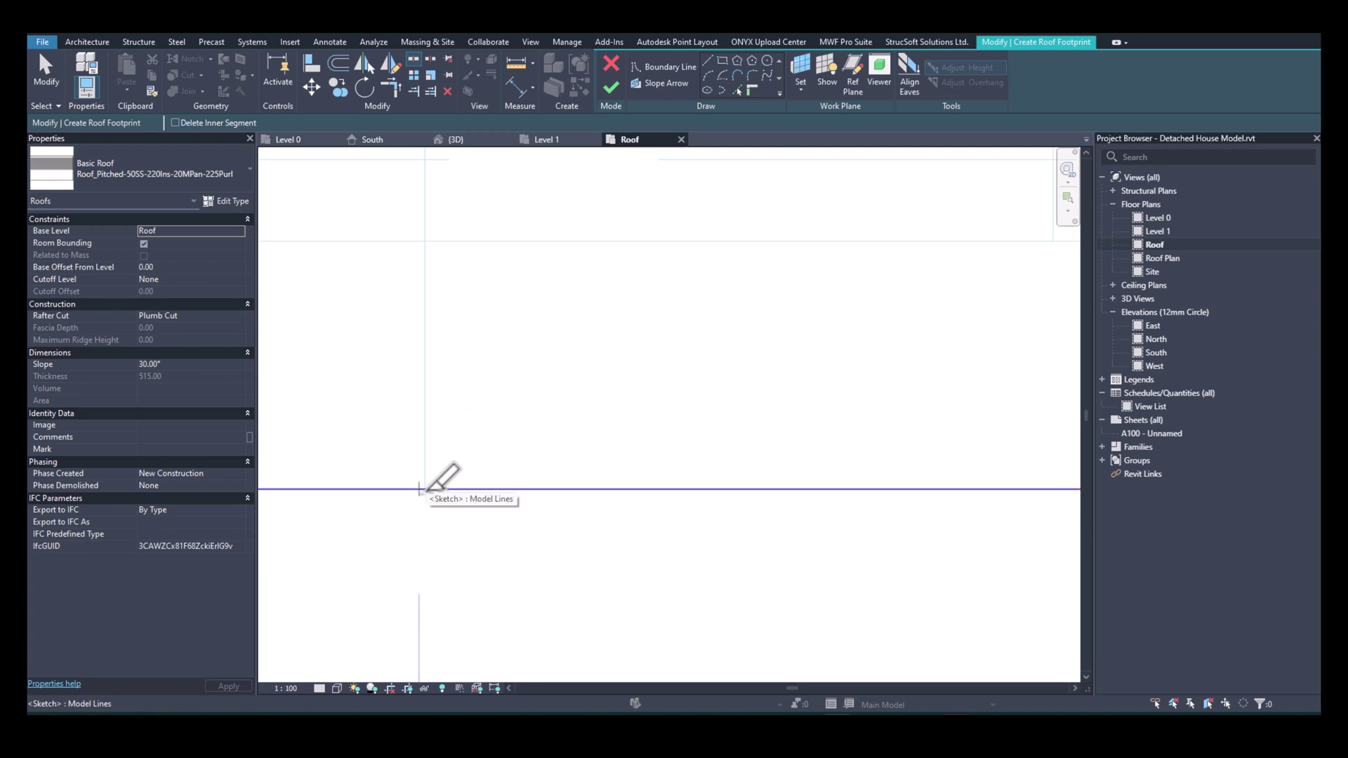
left_click(430, 489)
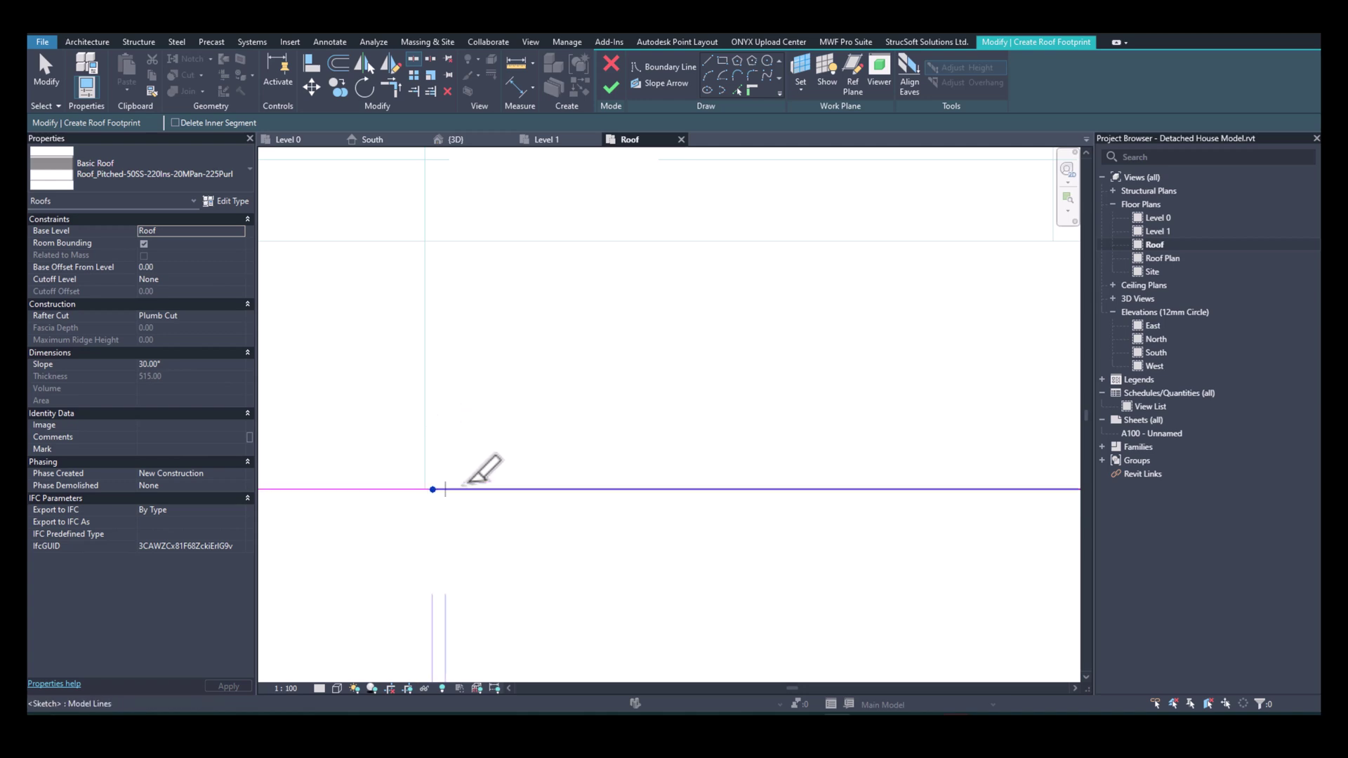
key("Escape")
left_click(423, 494)
left_click_drag(431, 487, 424, 487)
left_click(495, 442)
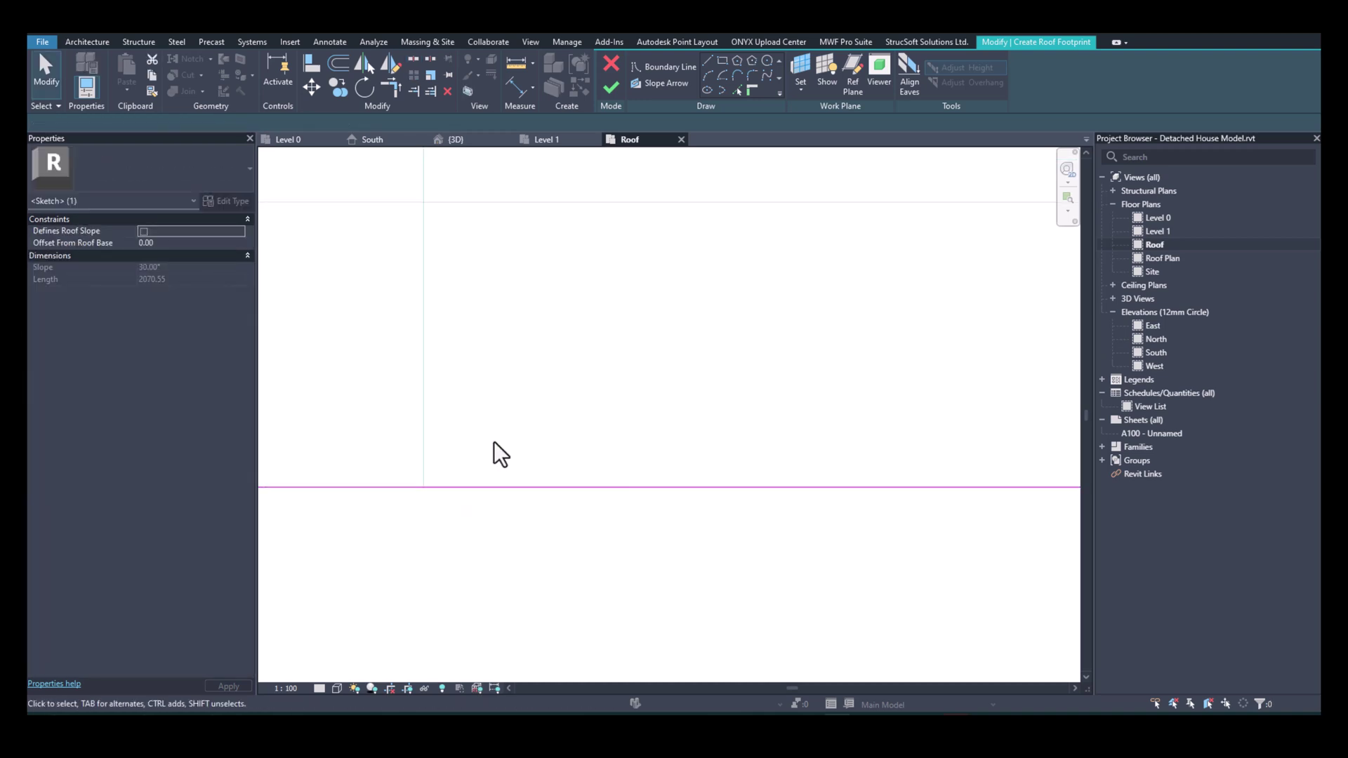
Draw a slope arrow along the east half of the small gable's south segment, from its east end to the ridge line.
scroll(520, 467, "down", 3)
scroll(629, 436, "down", 2)
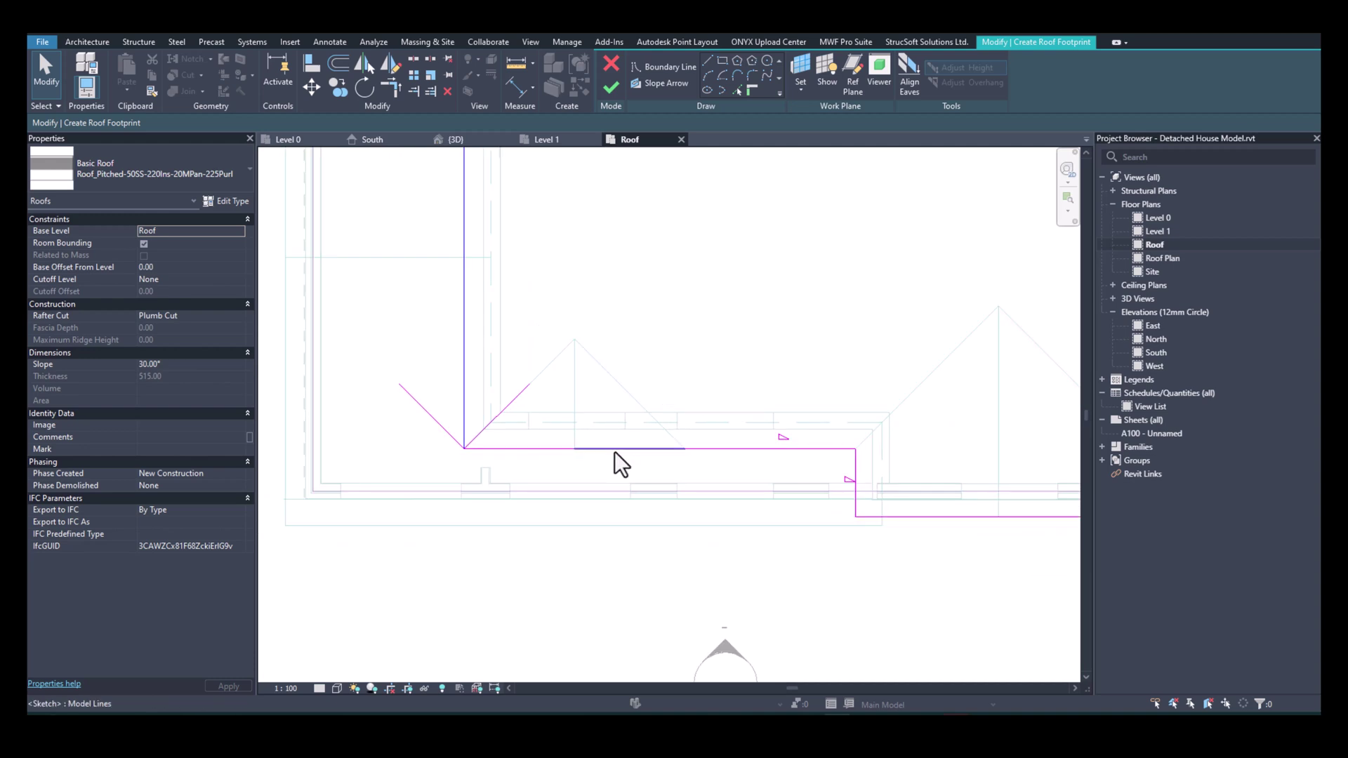
left_click(615, 448)
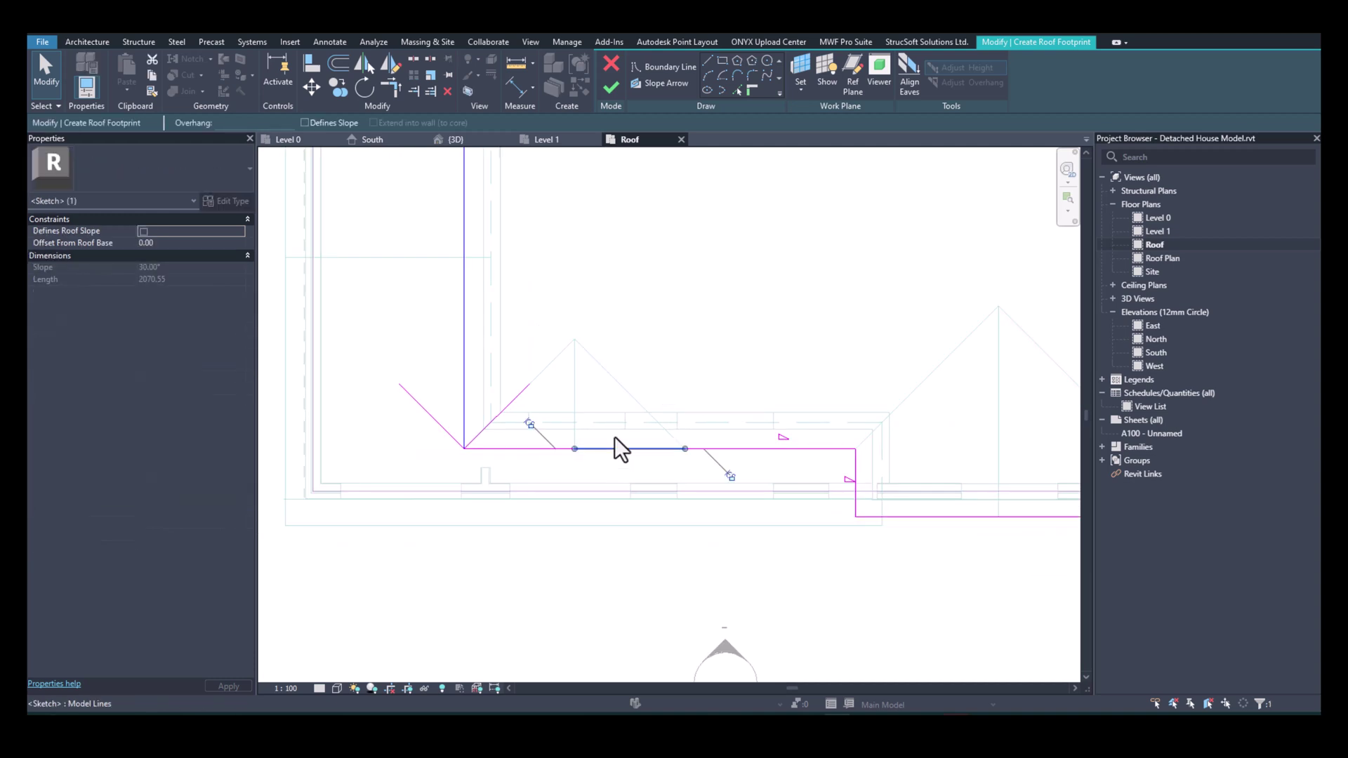
left_click(635, 84)
left_click(574, 449)
key("Escape")
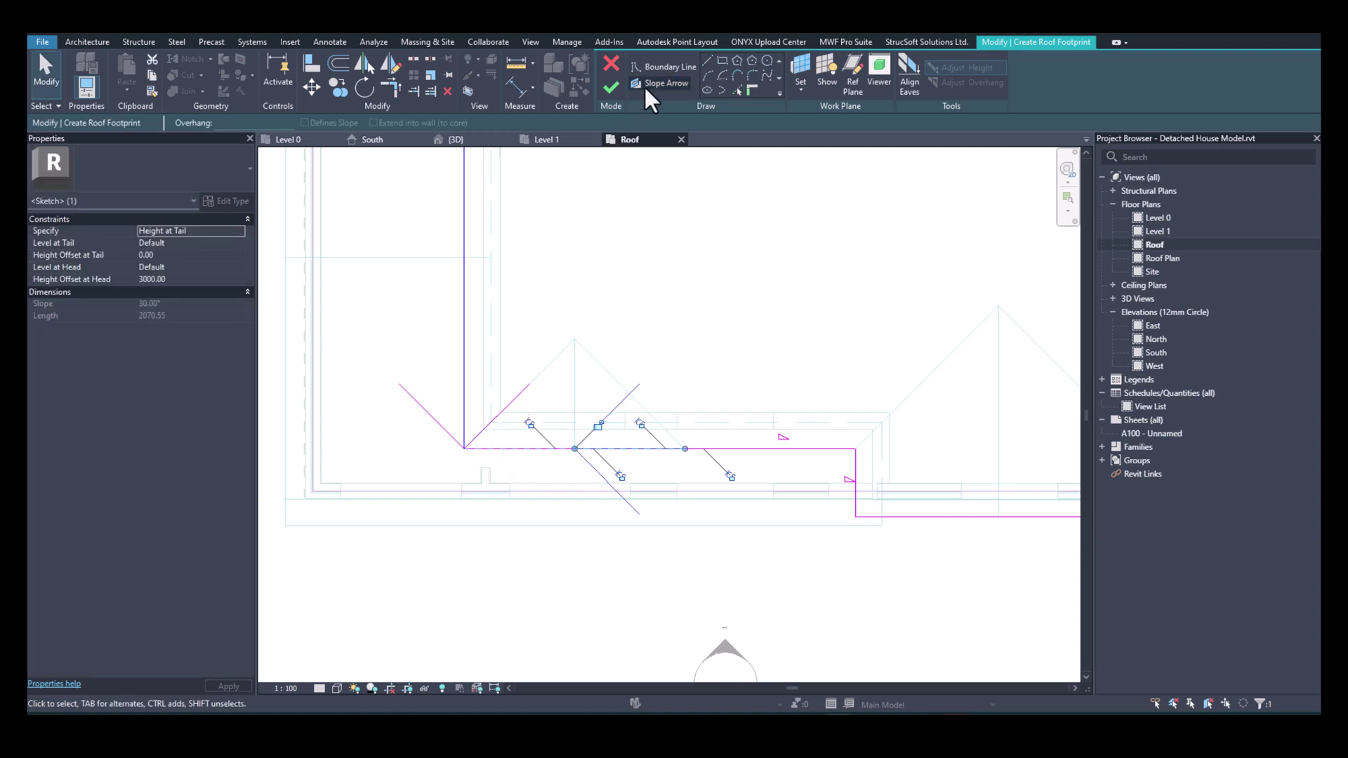
Set the slope arrow on the east half of the small south gable to be specified by Slope.
left_click(232, 232)
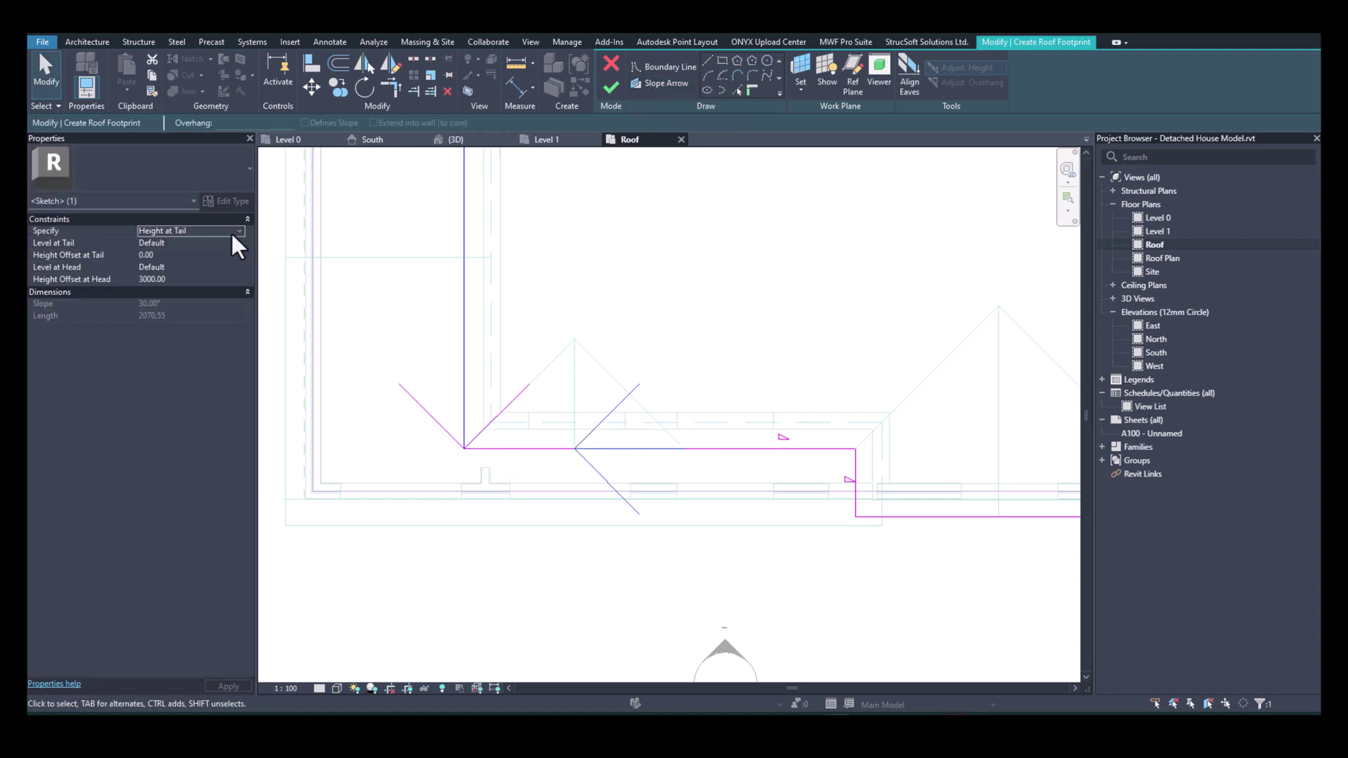
left_click(238, 232)
left_click(165, 252)
Draw an opposing slope arrow from the roof's southwest corner to the small gable's midpoint and specify it by Slope.
left_click(664, 83)
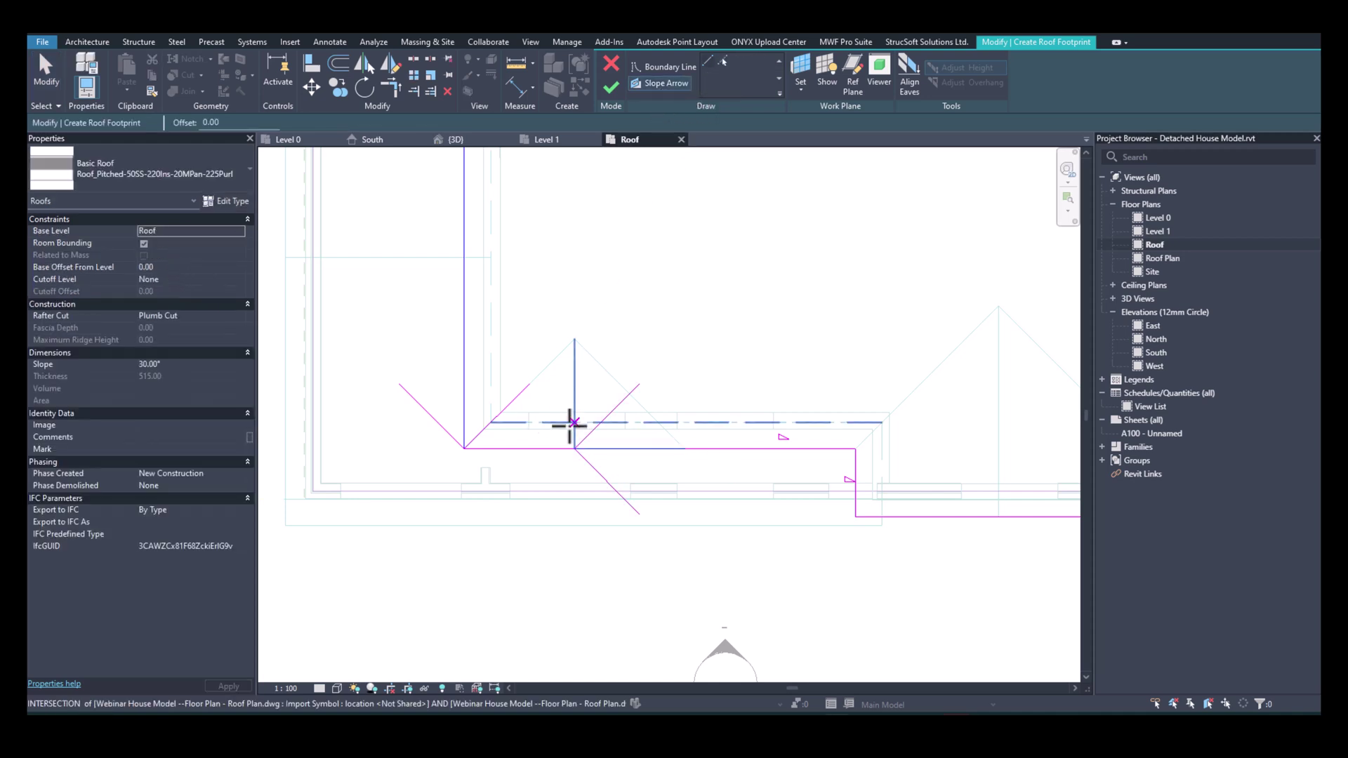
left_click(464, 448)
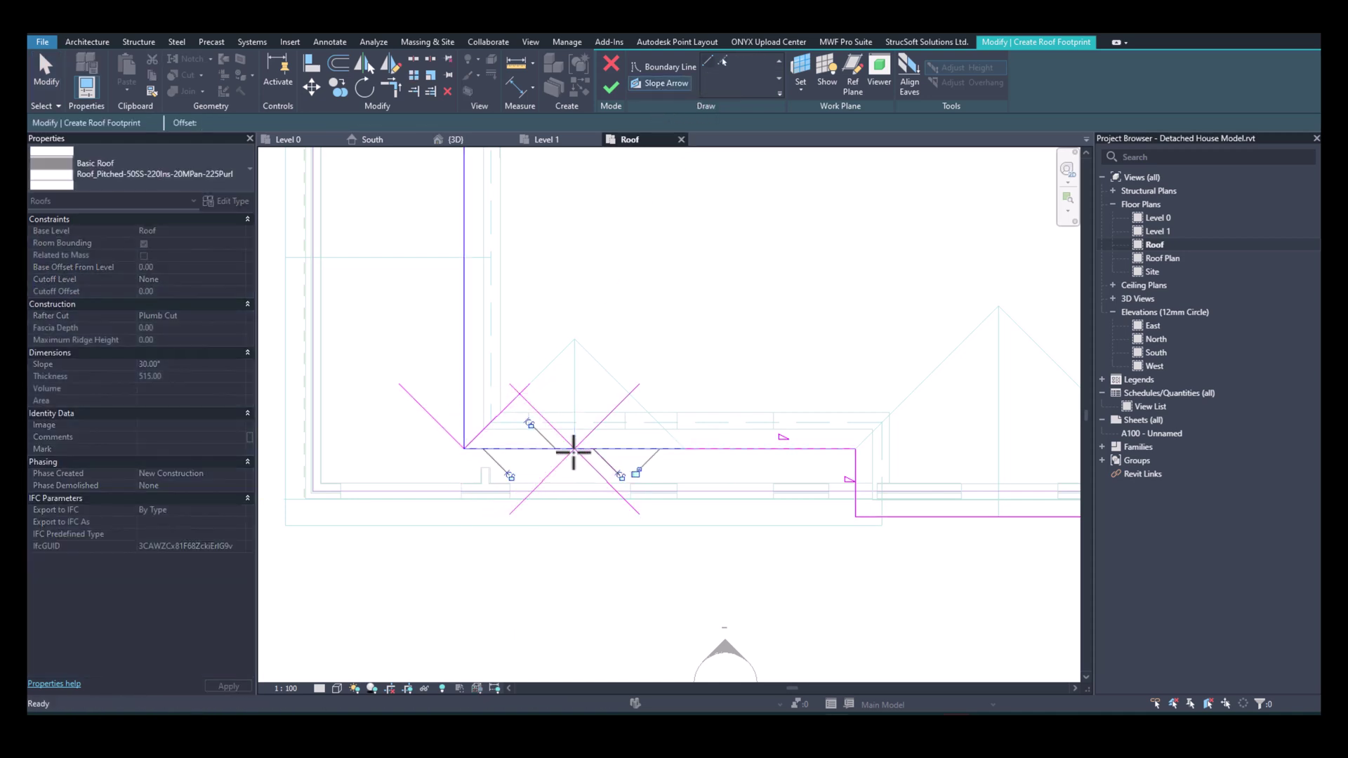
left_click(574, 448)
left_click(237, 228)
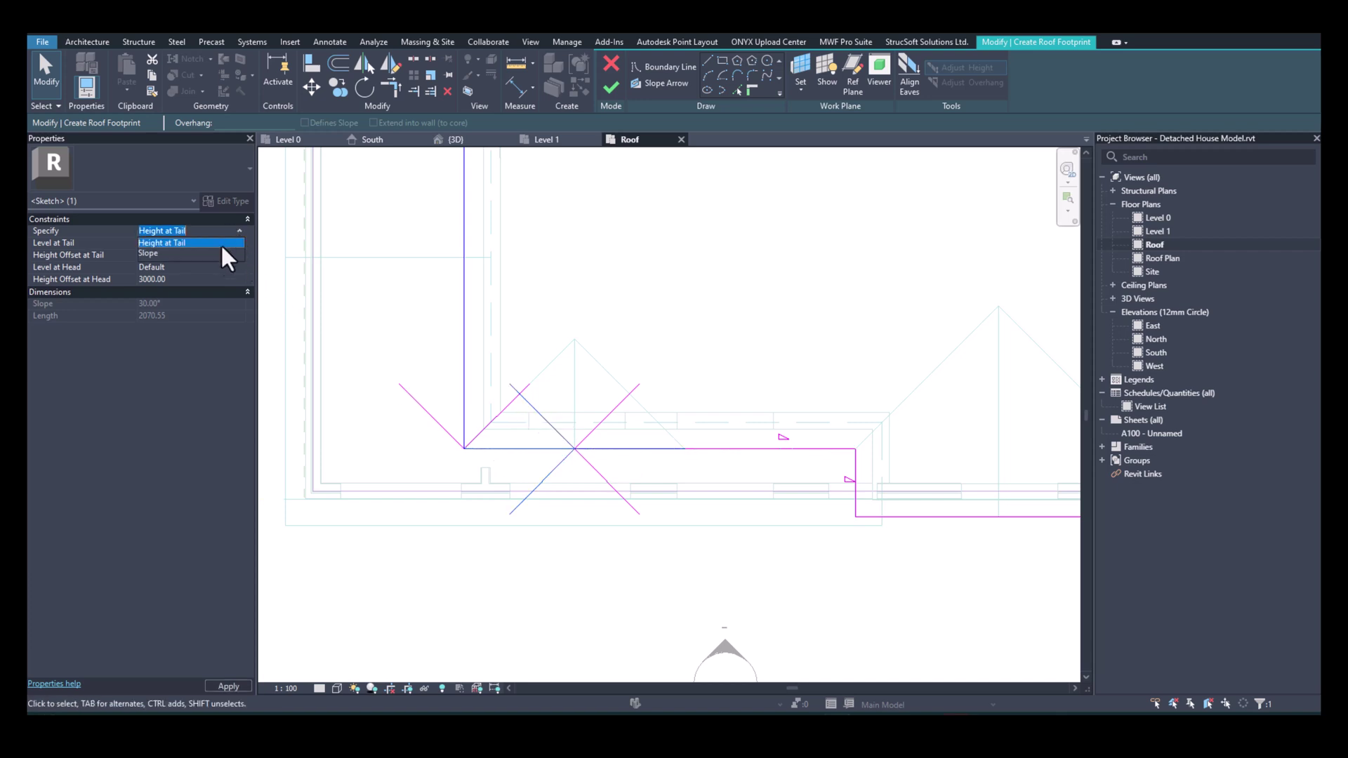
left_click(165, 253)
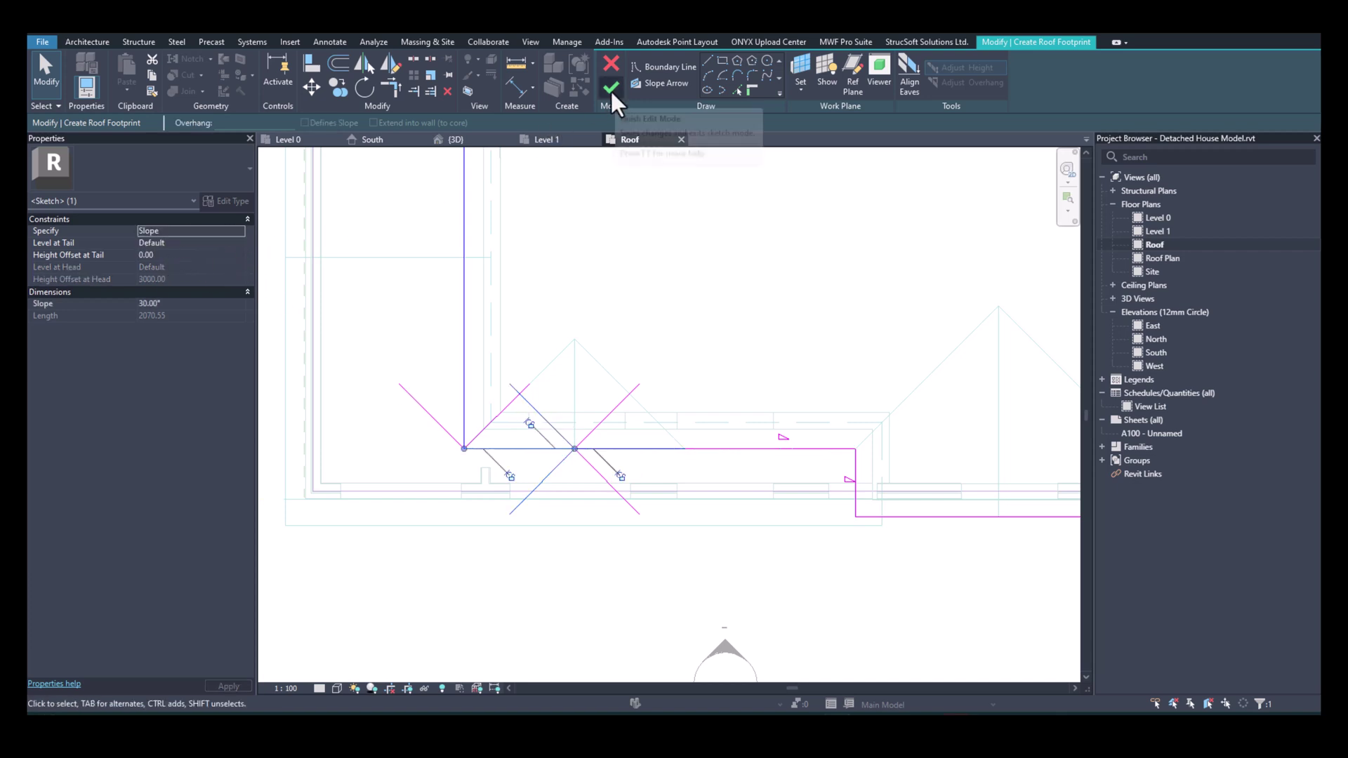
Check the southeast gable boundary and finish the roof footprint sketch.
left_click(676, 204)
scroll(799, 305, "down", 2)
middle_click_drag(1011, 370, 722, 388)
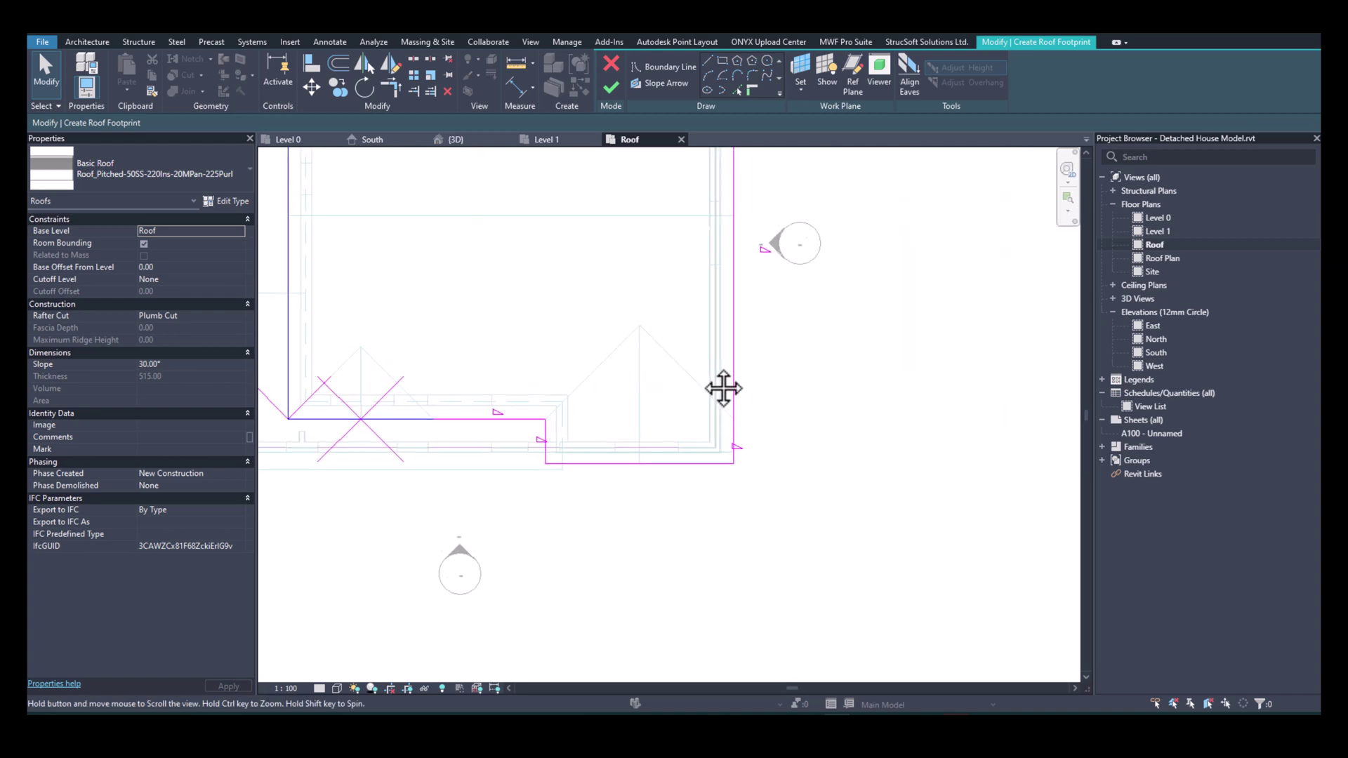
scroll(633, 454, "up", 2)
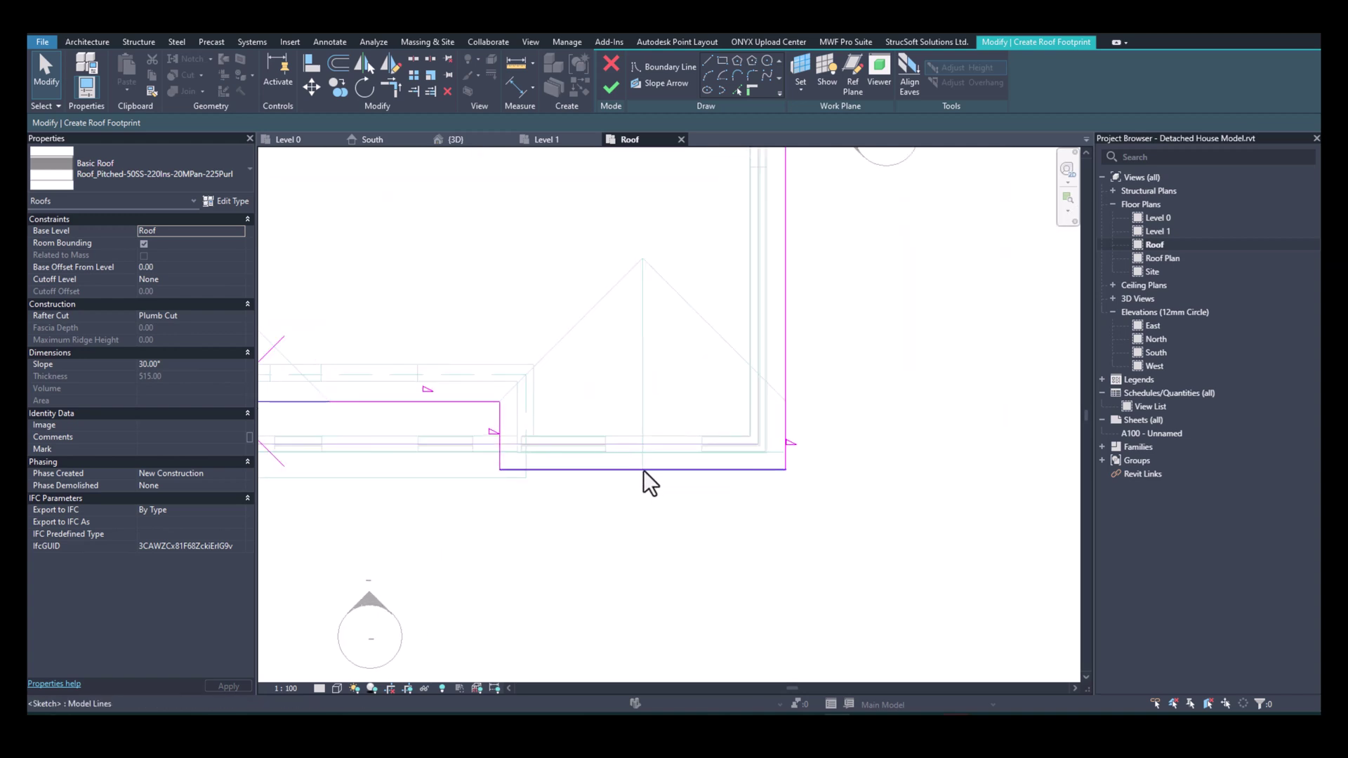
left_click(611, 87)
scroll(780, 315, "down", 3)
middle_click_drag(784, 319, 820, 383)
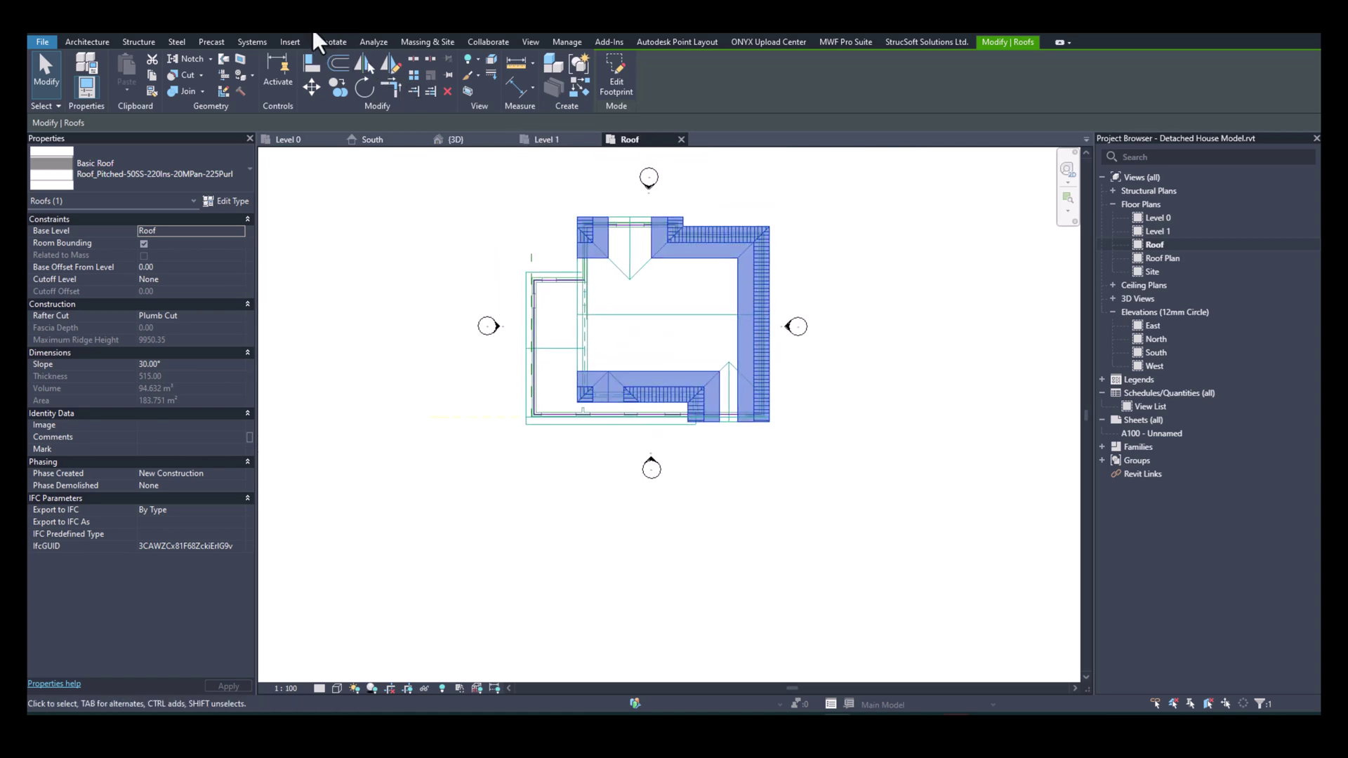
Examine the new roof in the 3D view and compare it with the house drawings in AutoCAD.
left_click(472, 139)
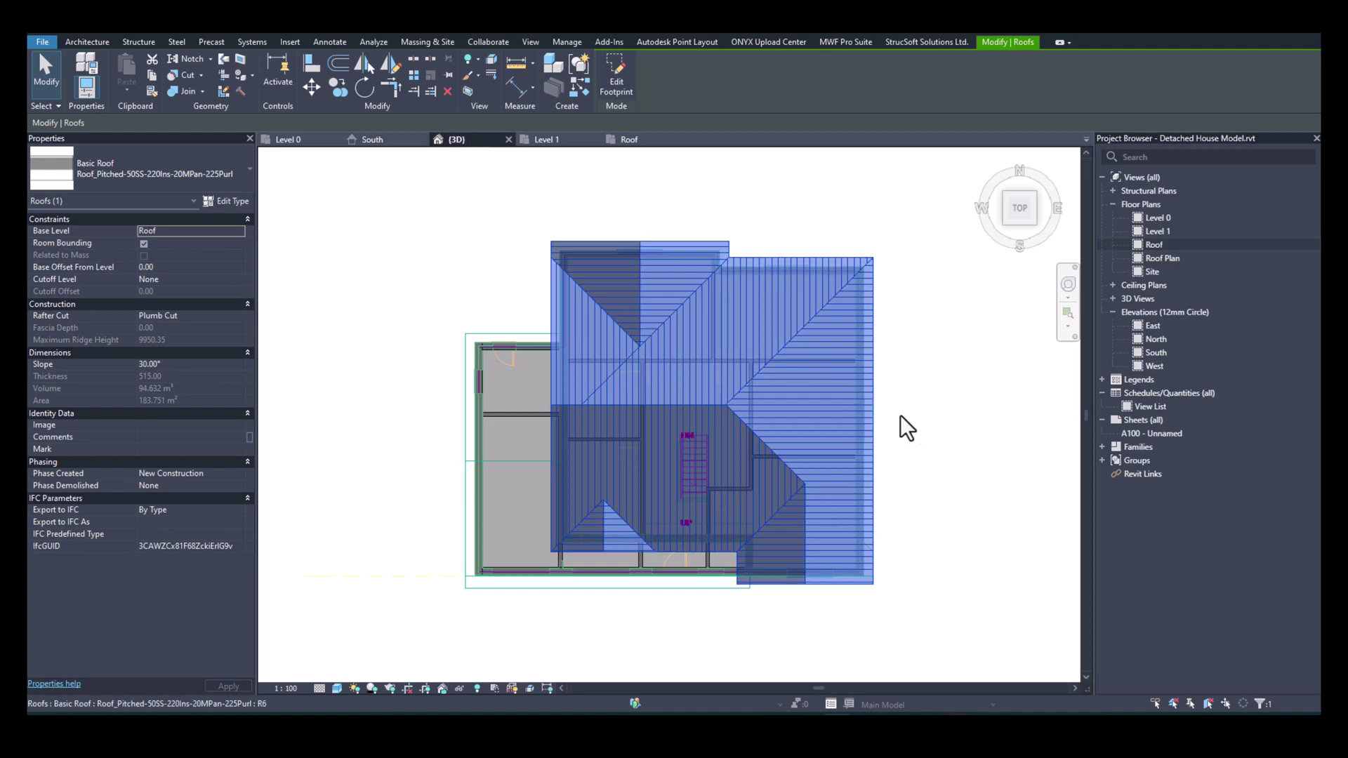
scroll(684, 536, "up", 2)
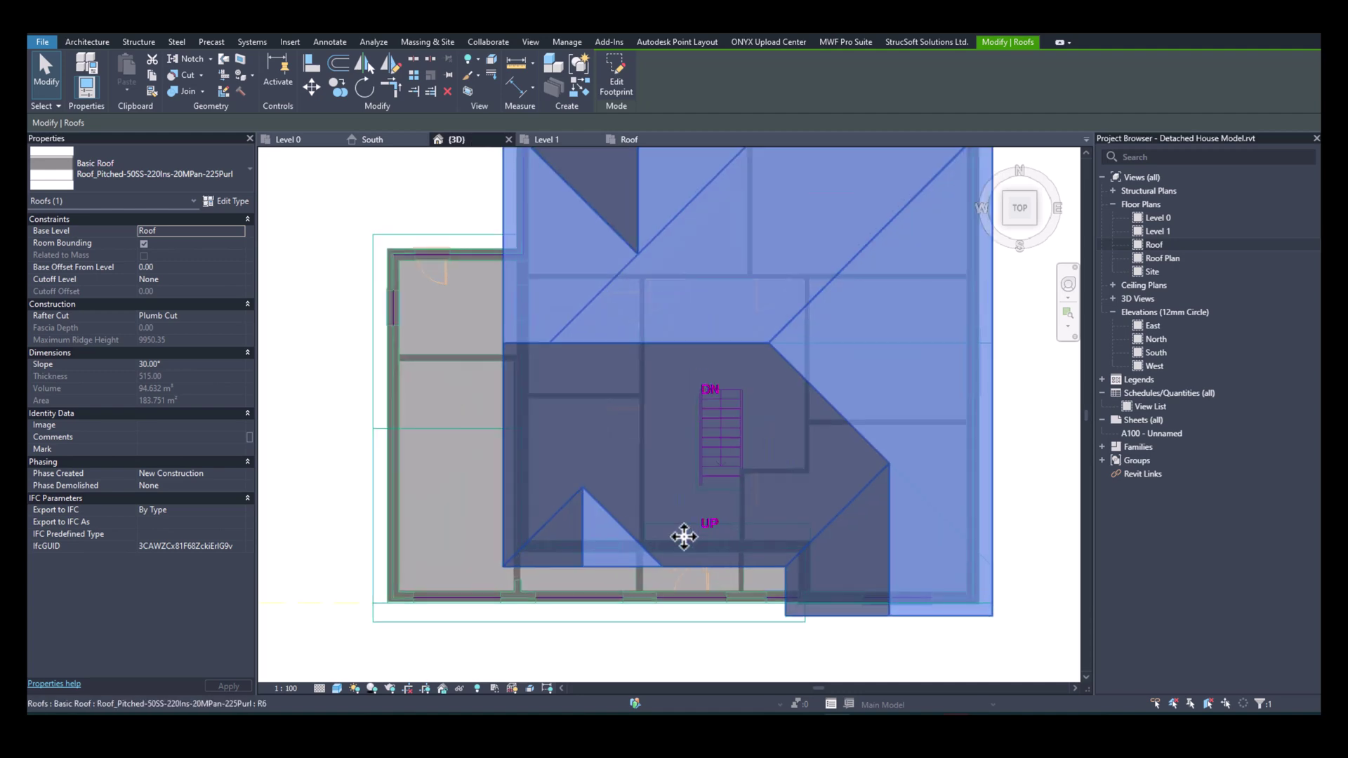
left_click(1033, 221)
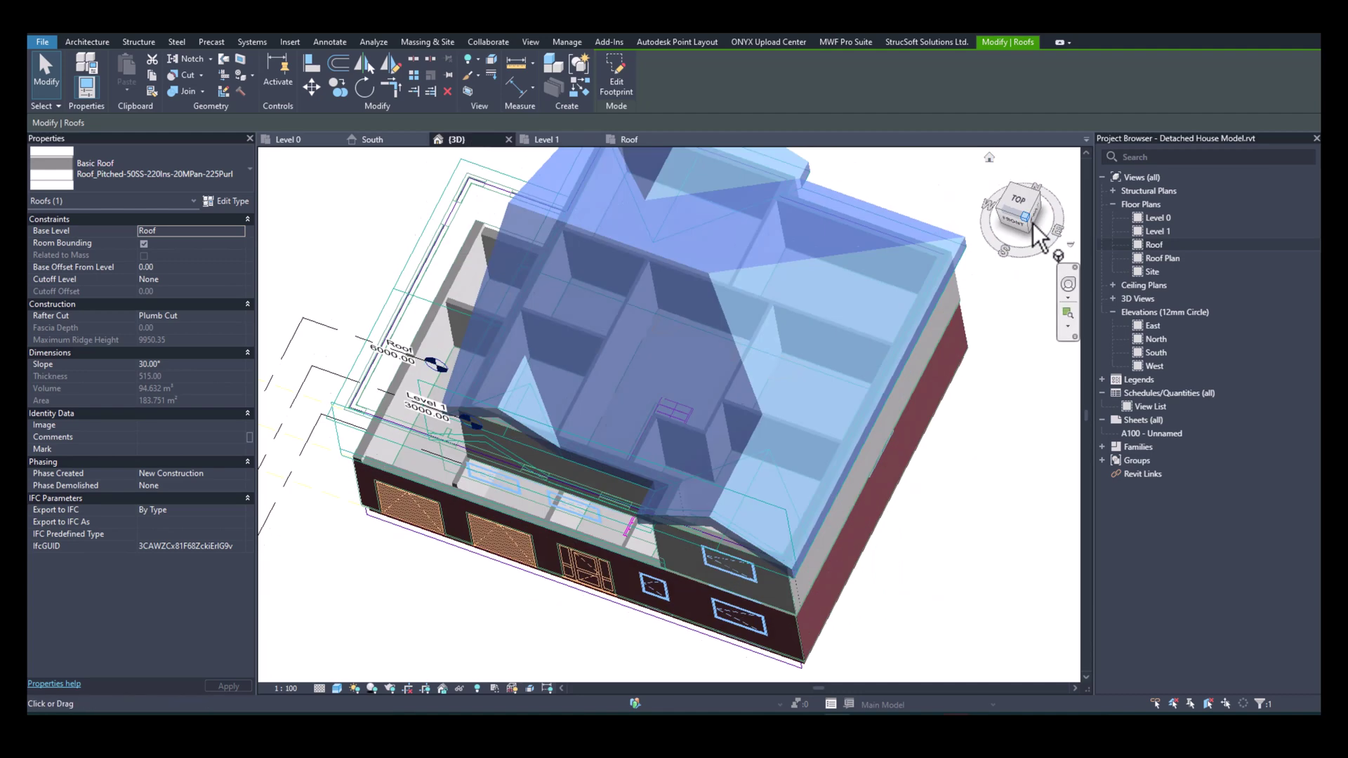
scroll(626, 390, "up", 1)
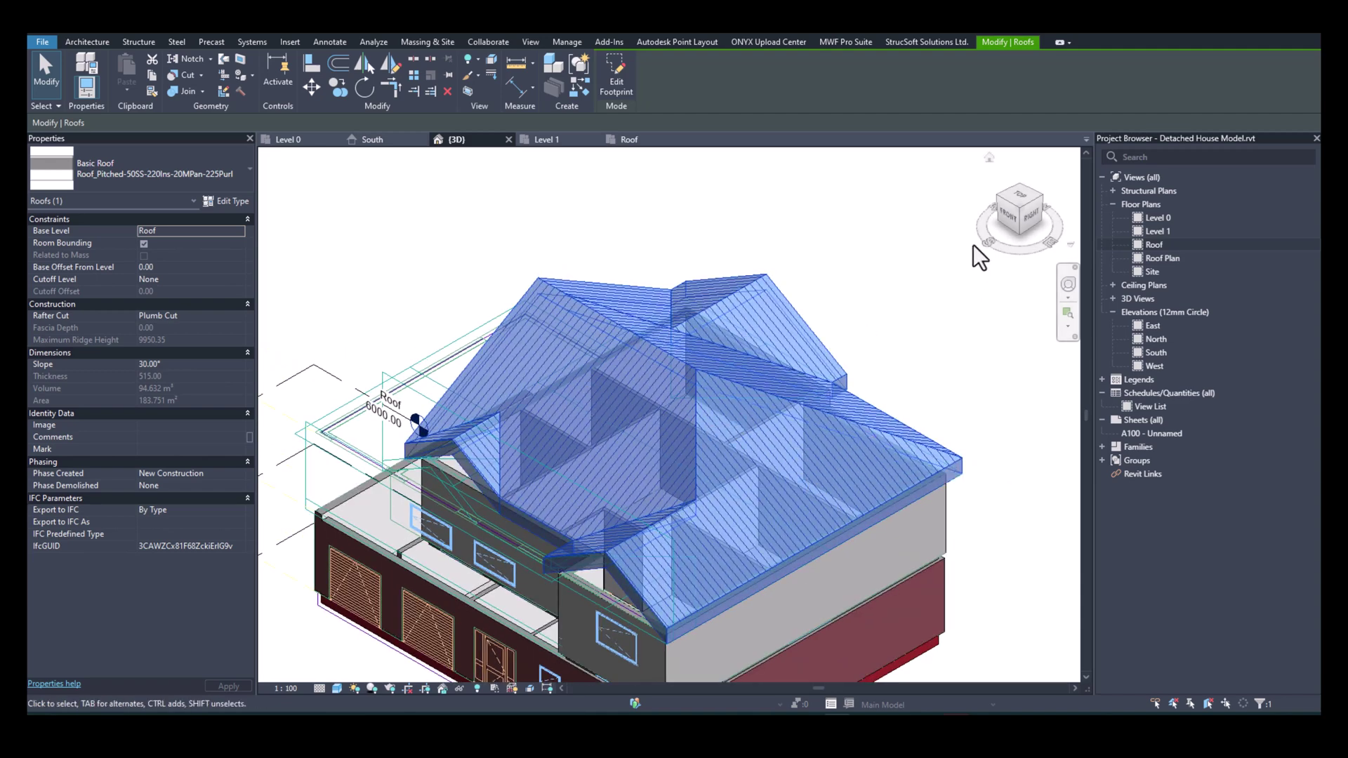
left_click(1019, 201)
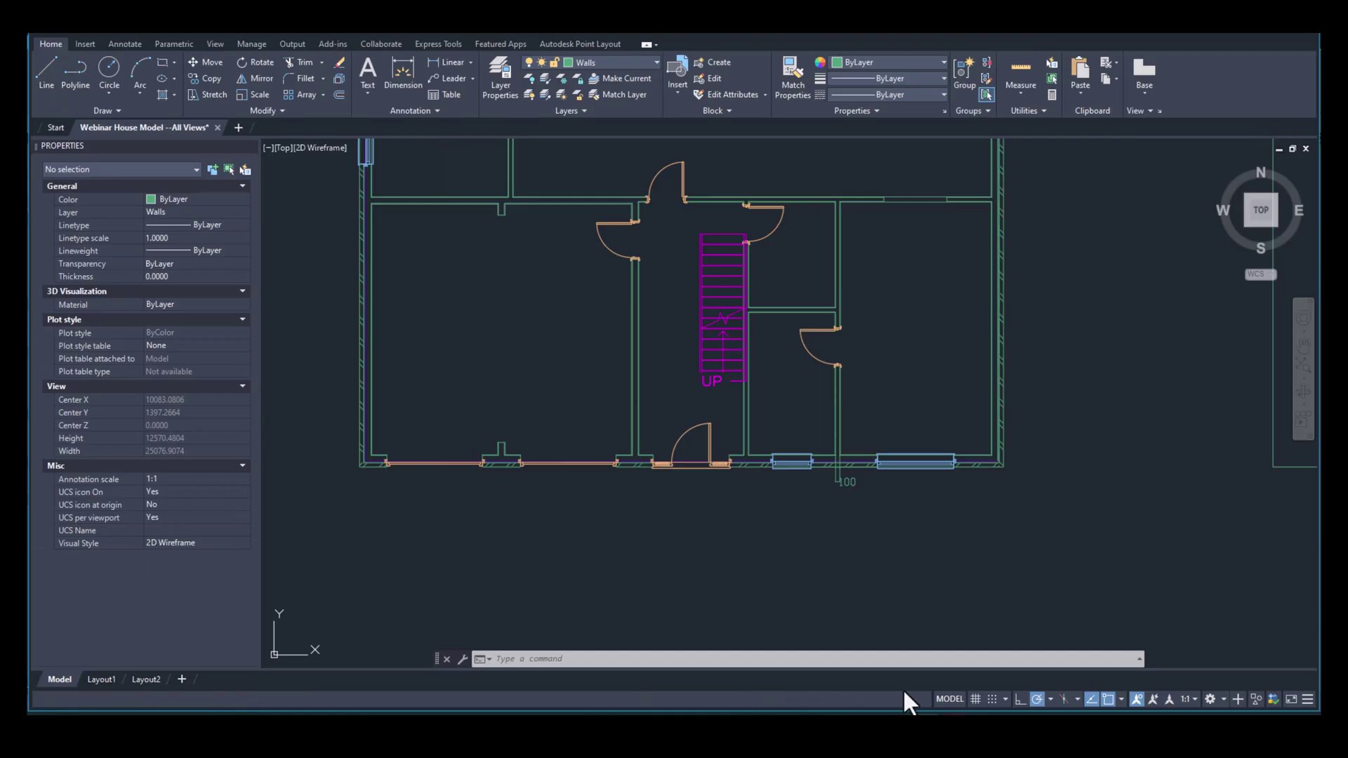
scroll(785, 449, "down", 8)
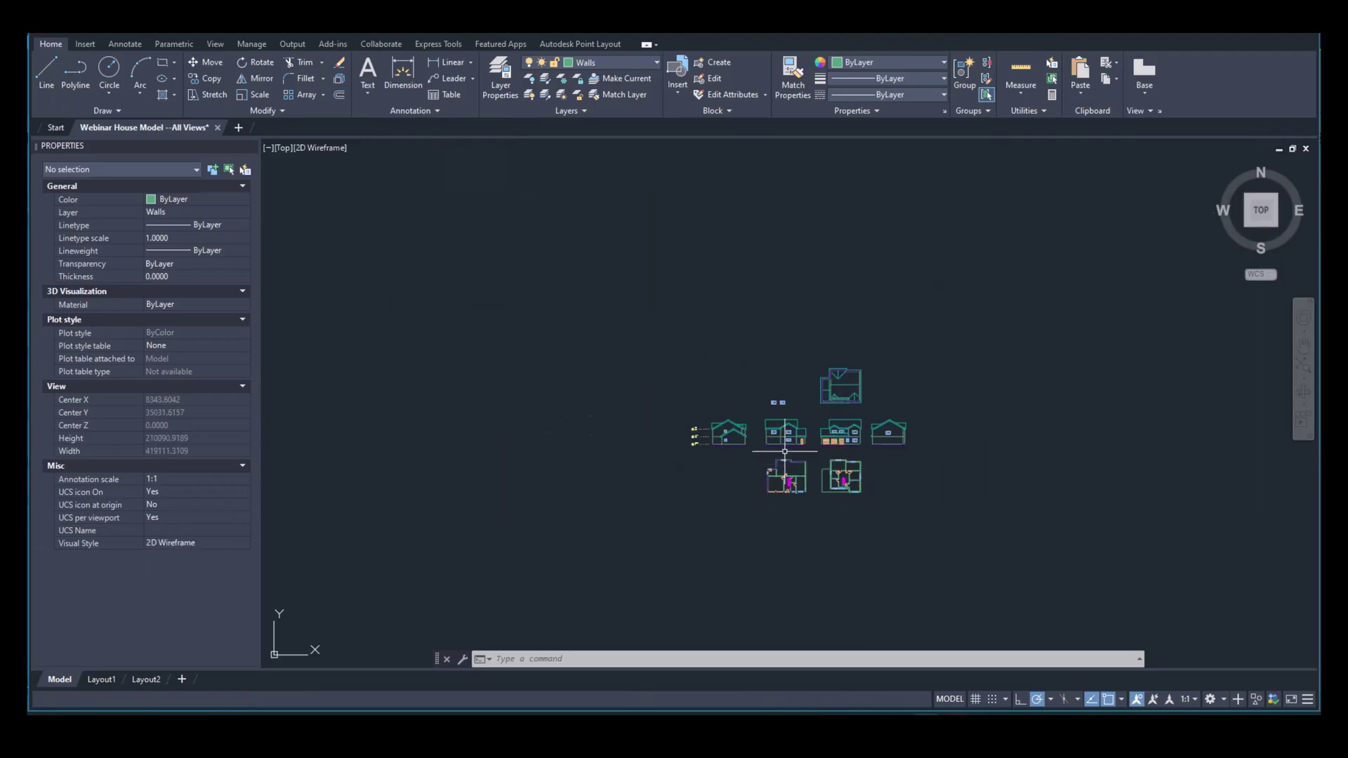
scroll(772, 435, "up", 5)
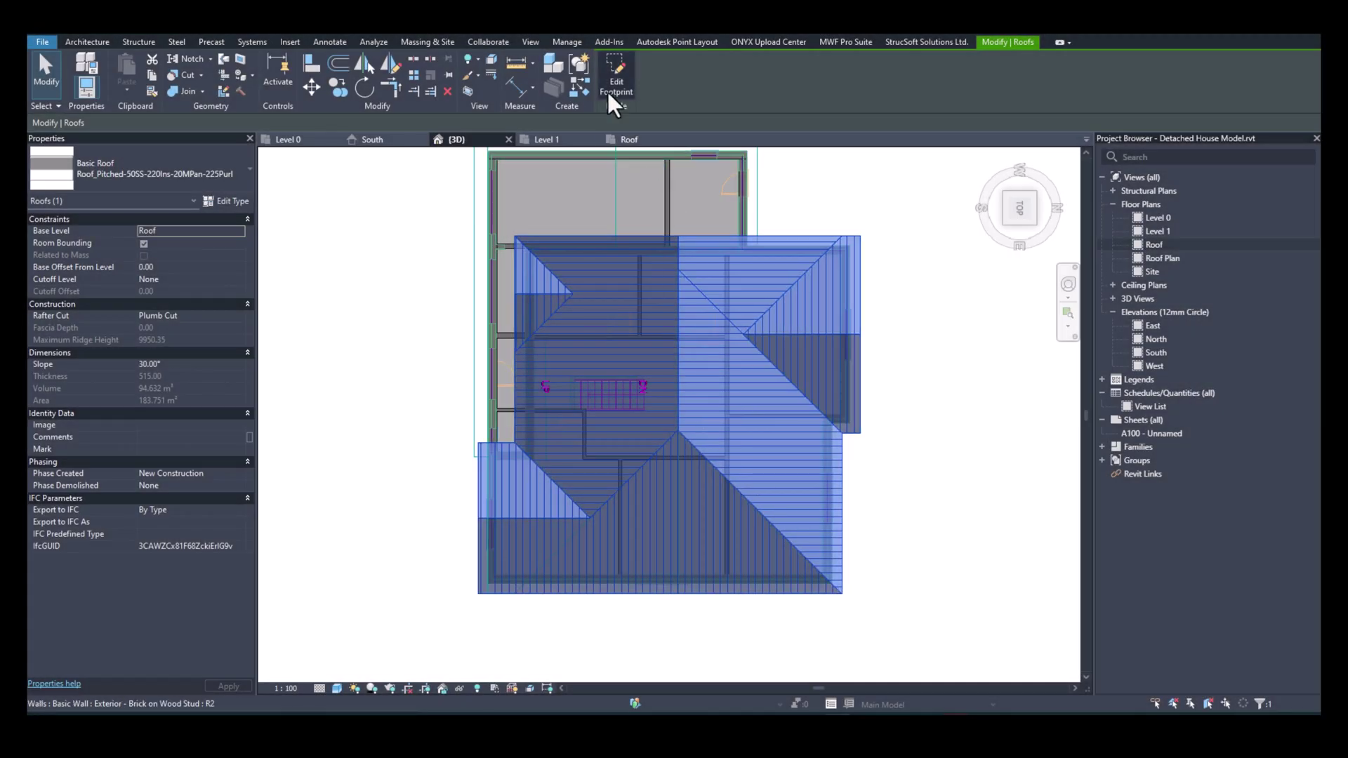
Back in Revit, edit the roof footprint so the long east boundary line no longer defines a slope, and finish the sketch.
left_click(607, 97)
left_click(682, 593)
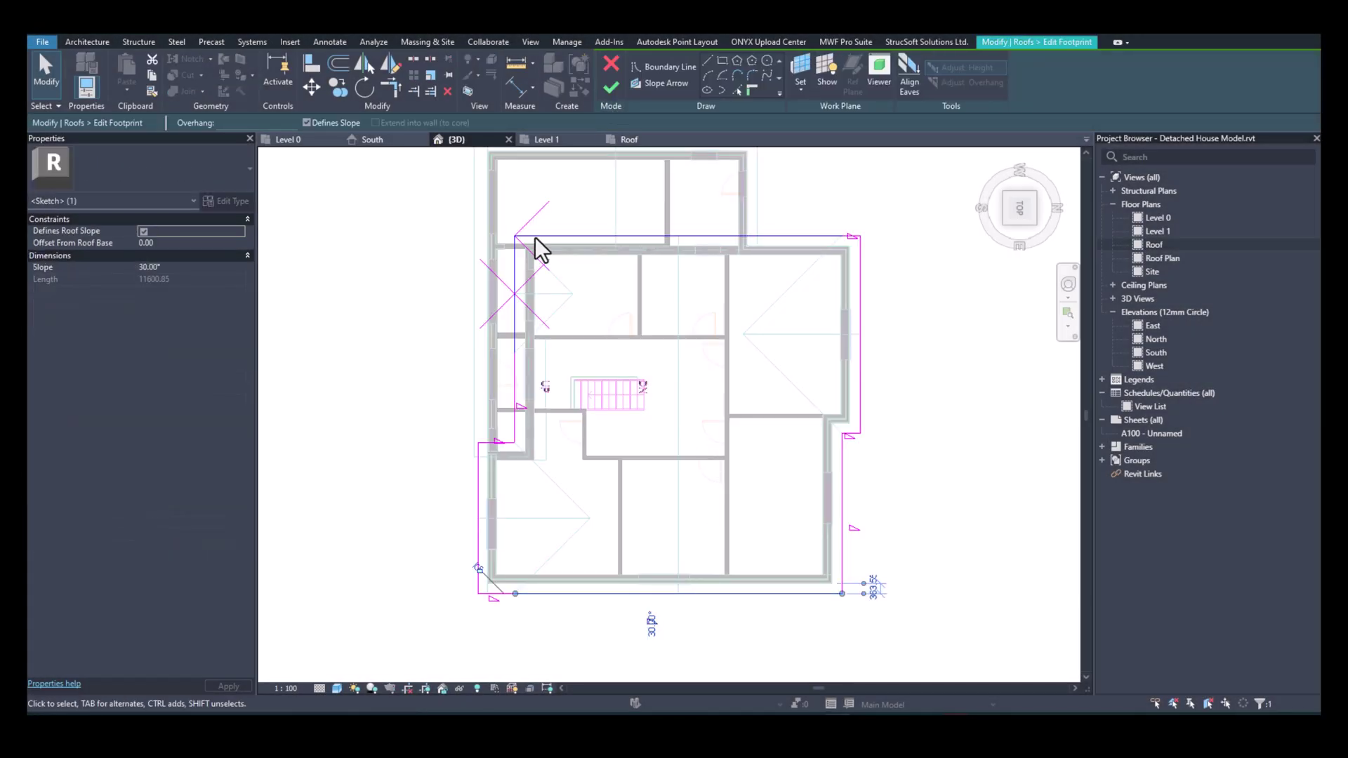
left_click(306, 122)
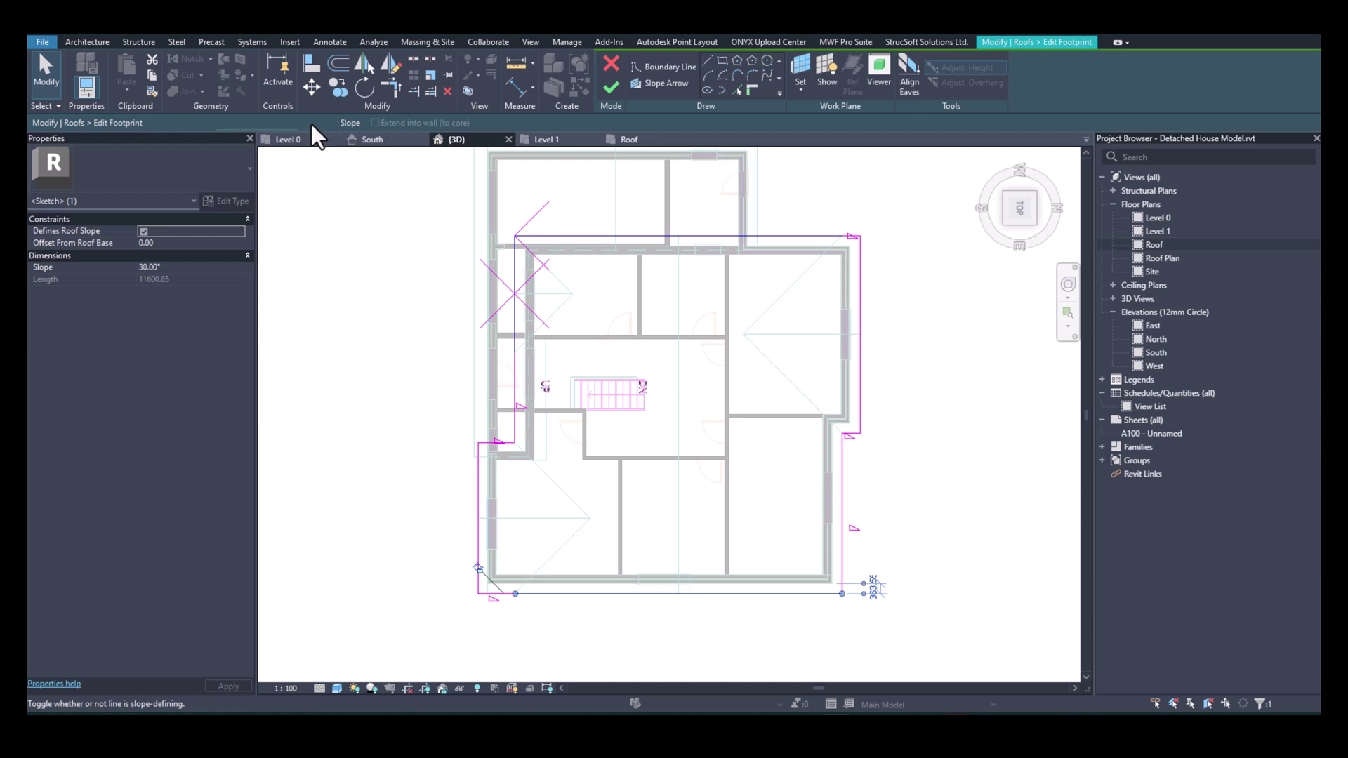
left_click(611, 87)
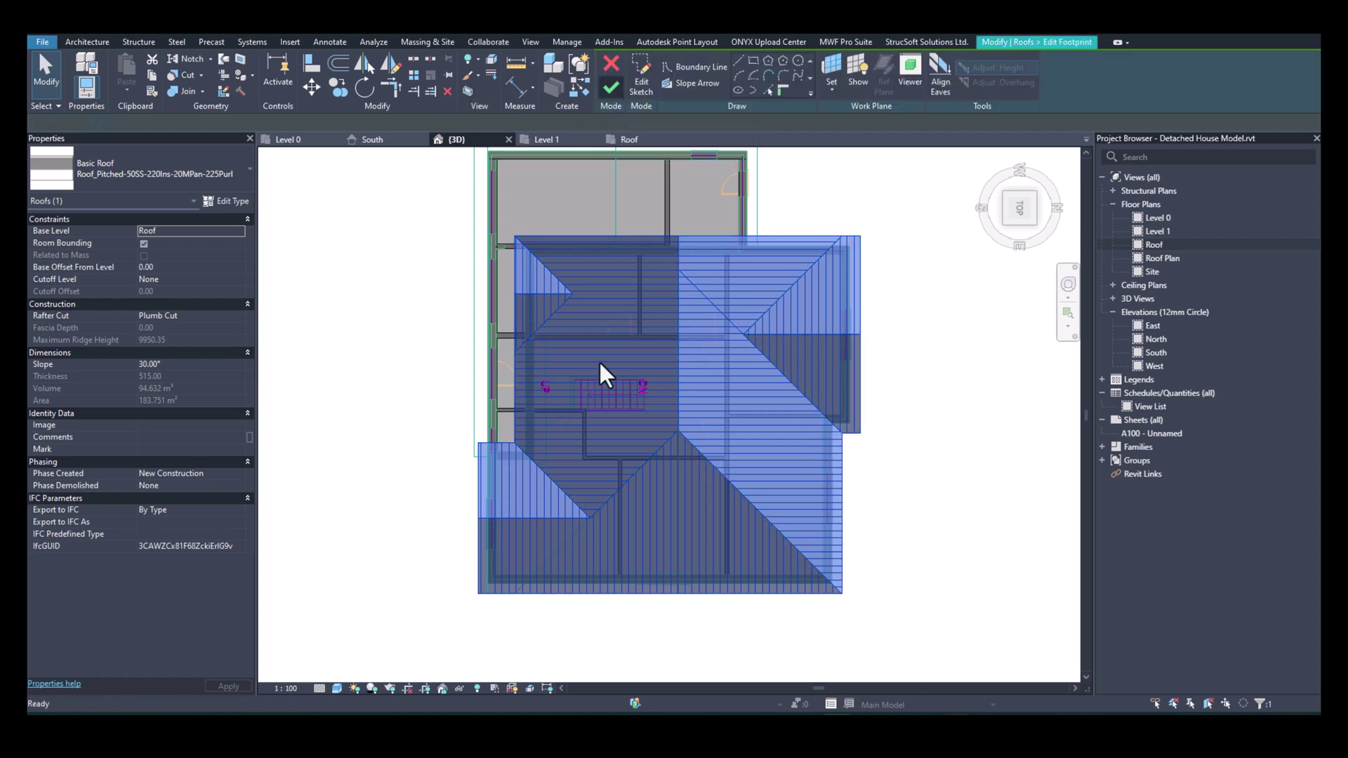
Reopen the roof footprint and turn off slope definition for the short boundary segment at the southeast corner.
left_click(613, 90)
scroll(557, 537, "up", 3)
scroll(512, 608, "down", 2)
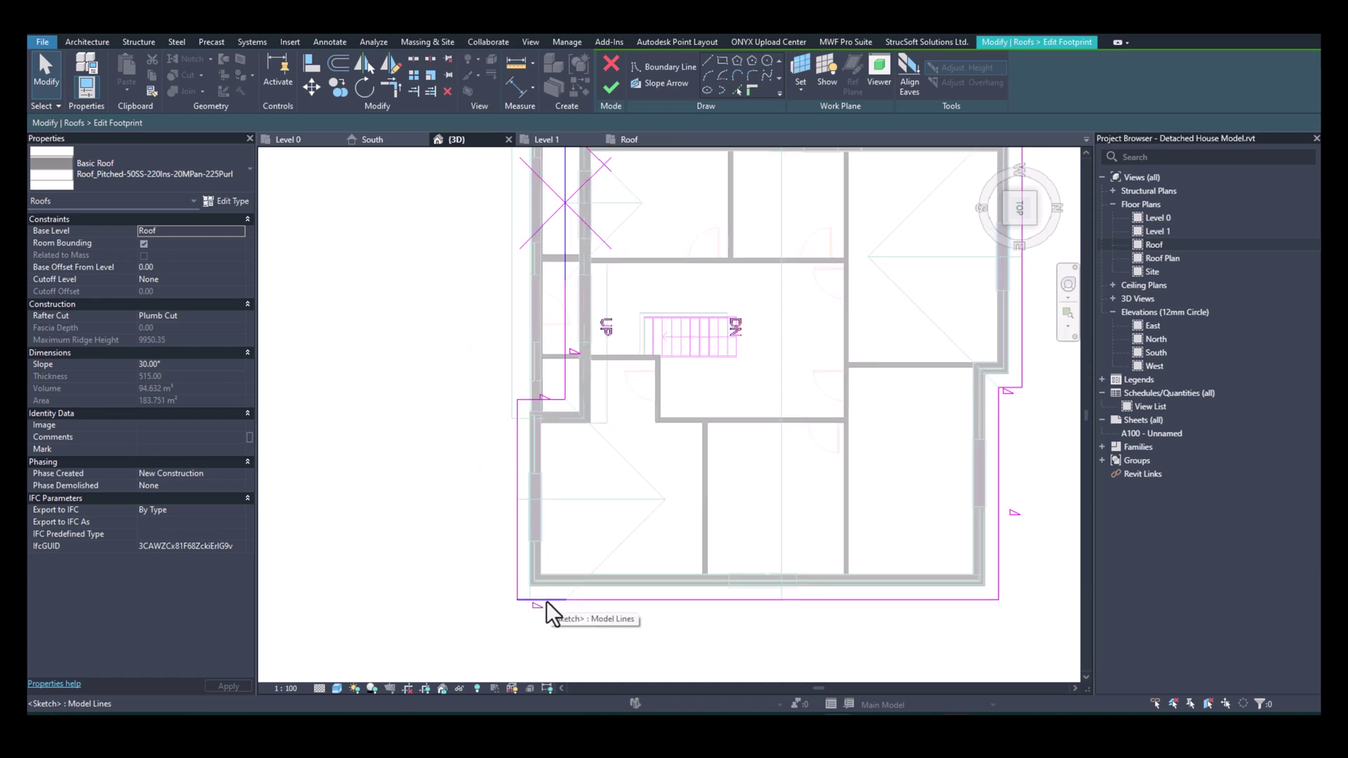
left_click(546, 600)
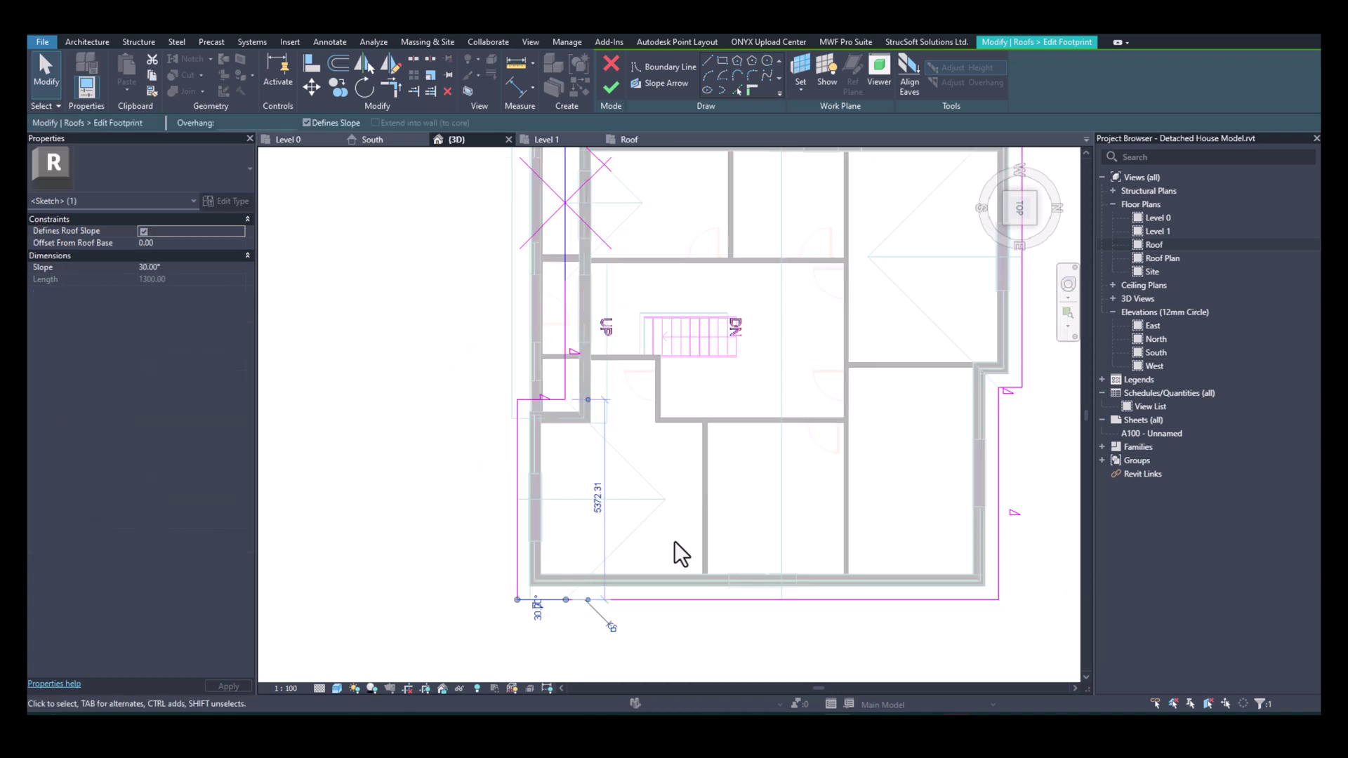
left_click(304, 122)
Add a slope arrow from the southeast corner to the gable's midpoint, specify it by Slope, and finish the footprint.
left_click(640, 83)
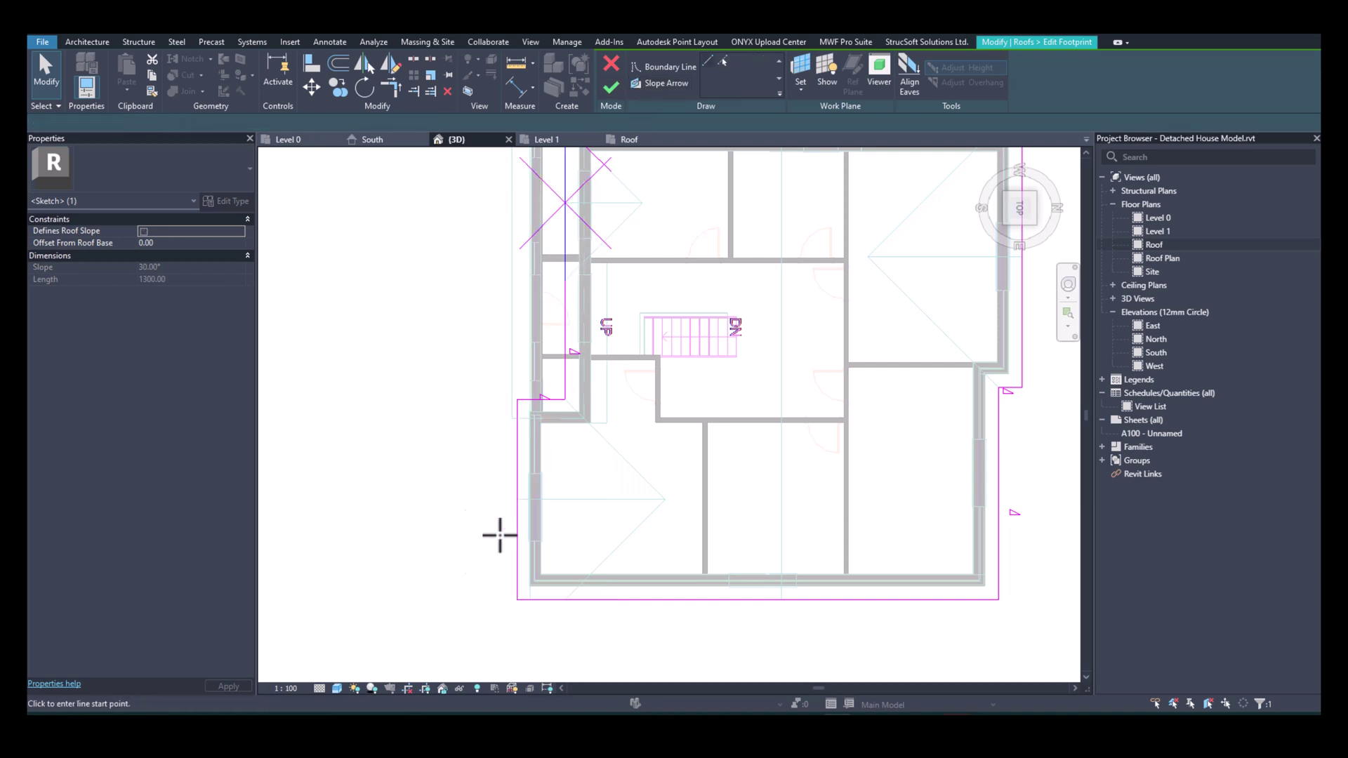
left_click(517, 599)
left_click(517, 500)
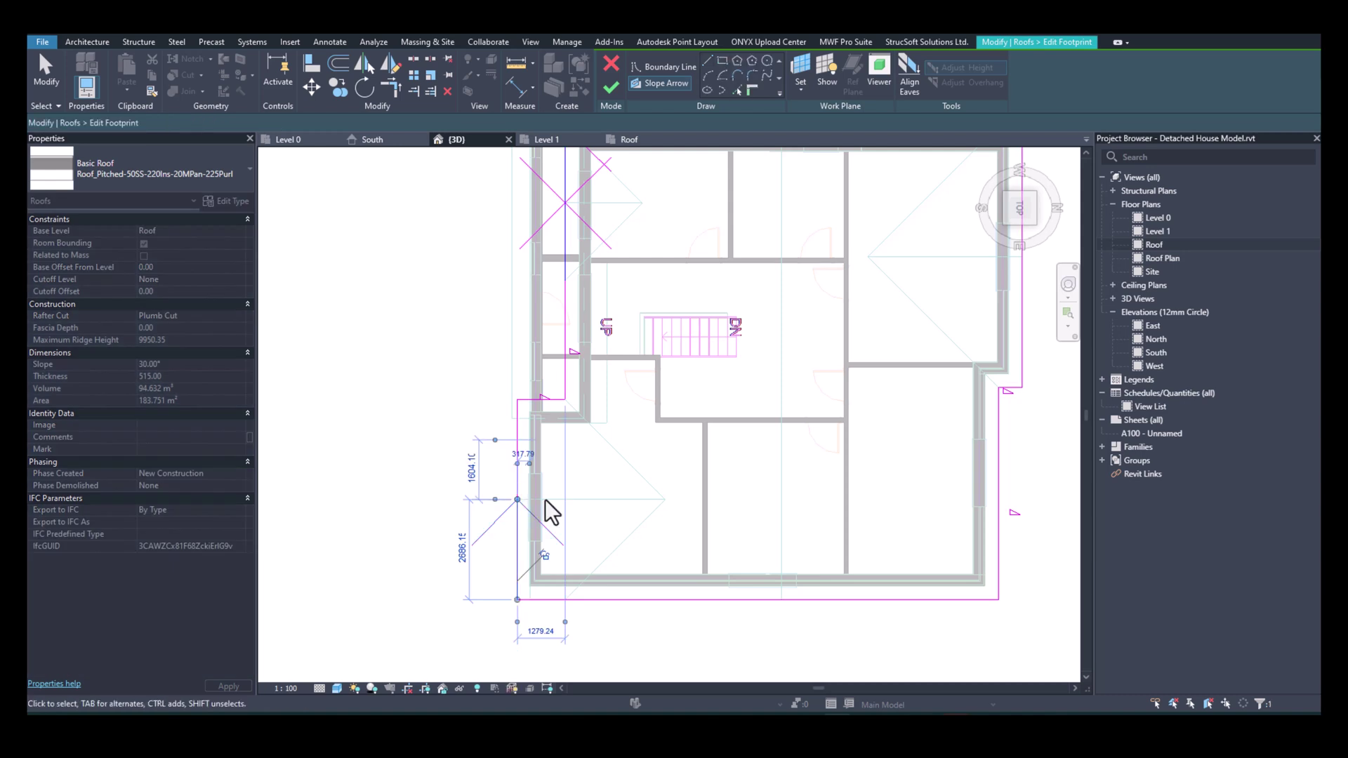
left_click(235, 232)
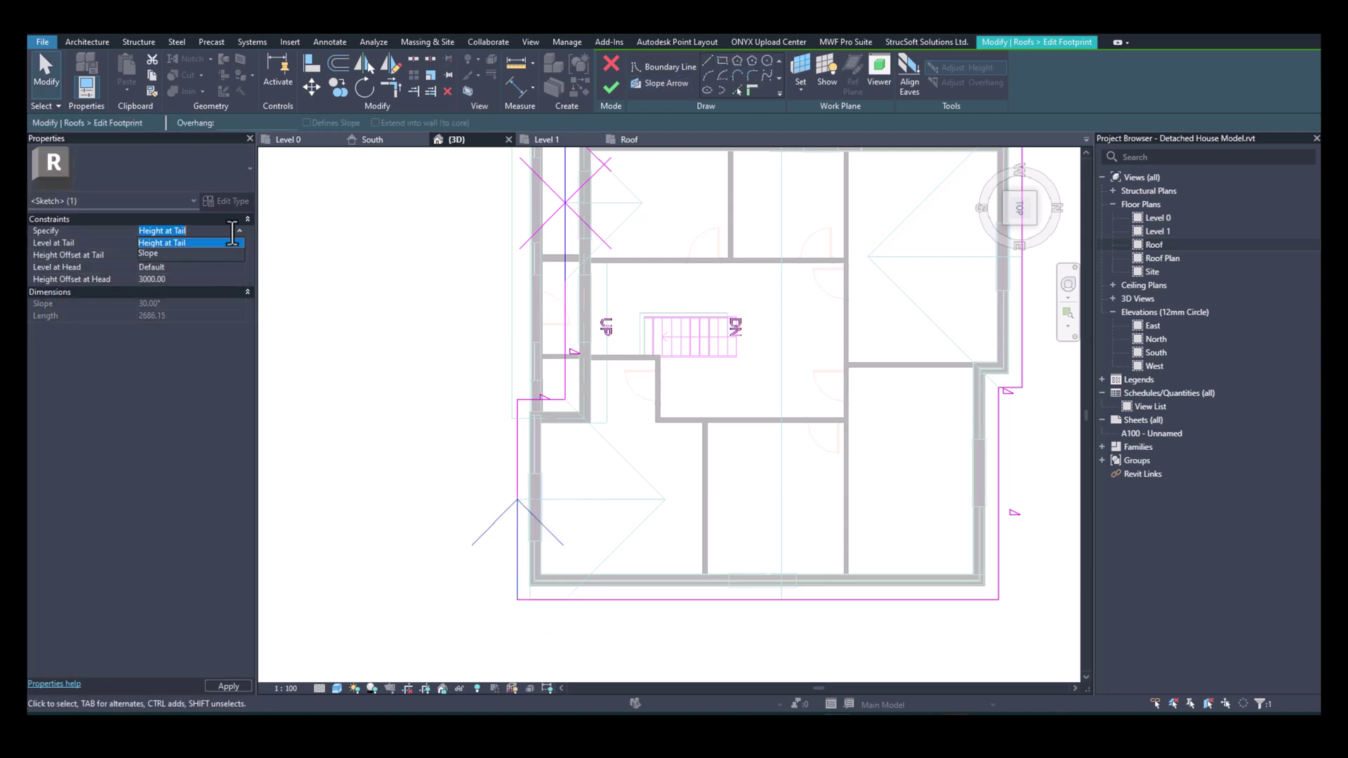
left_click(152, 281)
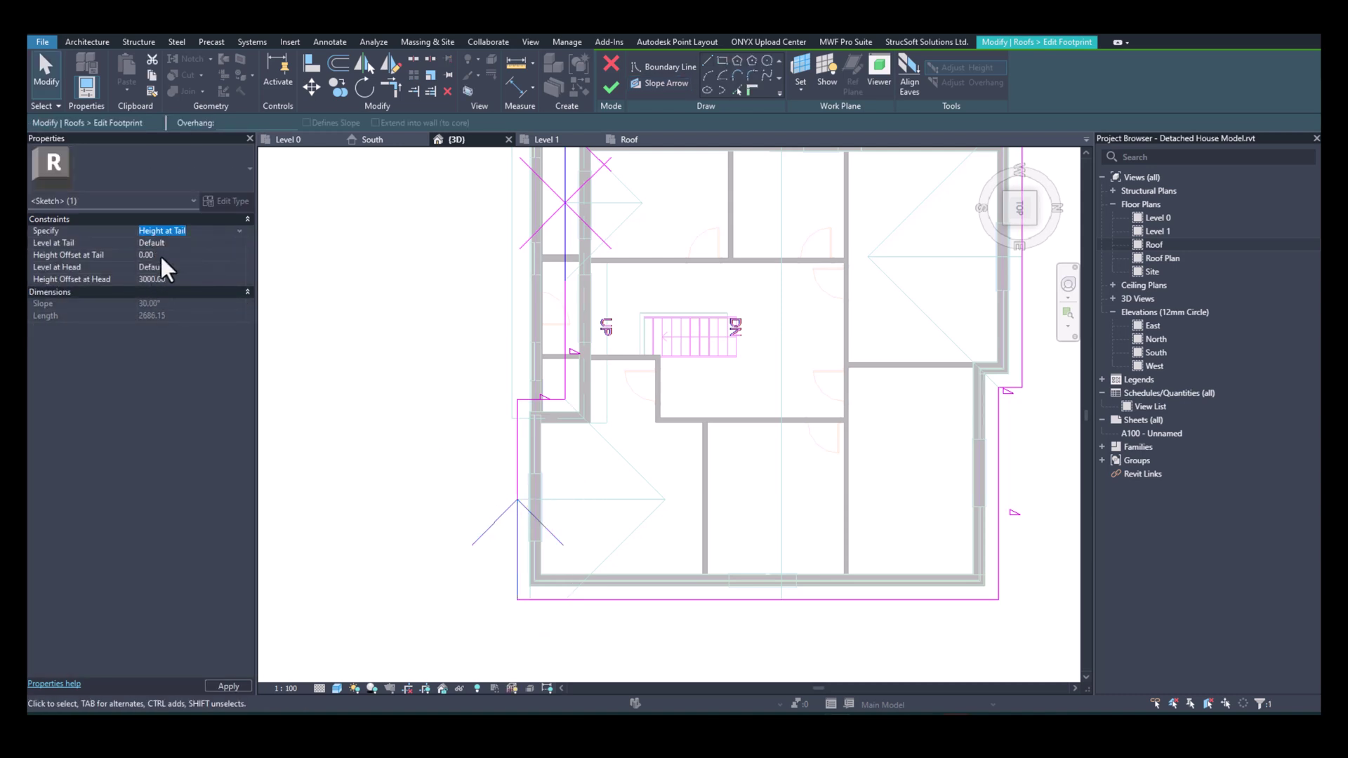
left_click(239, 231)
left_click(179, 251)
left_click(610, 87)
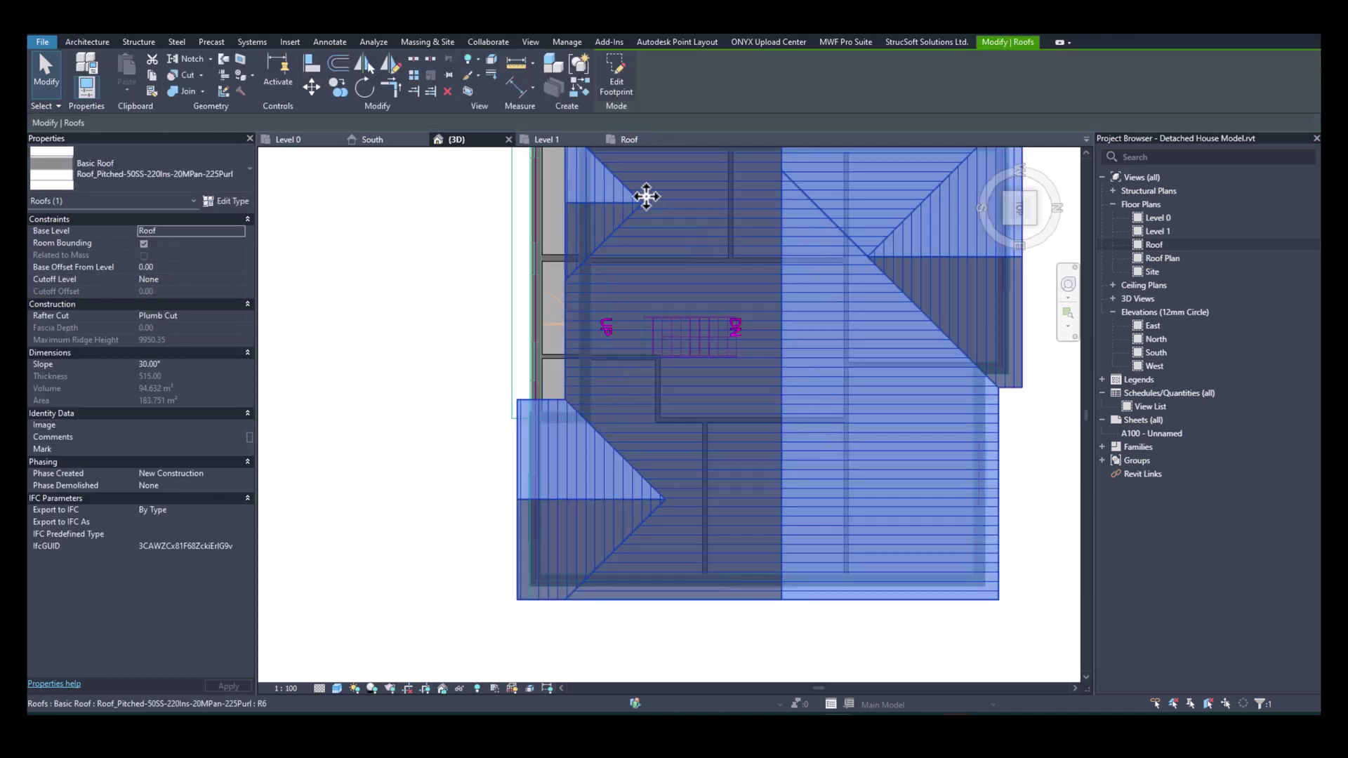
key("Escape")
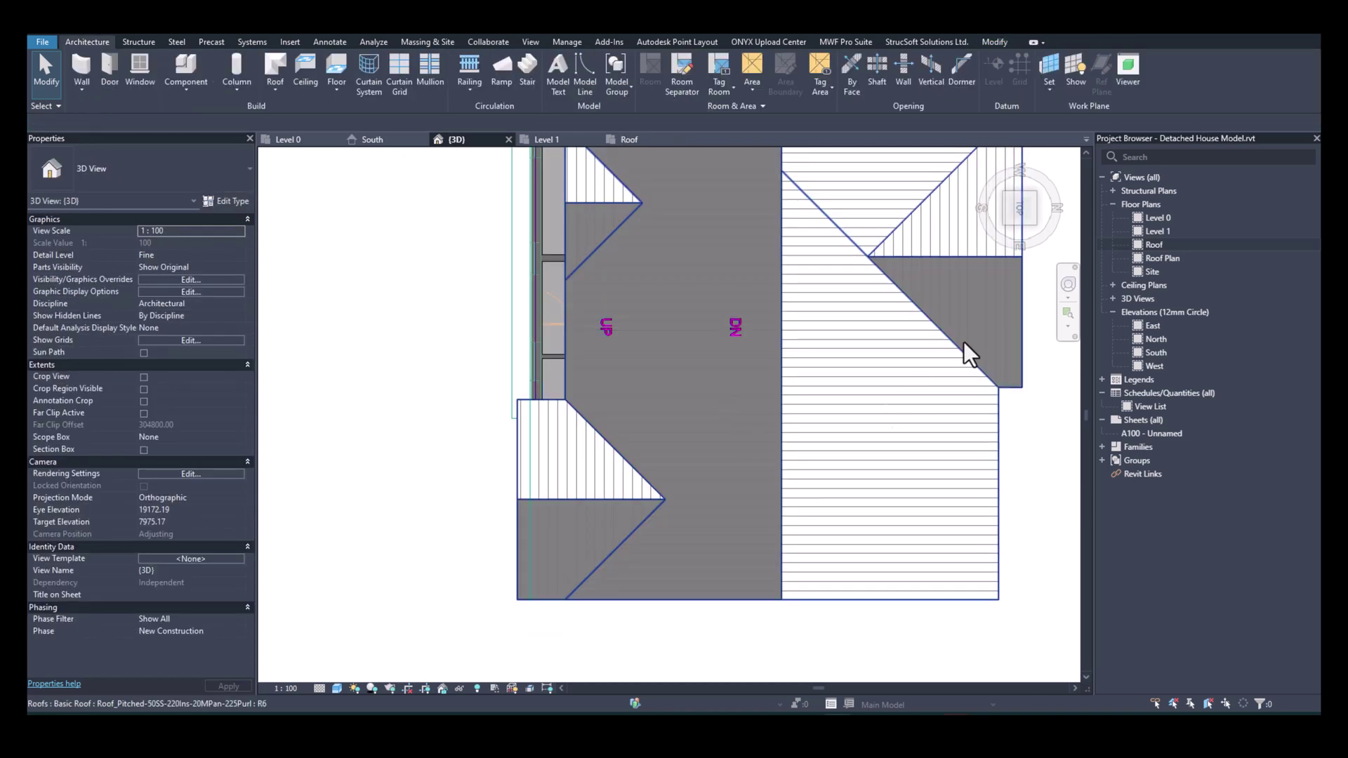
Change the main roof's type to Roof-Pitched_38Tile-25Bat-0Felt-25bat-100Ins-150Truss-12PBd.
left_click_drag(1025, 240, 1000, 242)
left_click(1000, 230)
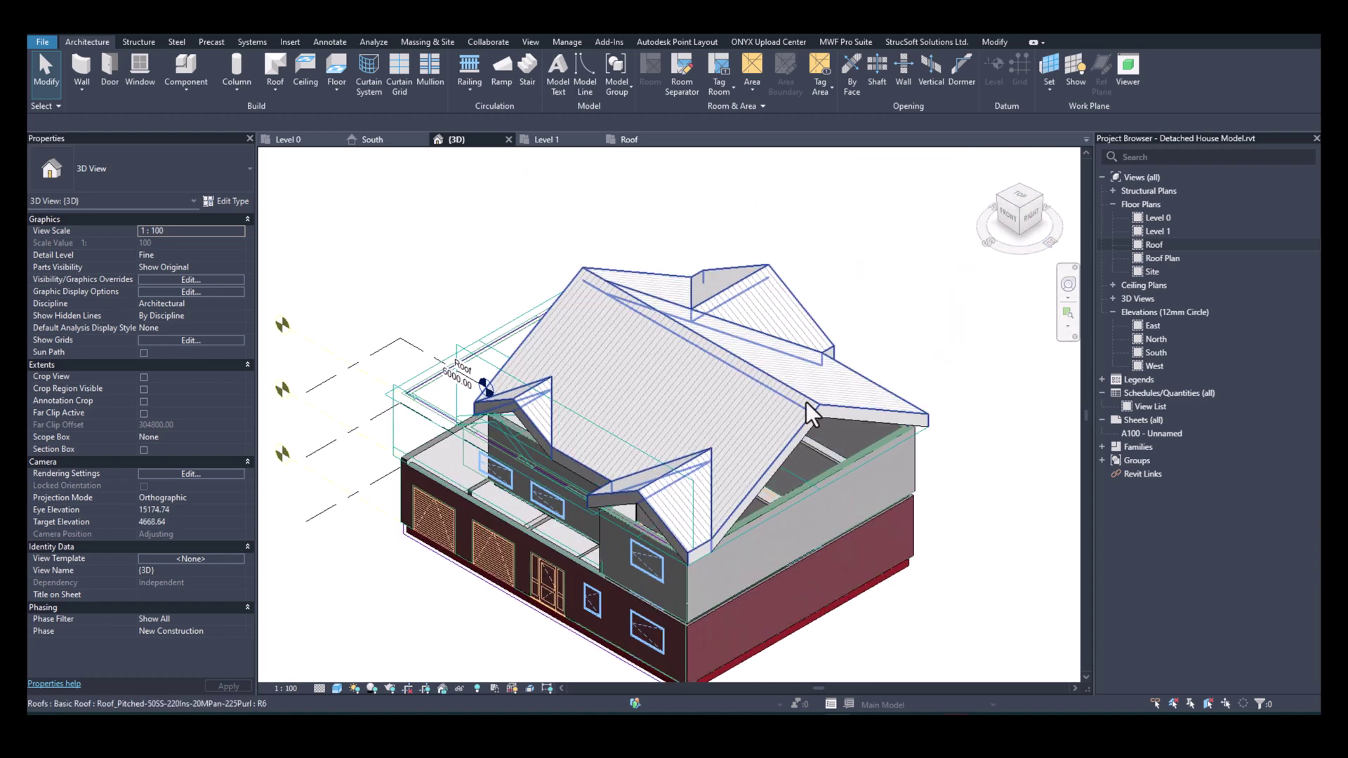
left_click(802, 395)
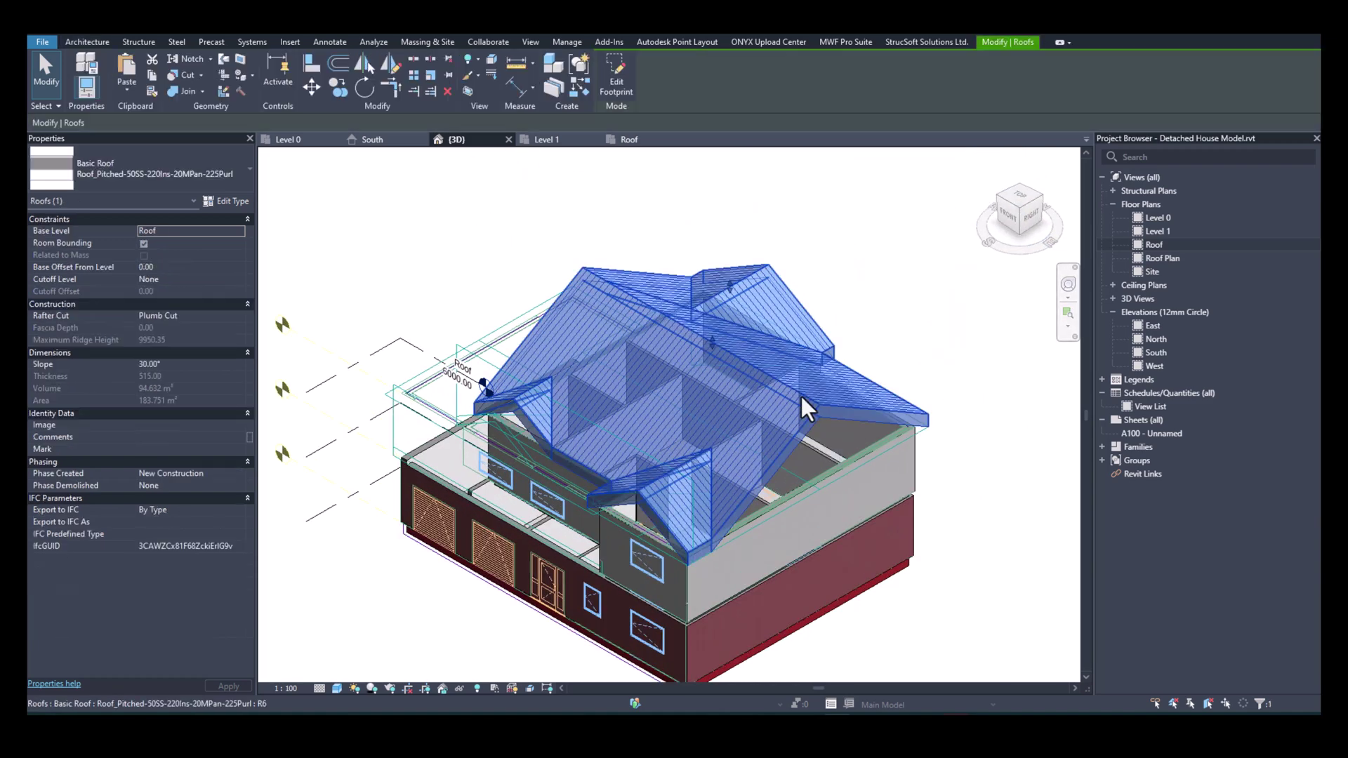
left_click(205, 171)
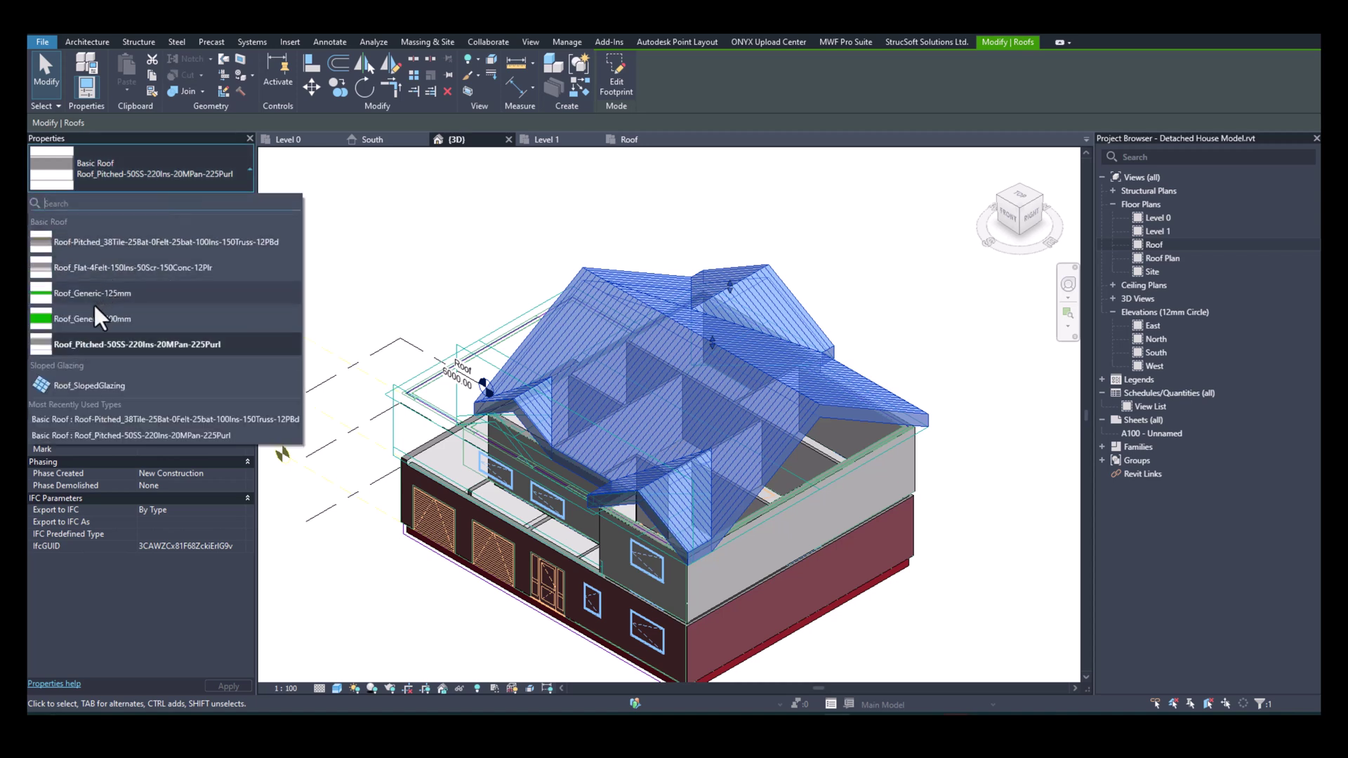
left_click(136, 243)
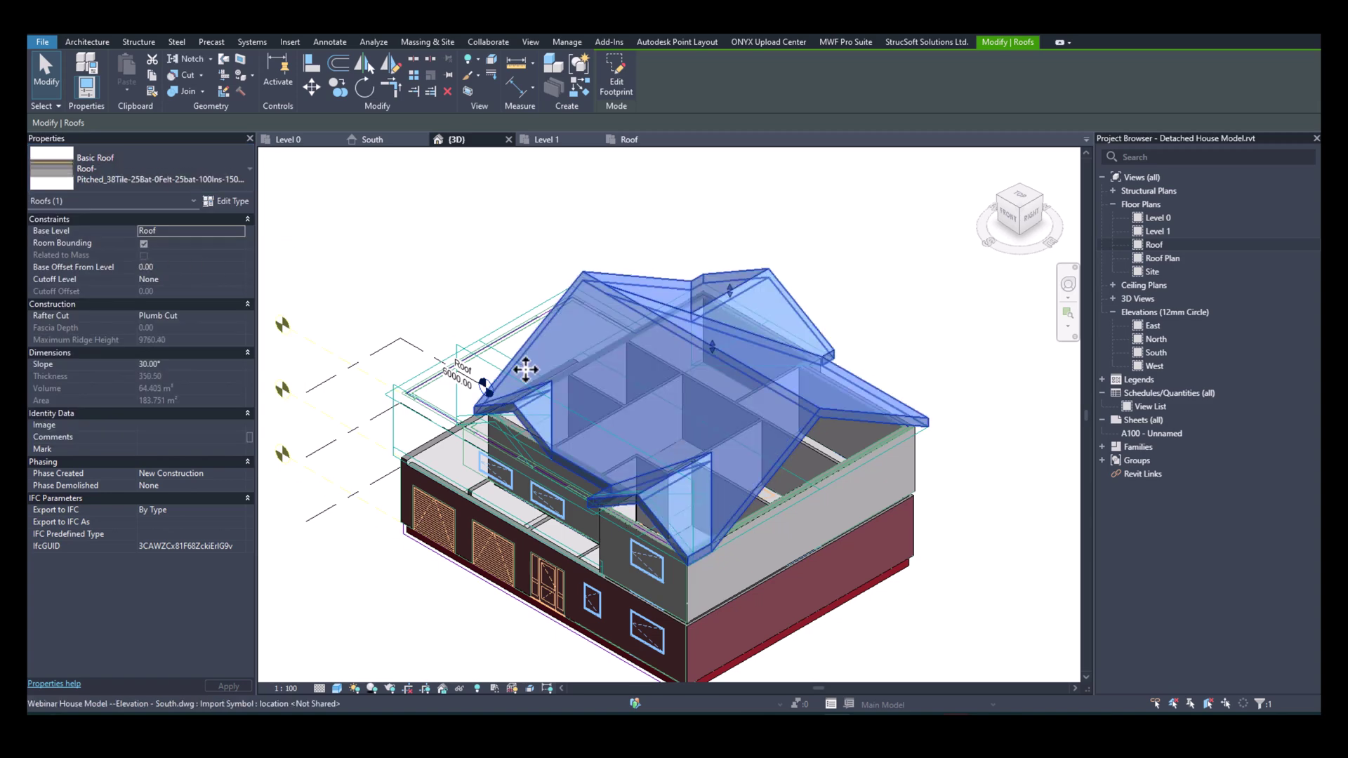
left_click(904, 306)
Start a roof by footprint over the model seen from above, and host it on Level 1.
middle_click_drag(800, 403, 314, 396, "shift")
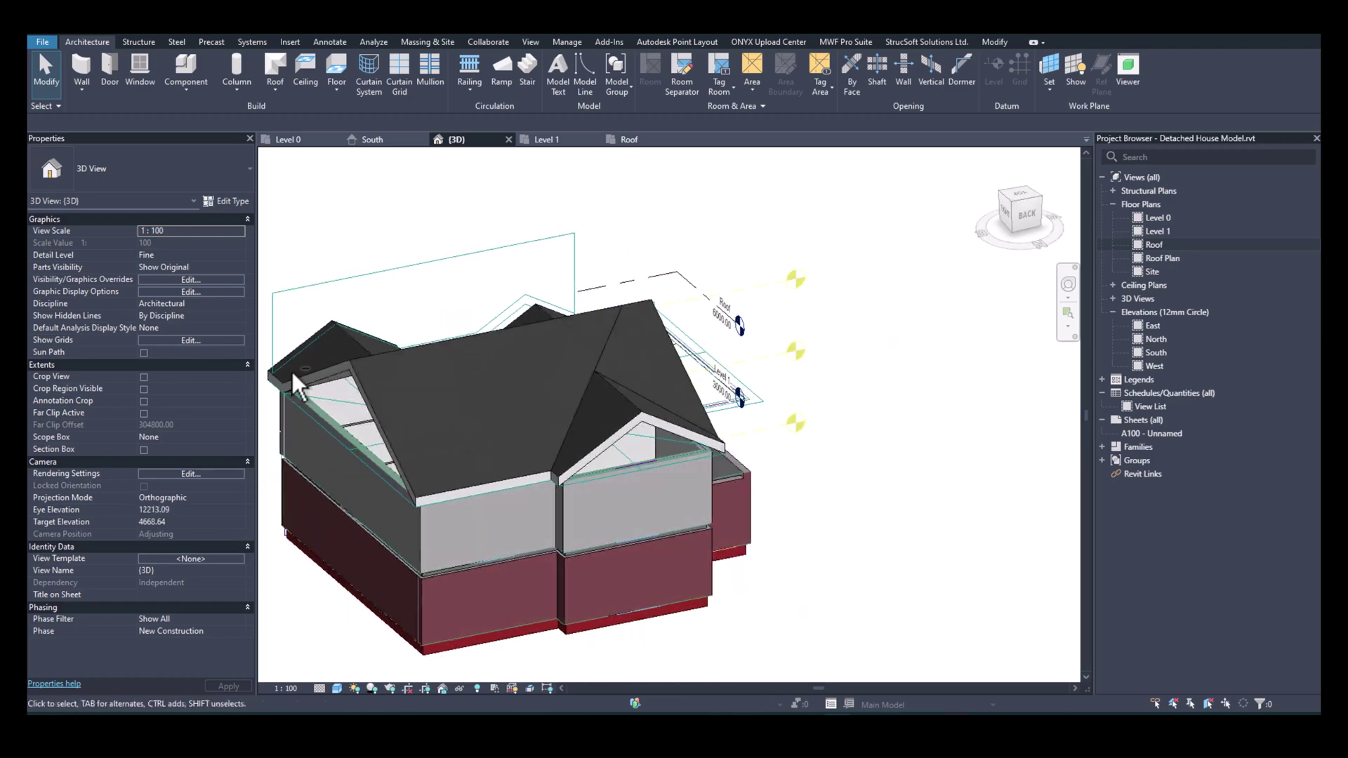
middle_click_drag(842, 417, 902, 531, "shift")
left_click(1017, 199)
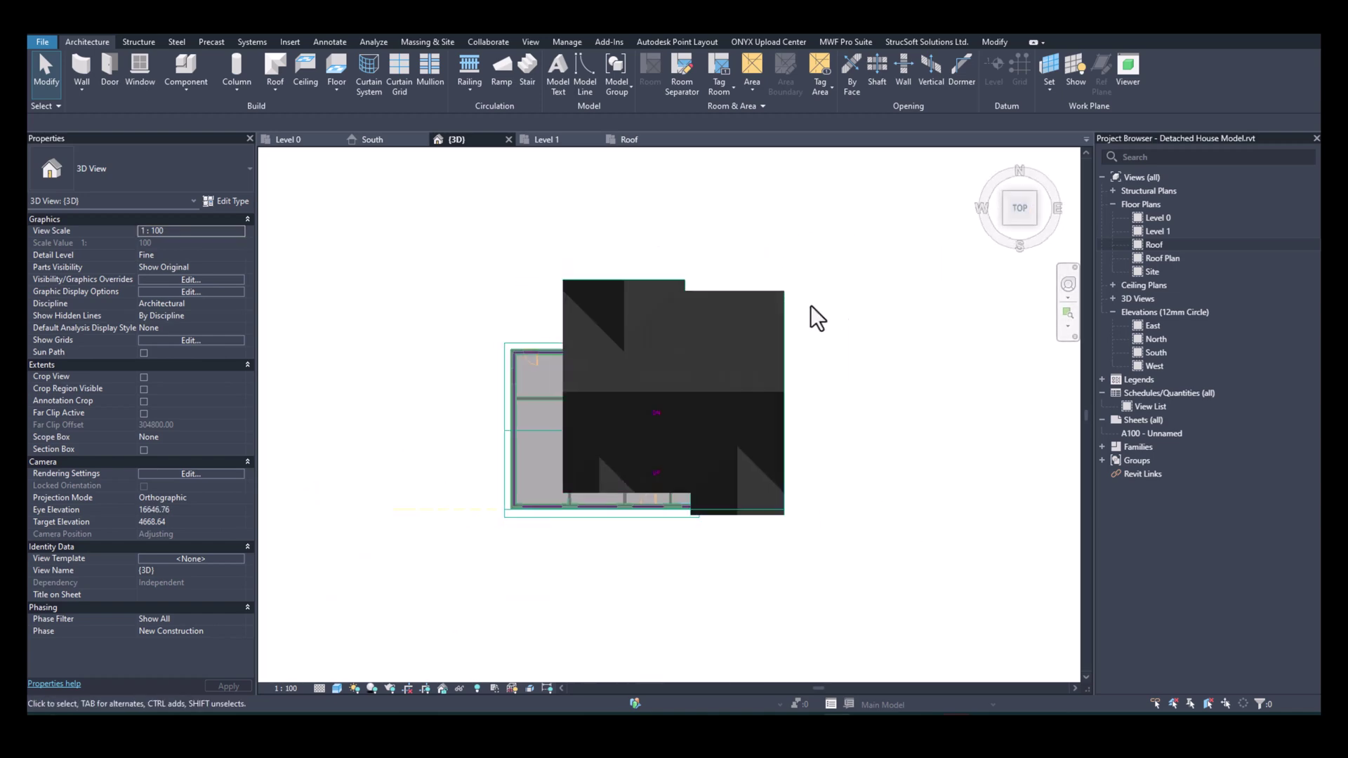
scroll(593, 377, "up", 2)
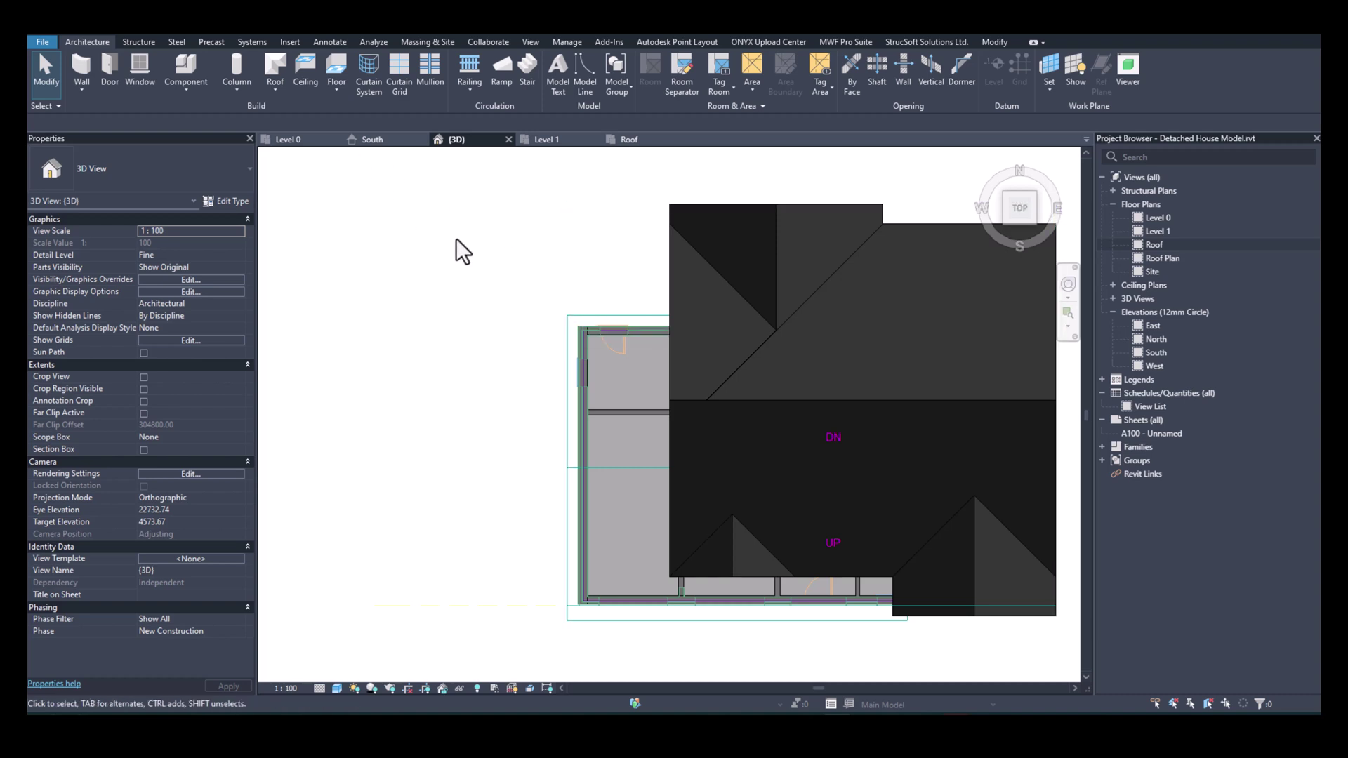
left_click(279, 62)
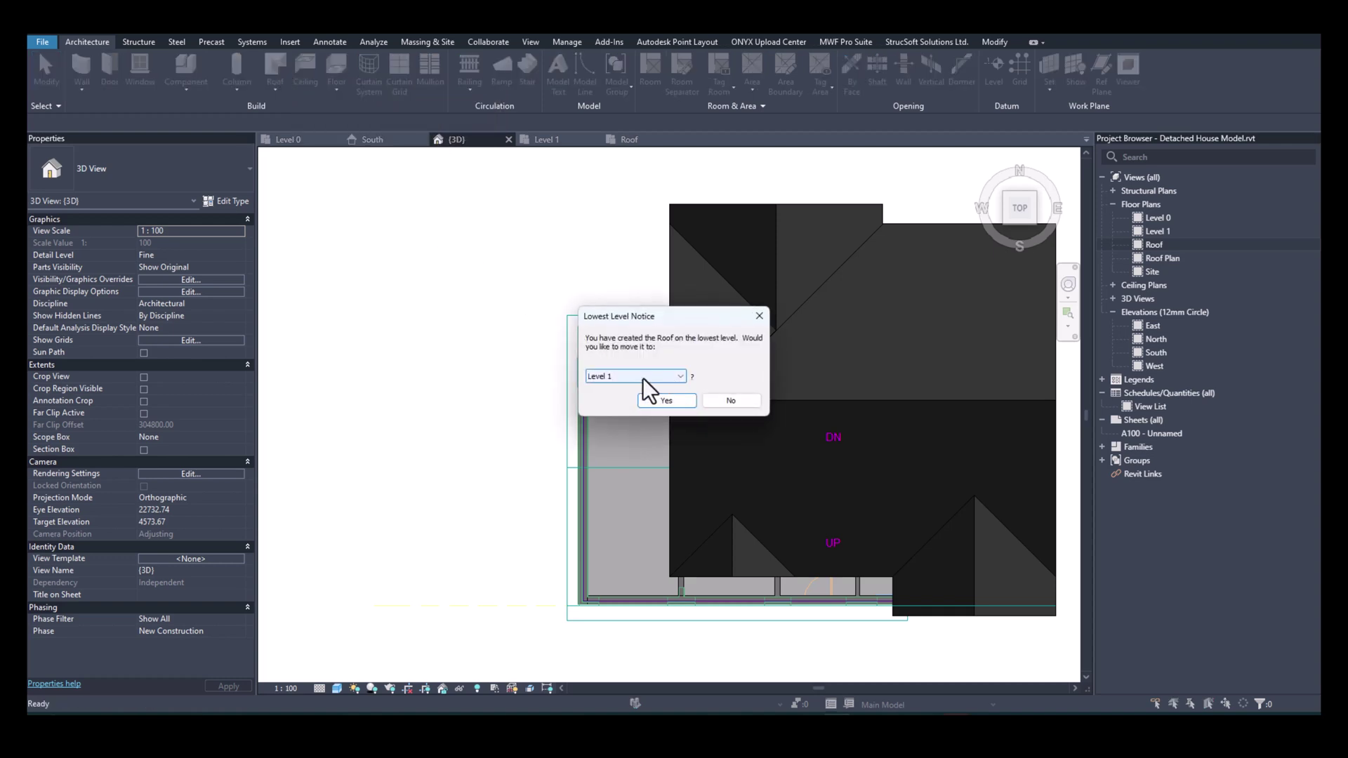
left_click(660, 405)
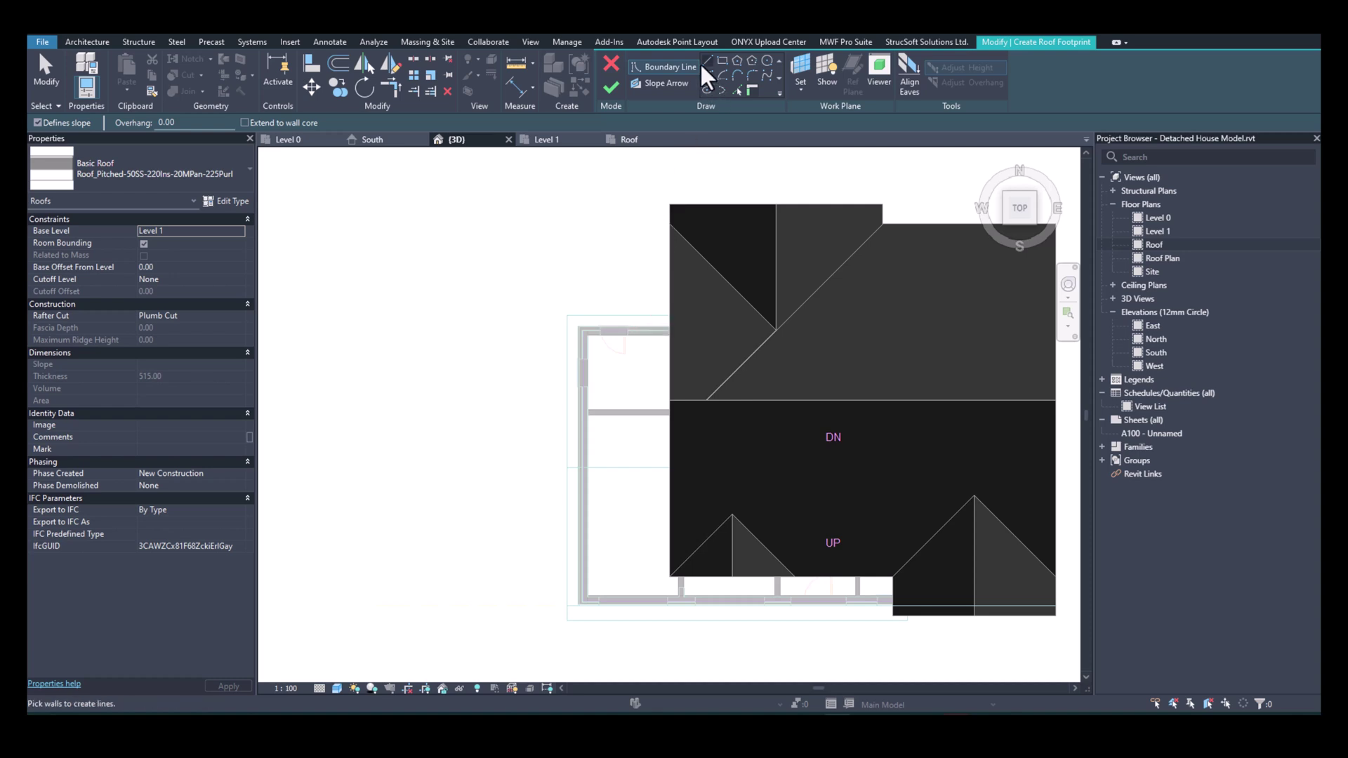
Pick the north, west and south outlines around the single-storey west wing as slope-defining roof boundary lines.
left_click(736, 88)
left_click(604, 315)
left_click(566, 362)
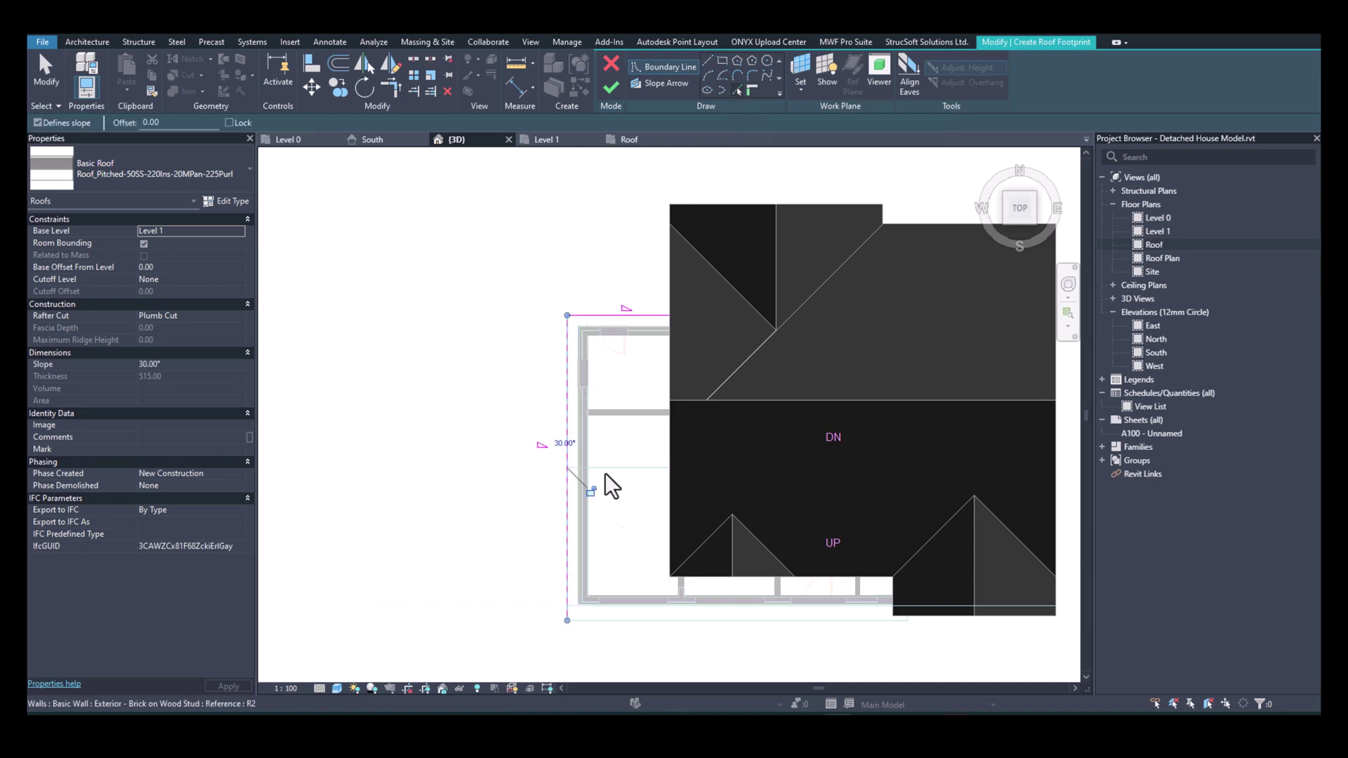
left_click(637, 622)
Pick the short edges at the southeast corner and the main roof's south and west edges as the inner boundary lines.
scroll(926, 620, "up", 4)
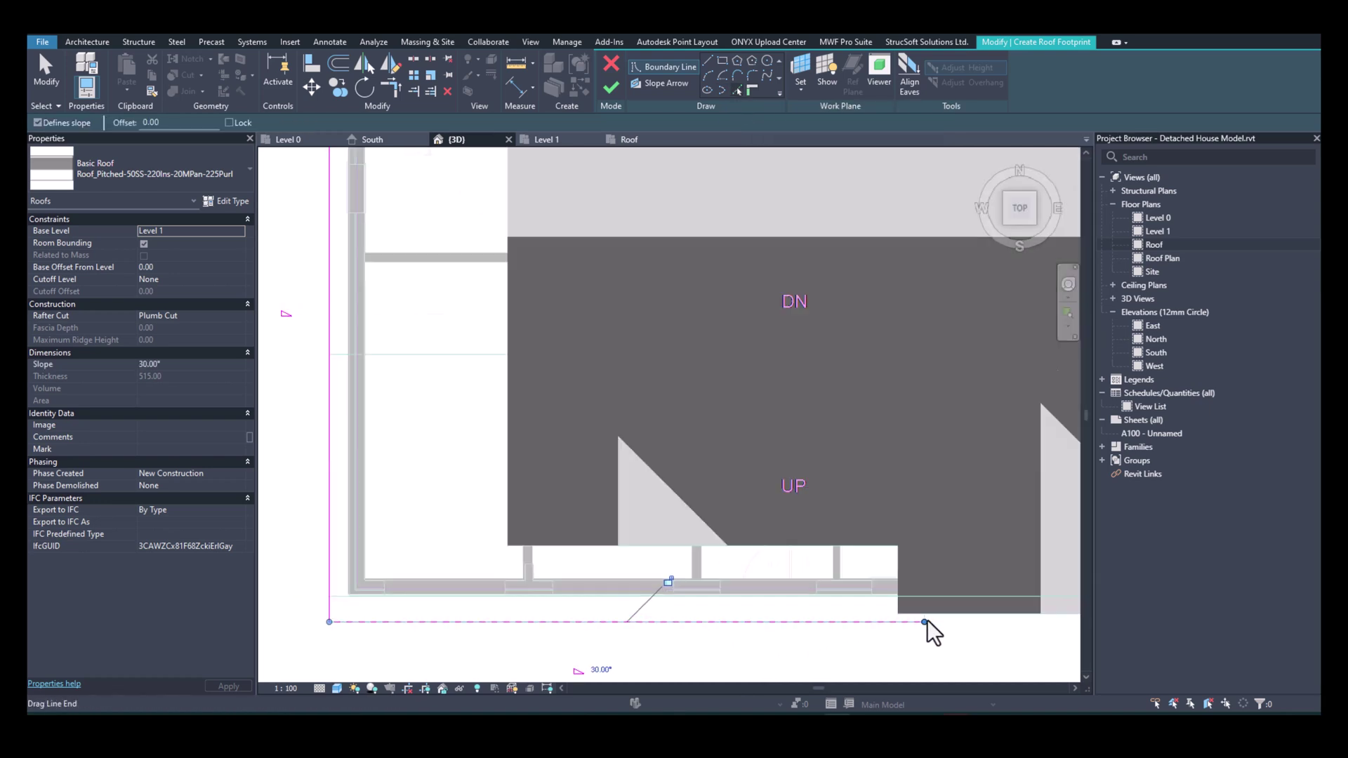
scroll(928, 620, "up", 2)
left_click(909, 617)
left_click(870, 603)
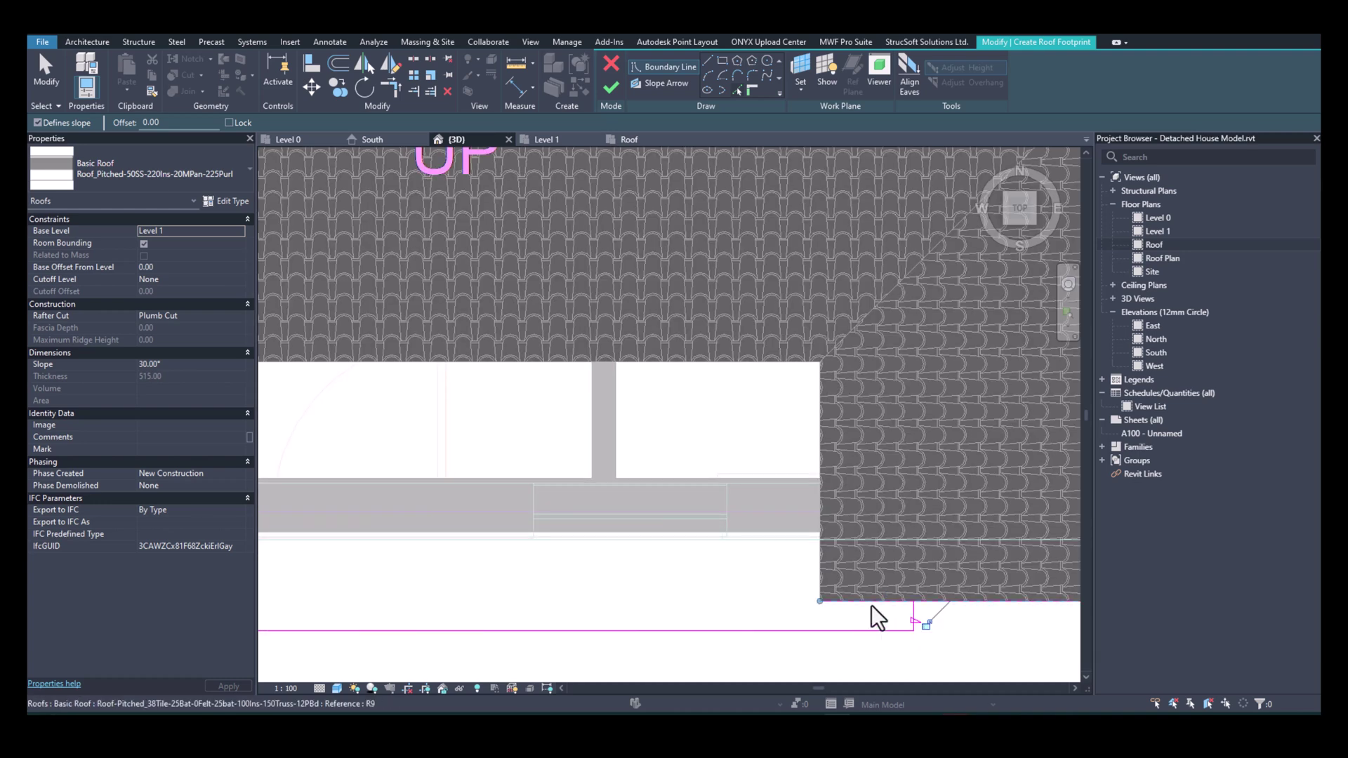
left_click(818, 556)
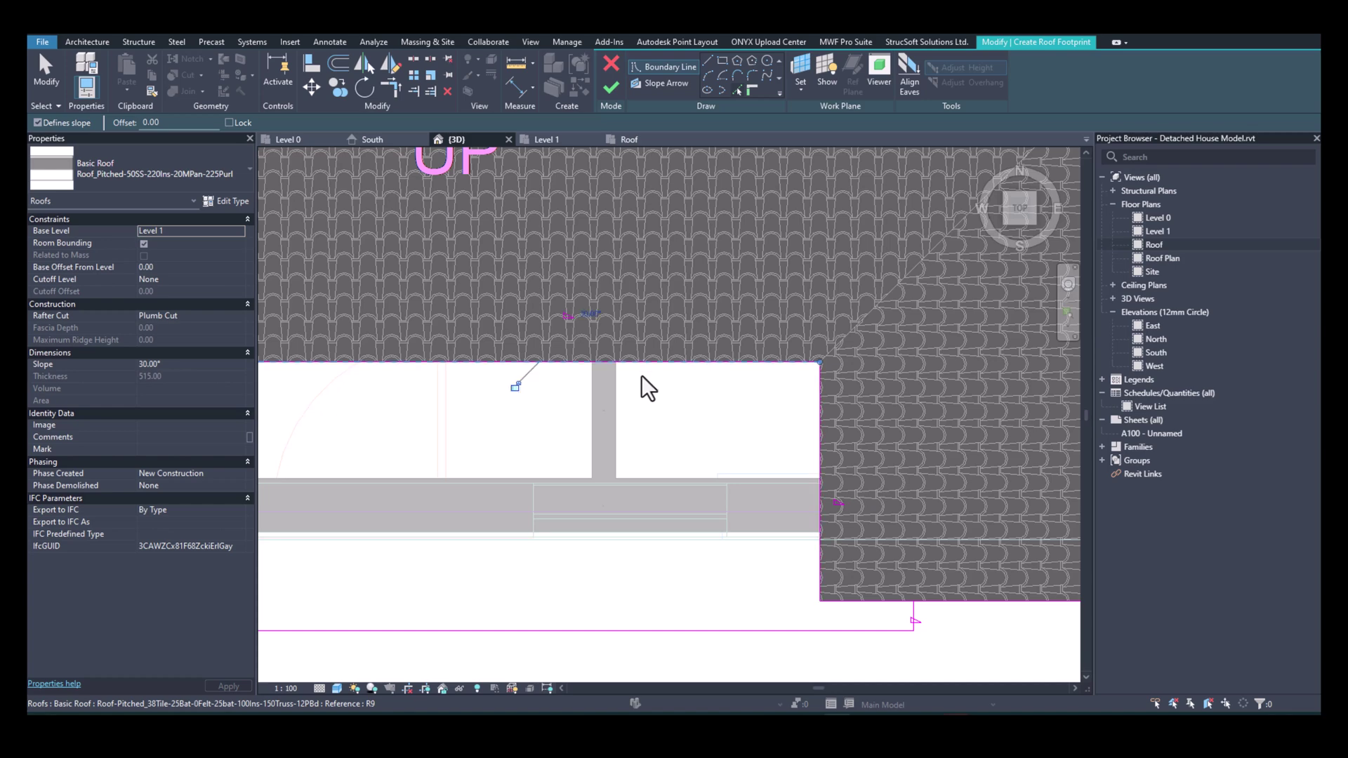
middle_click_drag(685, 369, 1100, 497)
scroll(1099, 496, "down", 1)
scroll(702, 433, "down", 3)
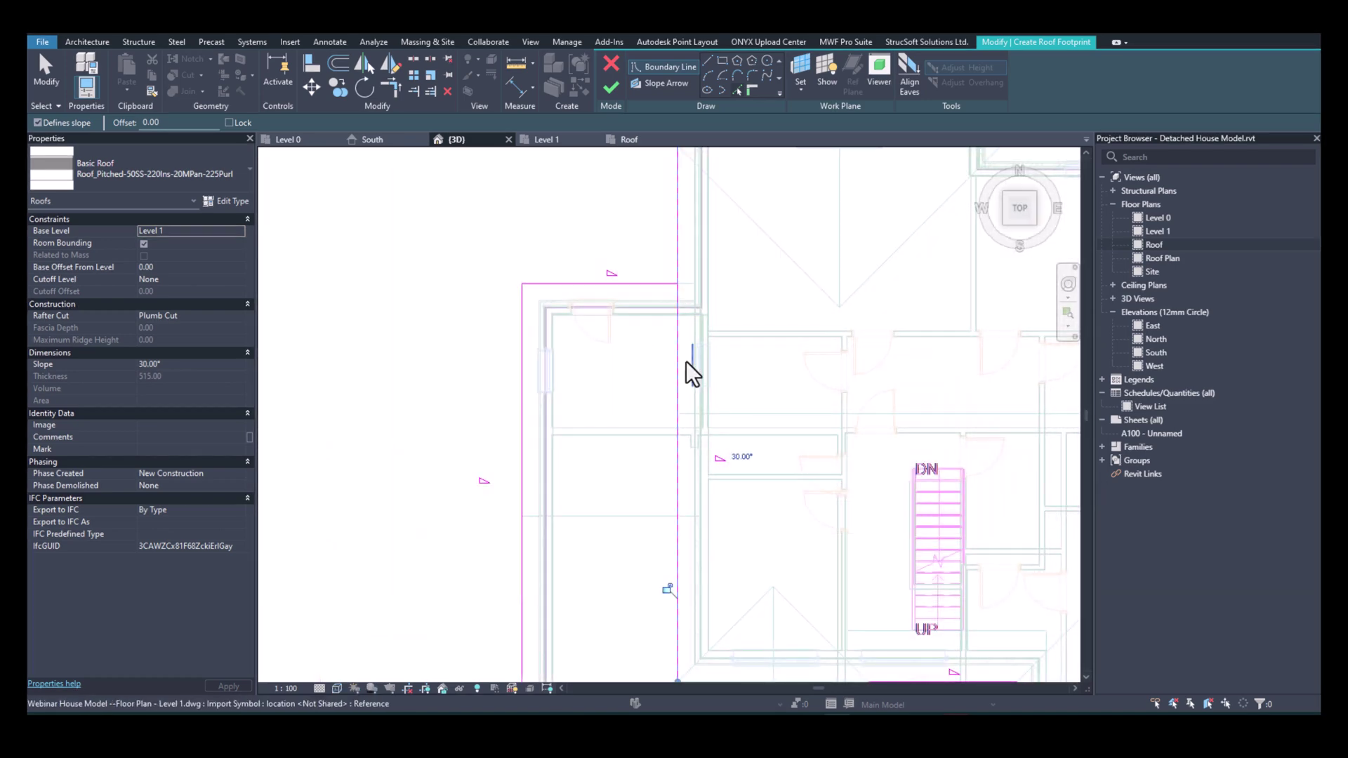
scroll(694, 359, "up", 3)
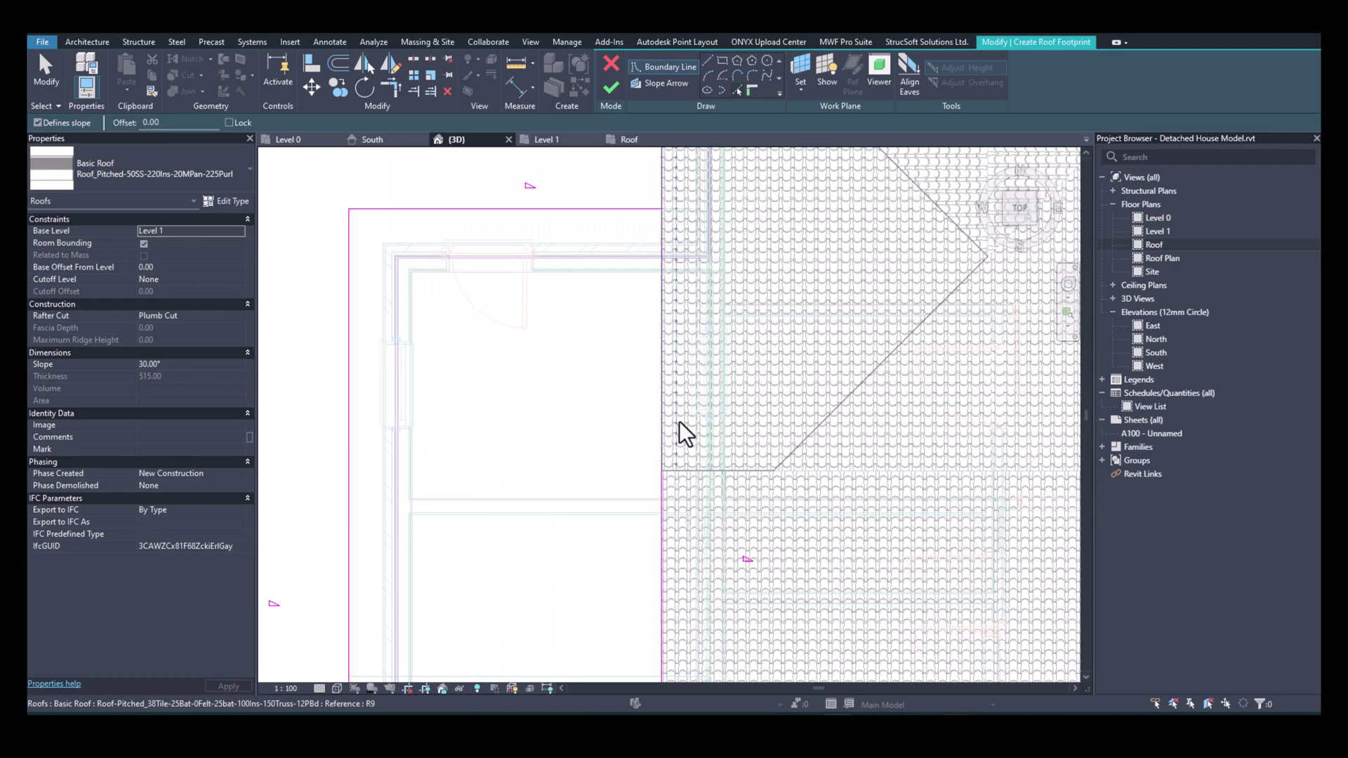
scroll(723, 327, "down", 2)
key("Escape")
scroll(892, 379, "down", 2)
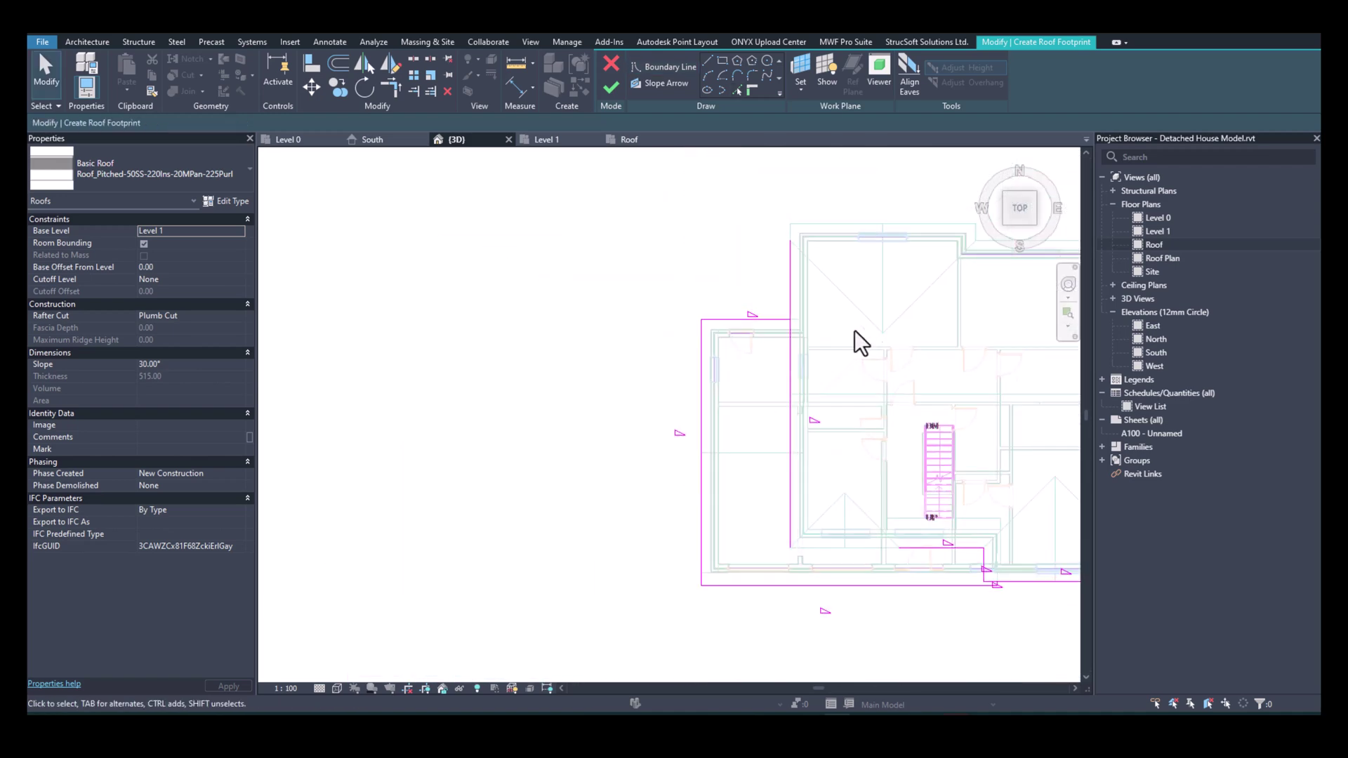
Align the inner west boundary line with the outer face of the upper storey's west wall.
scroll(794, 332, "up", 1)
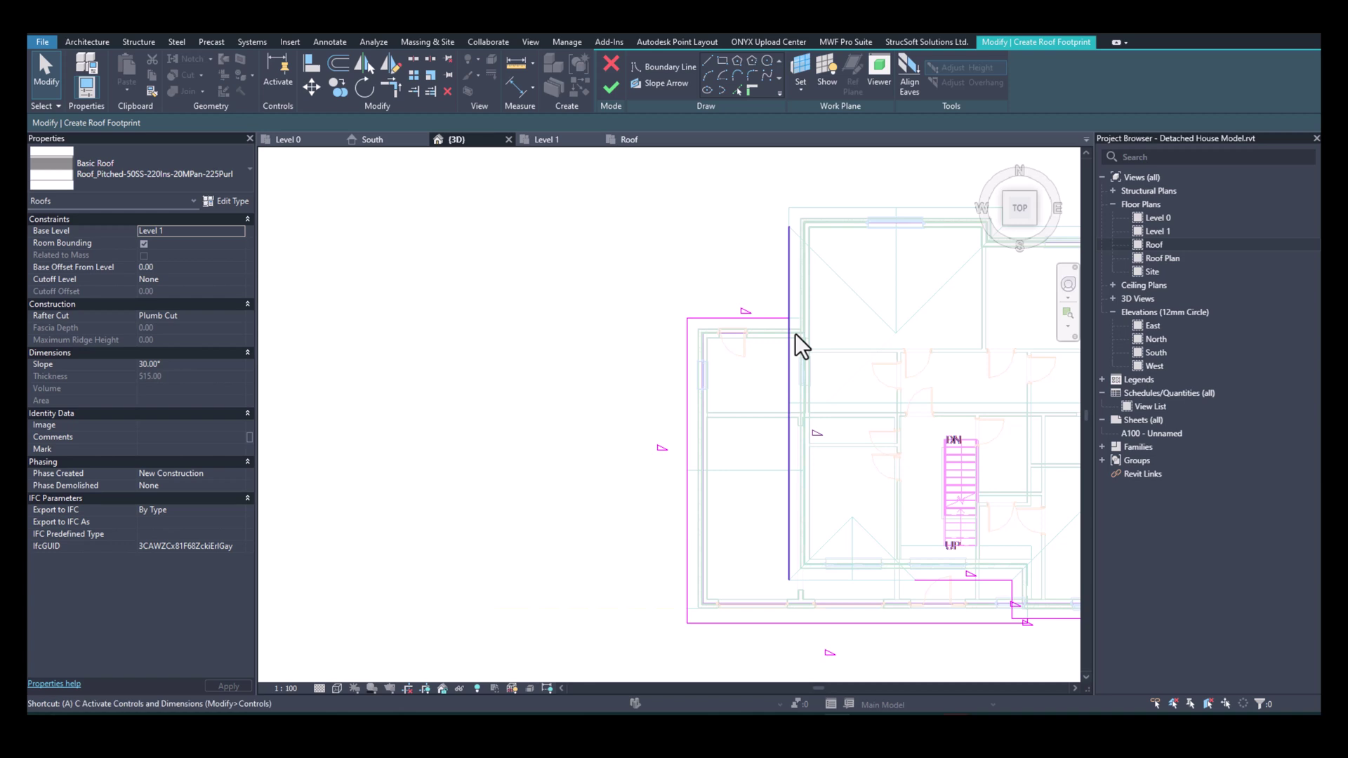
key("a")
key("l")
scroll(796, 336, "up", 1)
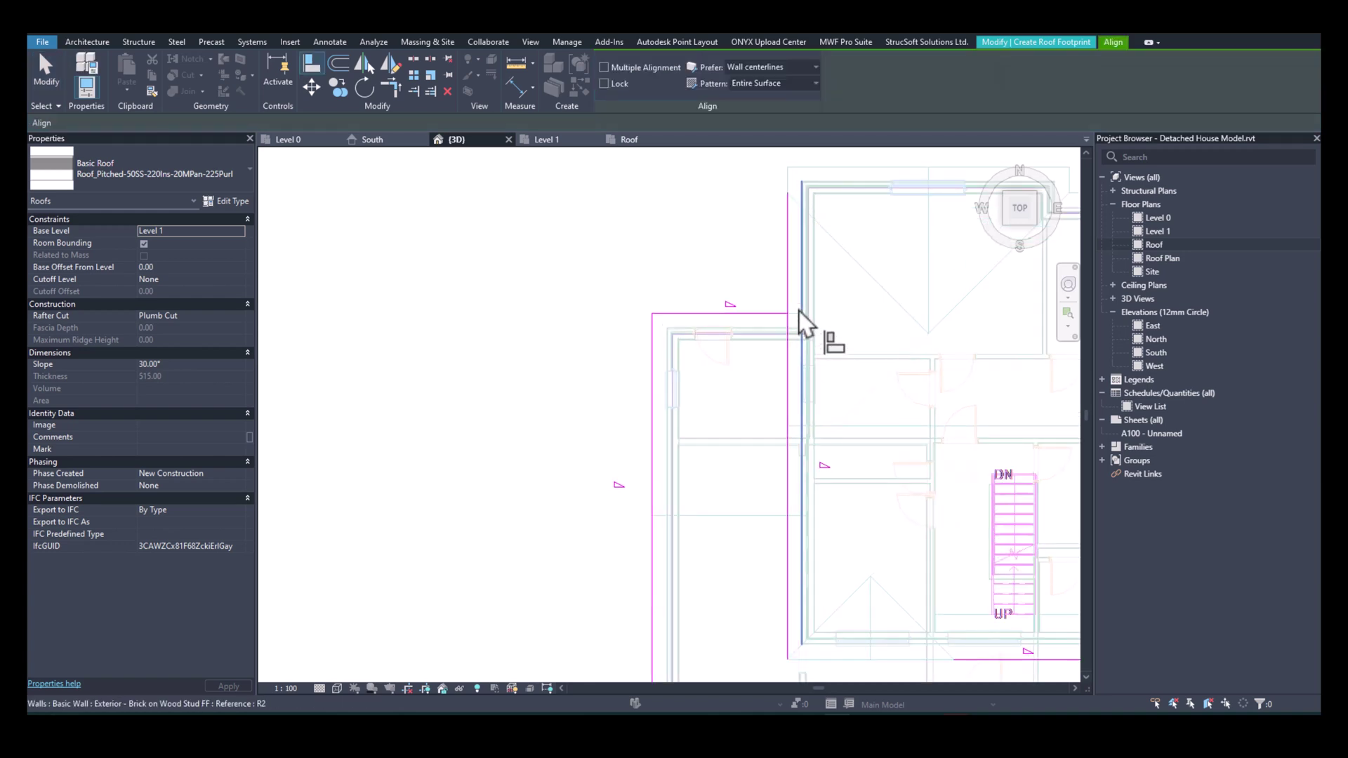
left_click(800, 312)
left_click(786, 338)
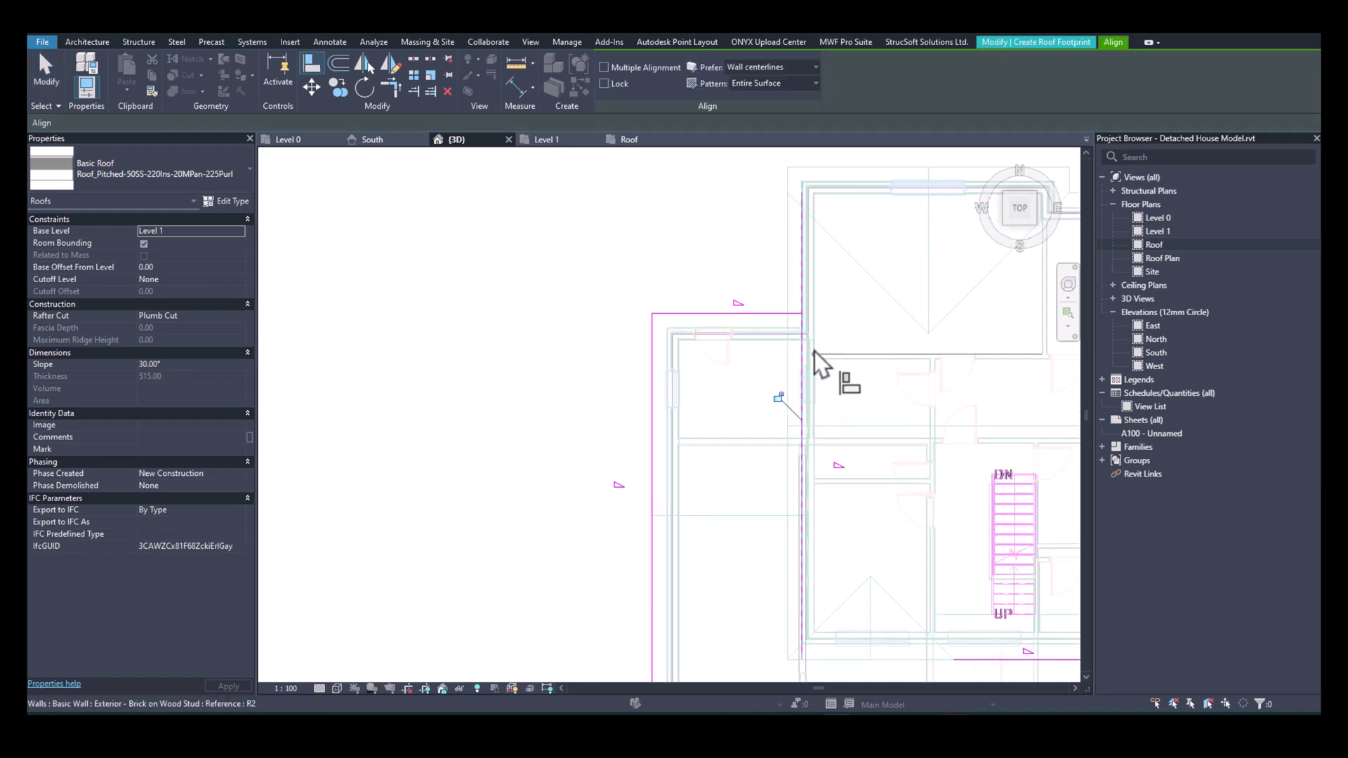
Align the inner south boundary line and the short line at its east end with the upper storey's wall faces.
scroll(806, 355, "down", 2)
scroll(886, 500, "up", 3)
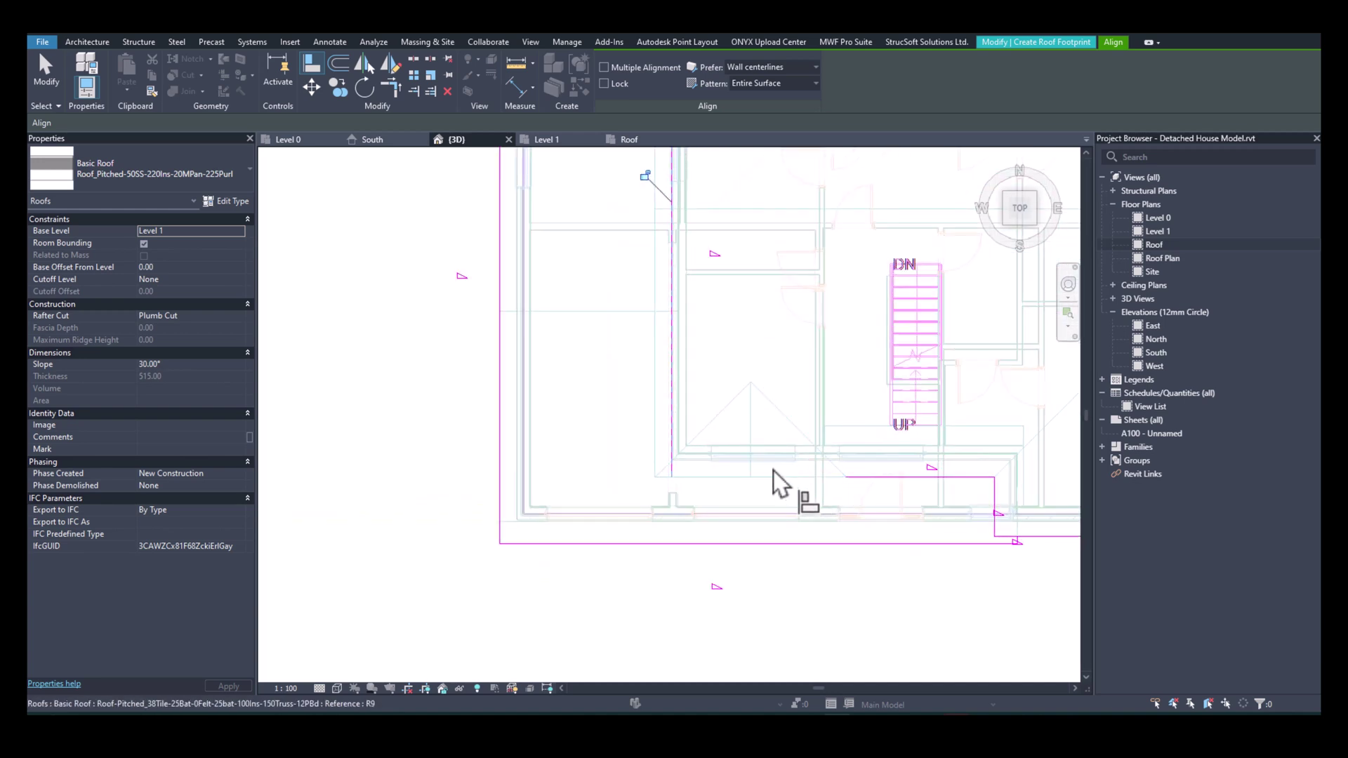
left_click(696, 465)
left_click(986, 479)
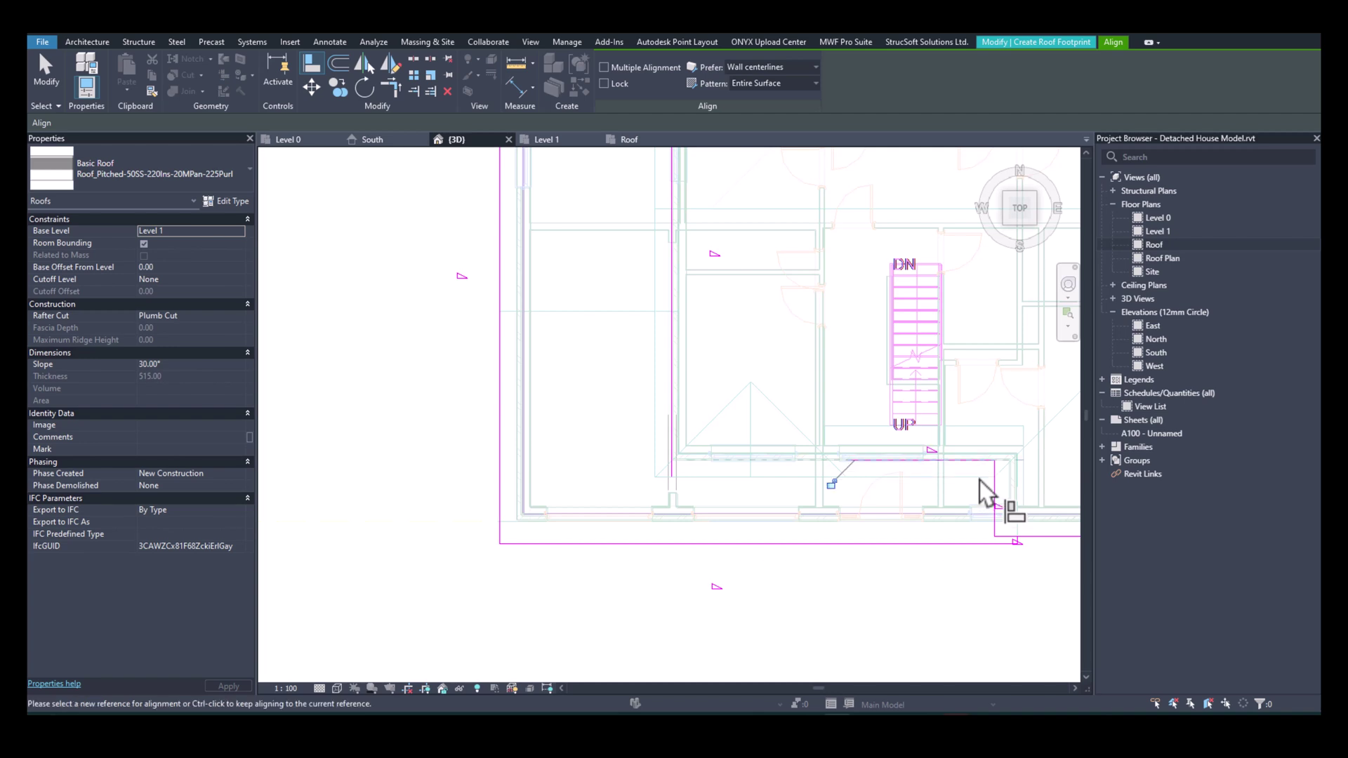
left_click(938, 496)
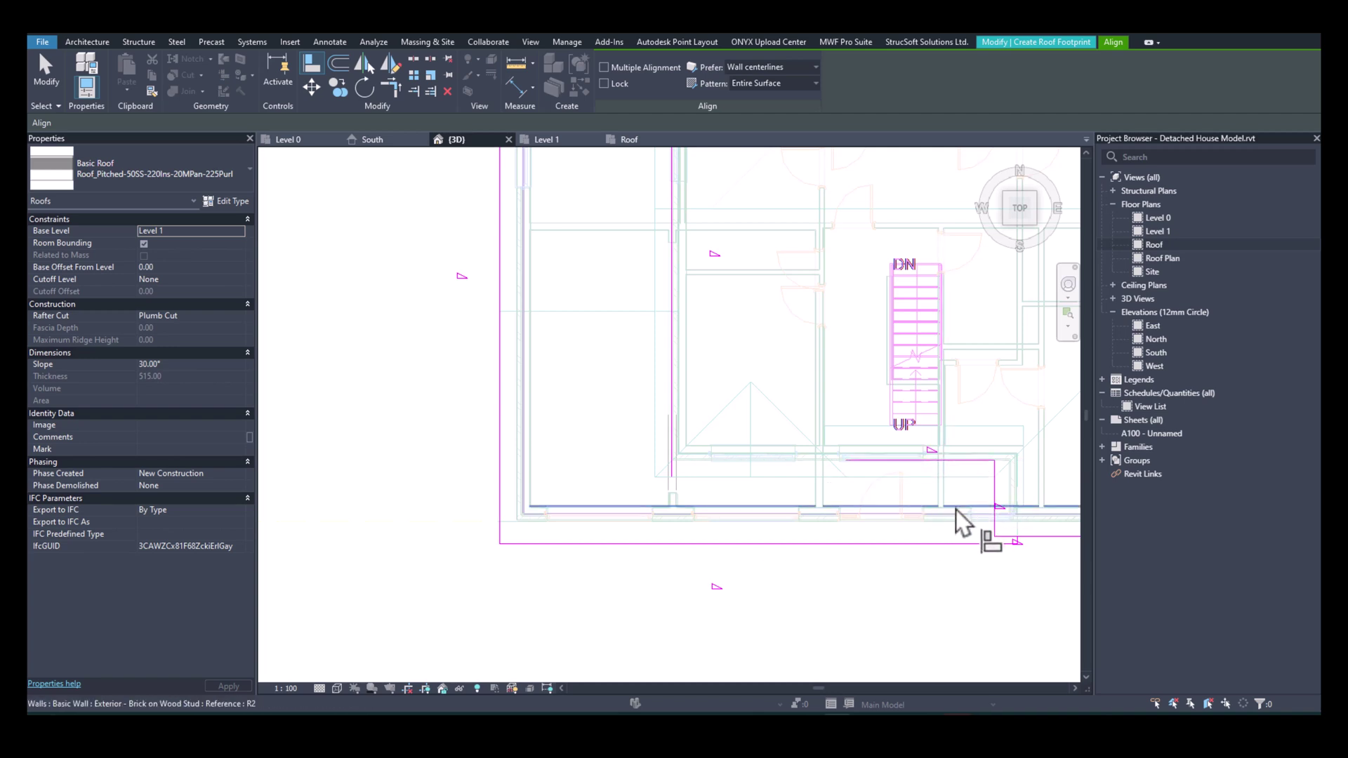
left_click(1000, 493)
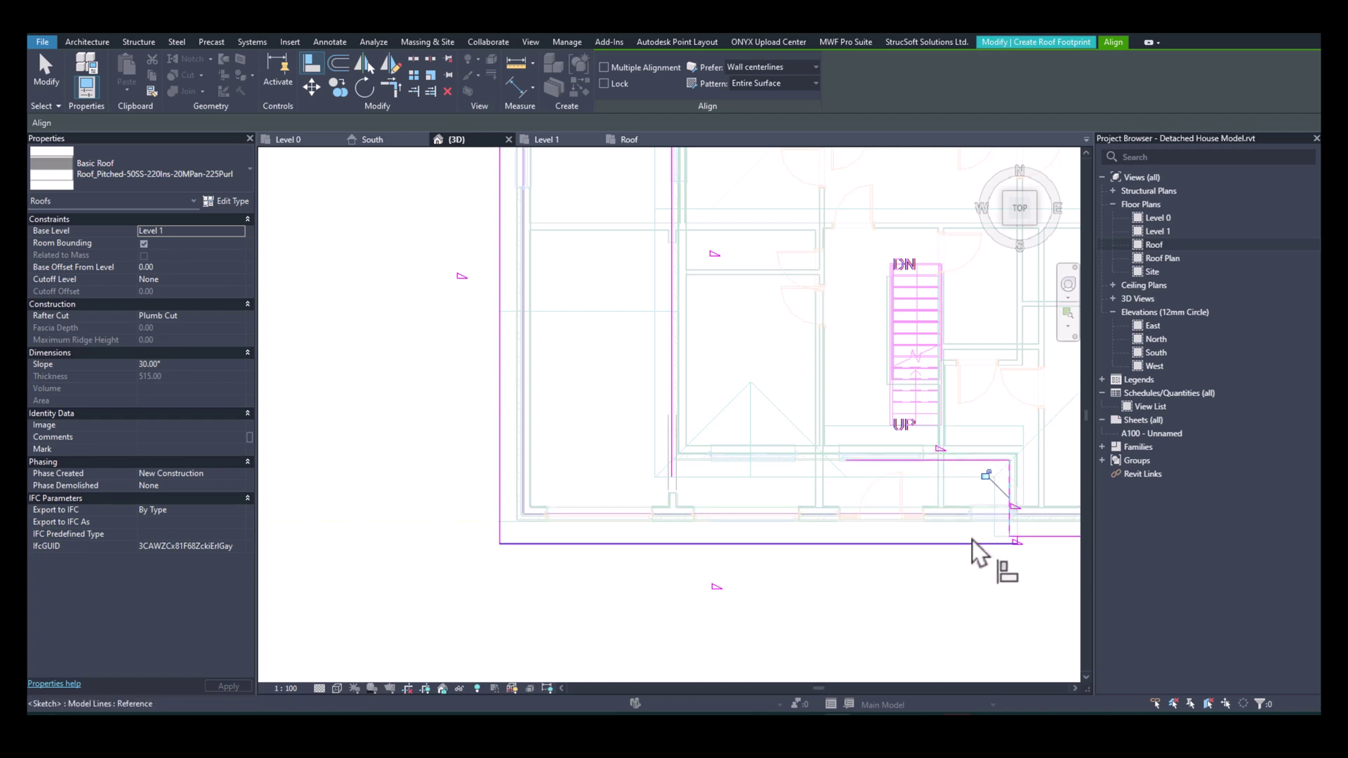
Trim the inner south and inner west boundary lines to meet in a corner.
key("Escape")
key("t")
key("r")
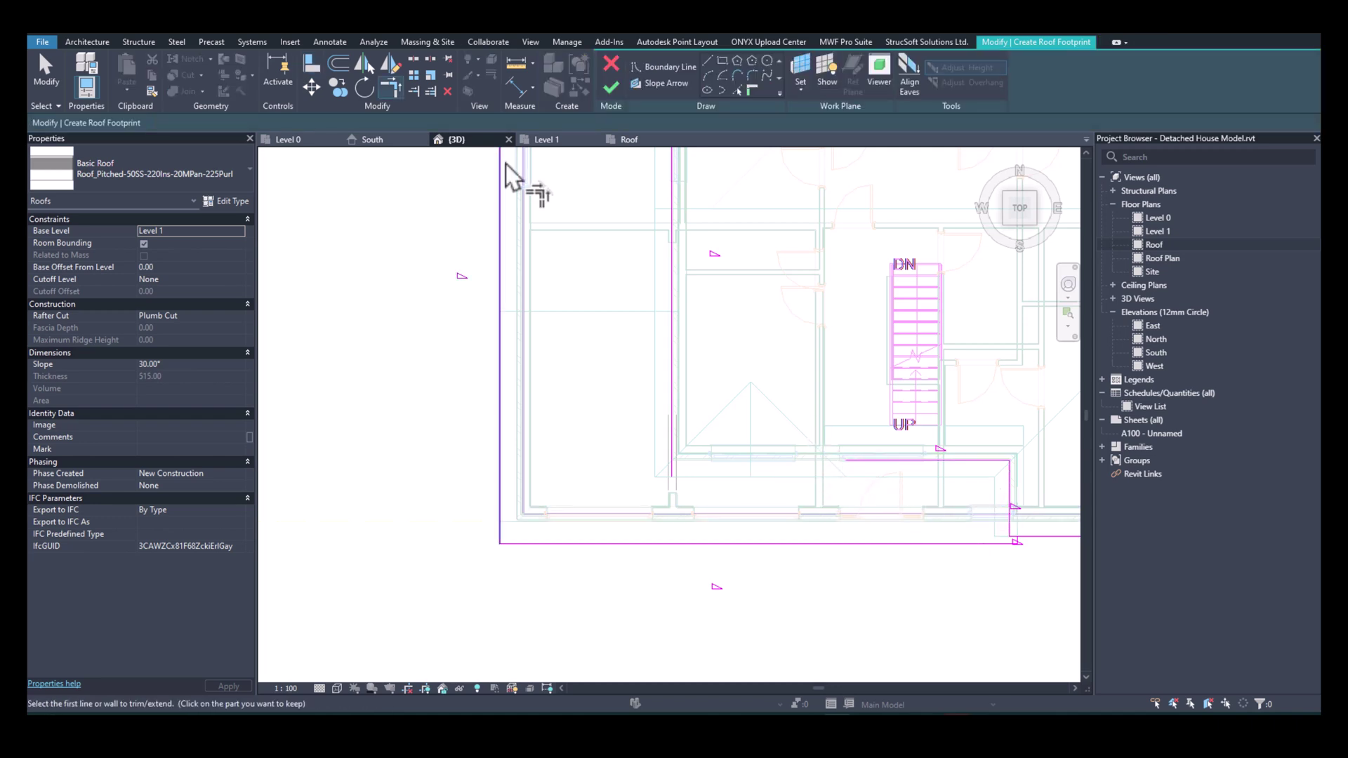
left_click(857, 462)
left_click(672, 426)
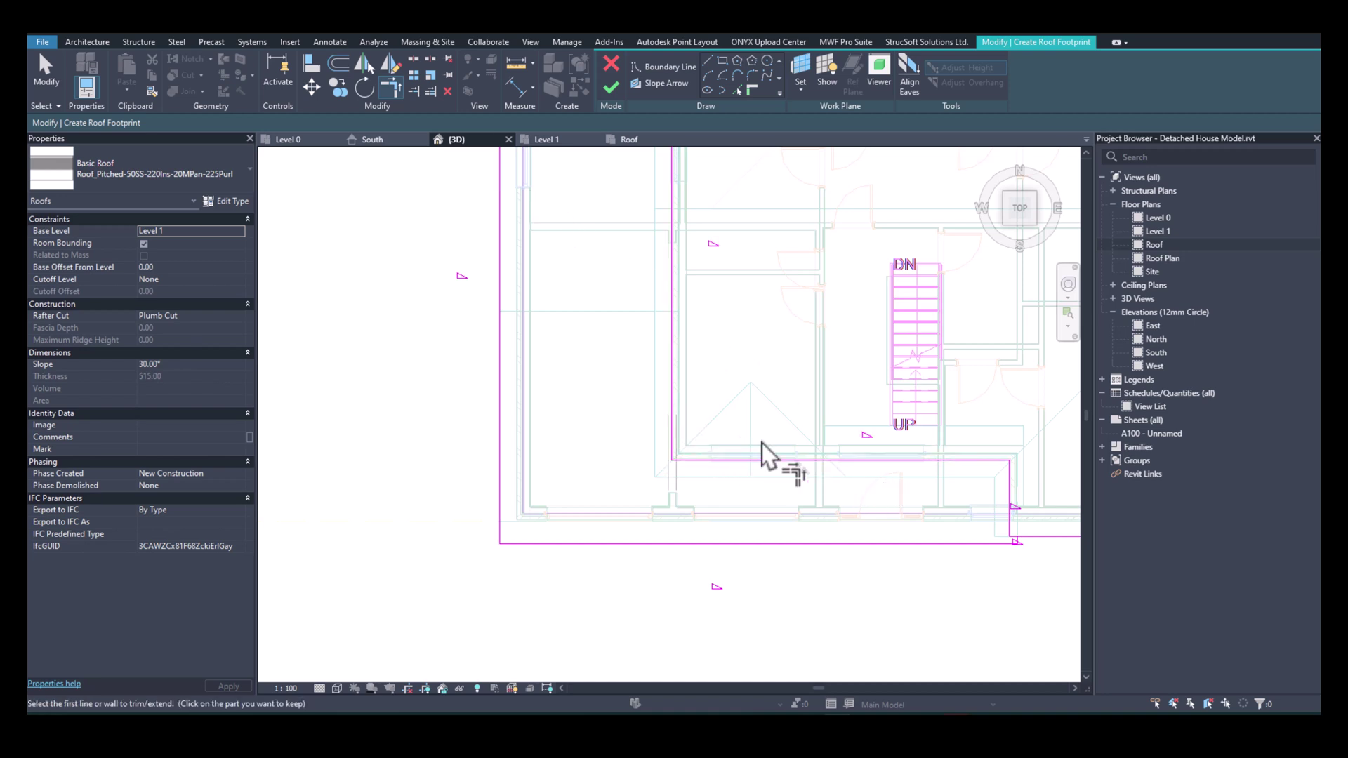
Trim the boundary's short southeast corner segments and cut the inner west line at the north outline to close the loop.
scroll(1014, 538, "up", 2)
left_click(1014, 537)
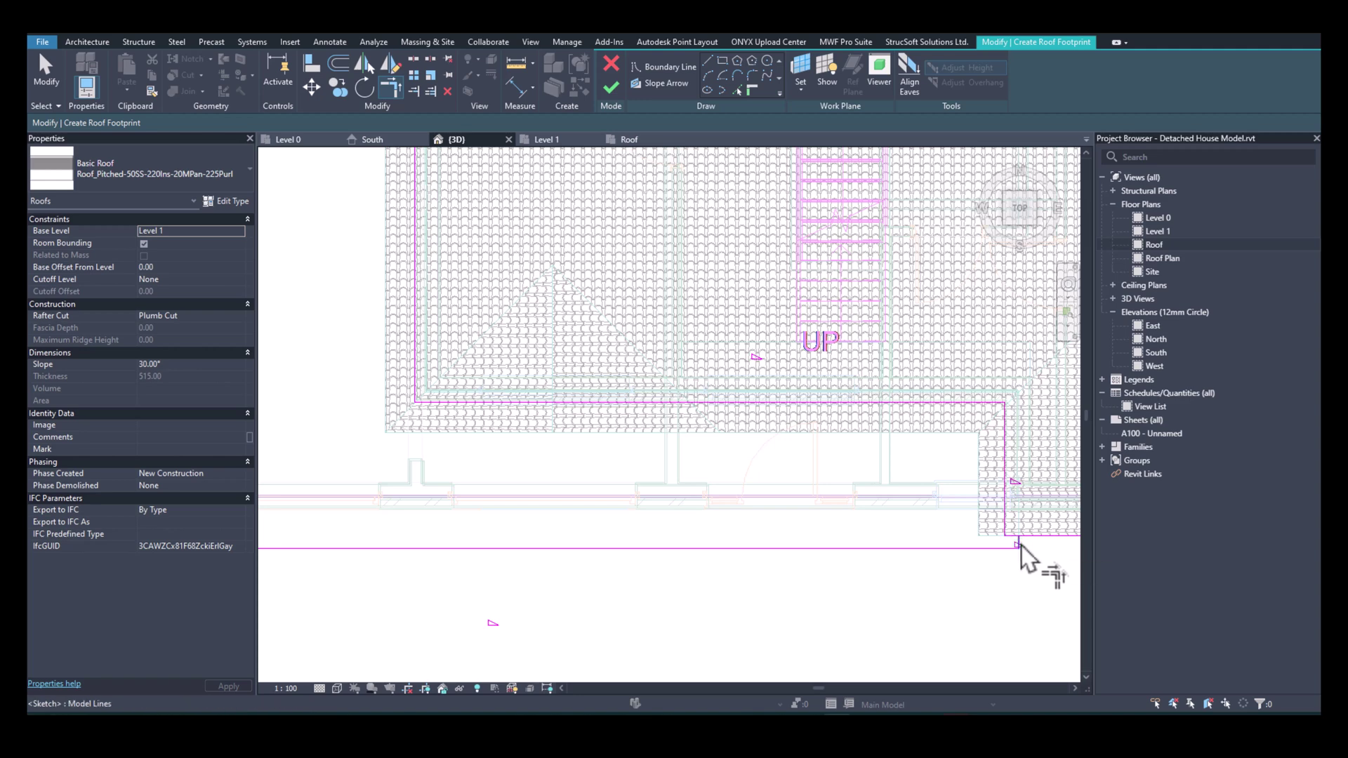
scroll(950, 544, "down", 1)
scroll(950, 545, "down", 1)
scroll(993, 541, "up", 2)
left_click(982, 538)
scroll(982, 538, "down", 2)
scroll(831, 468, "down", 4)
scroll(747, 334, "up", 2)
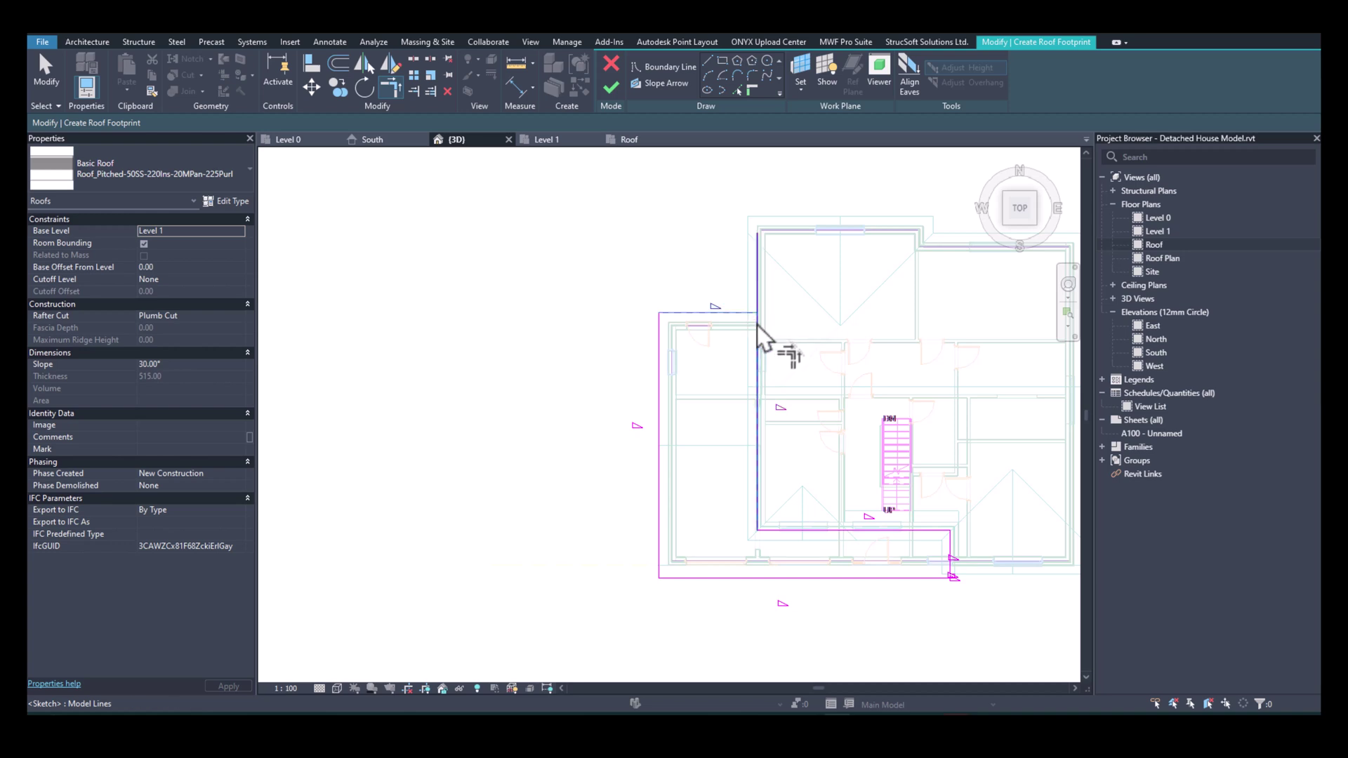
key("Escape")
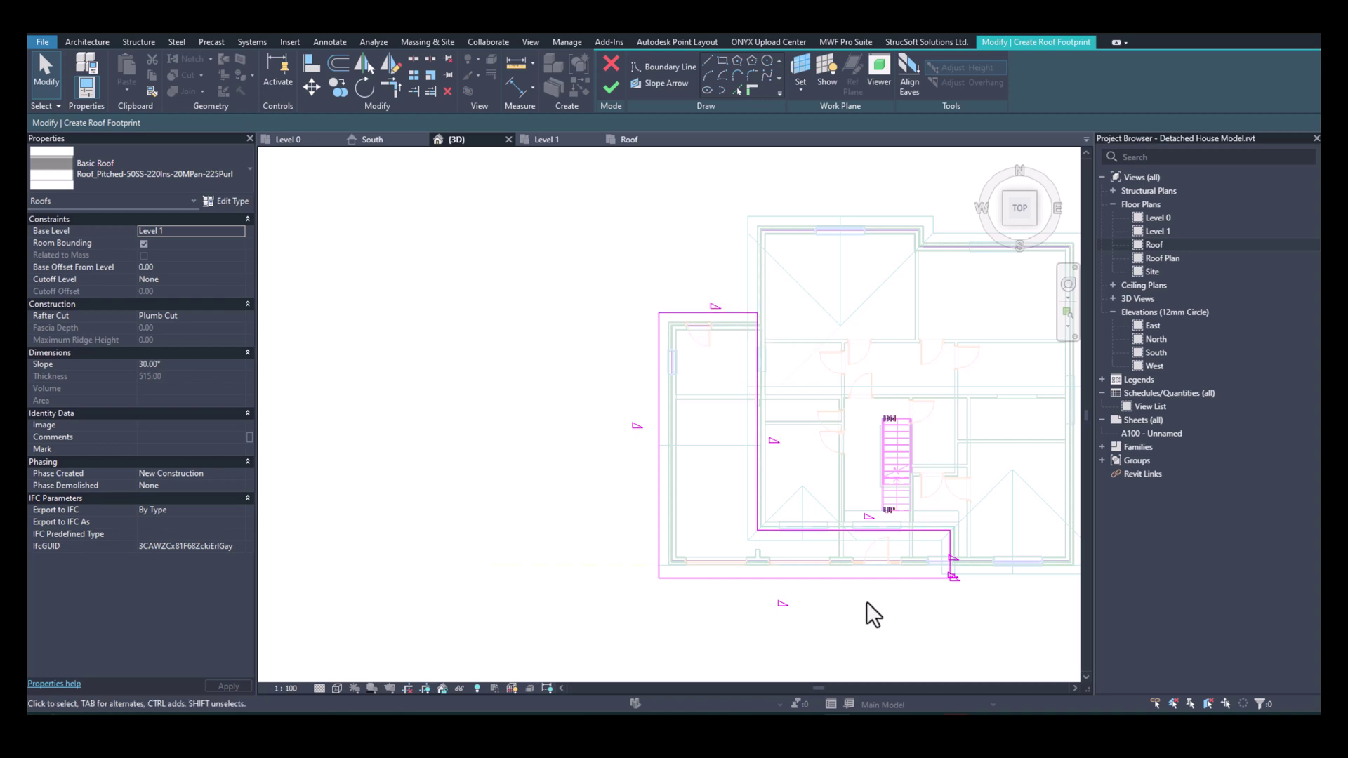
Turn off slope definition for the outer west boundary line and the short inner line at the east end.
scroll(866, 600, "up", 1)
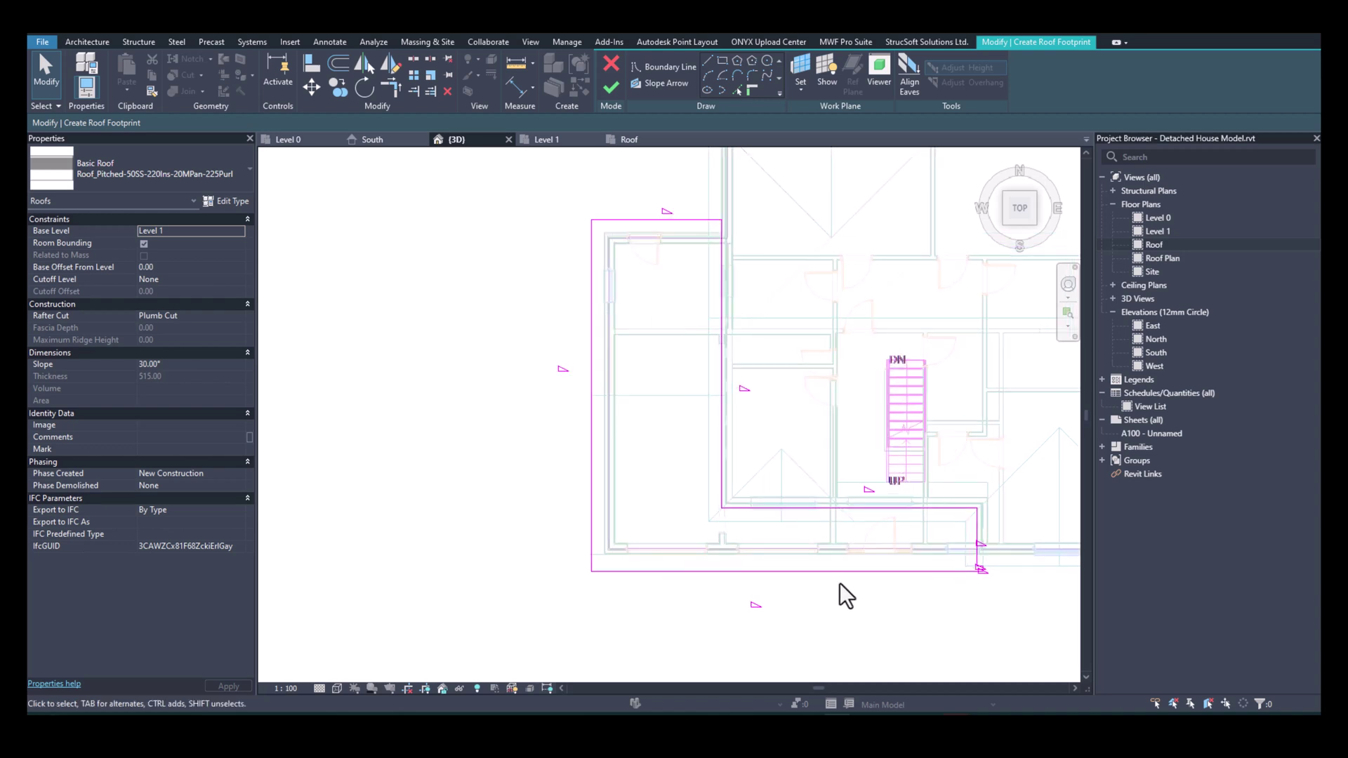
left_click(588, 305)
left_click(303, 122)
left_click(977, 532)
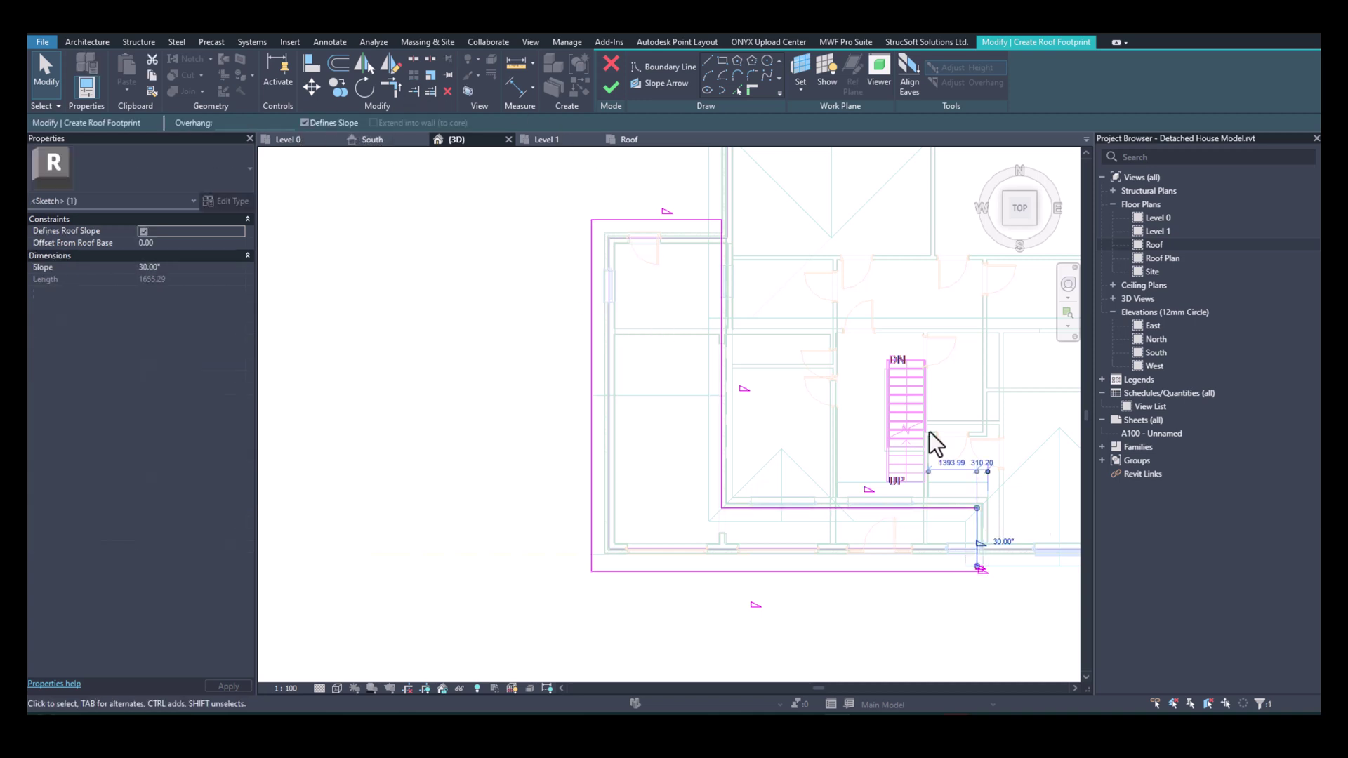
left_click(304, 123)
Turn off slope definition for the two tiny boundary segments at the southeast corner and finish the roof footprint.
scroll(979, 572, "up", 5)
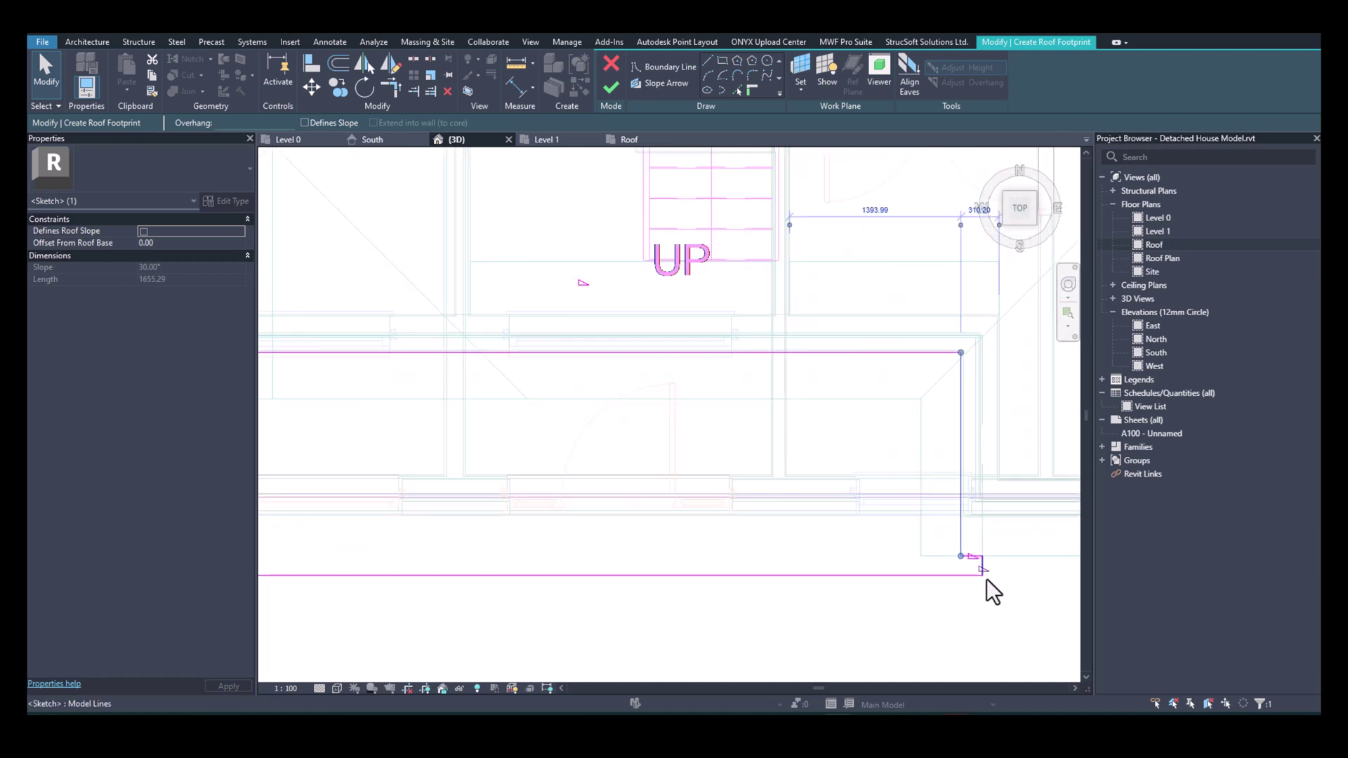
left_click_drag(914, 509, 1016, 579)
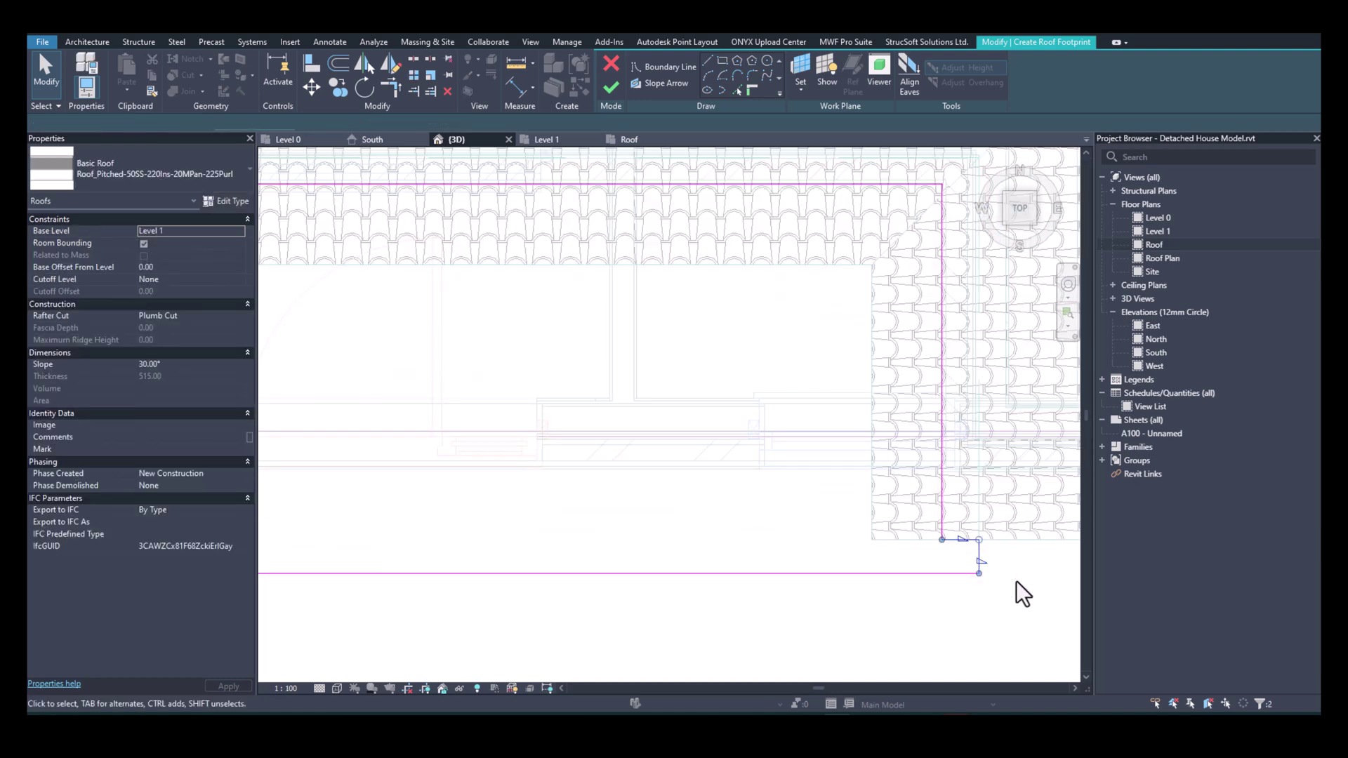
left_click(304, 122)
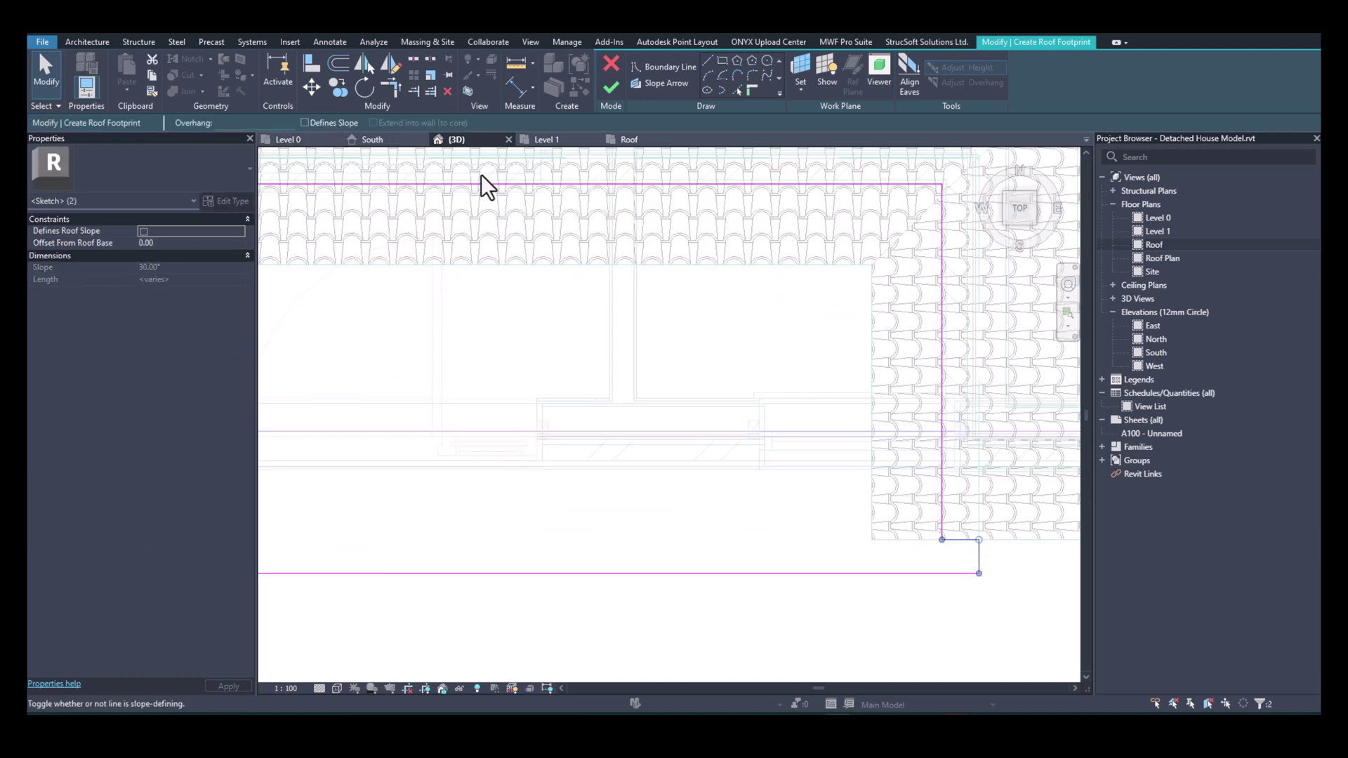
left_click(611, 89)
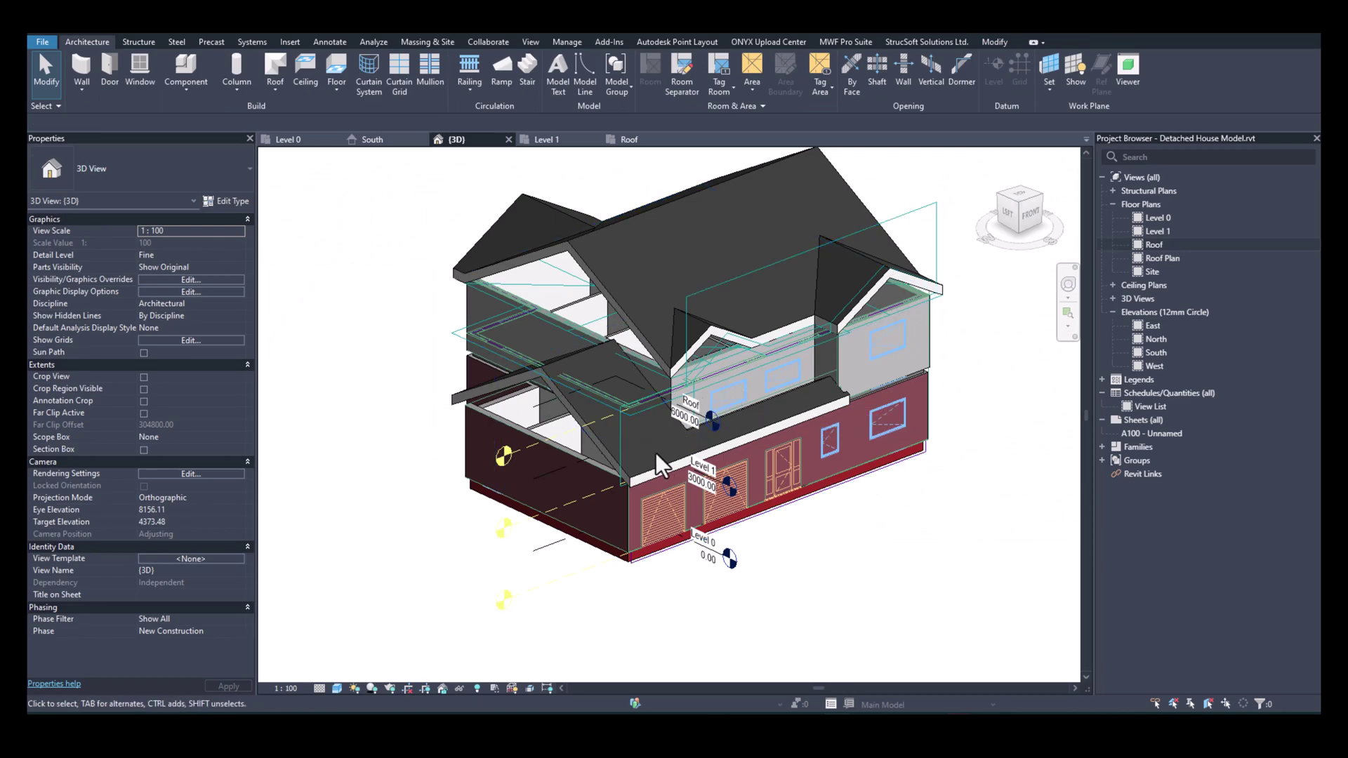
Edit the profile of the ground-floor west gable wall and pick the lower roof's two sloping underside edges as sketch lines.
scroll(561, 464, "up", 2)
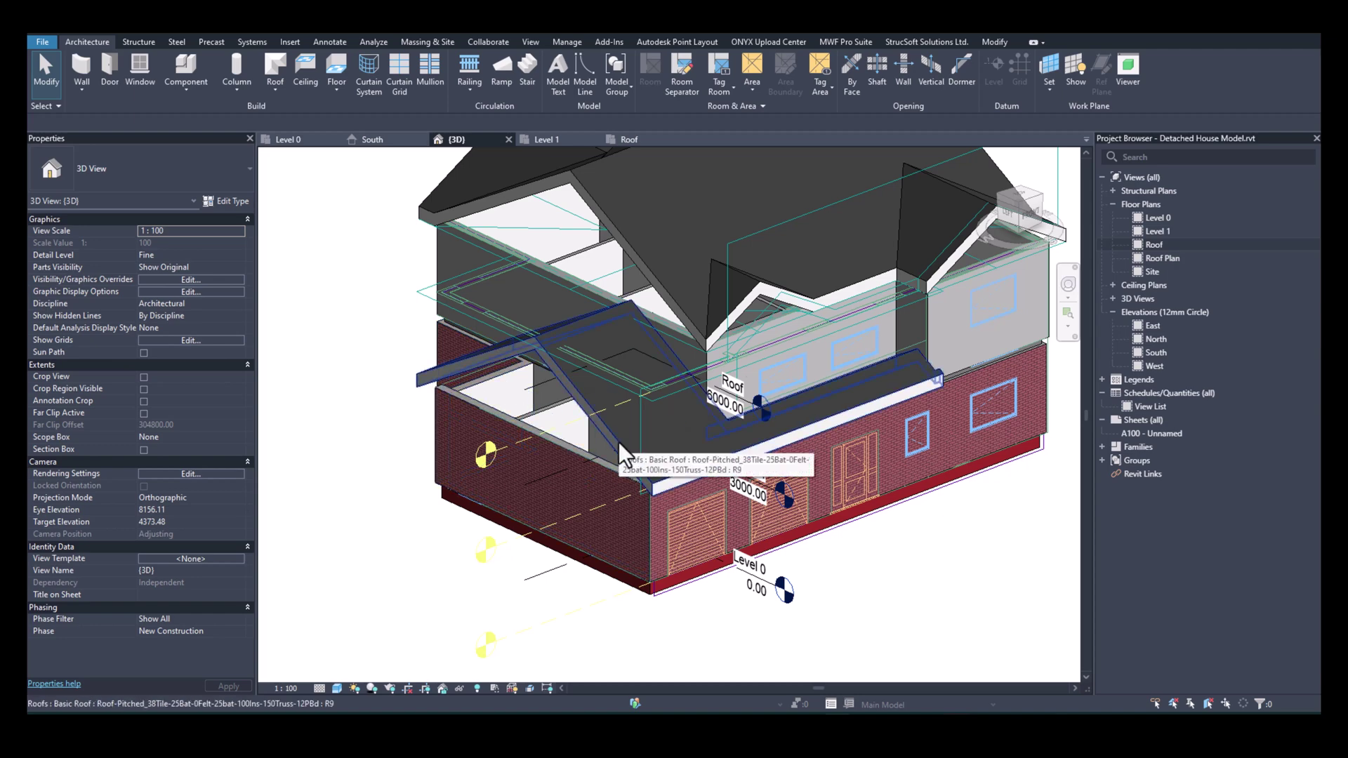
scroll(617, 441, "down", 2)
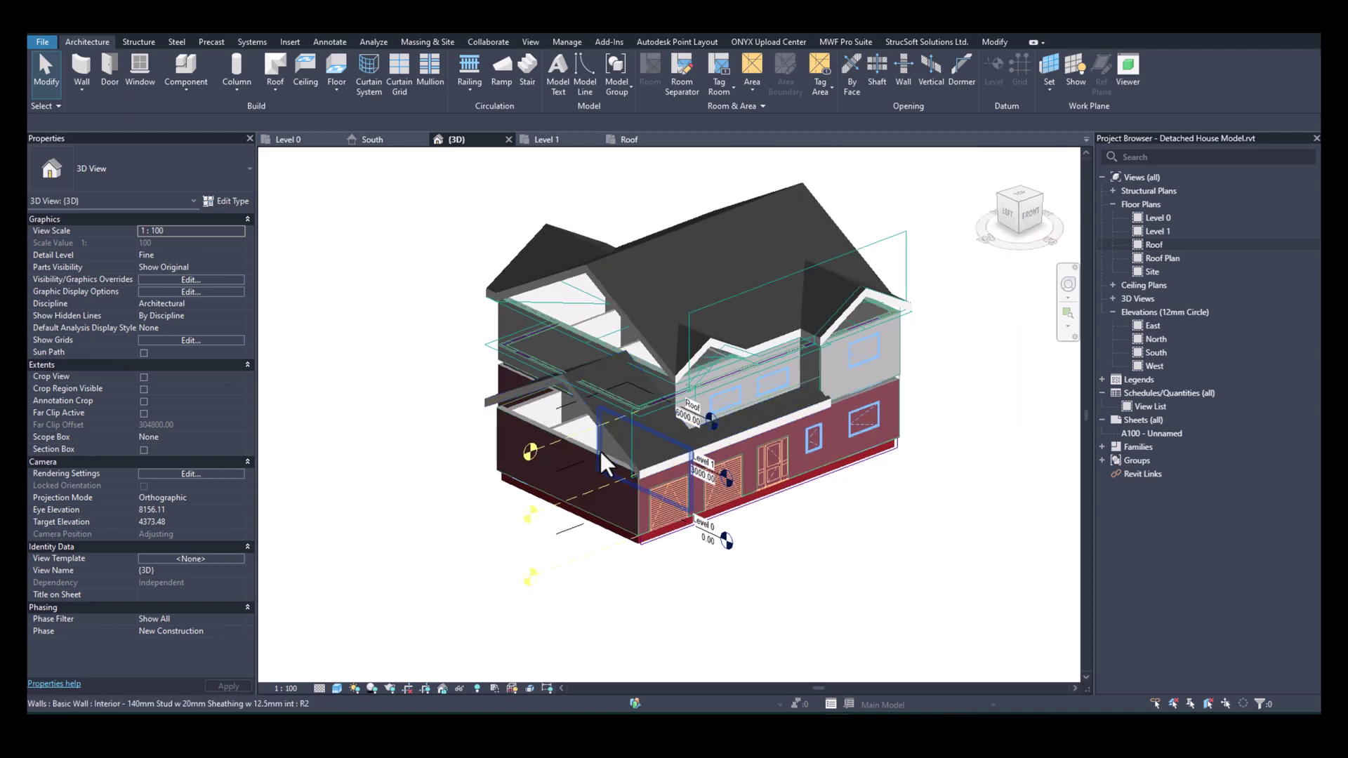
left_click(530, 427)
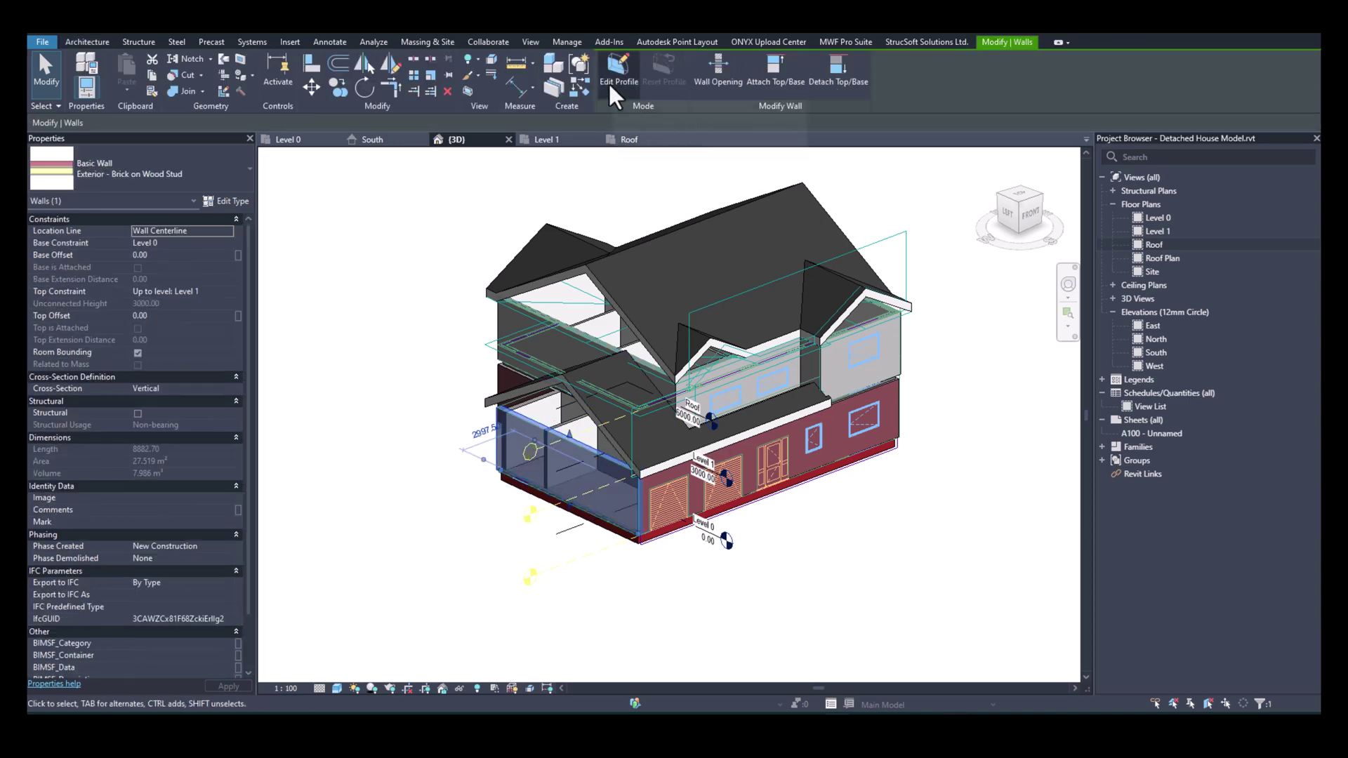
scroll(512, 432, "up", 5)
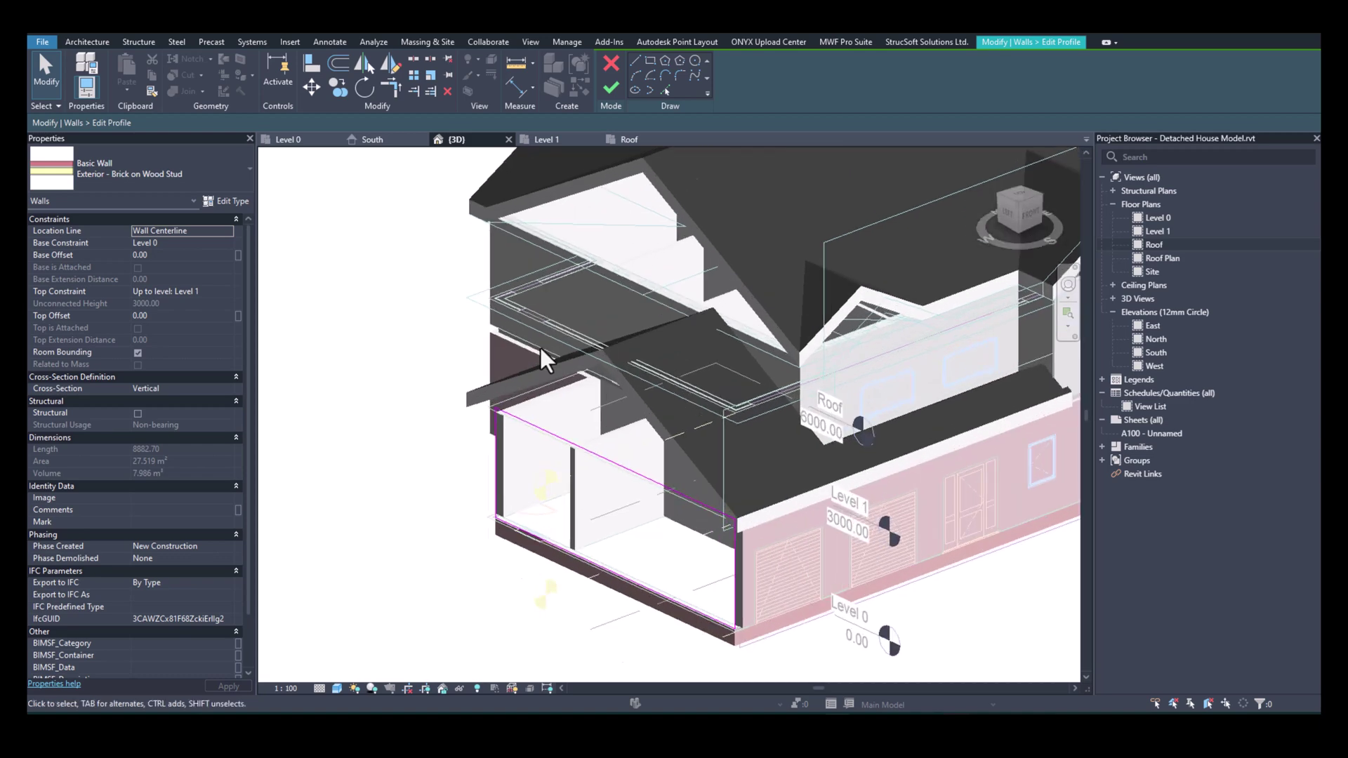
left_click(664, 89)
left_click(530, 407)
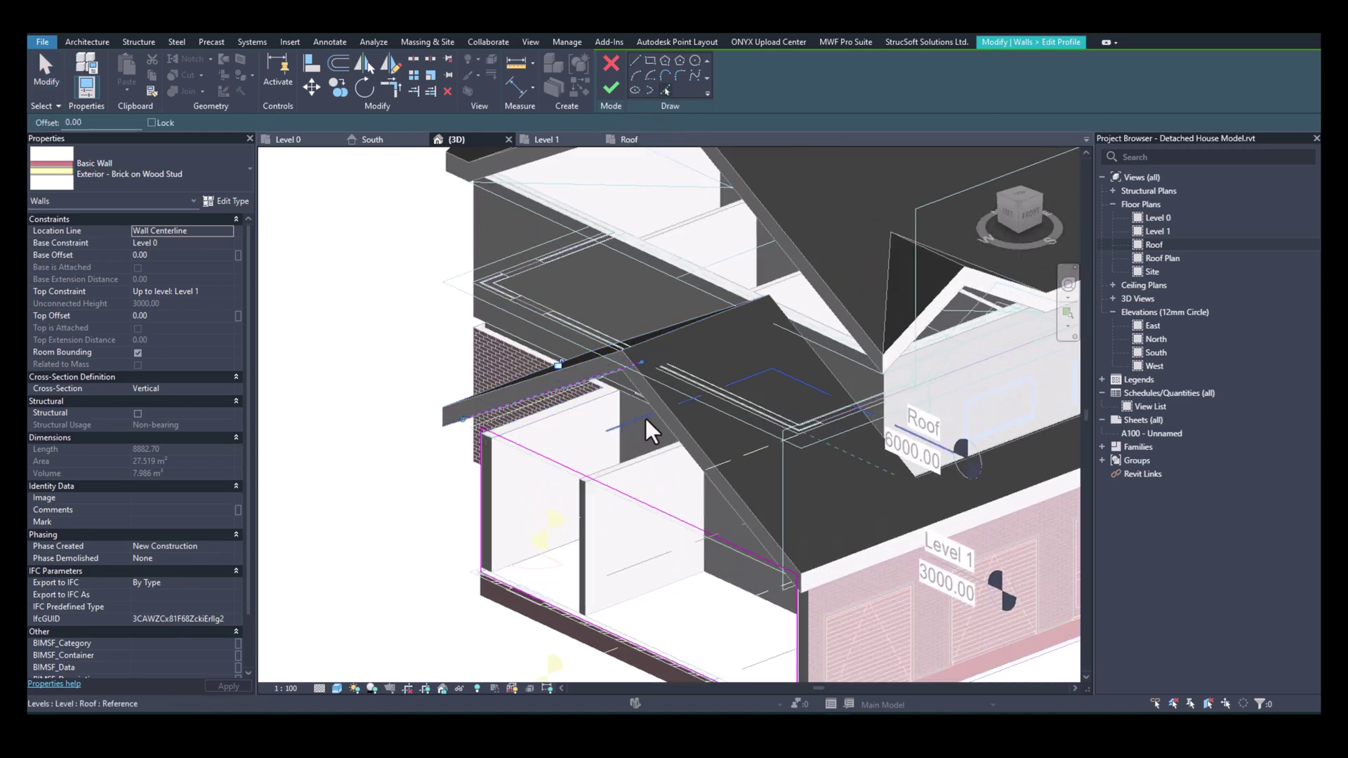
left_click(673, 477)
Trim the sloped lines to the profile's vertical sides, delete the old horizontal top line, and finish the gable wall's profile.
key("t")
key("r")
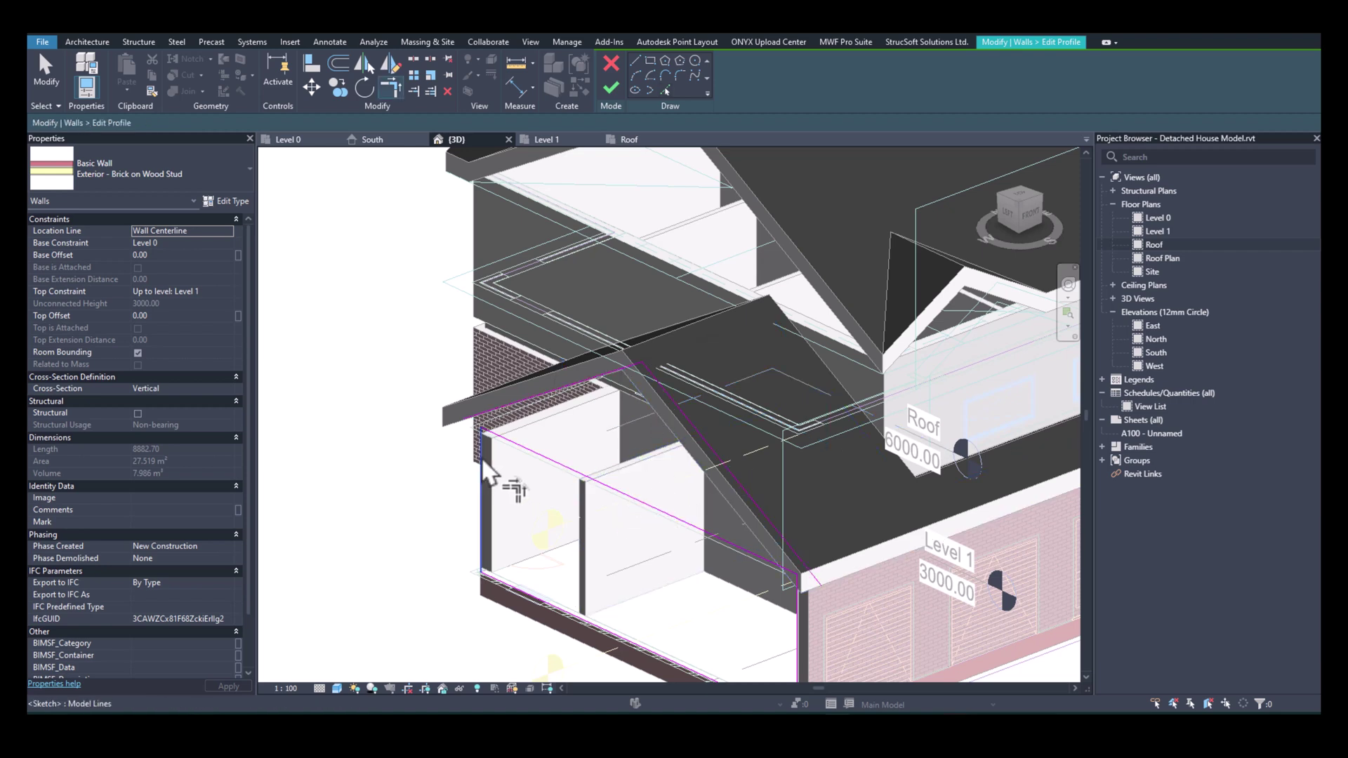
left_click(489, 413)
left_click(696, 429)
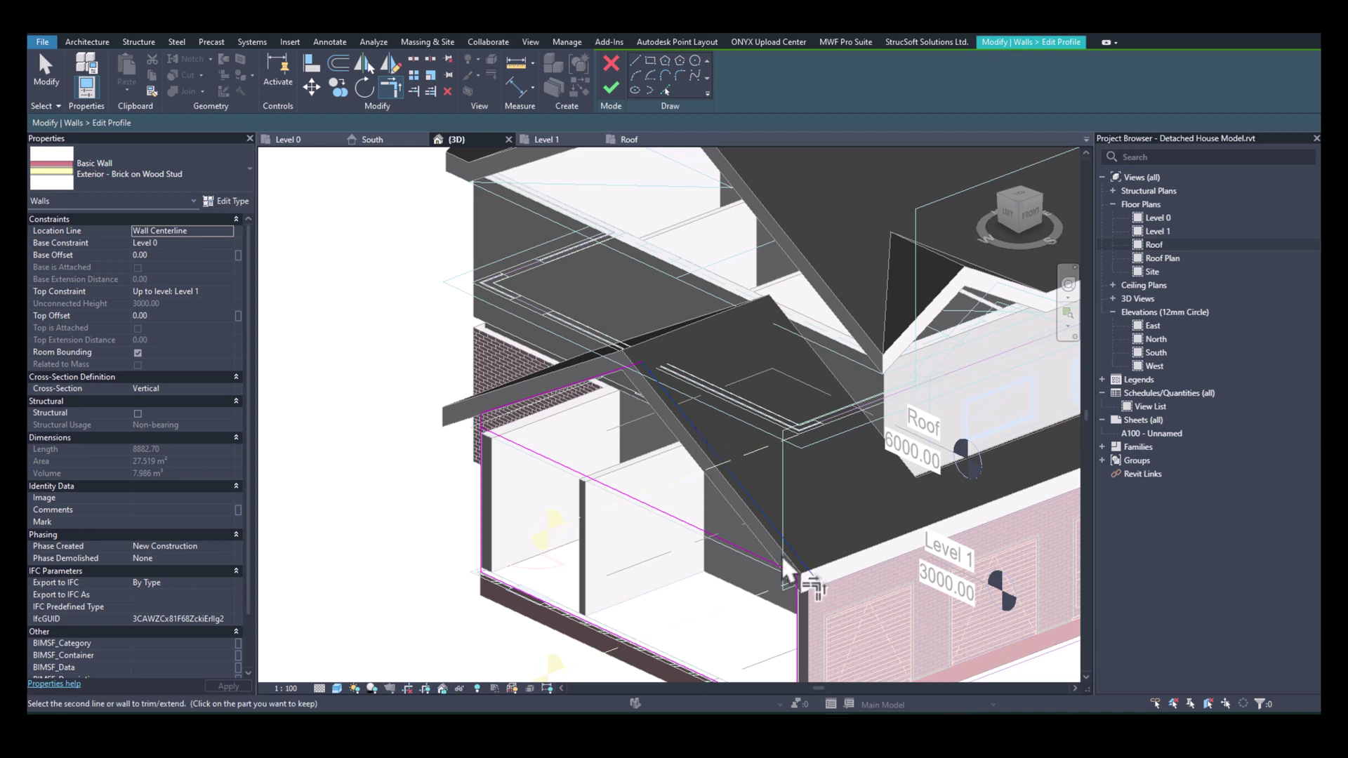
left_click(792, 601)
key("Escape")
key("Escape")
left_click(731, 544)
key("Escape")
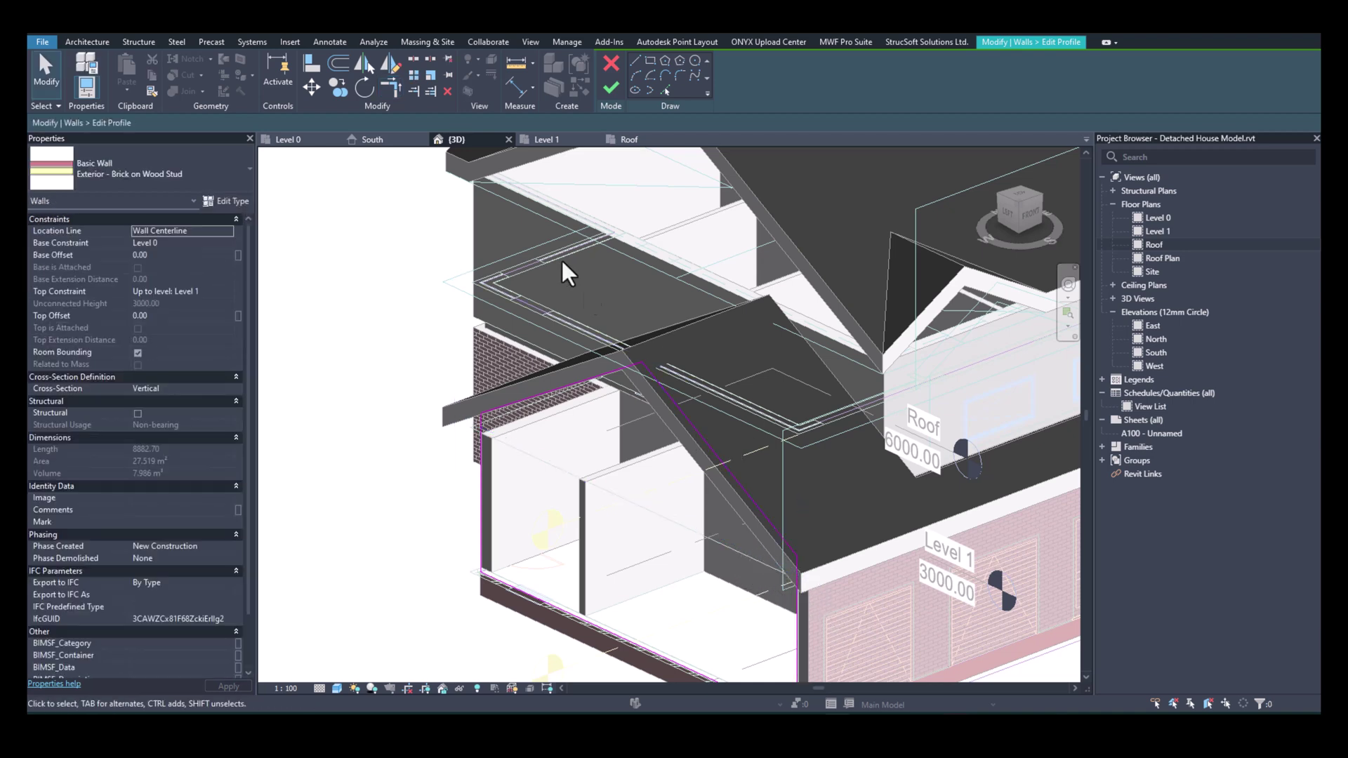
left_click(611, 88)
scroll(658, 335, "down", 5)
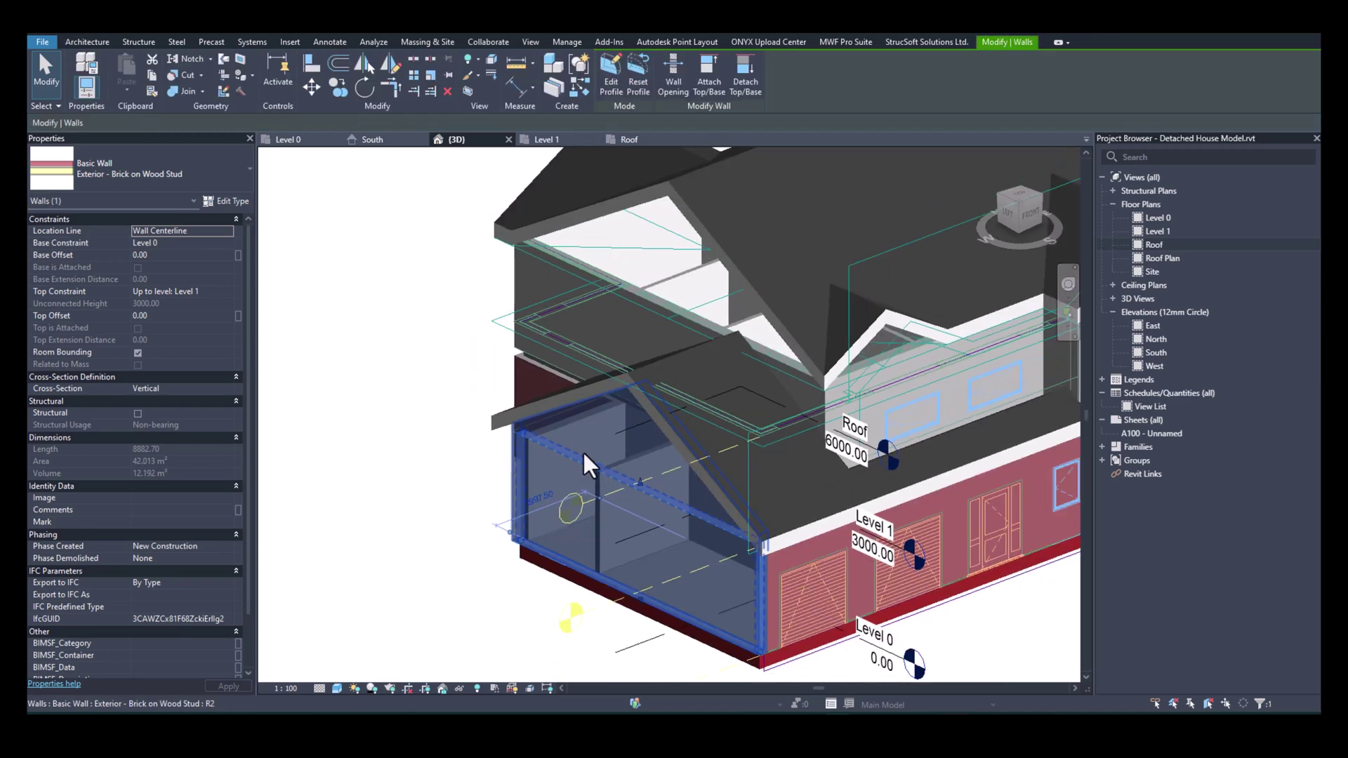
key("Escape")
Select the whole chain of Level 1 exterior walls and attach their tops to the main roof.
middle_click_drag(748, 467, 595, 417, "shift")
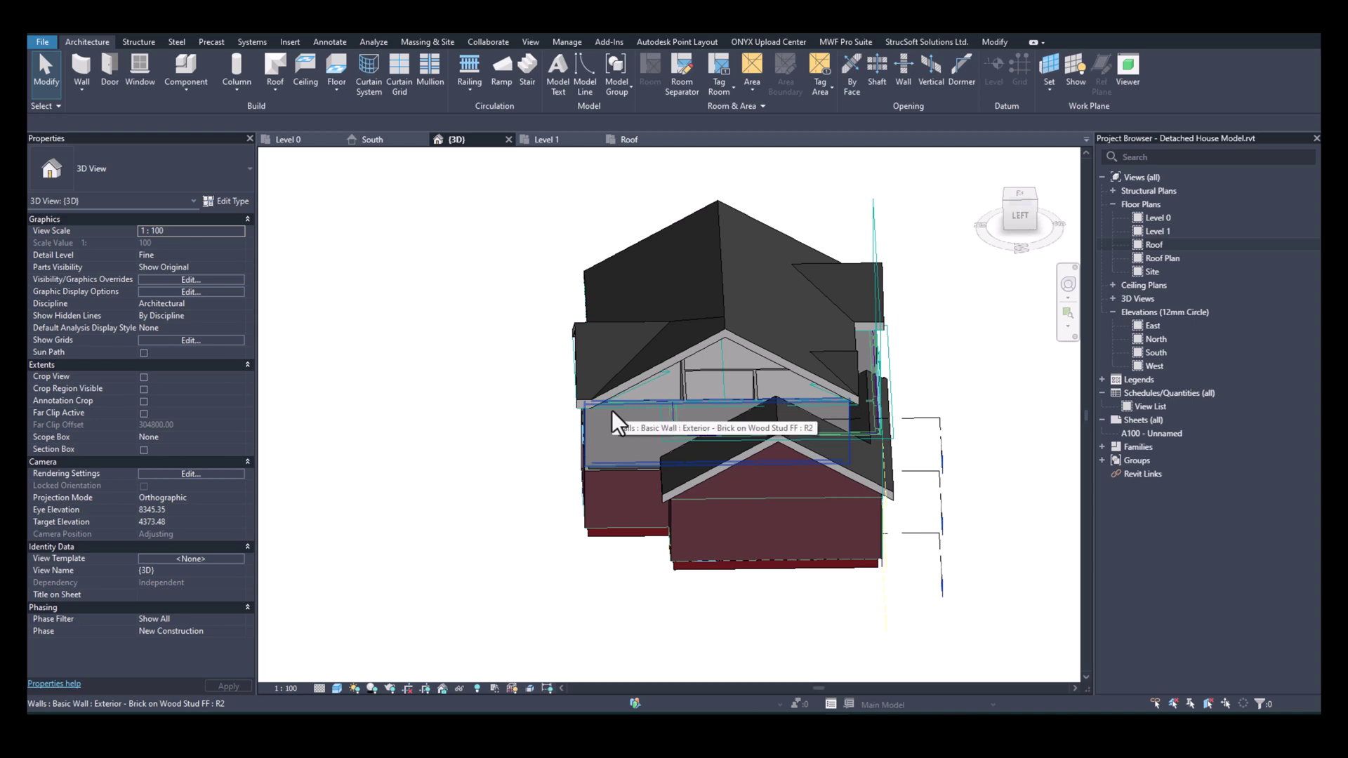
key("Tab")
left_click(612, 410)
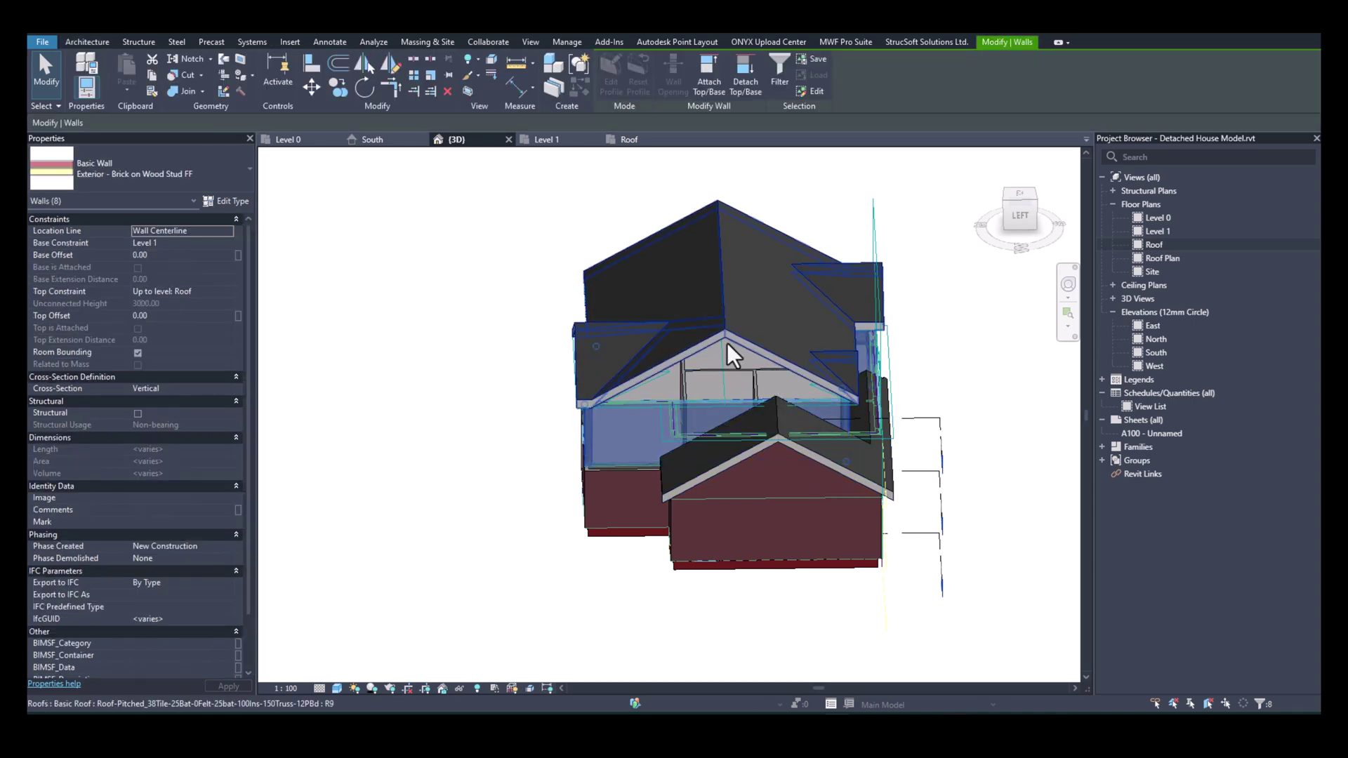
left_click(705, 91)
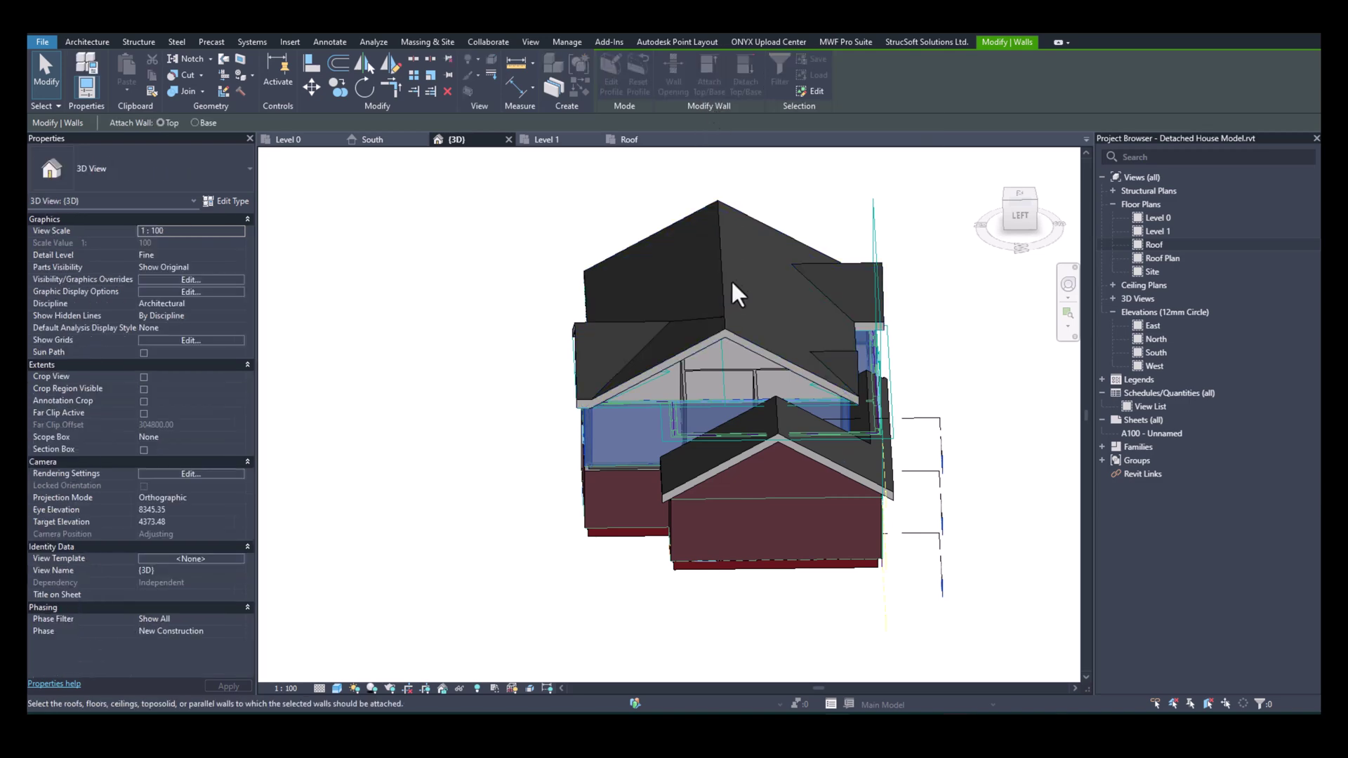
left_click(726, 321)
middle_click_drag(752, 376, 894, 442, "shift")
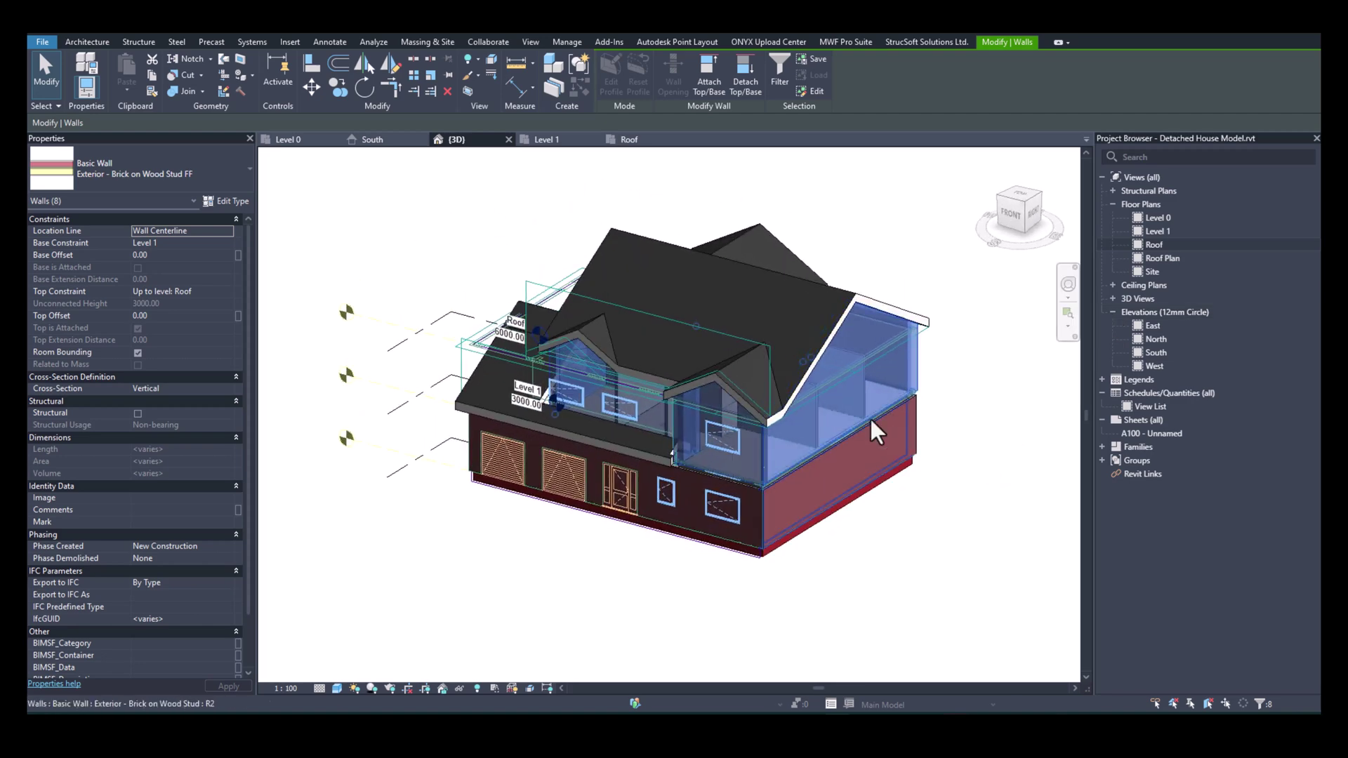
left_click(452, 205)
middle_click_drag(786, 421, 824, 439, "shift")
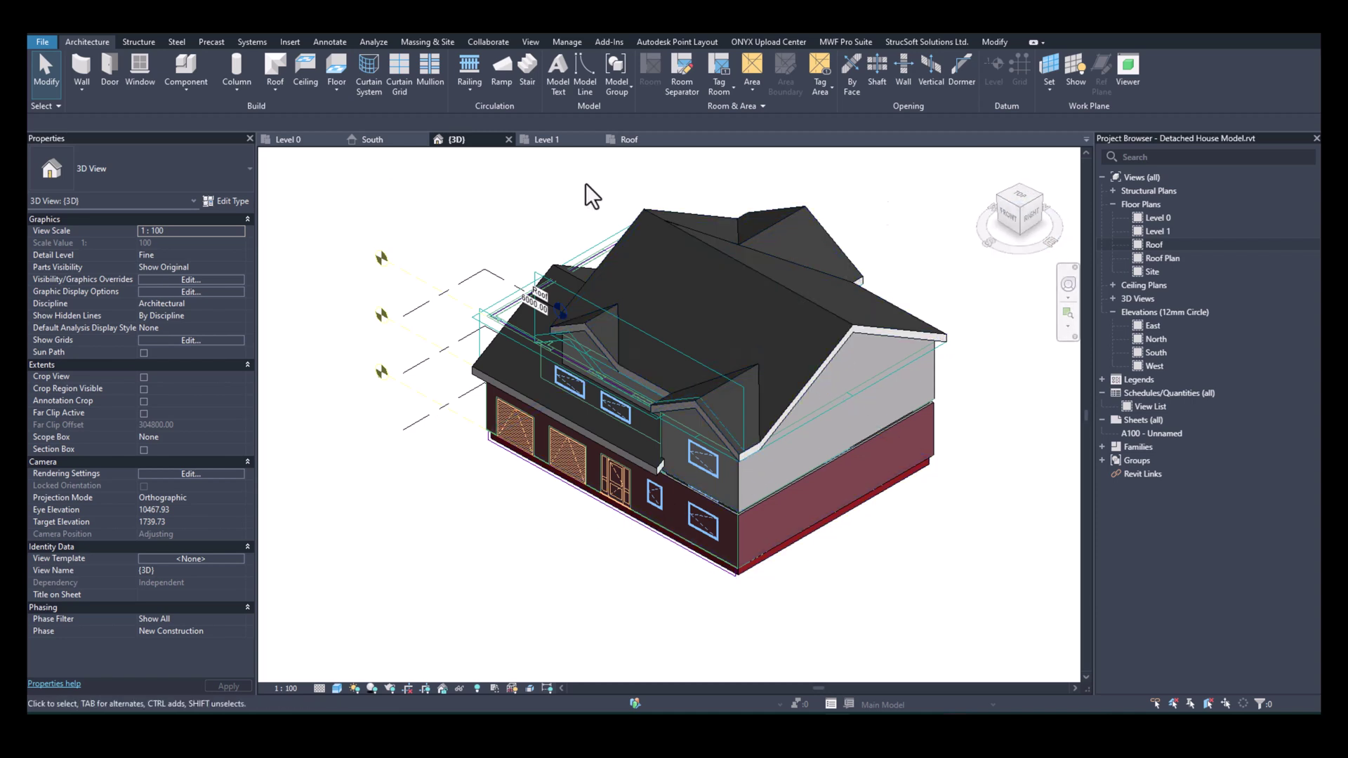
Go to the Level 0 floor plan and look through the loaded door types for the ground-floor openings.
scroll(585, 452, "up", 5)
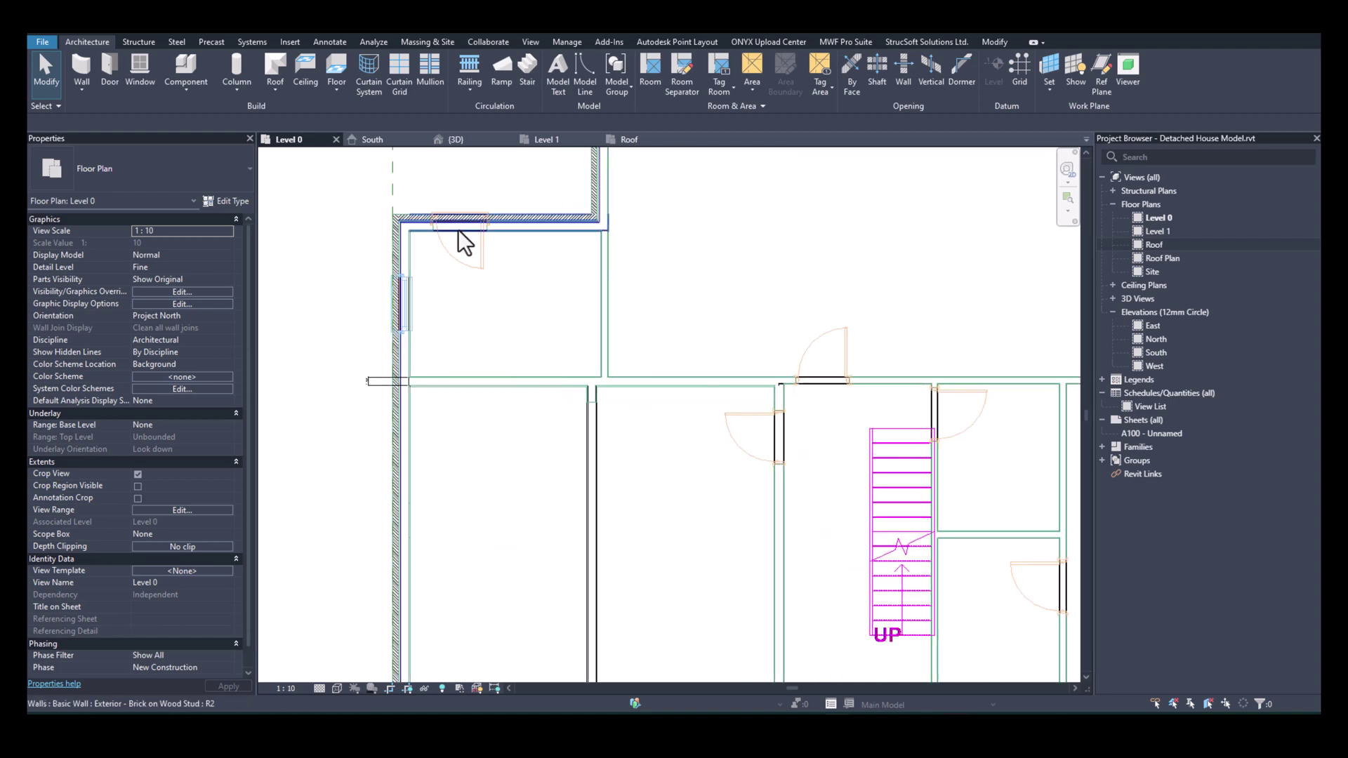
middle_click_drag(833, 434, 632, 383)
scroll(631, 379, "down", 2)
middle_click_drag(735, 418, 710, 484)
scroll(605, 388, "down", 2)
mouse_move(604, 389)
middle_mouse_down()
mouse_move(611, 325)
mouse_move(580, 301)
middle_mouse_up()
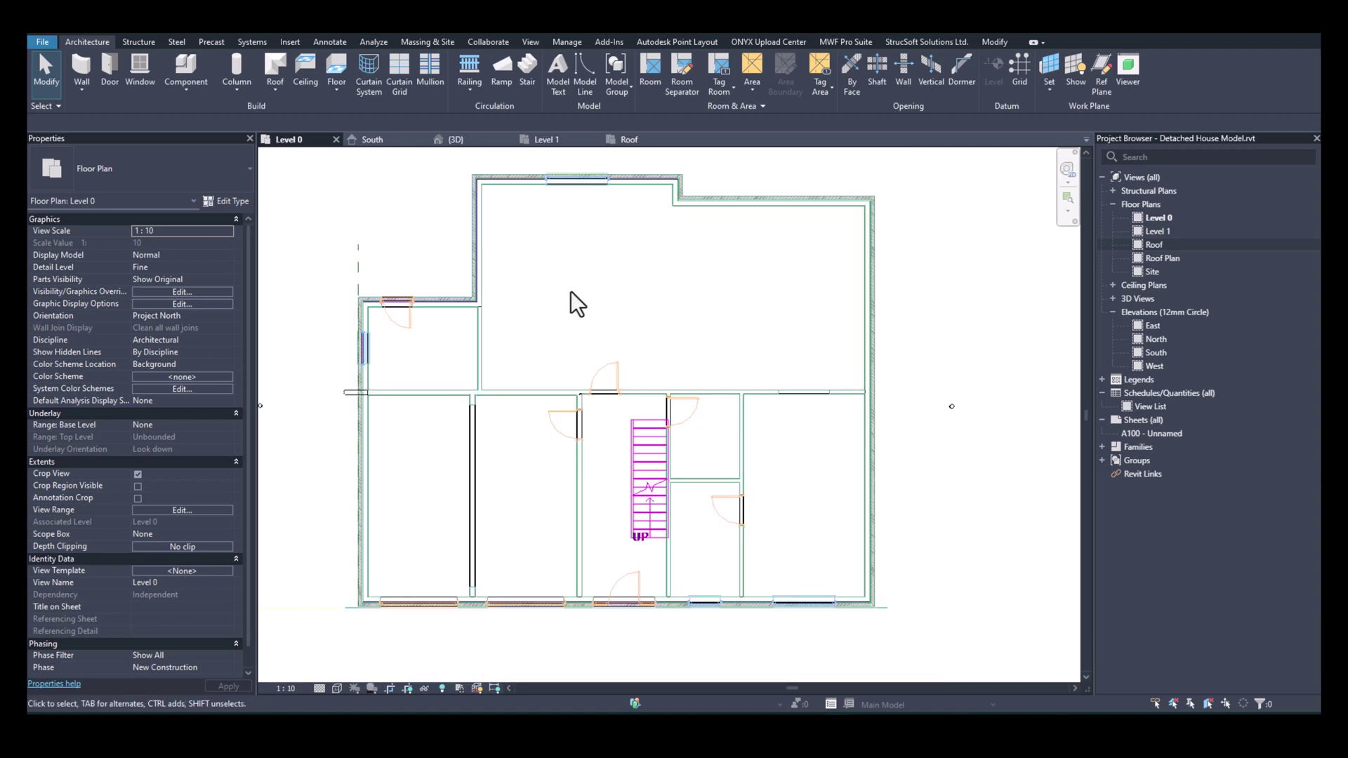
left_click(110, 69)
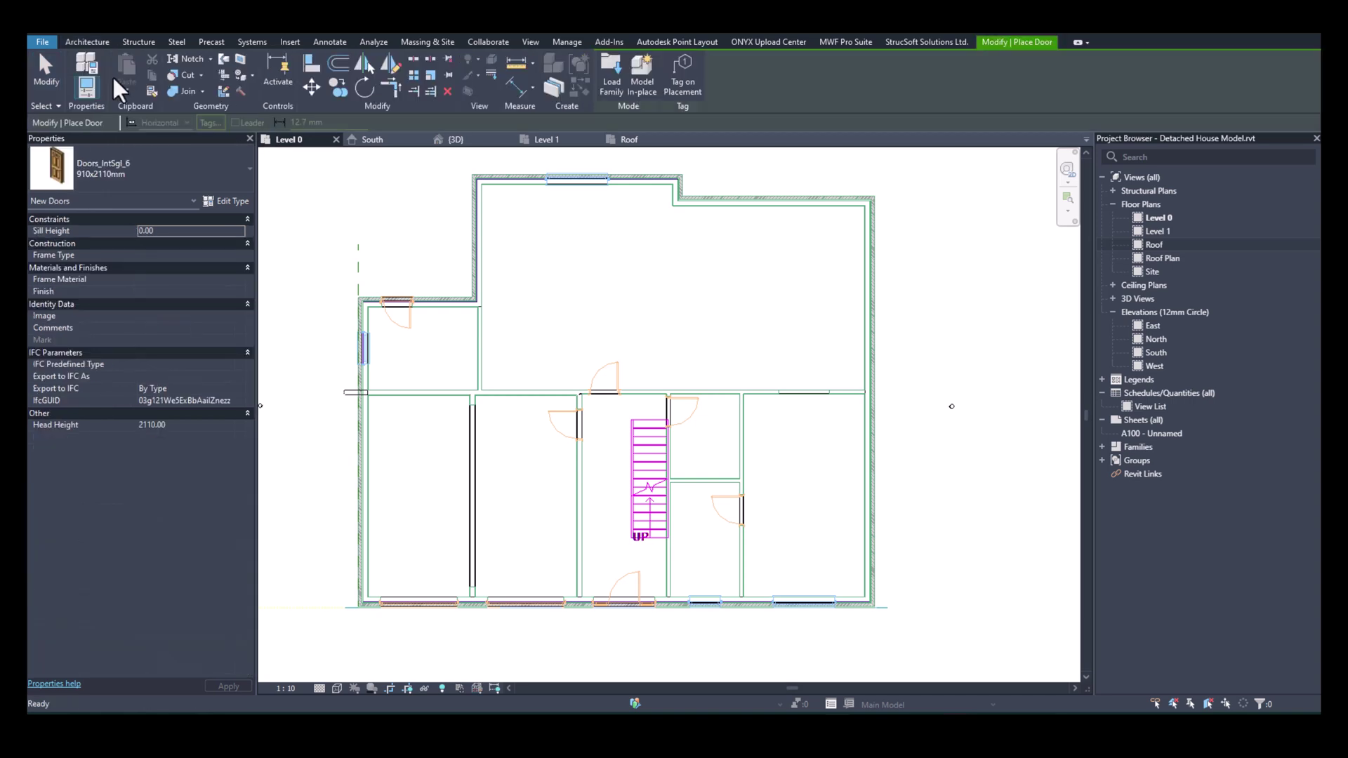
left_click(157, 176)
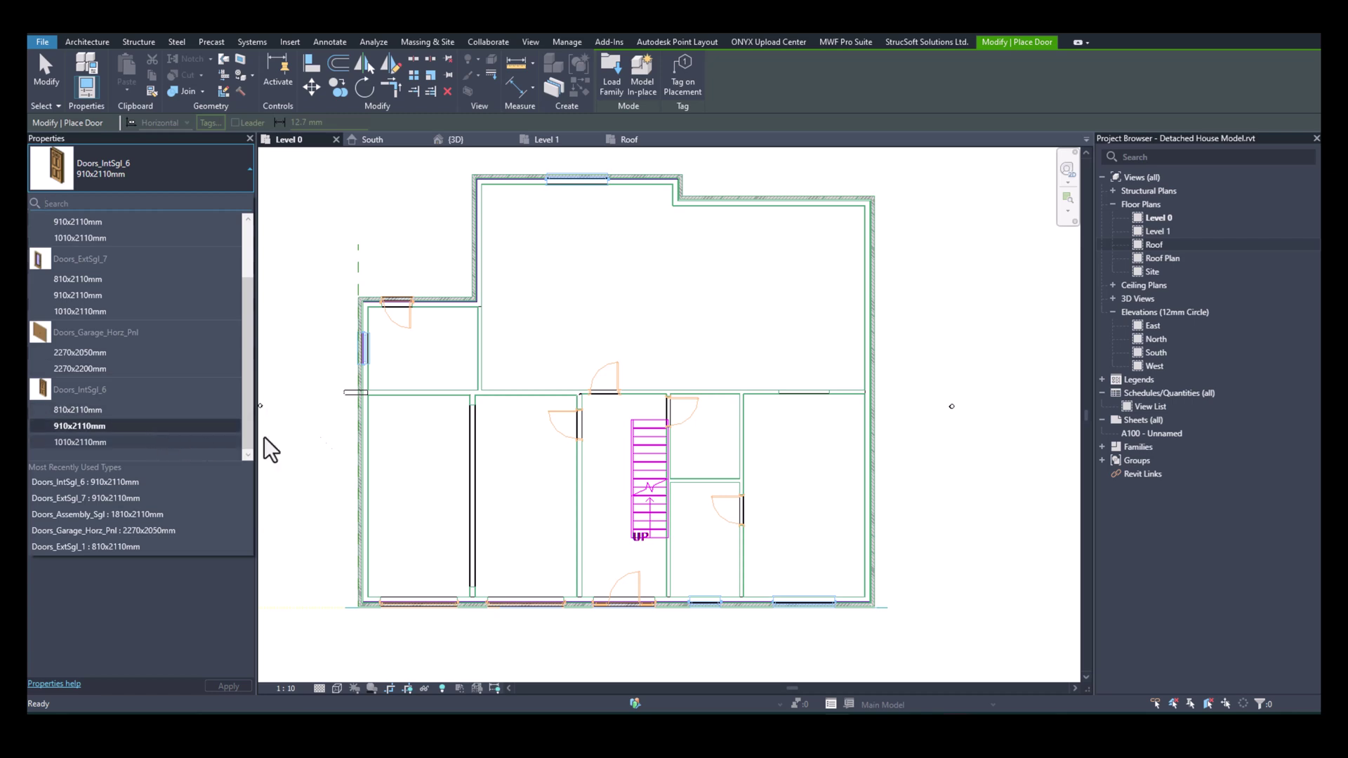
scroll(403, 348, "up", 5)
middle_click_drag(402, 345, 496, 397)
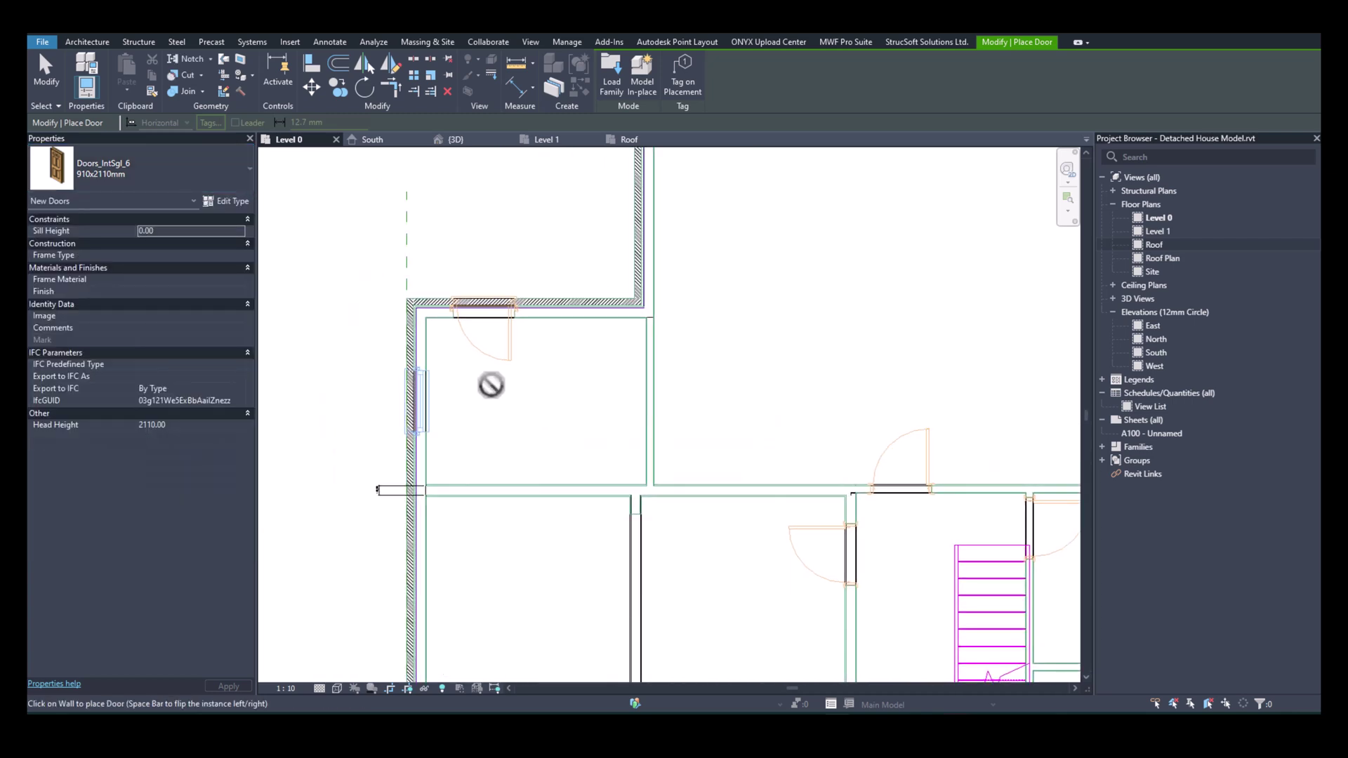
Place an aligned dimension across the width of the exterior door opening of the northwest room.
key("d")
key("i")
scroll(478, 306, "up", 8)
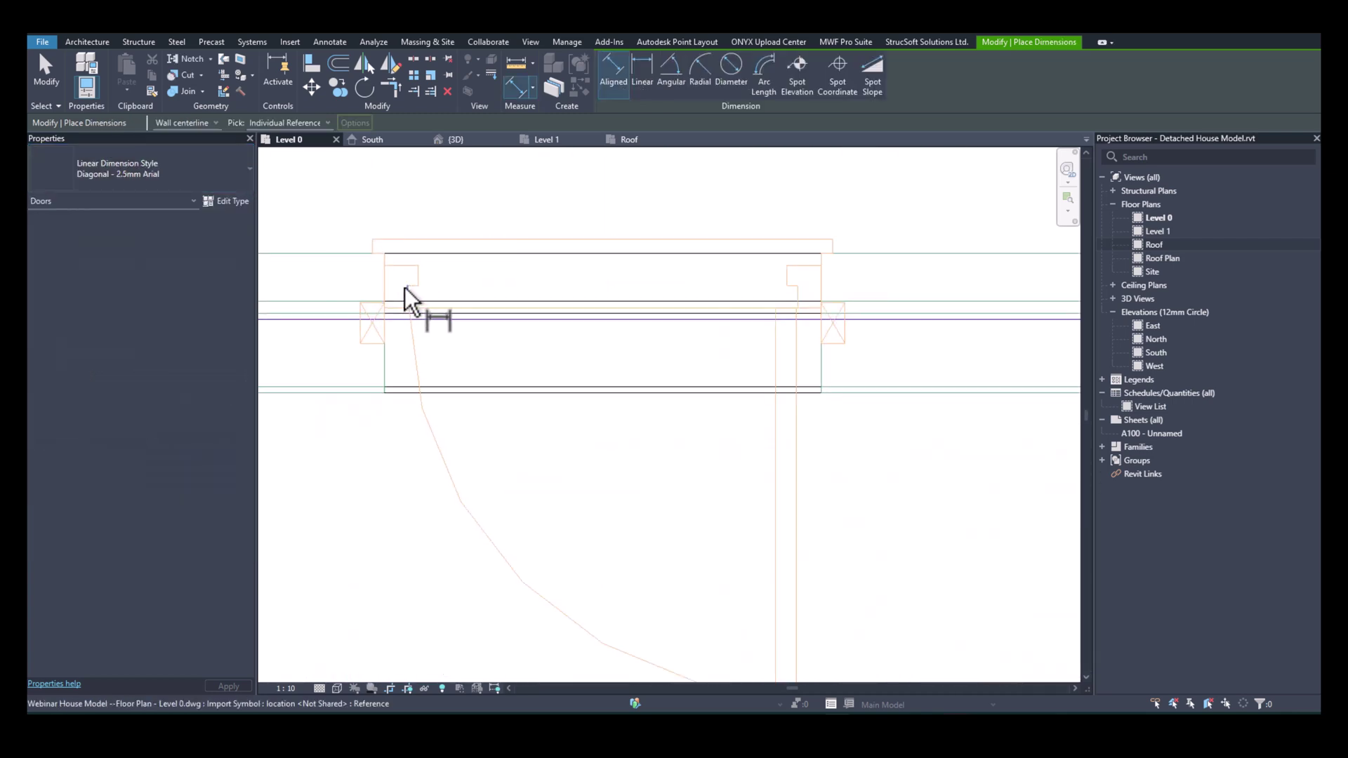
scroll(390, 290, "up", 3)
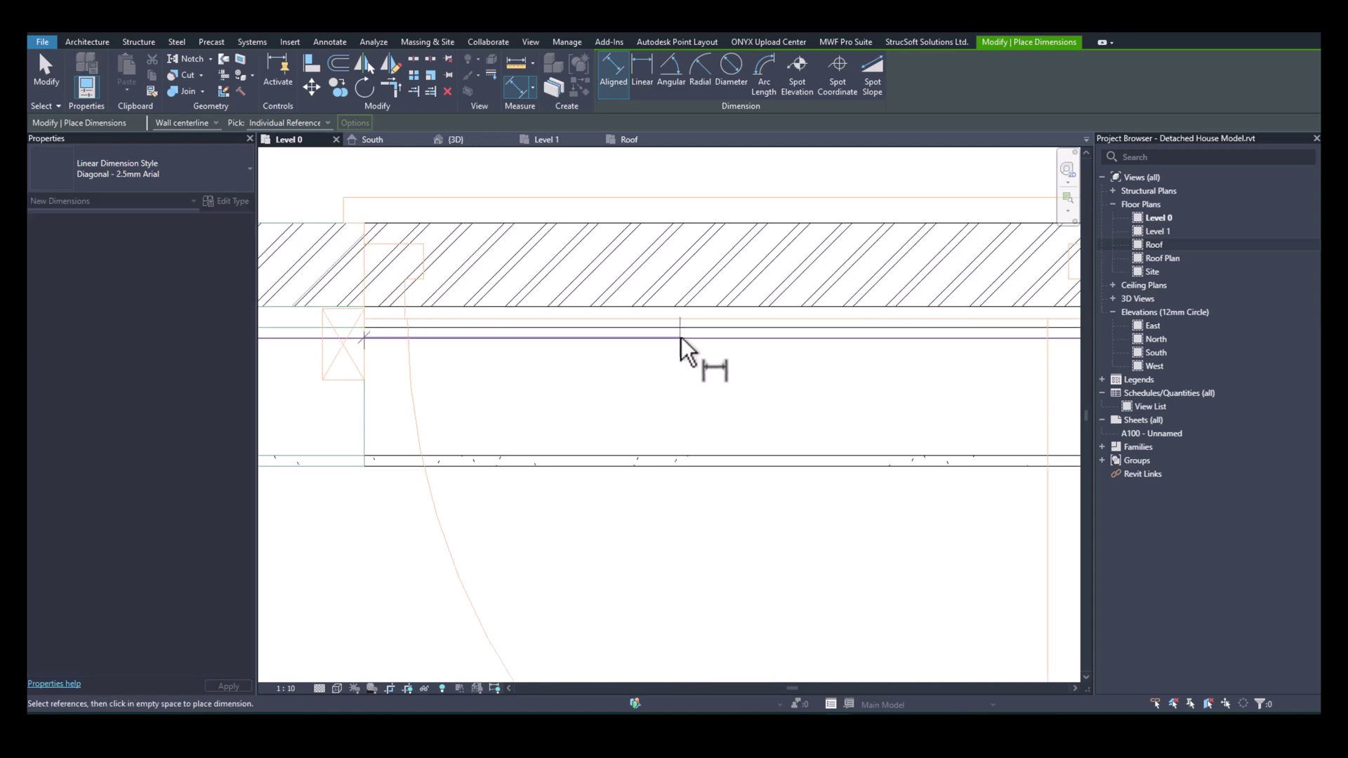
middle_click_drag(685, 352, 352, 379)
scroll(353, 379, "down", 2)
scroll(640, 344, "up", 1)
left_click(679, 341)
scroll(680, 339, "down", 5)
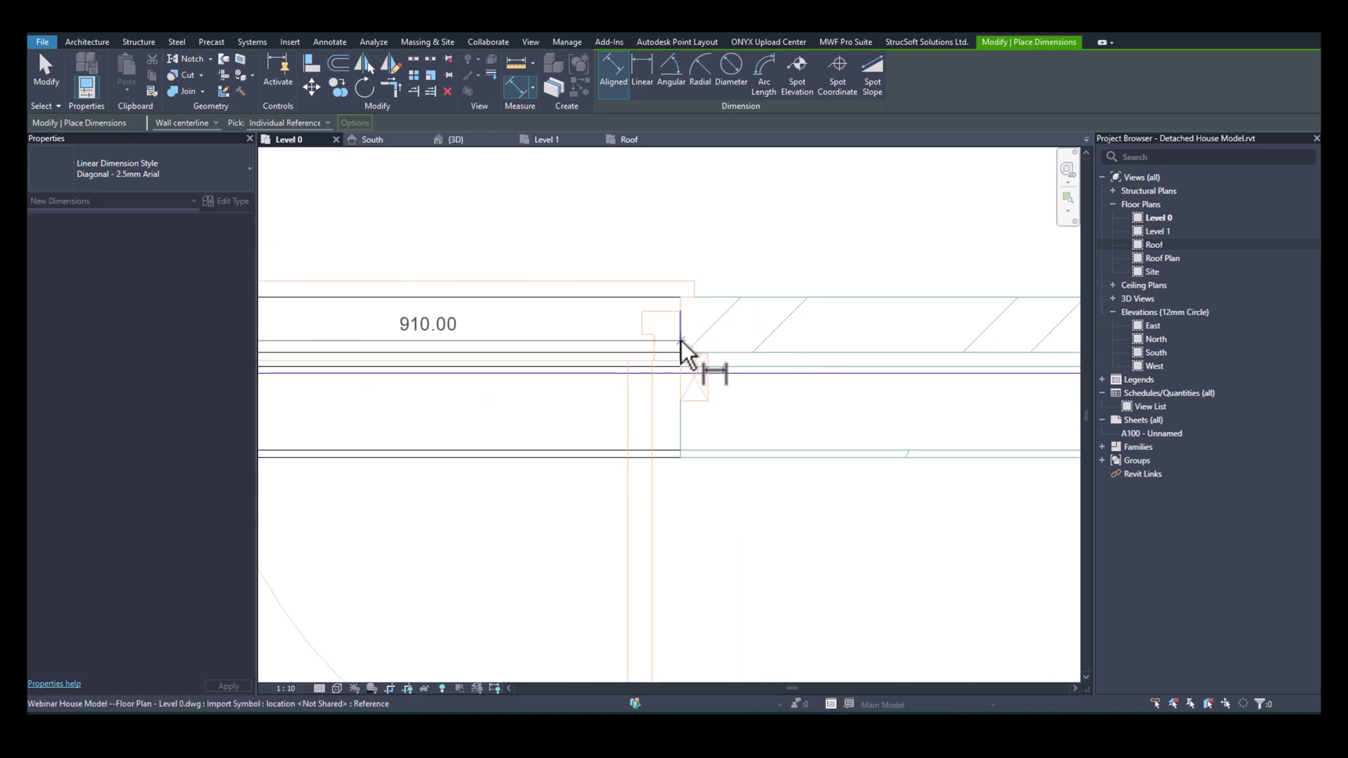
left_click(689, 255)
scroll(747, 289, "down", 4)
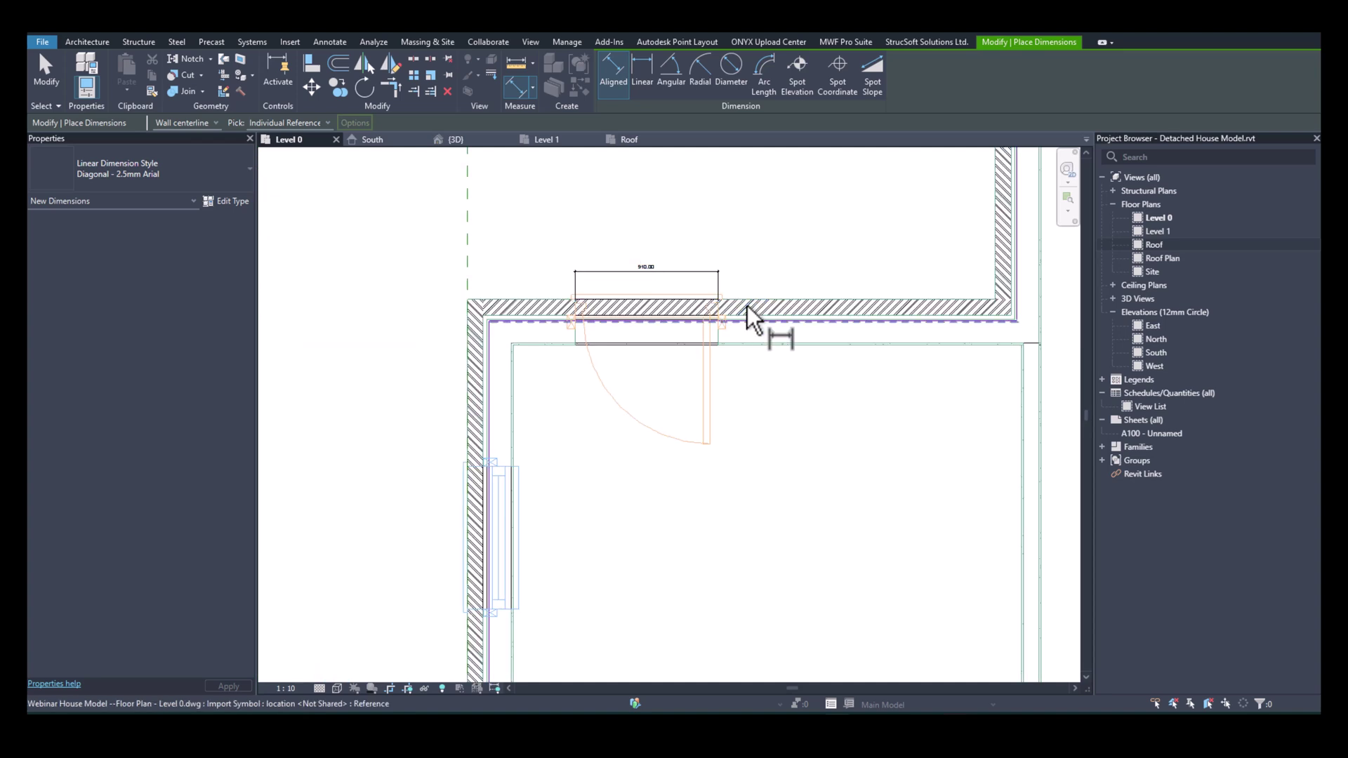
key("Escape")
scroll(747, 306, "up", 2)
scroll(653, 274, "up", 2)
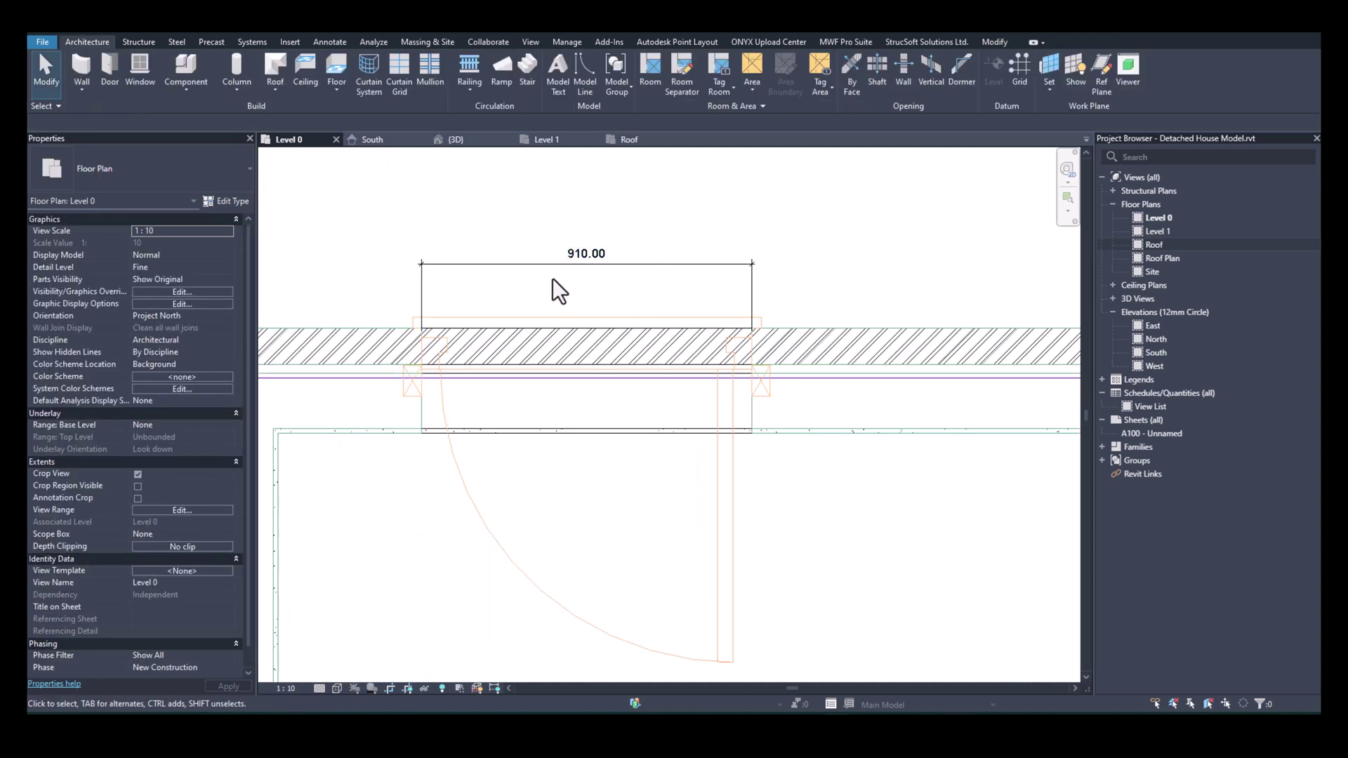
Place a Doors_IntSgl_6 910x2110mm door at the dimensioned opening in the northwest room's north wall.
left_click(107, 72)
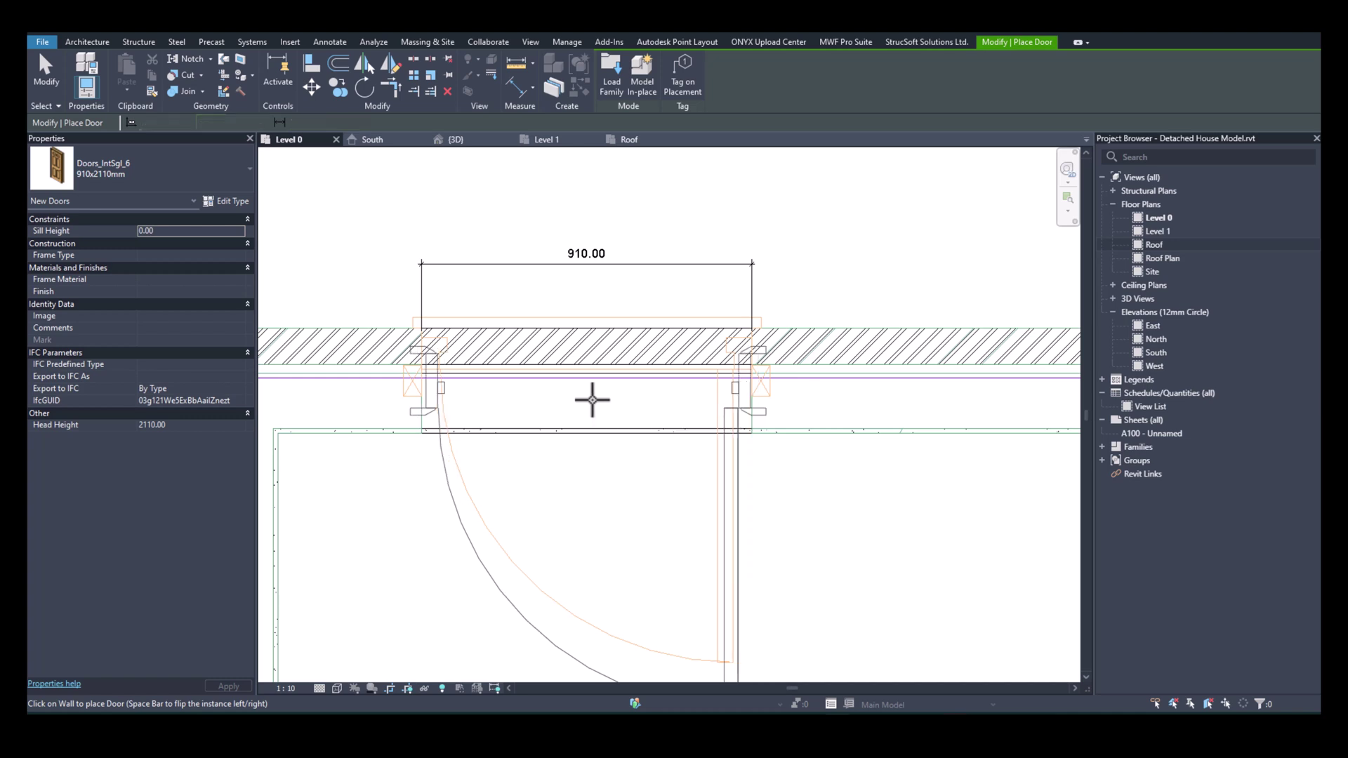
left_click(593, 399)
scroll(796, 375, "up", 2)
scroll(794, 349, "up", 2)
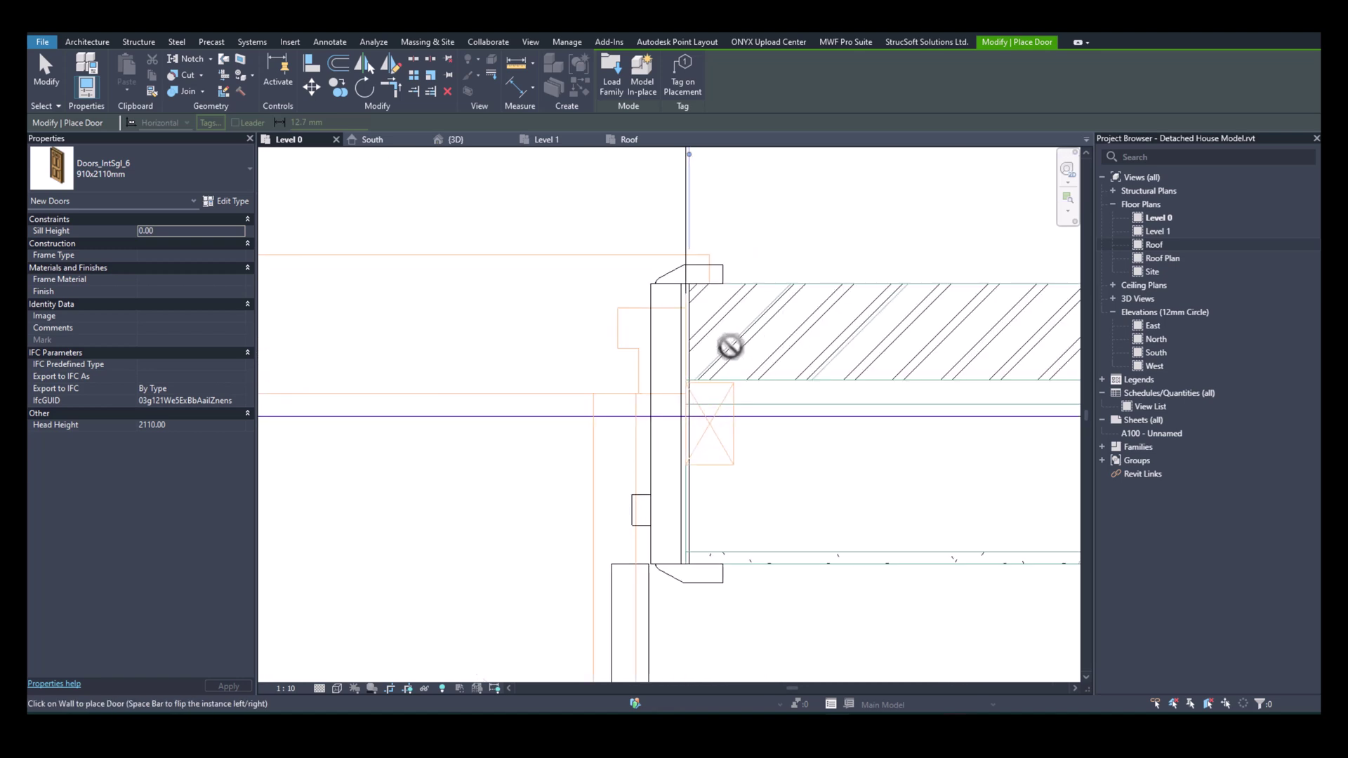
Place 910x2110mm doors in the stair hall's west and north walls, matching the swings of the underlying plan.
scroll(730, 346, "down", 6)
scroll(765, 390, "down", 2)
scroll(856, 530, "up", 5)
key("space")
left_click(862, 519)
middle_click_drag(855, 460, 473, 502)
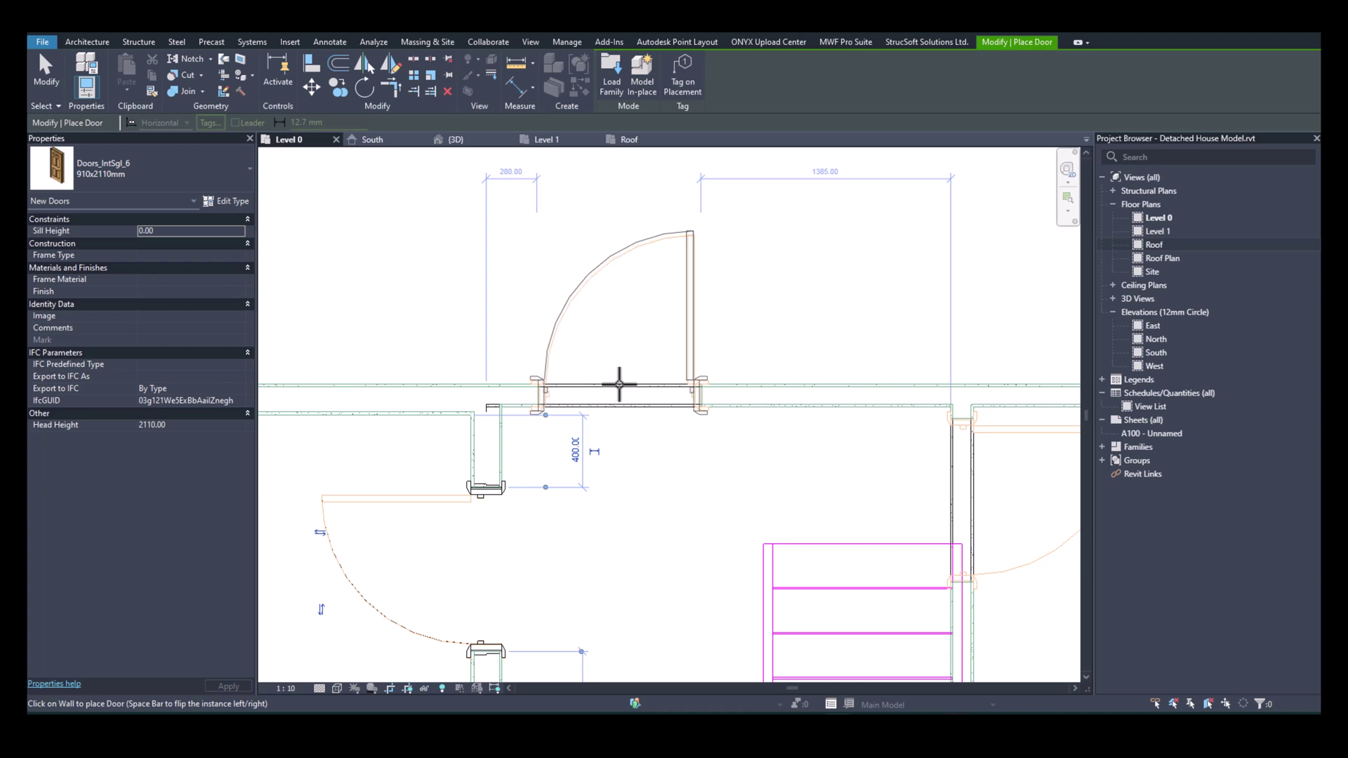
left_click(809, 441)
Place 910x2110mm doors in the hall's east wall and the east wall of the small room below, matching the plan's openings.
middle_click_drag(809, 441, 461, 457)
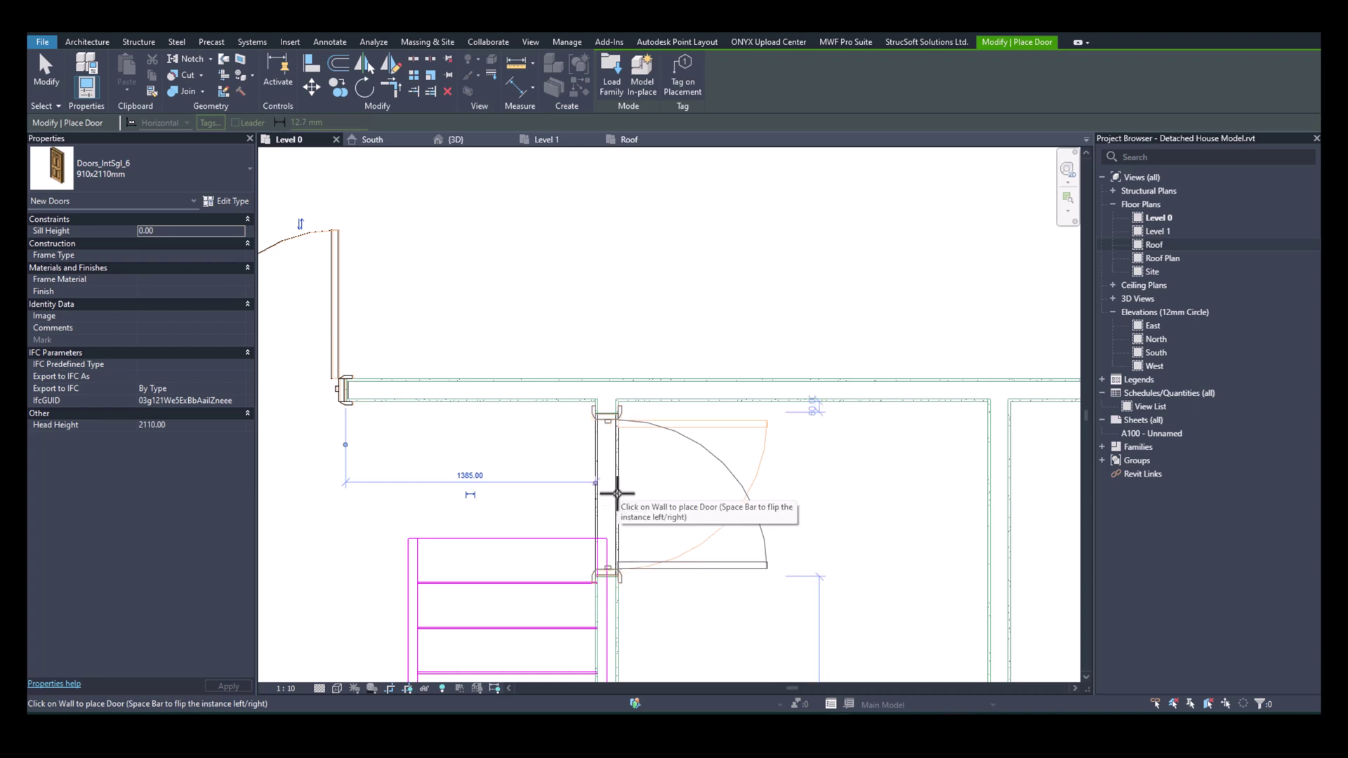
key("space")
left_click(739, 522)
middle_click_drag(775, 548, 507, 477)
scroll(507, 477, "down", 2)
middle_click_drag(781, 522, 674, 482)
scroll(676, 483, "down", 3)
scroll(596, 603, "up", 4)
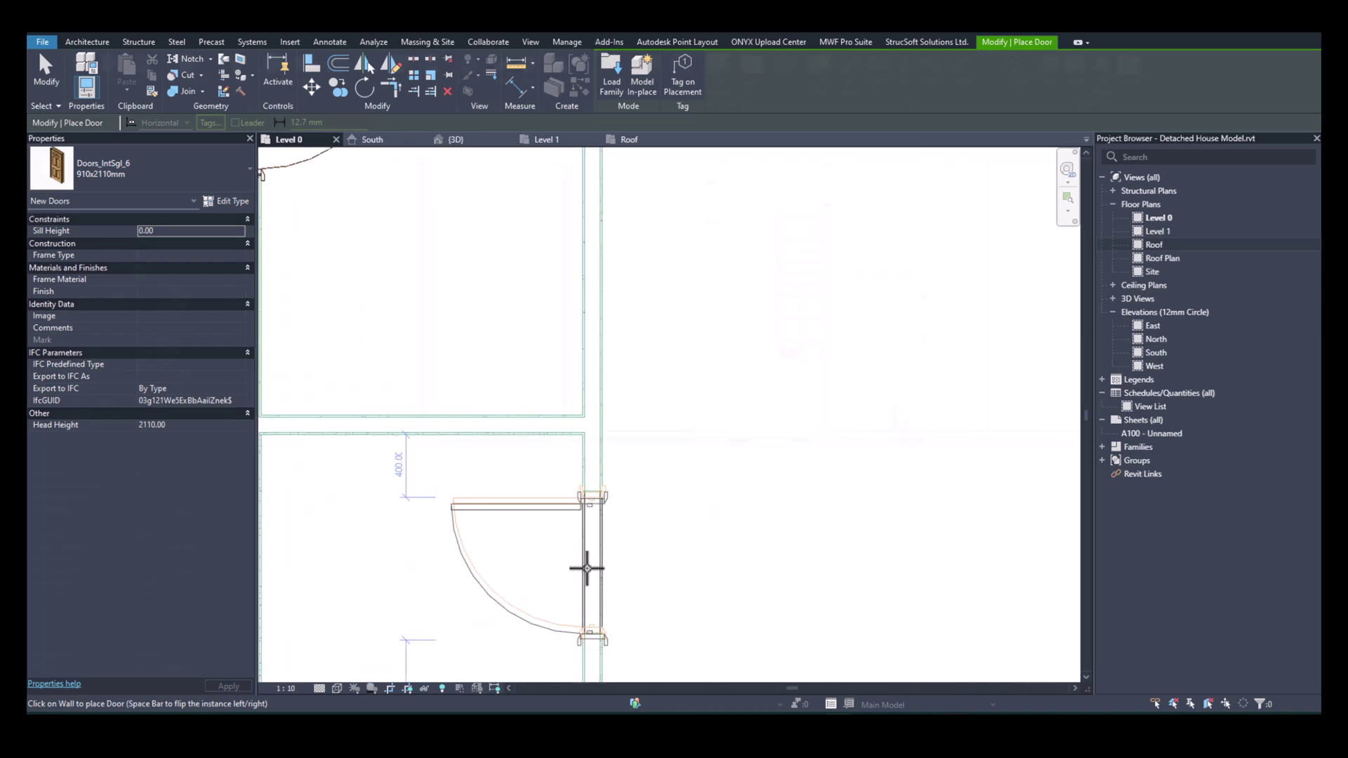
scroll(772, 448, "down", 1)
middle_click_drag(844, 394, 891, 501)
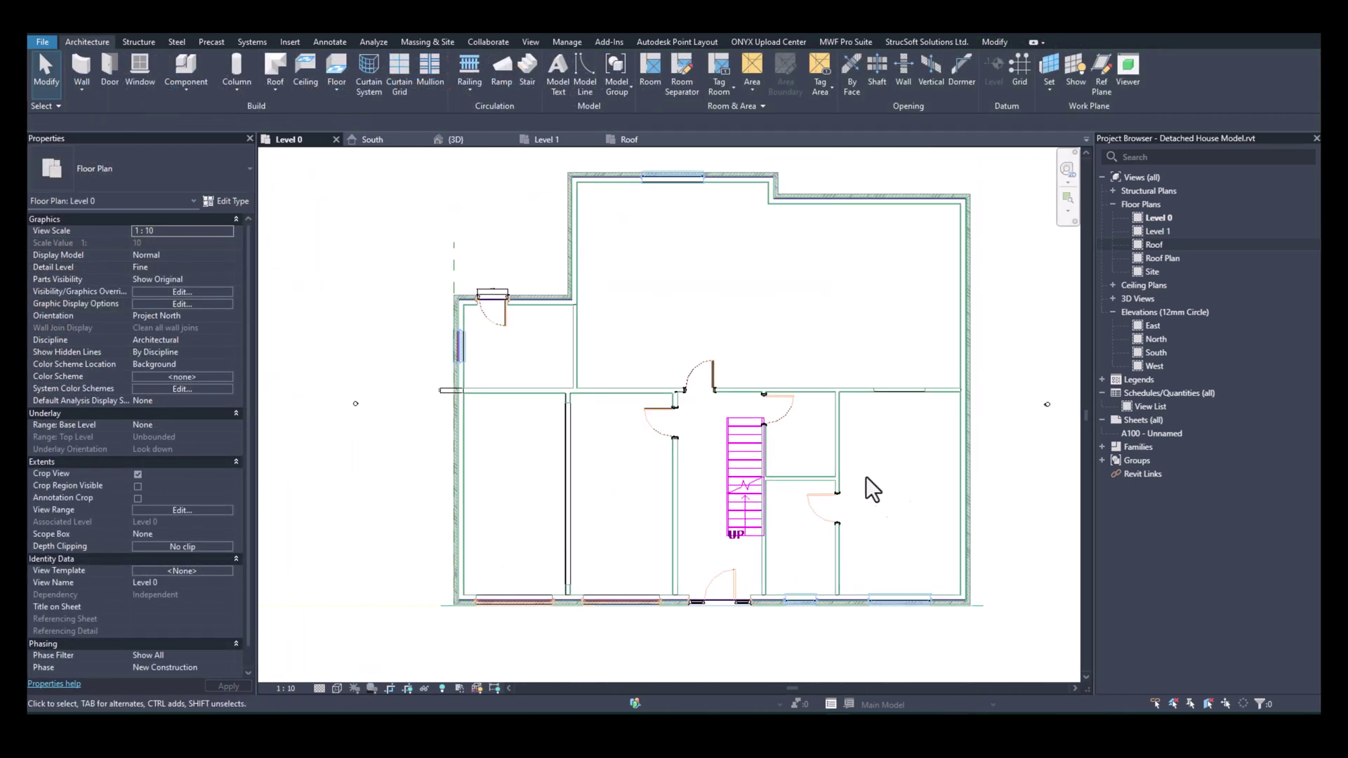
Place a Windows_Sgl_Plain 910x1210mm window at the marked opening in the northwest room's west wall.
left_click(139, 73)
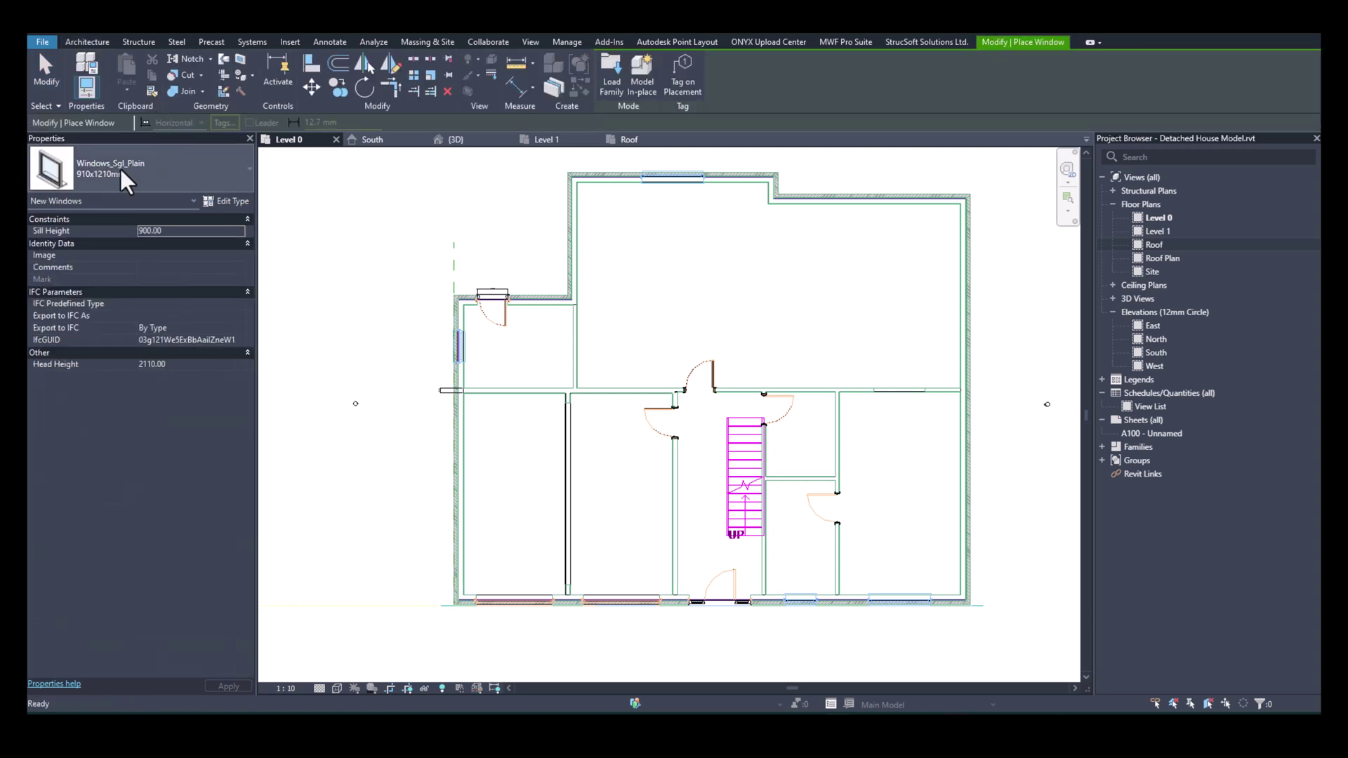
left_click(119, 167)
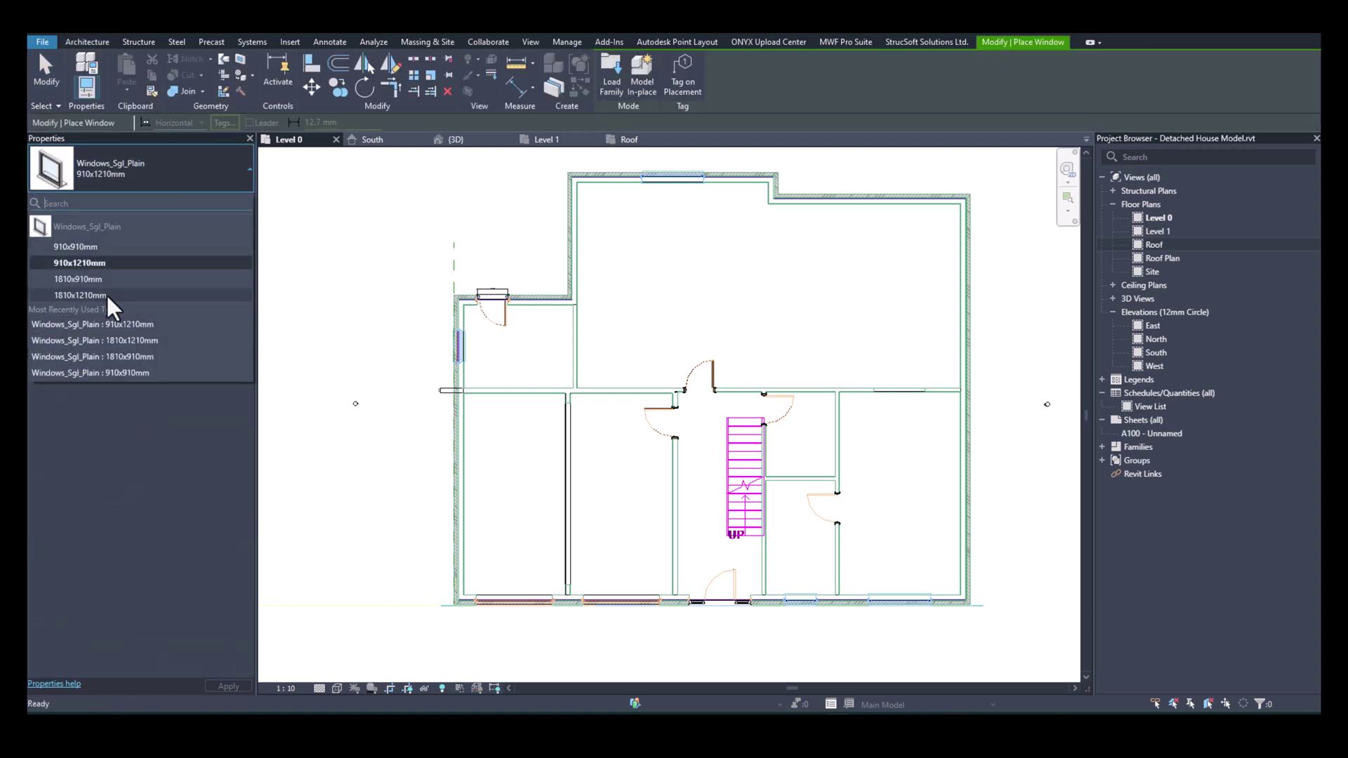
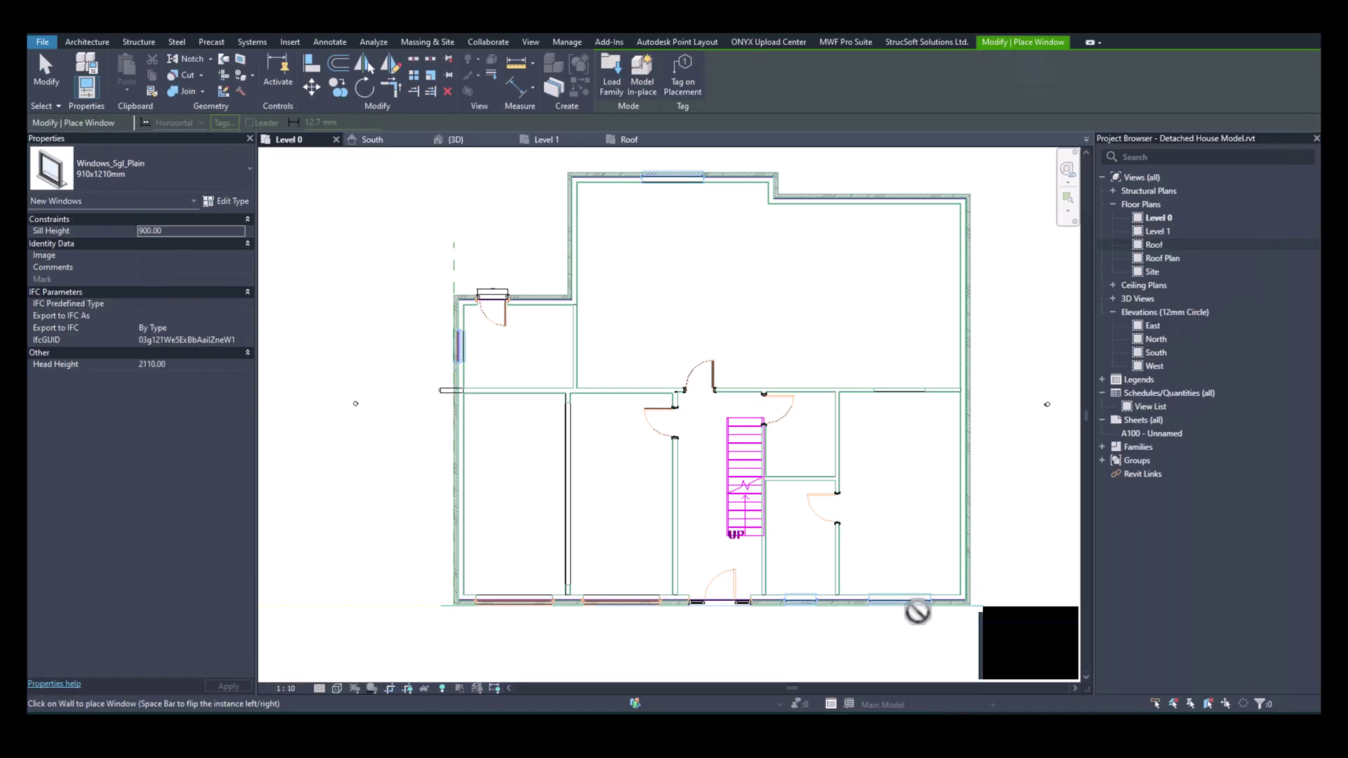
scroll(498, 392, "up", 6)
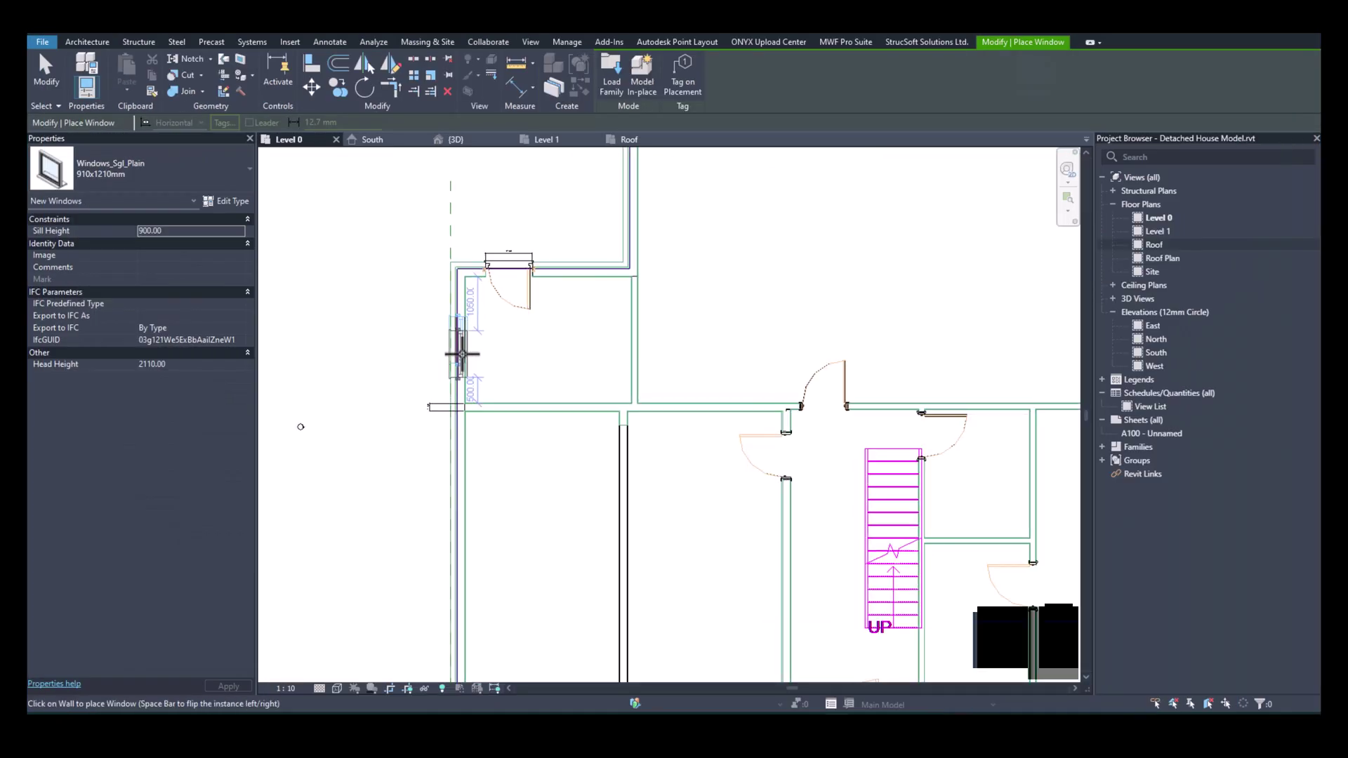
left_click(467, 316)
Place a Windows_Sgl_Plain 910x1210mm window centred in the south wall of the small room east of the entrance.
scroll(468, 315, "down", 5)
middle_click_drag(932, 449, 598, 376)
scroll(770, 626, "up", 6)
scroll(774, 555, "up", 2)
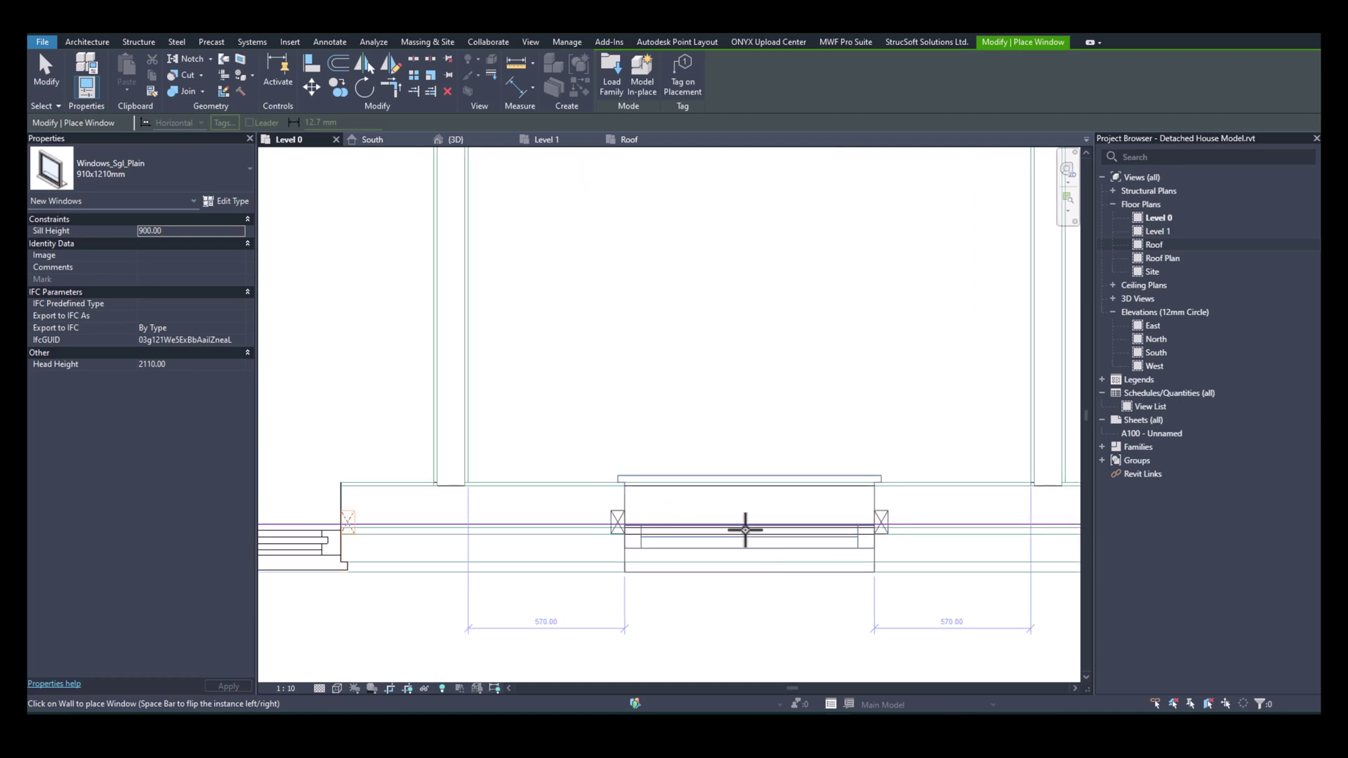
left_click(748, 524)
Dimension the width of the marked window opening in the southeast room's south wall.
middle_click_drag(879, 578, 555, 566)
scroll(554, 566, "down", 3)
middle_click_drag(807, 547, 580, 547)
scroll(580, 547, "down", 2)
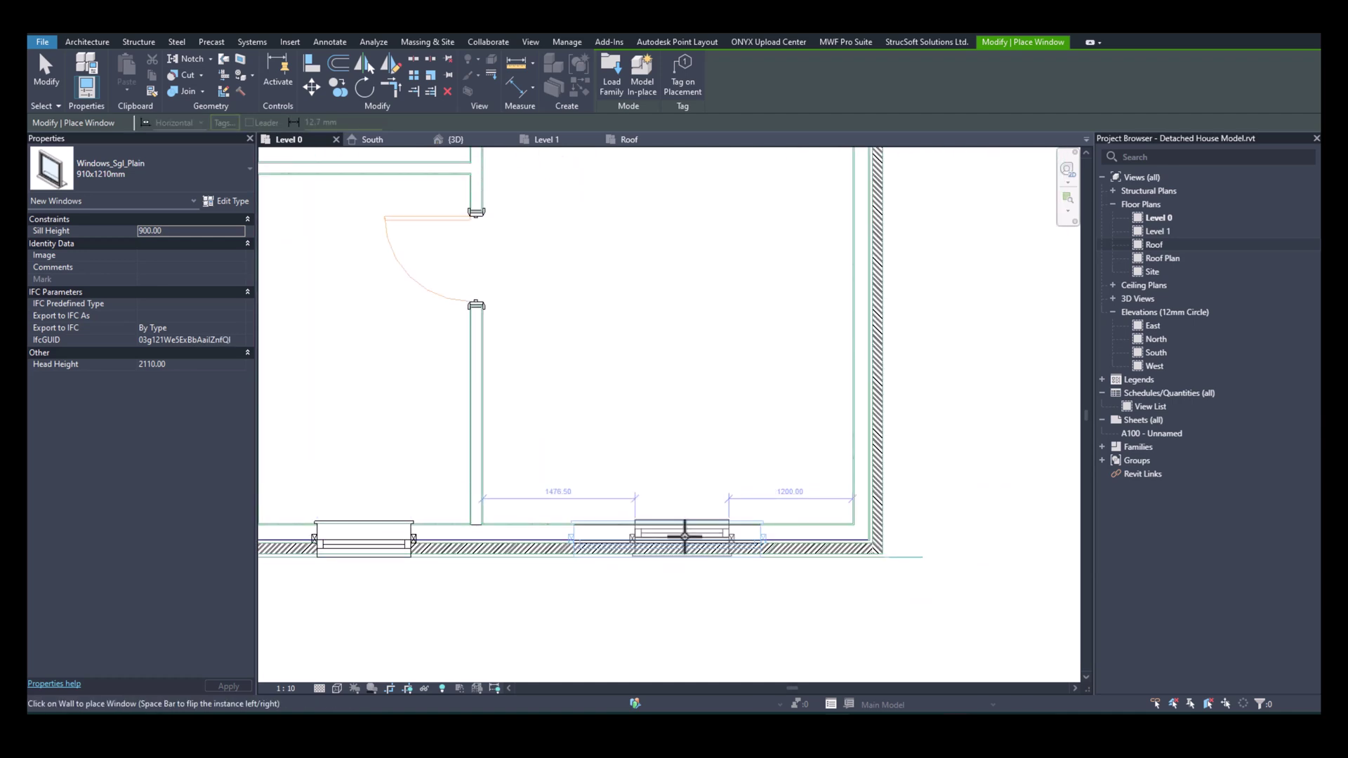
key("Escape")
scroll(595, 536, "up", 1)
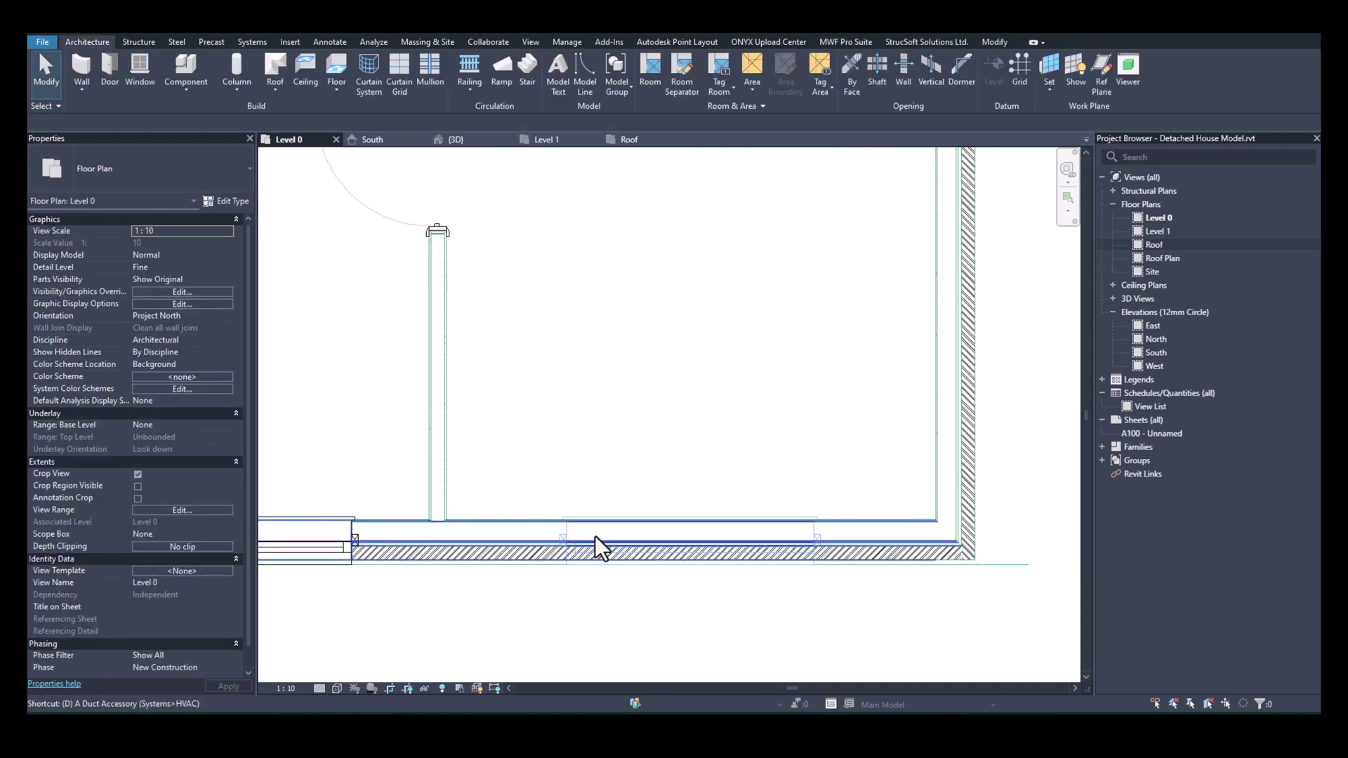
key("d")
key("i")
scroll(566, 537, "up", 2)
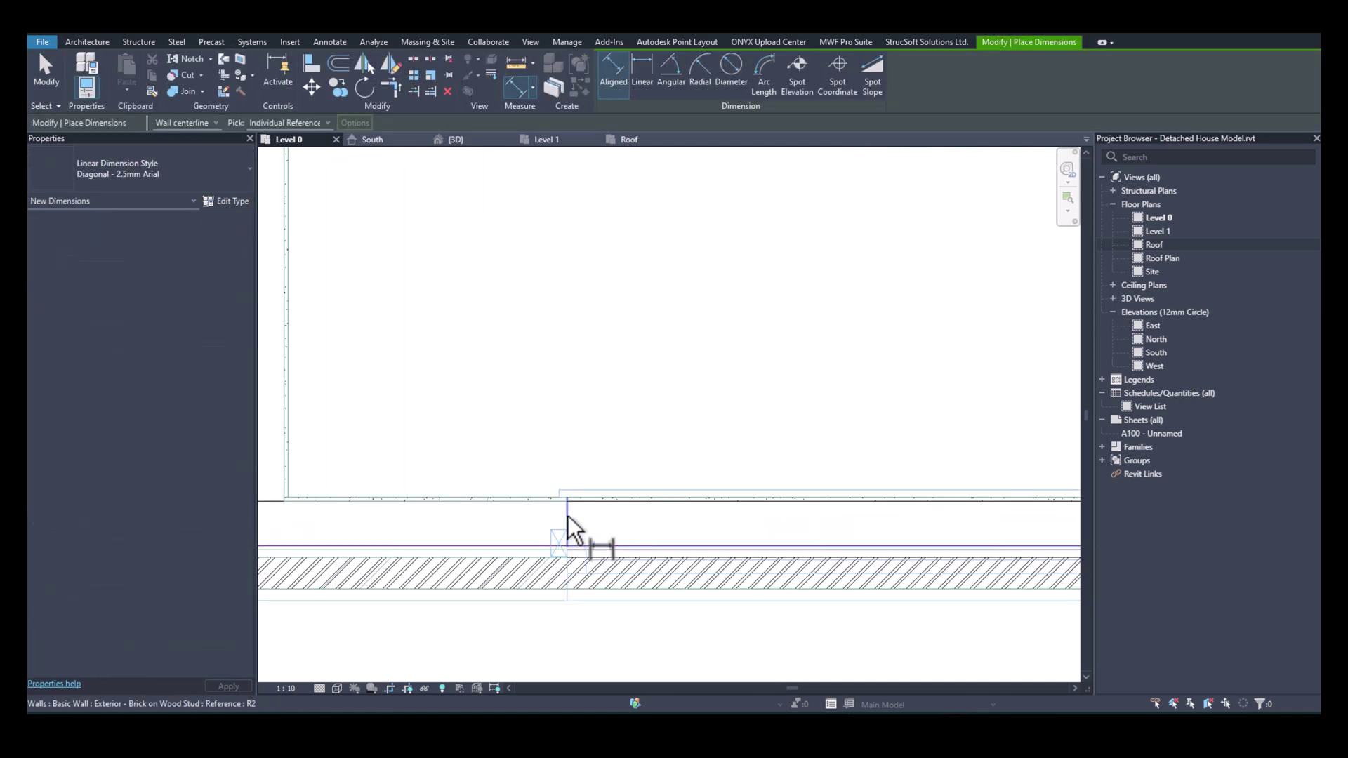
left_click(567, 516)
middle_click_drag(867, 561, 421, 552)
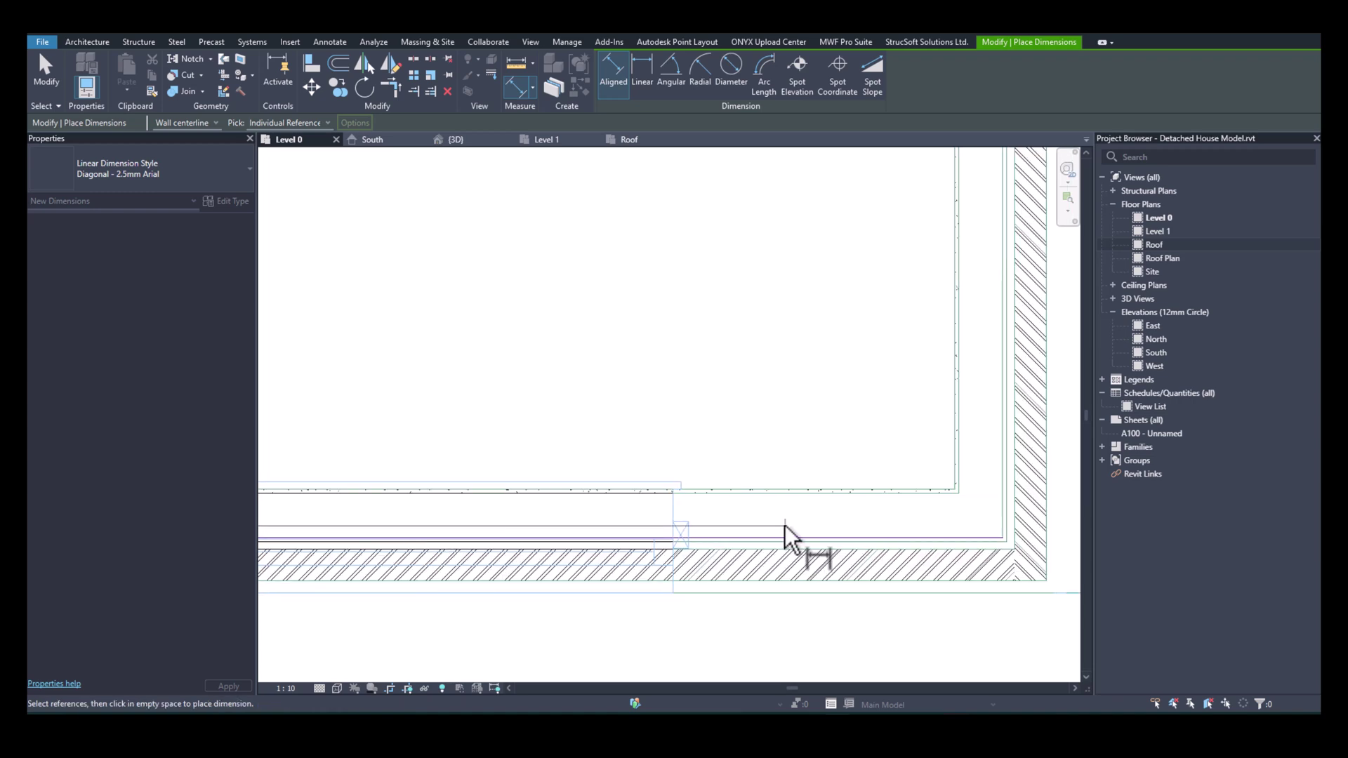
left_click(672, 523)
scroll(684, 442, "down", 1)
left_click(683, 441)
key("Escape")
key("Escape")
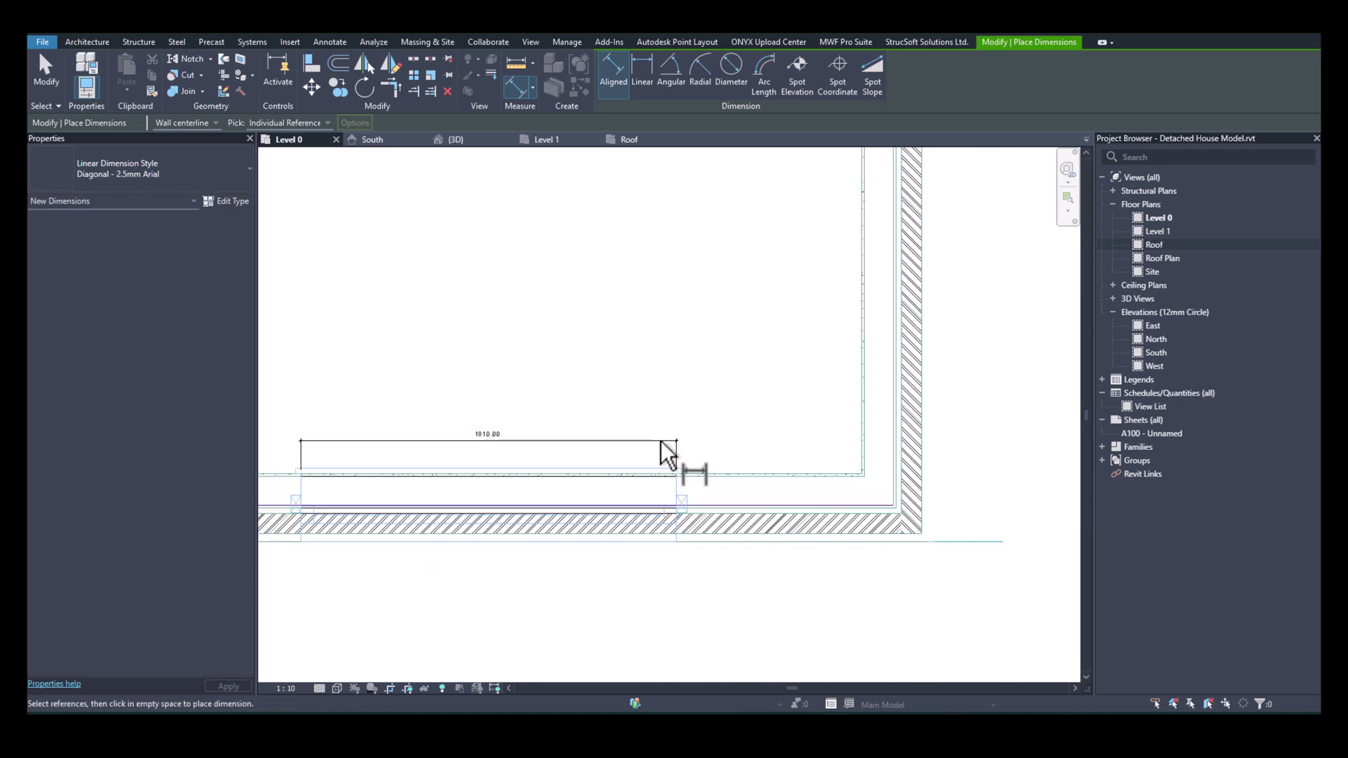
Place a Windows_Sgl_Plain 1810x1210mm window at the dimensioned opening in the southeast room's south wall.
left_click(130, 79)
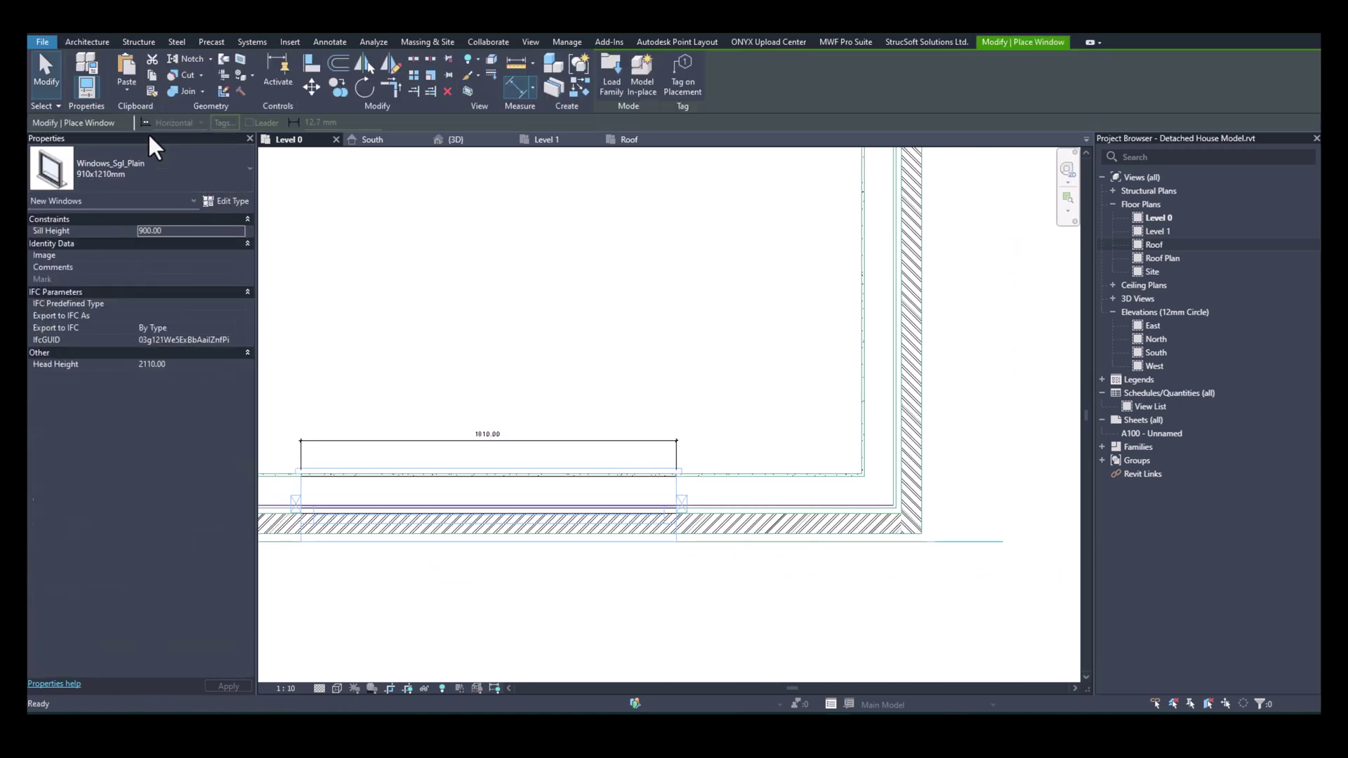
left_click(150, 177)
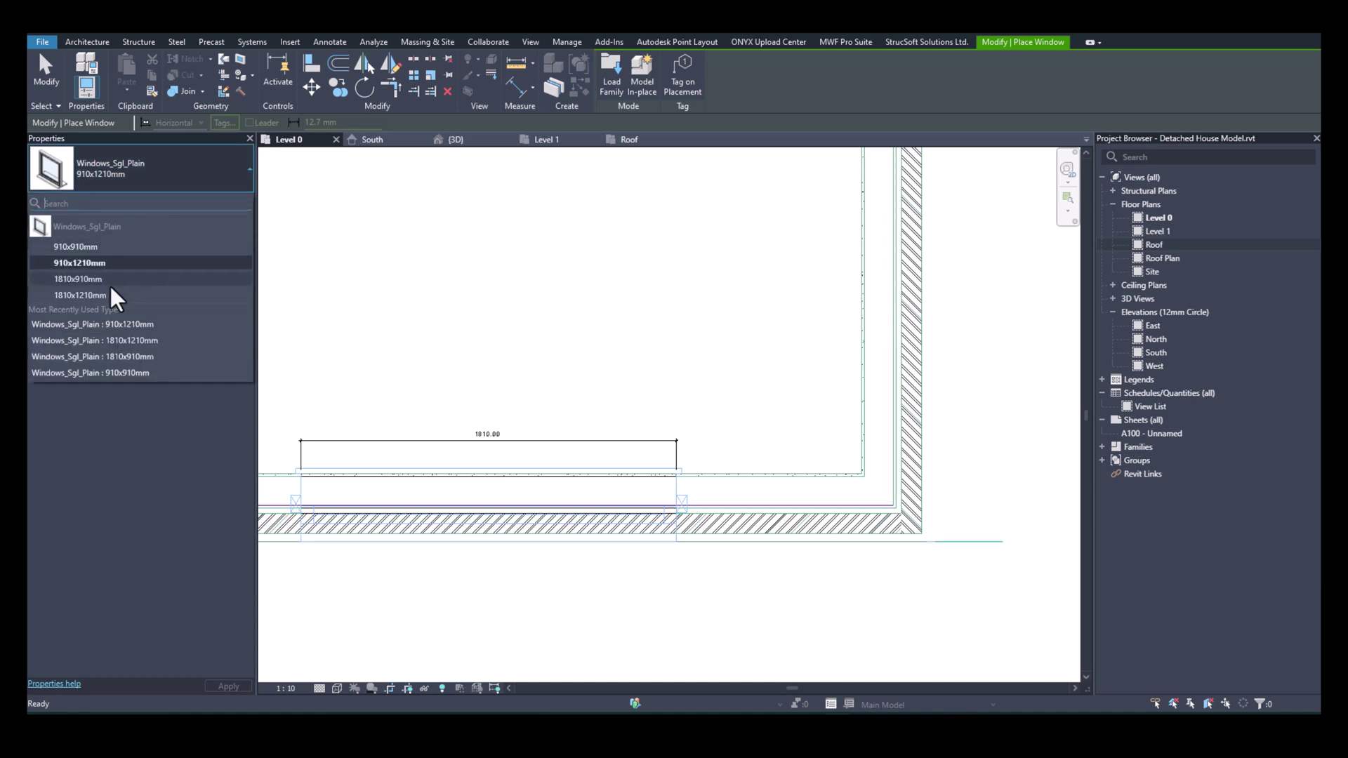
left_click(80, 295)
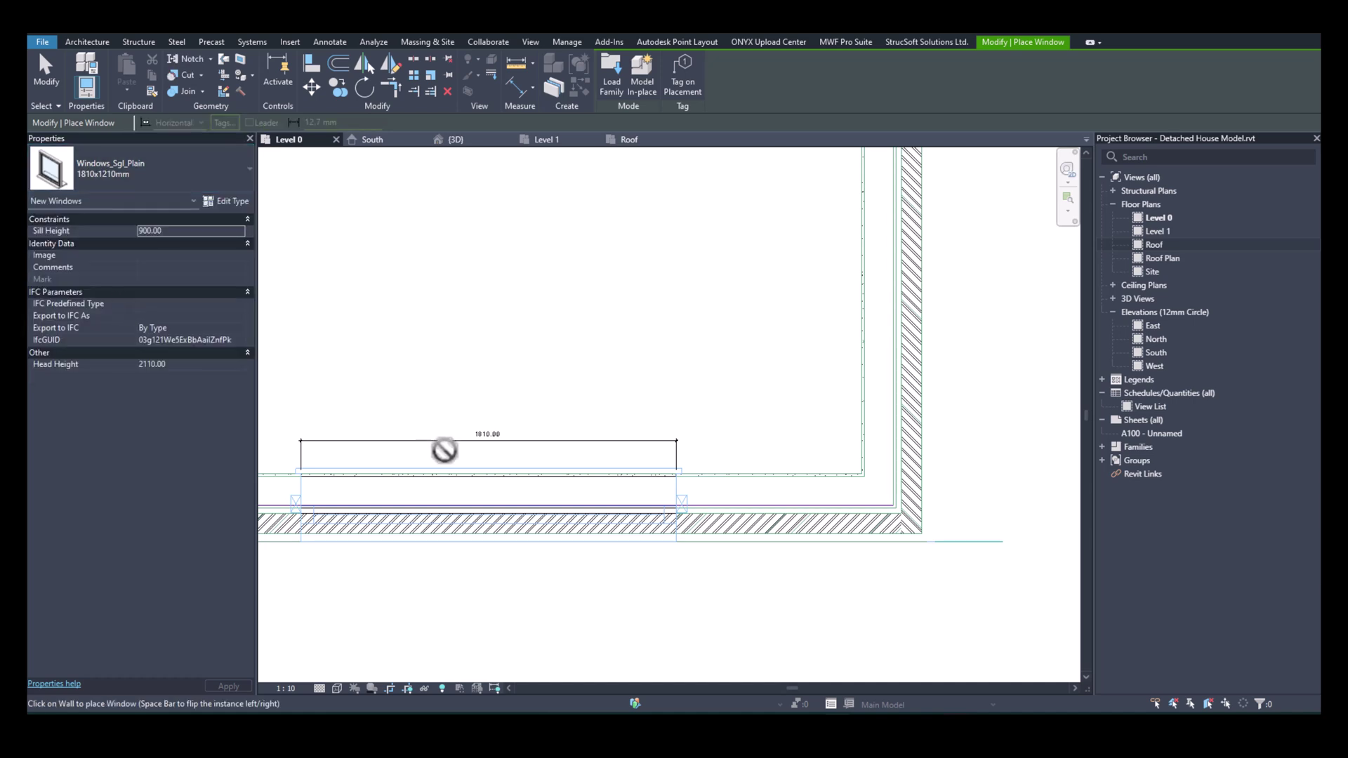
left_click(547, 442)
key("Escape")
left_click(595, 527)
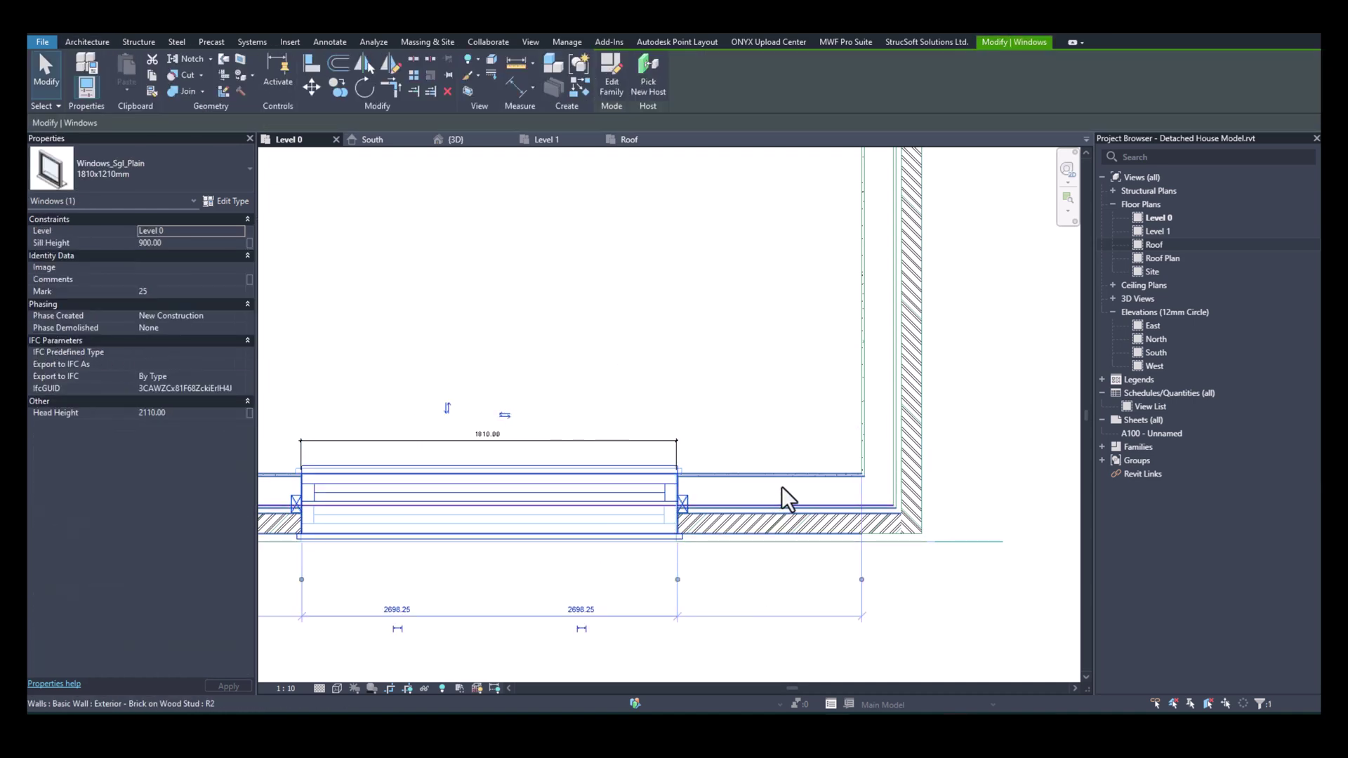
left_click(766, 381)
Place a Windows_Sgl_Plain 1810x1210mm window at the marked opening in the large north room's north wall.
scroll(764, 361, "down", 9)
middle_click_drag(778, 344, 863, 514)
scroll(782, 433, "down", 3)
middle_click_drag(770, 374, 819, 523)
scroll(737, 418, "down", 2)
scroll(681, 372, "up", 1)
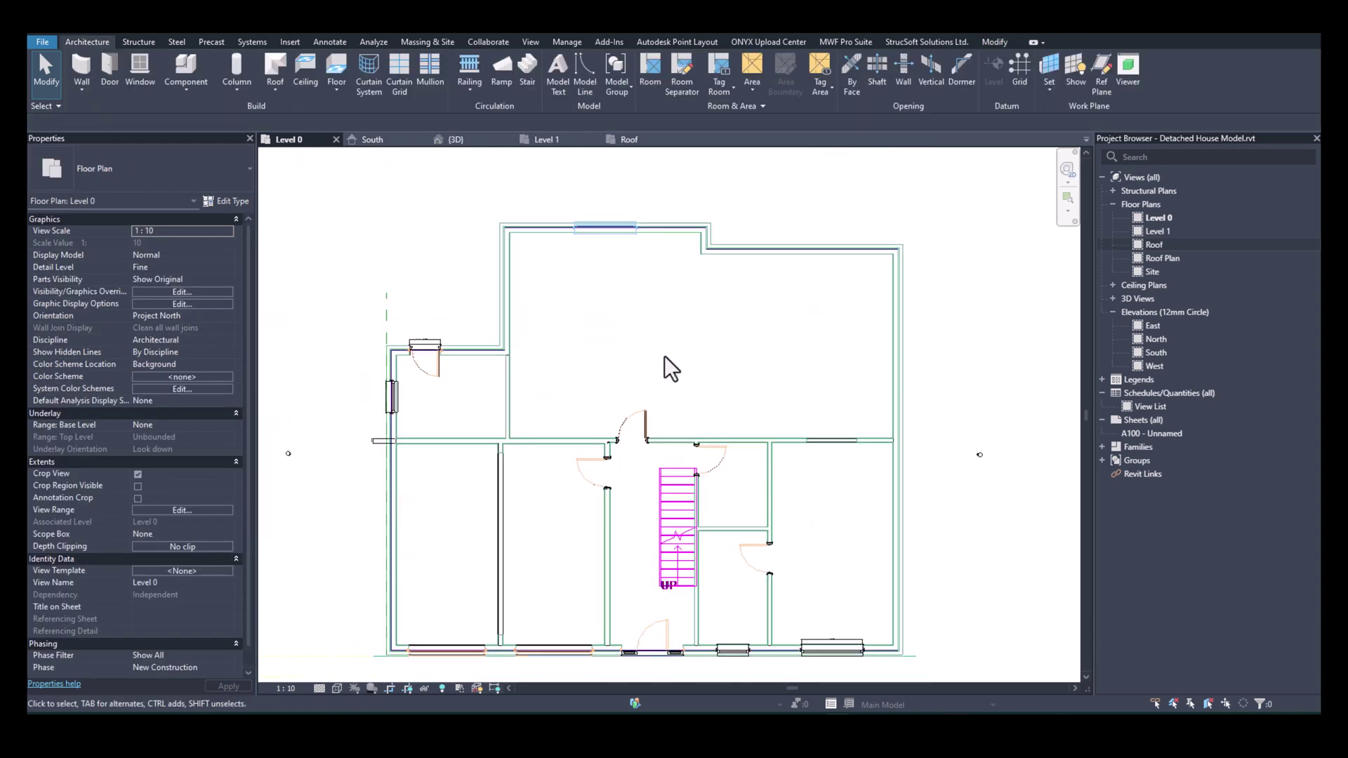
left_click(133, 67)
scroll(604, 228, "up", 8)
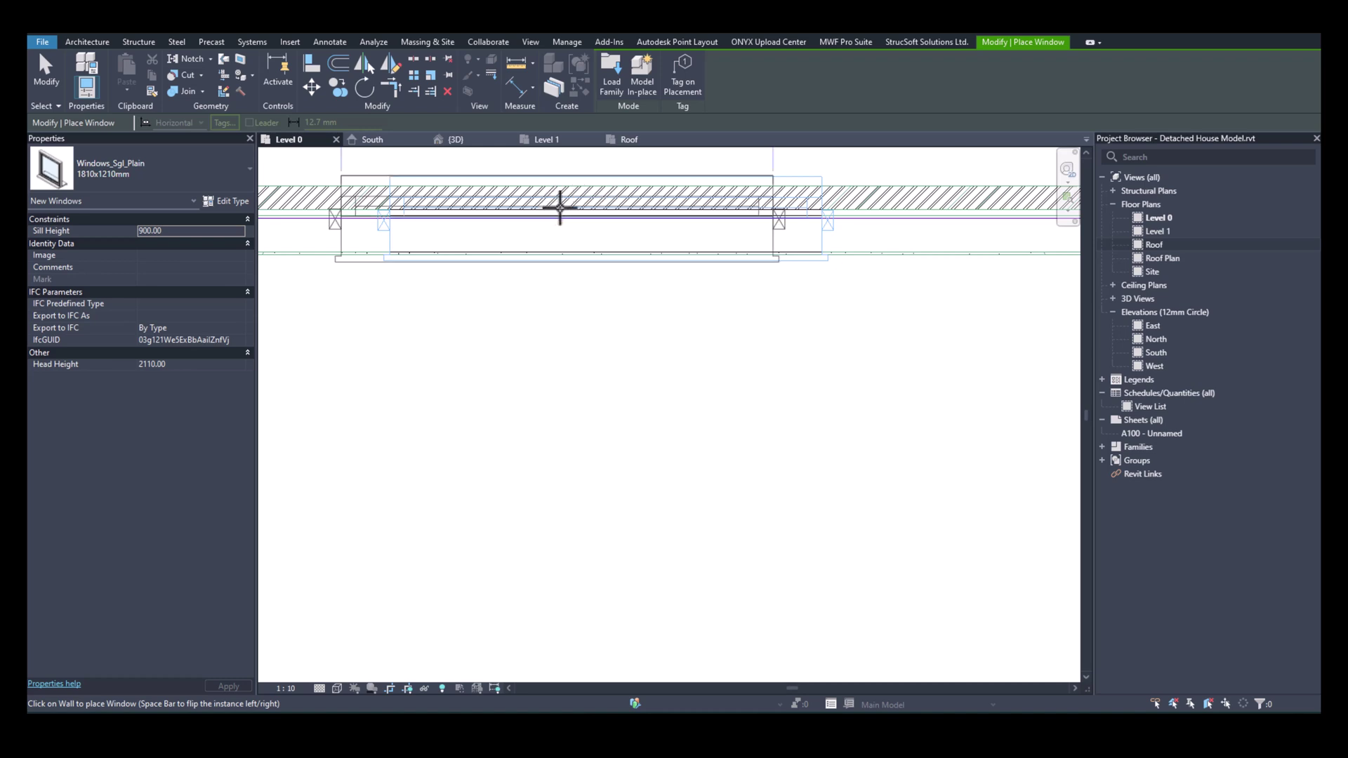
scroll(646, 229, "down", 10)
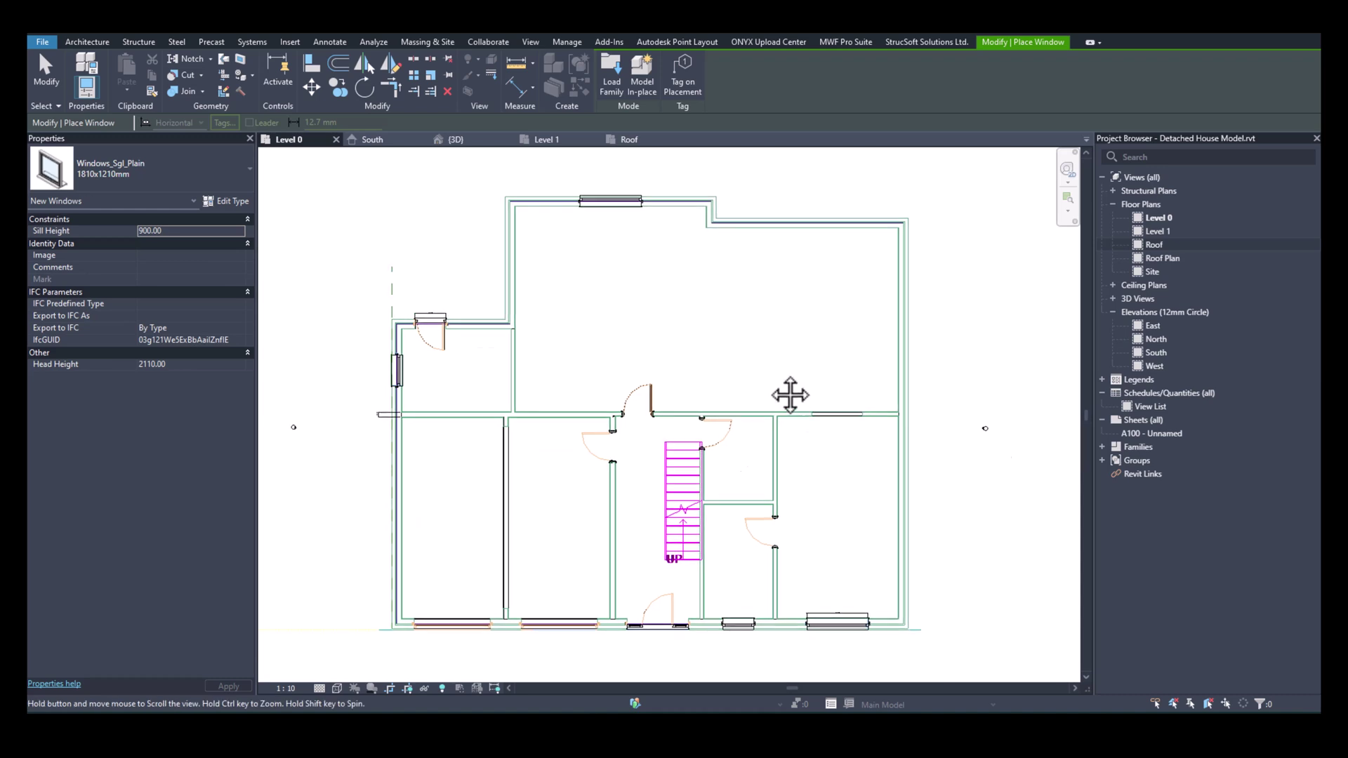
middle_click_drag(805, 421, 741, 350)
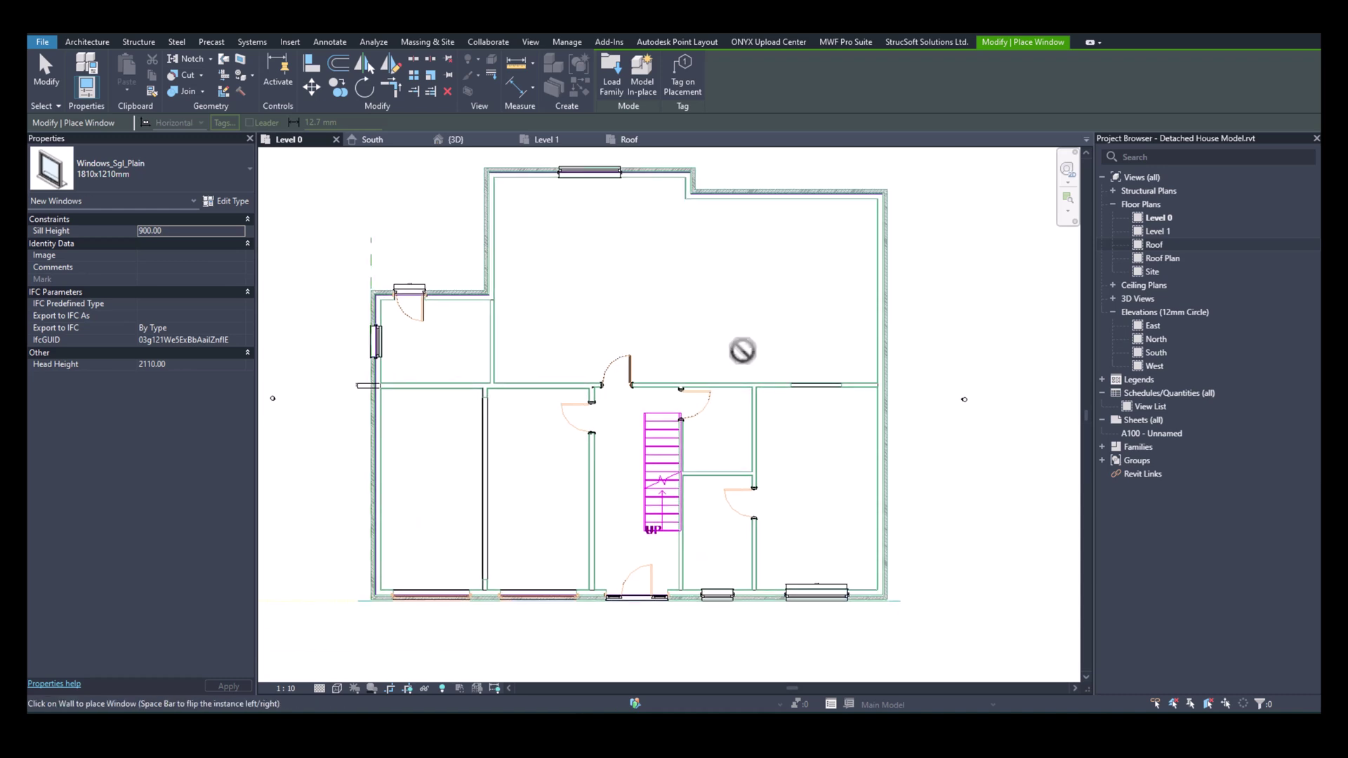
Check the front facade in 3D and place a Doors_Garage_Horz_Pnl 2270x2050mm door at the western garage opening in the Level 0 south wall.
left_click(553, 141)
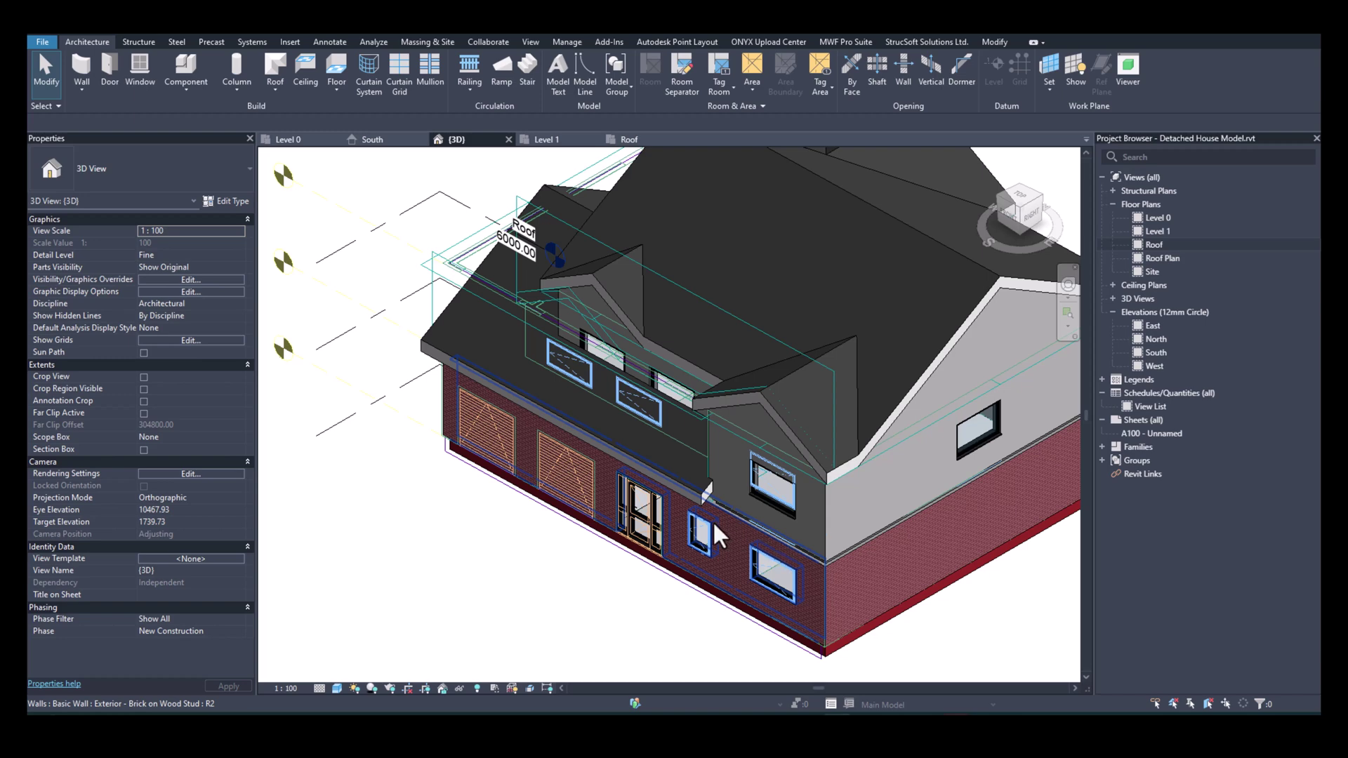
middle_click_drag(706, 535, 857, 500, "shift")
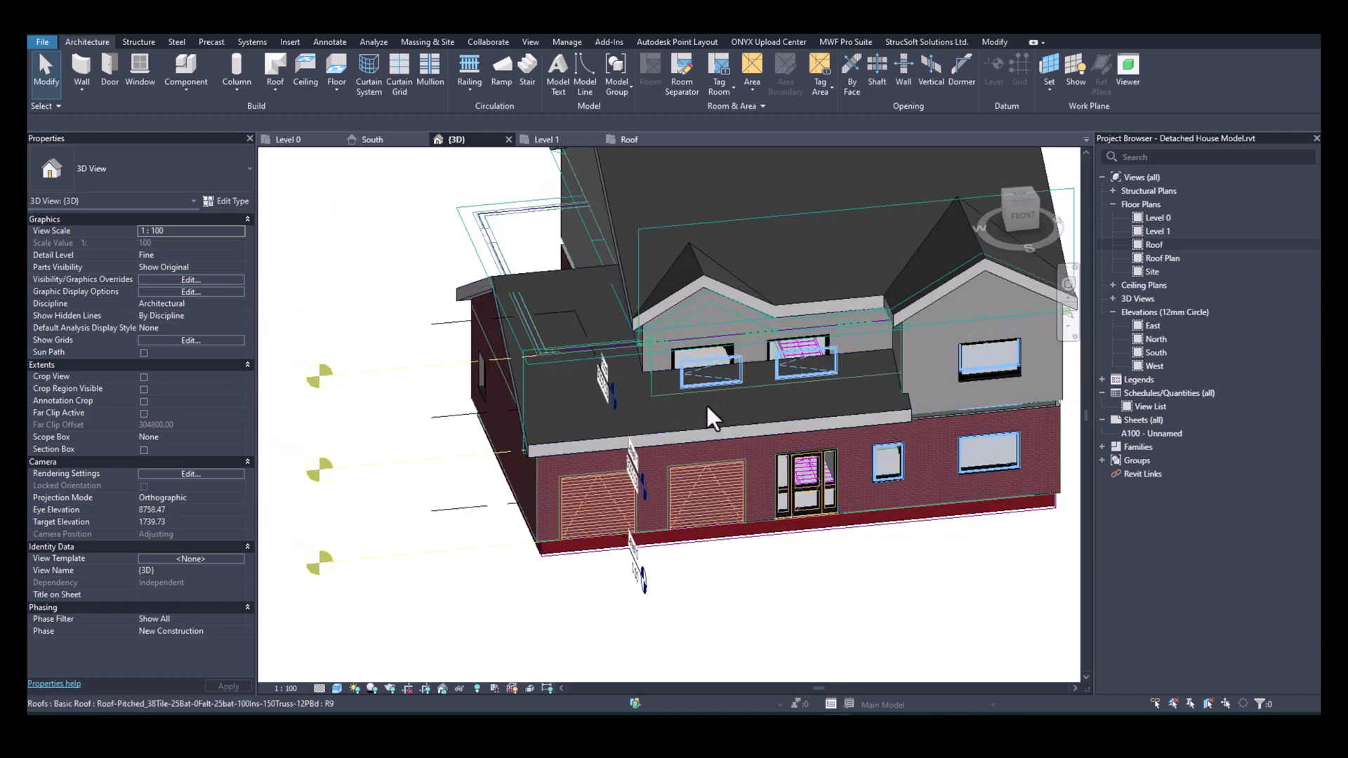
left_click(279, 135)
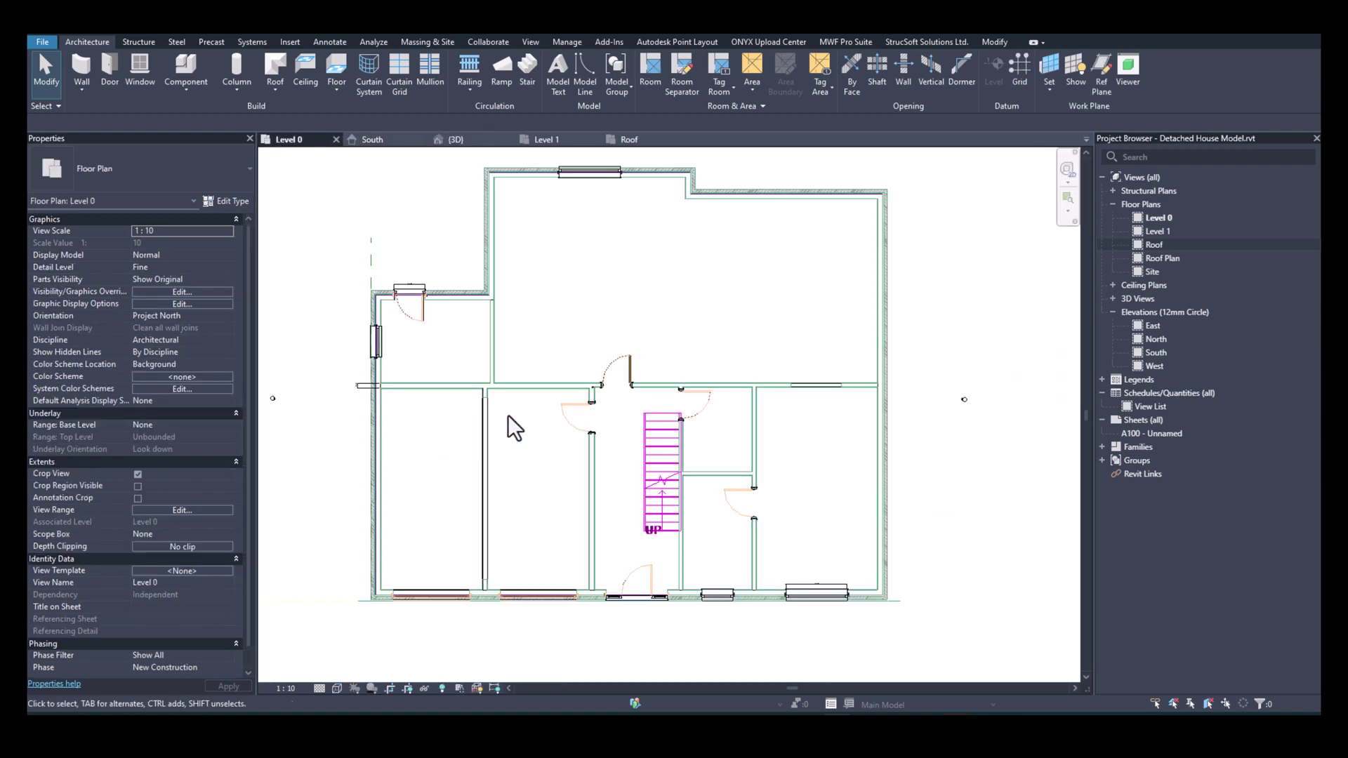
left_click(106, 71)
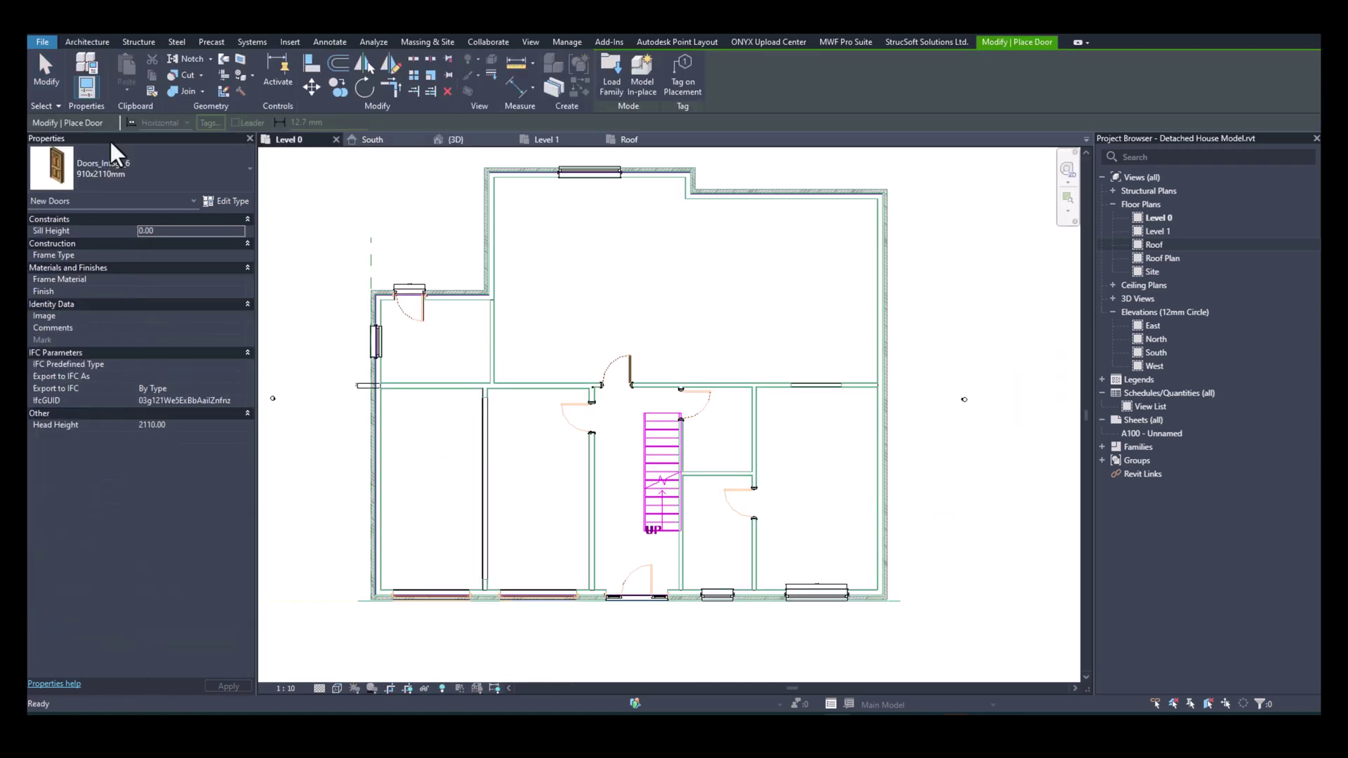
left_click(149, 158)
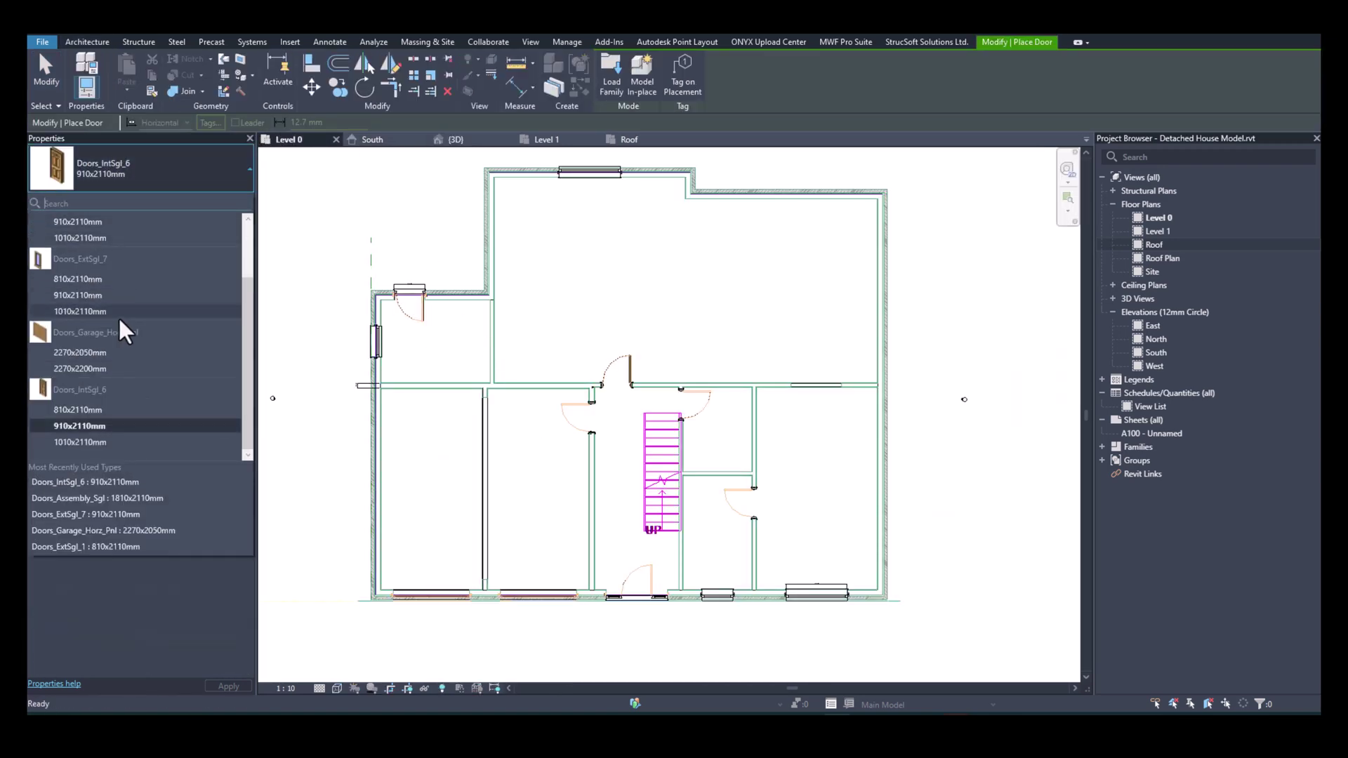
left_click(87, 350)
scroll(491, 597, "up", 6)
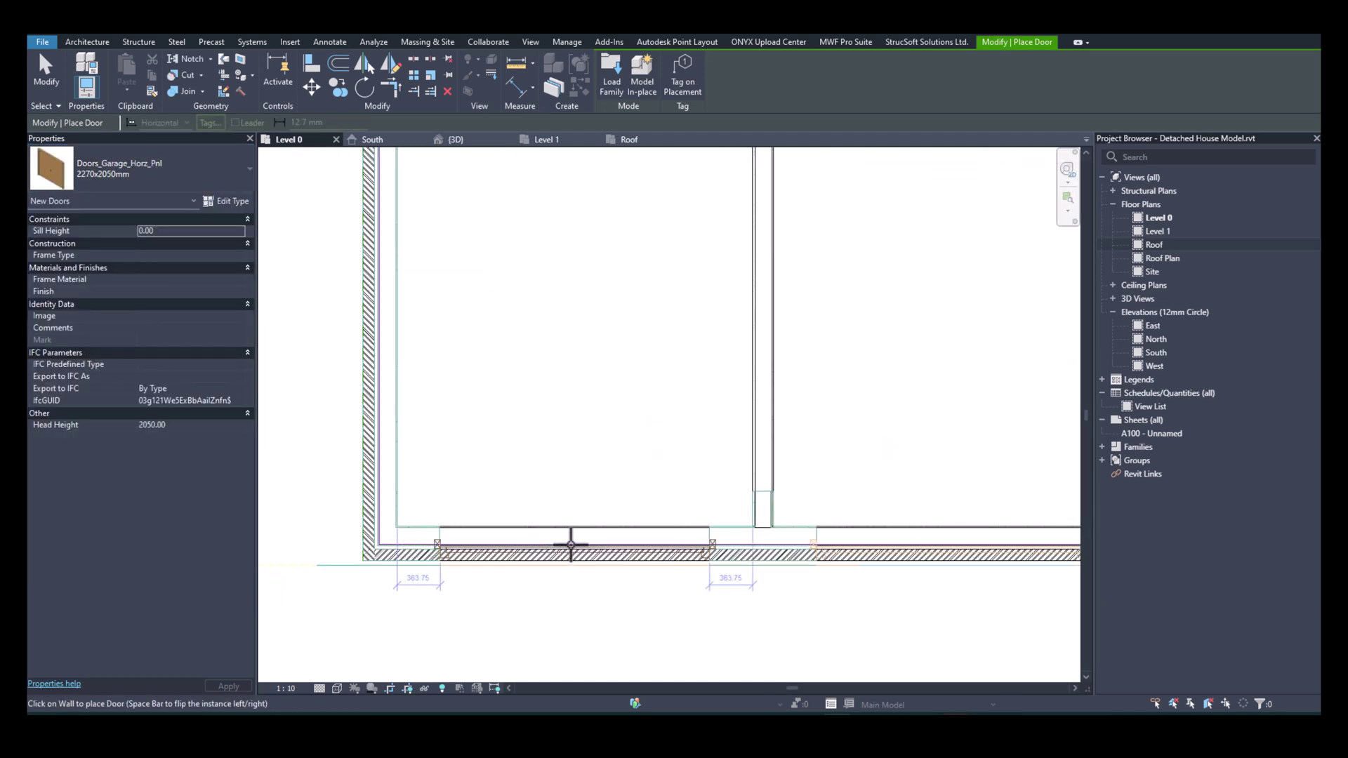
scroll(570, 544, "up", 2)
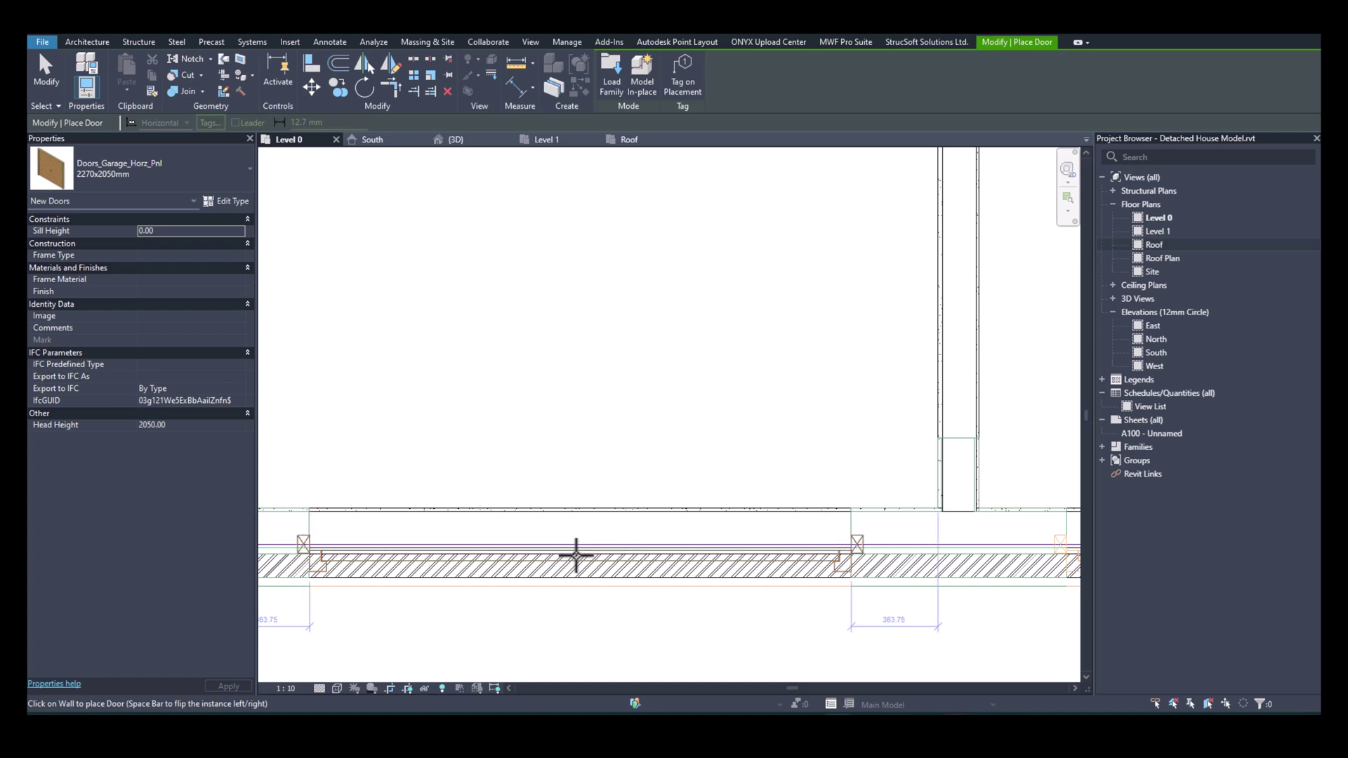
left_click(578, 557)
Place a second 2270x2050mm garage door at the opening just east of the garage partition wall.
middle_click_drag(685, 599, 430, 580)
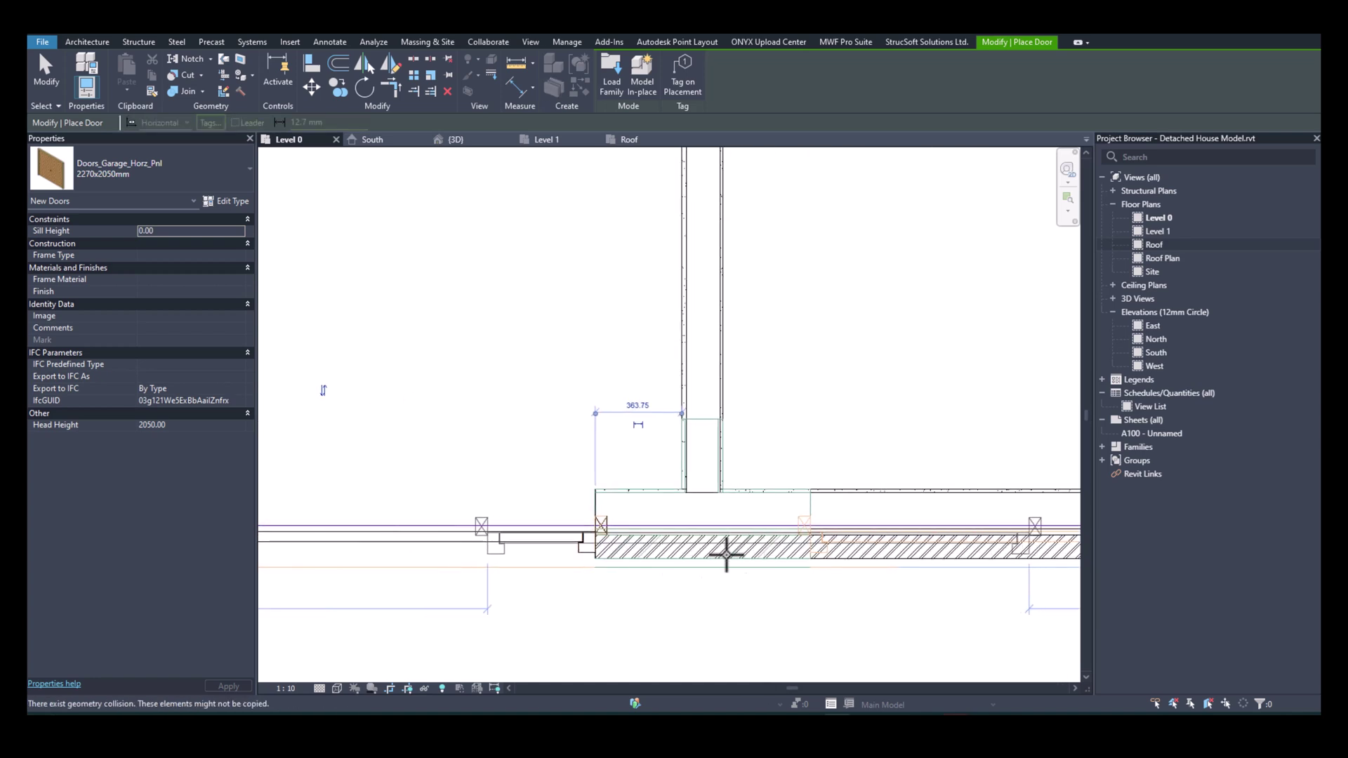
middle_click_drag(746, 555, 393, 543)
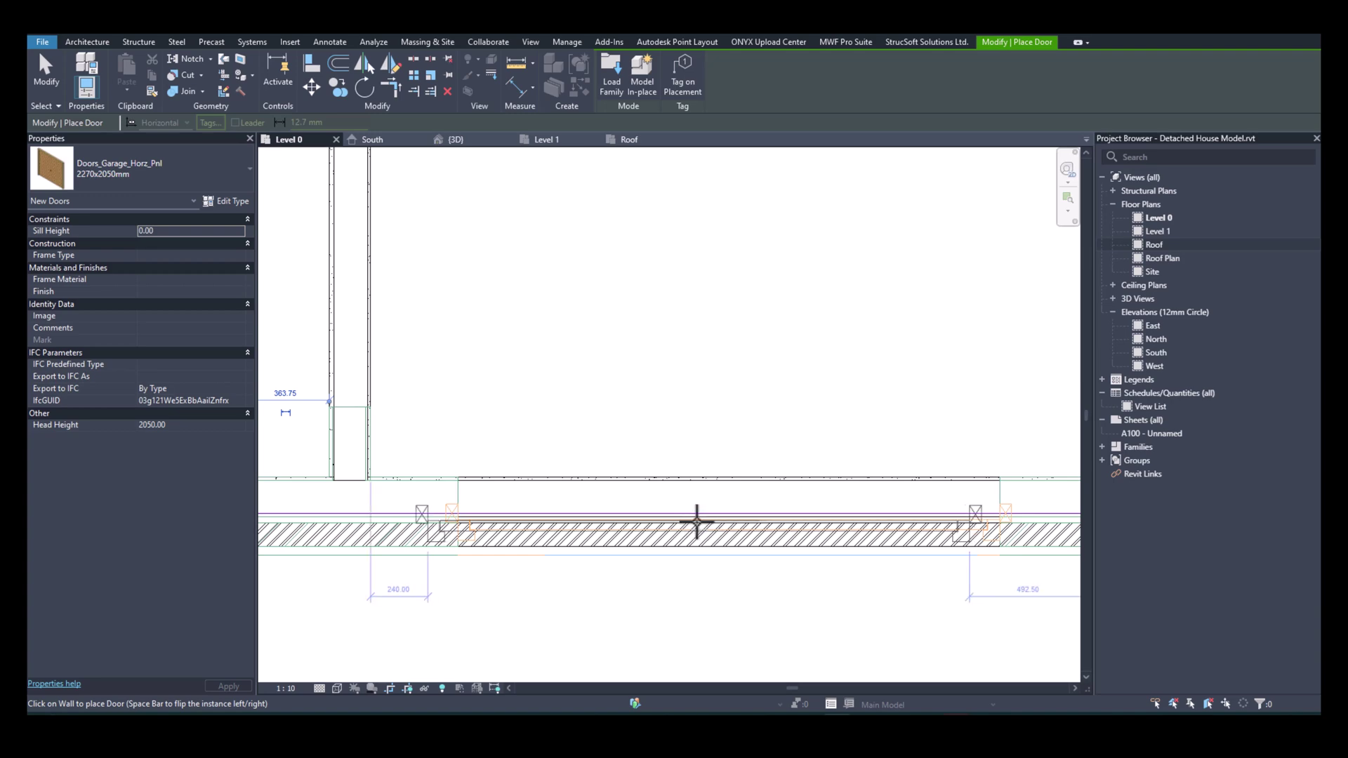
left_click(725, 520)
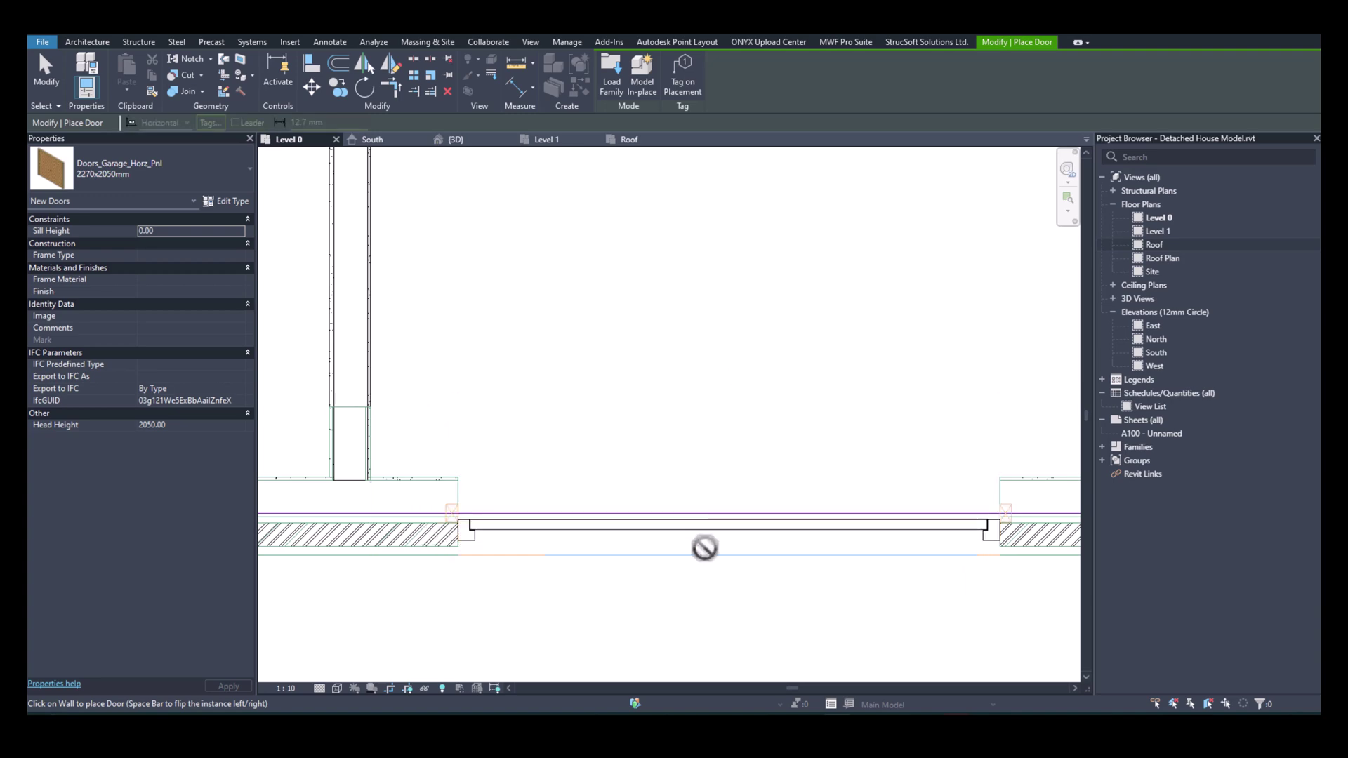
key("Escape")
key("Escape")
scroll(737, 555, "down", 4)
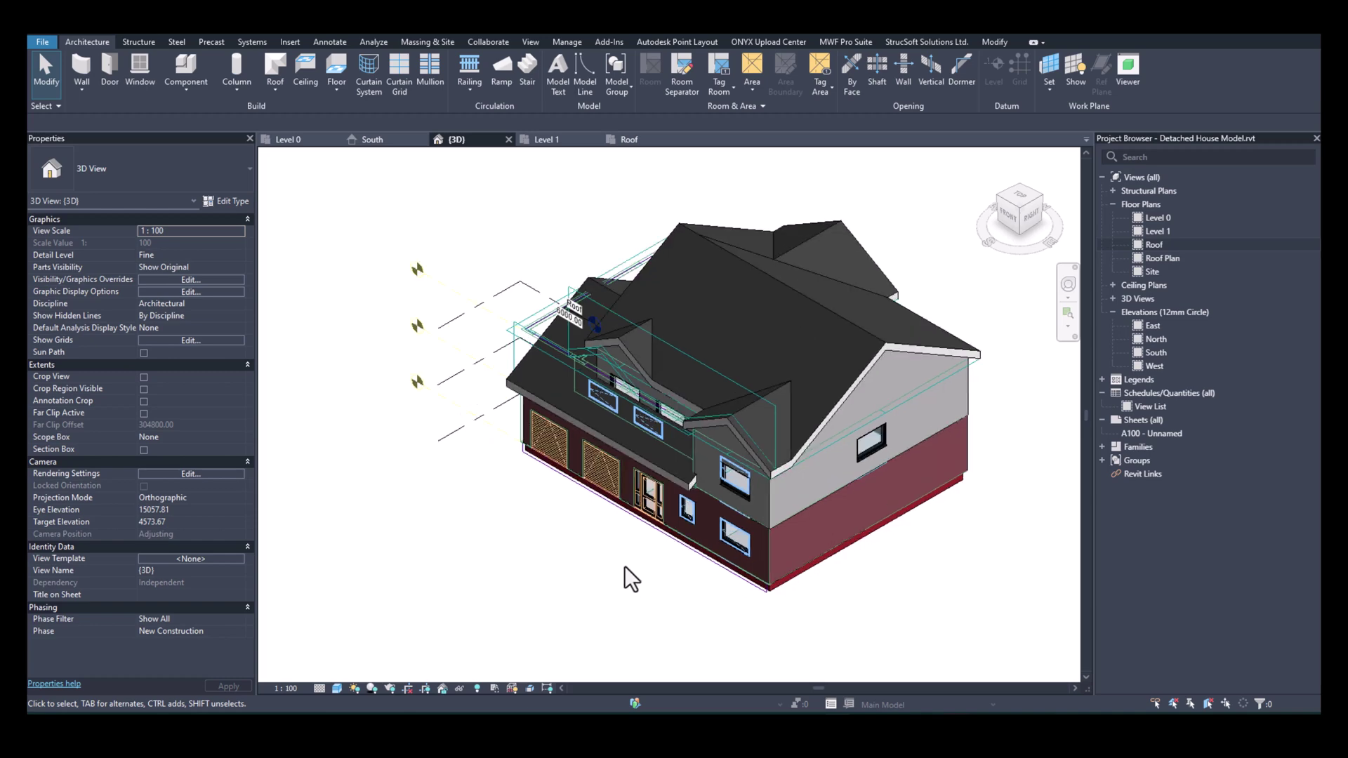
In the front 3D view, change the eastern of the two upper windows behind the garage roof to Windows_Sgl_Plain 1810x910mm.
scroll(621, 563, "up", 2)
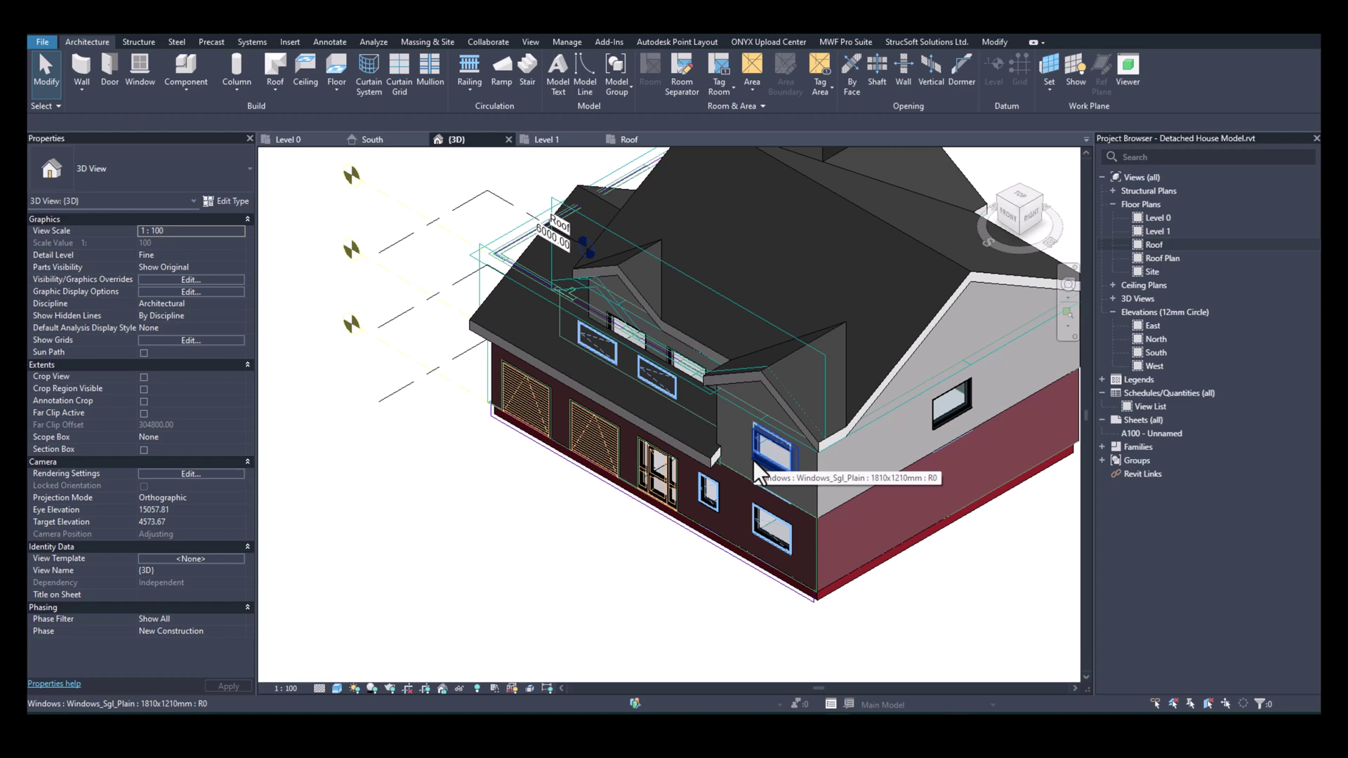
left_click(1007, 214)
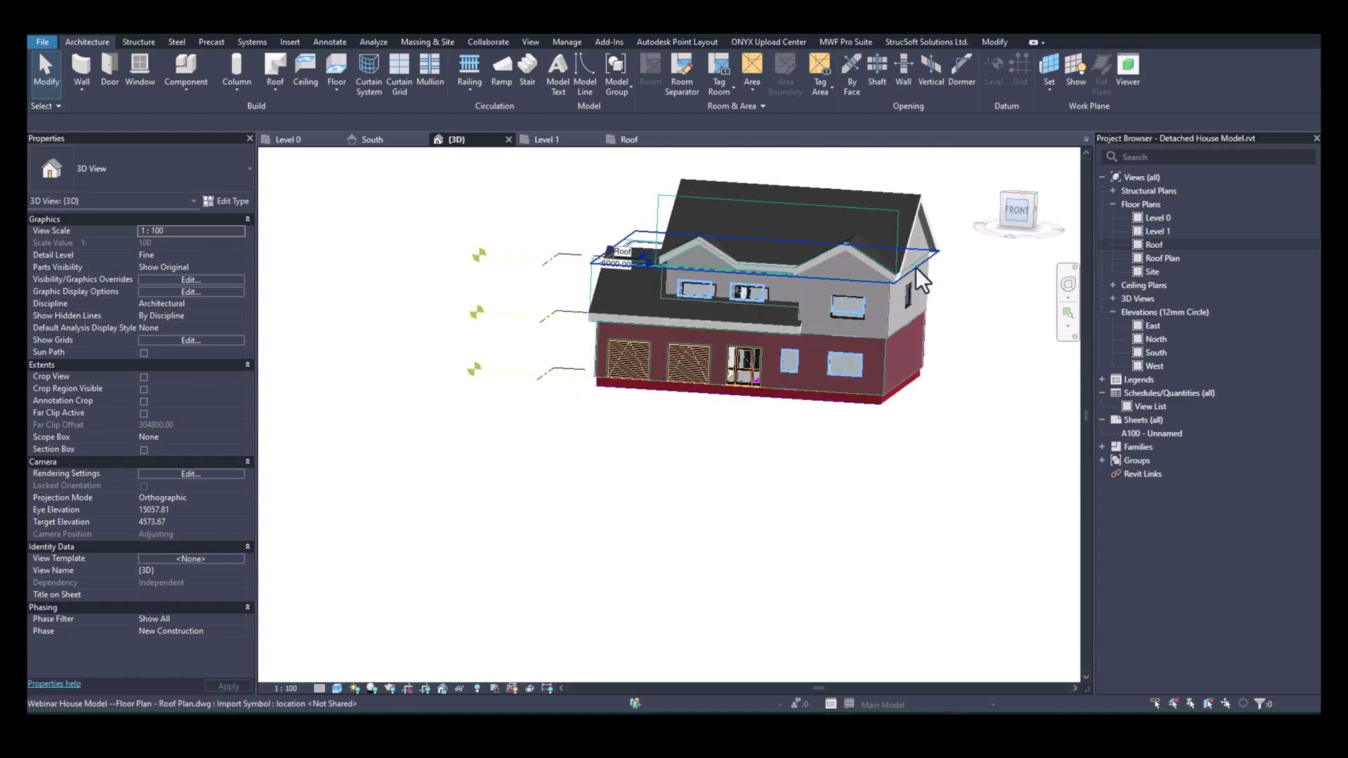
scroll(665, 421, "up", 8)
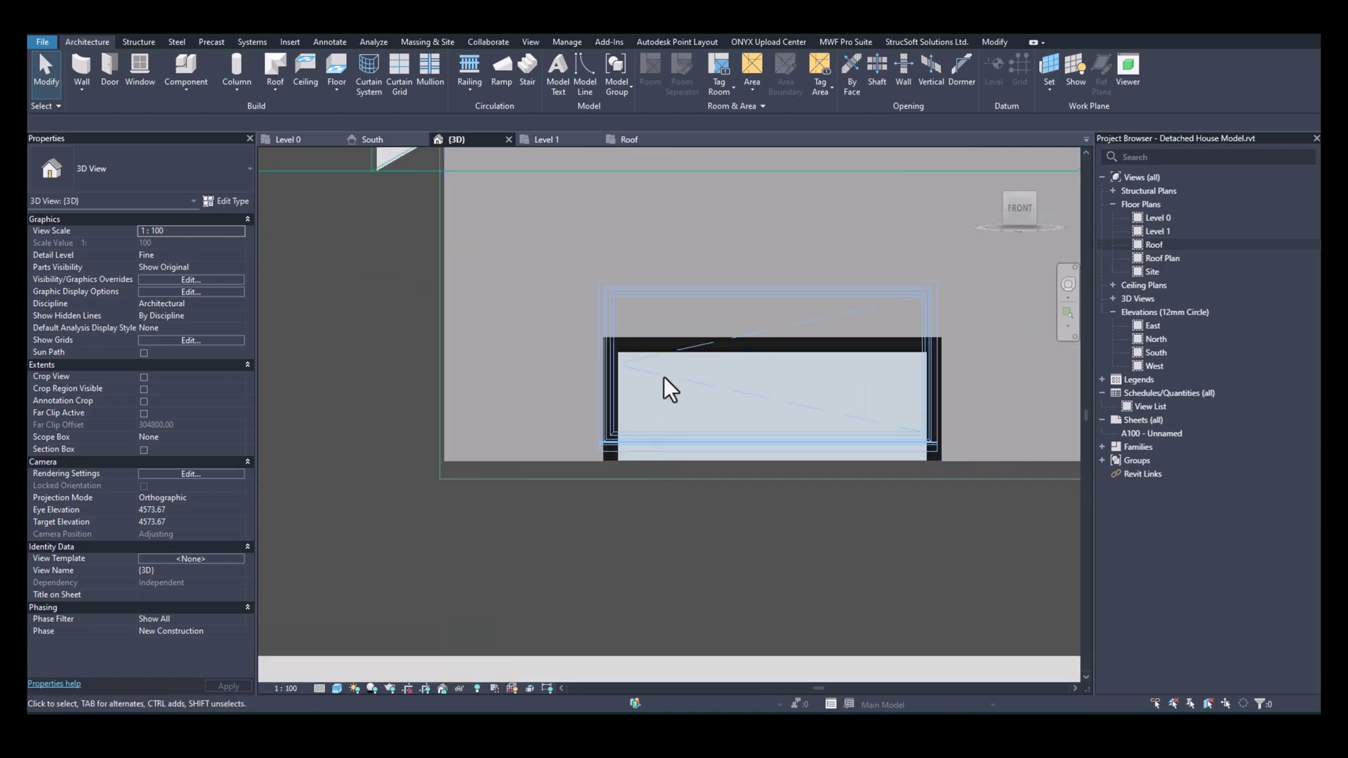
left_click(669, 346)
middle_click_drag(877, 414, 614, 382)
scroll(612, 380, "down", 1)
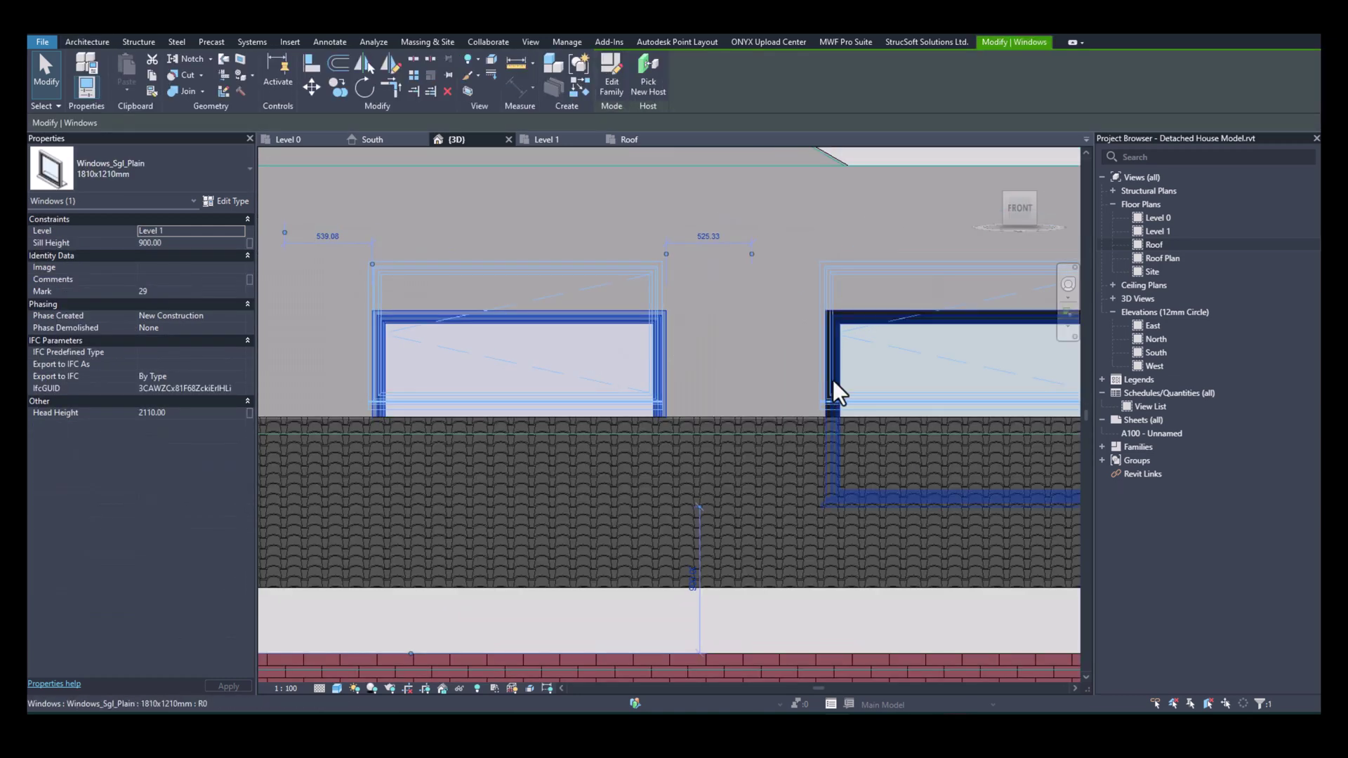
left_click(886, 326)
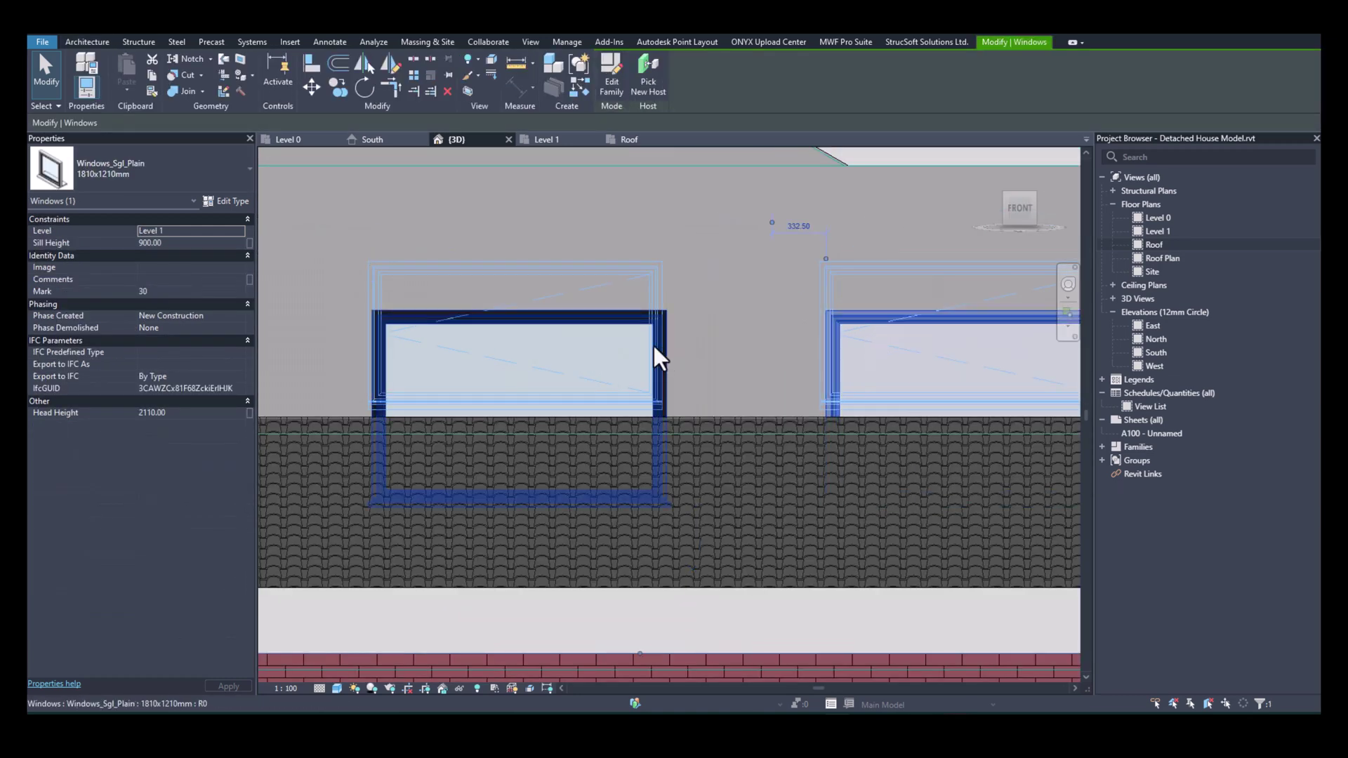
left_click(204, 175)
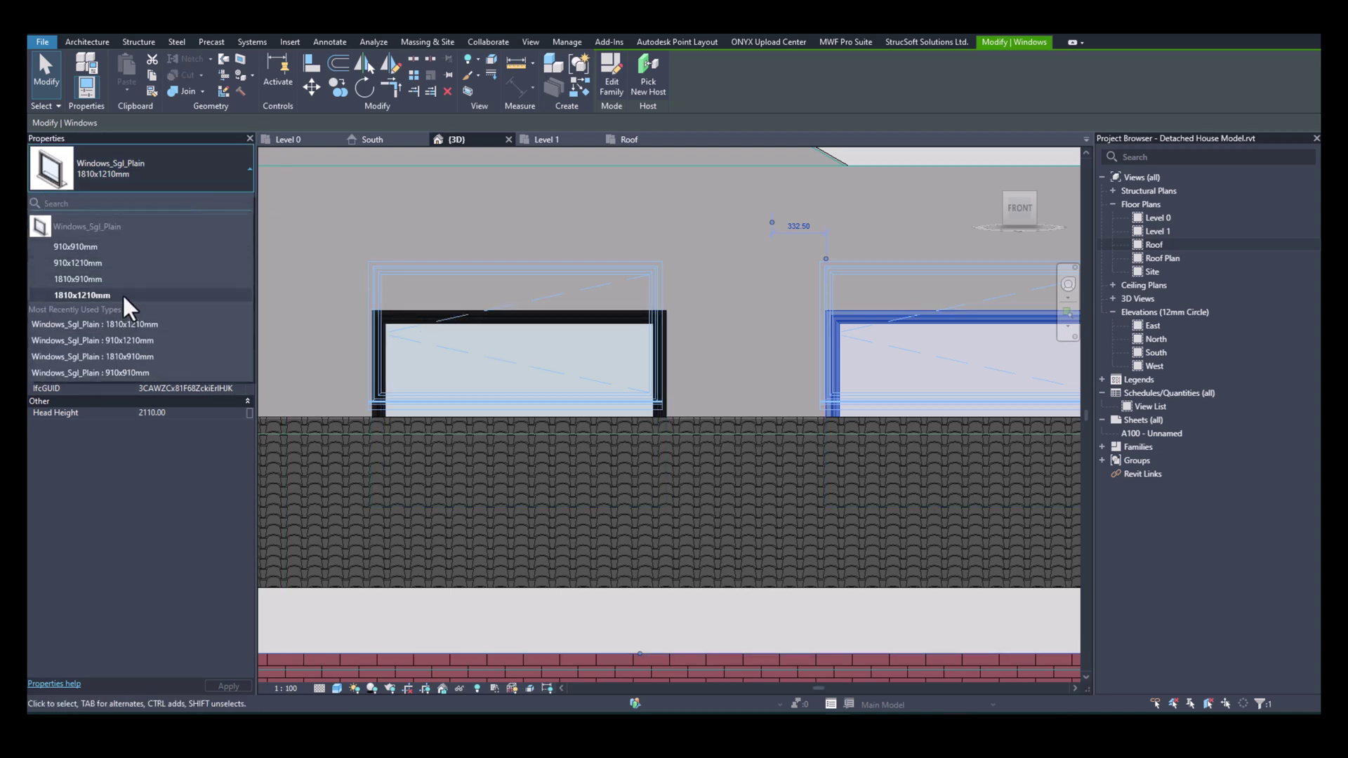
left_click(128, 279)
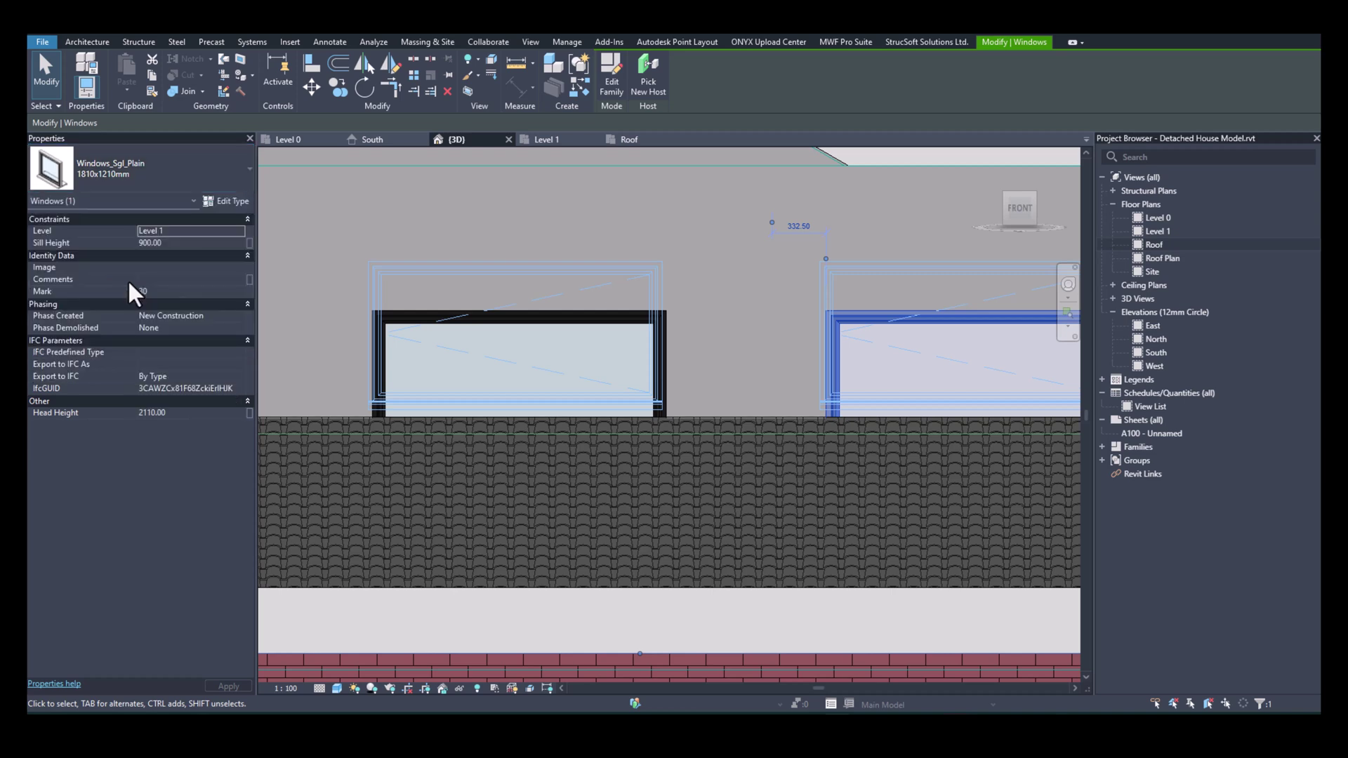
Change the western upper window behind the garage roof to the 1810x910mm type.
left_click(583, 319)
left_click(205, 177)
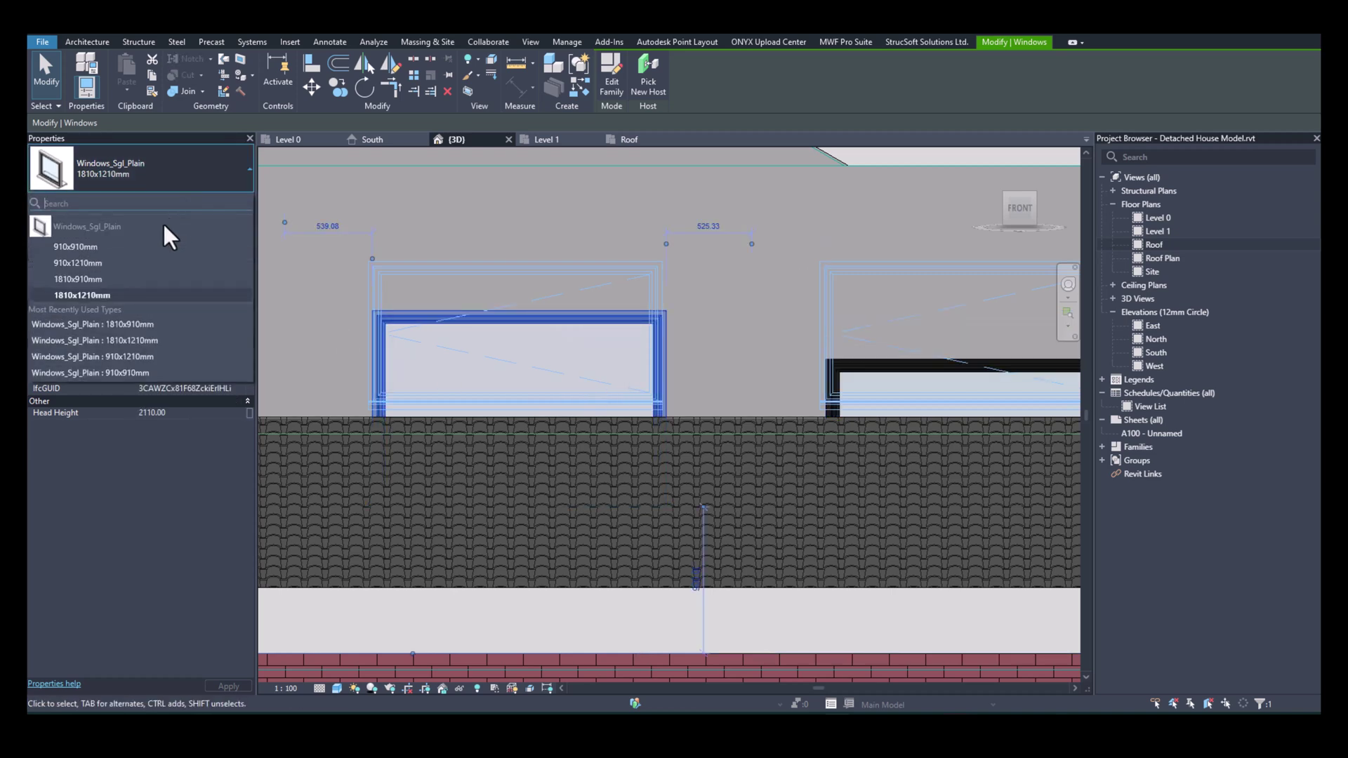
left_click(115, 279)
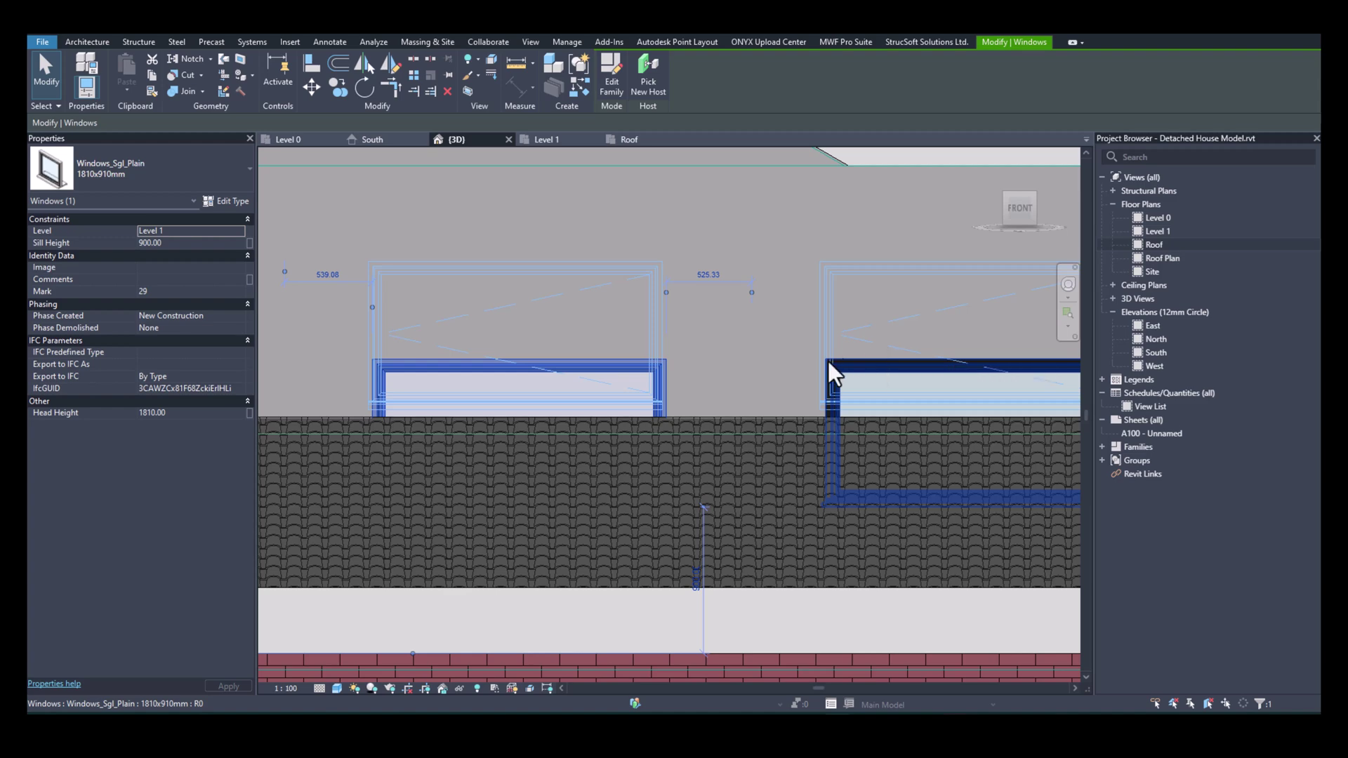
middle_click_drag(707, 419, 852, 380)
scroll(845, 383, "down", 4)
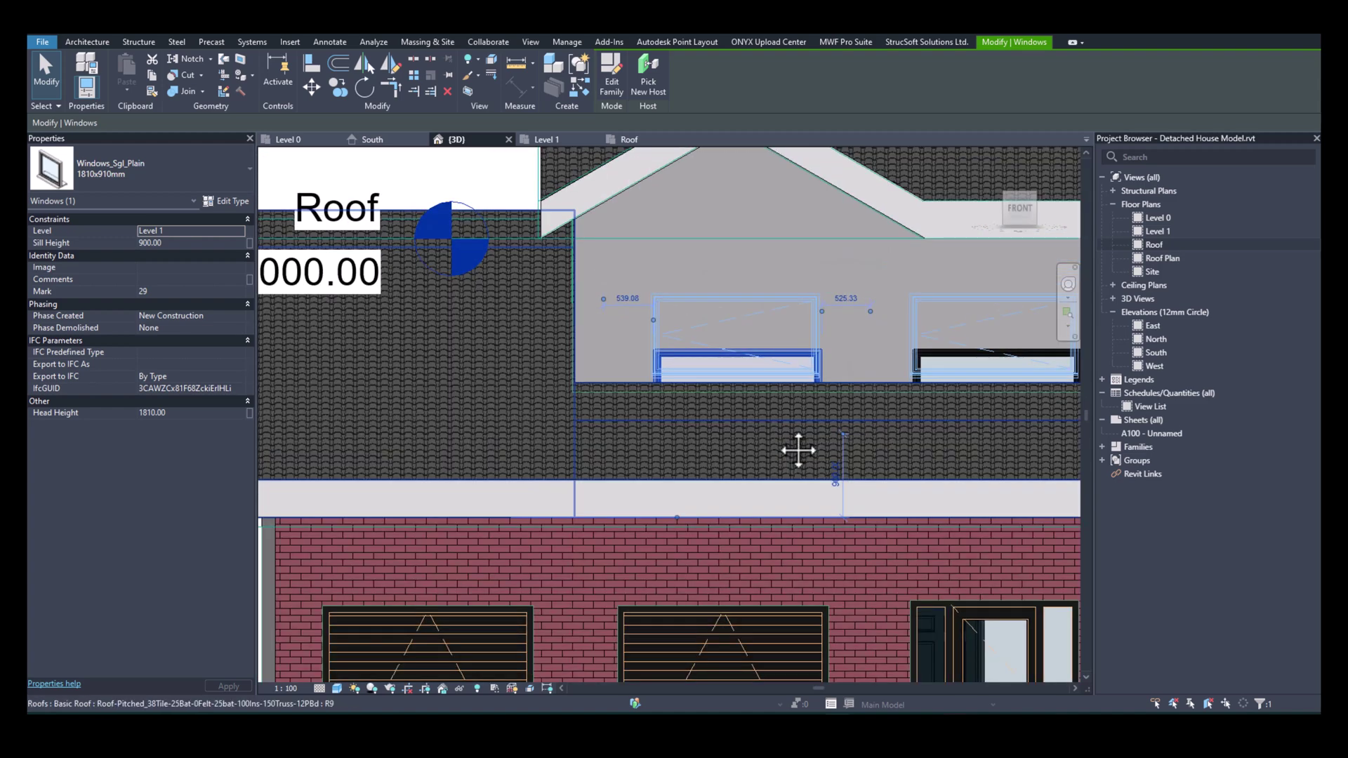
In the South elevation, measure the height from Level 1 to the lower edge of the upper windows behind the garage roof.
middle_click_drag(729, 423, 798, 407)
scroll(799, 406, "down", 1)
middle_click_drag(502, 471, 635, 444)
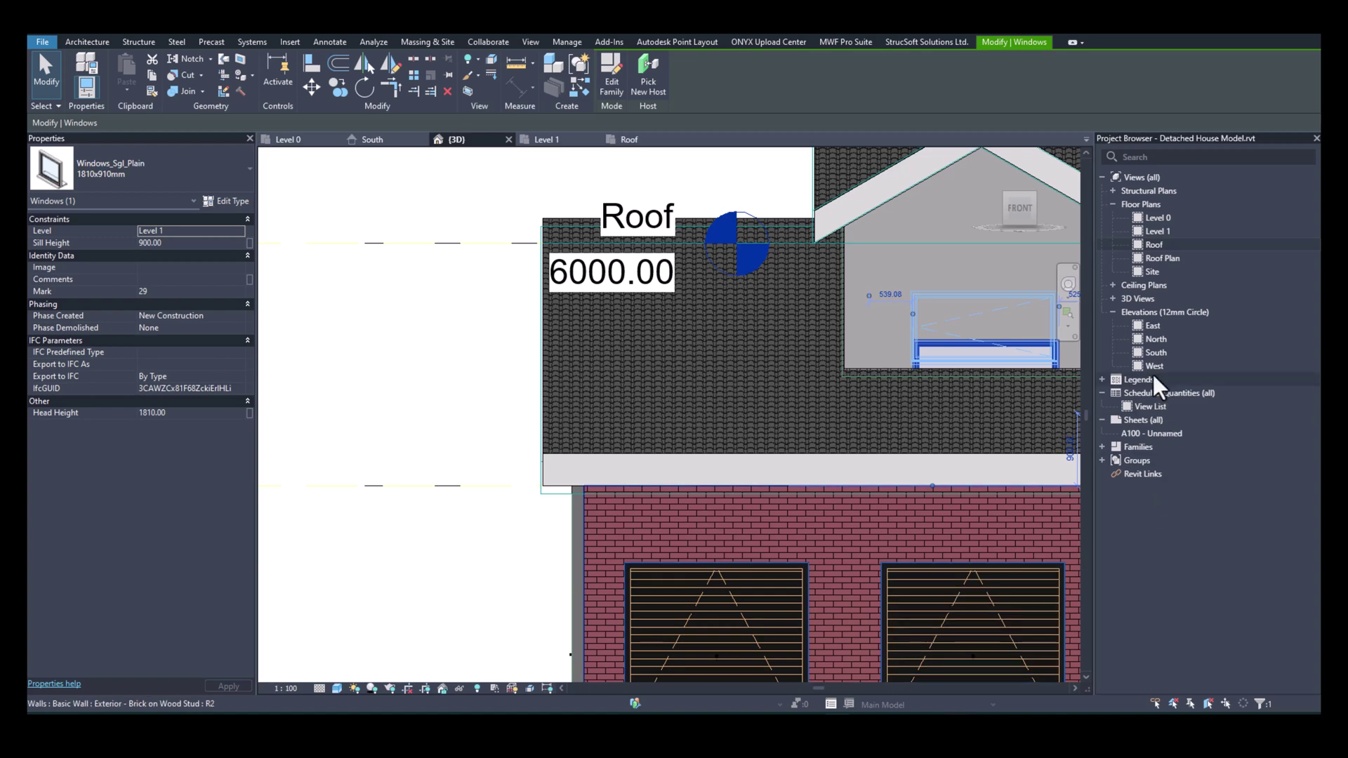
double_click(1156, 353)
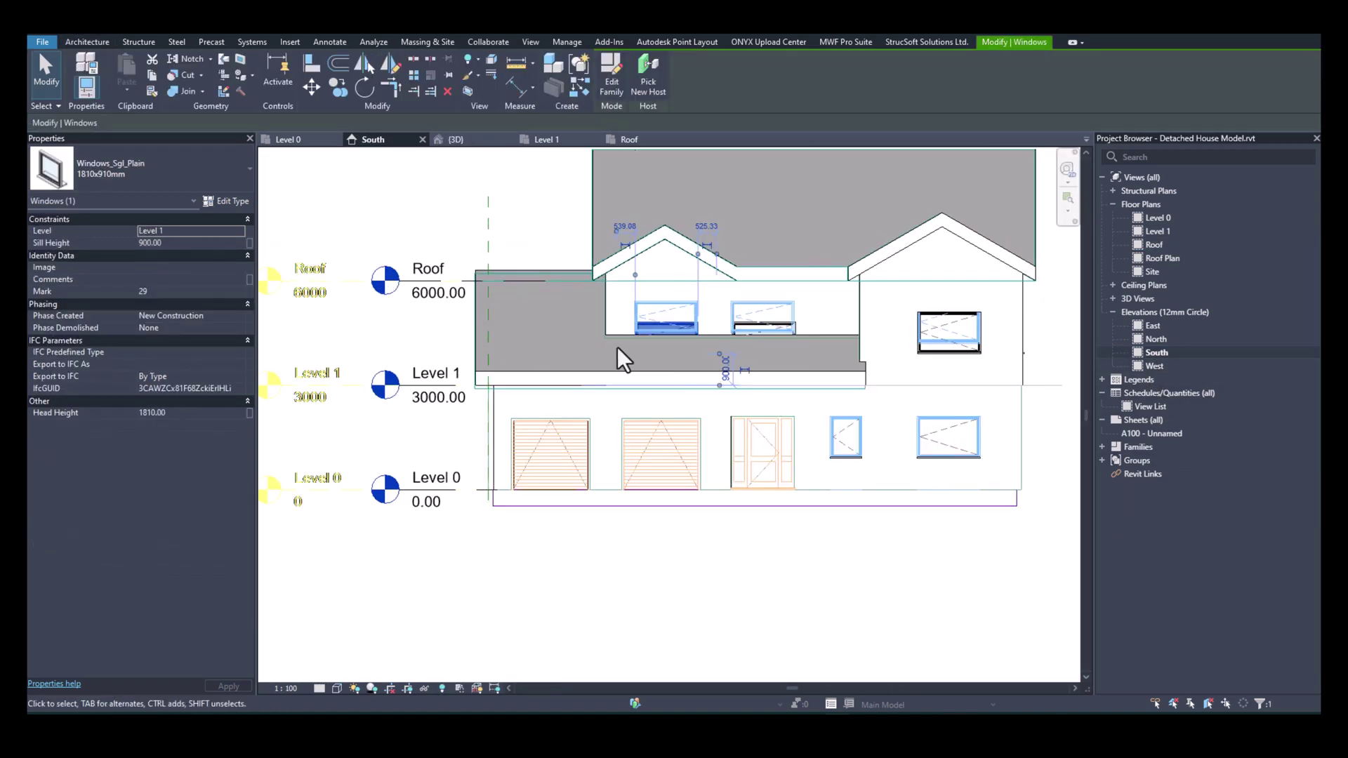
scroll(617, 347, "up", 3)
key("d")
key("i")
scroll(647, 348, "up", 1)
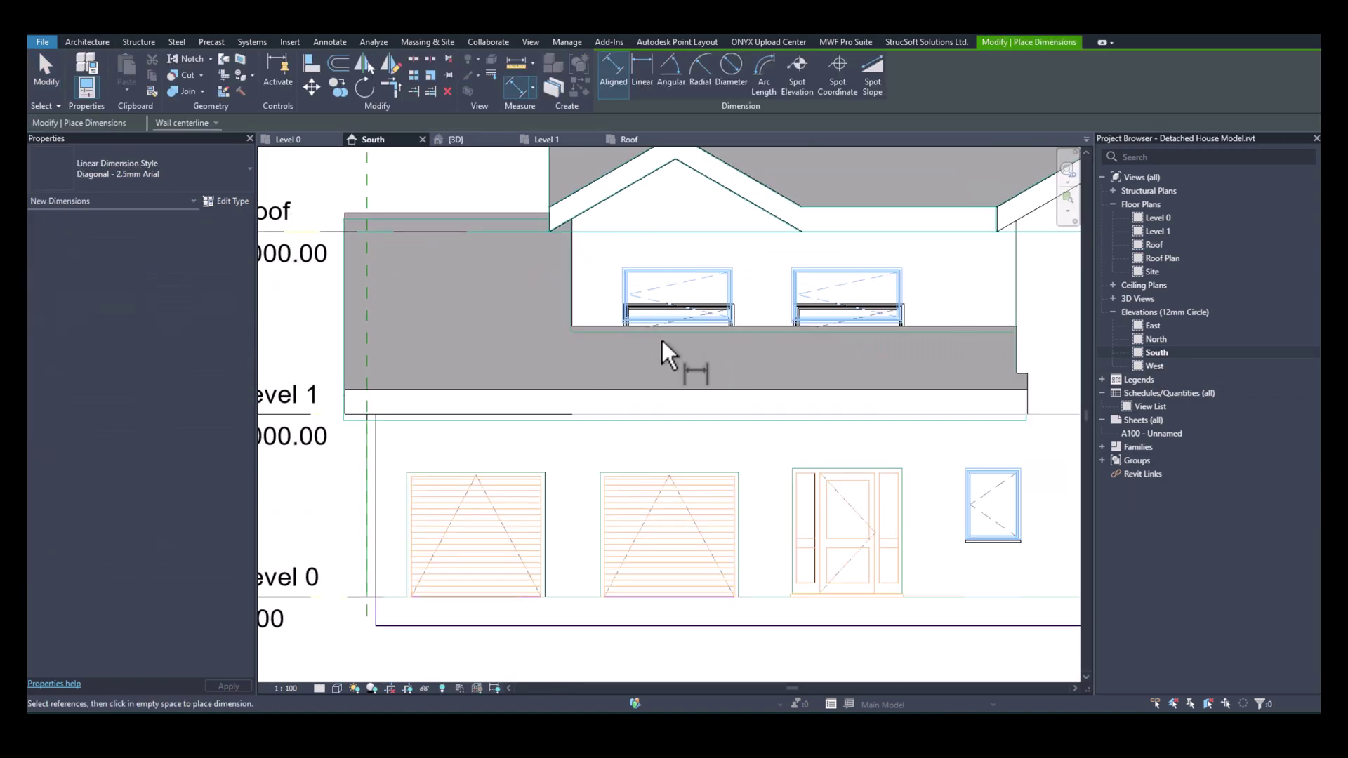
scroll(662, 339, "up", 5)
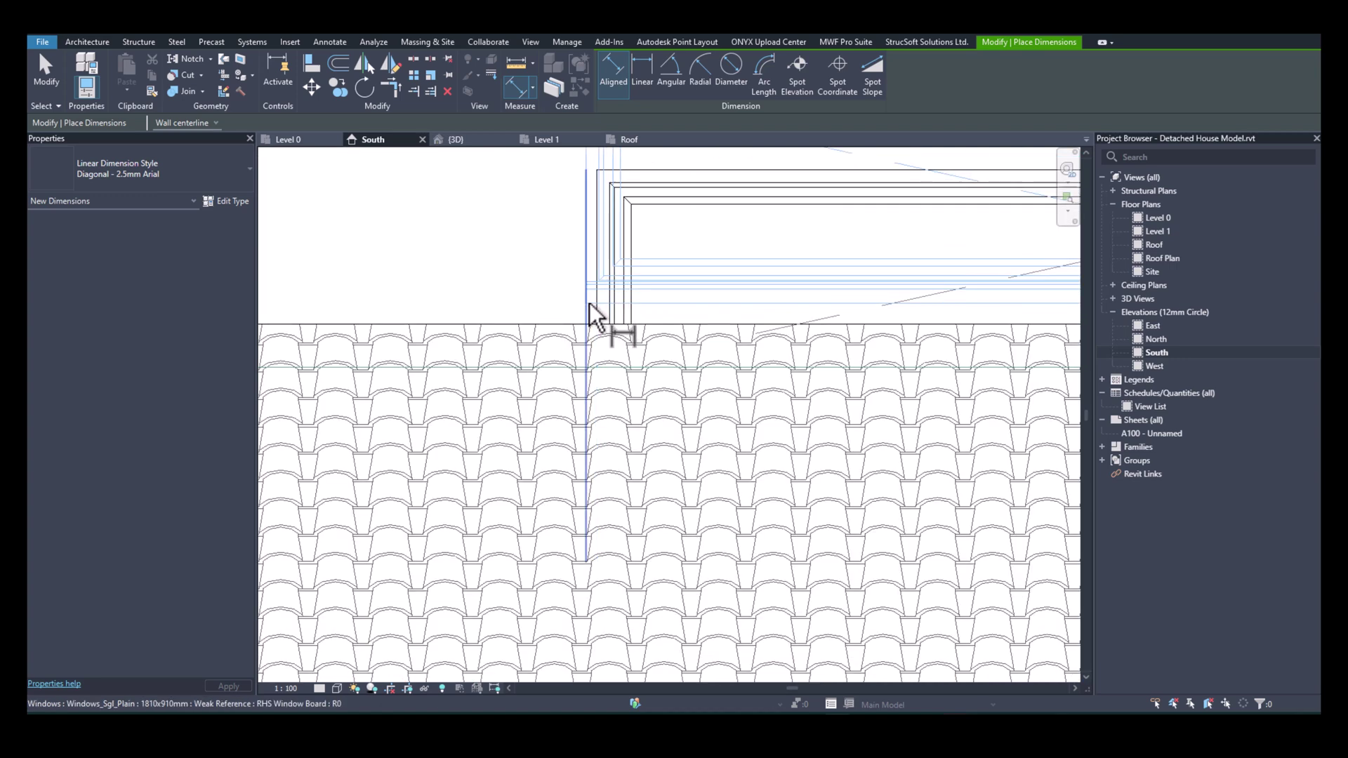
key("Tab")
key("Tab")
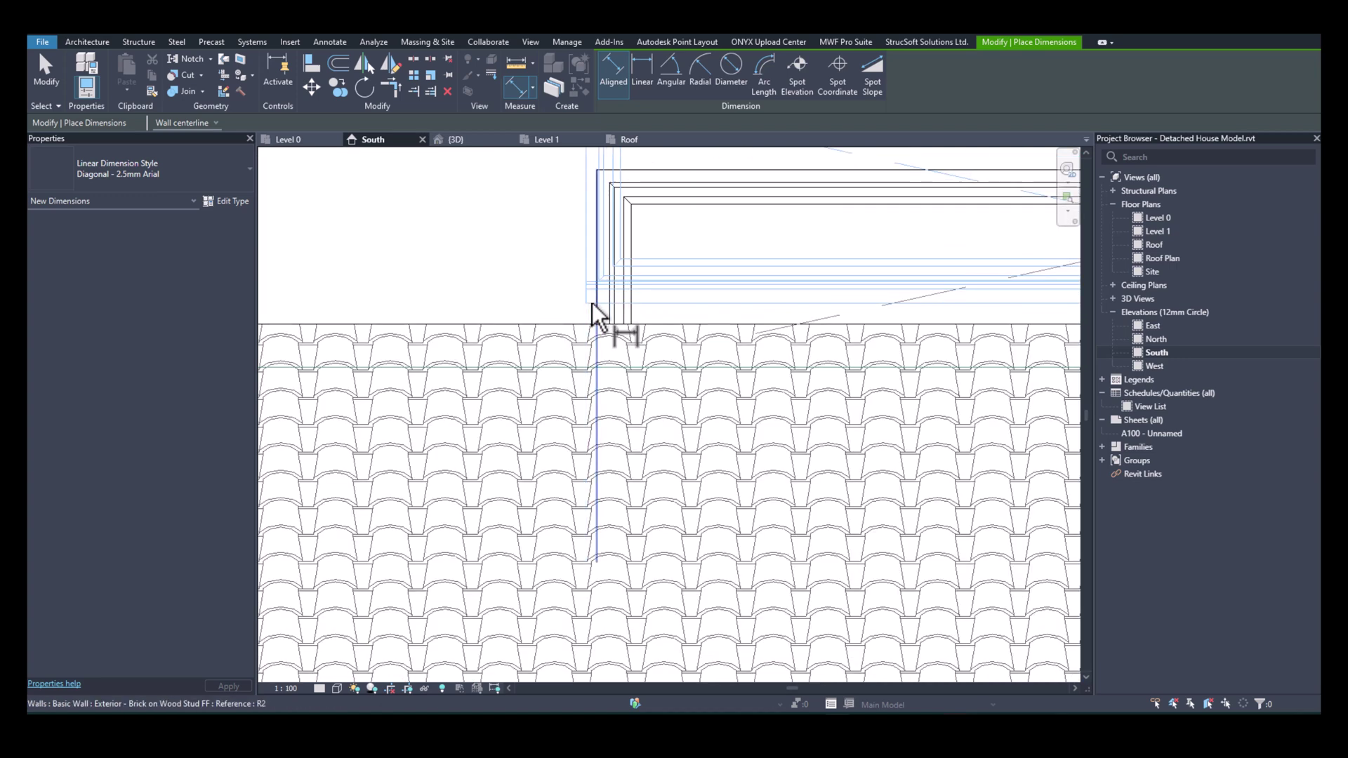
left_click(648, 303)
scroll(573, 348, "down", 4)
middle_click_drag(539, 378, 890, 369)
scroll(909, 384, "down", 3)
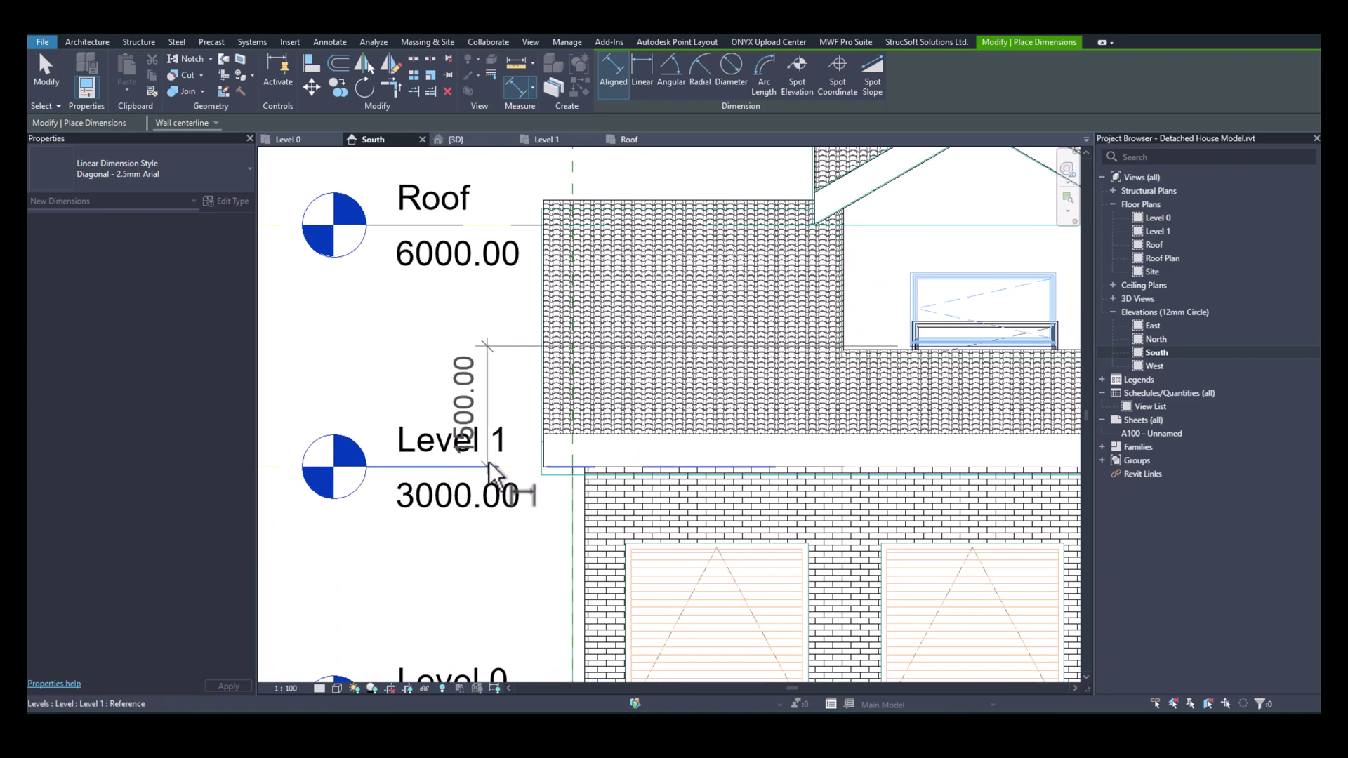
scroll(491, 475, "down", 4)
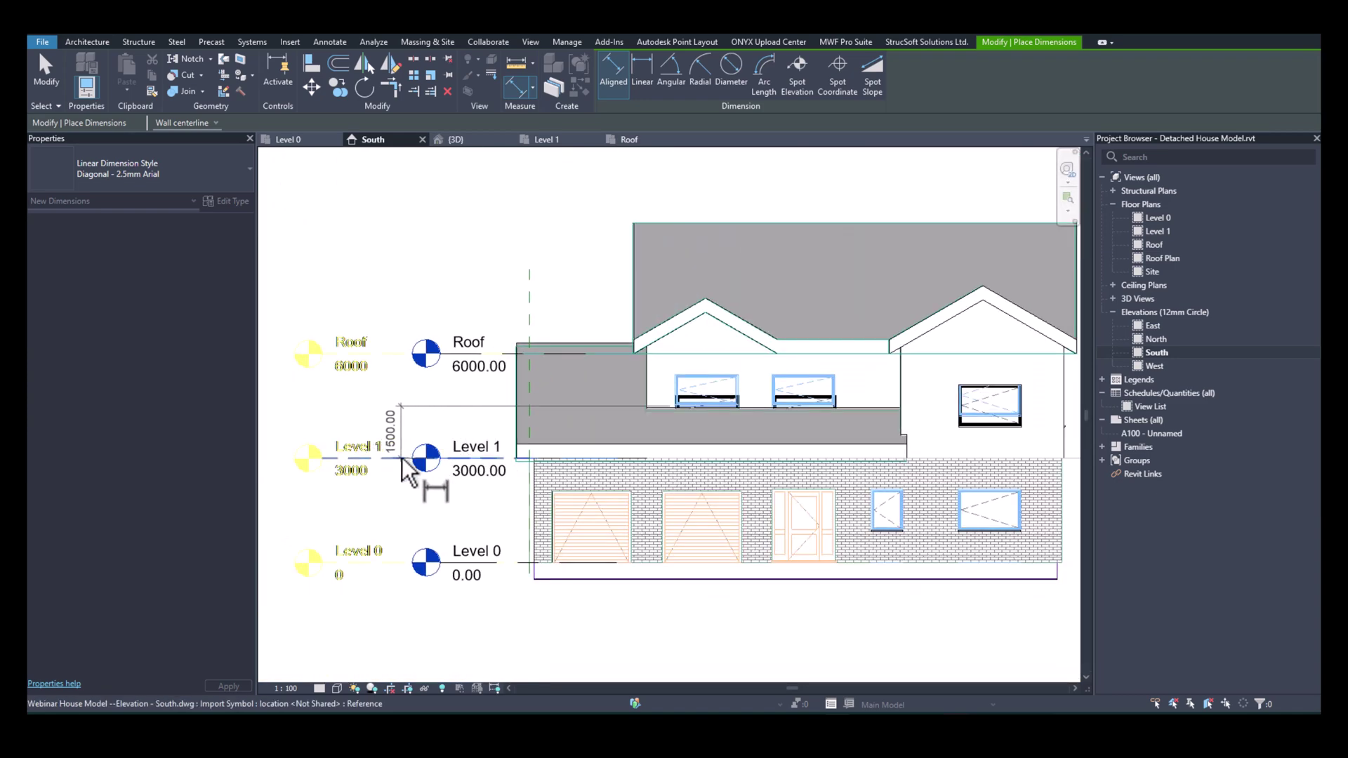
key("Escape")
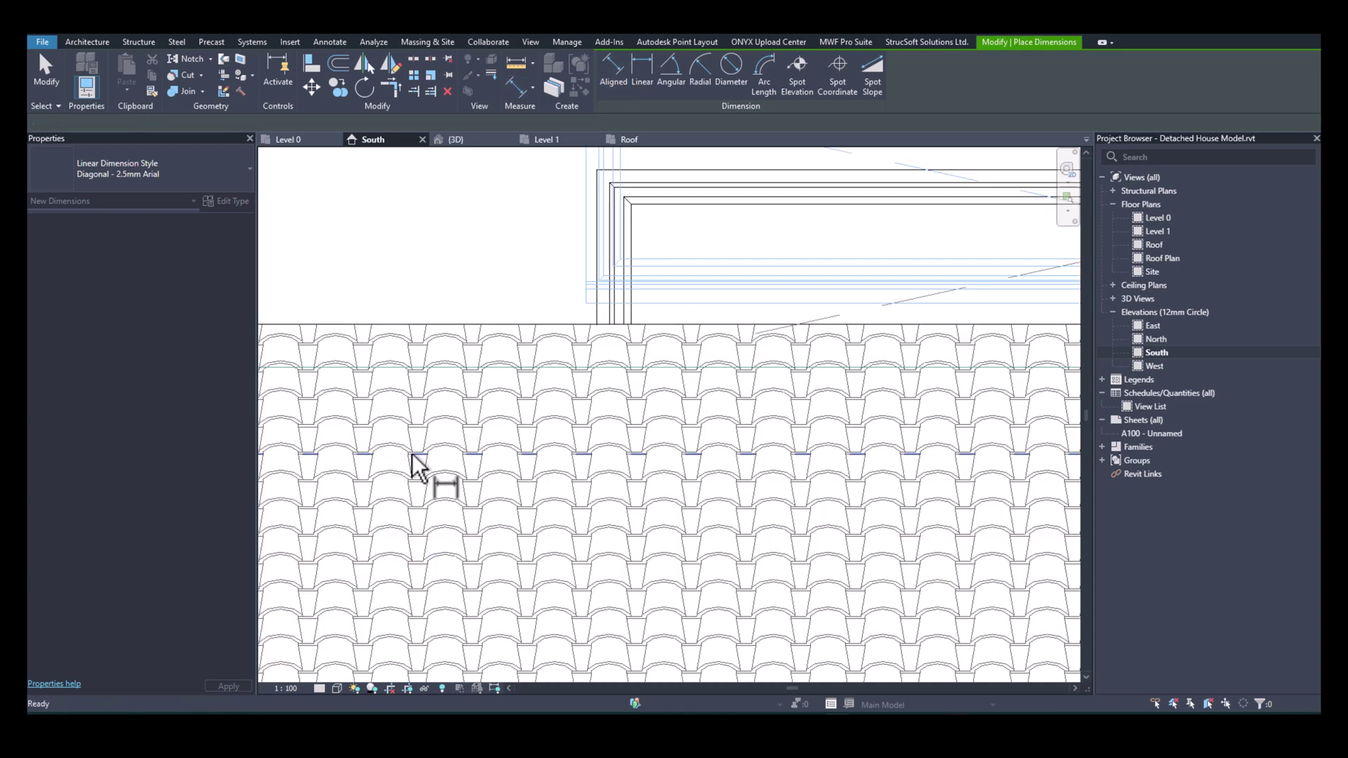
key("Escape")
scroll(680, 350, "down", 4)
scroll(746, 339, "down", 2)
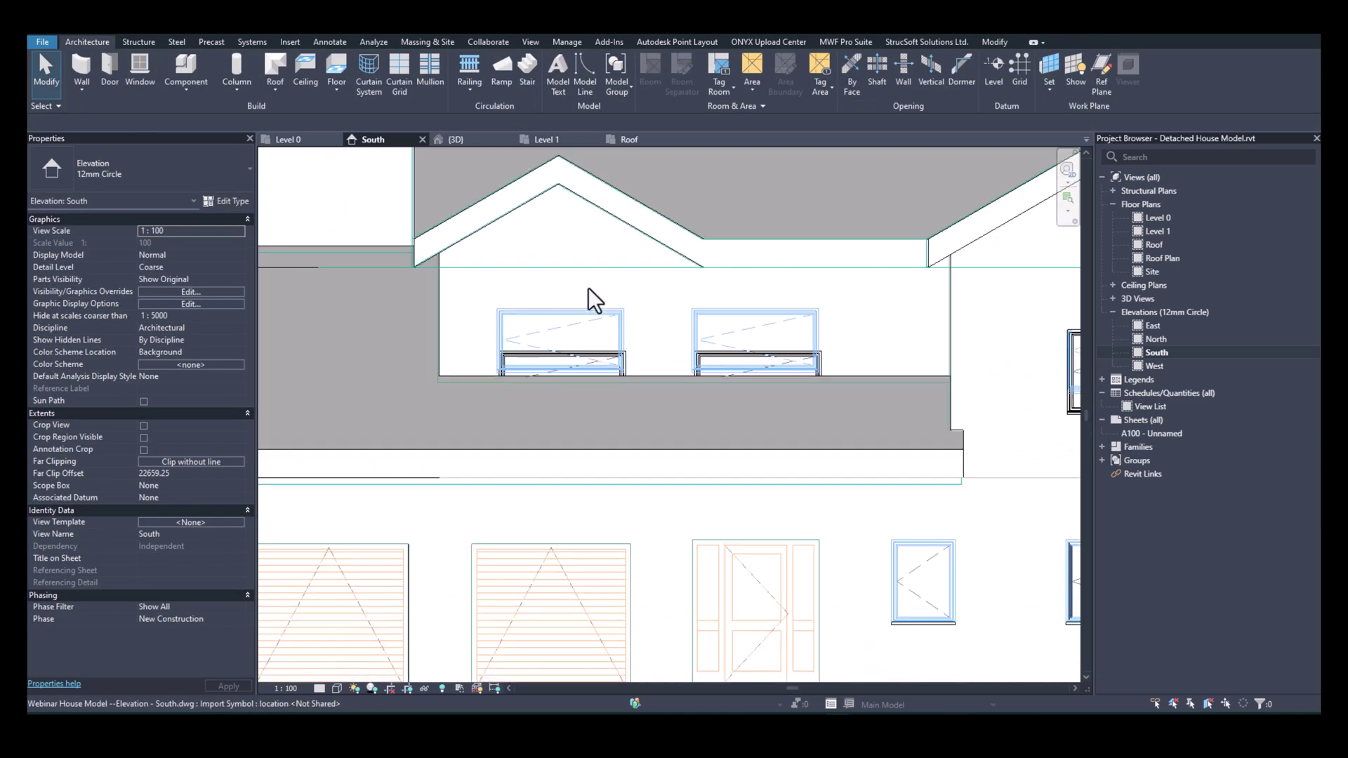
In the 3D view, set the sill height of both upper windows behind the garage roof to 1500 mm.
left_click(470, 140)
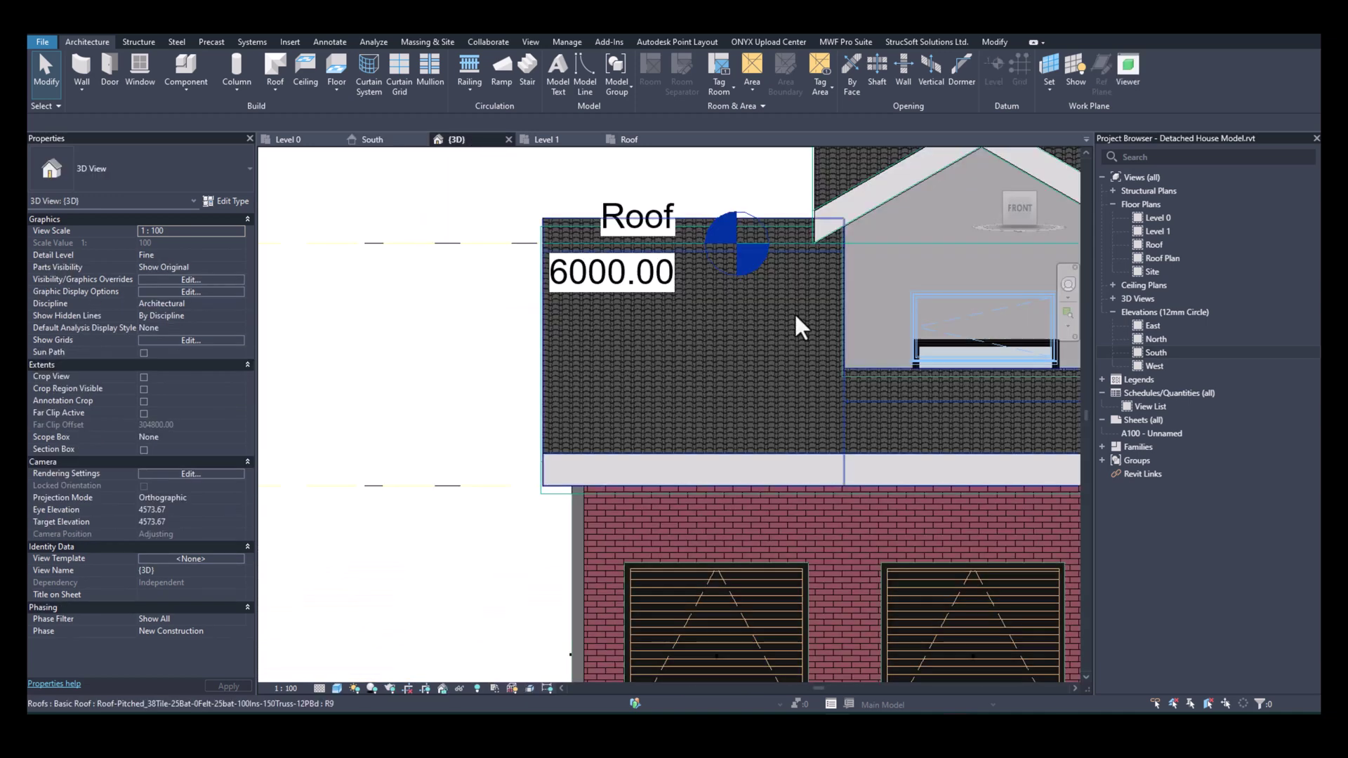
middle_click_drag(933, 376, 721, 401)
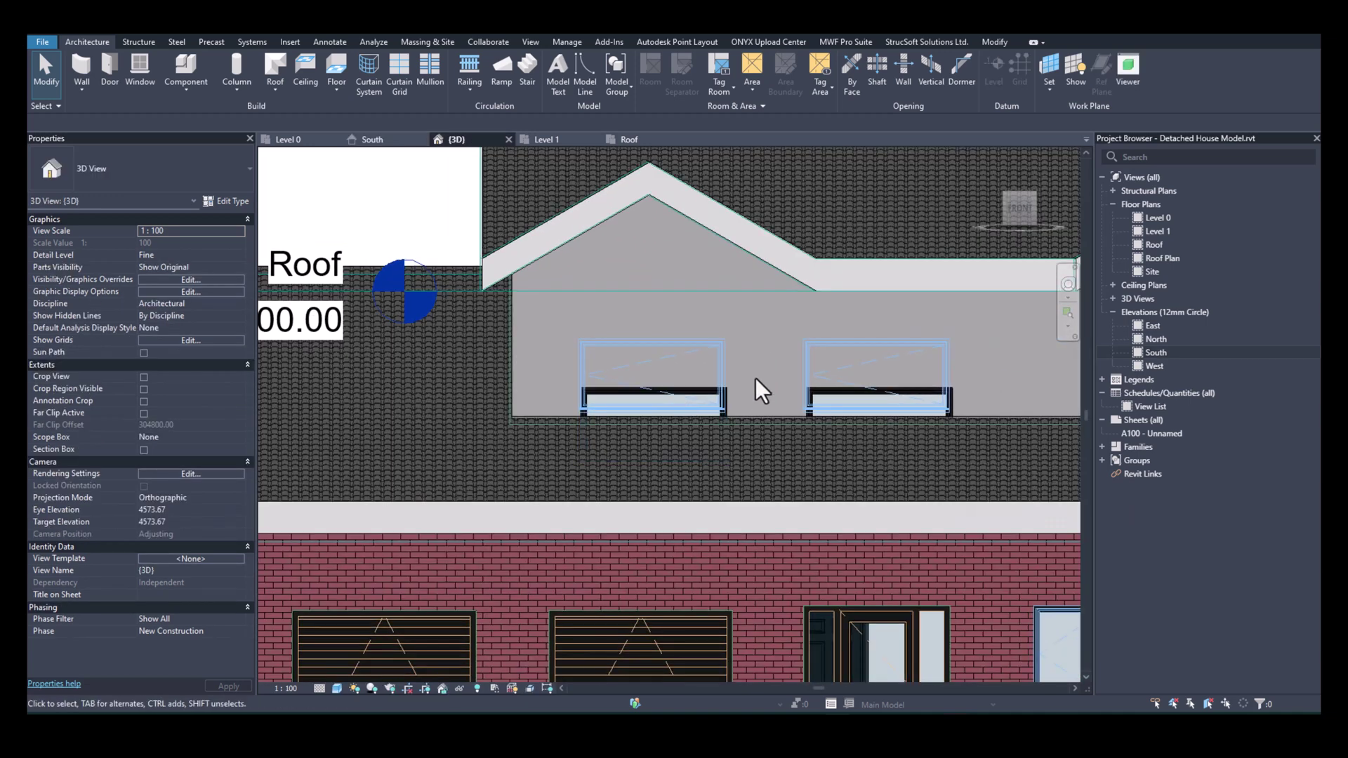
left_click(691, 389)
left_click(867, 387, "ctrl")
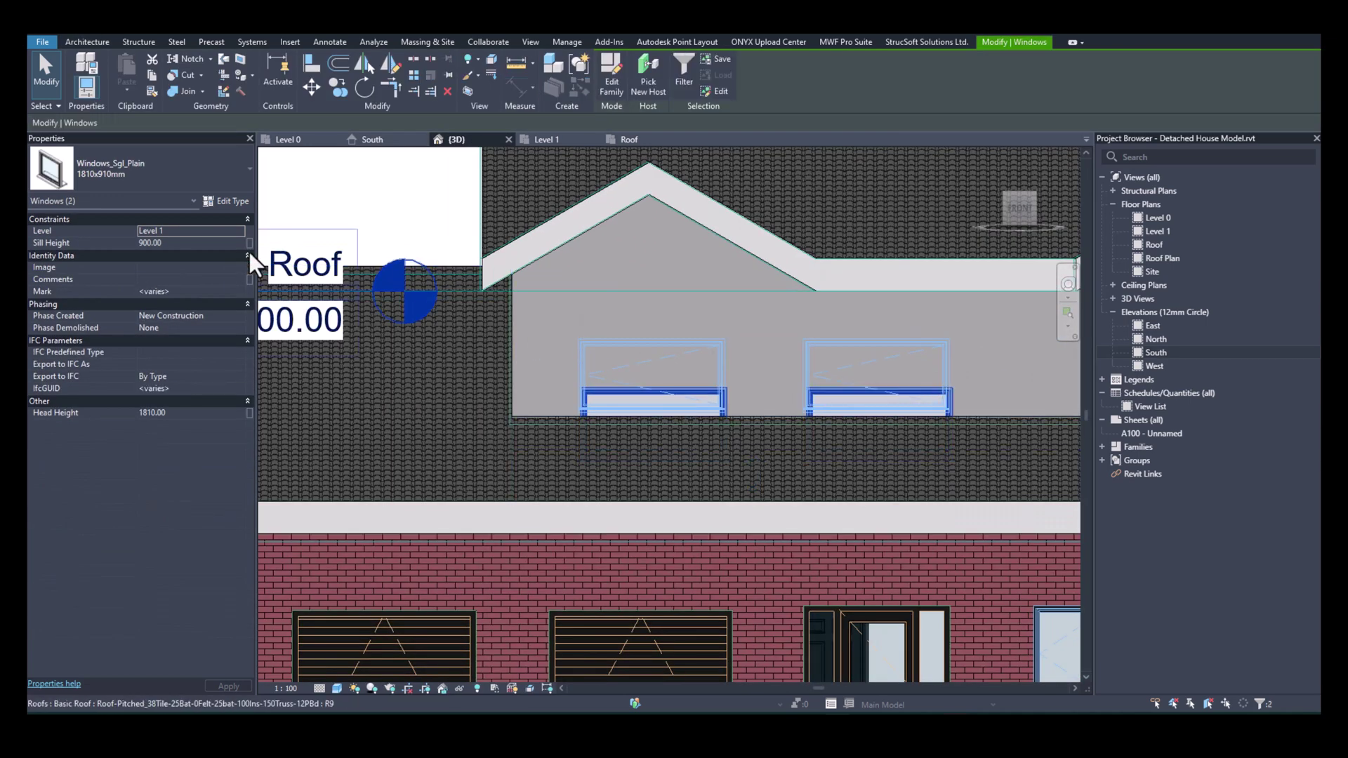
left_click(170, 243)
type("1500")
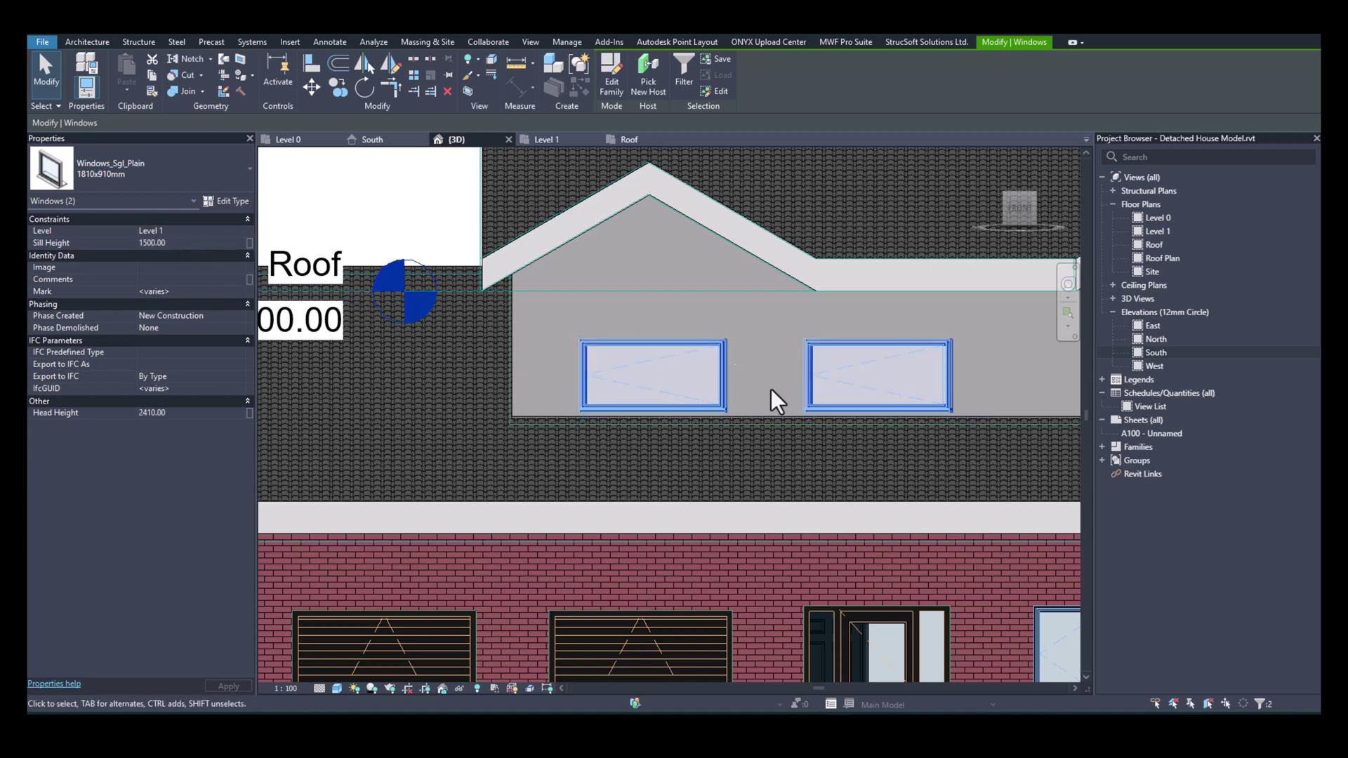
Try a 1500 mm sill height on the upper window in the eastern front gable, and undo it.
scroll(878, 422, "down", 4)
middle_click_drag(977, 415, 830, 479, "shift")
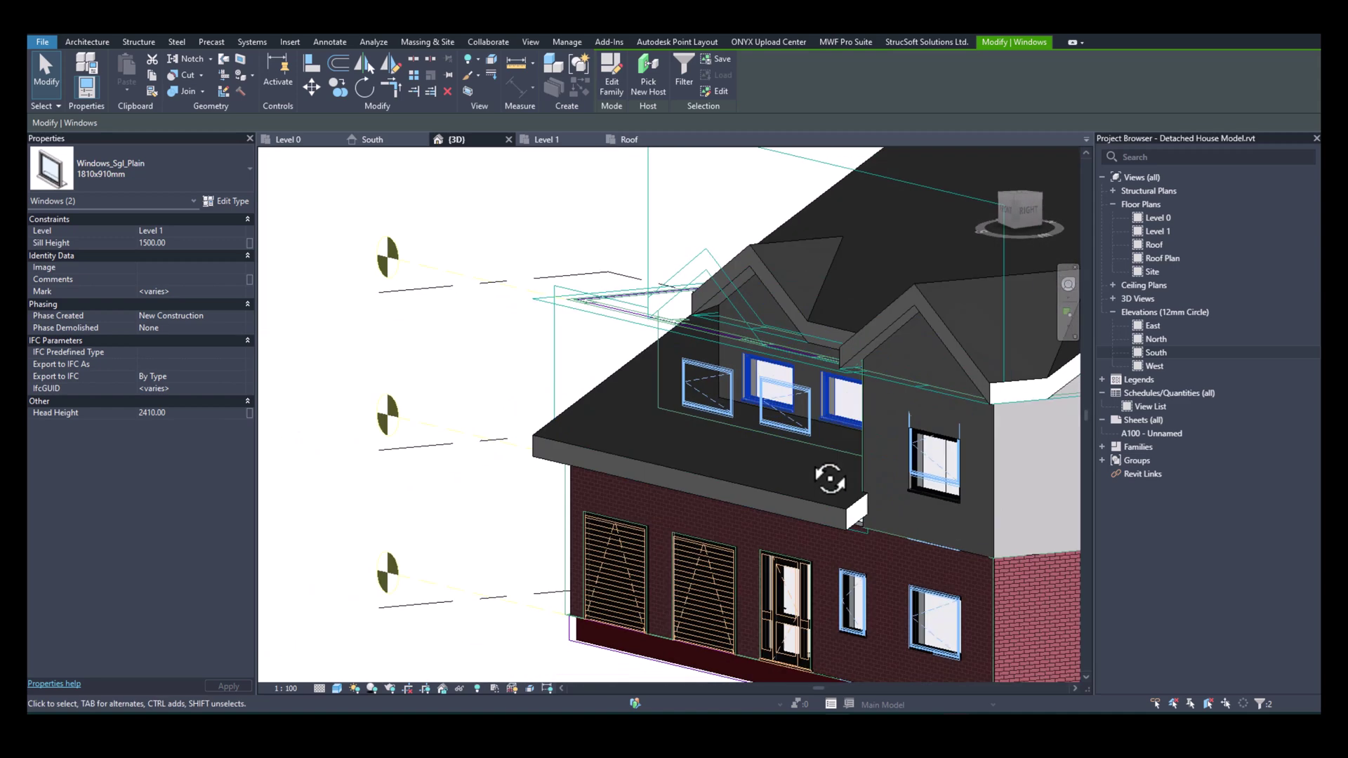
scroll(930, 464, "up", 5)
left_click(941, 500)
left_click(178, 240)
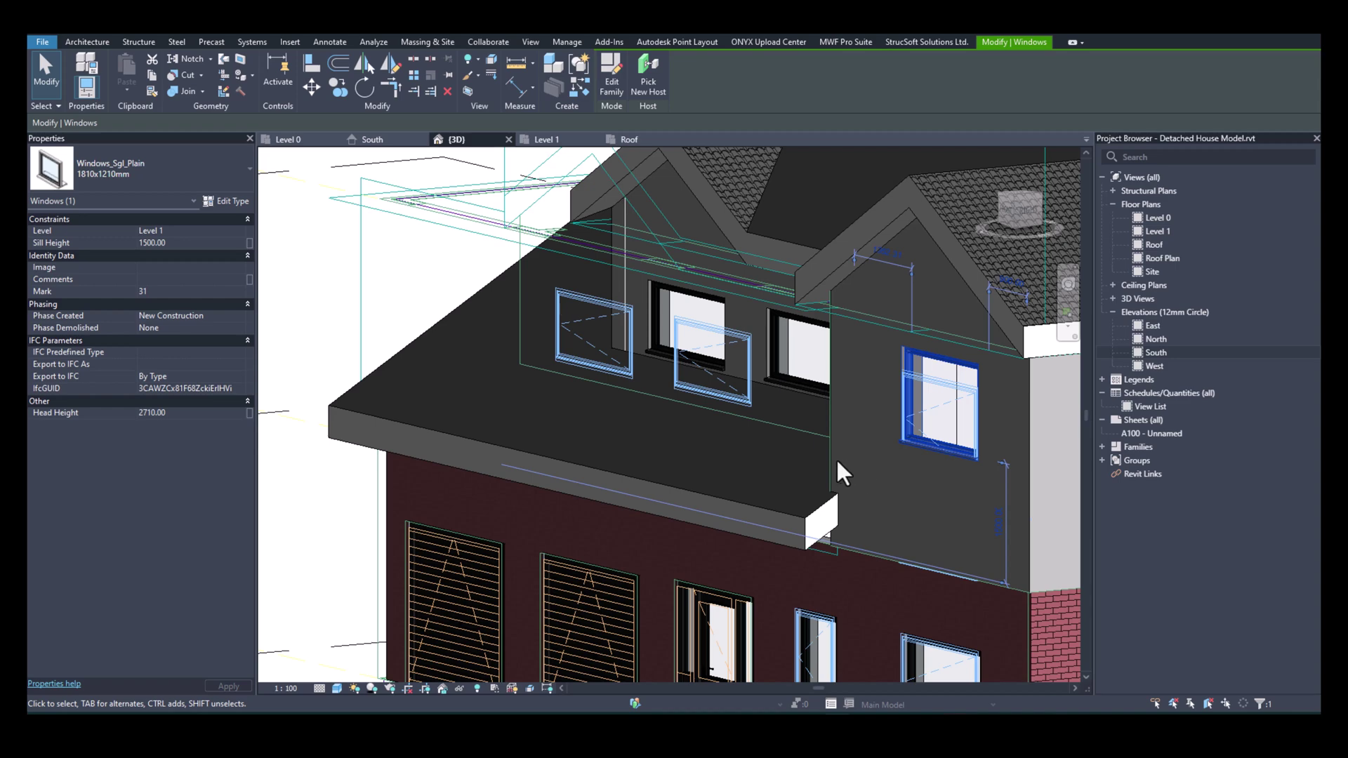
key("Escape")
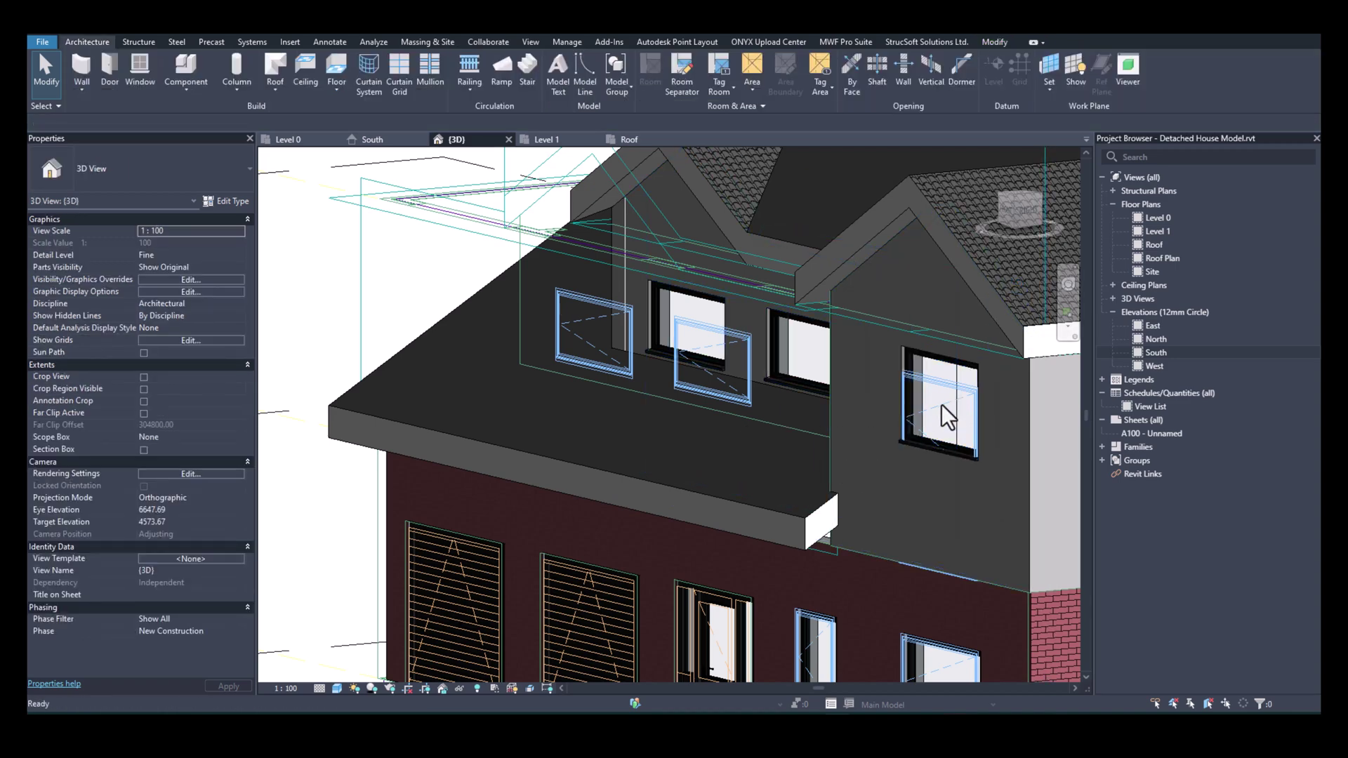
key("ctrl+z")
Set the sill height of the upper window in the eastern front gable to 1200 mm.
left_click(936, 494)
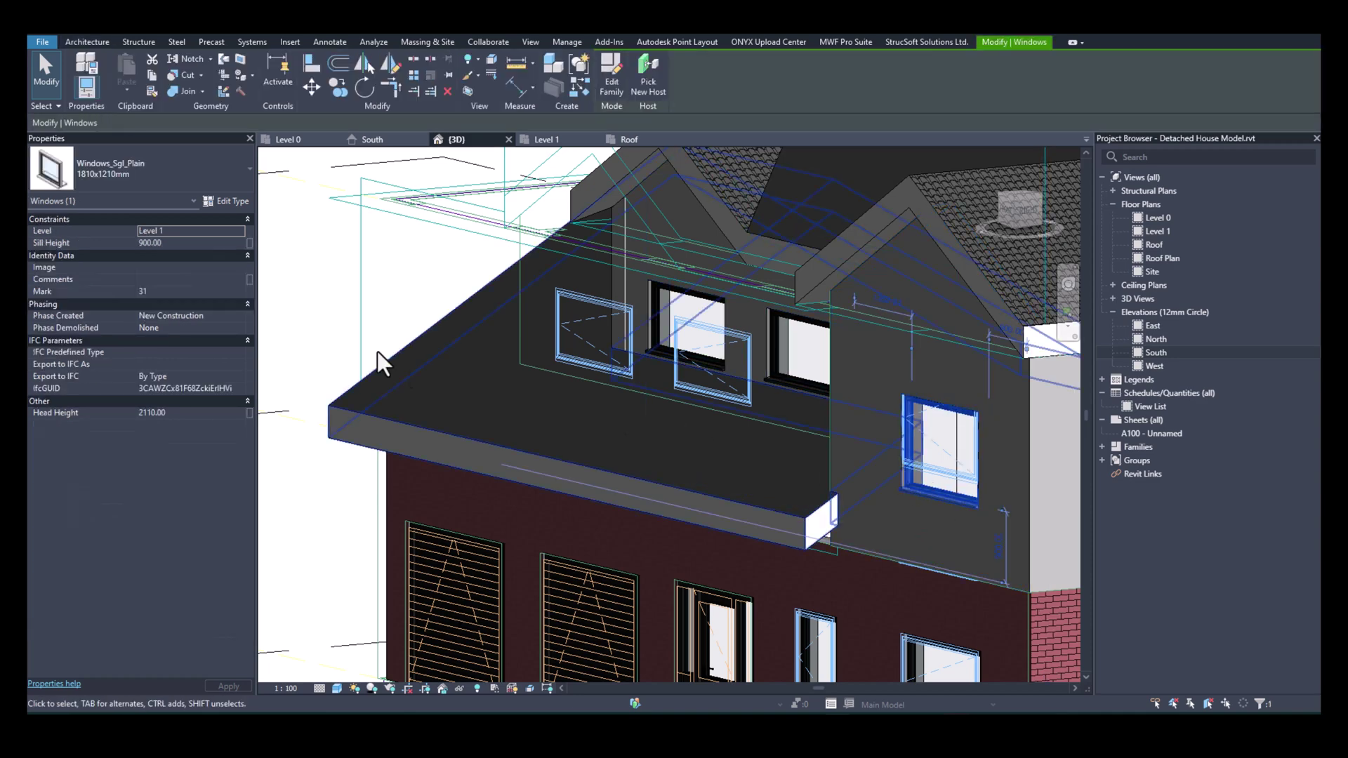
left_click(172, 243)
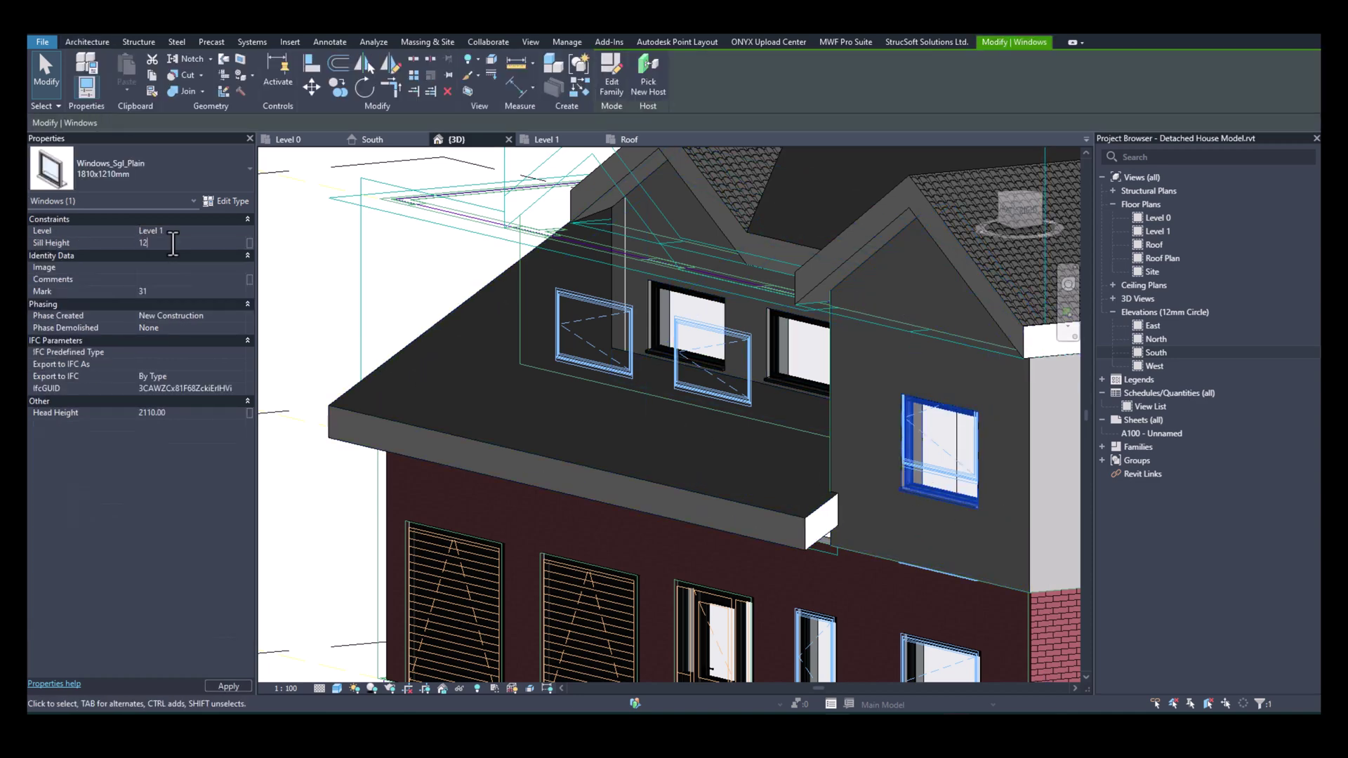
type("1200")
Select the upper window at the east end of the rear facade.
middle_click_drag(487, 317, 560, 399, "shift")
left_click(788, 394)
middle_click_drag(911, 406, 674, 453, "shift")
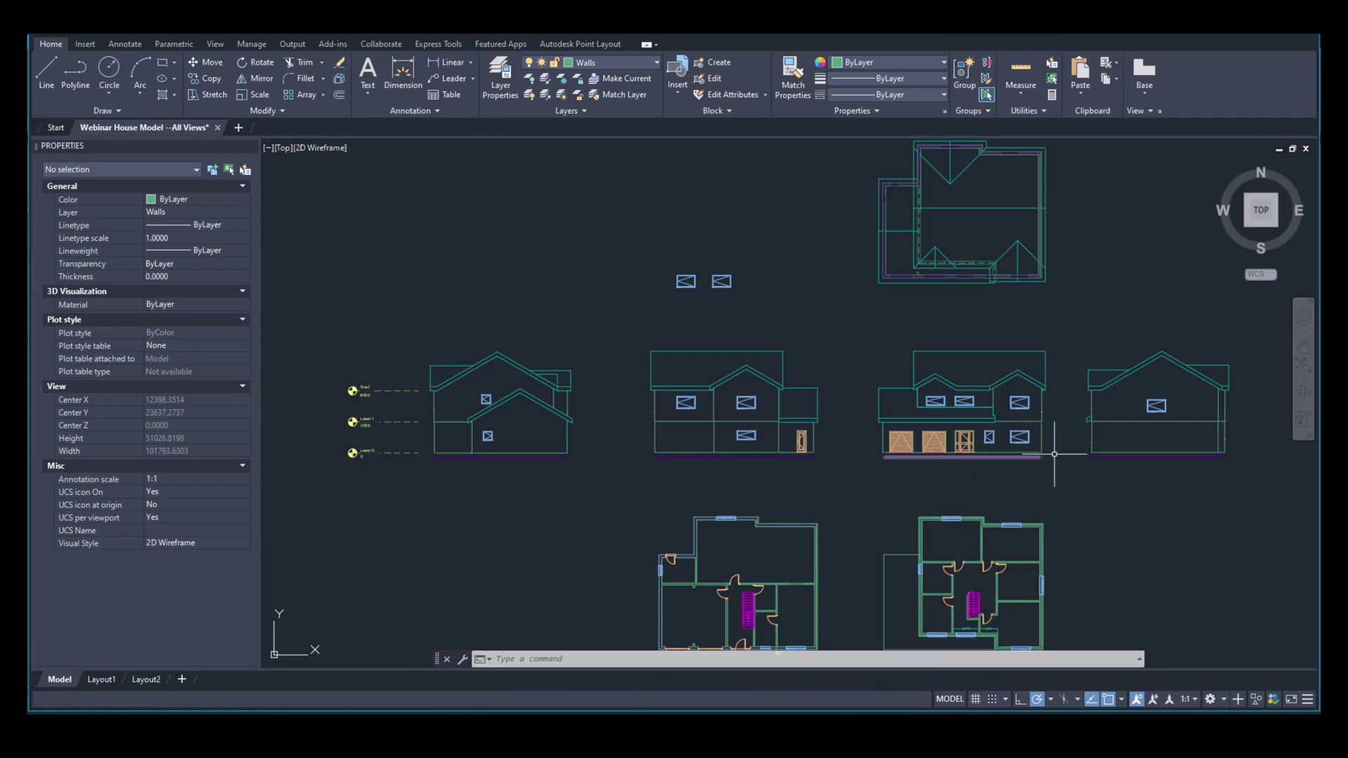
Switch to the AutoCAD drawing of all views and measure the east elevation window's sill height above the Level 1 line.
scroll(1197, 436, "up", 6)
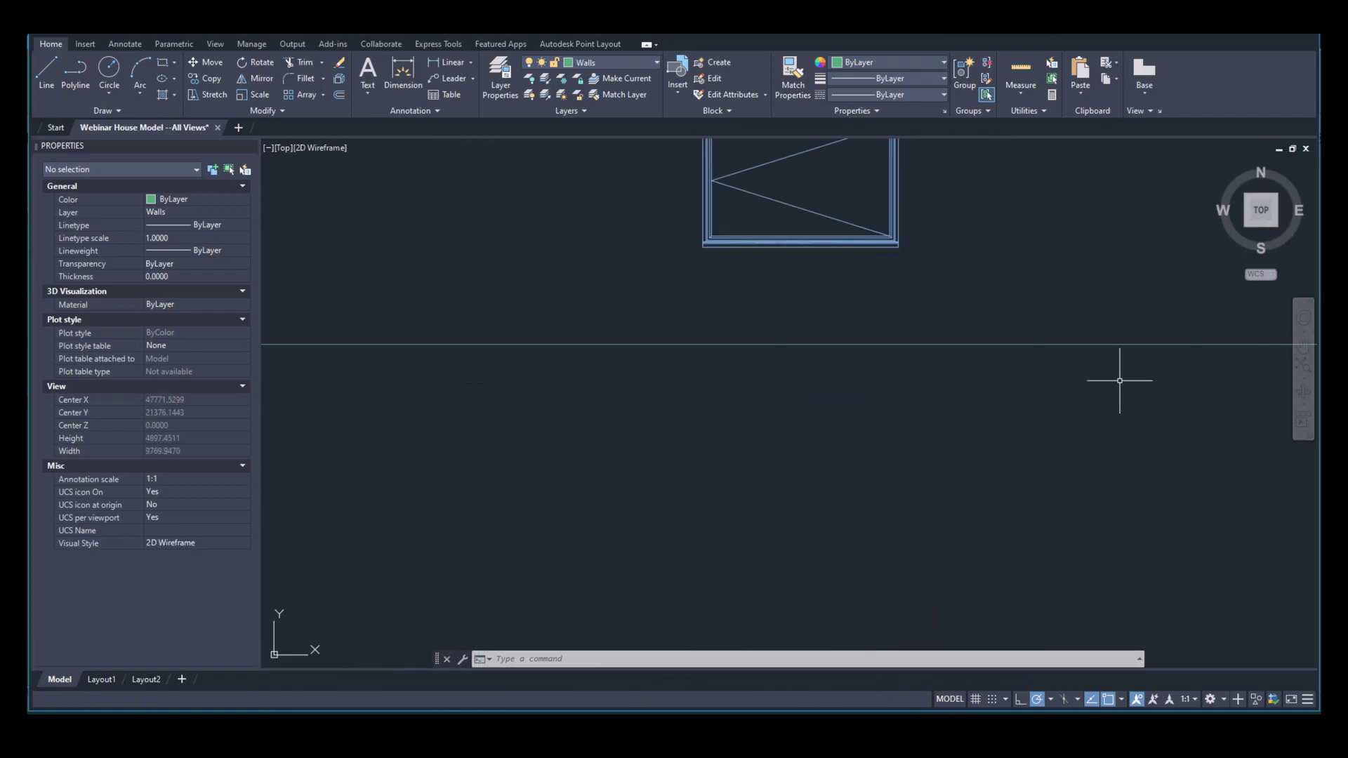
type("DIM")
key("Return")
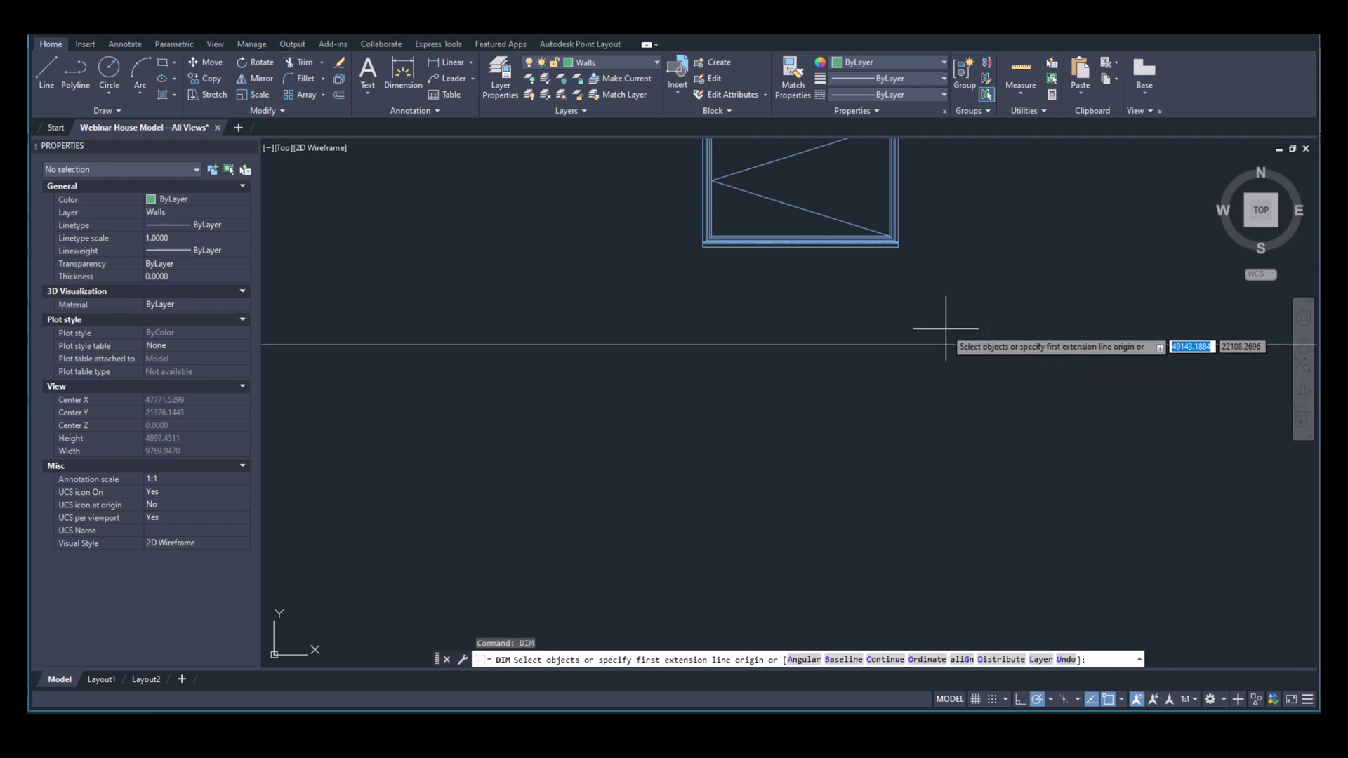
left_click(895, 245)
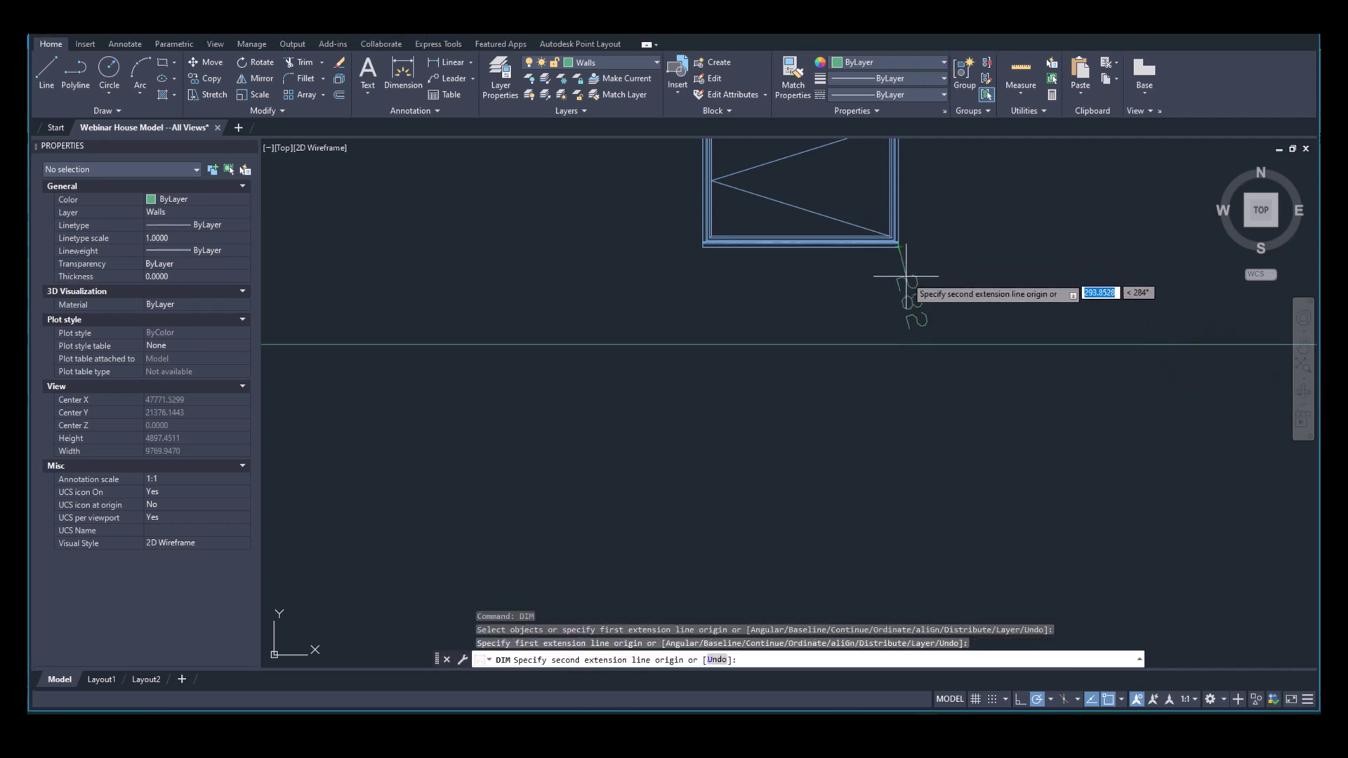
left_click(898, 344)
key("Escape")
scroll(1018, 369, "down", 10)
scroll(983, 358, "up", 6)
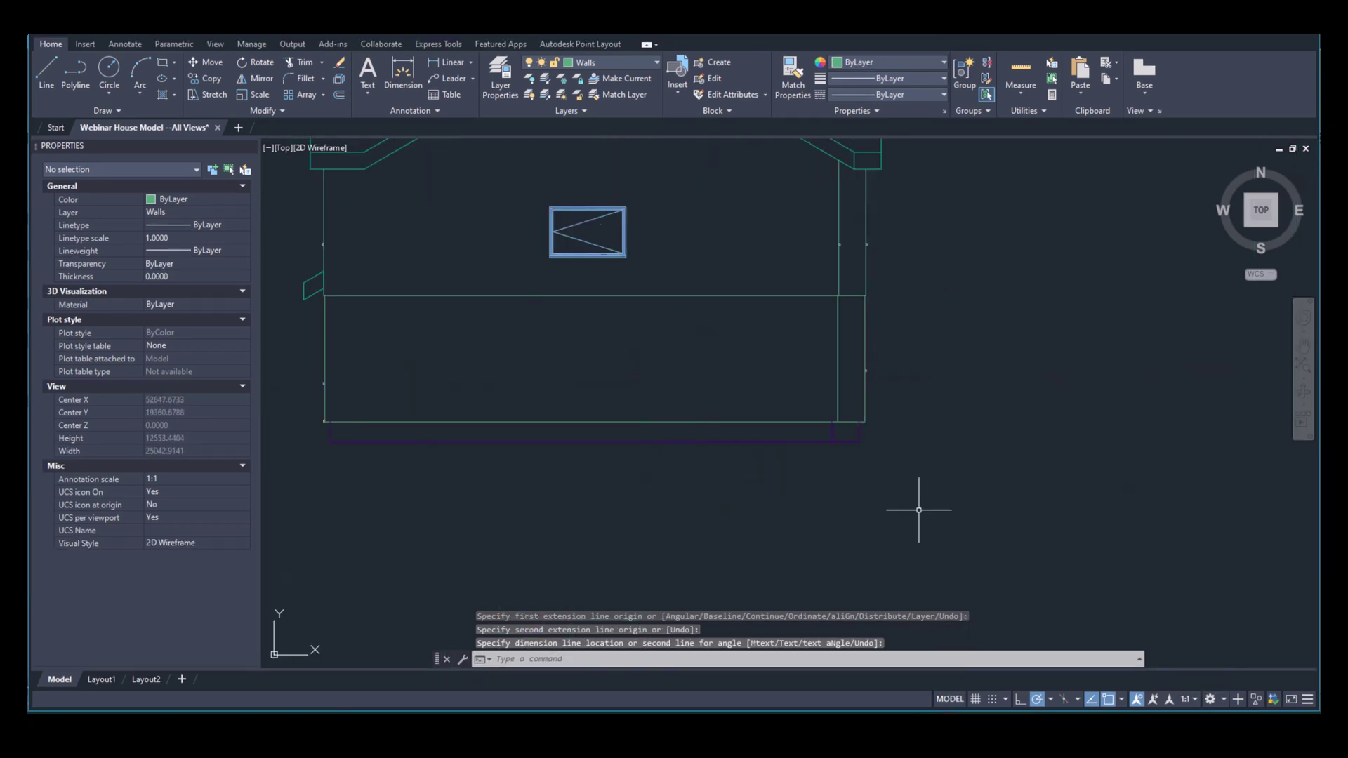
Try to measure the rear upper window's sill height from its side profile in the east elevation drawing.
type("DIM")
key("Return")
scroll(828, 241, "up", 6)
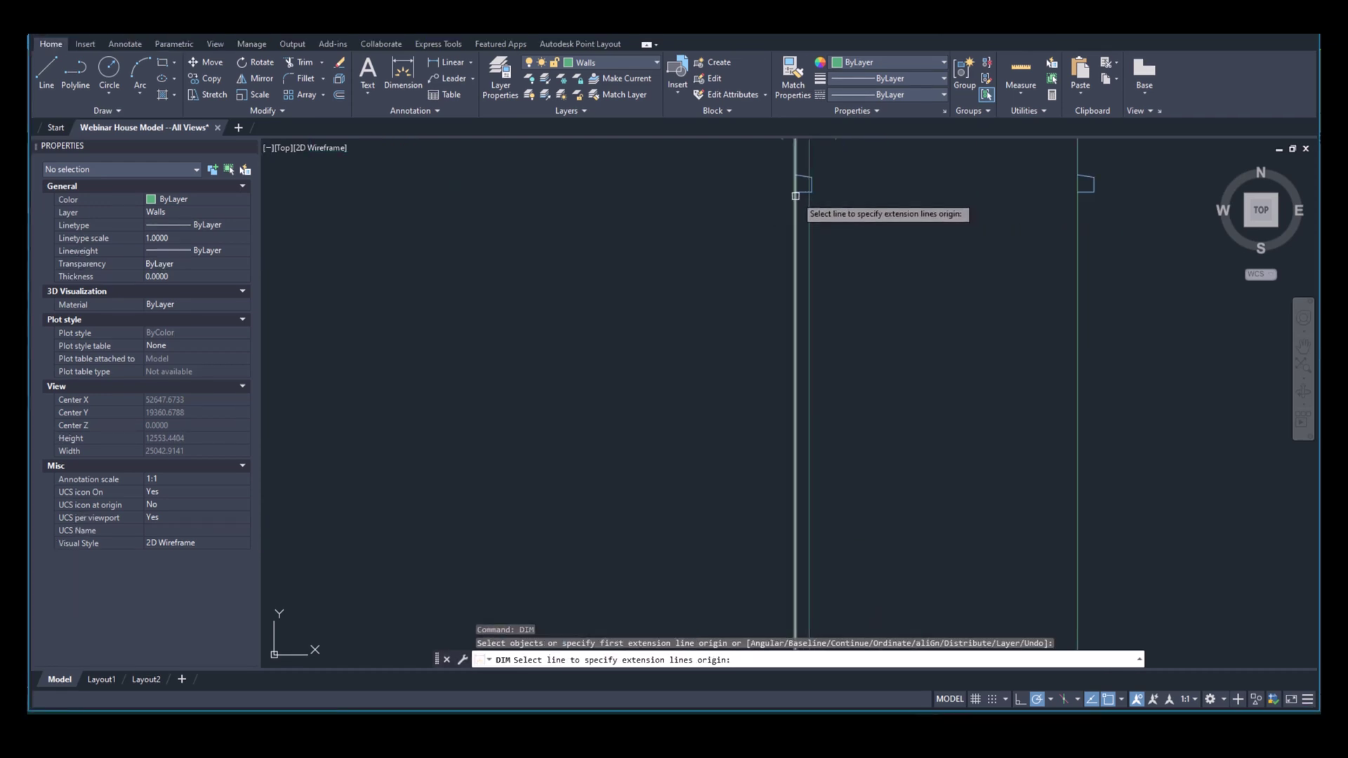
left_click(801, 192)
scroll(806, 274, "down", 10)
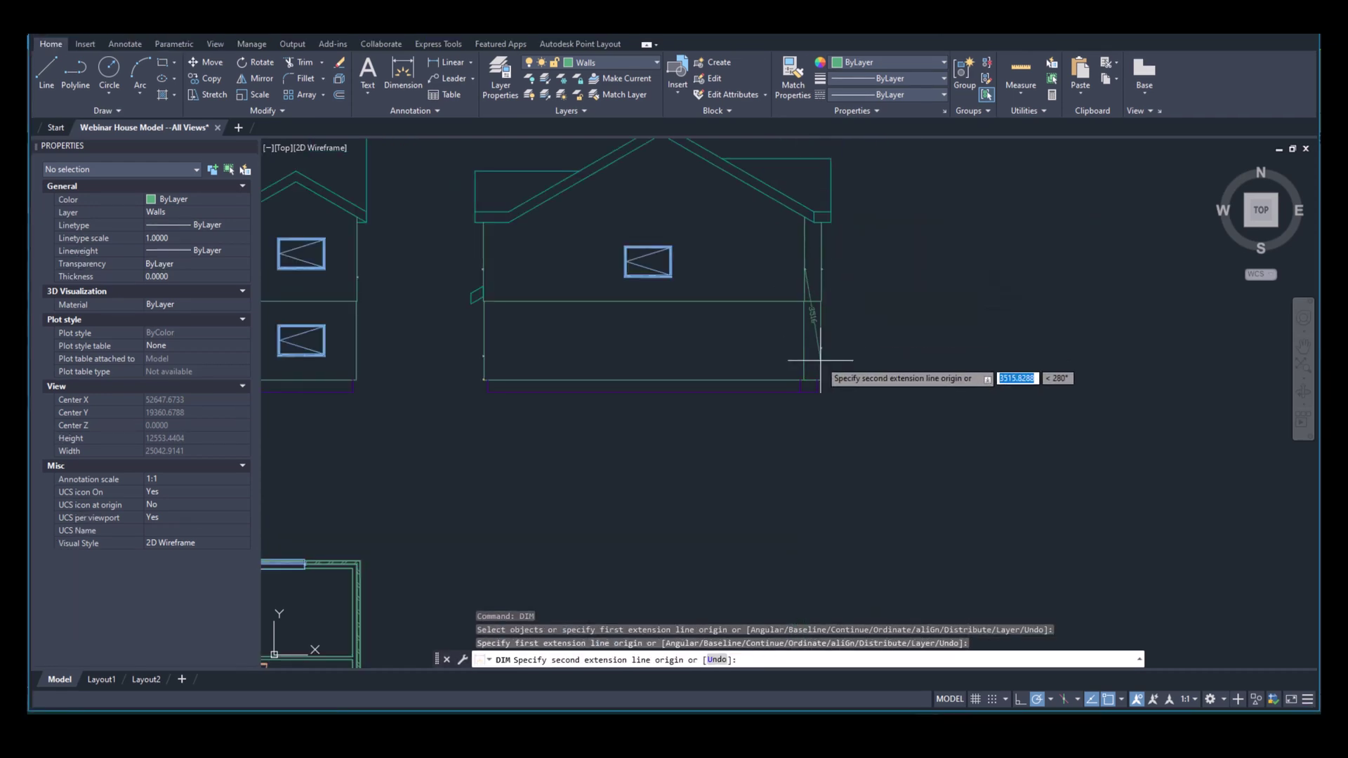
scroll(817, 339, "up", 10)
scroll(773, 323, "down", 8)
scroll(775, 309, "up", 2)
key("Escape")
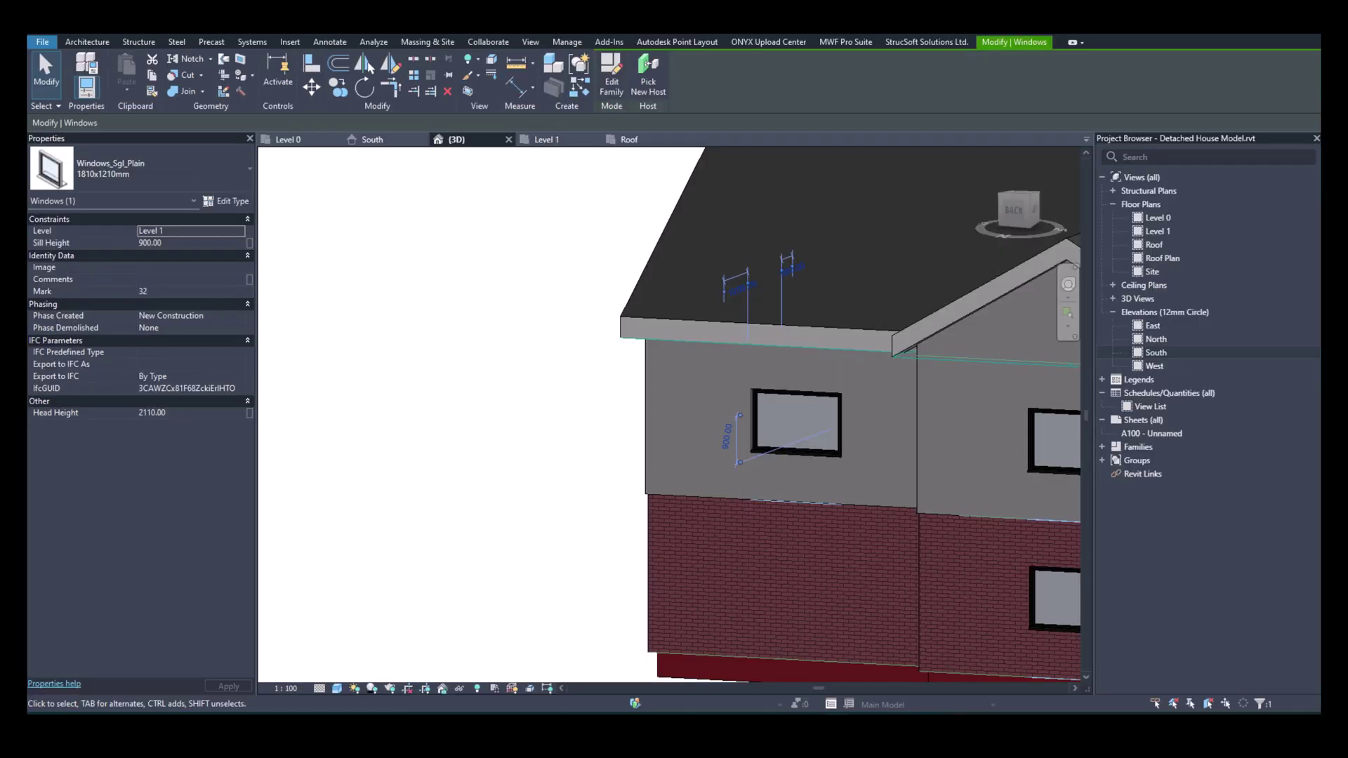
Back in Revit, add the neighbouring upper rear window to the selection and set both sill heights to 1000 mm.
scroll(887, 506, "down", 3)
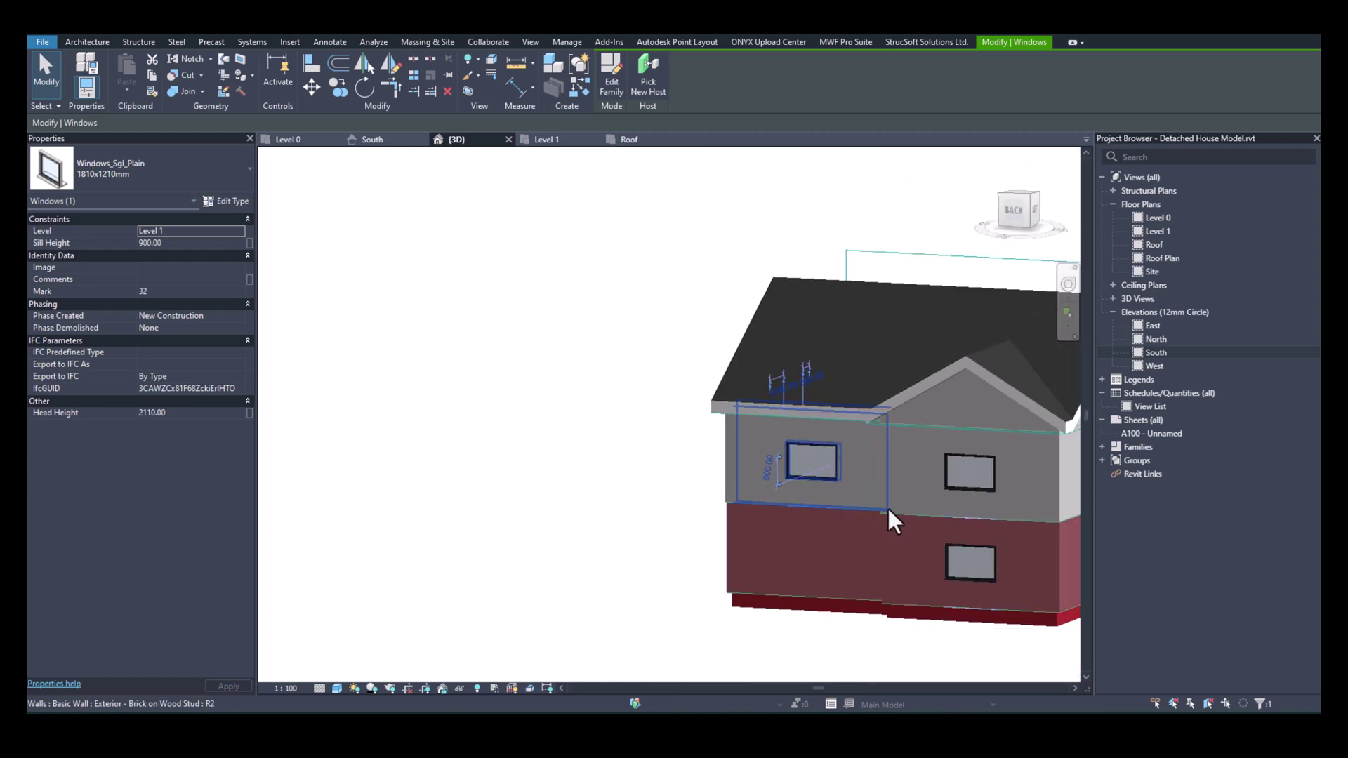
left_click(988, 478, "ctrl")
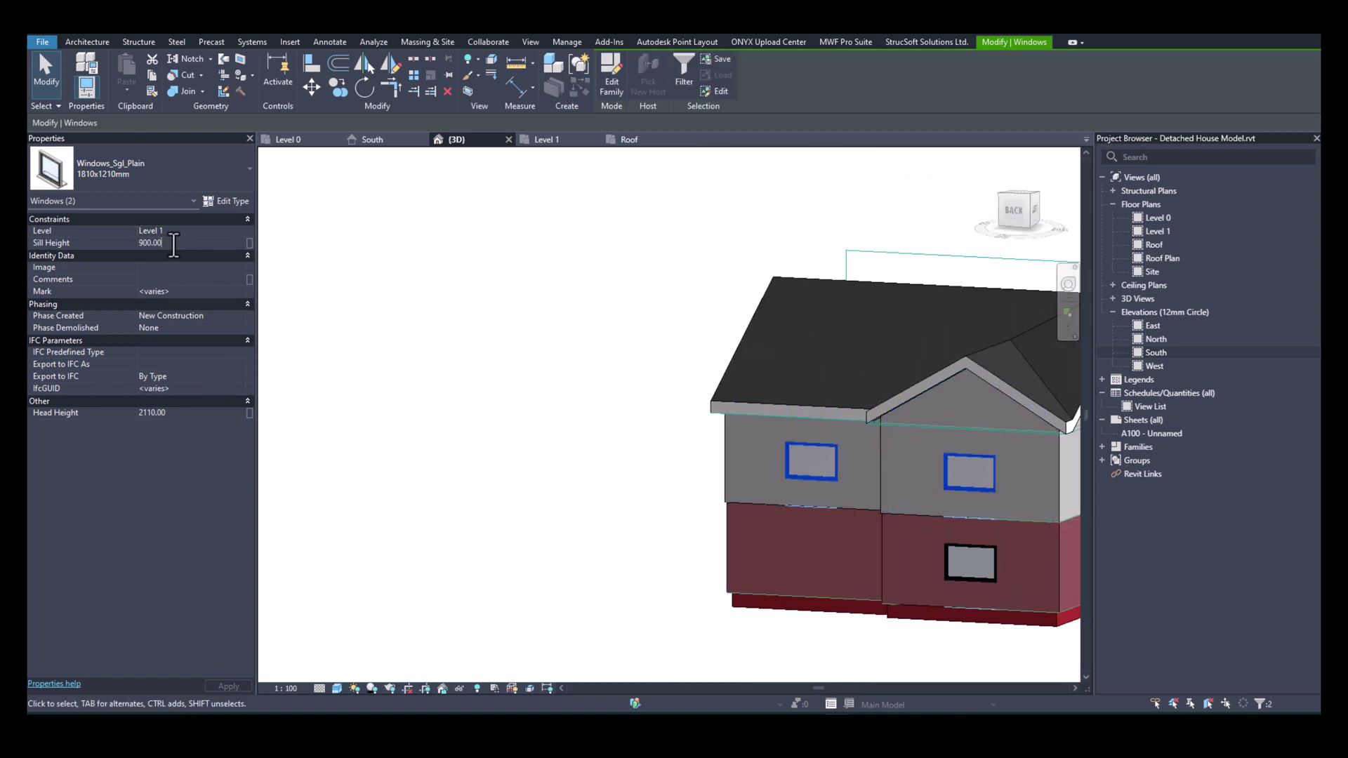
left_click_drag(178, 242, 127, 244)
type("1000")
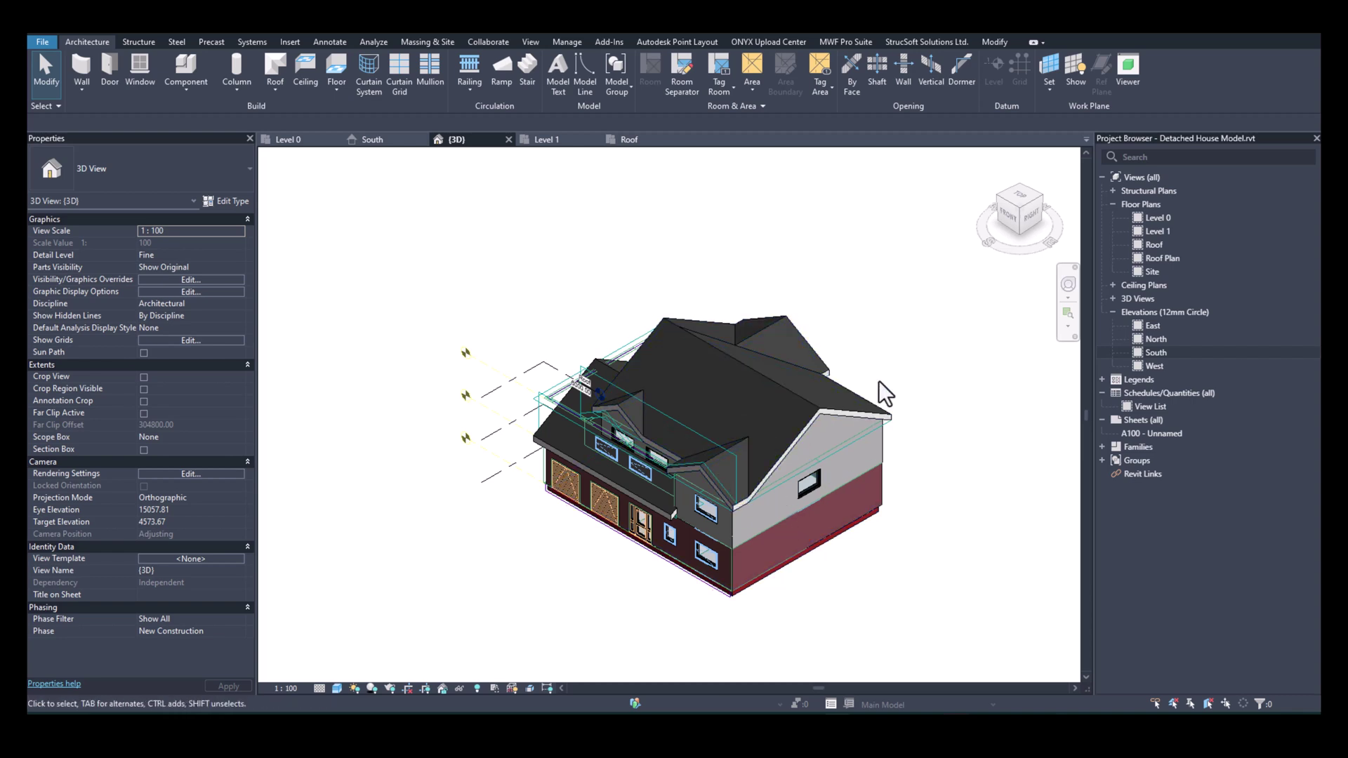
scroll(869, 602, "up", 3)
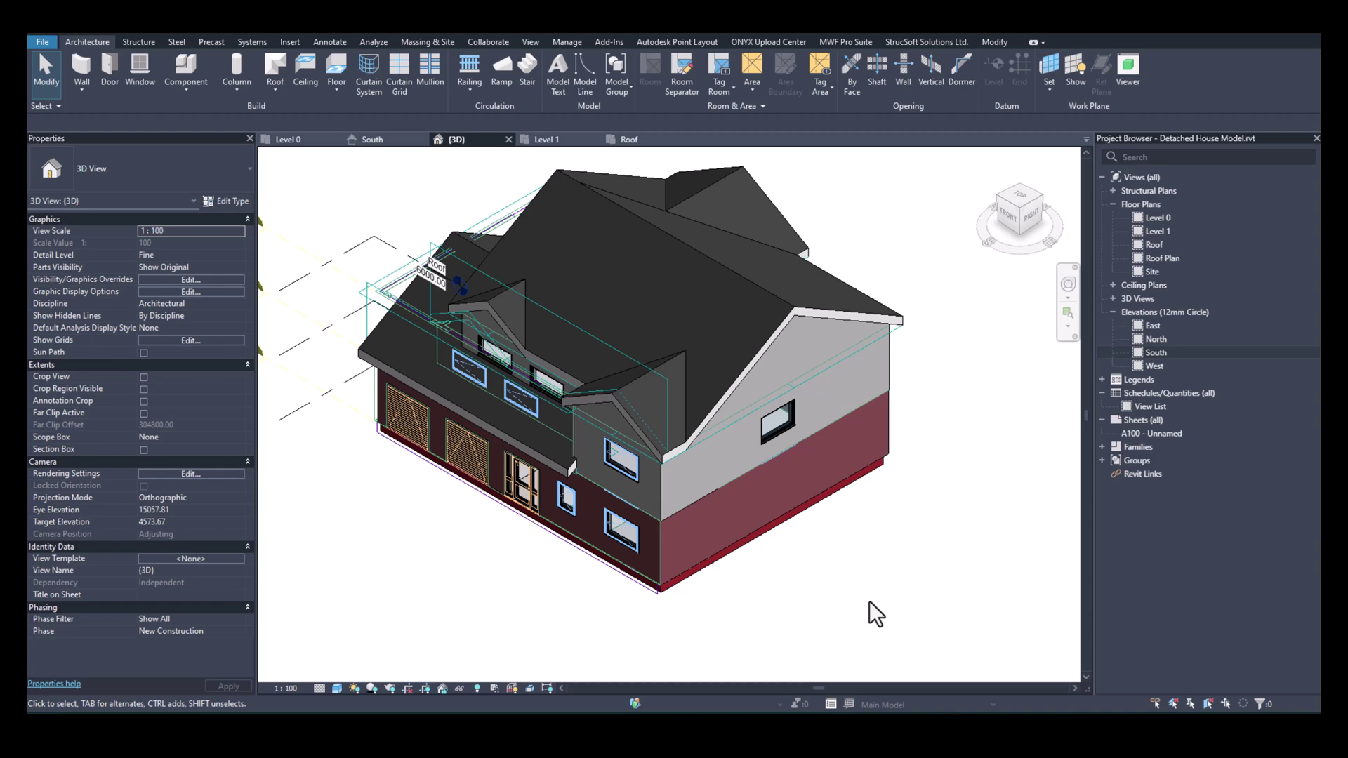
scroll(867, 584, "down", 2)
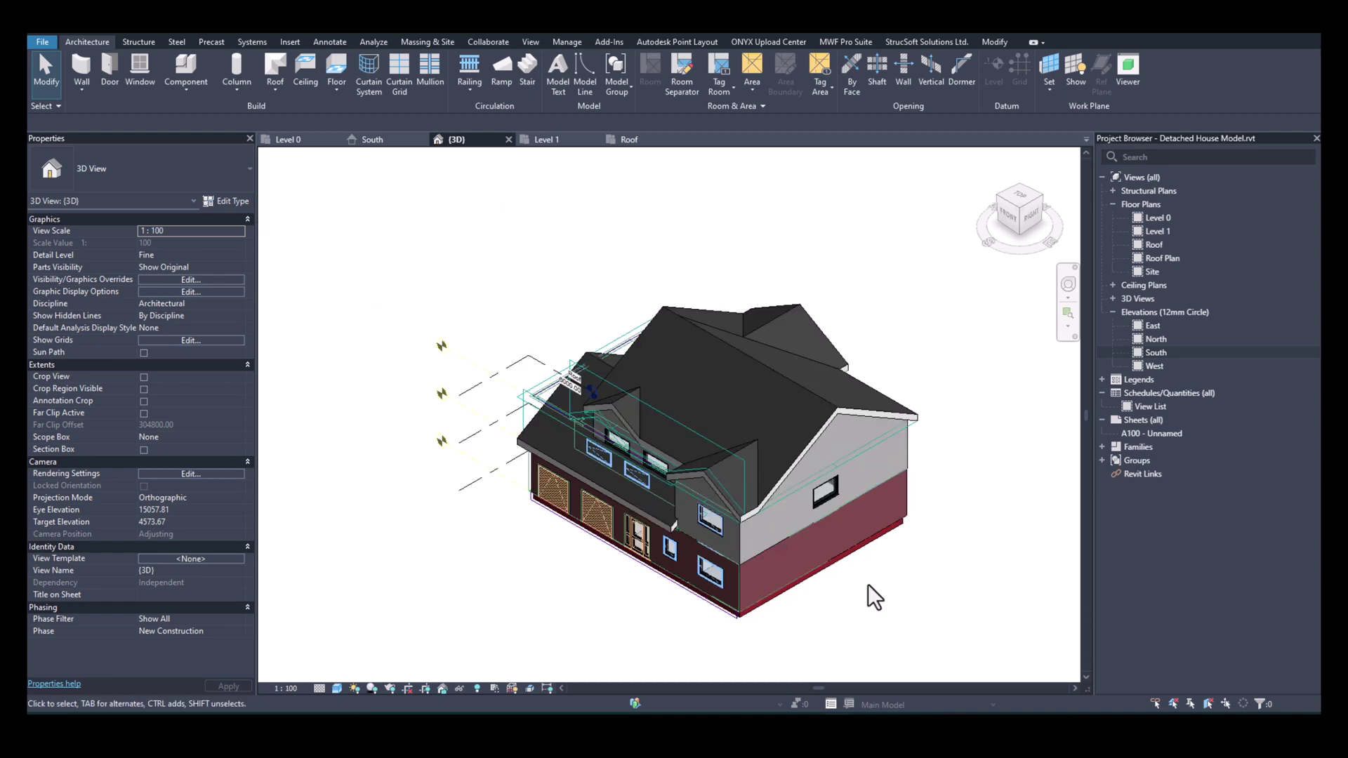
key("v")
key("g")
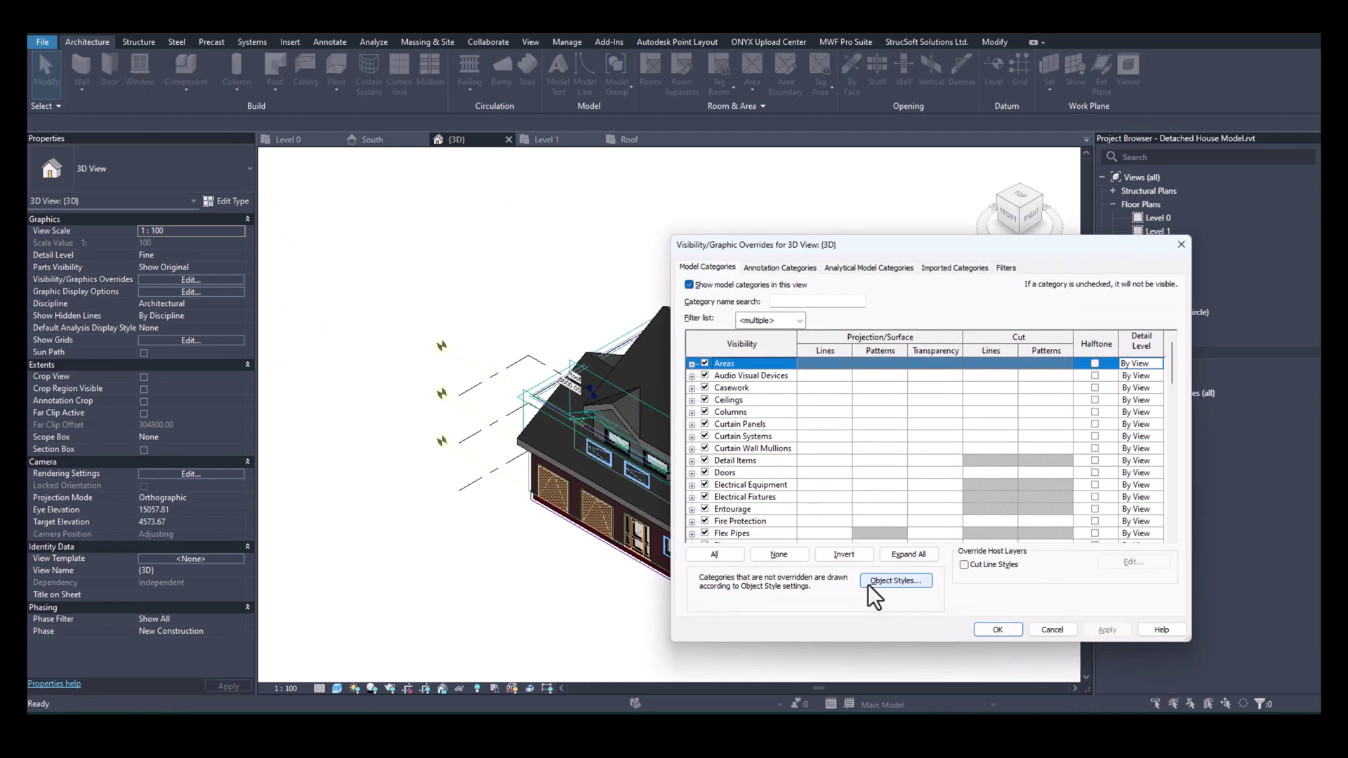
left_click(1181, 244)
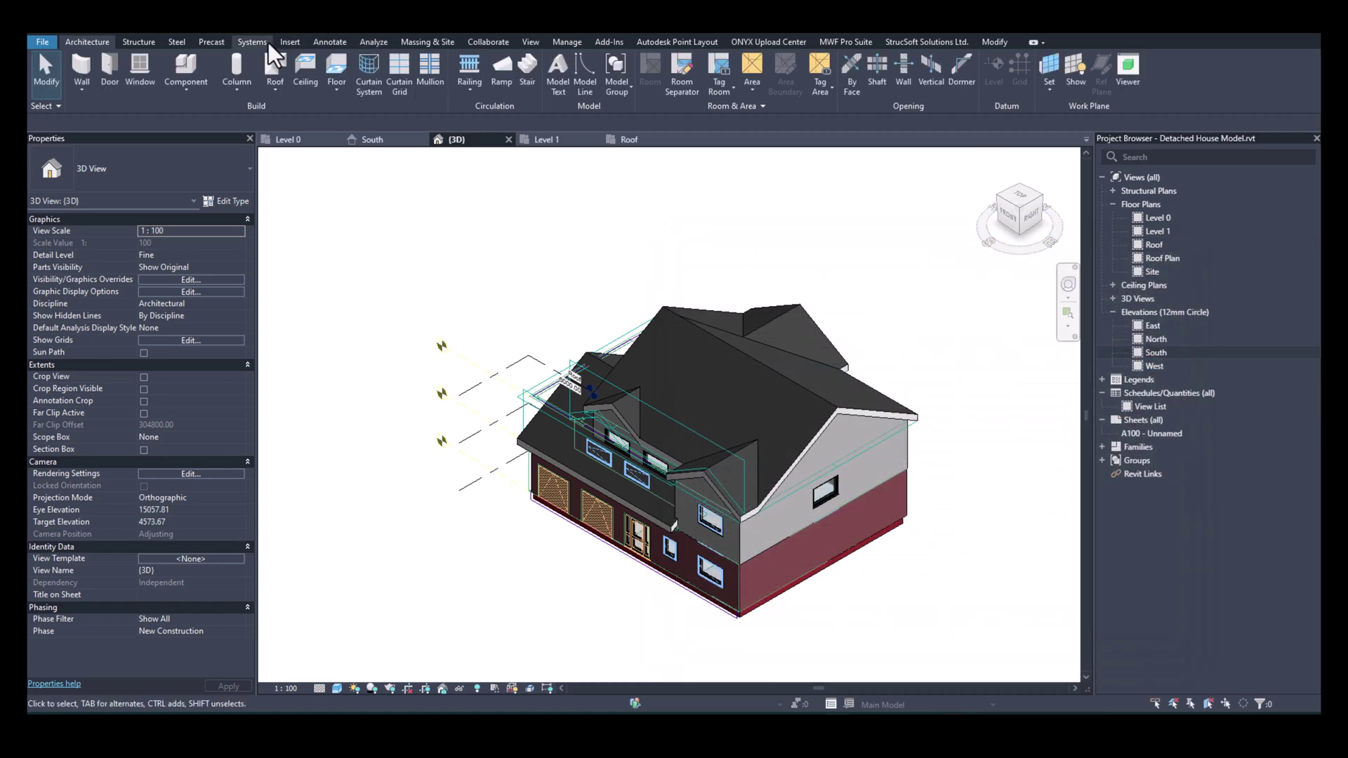
Hide all imported categories in the 3D view through its visibility/graphic overrides.
left_click(531, 42)
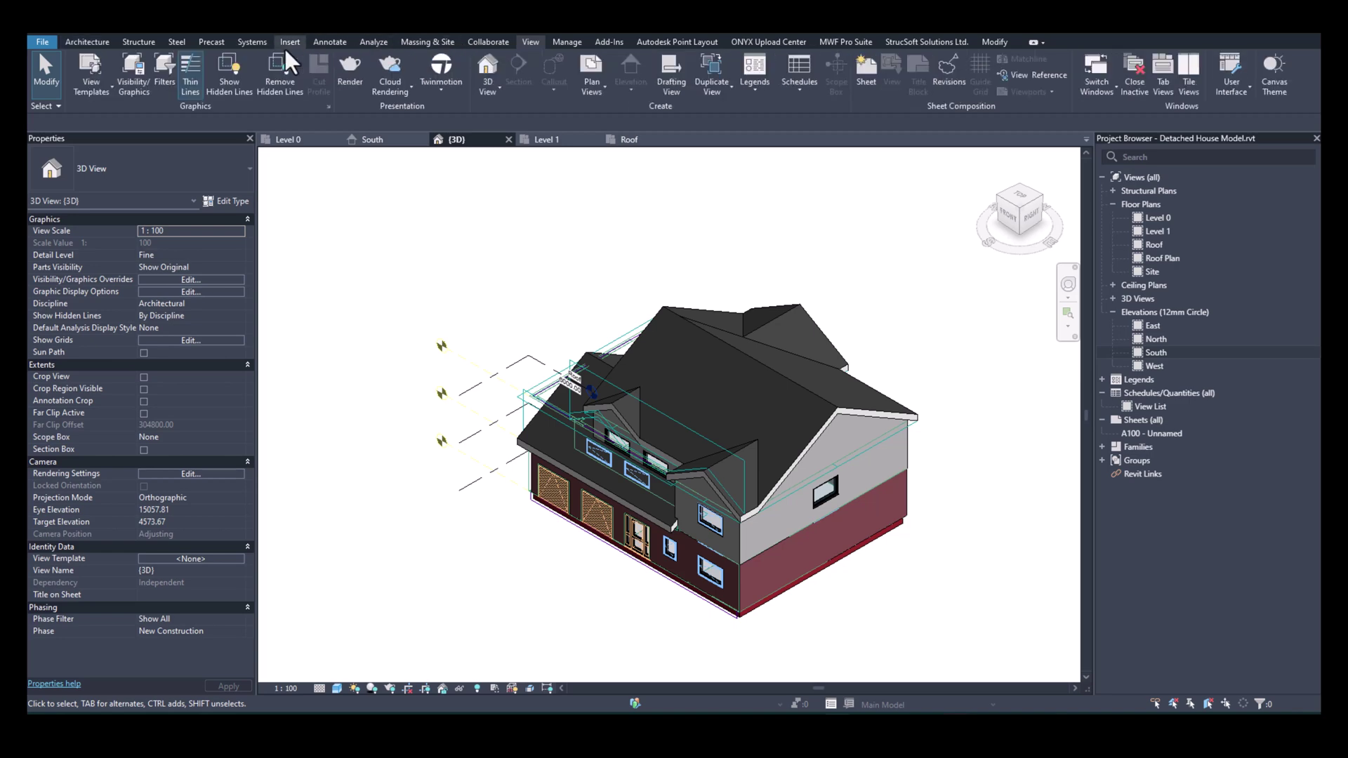
left_click(131, 91)
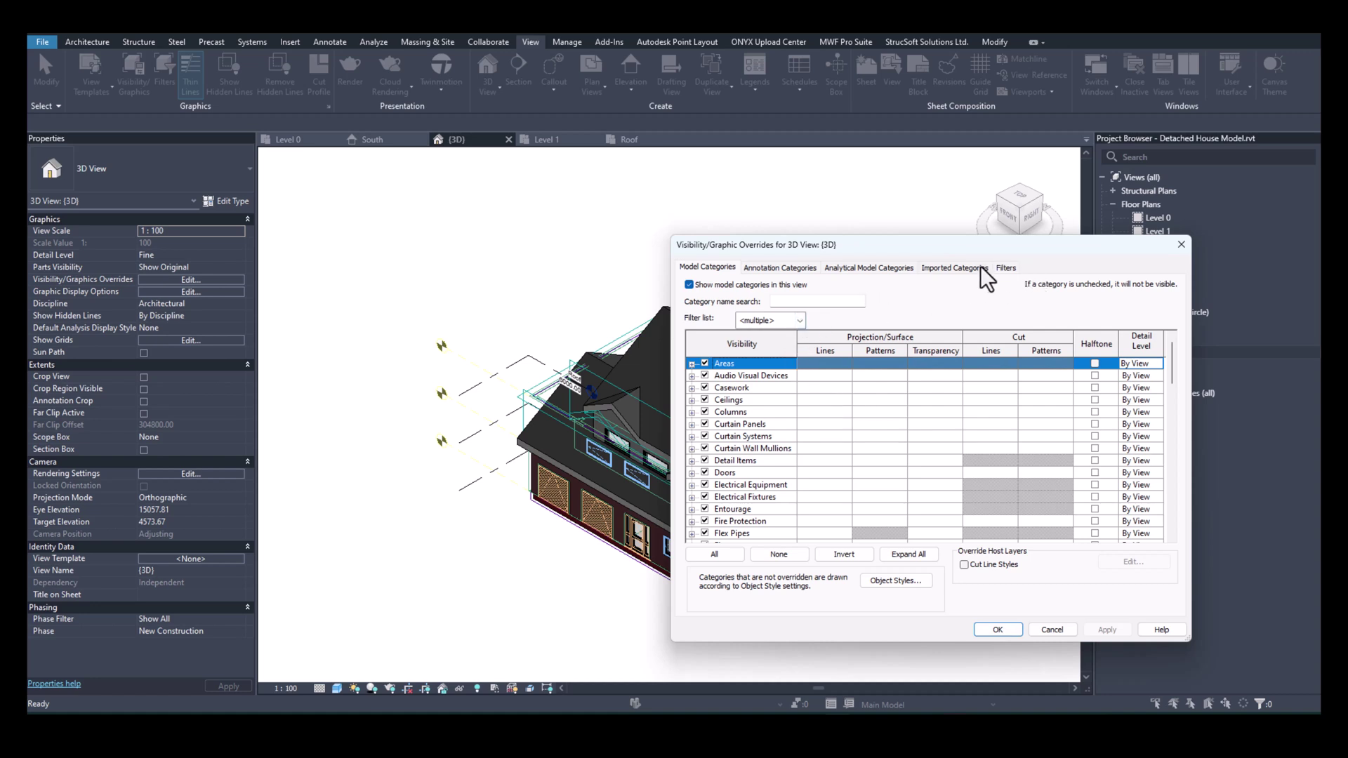
left_click(959, 267)
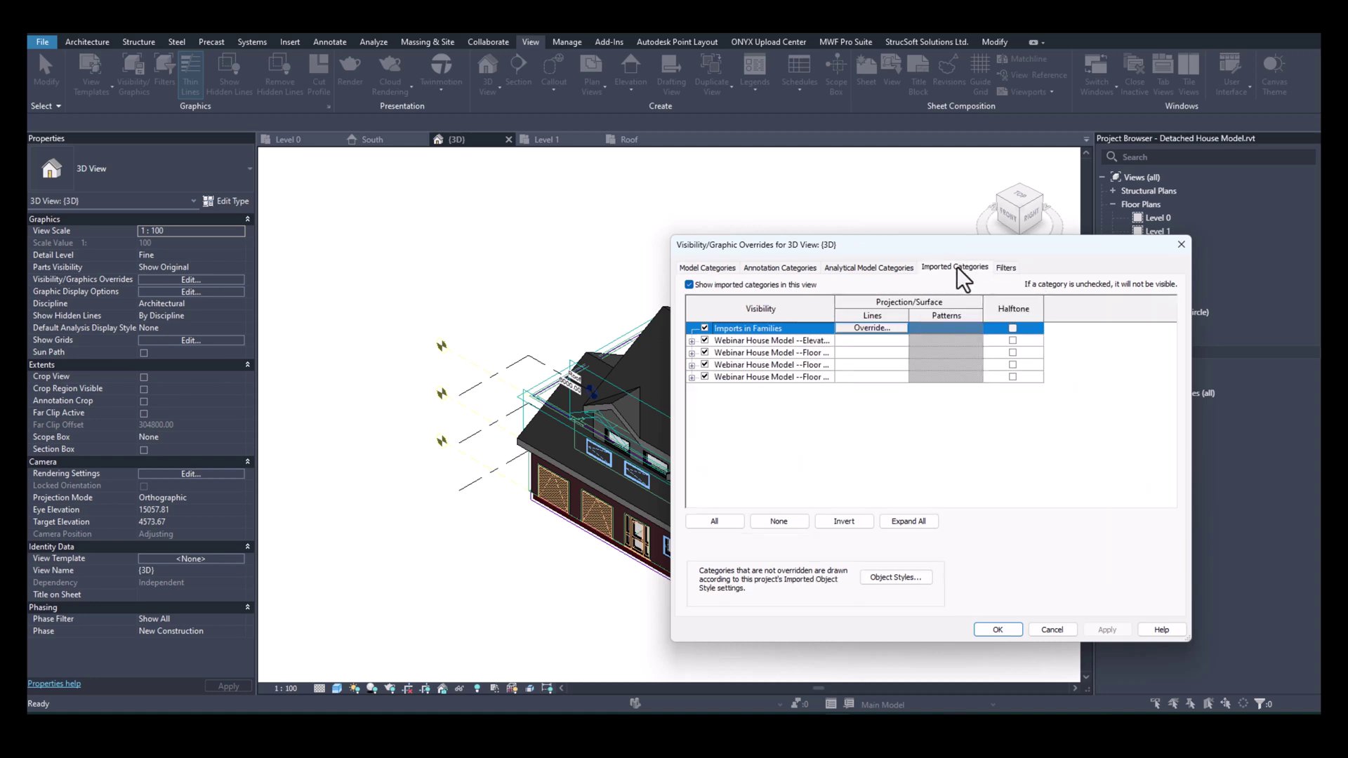
left_click(688, 284)
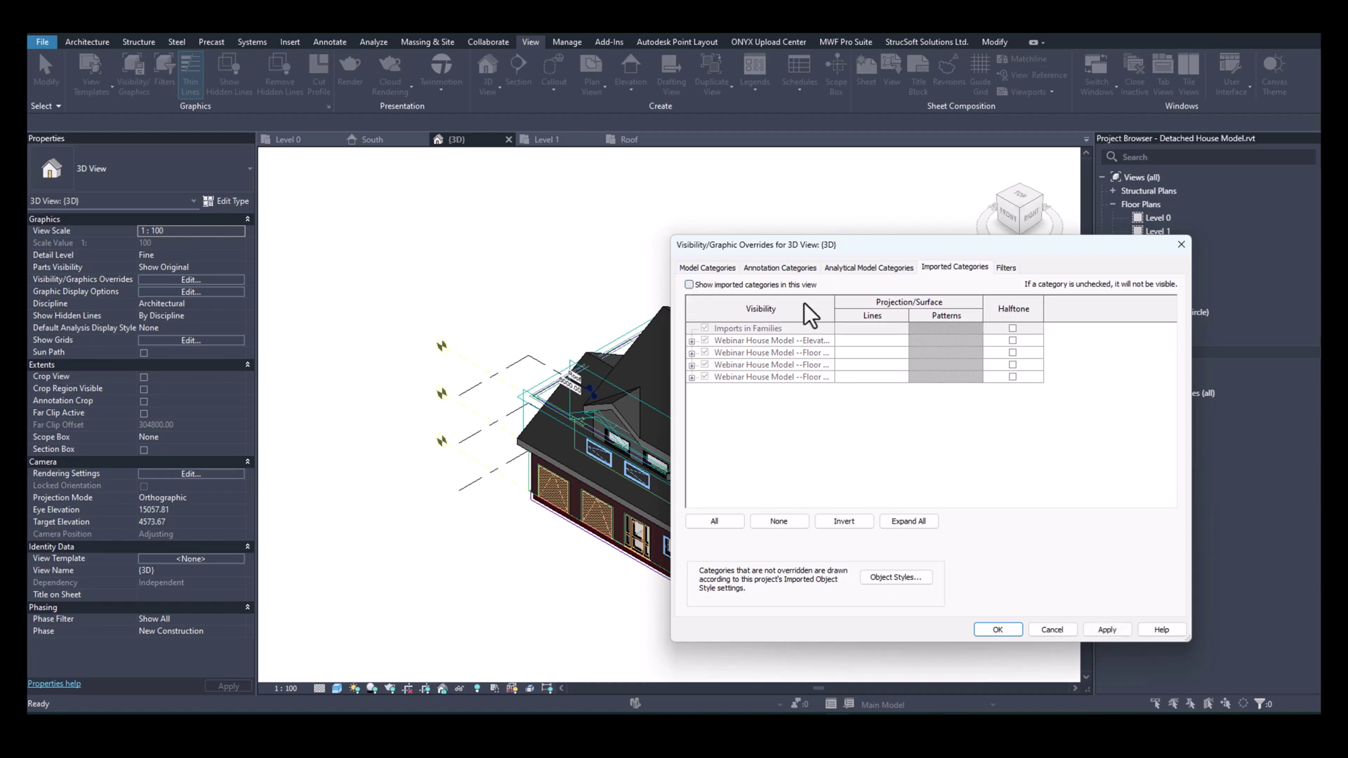
left_click(998, 630)
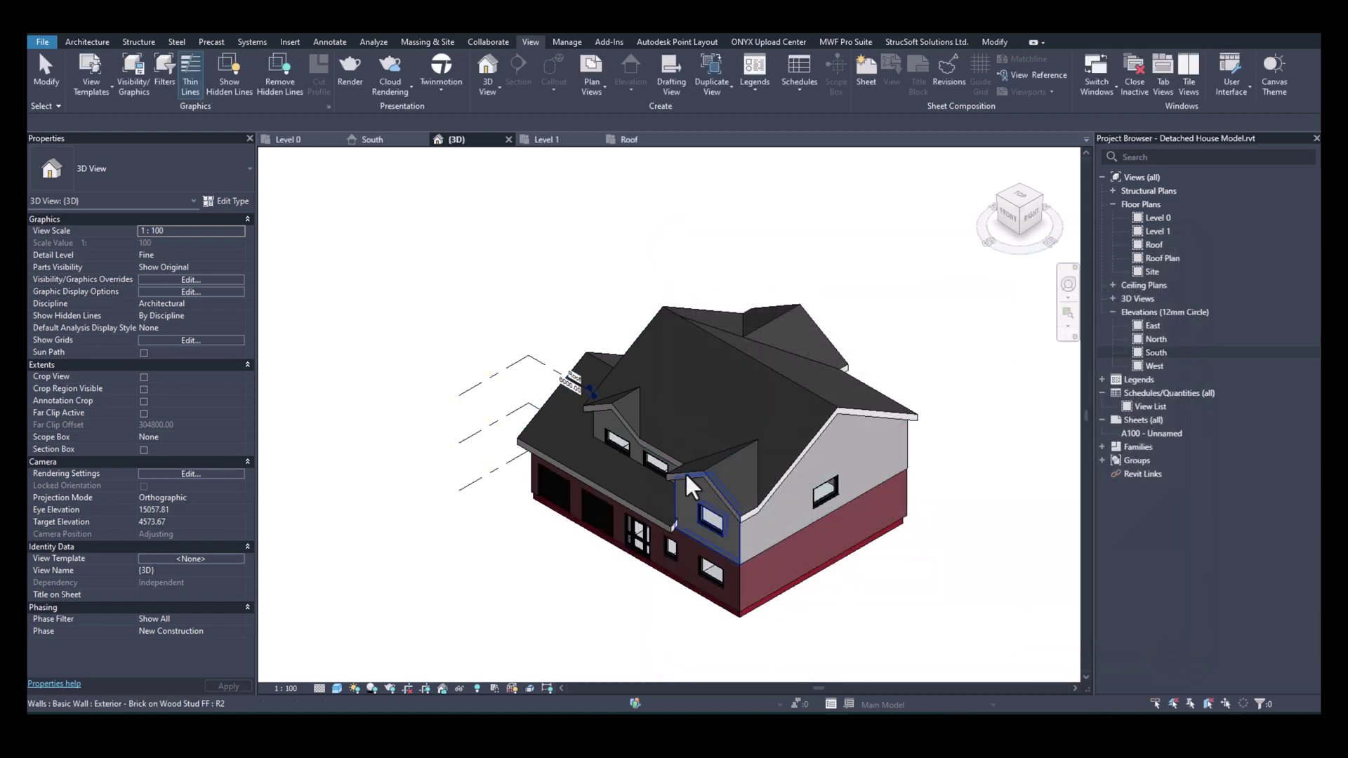
middle_click_drag(665, 605, 850, 556, "shift")
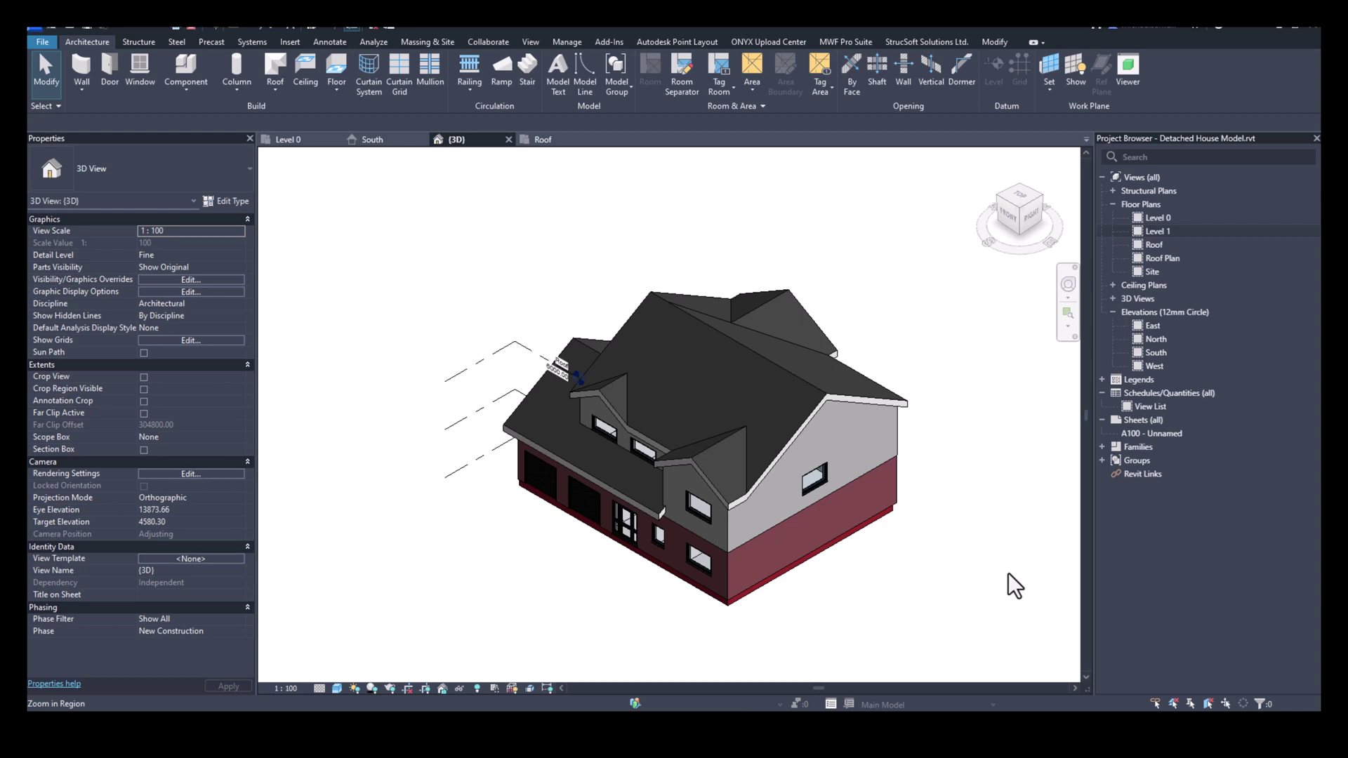
Include the Framing Components and MWF Components directories in the MWF Pro wall data directories.
left_click(844, 40)
left_click(226, 104)
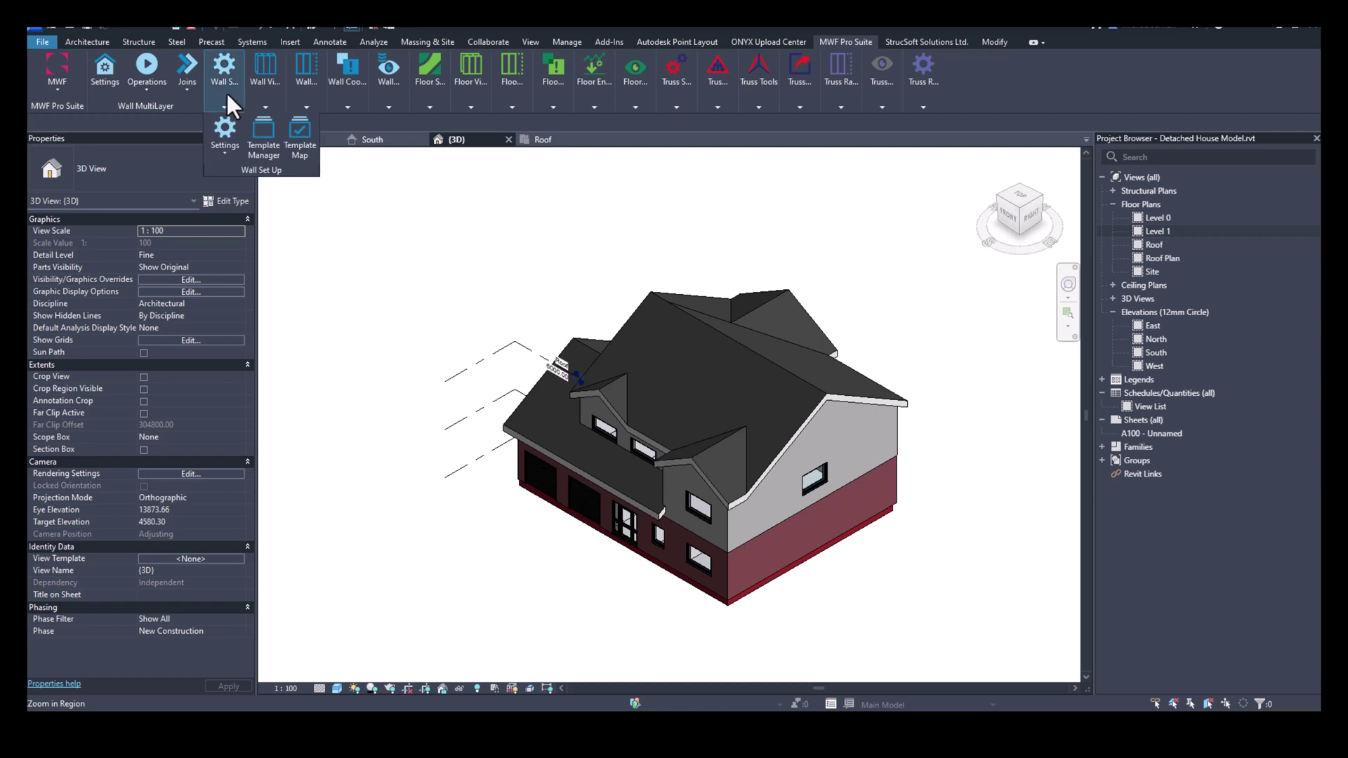
left_click(225, 125)
left_click(242, 175)
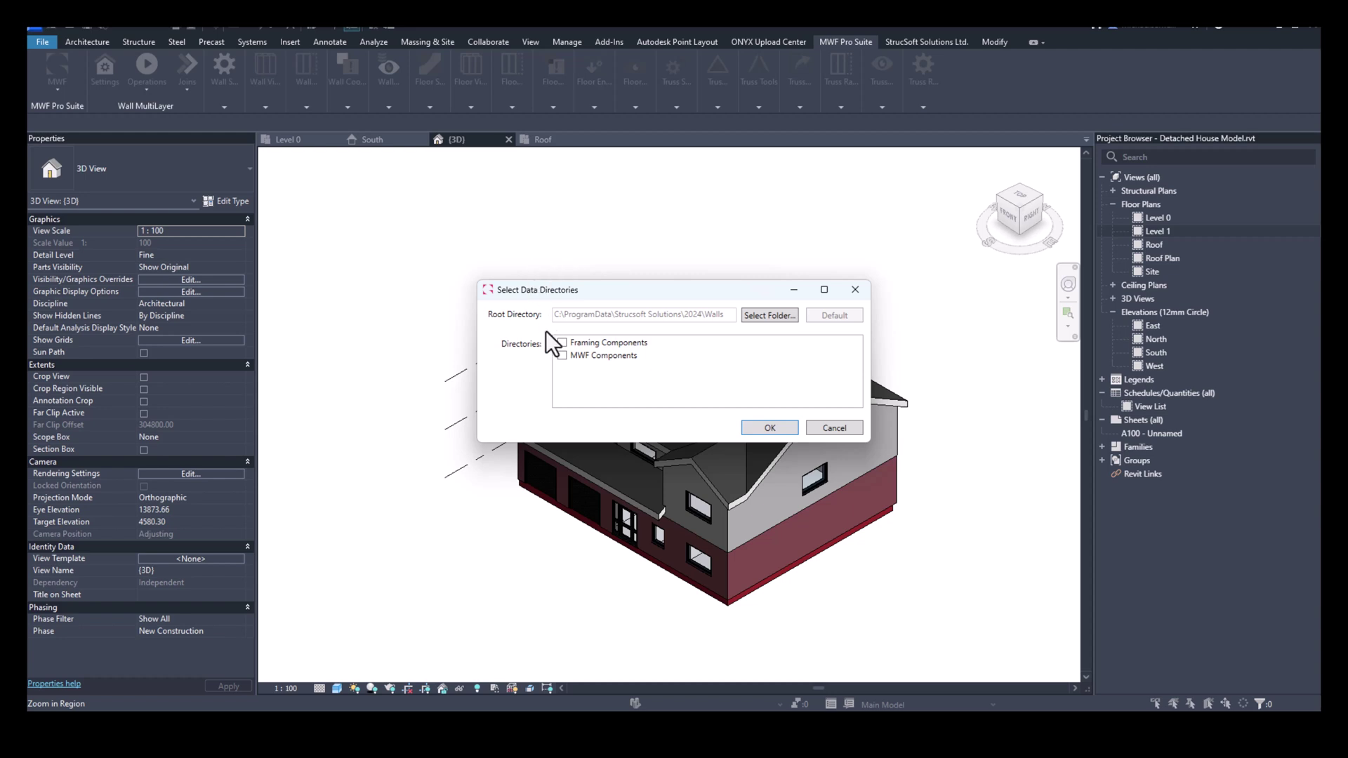
left_click(563, 343)
left_click(562, 355)
left_click(762, 425)
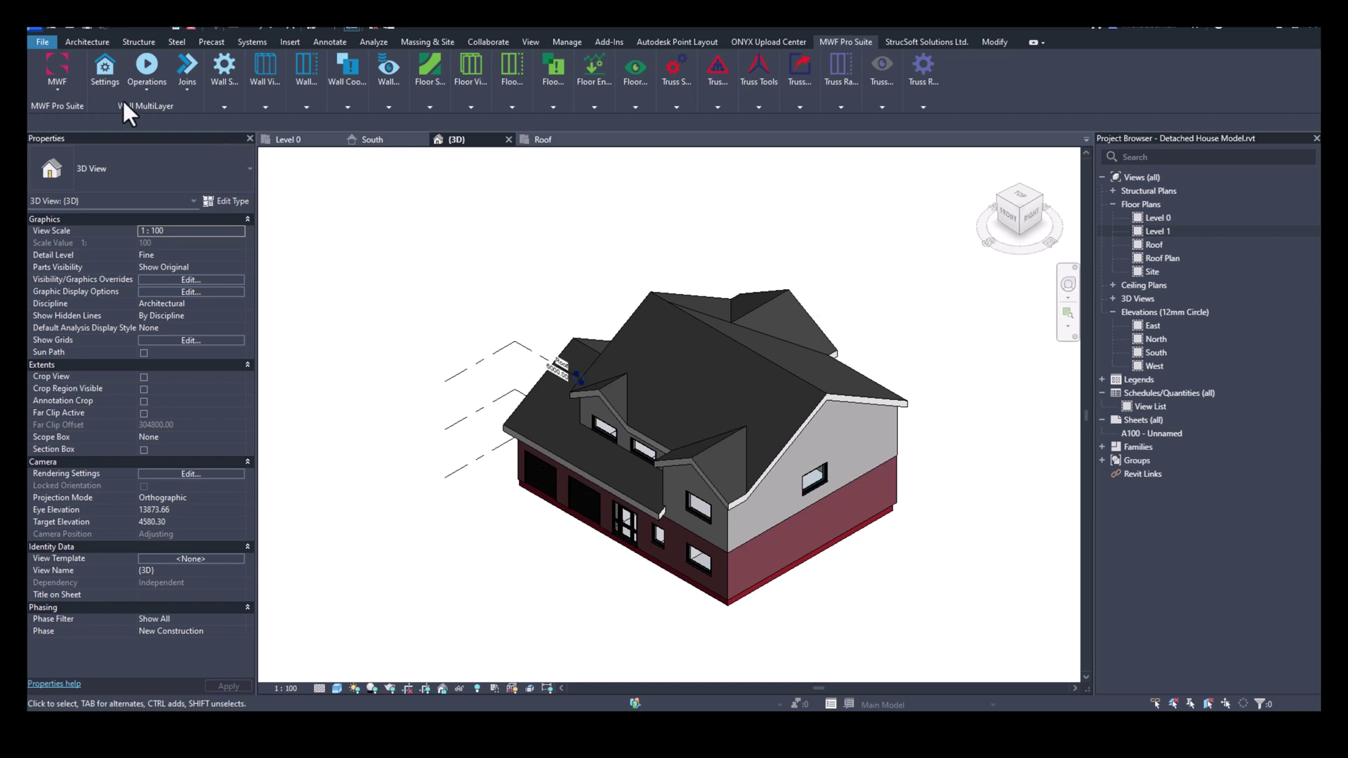
Limit the MWF Pro Suite tools to the wall tool set.
mouse_move(220, 86)
left_click(53, 88)
left_click(90, 145)
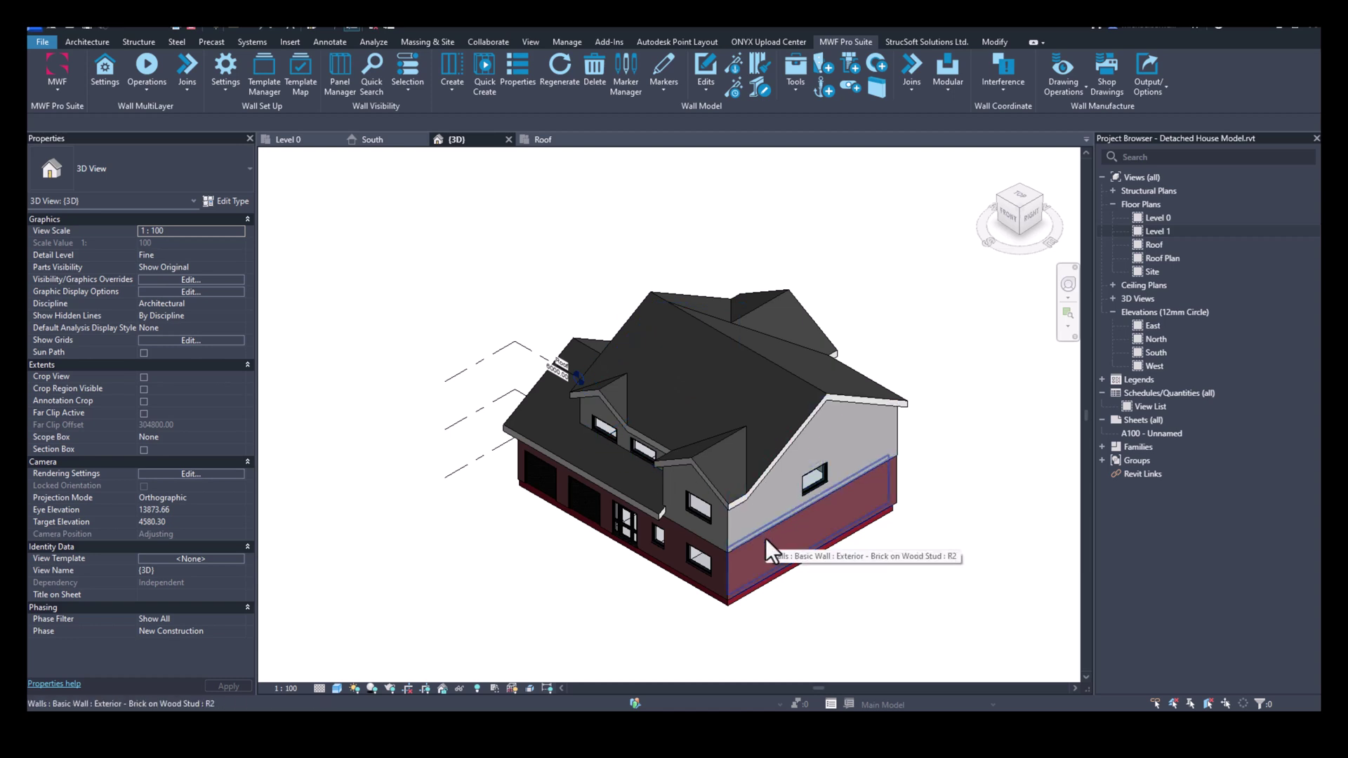
In the Level 0 plan, start loading a family and browse to 2024 > Walls > Framing Components > Metric > MWF Standard.
left_click(289, 140)
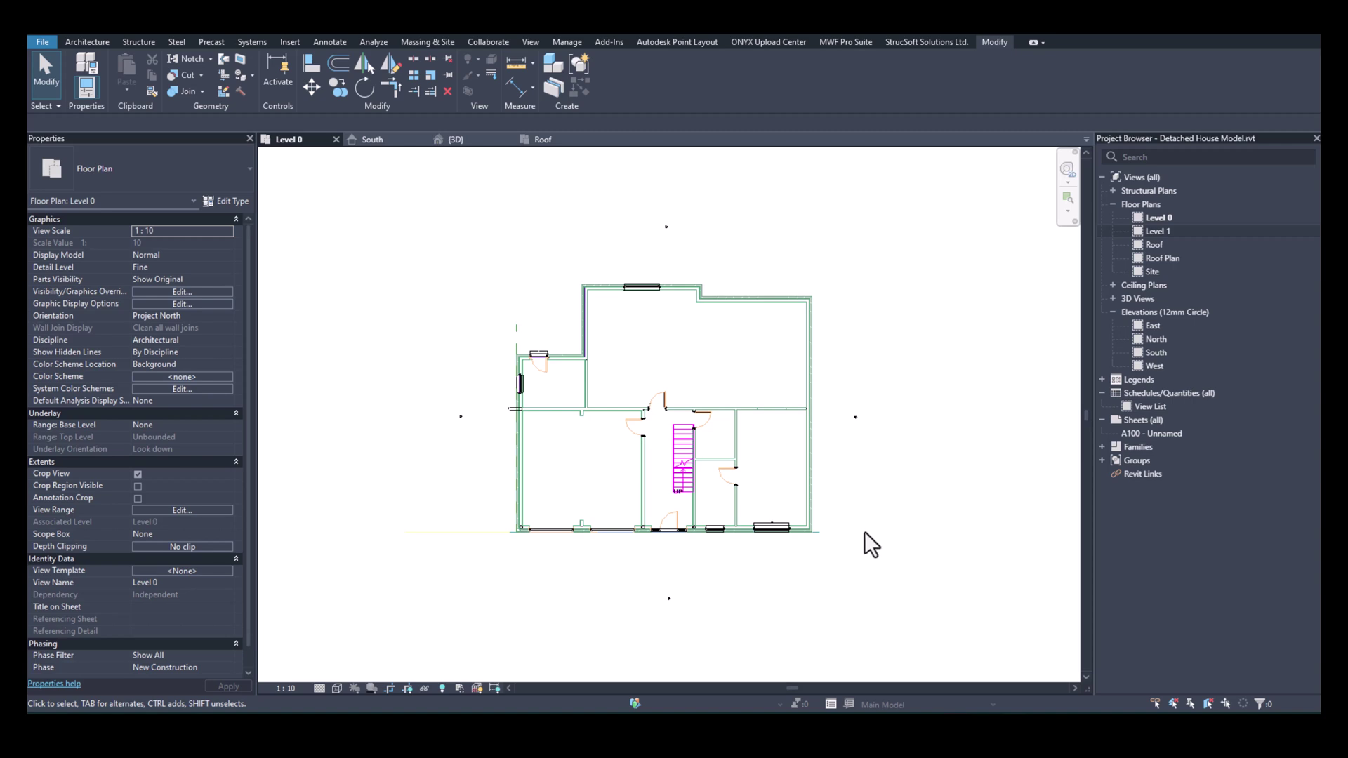
scroll(592, 496, "up", 5)
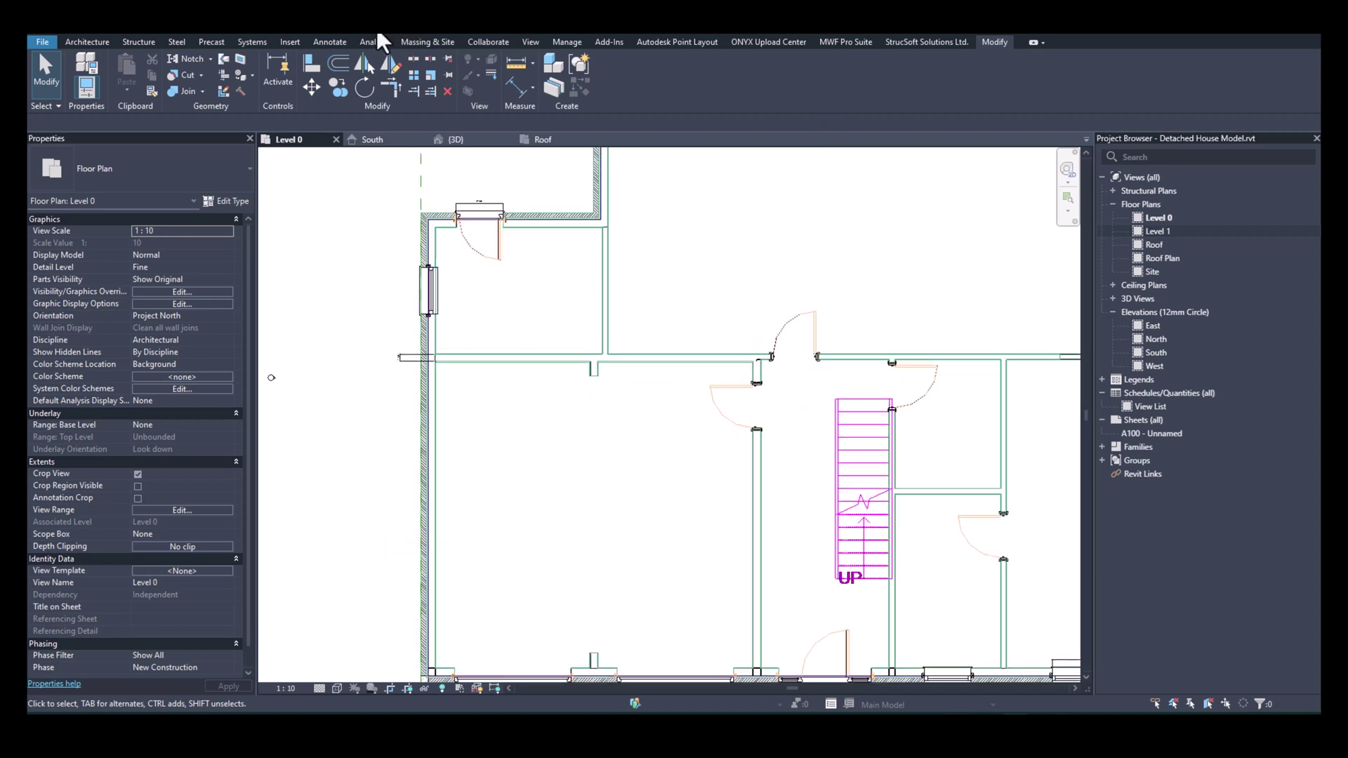
left_click(291, 43)
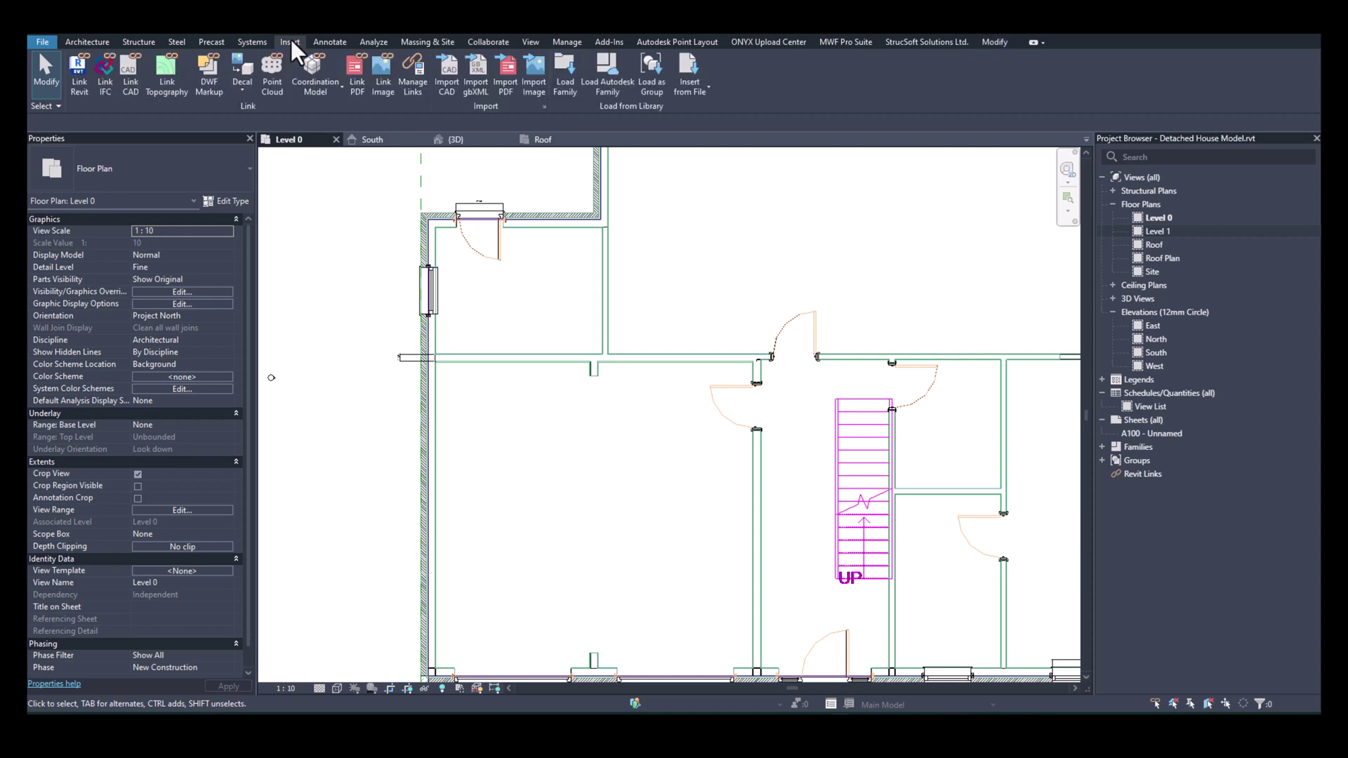
left_click(568, 85)
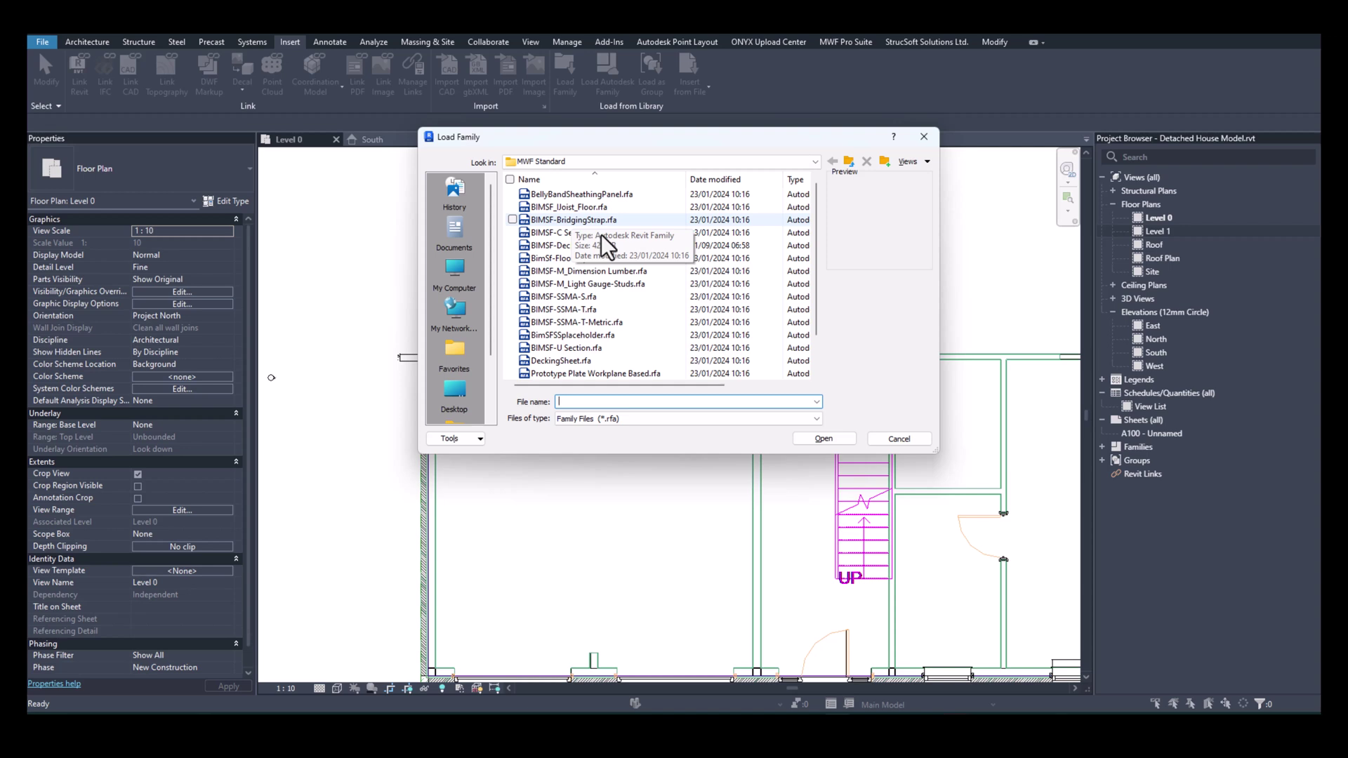
left_click(849, 163)
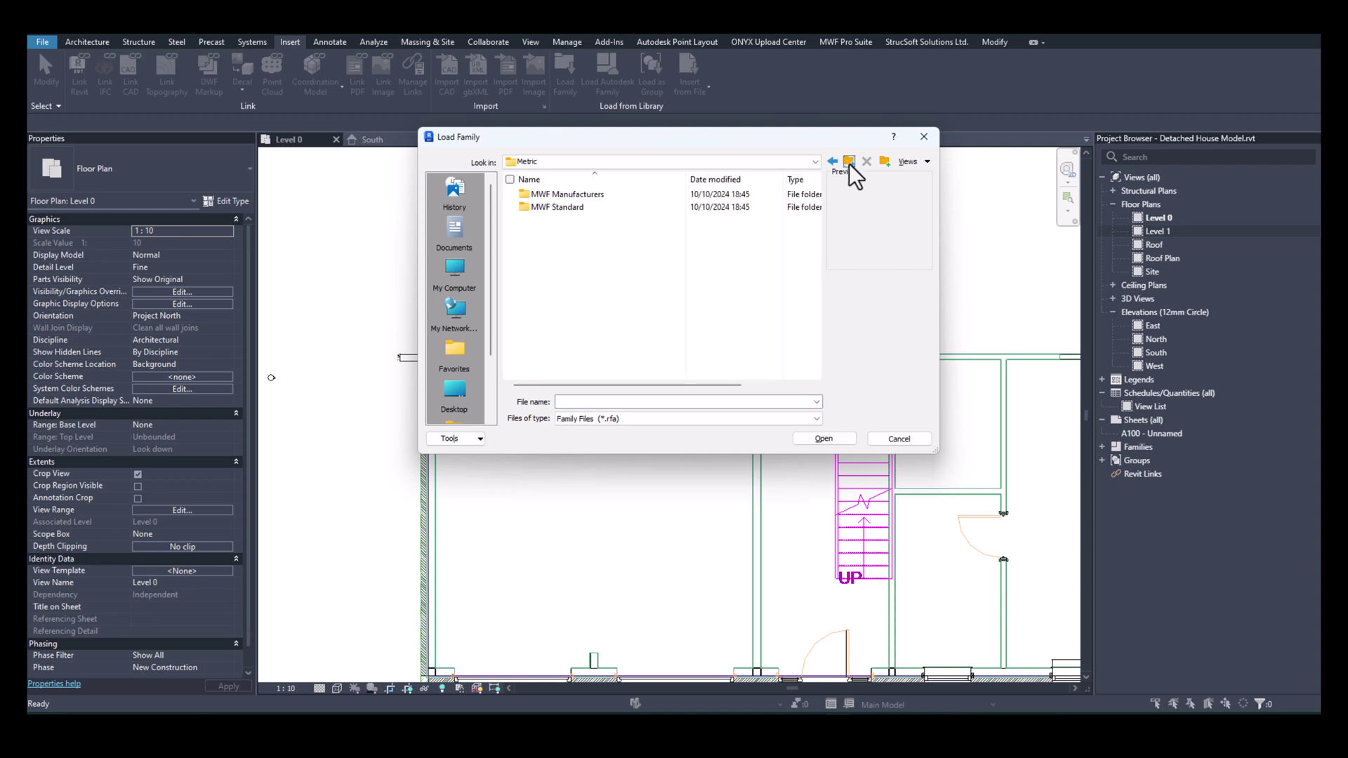
left_click(849, 163)
left_click(848, 163)
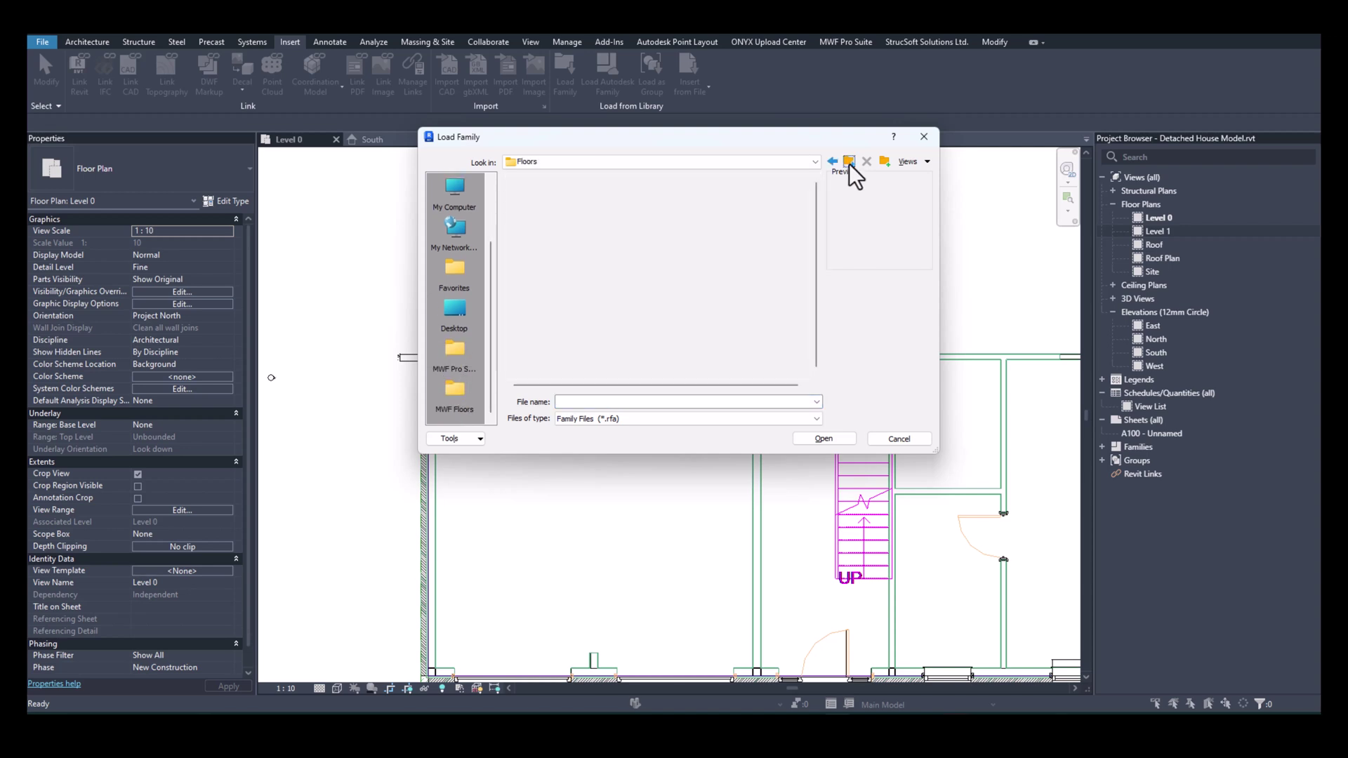
left_click(849, 163)
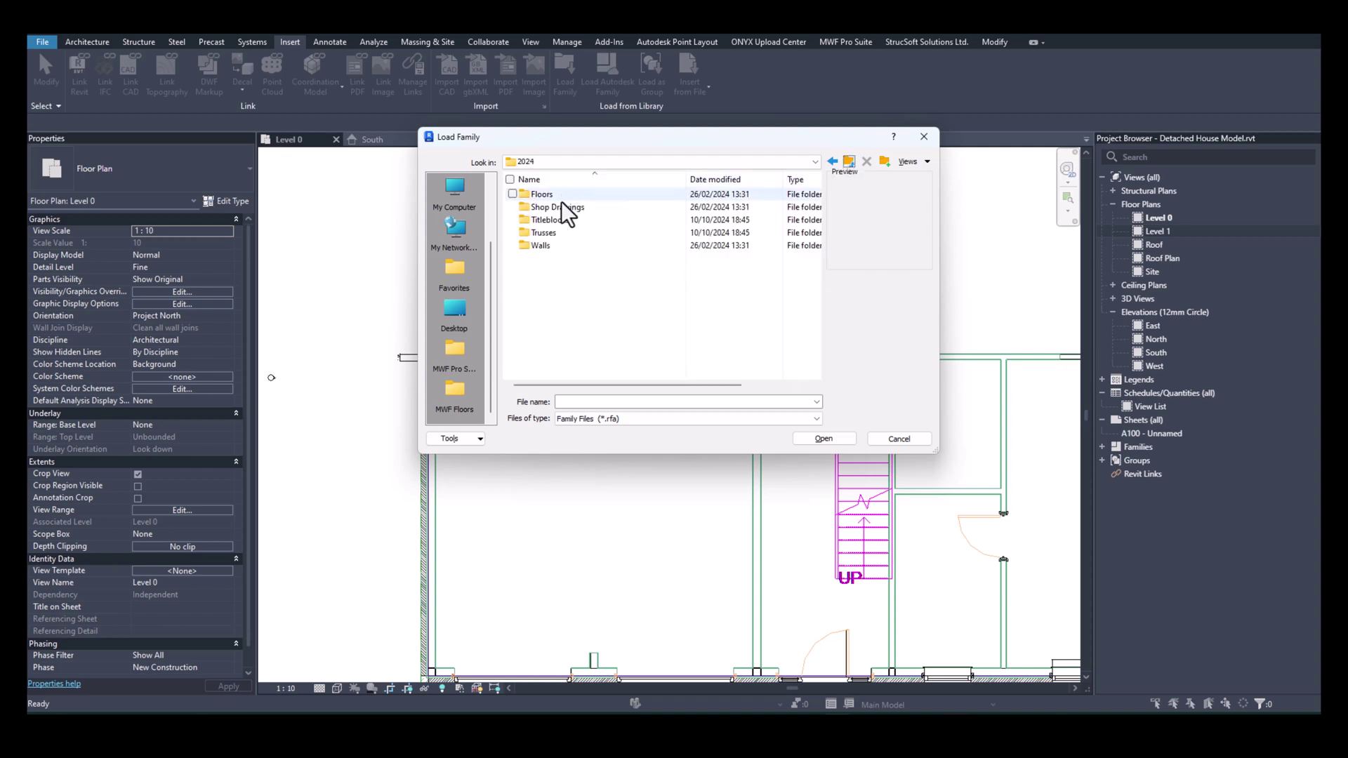
double_click(549, 247)
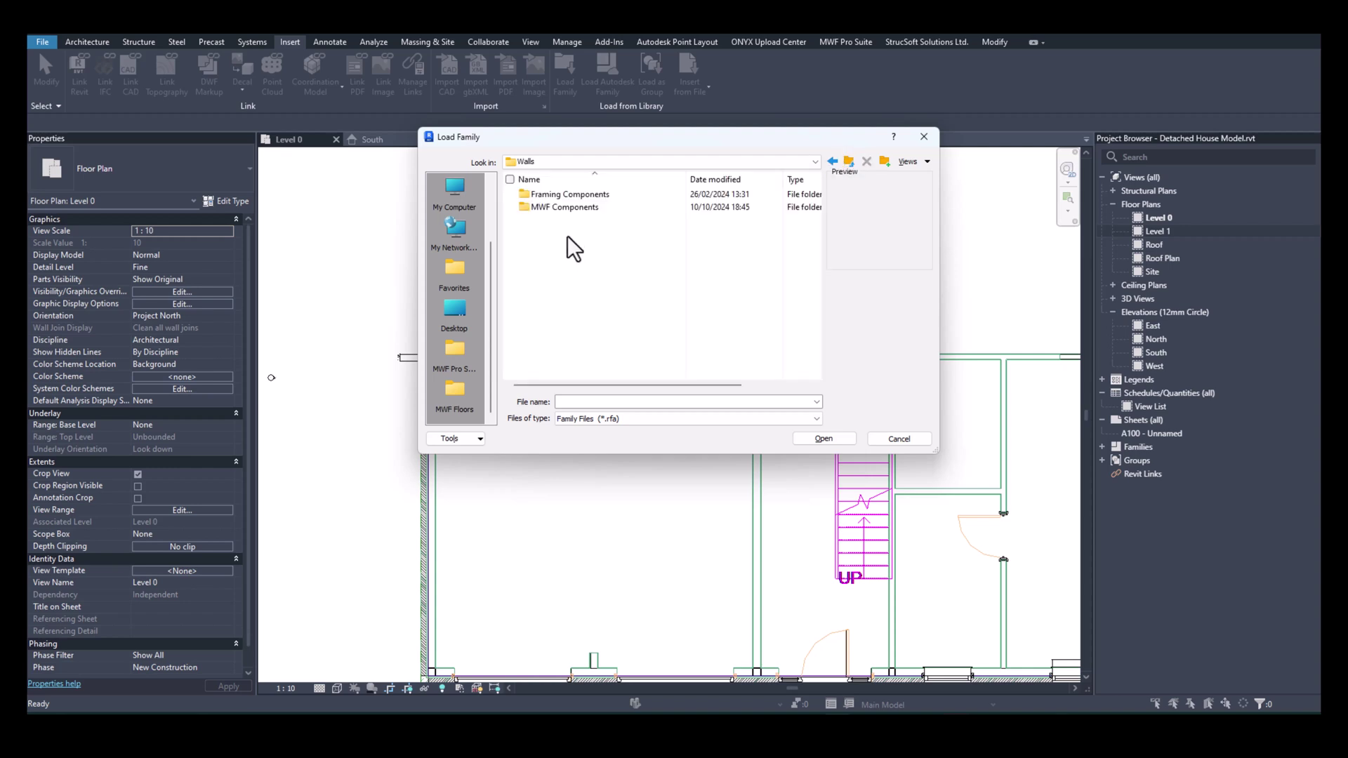
double_click(571, 196)
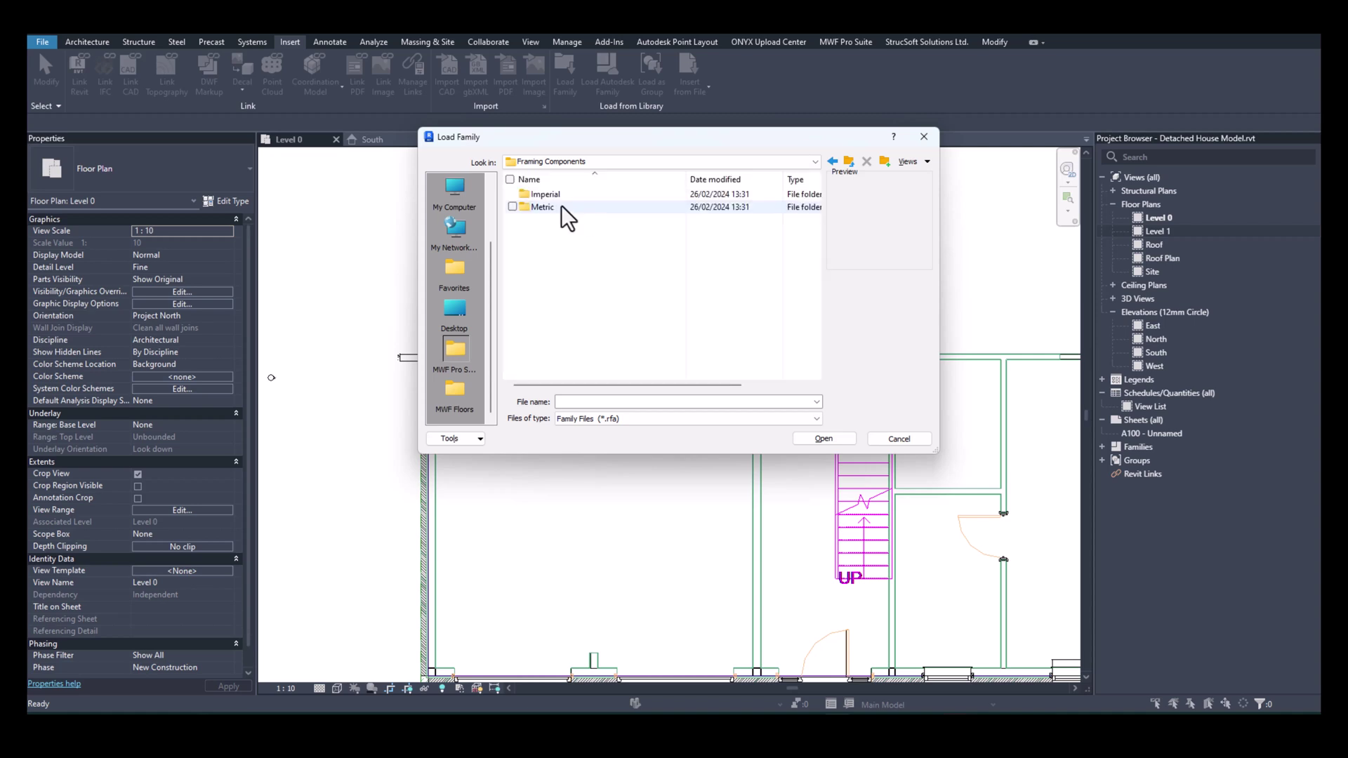
double_click(561, 207)
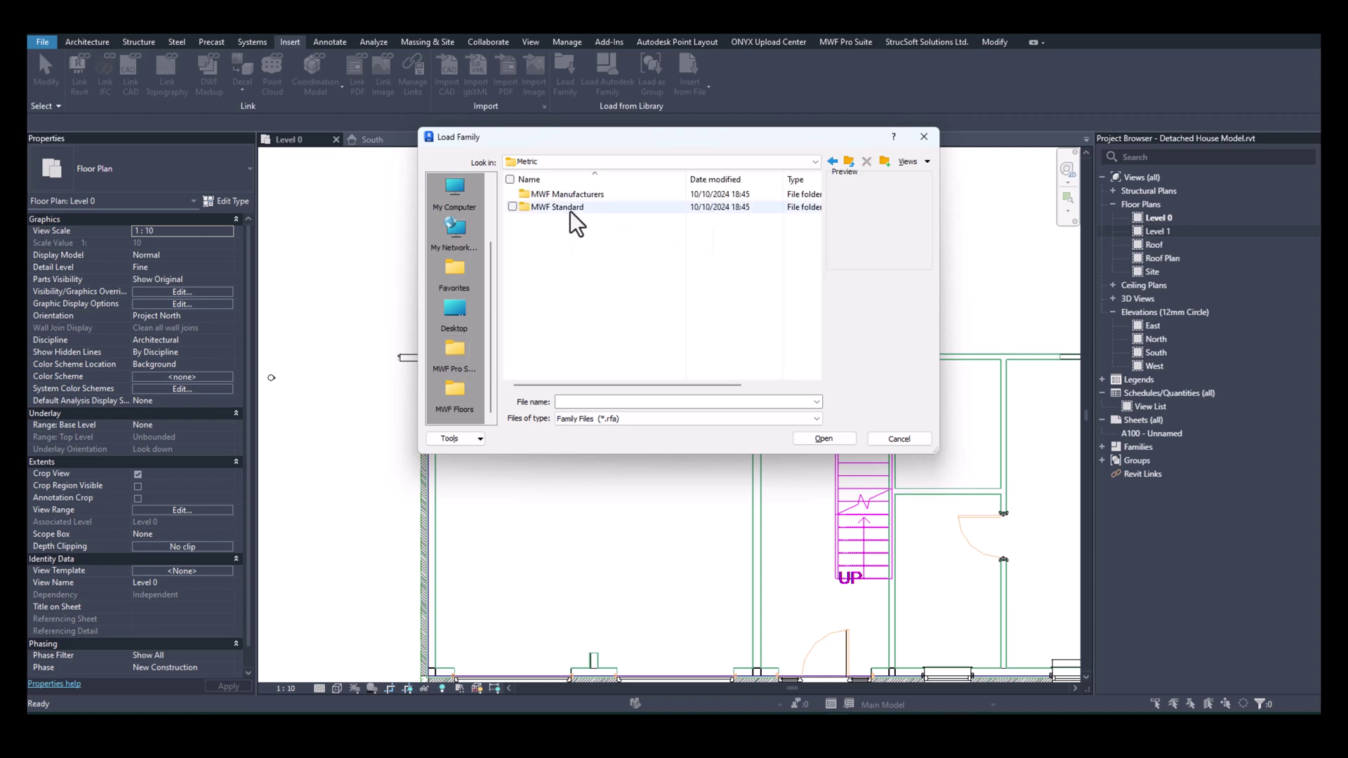
double_click(572, 208)
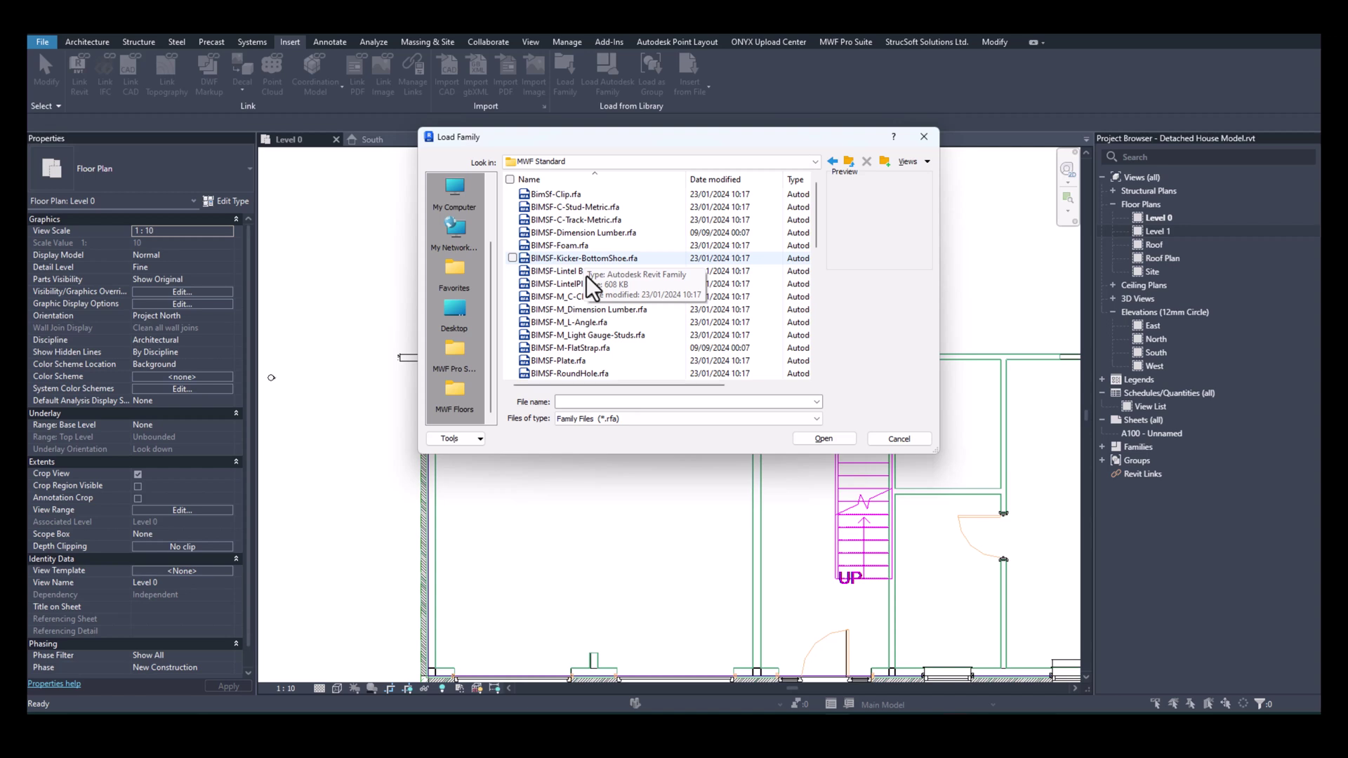
Load the BIMSF-M_Dimension Lumber family with its 38x114 and 38x140 types.
left_click(600, 309)
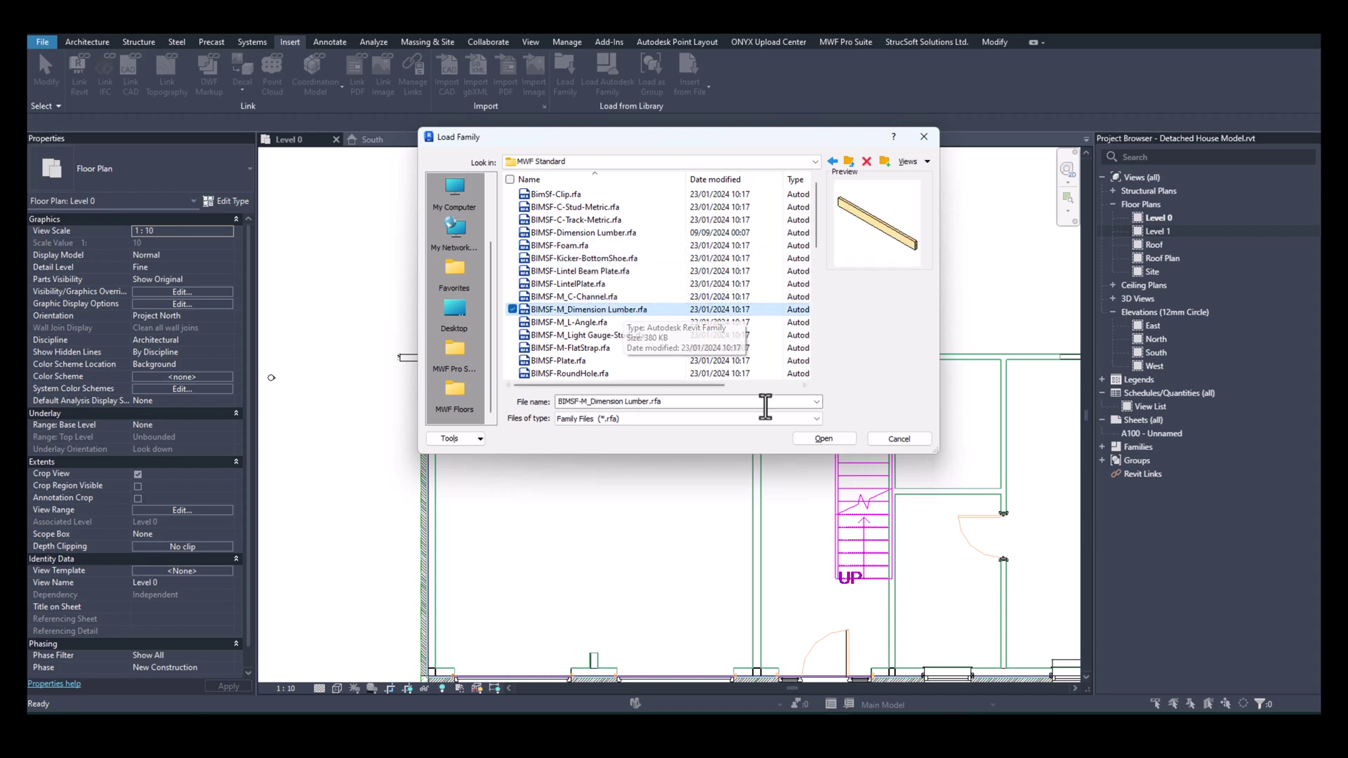
left_click(824, 440)
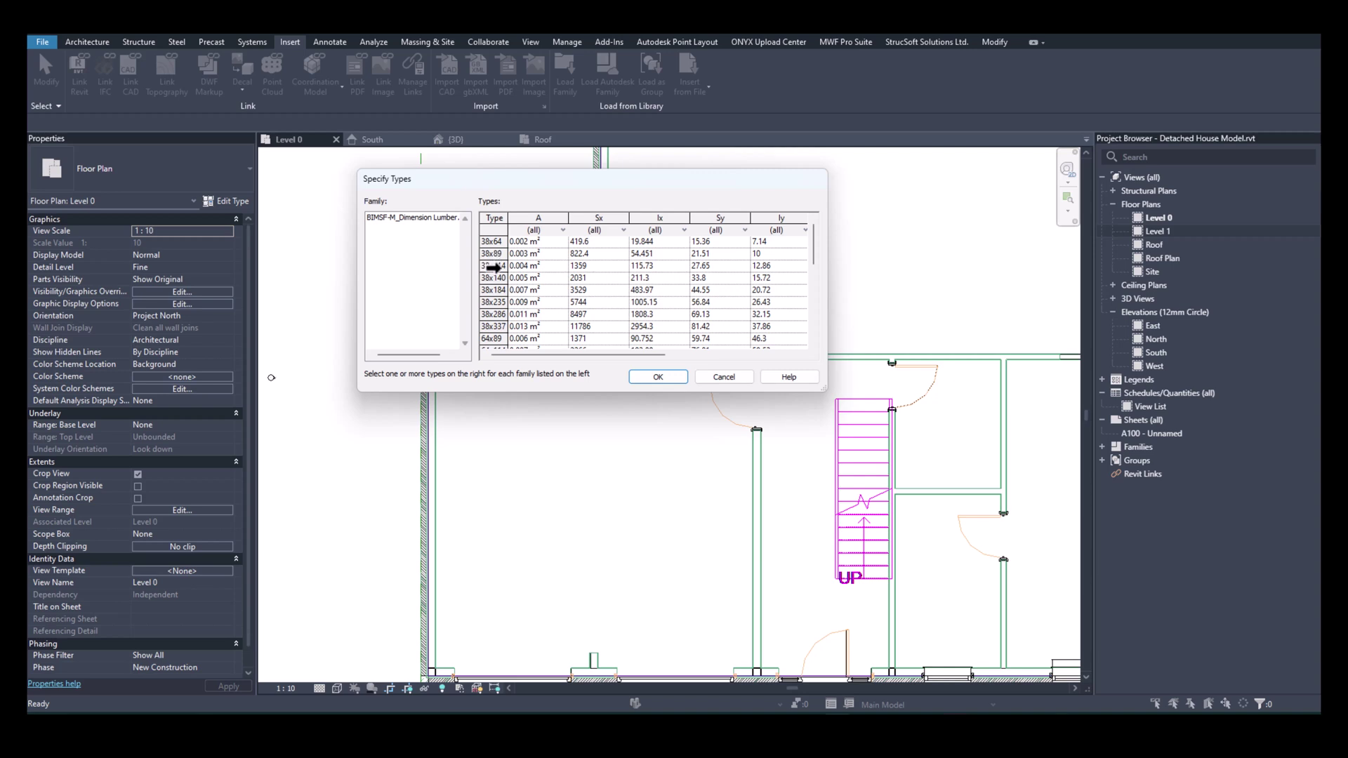
left_click(500, 278)
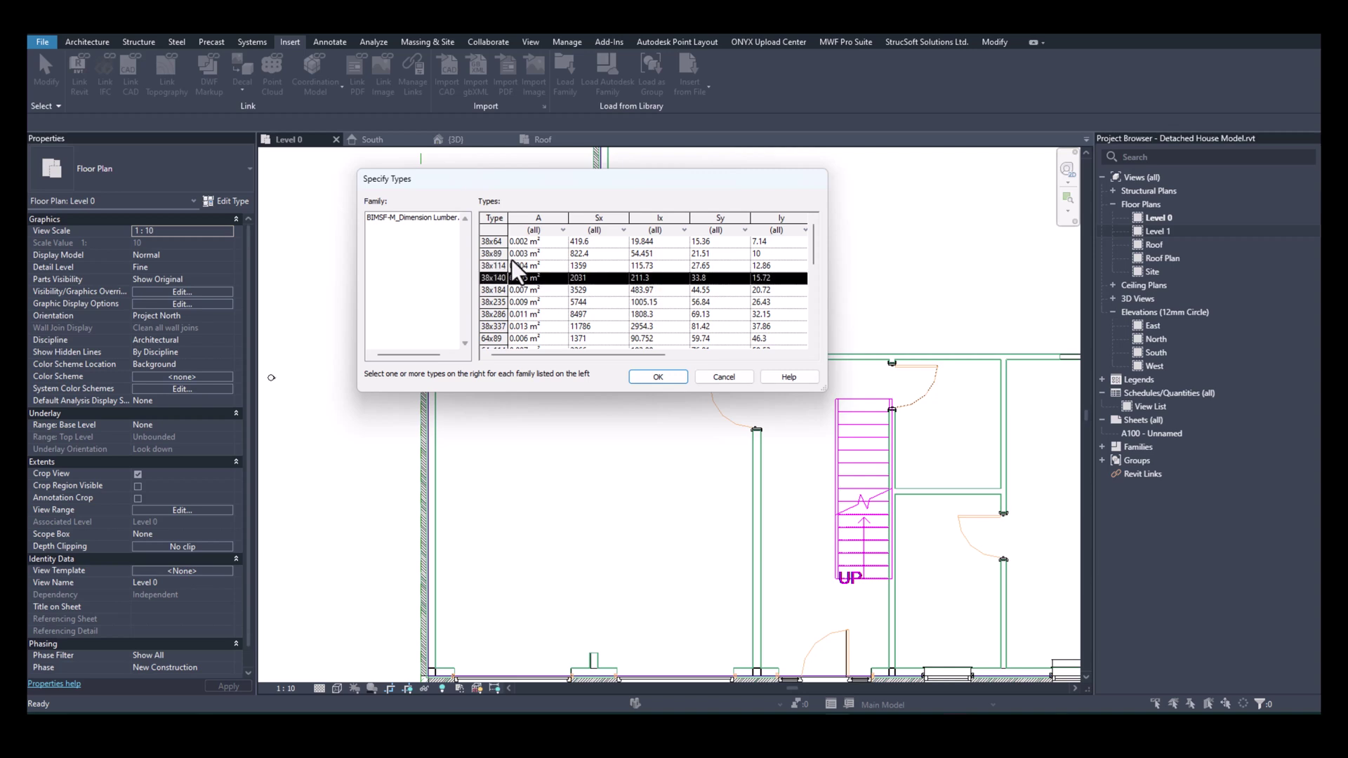
left_click(498, 265, "ctrl")
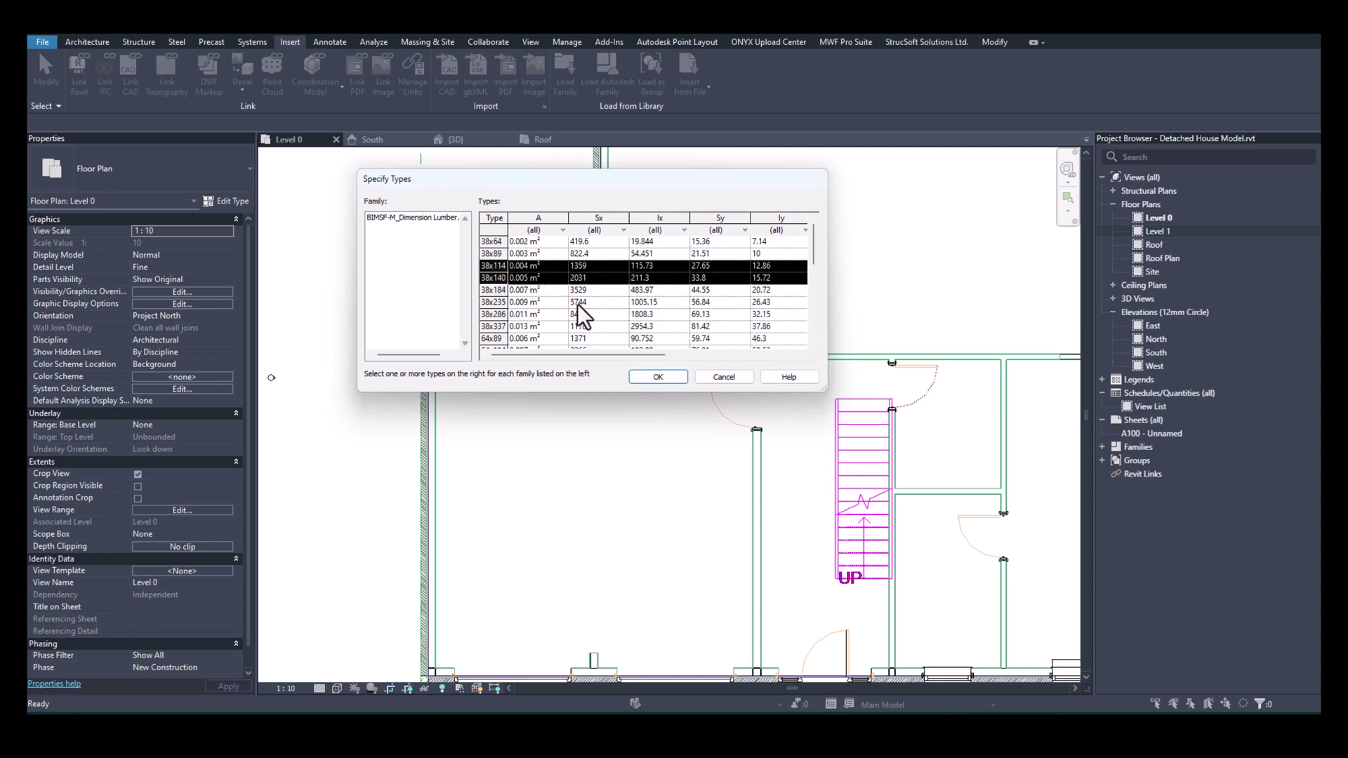
left_click(658, 379)
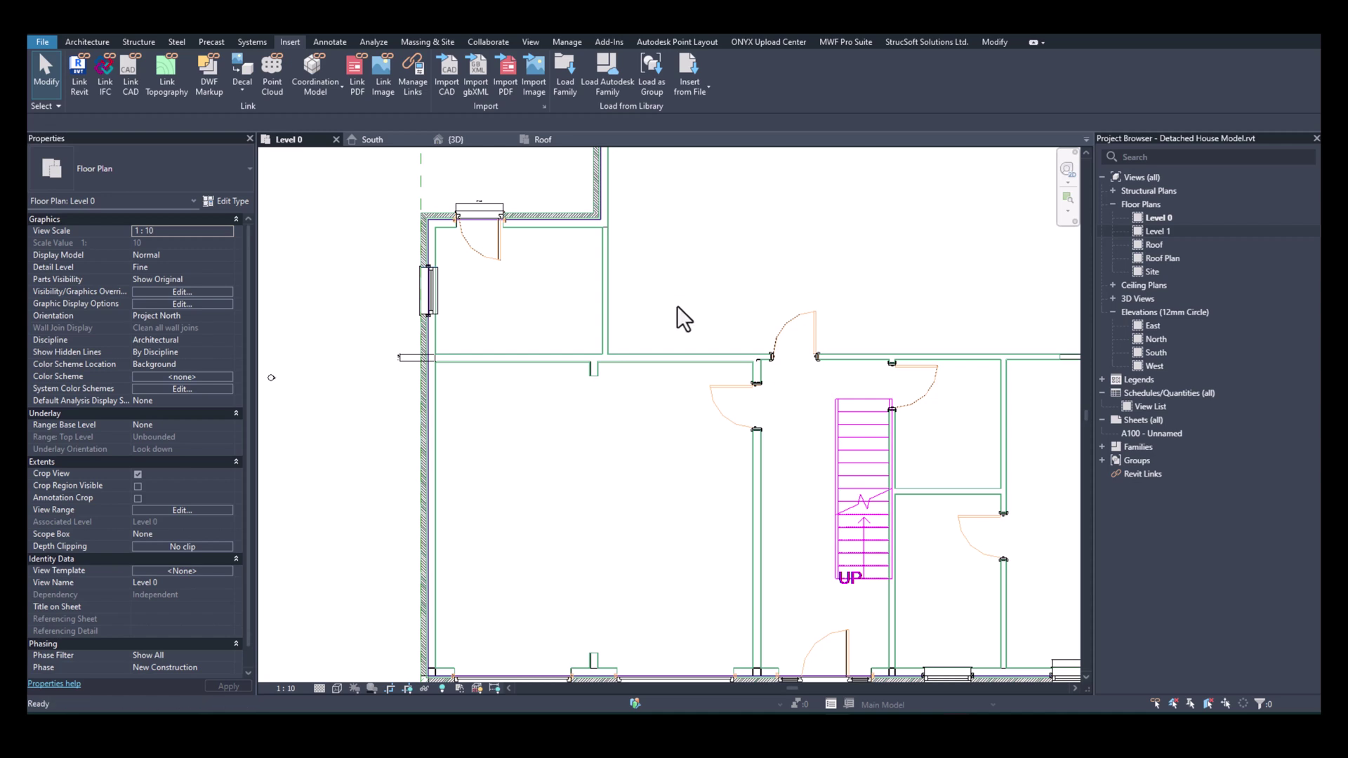
Check the dimension lumber types offered for placing a beam, and leave the Beam command without placing one.
key("b")
key("m")
left_click(151, 172)
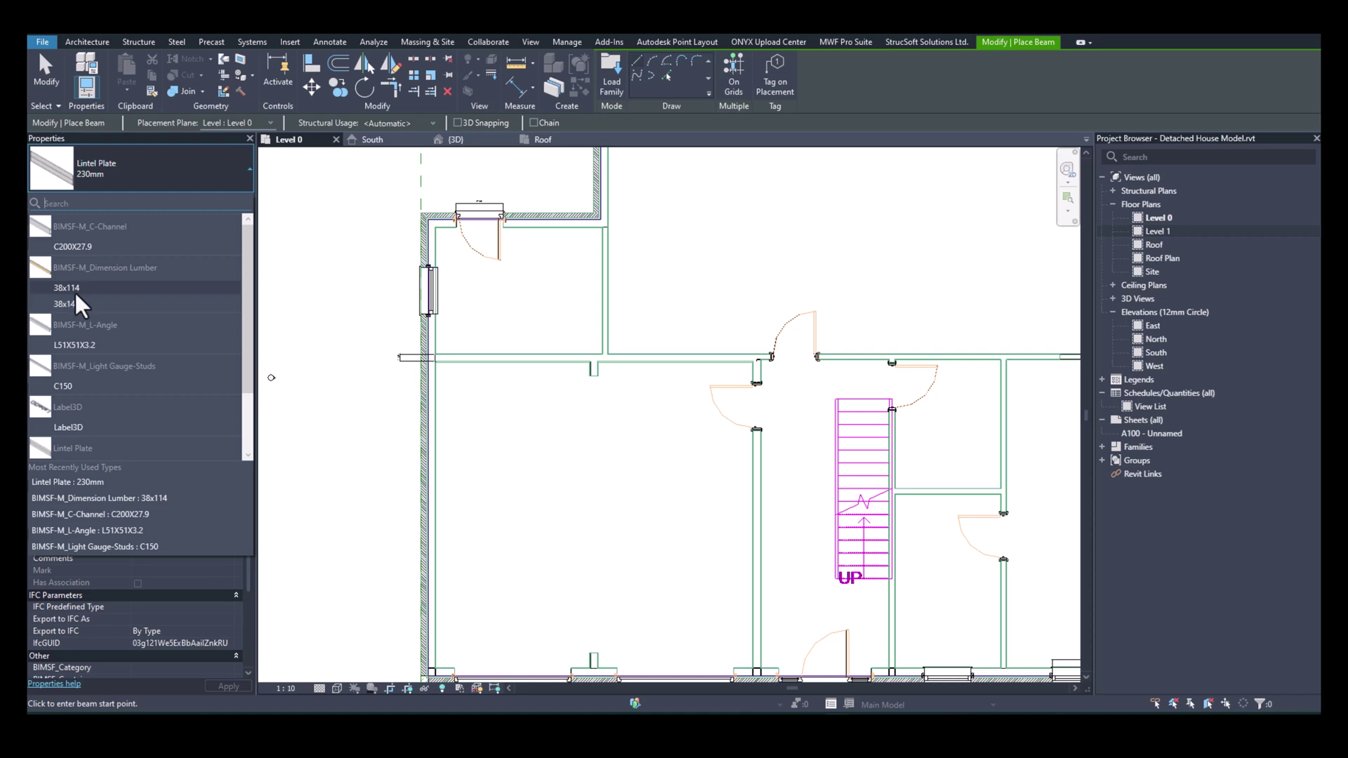
left_click(386, 305)
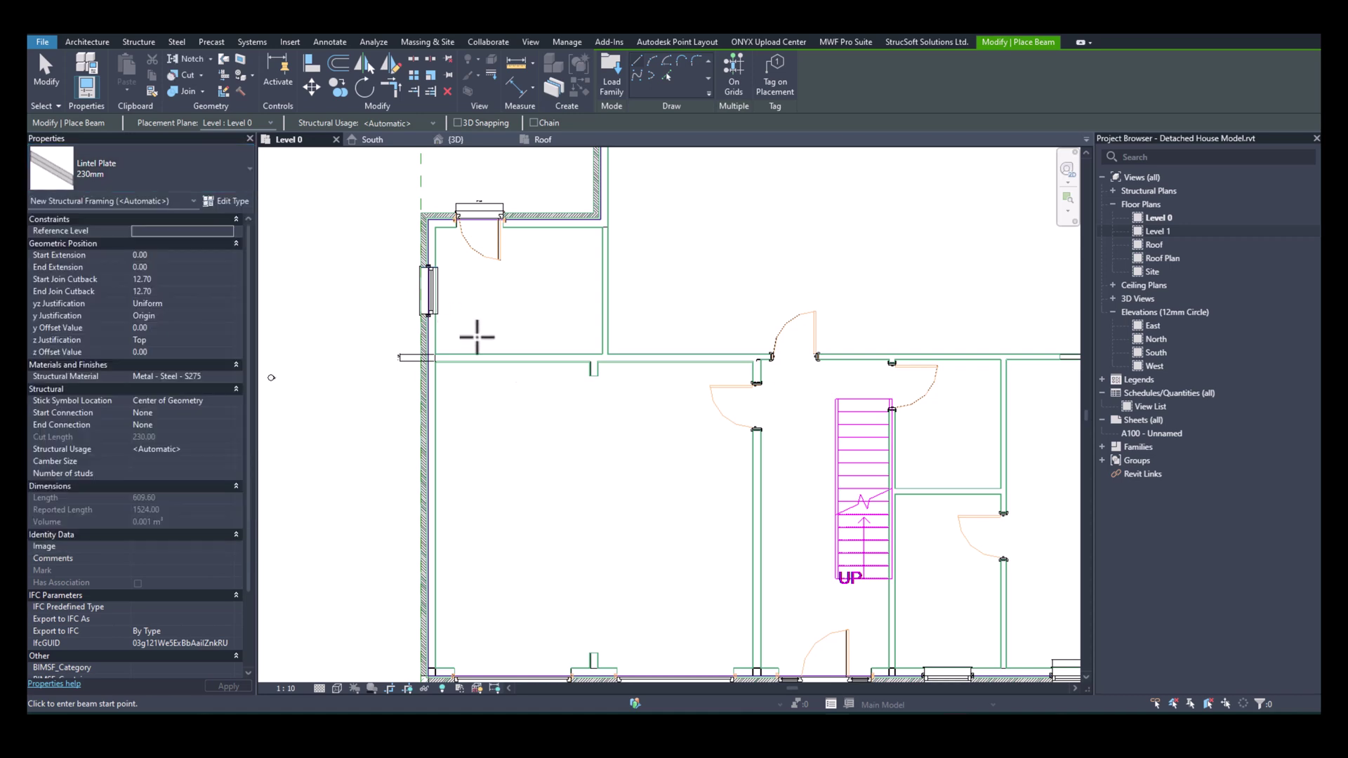
middle_click_drag(696, 380, 637, 356)
key("Escape")
Select the horizontal 140mm stud interior wall that meets the west exterior wall on Level 0 and open MWF panel creation for it.
scroll(670, 438, "up", 1)
middle_click_drag(674, 439, 716, 421)
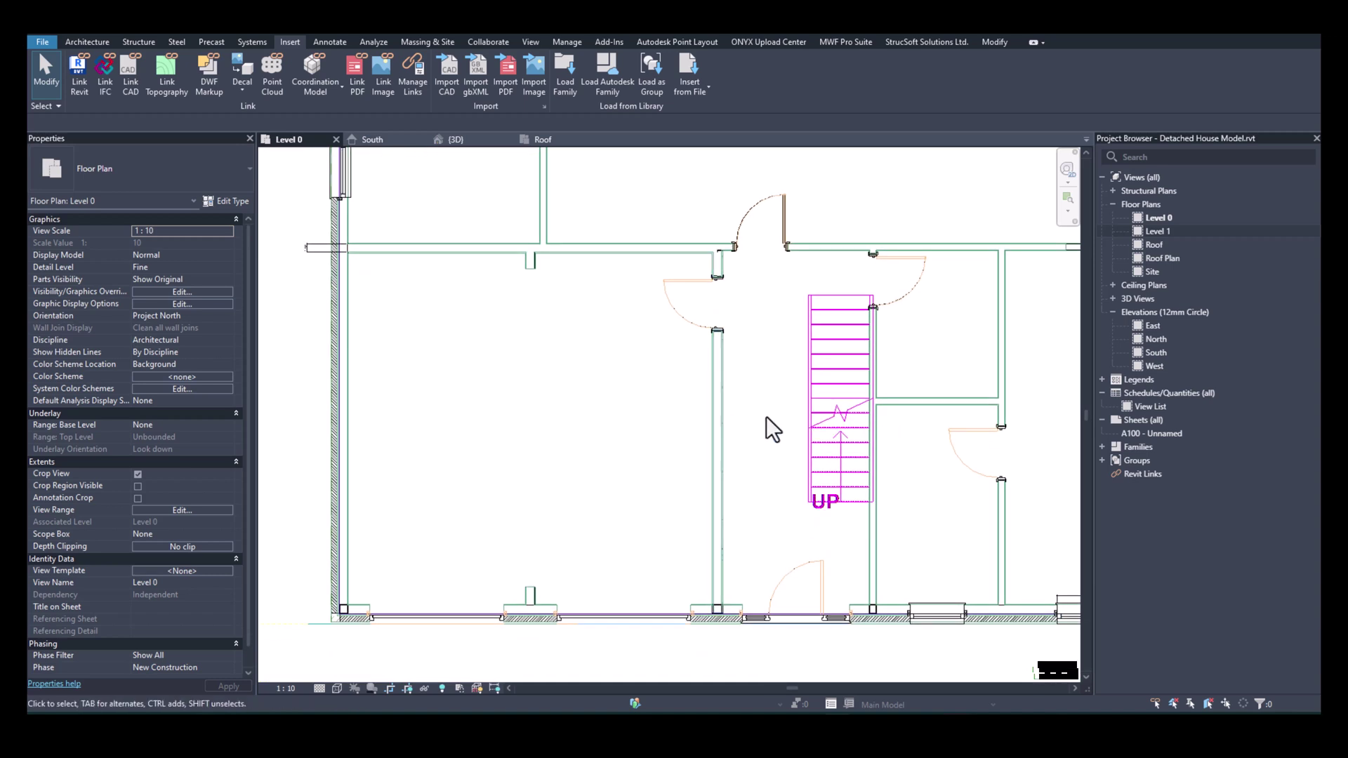
left_click(717, 426)
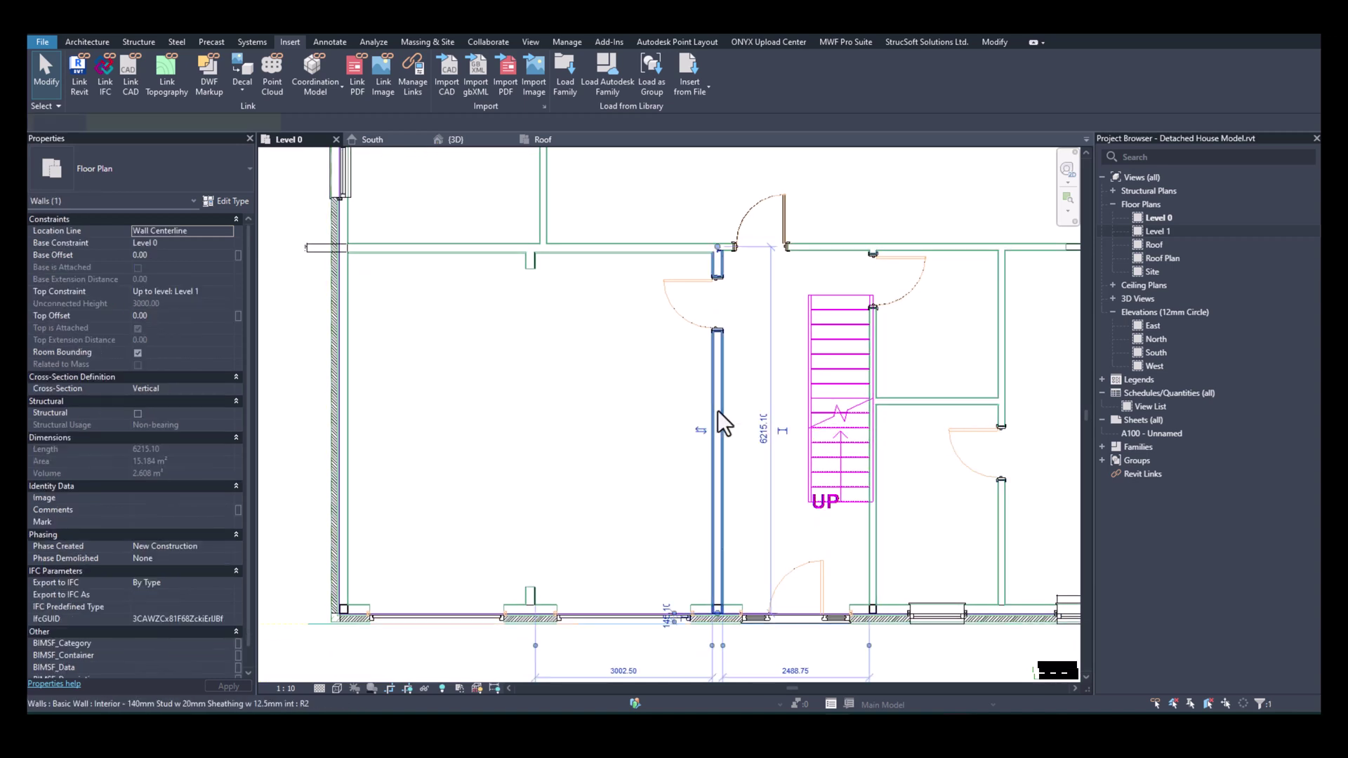
left_click(575, 254)
scroll(484, 241, "up", 3)
middle_click_drag(411, 254, 614, 254)
left_click(846, 42)
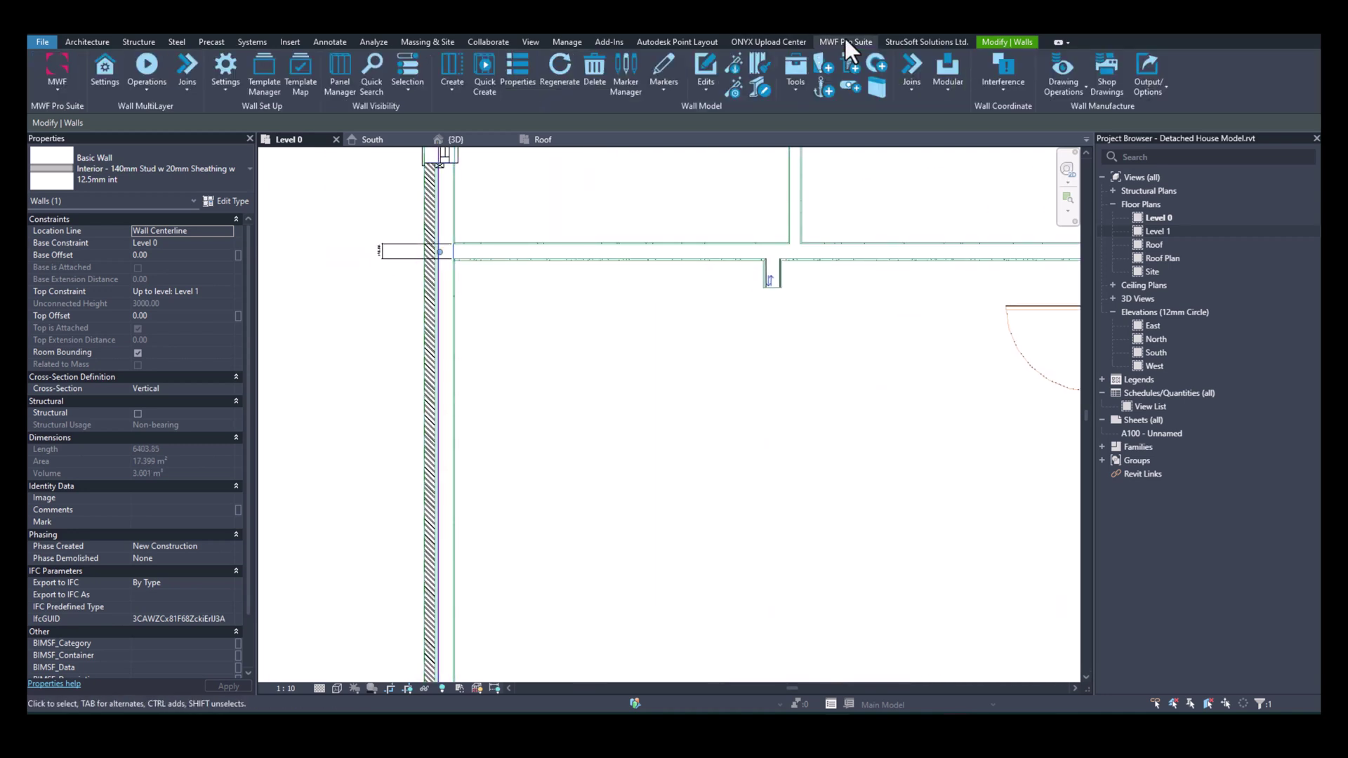
left_click(453, 68)
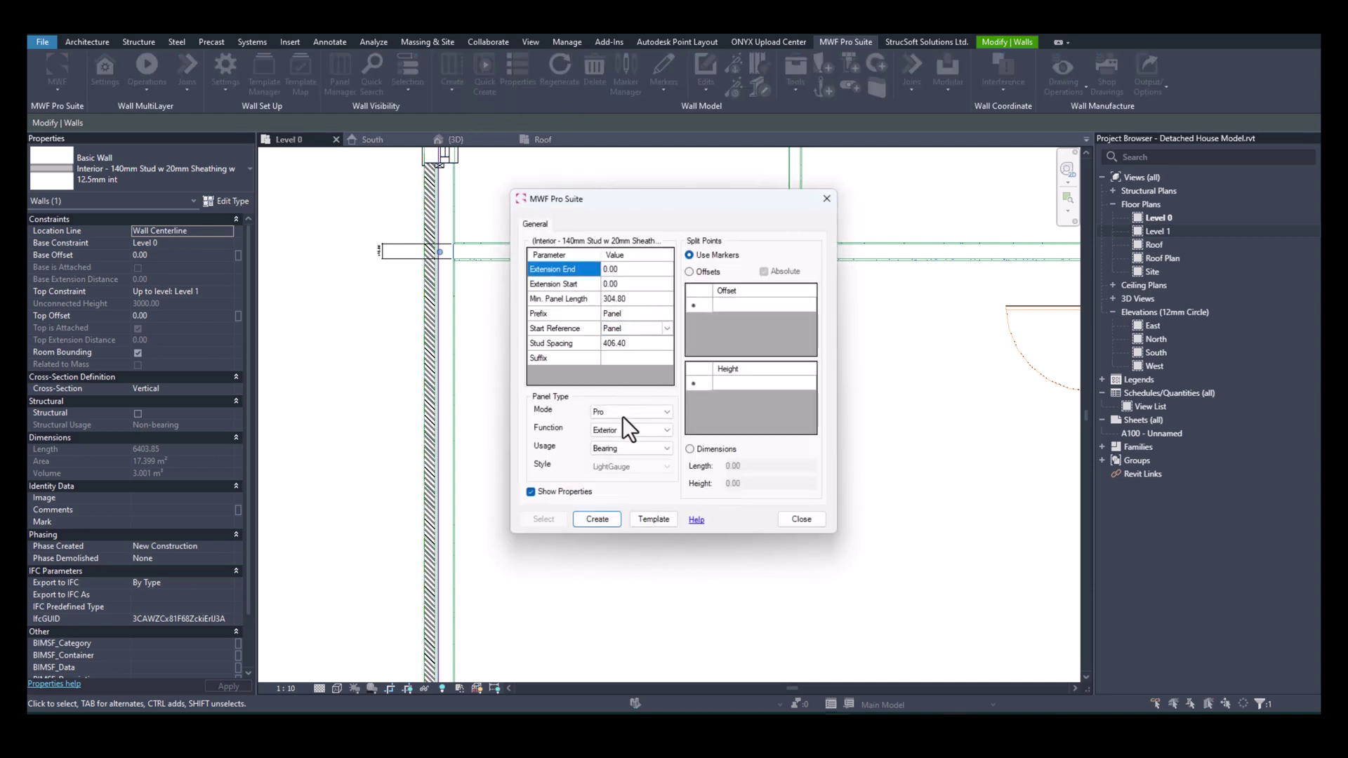
Choose the Wood template from the Default template folder for the wall panels.
left_click(662, 518)
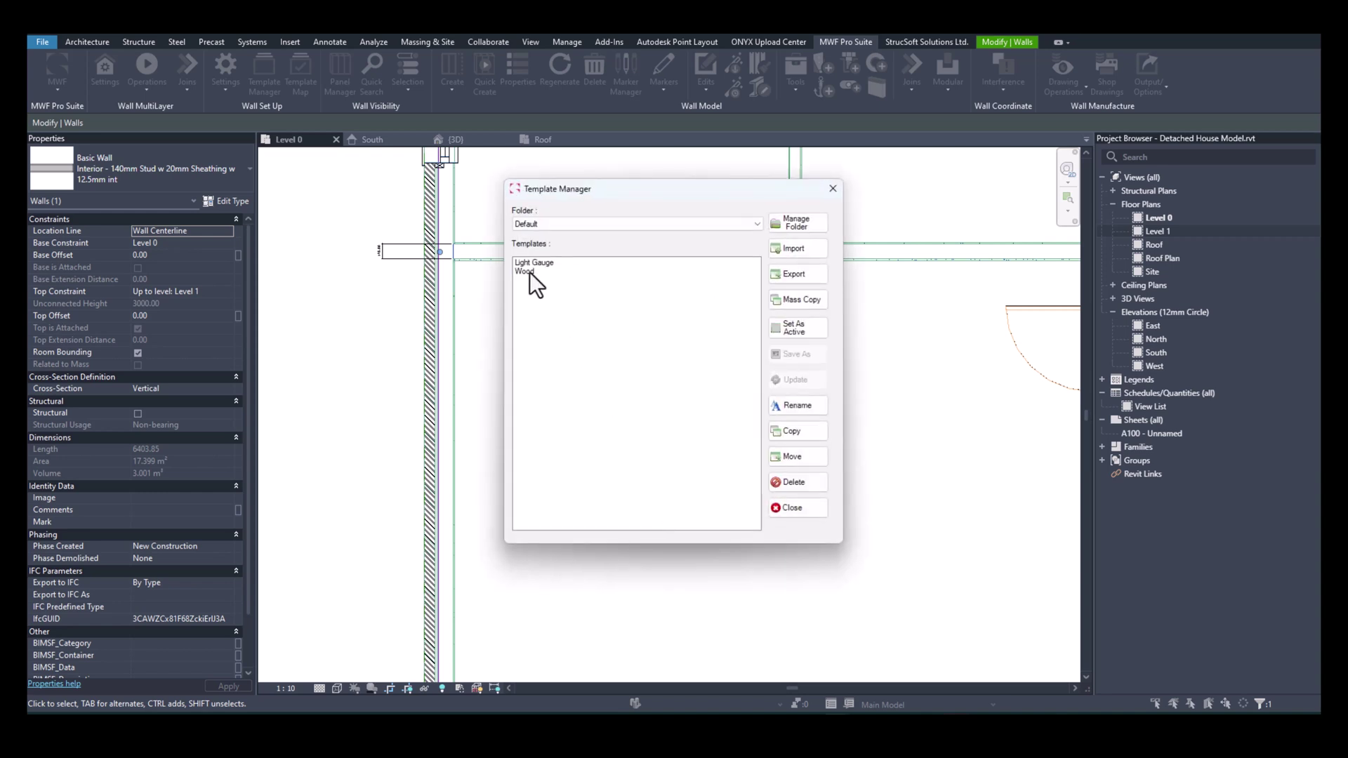
left_click(529, 272)
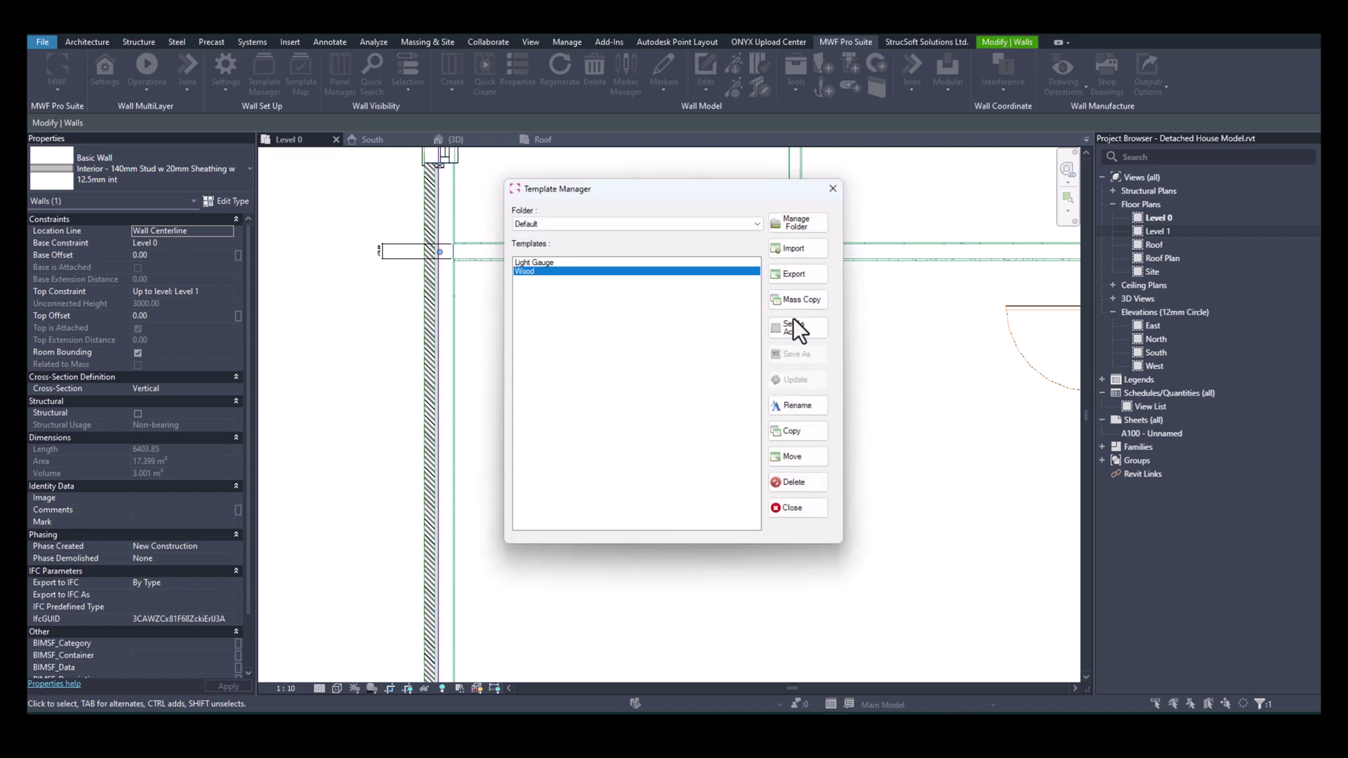
left_click(797, 504)
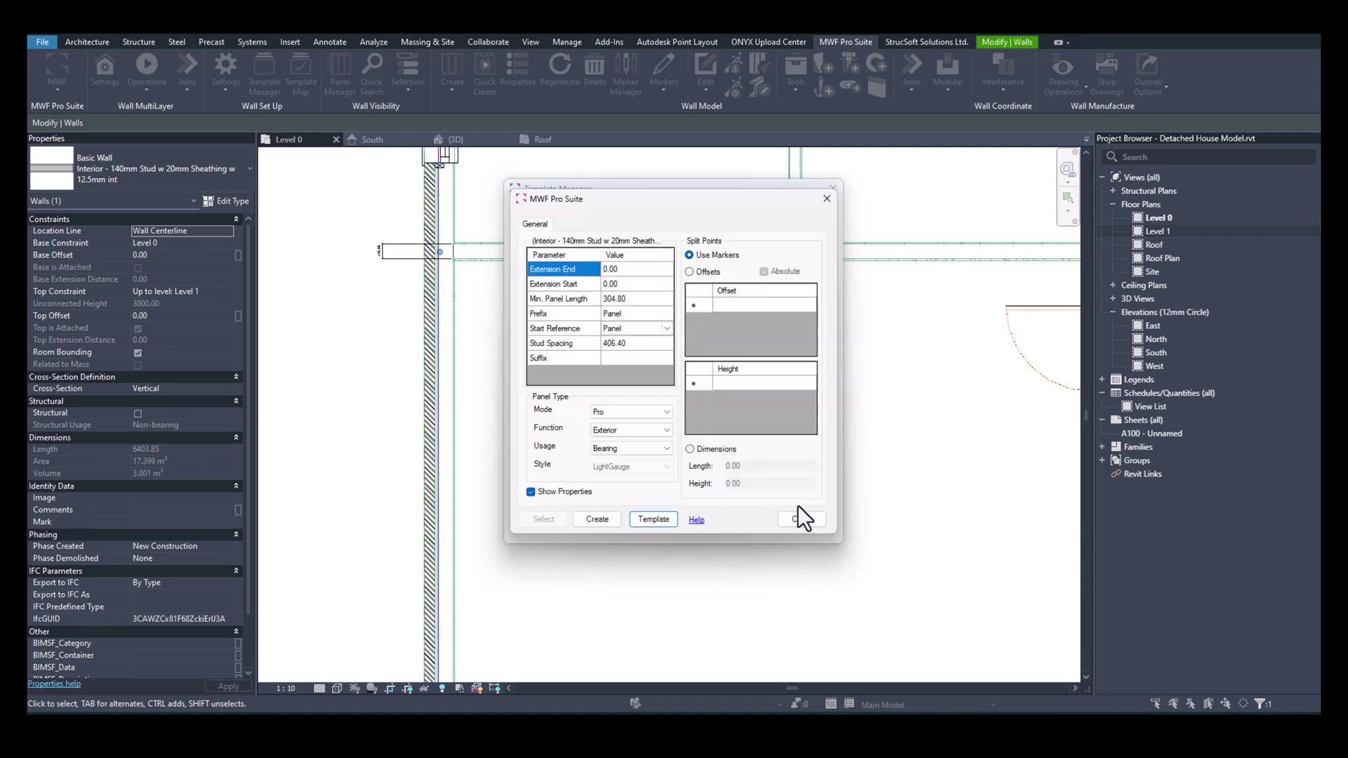
Create the wood panel on the selected horizontal wall, keeping the 38x140 dimension lumber for its studs and tracks.
left_click(595, 519)
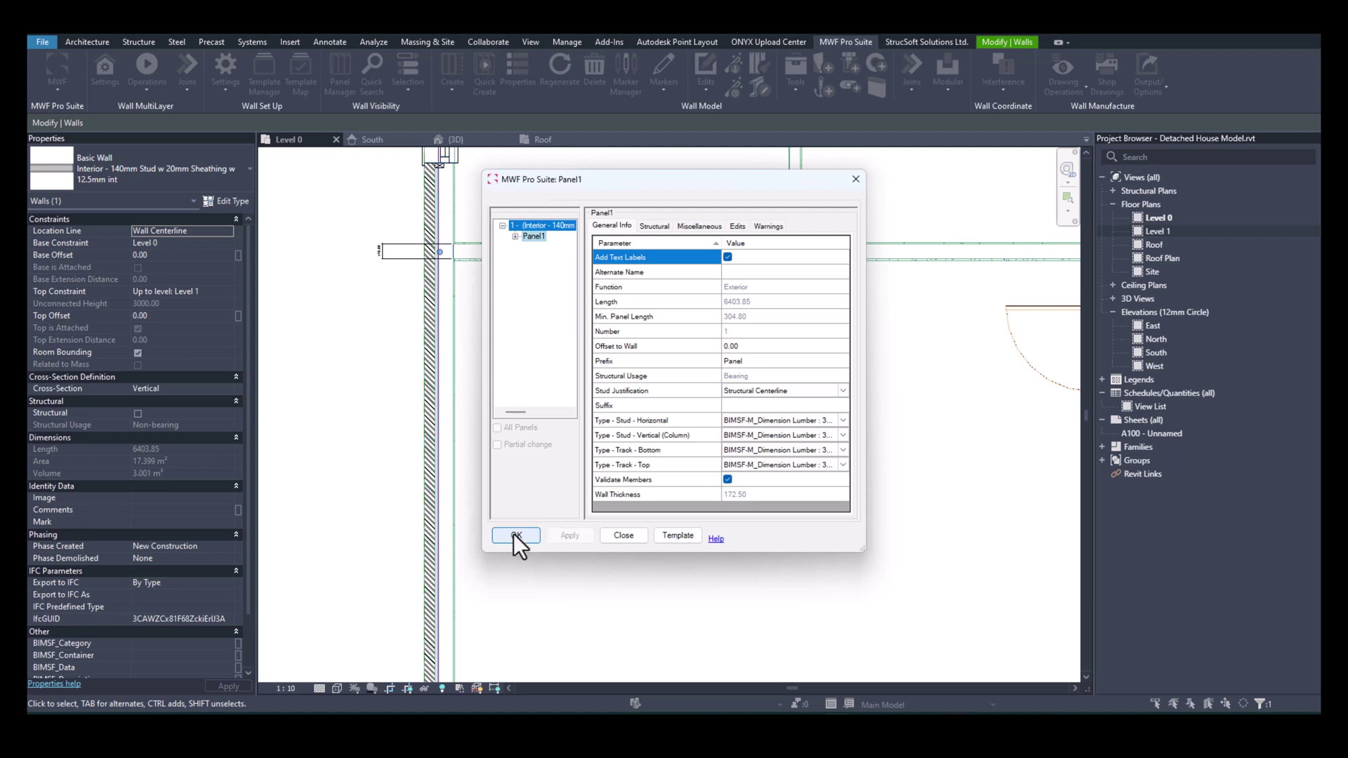
left_click_drag(863, 327, 996, 335)
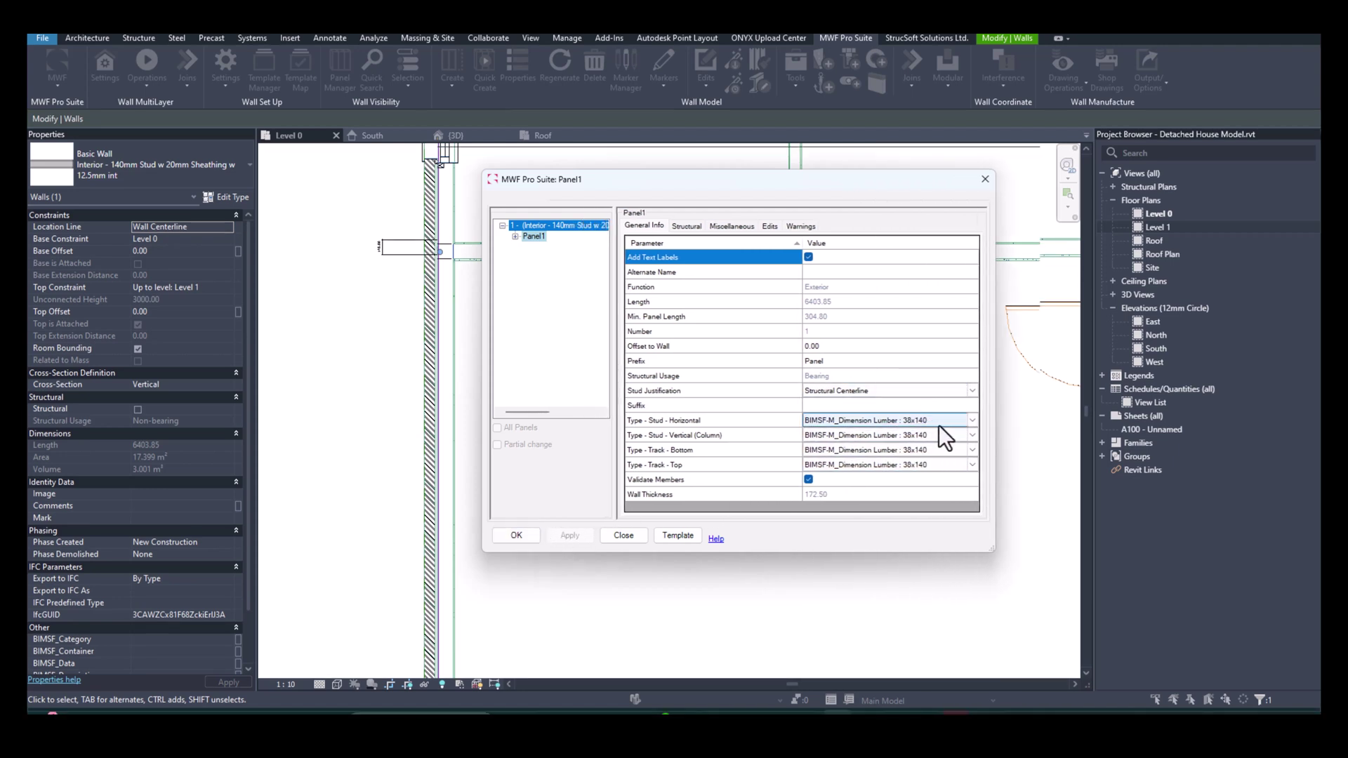
left_click(516, 535)
Select the three interior walls meeting at the T-junction at the panel's east end and start placing an MWF panel join there.
middle_click_drag(675, 292, 512, 306)
scroll(1018, 289, "up", 2)
scroll(993, 297, "up", 4)
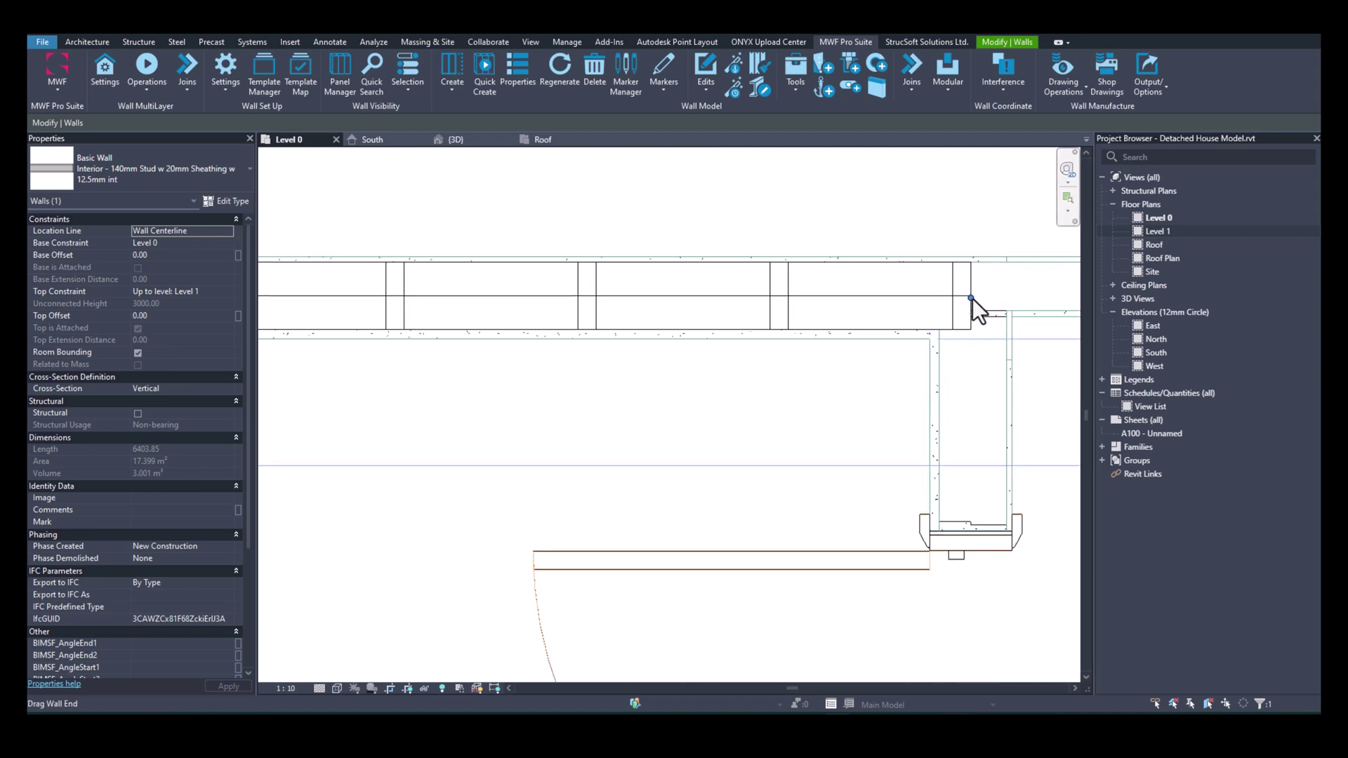
middle_click_drag(971, 297, 867, 301)
scroll(867, 301, "down", 3)
left_click(891, 267)
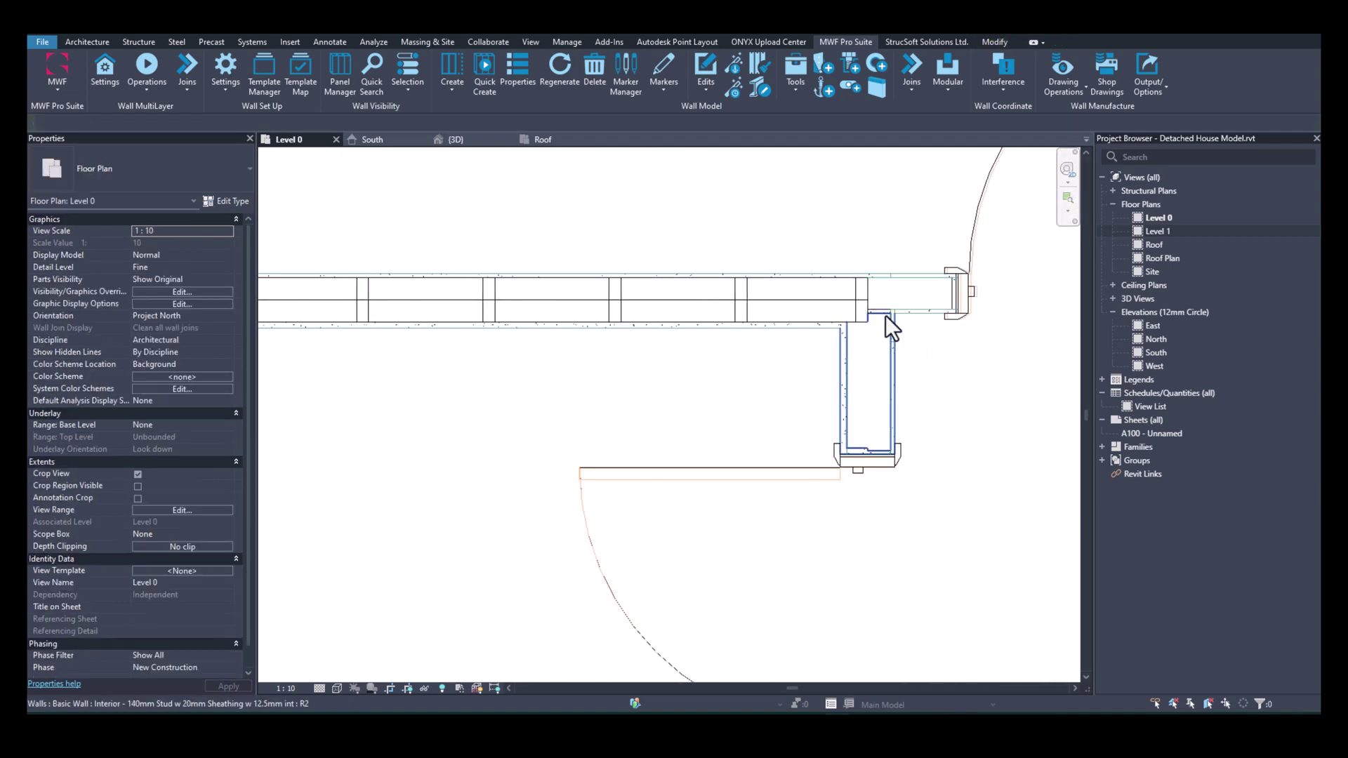
left_click(906, 314)
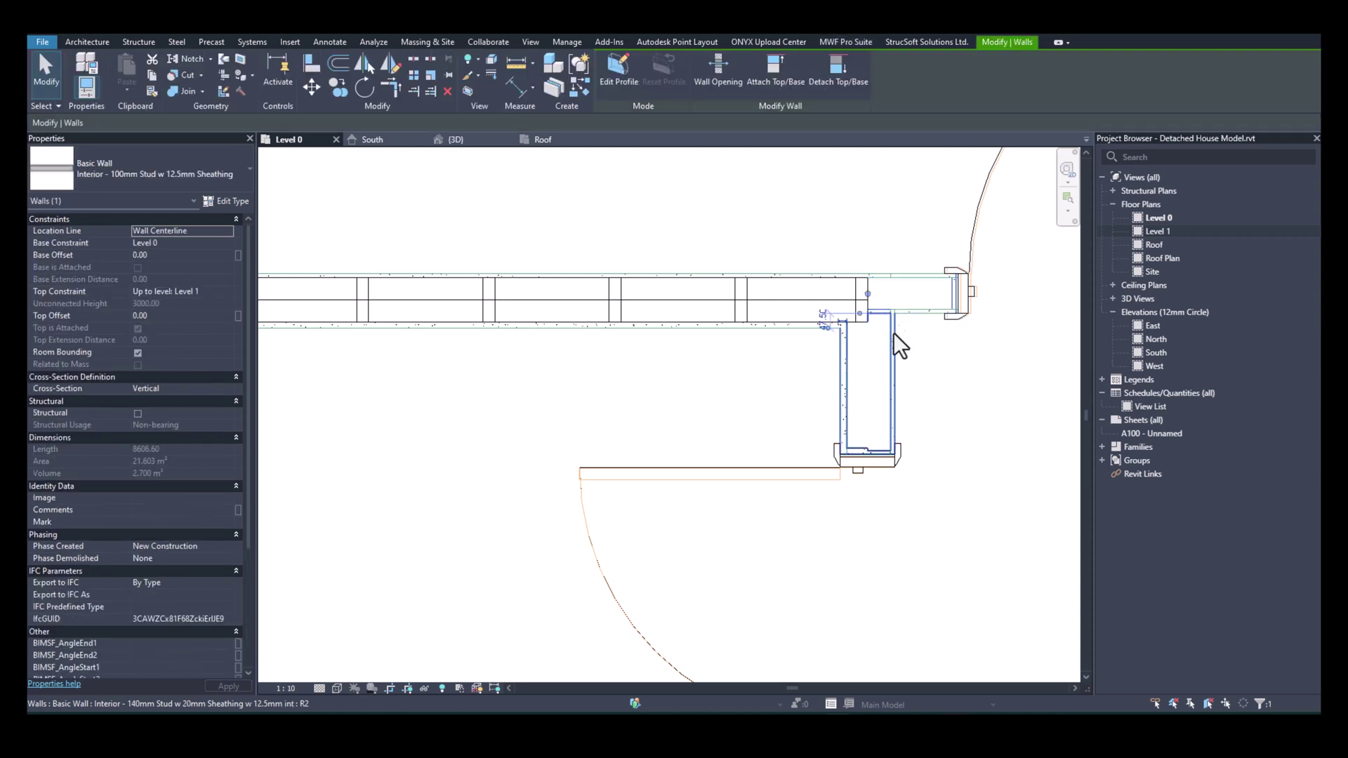
left_click(796, 327, "ctrl")
left_click(795, 328, "ctrl")
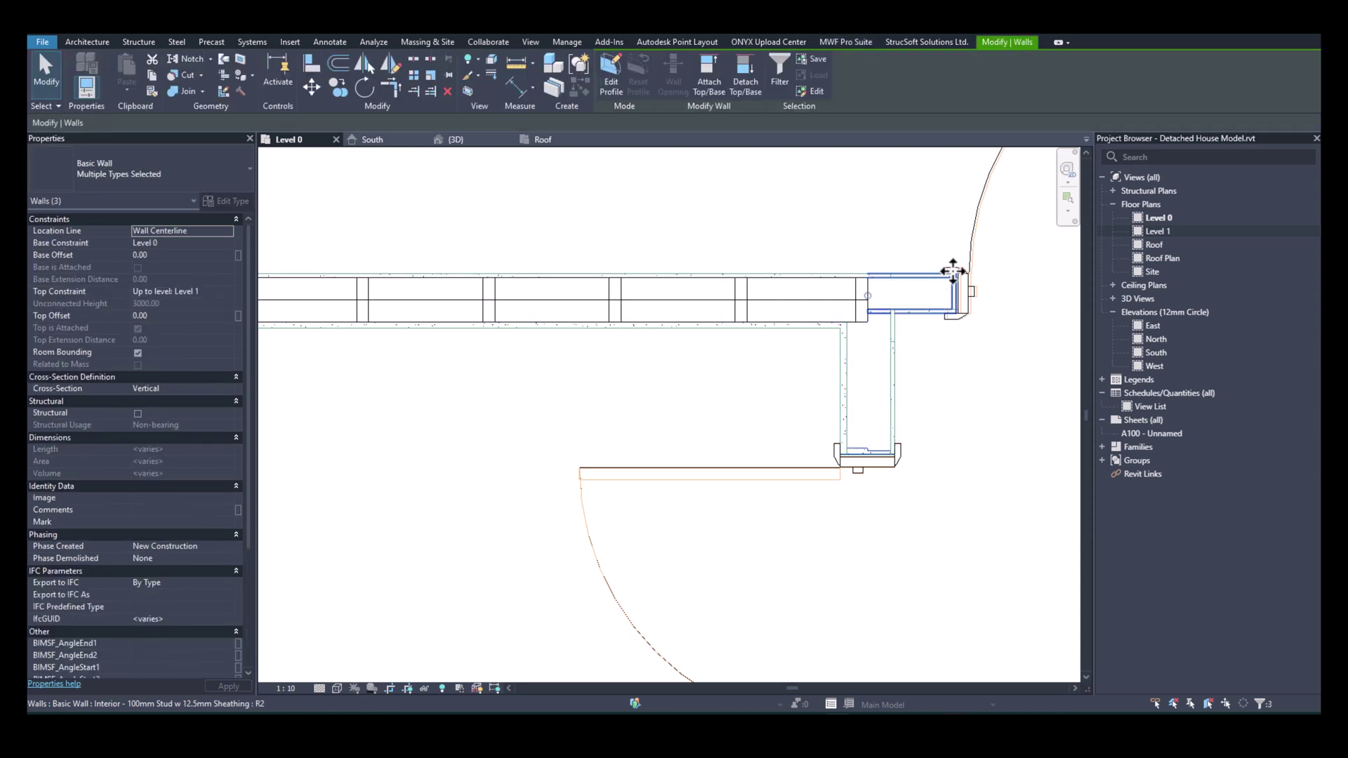
left_click(852, 43)
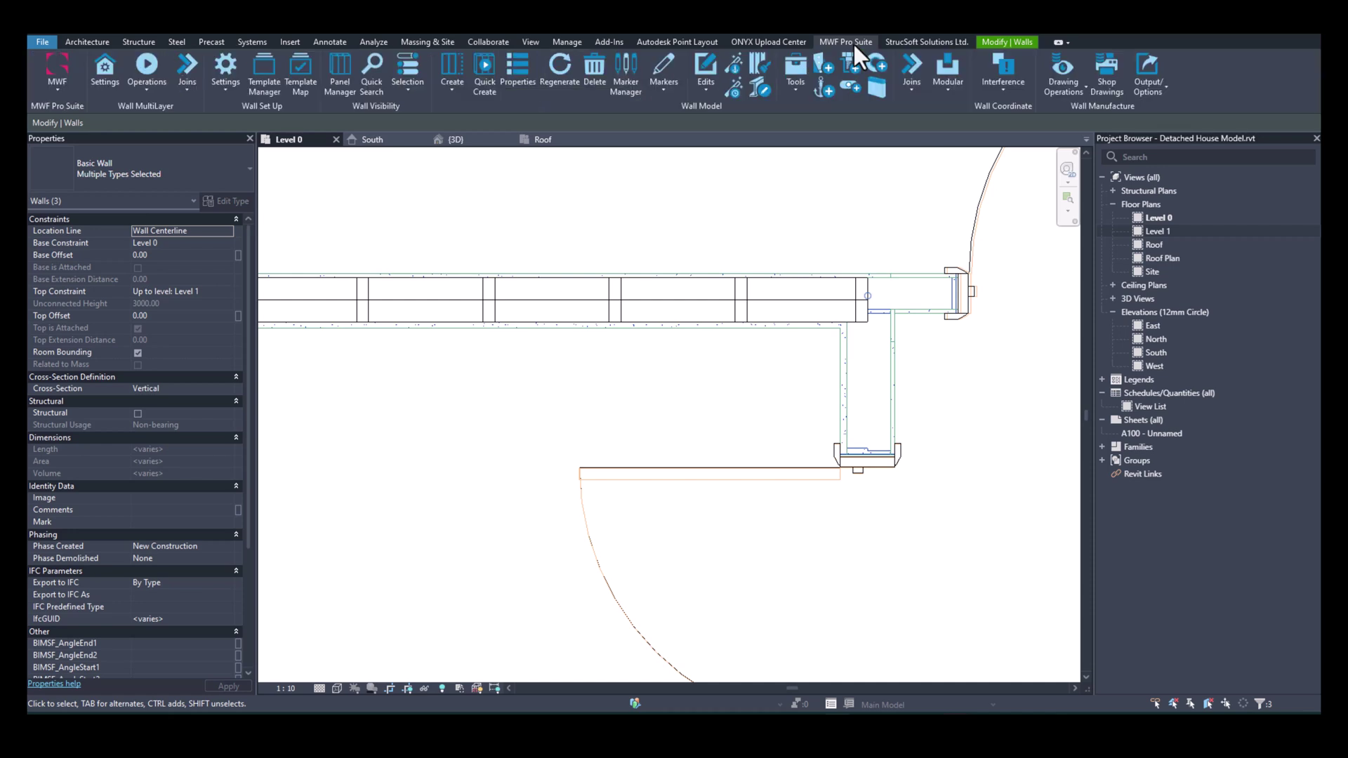
left_click(912, 84)
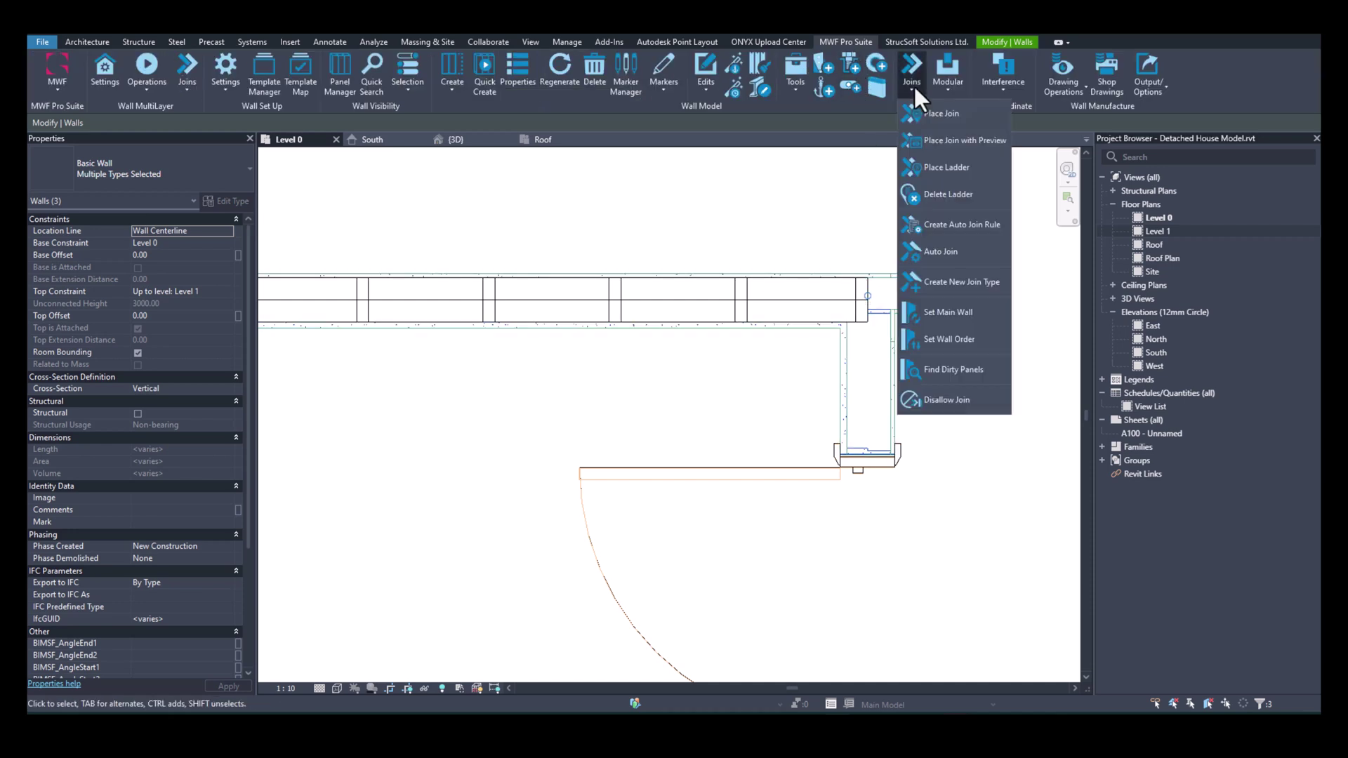
left_click(935, 115)
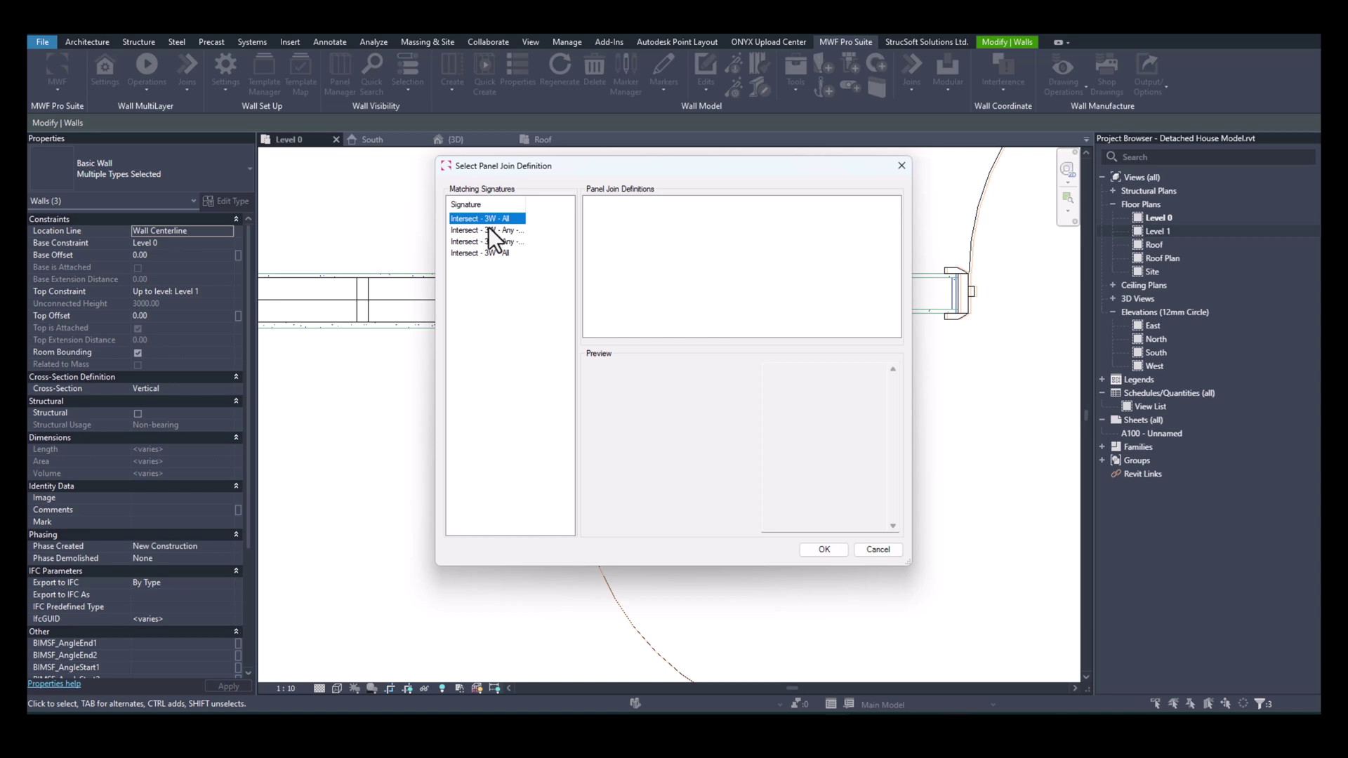
Compare the Wood T definitions of the Intersect - 3W - Any signature and apply Wood T - Long Main B to the junction.
left_click(509, 230)
left_click(510, 241)
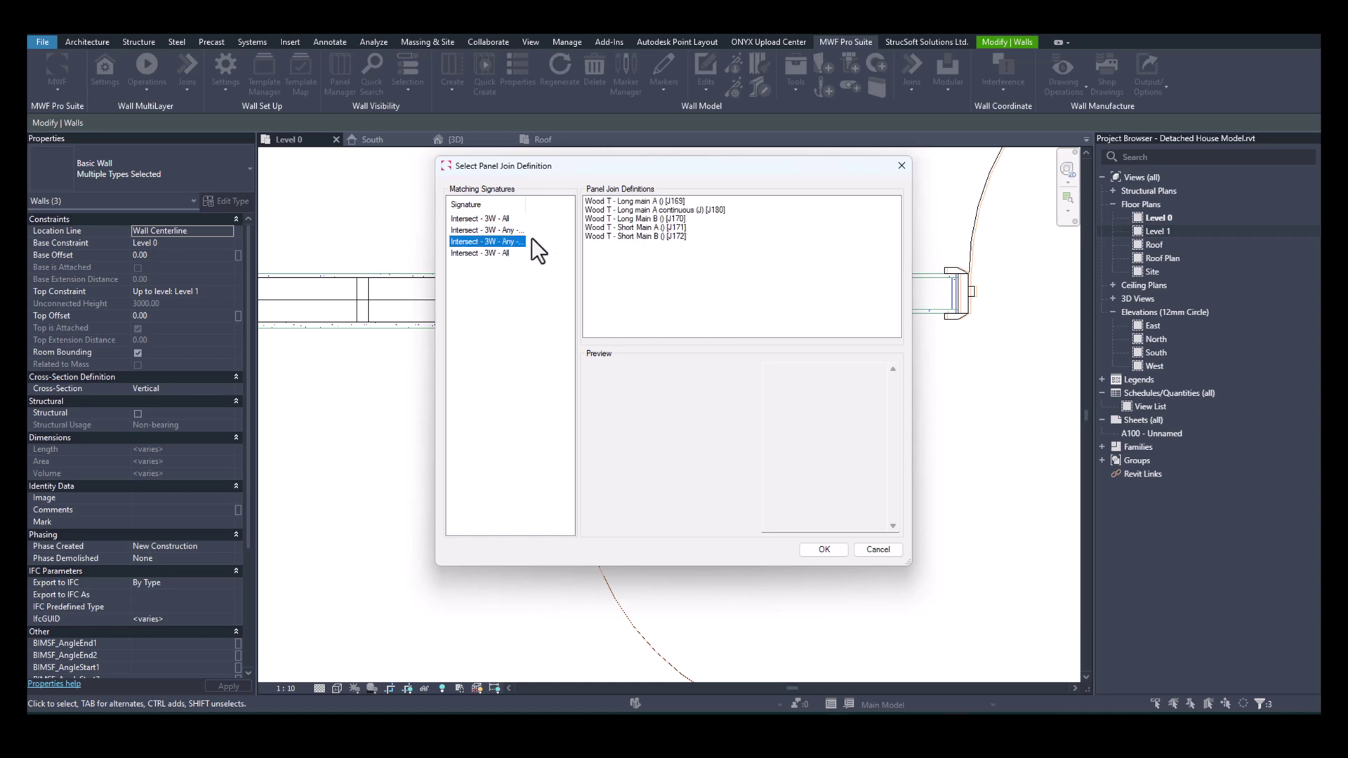
left_click(625, 202)
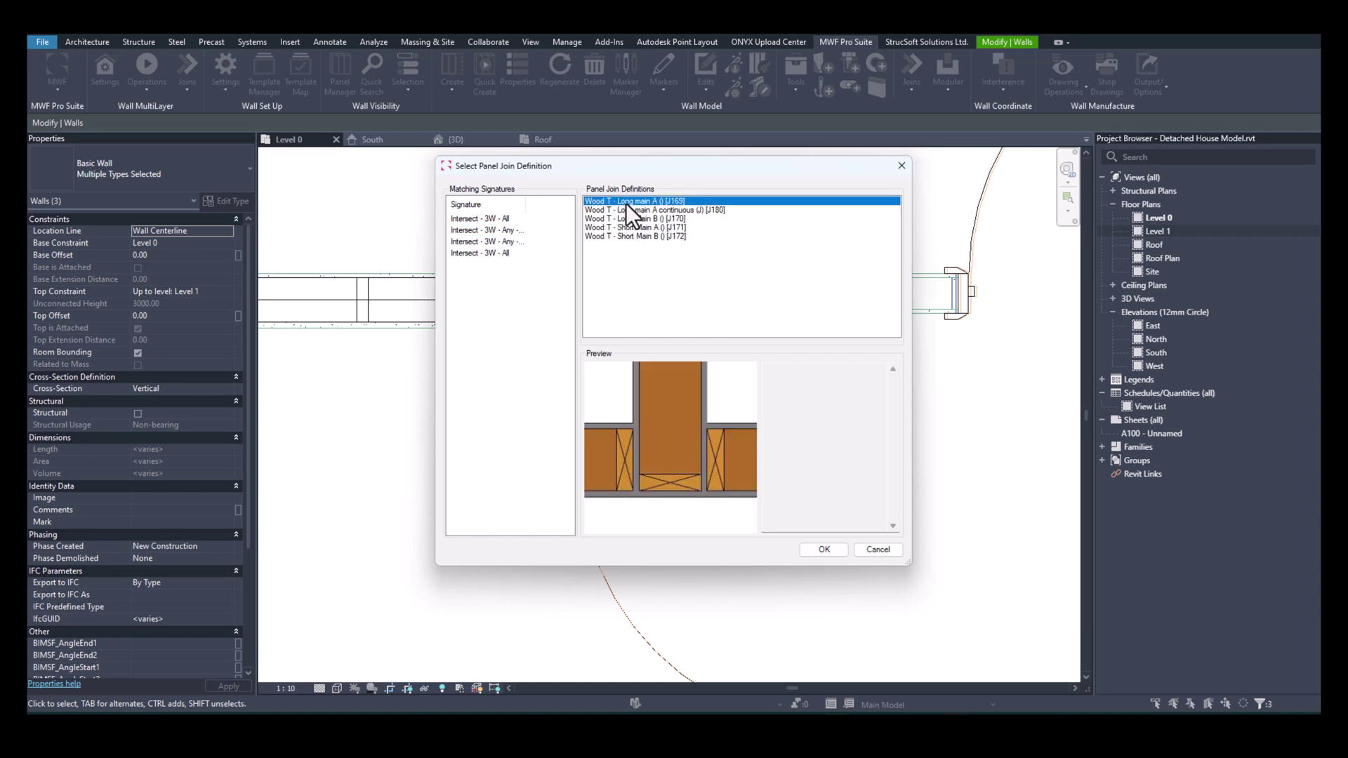
key("Down")
key("Down")
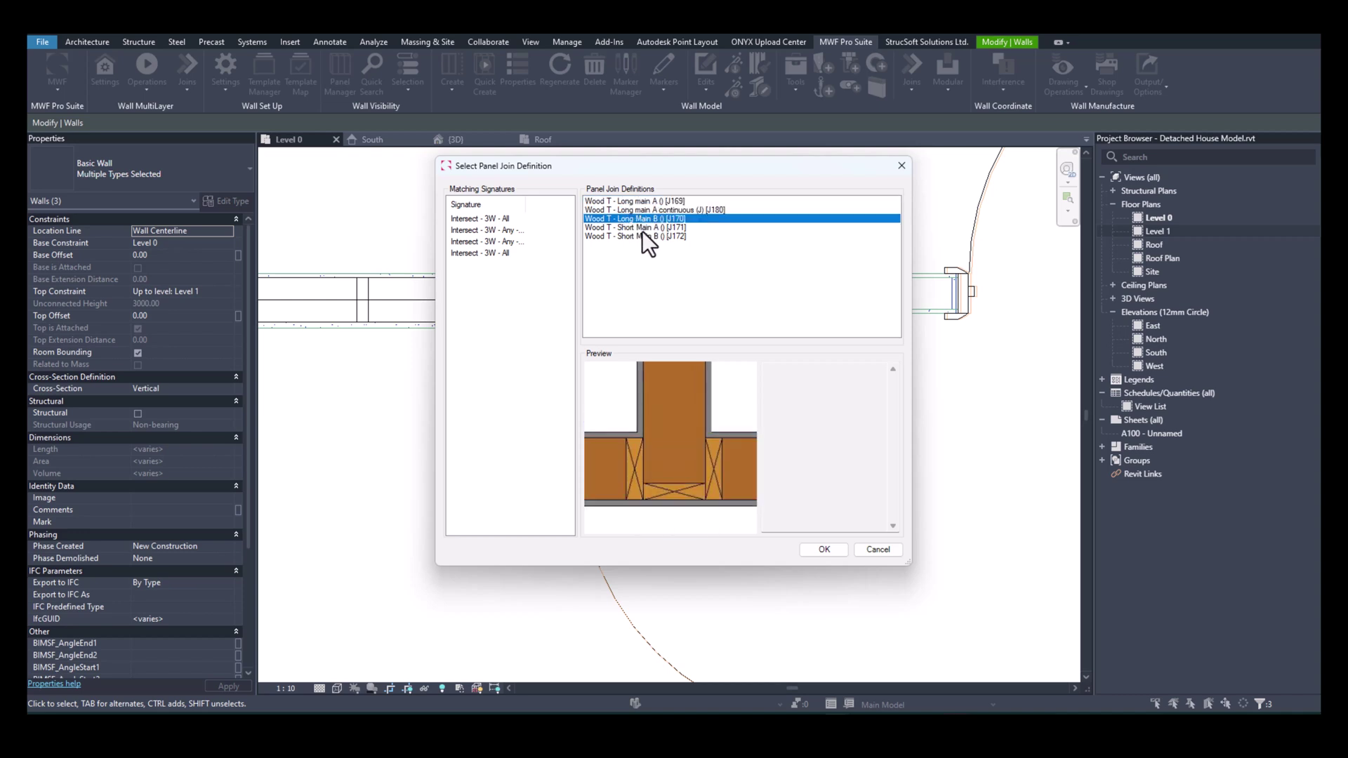
key("Down")
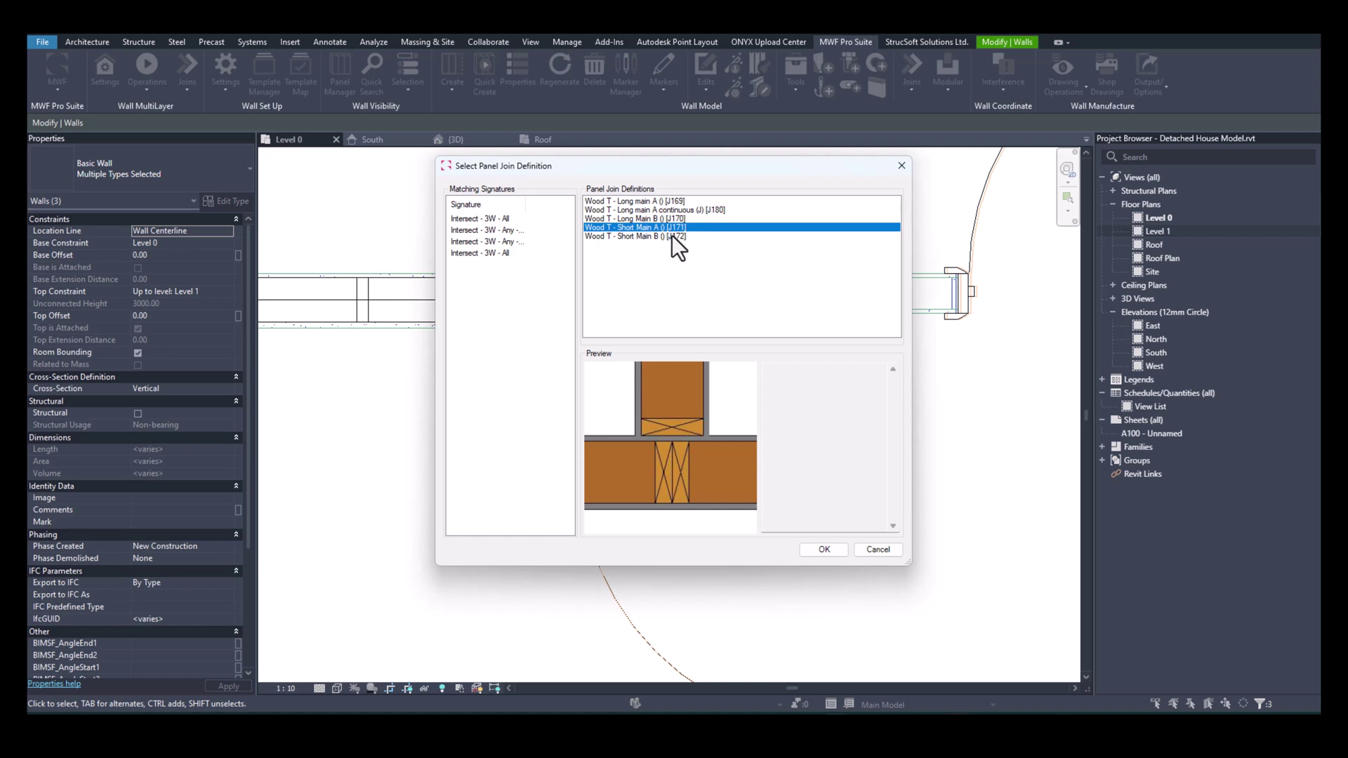
key("Down")
key("Up")
key("Up")
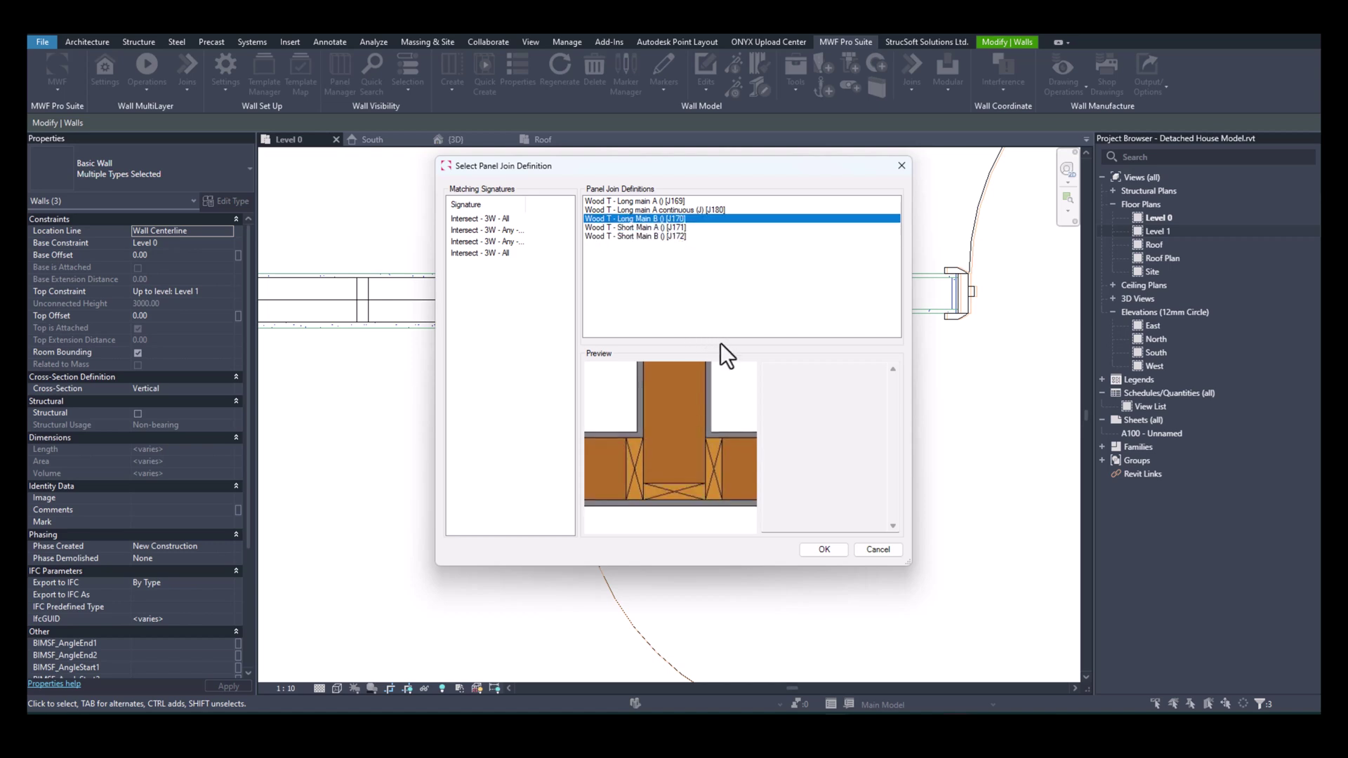
left_click(822, 550)
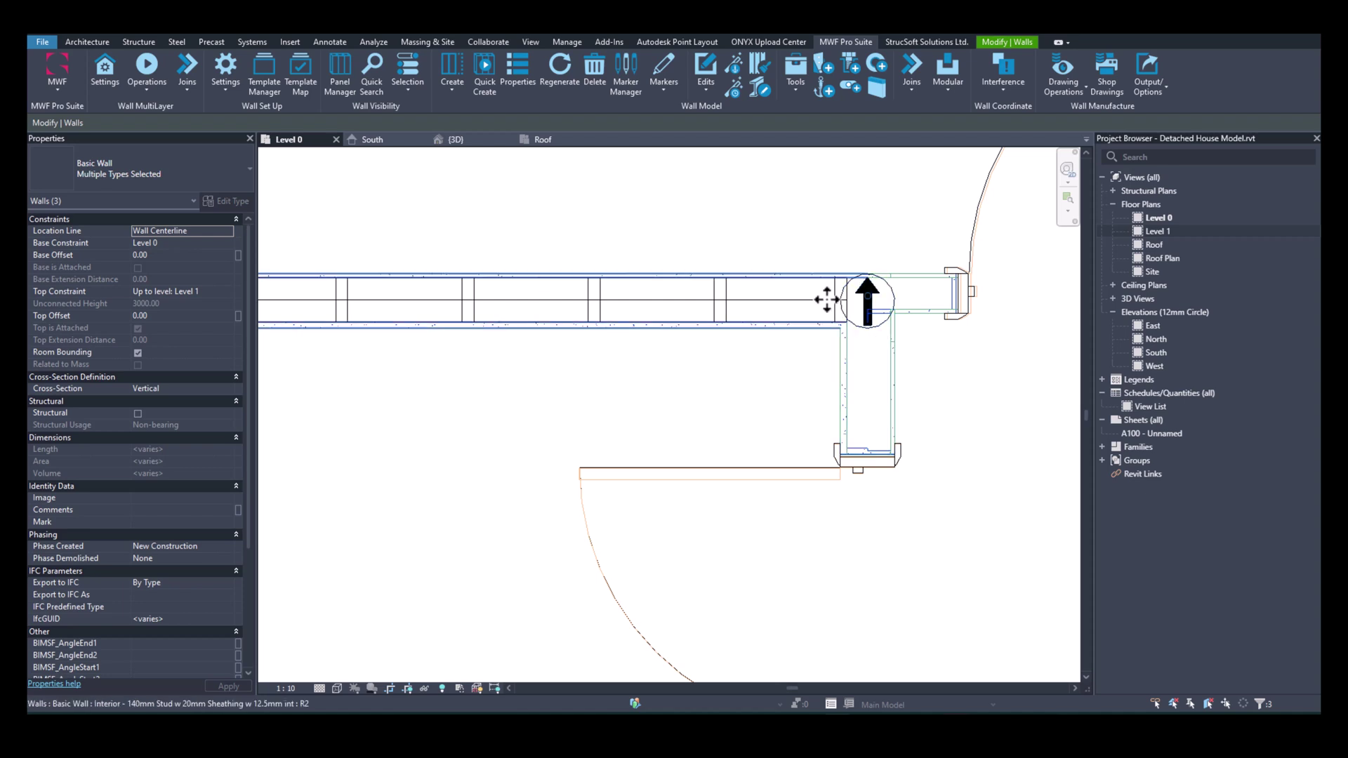
Select the vertical 140mm stud interior wall running south from the T-junction and open MWF panel creation for it.
scroll(904, 359, "down", 2)
middle_click_drag(904, 360, 722, 286)
left_click(722, 286)
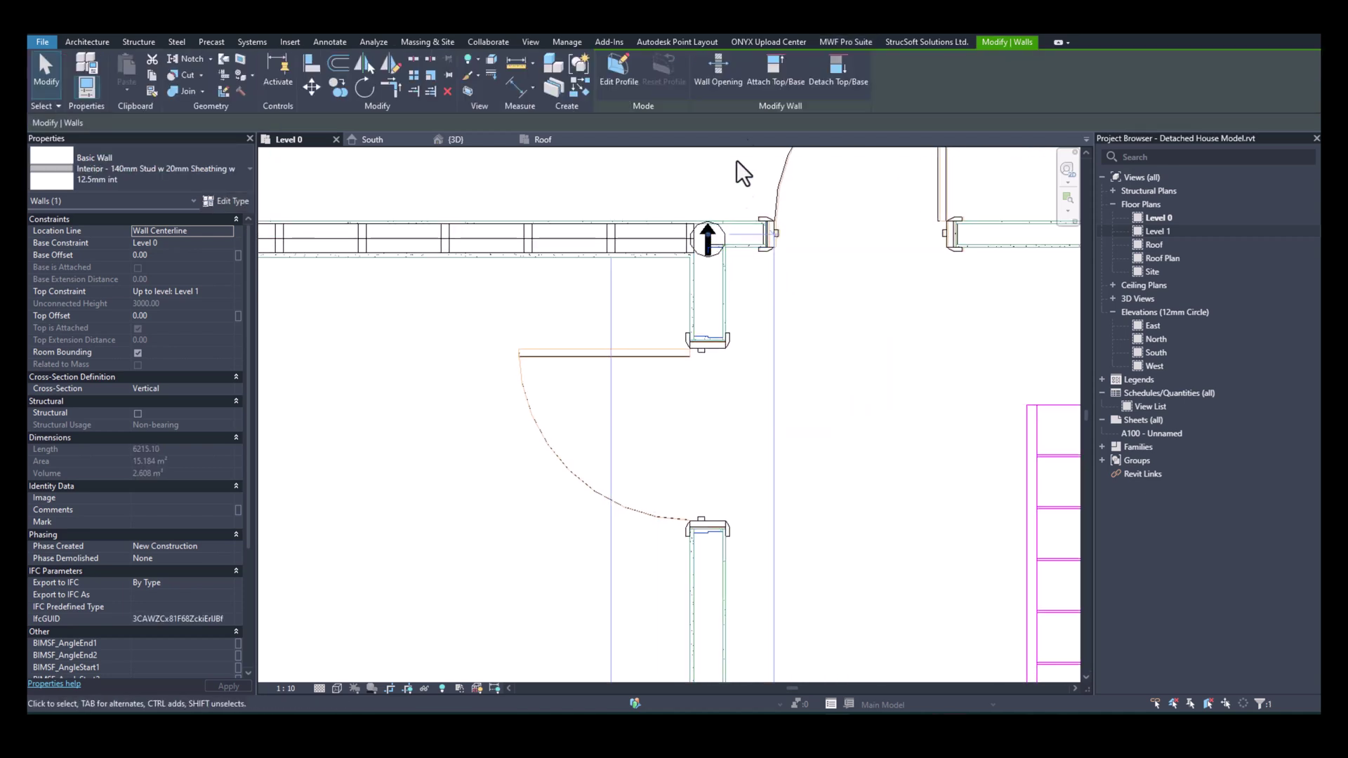
left_click(823, 42)
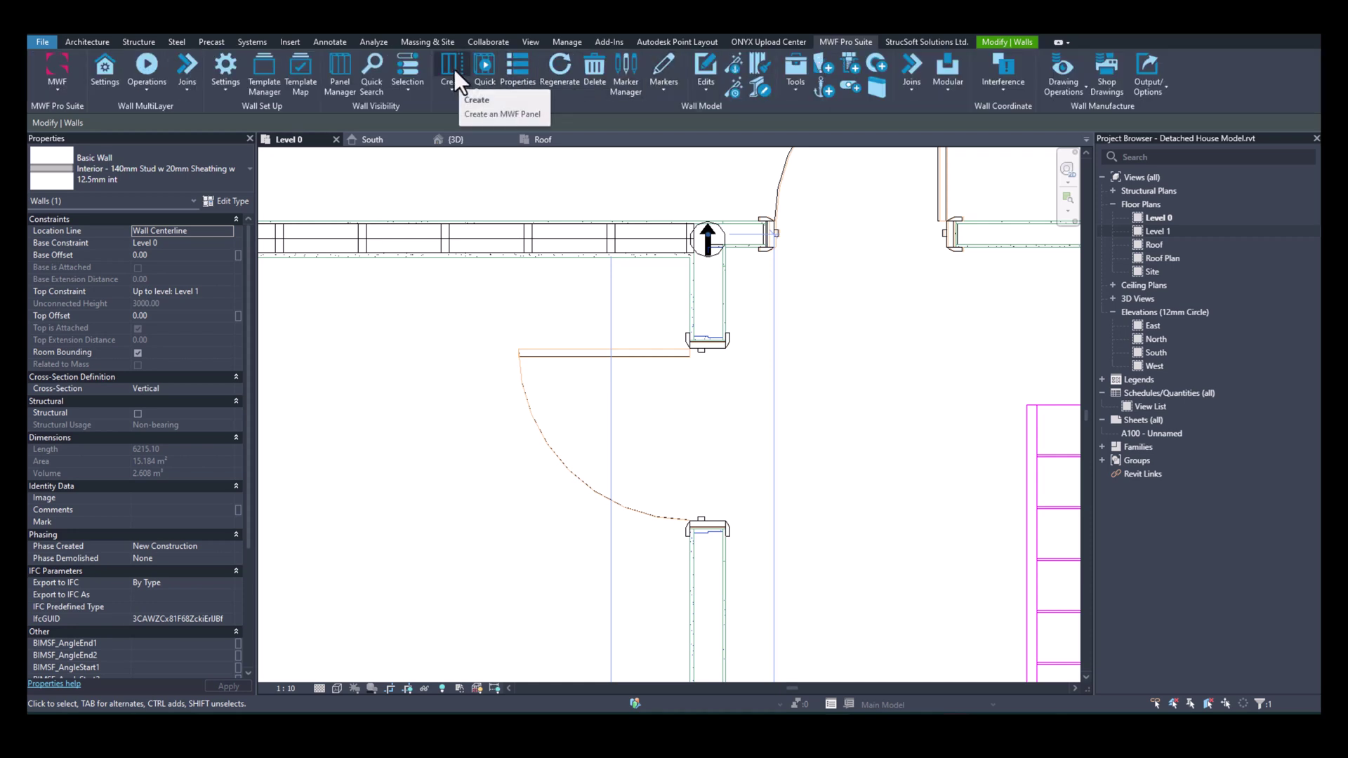
scroll(705, 275, "down", 2)
scroll(790, 292, "down", 3)
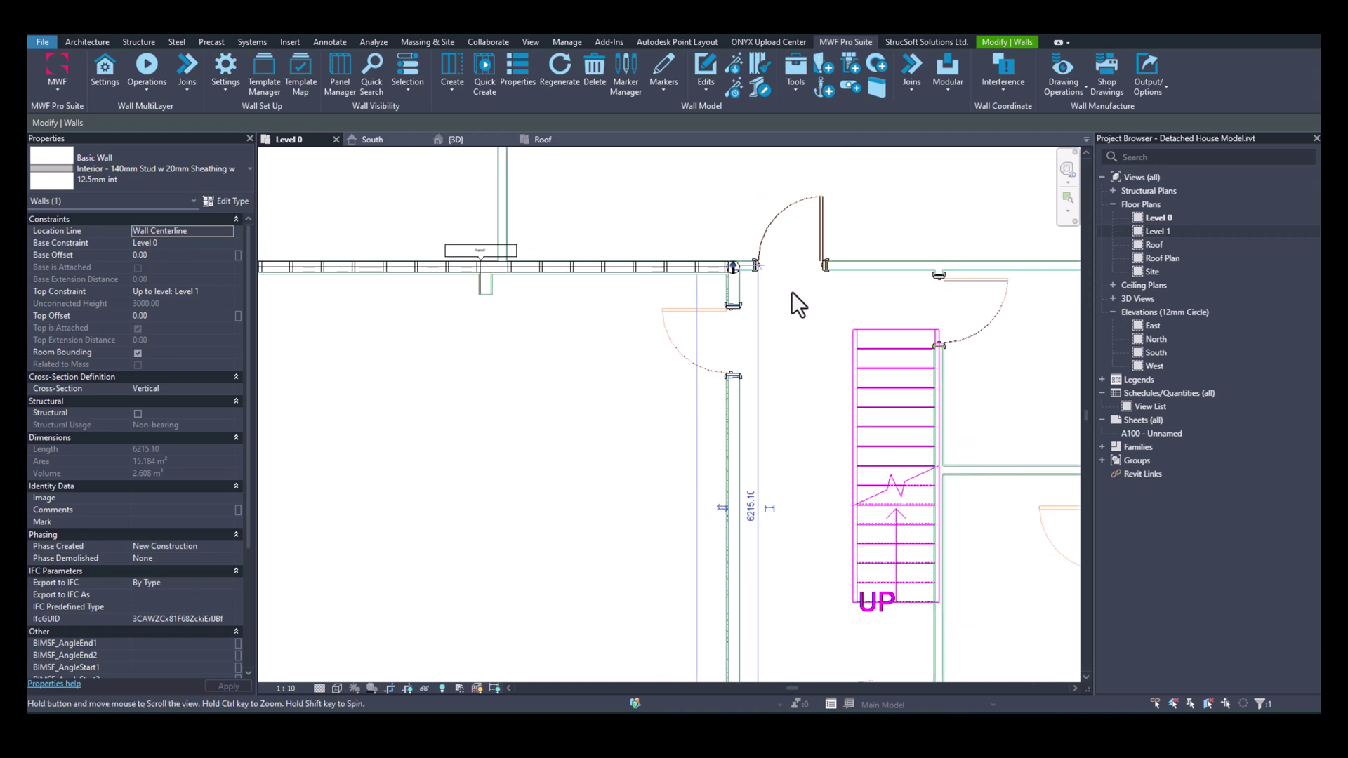
scroll(790, 291, "up", 1)
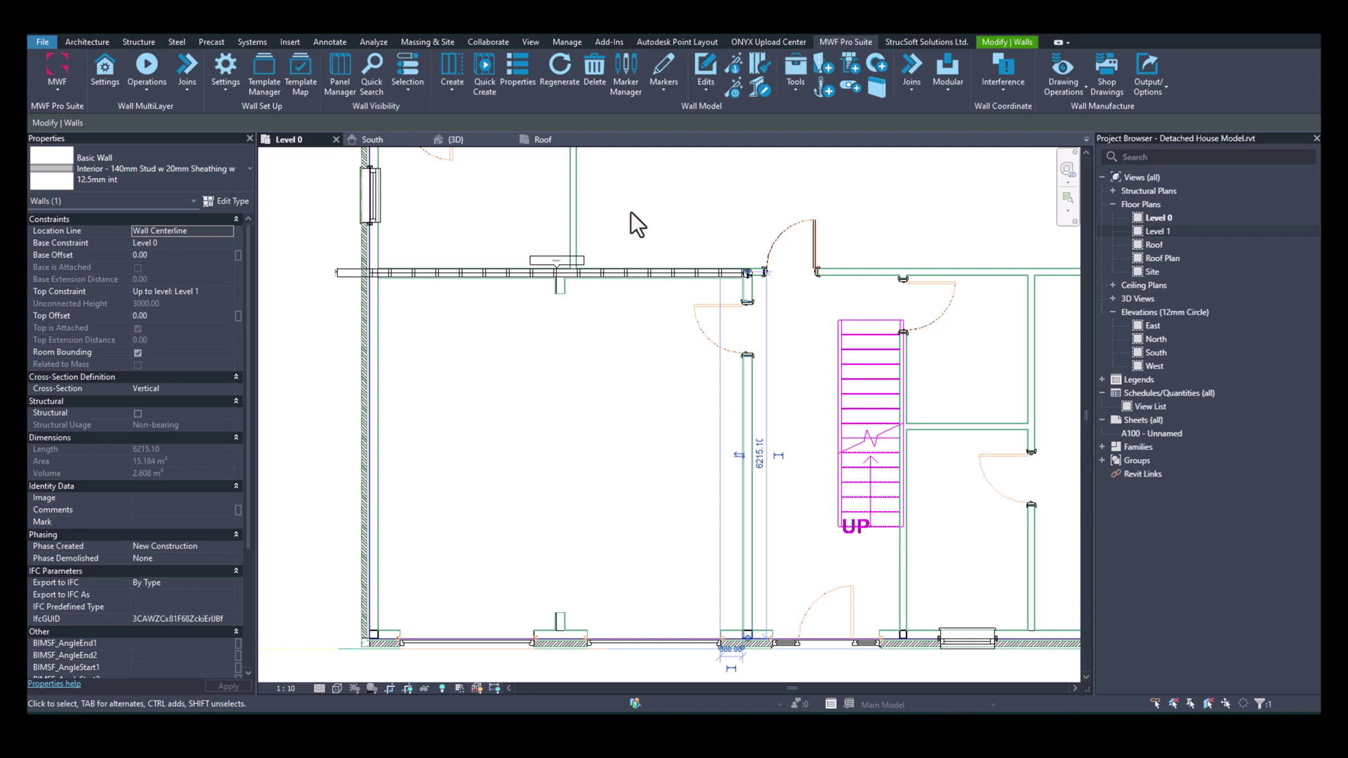
scroll(746, 287, "up", 2)
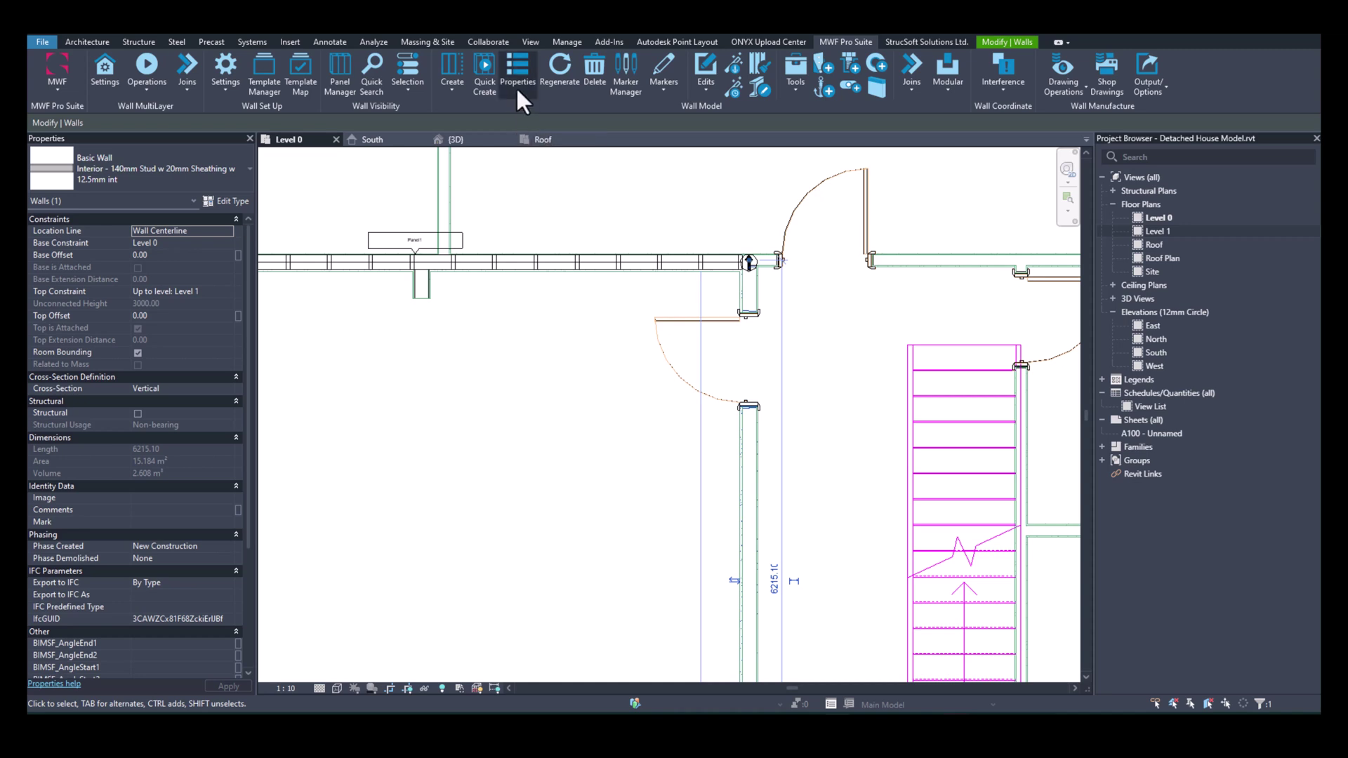
left_click(453, 83)
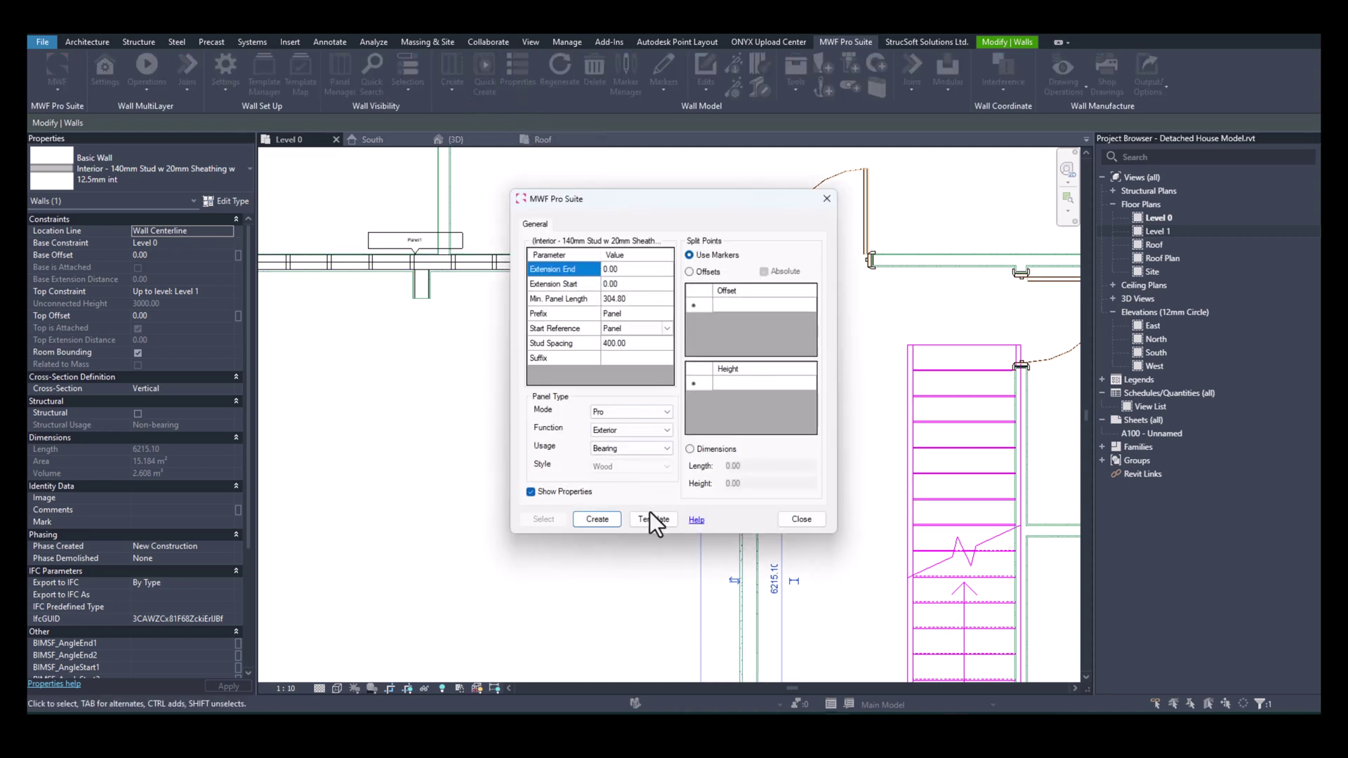
Set the Wood template from the Default folder as active for the vertical wall's panel.
left_click(647, 517)
left_click(557, 272)
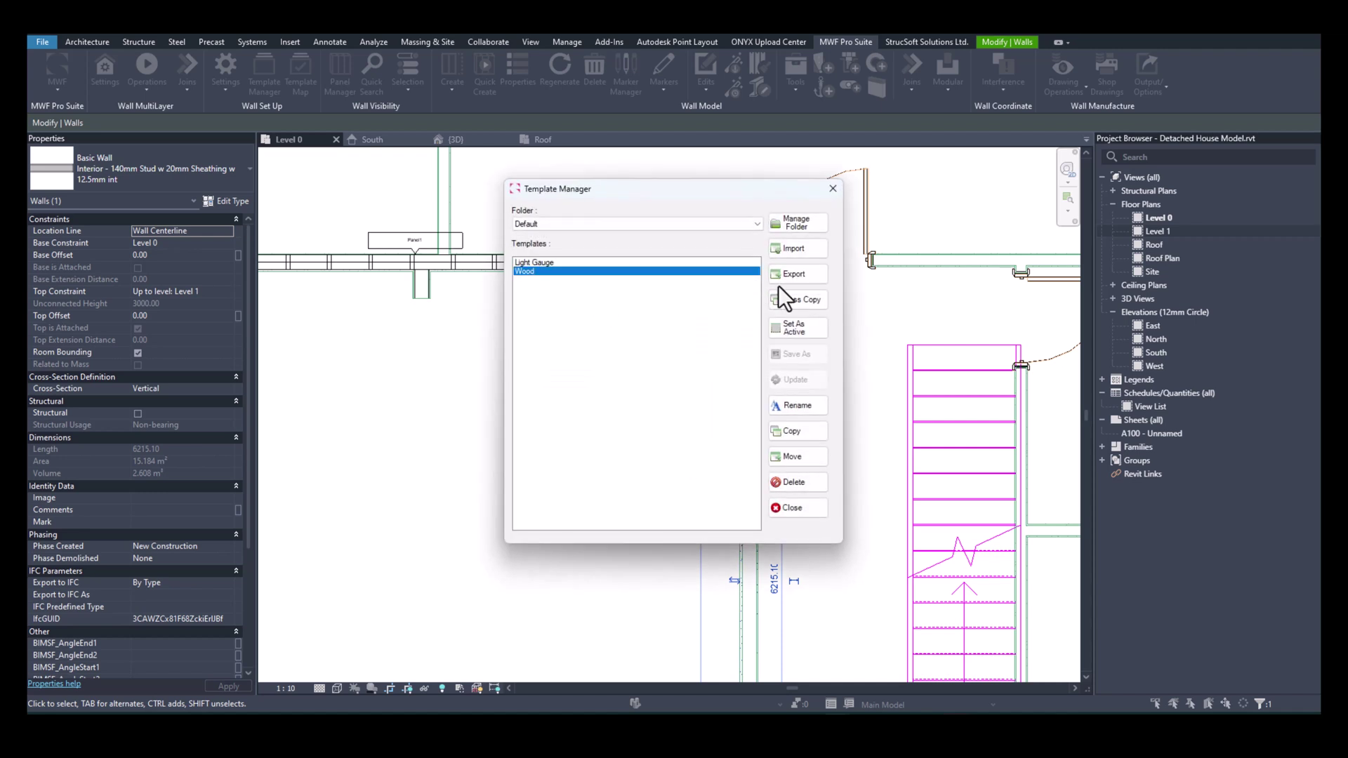
left_click(811, 324)
left_click(807, 503)
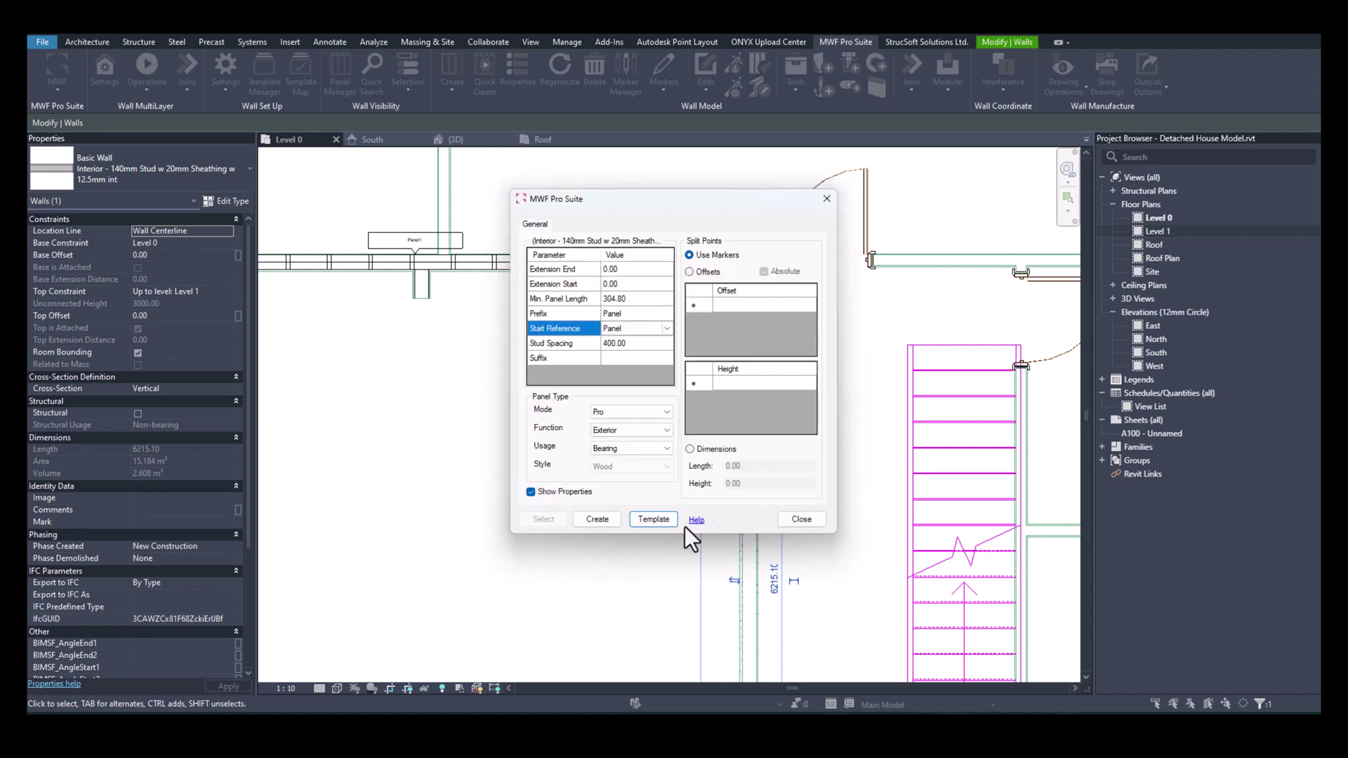
Generate the panel on the vertical wall and review its stud spacing settings.
left_click(604, 524)
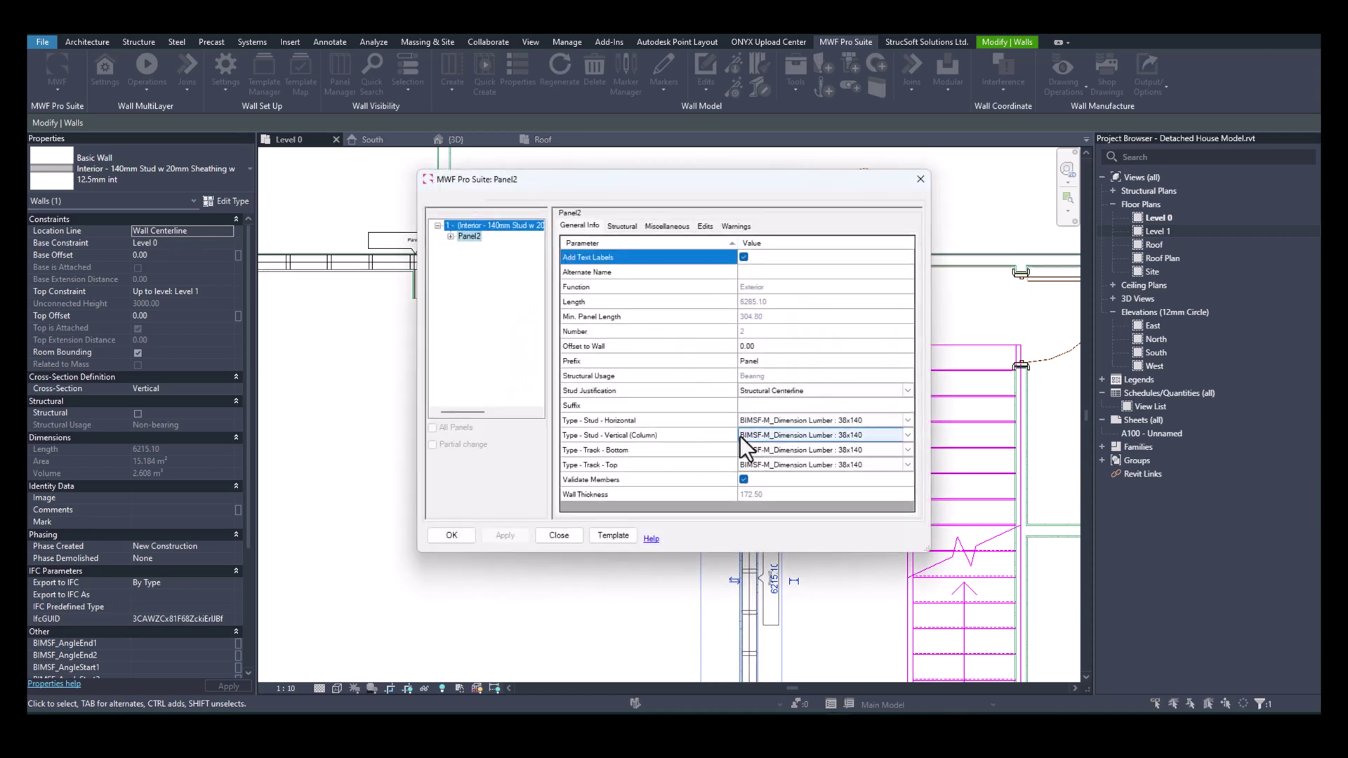
left_click(670, 227)
left_click(733, 255)
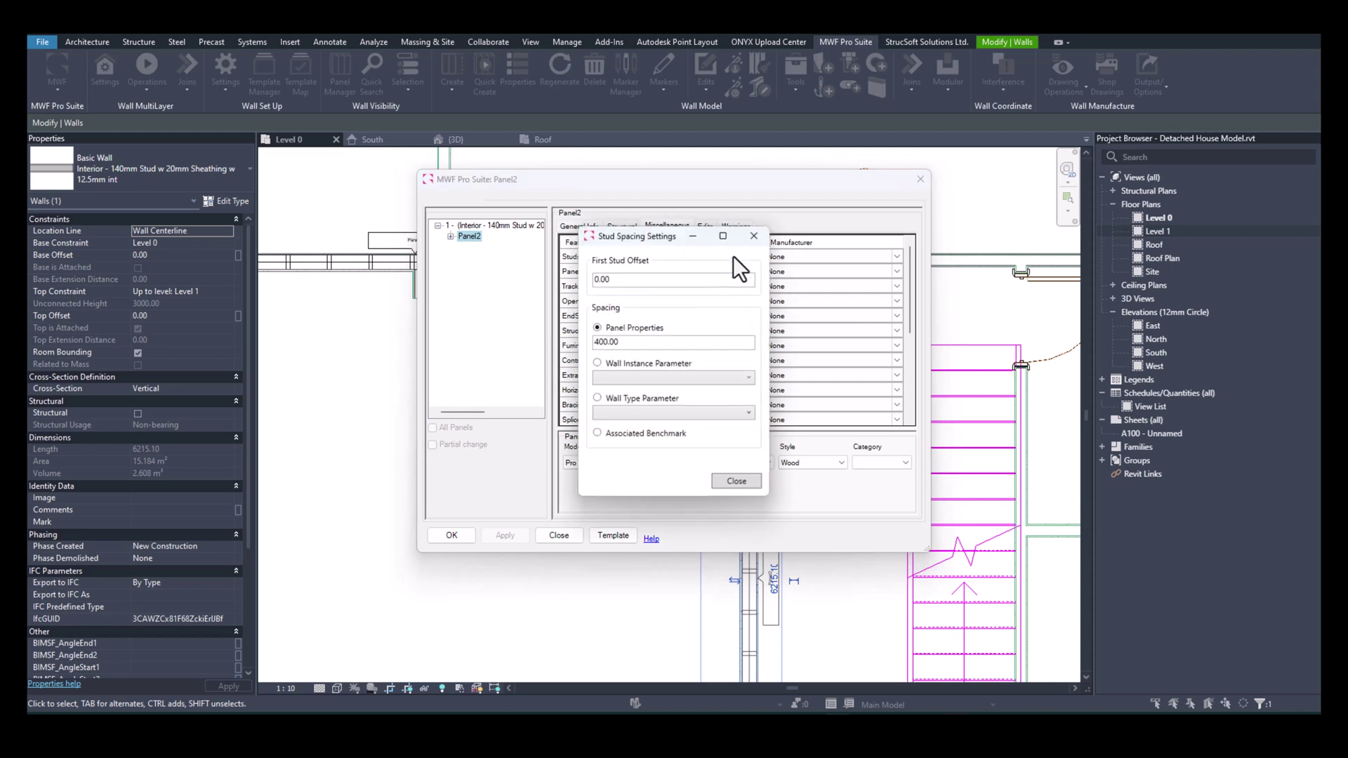
left_click(733, 482)
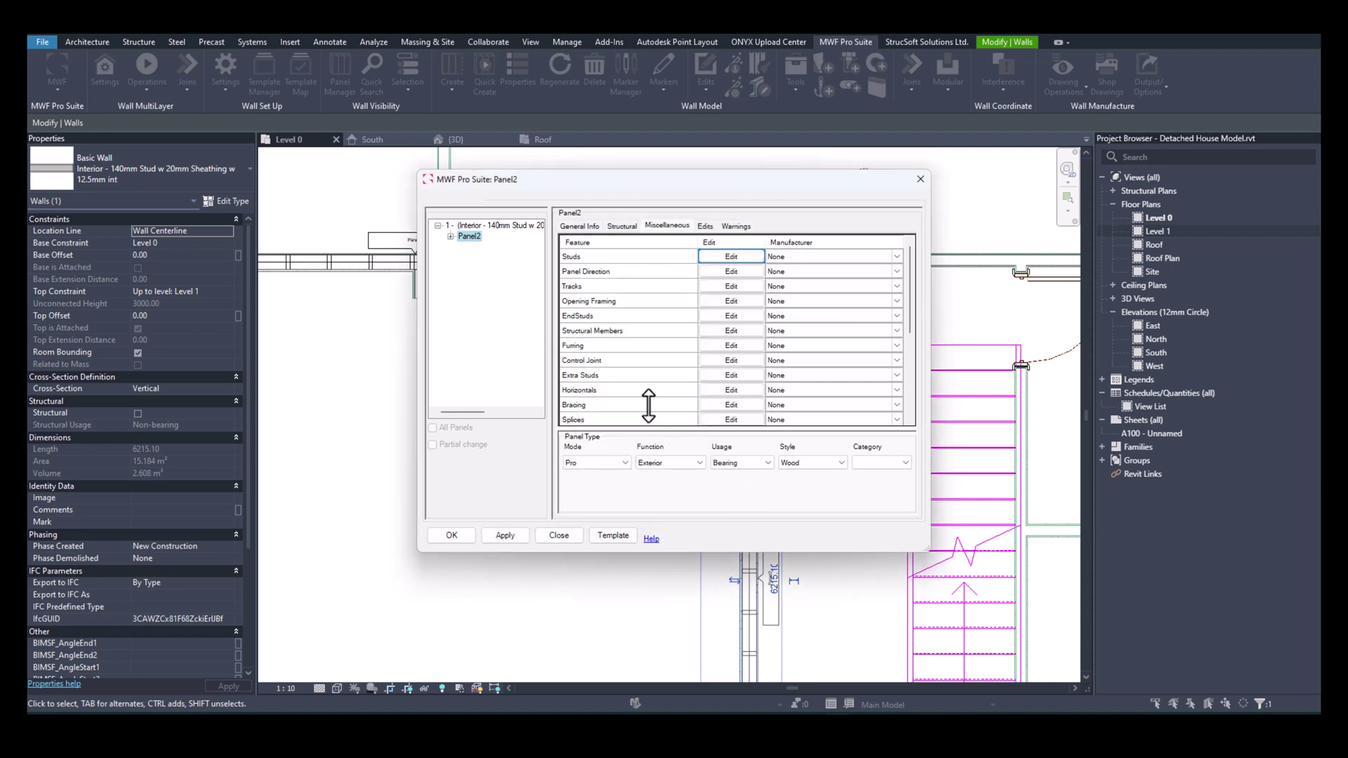
left_click(579, 224)
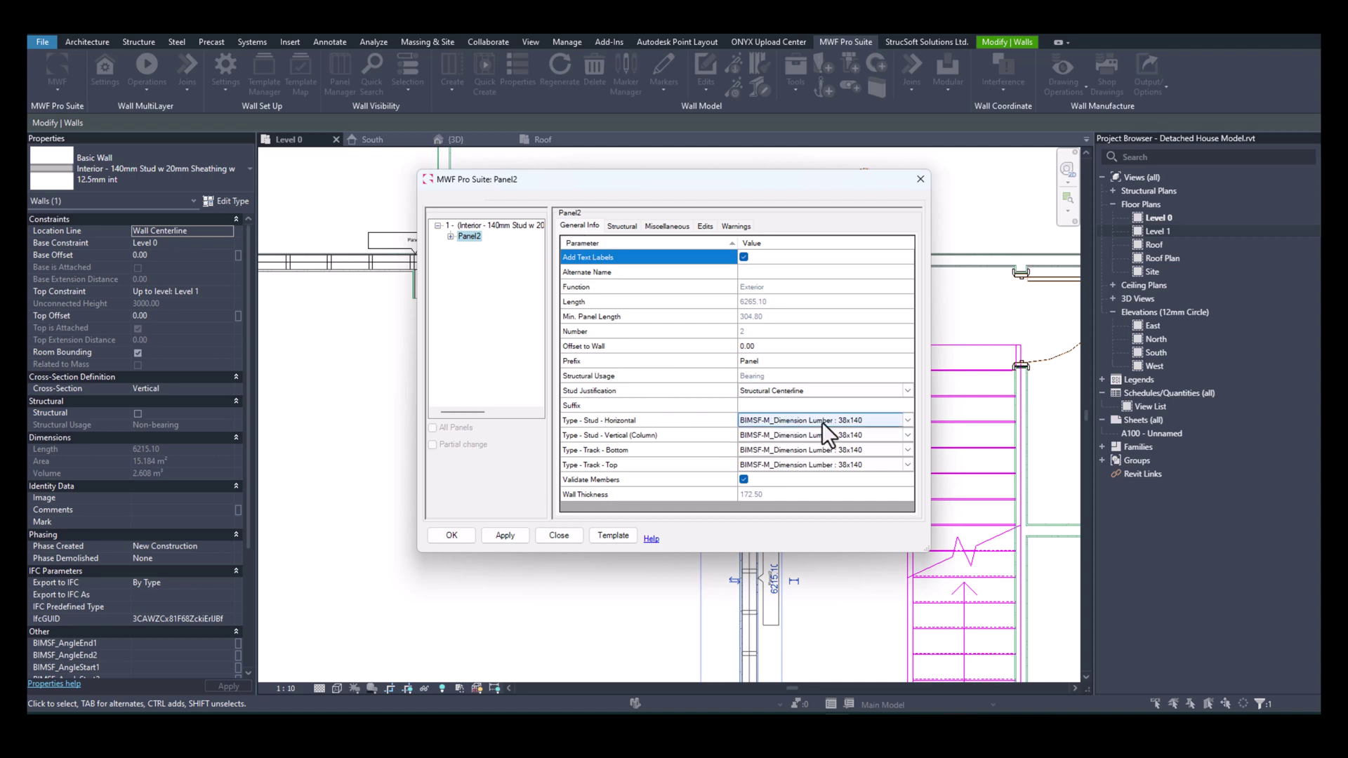
Set the panel's horizontal studs, vertical studs, bottom track and top track to BIMSF-M_Dimension Lumber : 38x114 and apply the changes.
left_click(907, 420)
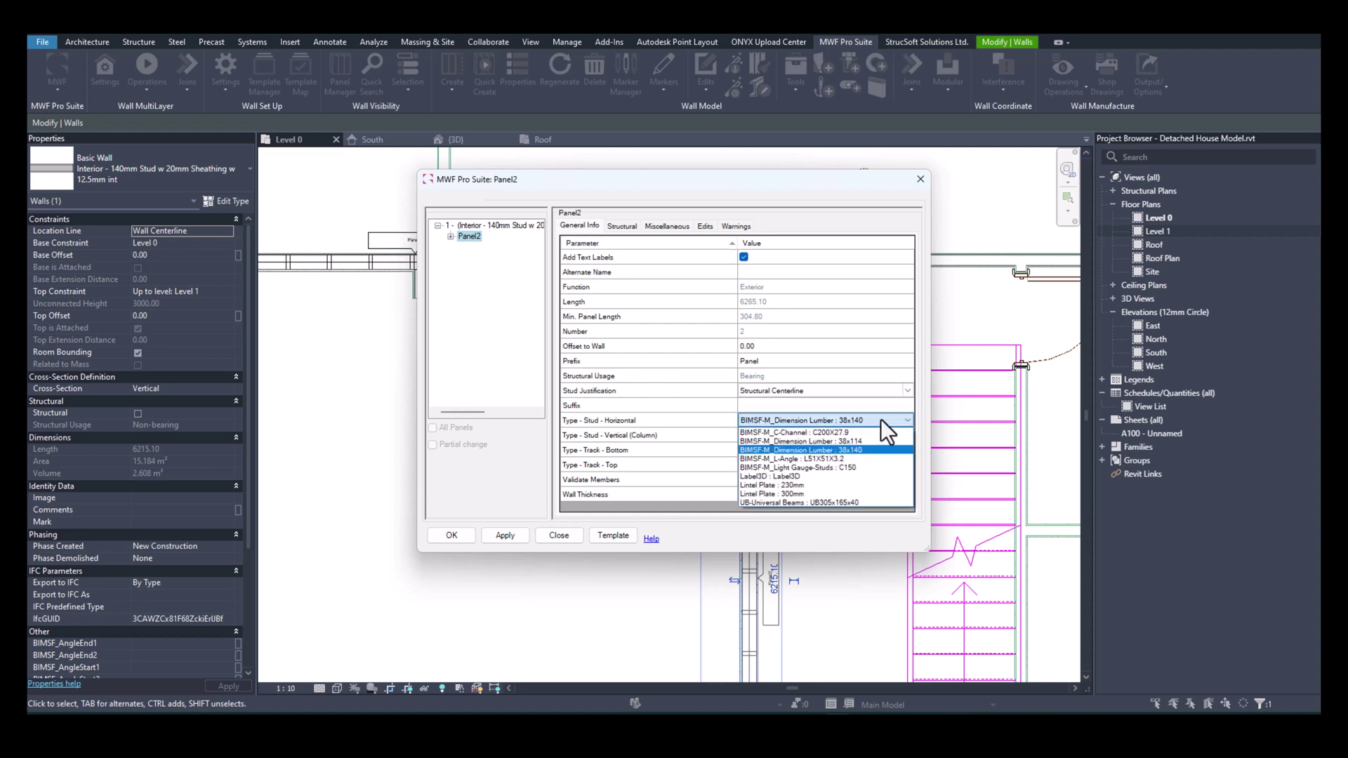
left_click(866, 442)
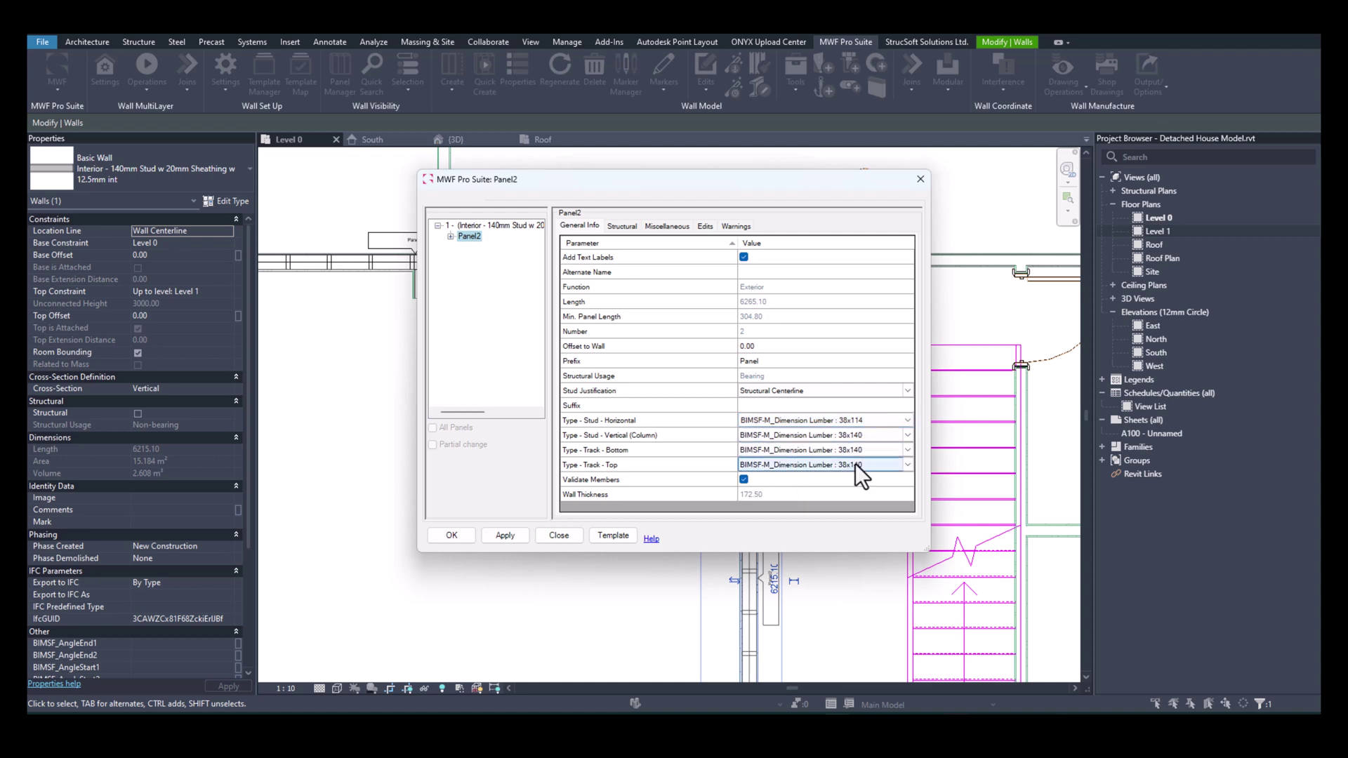
left_click(907, 435)
left_click(871, 457)
left_click(906, 449)
left_click(858, 471)
left_click(907, 465)
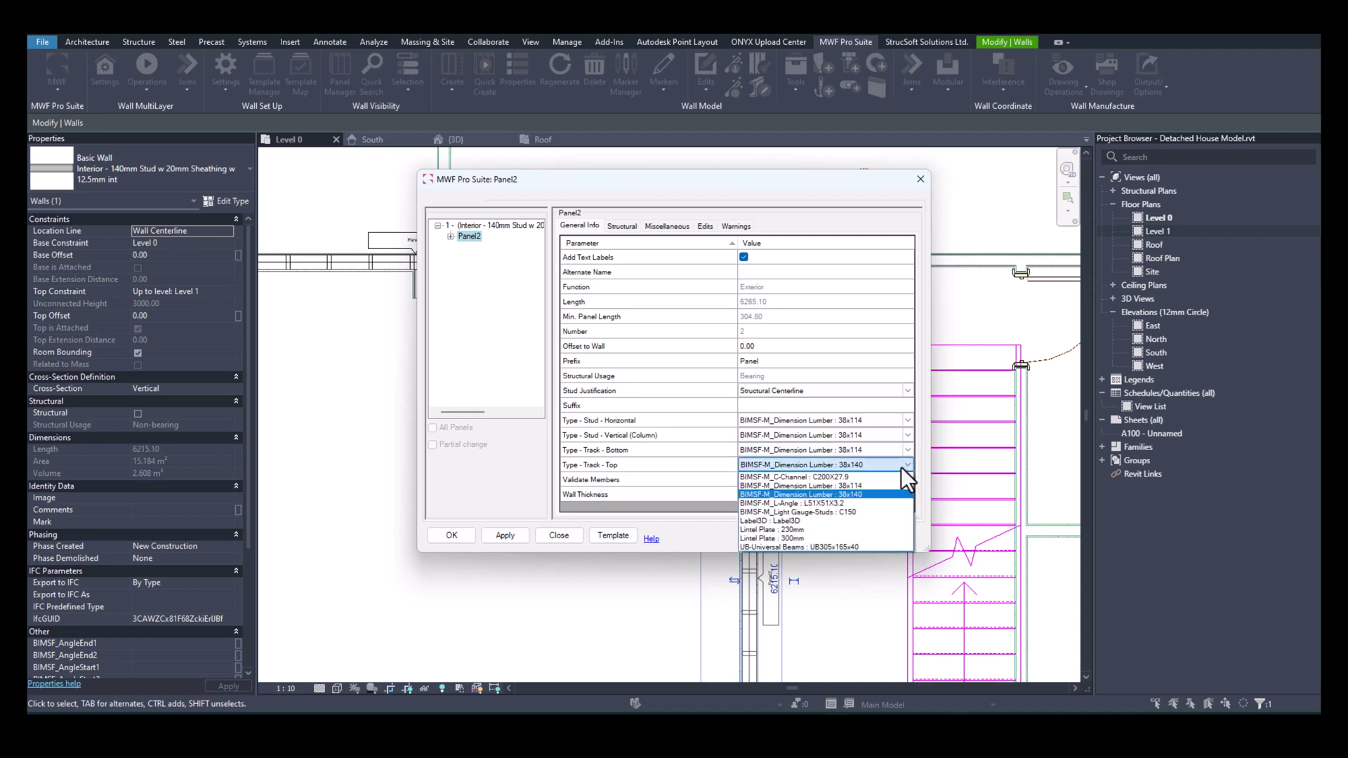
left_click(855, 486)
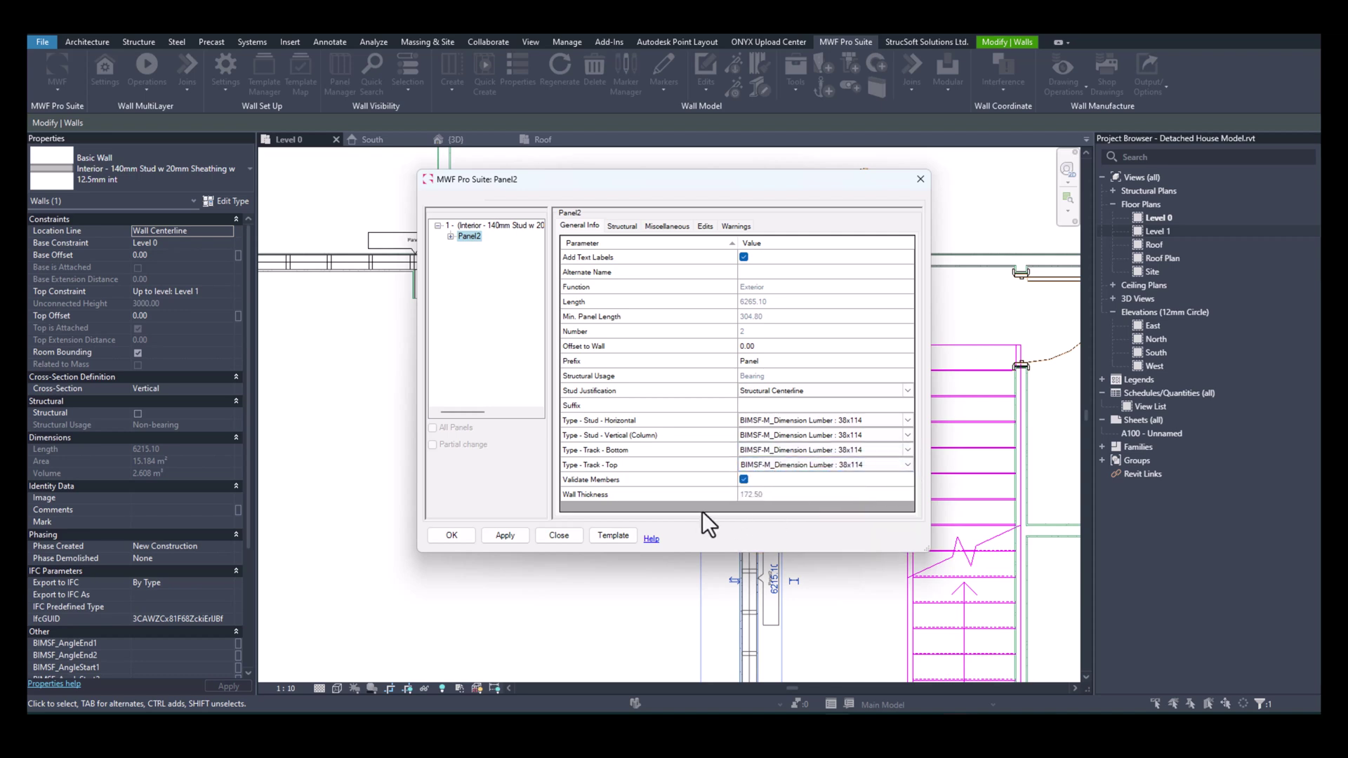
left_click(451, 535)
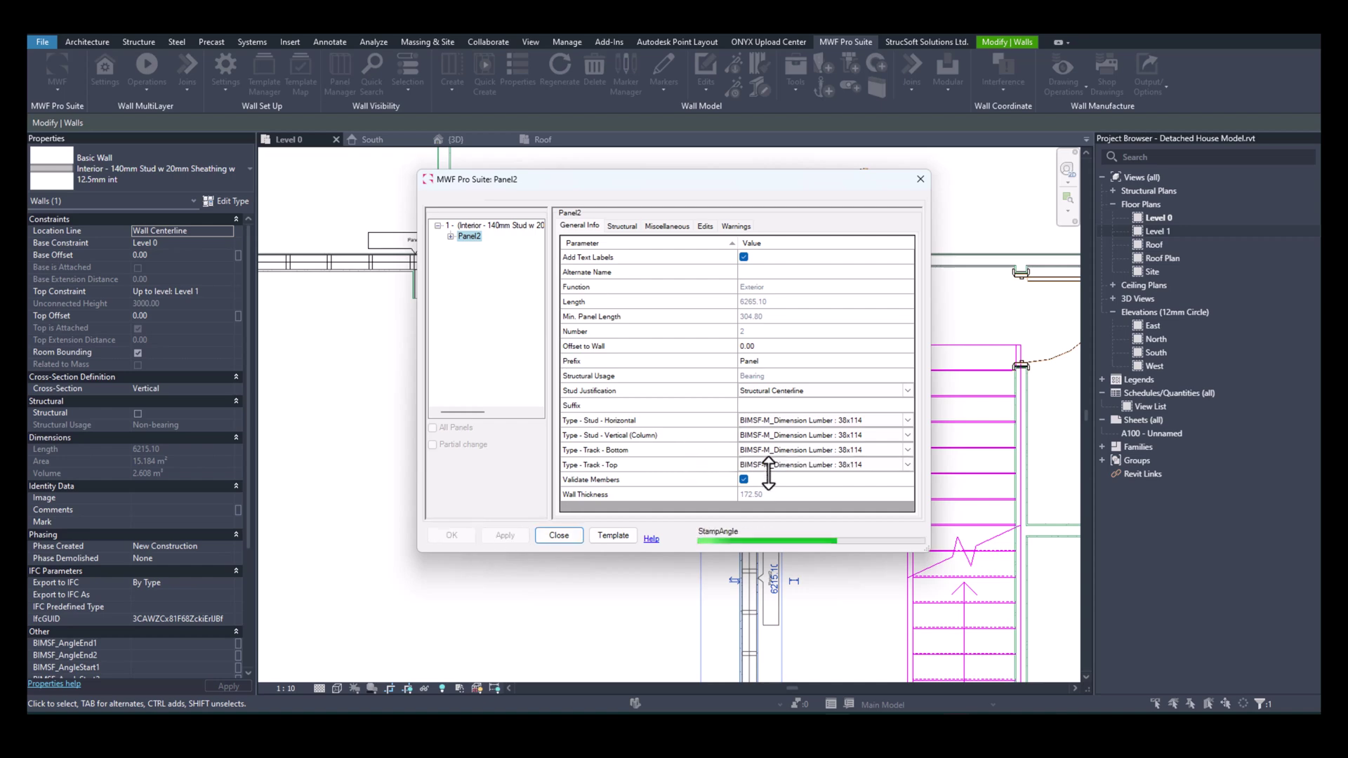
Examine the new panel's stud framing on both sides of the door opening in the vertical wall.
scroll(739, 424, "up", 5)
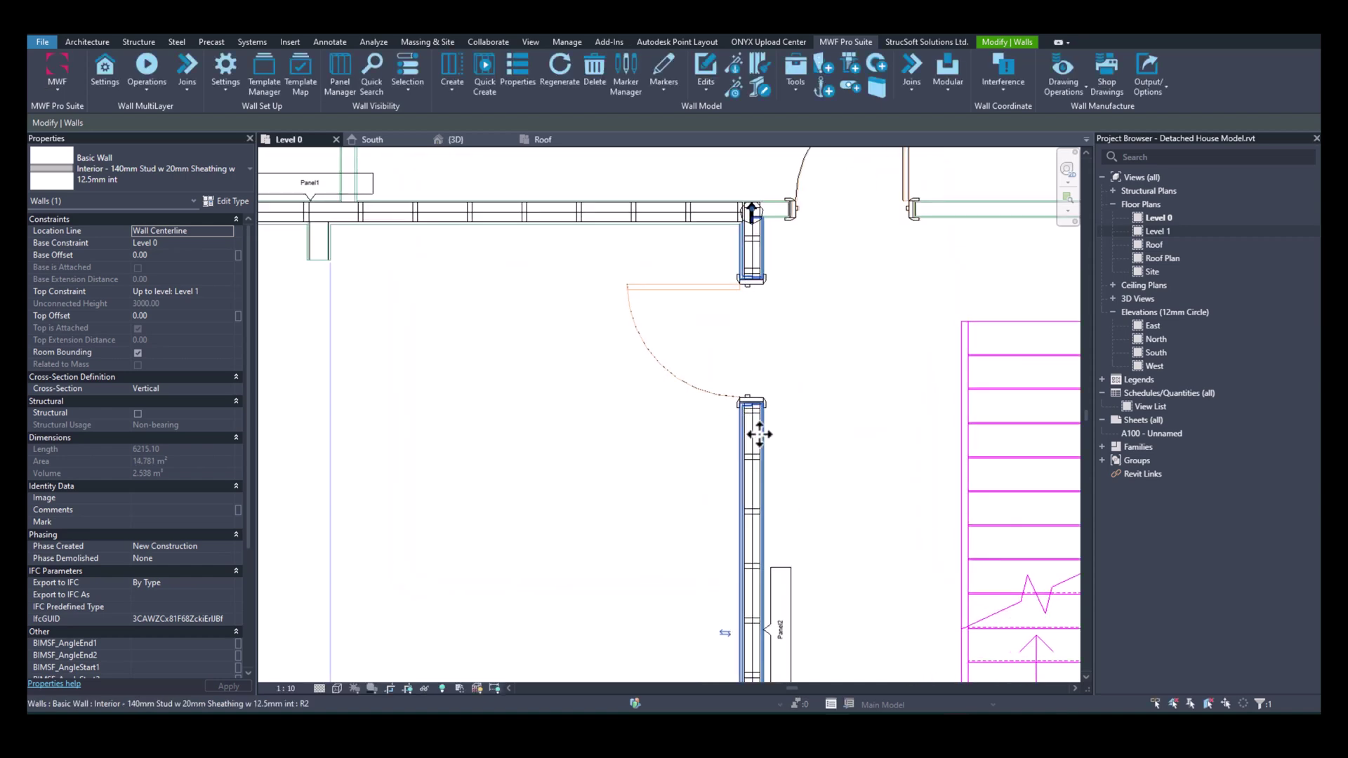
left_click(809, 386)
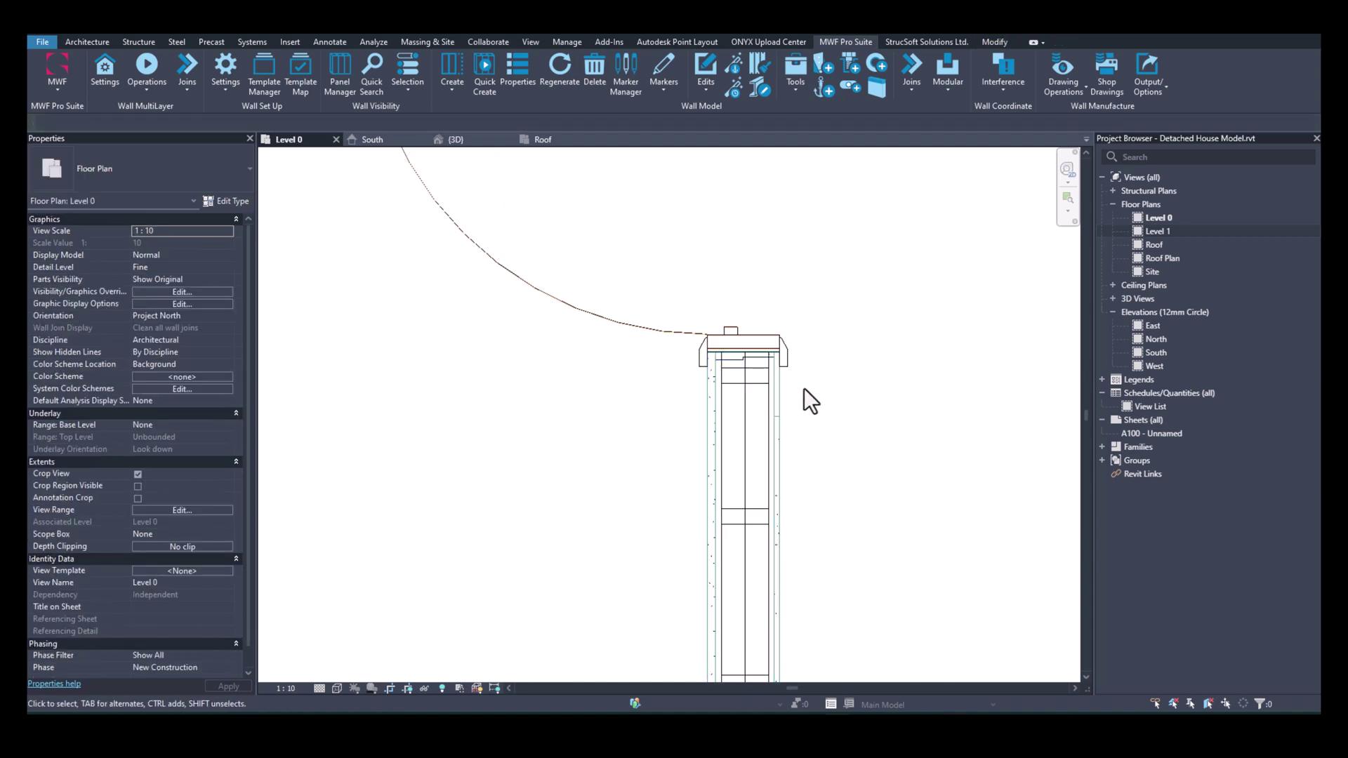
middle_click_drag(877, 358, 764, 469)
scroll(762, 468, "down", 2)
middle_click_drag(751, 295, 737, 379)
scroll(651, 284, "up", 3)
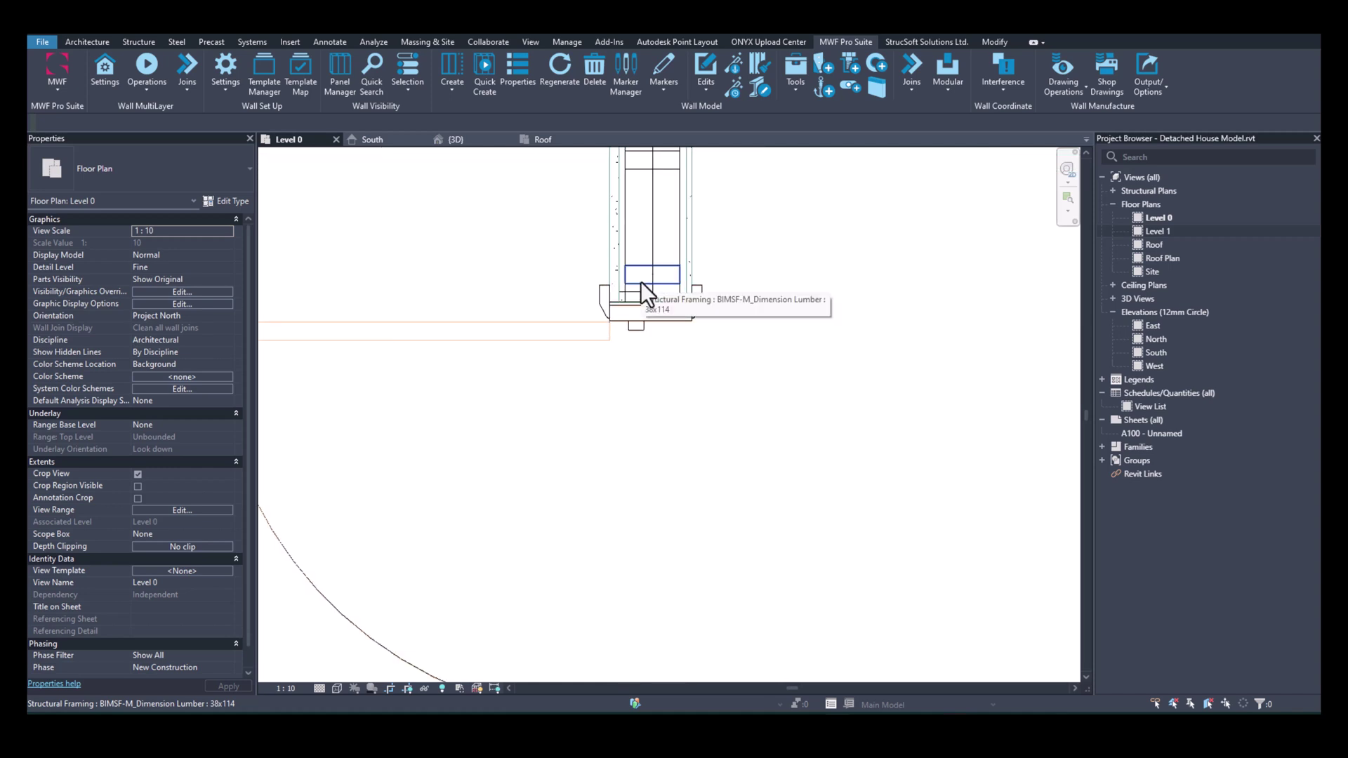
Duplicate the 38x114 dimension lumber type of the stud at the vertical wall's lower end as 38x100.
left_click(641, 283)
middle_click_drag(888, 292, 852, 379)
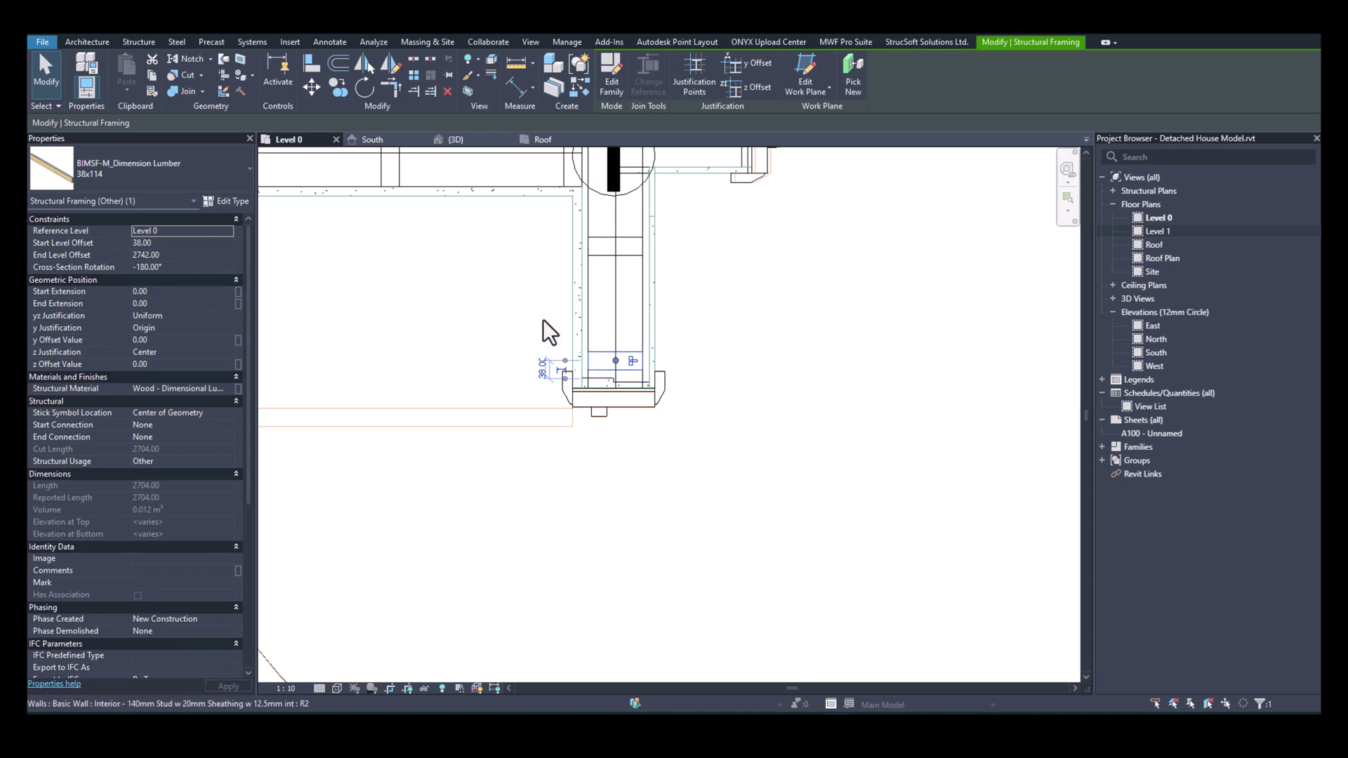
left_click(230, 201)
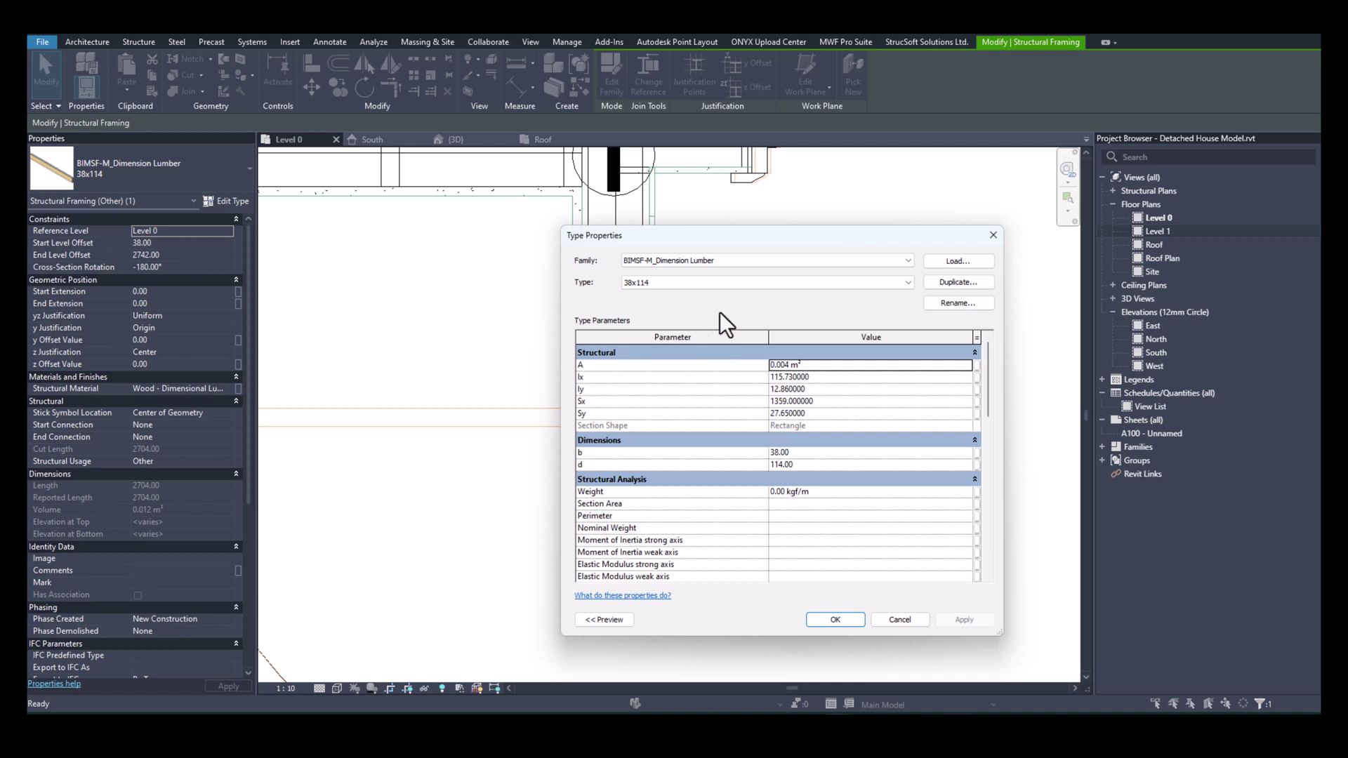
left_click(956, 282)
left_click(727, 382)
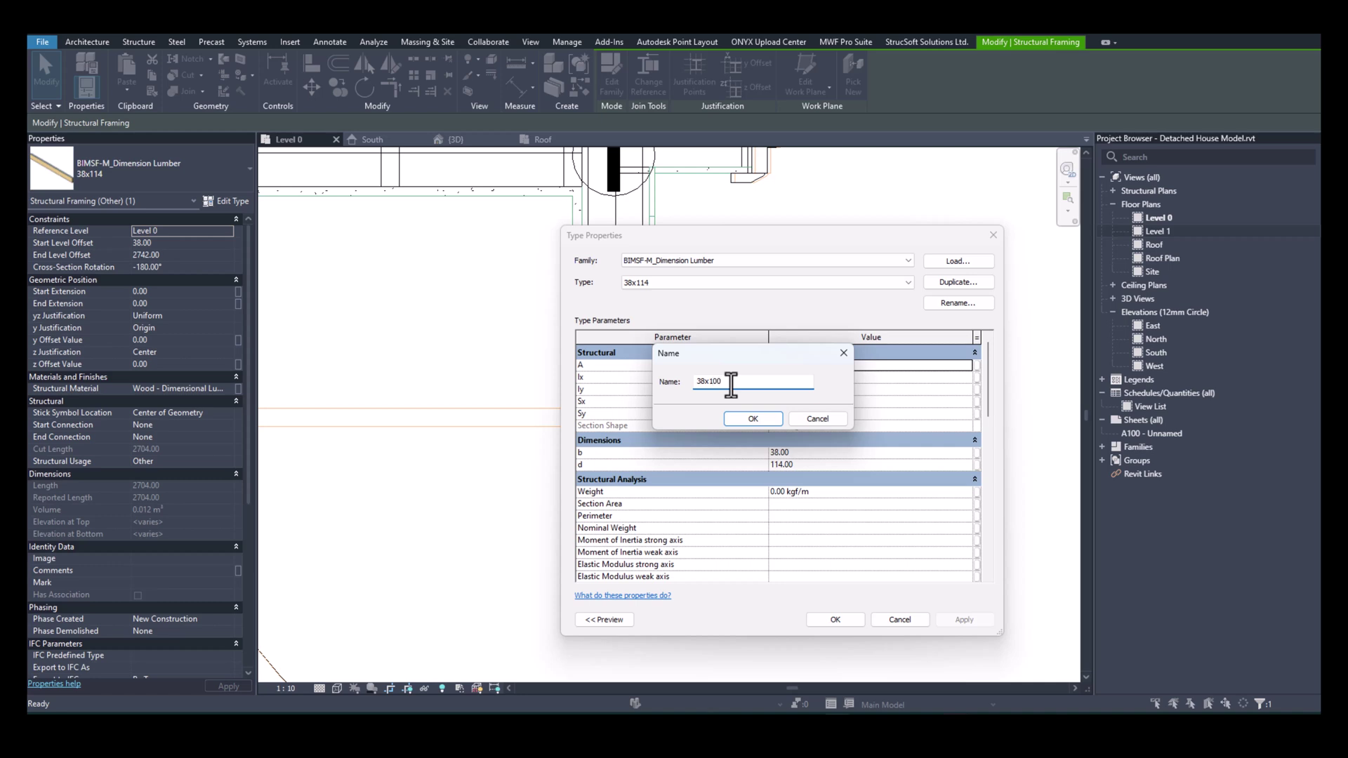
left_click(748, 420)
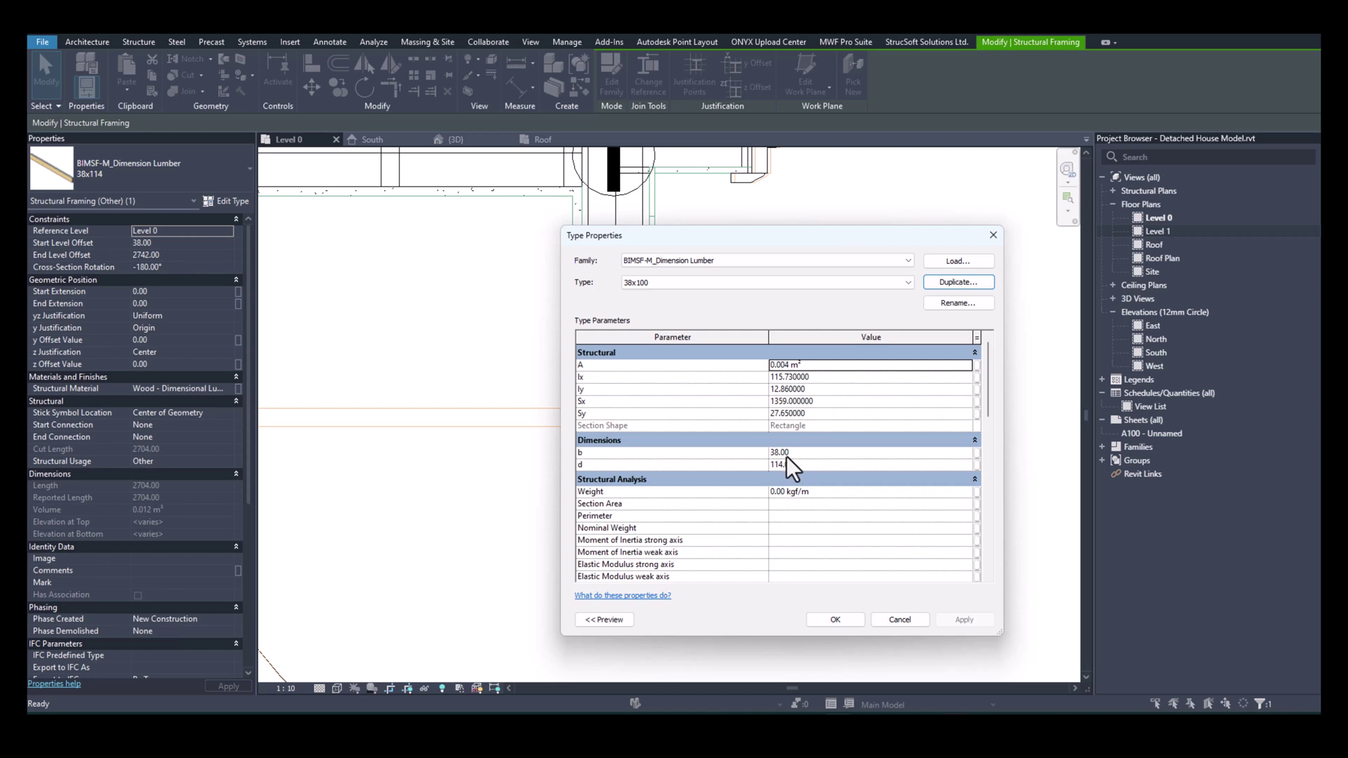
Set the 38x100 type's dimension d to 100 and apply the type change to the stud.
left_click(805, 464)
left_click(808, 469)
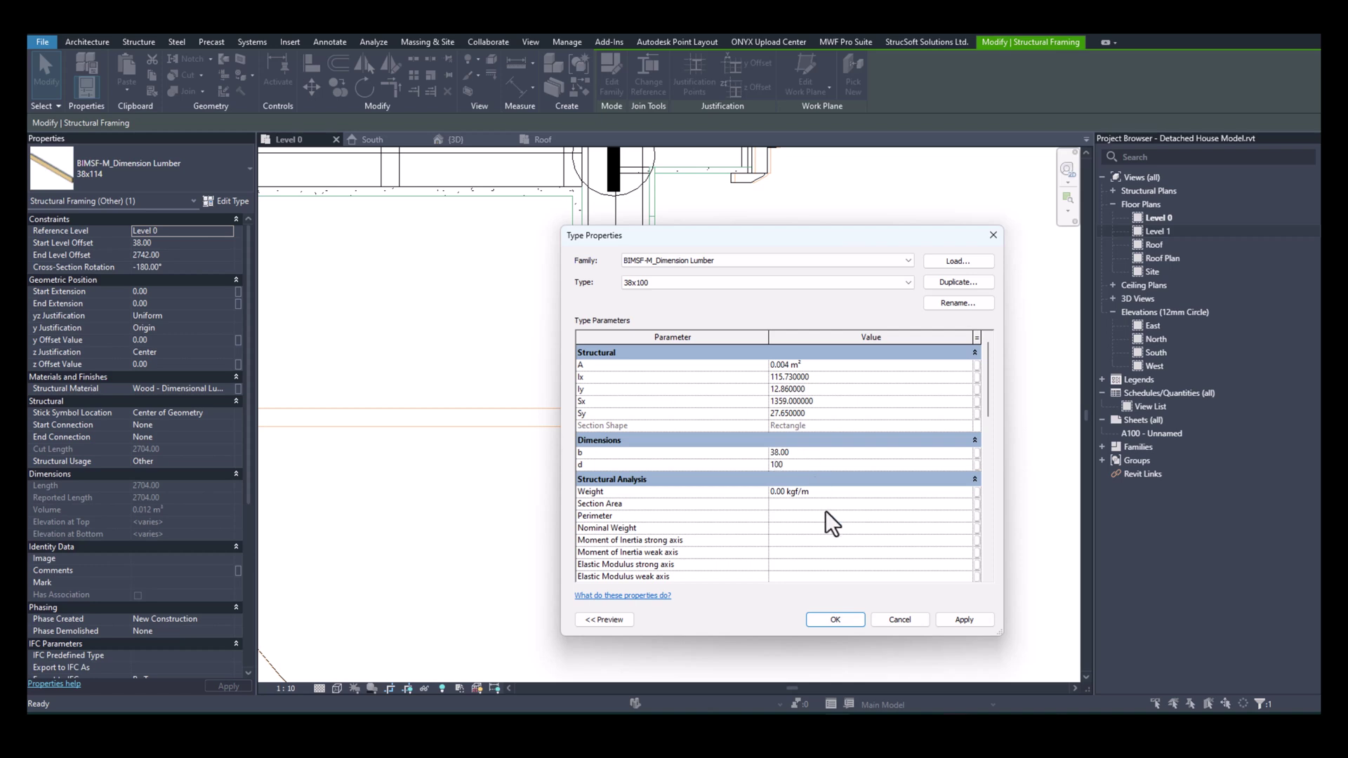
left_click(845, 623)
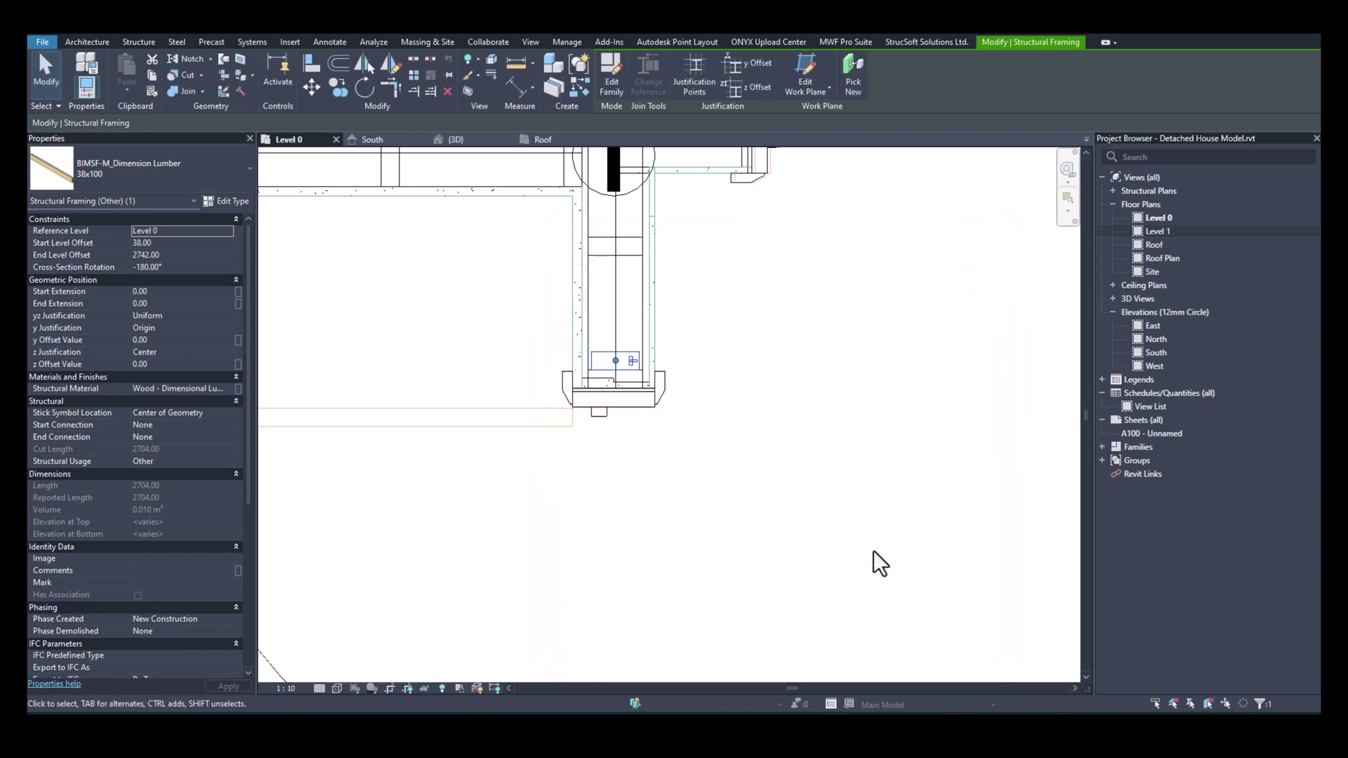
left_click(714, 370)
middle_click_drag(731, 355, 768, 422)
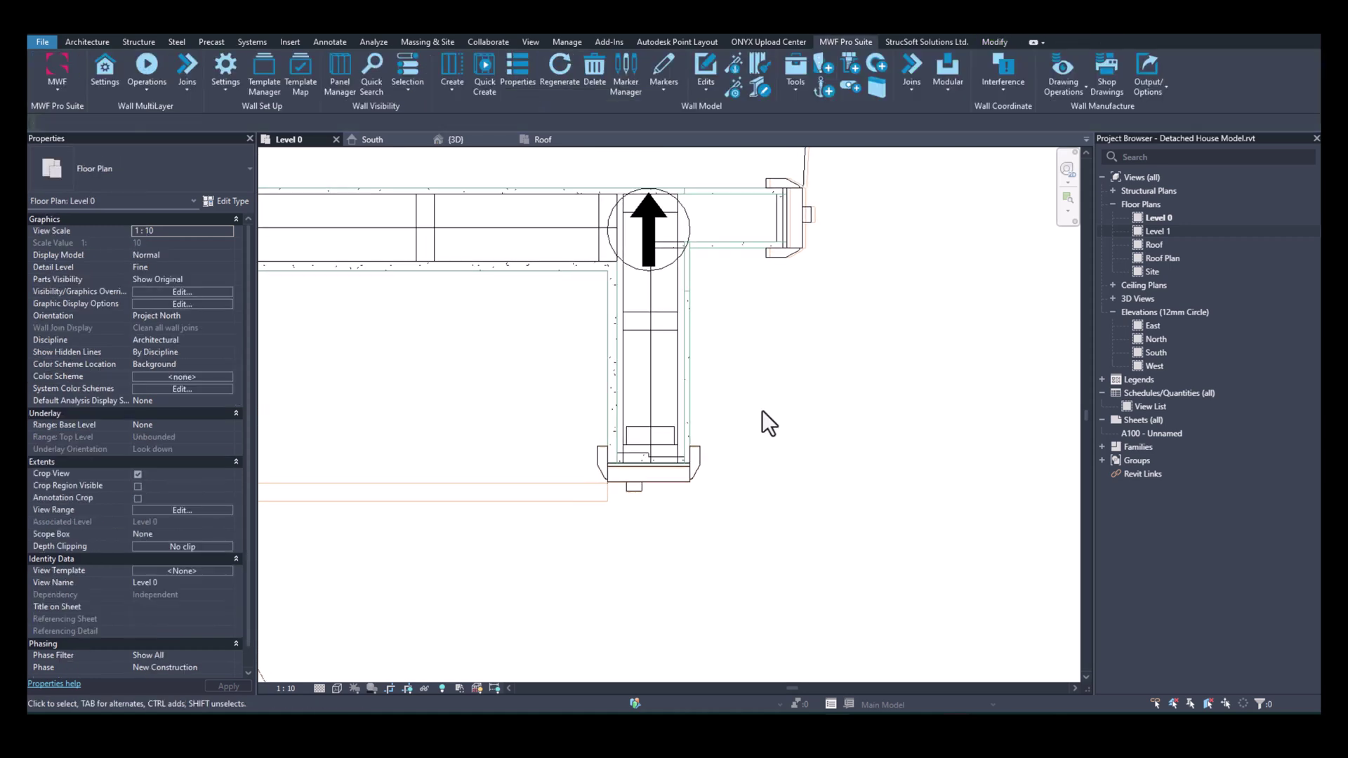
Set the vertical wall panel's horizontal studs, vertical studs, bottom track and top track to BIMSF-M_Dimension Lumber : 38x100.
left_click(666, 435)
left_click(836, 40)
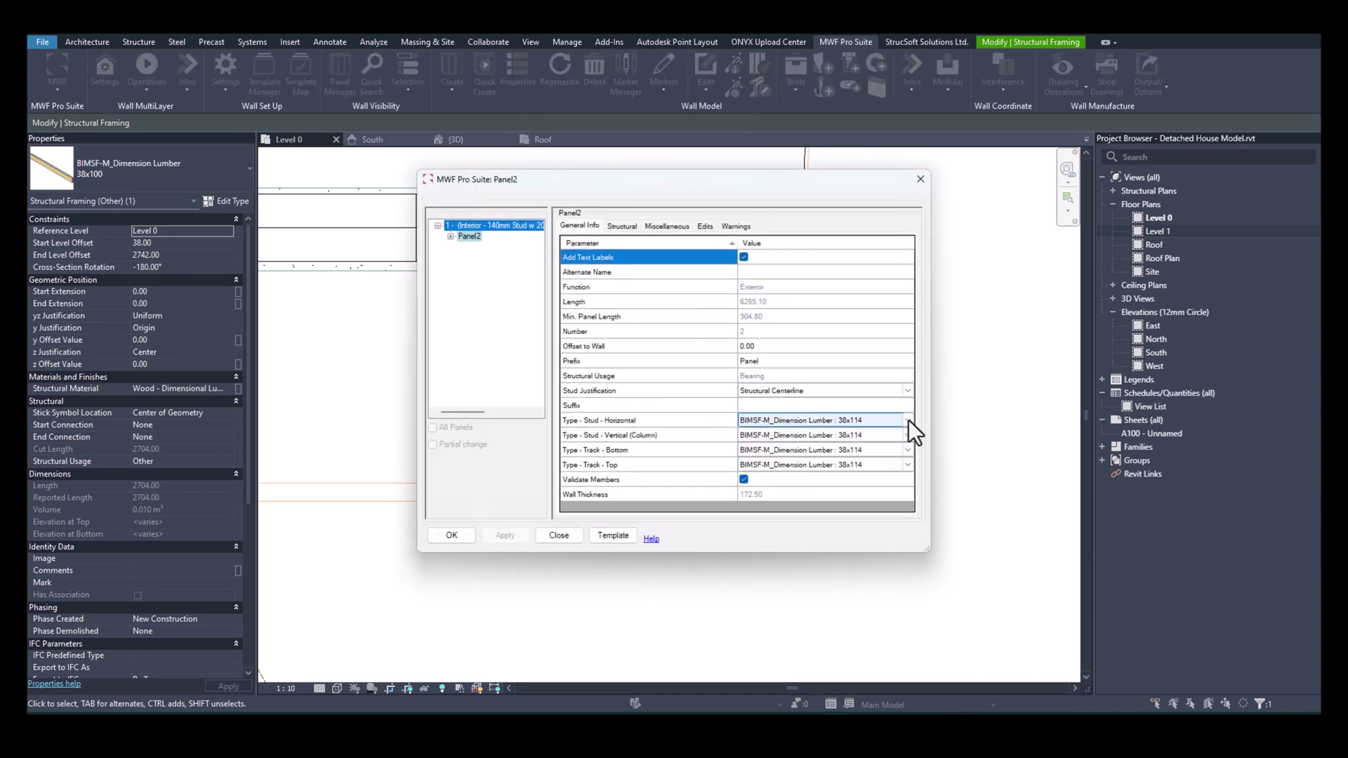
left_click(908, 420)
left_click(867, 440)
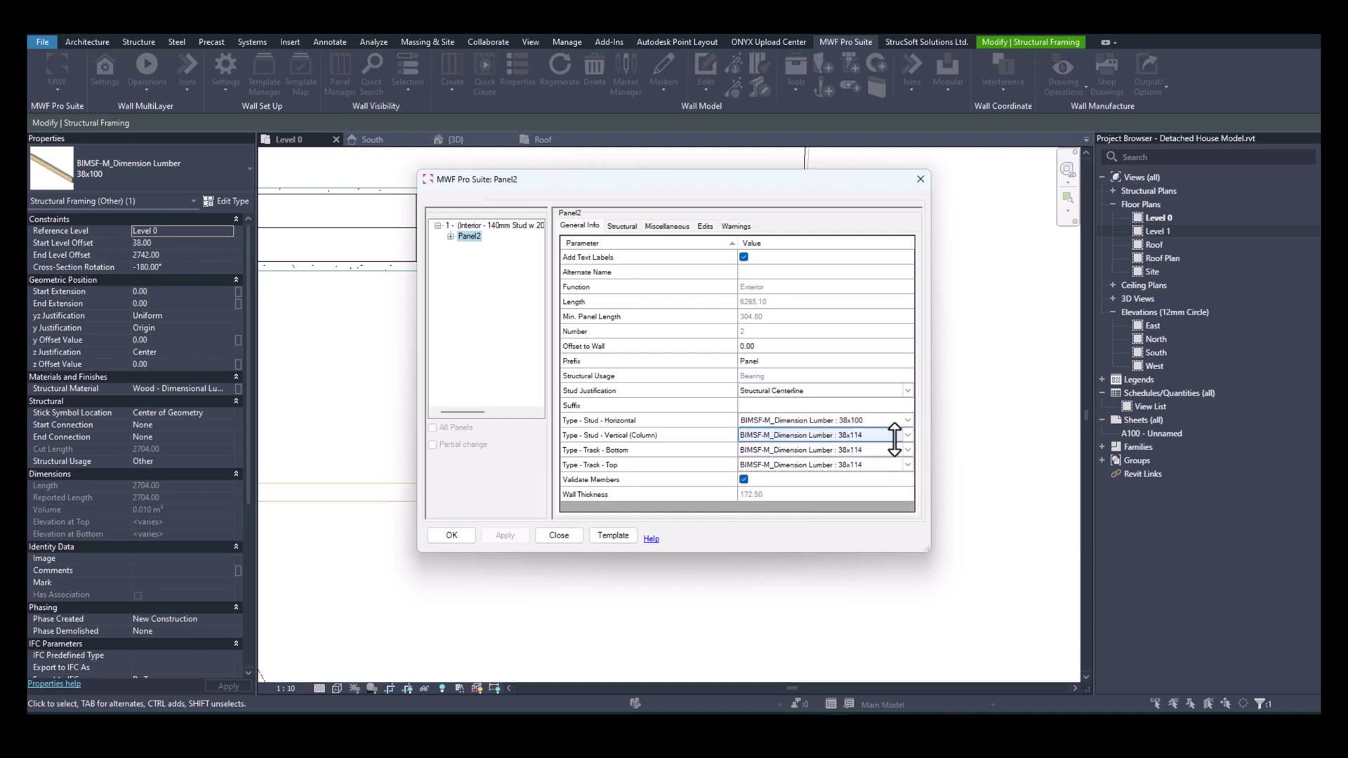
left_click(909, 435)
left_click(853, 458)
left_click(908, 451)
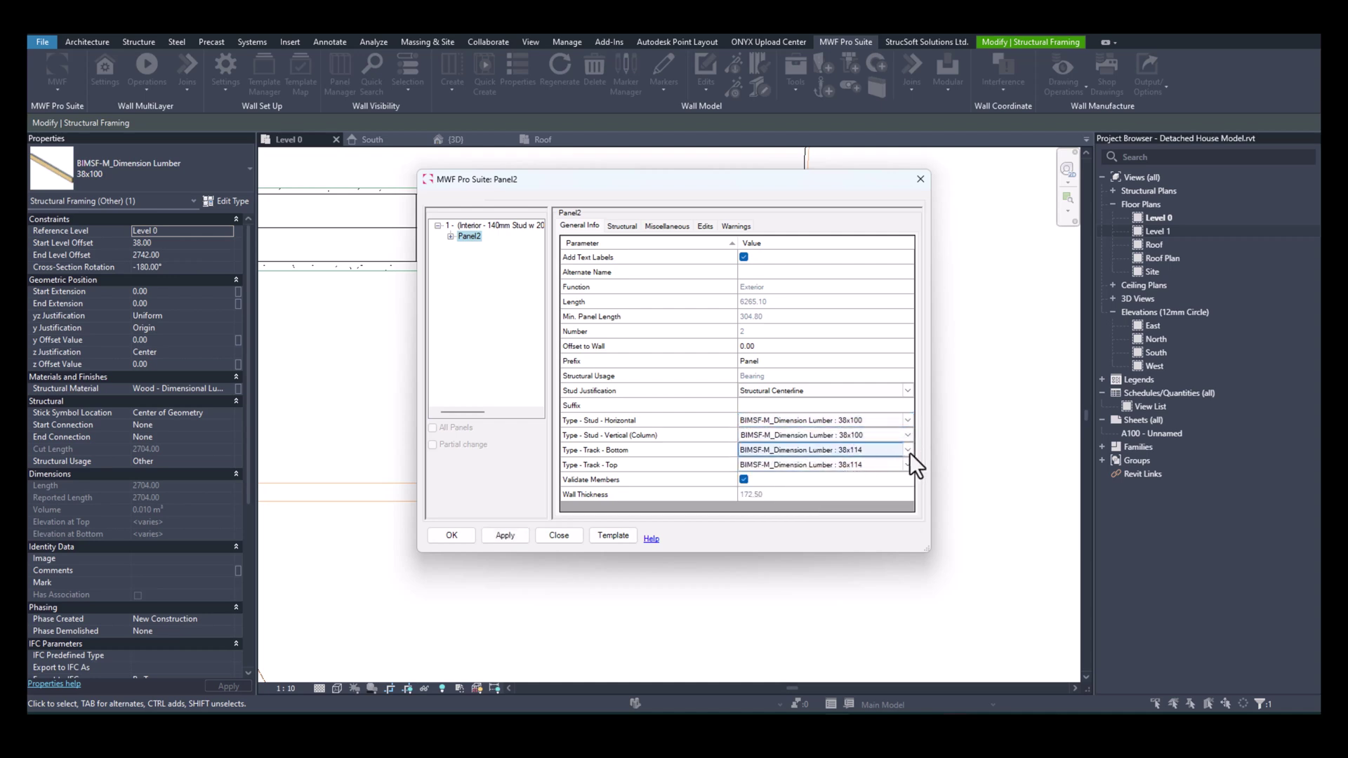
left_click(909, 452)
left_click(865, 471)
left_click(908, 464)
left_click(857, 482)
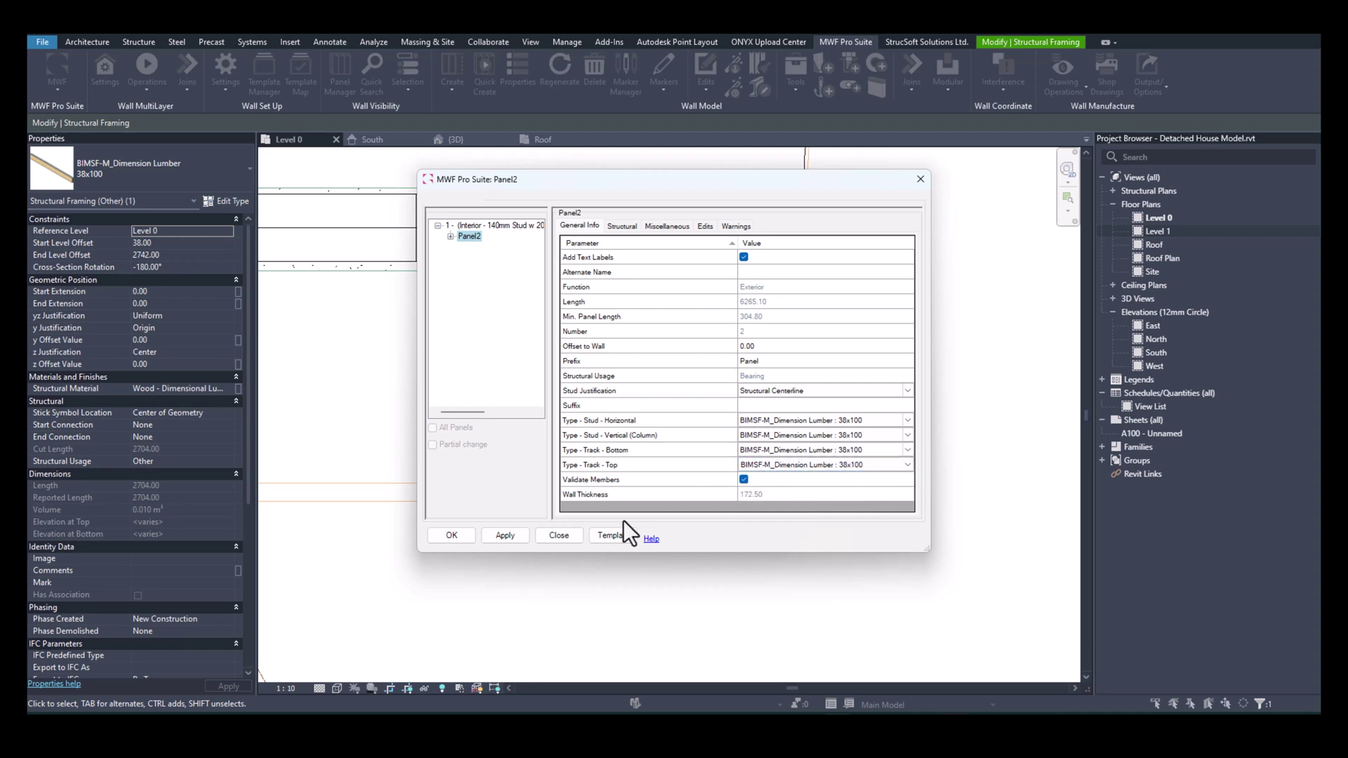
Set the window header and sill types in the panel's opening framing to BIMSF-M_Dimension Lumber : 38x100 and accept the panel changes.
left_click(663, 230)
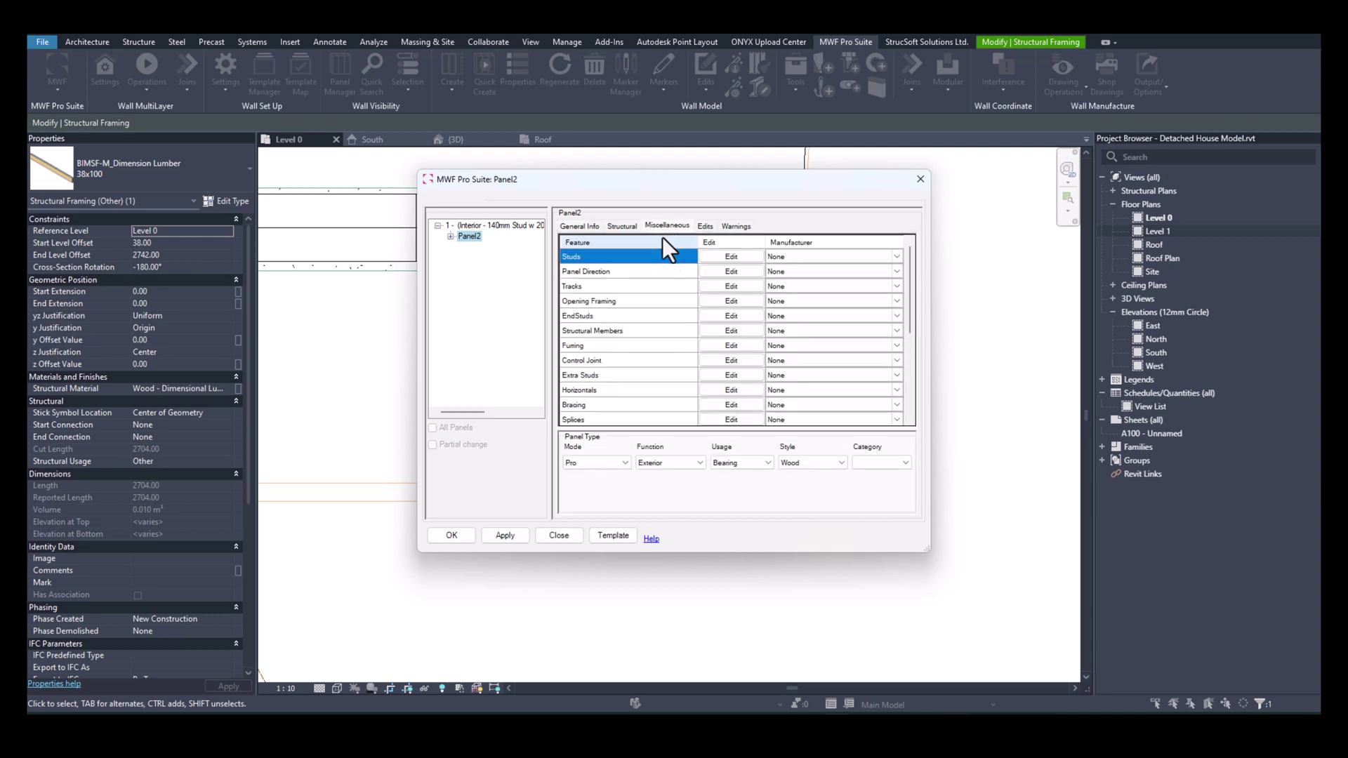
left_click(717, 300)
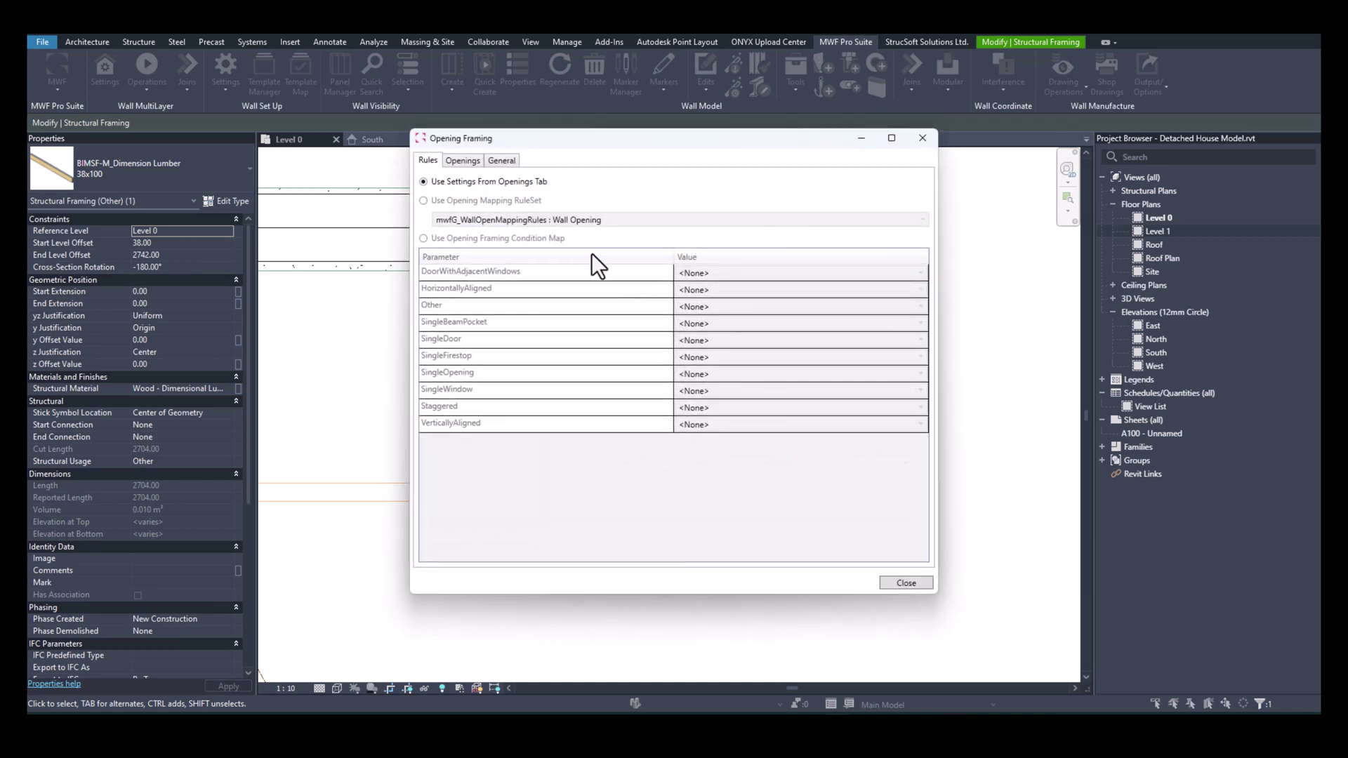
left_click(466, 160)
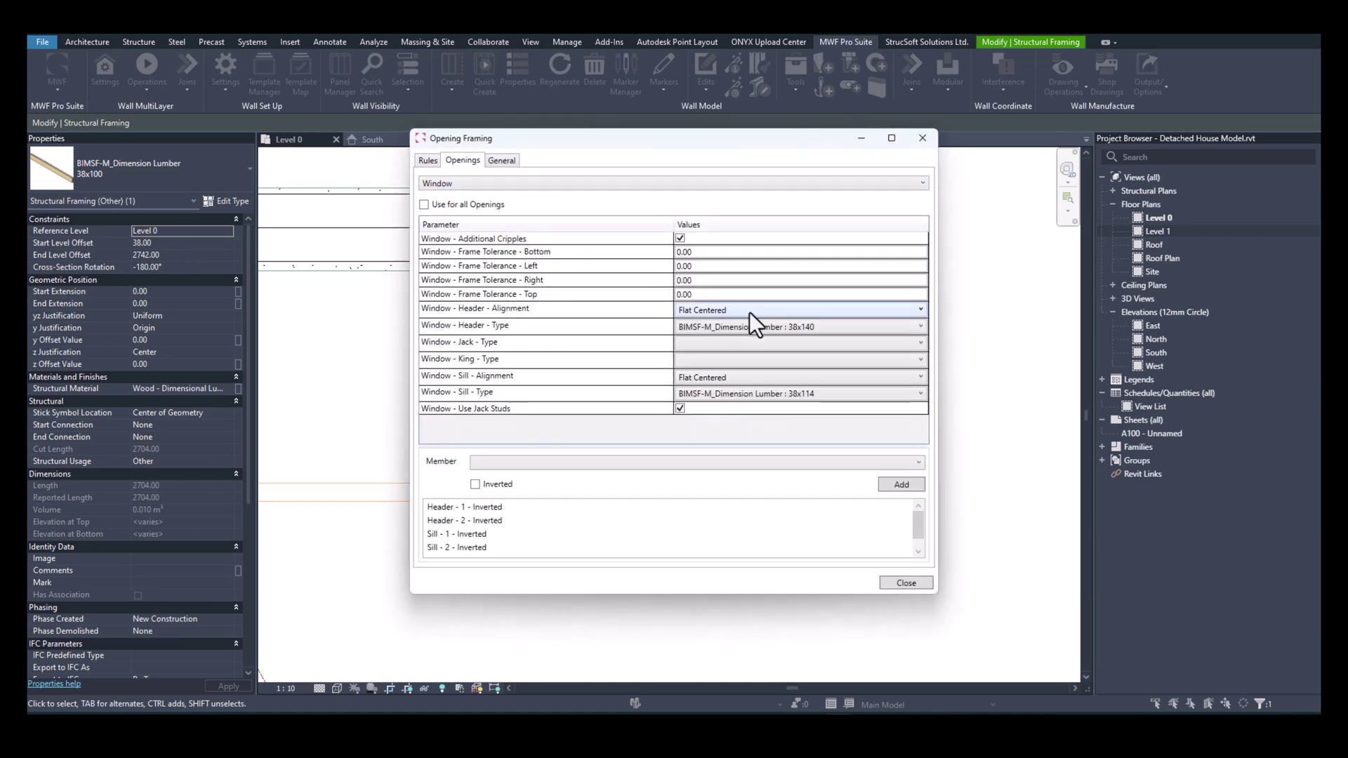
left_click(798, 328)
left_click(797, 360)
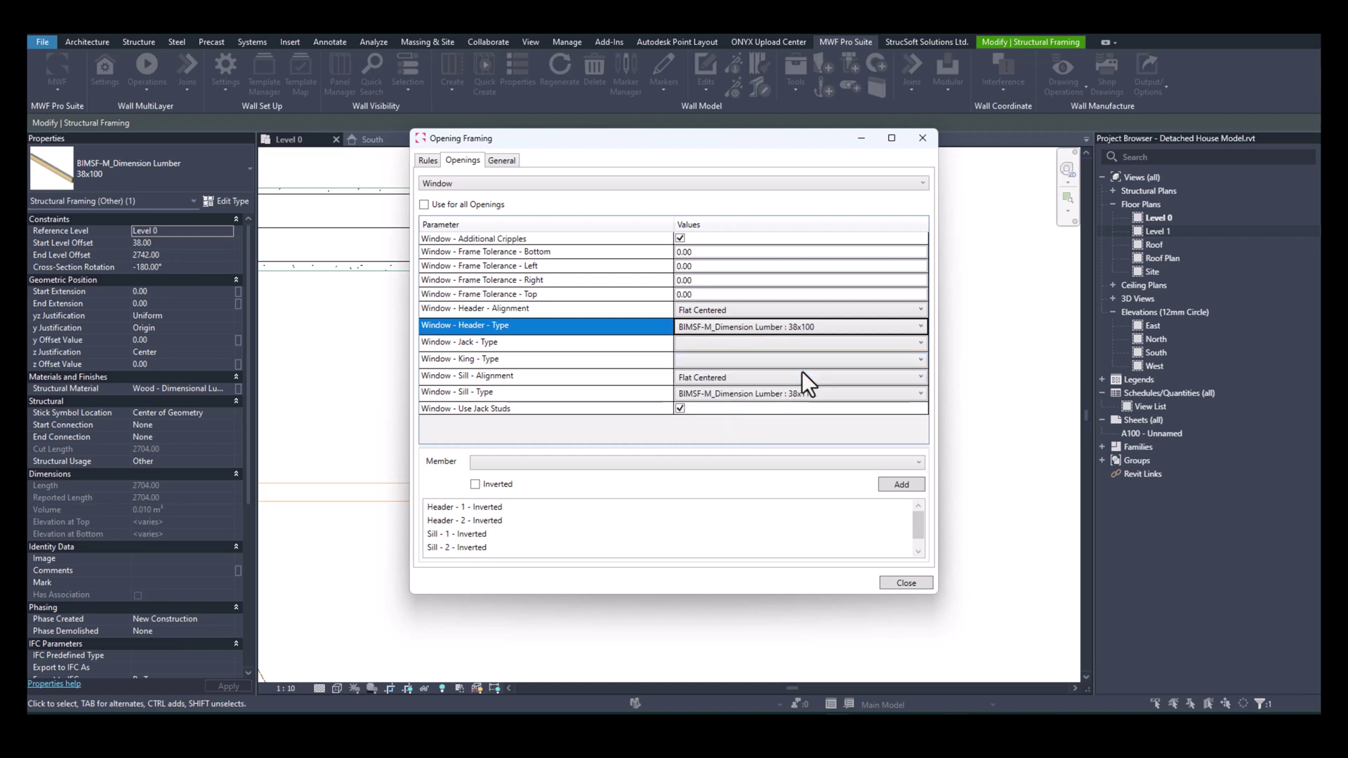
left_click(807, 395)
left_click(801, 428)
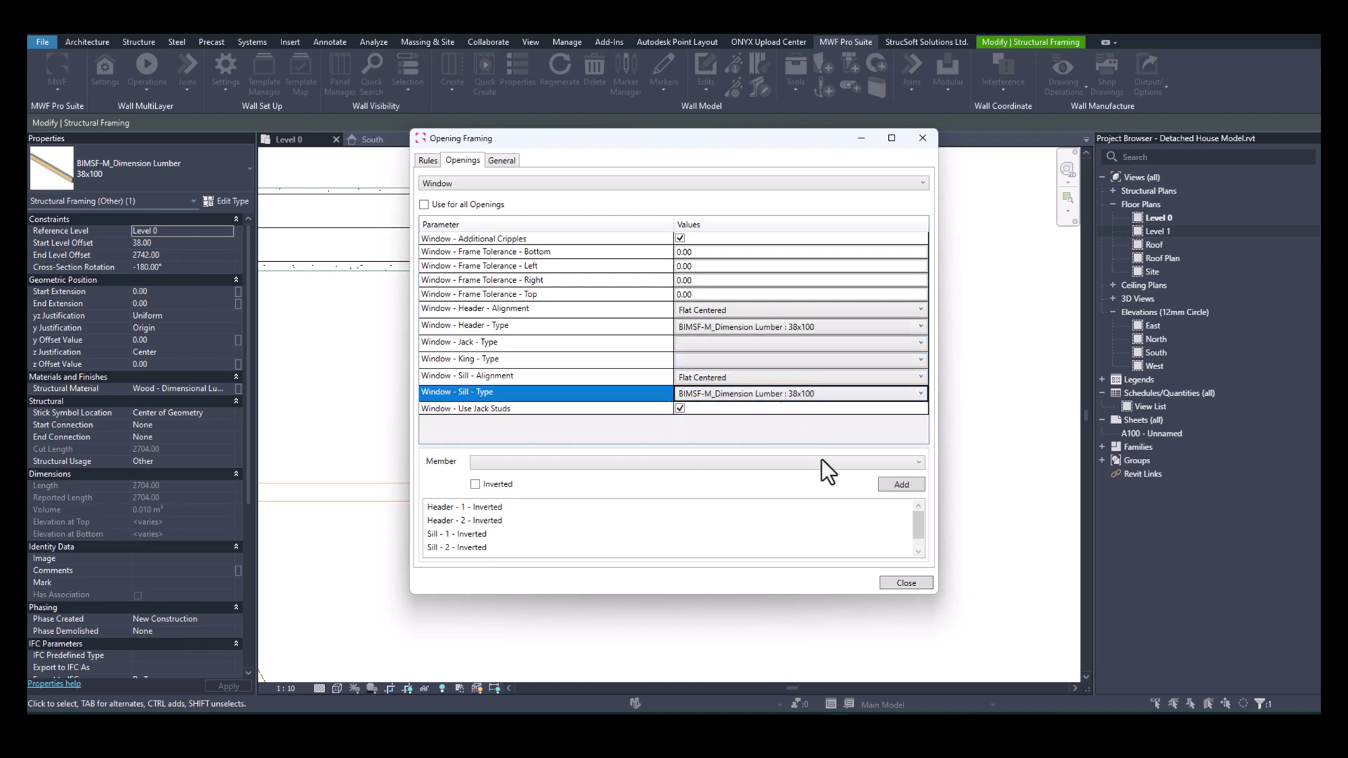
left_click(889, 584)
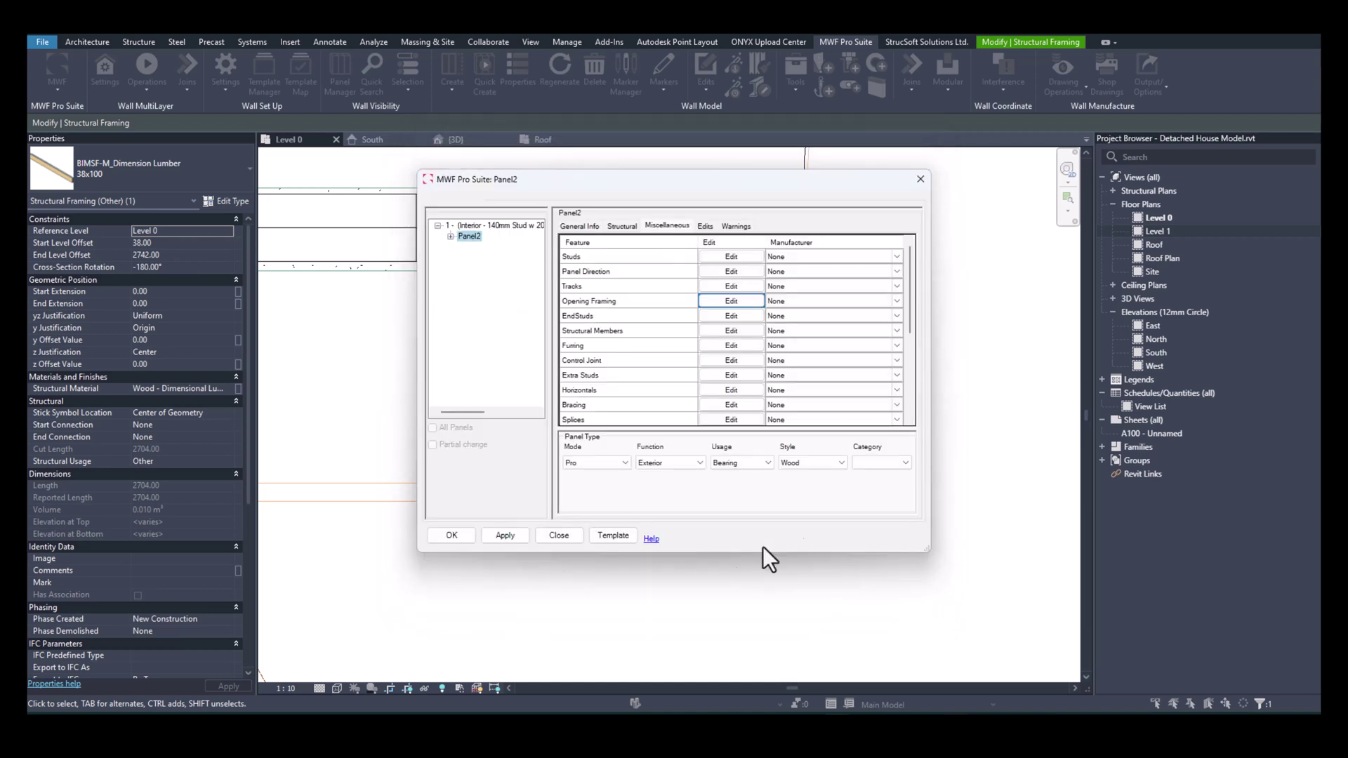
left_click(460, 538)
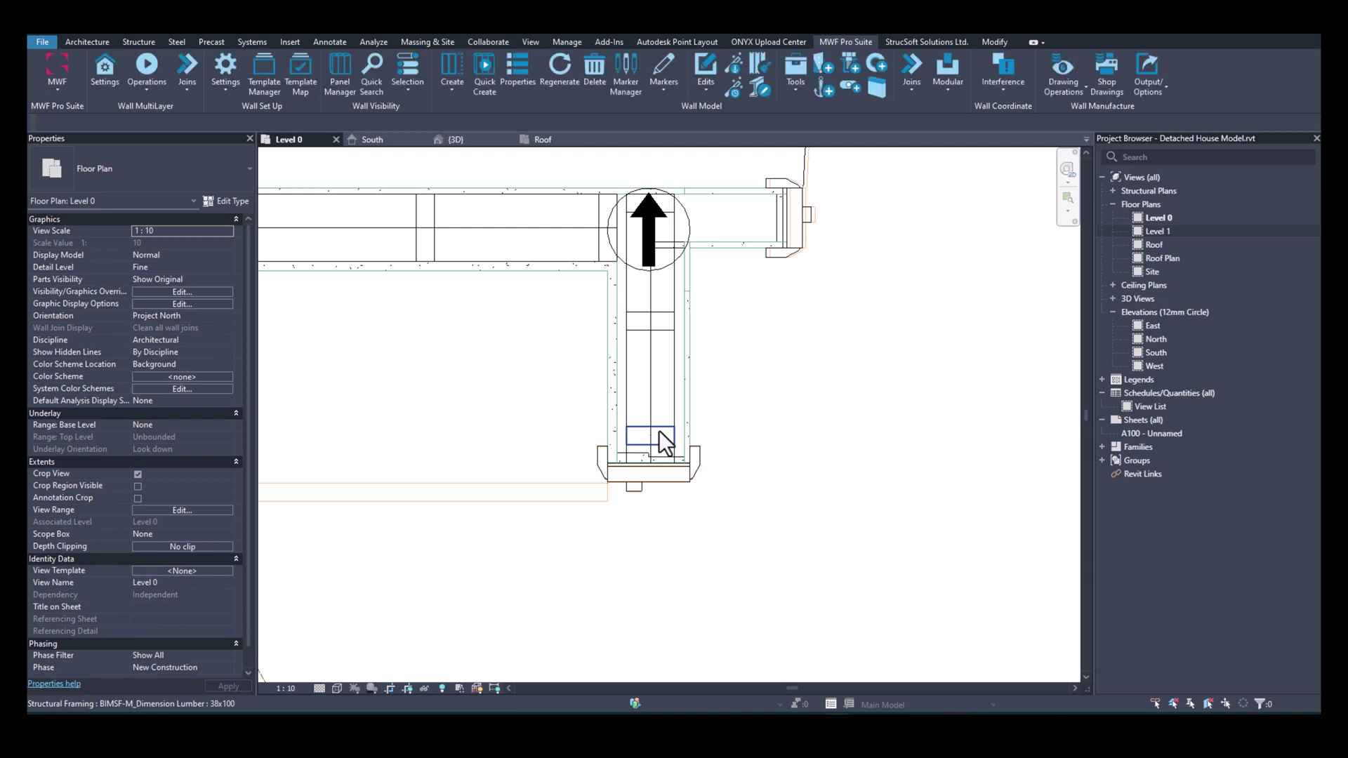
Create a panel template folder named Webinar from the vertical wall panel's template manager.
left_click(660, 432)
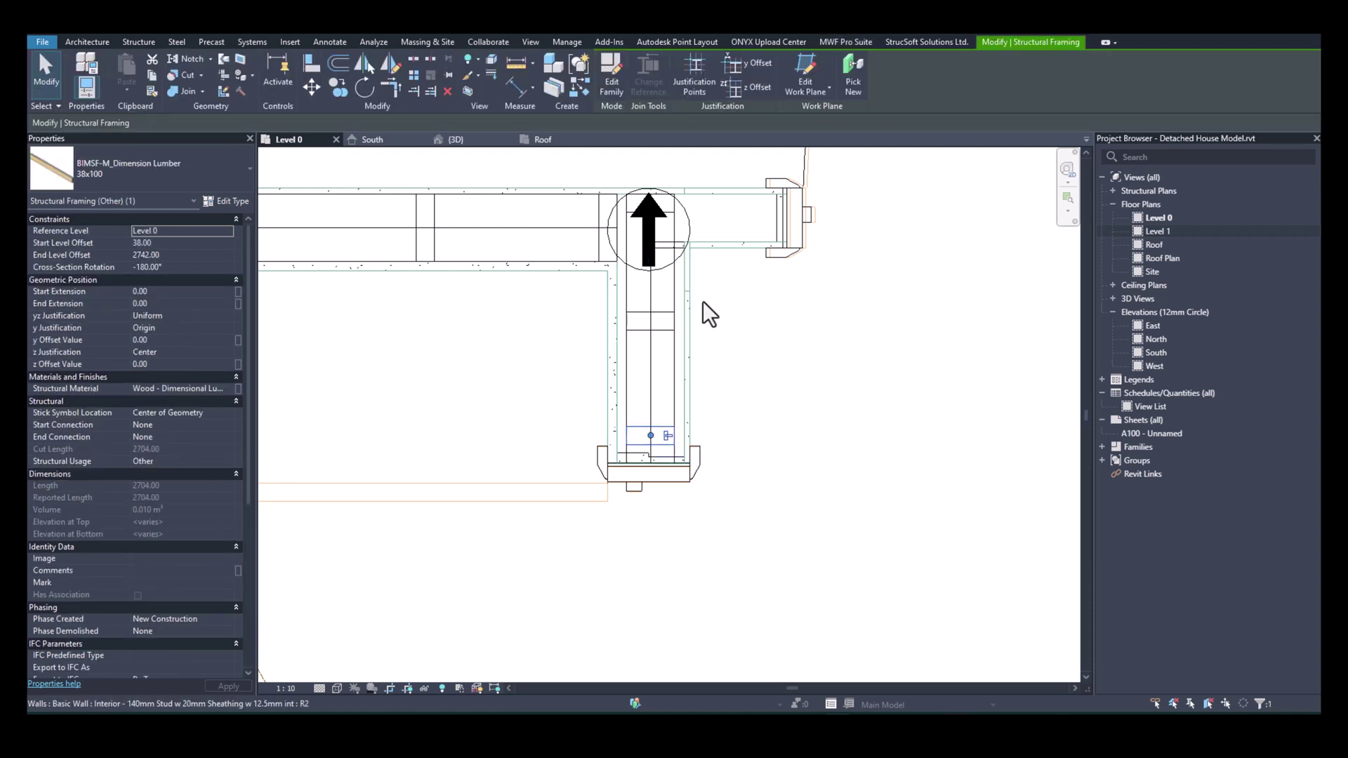
left_click(844, 43)
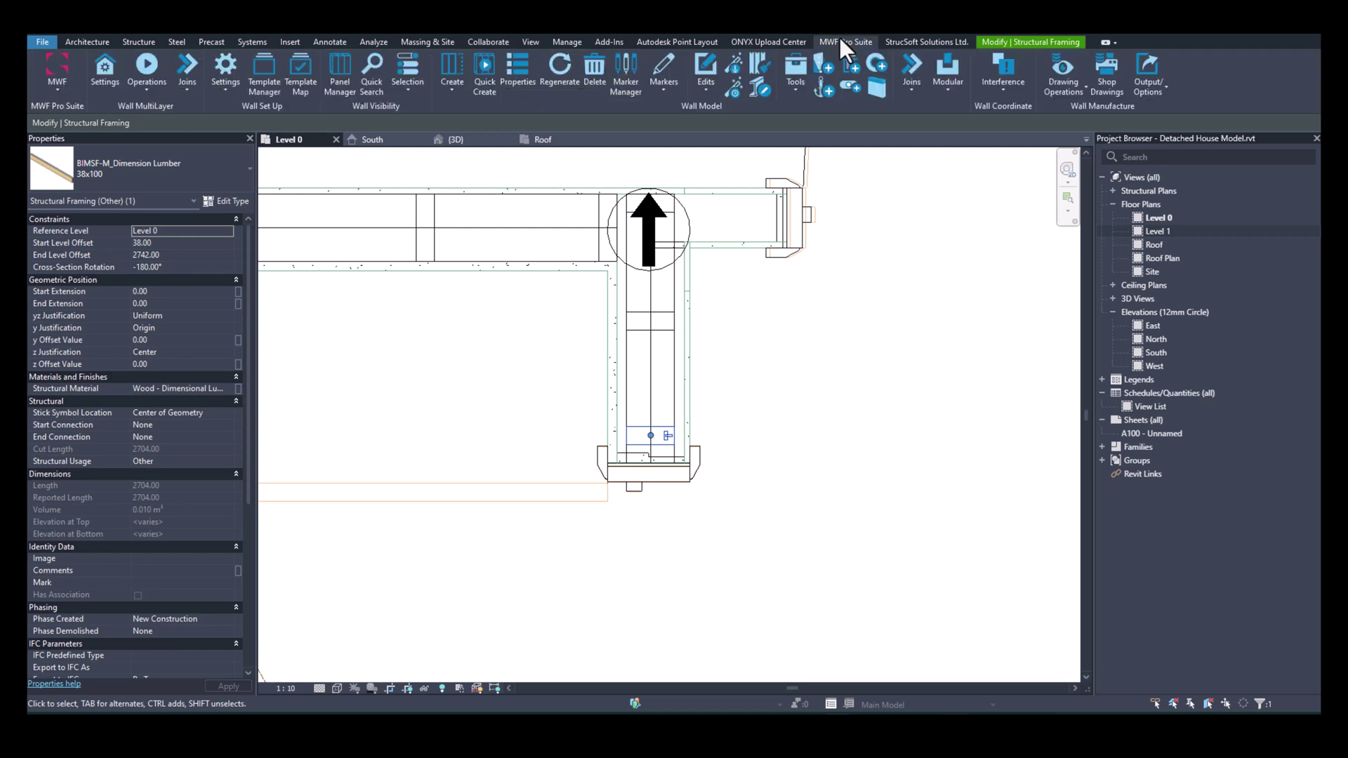
left_click(518, 74)
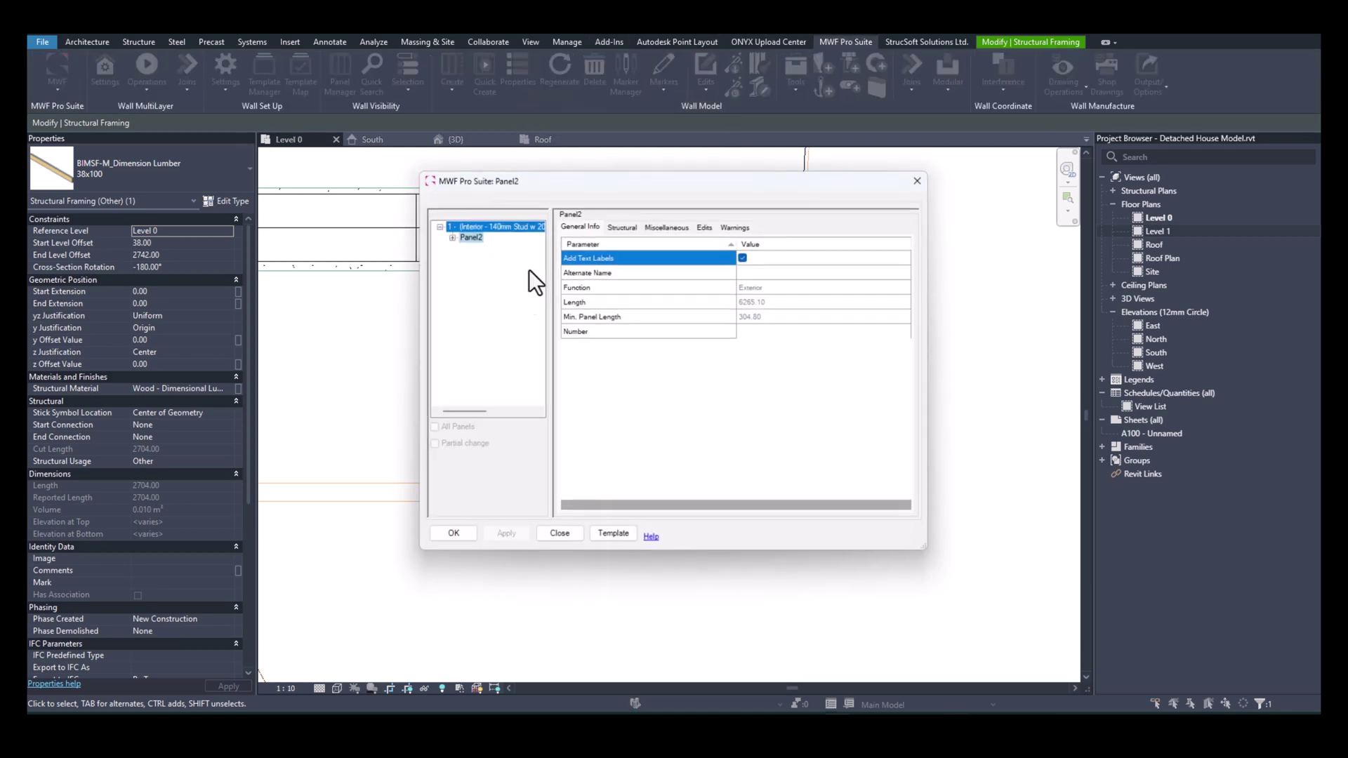
left_click(612, 536)
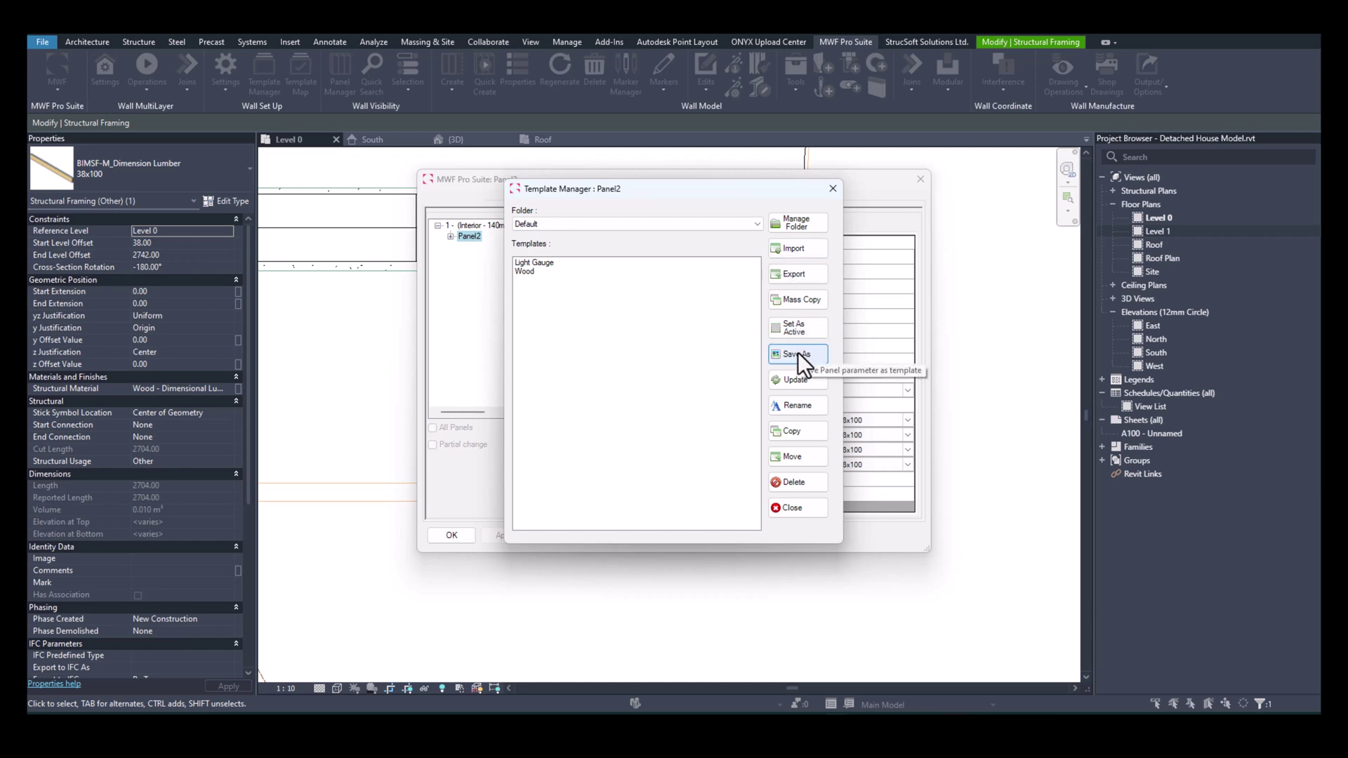
left_click(798, 225)
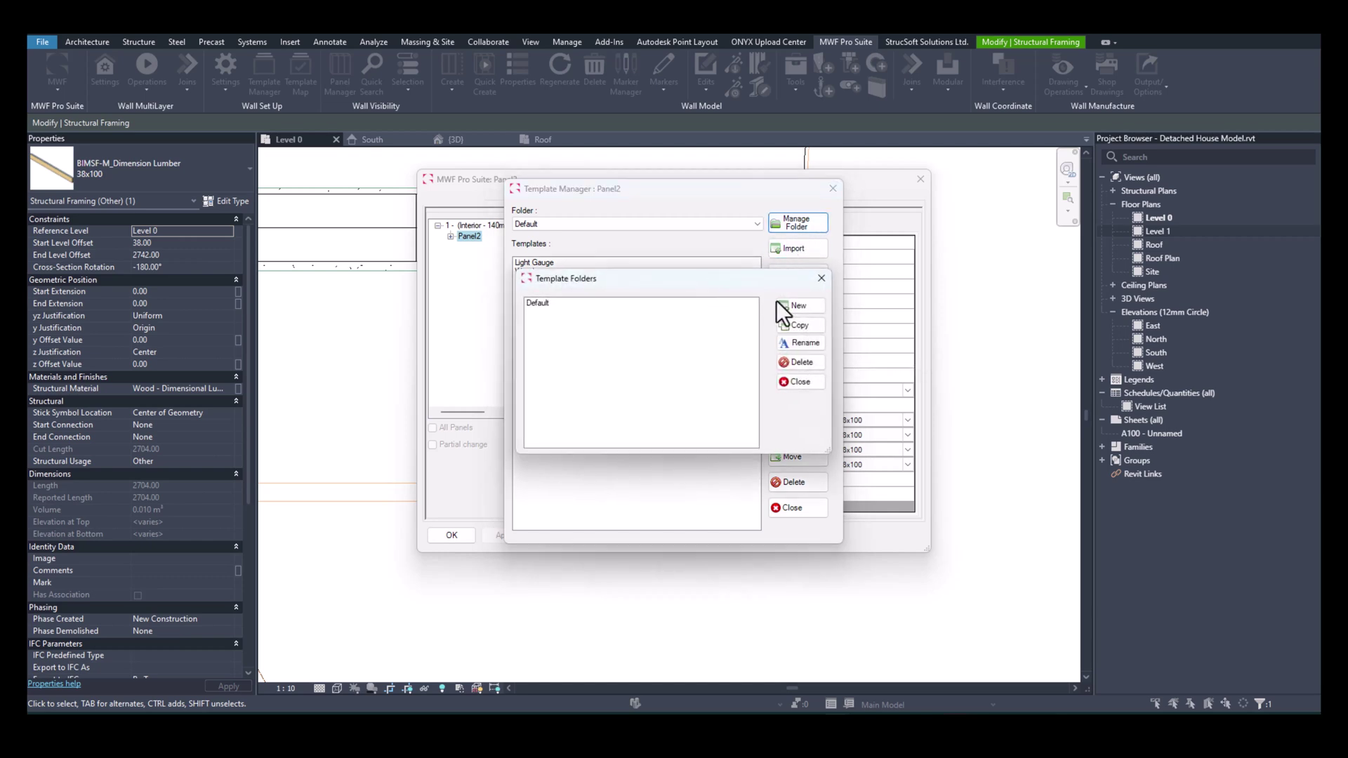
left_click(794, 305)
type("Webinar")
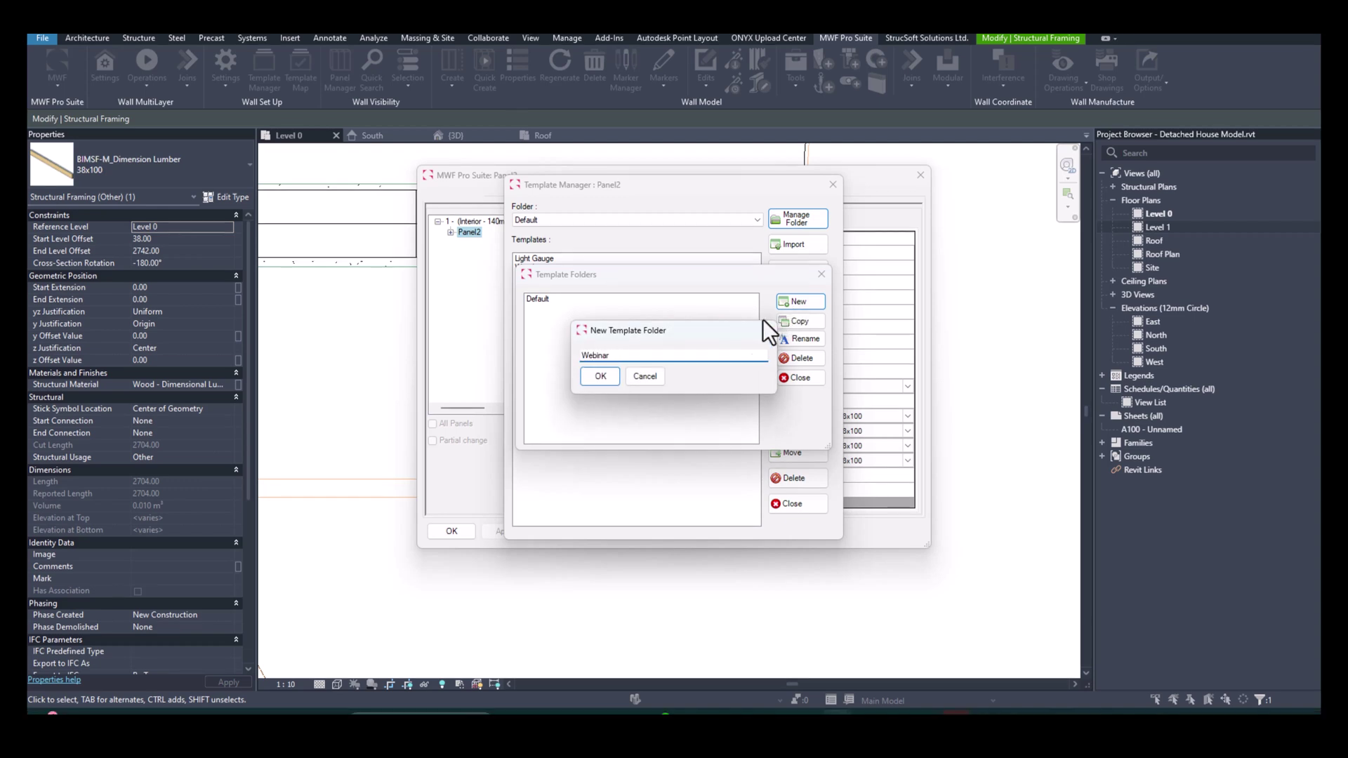
left_click(611, 379)
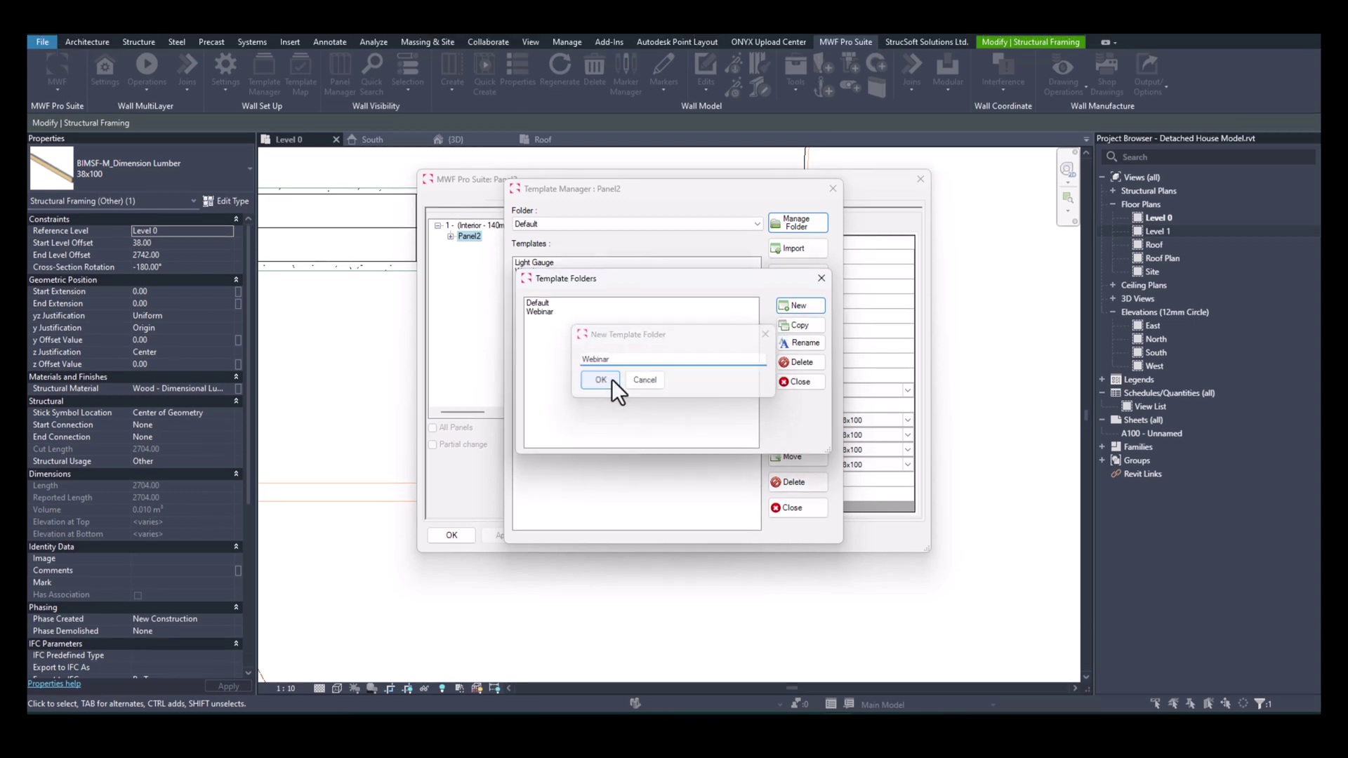
left_click(820, 279)
Save the panel's settings as a template named Wood 38 x 100 in the Default folder.
left_click(650, 225)
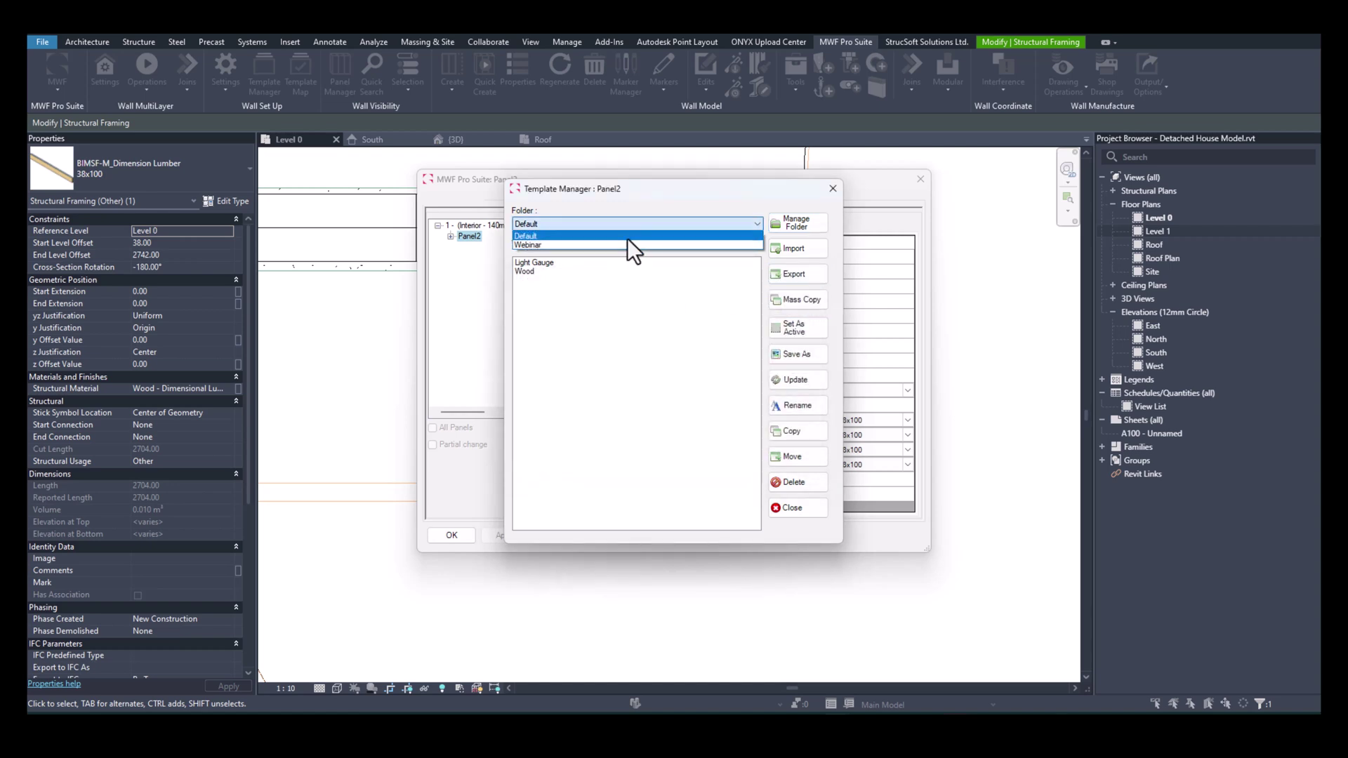
left_click(622, 244)
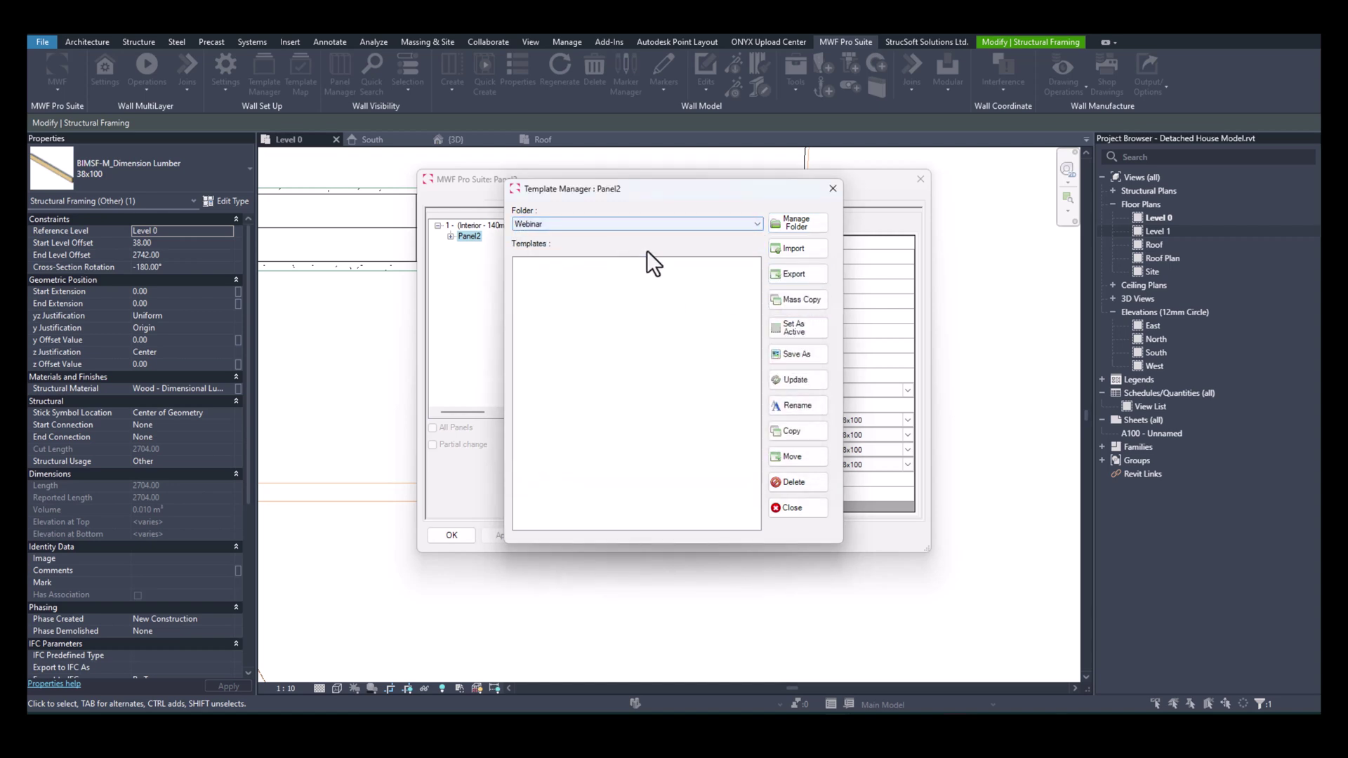
left_click(800, 355)
left_click(734, 370)
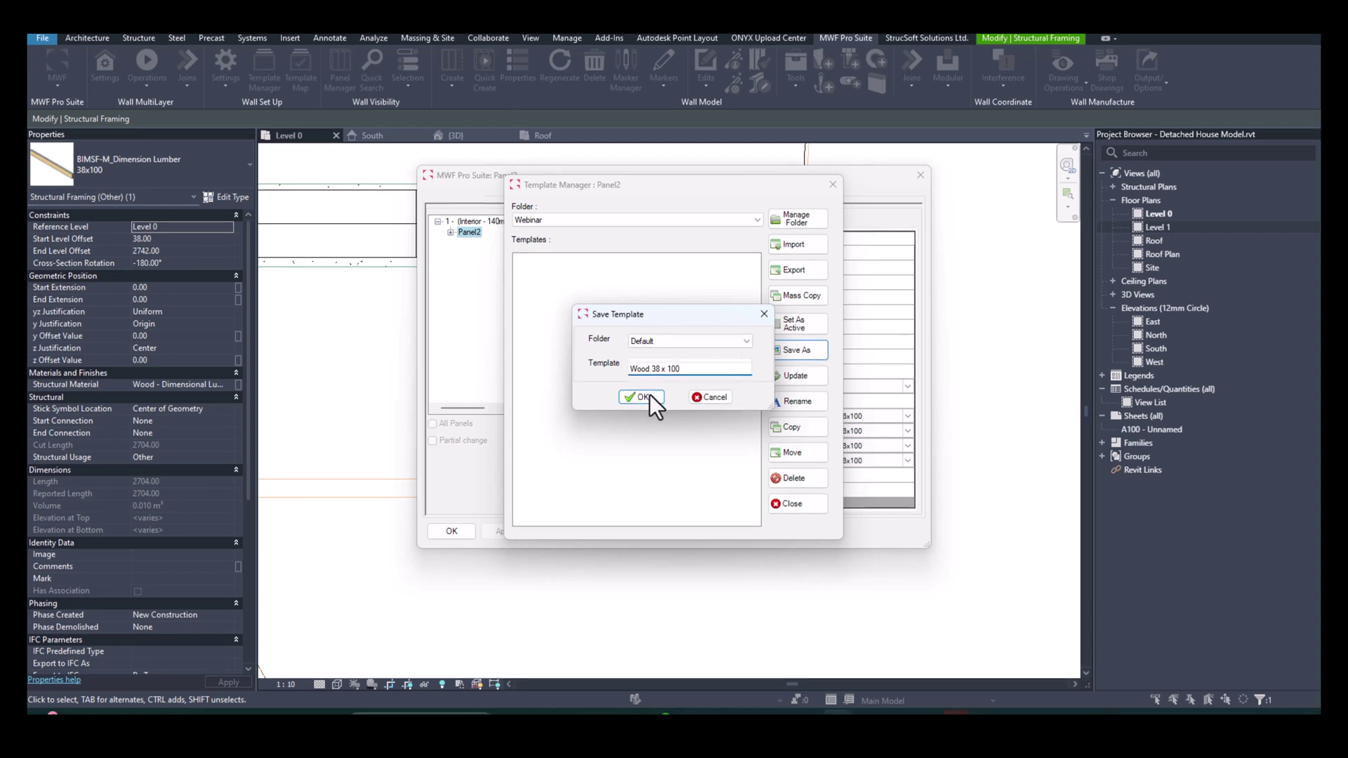
left_click(647, 396)
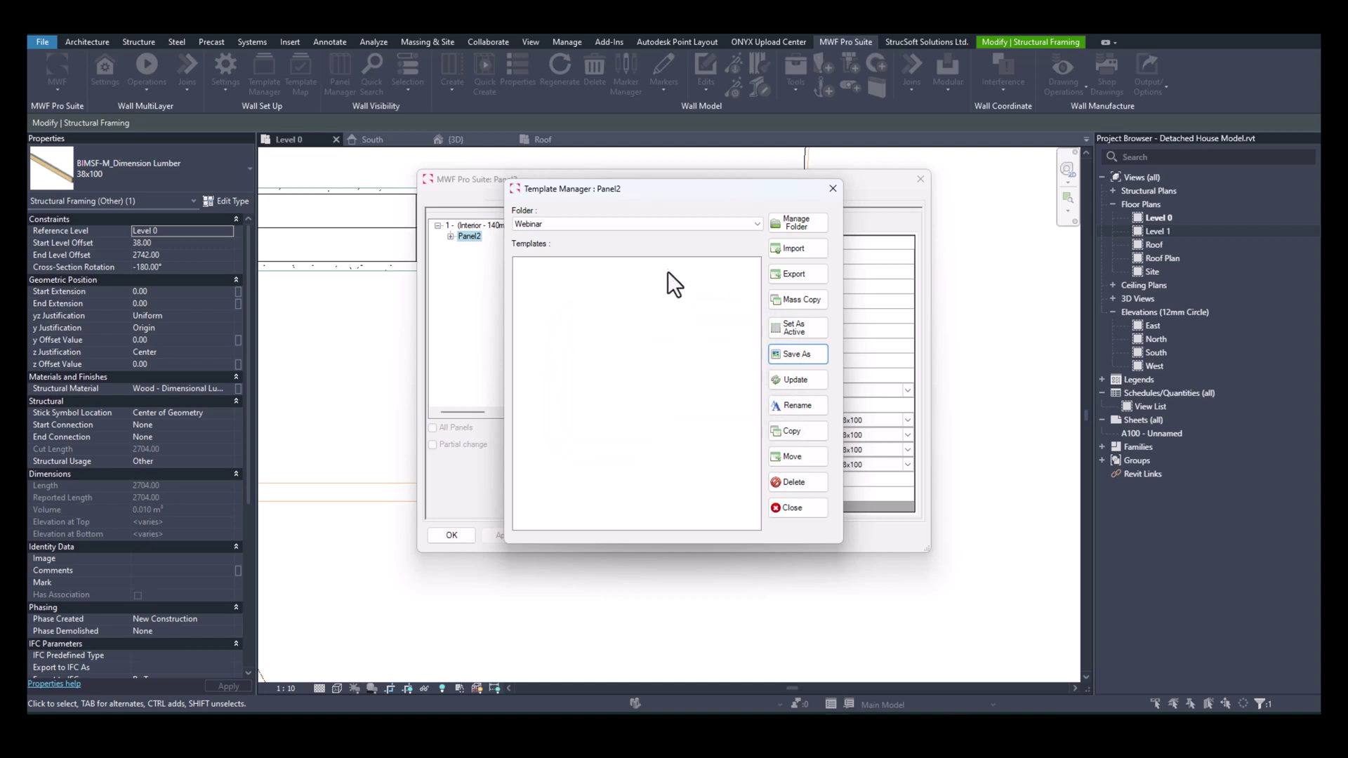
Move the Wood 38 x 100 template from the Default folder to the Webinar folder.
left_click(751, 225)
left_click(652, 236)
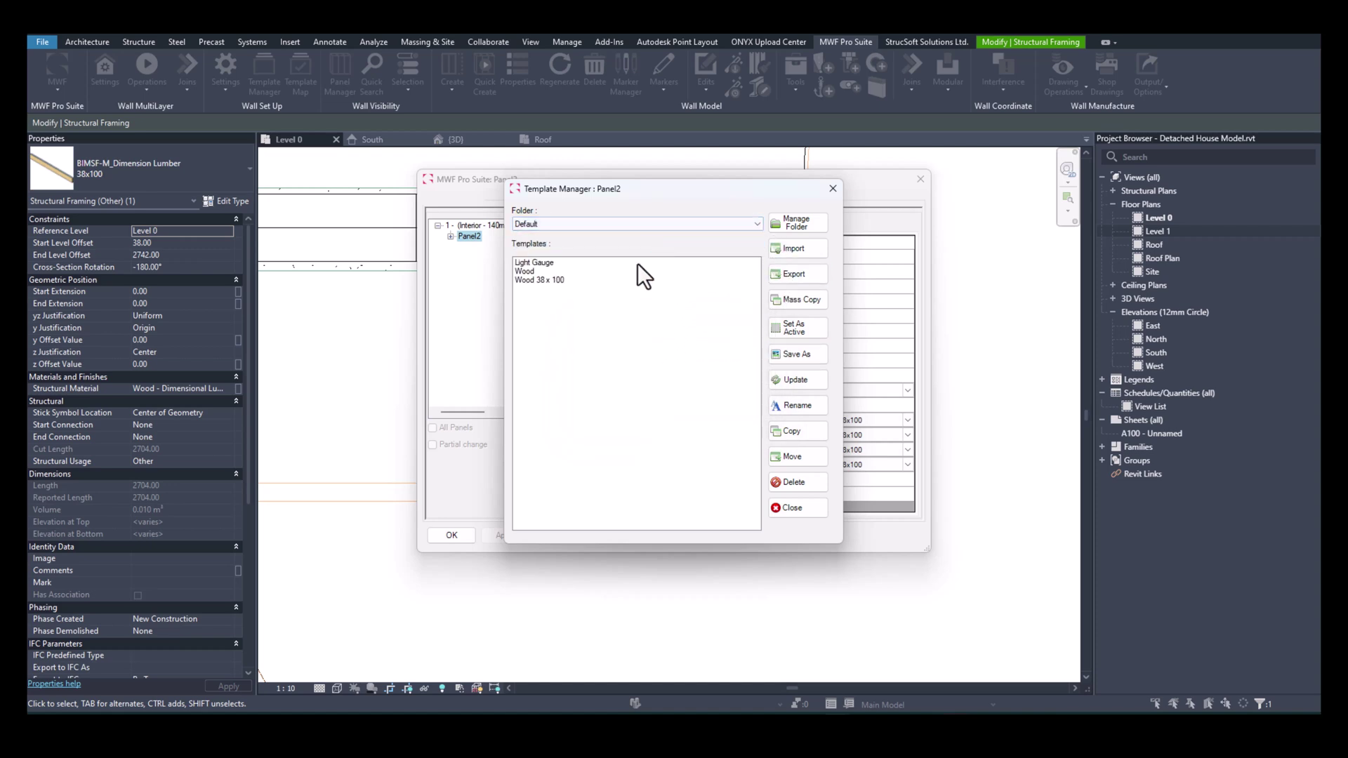
left_click(551, 281)
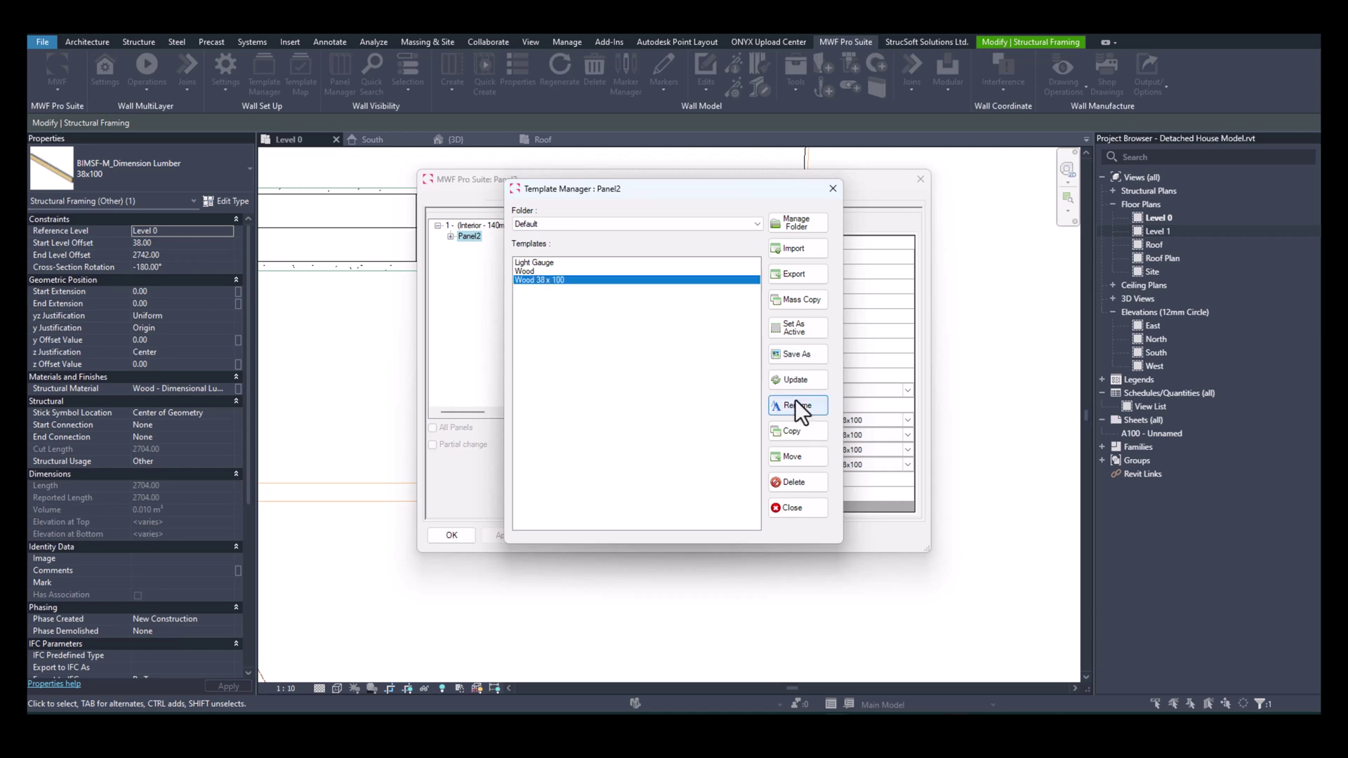
left_click(805, 457)
left_click(751, 361)
left_click(648, 382)
left_click(634, 407)
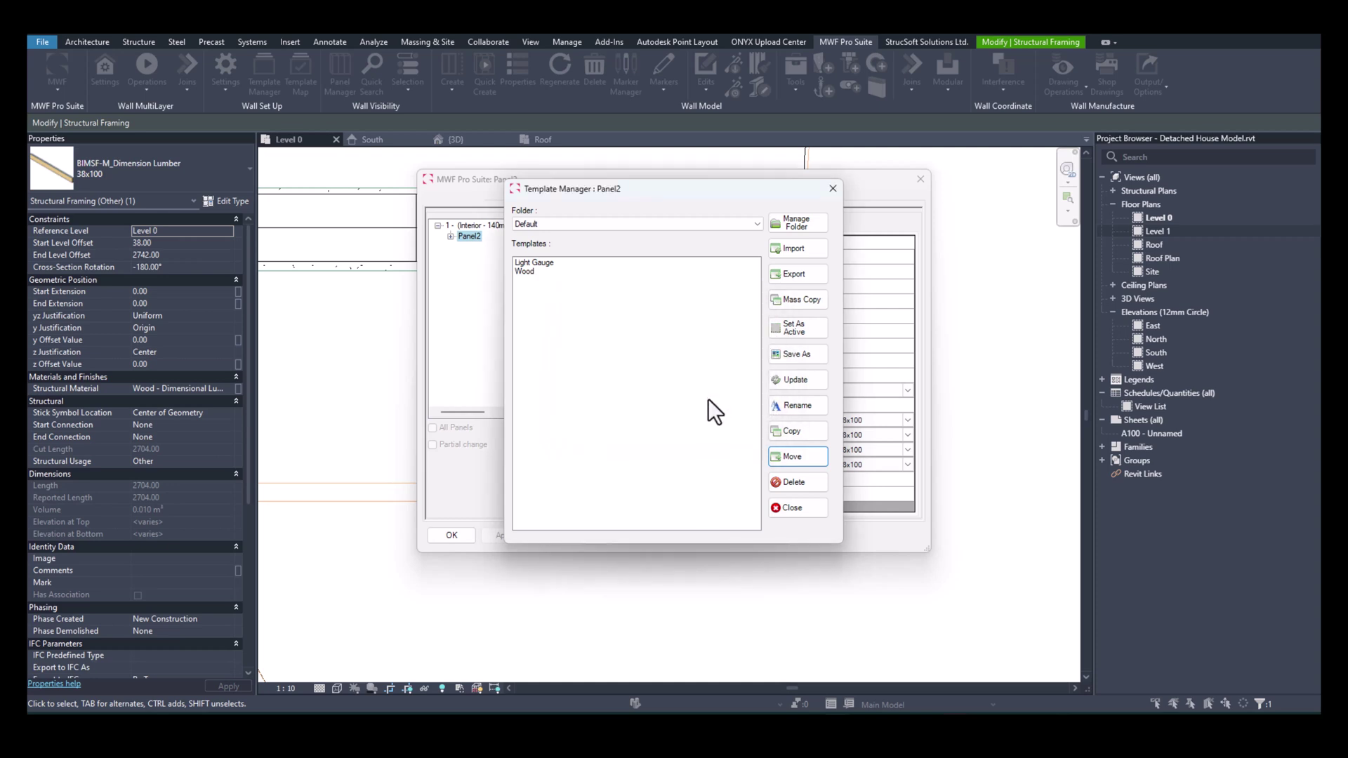
Set the Wood 38 x 100 template in the Webinar folder as active.
left_click(731, 224)
left_click(593, 246)
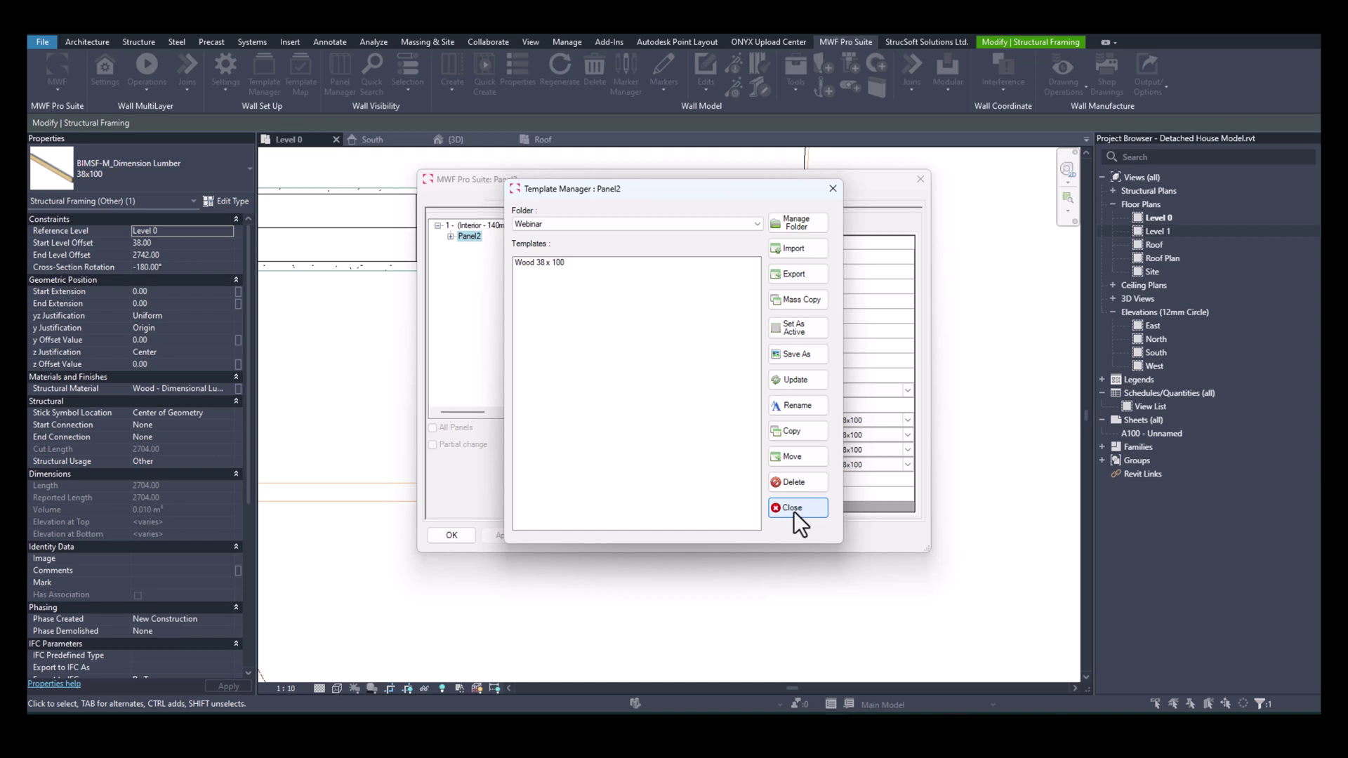
left_click(558, 262)
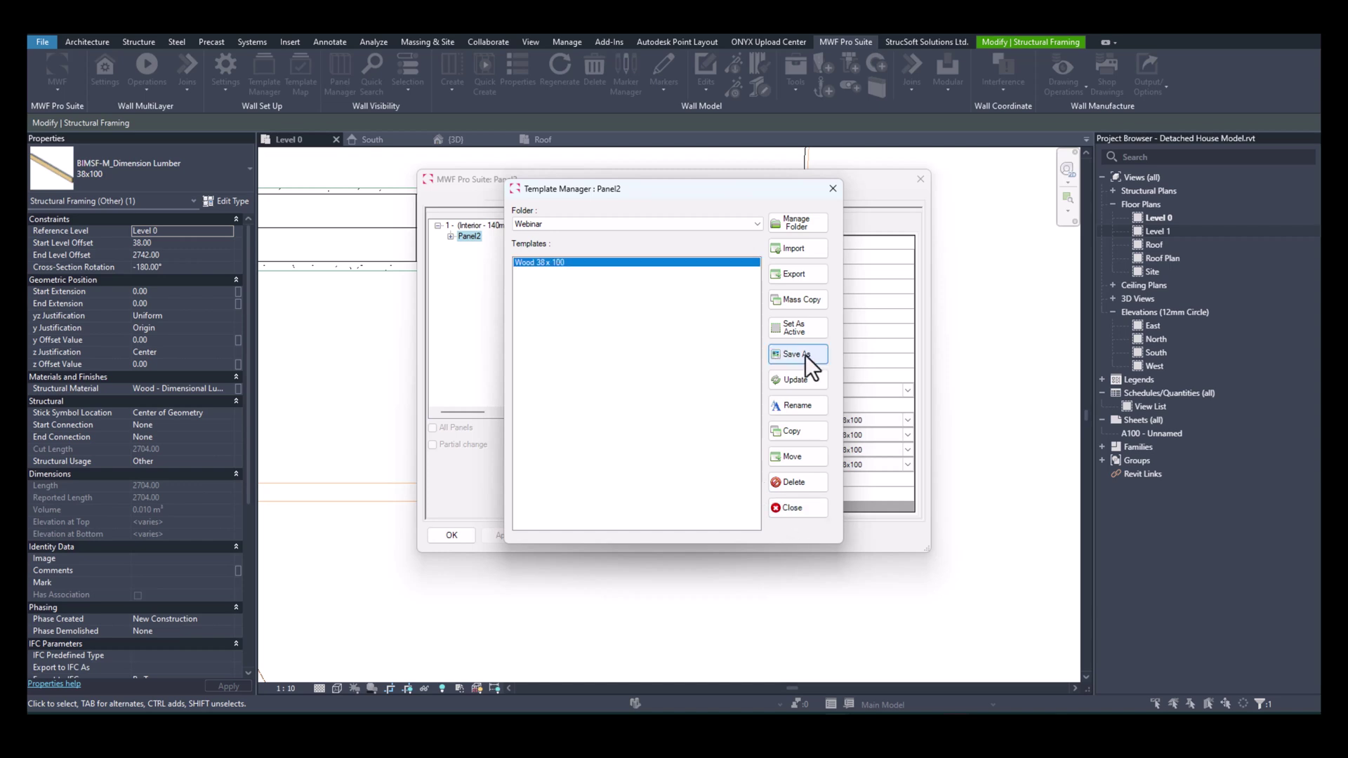
left_click(807, 335)
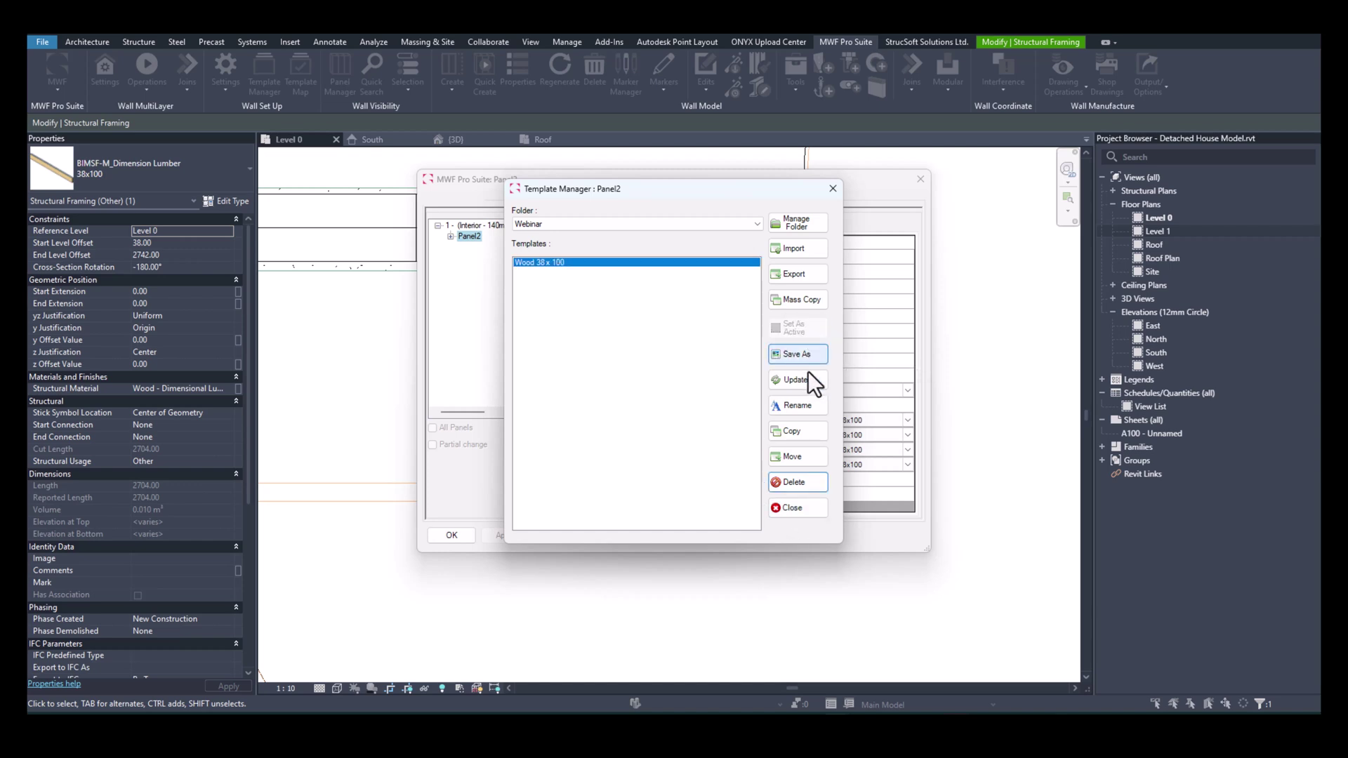
Close the template manager and apply the active Wood 38 x 100 template to the vertical wall's panel.
left_click(802, 505)
left_click(462, 541)
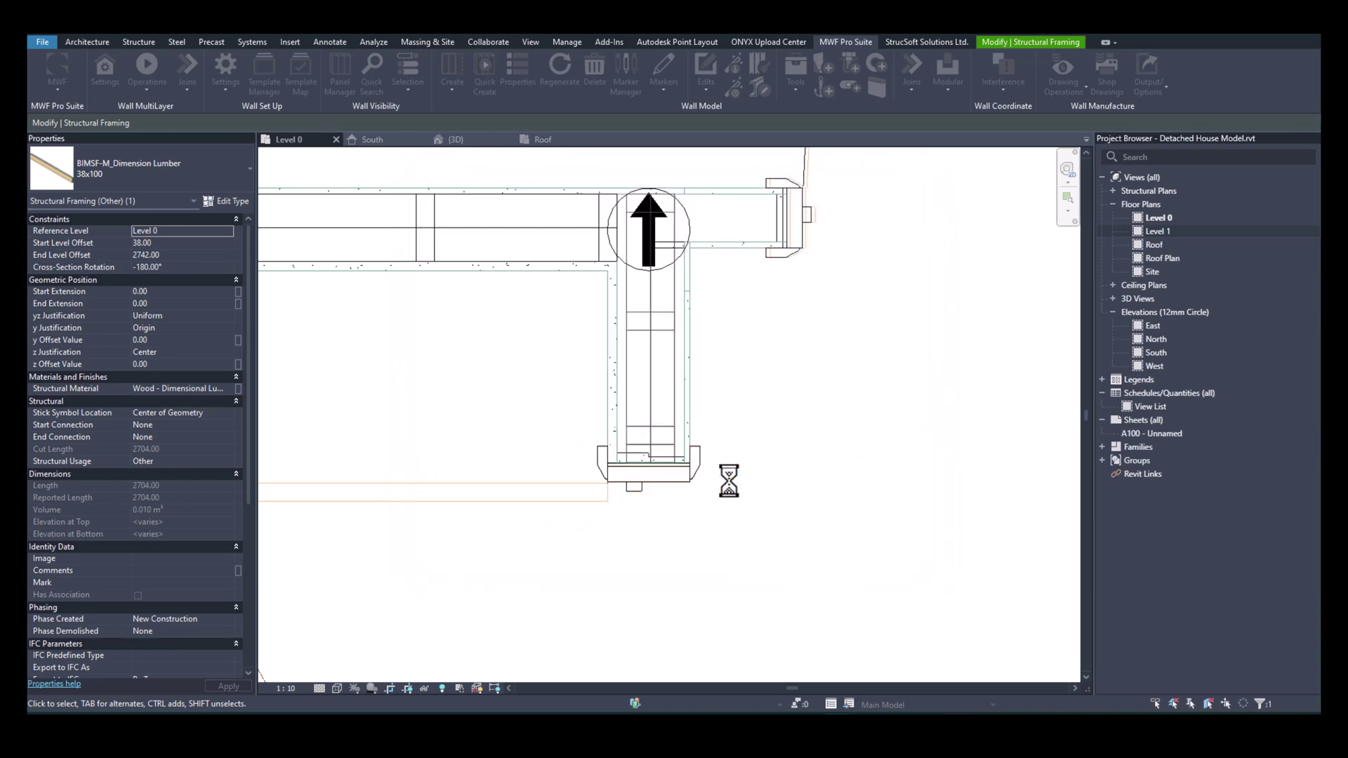
scroll(749, 375, "down", 5)
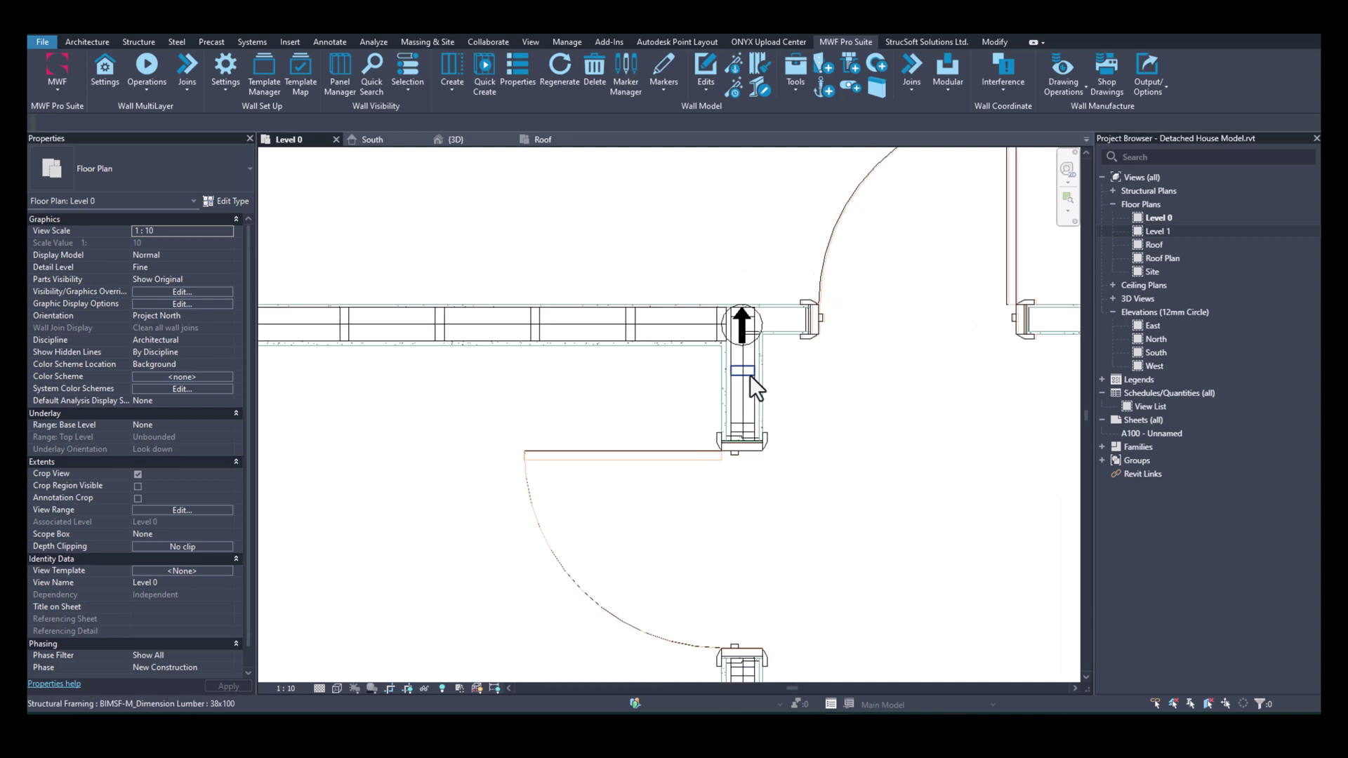
middle_click_drag(793, 360, 651, 333)
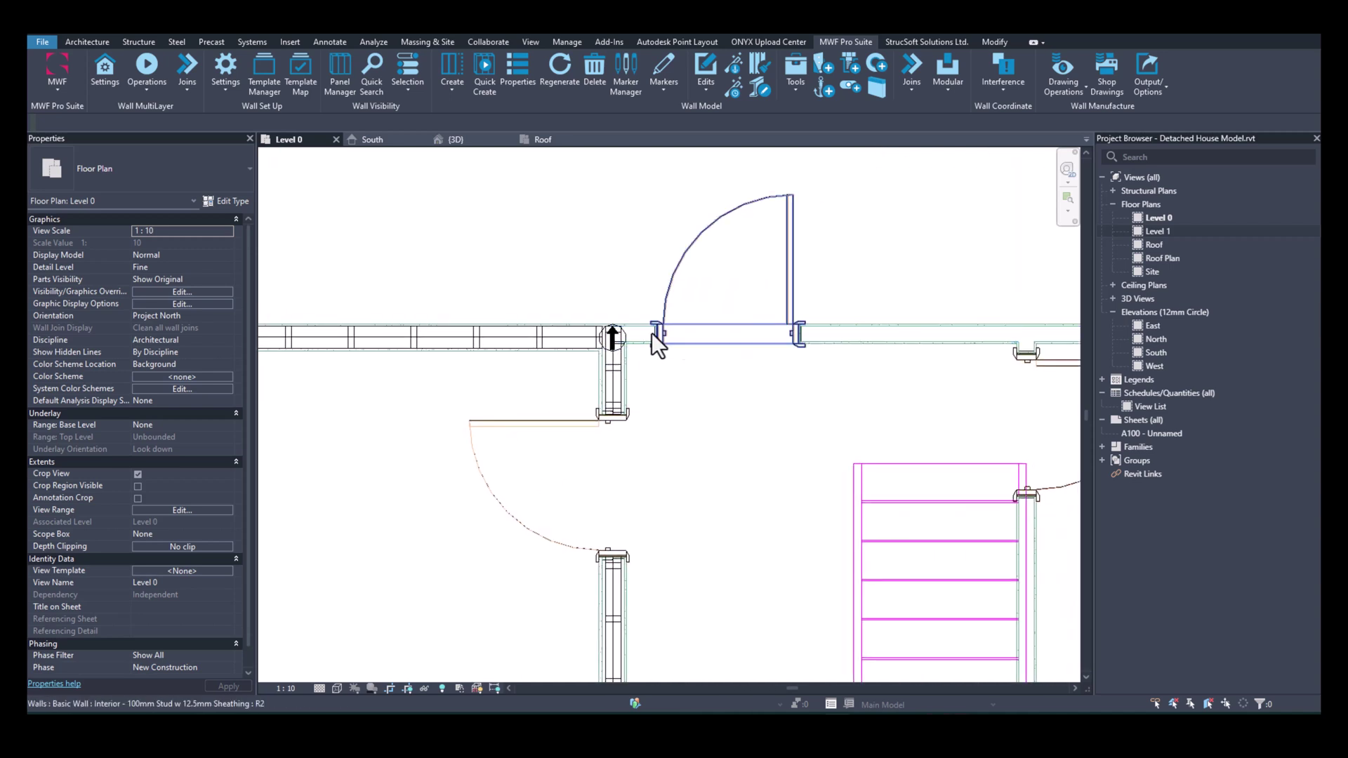
Set the Wood template from the Default folder as active for the 140 mm vertical wall's panel and apply it.
left_click(908, 338)
scroll(656, 379, "up", 2)
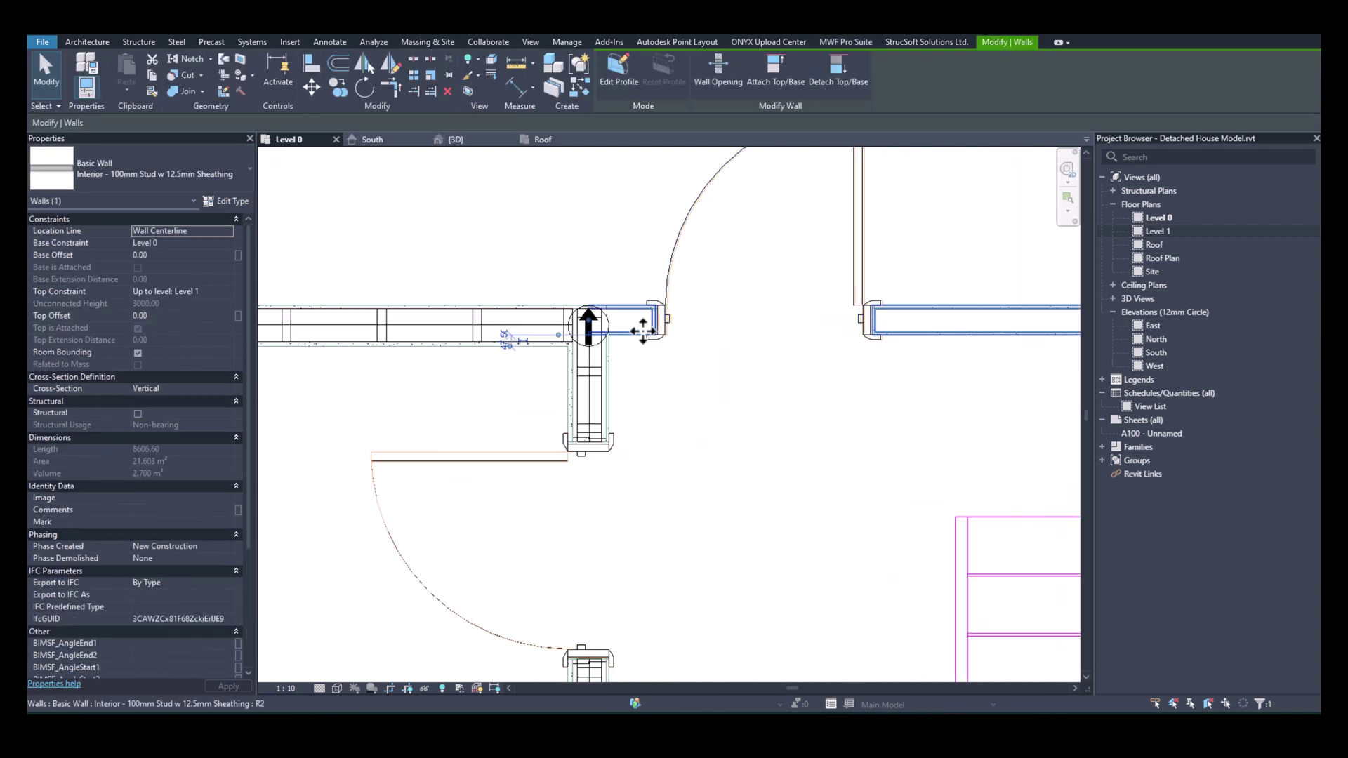
left_click(589, 372)
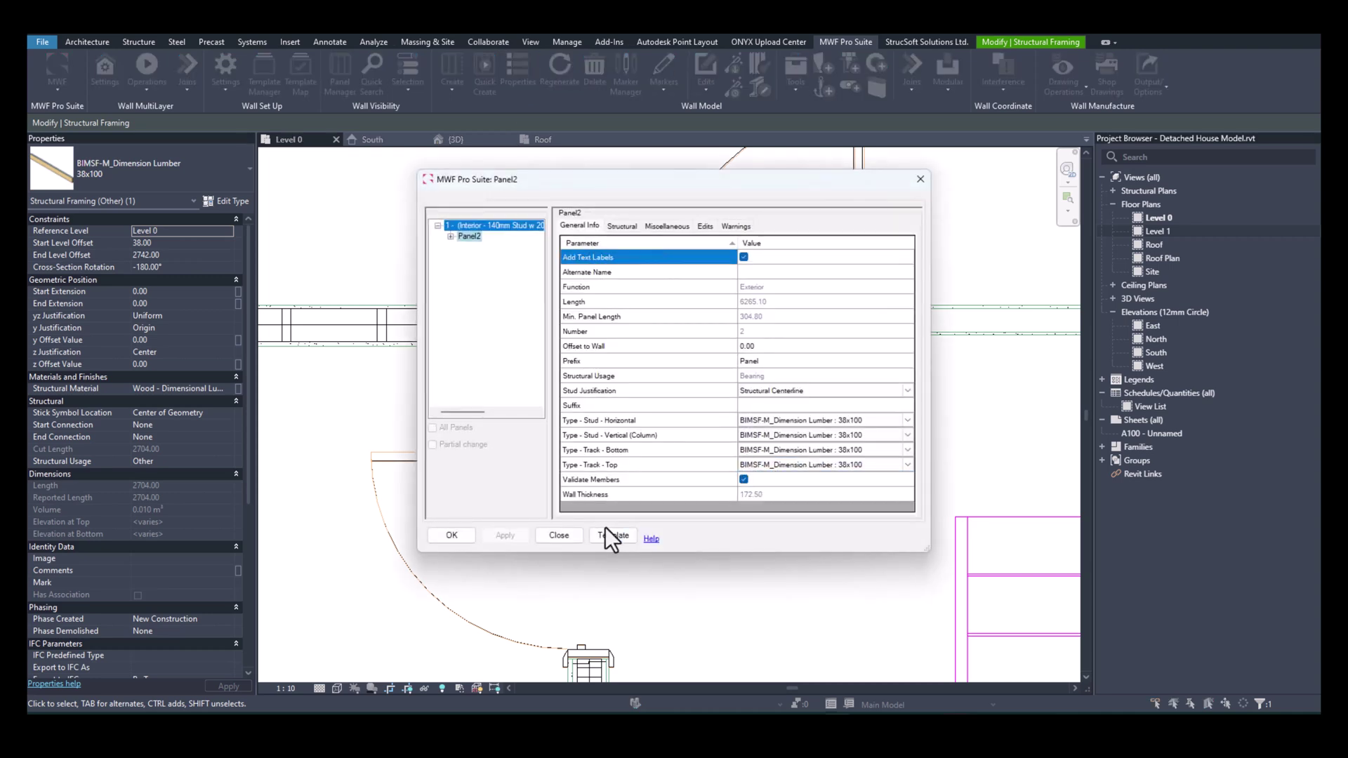
left_click(606, 533)
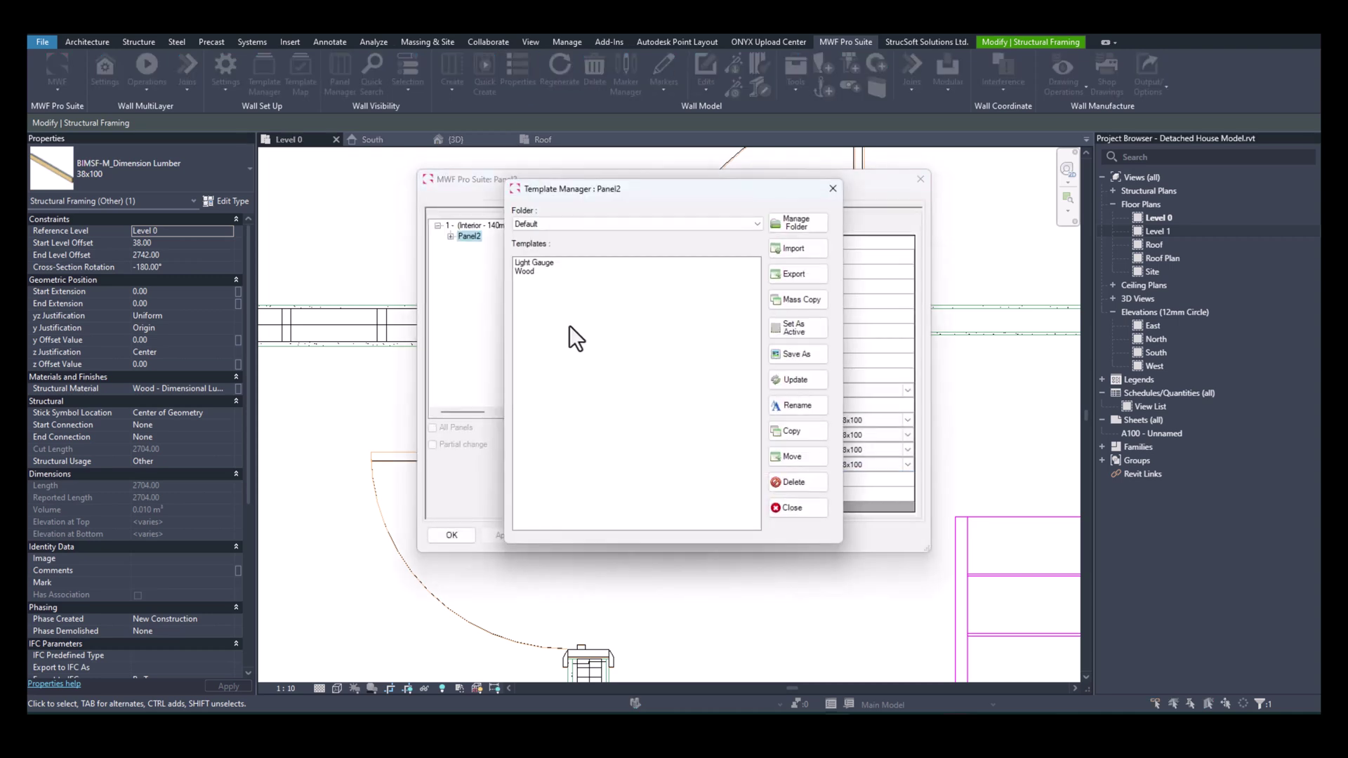
left_click(528, 270)
left_click(807, 334)
left_click(802, 501)
left_click(456, 536)
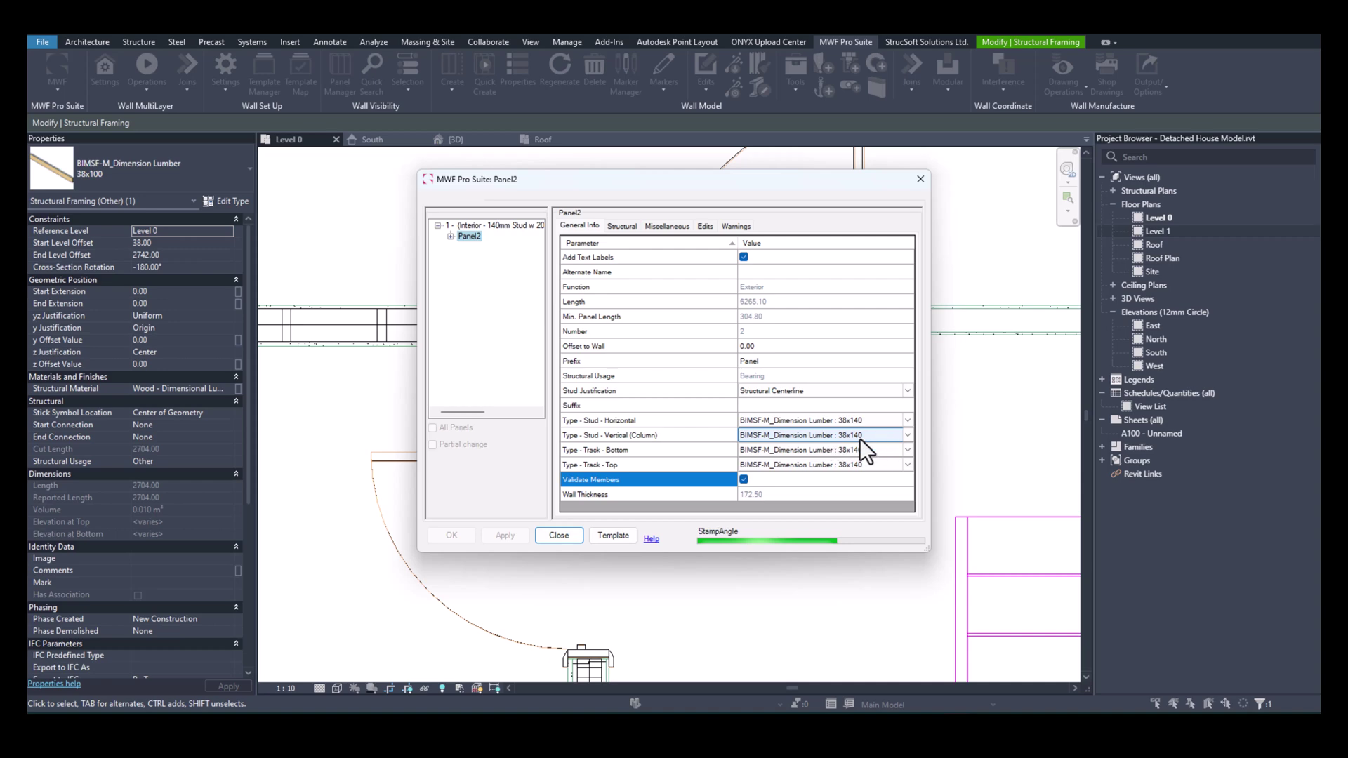
scroll(576, 417, "up", 5)
scroll(630, 338, "down", 2)
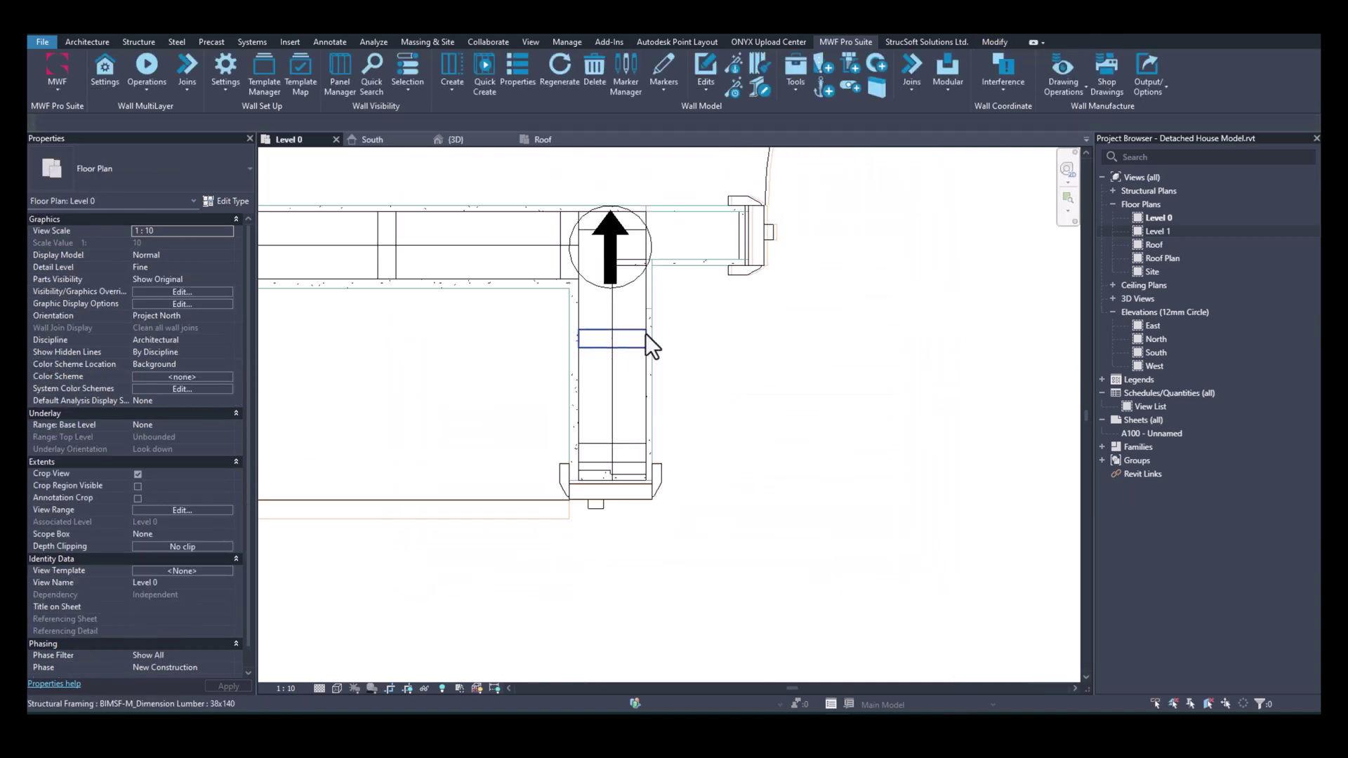
Create a template map named Webinar TM in the wall Template Map Manager.
scroll(660, 333, "down", 2)
scroll(691, 338, "down", 3)
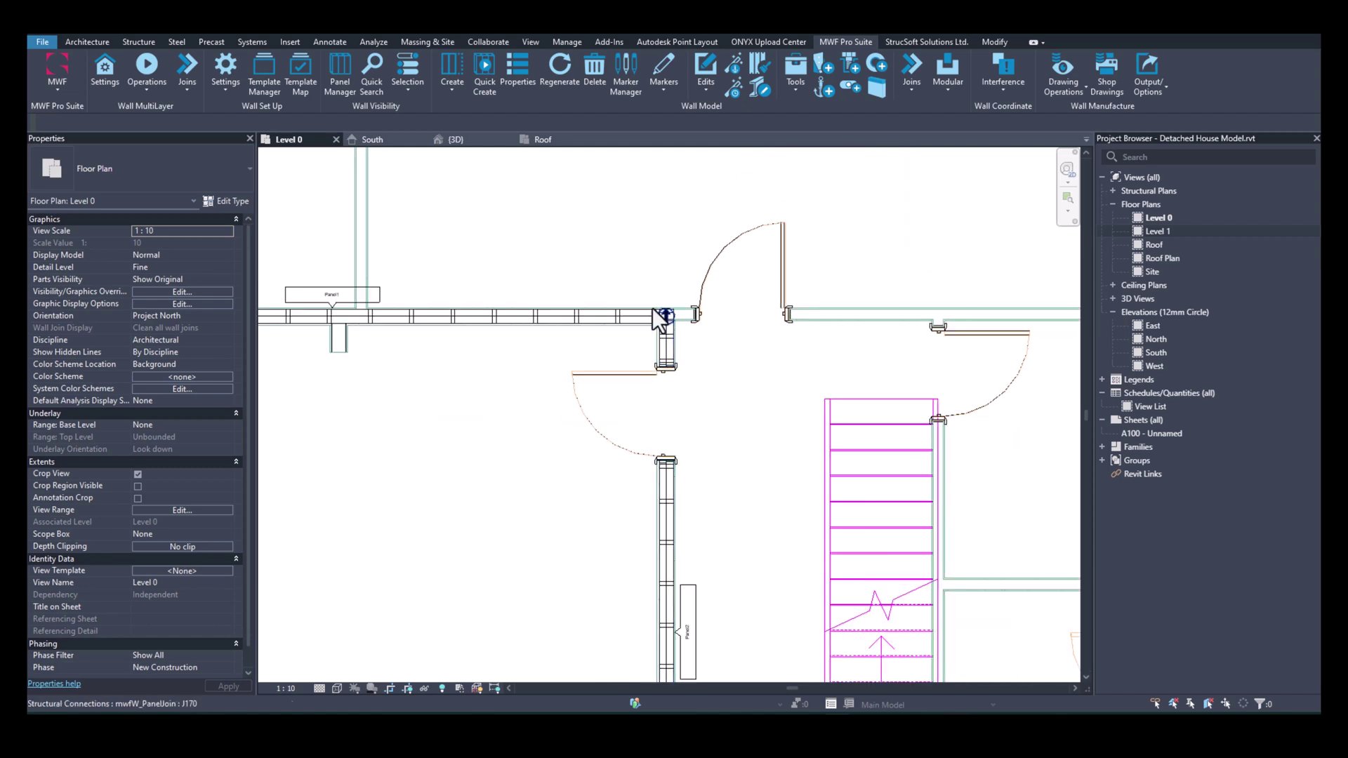
scroll(491, 232, "down", 2)
middle_click_drag(561, 257, 590, 301)
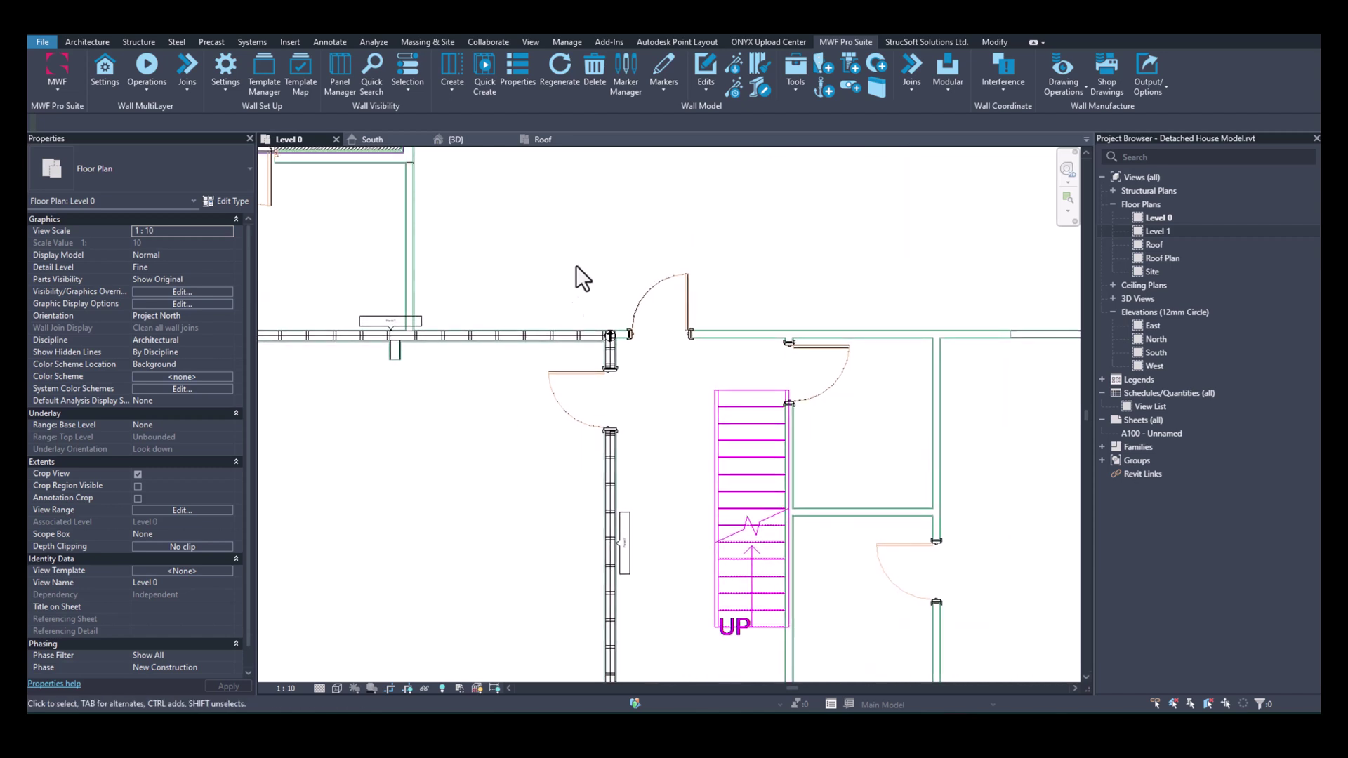
middle_click_drag(730, 266, 716, 306)
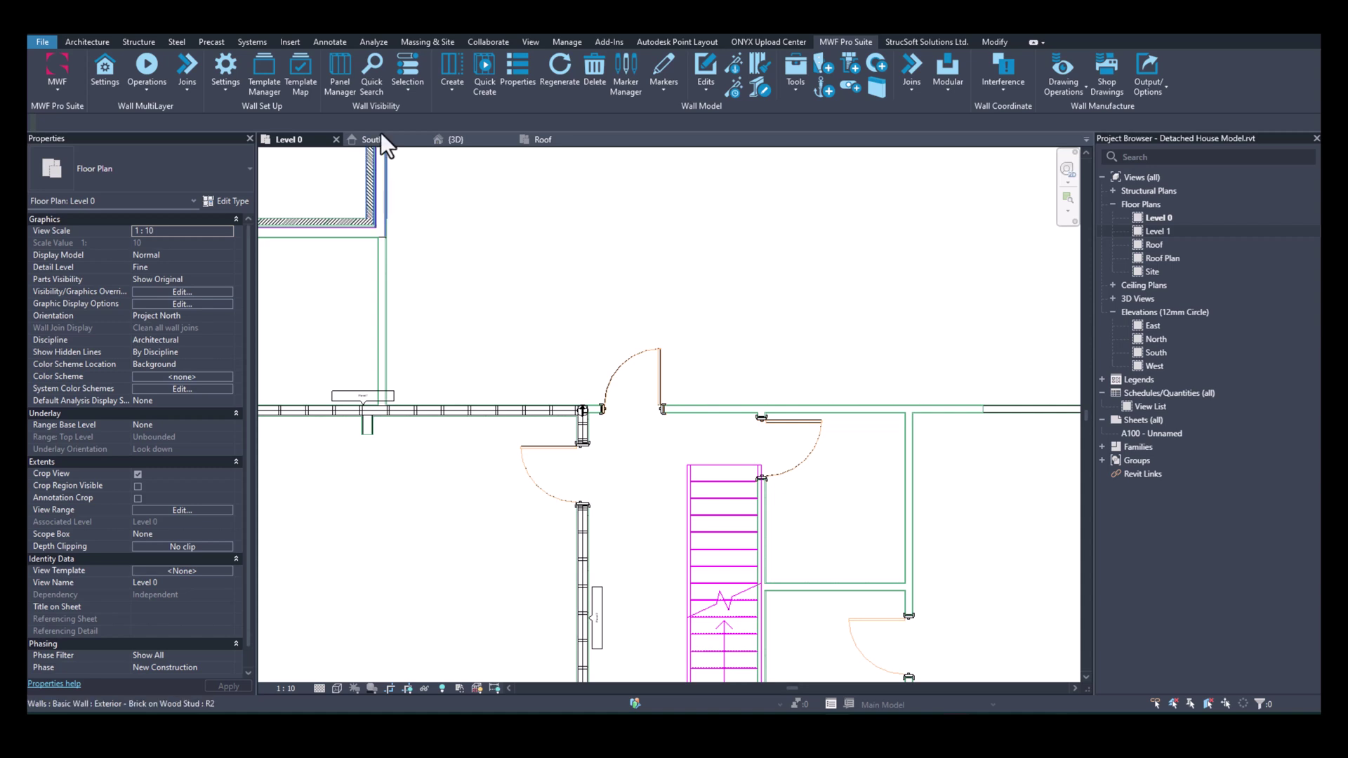
left_click(299, 86)
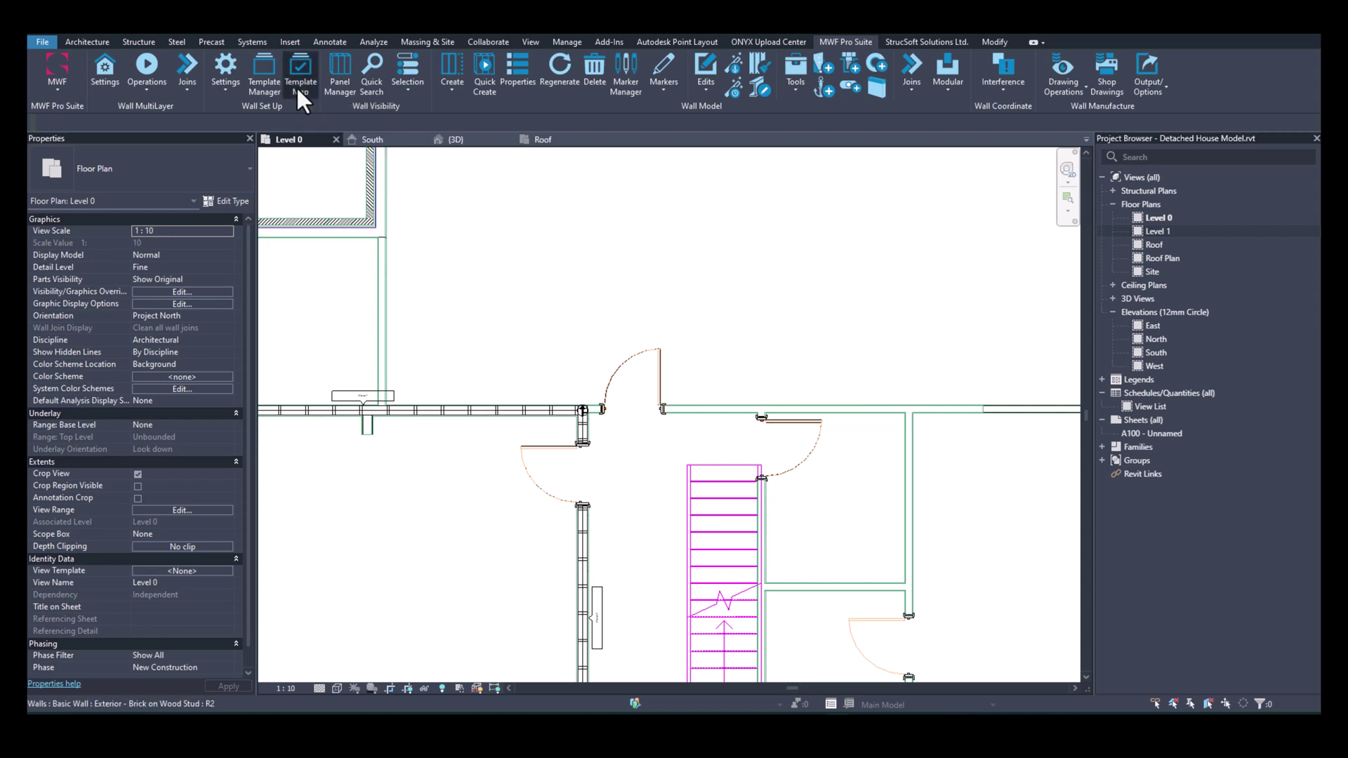
left_click(384, 241)
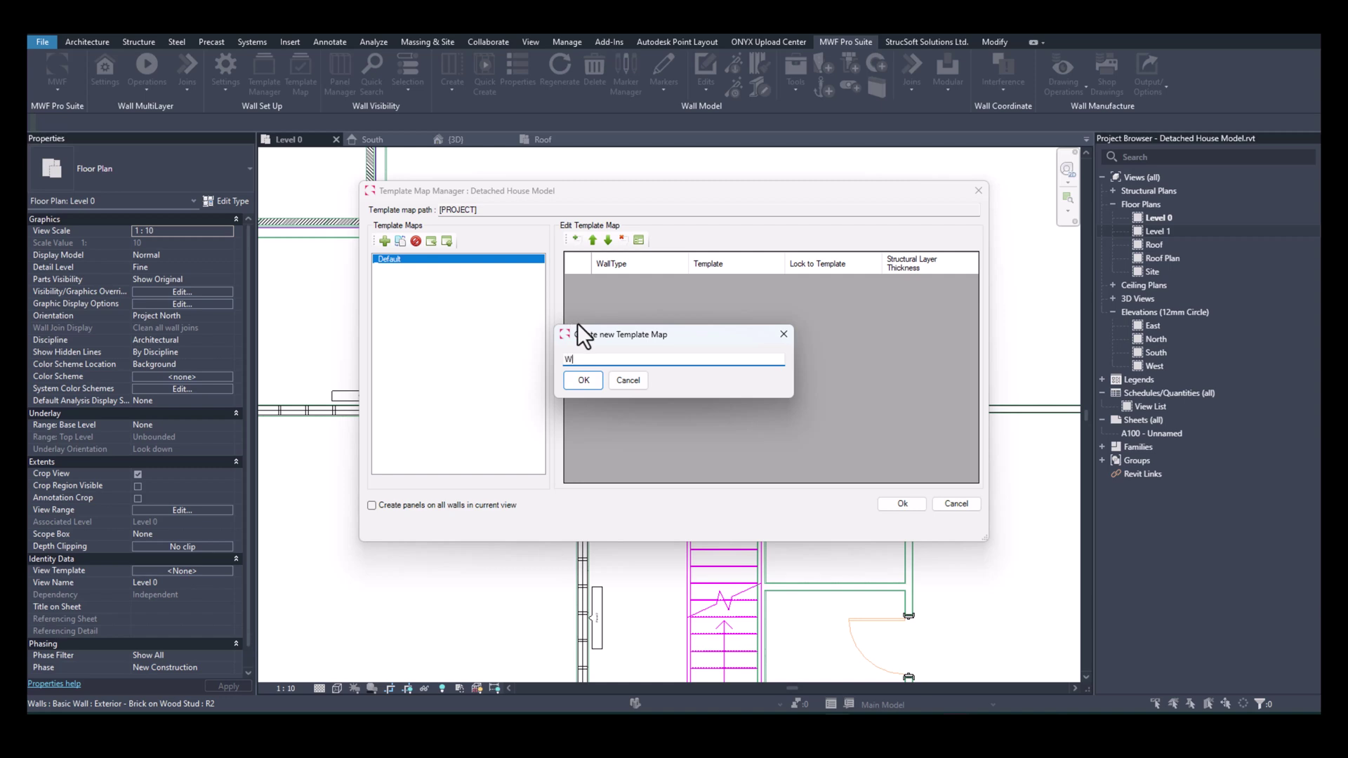
type("Webinar TM")
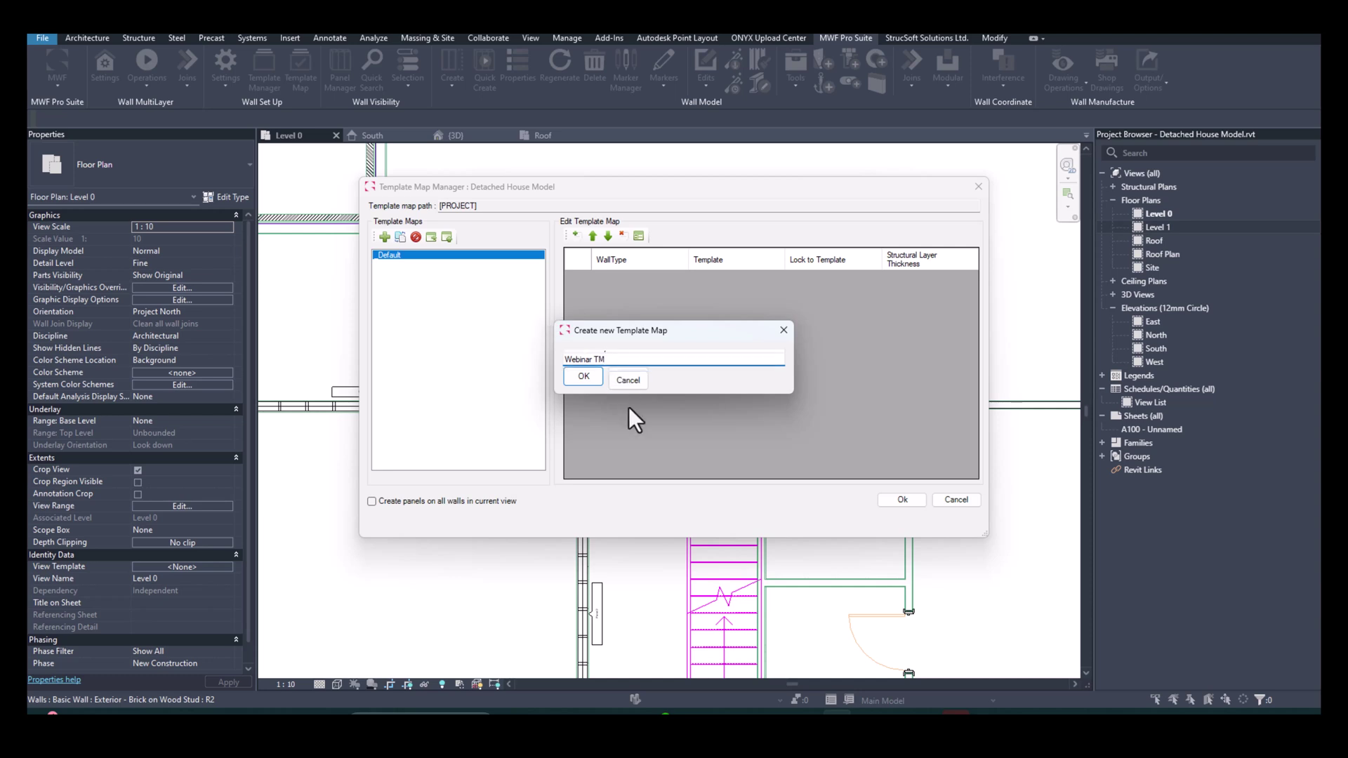
left_click(583, 380)
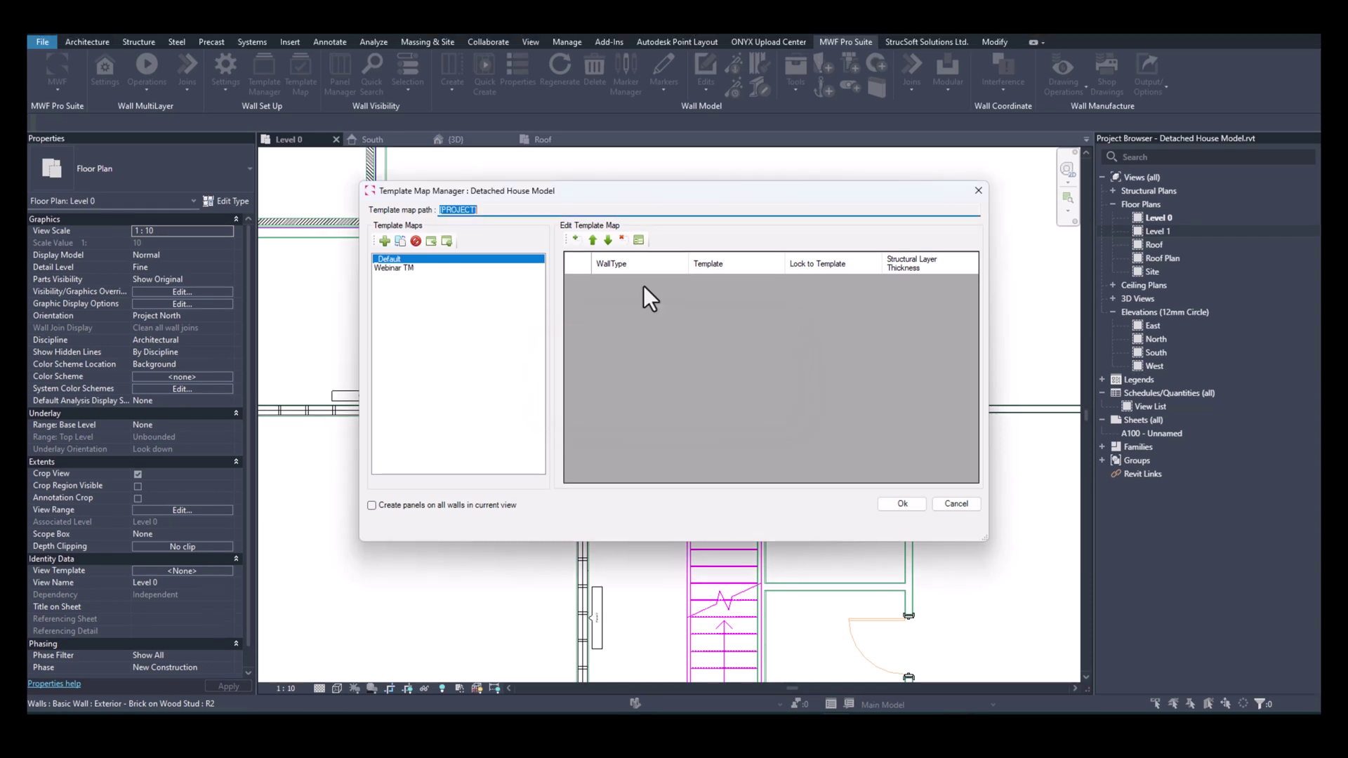
Add Interior - 100mm Stud w 12.5mm Sheathing and Interior - 140mm Stud w 20mm Sheathing wall type rows to the Default template map.
left_click(576, 238)
left_click(680, 281)
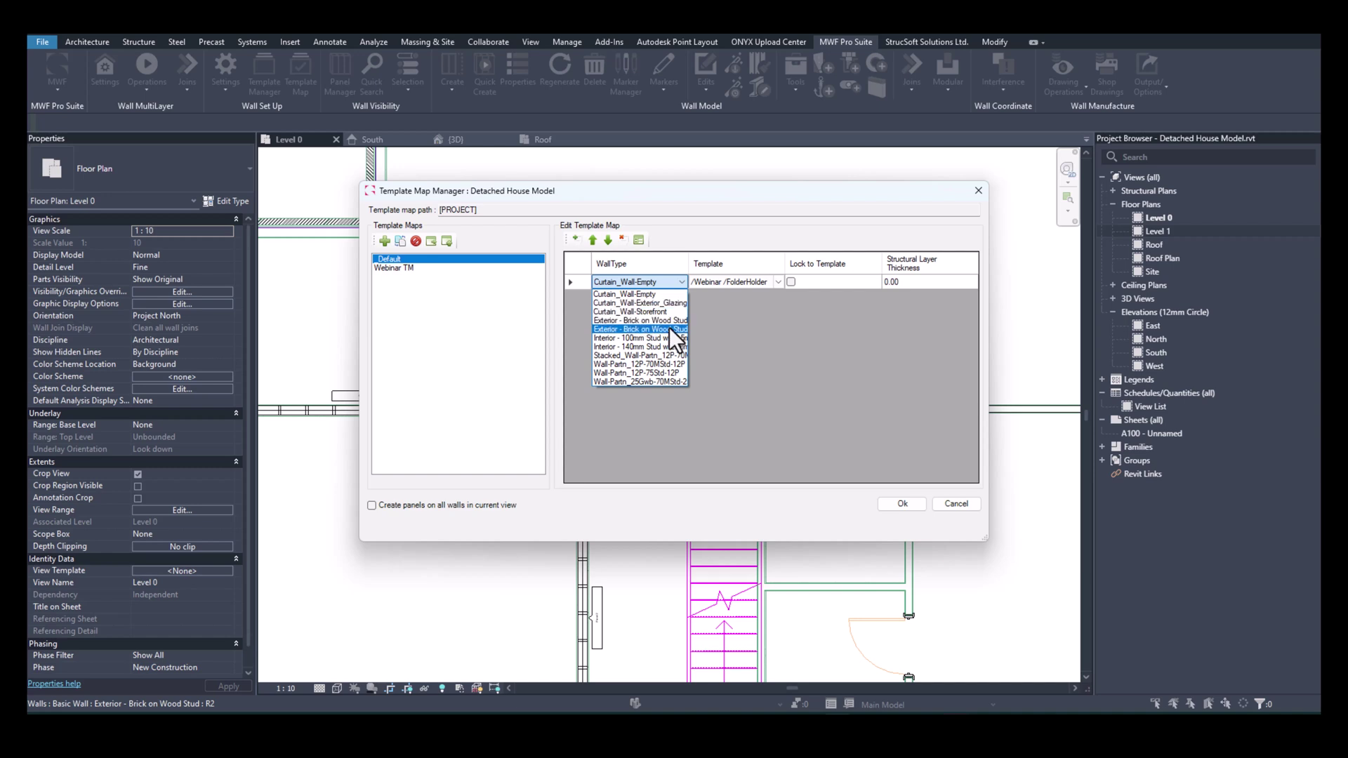
left_click(660, 339)
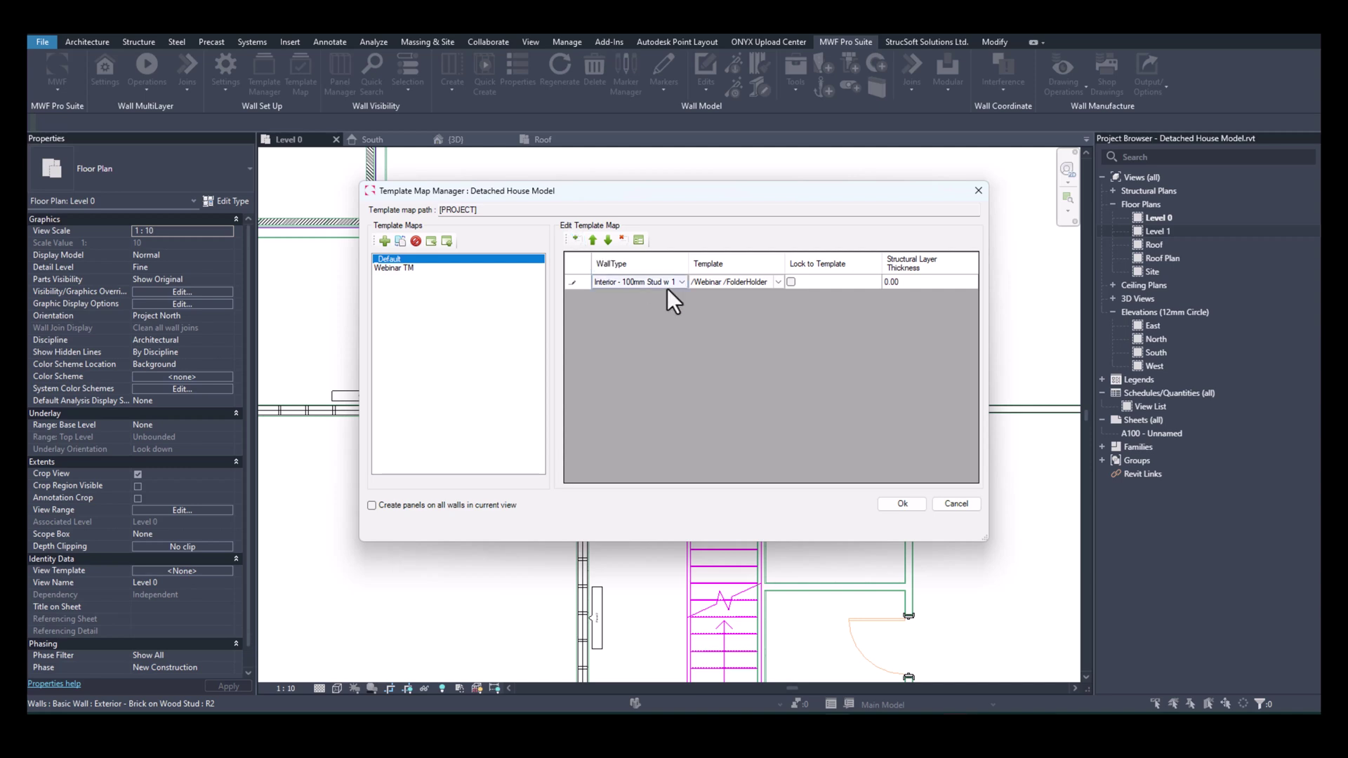
left_click(575, 240)
left_click(681, 296)
left_click(642, 360)
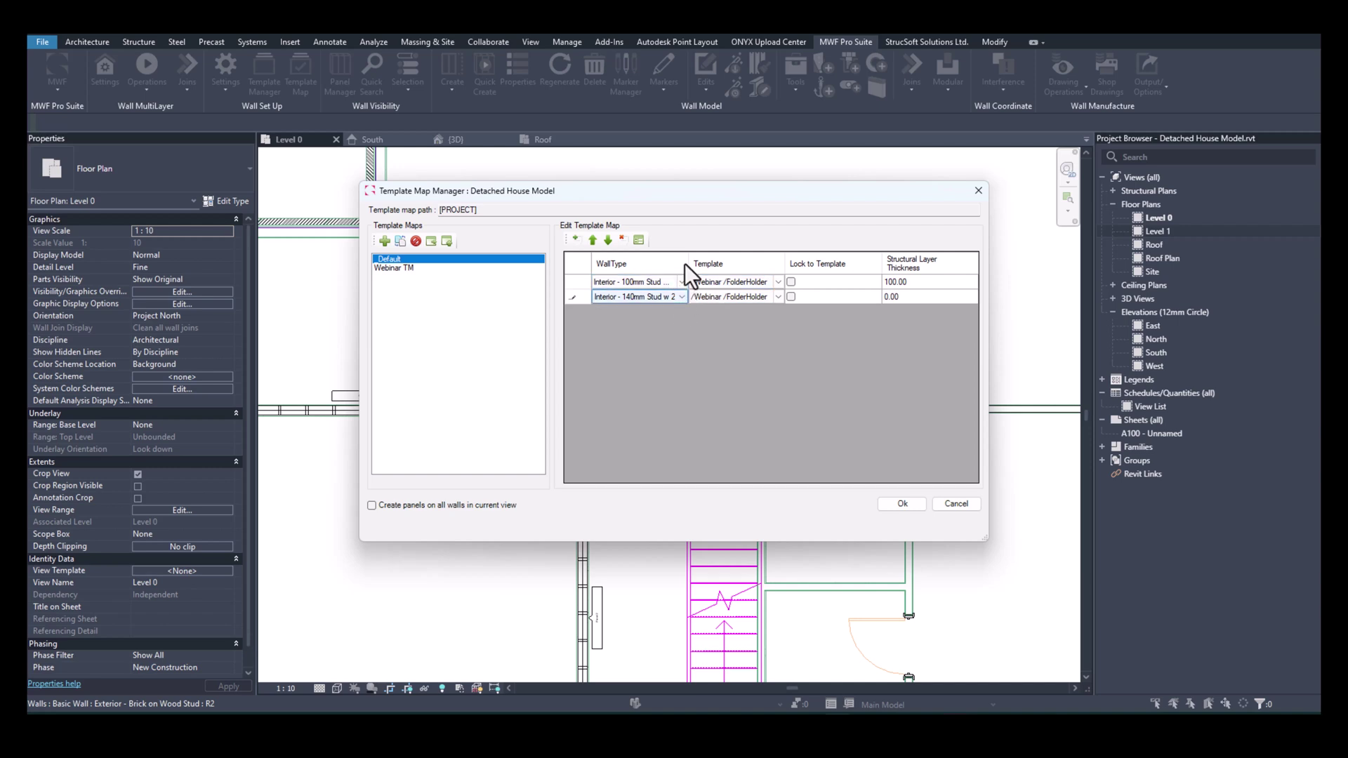
Widen the WallType column and add rows for Exterior - Brick on Wood Stud and Exterior - Brick on Wood Stud FF.
left_click_drag(688, 260, 741, 260)
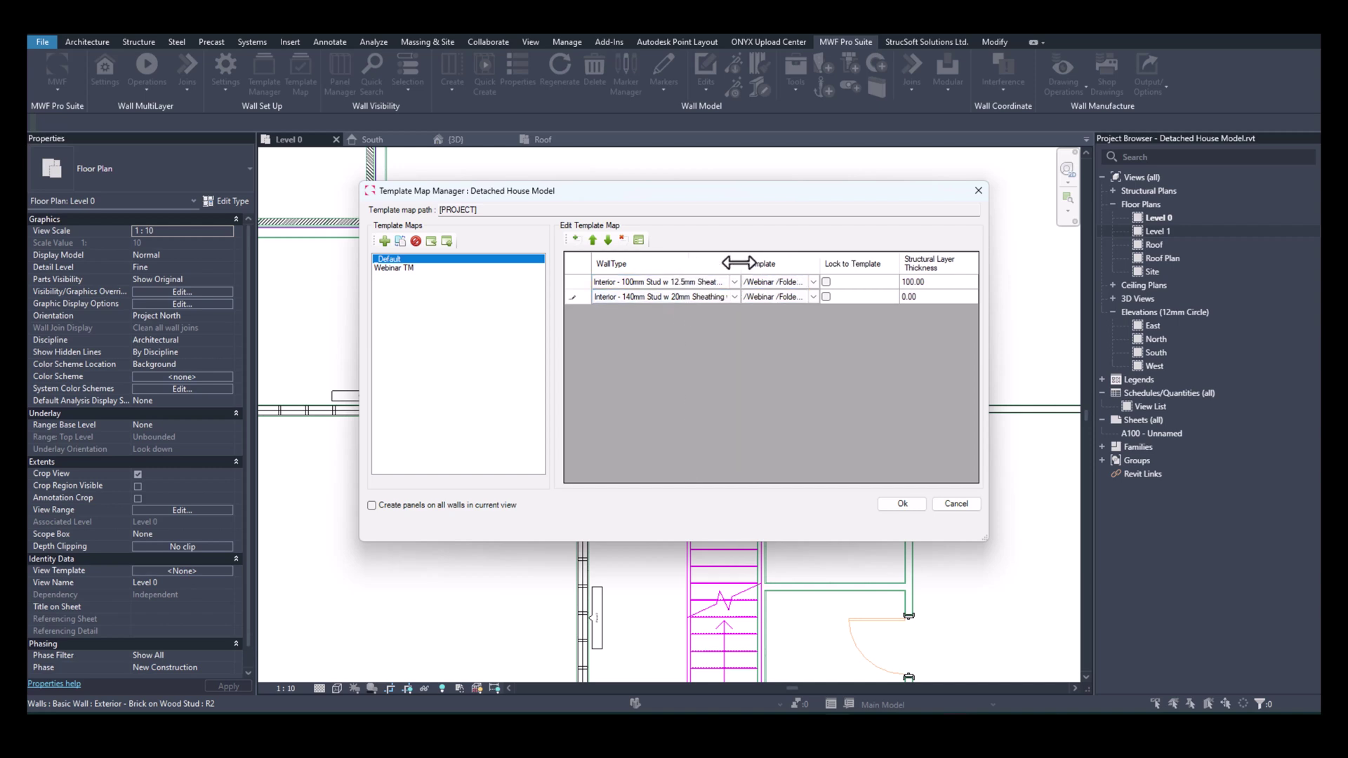
left_click(575, 240)
left_click(597, 312)
left_click(732, 312)
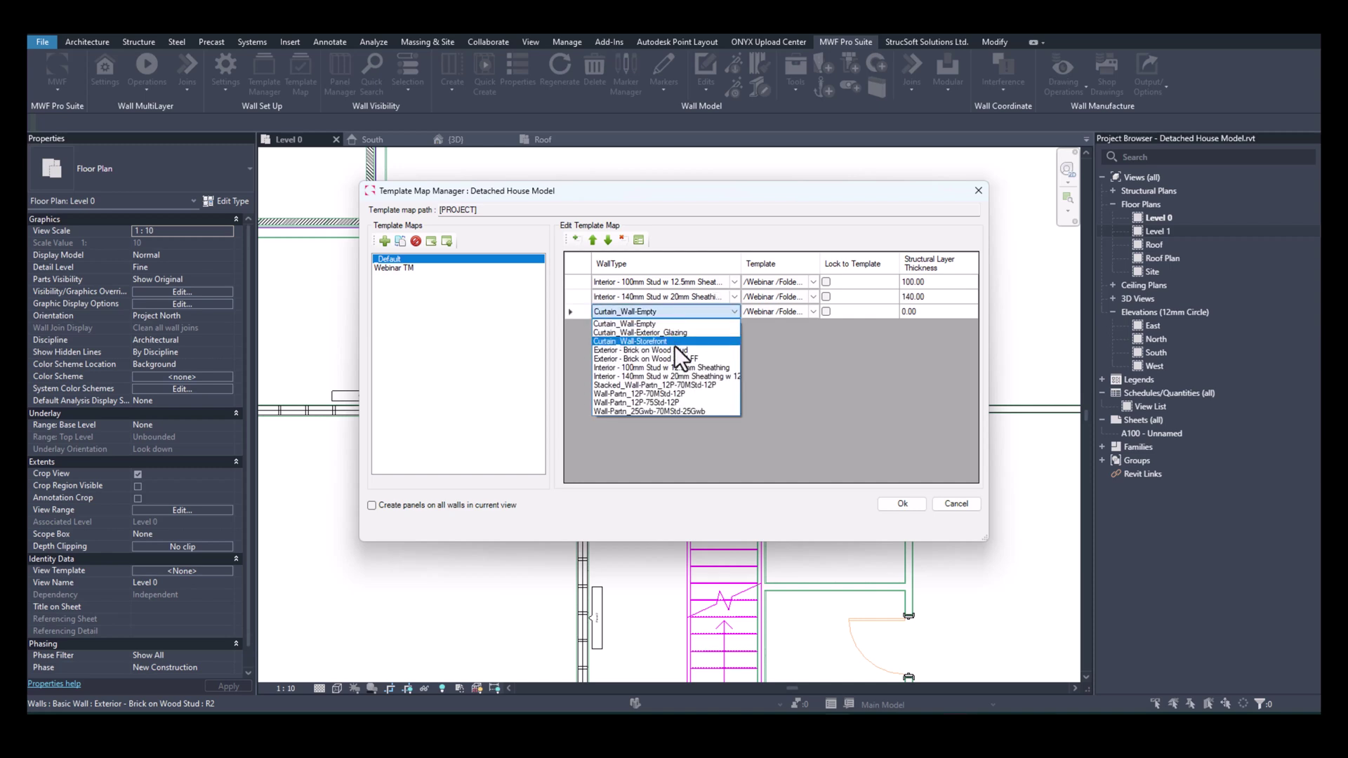
left_click(674, 349)
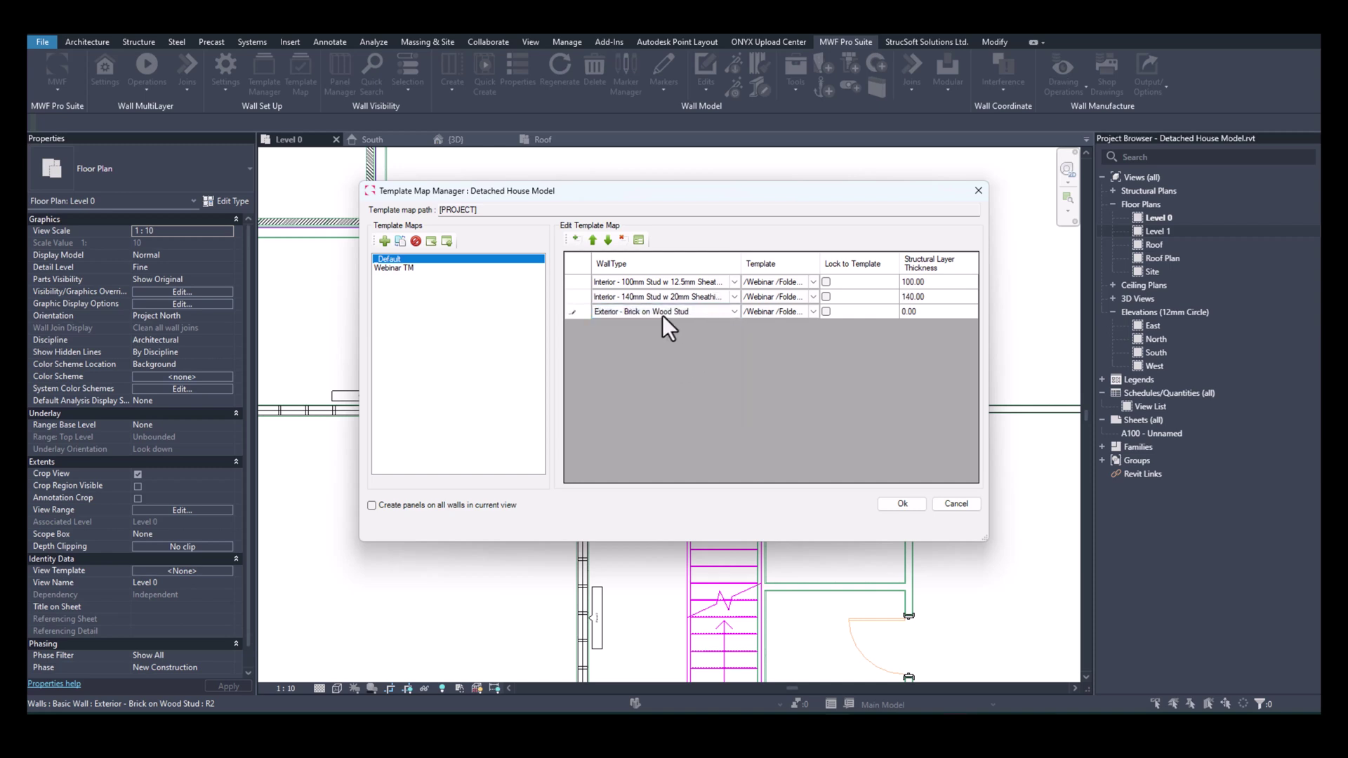
left_click(576, 241)
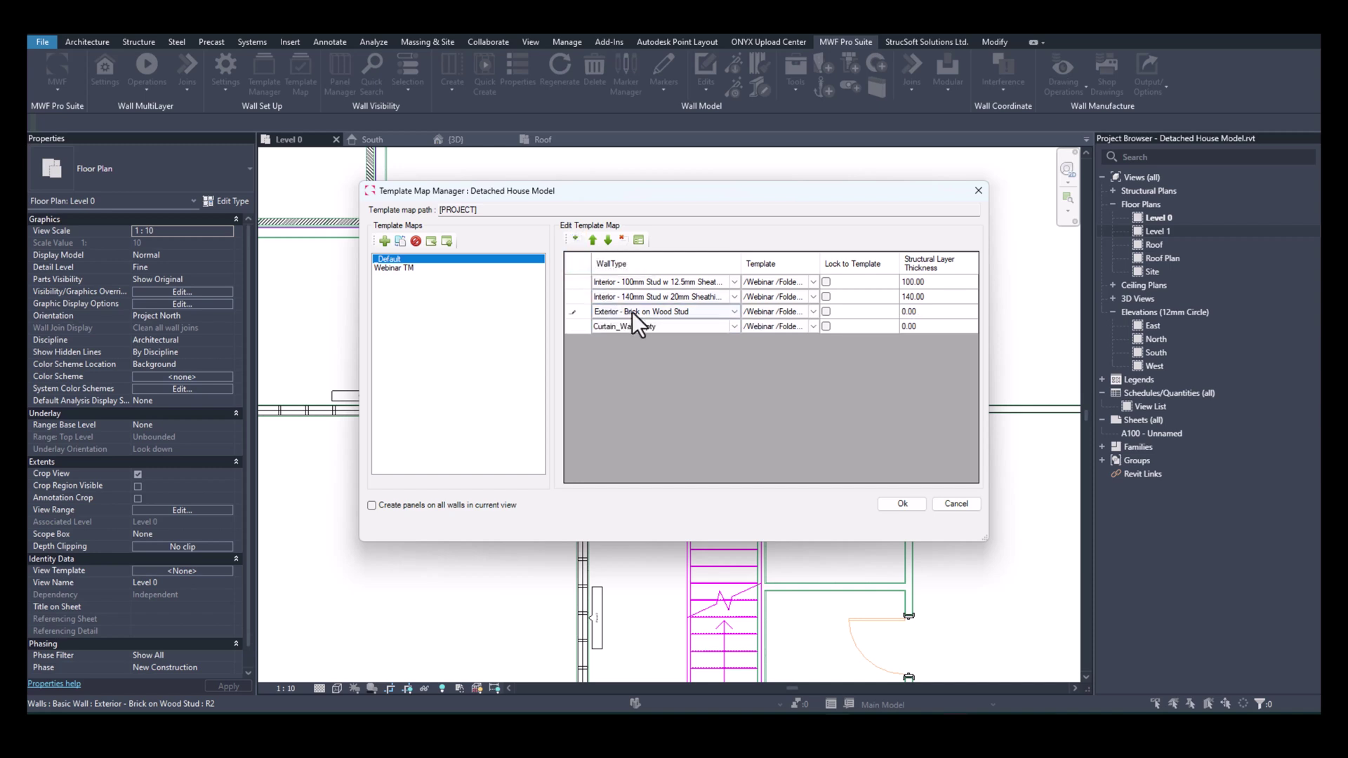
left_click(733, 326)
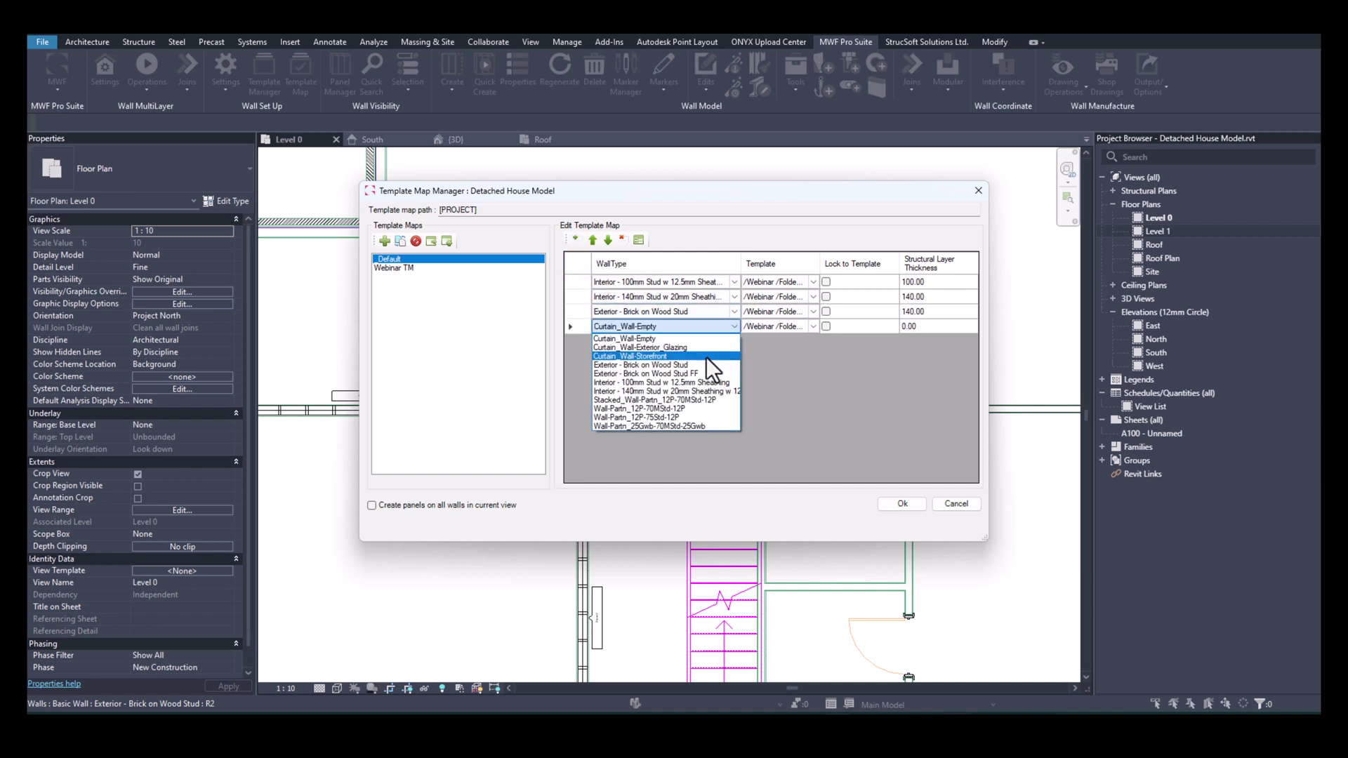
left_click(673, 373)
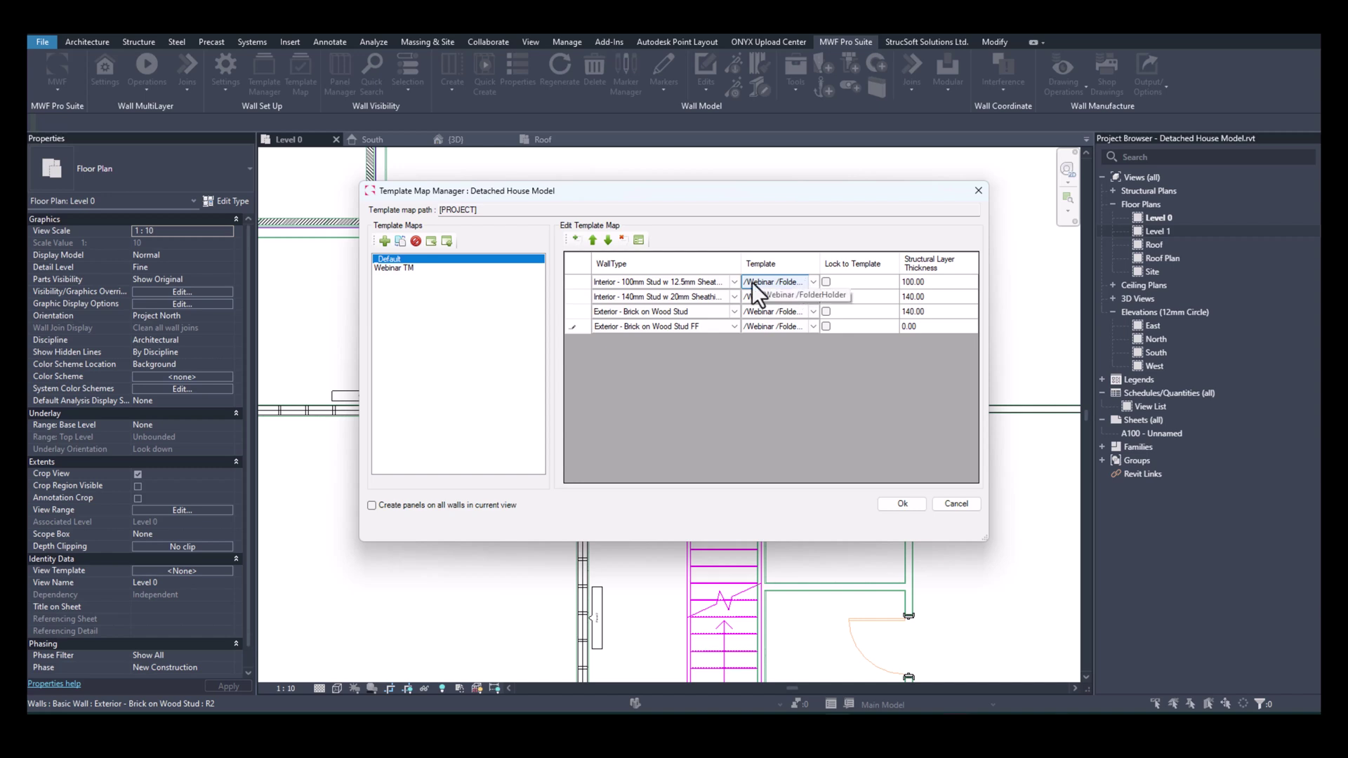
Assign the Webinar Wood 38 x 100 template to the Interior 100mm Stud wall type and widen the Template column.
left_click(813, 281)
left_click(801, 319)
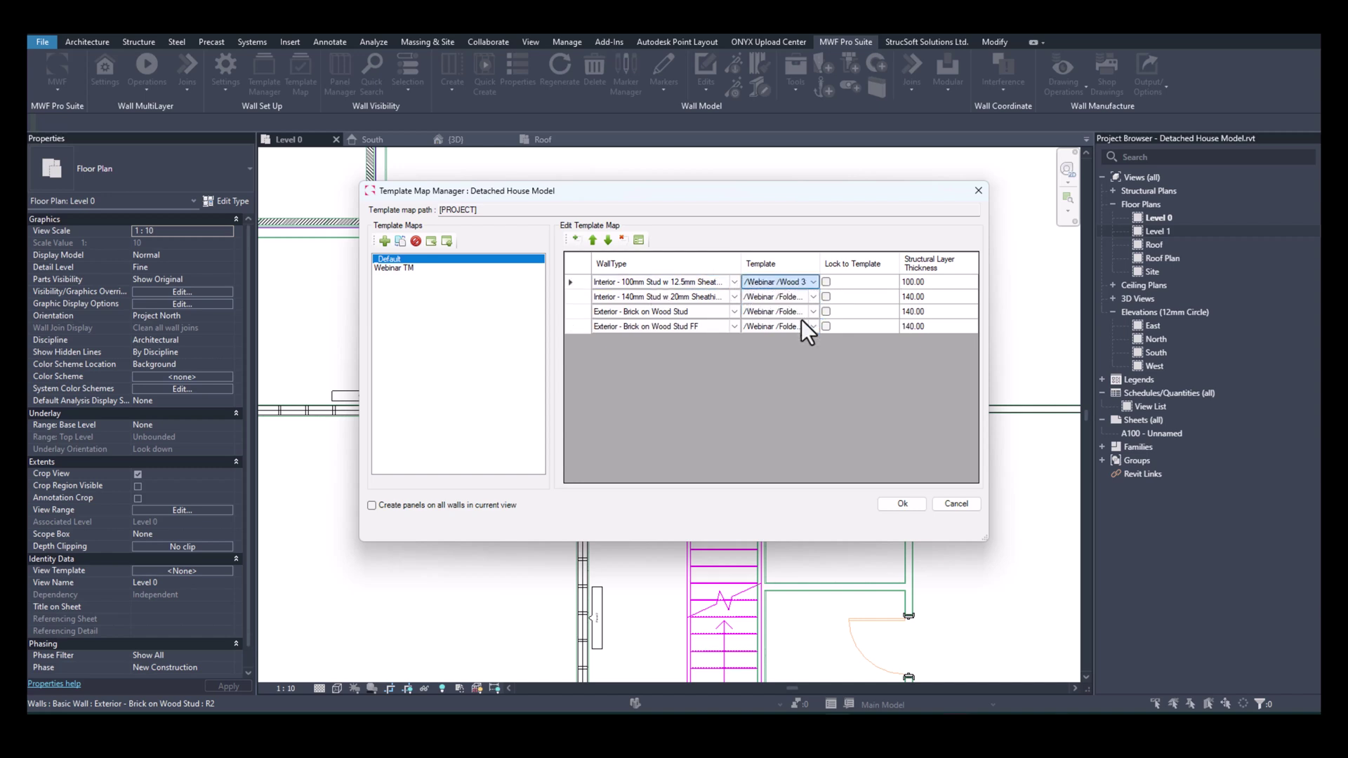
left_click_drag(818, 267, 848, 267)
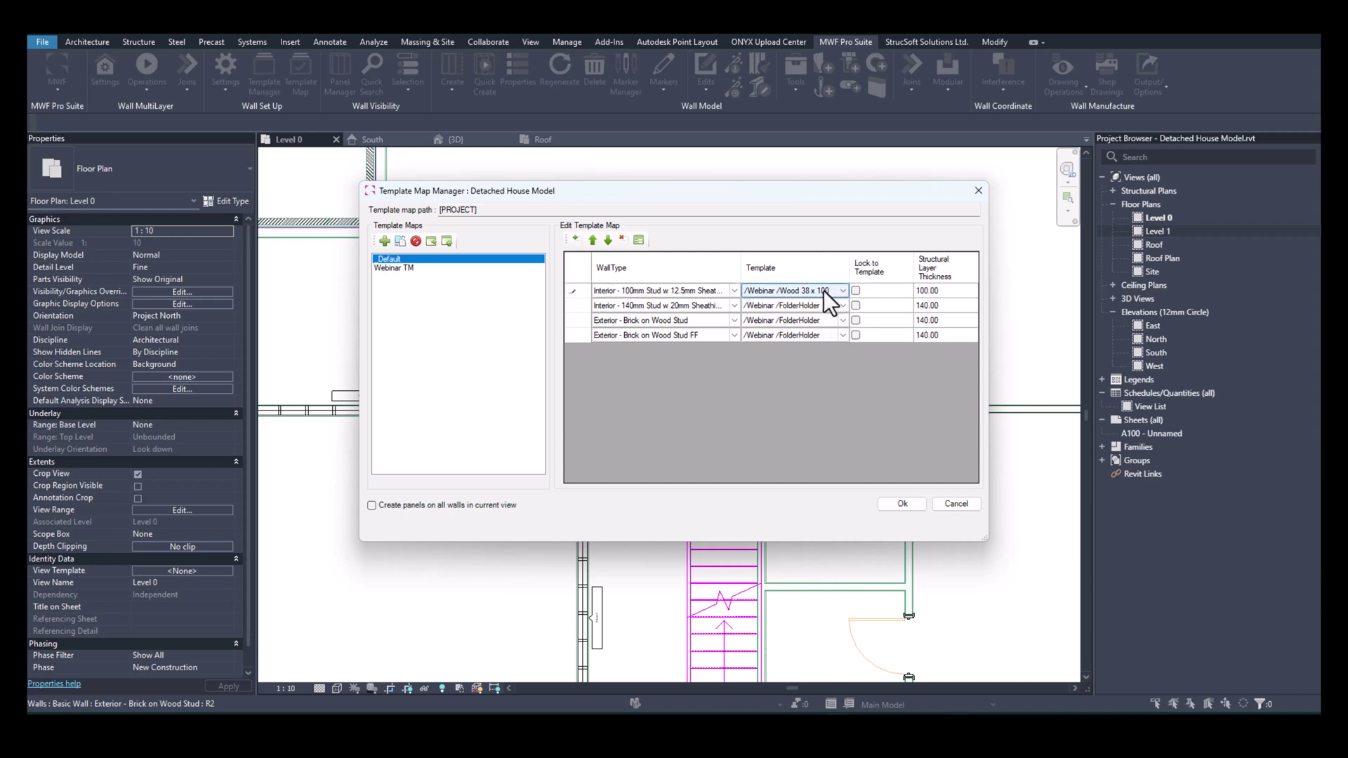
Assign the Default Wood template to the Interior 140mm Stud wall and both Exterior - Brick on Wood Stud types, and accept the template map.
left_click(640, 307)
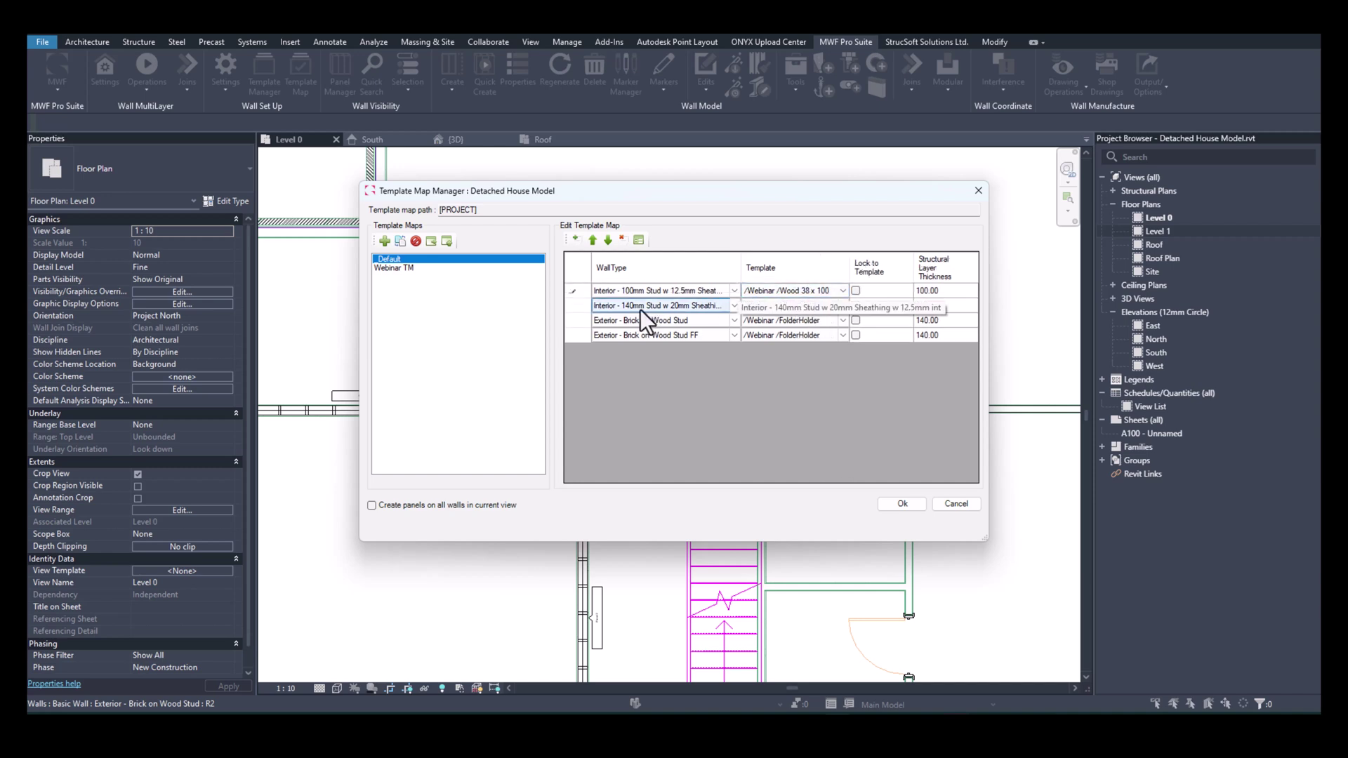
left_click(841, 304)
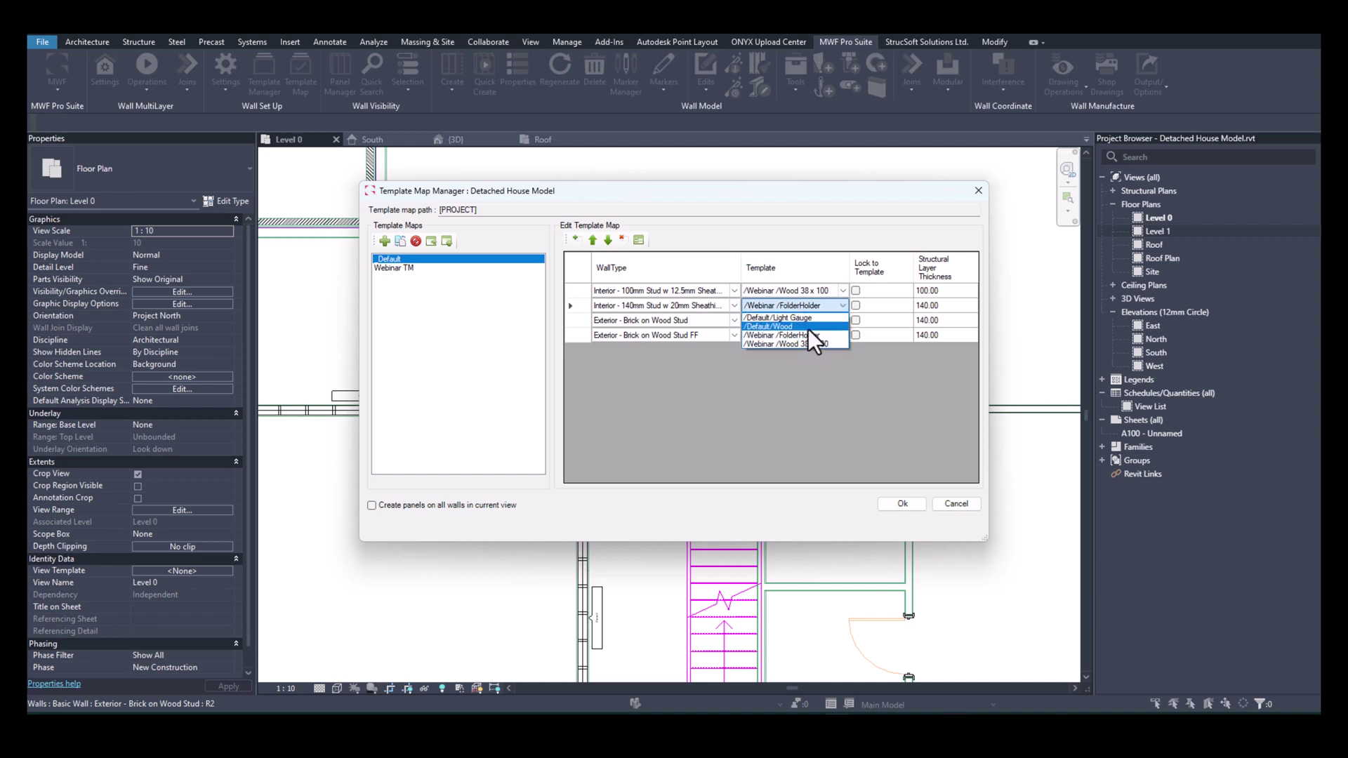
left_click(807, 328)
left_click(647, 322)
left_click(819, 320)
left_click(840, 319)
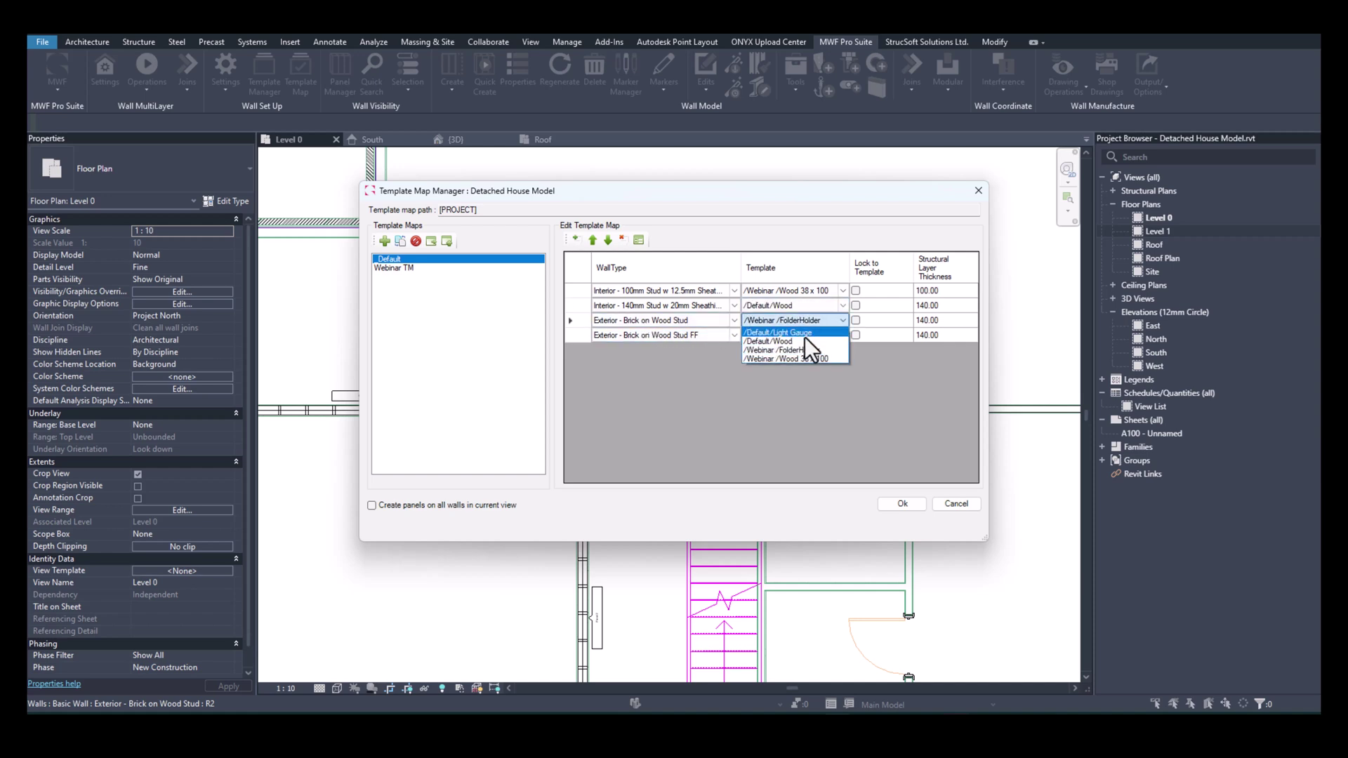
left_click(805, 341)
left_click(841, 335)
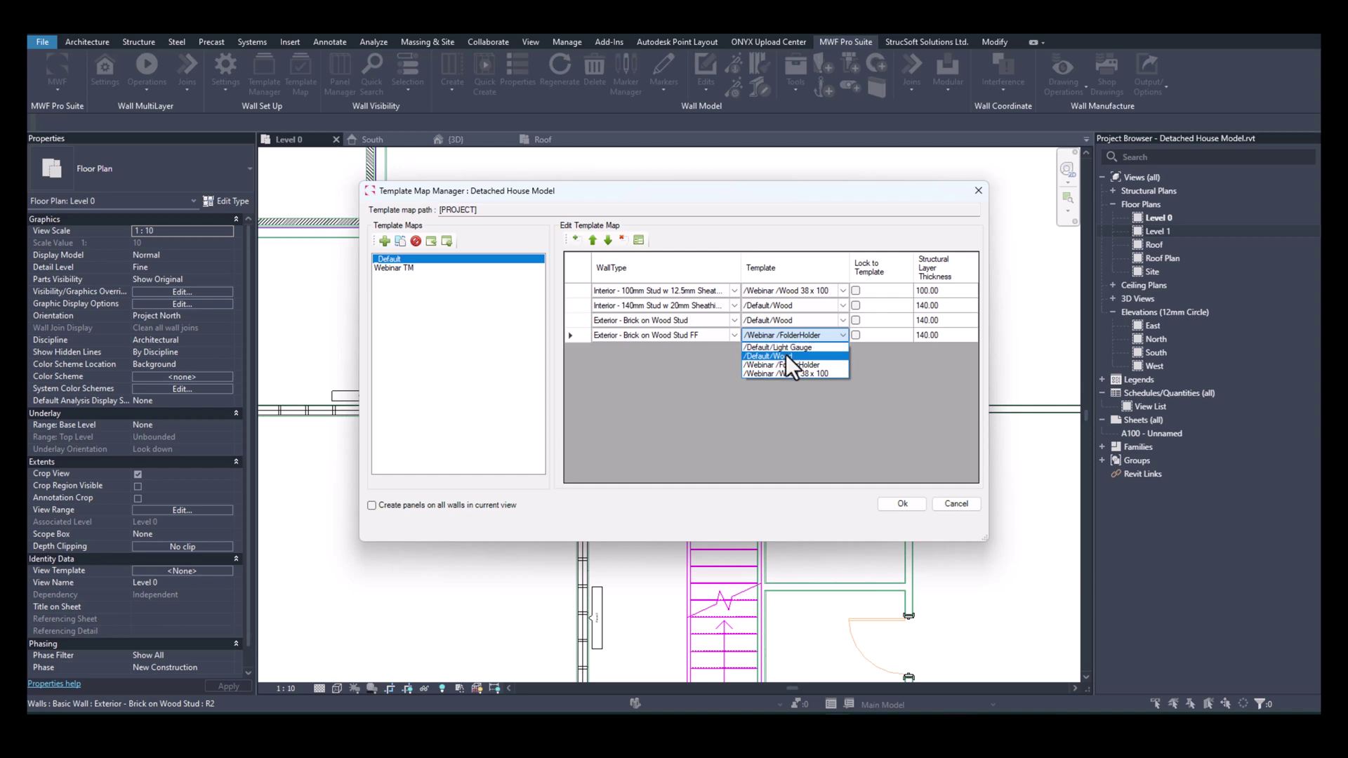
left_click(786, 353)
left_click(713, 343)
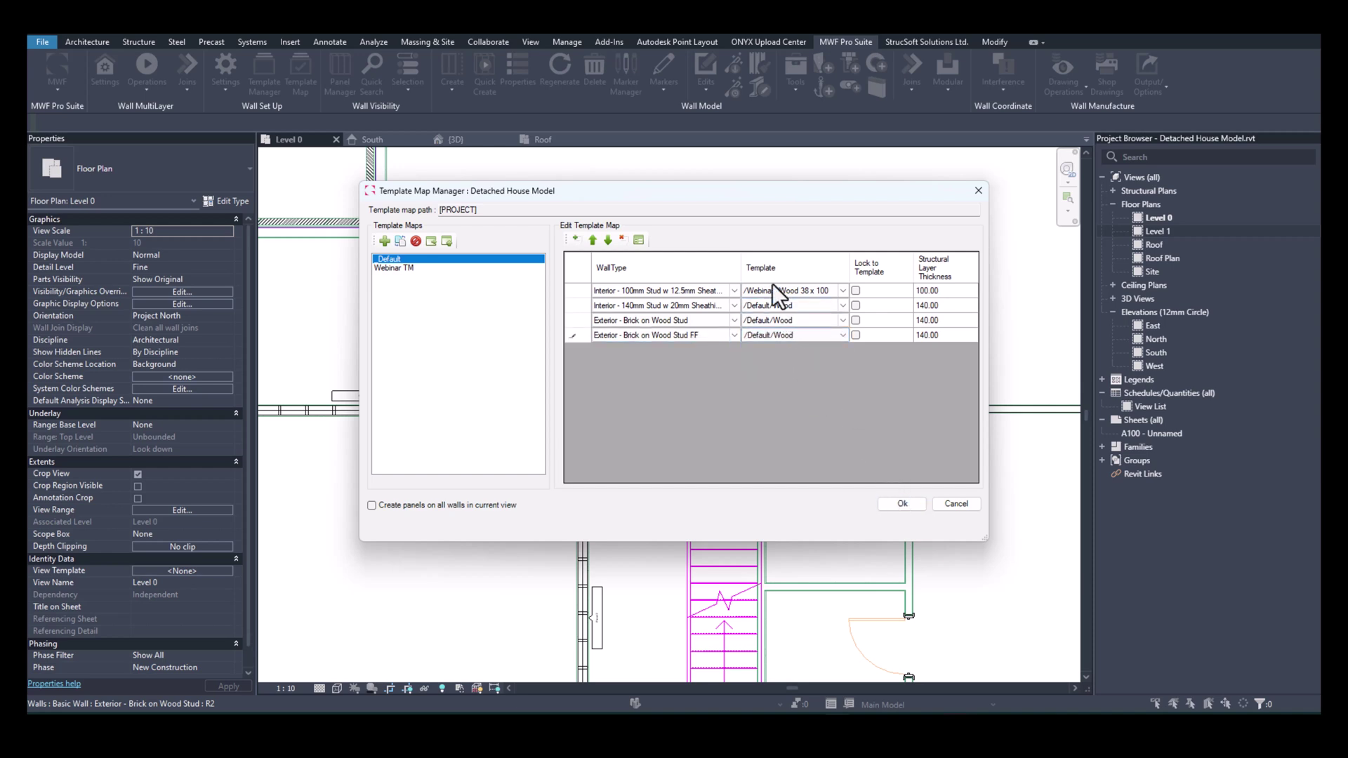
left_click(904, 503)
Quick-create wood panels on the seven remaining unframed internal and stub walls of the Level 0 plan, and clear the selection.
scroll(677, 339, "down", 2)
middle_click_drag(689, 299, 814, 337)
scroll(734, 300, "down", 3)
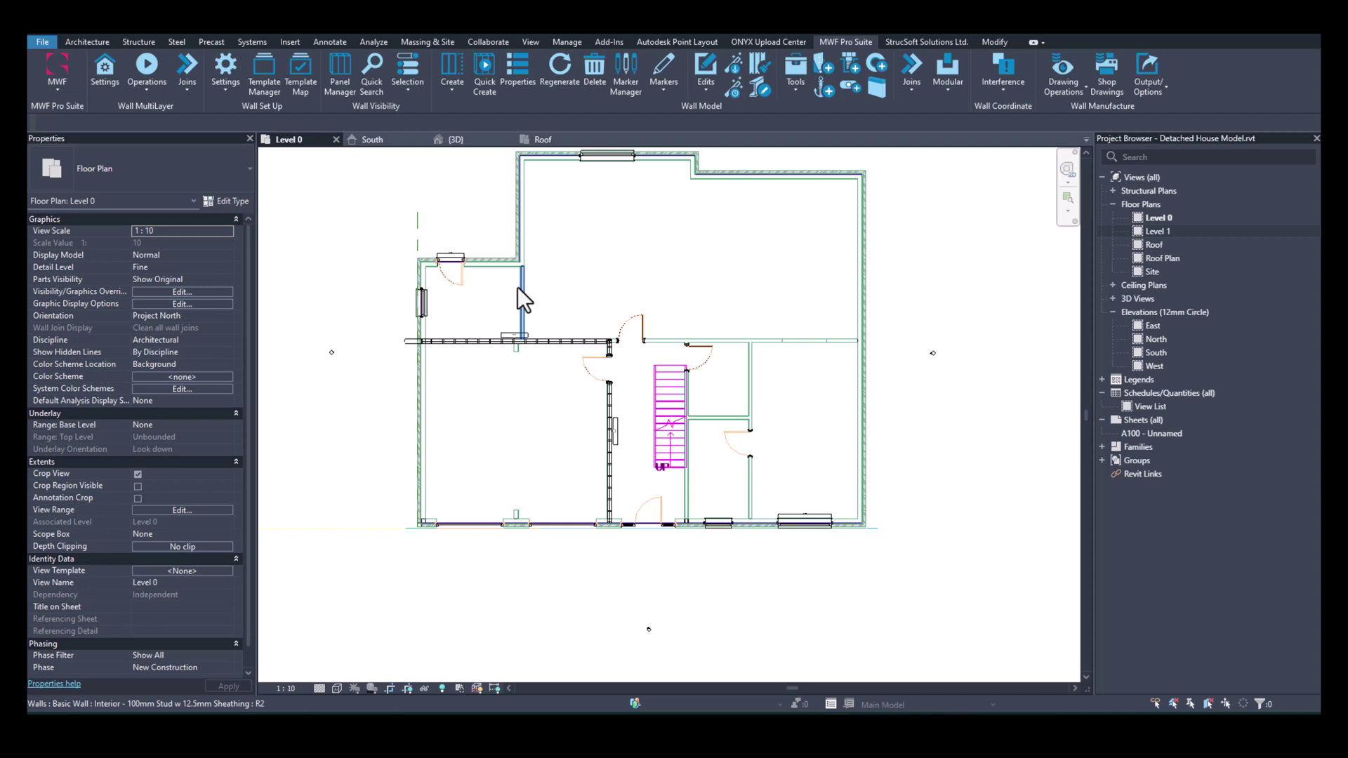
left_click(518, 288)
left_click(722, 340, "ctrl")
left_click(751, 394, "ctrl")
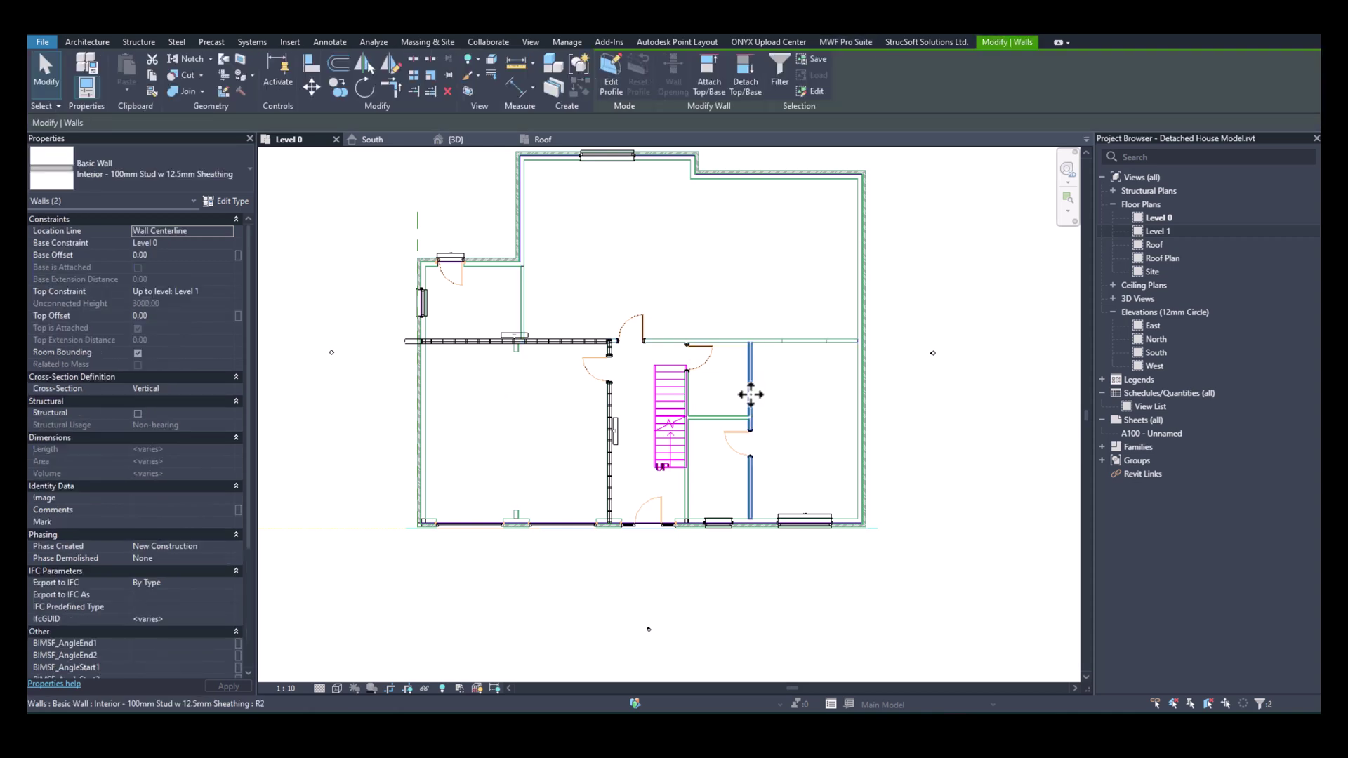
left_click(722, 418, "ctrl")
left_click(687, 484, "ctrl")
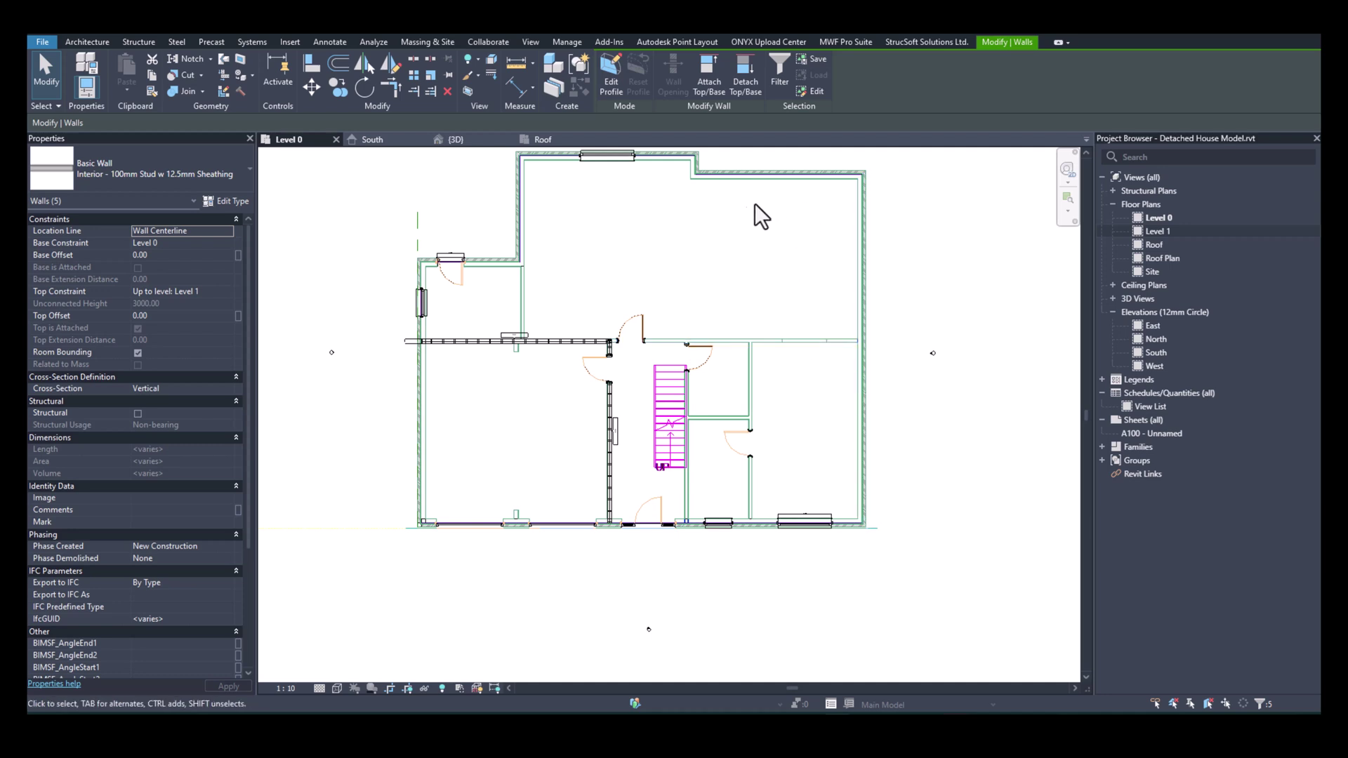
left_click(517, 521, "ctrl")
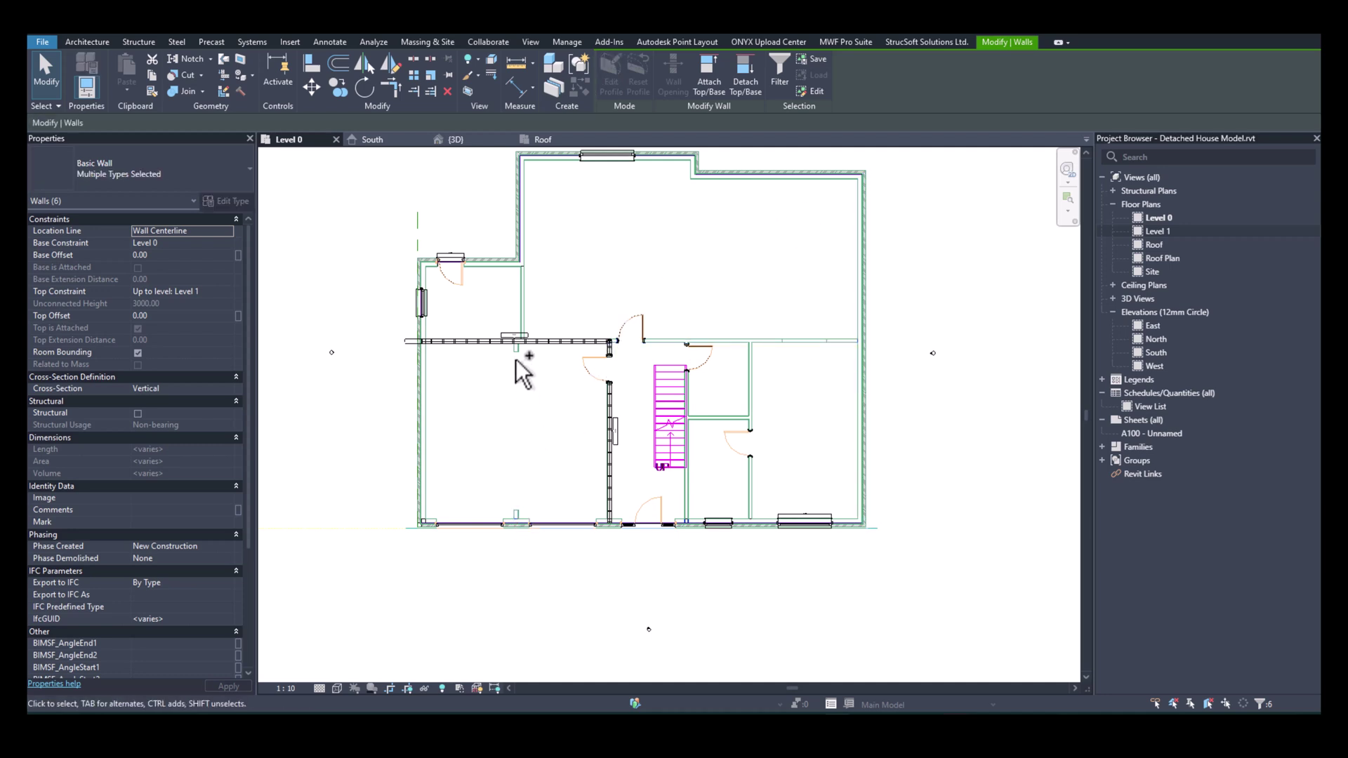
left_click(762, 175, "ctrl")
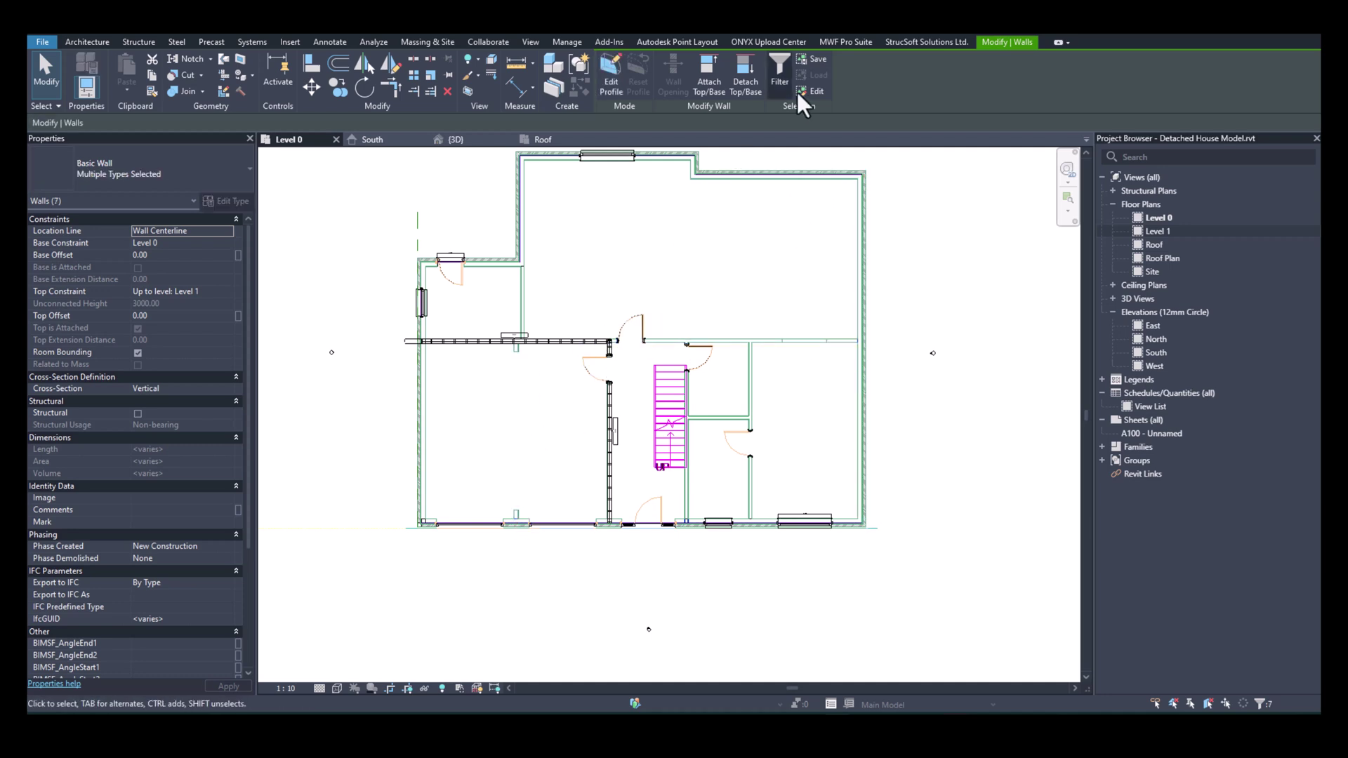
left_click(844, 43)
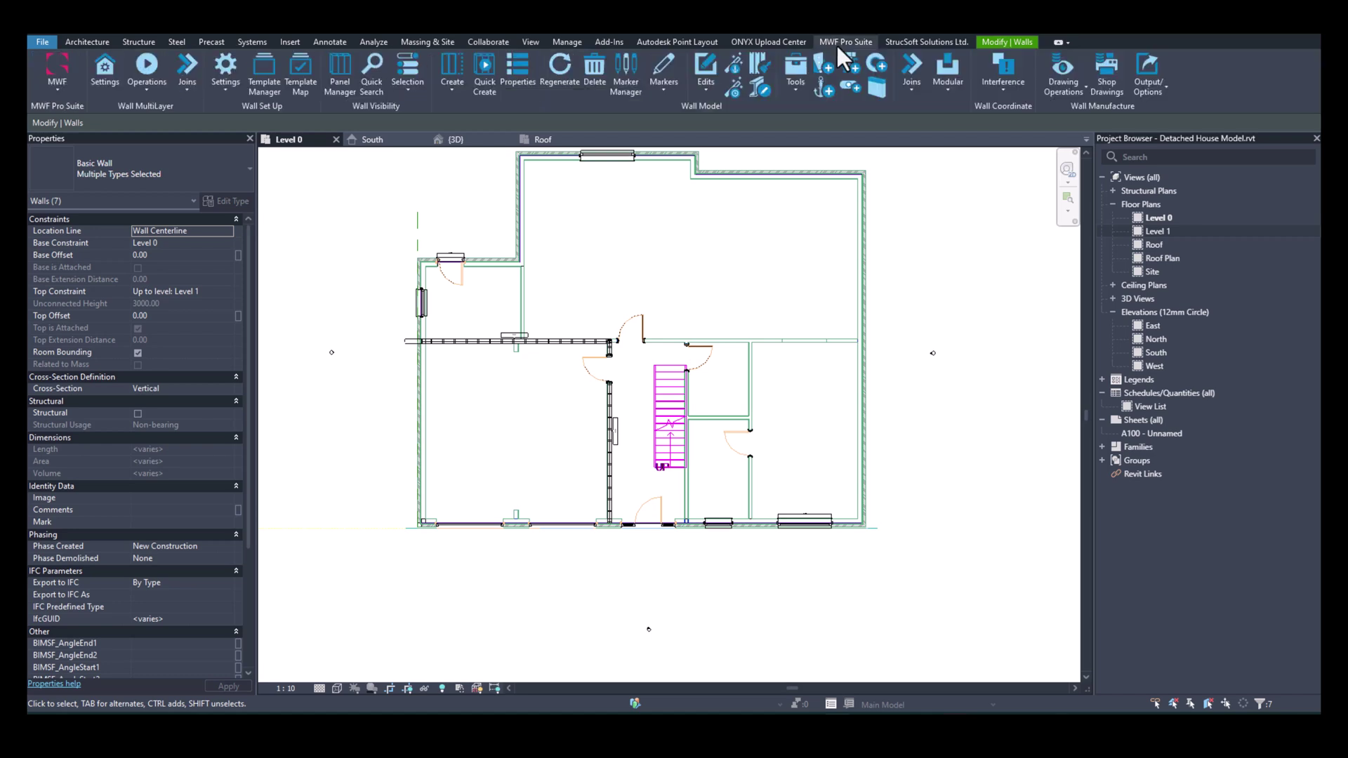
left_click(483, 84)
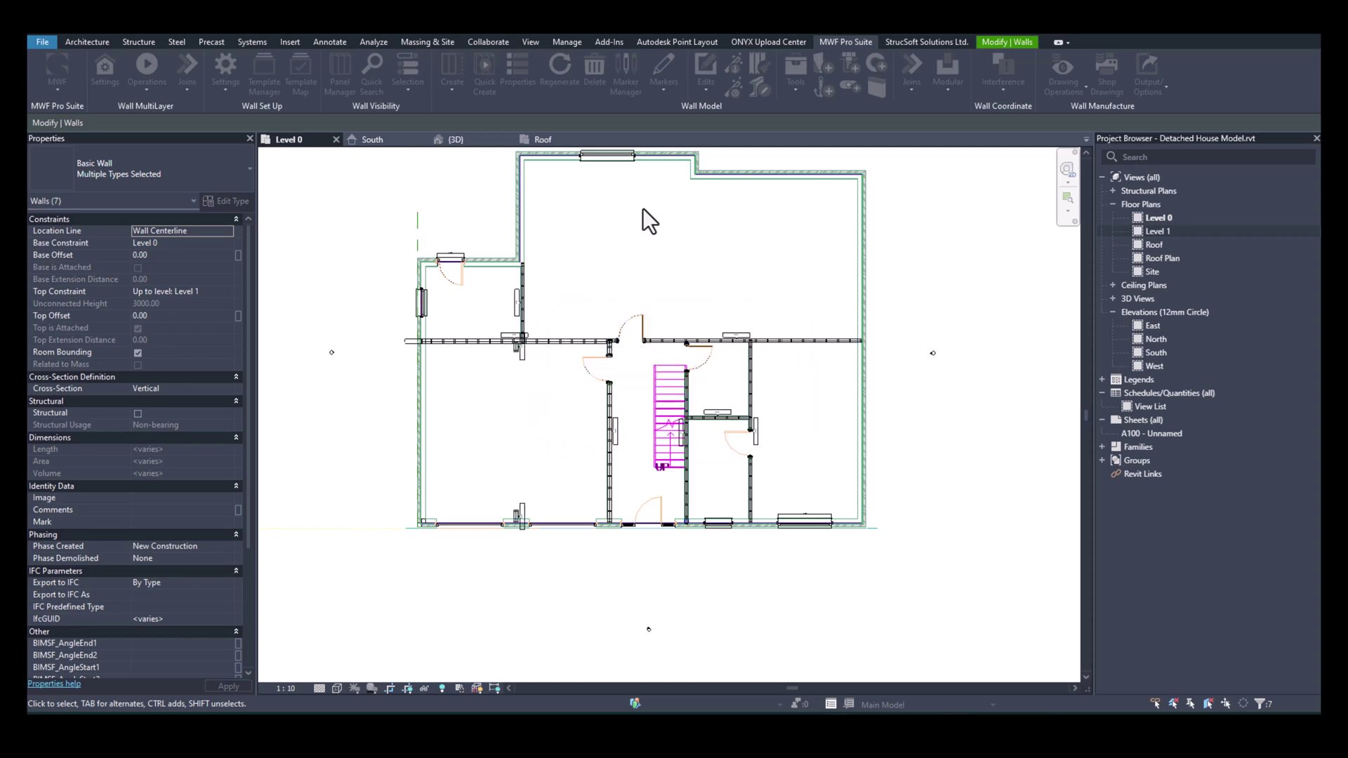
left_click(689, 239)
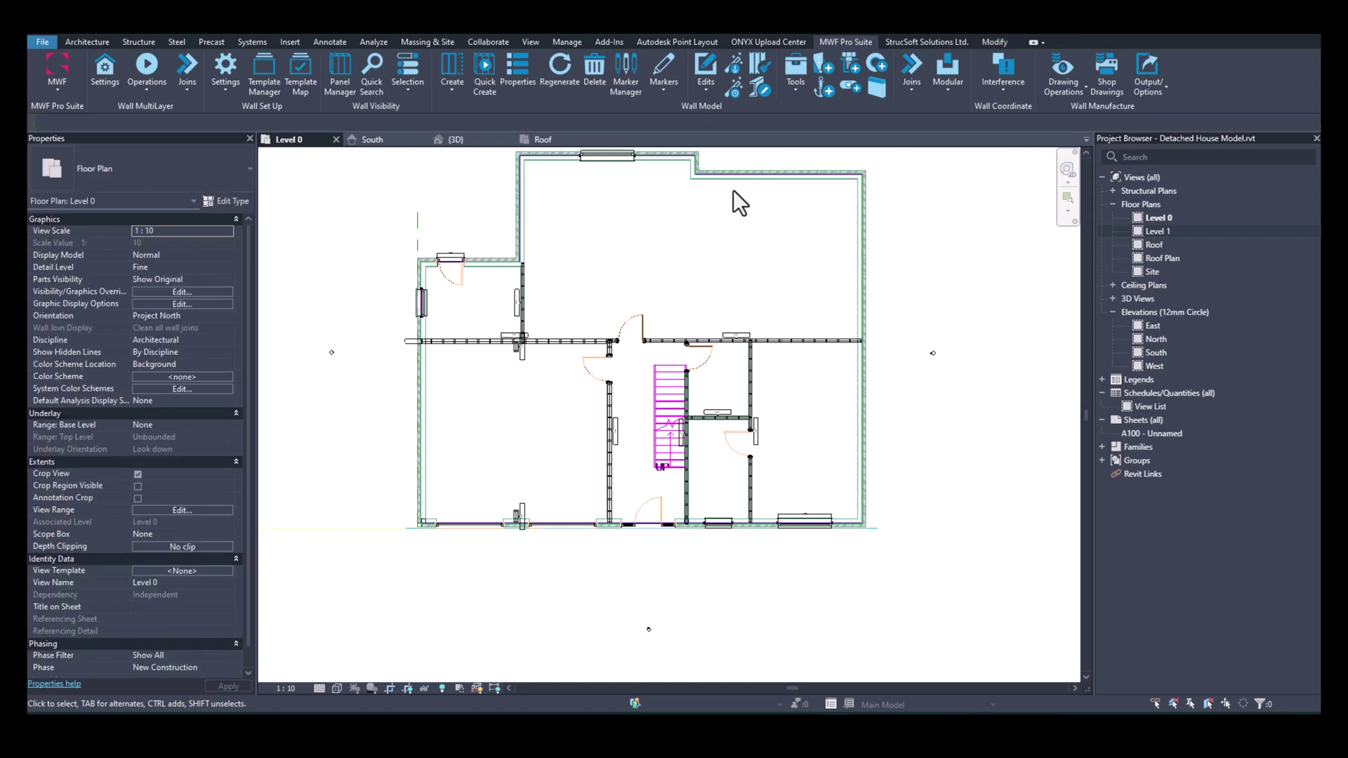
Select the complete chain of exterior brick walls on Level 0 and quick-create wood panels on them.
key("Tab")
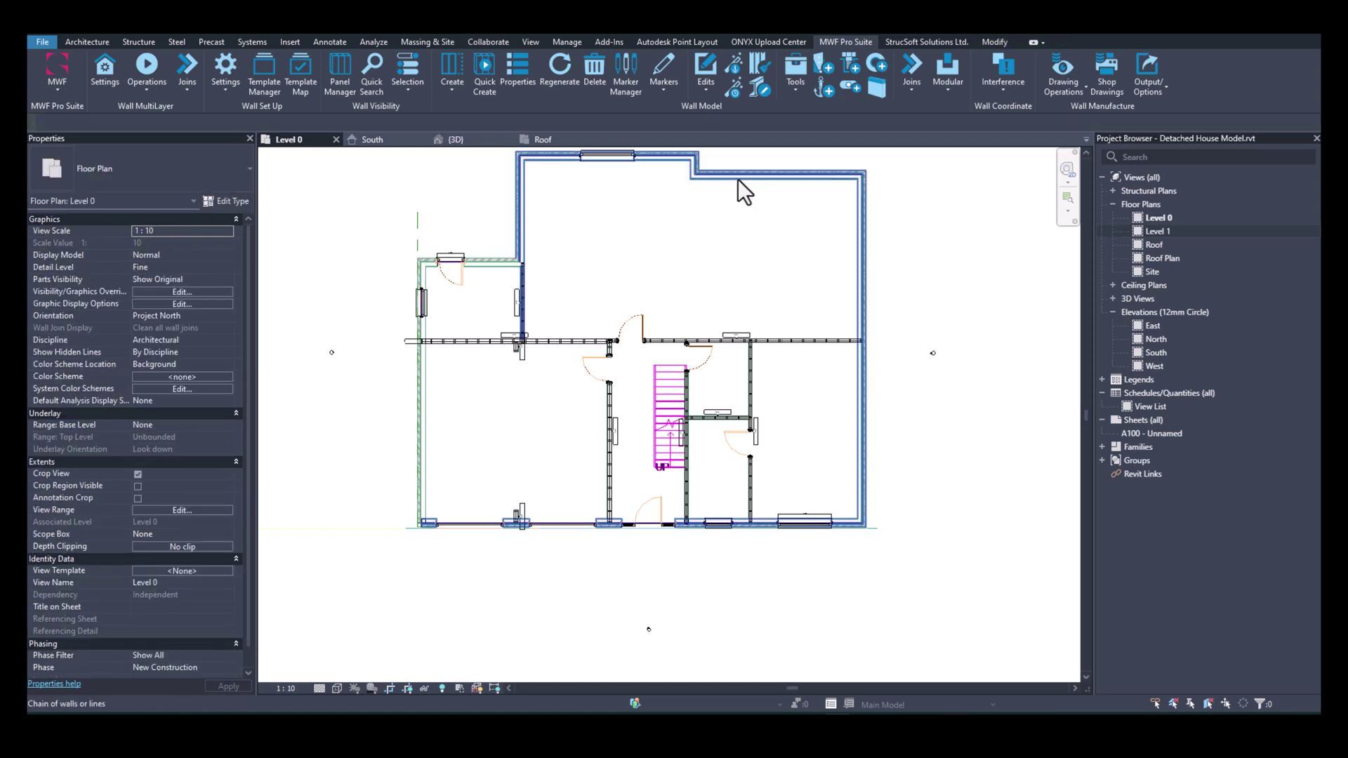
left_click(738, 179)
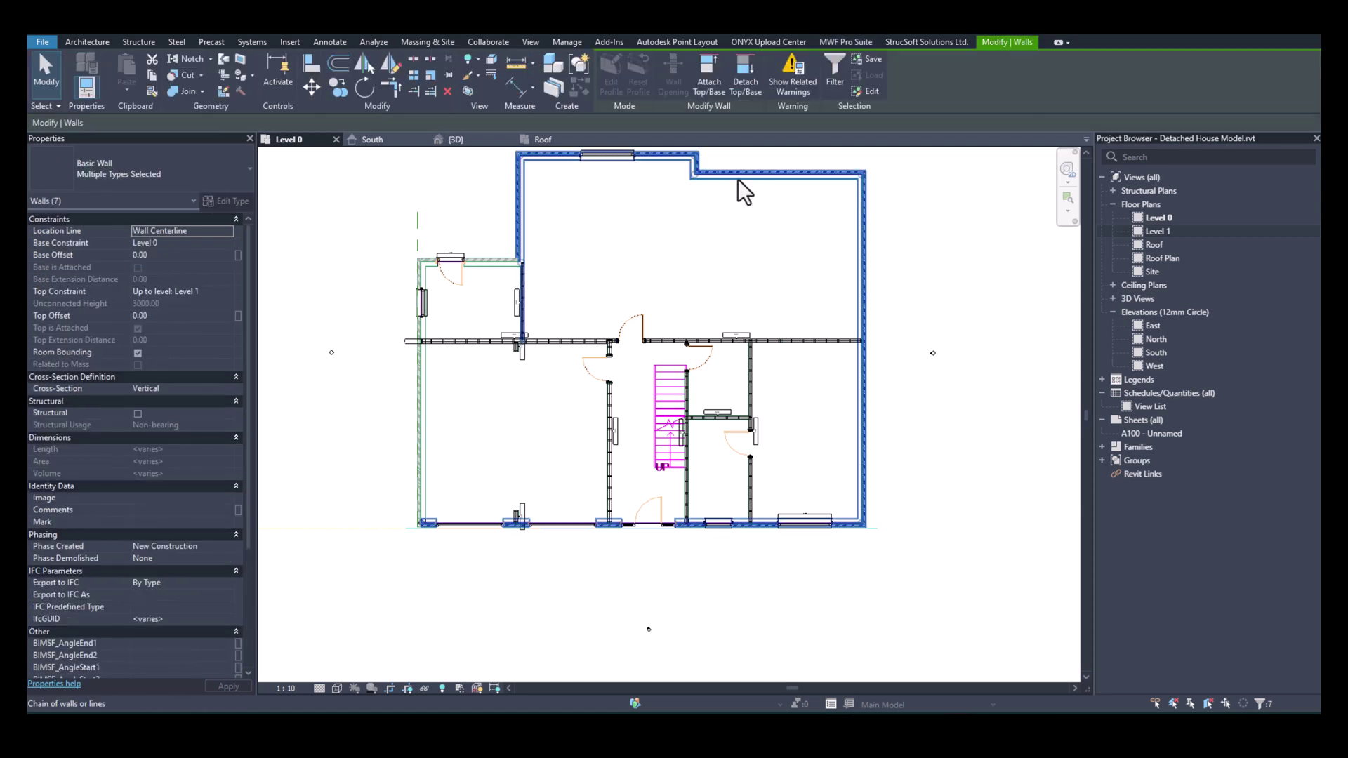
left_click(420, 380, "ctrl")
left_click(611, 158, "ctrl")
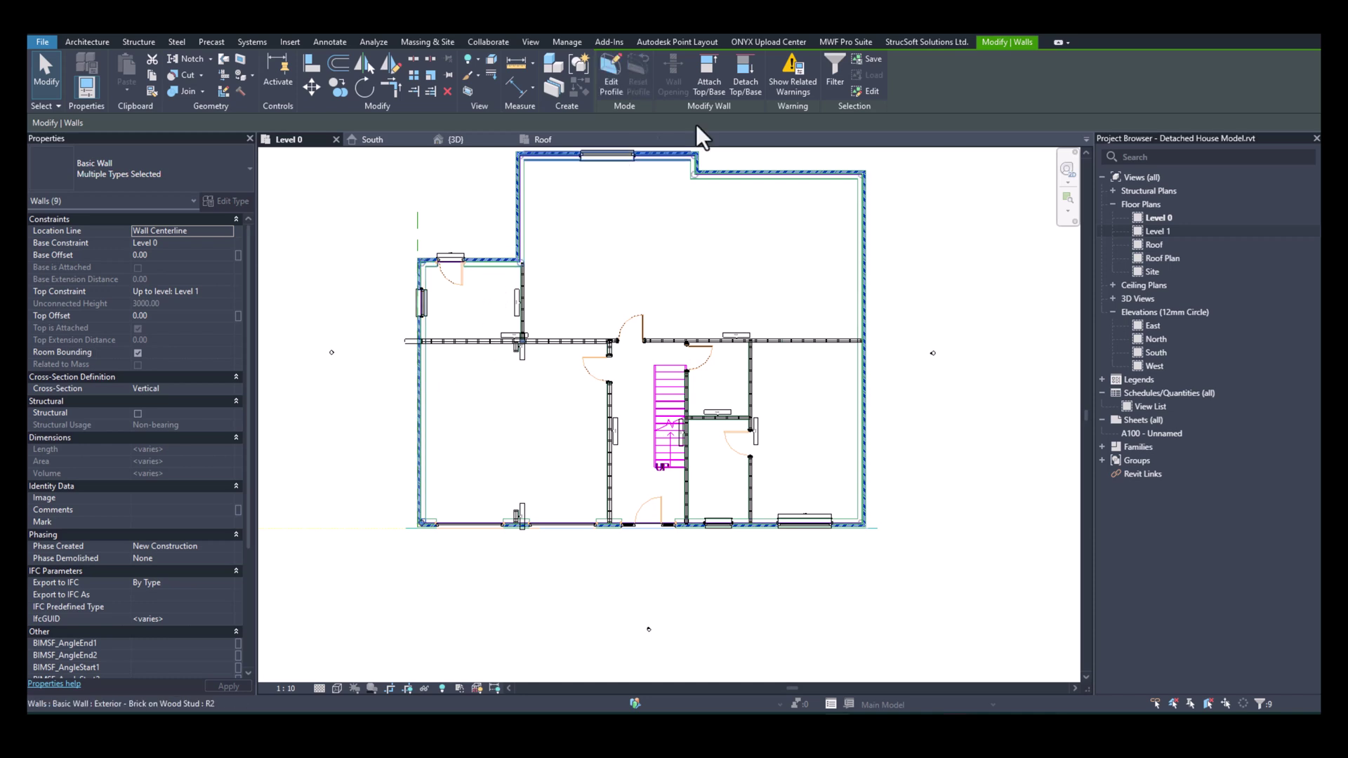
left_click(838, 43)
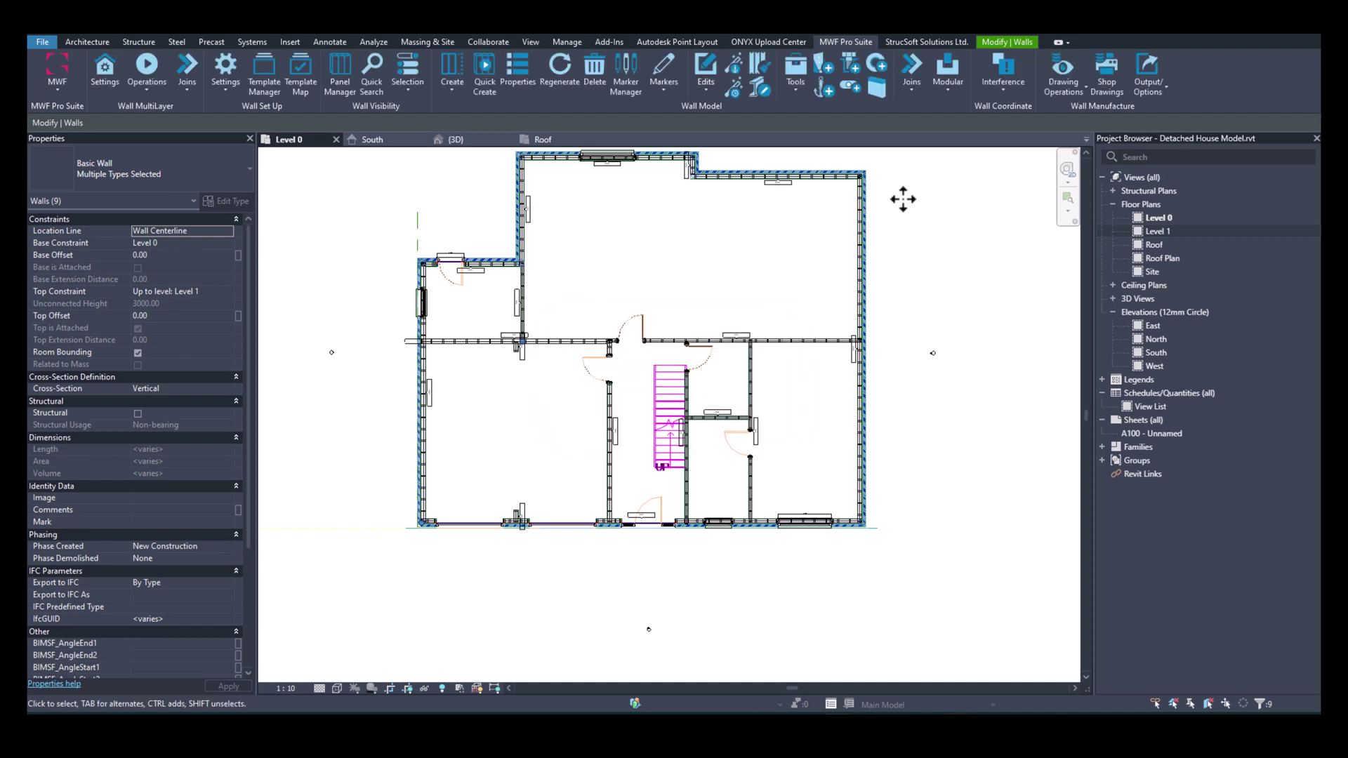
Examine the panel framing, panel markers and wall junctions in the Level 0 plan.
scroll(540, 219, "up", 8)
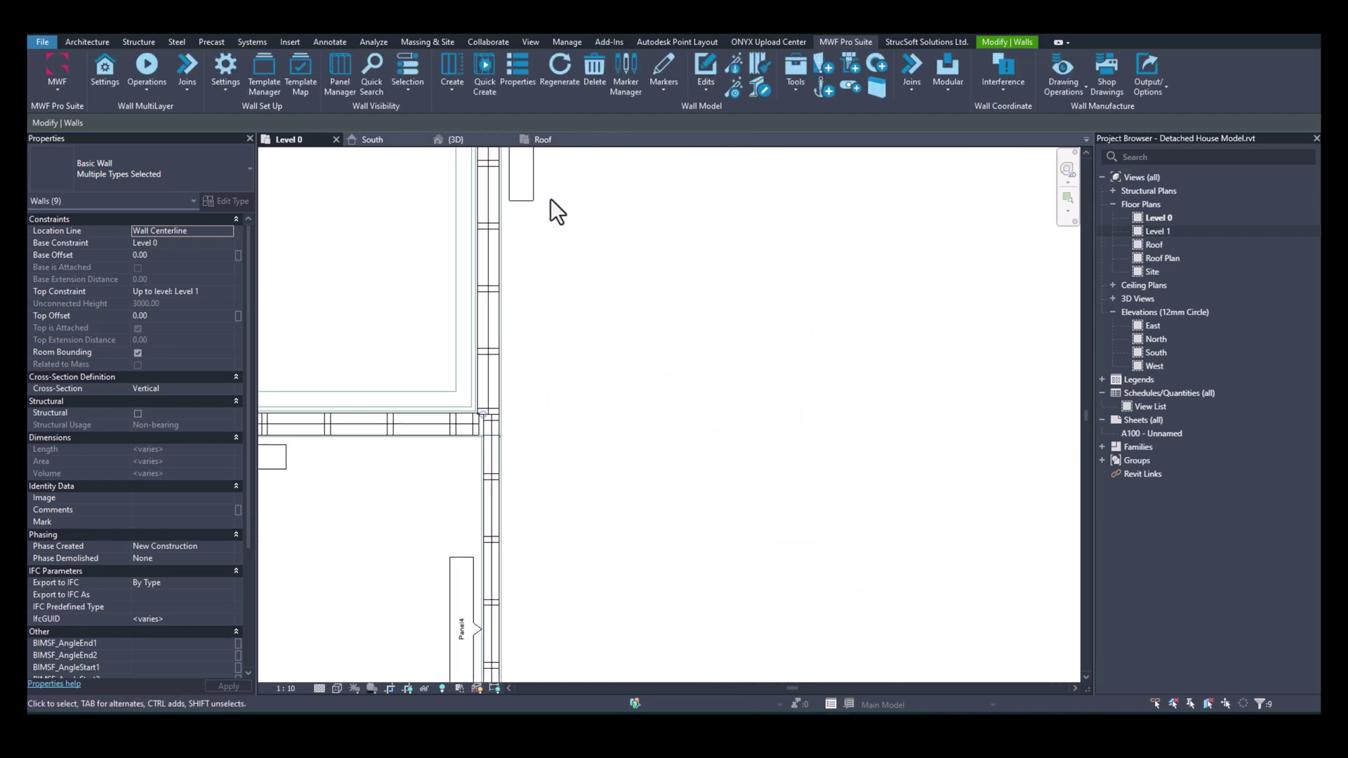
scroll(570, 240, "down", 6)
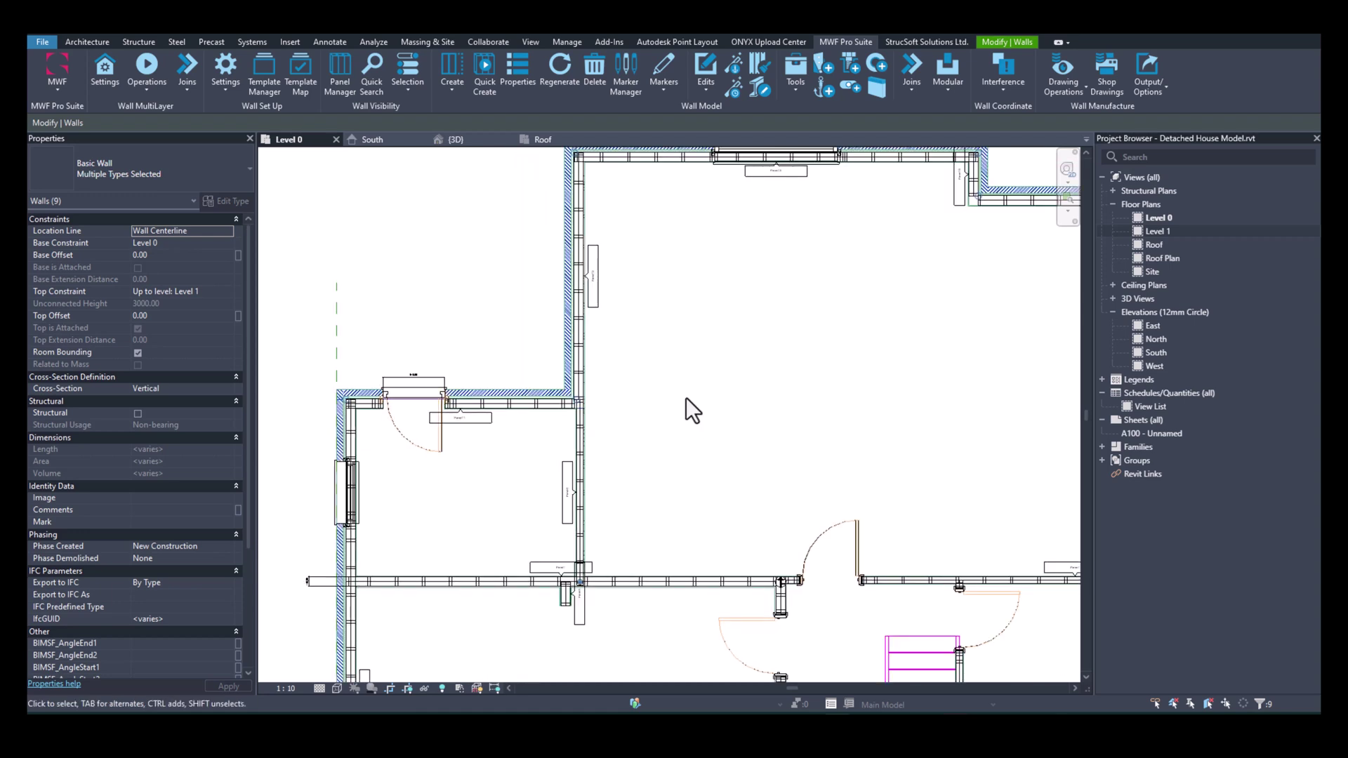
middle_click_drag(621, 496, 620, 496)
scroll(597, 407, "up", 5)
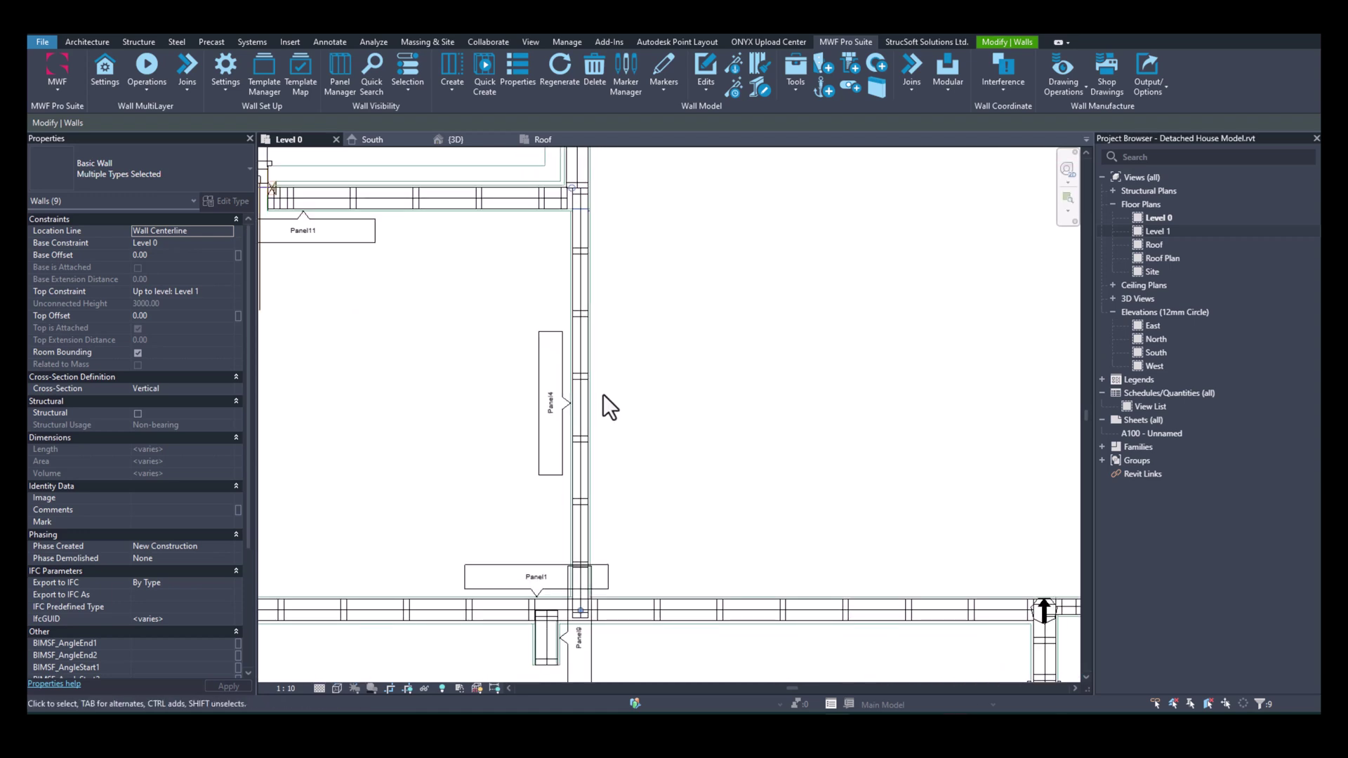
scroll(782, 508, "up", 8)
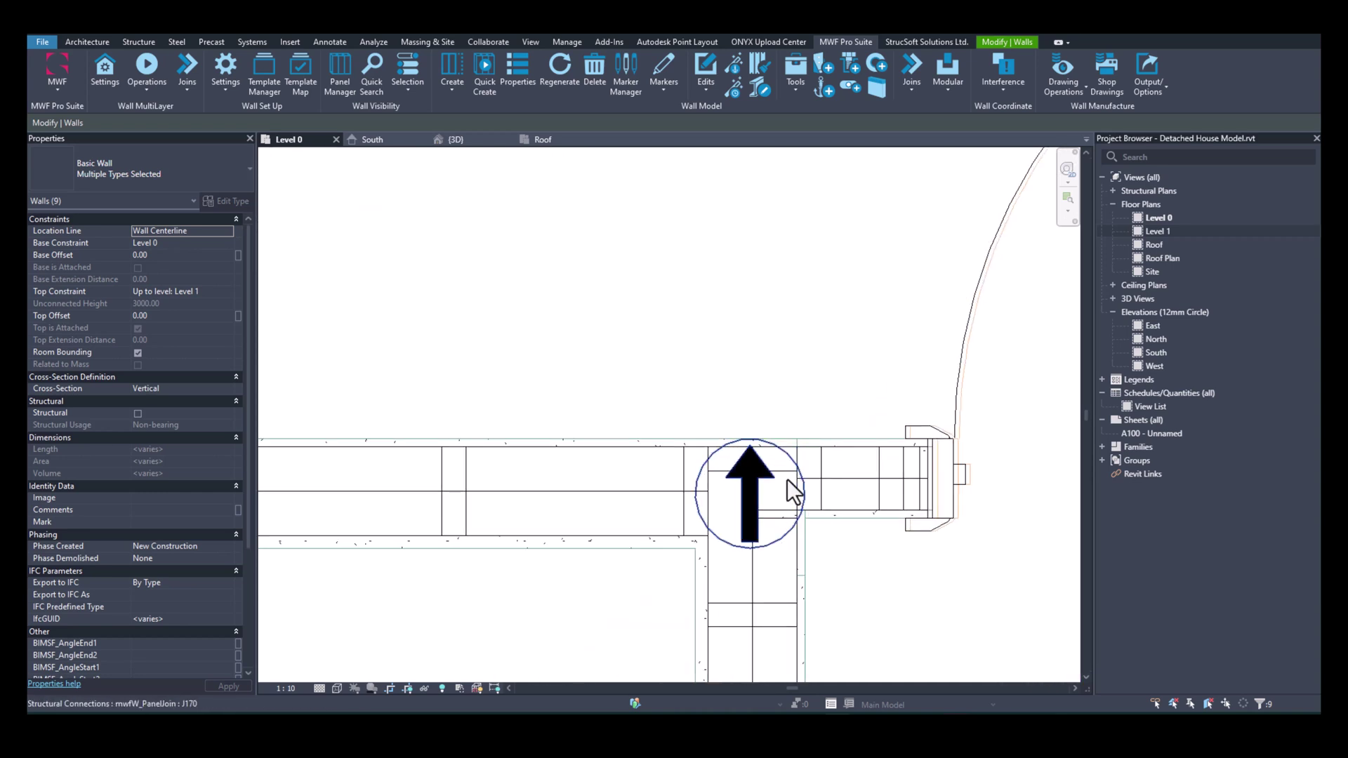
scroll(811, 394, "down", 1)
scroll(811, 394, "down", 4)
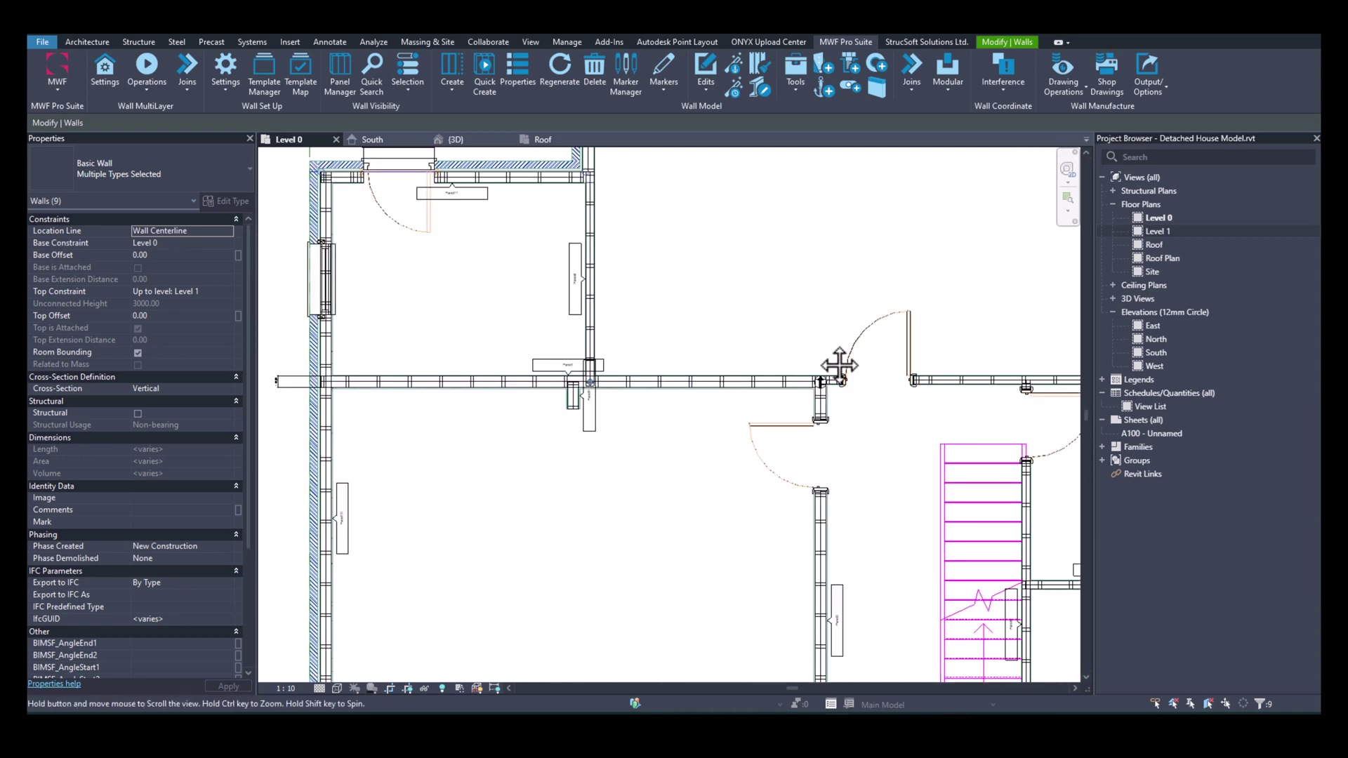
In the 3D view, override the wall category's graphics to make the walls transparent.
left_click(458, 140)
scroll(721, 558, "up", 3)
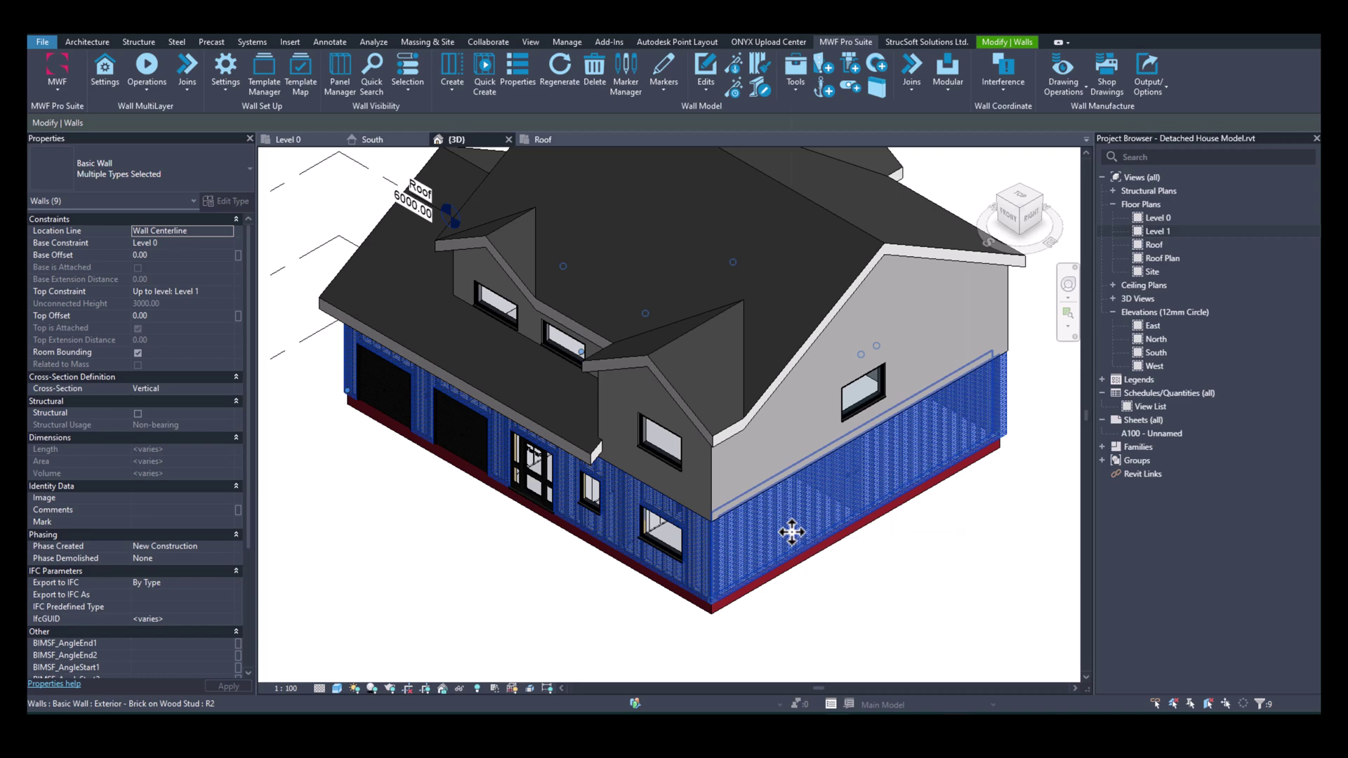
right_click(791, 532)
mouse_move(891, 229)
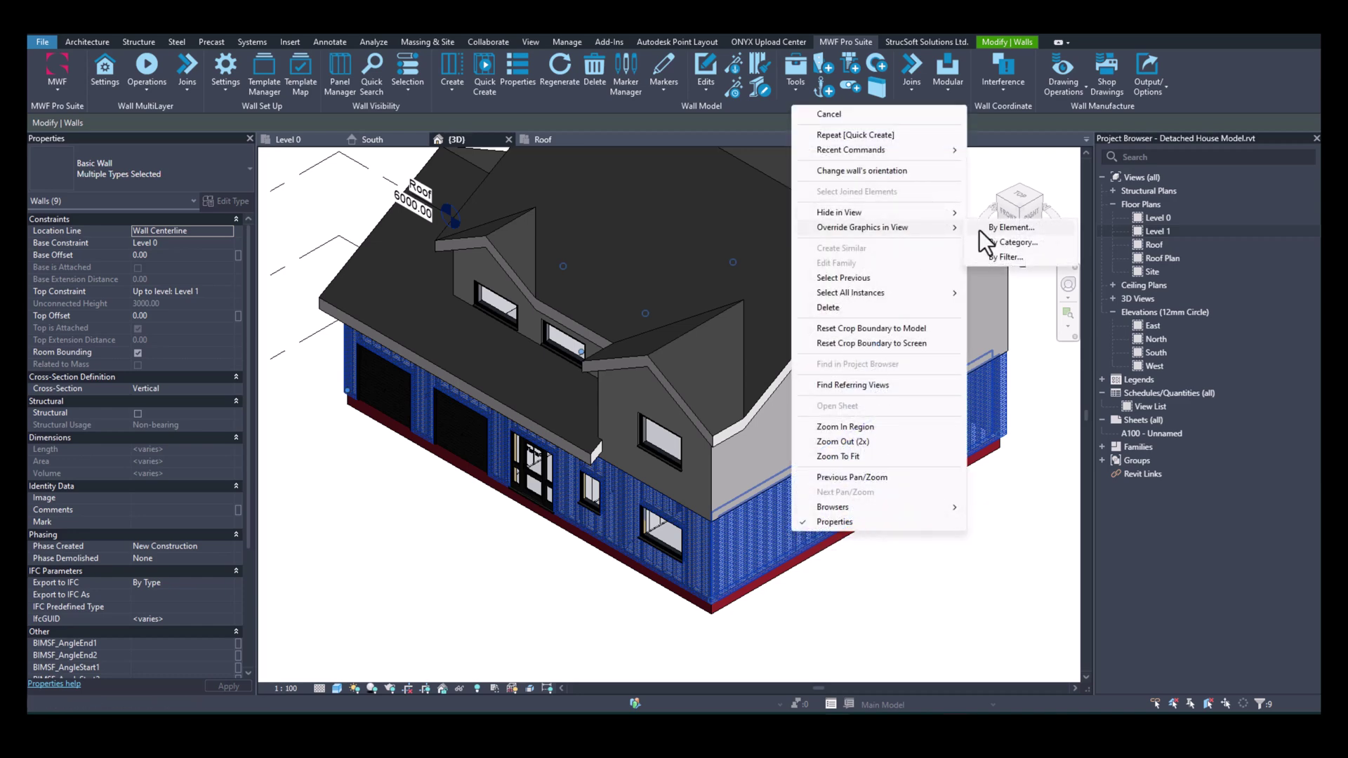
left_click(1019, 242)
left_click(727, 352)
left_click(727, 352)
left_click(664, 566)
left_click(877, 577)
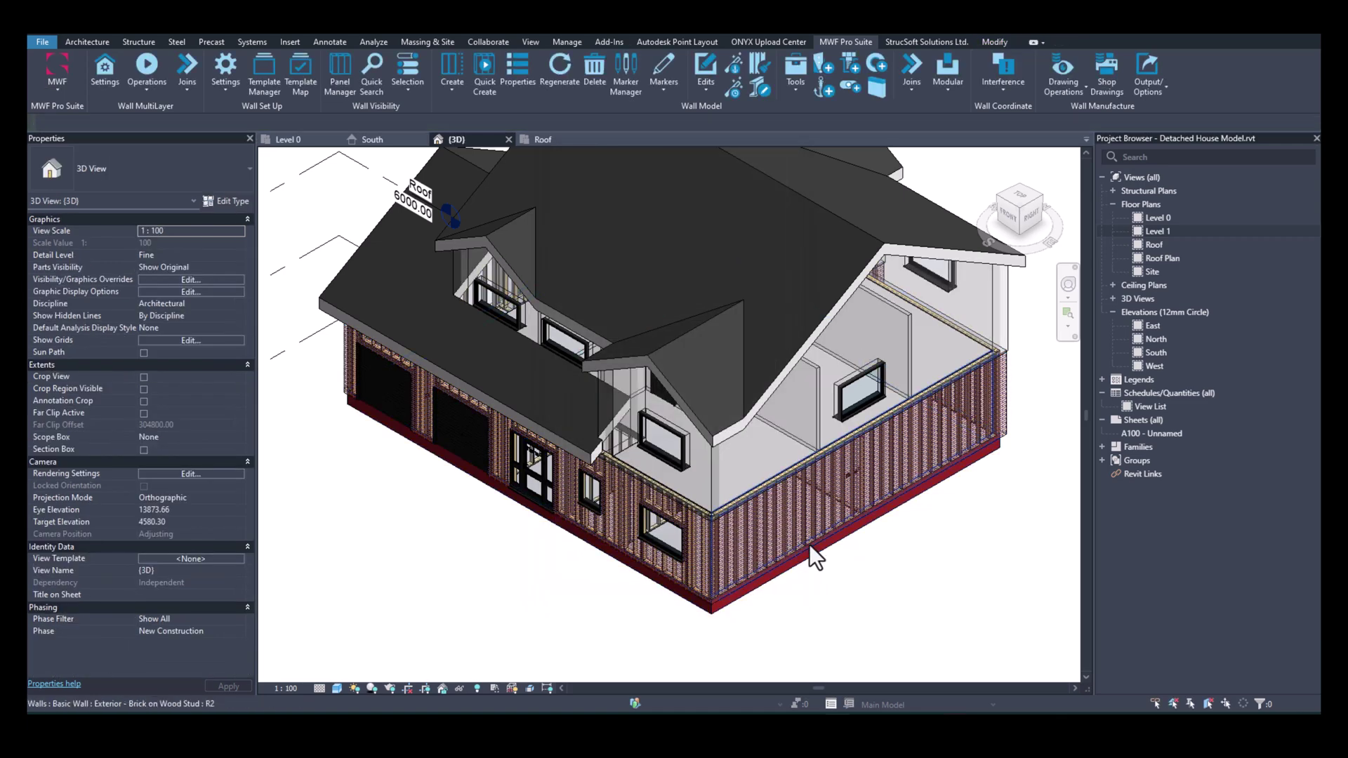
Examine the ground-floor wall framing around the garage doors, front door and windows, and at the building corner.
scroll(724, 533, "up", 2)
middle_click_drag(740, 526, 939, 421, "shift")
scroll(939, 421, "up", 8)
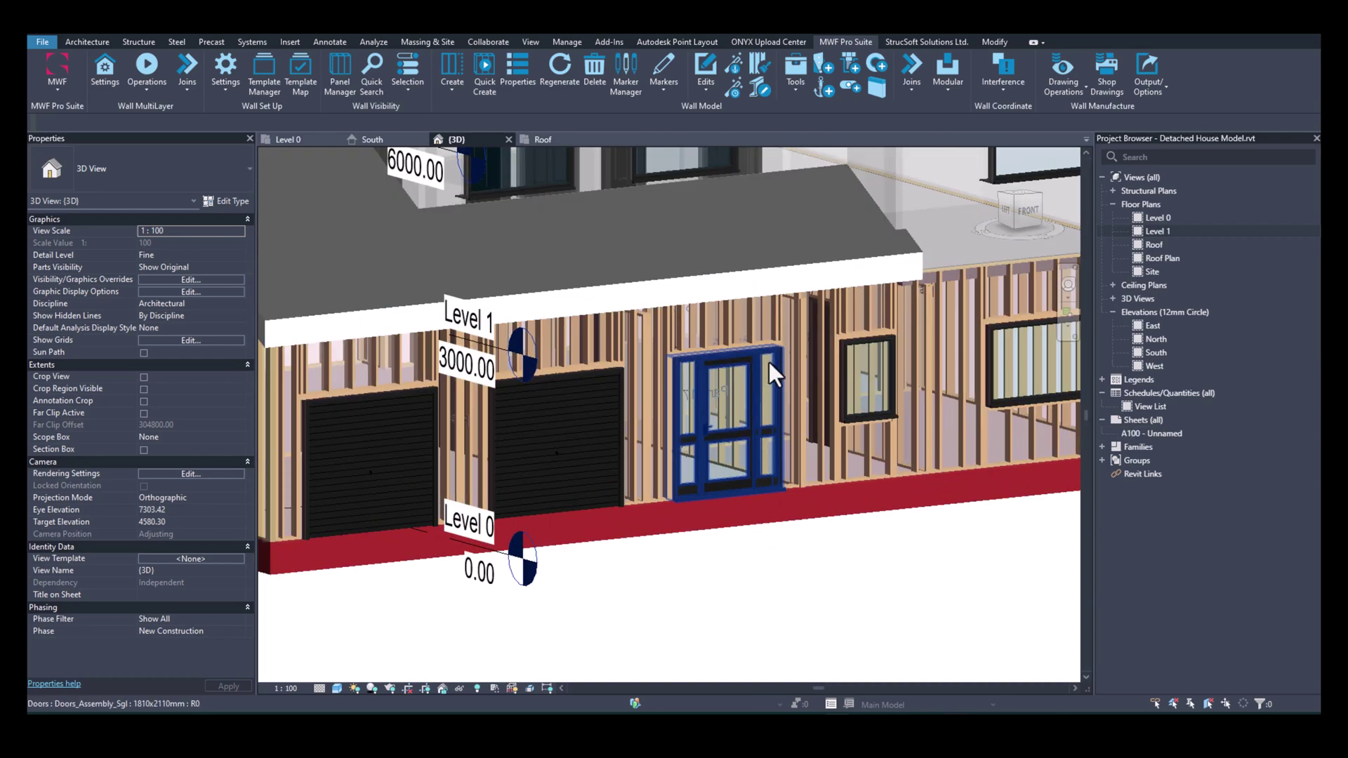
scroll(557, 351, "down", 3)
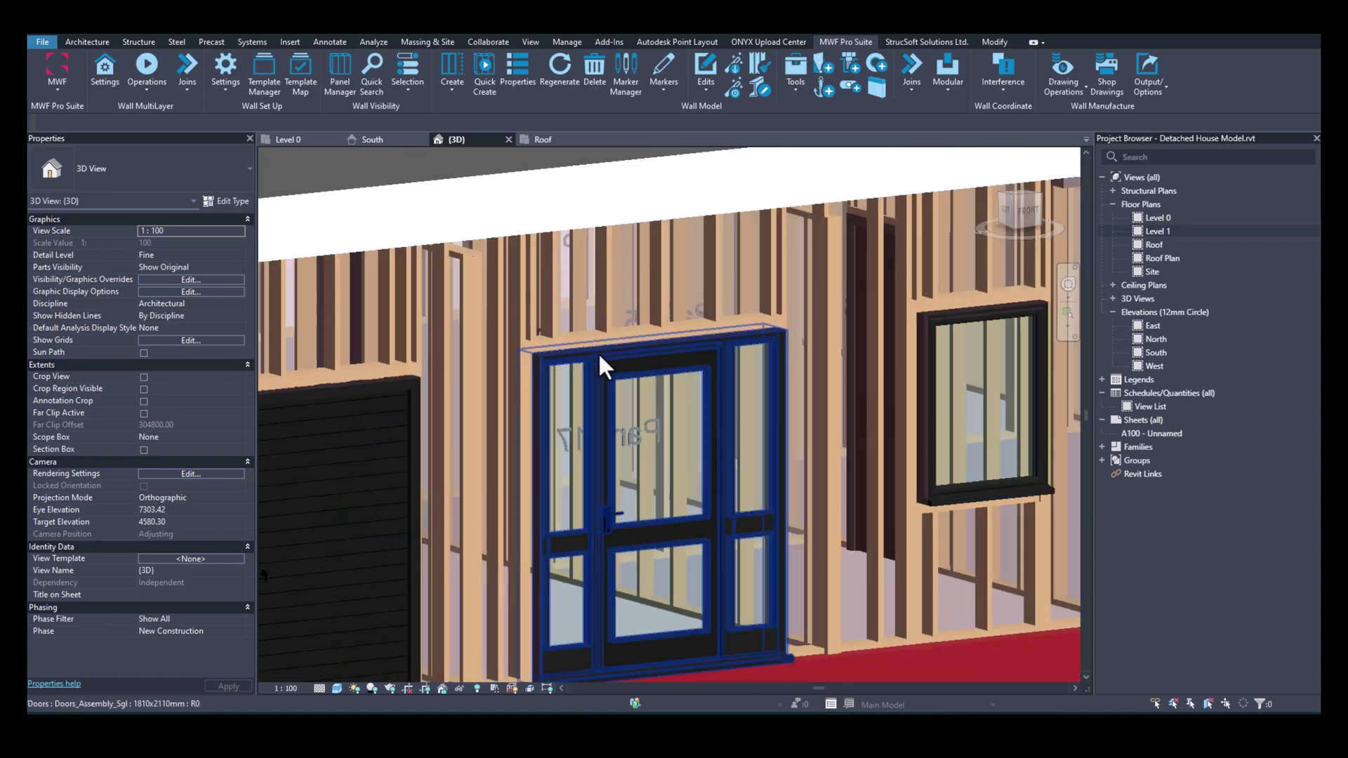
middle_click_drag(829, 406, 677, 391, "shift")
middle_click_drag(773, 457, 728, 391)
middle_click_drag(884, 412, 679, 402, "shift")
scroll(707, 395, "down", 4)
middle_click_drag(847, 406, 839, 530, "shift")
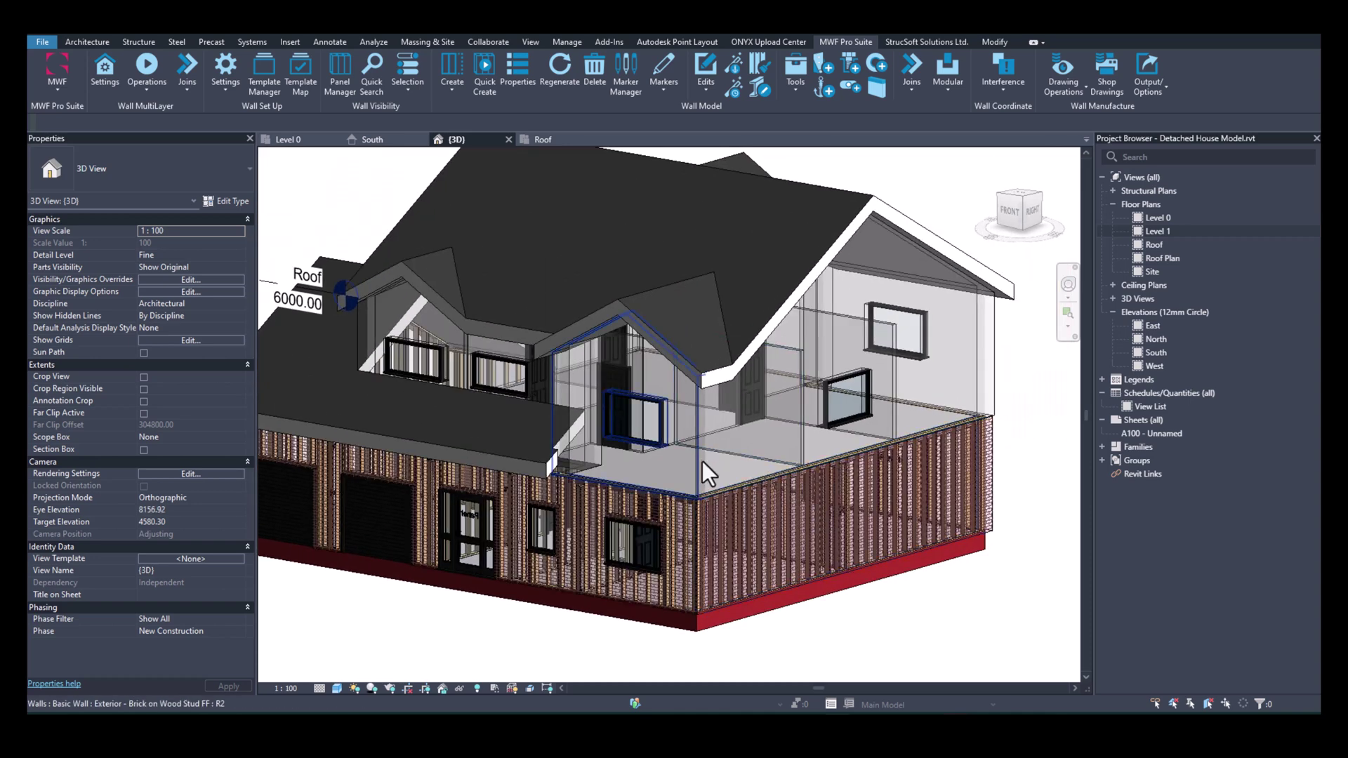
middle_click_drag(700, 460, 836, 410, "shift")
From the front view, select the upper-storey area, filter it to Walls only, and quick-create wood panels on those walls.
left_click(1010, 212)
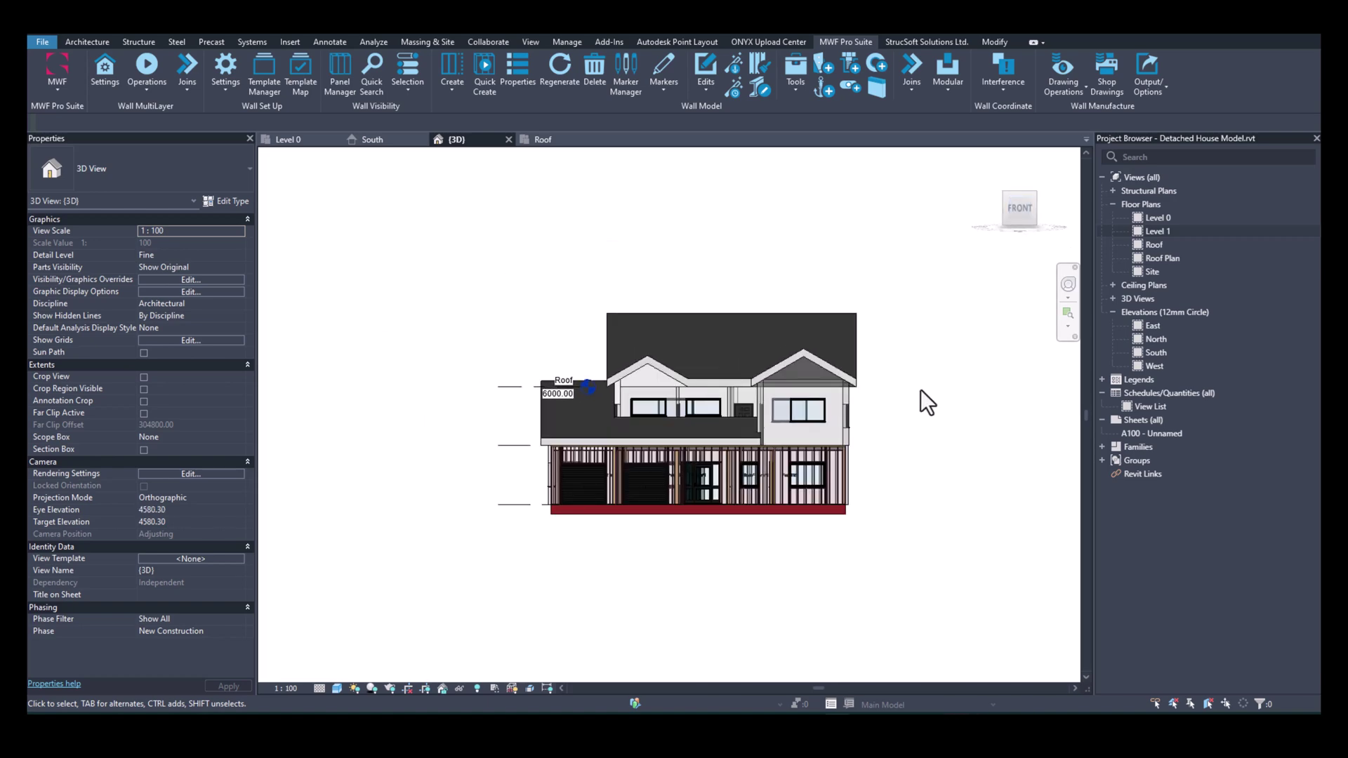
left_click_drag(729, 415, 480, 437)
left_click(677, 84)
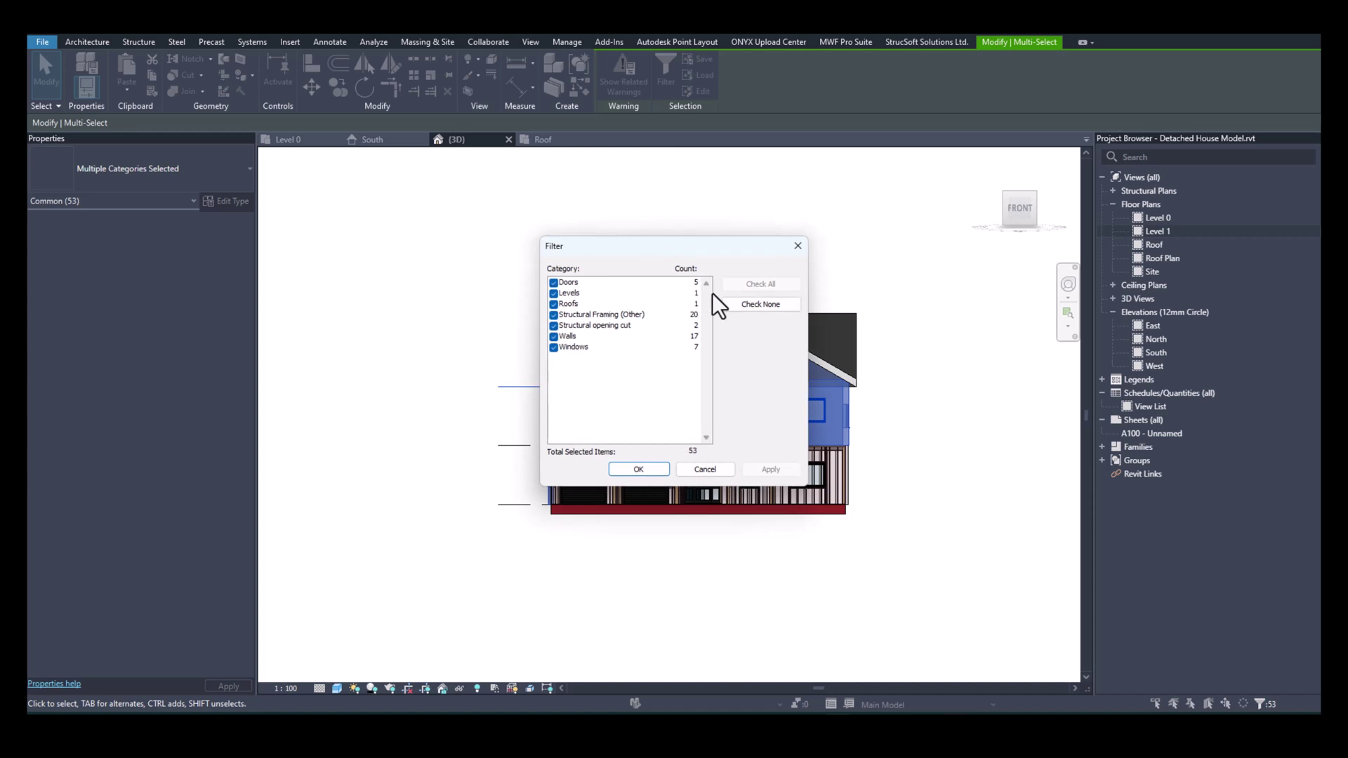
left_click(738, 306)
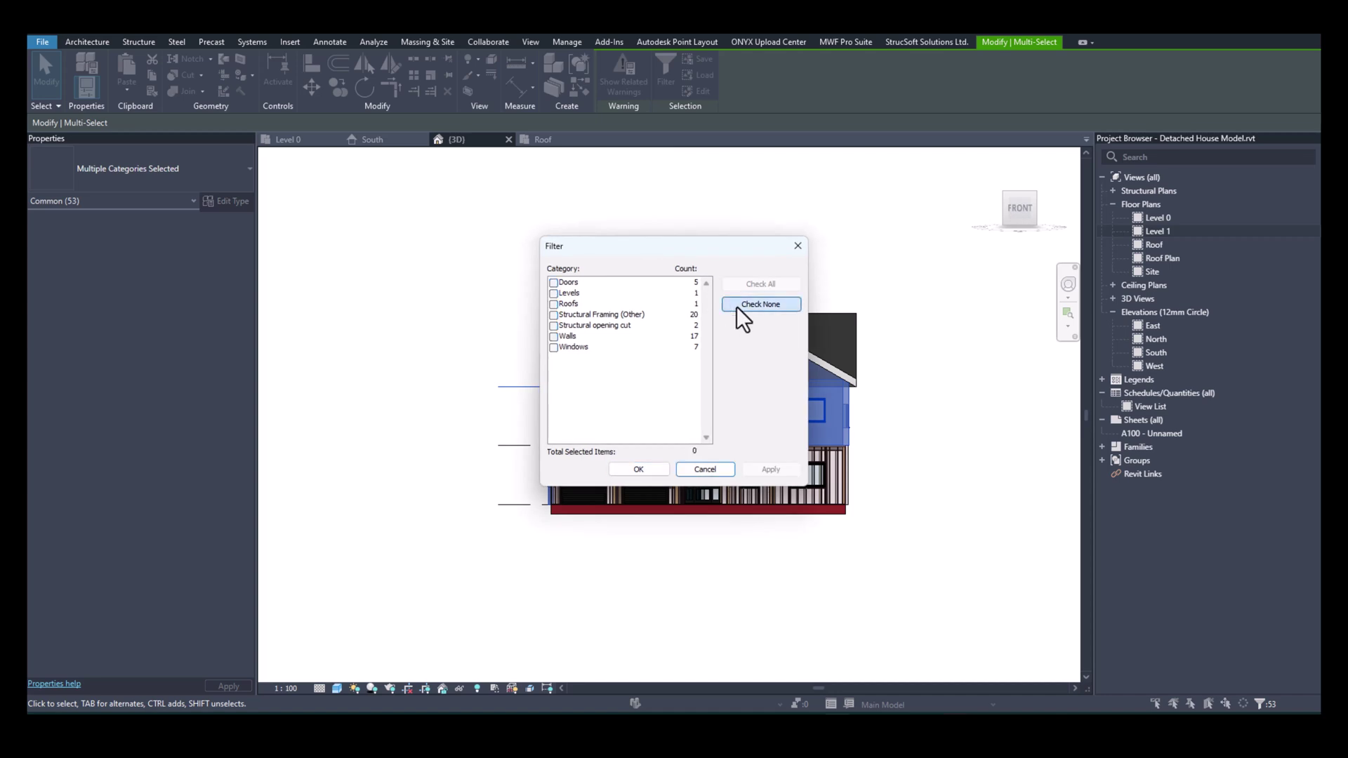
left_click(553, 337)
left_click(639, 469)
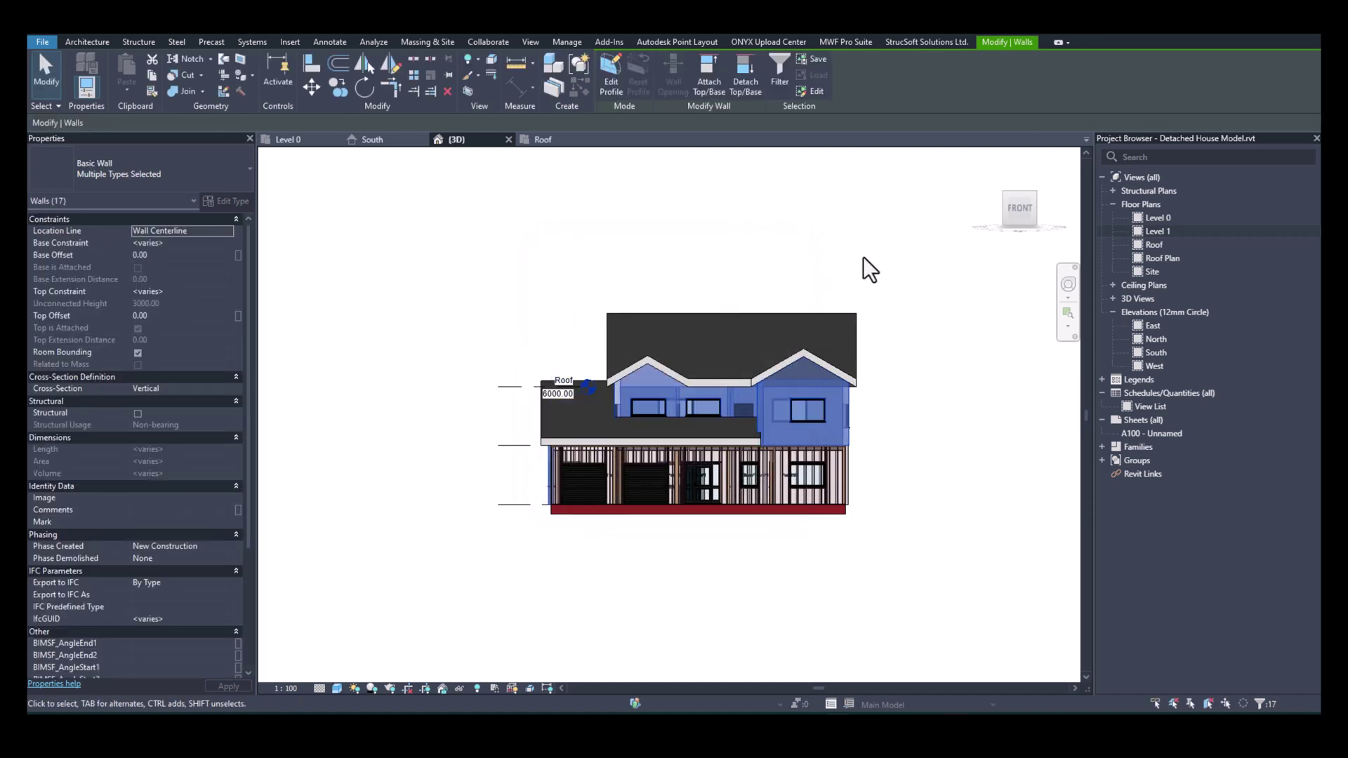
middle_click_drag(878, 262, 772, 337, "shift")
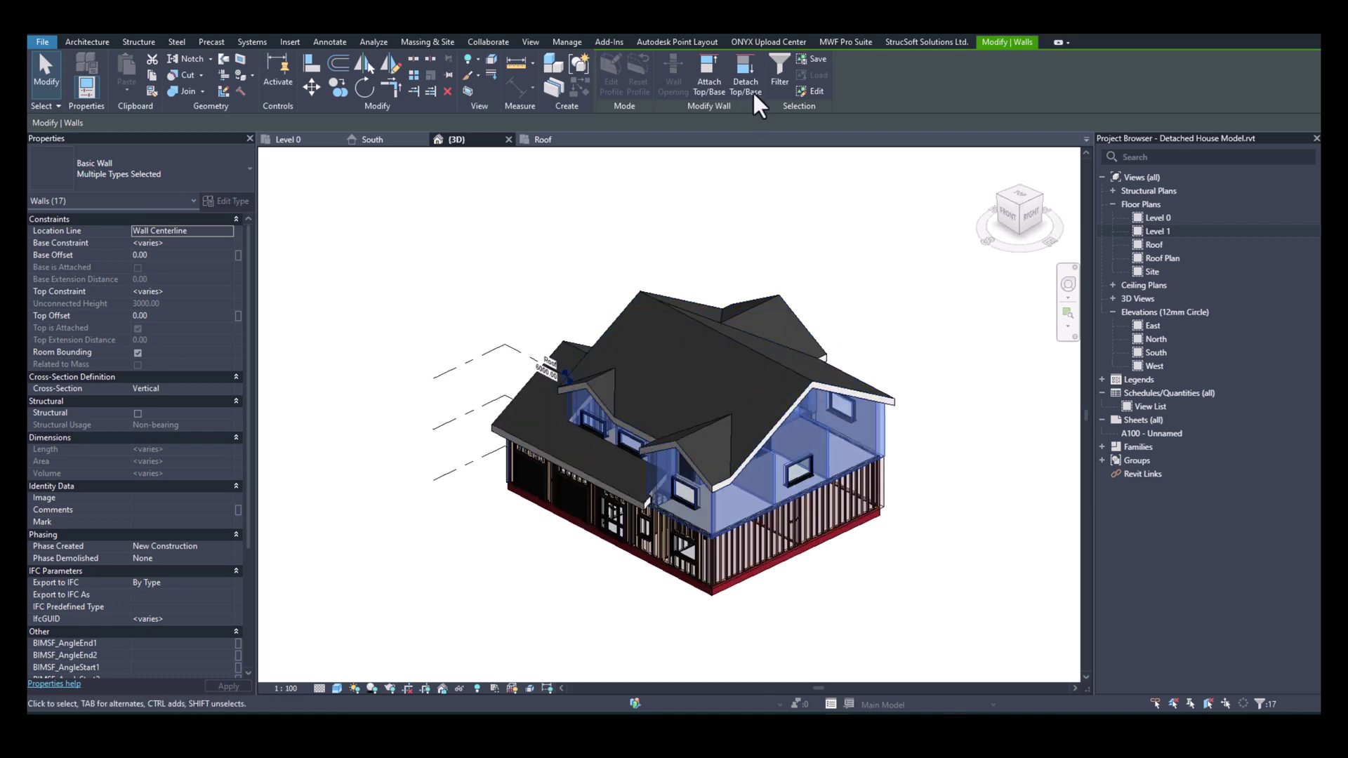
left_click(822, 43)
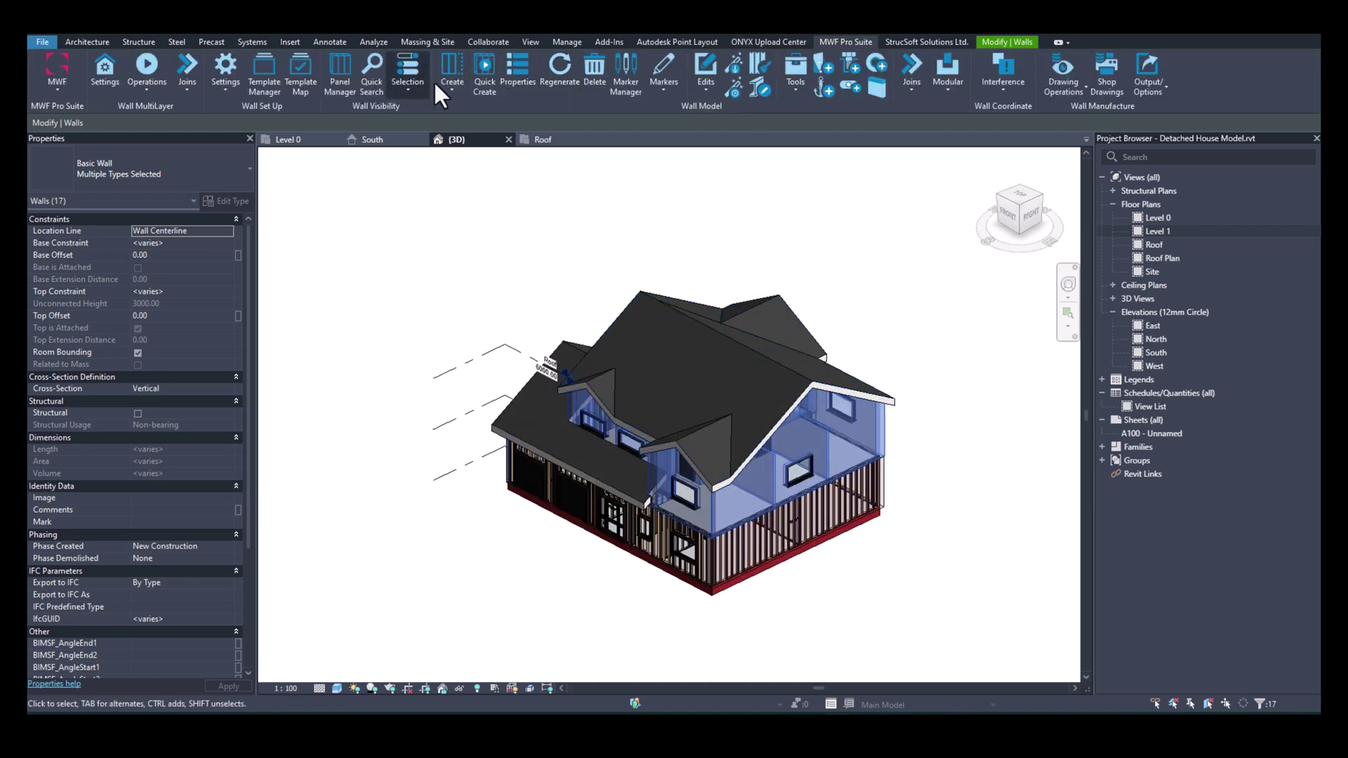
left_click(491, 77)
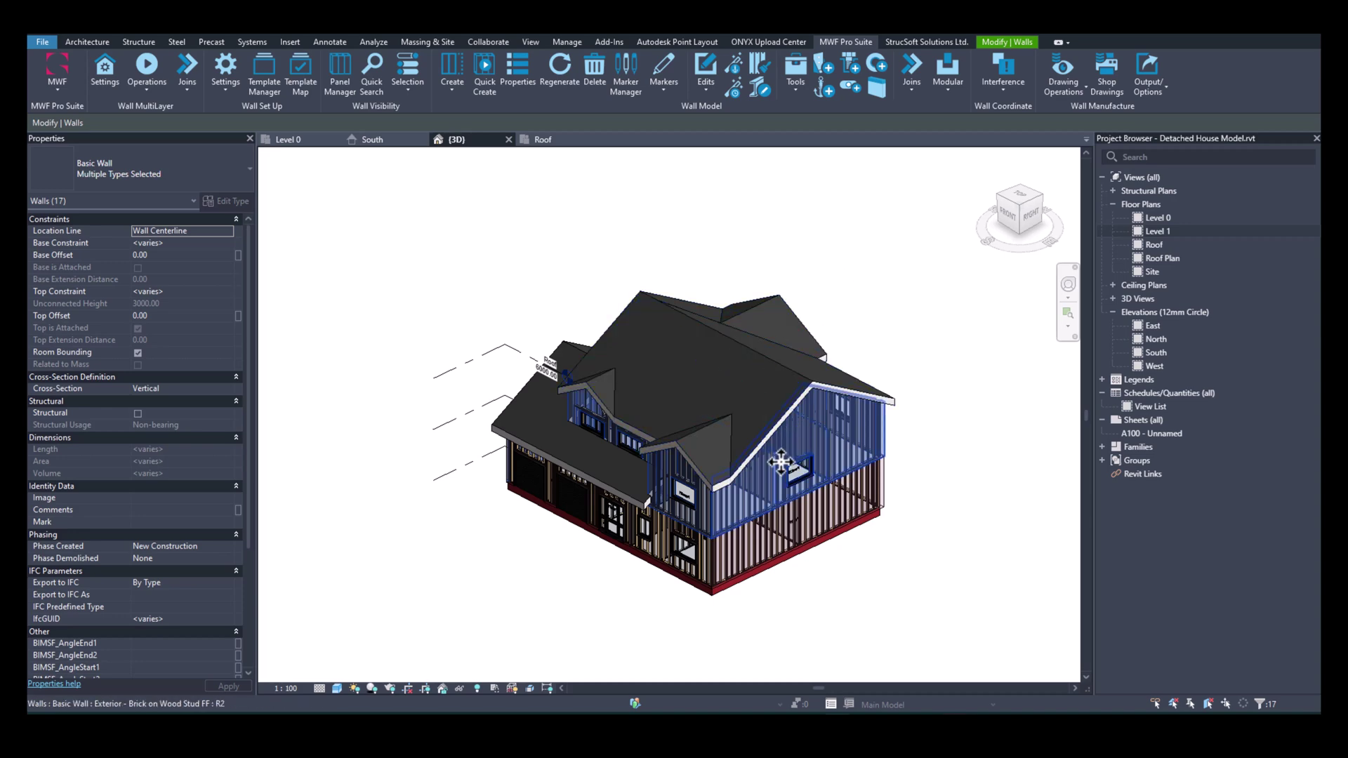
middle_click_drag(773, 469, 860, 325, "shift")
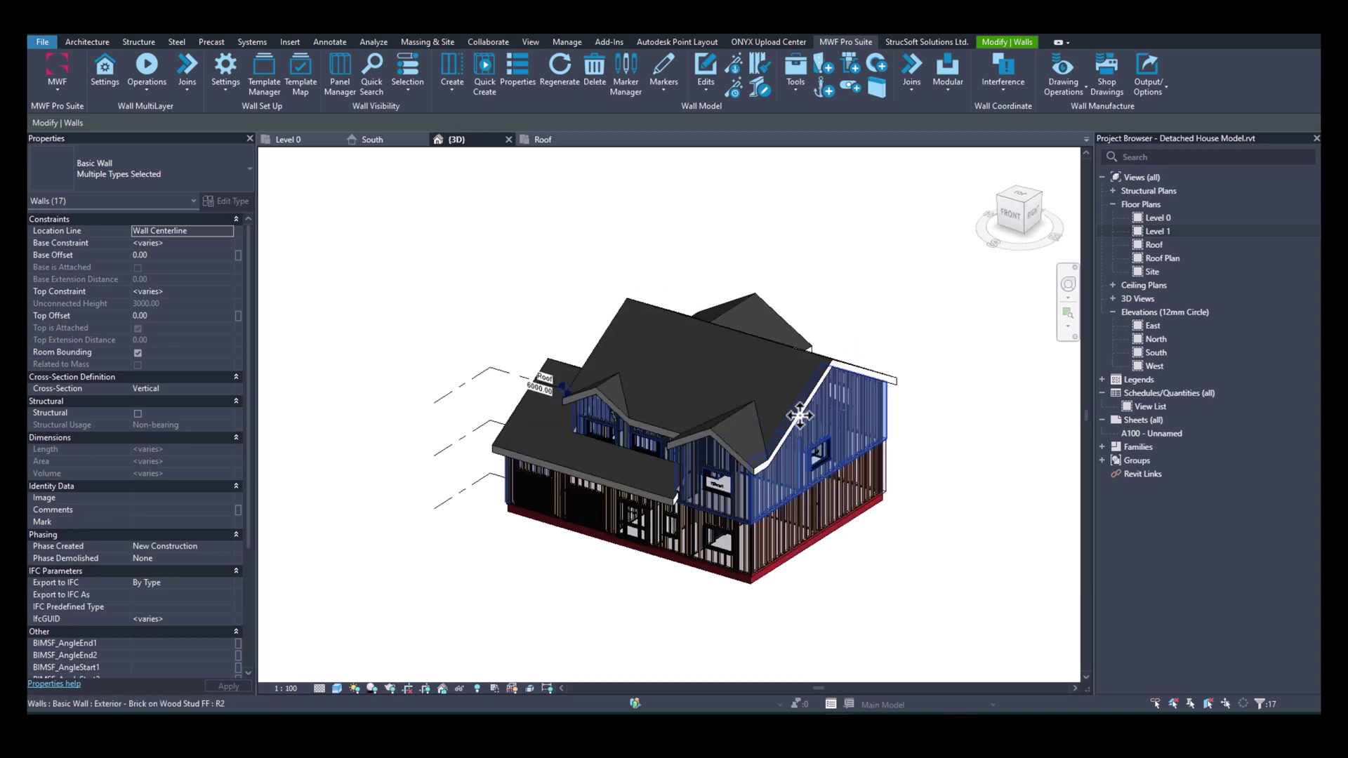
left_click(852, 313)
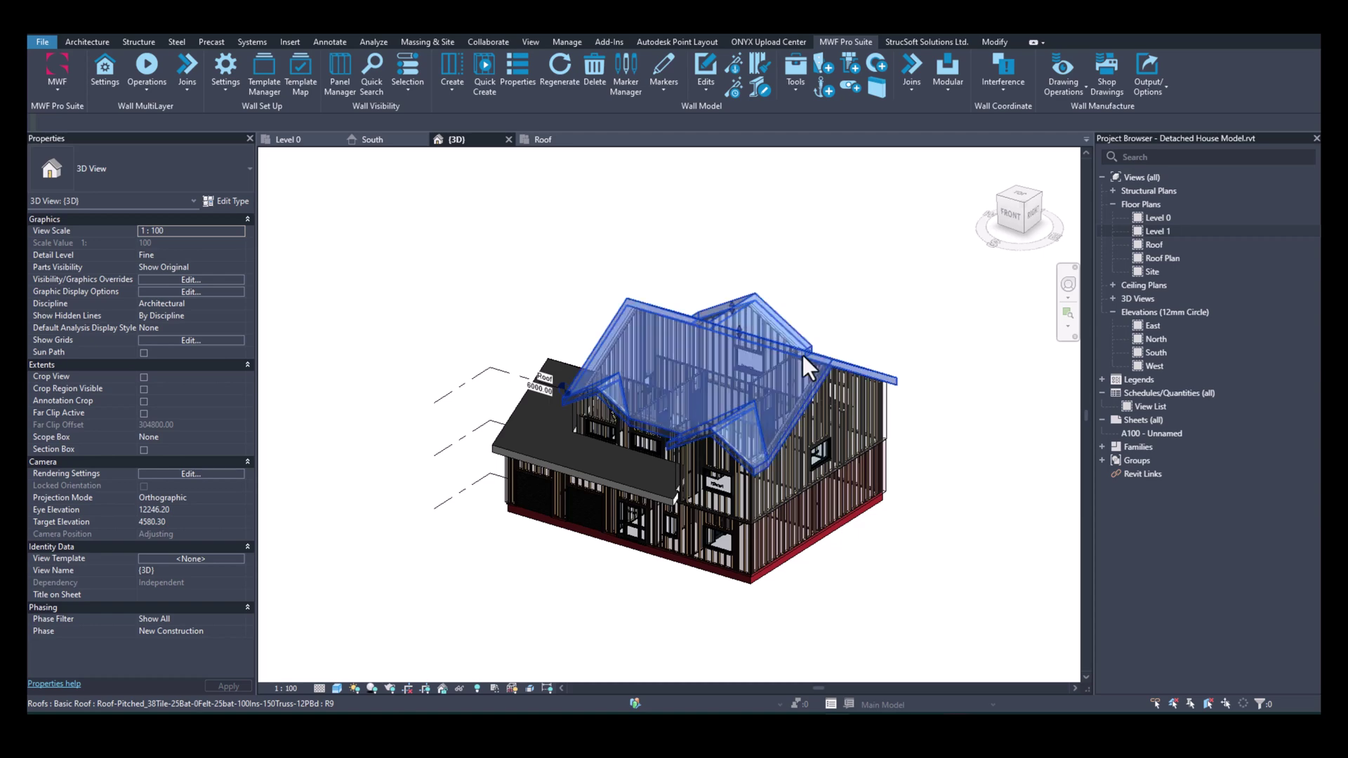
Hide the main pitched roof in the 3D view and examine the upper-storey wall framing from above.
left_click(801, 352)
middle_click_drag(802, 352, 789, 440, "shift")
key("e")
key("h")
scroll(735, 413, "up", 2)
scroll(734, 411, "up", 3)
middle_click_drag(735, 394, 862, 382, "shift")
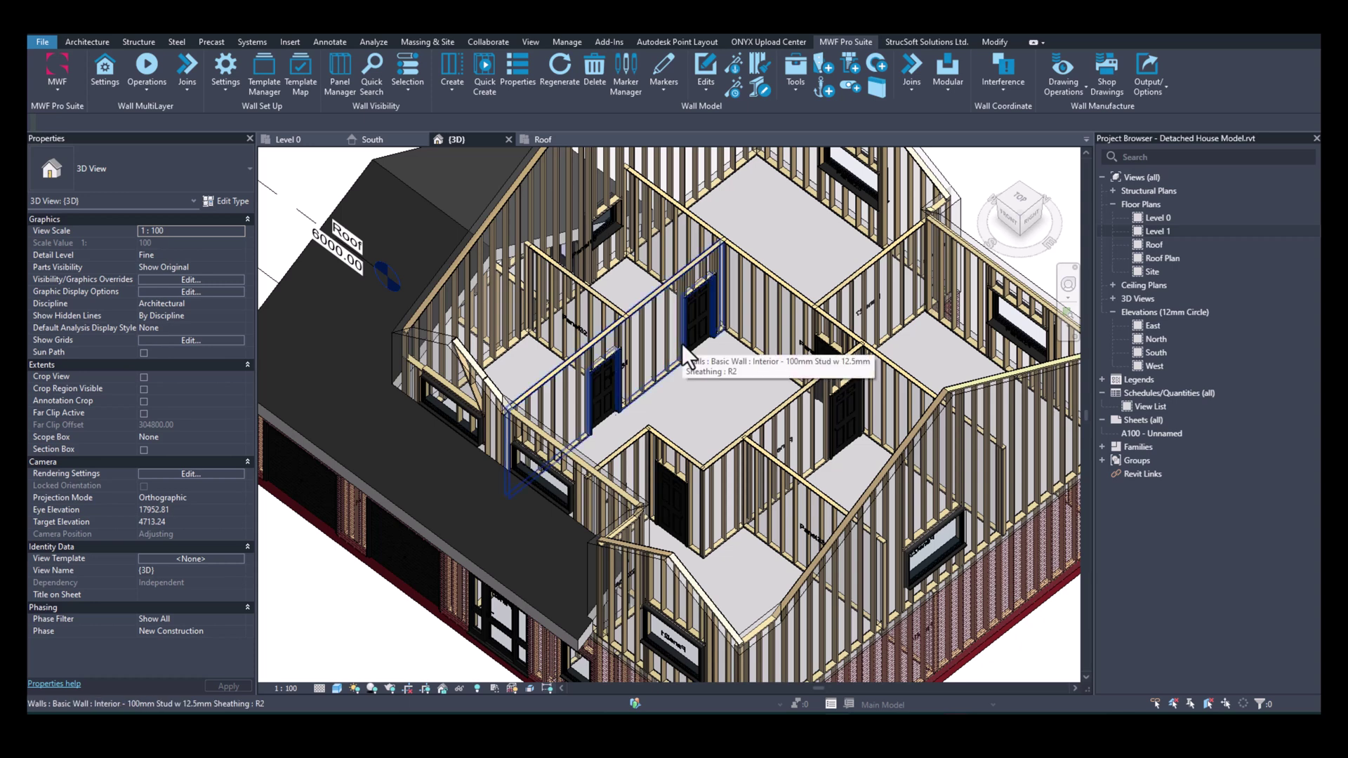
scroll(681, 344, "down", 5)
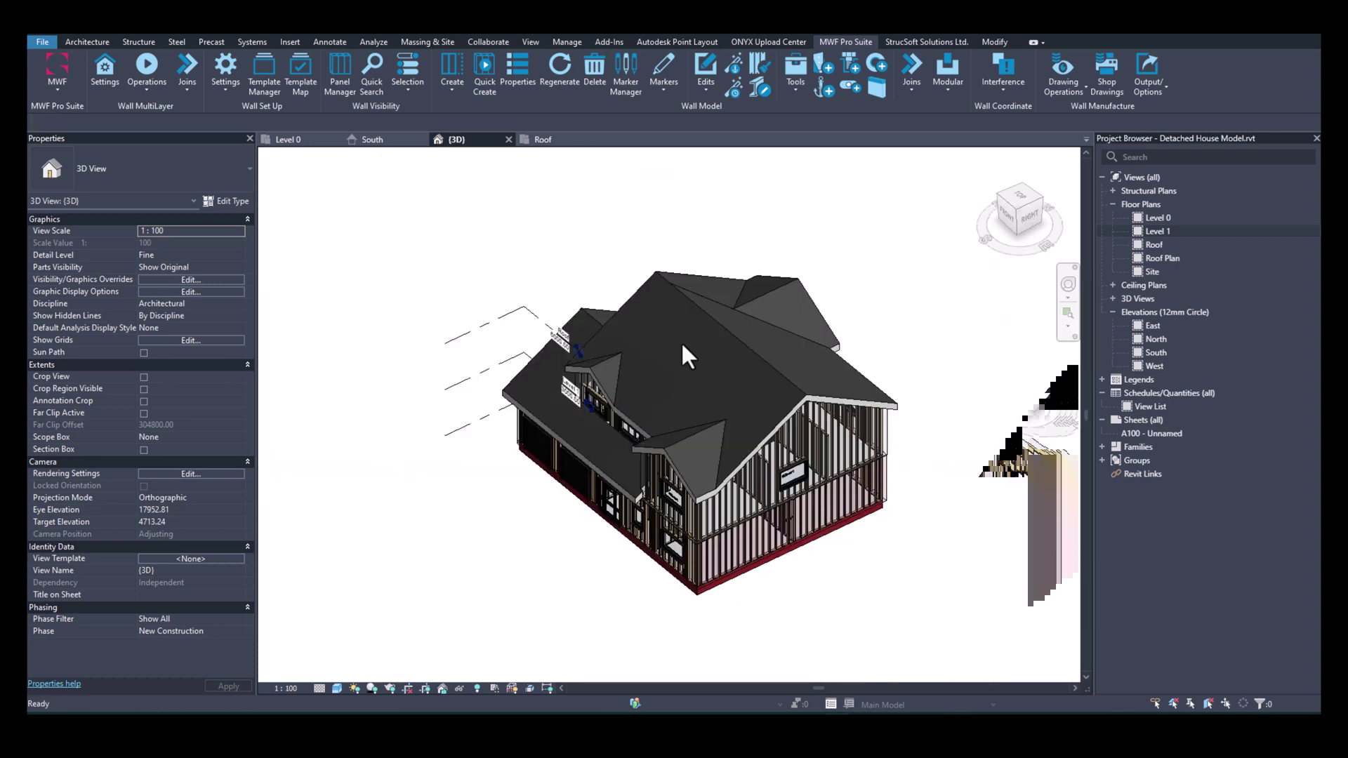
Select both pitched roofs in the 3D view and switch MWF Pro Suite to the Truss module.
left_click(726, 334)
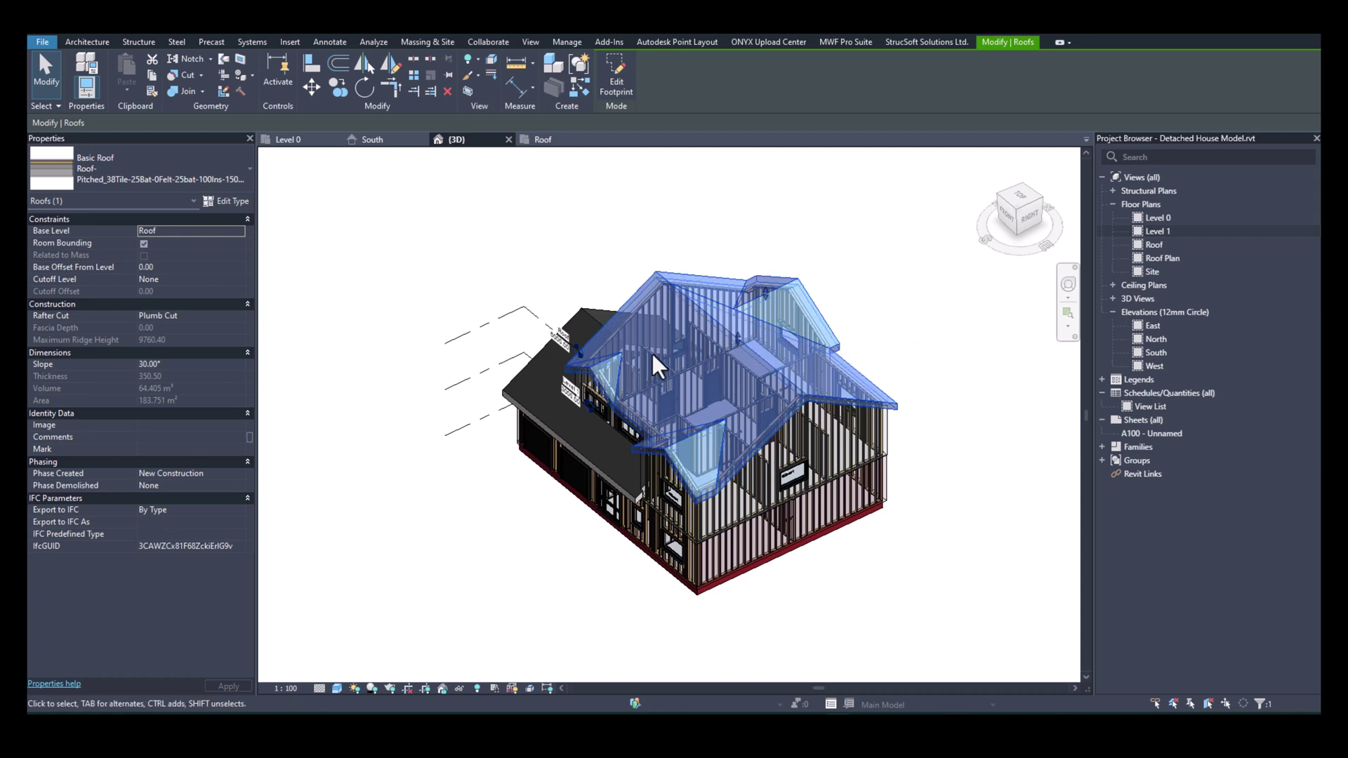
left_click(538, 414, "ctrl")
left_click(849, 42)
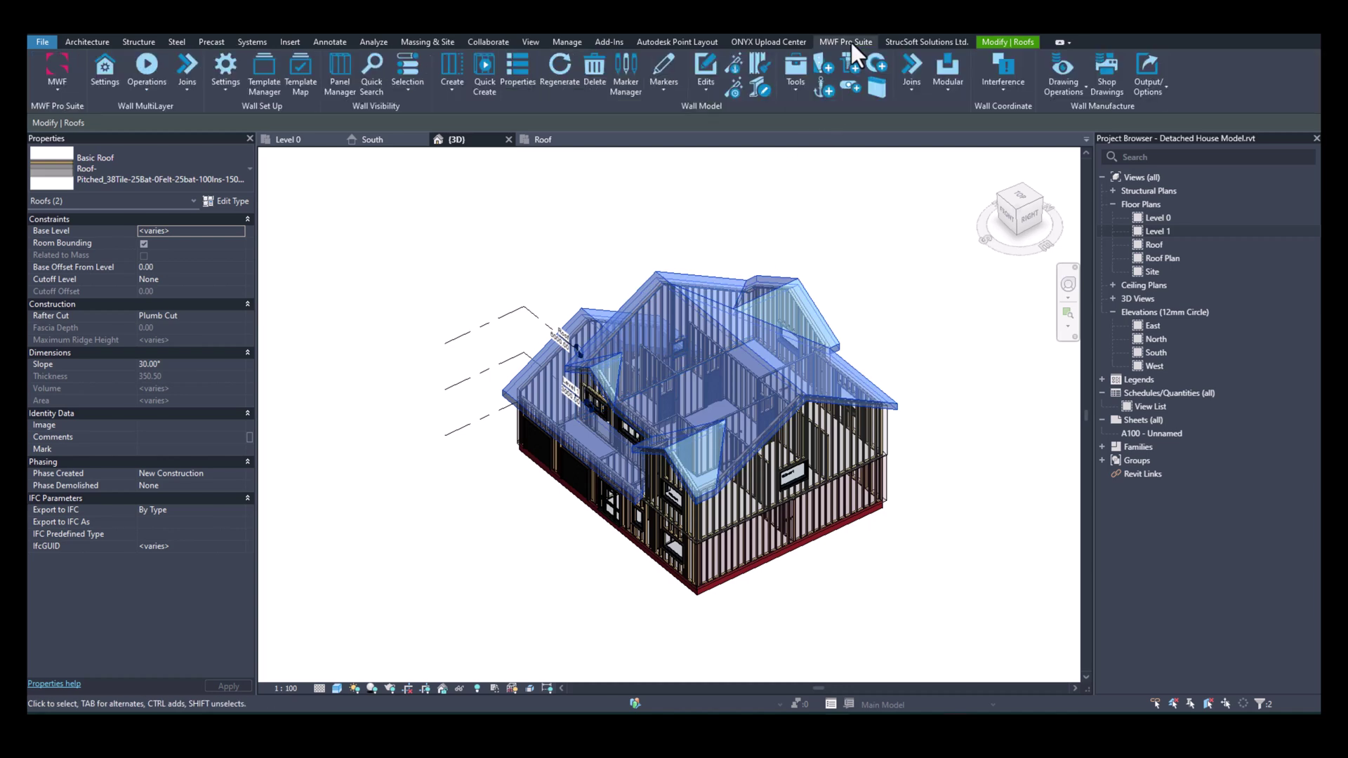
left_click(56, 85)
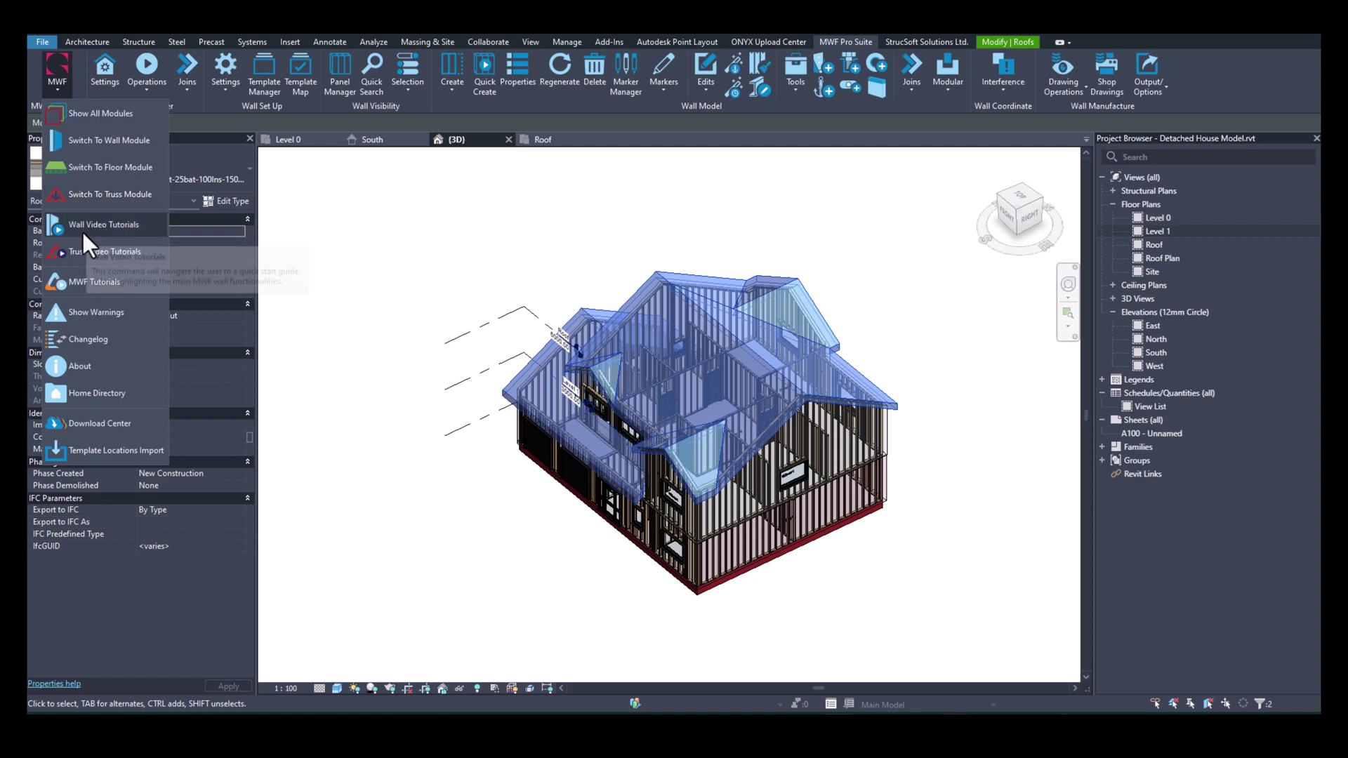
left_click(98, 194)
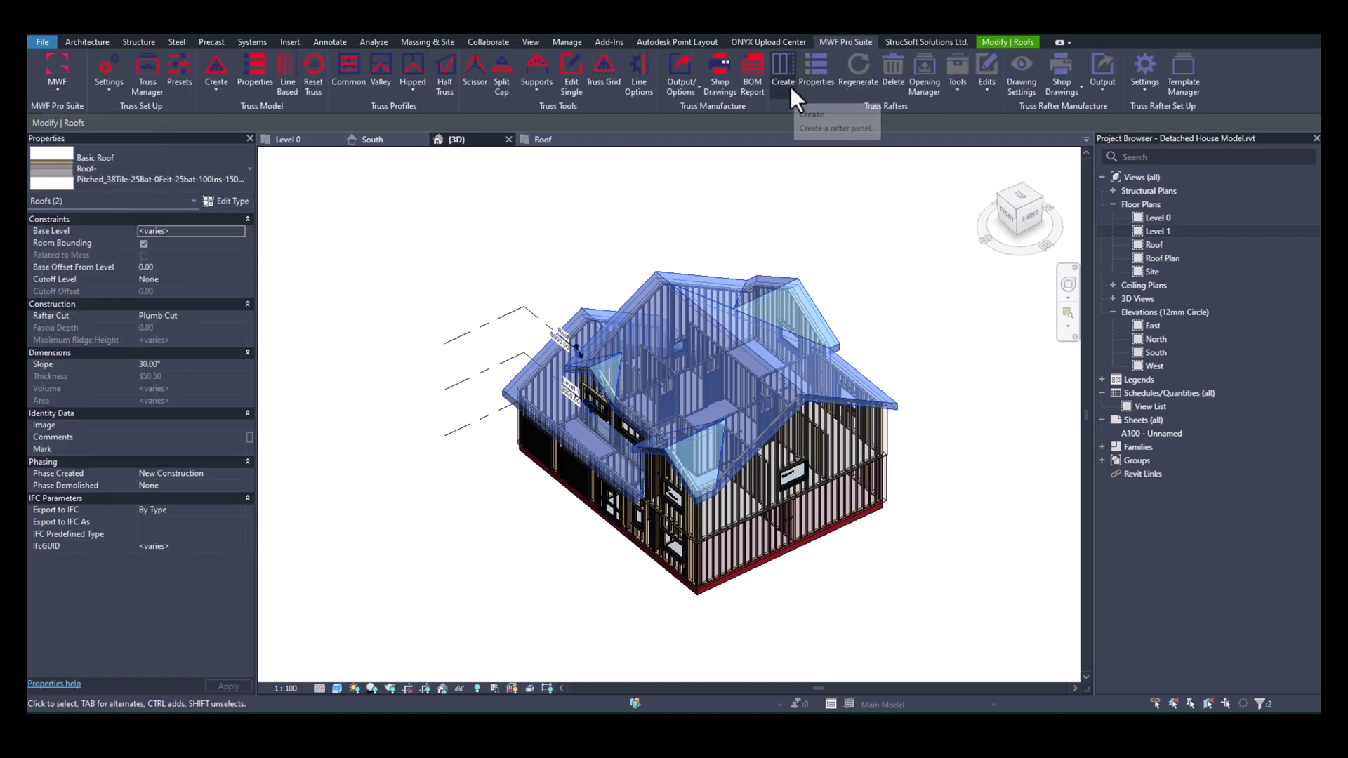
Create rafter panels from the RafterSystem 400mm template, aligning the first roof's rafters to the 150 mm Structure layer and accepting the default bird's mouth settings.
left_click(789, 86)
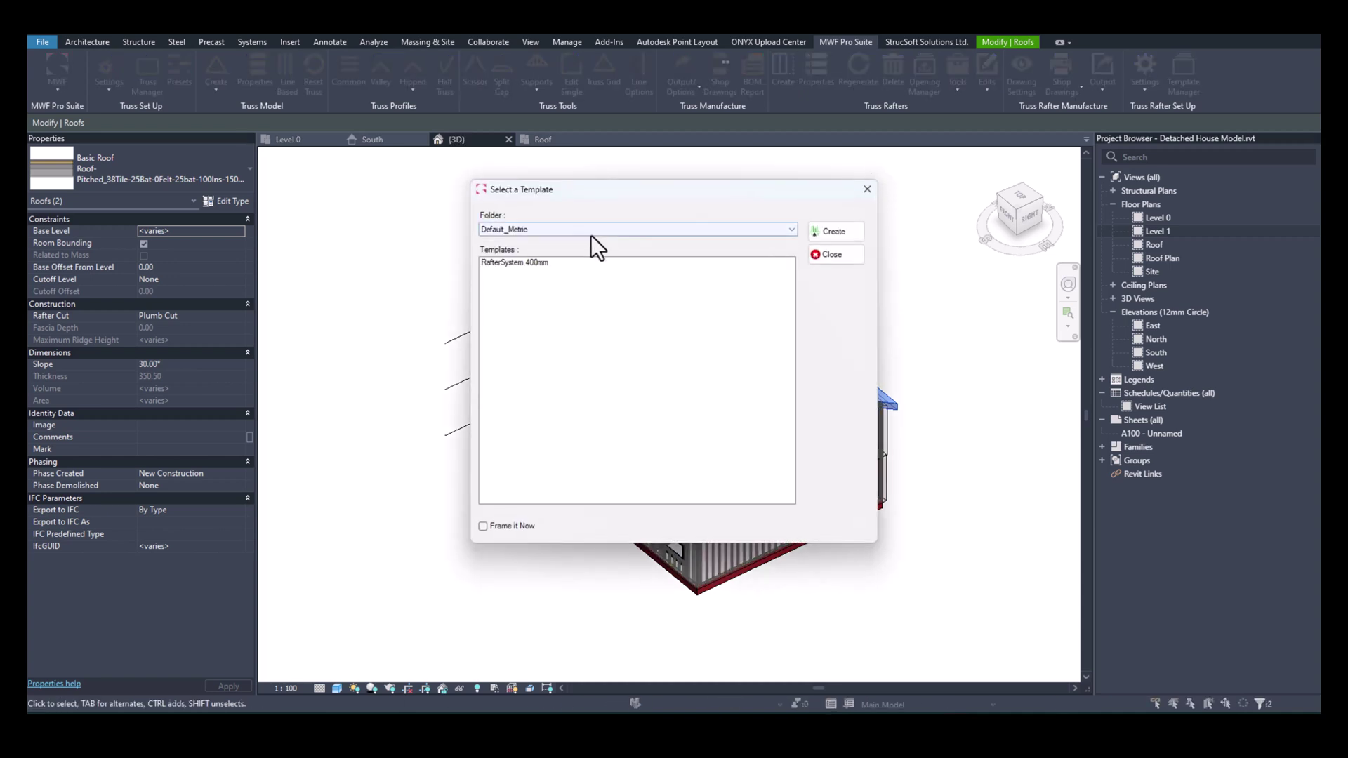
left_click(528, 263)
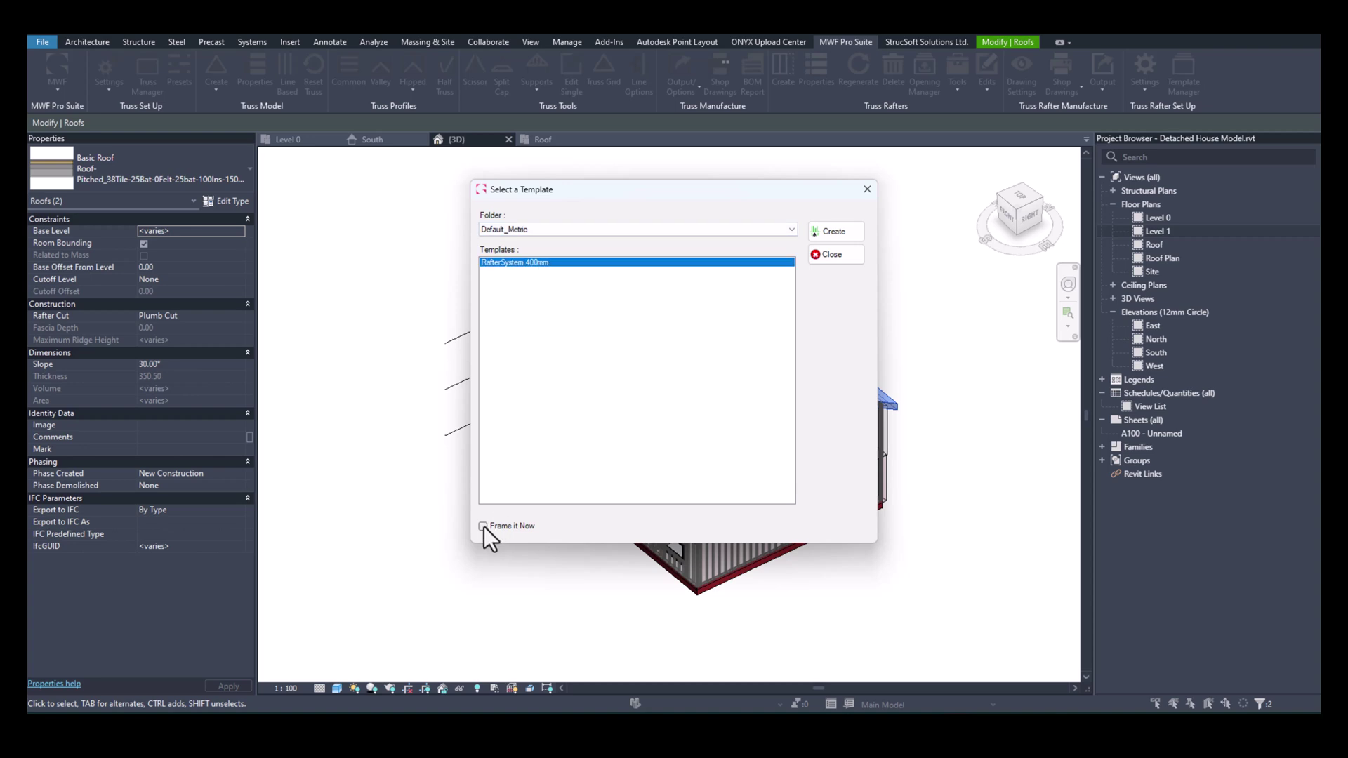
left_click(834, 232)
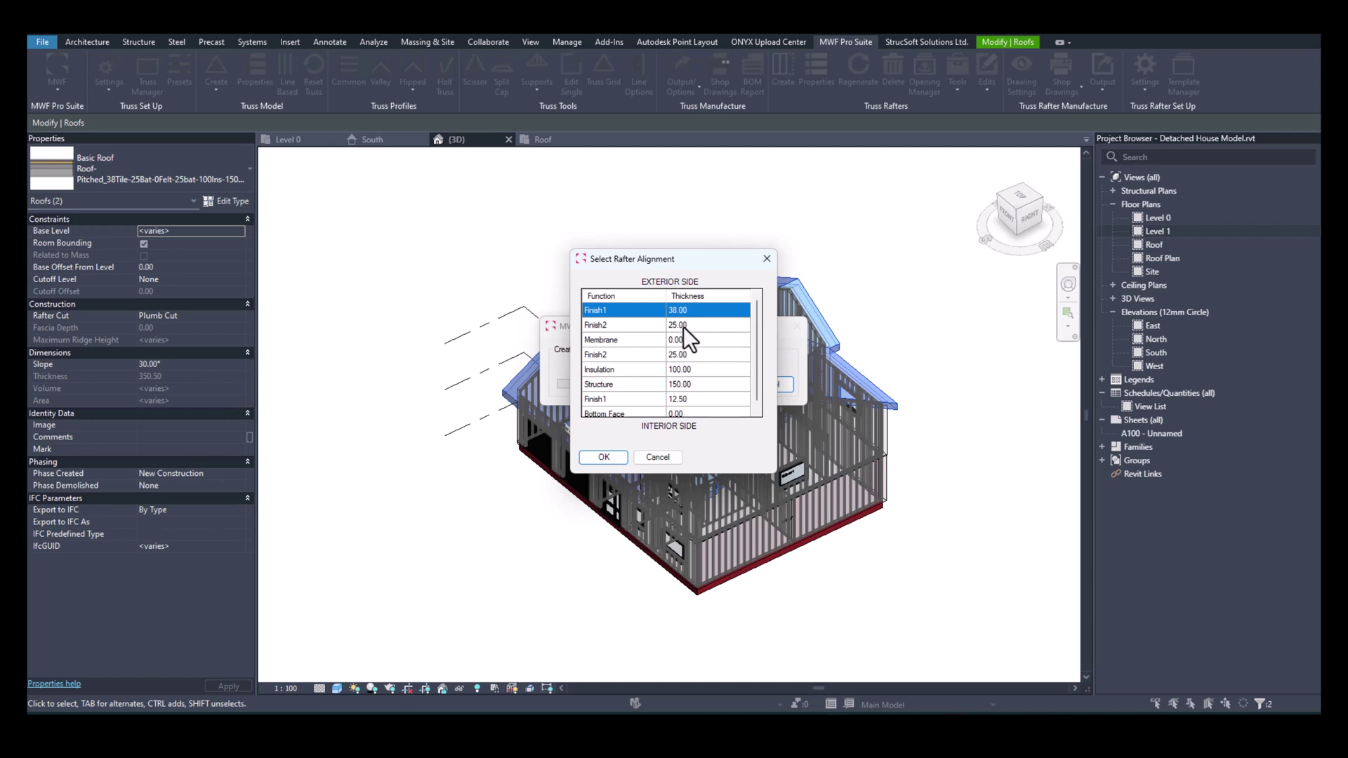
scroll(687, 368, "down", 1)
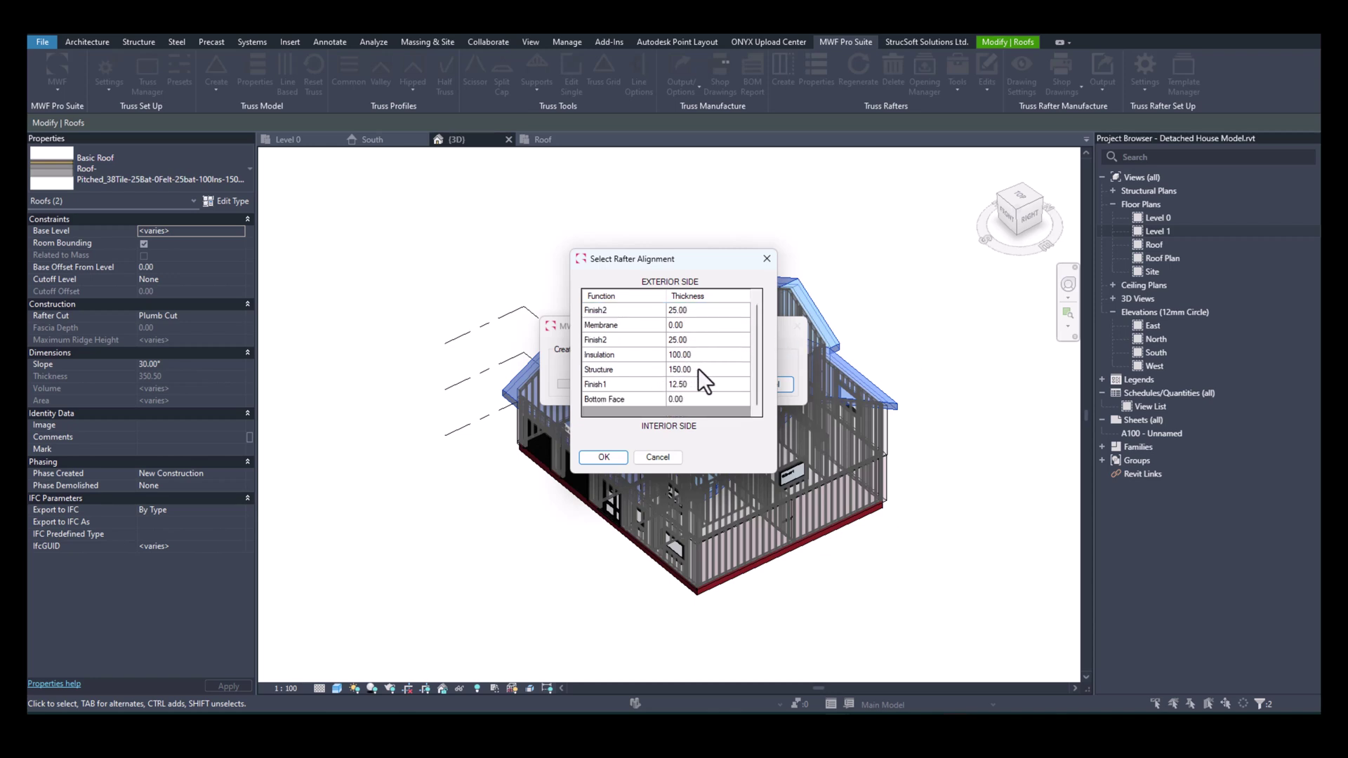
left_click(697, 369)
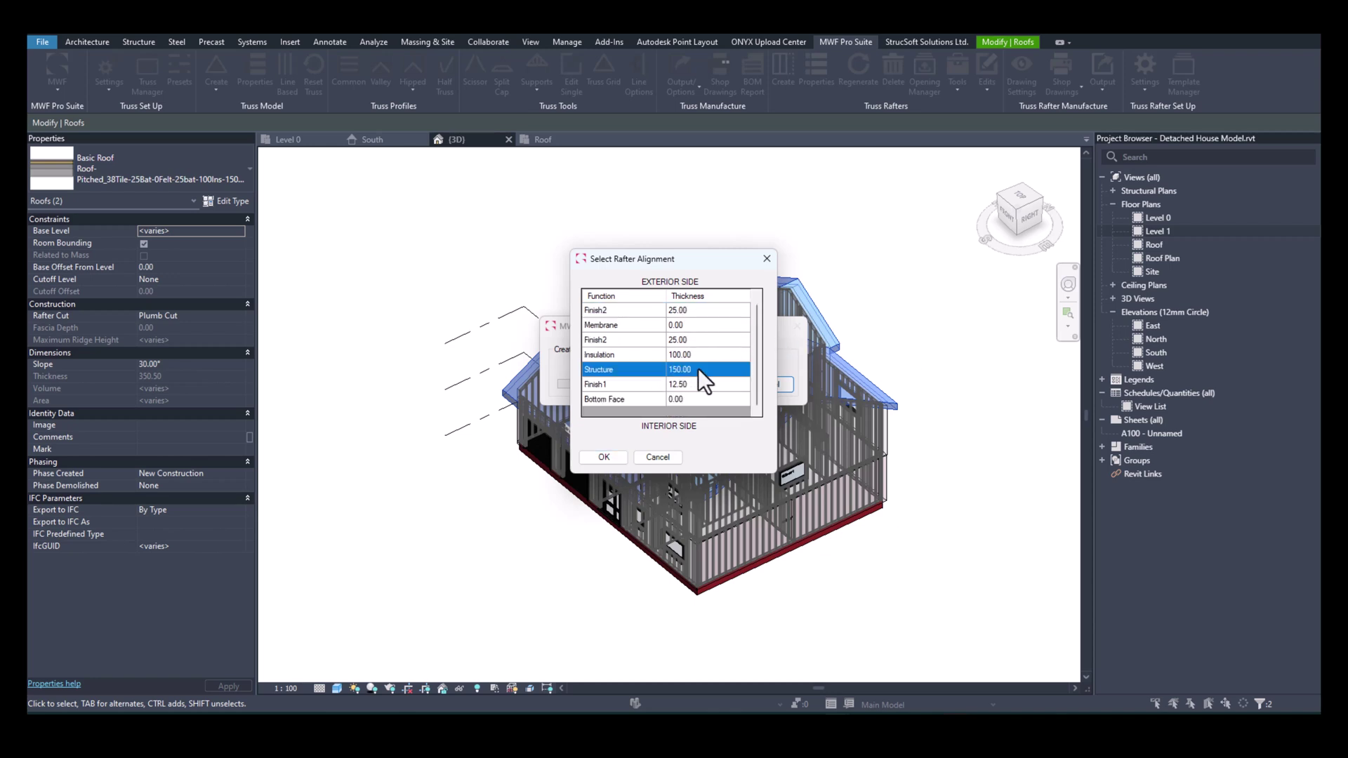
left_click(604, 457)
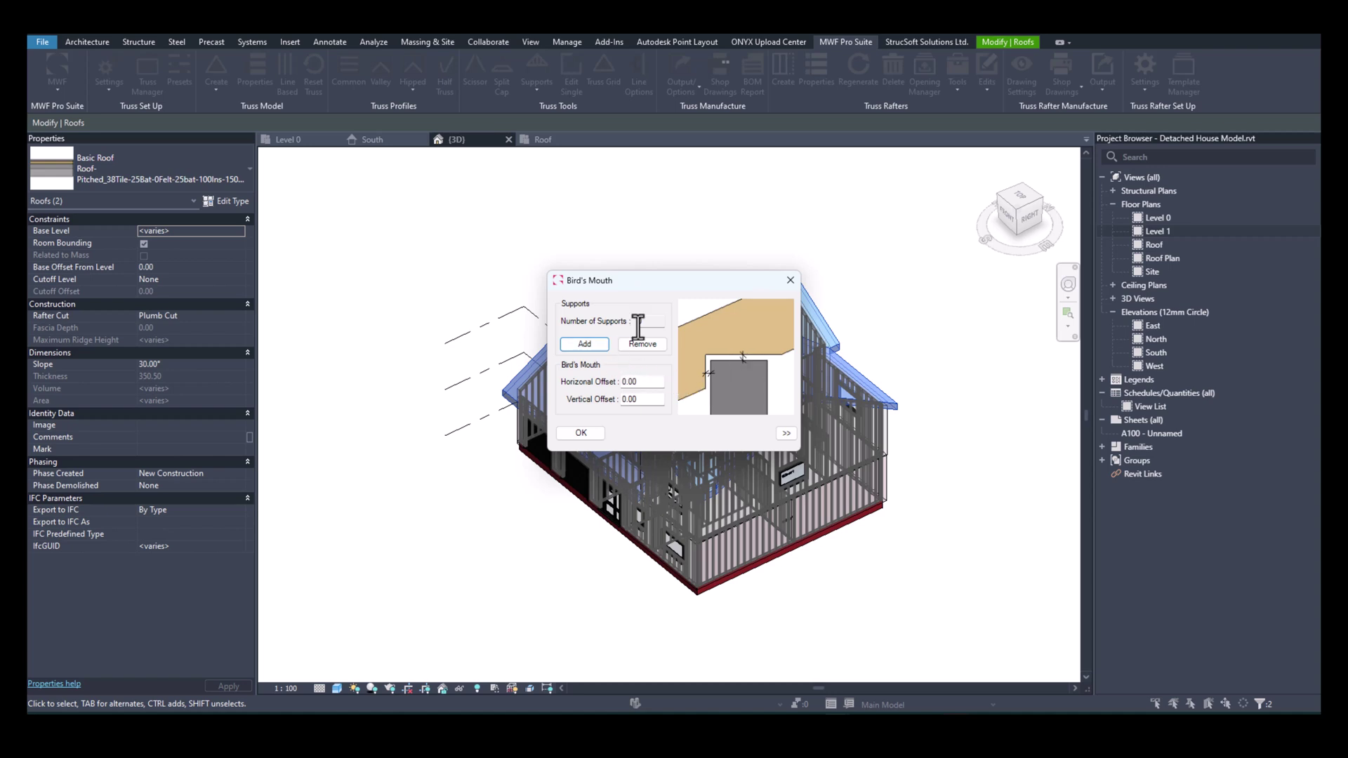
left_click(585, 433)
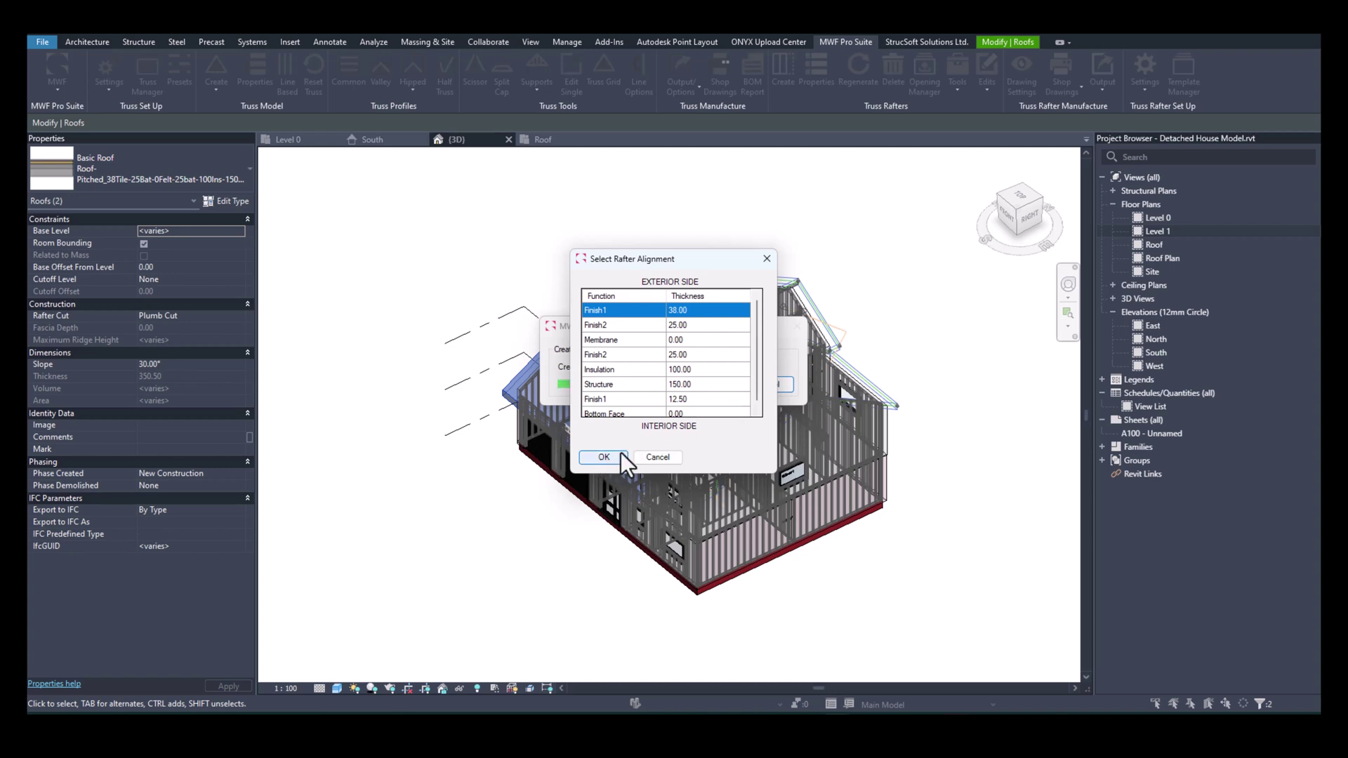
Align the second roof's rafters to its 150 mm Structure layer, accept the default bird's mouth settings, and dismiss the warnings.
left_click(693, 385)
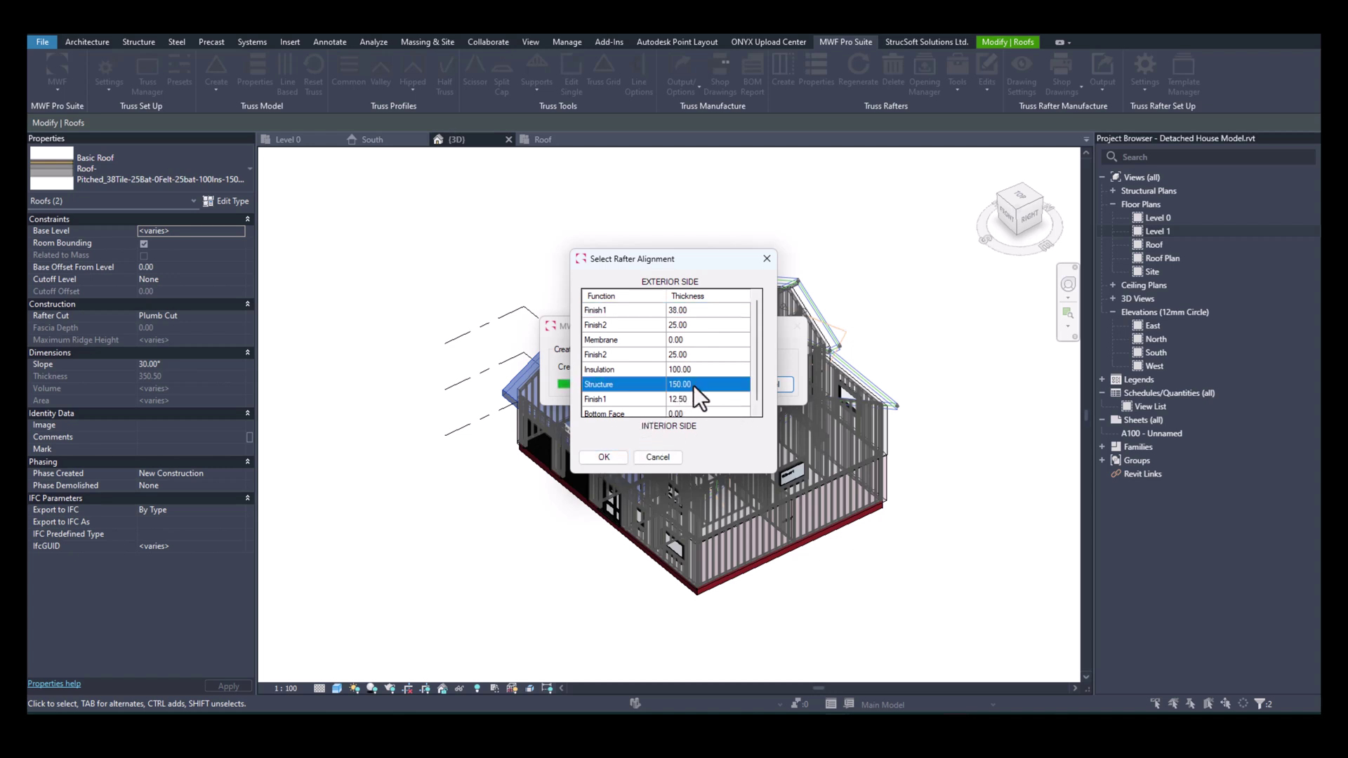
left_click(621, 457)
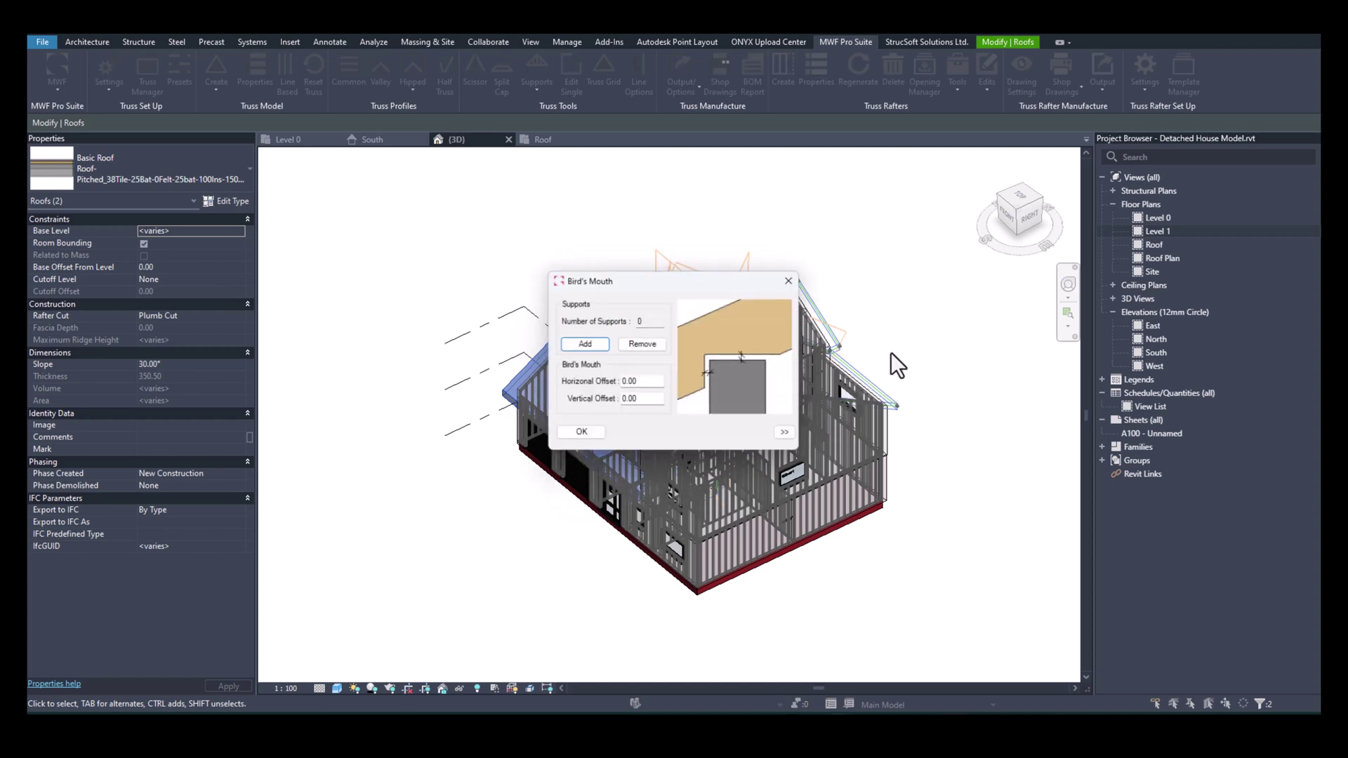
left_click(582, 436)
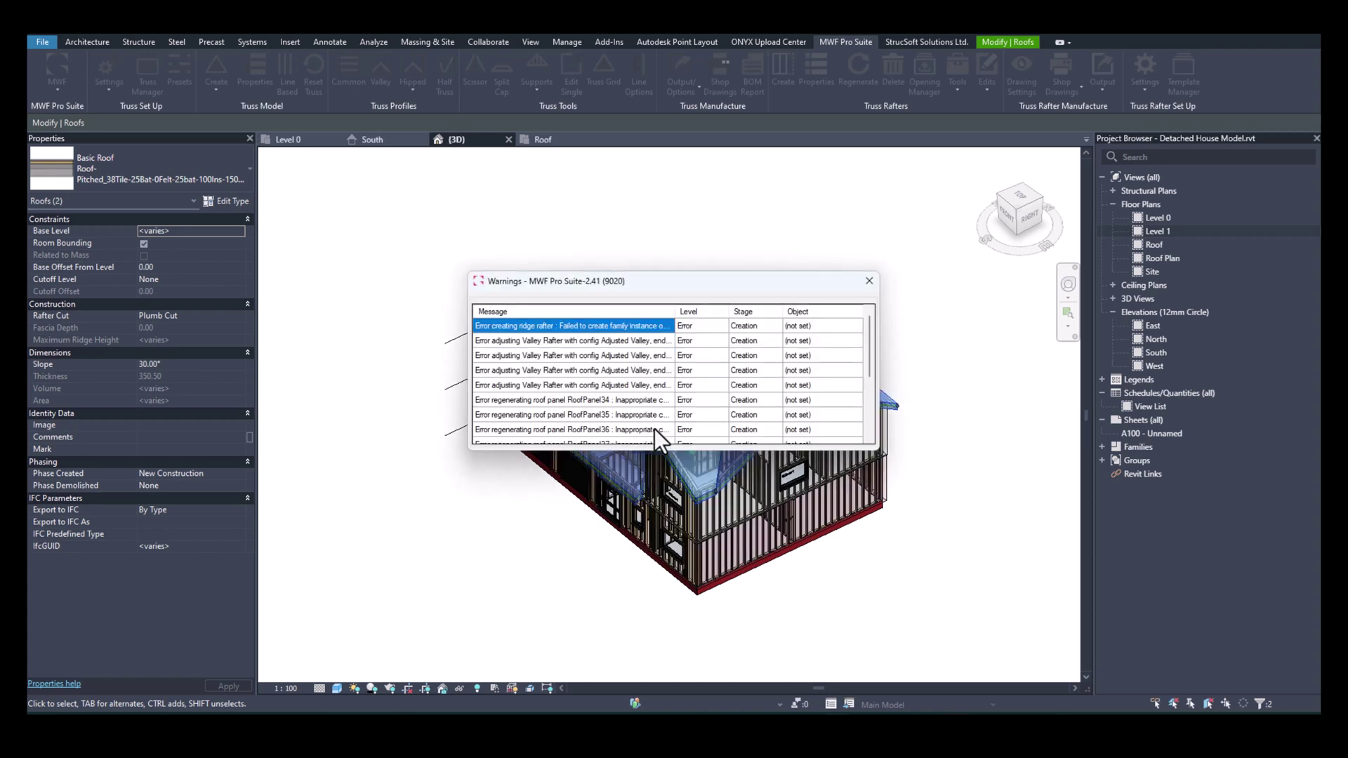
left_click(868, 281)
Regenerate the rafter panels on both roofs to produce their framing, and dismiss the warnings.
scroll(640, 409, "up", 4)
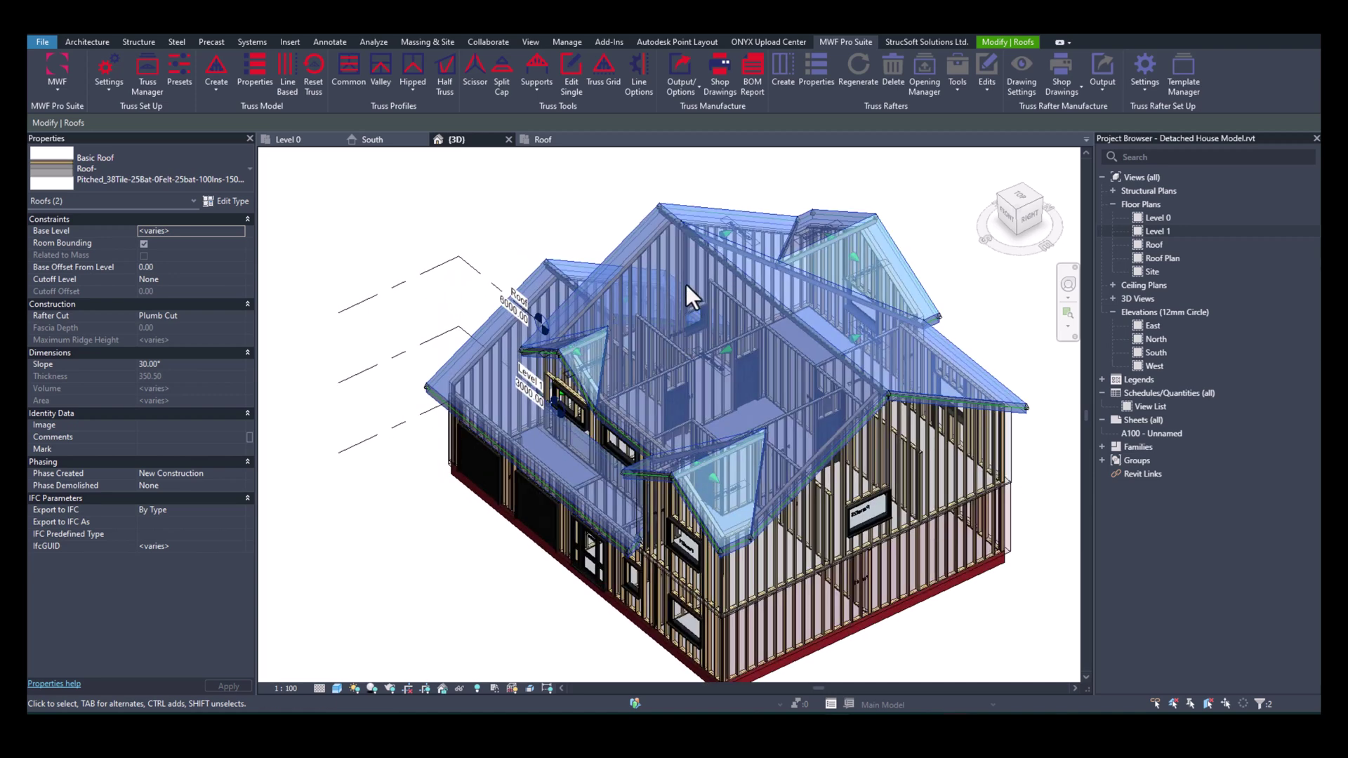
left_click(856, 79)
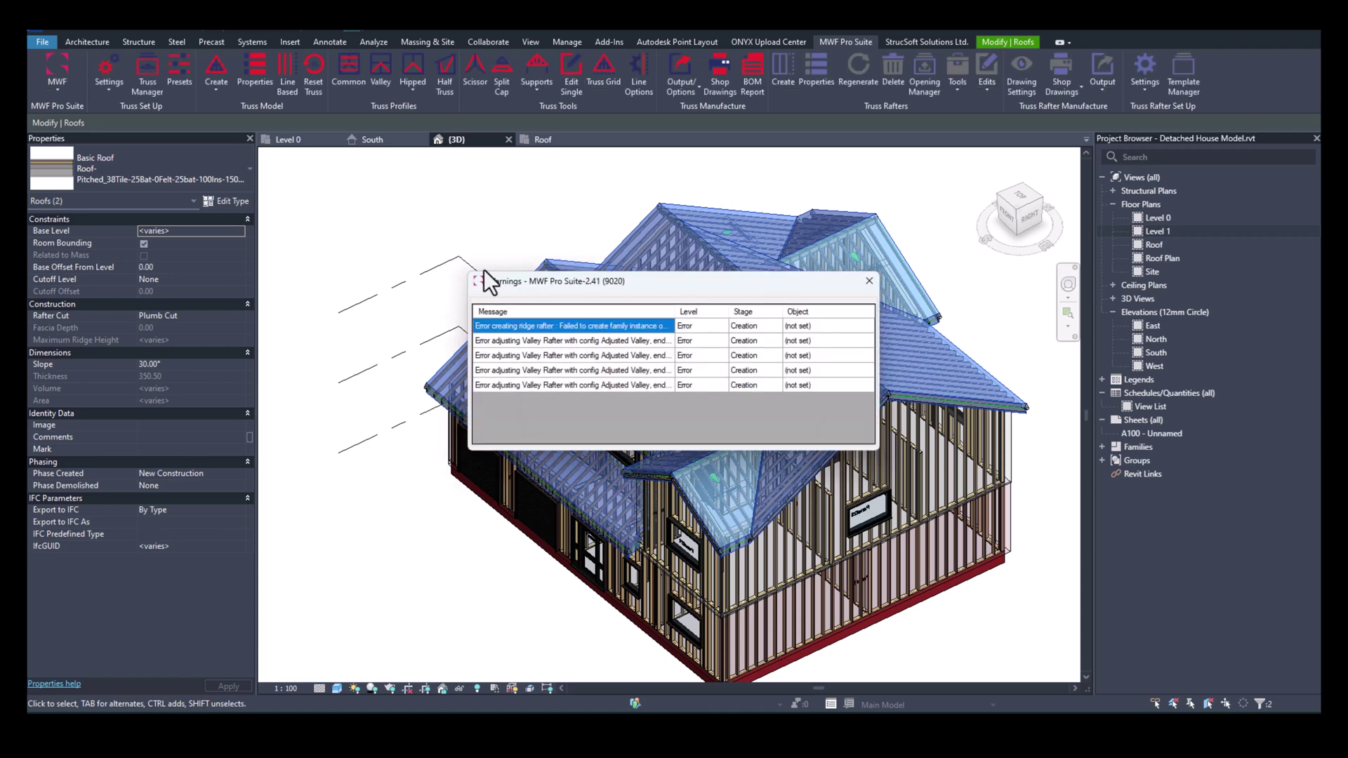
left_click(869, 280)
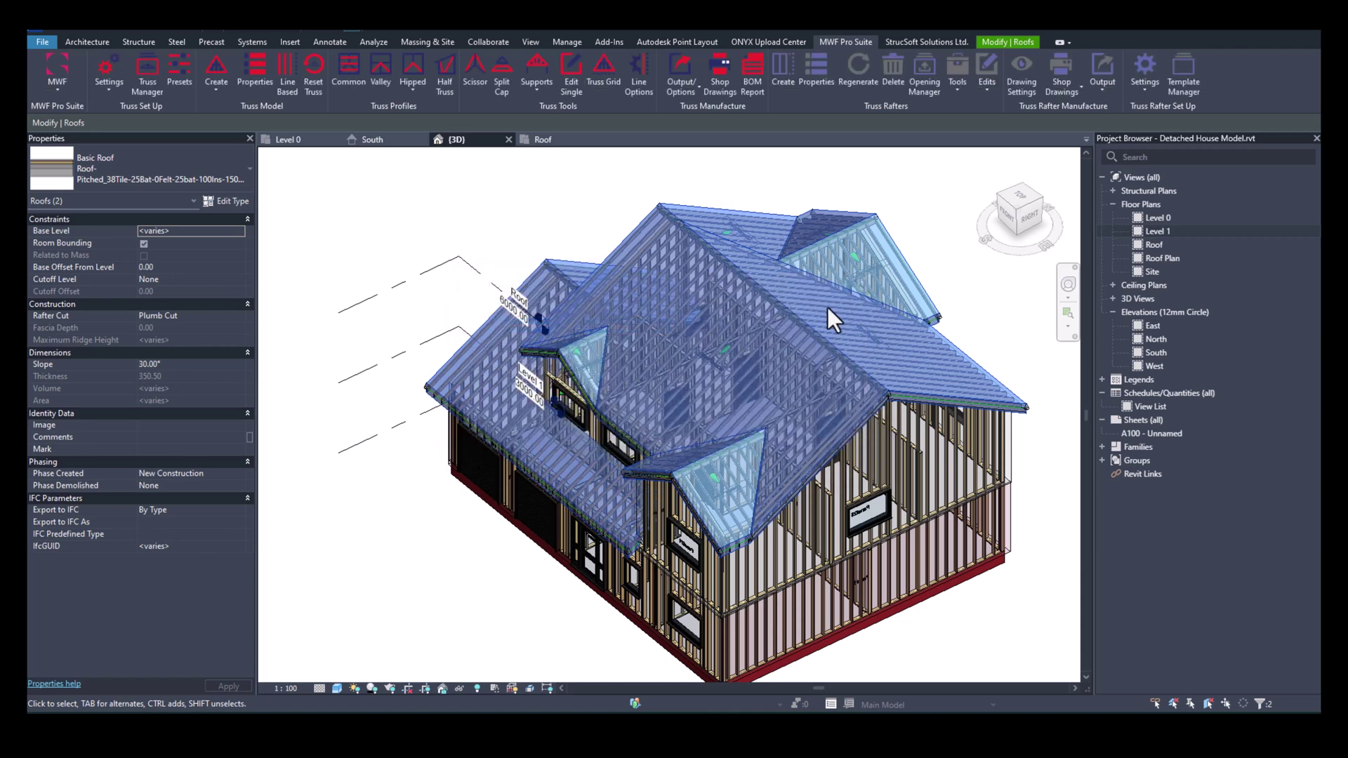
Override the roof category's graphics in the 3D view to make the roofs transparent.
right_click(727, 318)
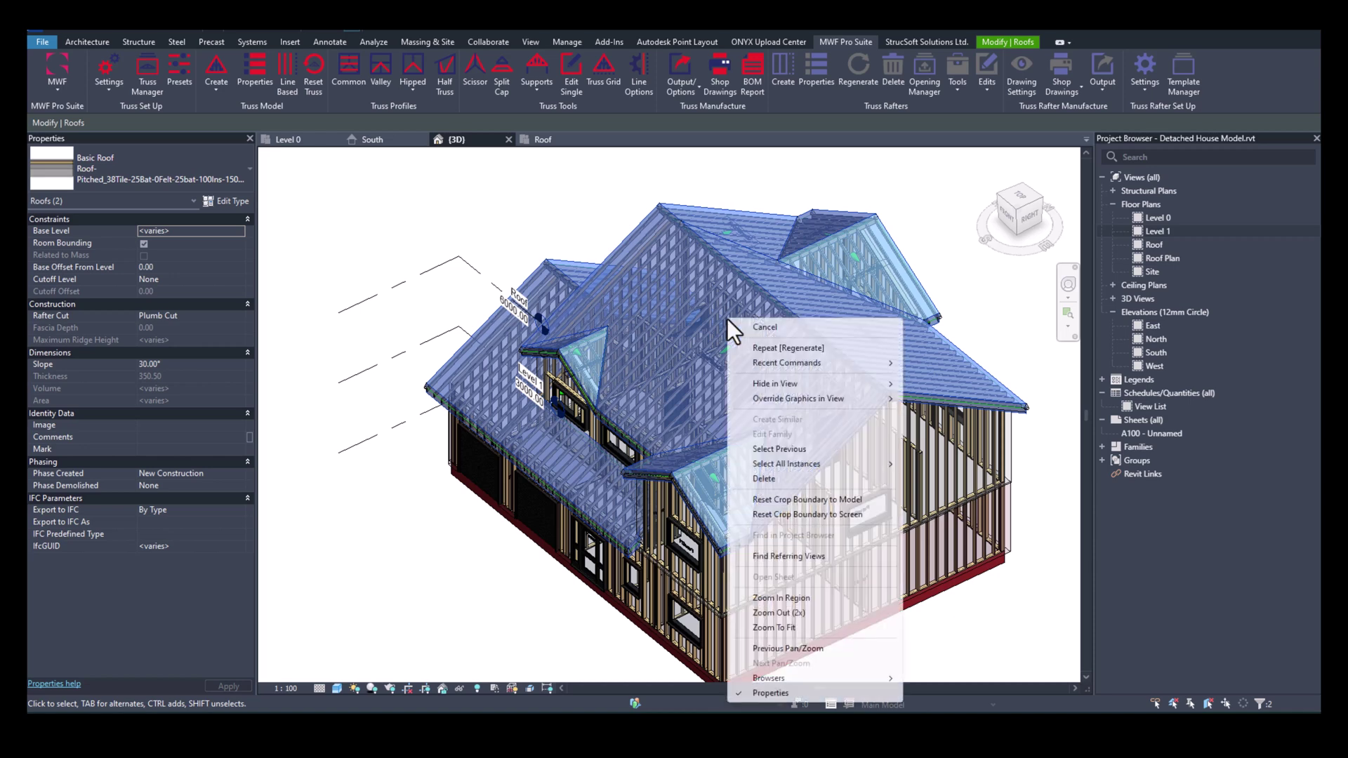
mouse_move(772, 398)
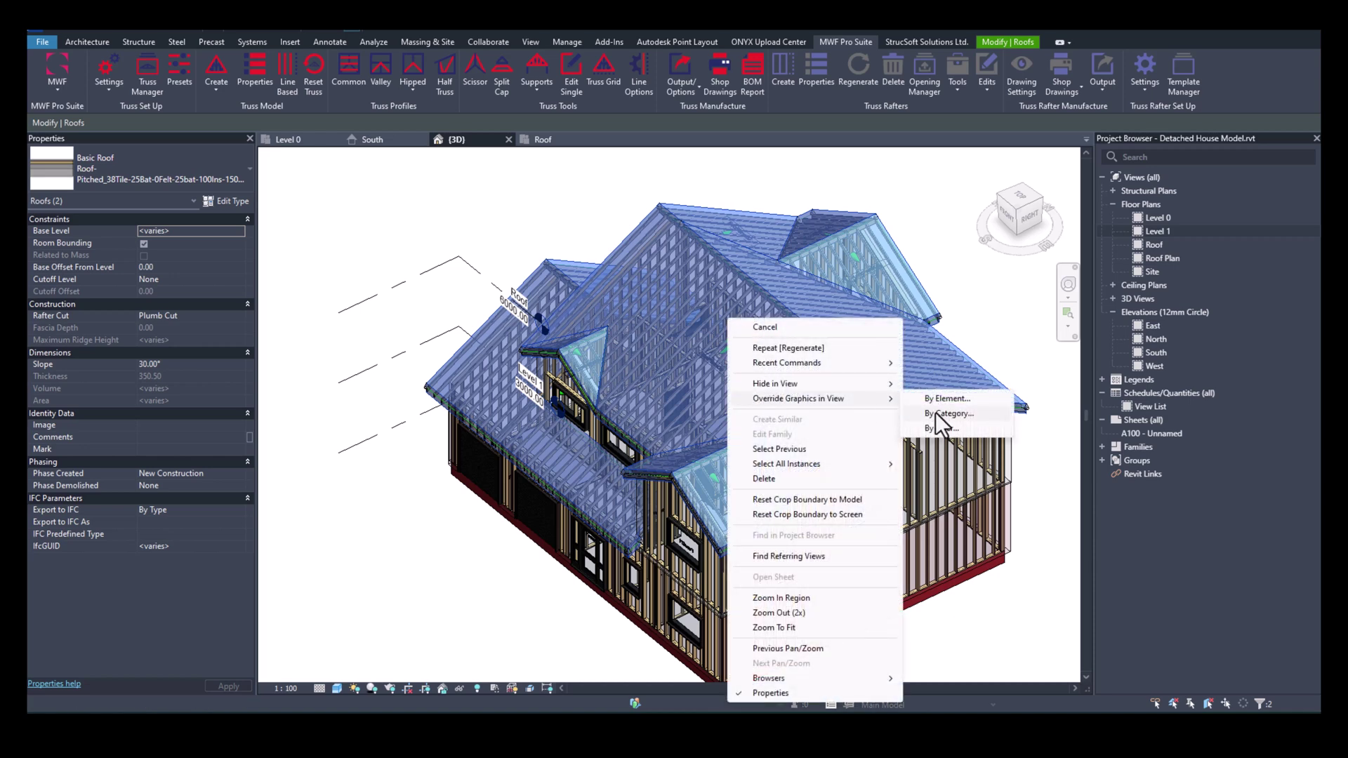
left_click(936, 413)
left_click(733, 351)
left_click(664, 565)
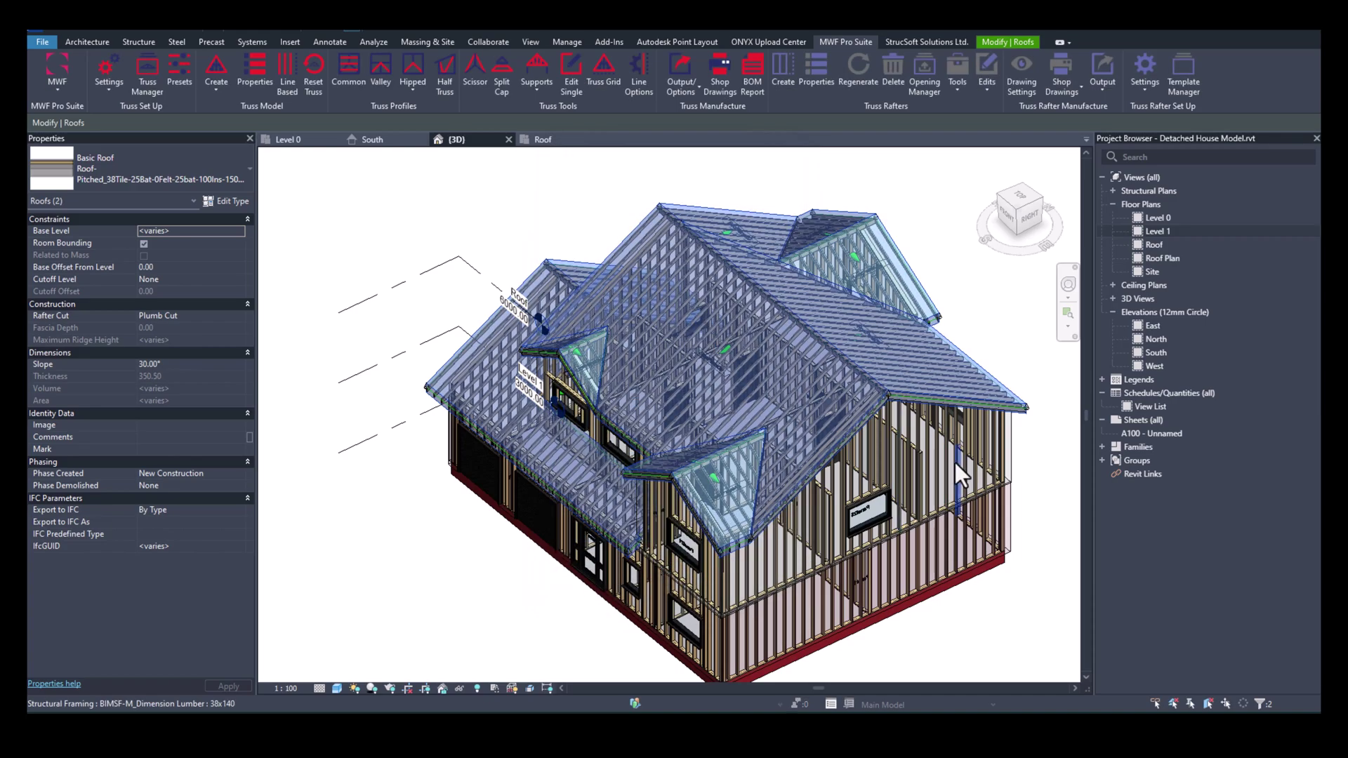
key("Escape")
middle_click_drag(785, 401, 576, 372, "shift")
Open the Level 1 floor plan and select its floor by filtering an area selection to Floors only.
double_click(1166, 232)
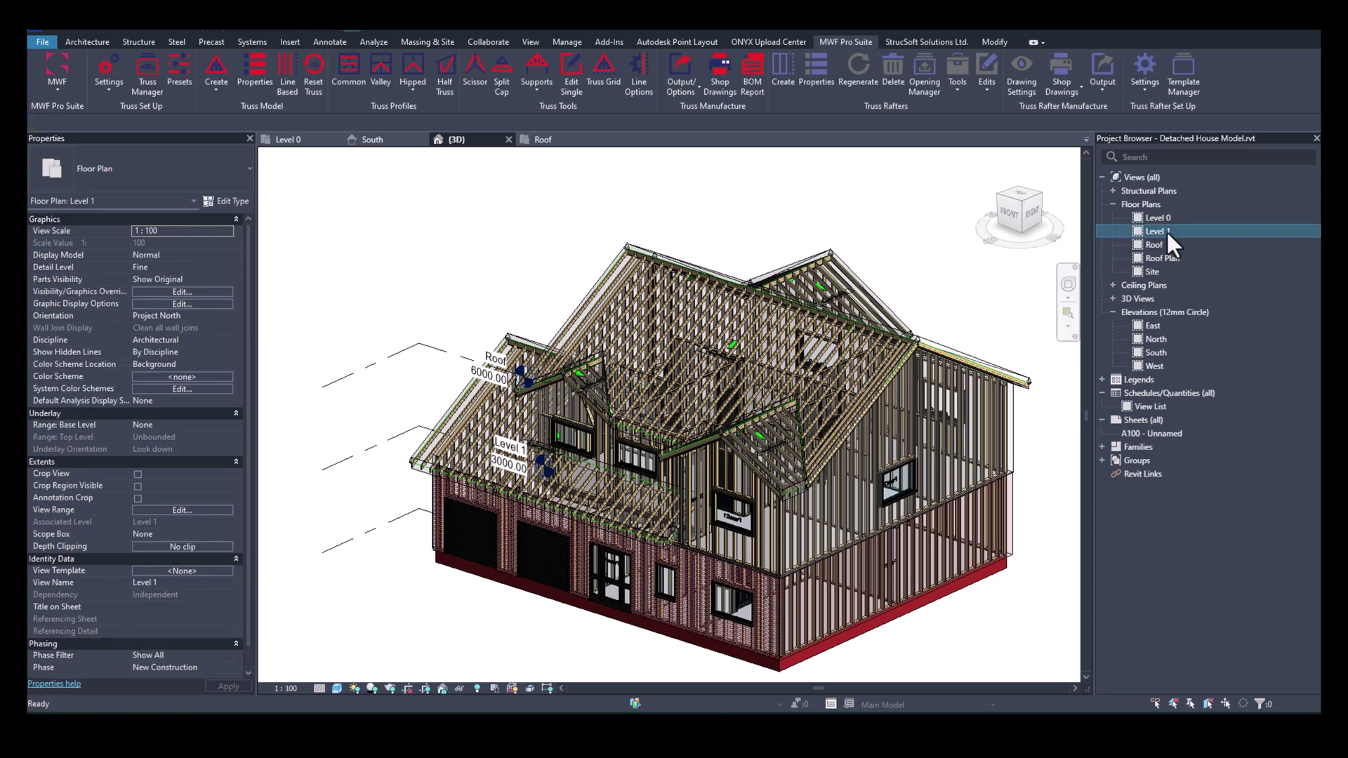
scroll(643, 394, "up", 3)
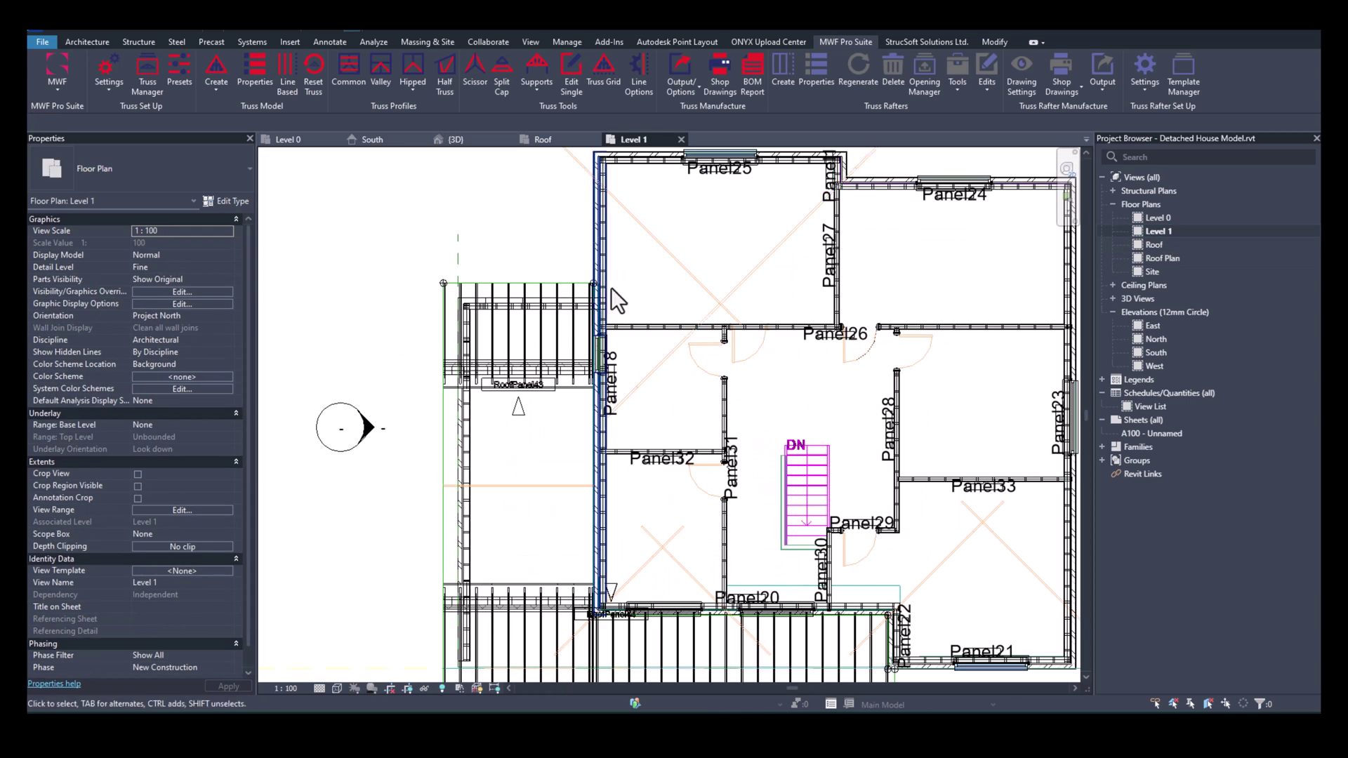
scroll(613, 255, "up", 1)
middle_click_drag(688, 266, 701, 320)
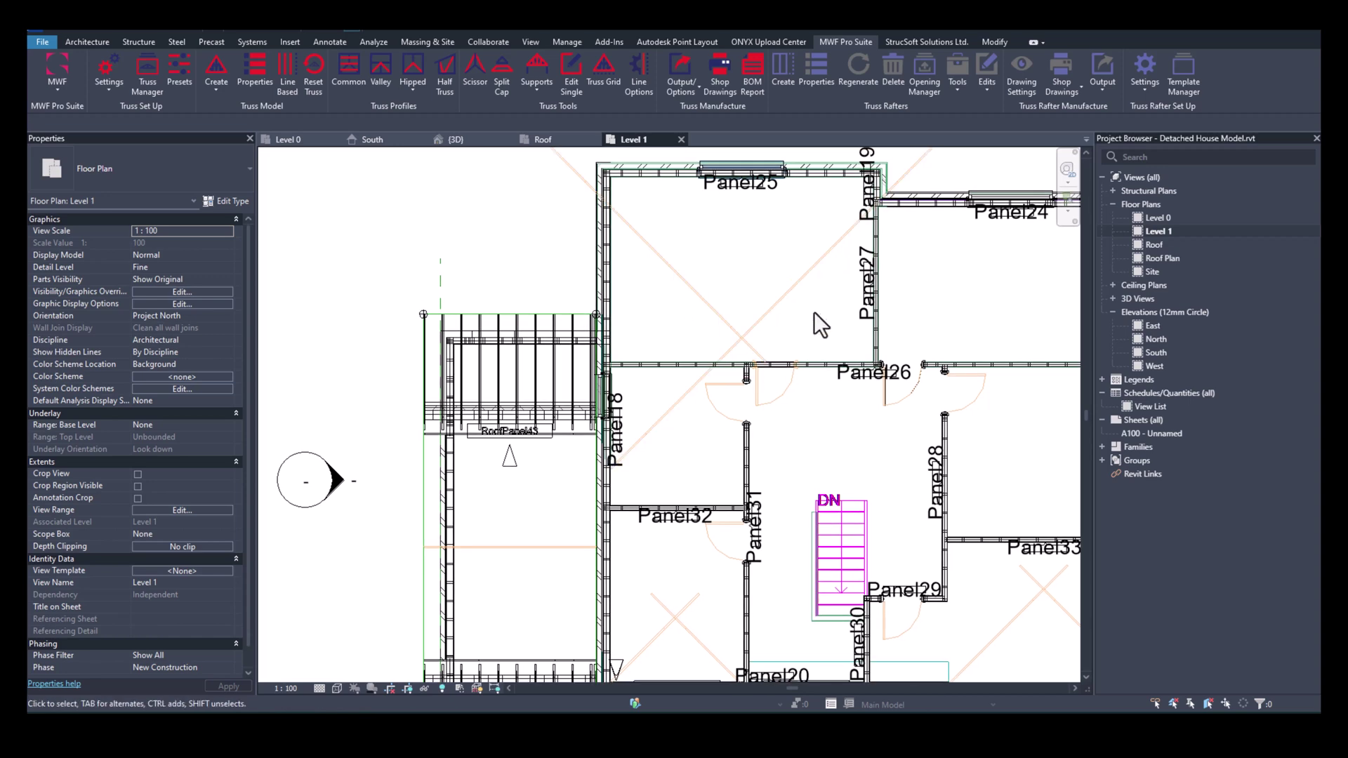
middle_click_drag(835, 350, 770, 451)
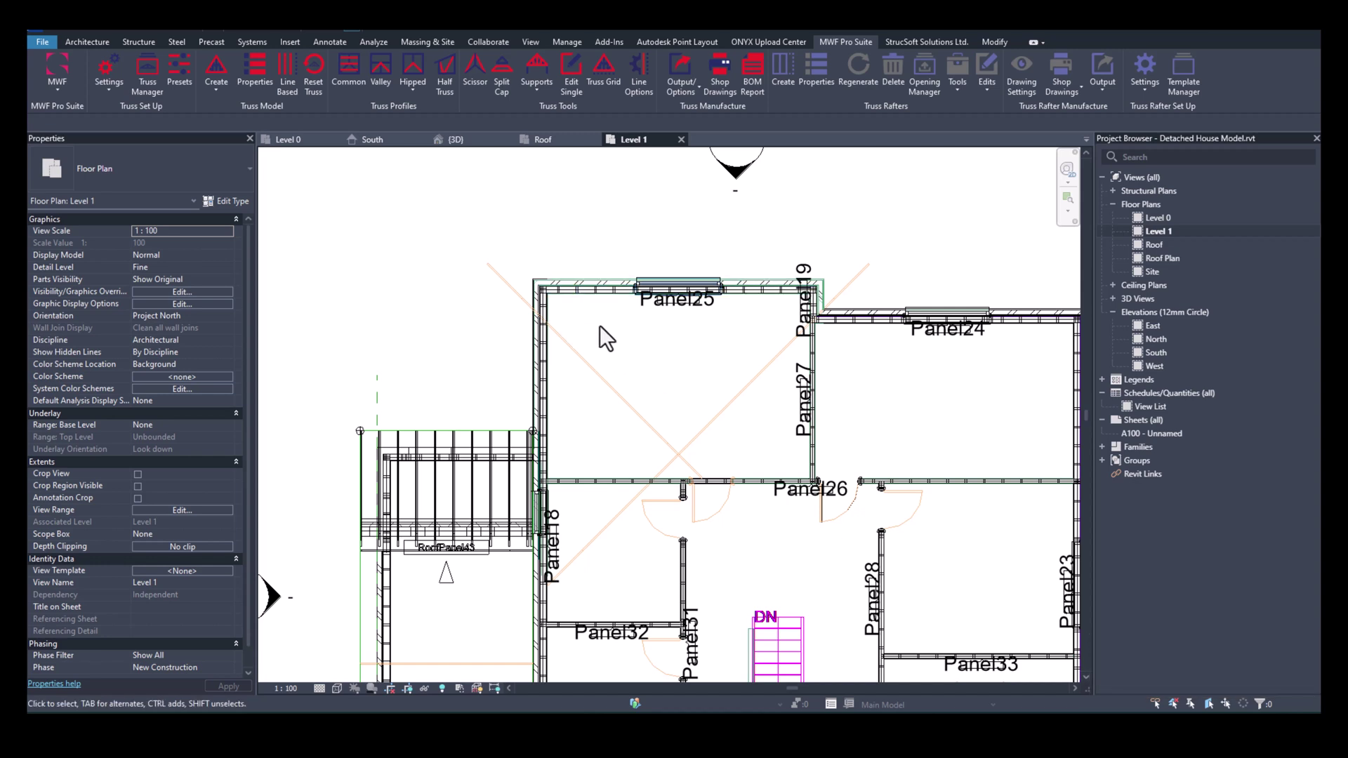
scroll(731, 306, "down", 2)
left_click_drag(881, 301, 815, 357)
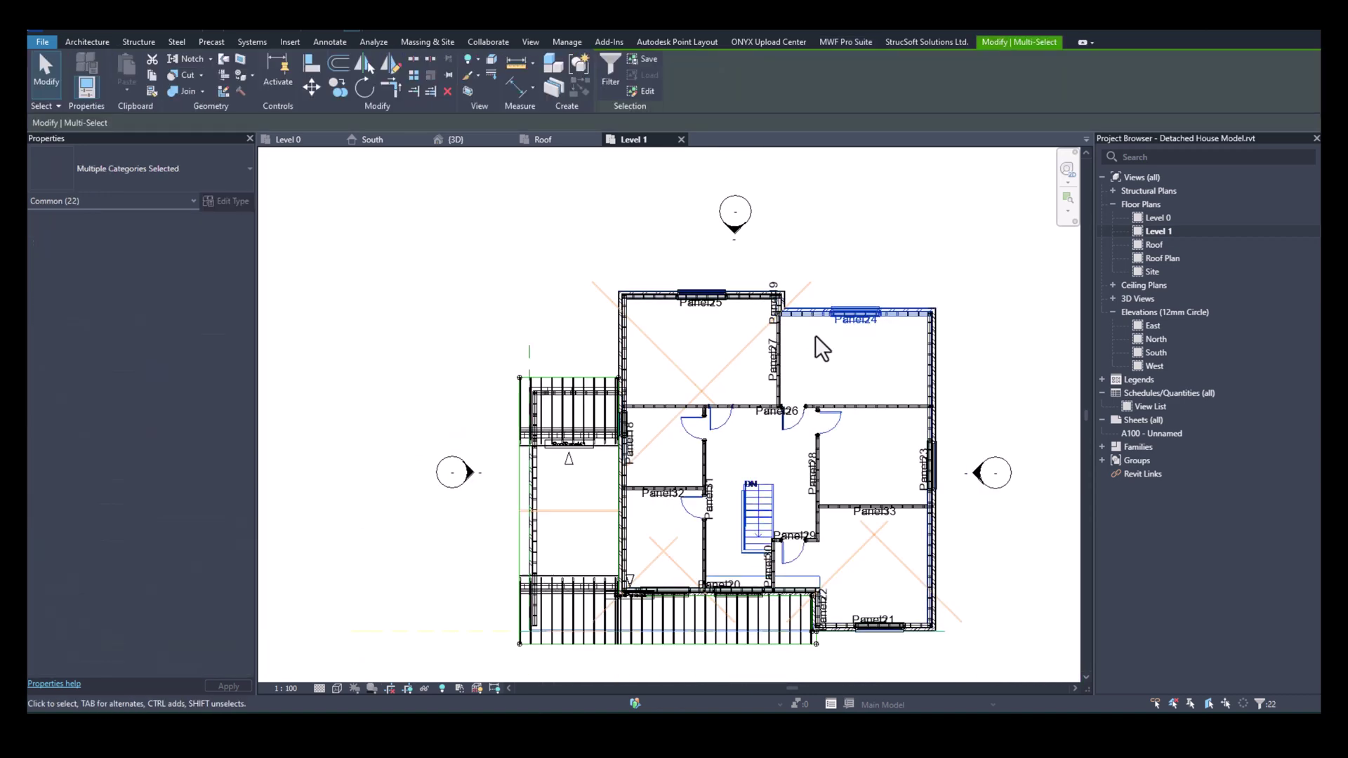
left_click(609, 83)
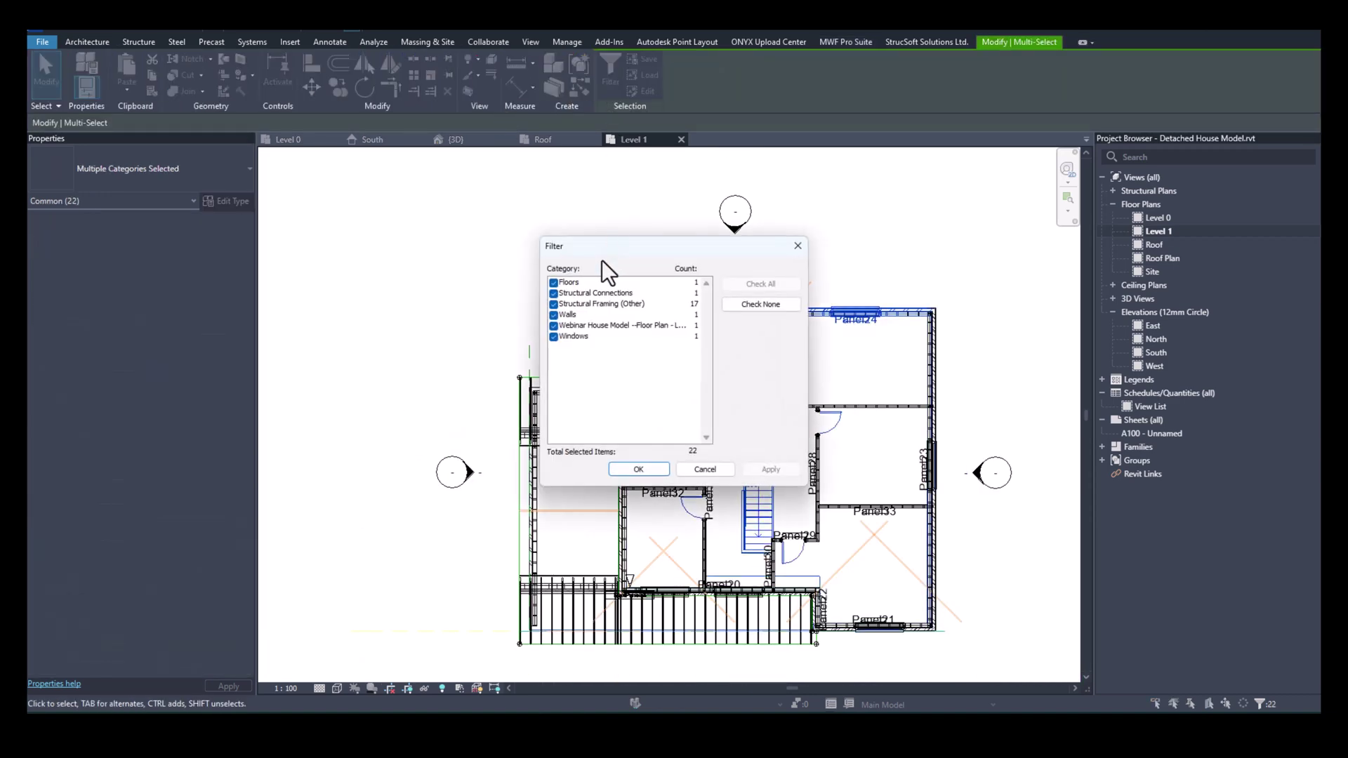
left_click(734, 303)
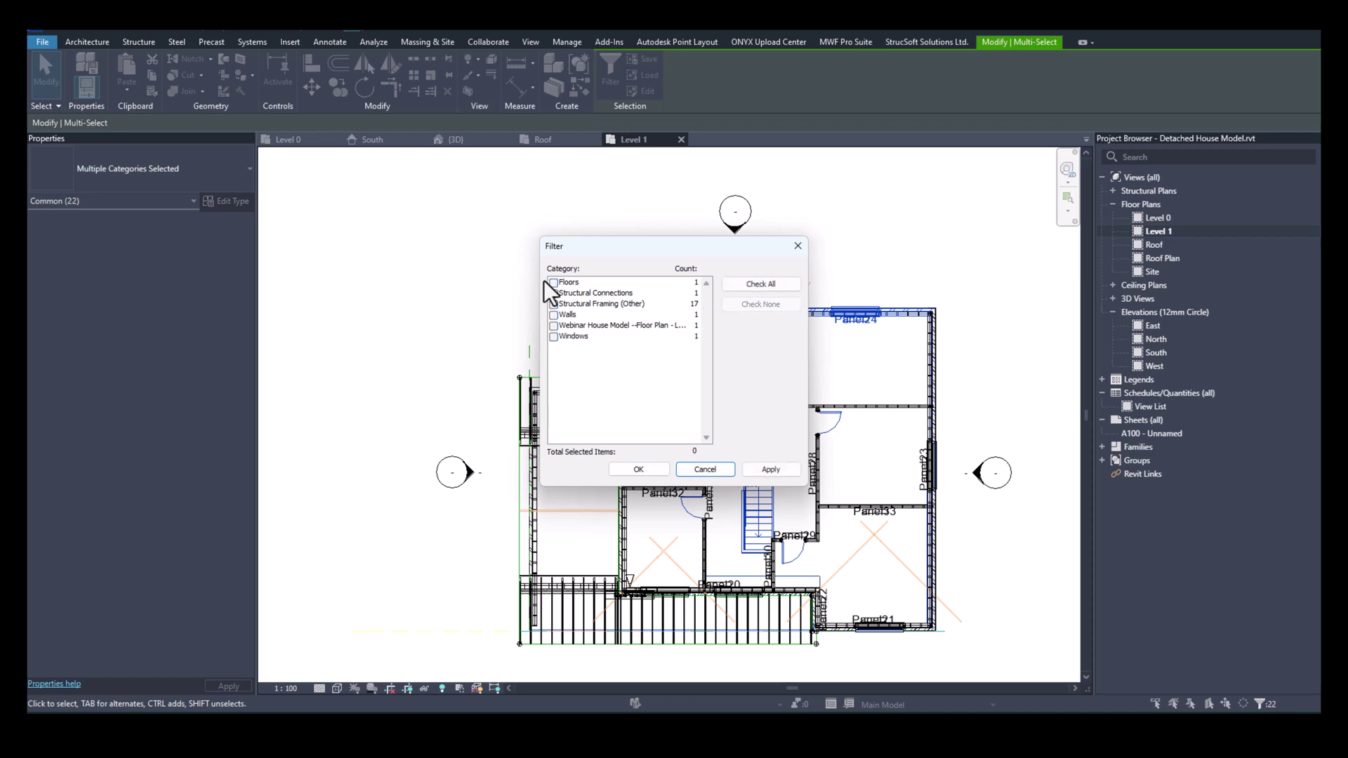
left_click(553, 283)
left_click(647, 467)
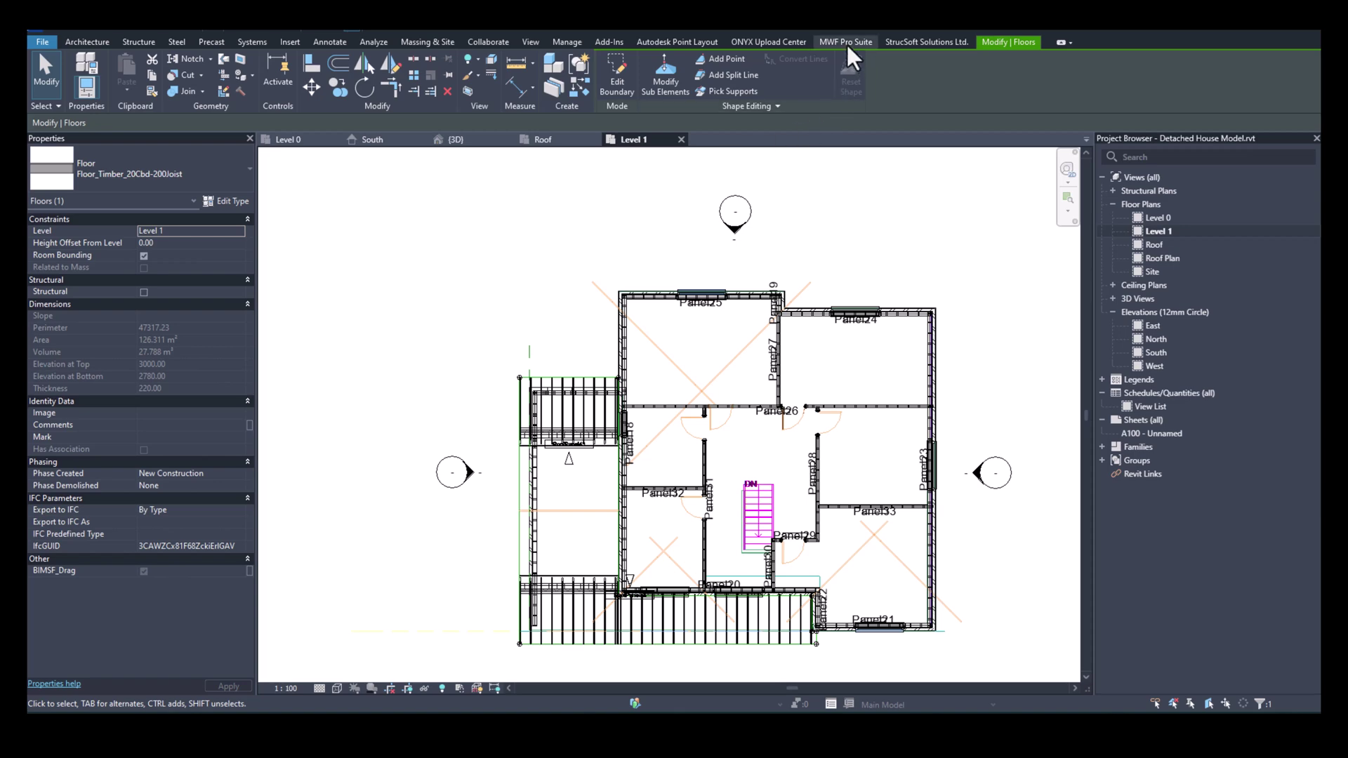
scroll(743, 504, "up", 2)
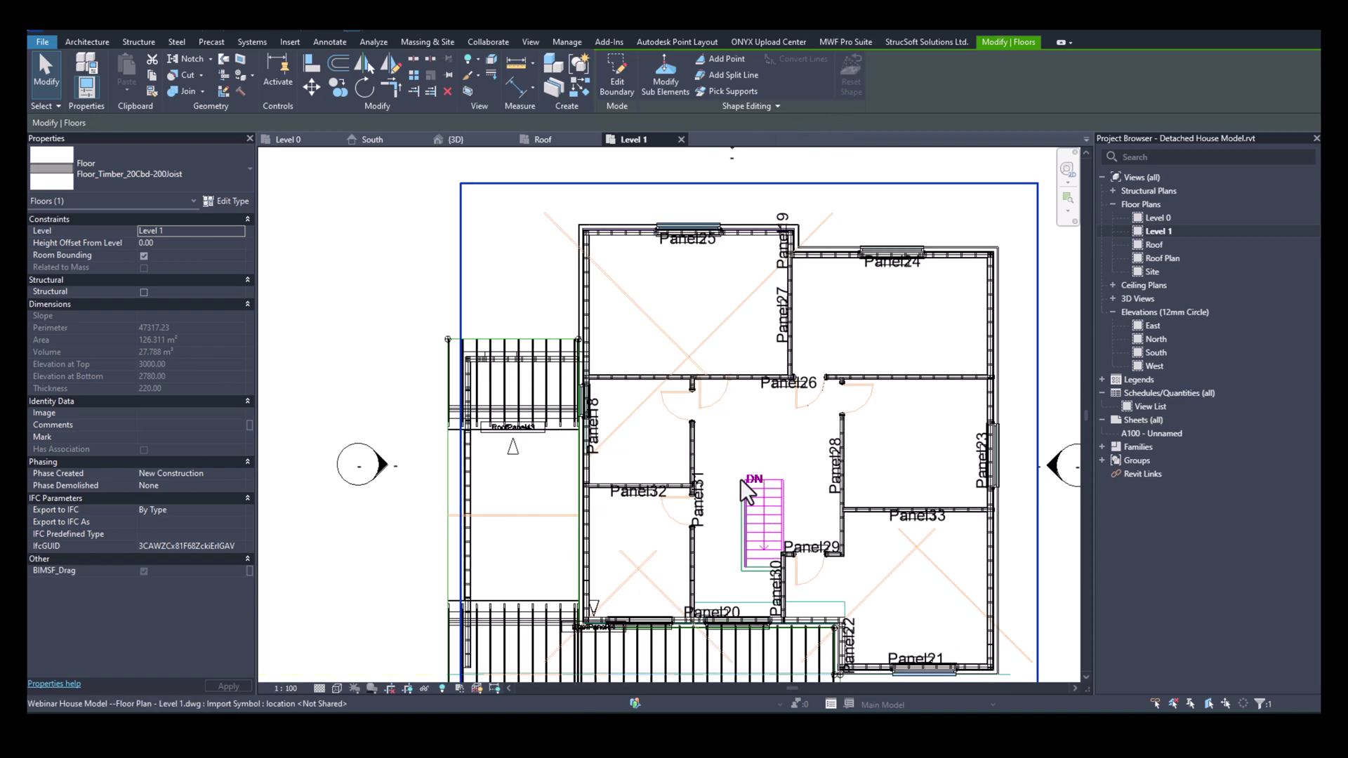
left_click(623, 85)
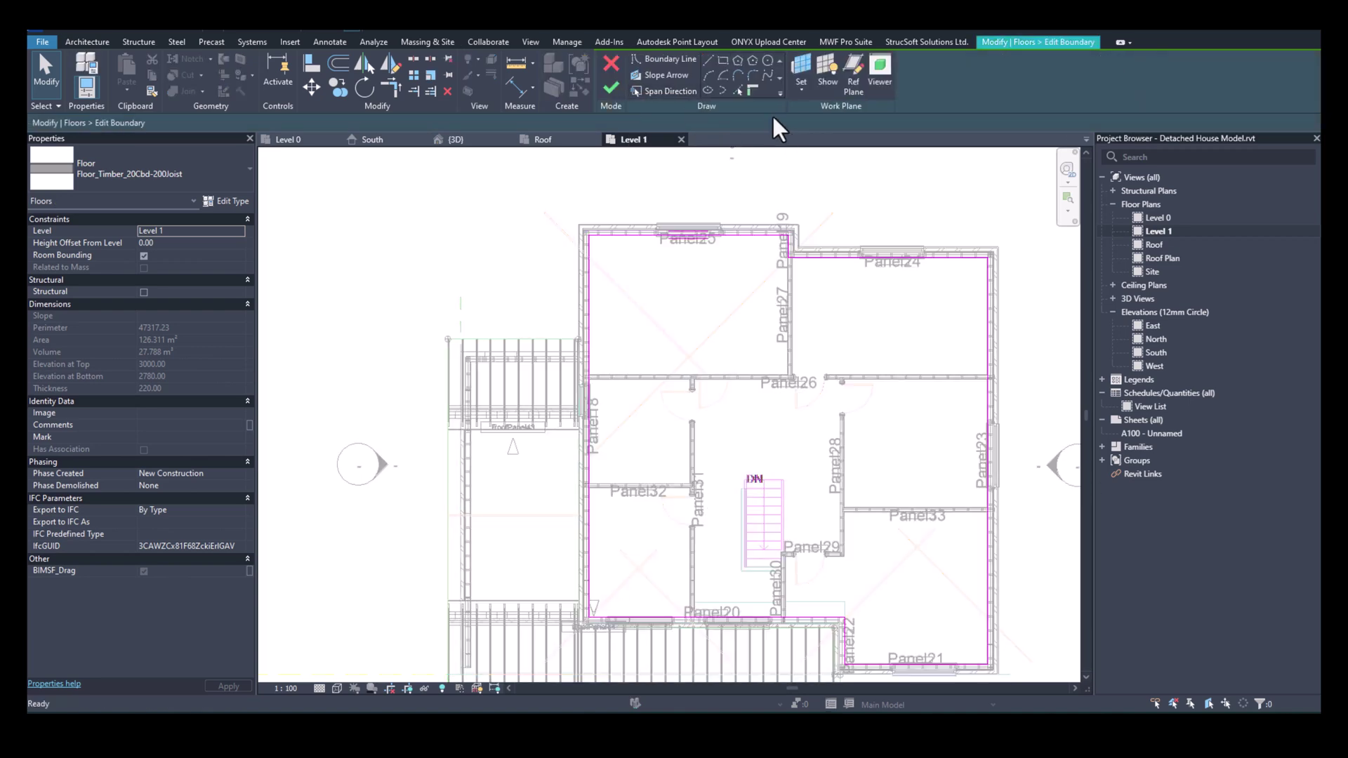
left_click(612, 70)
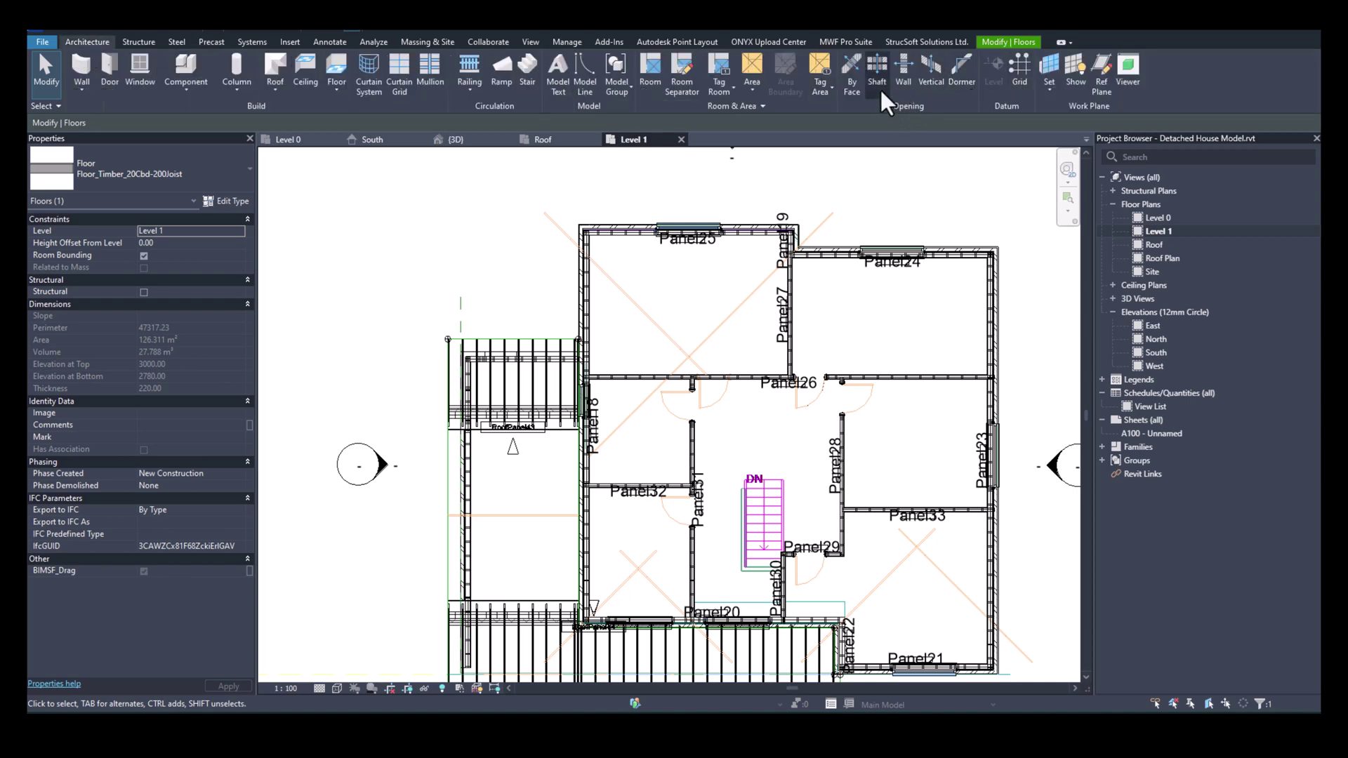
Start a shaft opening on Level 1 and sketch a rectangular boundary about 2.5 m long around the staircase.
left_click(878, 82)
middle_click_drag(753, 508, 730, 351)
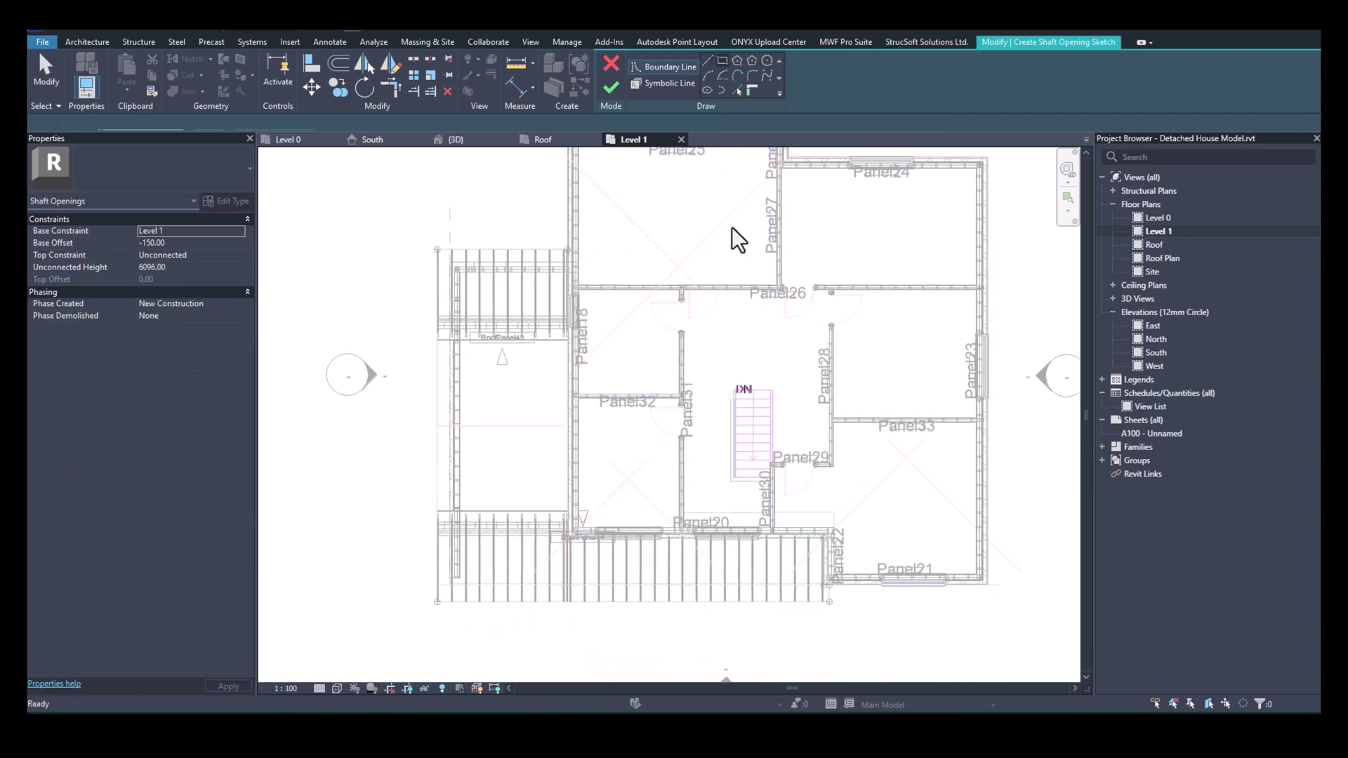
scroll(752, 430, "up", 10)
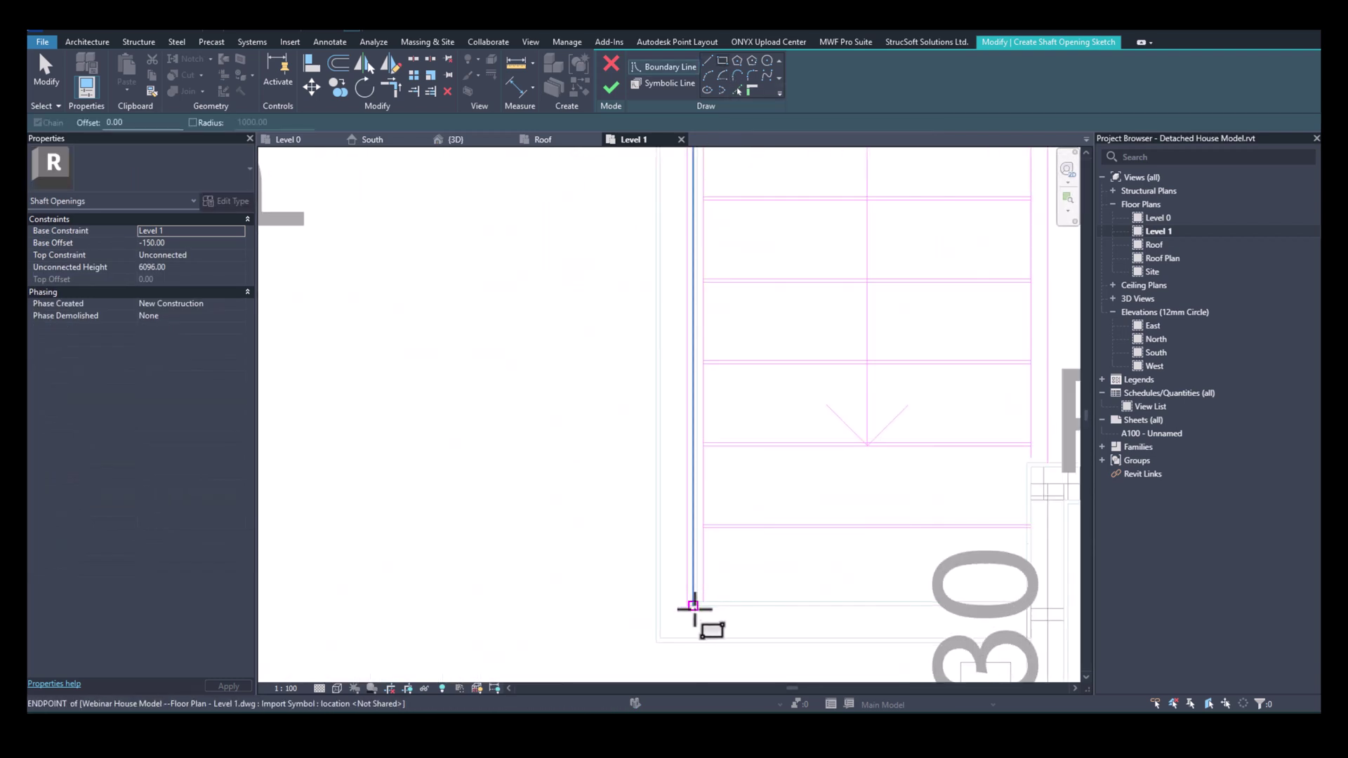
scroll(772, 582, "down", 4)
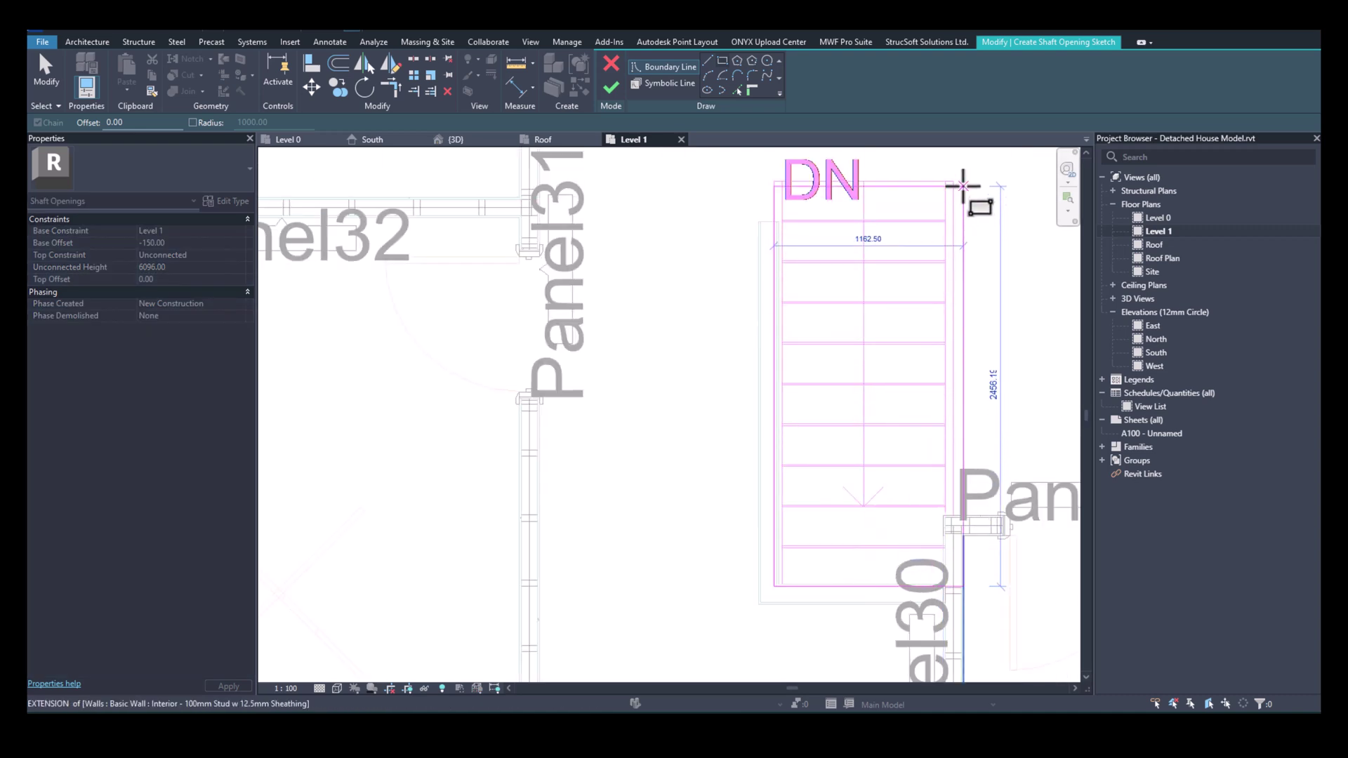
left_click(954, 183)
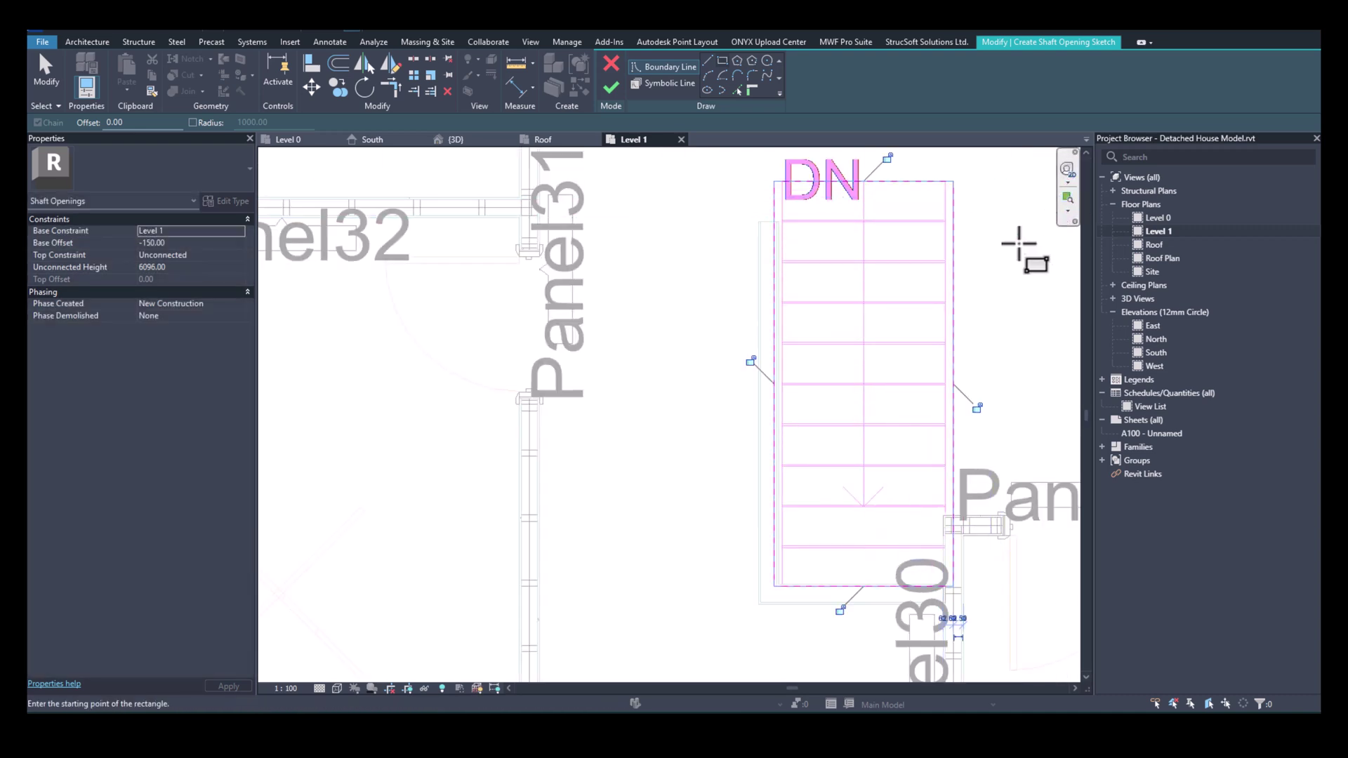
Finish the shaft opening sketch around the staircase on Level 1.
left_click(608, 88)
scroll(758, 240, "down", 2)
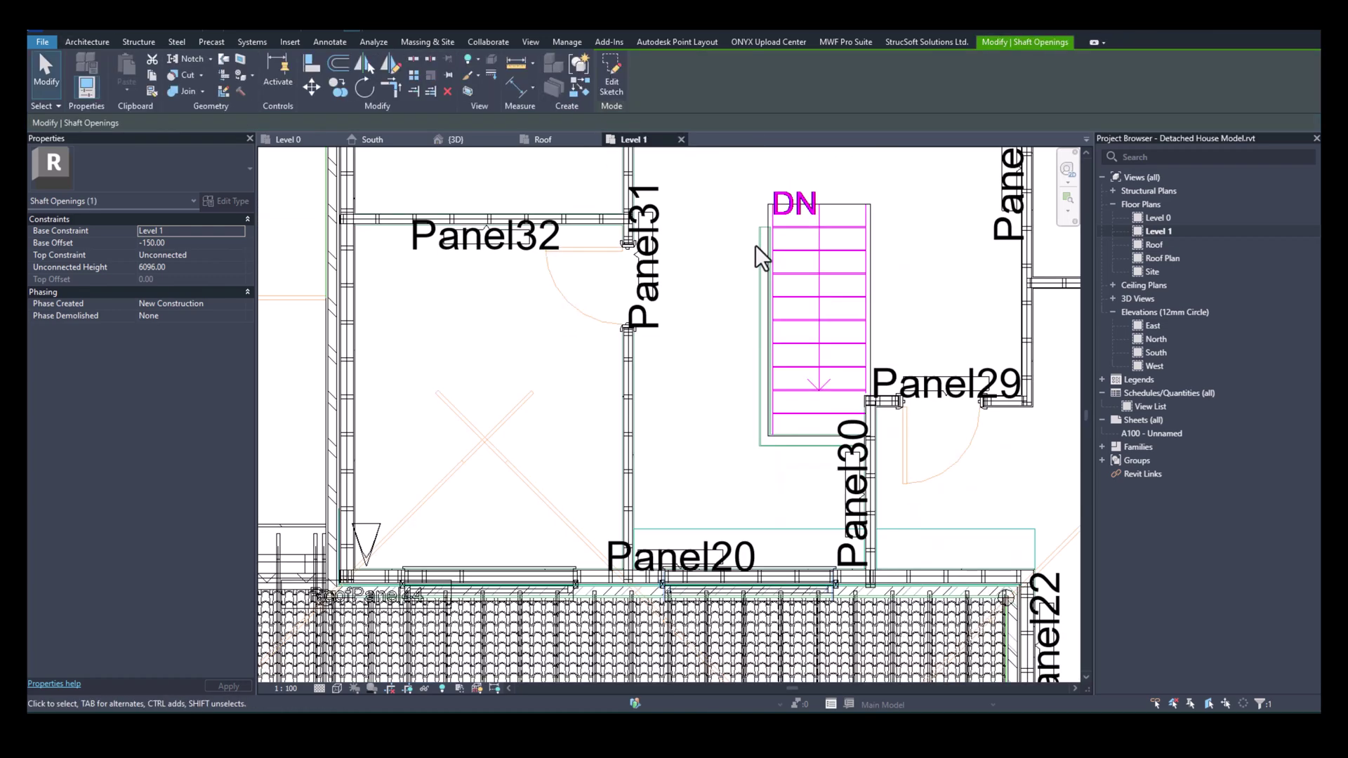
scroll(772, 527, "down", 5)
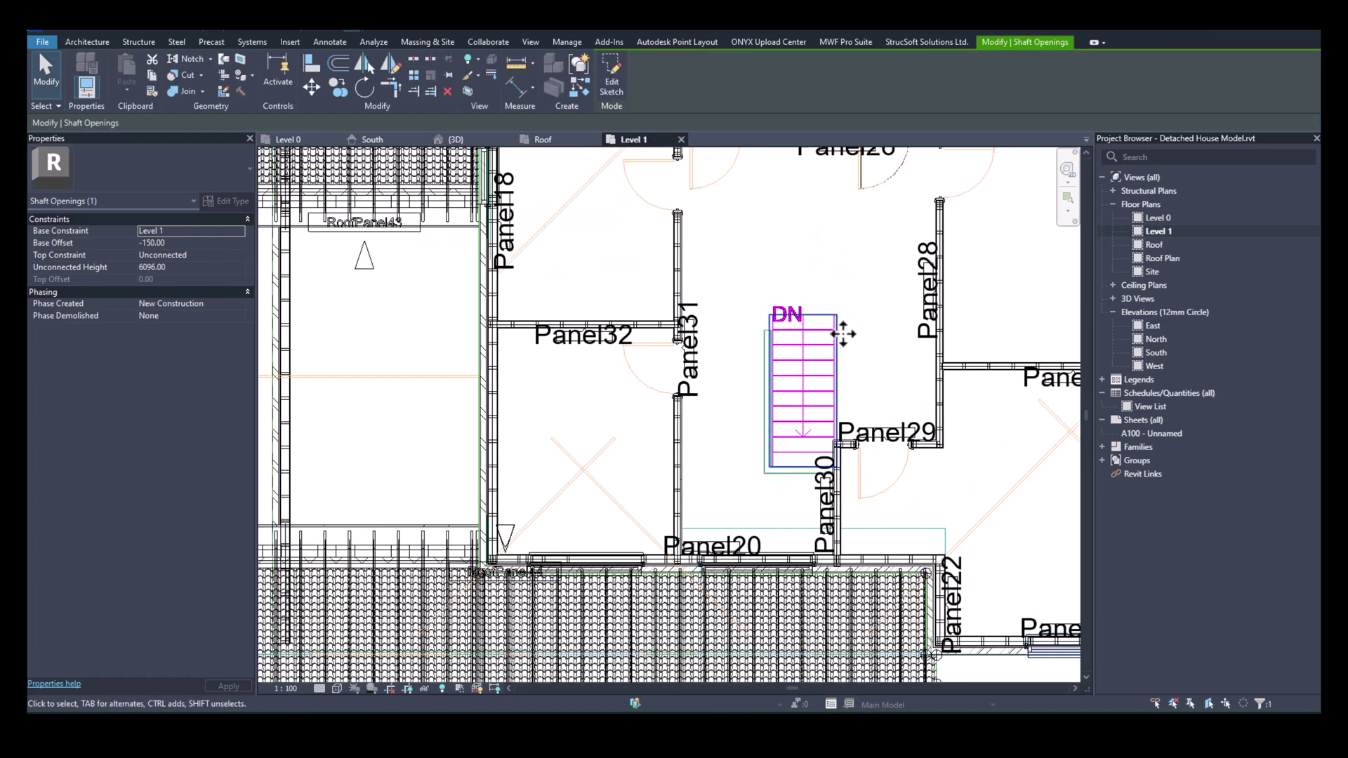
Select only the Level 1 floor by area-selecting the upper storey and filtering the selection to Floors.
left_click_drag(940, 261, 858, 343)
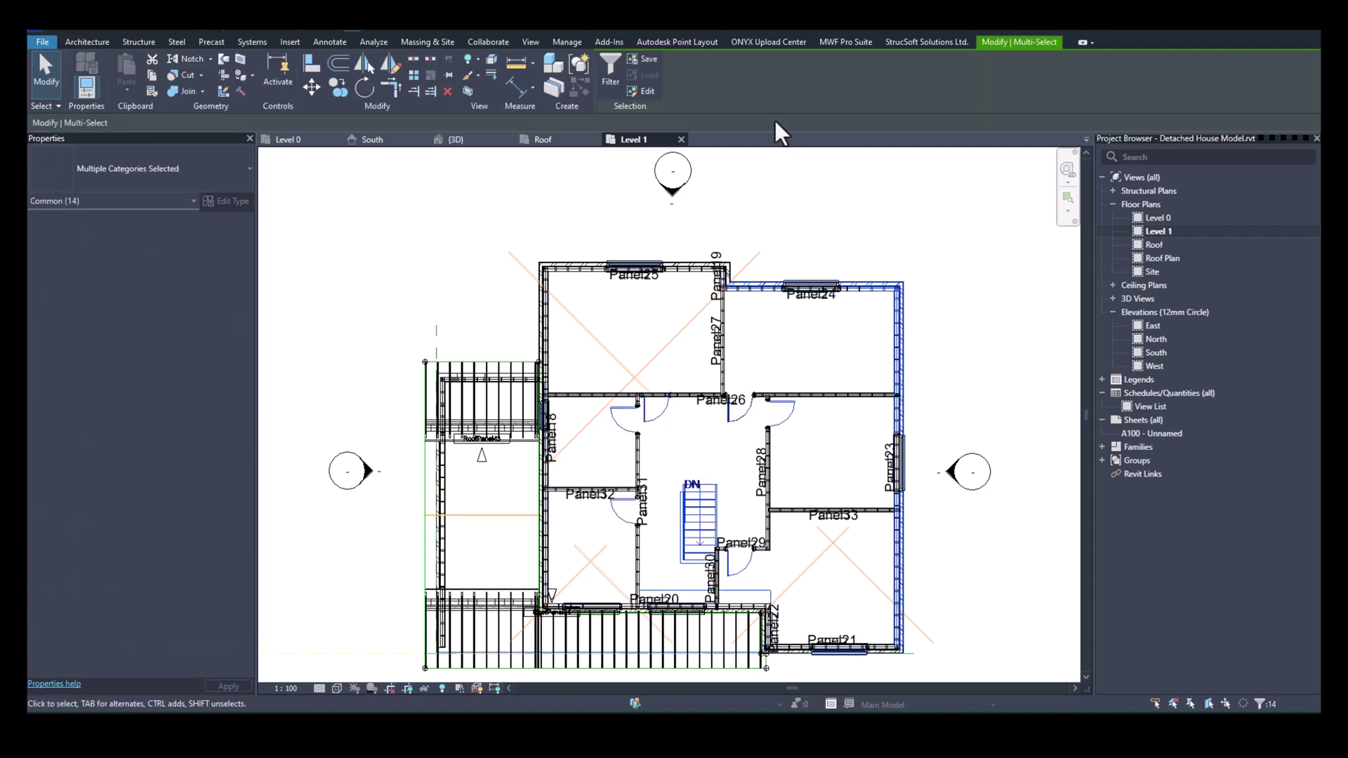
left_click(609, 77)
left_click(772, 305)
left_click(553, 283)
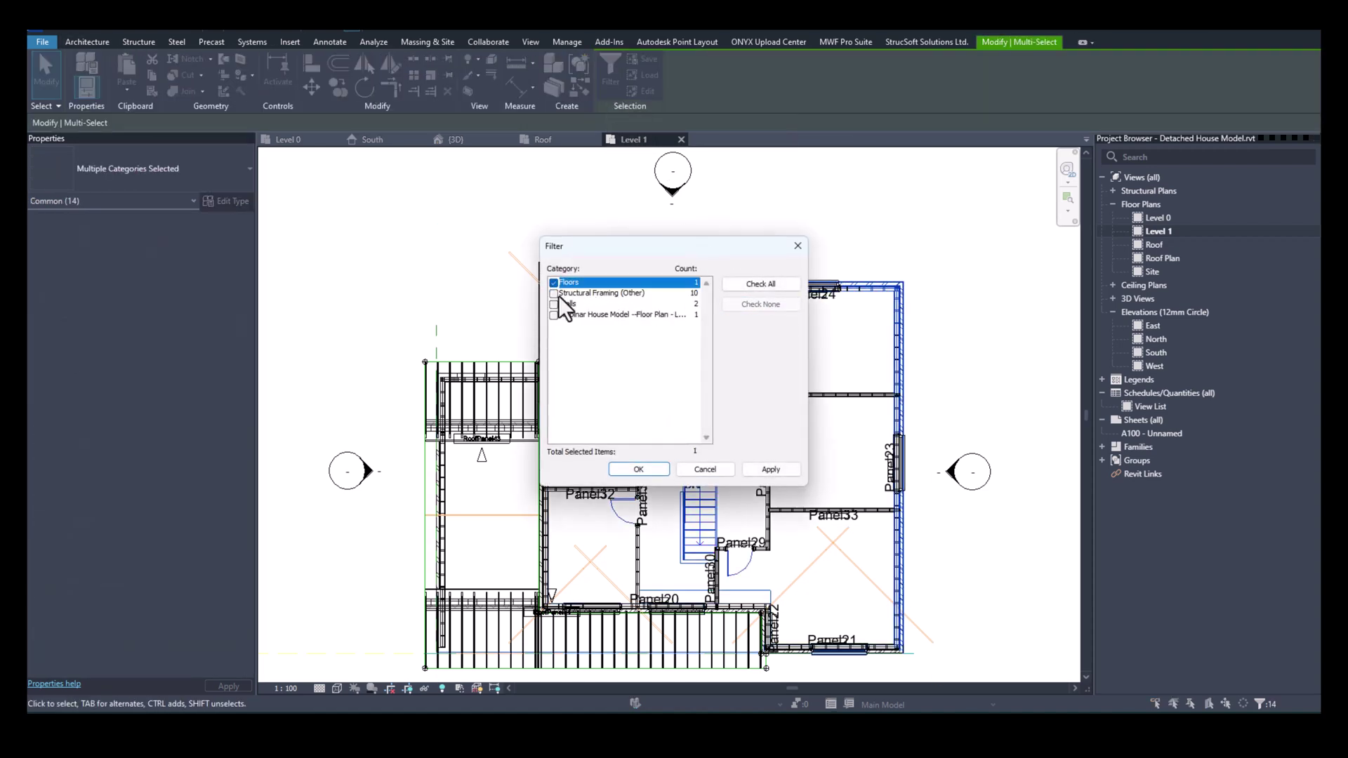
left_click(643, 469)
Switch MWF to the Floor Module and create a floor panel on the selected floor with the Default_Metric Wood template.
left_click(845, 43)
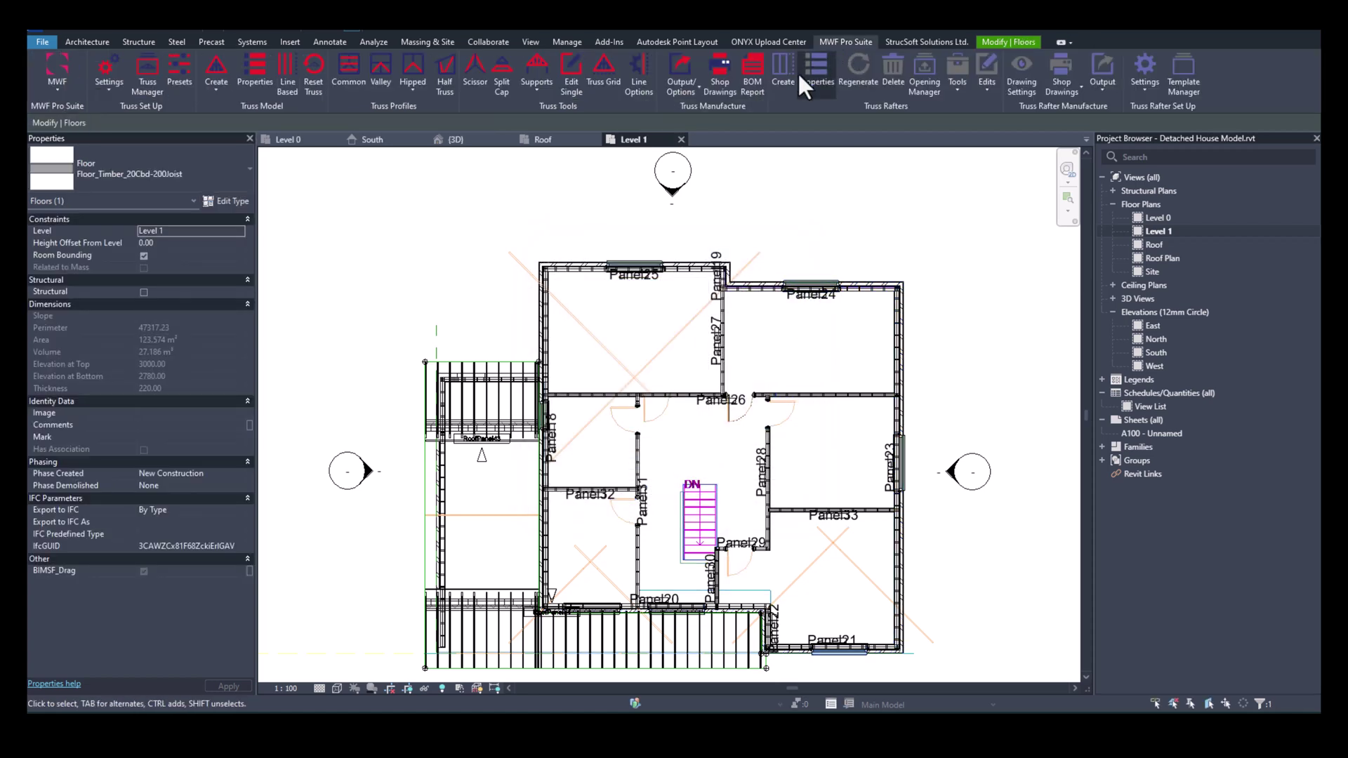
left_click(62, 66)
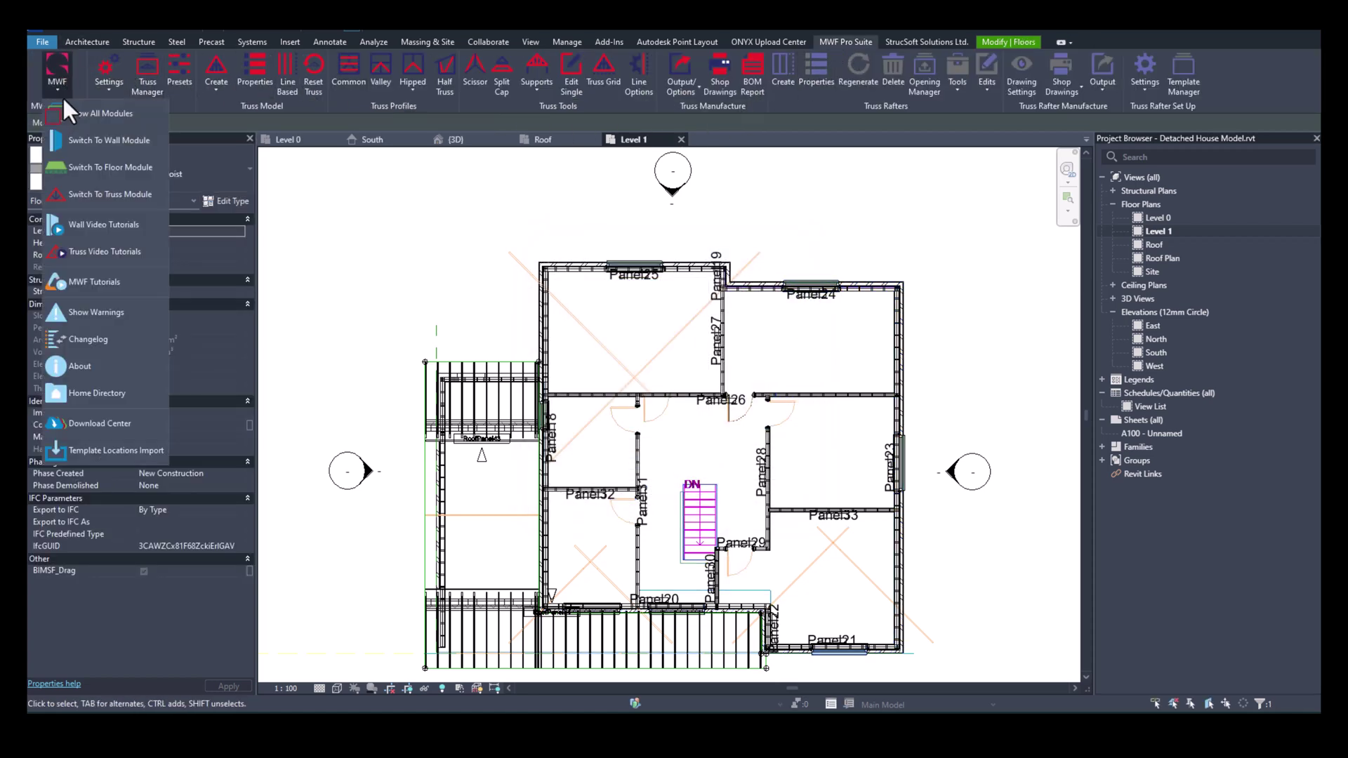
left_click(79, 163)
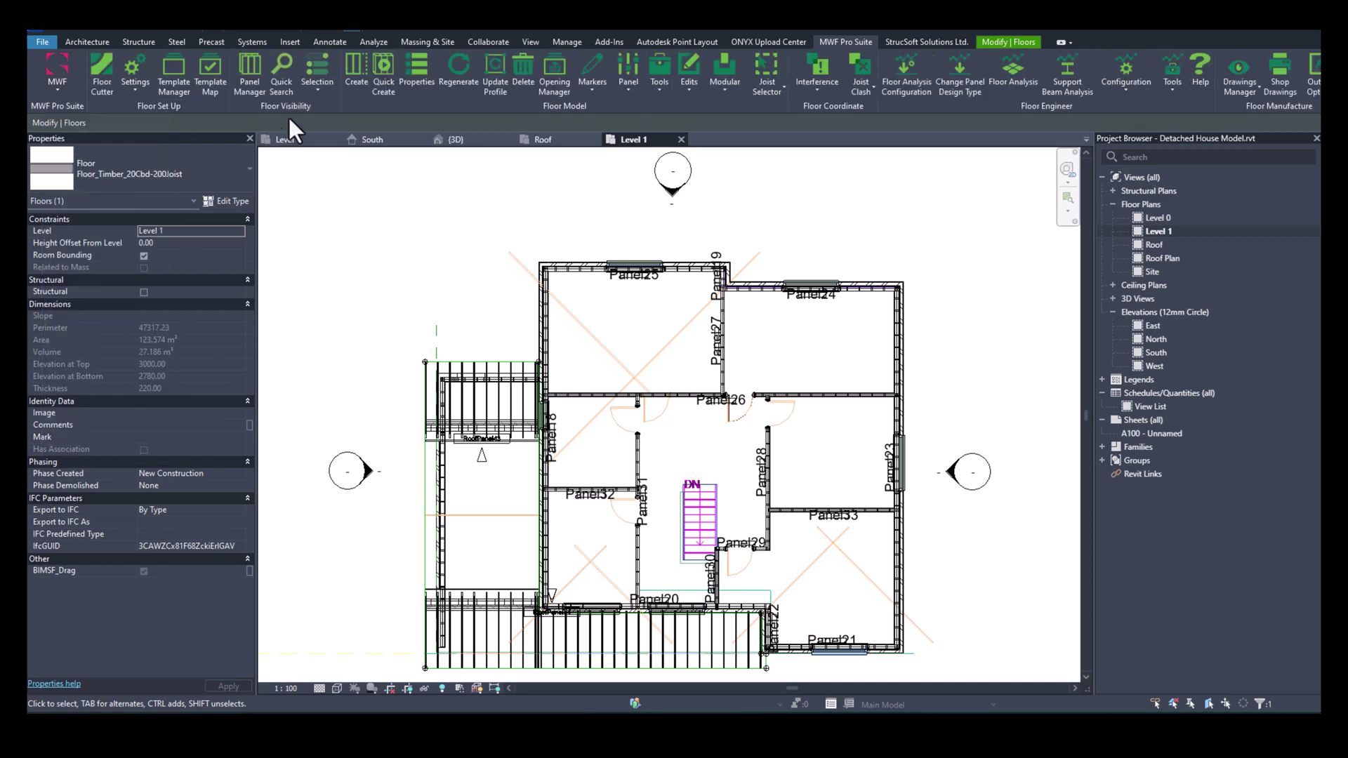
left_click(359, 67)
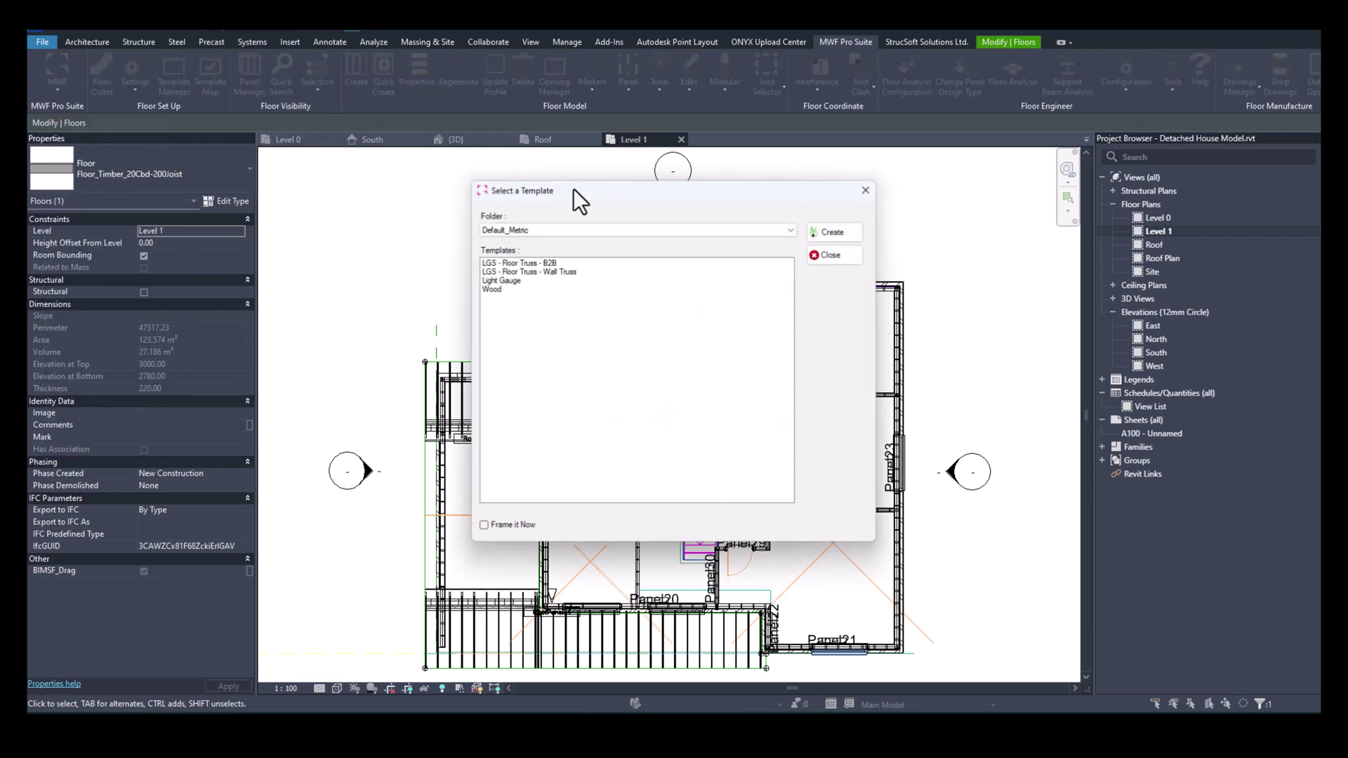
left_click(503, 288)
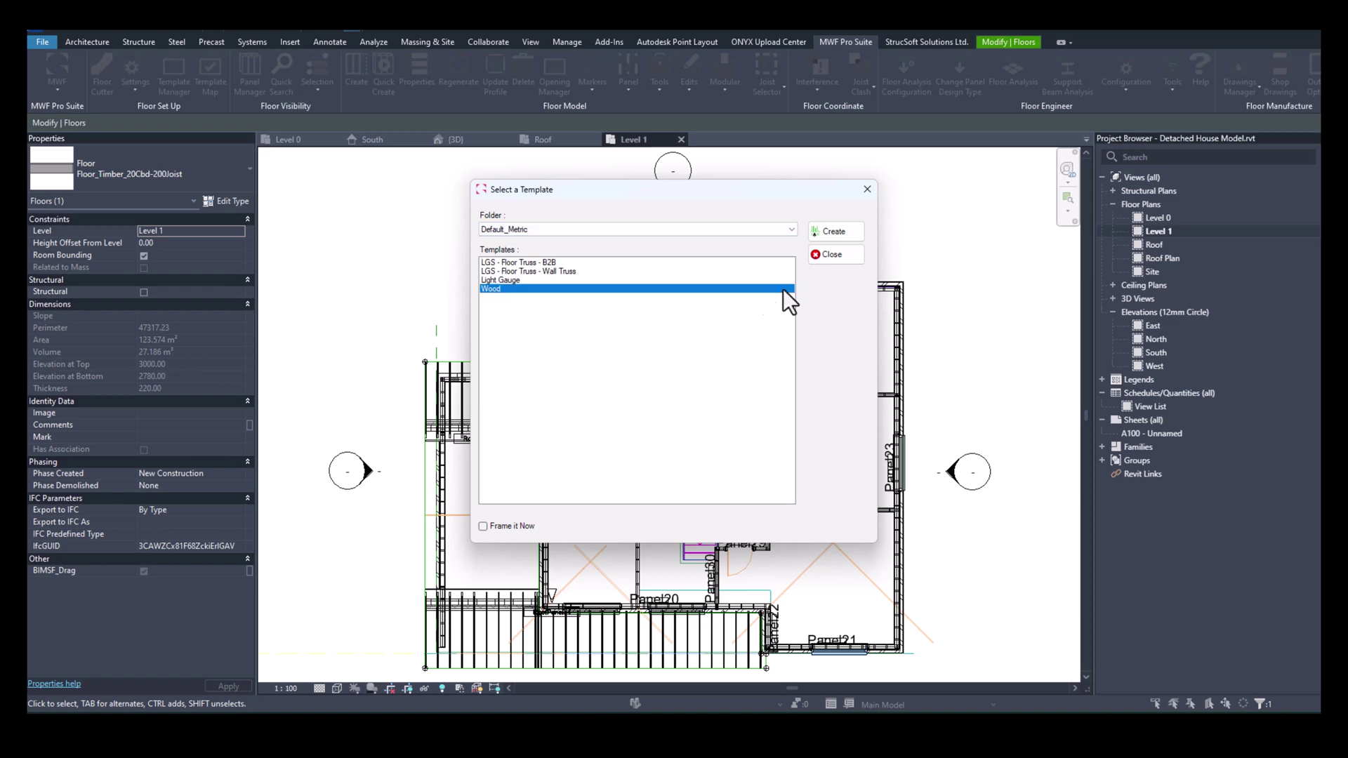
left_click(835, 233)
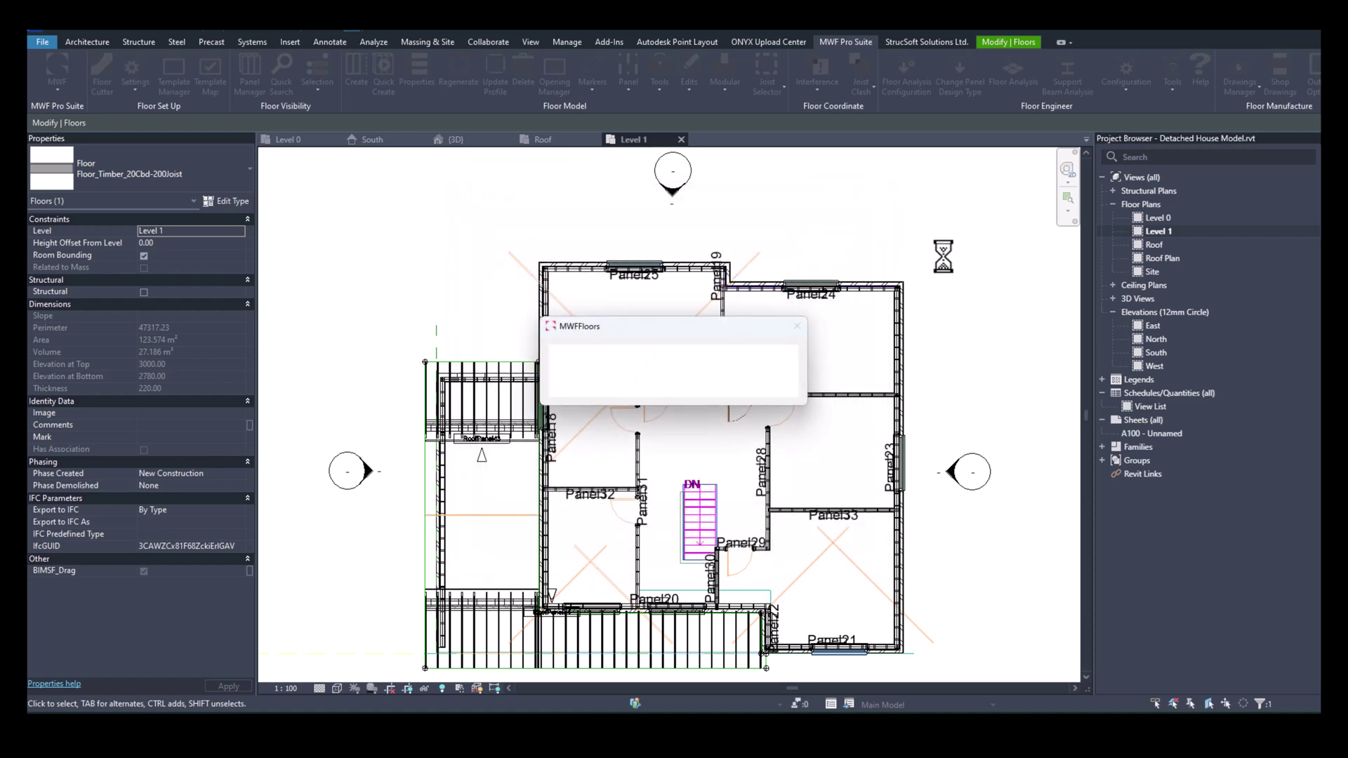
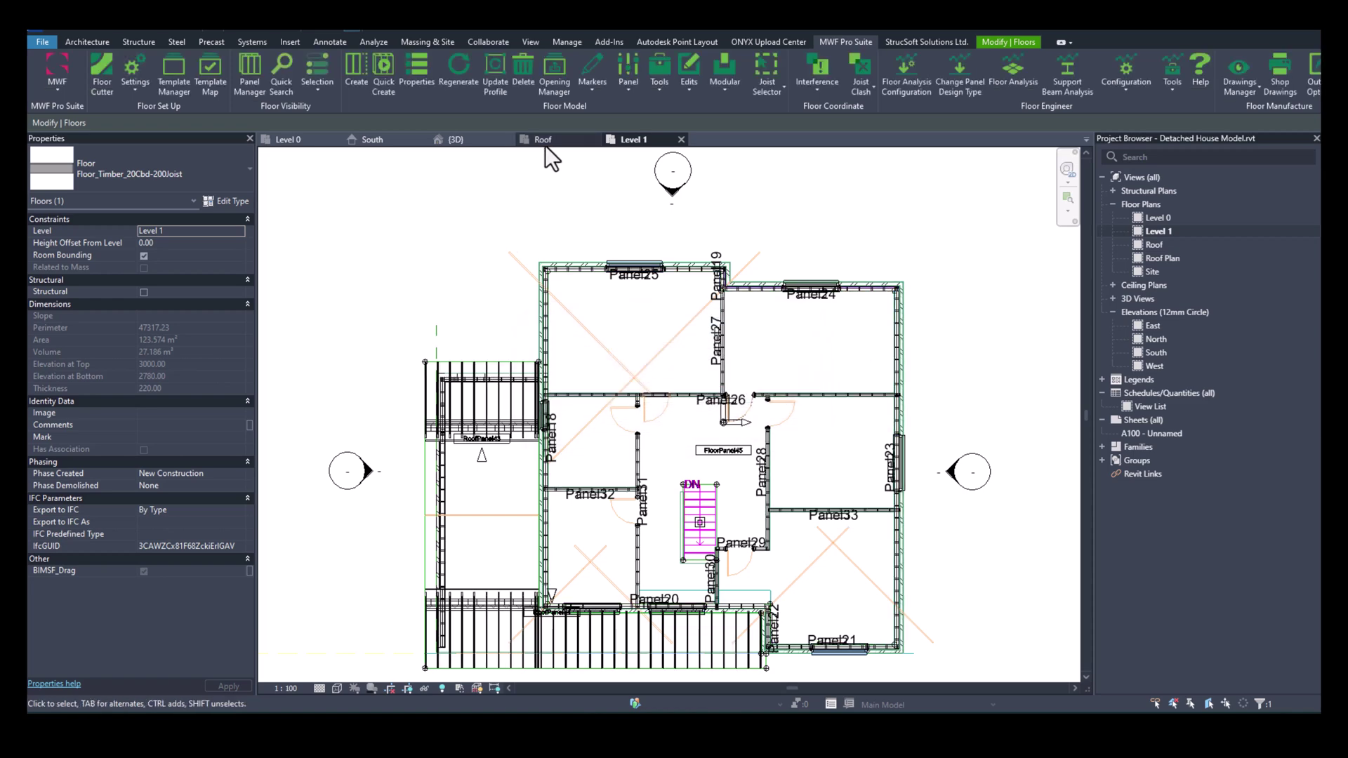
Override the floor category's graphics in the 3D view with a surface transparency of 80.
left_click(480, 139)
scroll(814, 541, "up", 5)
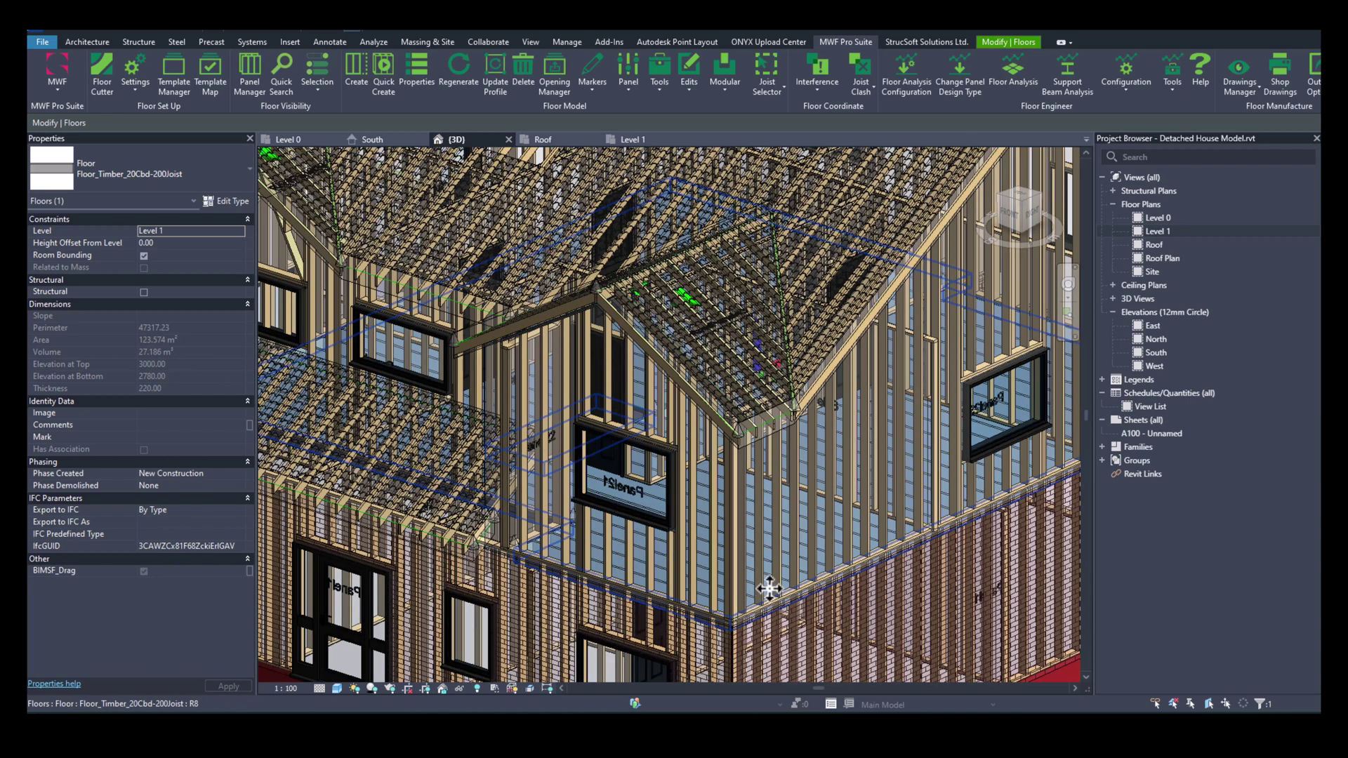
right_click(770, 589)
mouse_move(926, 285)
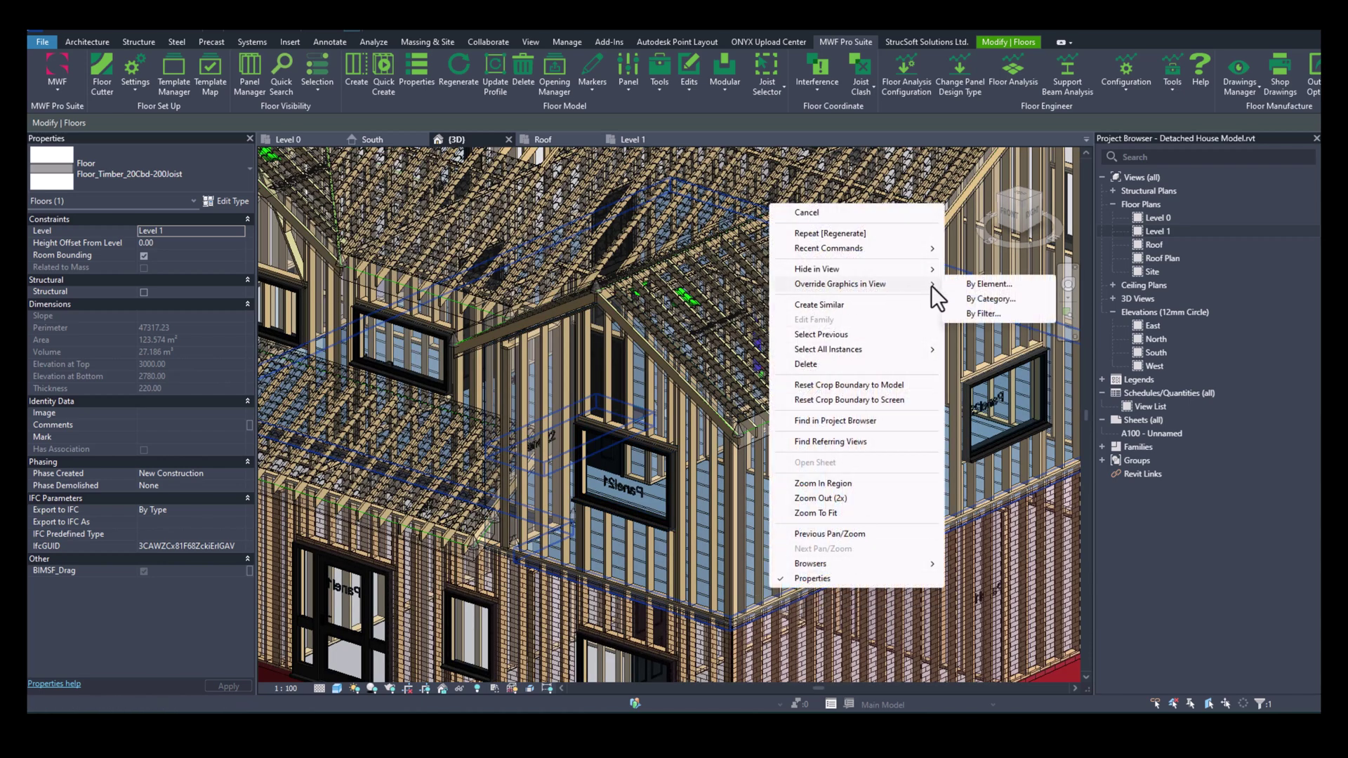
left_click(973, 298)
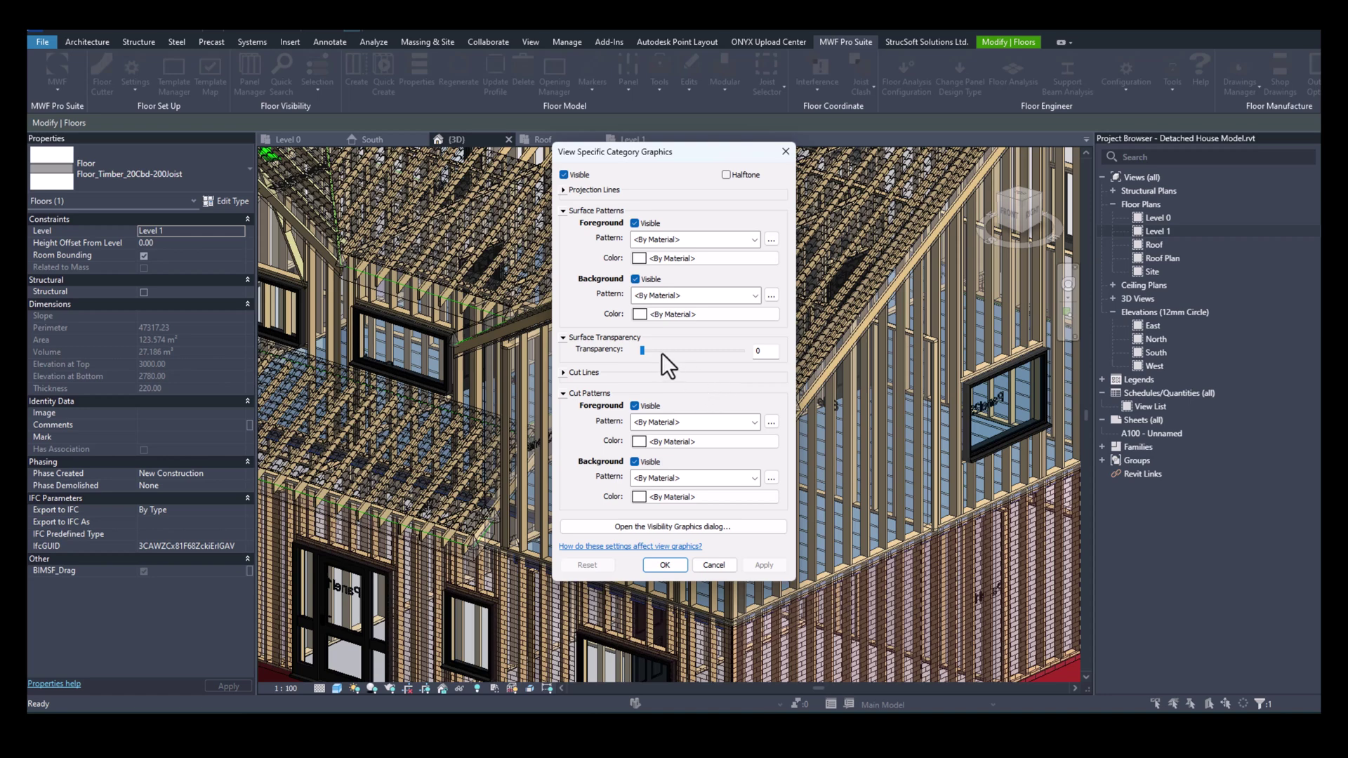
left_click(734, 353)
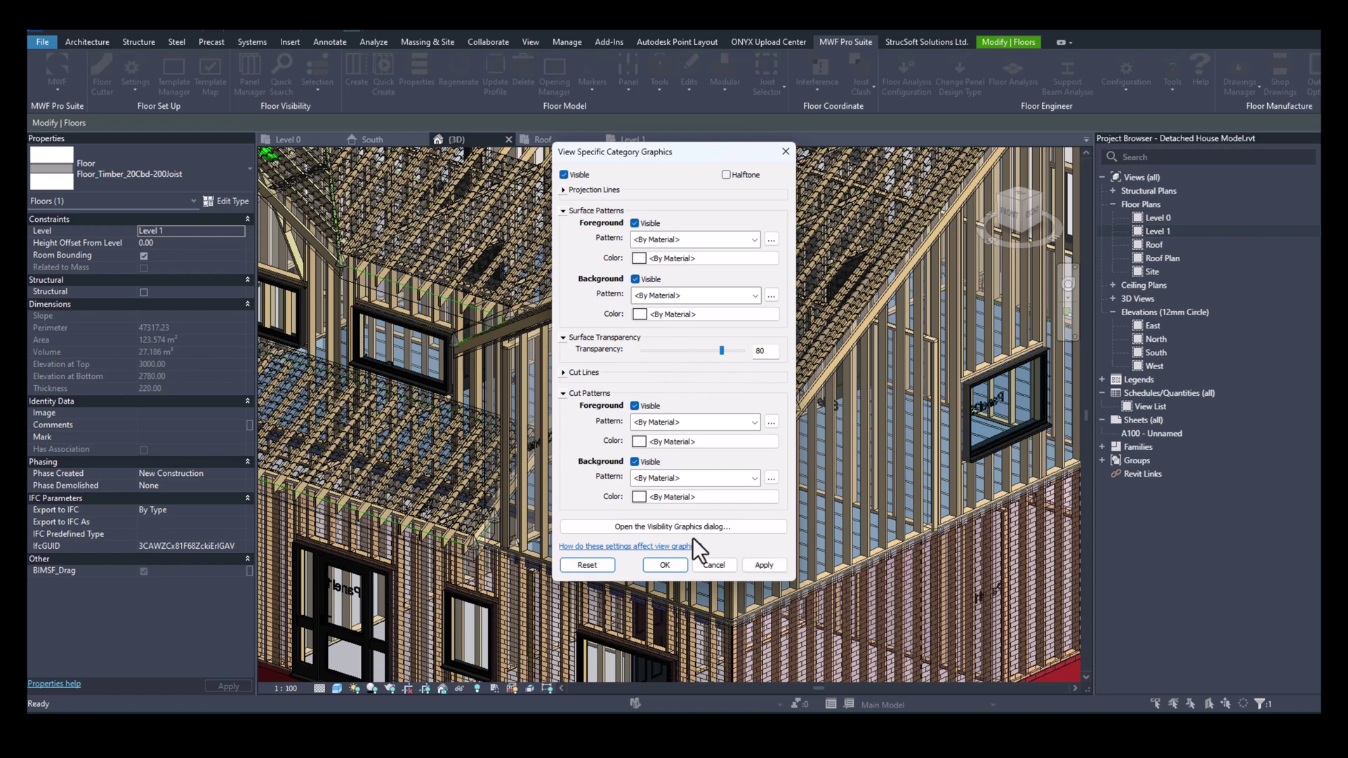
left_click(665, 566)
key("Escape")
Open the 3D view's visibility/graphic overrides and turn off the Walls category.
scroll(843, 480, "down", 3)
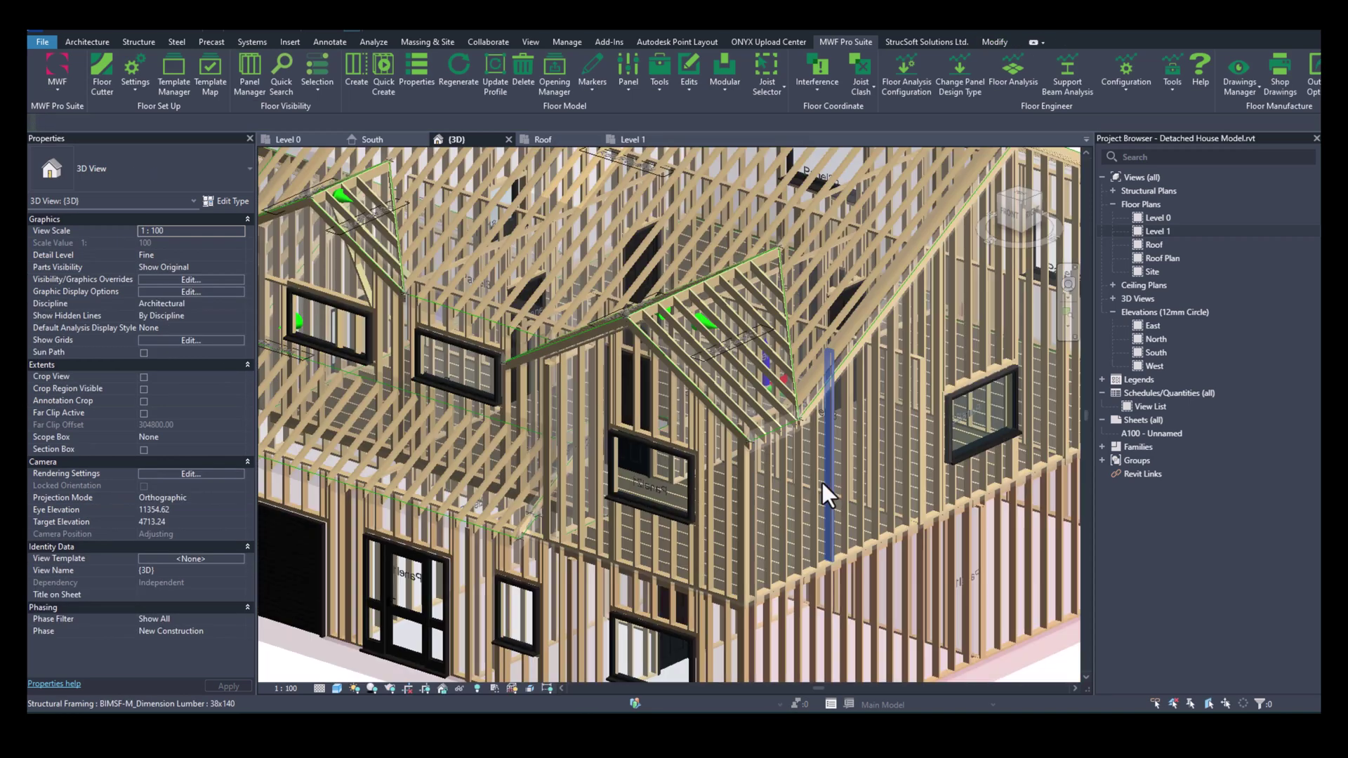
middle_click_drag(848, 474, 955, 463, "shift")
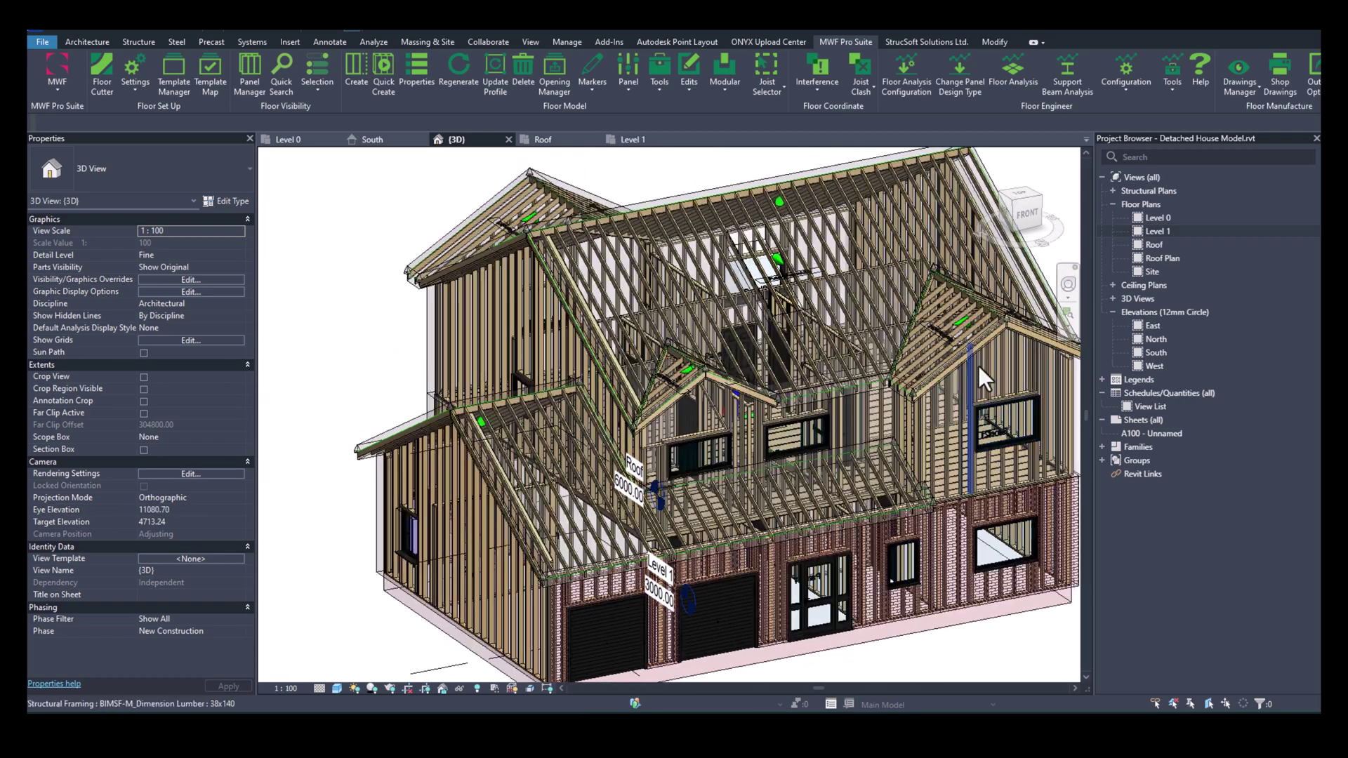
scroll(964, 363, "down", 4)
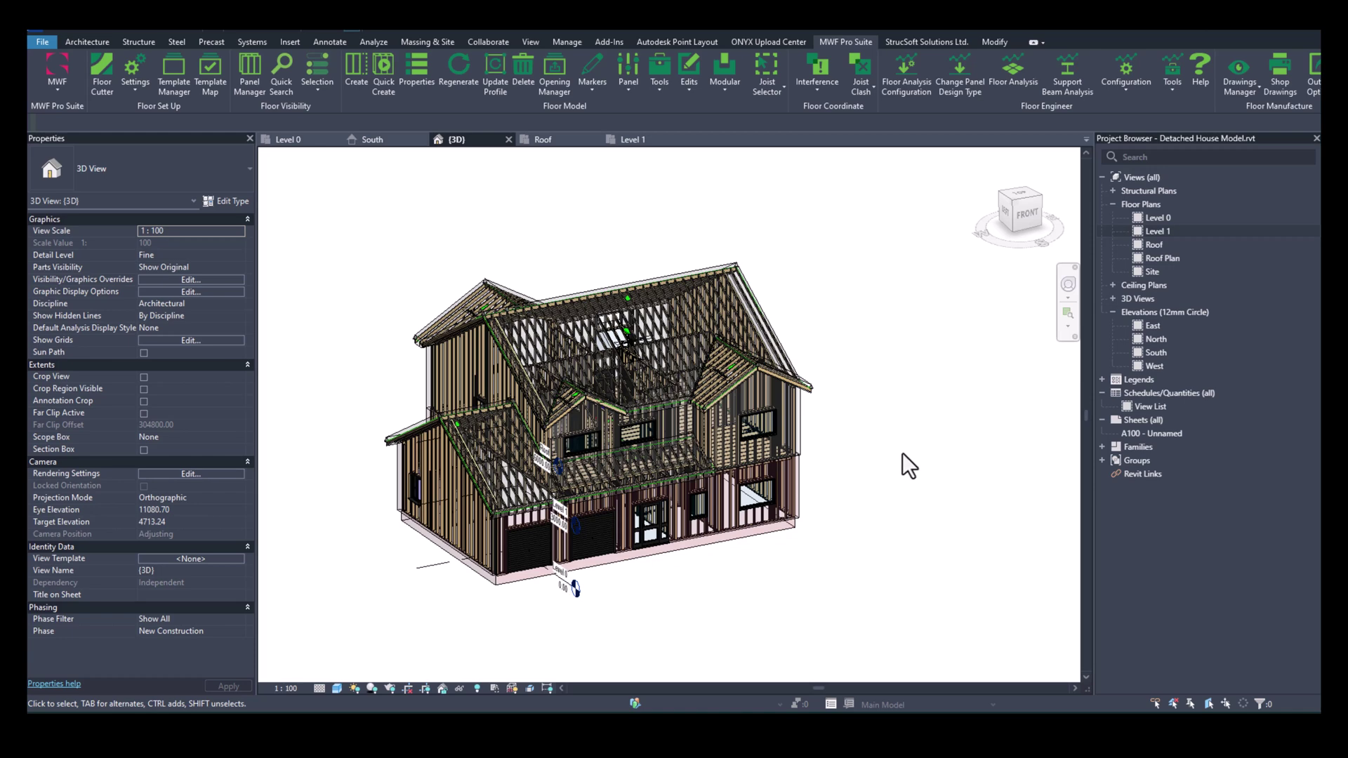
key("v")
key("g")
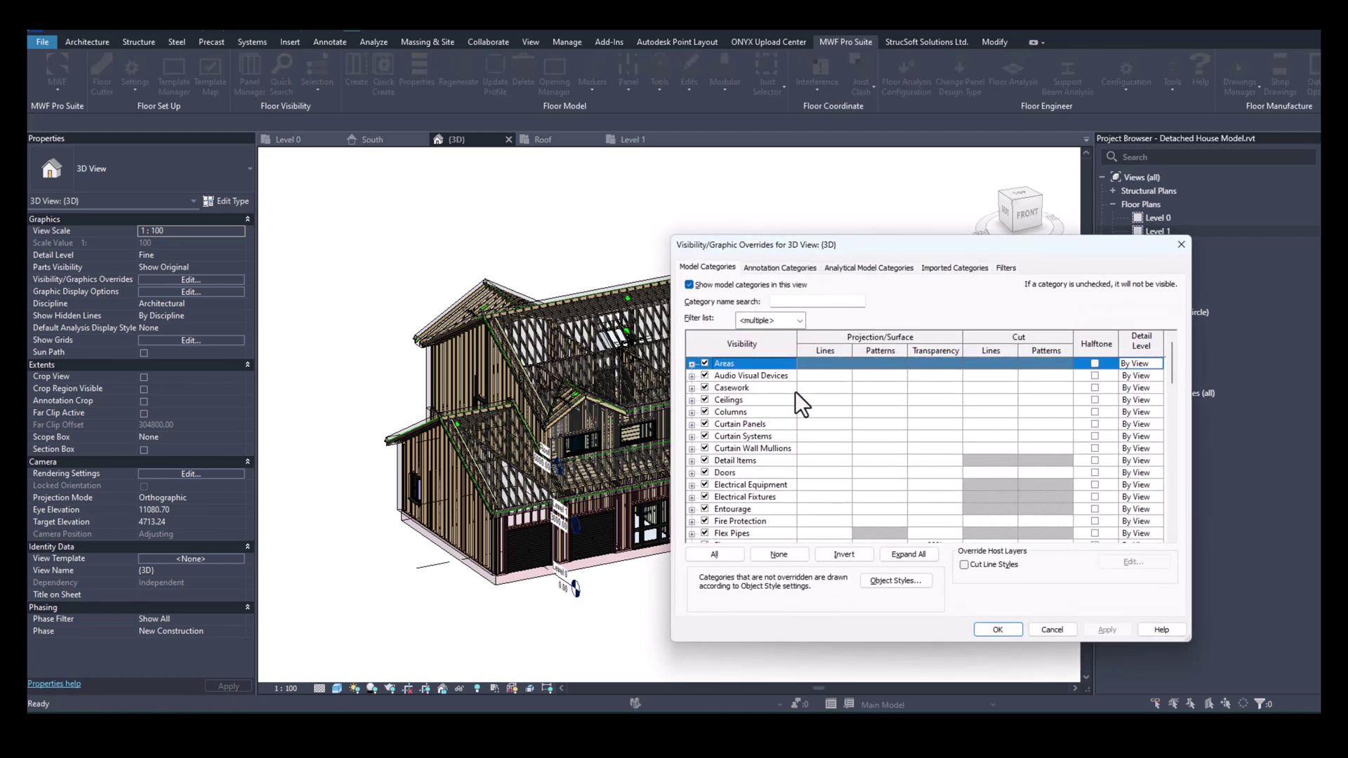
key("w")
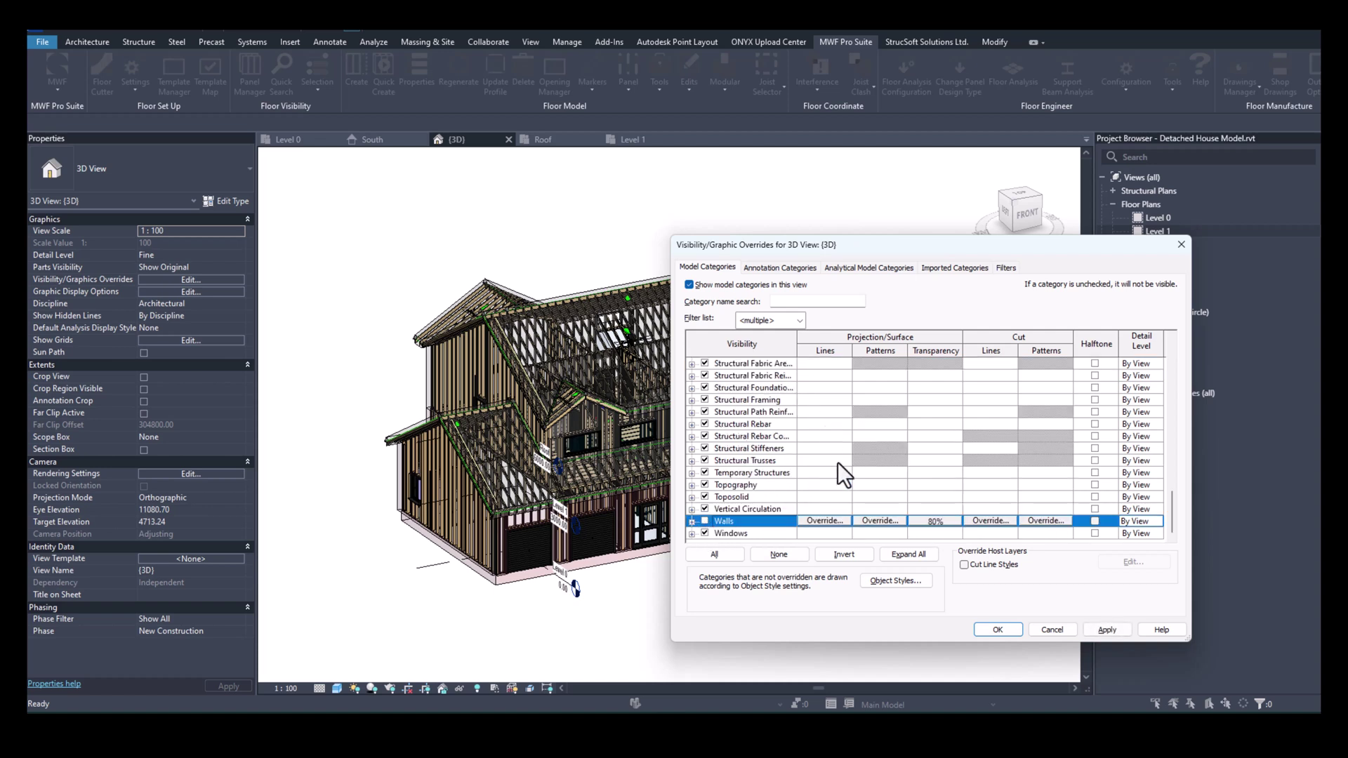
Turn off the Floors and Roofs categories in the 3D view's visibility overrides and apply the settings.
key("f")
key("l")
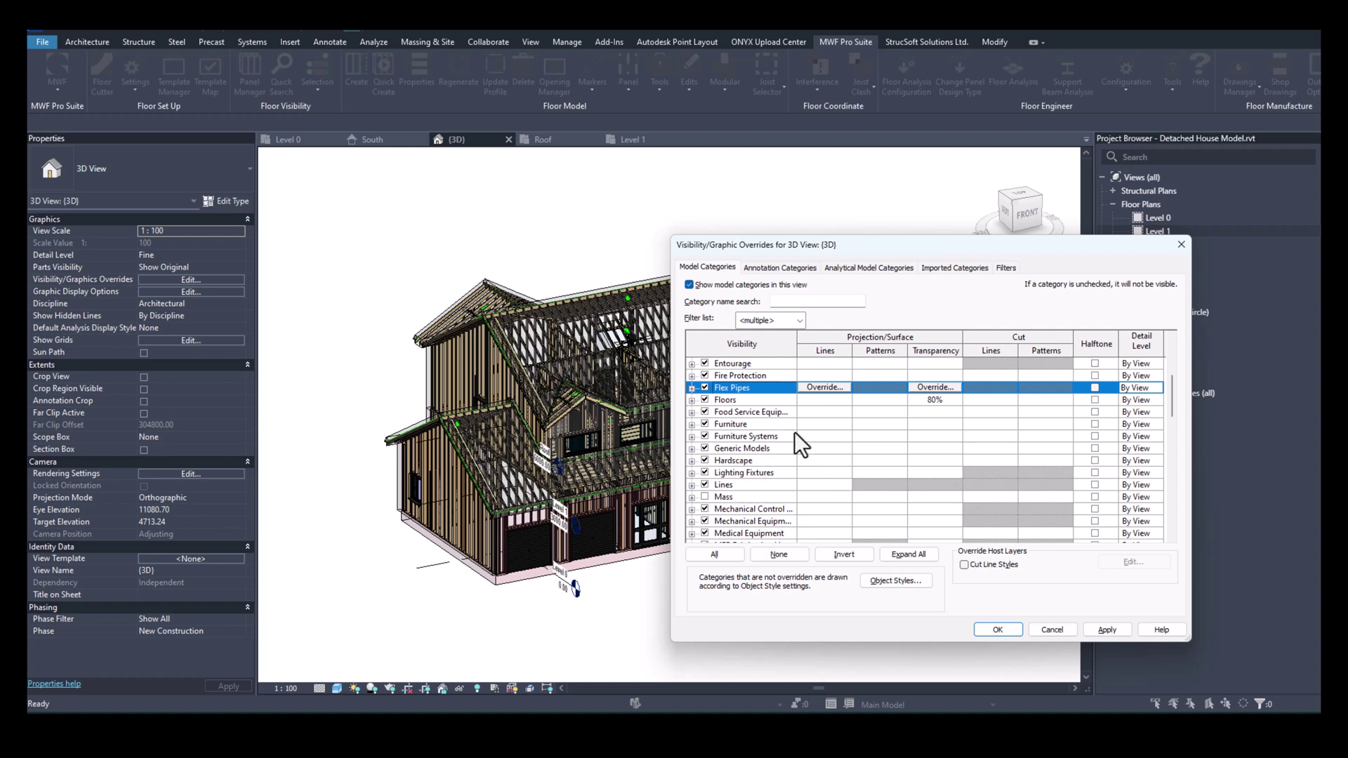
left_click(704, 400)
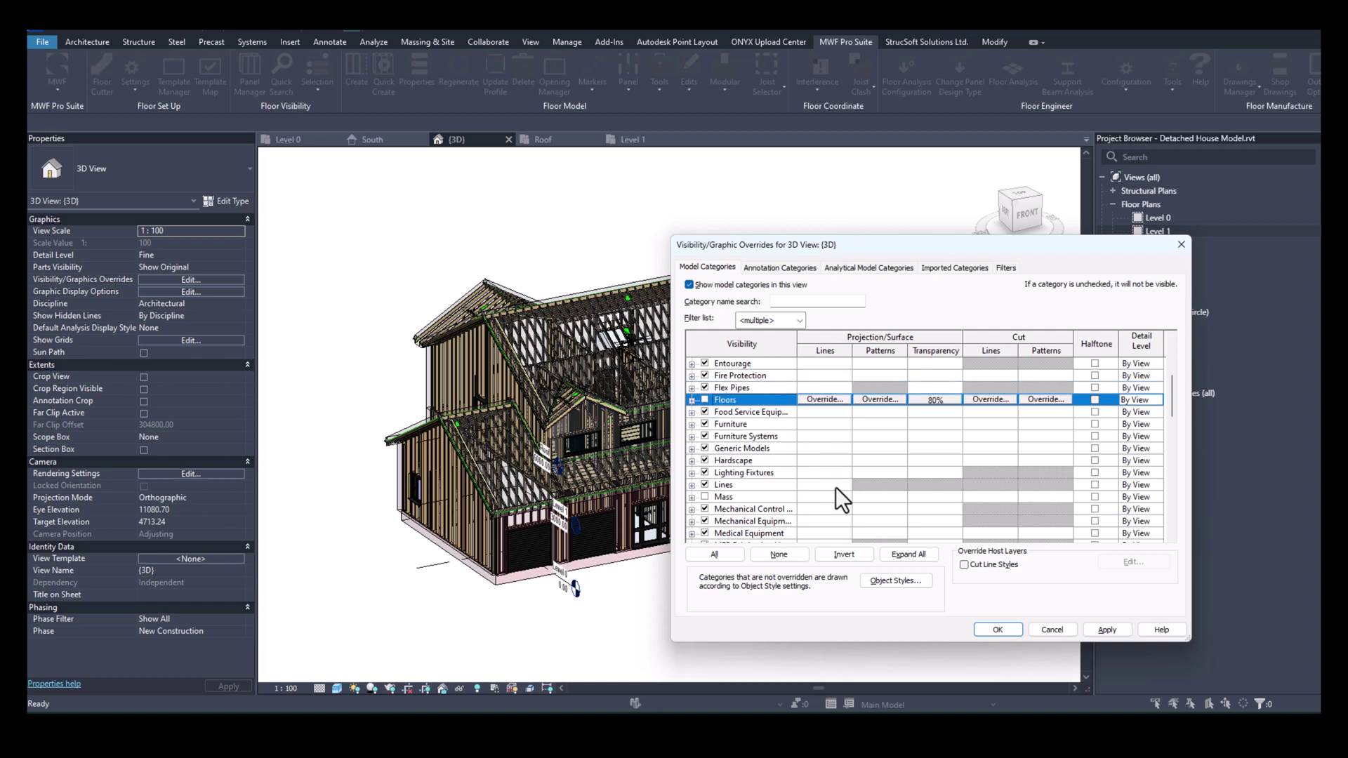
key("r")
key("o")
key("o")
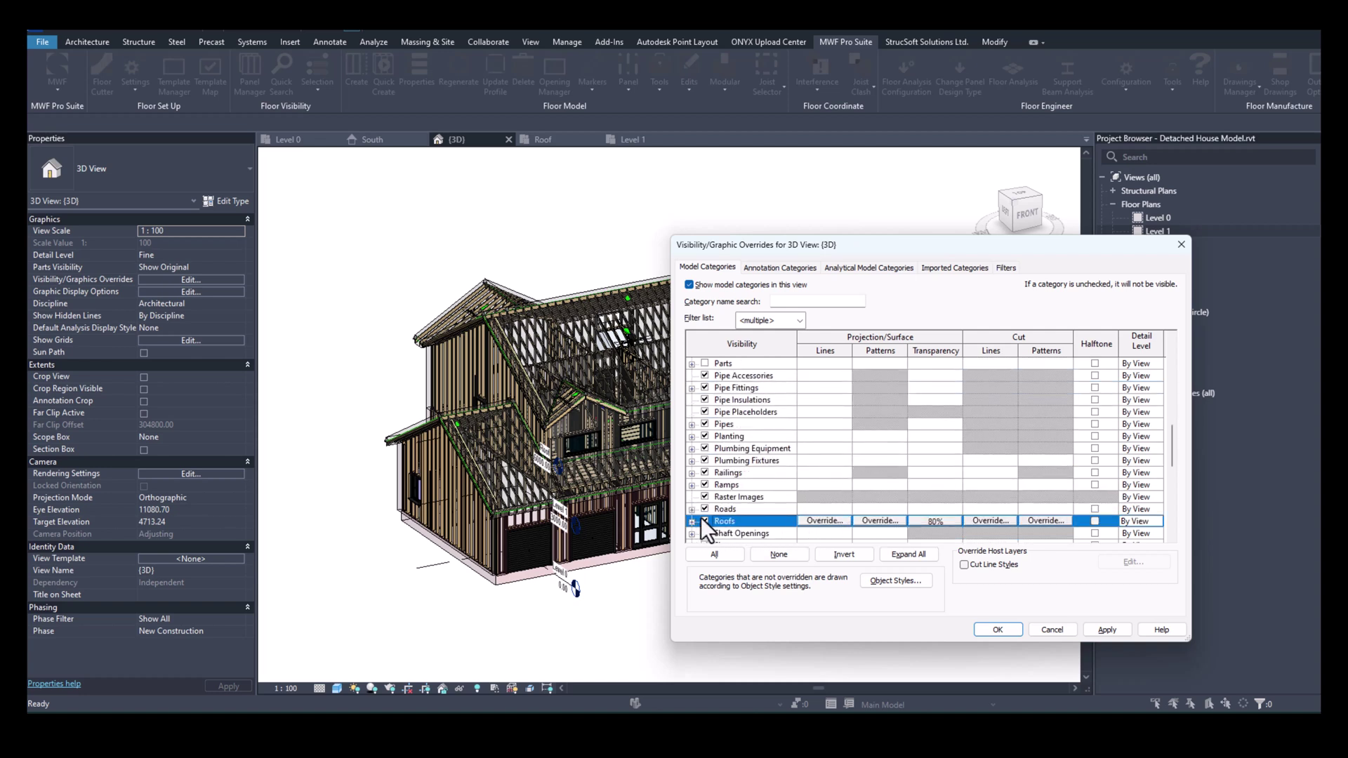
left_click(993, 630)
Examine the exposed wall, floor and roof framing from the back and front of the house.
middle_click_drag(772, 422, 814, 474, "shift")
scroll(772, 474, "up", 5)
middle_click_drag(727, 477, 852, 471, "shift")
scroll(783, 456, "down", 3)
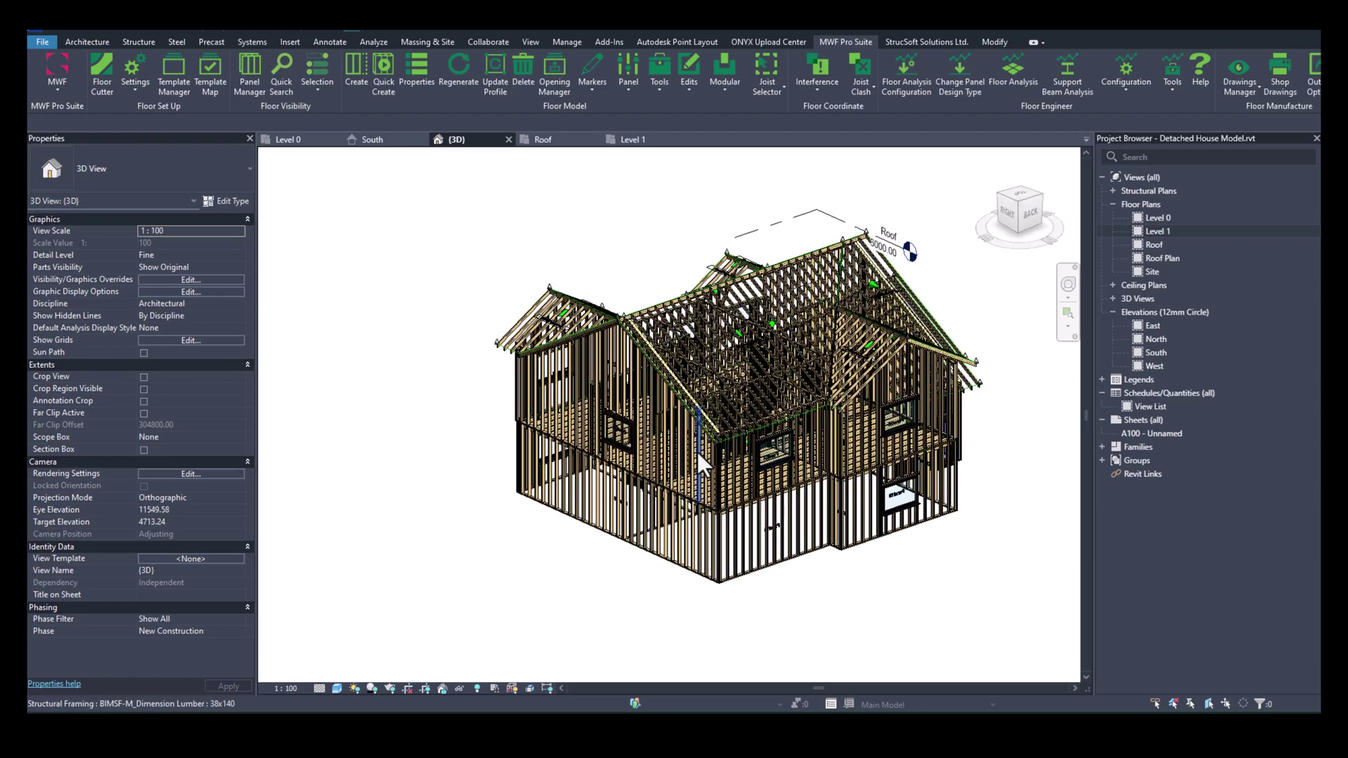
scroll(696, 454, "down", 2)
middle_click_drag(695, 453, 915, 488, "shift")
scroll(773, 545, "up", 4)
scroll(774, 544, "up", 3)
Delete the 1810x2110mm front door assembly beside the garage and inspect the framing around its opening.
left_click(778, 516)
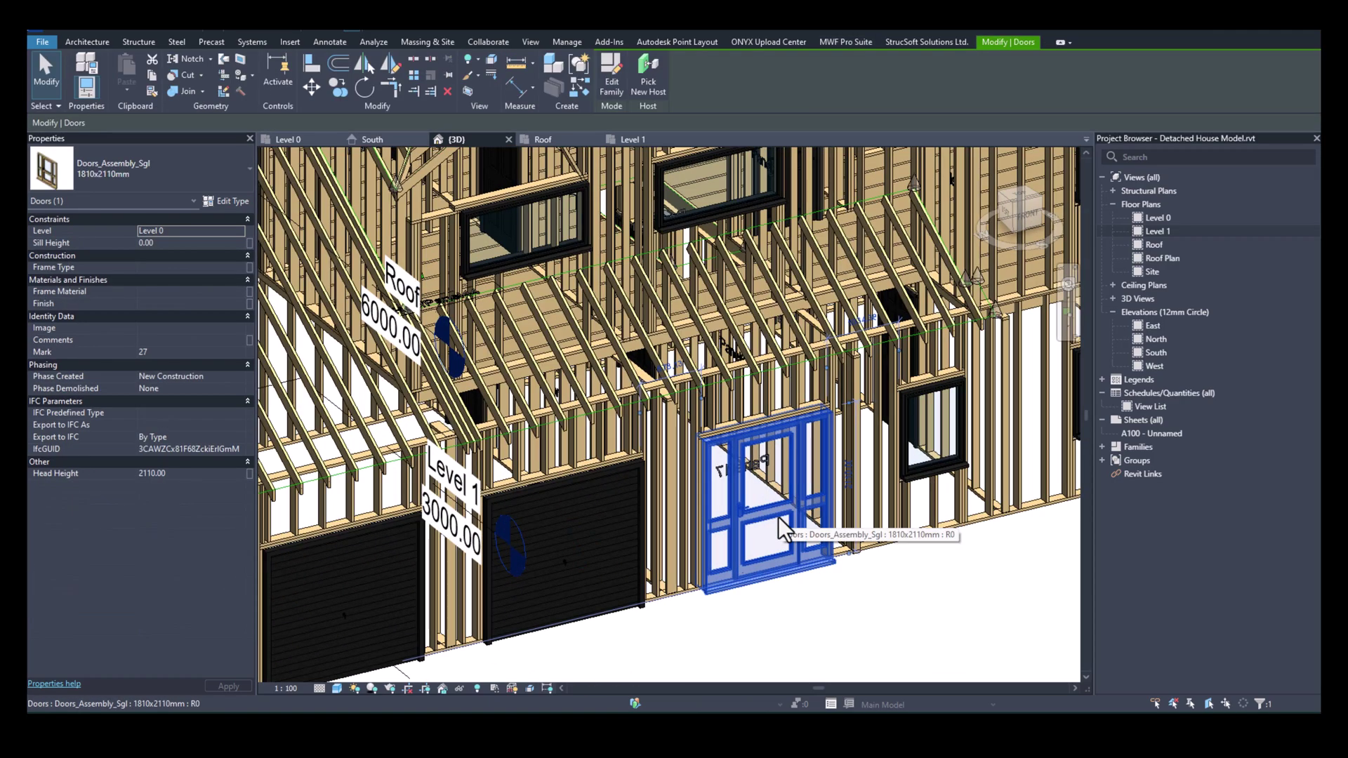
key("Delete")
scroll(778, 516, "up", 5)
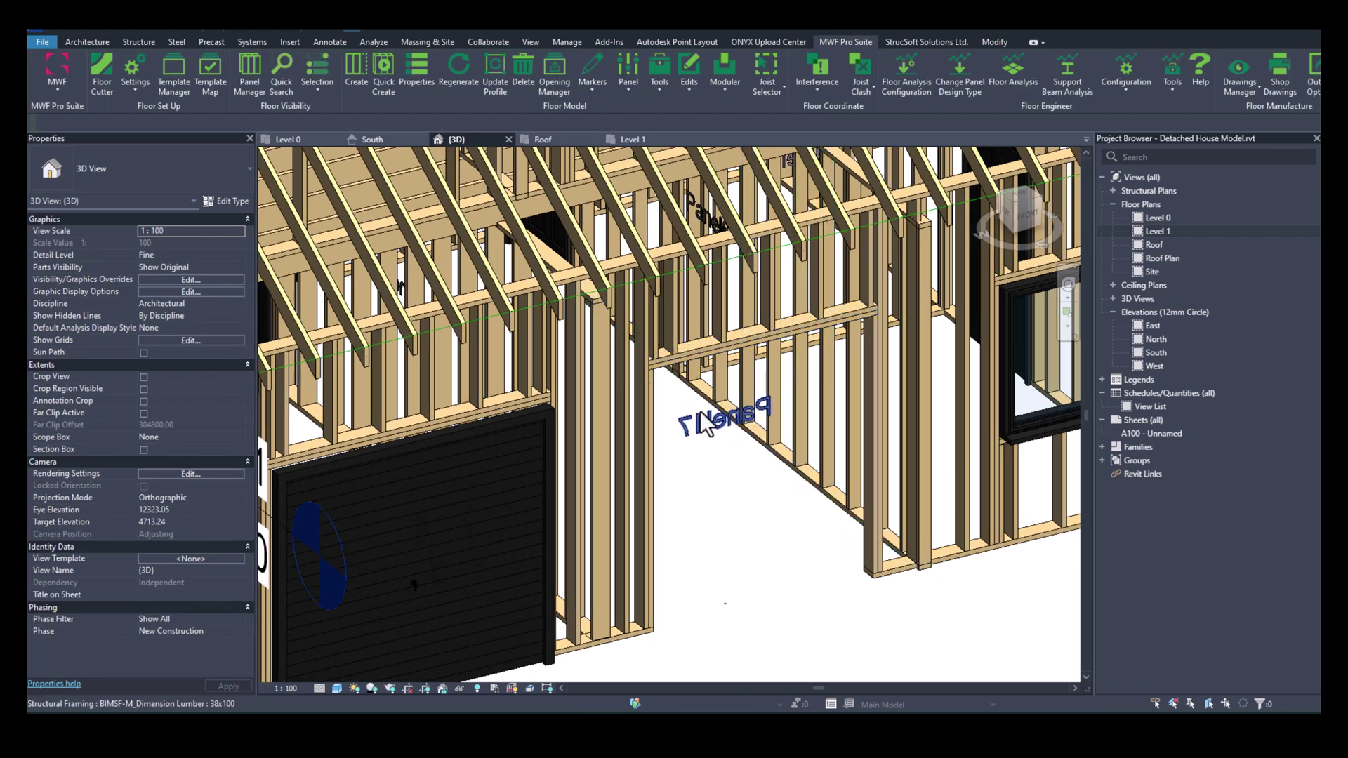
scroll(707, 434, "down", 2)
scroll(706, 435, "down", 5)
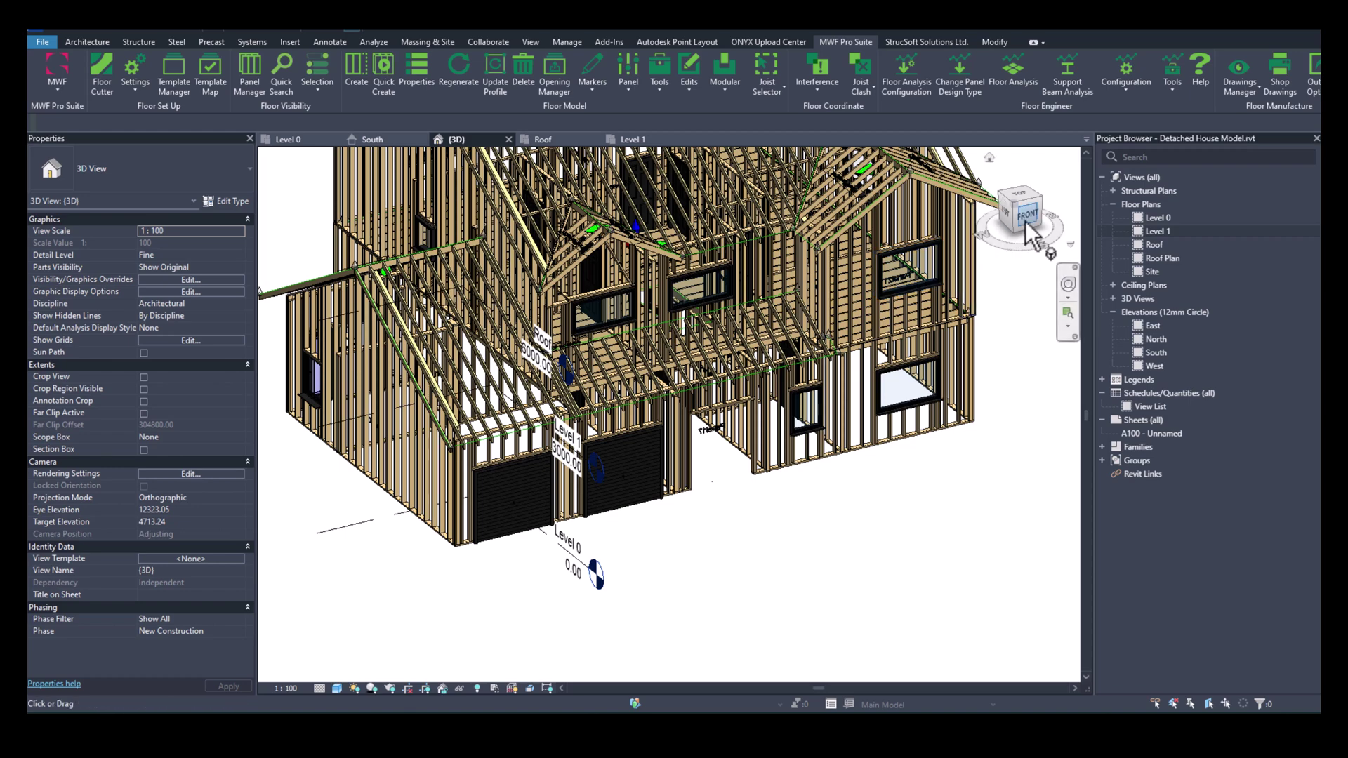
Orient the 3D view to the front, followed by the top-front-left corner, to view the whole framed house.
scroll(997, 260, "down", 2)
left_click(1023, 211)
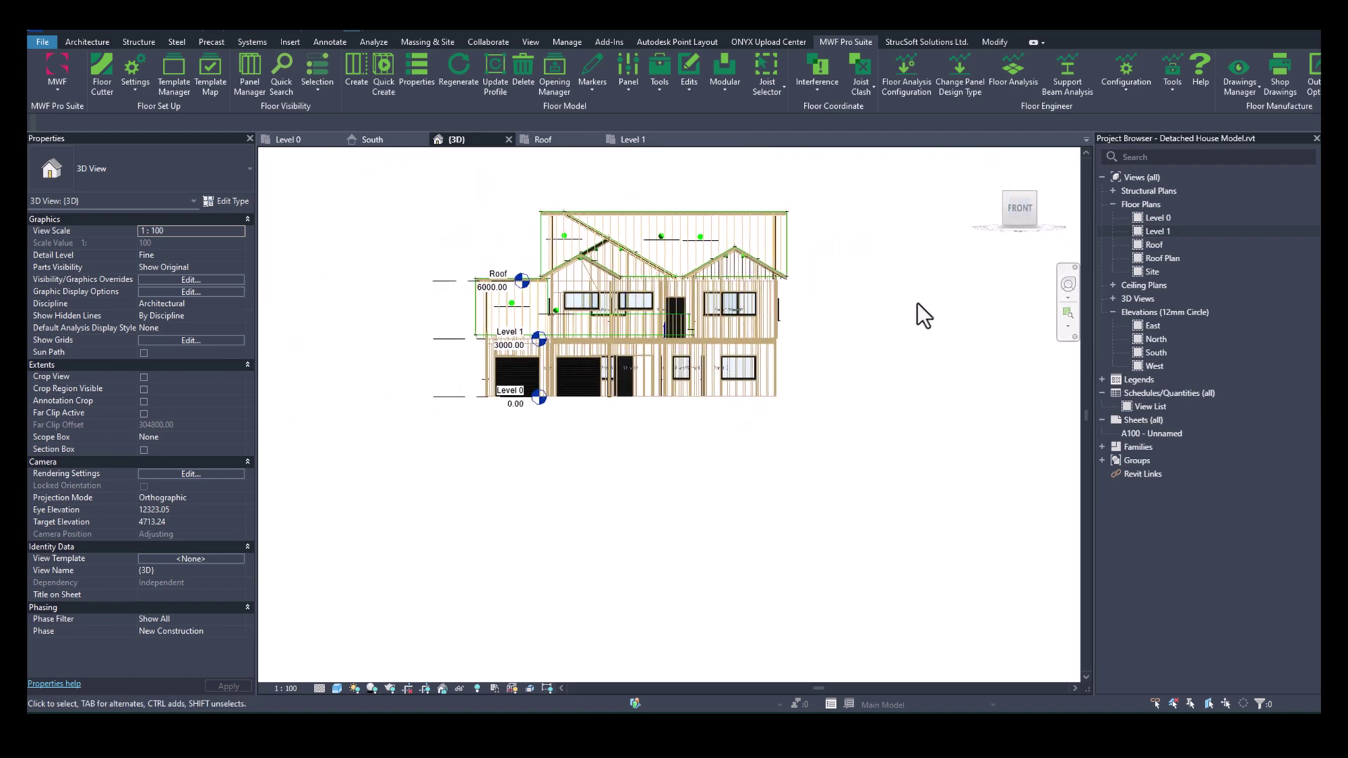
left_click(1005, 198)
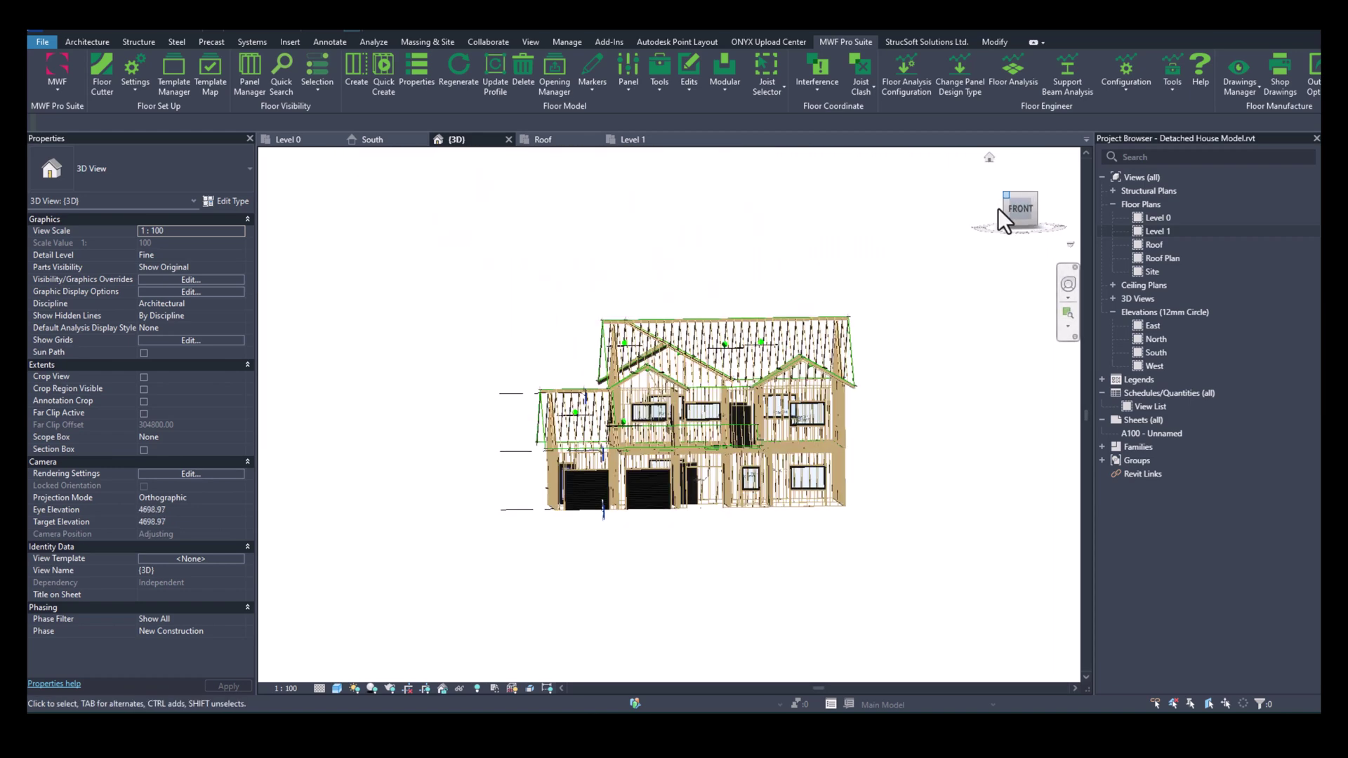
right_click(963, 264)
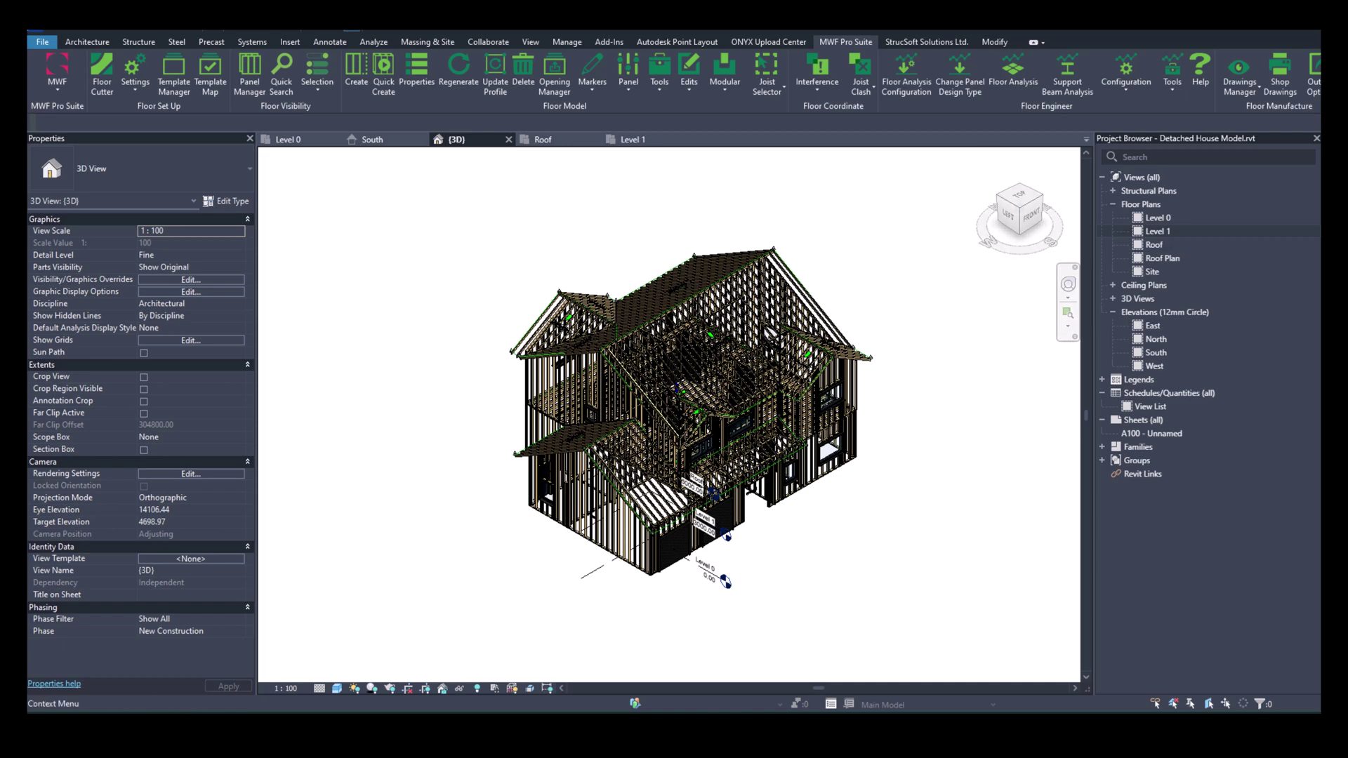